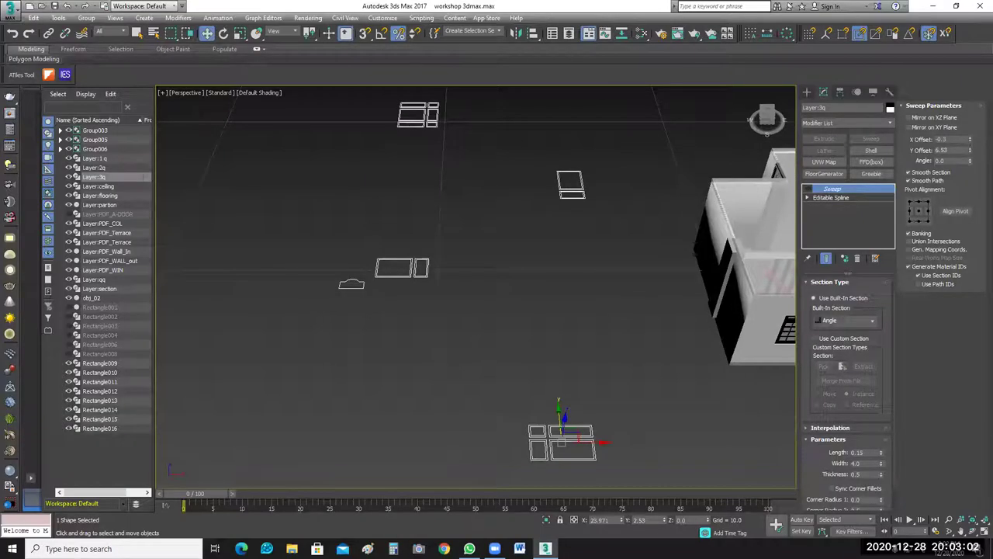
Select the arched Layer:section profile spline beside the rectangular frame outlines for inspection.
scroll(366, 276, "up", 10)
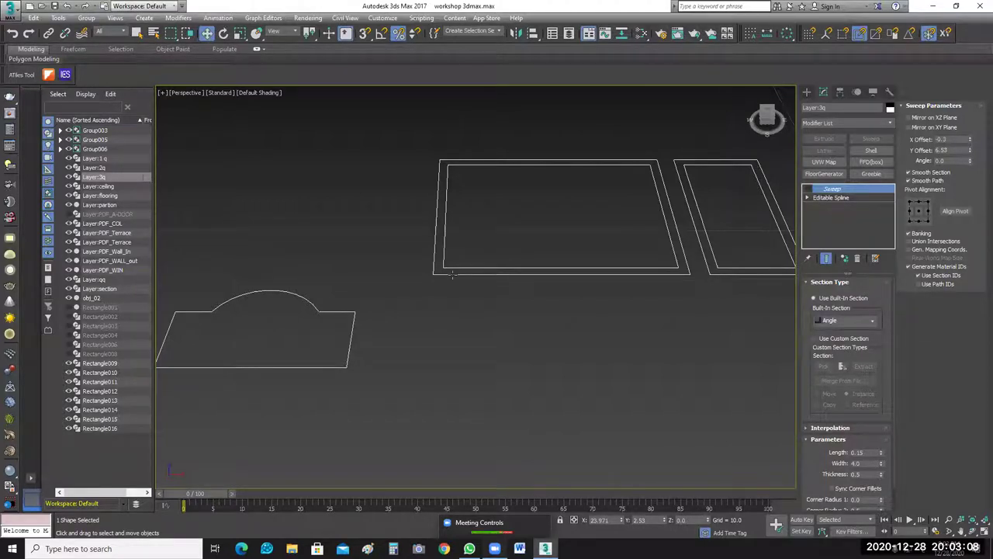
left_click(487, 287)
middle_click_drag(450, 277, 444, 316)
left_click(313, 355)
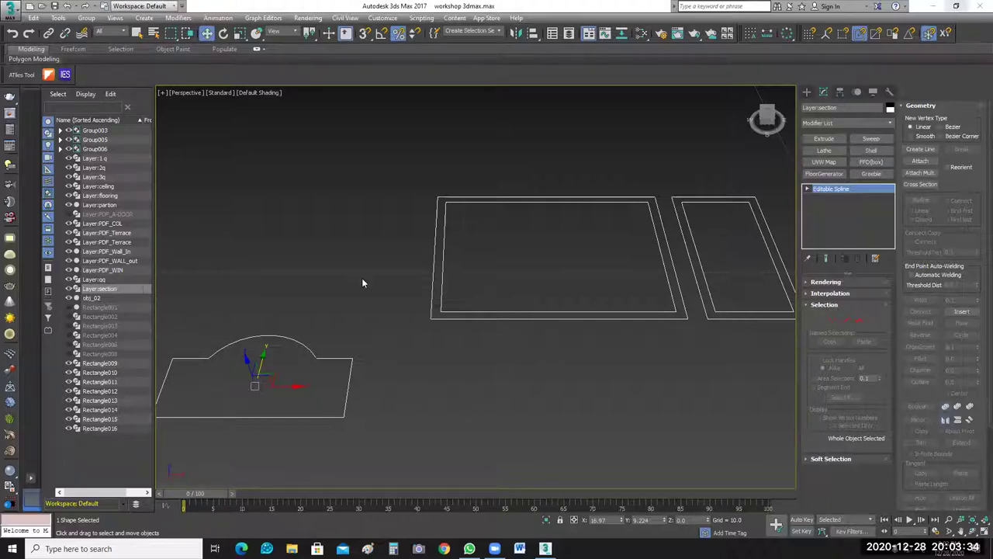
Launch AutoCAD 2020 from the desktop and return to the full-size 3ds Max scene.
key("super+d")
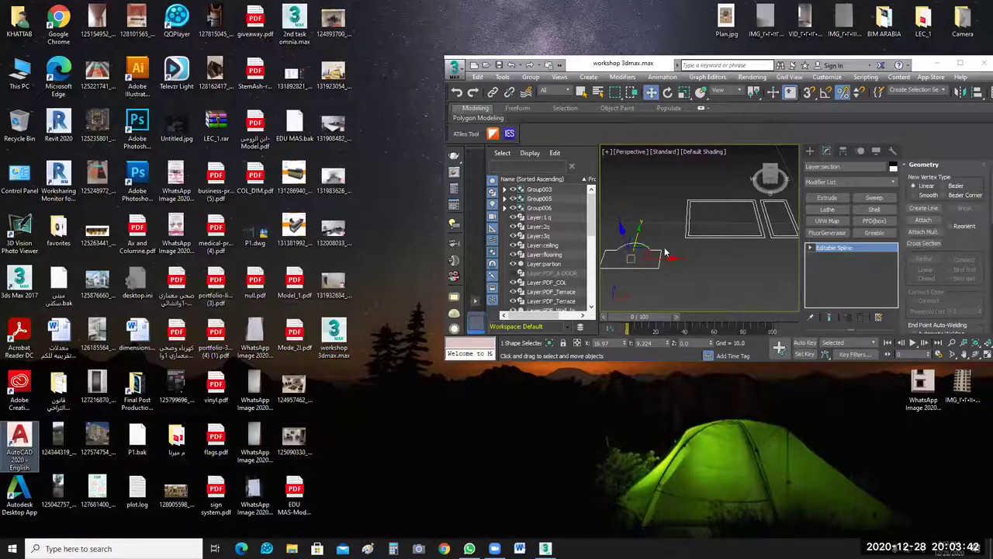
key("super+Up")
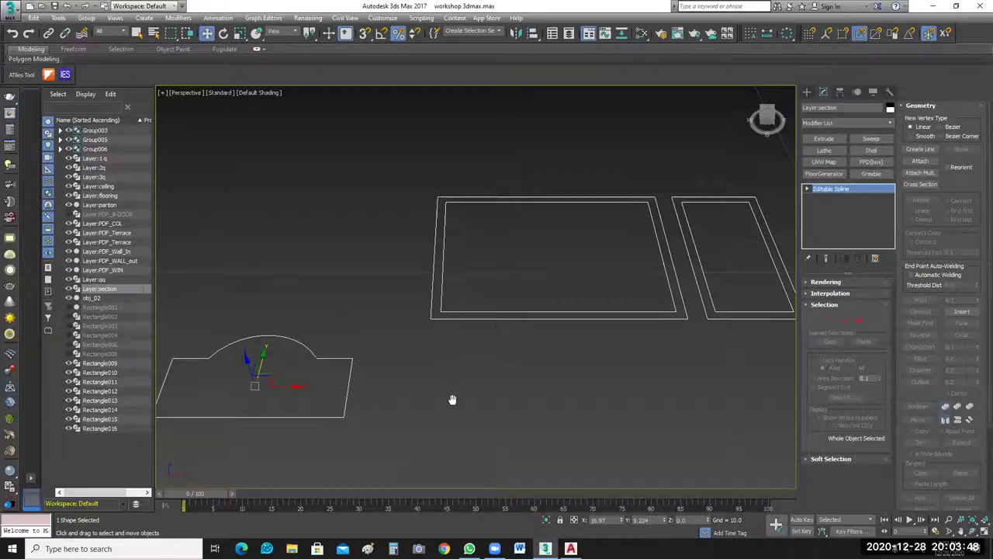
scroll(401, 365, "up", 3)
scroll(323, 396, "down", 2)
scroll(348, 398, "up", 2)
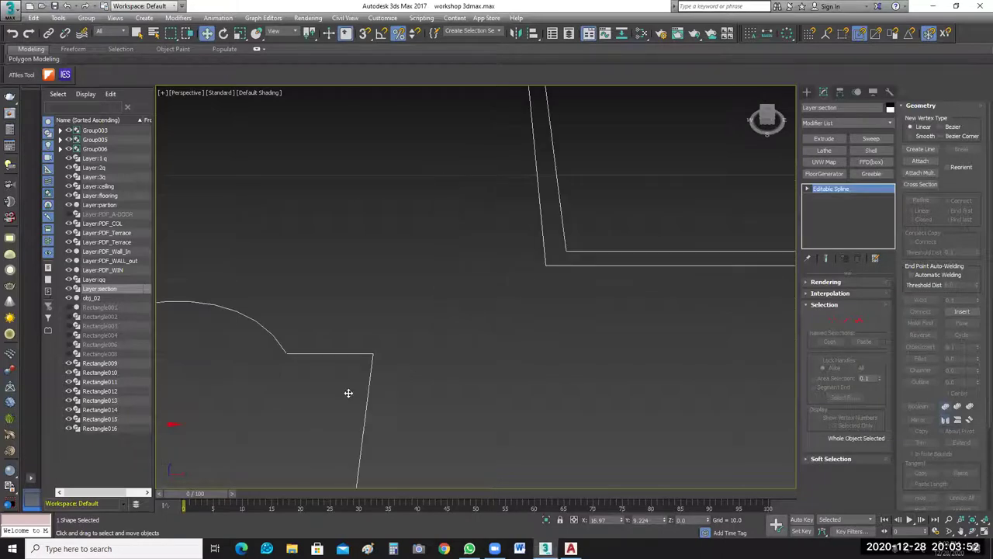
scroll(349, 392, "down", 4)
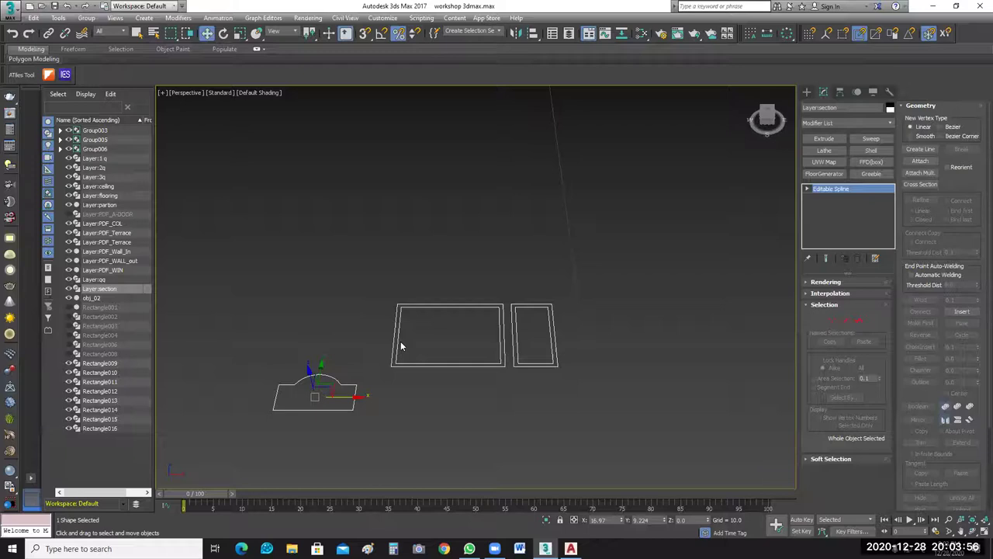
scroll(404, 351, "up", 3)
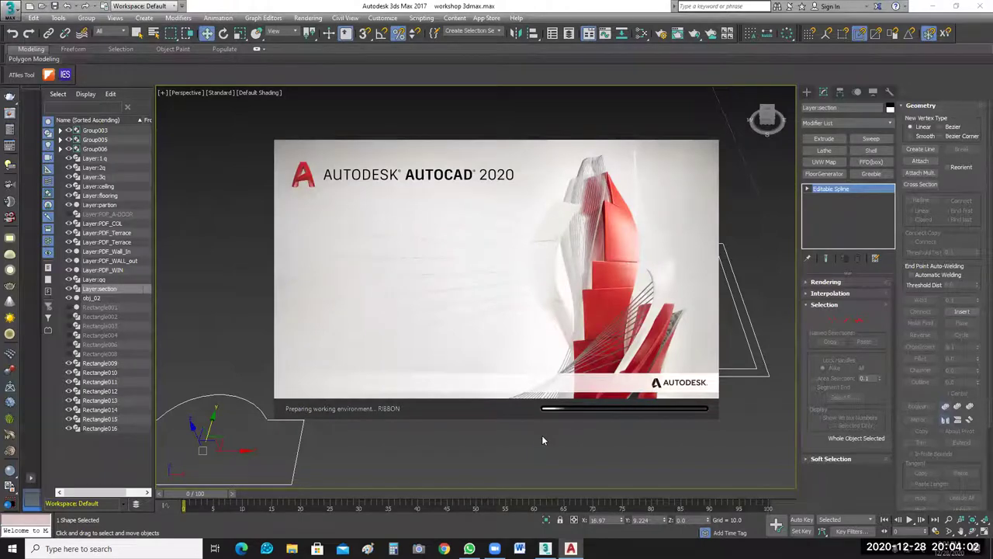
Clear the selection and maximize the Top viewport showing the arched profile and the frame outlines.
left_click(442, 384)
scroll(610, 314, "down", 3)
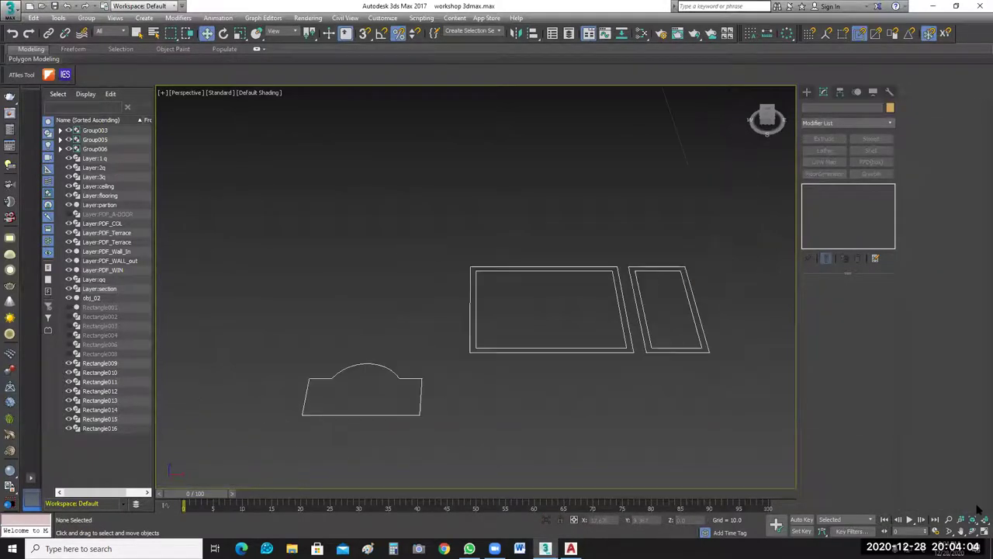
left_click(983, 531)
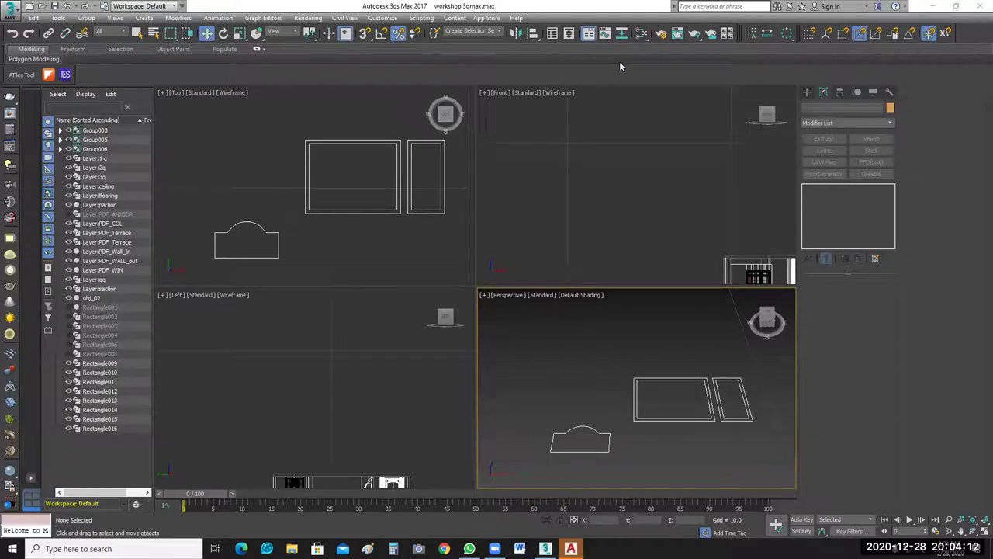
middle_click_drag(352, 177, 355, 176)
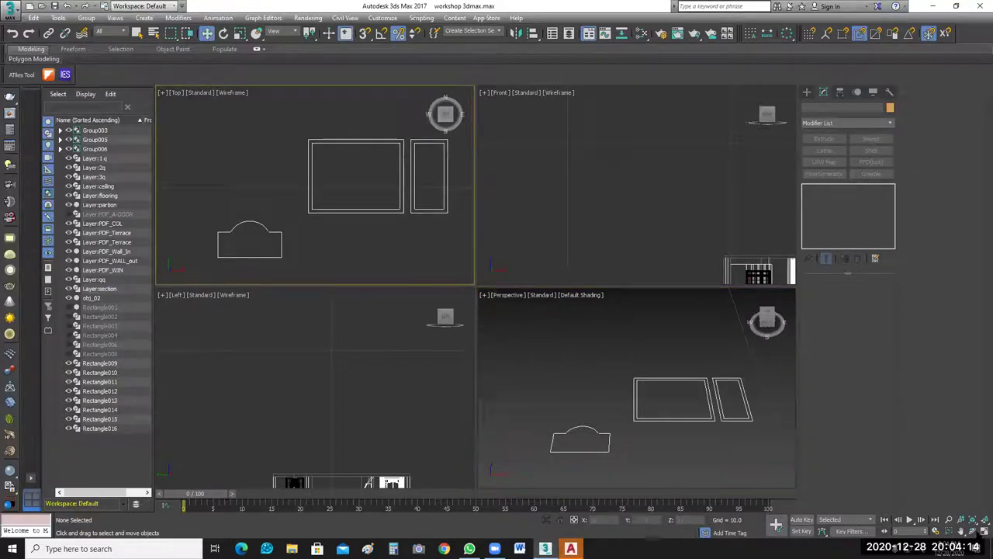
key("alt+w")
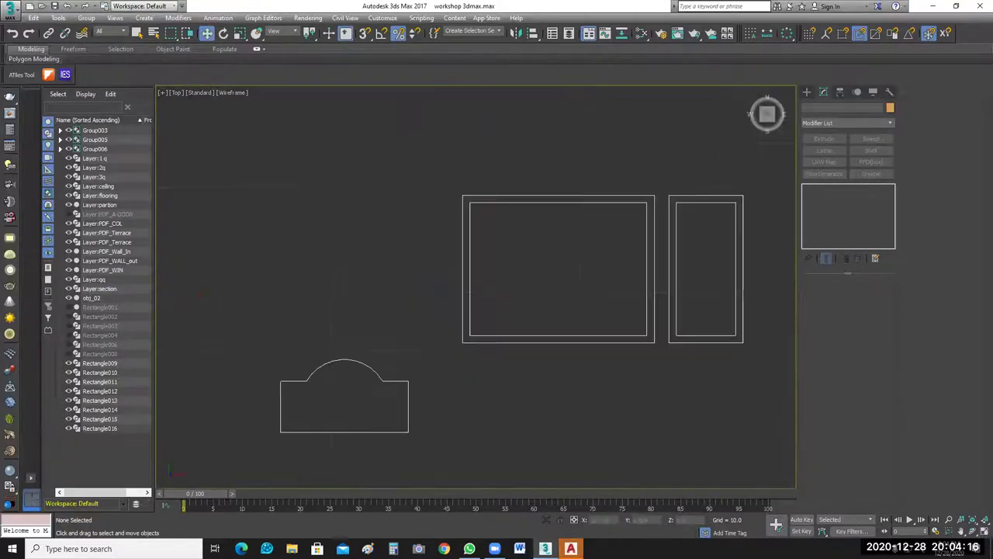
Switch to AutoCAD, open the recent BANO drawing and regenerate the display of the small arched profile.
key("alt+Tab")
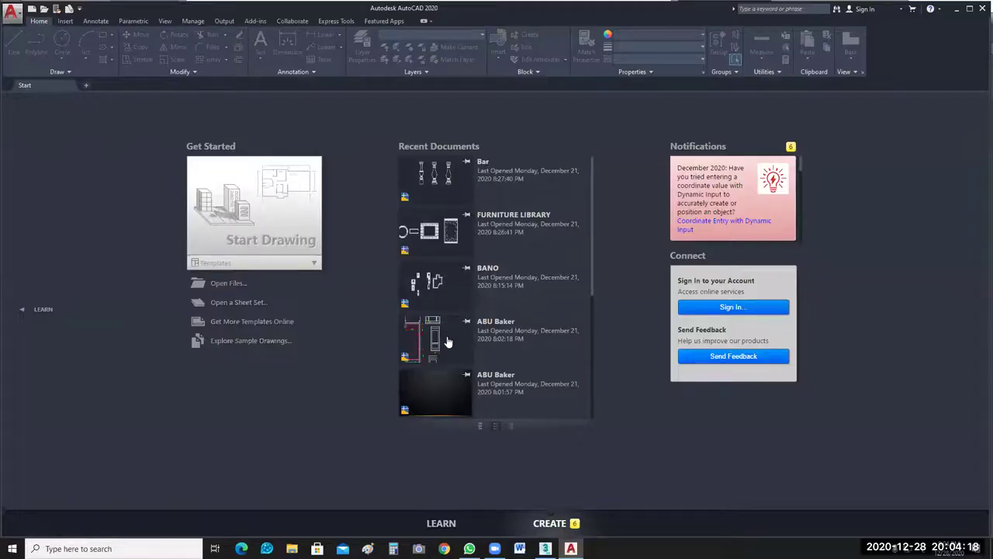
left_click(450, 293)
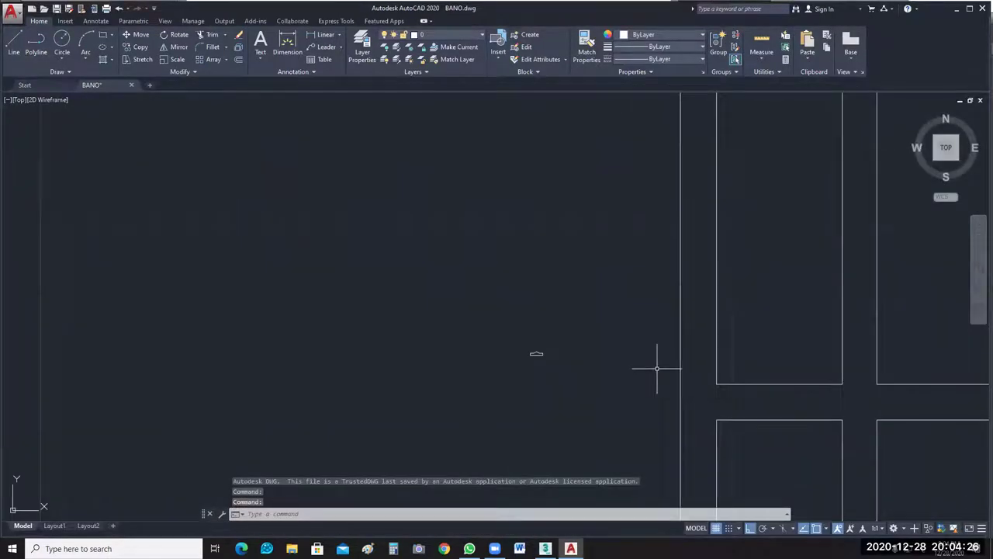
middle_click_drag(656, 370, 433, 361)
scroll(432, 362, "up", 1)
scroll(326, 339, "up", 1)
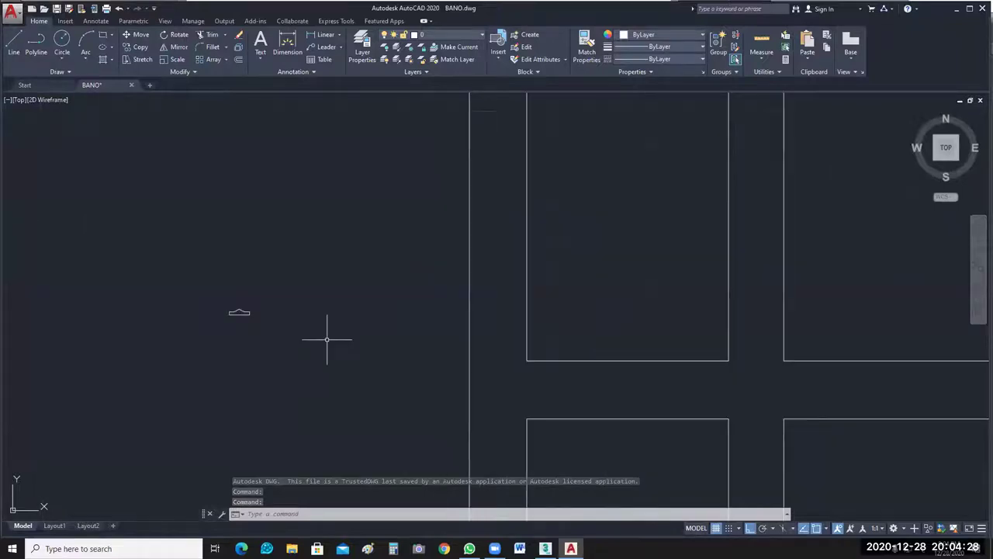
scroll(287, 331, "up", 1)
middle_click_drag(206, 329, 267, 342)
scroll(194, 314, "up", 2)
scroll(492, 337, "up", 1)
scroll(500, 380, "up", 2)
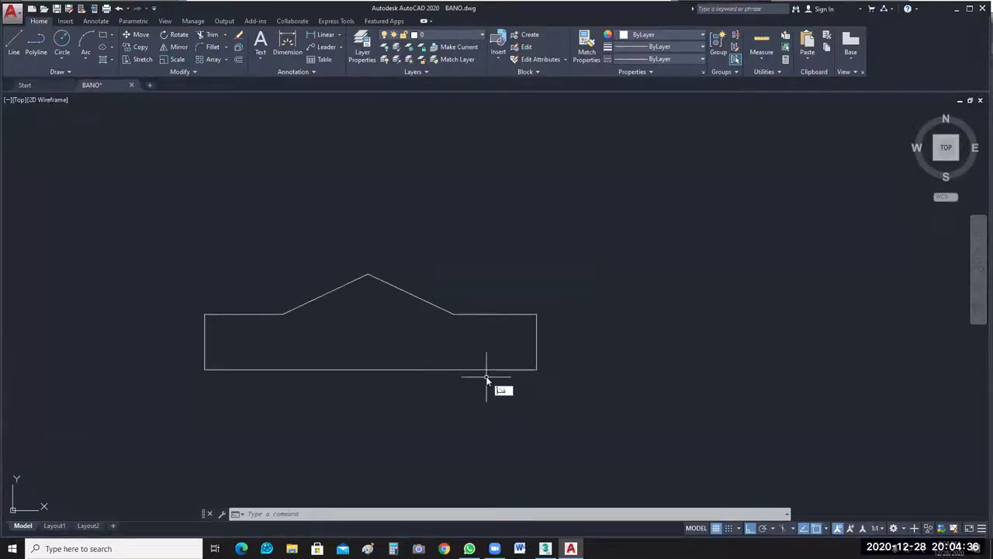
type("regen")
key("Return")
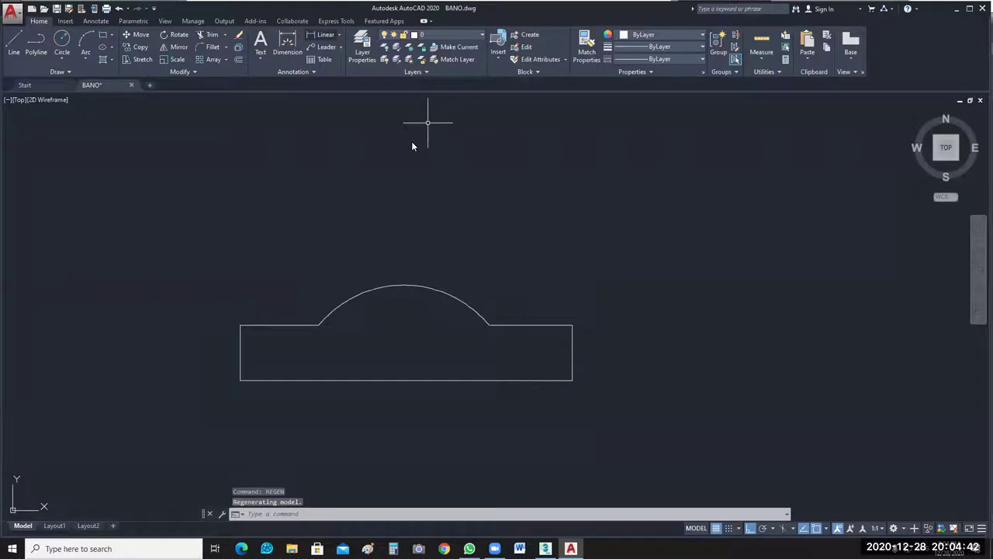
Measure the height of the arched profile's straight side edge with a linear dimension and erase that dimension.
left_click(324, 34)
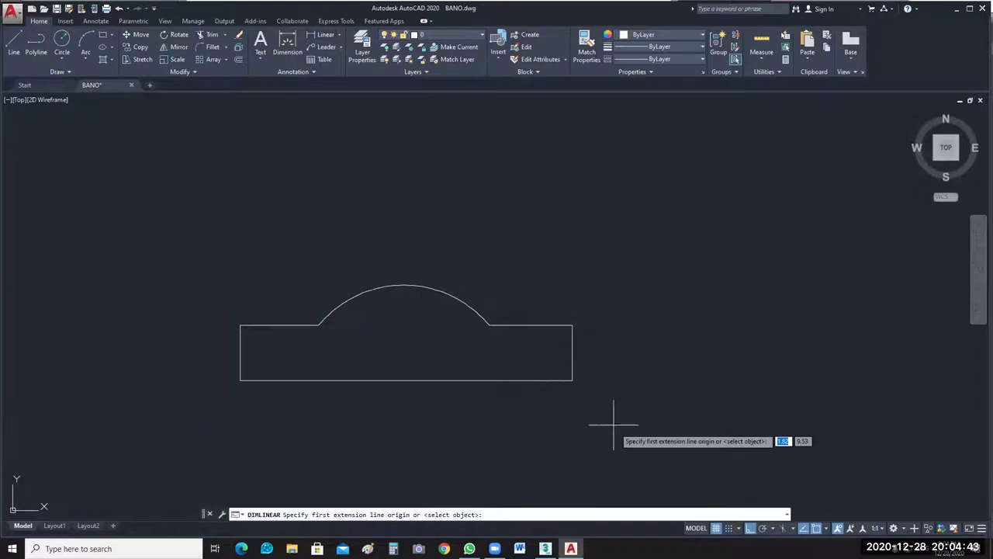
left_click(572, 380)
left_click(572, 325)
left_click(641, 328)
scroll(641, 328, "down", 2)
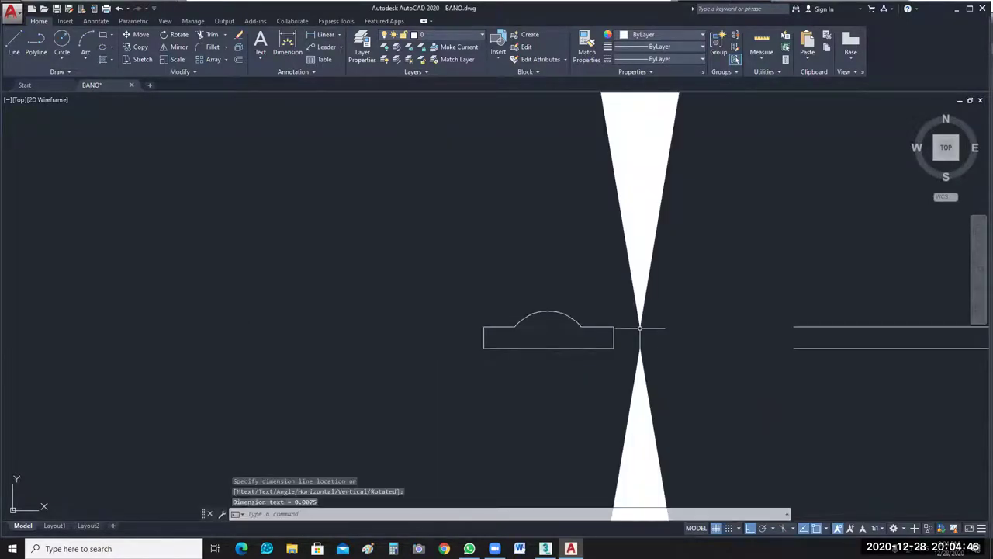
scroll(669, 354, "down", 3)
scroll(605, 375, "down", 4)
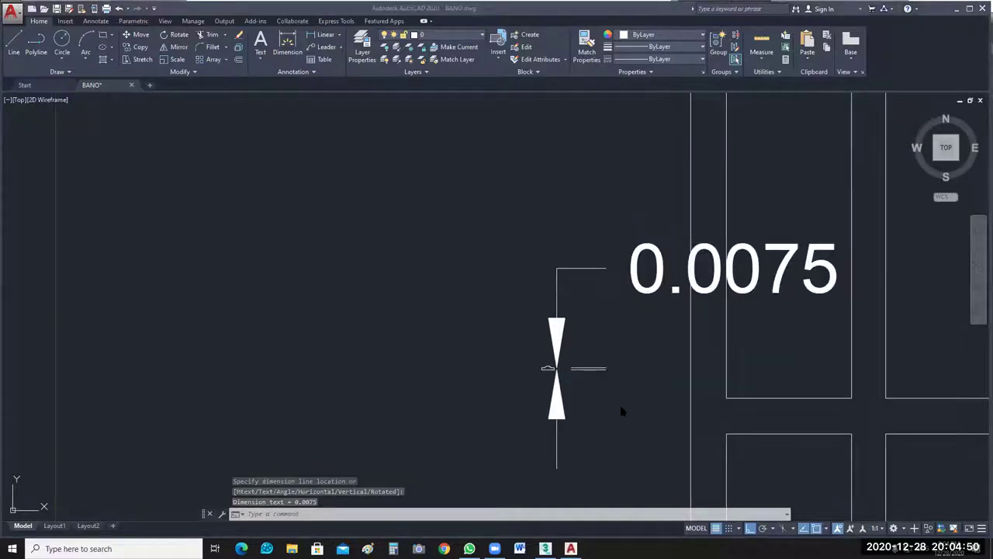
left_click(601, 382)
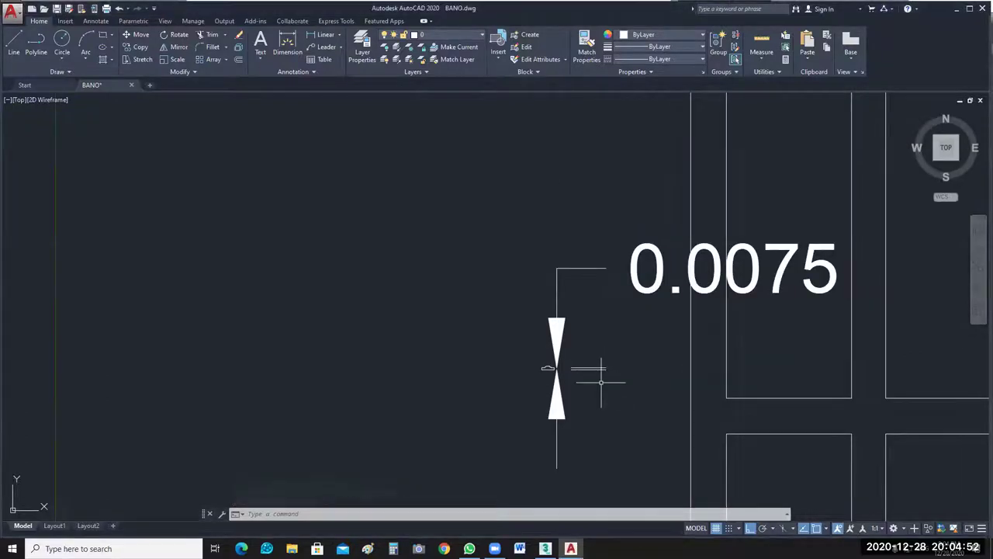
left_click(587, 344)
key("Delete")
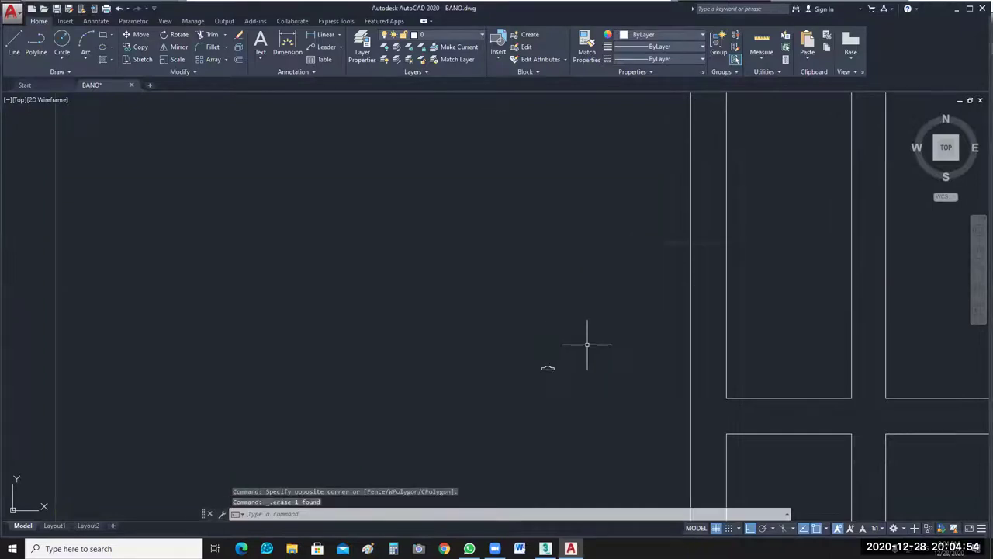
Measure the full width of the arched profile's base with a linear dimension placed below it.
scroll(559, 382, "up", 5)
left_click(326, 22)
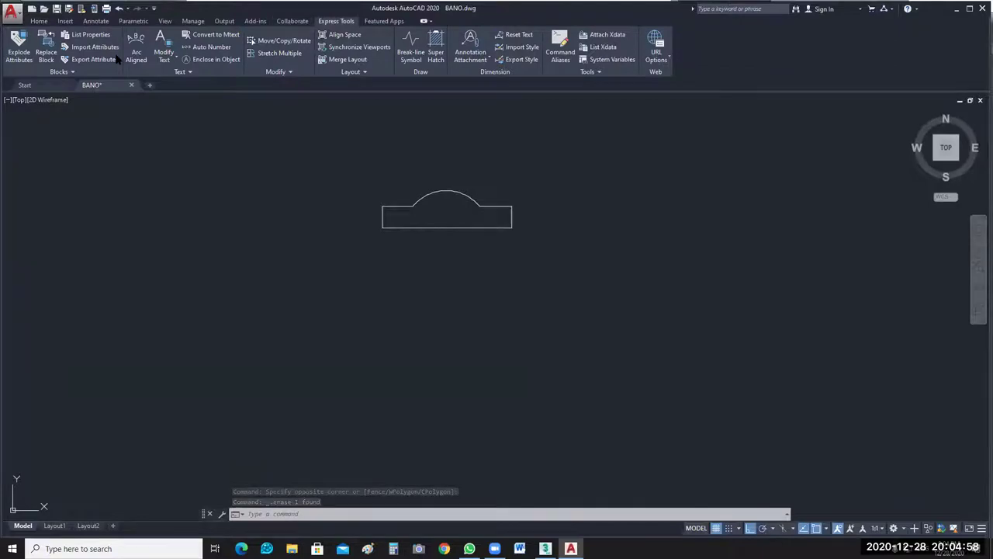
left_click(41, 21)
left_click(325, 34)
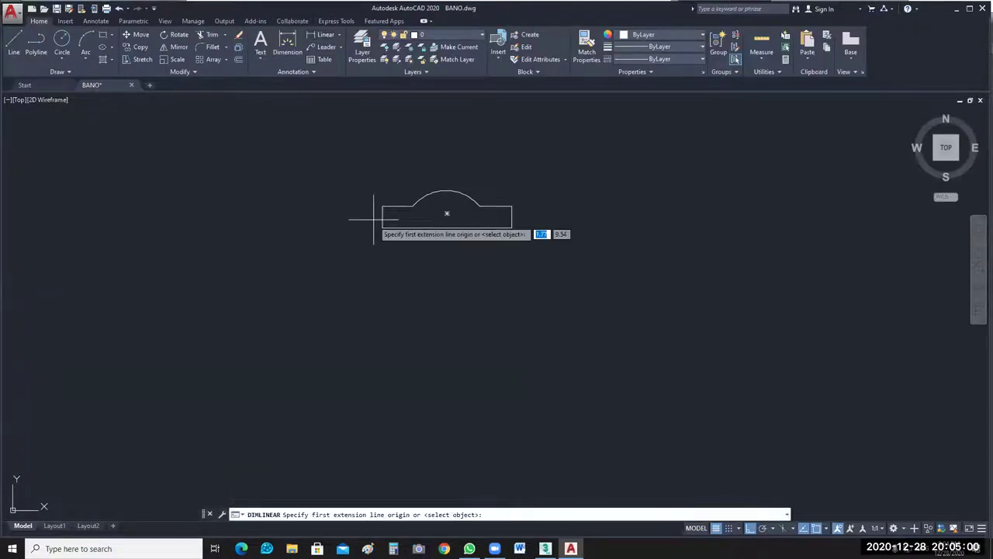
left_click(382, 228)
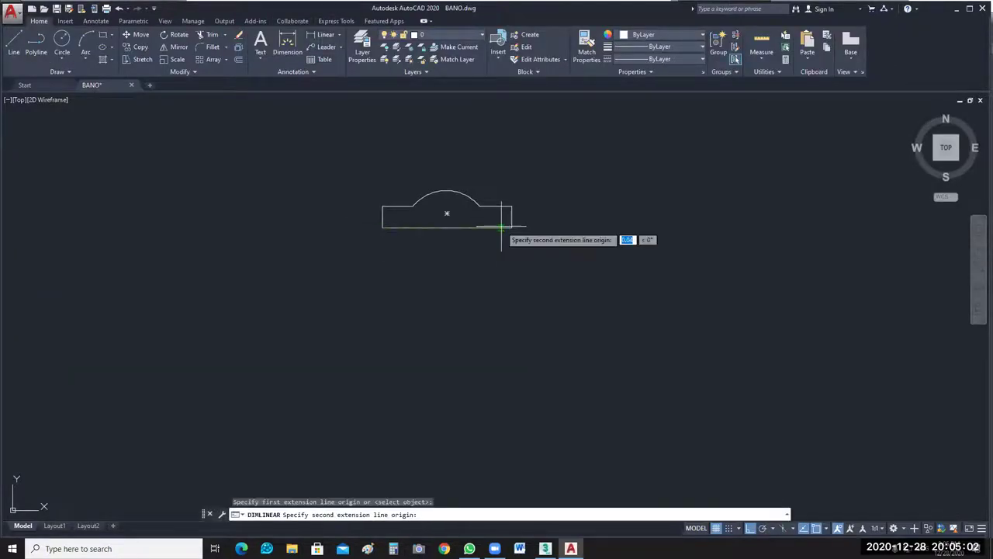
left_click(511, 228)
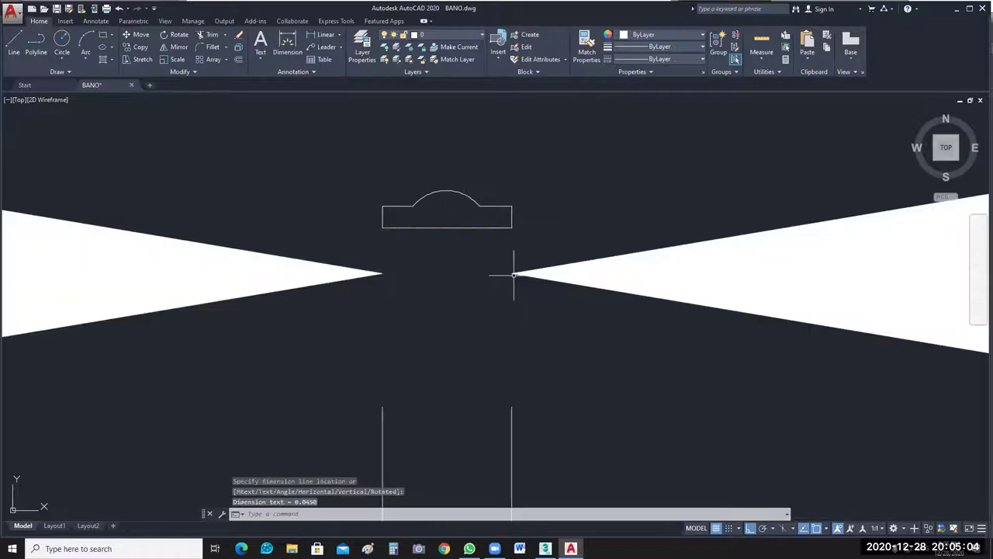
left_click(512, 277)
scroll(554, 299, "down", 3)
scroll(543, 310, "up", 2)
left_click(543, 228)
key("Delete")
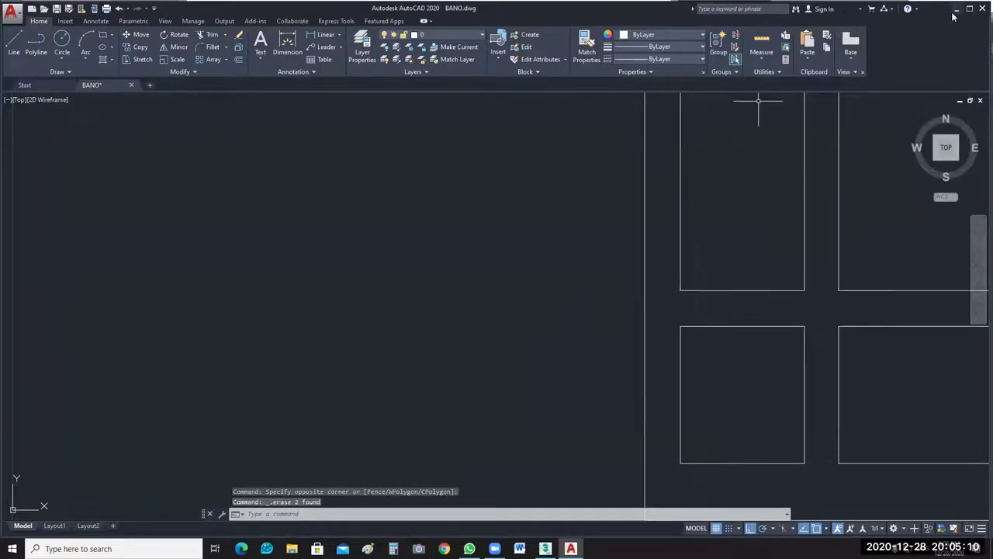
key("ctrl+z")
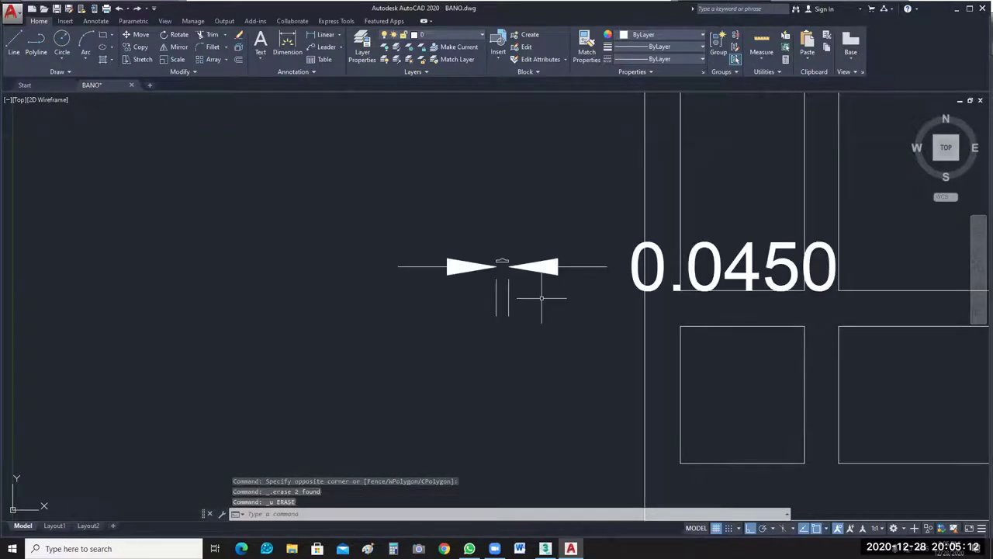
Erase only the horizontal dimension below the arched profile.
left_click_drag(543, 282, 539, 290)
key("Delete")
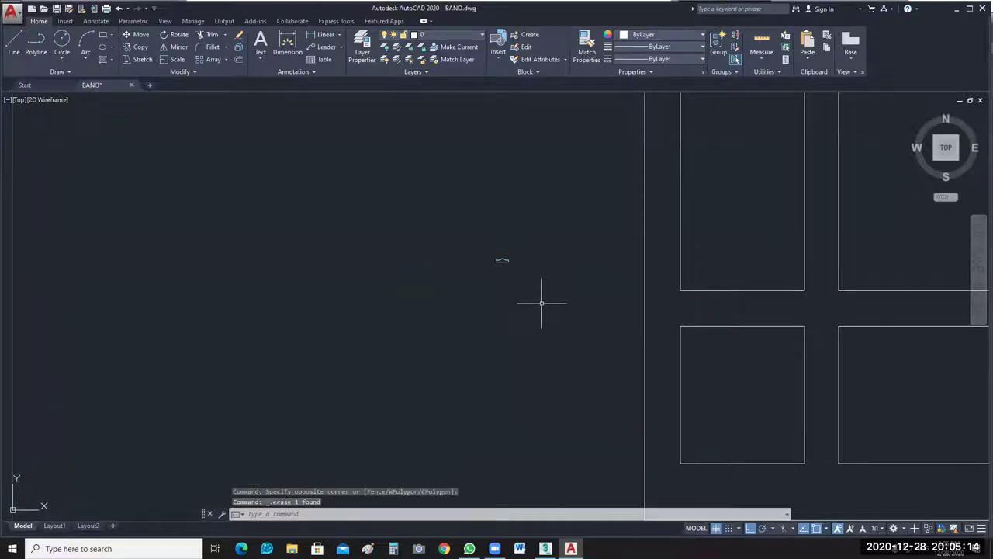
Look over the panel elevations and the room outline in the BANO drawing.
middle_click_drag(508, 274, 405, 287)
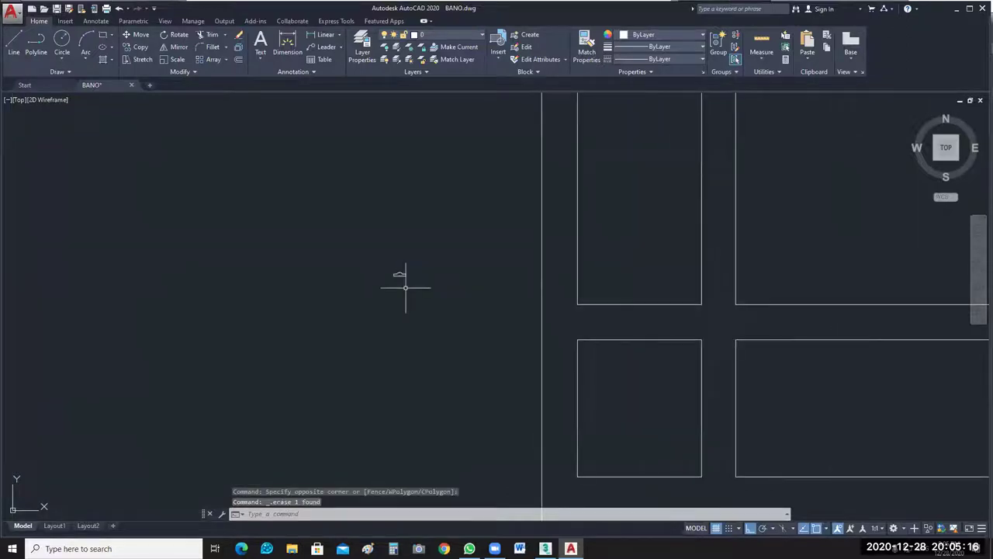
scroll(555, 337, "down", 4)
middle_click_drag(596, 430, 539, 375)
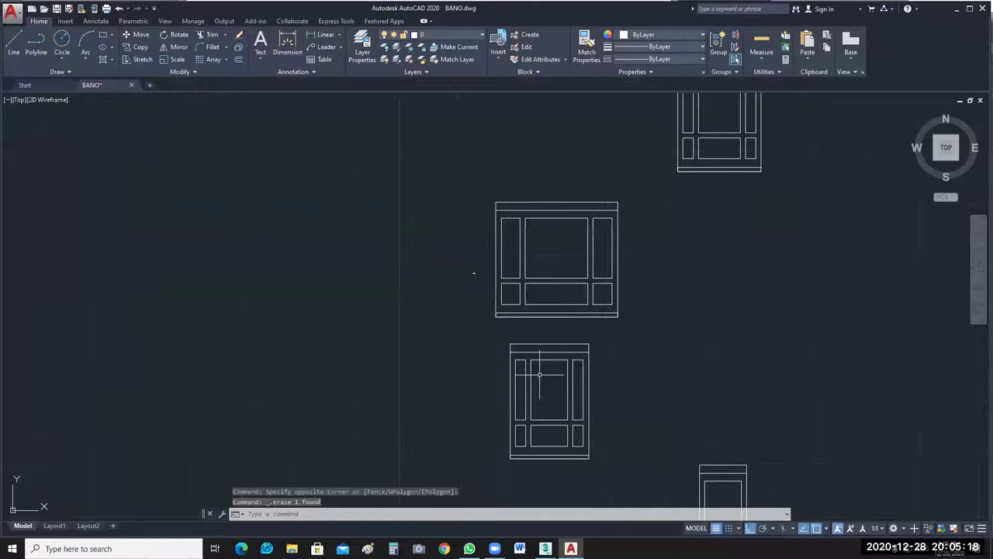
middle_click_drag(637, 387, 486, 202)
middle_click_drag(731, 303, 458, 465)
middle_click_drag(745, 238, 614, 323)
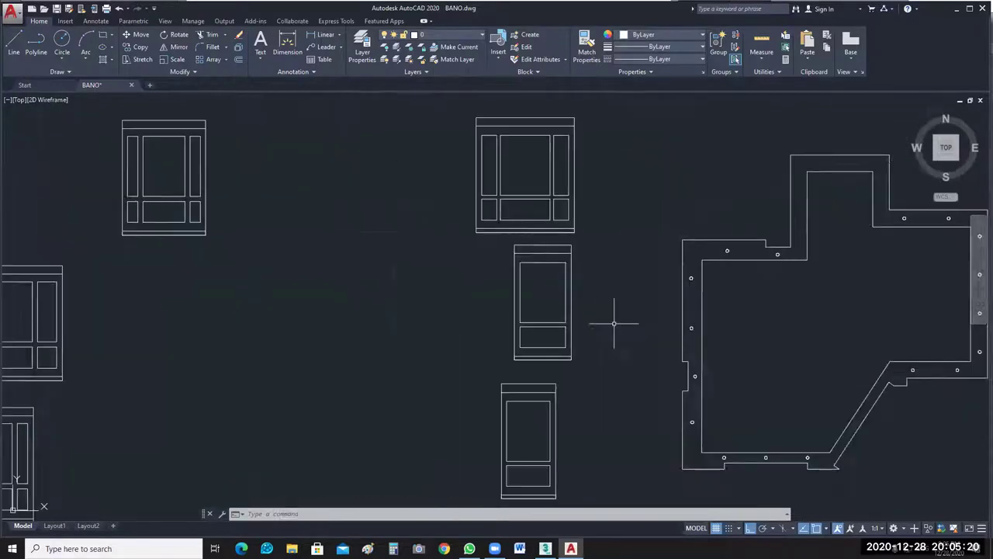
middle_click_drag(389, 310, 550, 326)
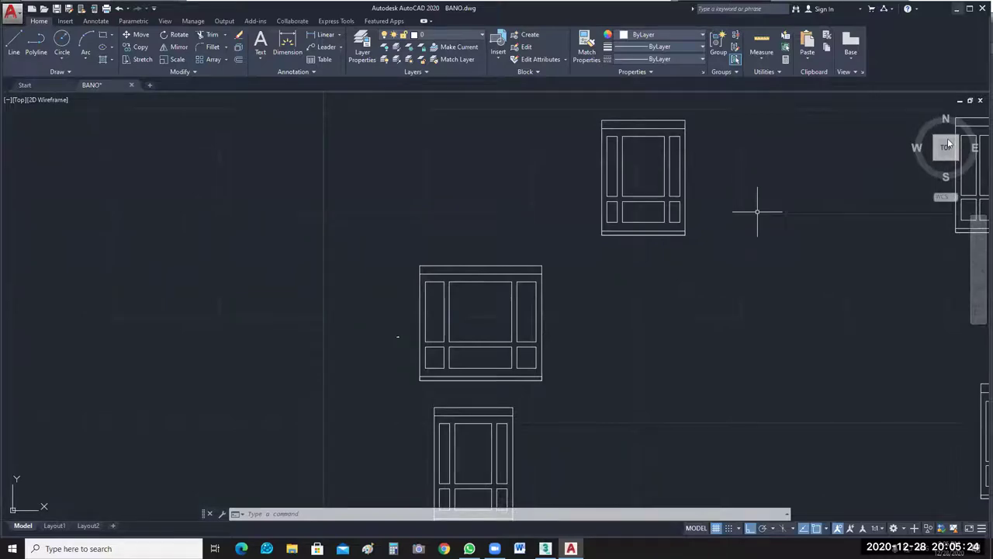
Switch back to 3ds Max, select the Layer:1 q frame spline and turn on its Sweep modifier.
key("alt+Tab")
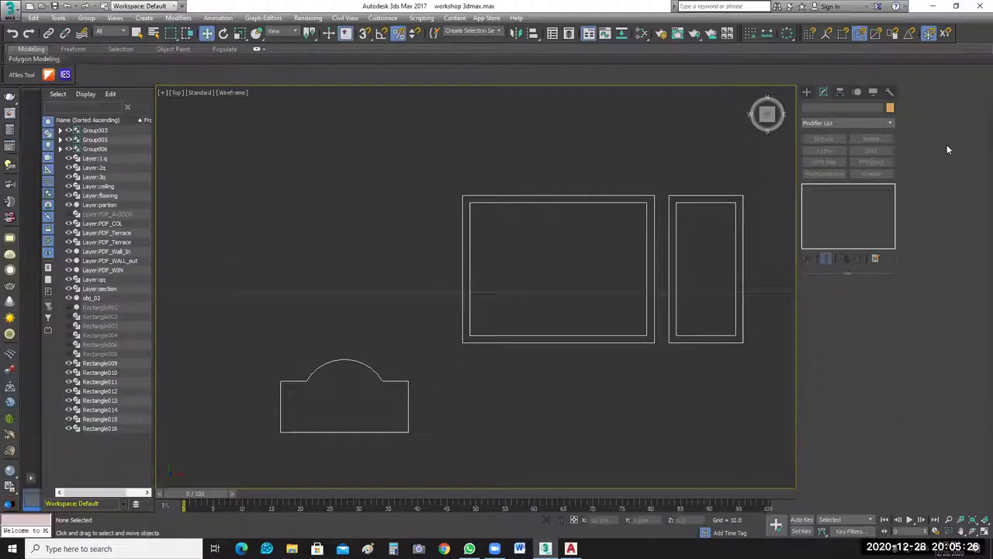
left_click(489, 335)
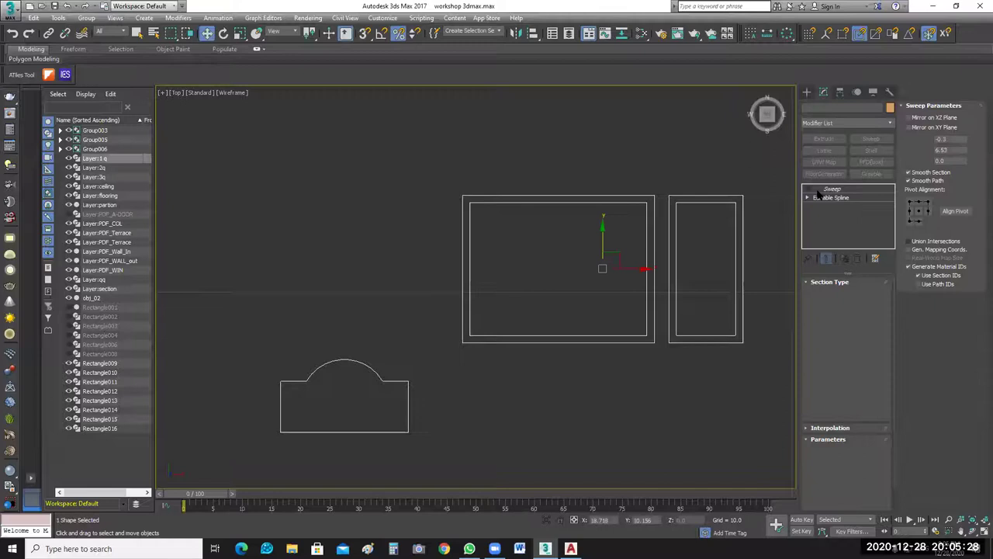
left_click(816, 189)
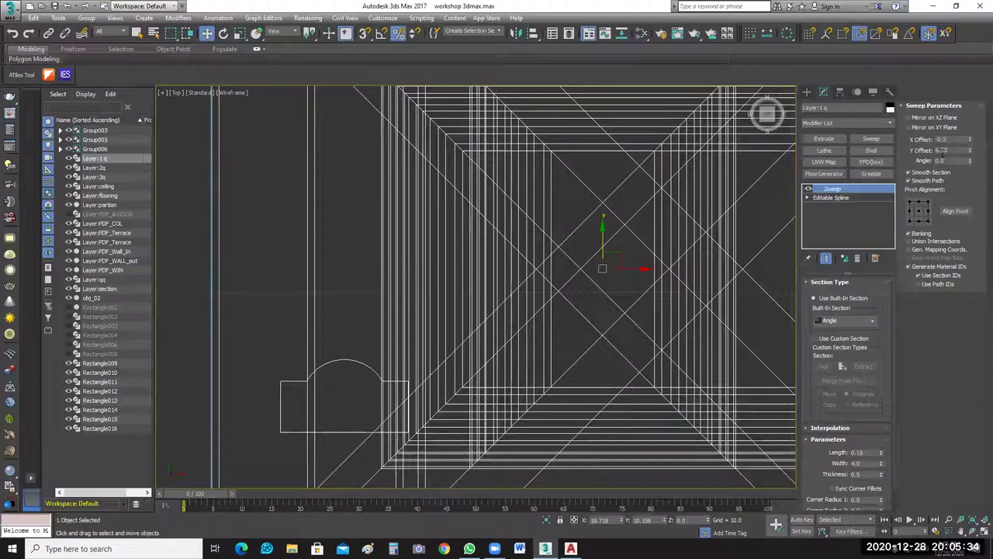
Check the Sweep's Y and X offset values, and turn off the Sweep modifier on the Layer:1 q spline.
double_click(954, 151)
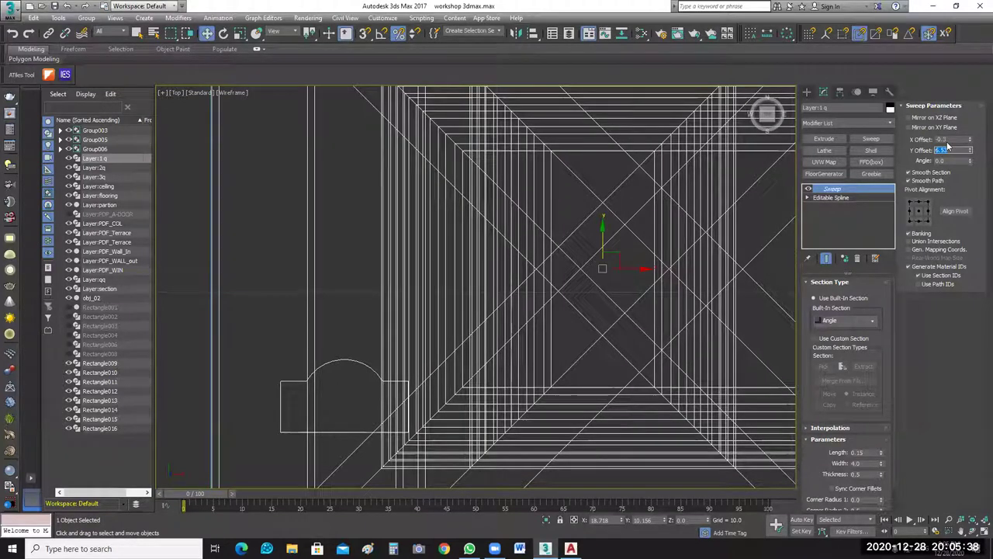
double_click(949, 140)
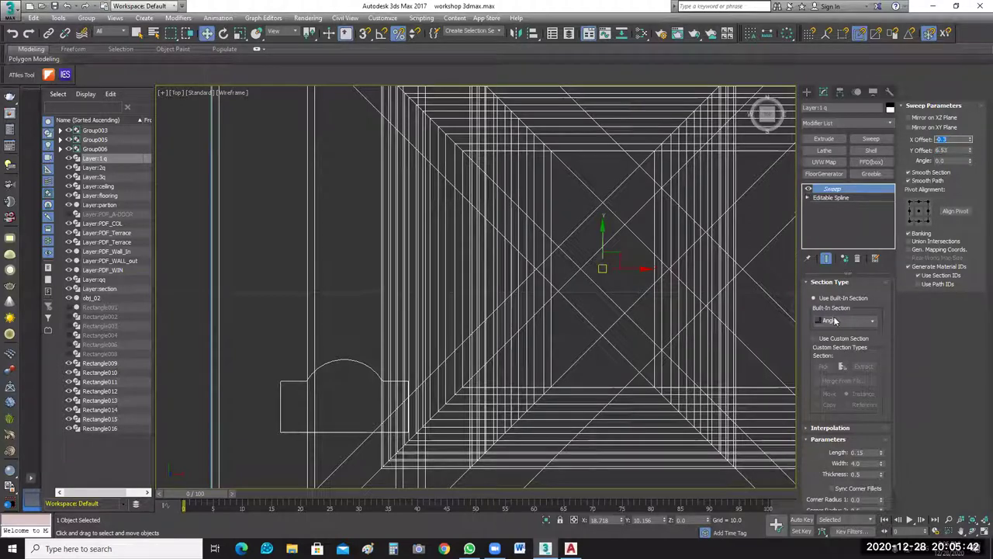
scroll(526, 315, "down", 8)
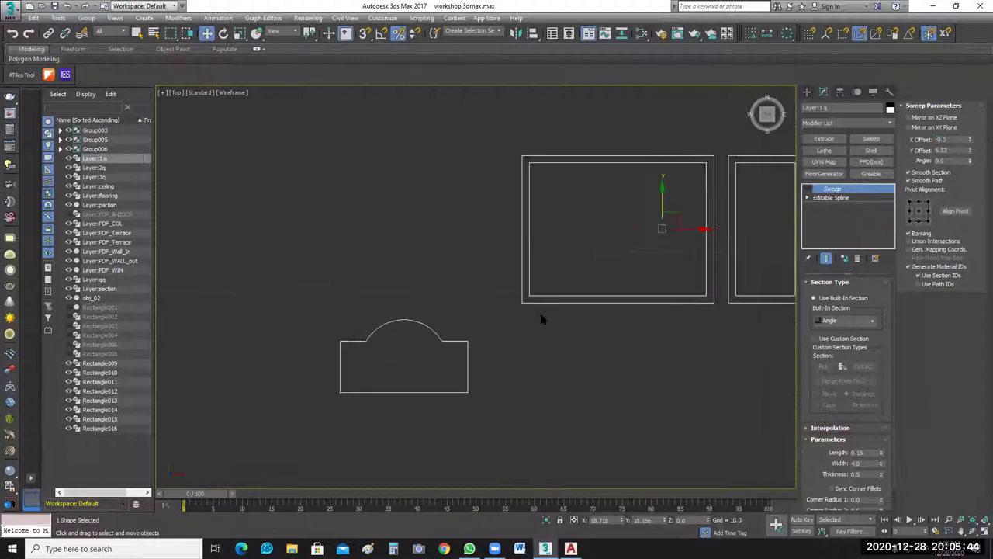
scroll(489, 284, "up", 4)
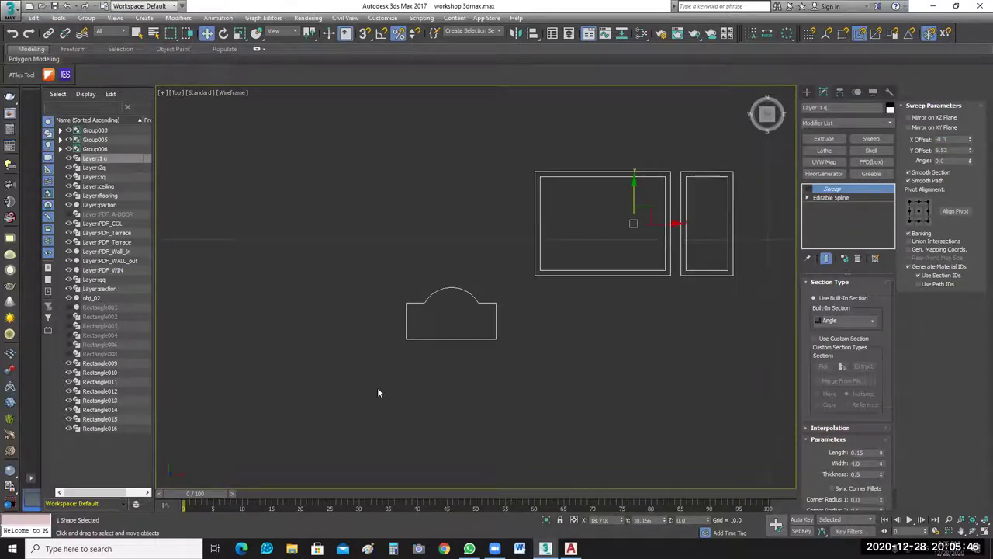
Select the arched Layer:section spline, enter its Vertex level and inspect the open joint at the arc's right end.
left_click(434, 354)
left_click(828, 189)
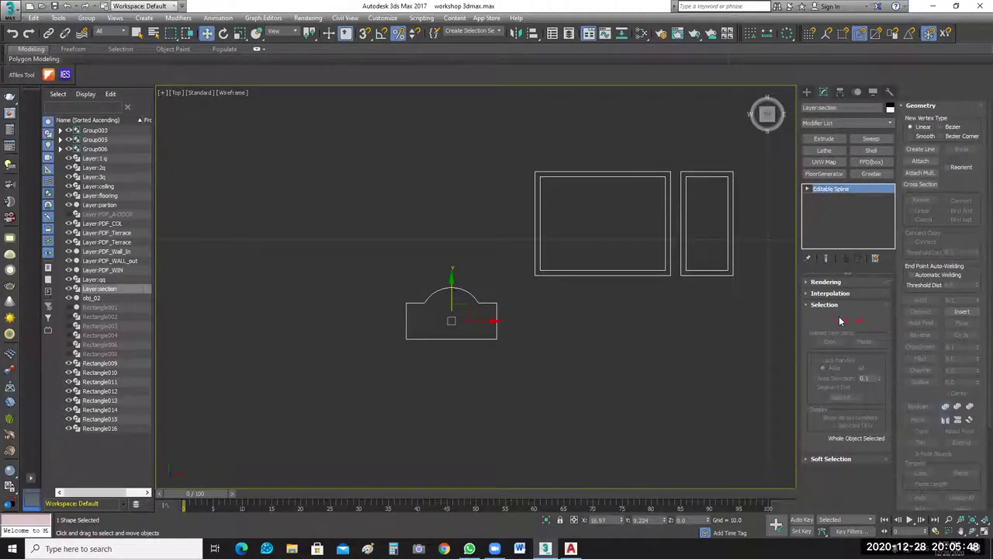
left_click(807, 189)
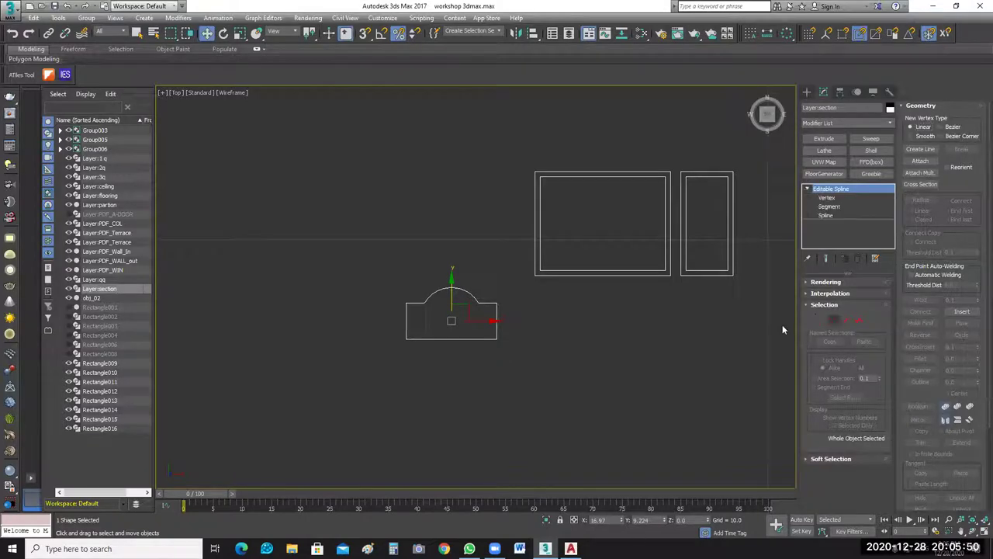
key("1")
scroll(473, 316, "up", 2)
scroll(474, 316, "up", 2)
scroll(466, 314, "up", 5)
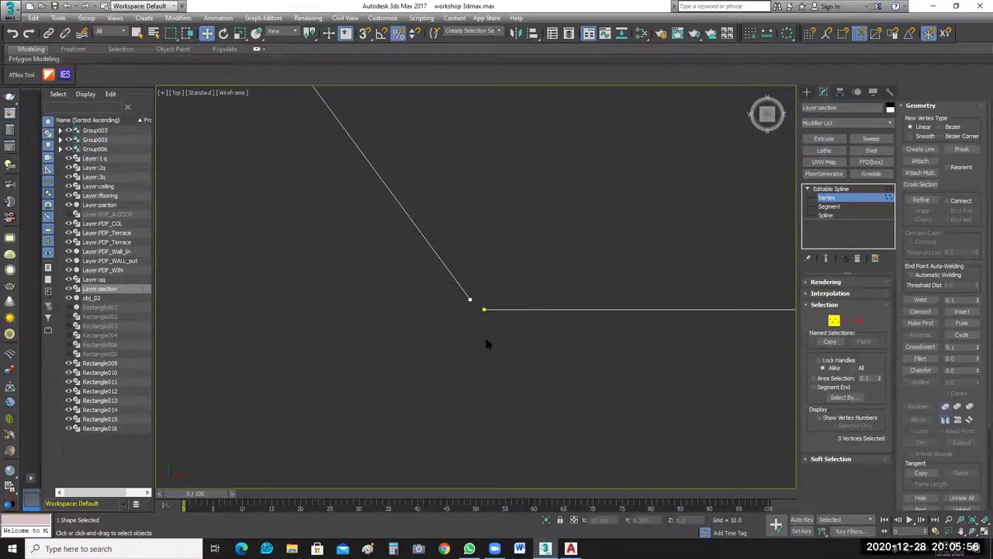
scroll(487, 340, "down", 5)
middle_click_drag(489, 343, 555, 294)
scroll(523, 310, "down", 2)
middle_click_drag(583, 350, 627, 343)
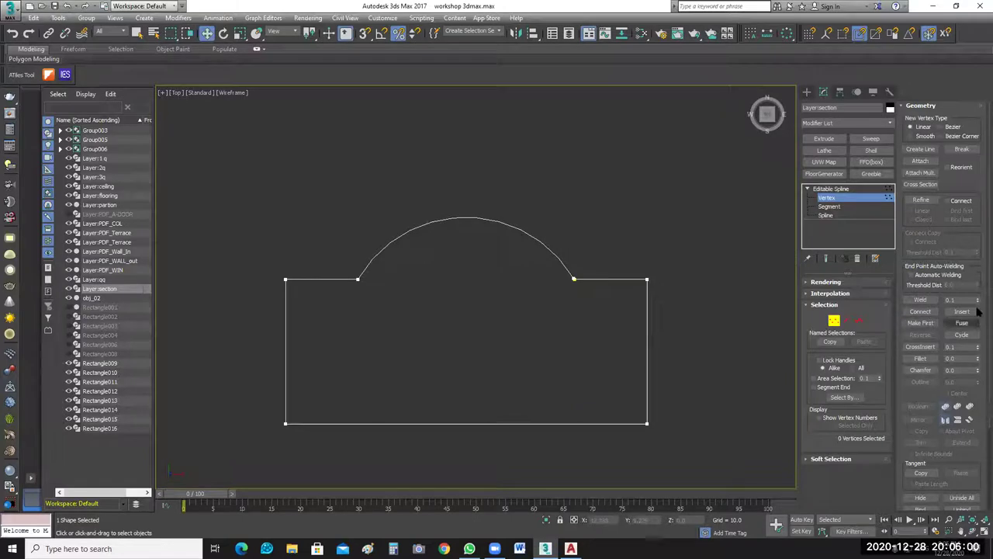
Raise the weld threshold to 544.1 and run Weld on the profile's arc ends and corner vertices.
left_click_drag(978, 298, 963, 30)
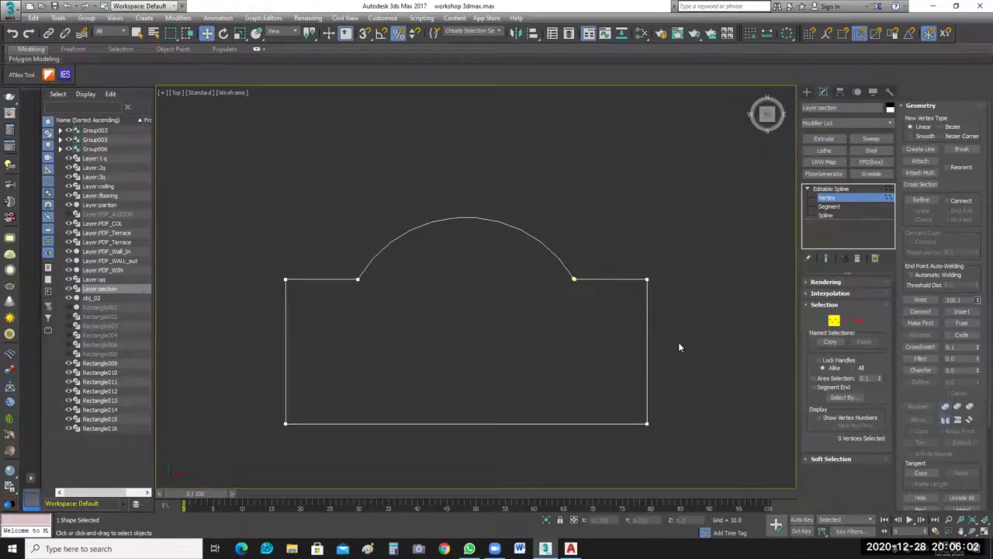
left_click_drag(598, 255, 675, 322)
left_click(933, 303)
left_click_drag(589, 472, 677, 400)
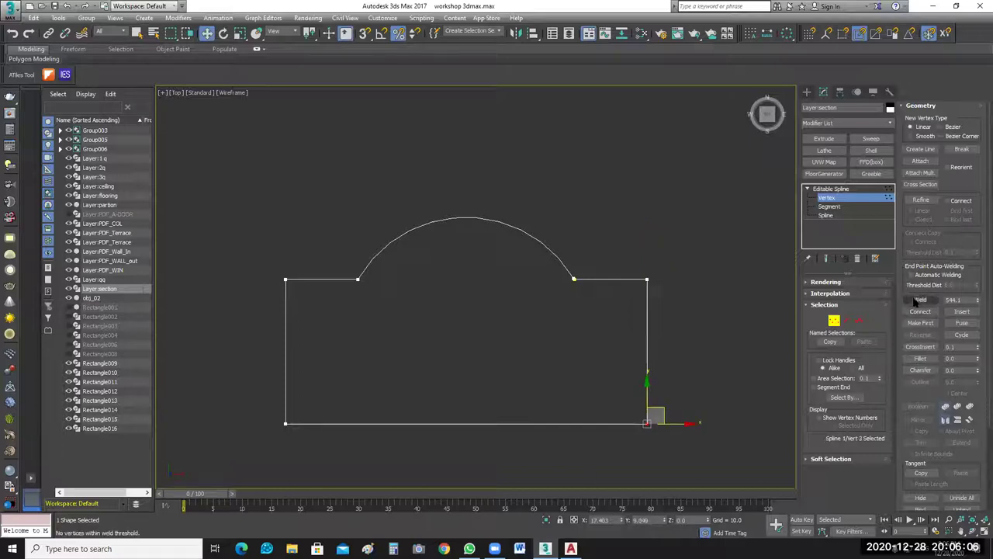
left_click_drag(603, 313, 543, 248)
left_click(926, 301)
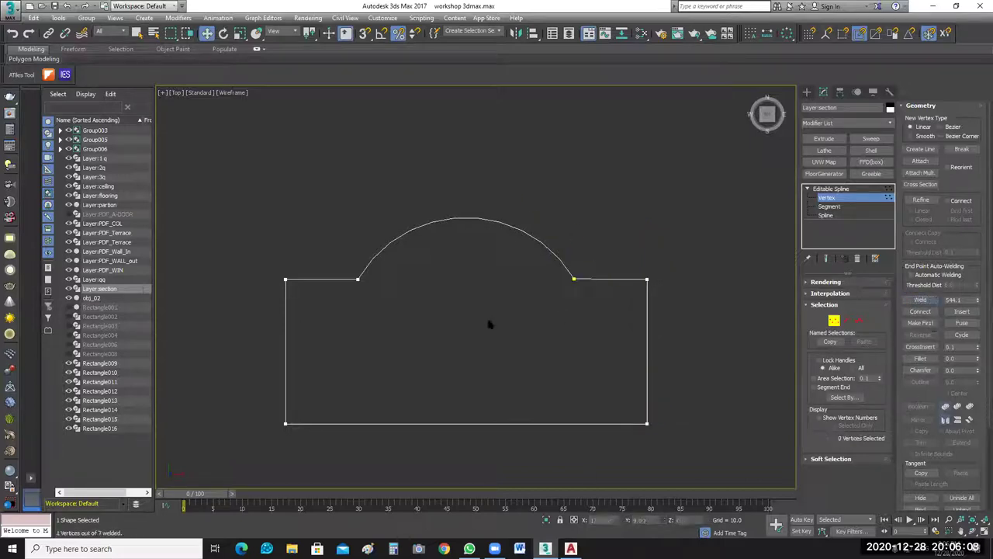
left_click(359, 277)
left_click(927, 302)
left_click(286, 279)
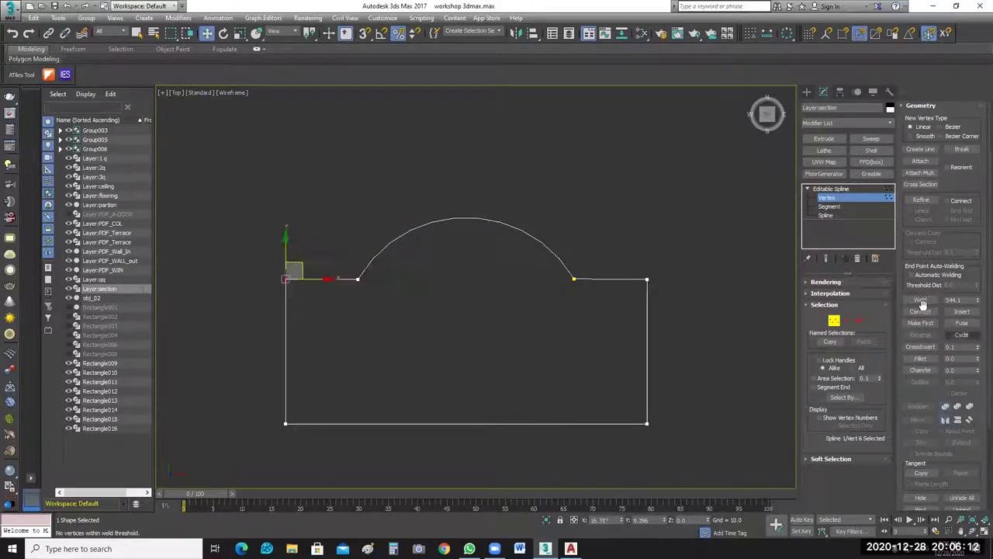
left_click(286, 423)
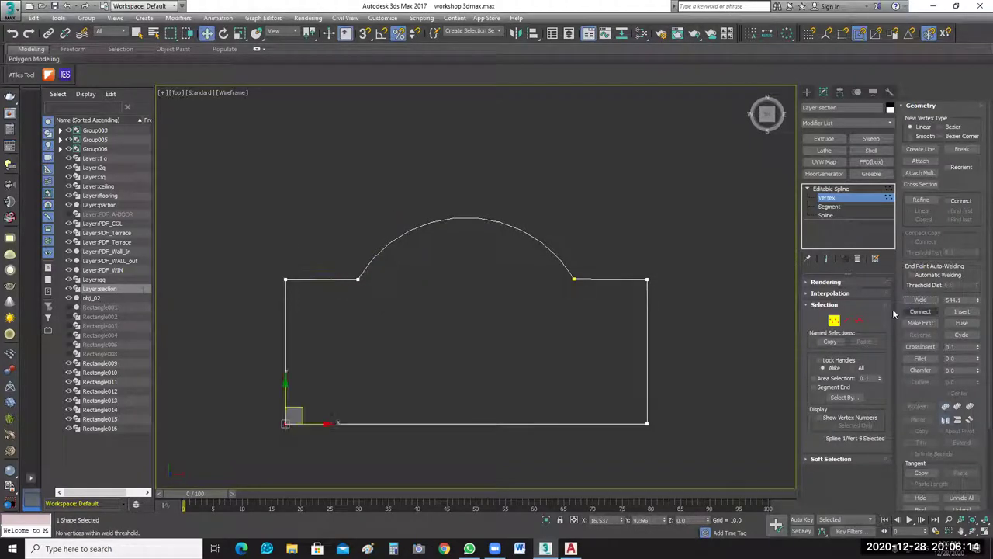
left_click(563, 332)
Copy the Y coordinate 9.396 from the arc's left end vertex to its right end vertex to level them.
left_click_drag(364, 301, 346, 273)
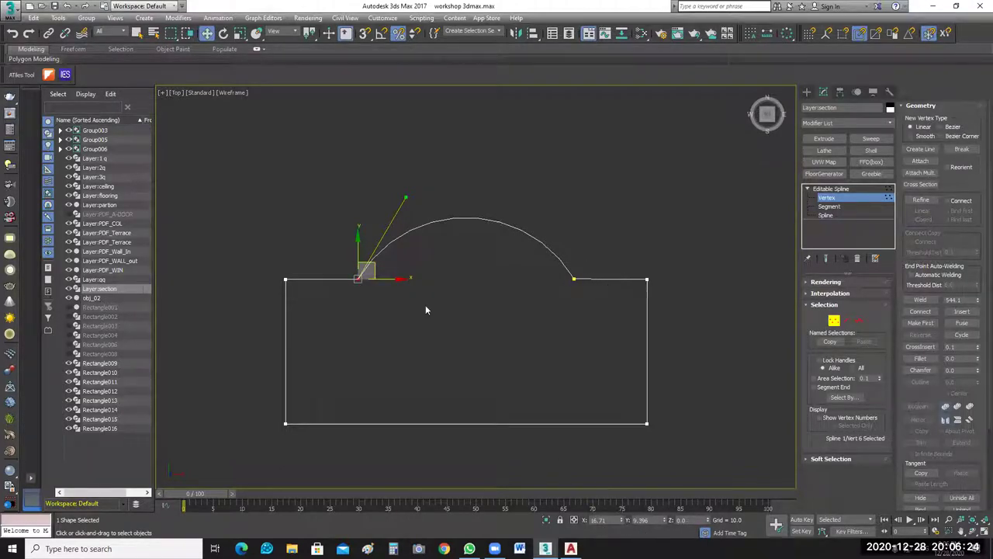
left_click(655, 520)
key("ctrl+c")
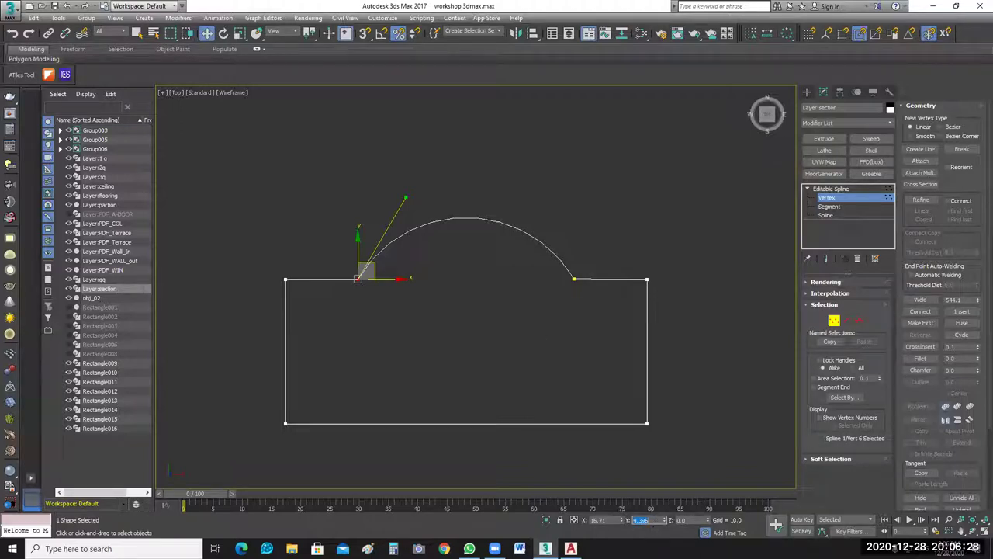
key("ctrl+z")
left_click(644, 520)
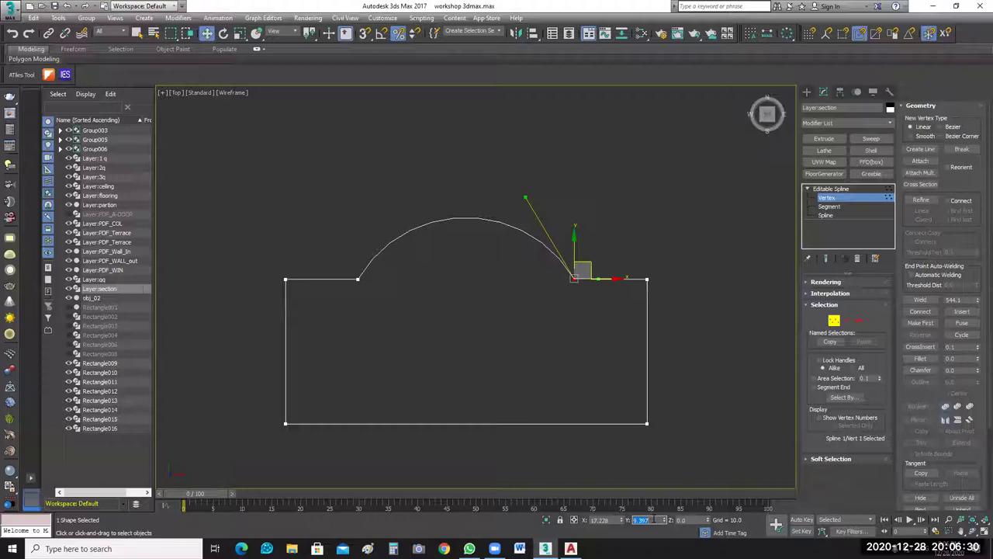
key("ctrl+v")
key("Return")
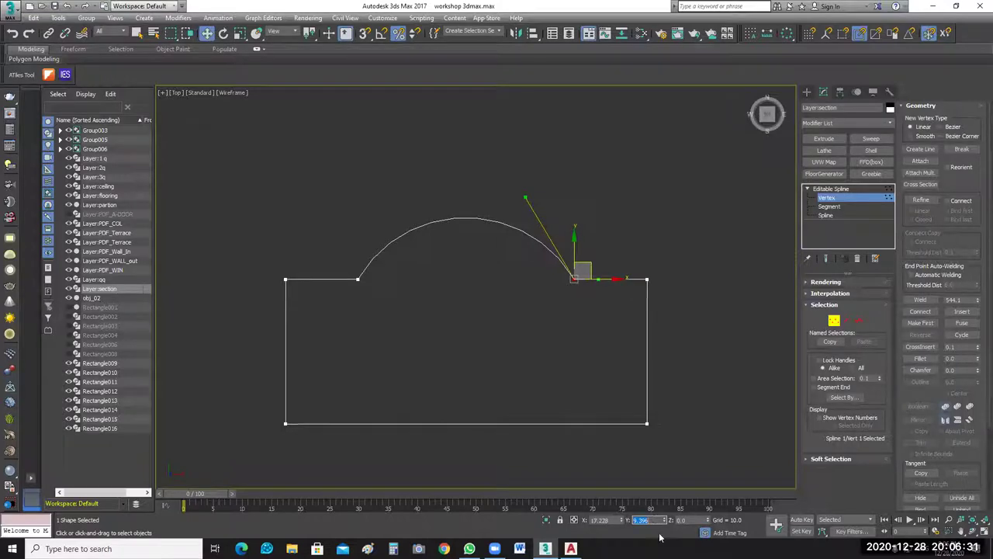
left_click(677, 348)
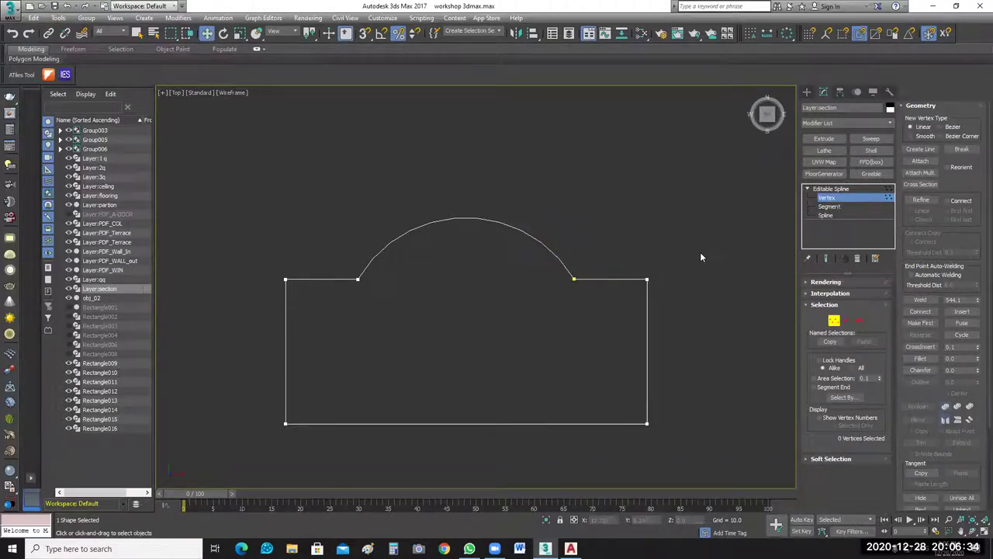
Leave the Vertex level and scale the whole arched profile uniformly to 20 percent.
key("1")
left_click(652, 321)
left_click(553, 423)
scroll(586, 373, "down", 6)
middle_click_drag(613, 358, 523, 326)
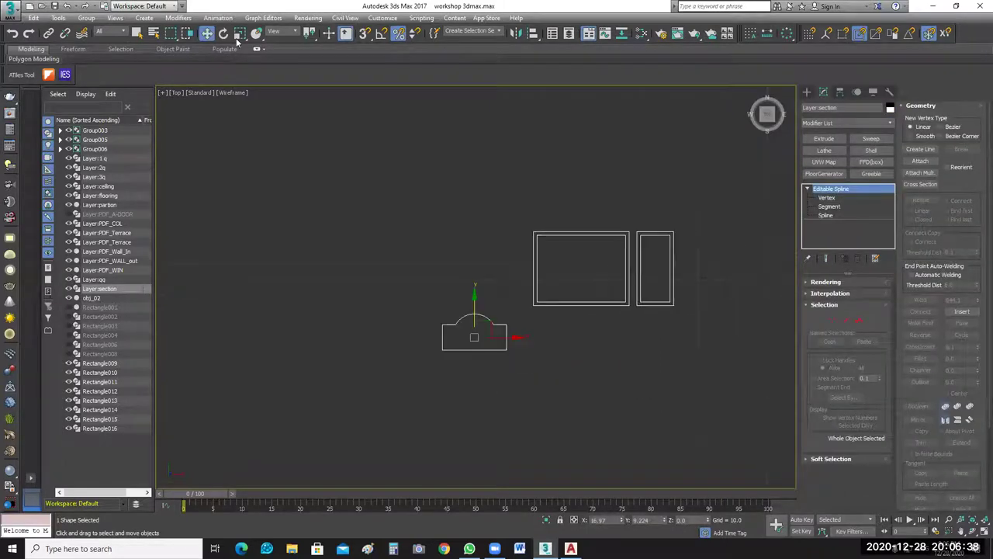
key("r")
left_click_drag(475, 323, 572, 481)
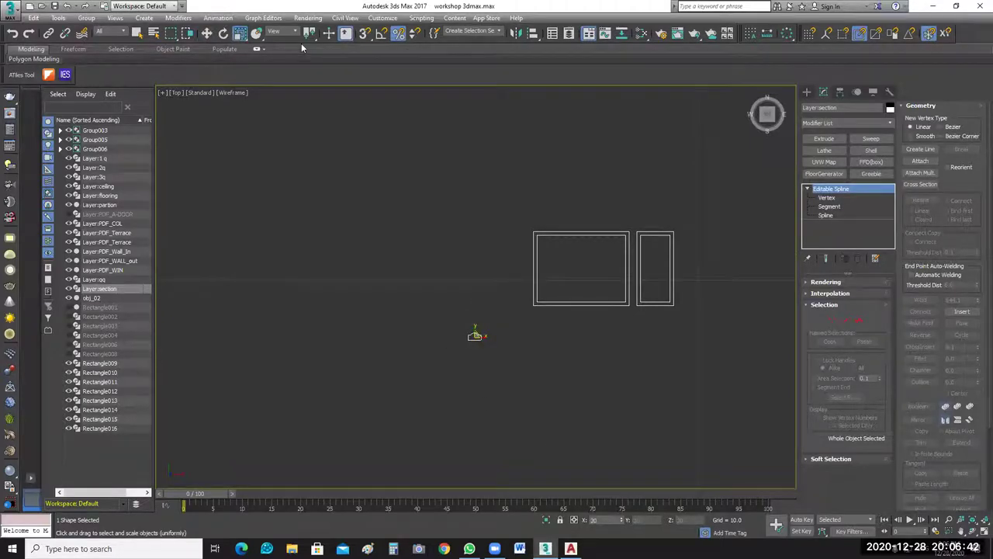
Move the scaled profile up beside the left edge of the large panel frame.
key("w")
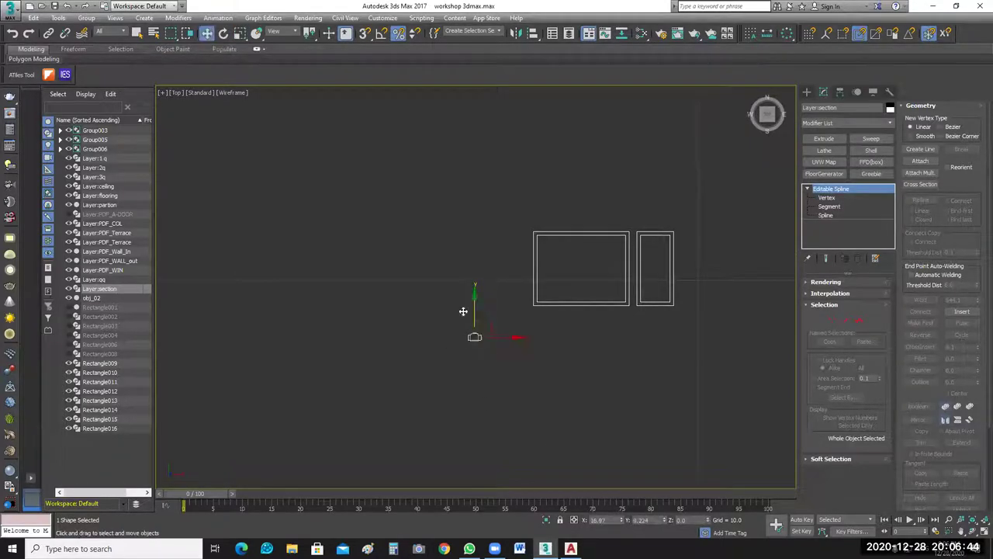
scroll(464, 311, "up", 3)
left_click_drag(456, 311, 519, 233)
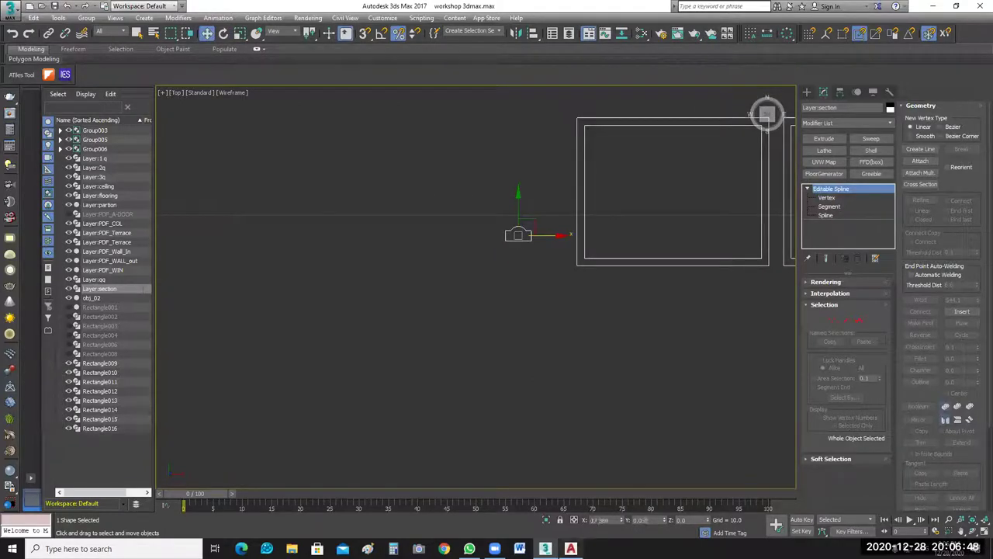
Switch to AutoCAD, compare the arched profile's size with the panel elevations in BANO.dwg, and return to 3ds Max.
left_click(571, 549)
middle_click_drag(388, 375, 450, 359)
scroll(540, 321, "up", 4)
mouse_move(540, 321)
middle_mouse_down()
mouse_move(618, 333)
mouse_move(555, 335)
middle_mouse_up()
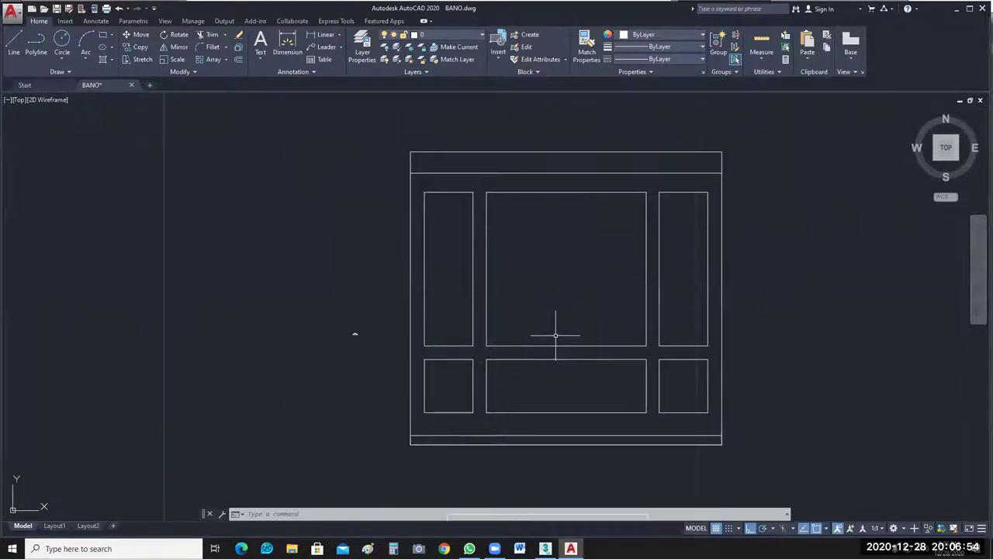
scroll(392, 350, "up", 4)
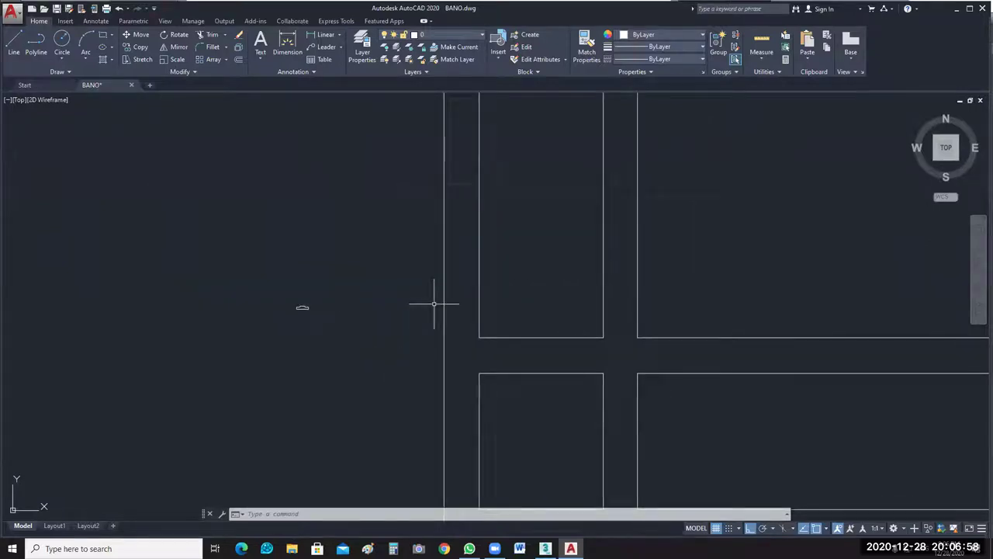
scroll(433, 309, "down", 5)
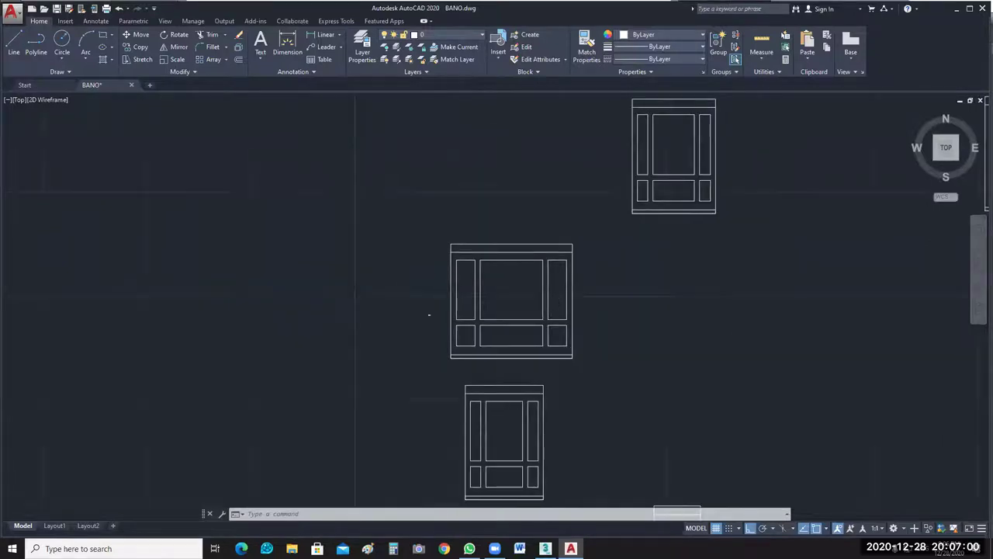
scroll(577, 278, "up", 2)
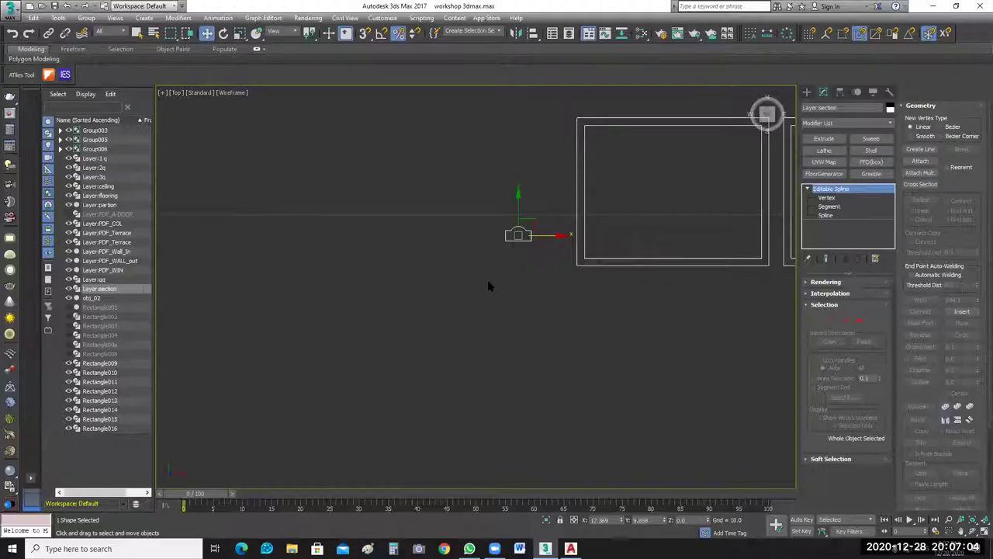
Scale the arched profile uniformly by another 20 percent factor to suit the frame's border width.
scroll(566, 211, "up", 5)
middle_click_drag(566, 211, 414, 265)
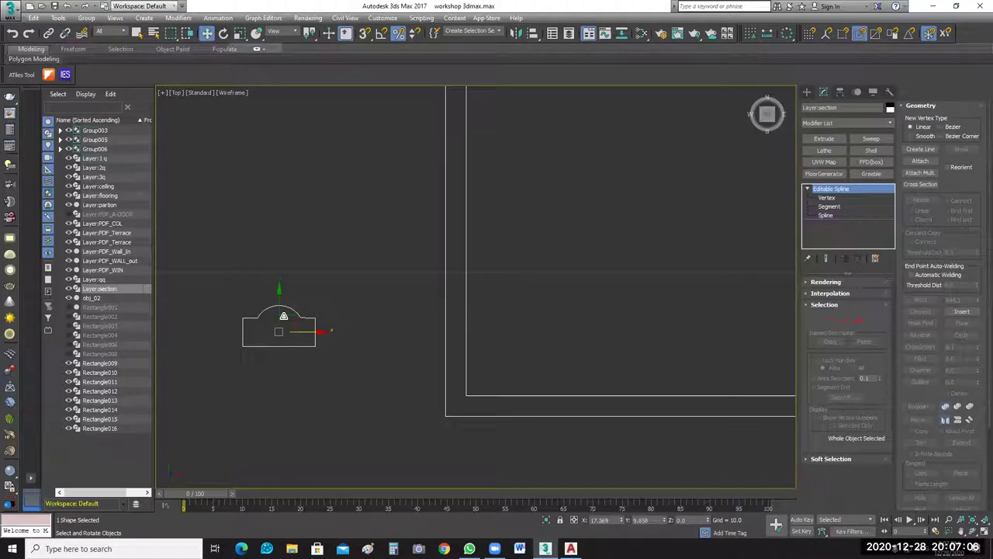
left_click(240, 34)
left_click_drag(374, 464, 374, 487)
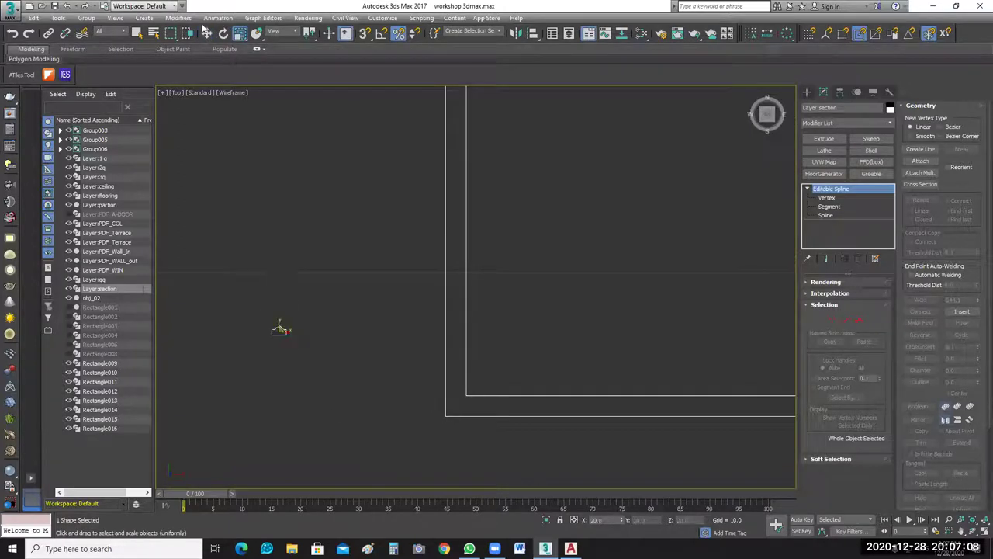
Move the profile onto the frame's left border so its left side meets the outer frame line.
left_click(206, 33)
left_click_drag(305, 331, 476, 348)
scroll(453, 364, "up", 5)
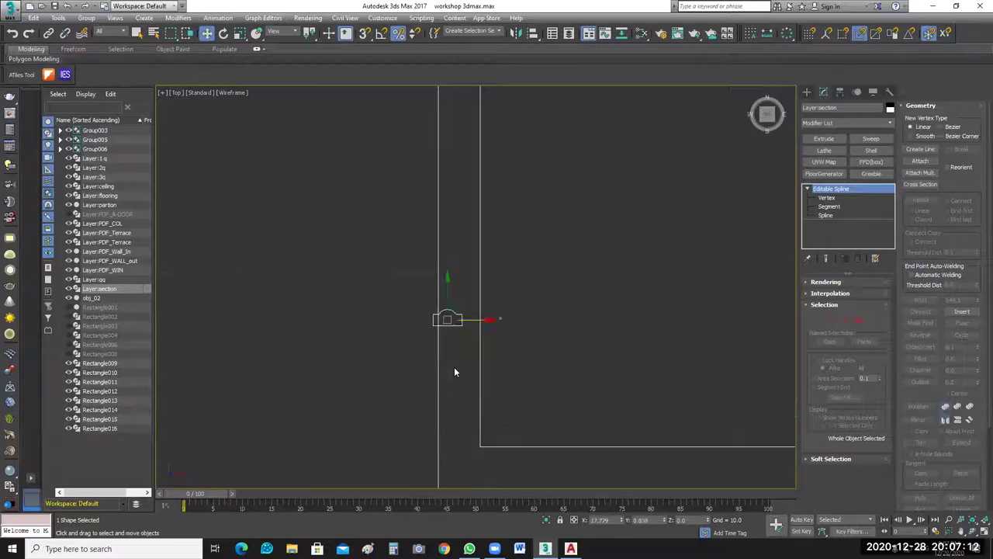
left_click_drag(460, 353, 467, 375)
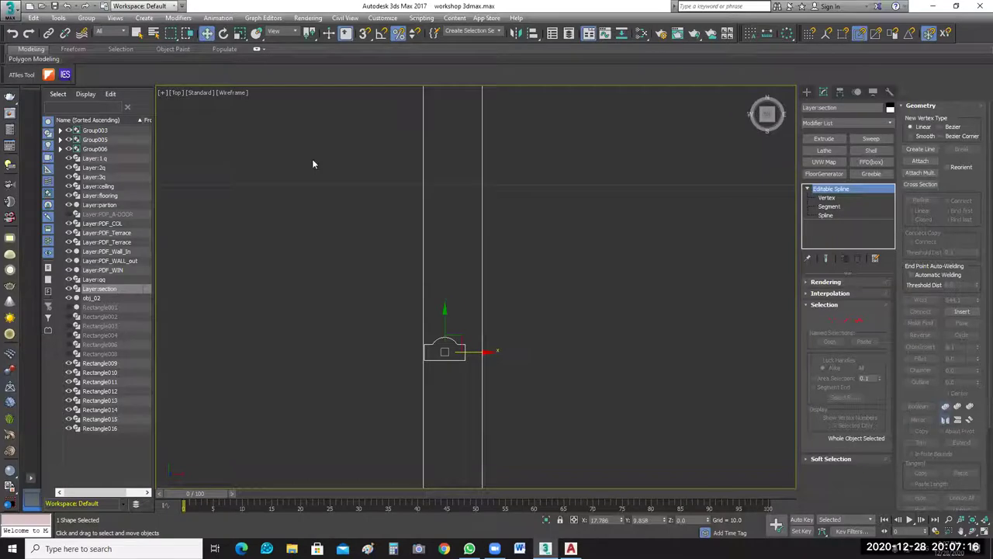
Scale the profile uniformly to 60 percent and move it just outside the frame's left outer line.
key("r")
left_click_drag(472, 376, 474, 381)
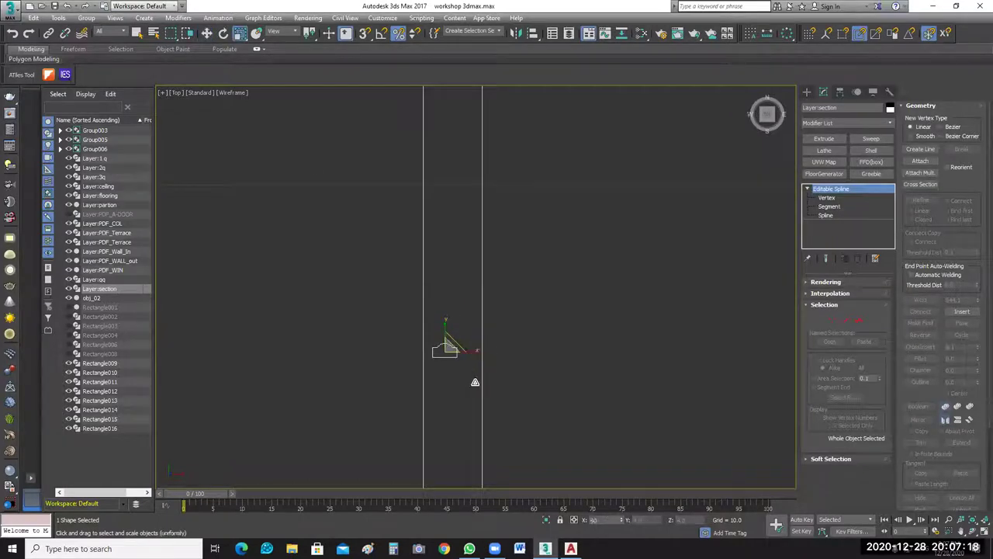
key("w")
left_click_drag(444, 351, 423, 354)
scroll(549, 328, "down", 4)
Deselect the profile and compare its size with the border at the large frame's lower-left corner.
left_click(516, 340)
scroll(528, 379, "down", 3)
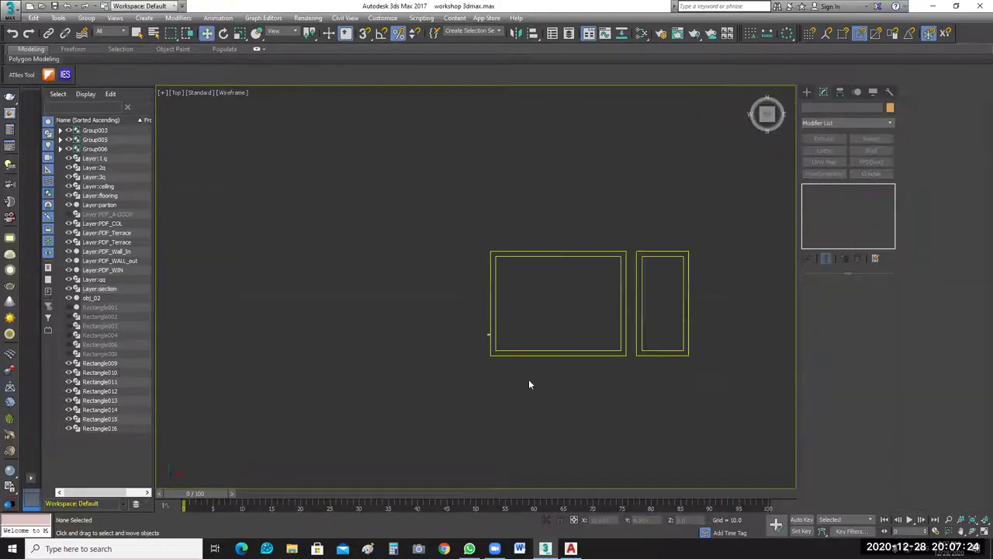
scroll(512, 390, "down", 3)
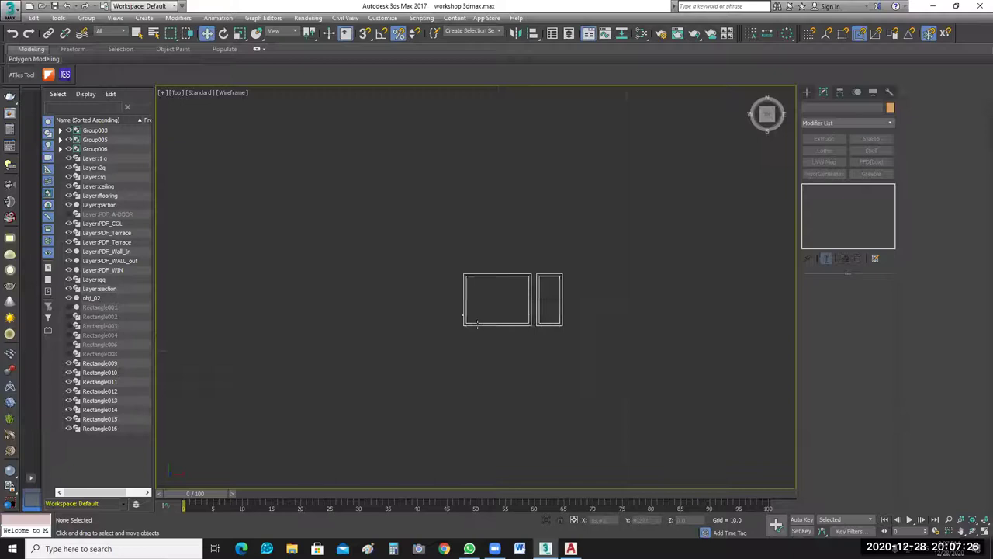
scroll(489, 334, "up", 6)
middle_click_drag(492, 344, 480, 368)
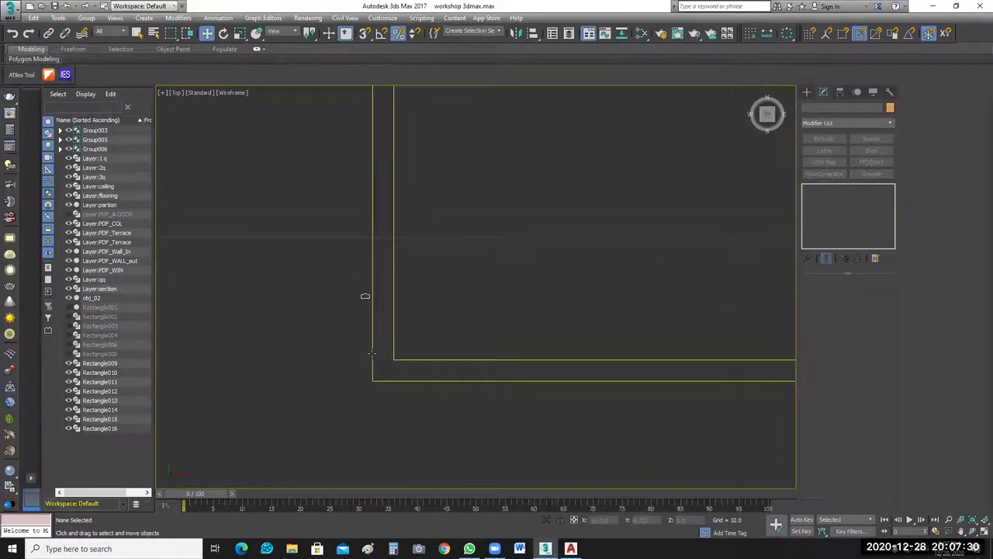
left_click(373, 346)
left_click(345, 302)
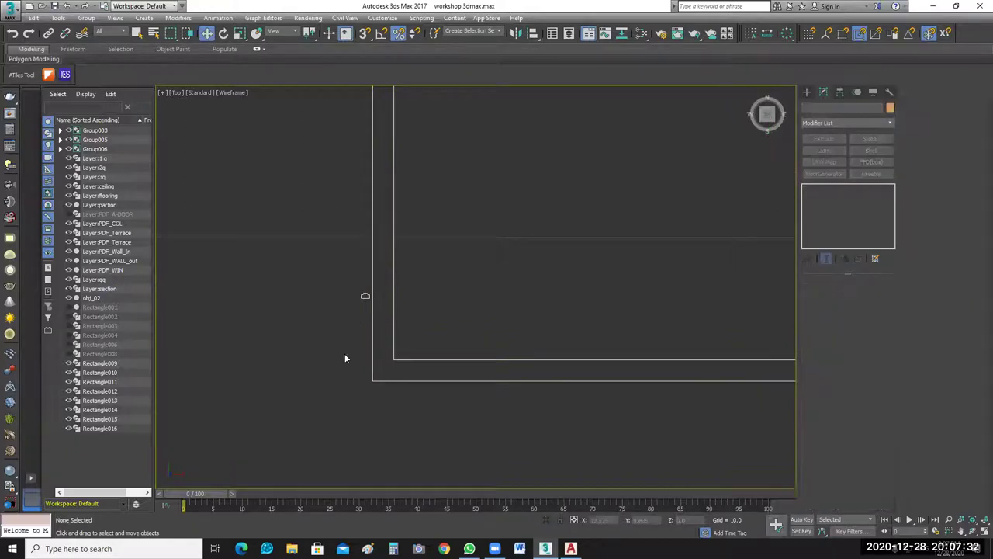
Clone the arched section profile as four evenly spaced instances in a row extending outward from the large frame, and deselect the result.
left_click(372, 381)
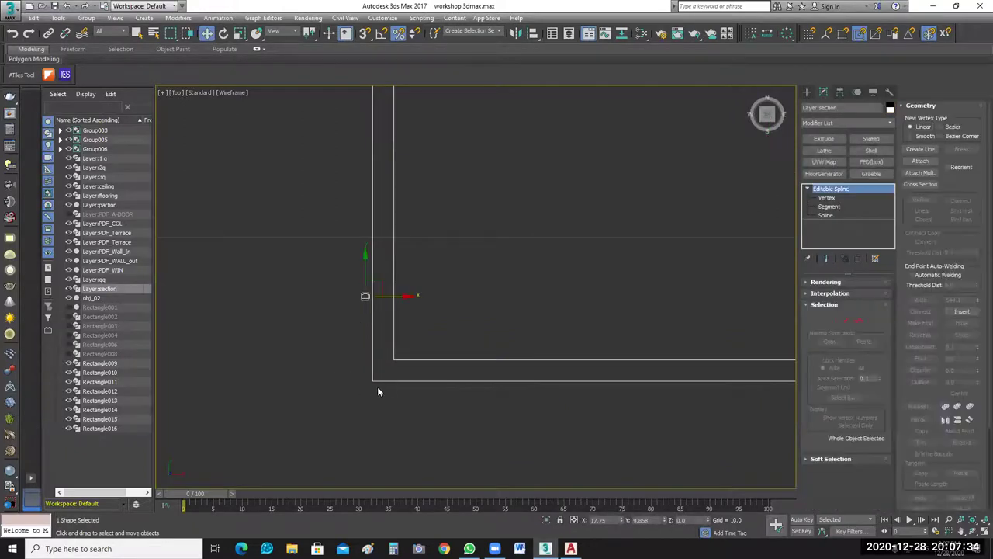
left_click_drag(334, 296, 277, 297, "shift")
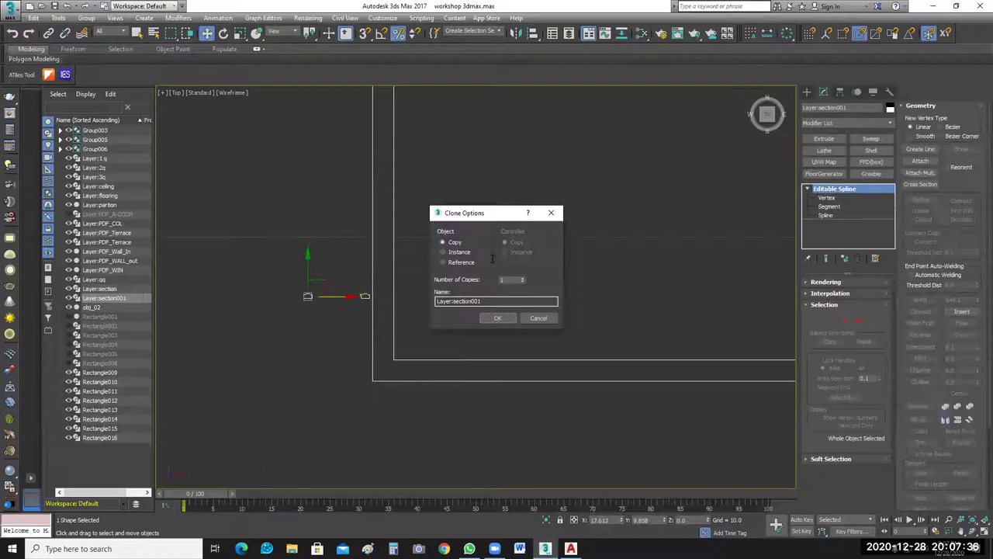
left_click(443, 251)
left_click(499, 318)
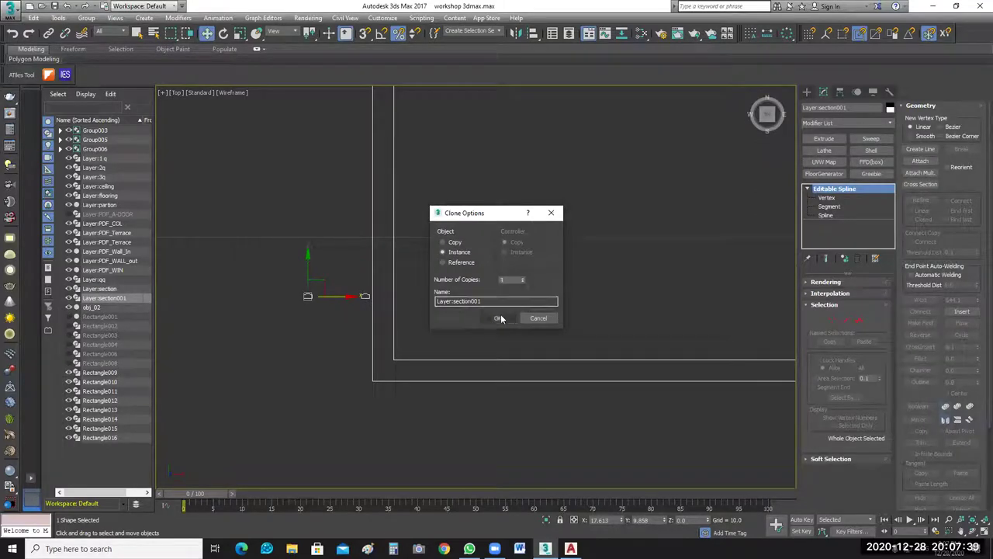
left_click(512, 407)
Select the panel frame spline and turn on its Sweep modifier.
scroll(515, 402, "down", 3)
middle_click_drag(509, 376, 502, 347)
left_click(495, 399)
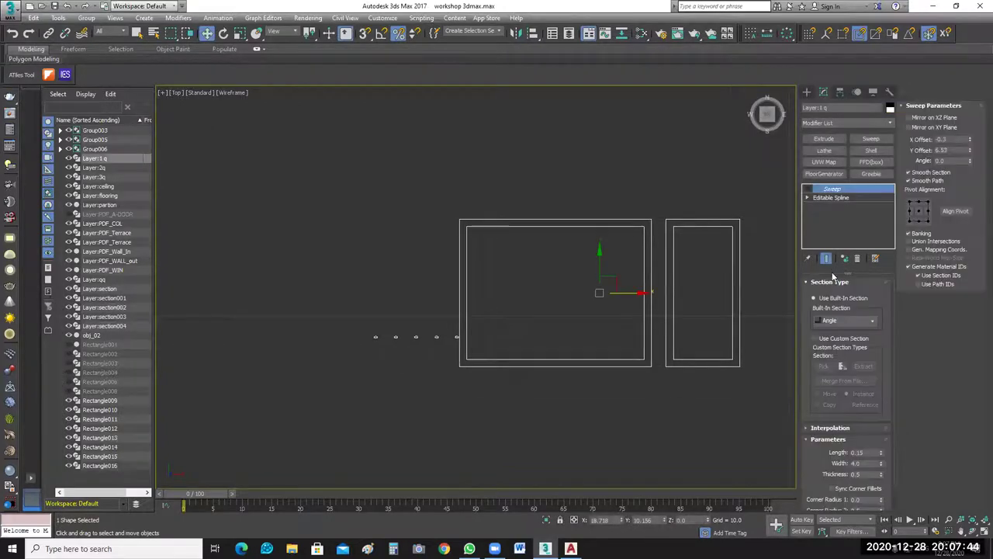
left_click(809, 190)
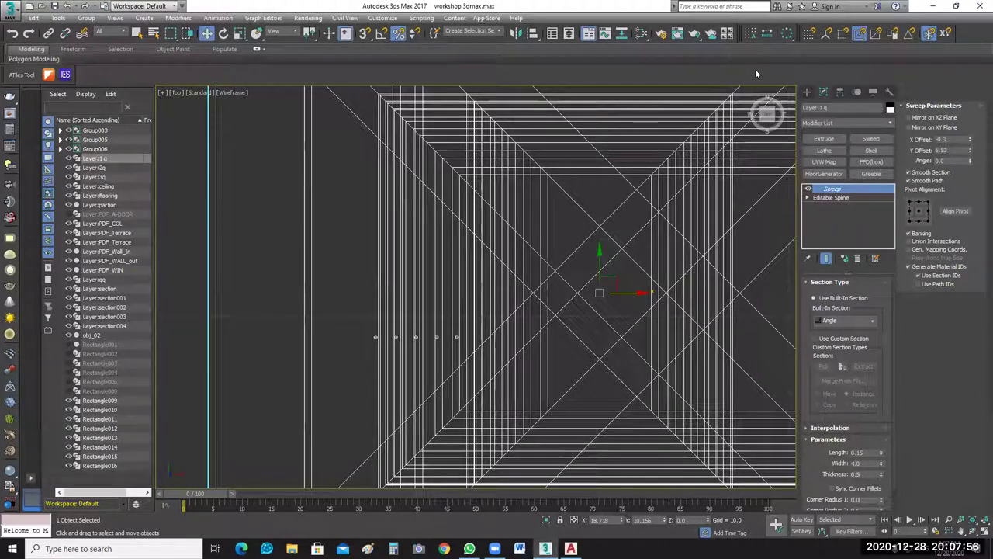
Set the display unit scale to metric, using meters.
left_click(383, 18)
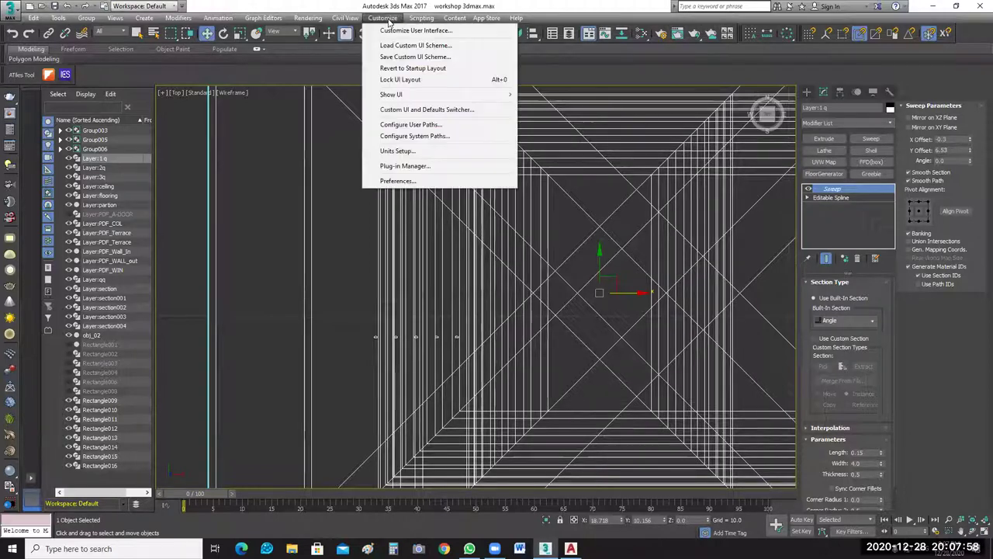
left_click(423, 149)
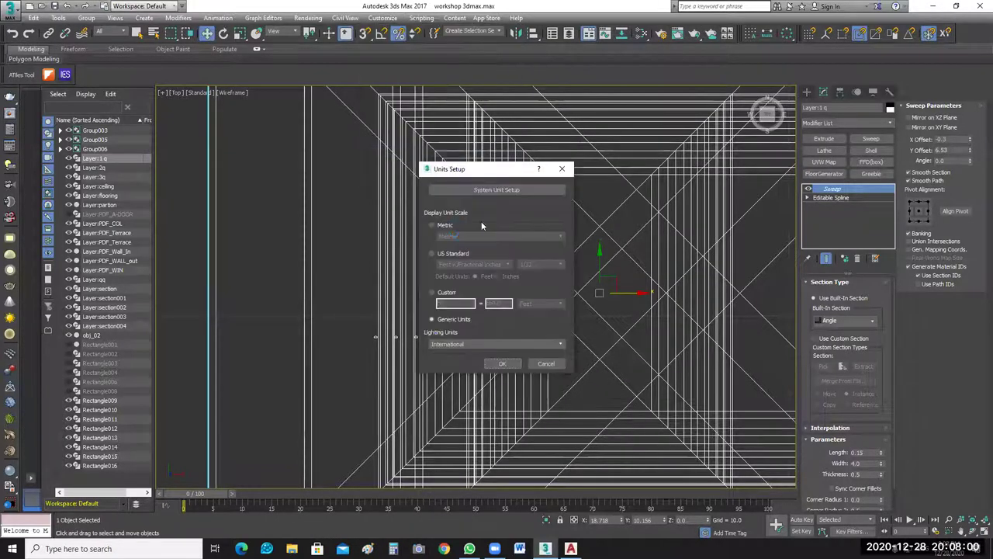
left_click(459, 237)
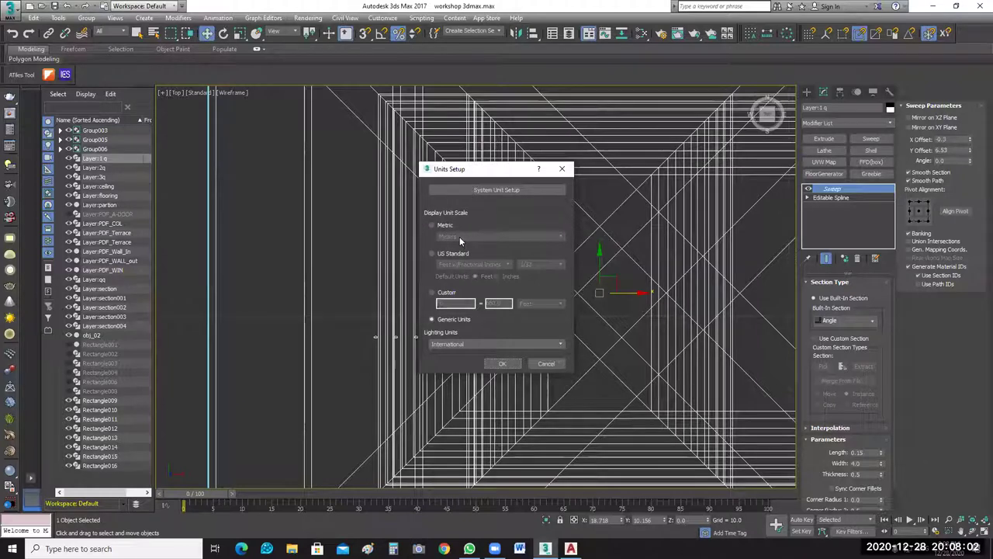
left_click(459, 237)
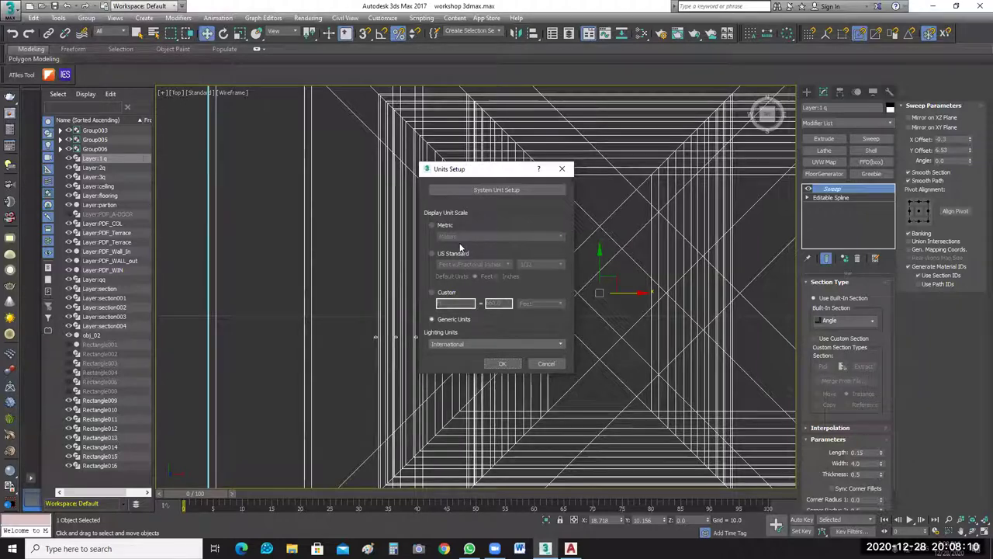
left_click(432, 226)
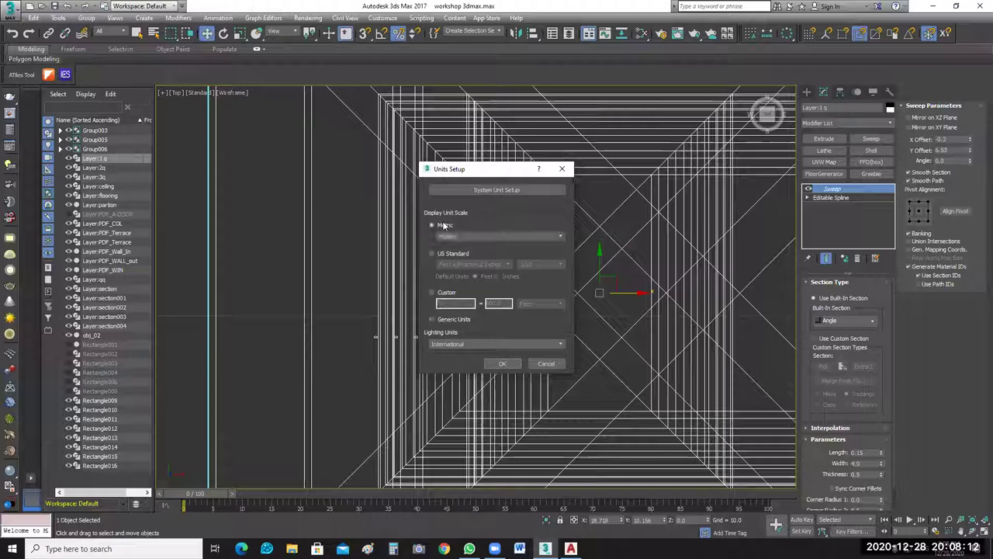
left_click(504, 364)
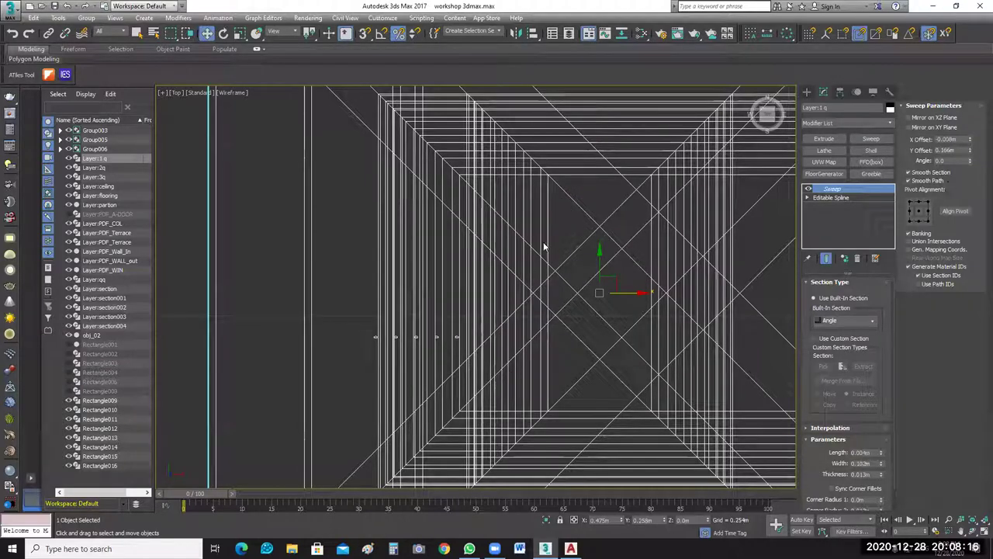
Make the frame's Sweep use a custom section and pick the arched profile nearest the frame.
scroll(733, 327, "down", 3)
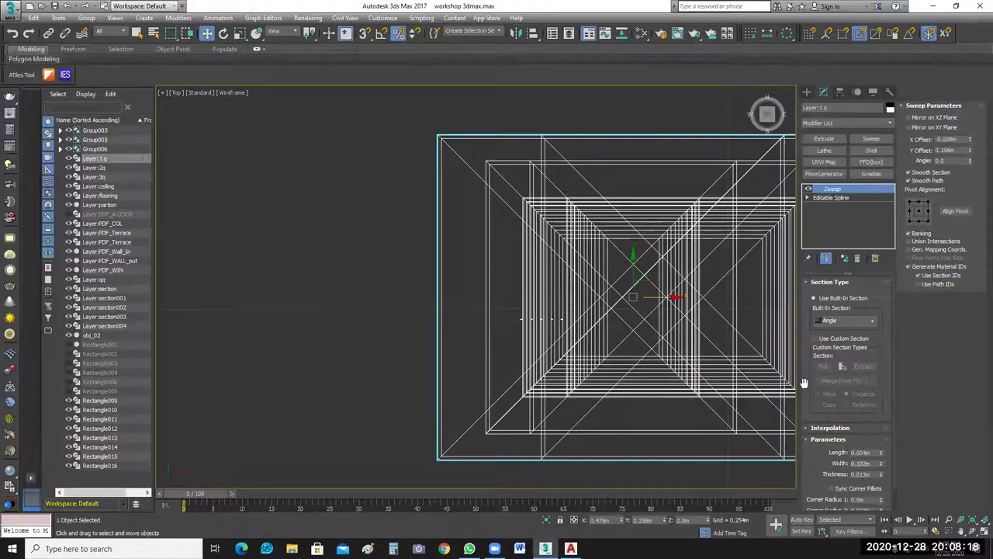
left_click(828, 340)
scroll(564, 321, "up", 5)
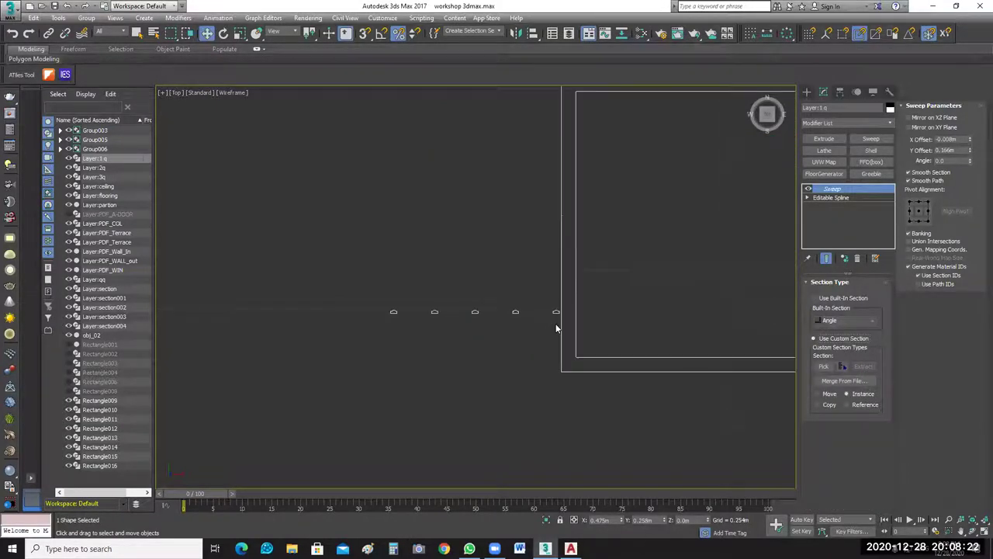
left_click(827, 368)
left_click(517, 313)
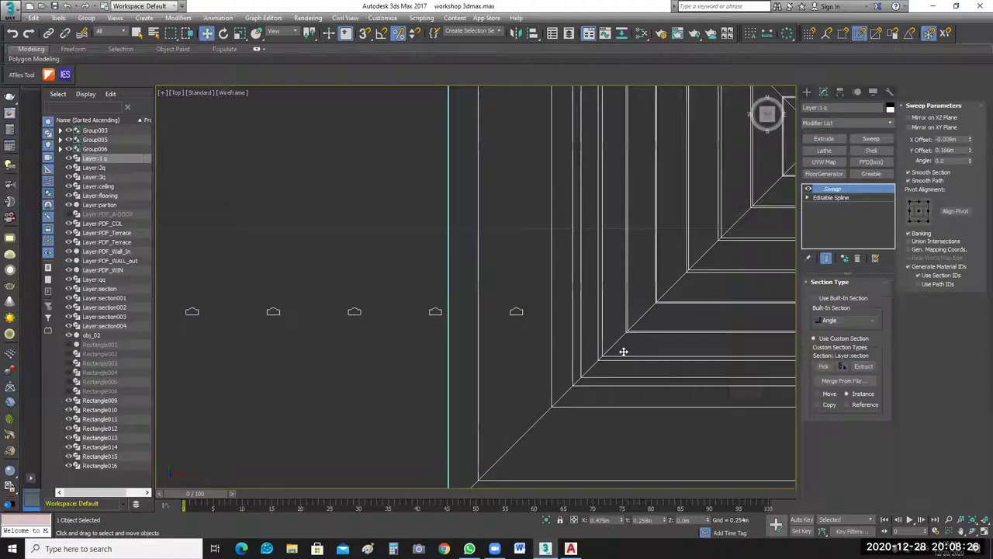
Try the upper-left pivot alignment for the sweep, and set the alignment to the centre point.
scroll(643, 318, "down", 3)
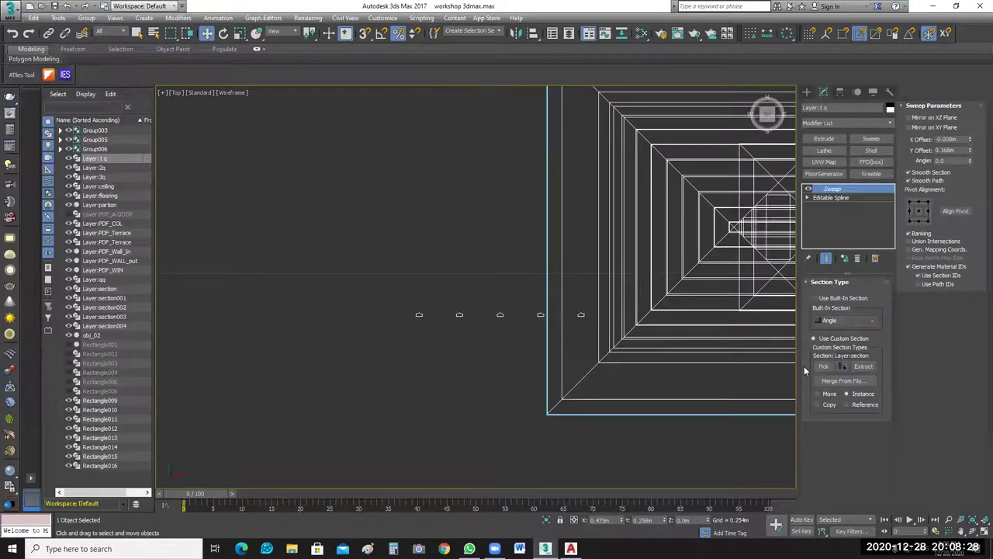
scroll(567, 327, "down", 2)
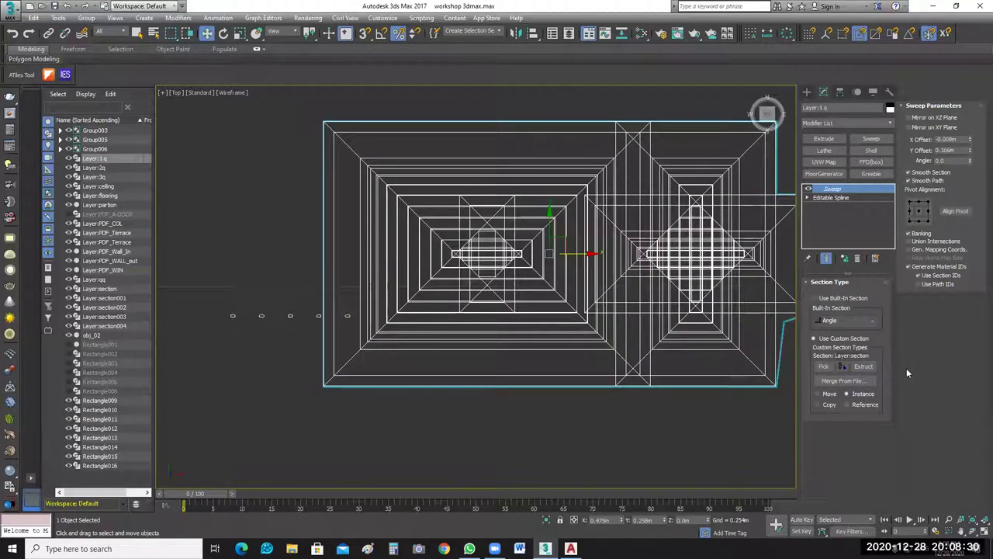
left_click(919, 202)
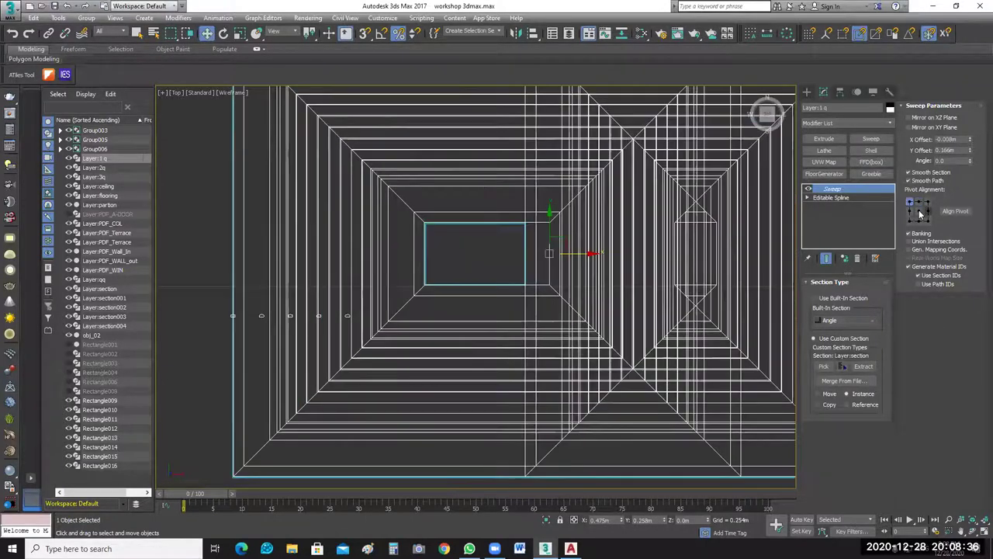
left_click(919, 210)
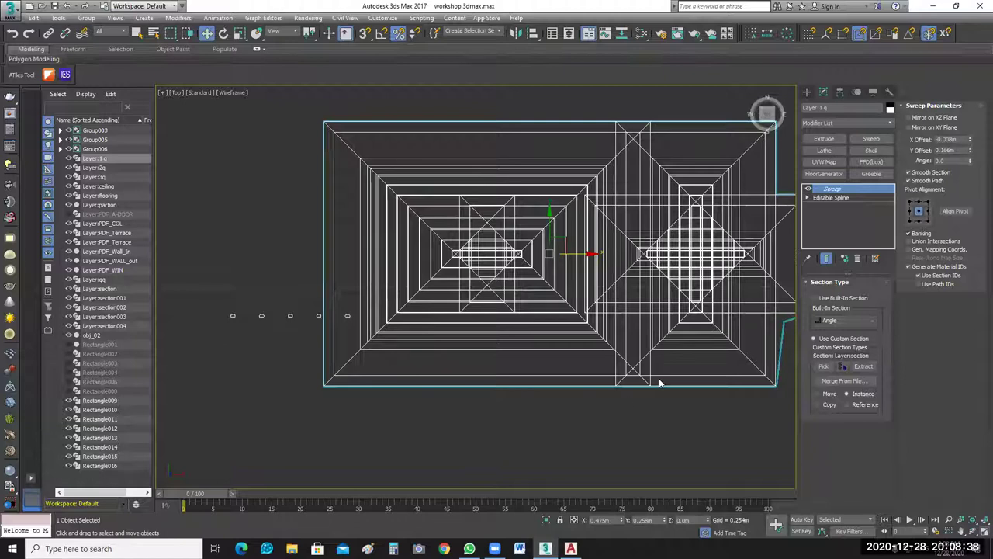
Show the four-viewport layout and set the sweep's Y offset to 0.002 m and X offset to 0.005 m.
key("alt+w")
middle_click_drag(676, 406, 634, 408)
scroll(634, 408, "down", 5)
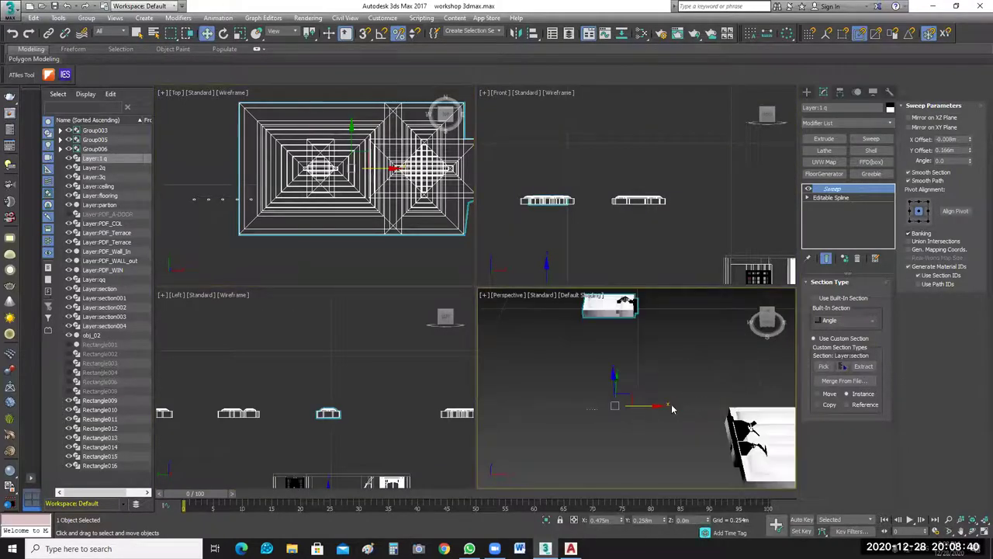
scroll(672, 409, "down", 2)
key("z")
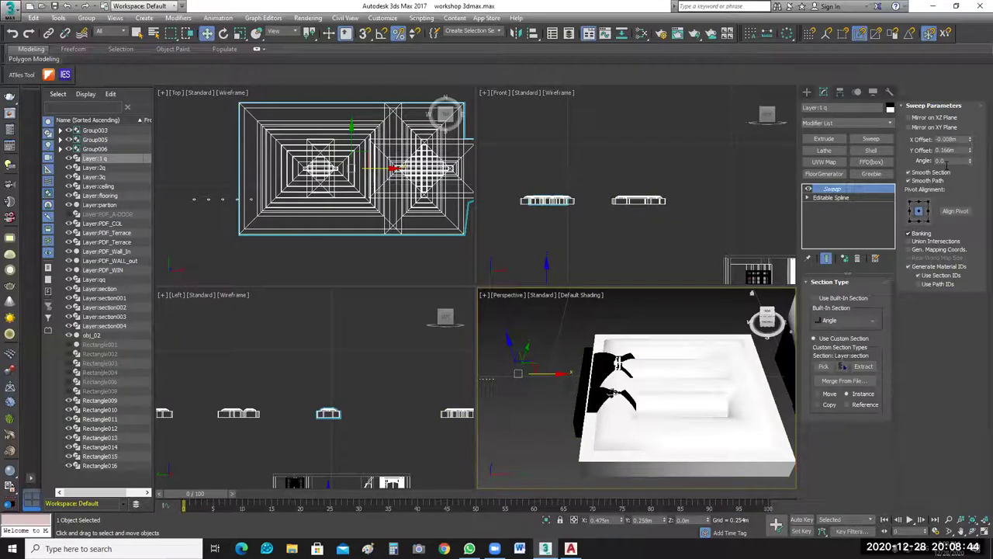
double_click(955, 150)
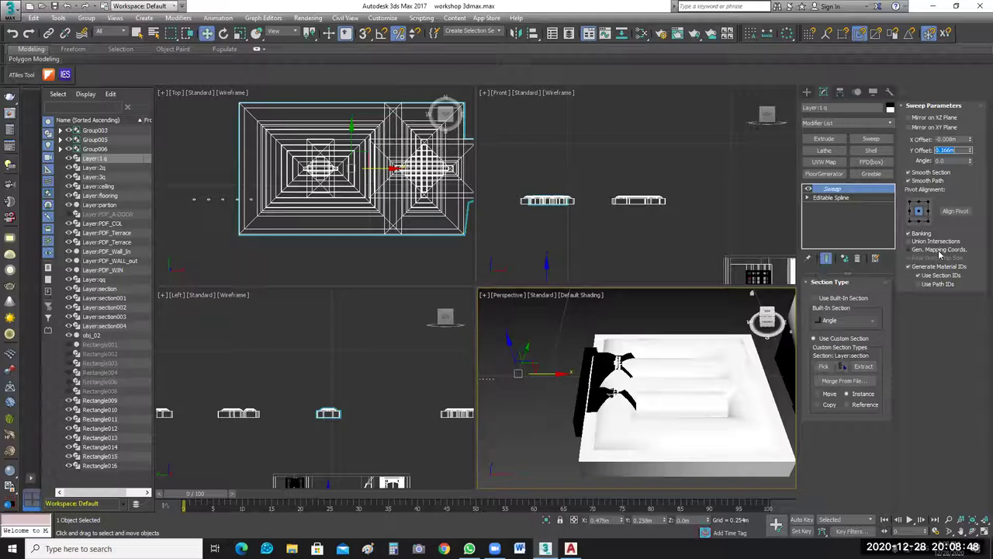
type("0.002")
key("Return")
left_click(970, 138)
key("BackSpace")
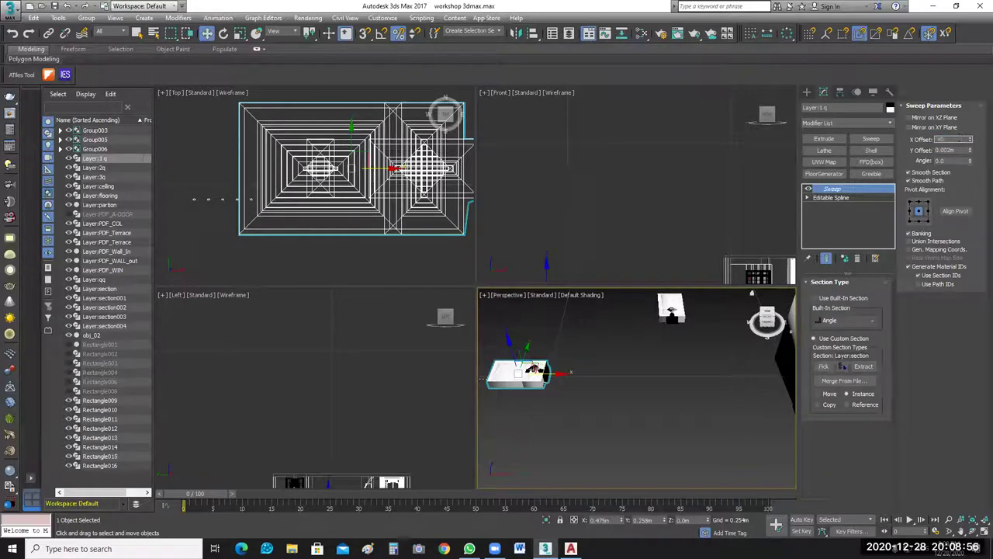
type(".005")
key("Return")
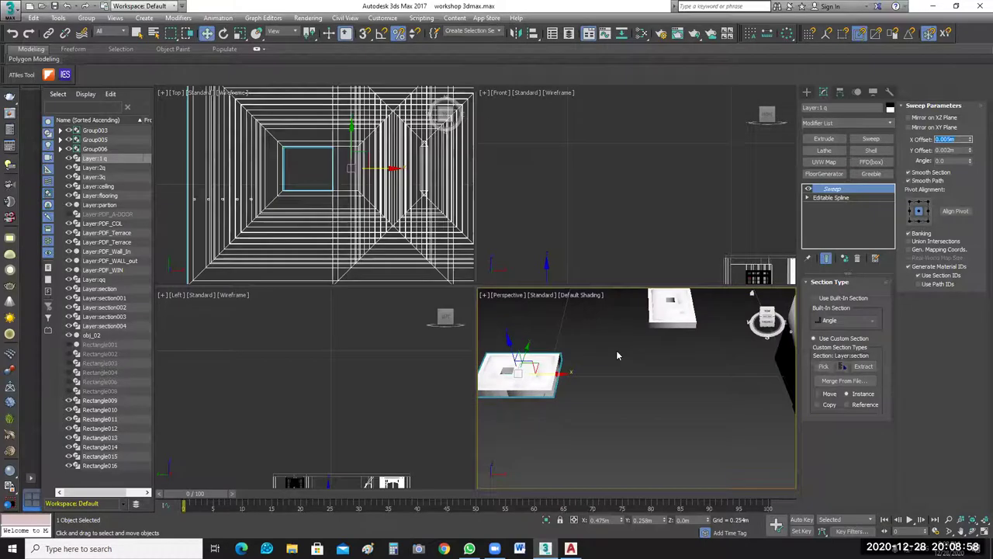
Examine the swept frame in the Perspective and Top views, check the panel elevation in AutoCAD, and return to 3ds Max.
middle_click_drag(616, 350, 701, 350)
left_click(367, 237)
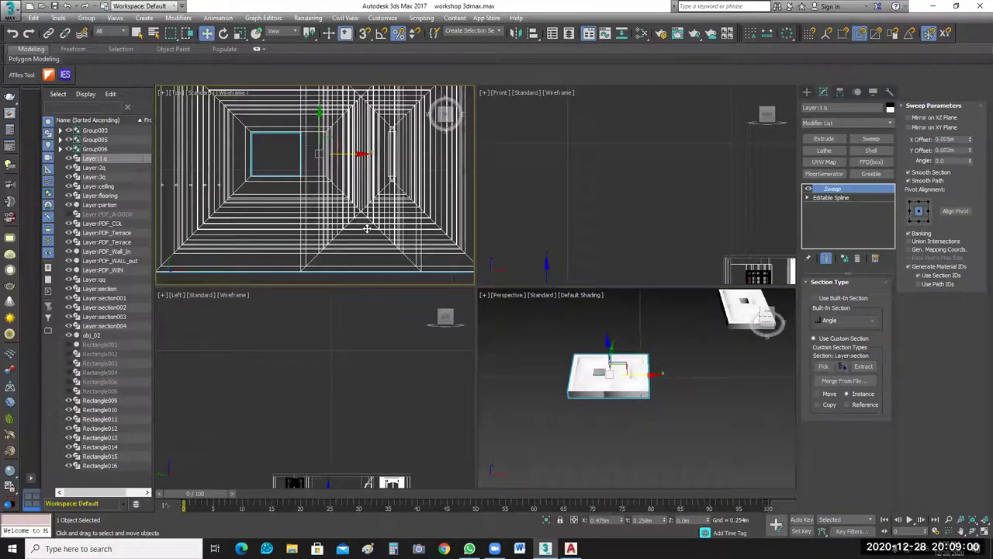
key("z")
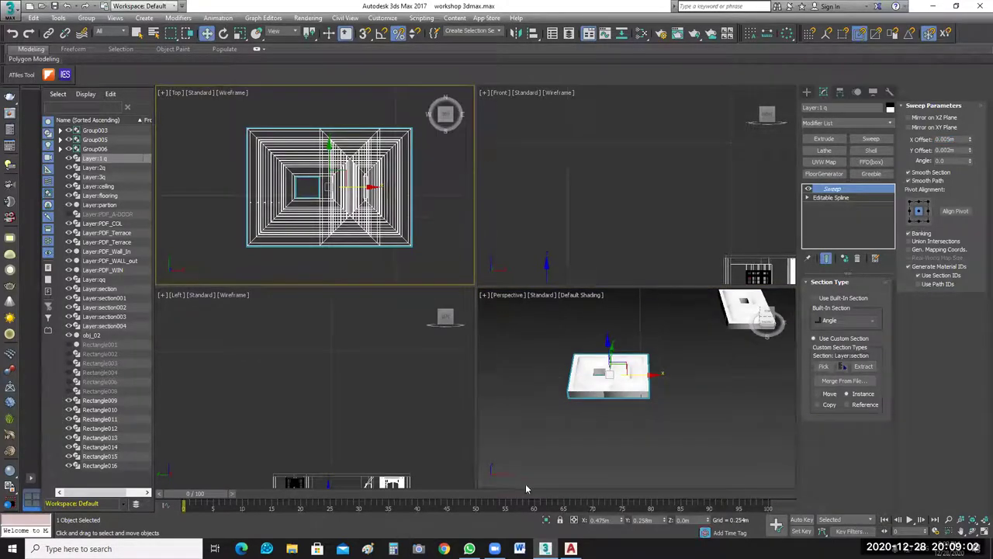
left_click(571, 549)
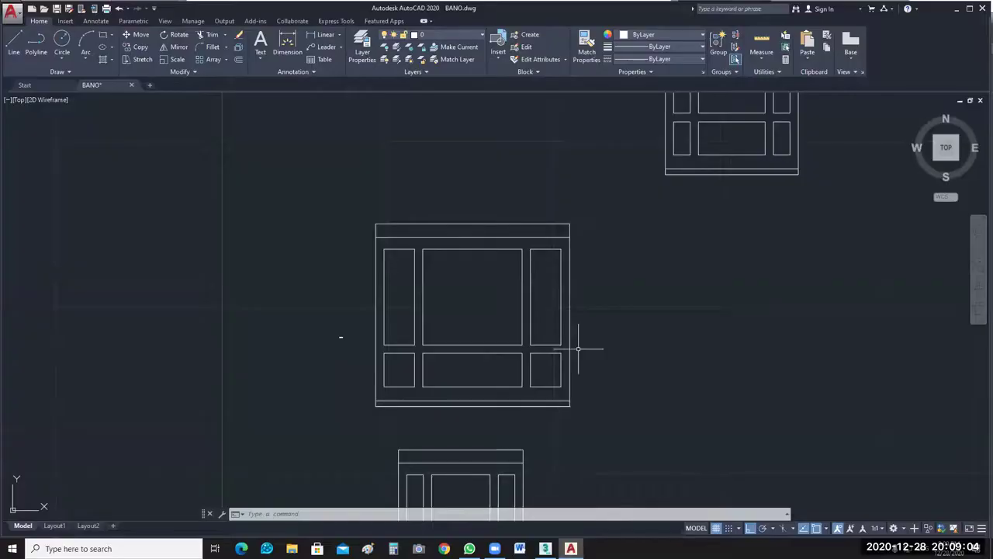
middle_click_drag(578, 349, 600, 326)
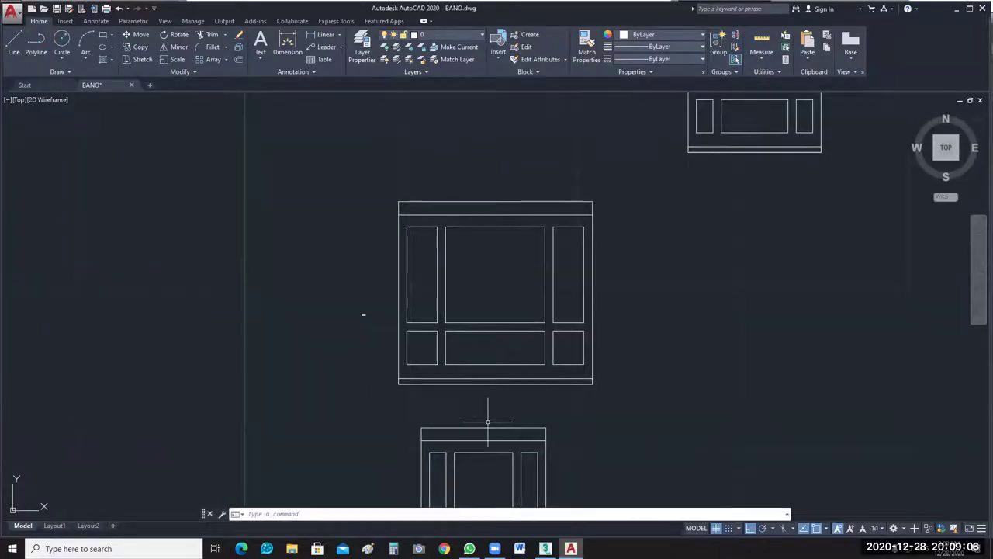
left_click(546, 548)
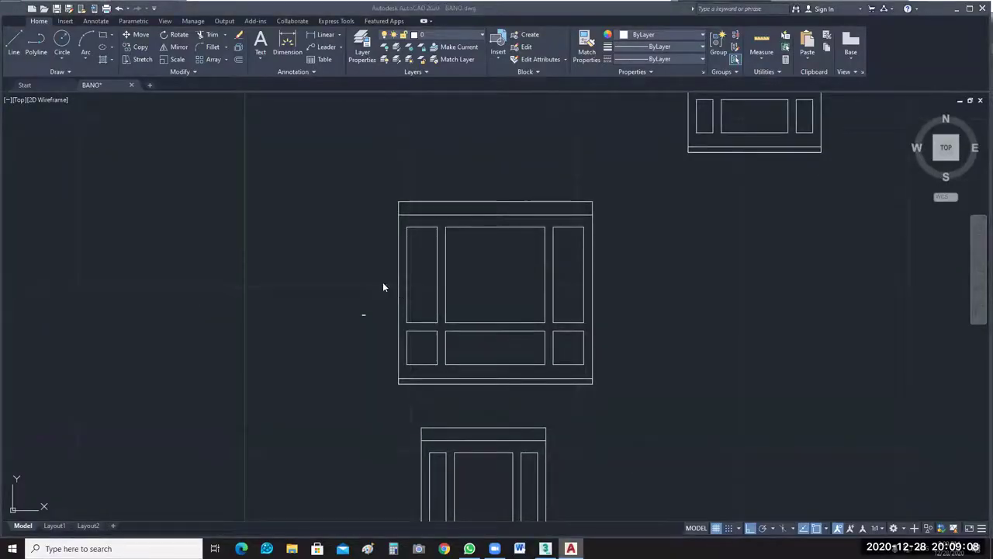
Try mirroring the sweep section on both the XZ and XY planes.
scroll(350, 211, "up", 3)
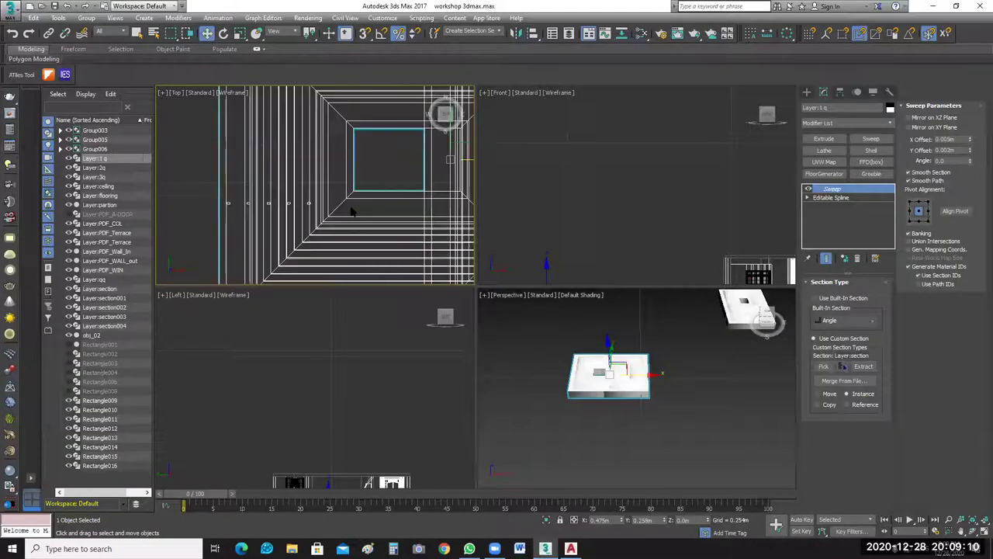
middle_click_drag(350, 207, 299, 180)
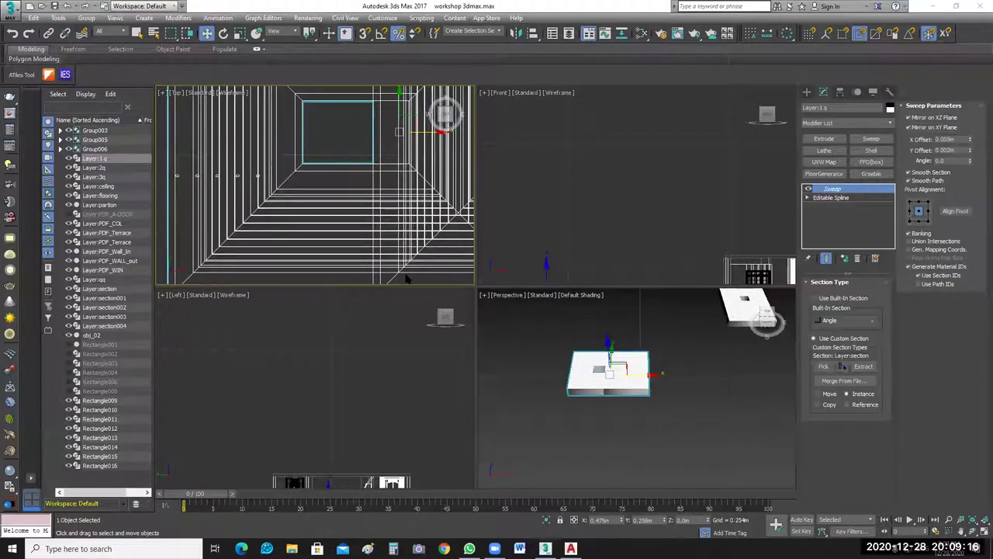
middle_click_drag(343, 190, 349, 187)
scroll(349, 187, "down", 6)
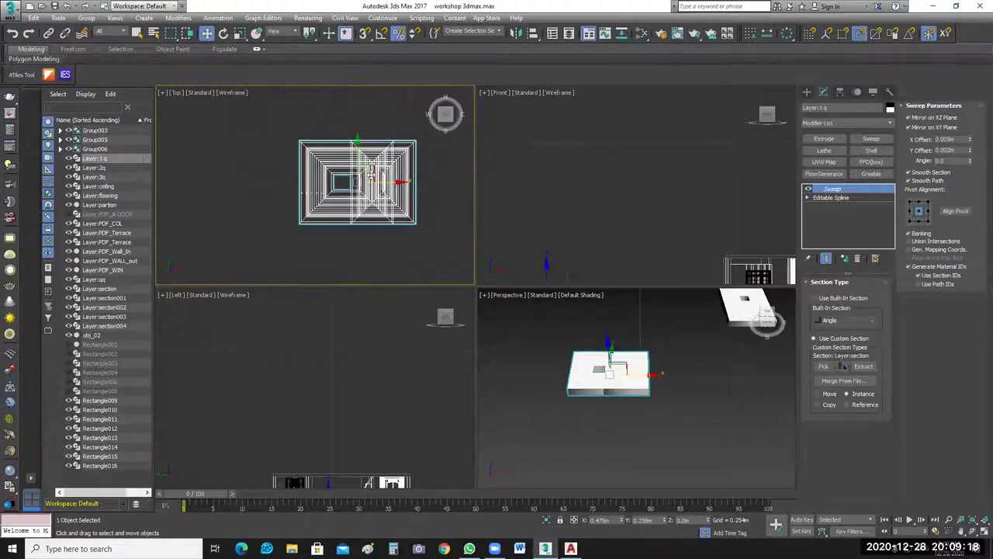
Turn off the Sweep modifier and delete it from the panel frame spline.
left_click(792, 266)
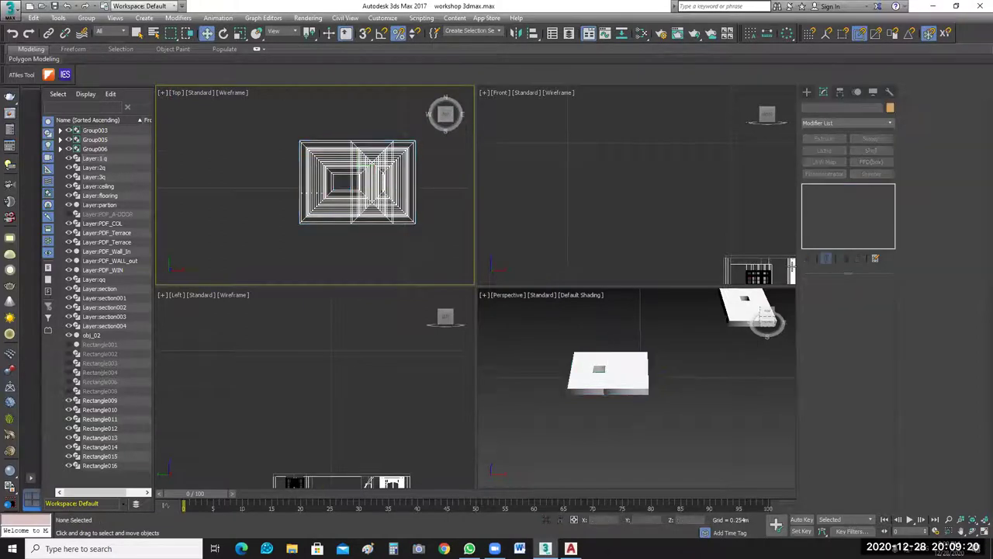
key("ctrl+z")
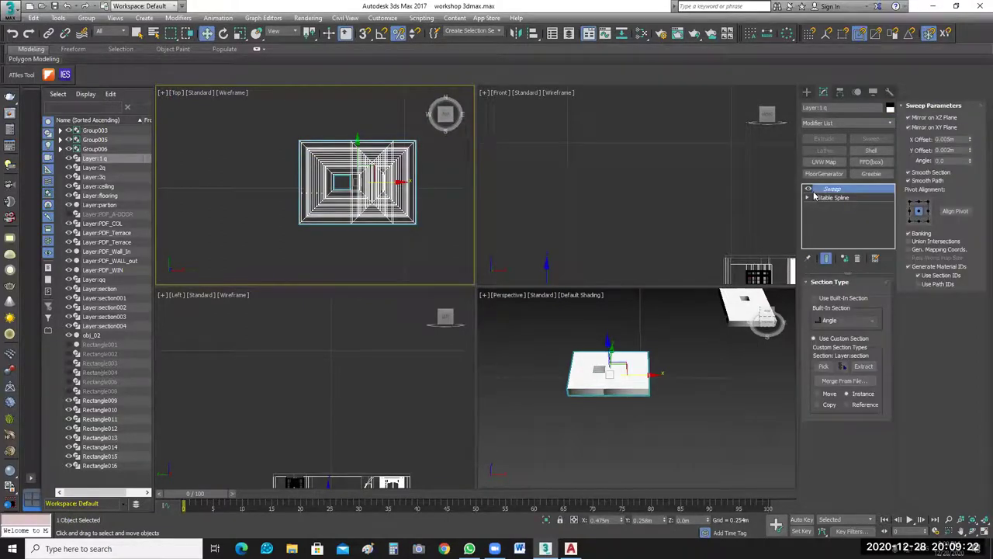
left_click(808, 190)
right_click(823, 192)
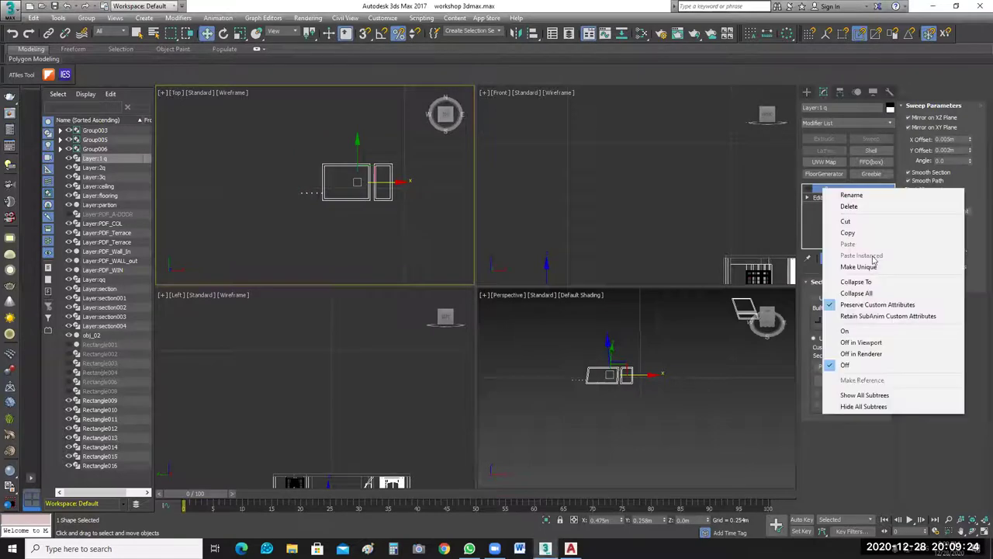
left_click(849, 206)
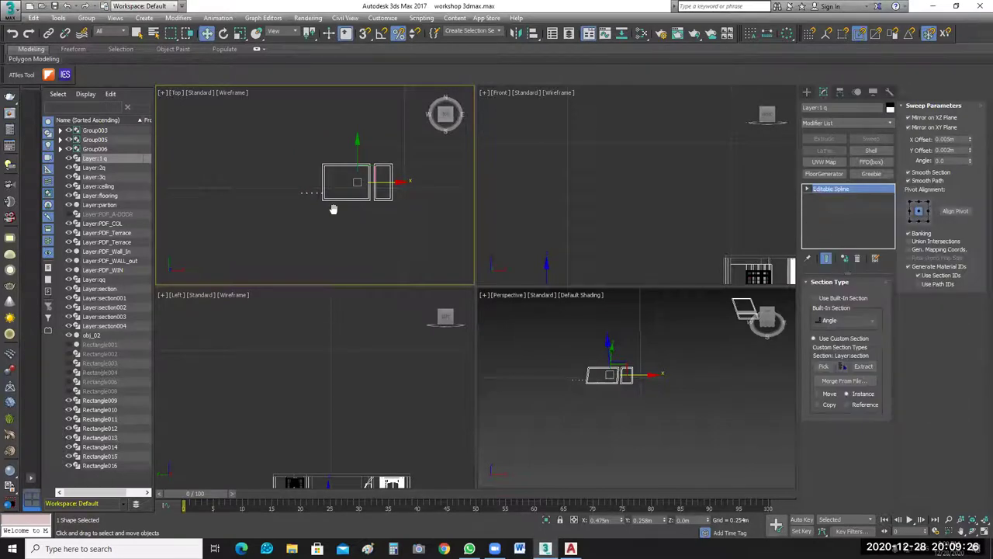
Apply the Sweep modifier to the Layer:1 q panel frame spline again.
middle_click_drag(329, 193, 364, 204)
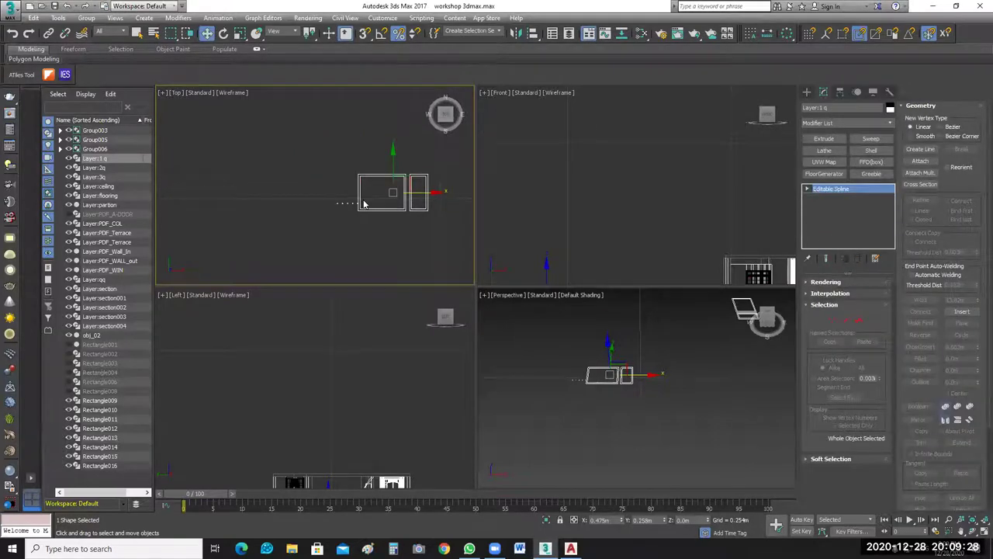
left_click(363, 202)
scroll(364, 204, "up", 7)
scroll(345, 246, "down", 5)
scroll(426, 251, "down", 3)
middle_click_drag(426, 251, 367, 187)
scroll(323, 152, "down", 2)
scroll(330, 164, "down", 2)
scroll(332, 161, "up", 4)
left_click_drag(367, 187, 322, 148)
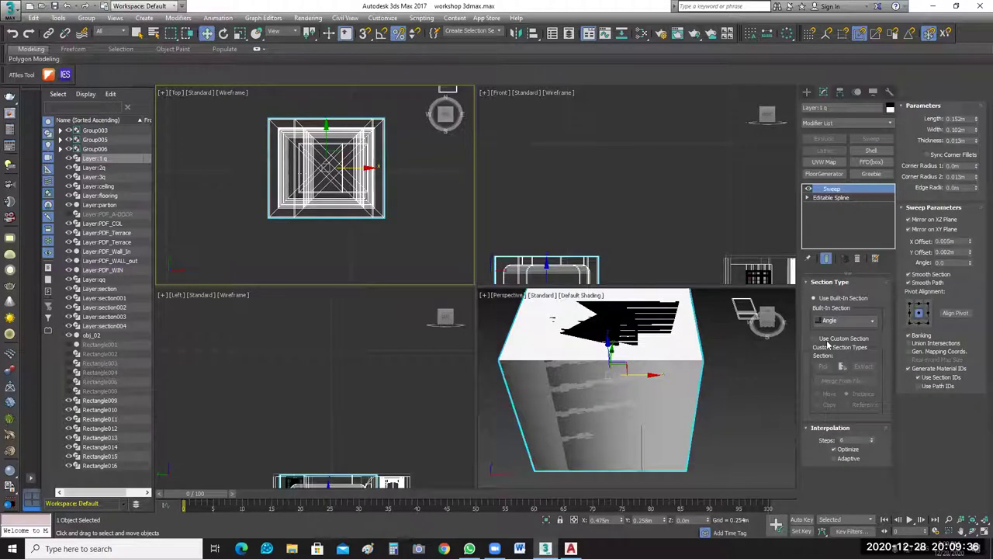
Use a custom section for the sweep and pick the arched profile Layer:section004.
left_click(826, 339)
scroll(261, 222, "up", 5)
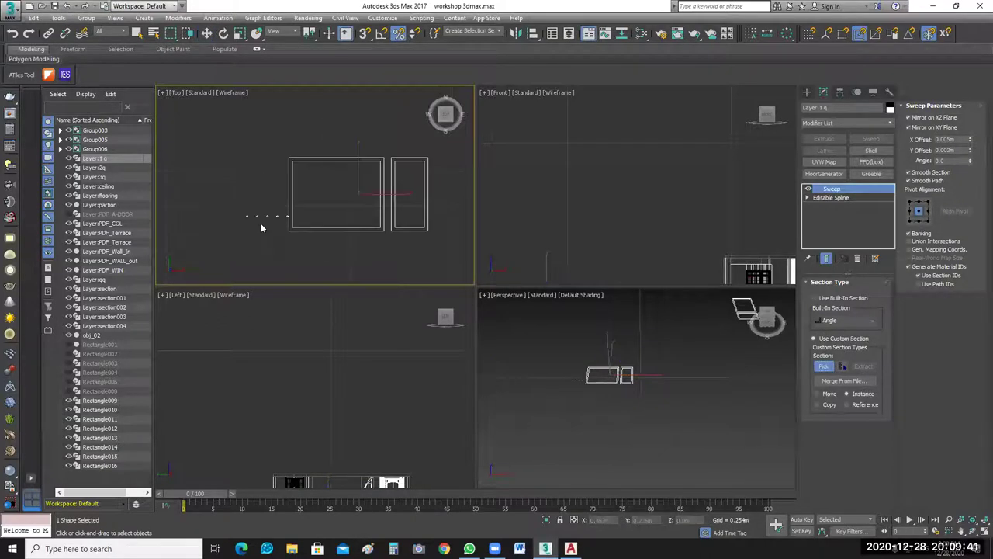
left_click(341, 190)
scroll(369, 188, "down", 5)
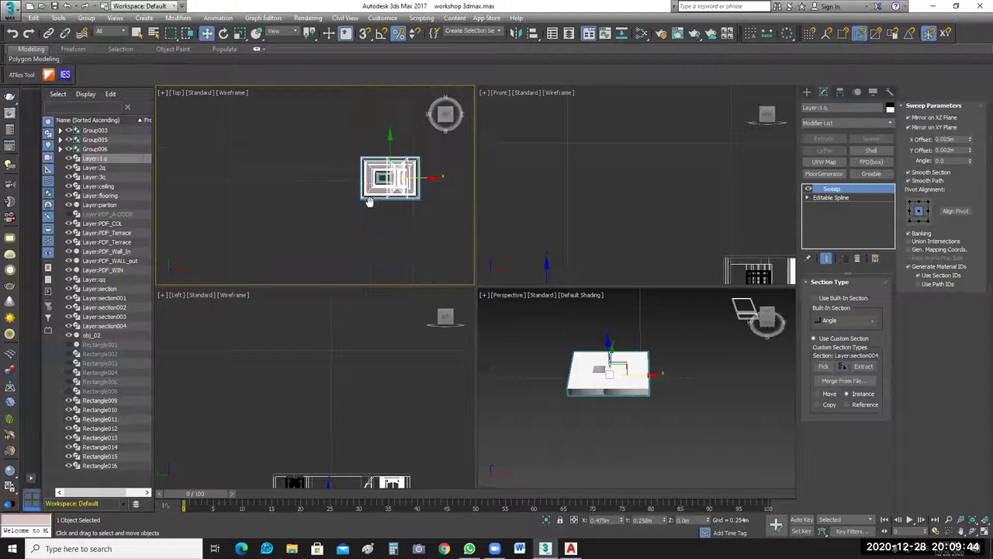
Align the sweep's pivot to the section's upper-left corner and turn off the Sweep modifier.
left_click(910, 203)
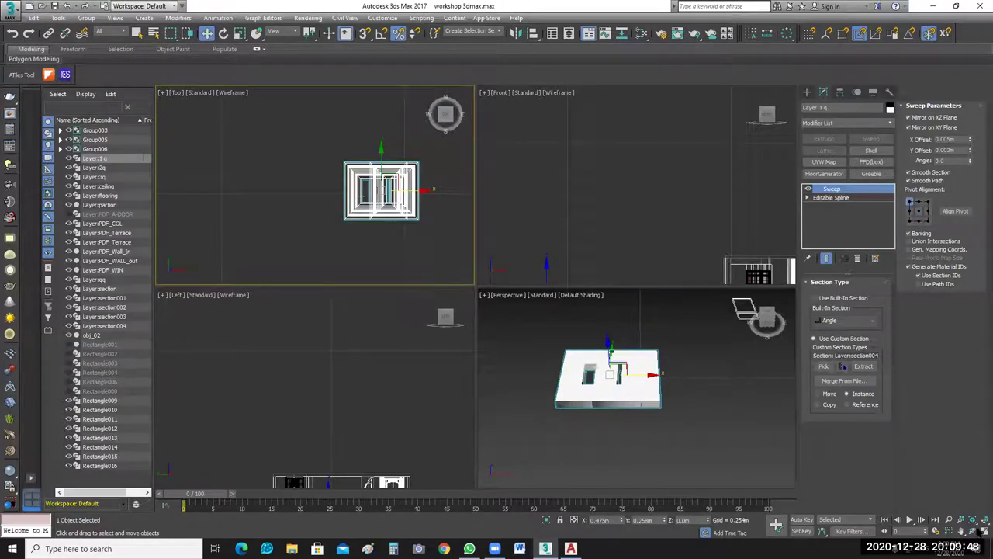
middle_click_drag(680, 416, 695, 421)
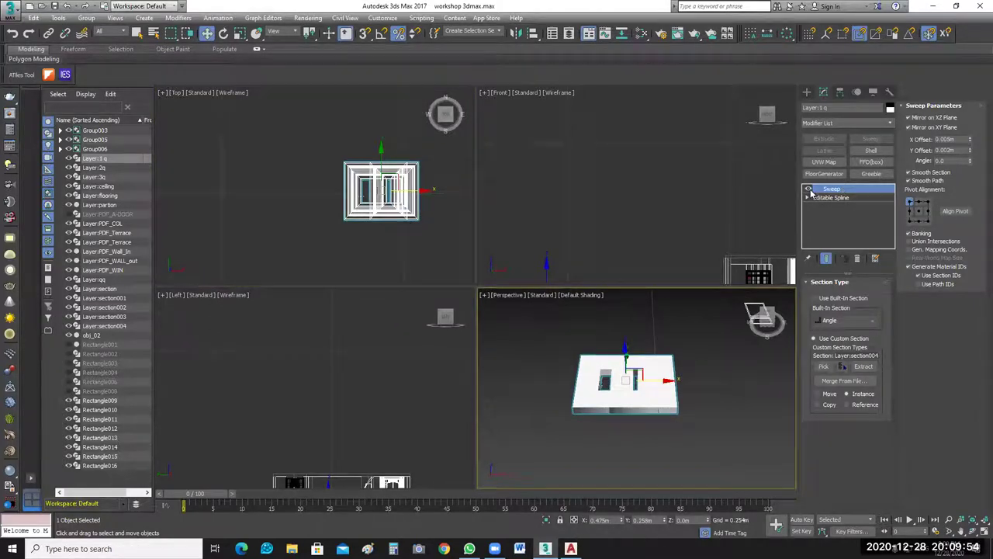
left_click(807, 189)
middle_click(367, 232)
scroll(346, 239, "up", 10)
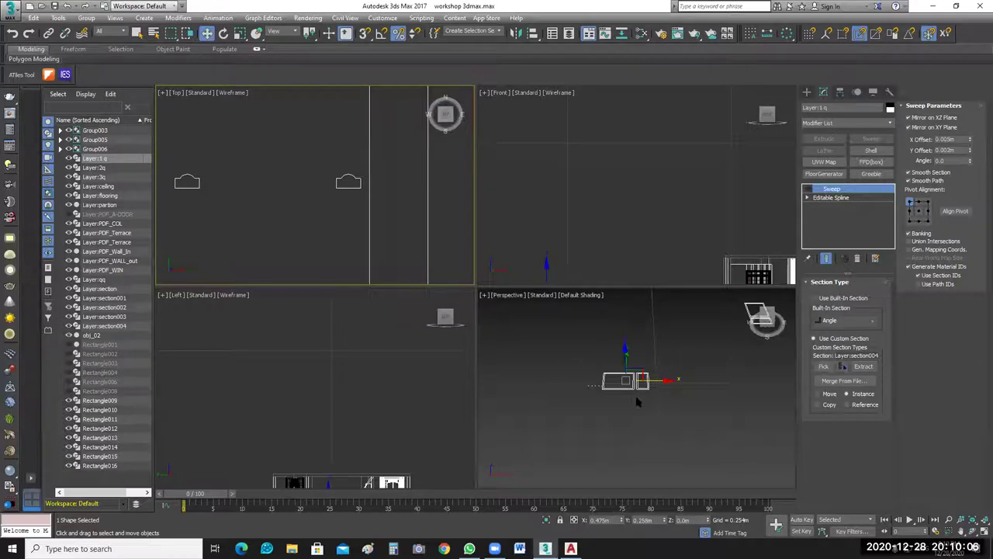
Clear the selection and show the Perspective view at full size.
scroll(606, 404, "down", 5)
middle_click_drag(630, 423, 566, 430)
left_click(567, 430)
key("alt+w")
key("alt+w")
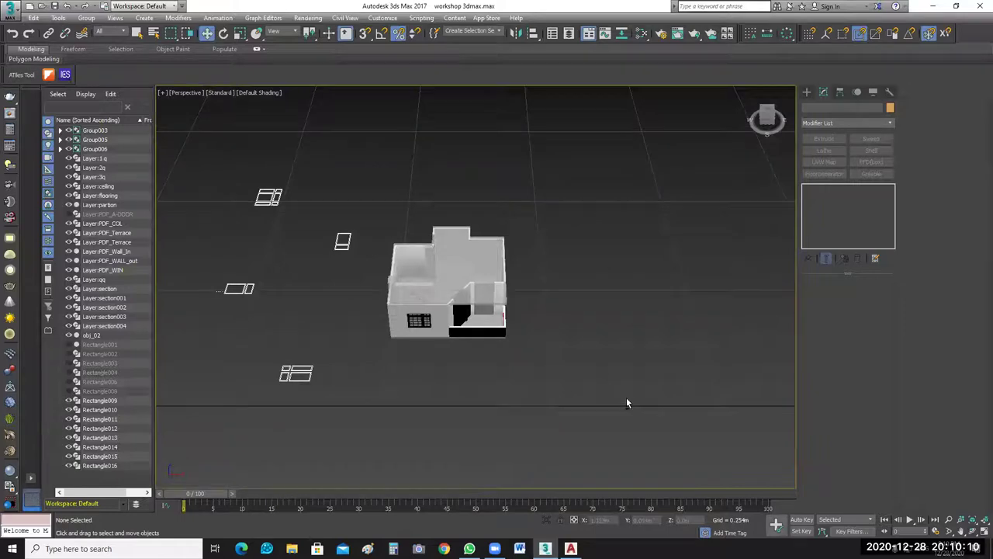
Examine the house model's ceiling slab, interior partition, windows and outer walls from several angles.
mouse_move(497, 362)
middle_mouse_down("alt")
mouse_move(652, 362)
mouse_move(479, 358)
middle_mouse_up("alt")
scroll(652, 362, "up", 3)
scroll(652, 361, "up", 2)
left_click(652, 362)
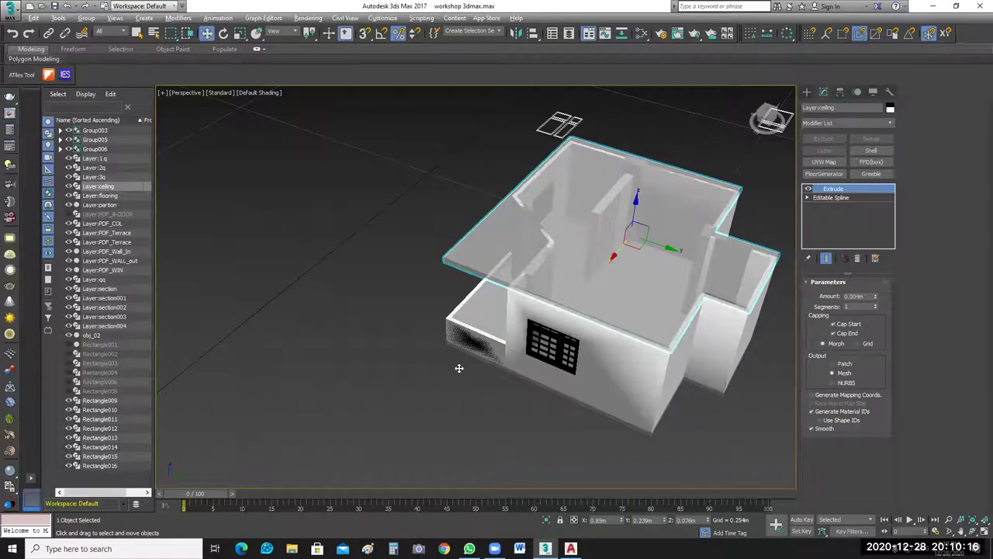
middle_click_drag(459, 366, 530, 373, "alt")
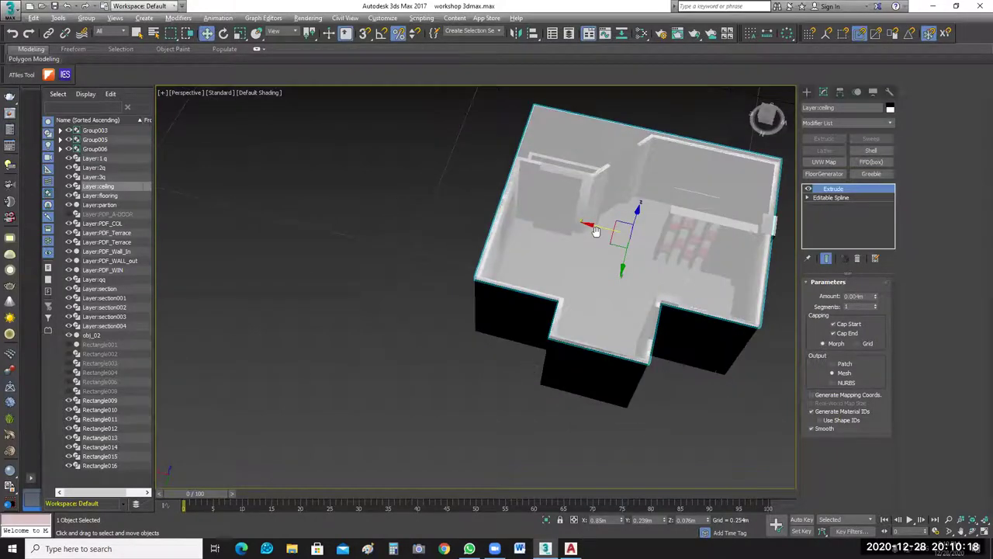
middle_click_drag(596, 231, 537, 214, "alt")
scroll(537, 214, "up", 5)
middle_click_drag(647, 182, 610, 249)
middle_click_drag(694, 255, 655, 274)
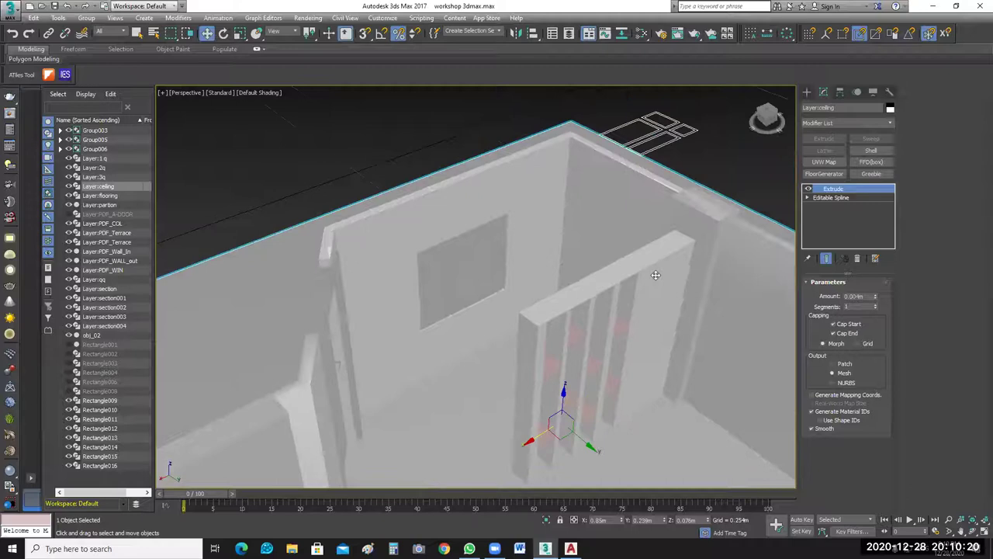
scroll(501, 339, "down", 5)
middle_click_drag(620, 352, 706, 334, "alt")
middle_click_drag(607, 325, 575, 321, "alt")
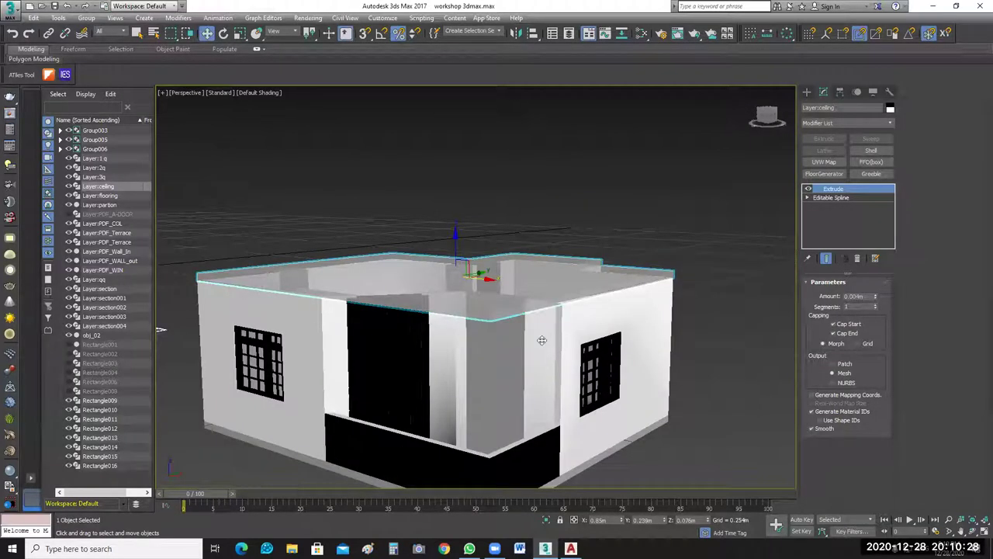
middle_click_drag(356, 379, 435, 386, "alt")
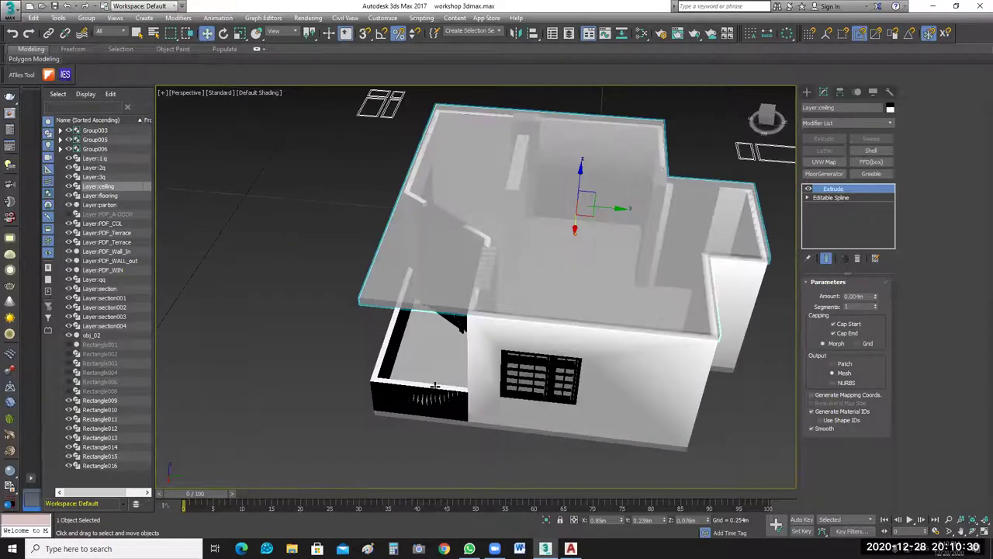
Remove the material from the white terrace parapet with the UVW Remove utility.
scroll(427, 398, "up", 3)
left_click(430, 399)
scroll(431, 399, "up", 3)
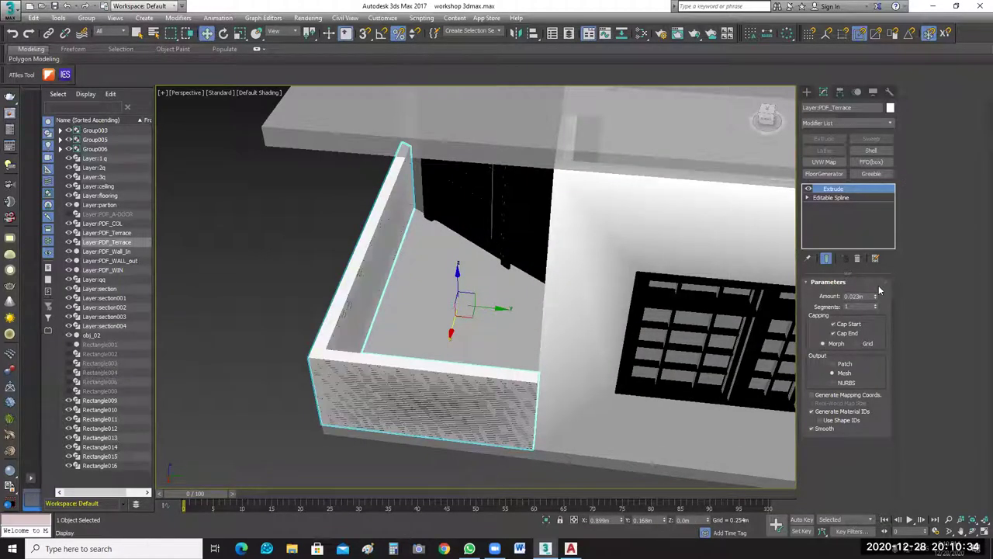
left_click(889, 92)
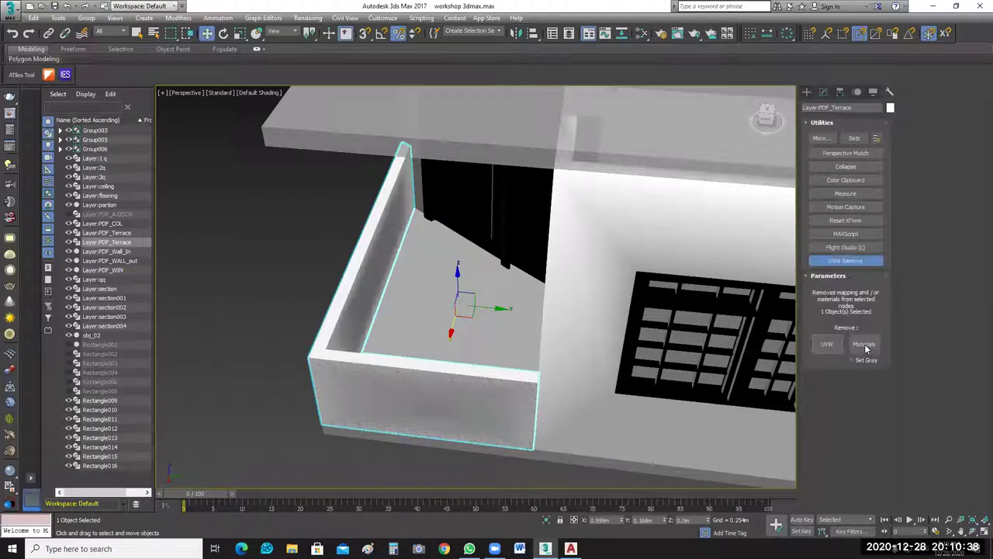
left_click(864, 343)
left_click(250, 346)
scroll(250, 346, "down", 6)
middle_click_drag(351, 400, 413, 424, "alt")
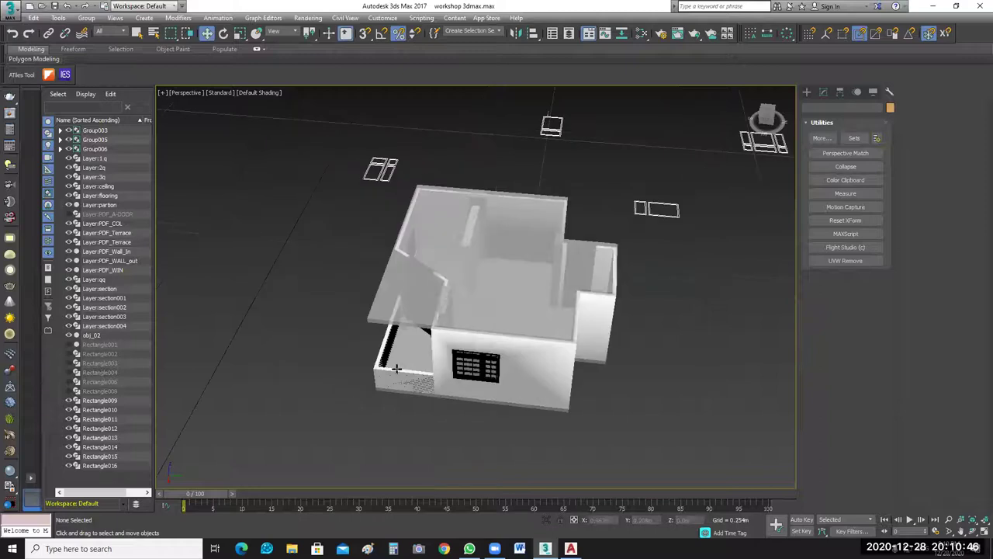
Hide the white terrace parapet, delete the overlapping black and red duplicate, and show the white one again.
scroll(412, 424, "up", 5)
left_click(76, 243)
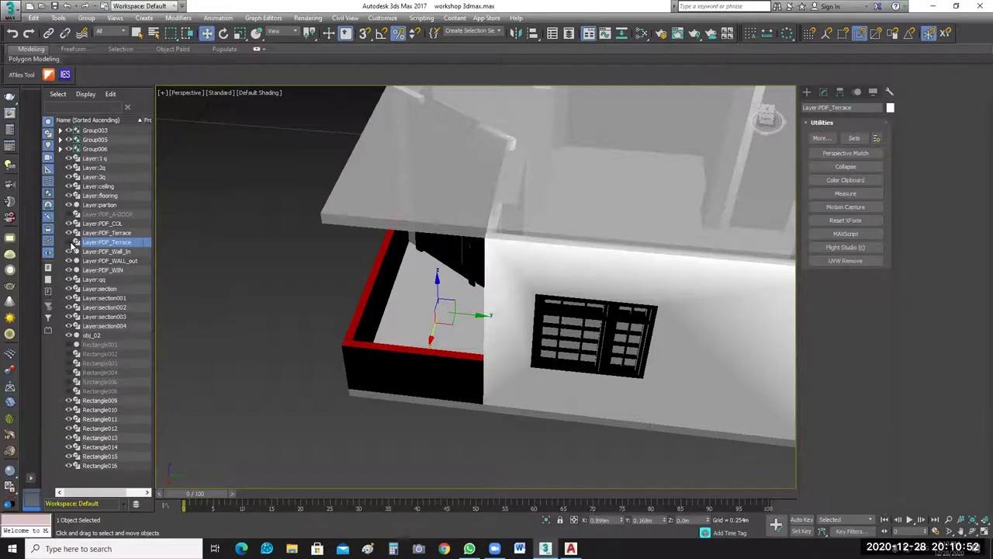
left_click(395, 408)
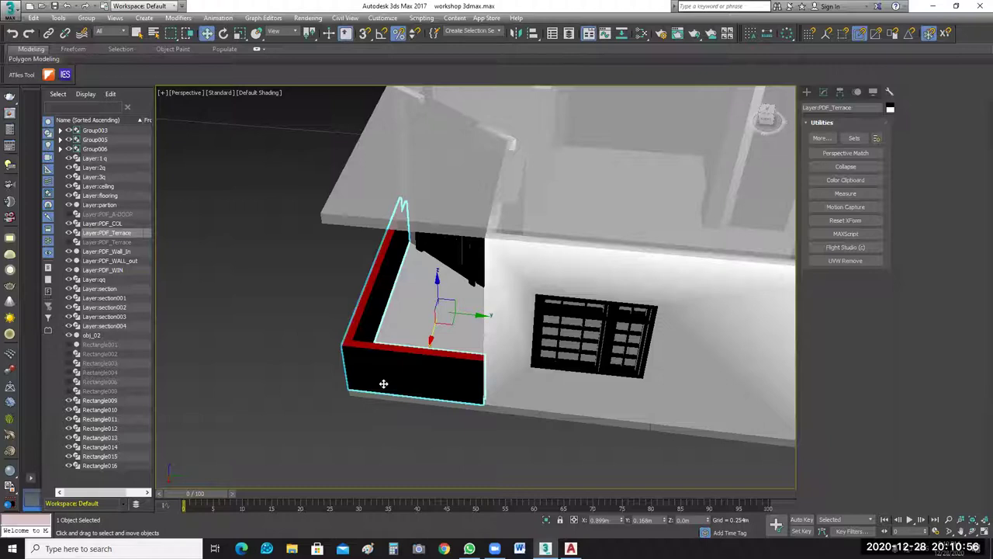
key("Delete")
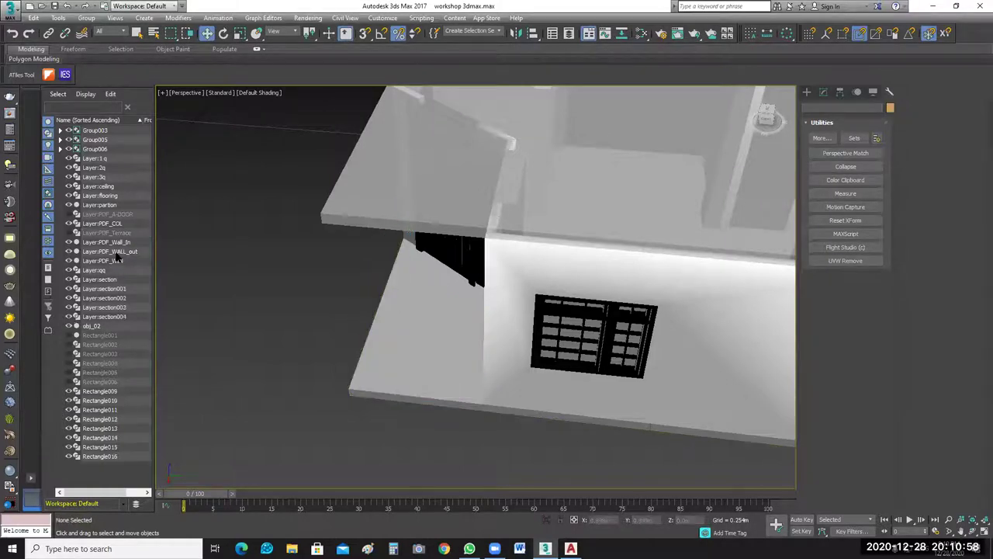
left_click(69, 233)
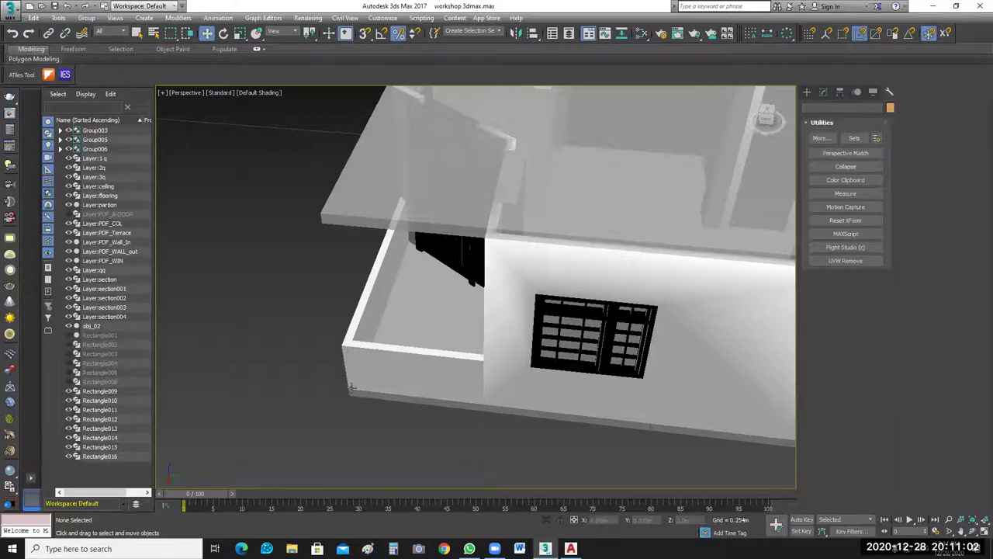
Inspect the terrace parapet and the whole house model, refitting the scene in the Perspective view.
middle_click_drag(351, 376, 510, 326)
scroll(443, 390, "up", 3)
scroll(443, 391, "down", 4)
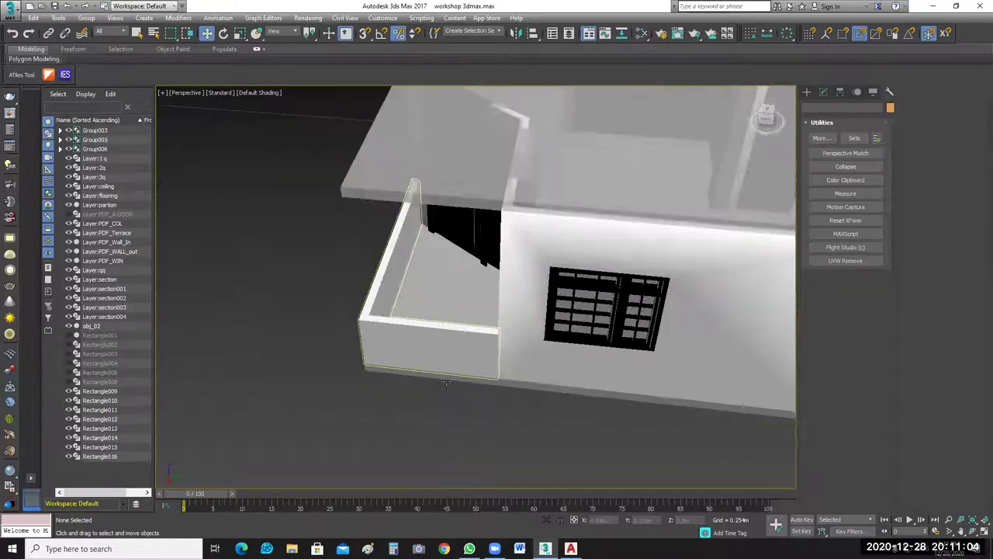
middle_click_drag(491, 362, 575, 350, "alt")
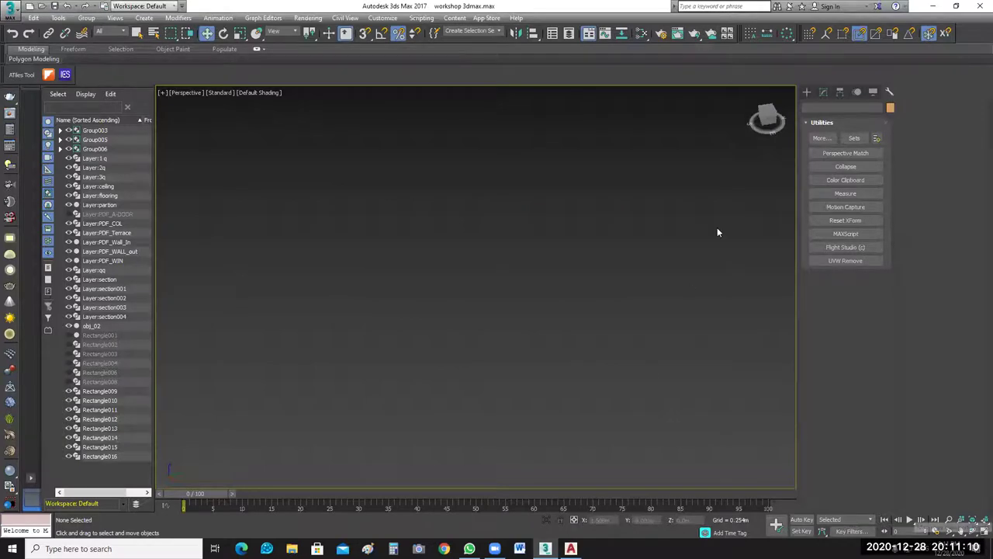
left_click(976, 522)
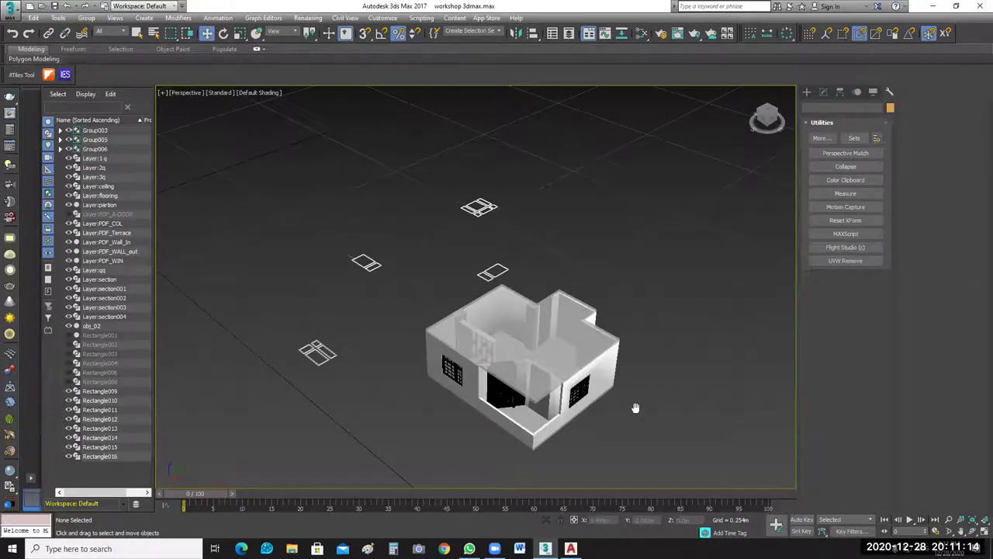
scroll(572, 316, "up", 3)
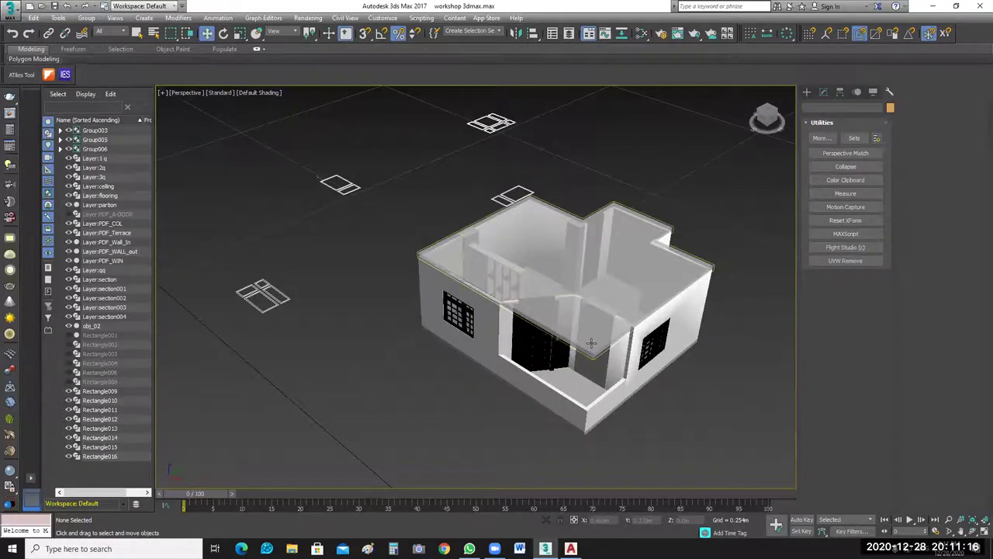
scroll(617, 334, "up", 2)
scroll(630, 338, "up", 1)
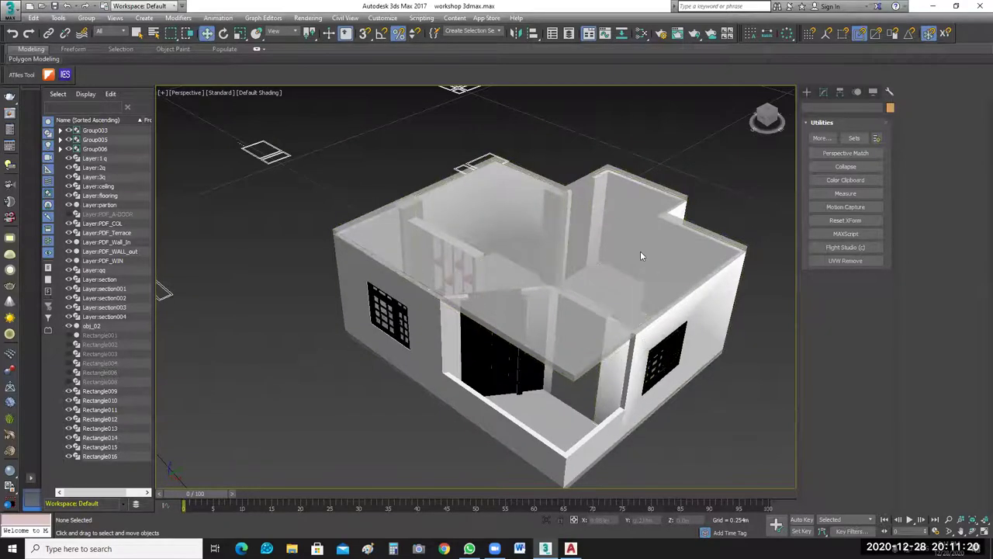
key("z")
key("z")
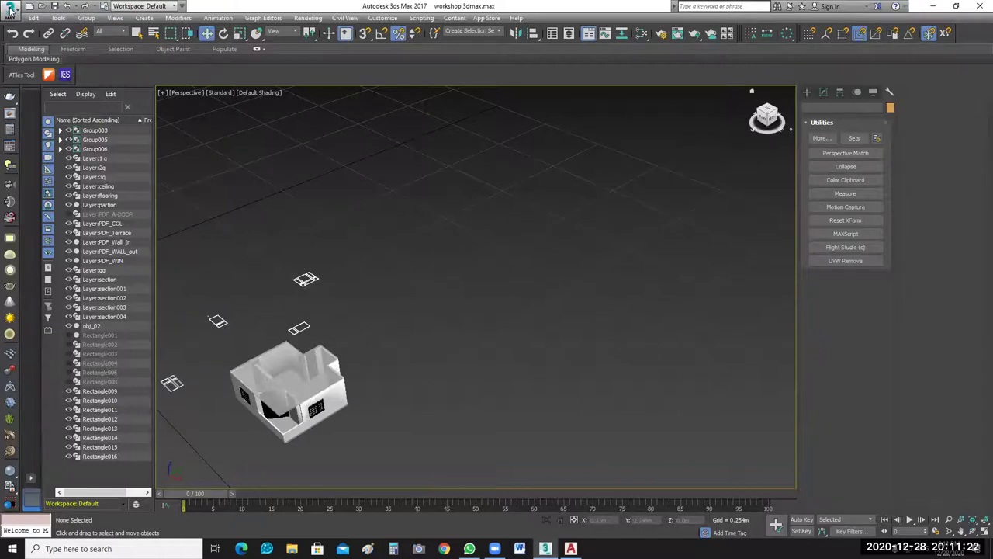
Start a new scene without saving the workshop changes and open the 2017 interior scene file.
left_click(12, 12)
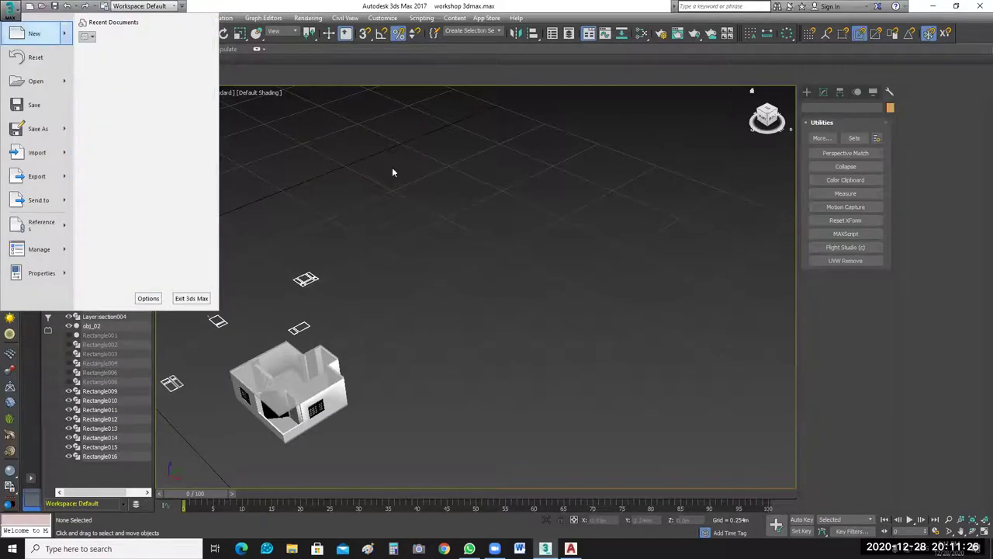
left_click(34, 34)
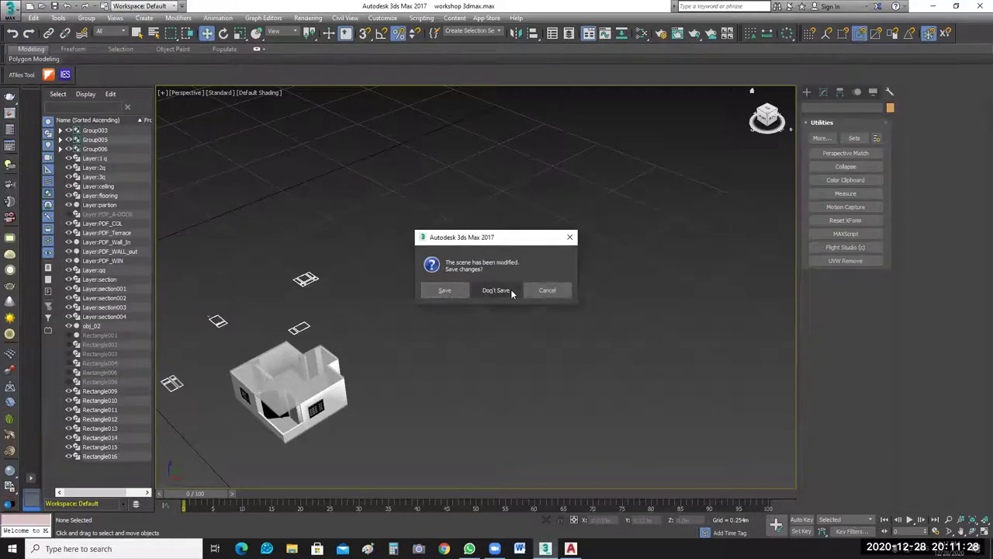
left_click(501, 291)
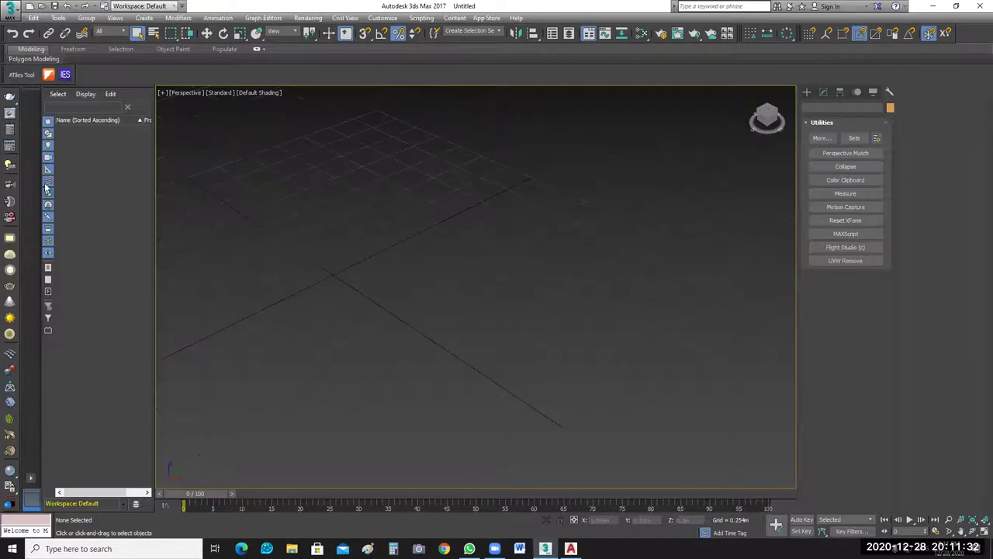
left_click(15, 15)
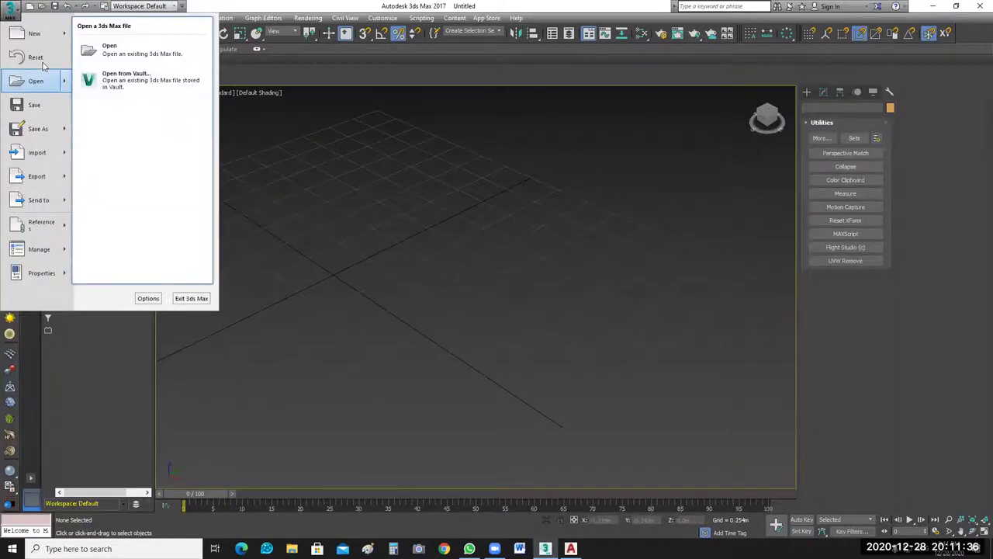
left_click(181, 85)
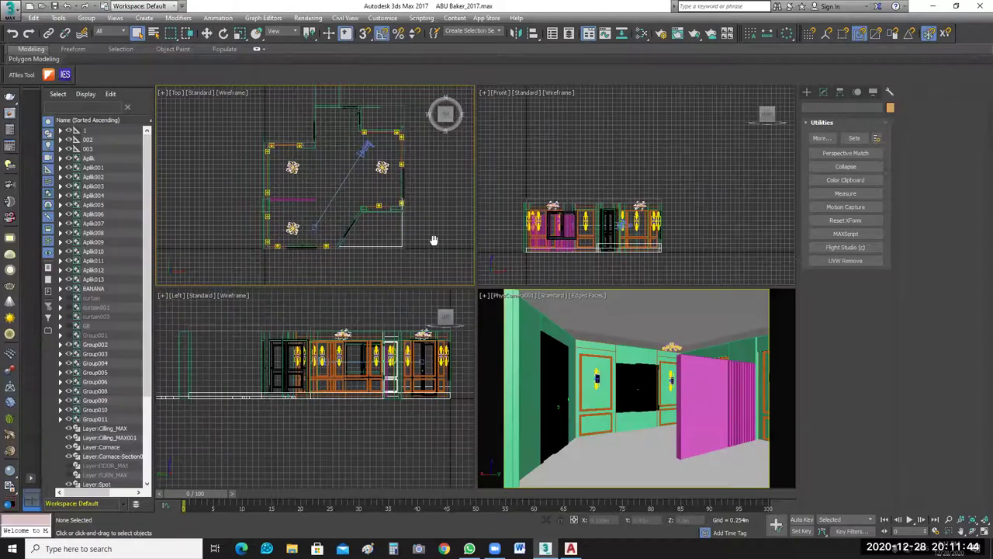
Show the PhysCamera001 view at full size and render it.
middle_click_drag(433, 241, 414, 211)
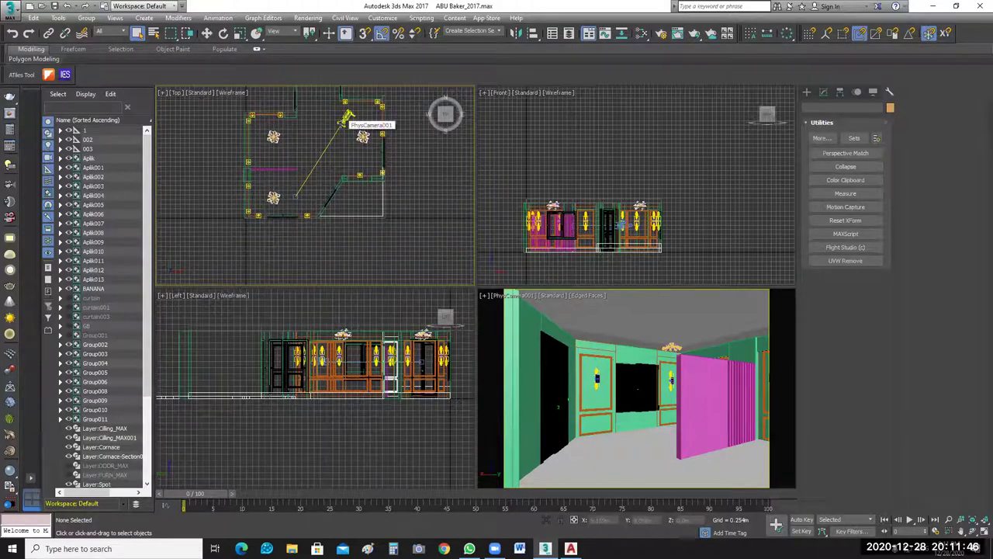
left_click(674, 459)
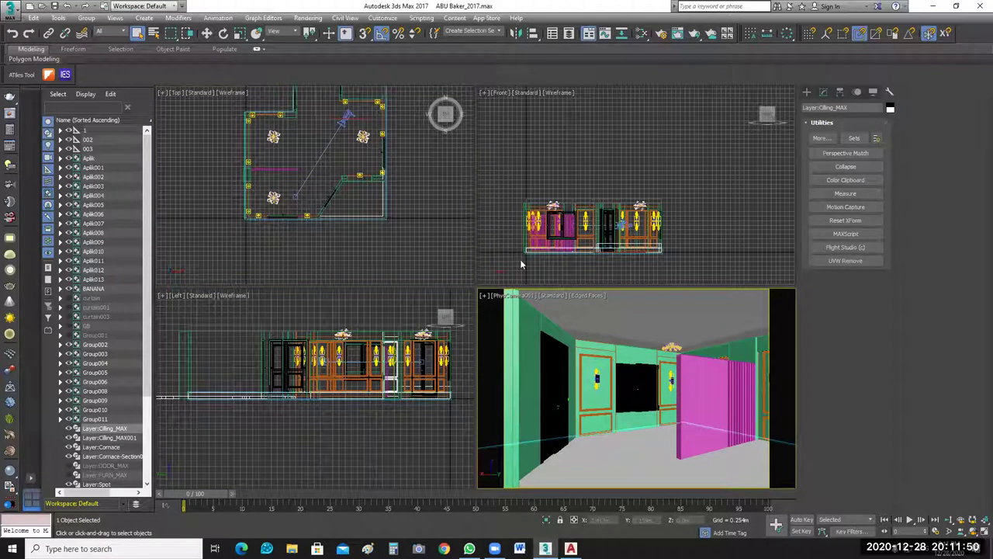
key("alt+w")
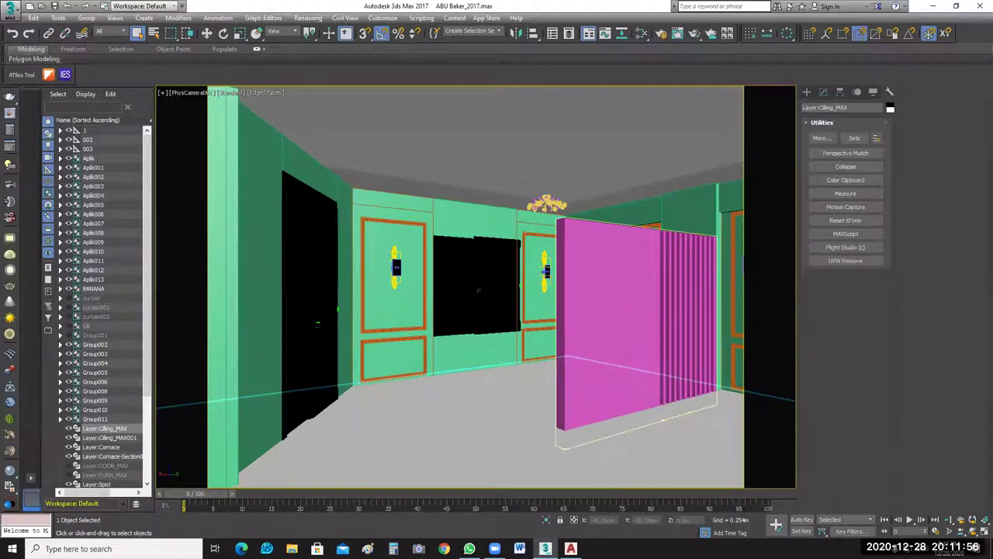
key("shift+q")
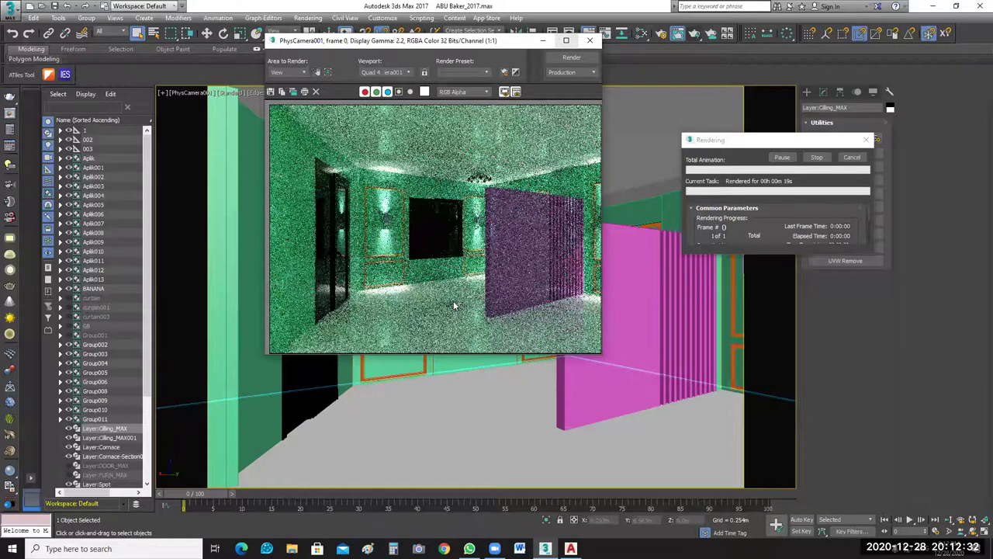
Enlarge and examine the PhysCamera001 render in progress, cancel the rendering, and close the rendered frame window.
left_click(565, 40)
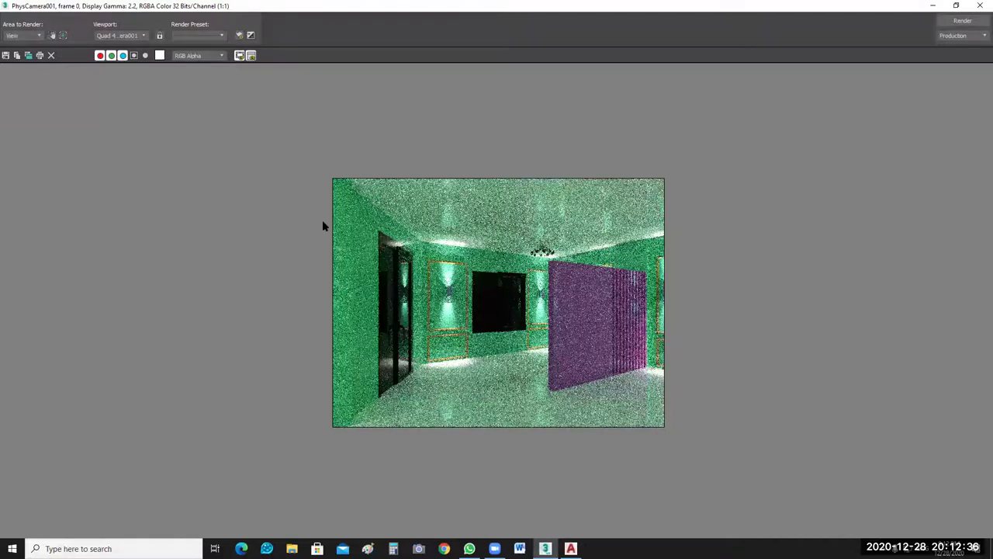
scroll(322, 219, "up", 1)
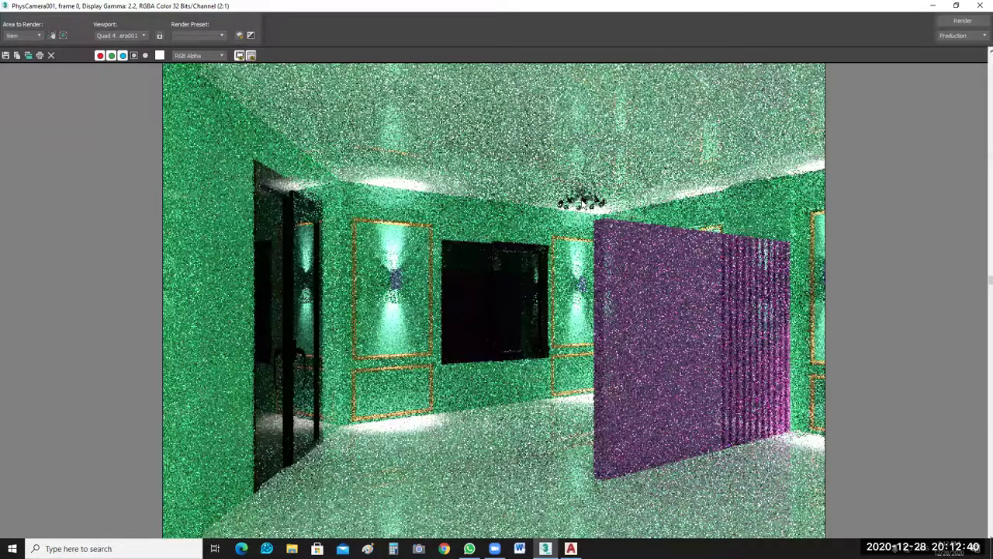
left_click(582, 199)
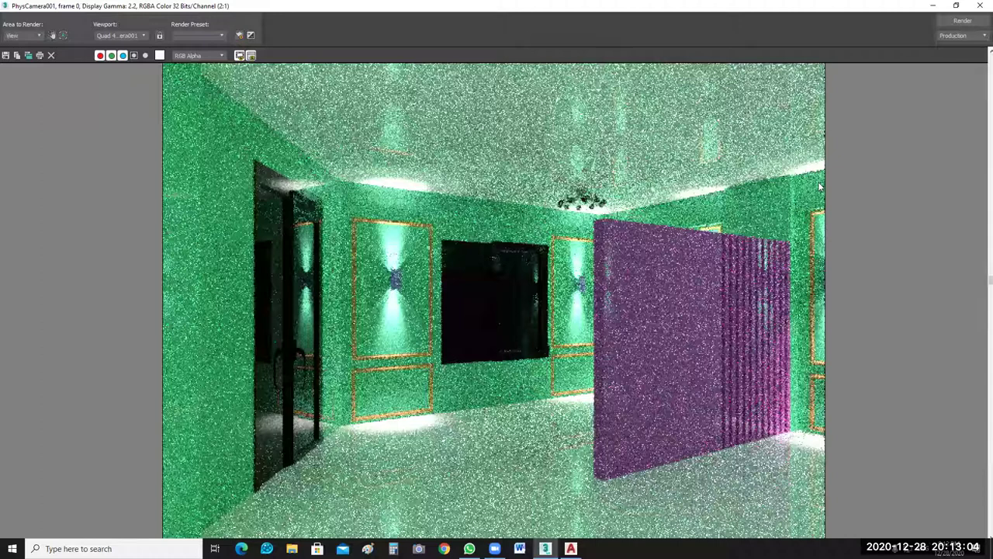
key("super+Down")
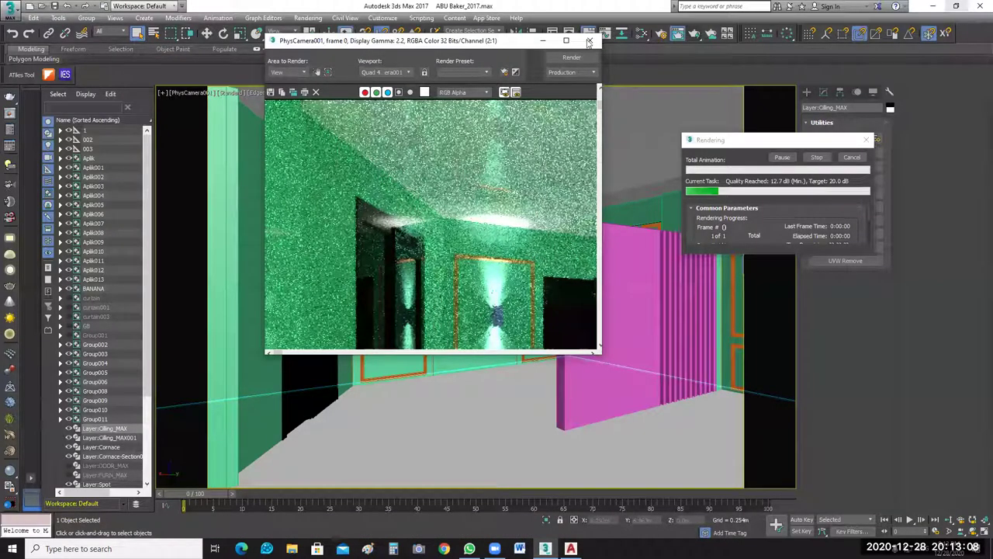
key("Escape")
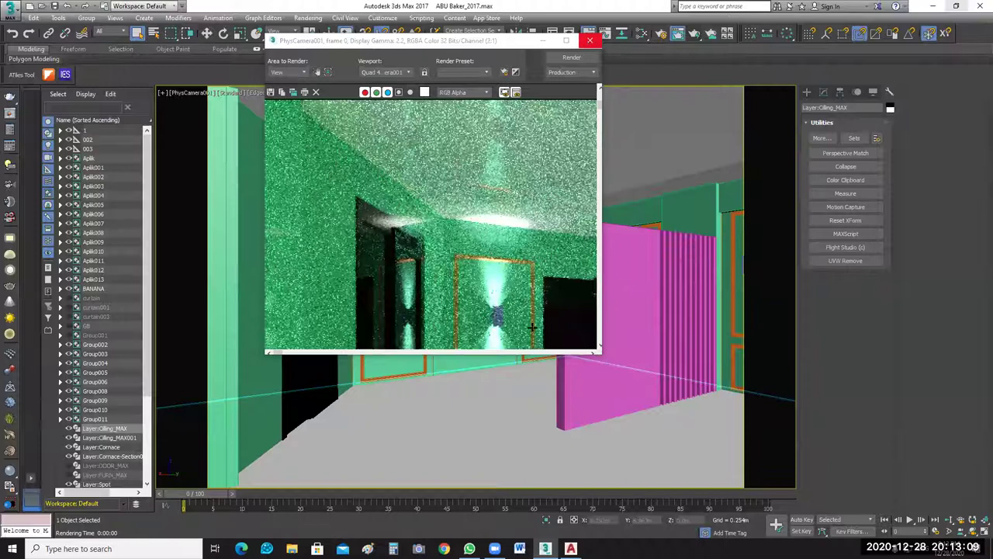
left_click(546, 414)
left_click(546, 414)
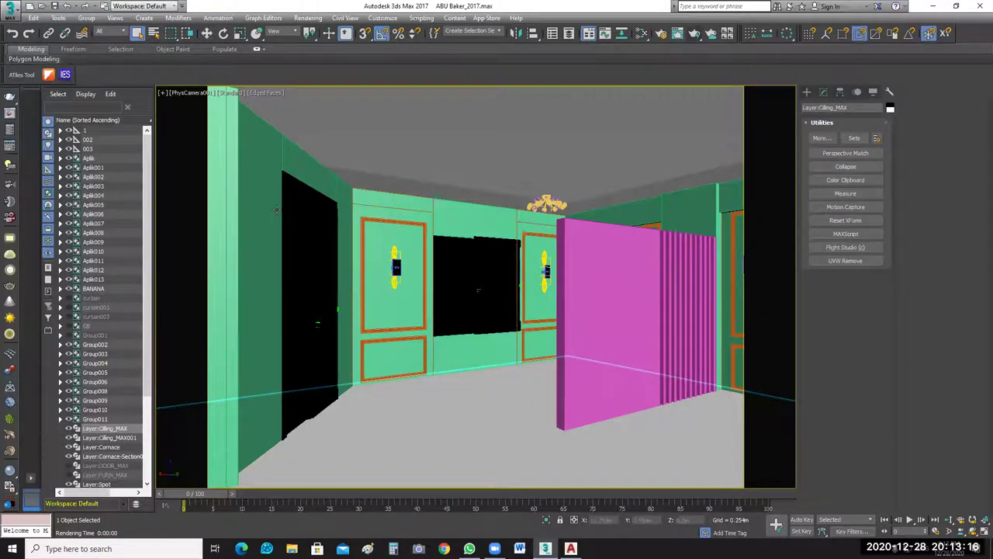
Restore the four-viewport layout, isolate the WIN window group, and clear the selection with the Move tool active.
key("alt+w")
key("ctrl+z")
key("ctrl+z")
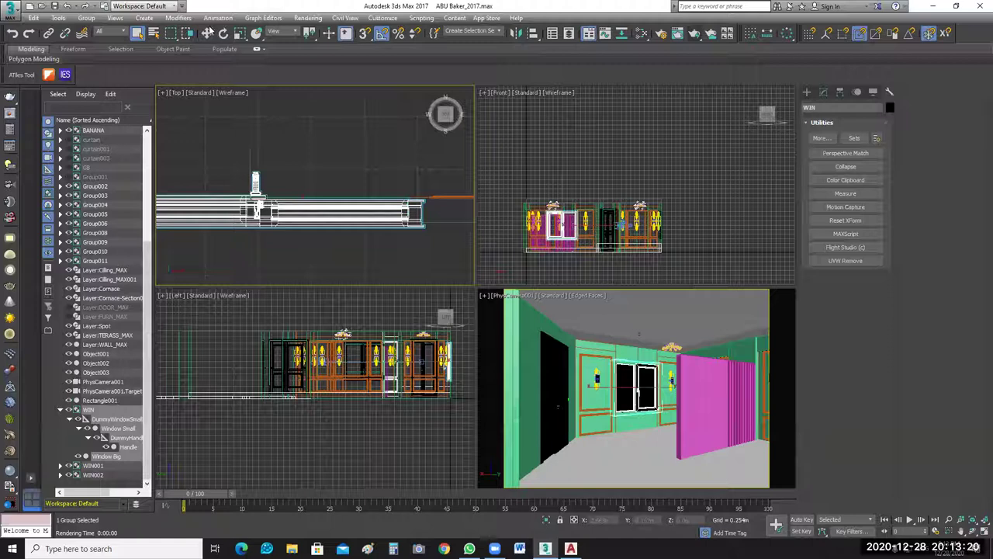
key("alt+q")
key("w")
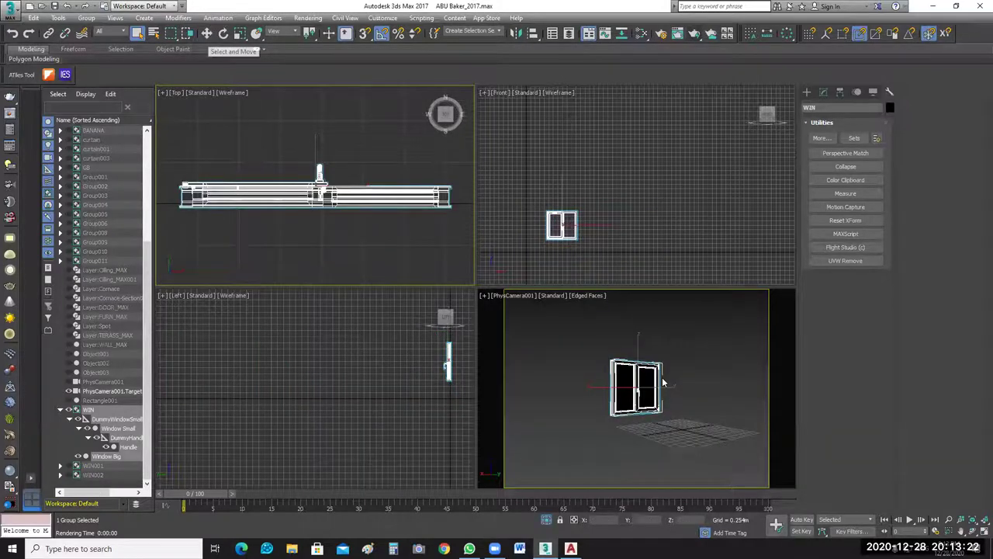
left_click(664, 382)
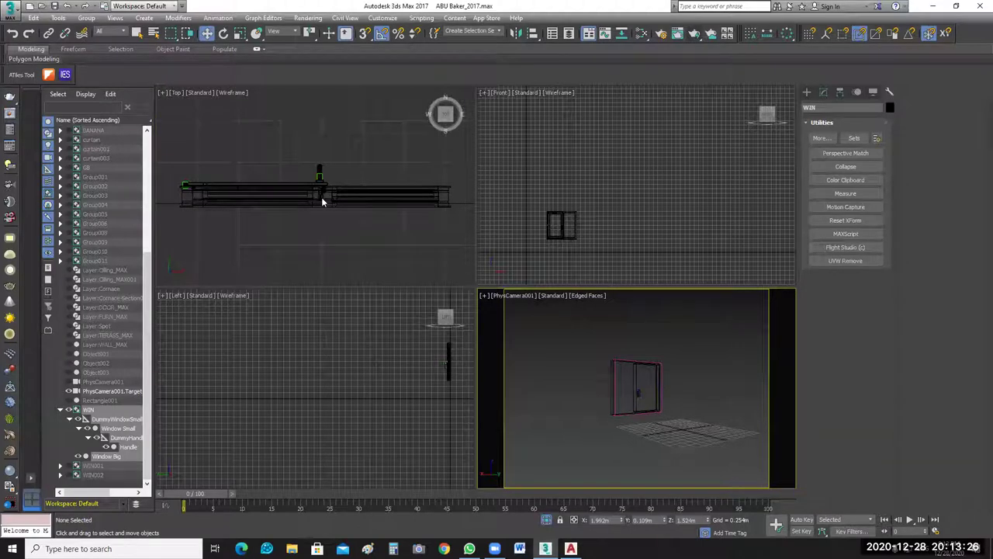
Examine the isolated window's frame and handle in the Top and Front views.
scroll(321, 197, "up", 6)
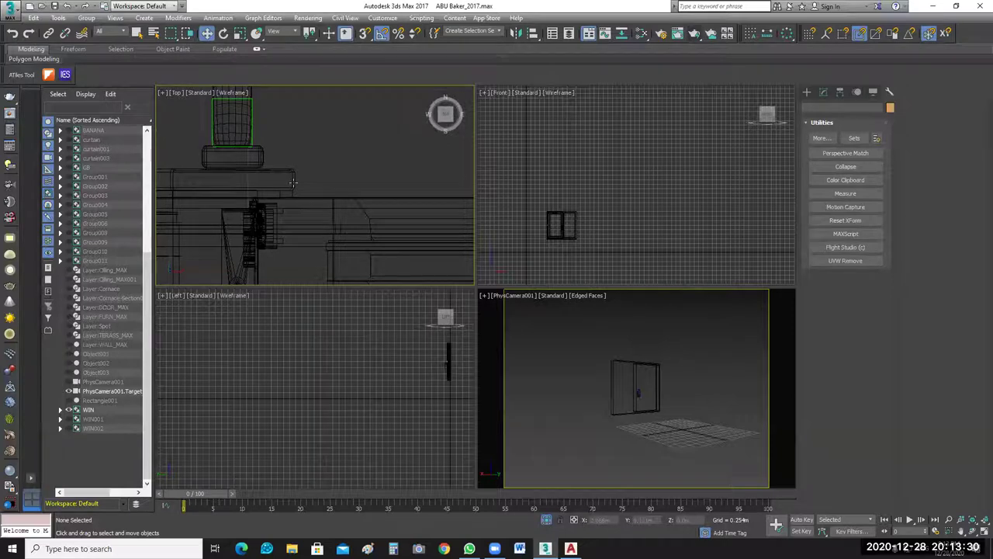
scroll(386, 238, "down", 6)
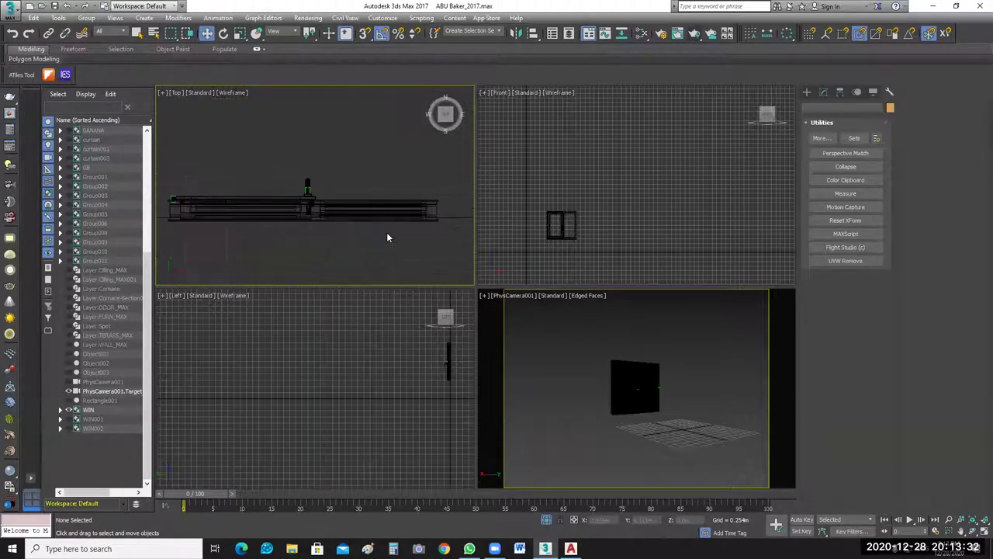
scroll(386, 238, "down", 3)
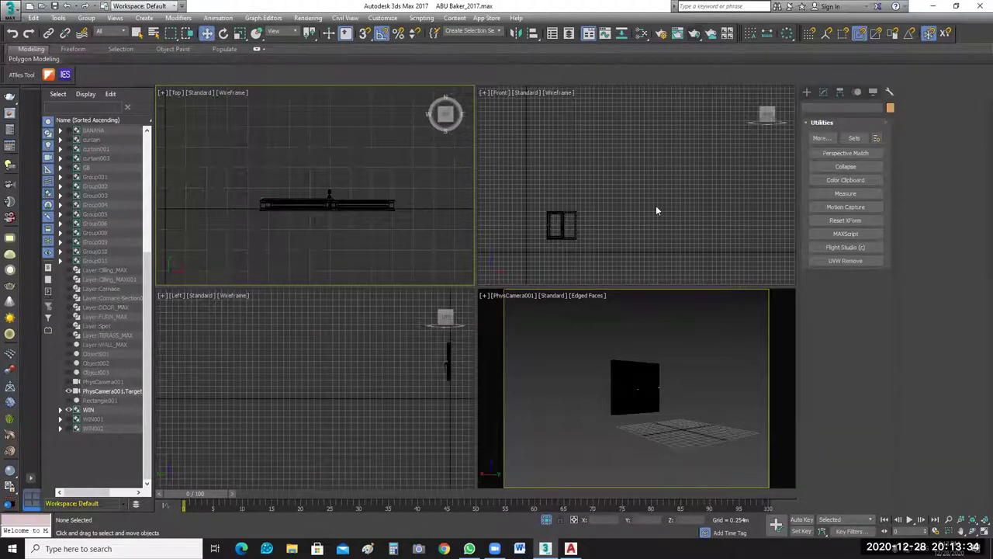
scroll(656, 204, "up", 5)
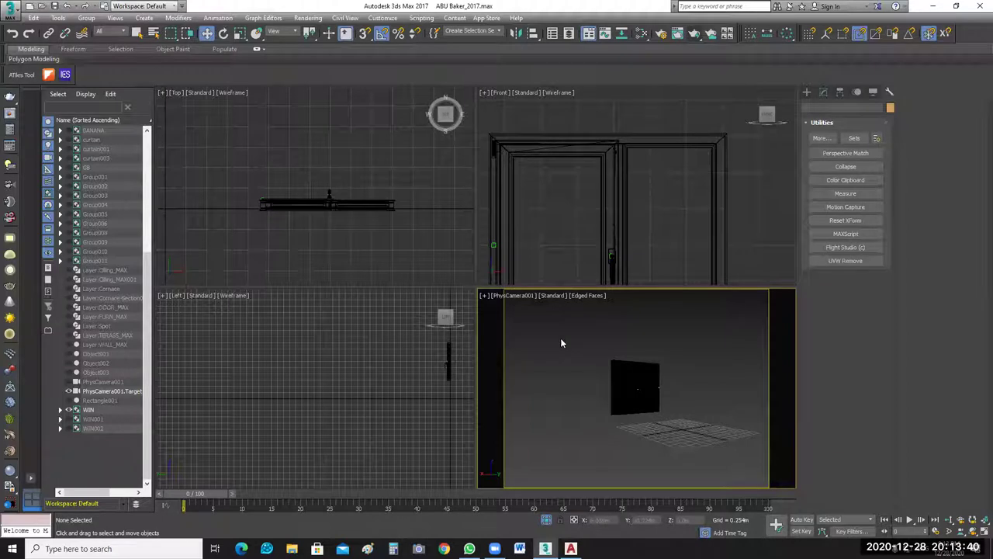
Switch the PhysCamera001 viewport to Perspective and examine the isolated window from several angles.
key("p")
key("shift+f")
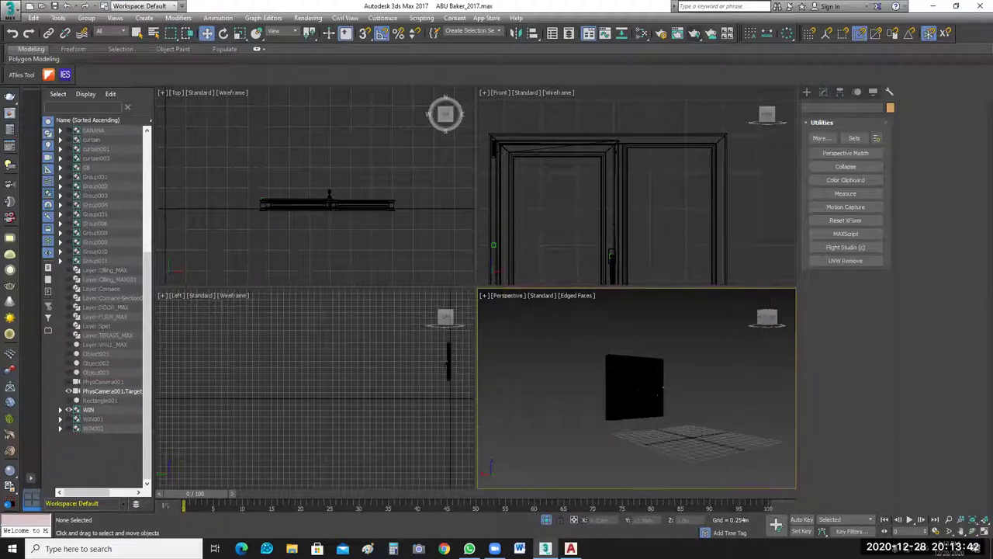
scroll(664, 397, "up", 5)
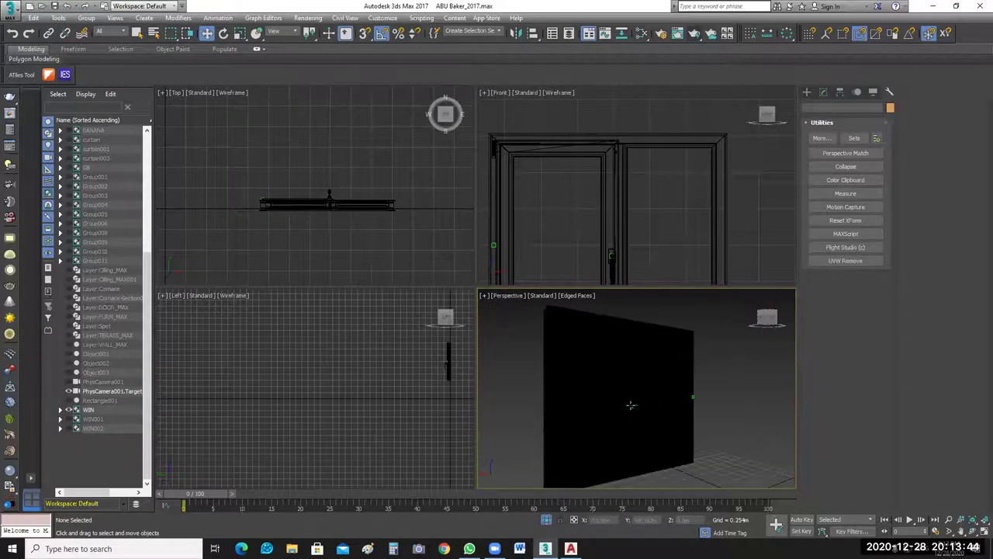
middle_click_drag(651, 394, 650, 388, "alt")
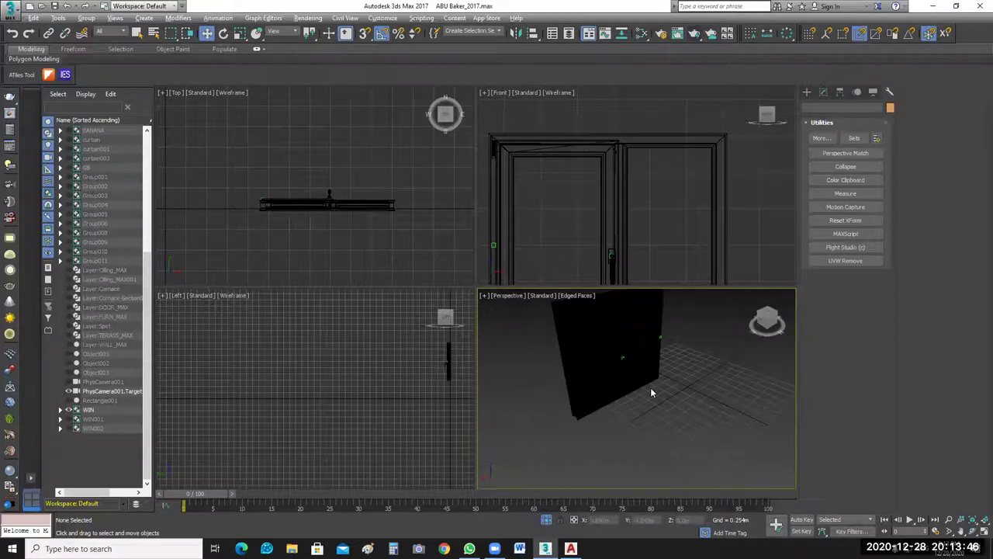
key("z")
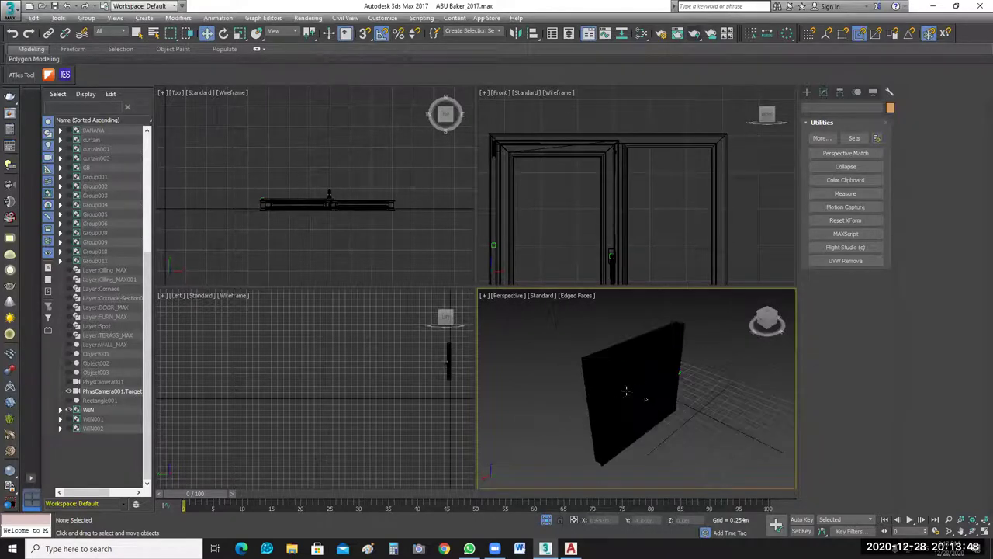
middle_click_drag(645, 399, 745, 374, "alt")
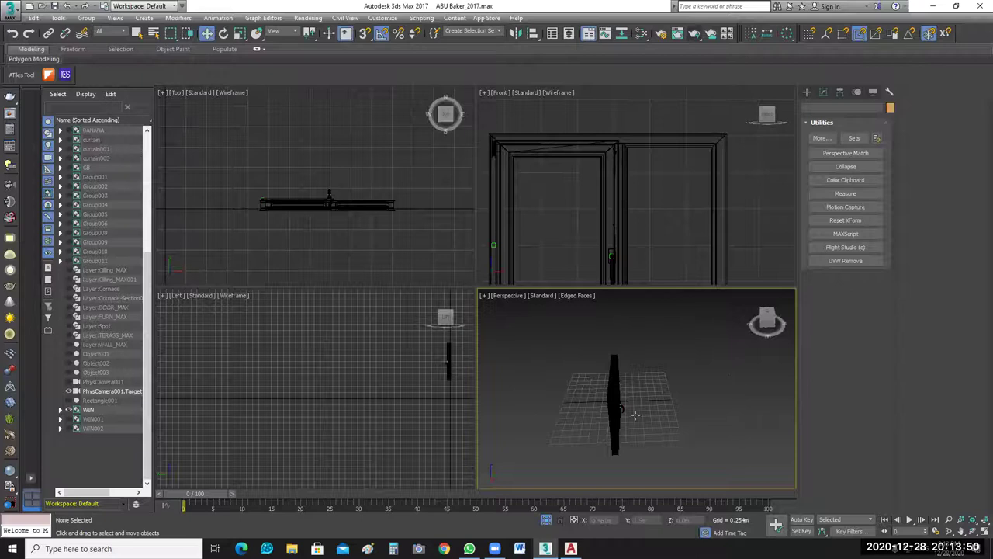
middle_click_drag(636, 415, 582, 362, "alt")
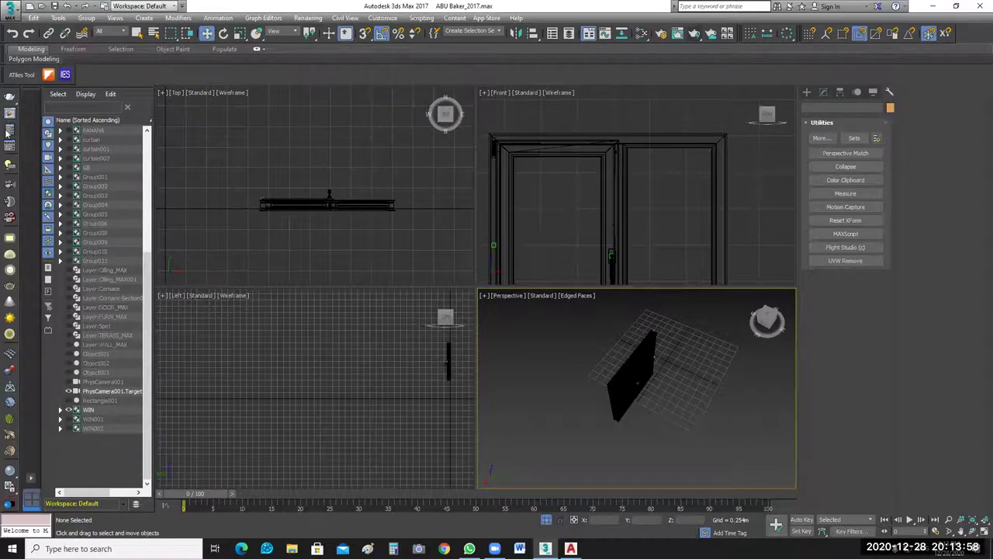
Shrink the 3ds Max window to reveal the desktop and open the BIM ARABIA PROGECT folder inside BIM ARABIA.
key("ctrl")
double_click(893, 21)
left_click_drag(777, 64, 522, 154)
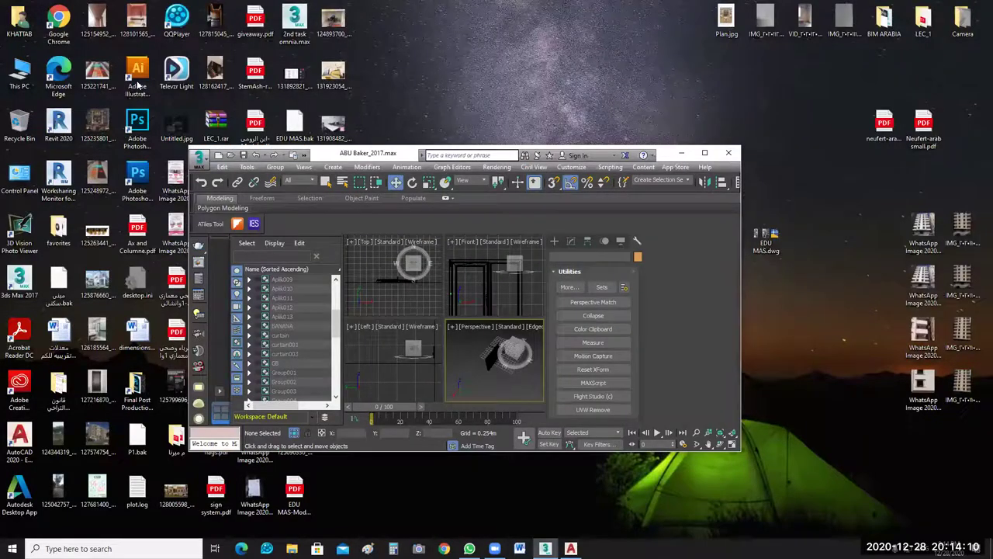
double_click(883, 22)
left_click(71, 161)
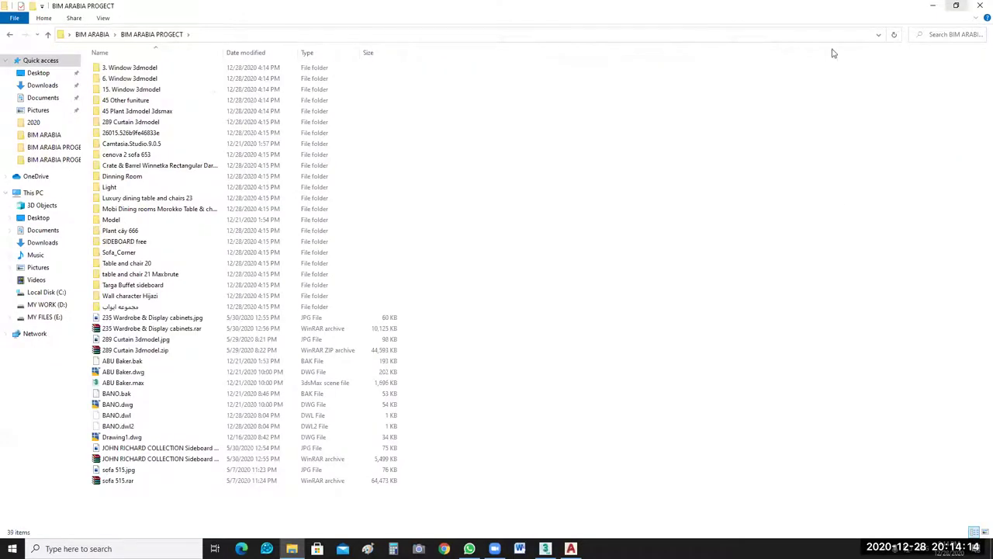
Arrange 3ds Max and the BIM ARABIA PROGECT folder side by side, and maximize the Perspective viewport.
key("super+Down")
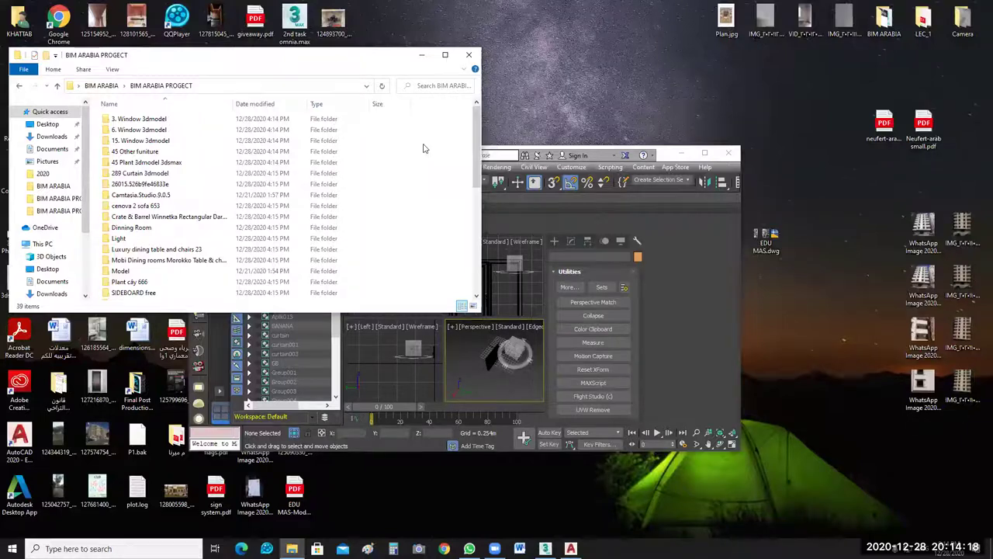
key("super+Right")
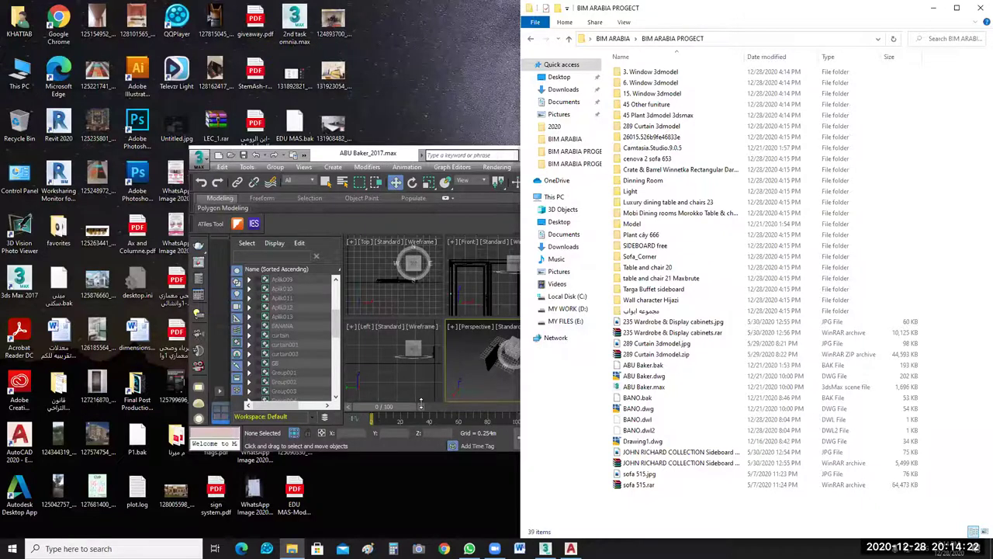
key("super+Left")
key("super+Up")
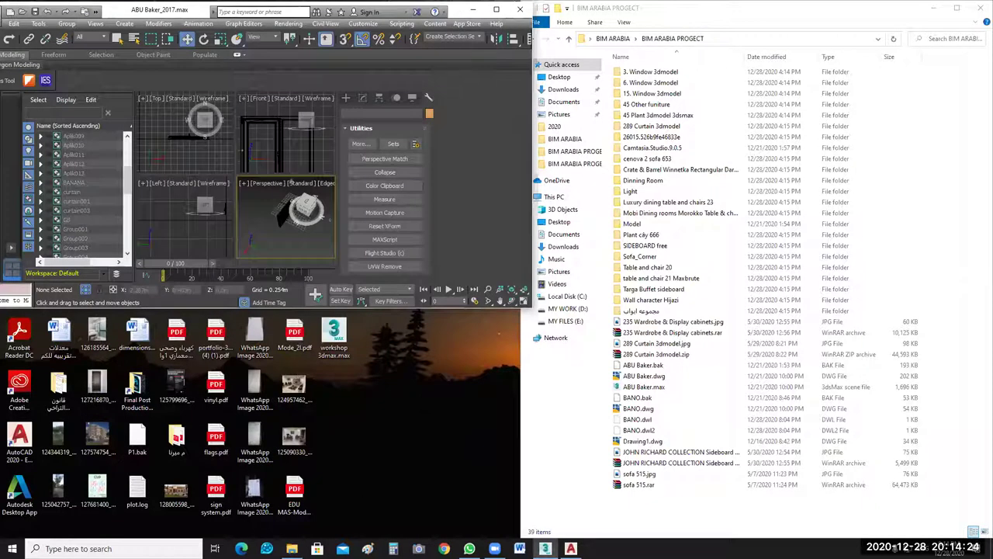
key("alt+w")
middle_click_drag(259, 379, 280, 328)
scroll(281, 333, "down", 3)
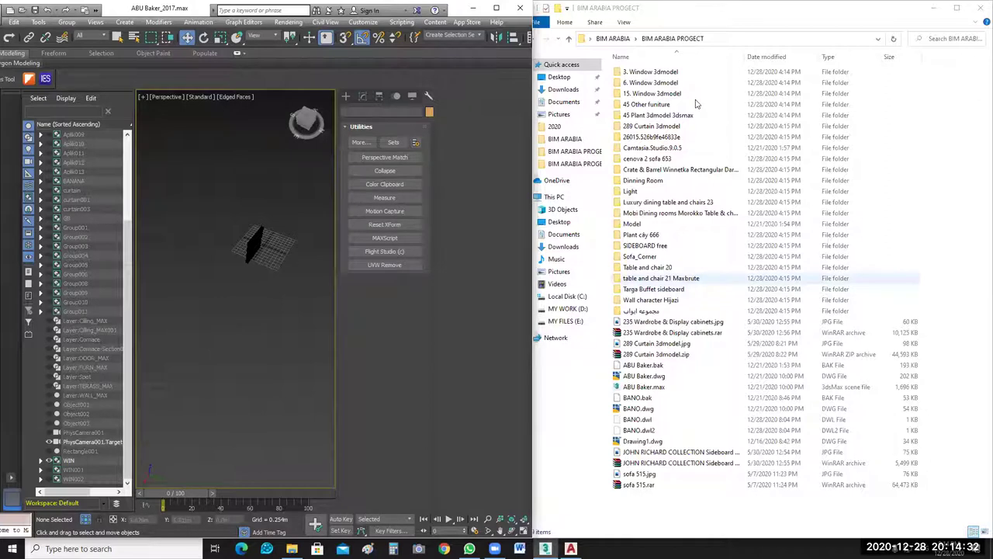
Open the 3. Window 3dmodel folder, show its files as large icons, and view the 3. Window 3dmodel.jpg preview.
double_click(664, 72)
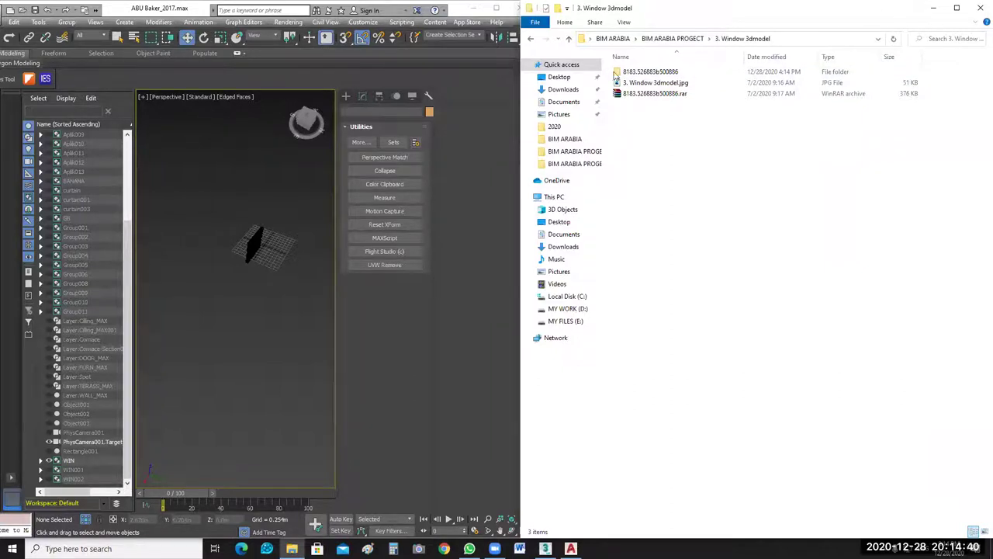
left_click(625, 47)
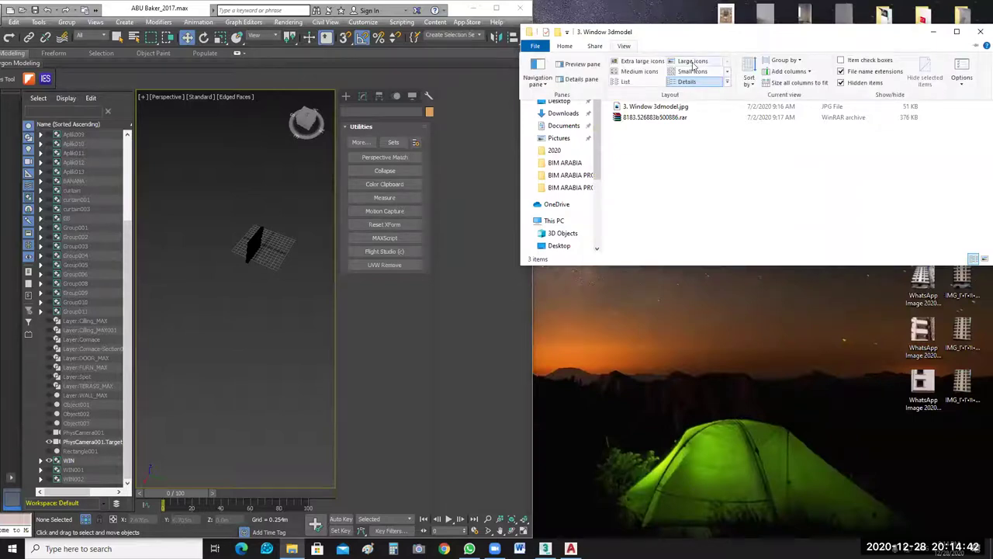
left_click(693, 62)
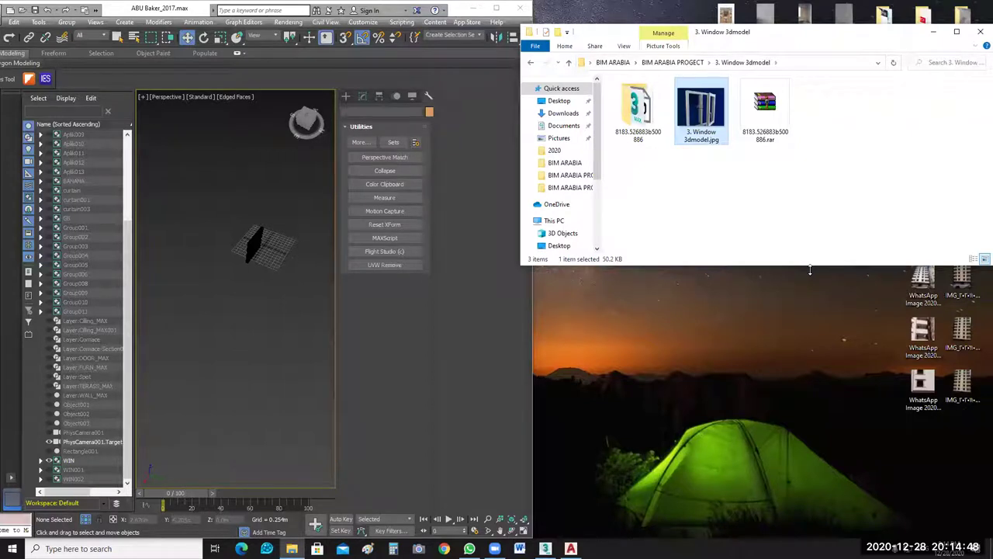
key("Return")
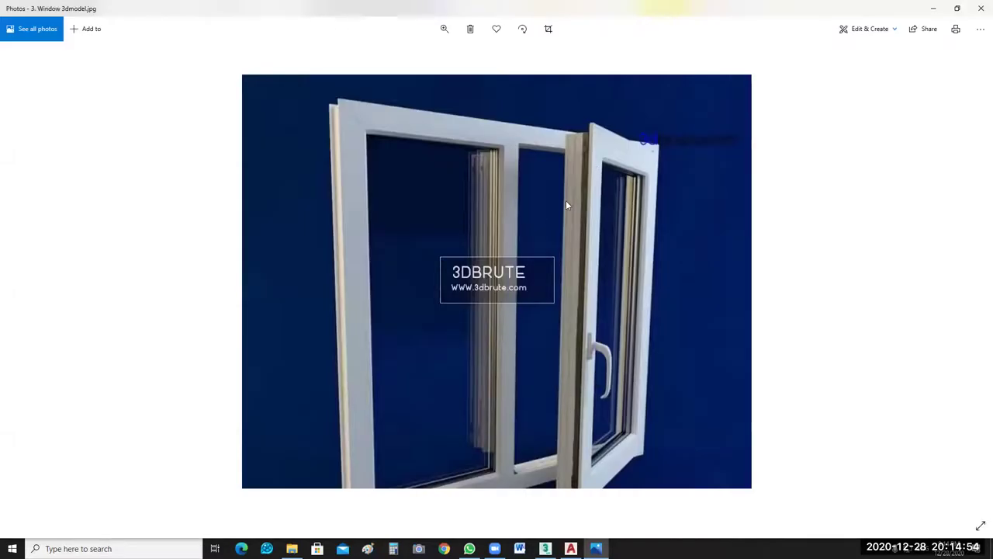
left_click(439, 358)
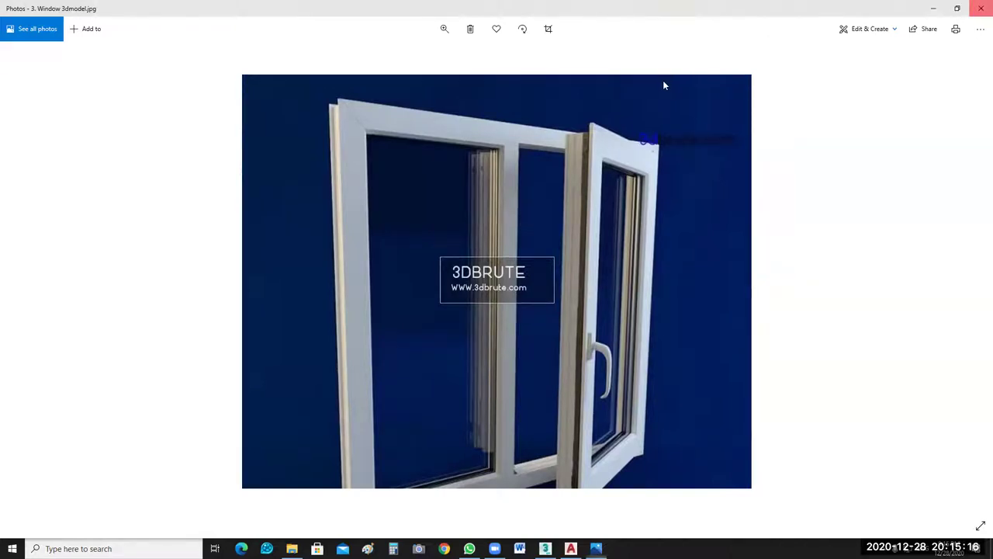
key("alt+F4")
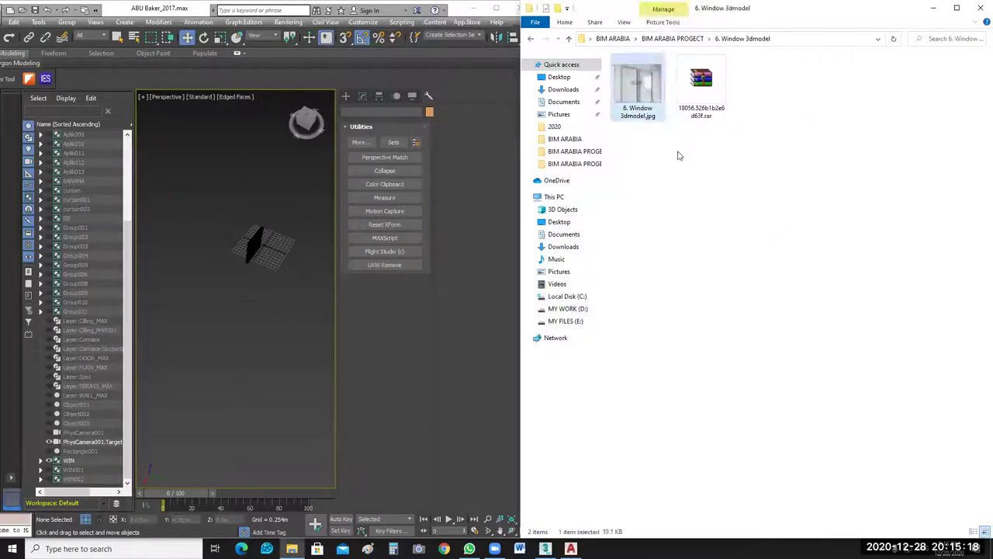
View the 6. Window 3dmodel.jpg preview, close it, and open the 15. Window 3dmodel folder.
key("Return")
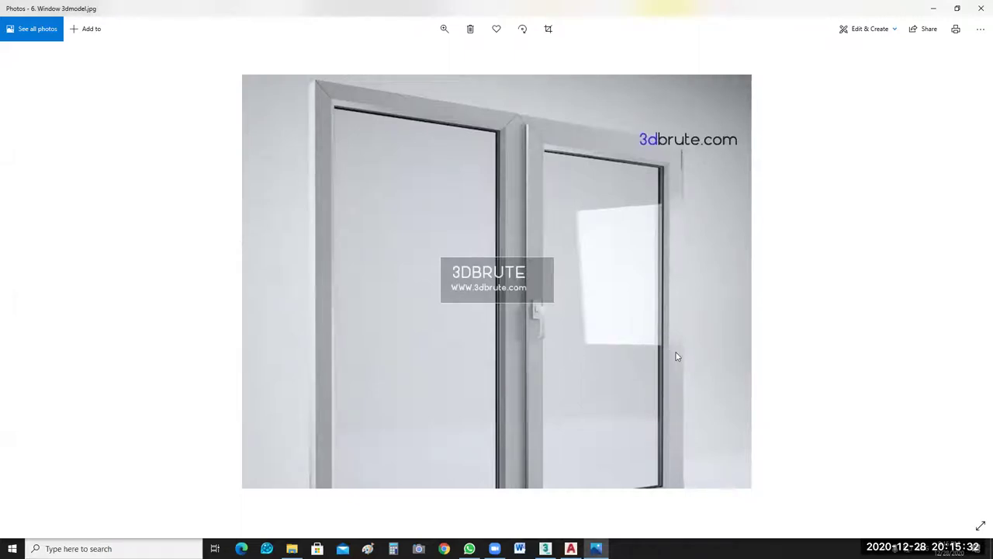
left_click(980, 9)
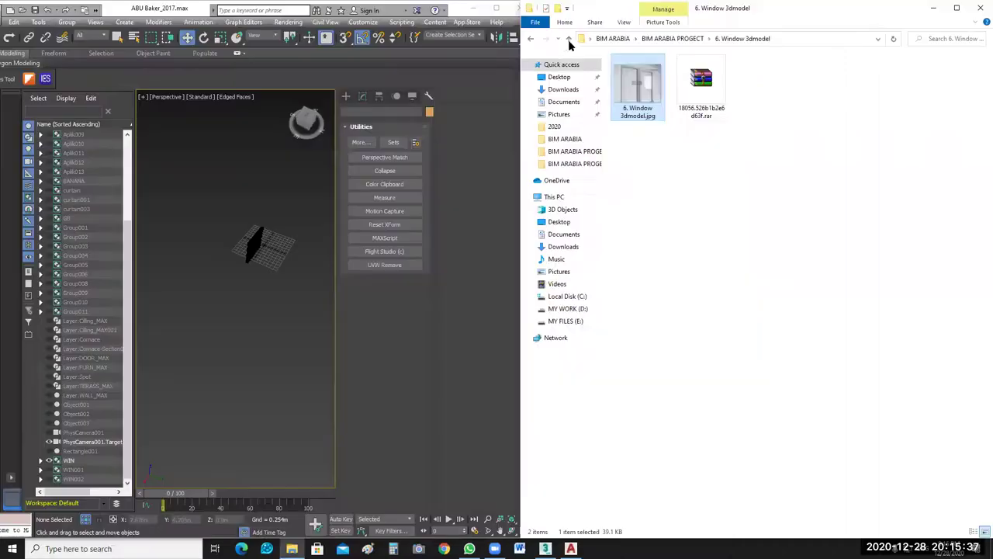
left_click(569, 41)
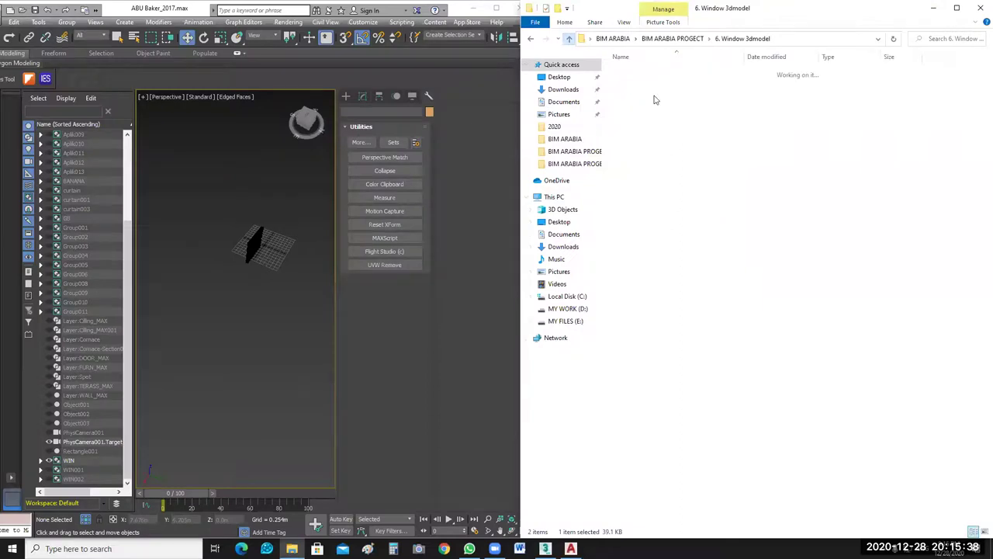
double_click(652, 99)
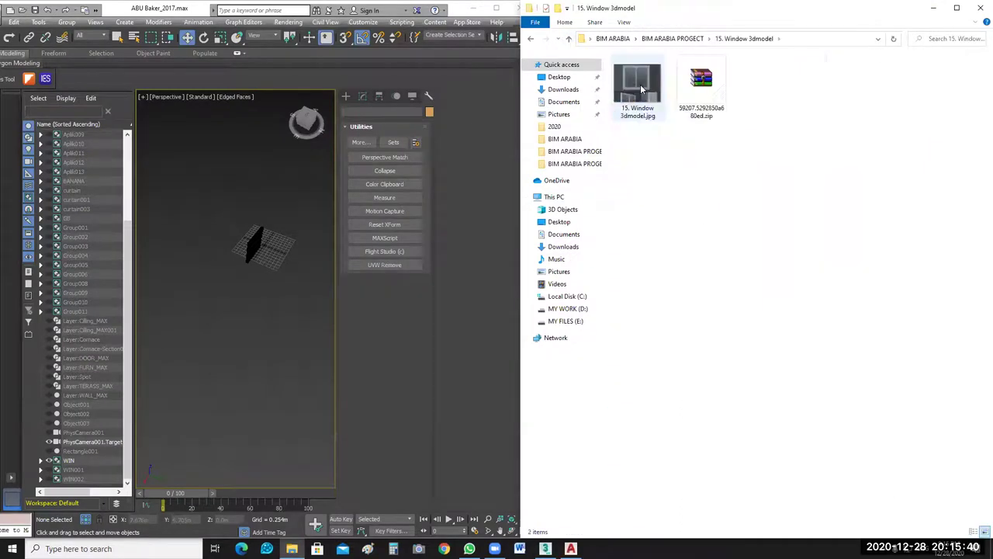
View the 15. Window 3dmodel.jpg preview, close it, and open the Model folder inside BIM ARABIA PROGECT.
double_click(640, 83)
key("Return")
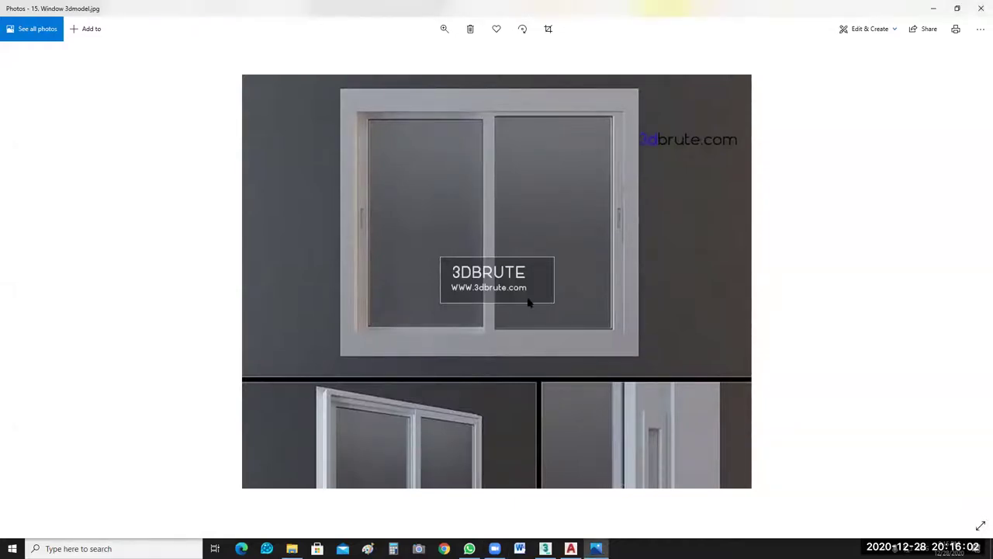
left_click(979, 12)
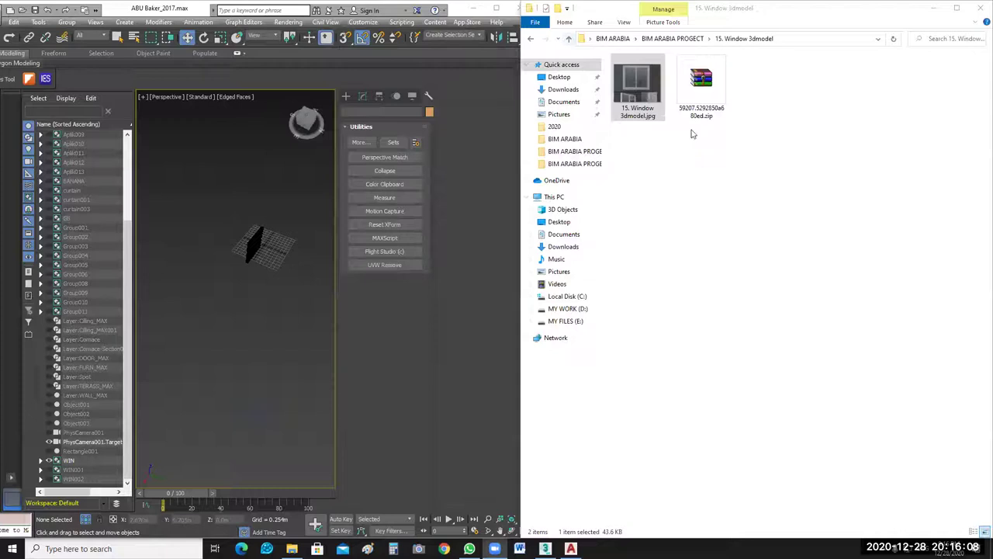
key("BackSpace")
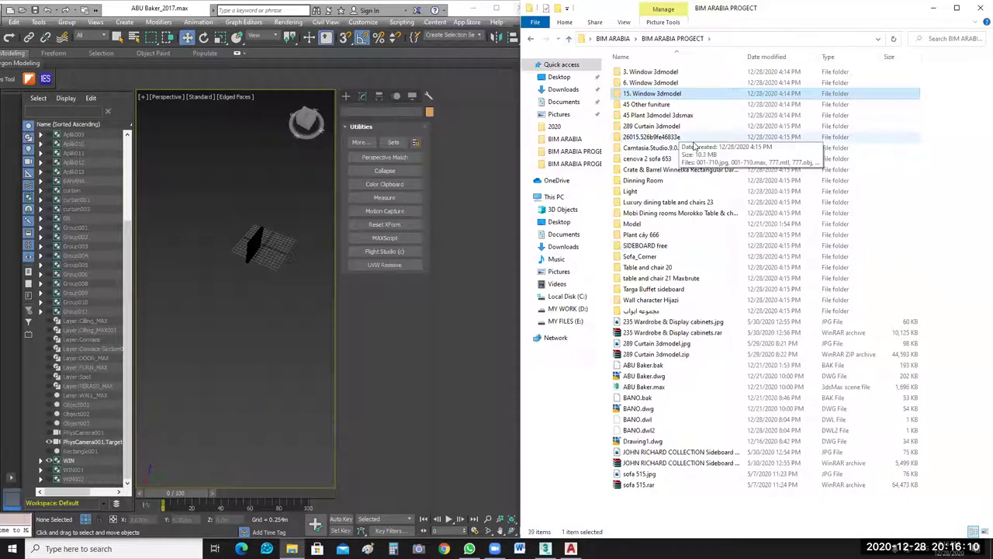
left_click(666, 225)
key("Return")
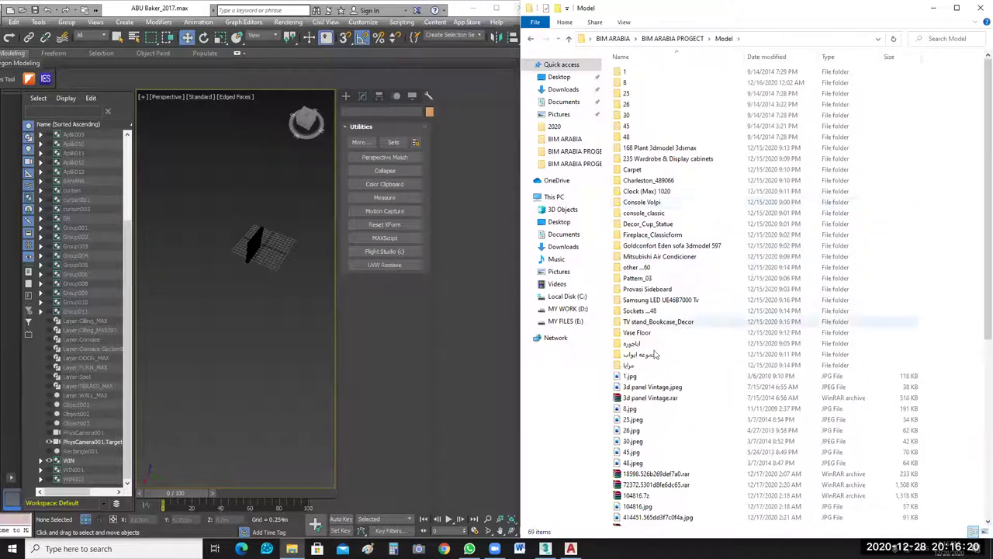
Minimize the folder window, maximize 3ds Max, and look over the window model in the Perspective viewport.
left_click(934, 9)
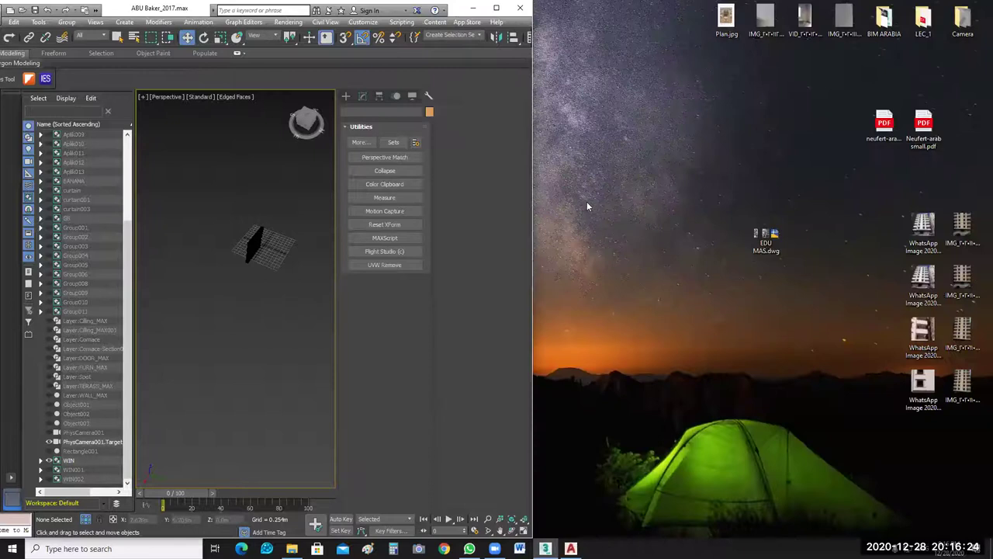
key("super+Up")
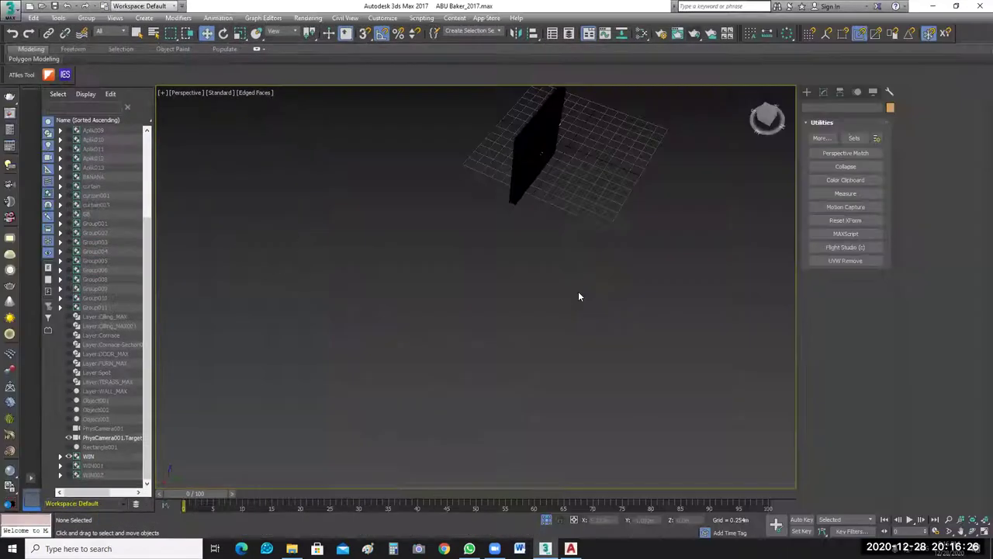
scroll(596, 288, "up", 3)
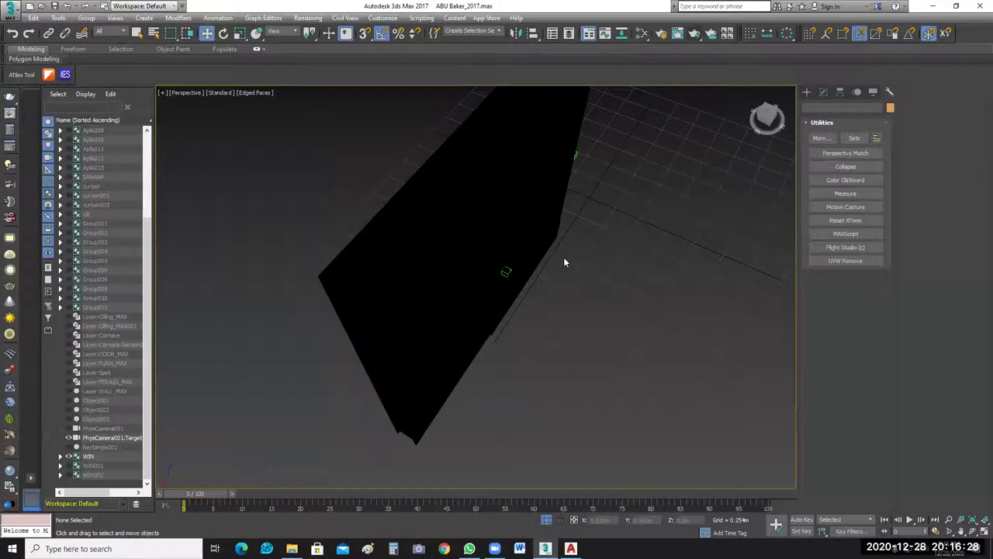
scroll(574, 266, "down", 4)
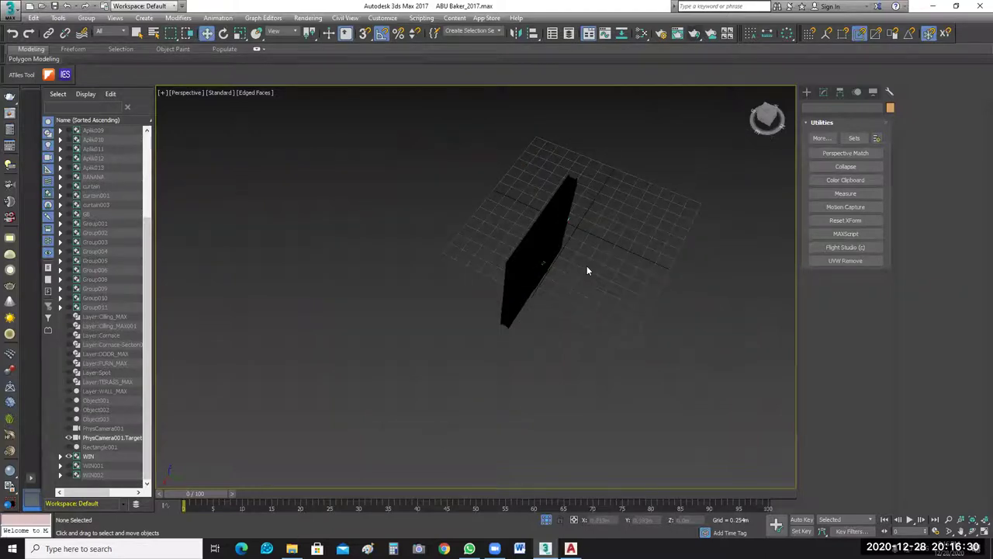
left_click(216, 94)
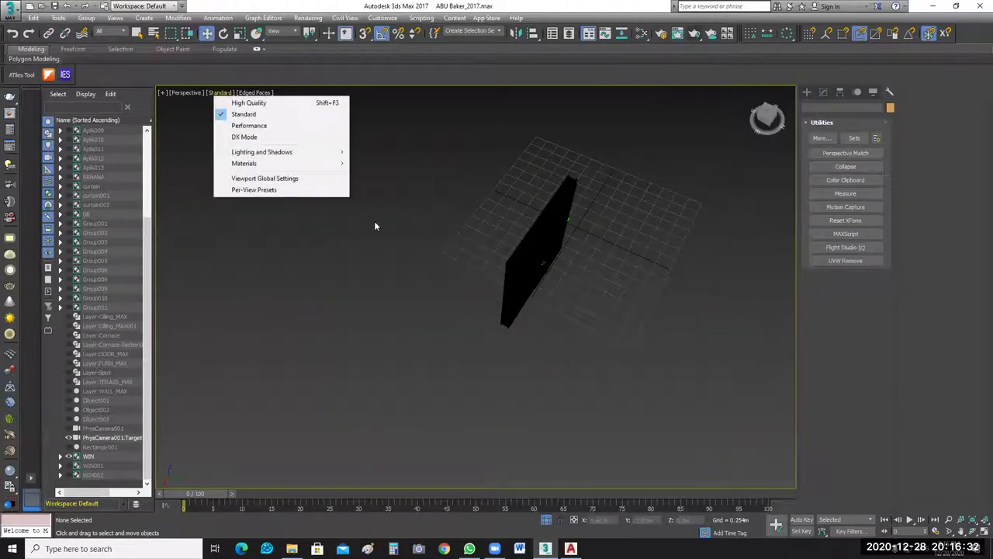
left_click(977, 471)
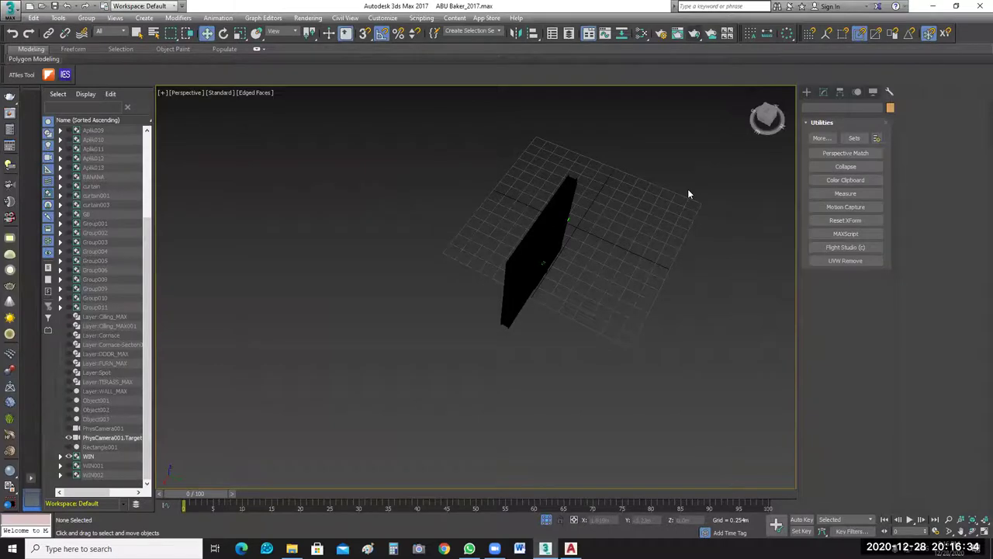
Select the WIN window group in the Top view, maximize that view, and ungroup it into its separate parts.
key("alt+w")
left_click(330, 215)
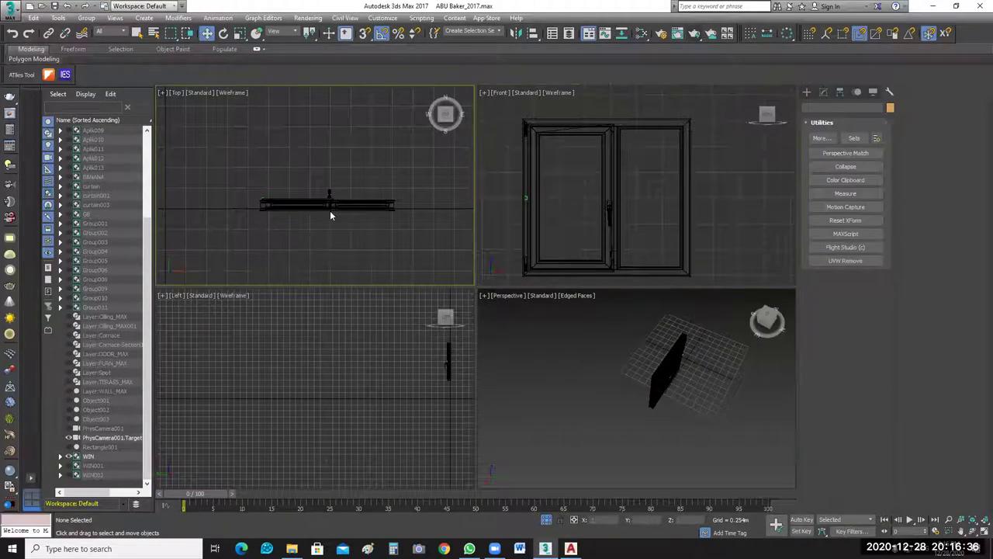
scroll(330, 215, "up", 3)
left_click(359, 149)
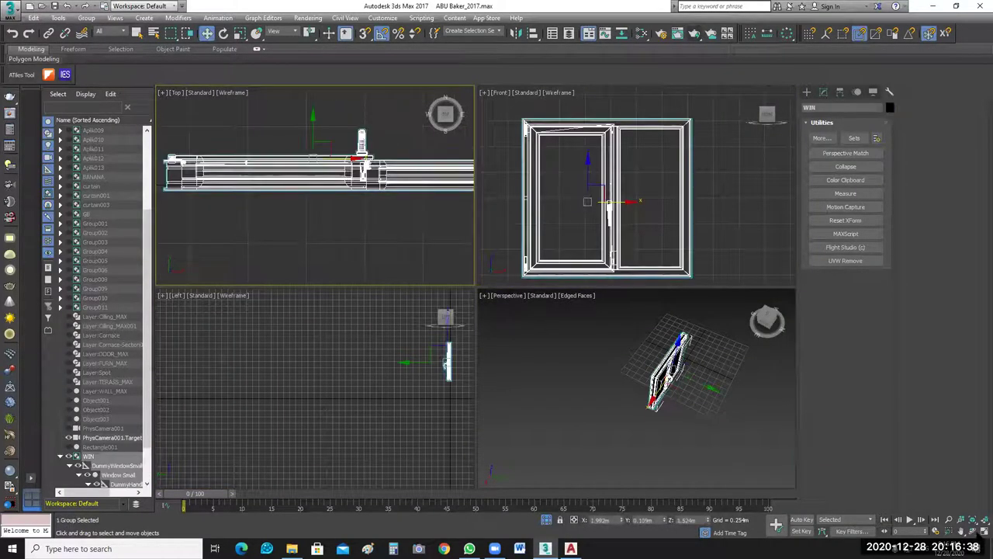
key("alt+w")
middle_click_drag(727, 299, 662, 268)
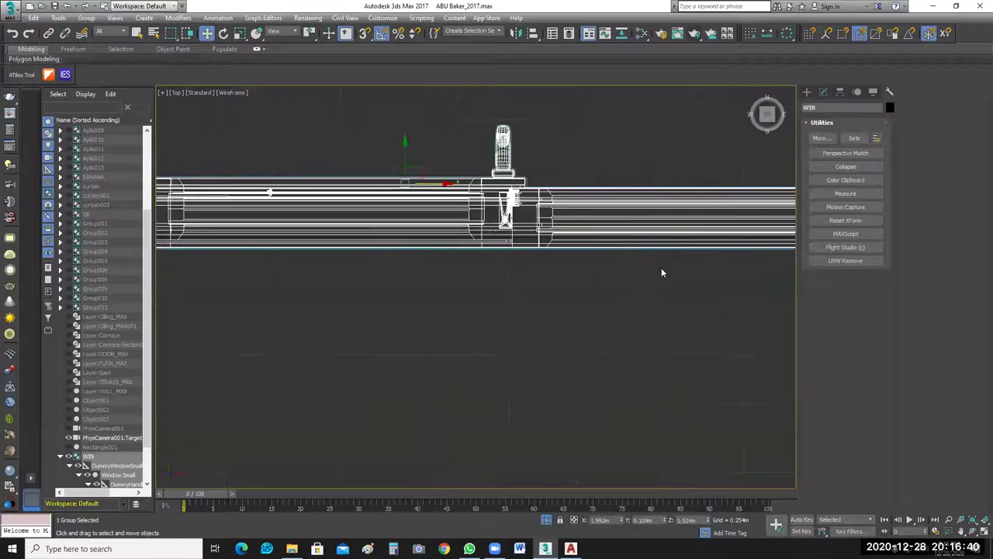
scroll(662, 271, "down", 3)
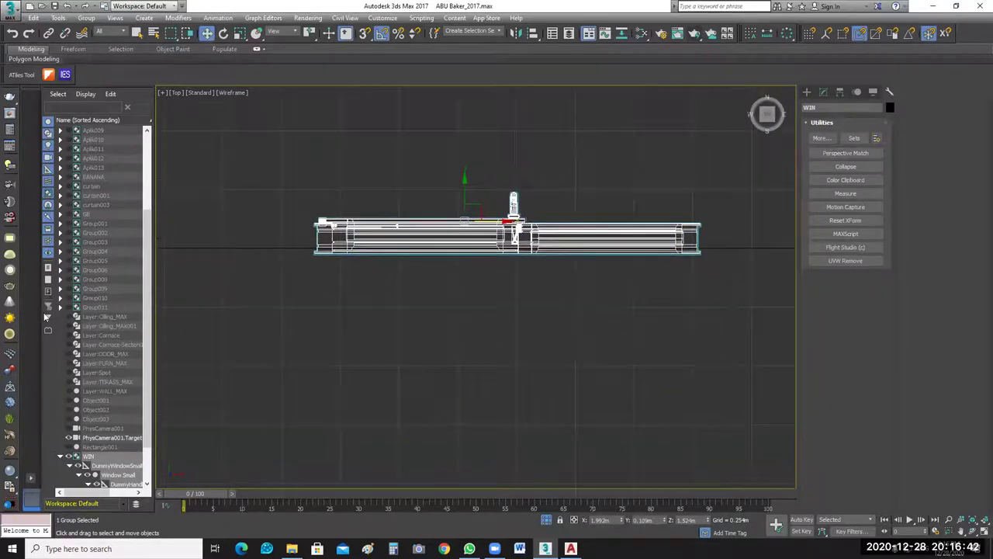
scroll(154, 396, "down", 2)
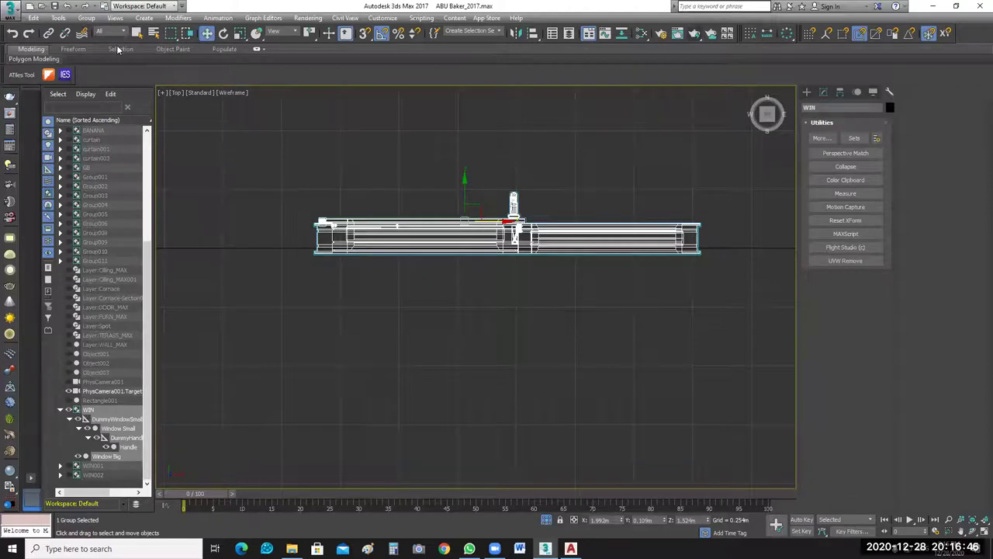
left_click(86, 18)
left_click(118, 45)
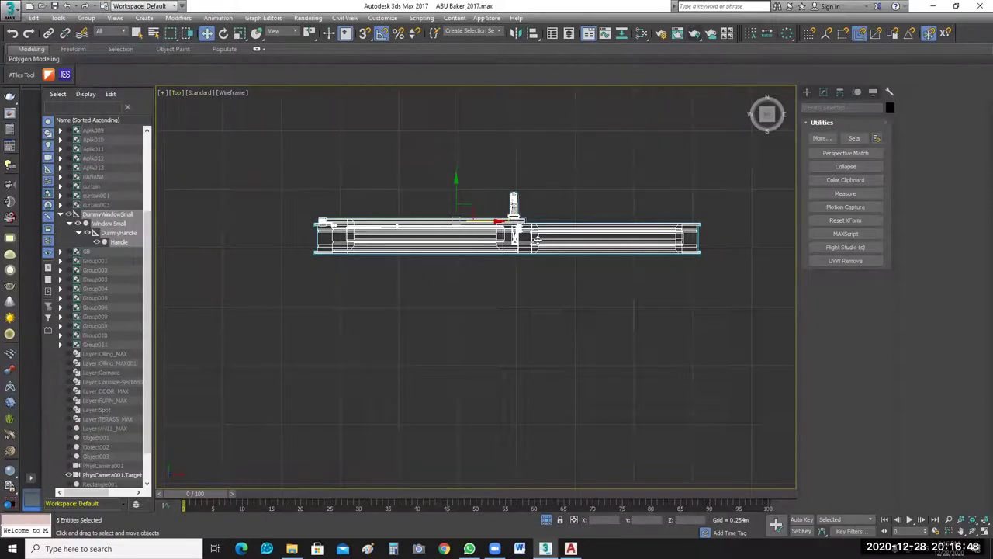
Select the small window sash together with its handle and handle dummy, and group them under the default name.
left_click(514, 207)
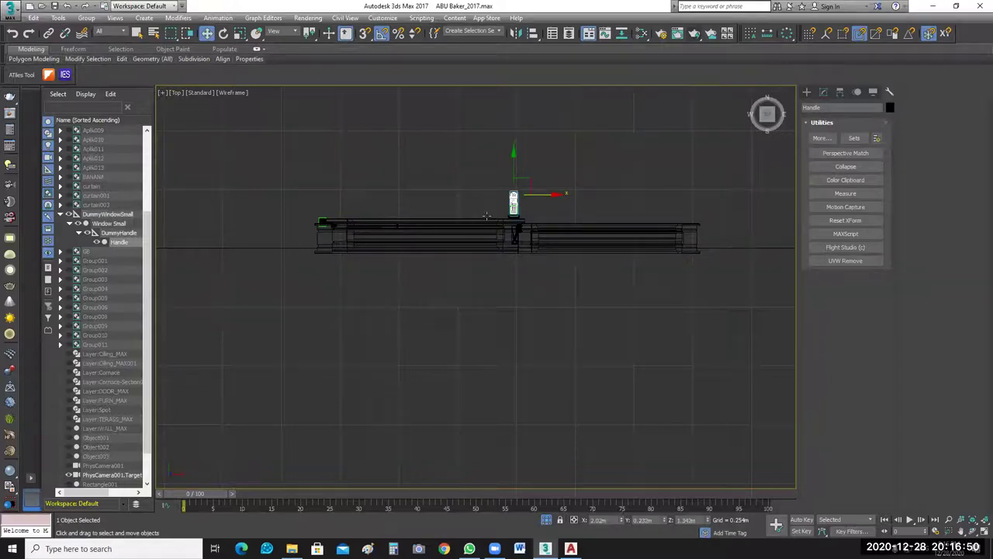
scroll(486, 215, "up", 2)
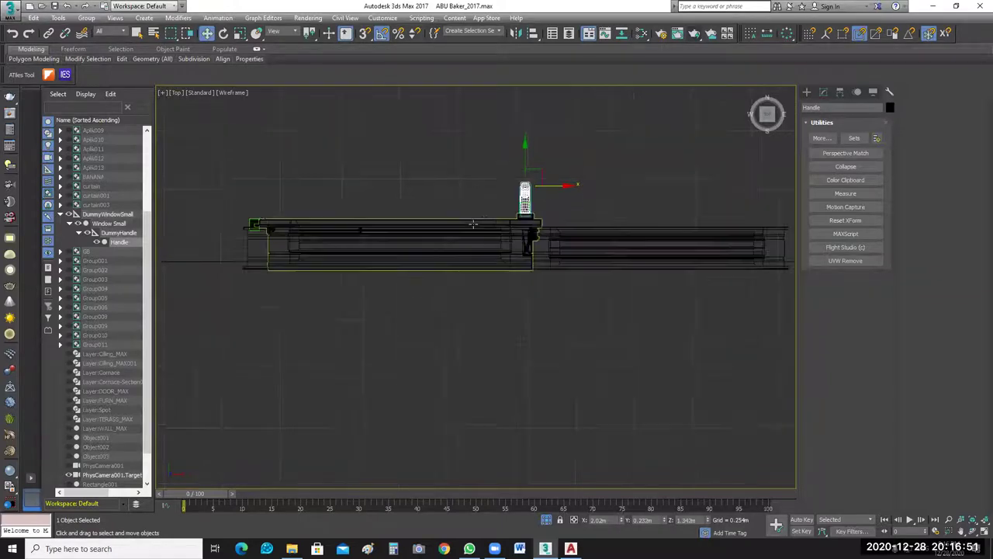
left_click(388, 221)
middle_click_drag(527, 301, 437, 300)
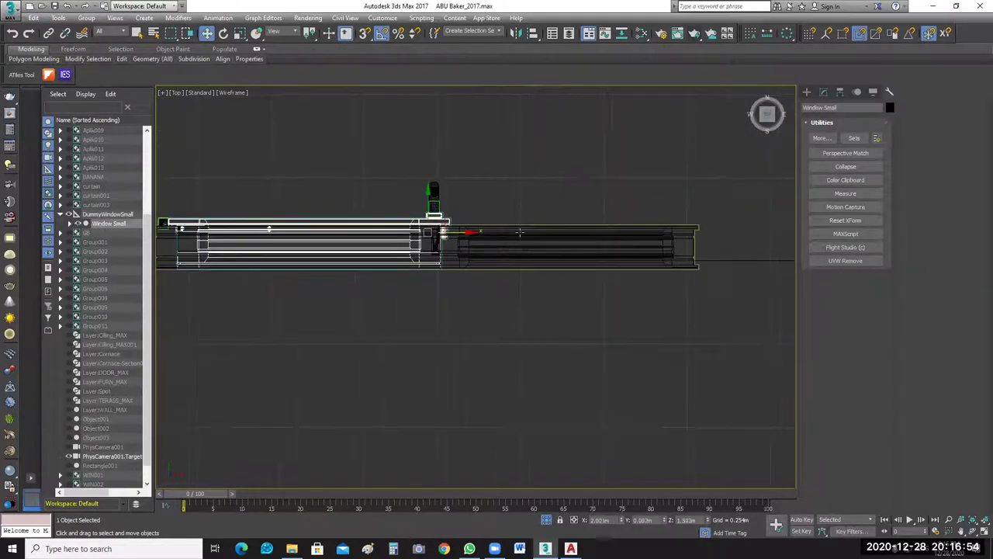
left_click(466, 301)
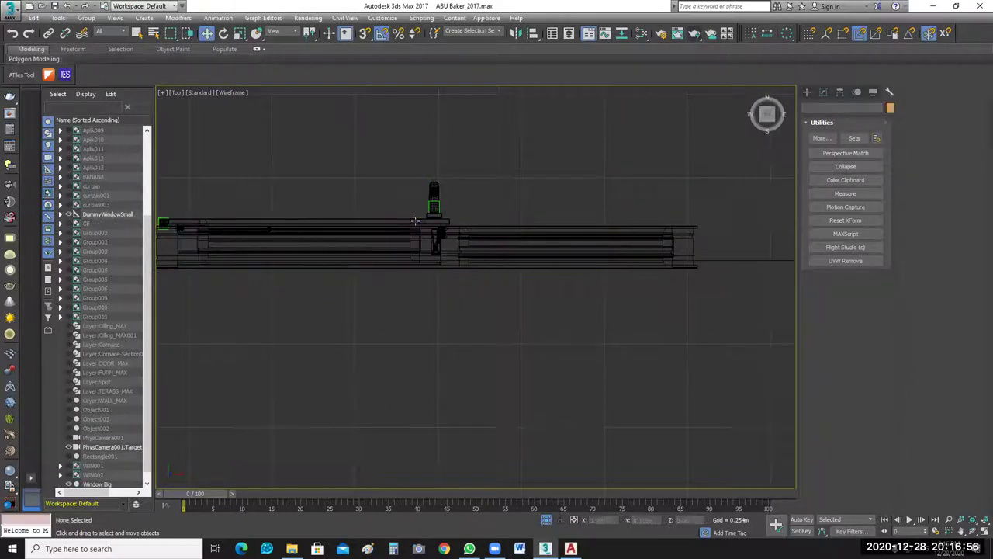
middle_click_drag(537, 321, 561, 317)
key("ctrl+z")
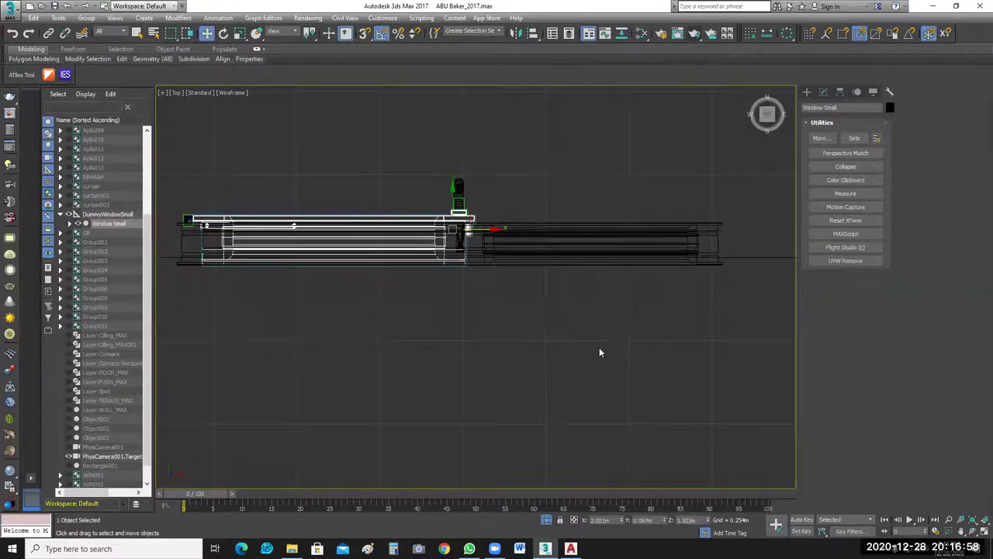
left_click_drag(525, 151, 426, 216)
left_click(426, 219, "ctrl")
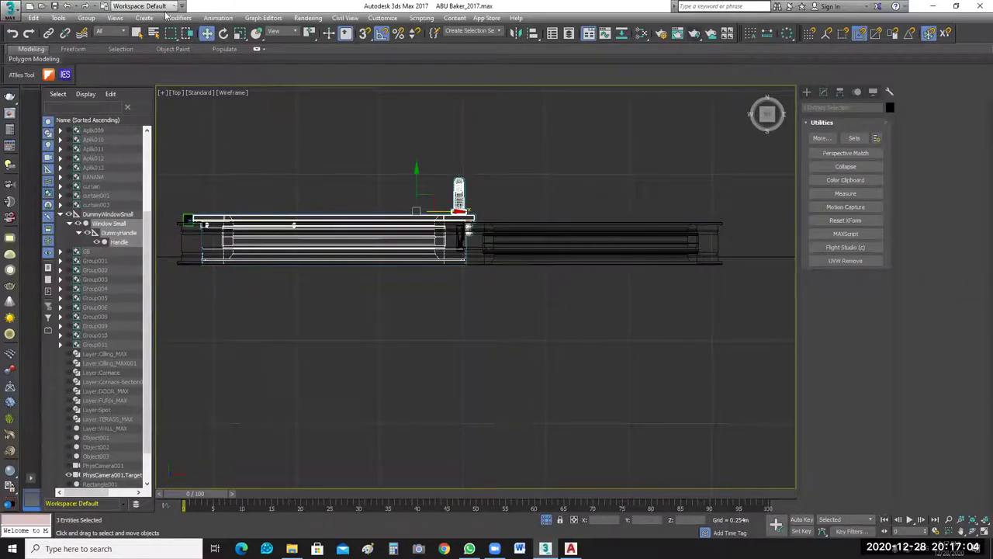
left_click(87, 18)
left_click(116, 30)
left_click(505, 292)
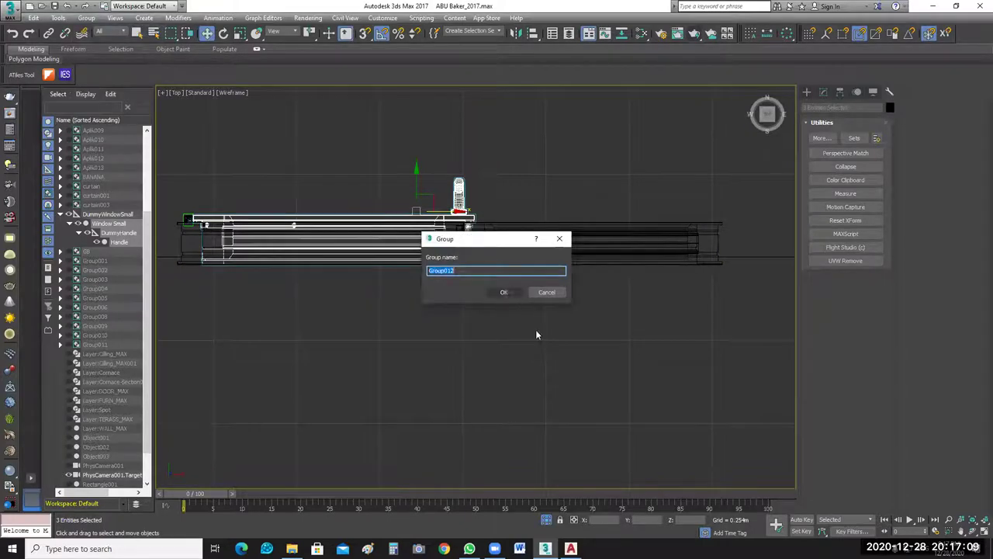
Center the pivot of the new sash group to the object and leave pivot editing.
left_click(839, 92)
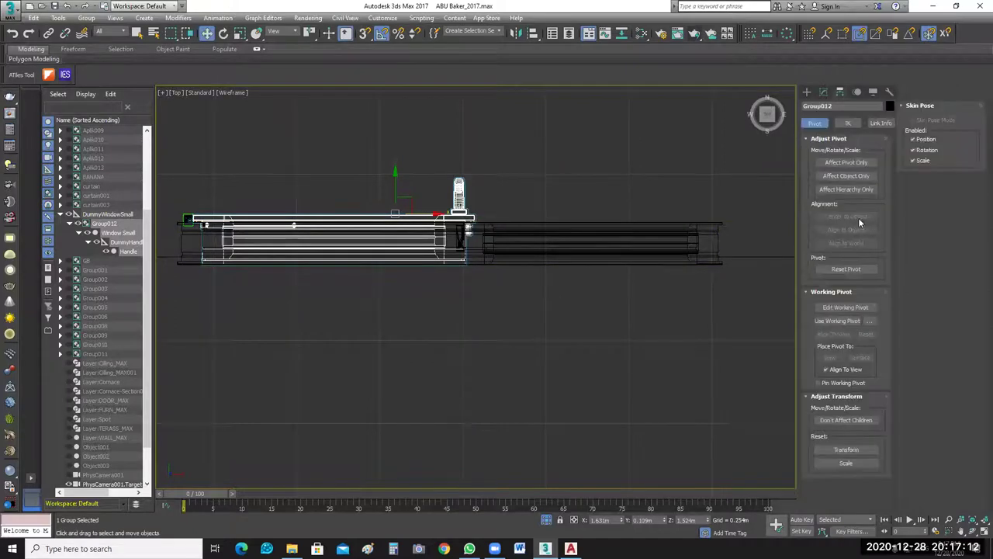
left_click(846, 162)
left_click(859, 218)
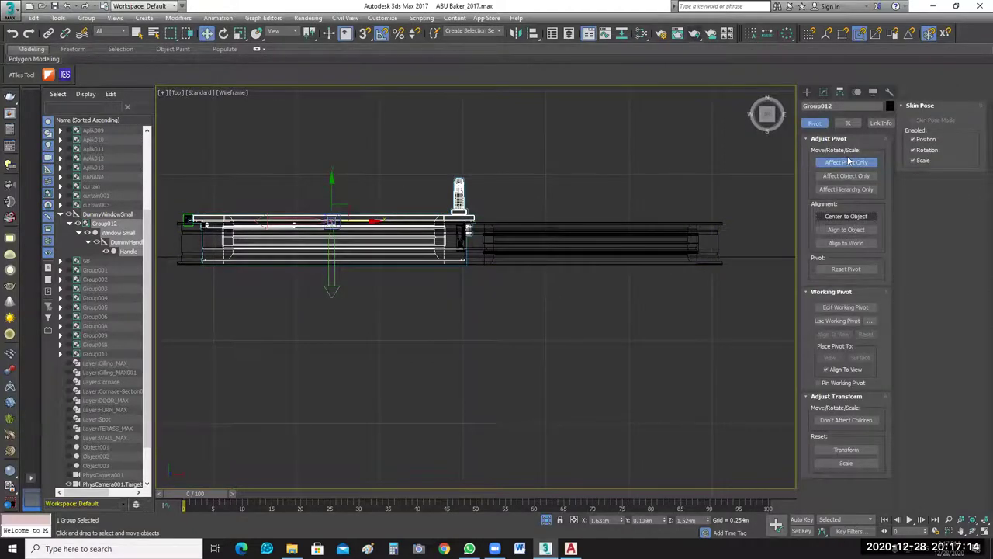
key("Insert")
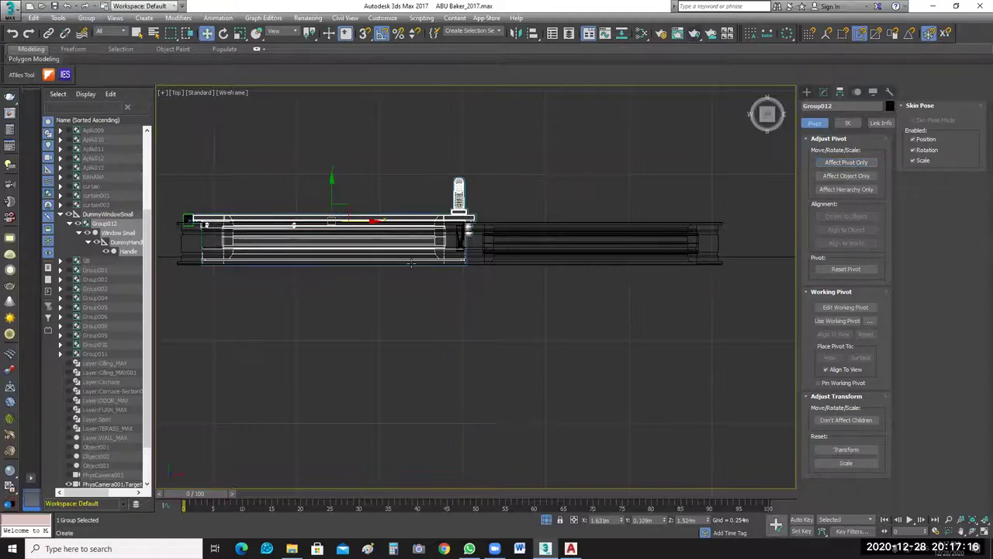
Mirror the sash group along X as an instance with a 0.772 m offset, then deselect it and restore the four-viewport layout.
left_click(515, 33)
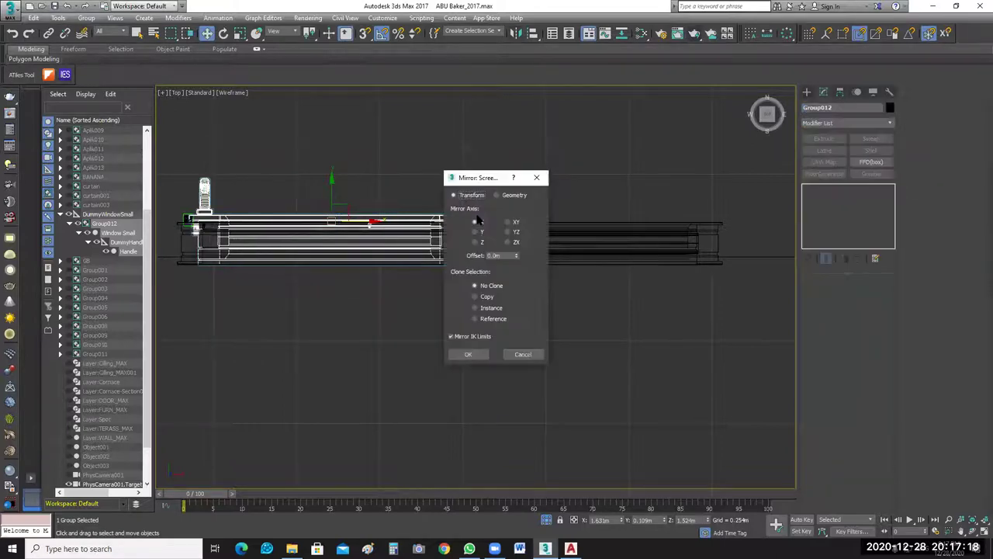
left_click_drag(494, 183, 819, 160)
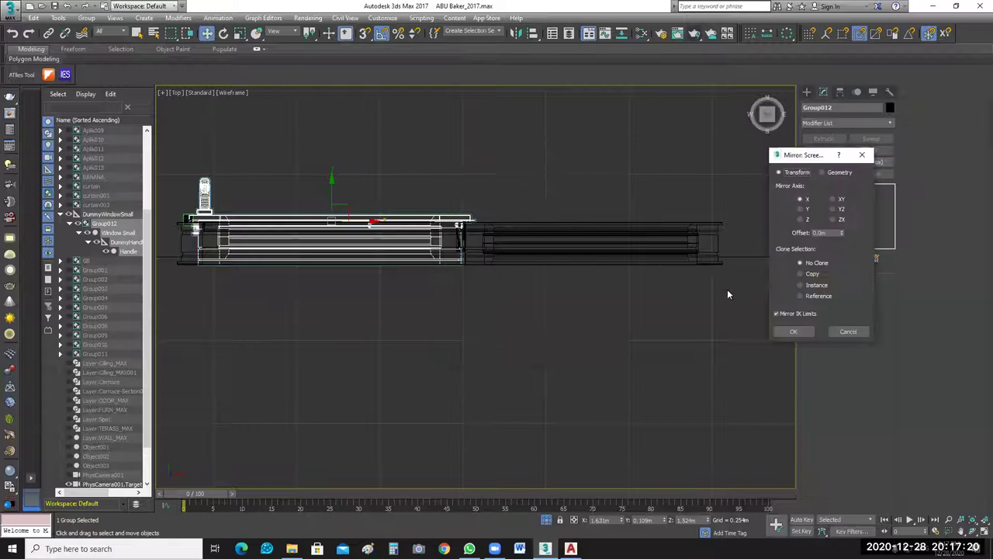
left_click(806, 287)
left_click(803, 209)
left_click(800, 220)
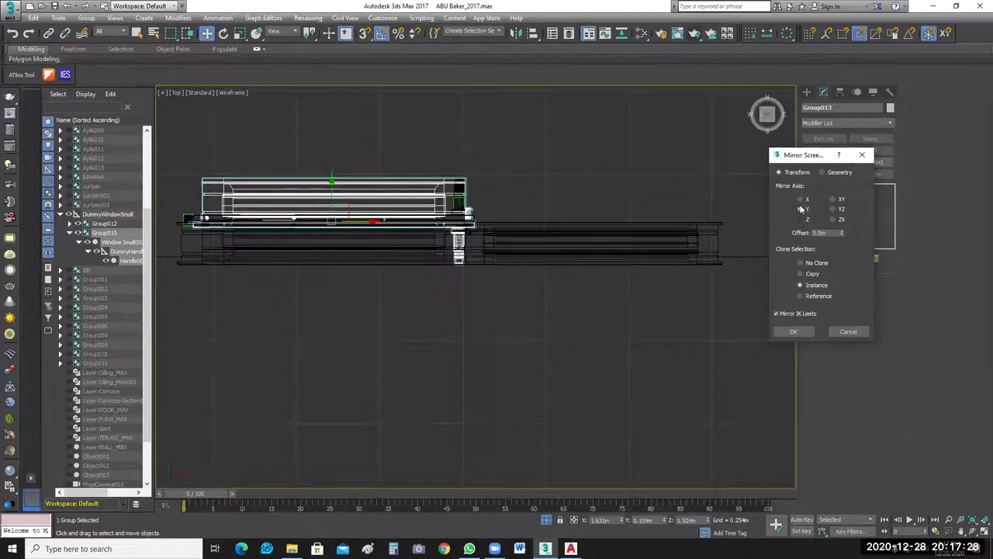
left_click(803, 200)
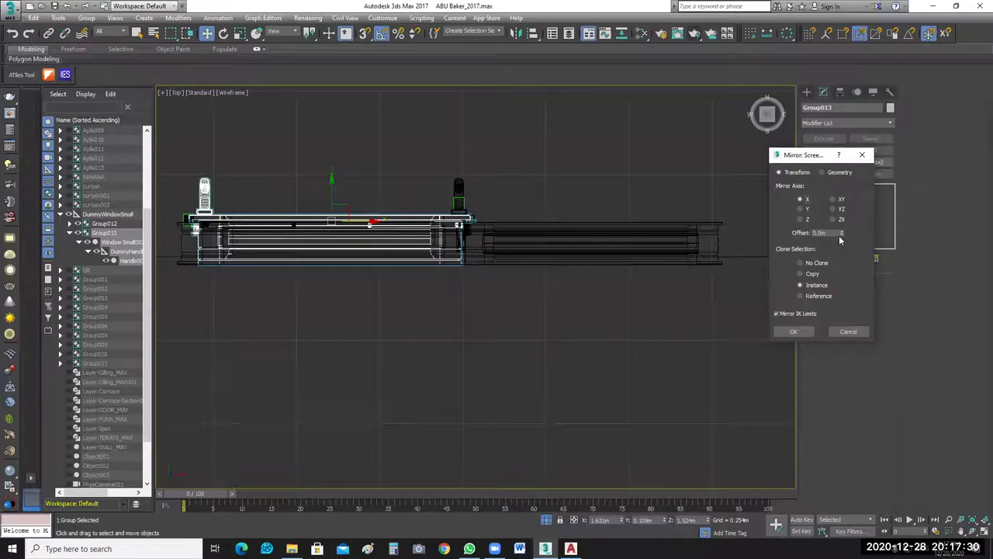
left_click_drag(841, 235, 840, 138)
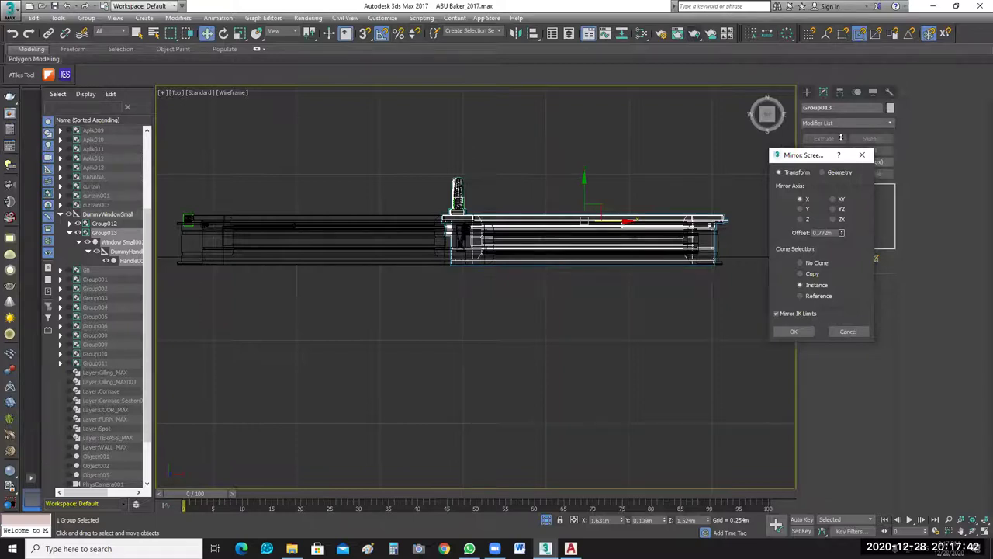
left_click_drag(841, 137, 842, 138)
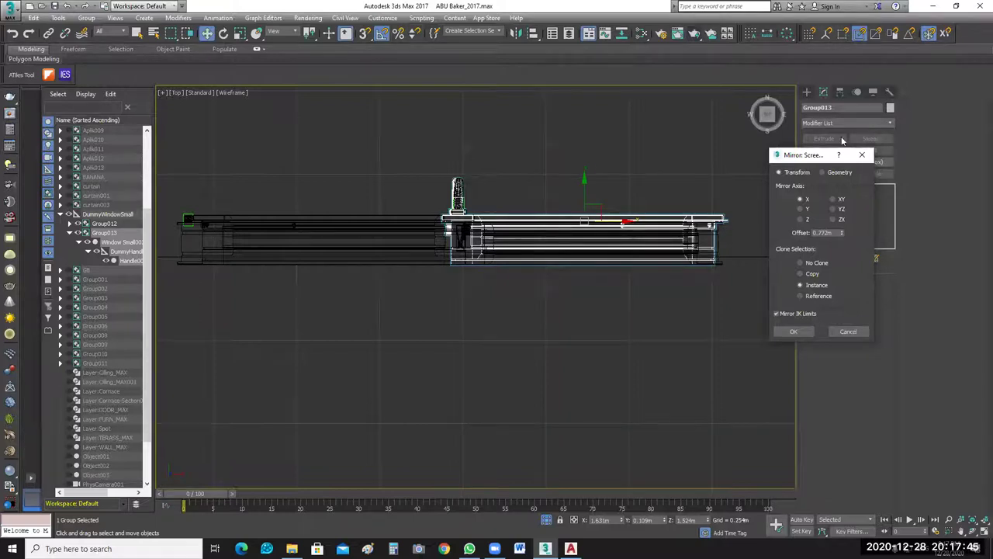
left_click(809, 332)
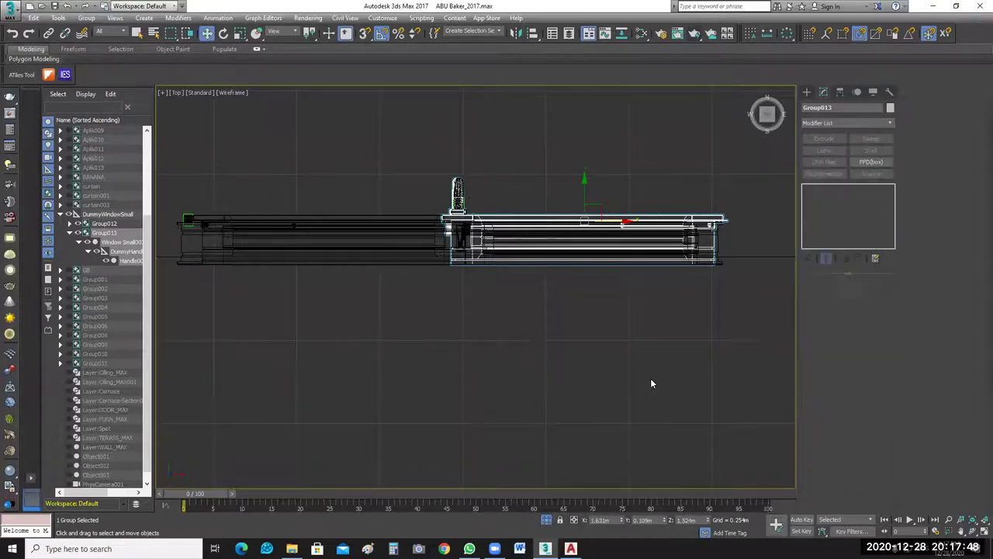
left_click(718, 412)
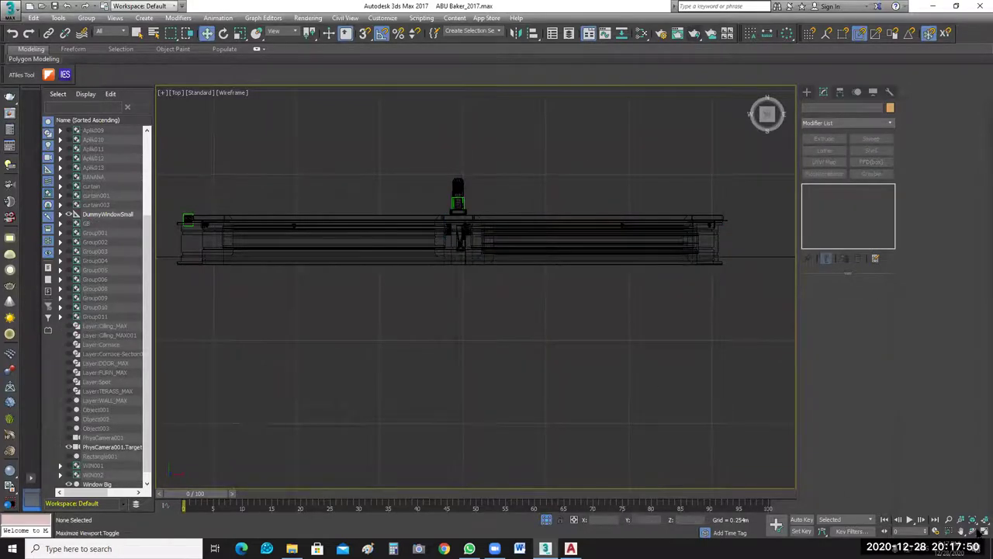
key("alt+w")
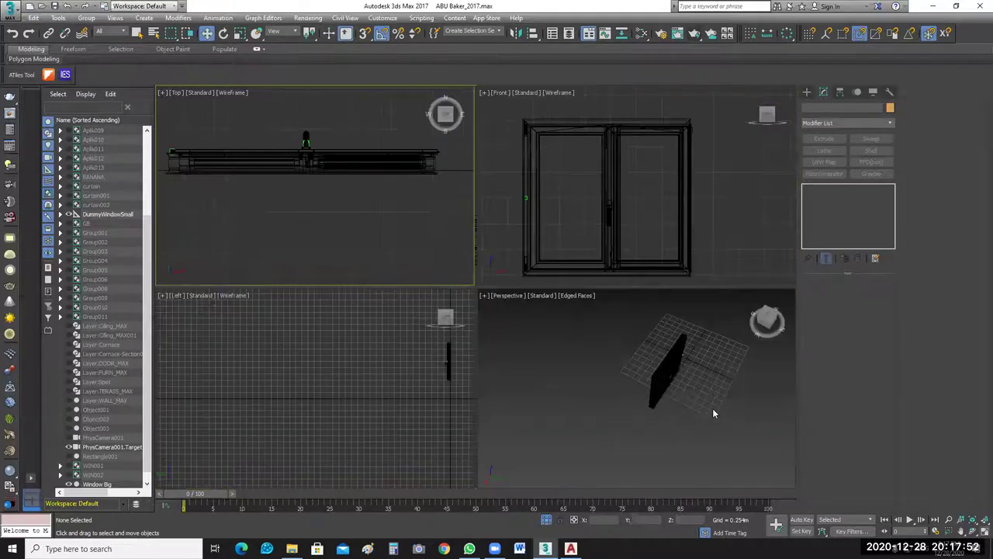
Inspect the mirrored window in the Front and Perspective views, checking how the two sash groups fit inside the frame.
scroll(637, 153, "up", 5)
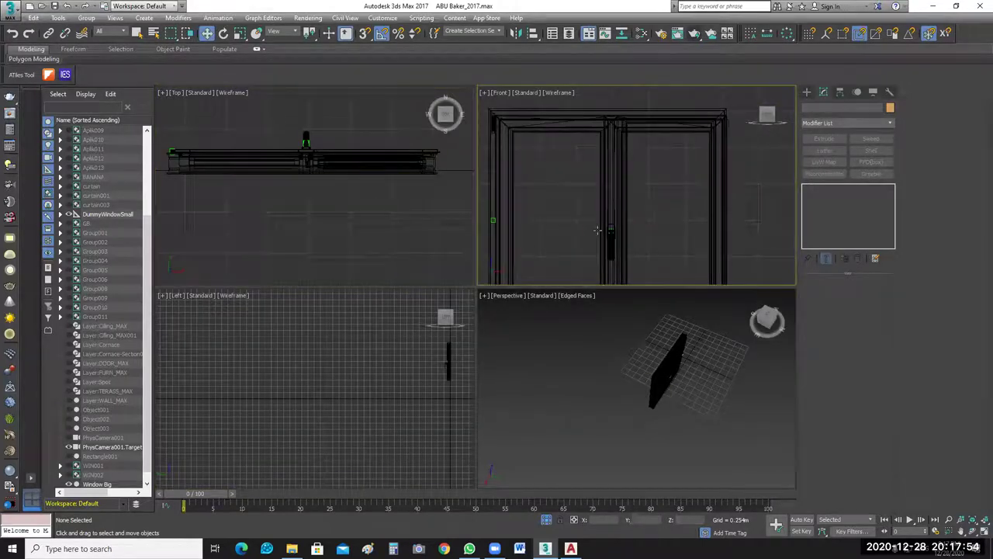
scroll(636, 182, "down", 4)
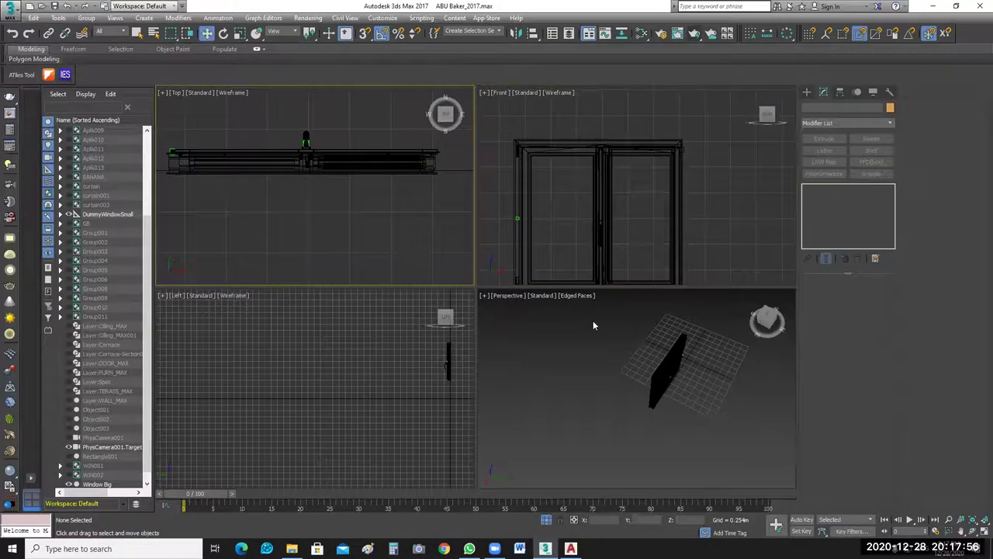
left_click(701, 421)
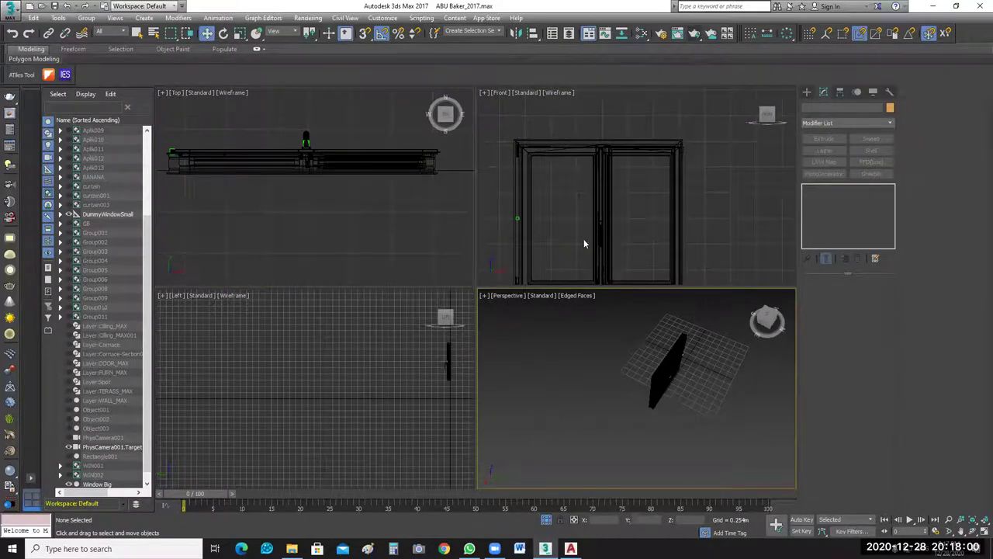
middle_click_drag(692, 399, 646, 364, "alt")
key("z")
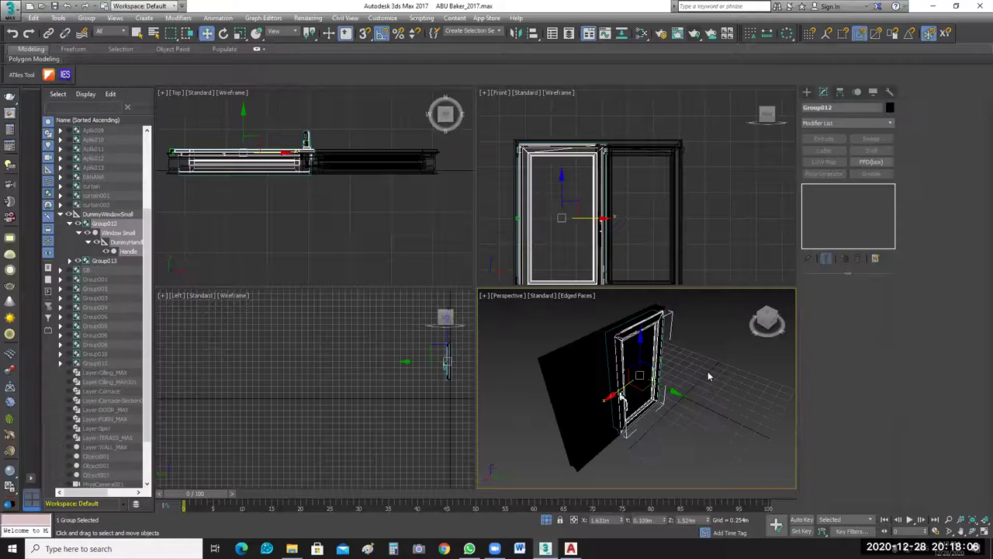
middle_click_drag(708, 372, 717, 380)
key("ctrl+a")
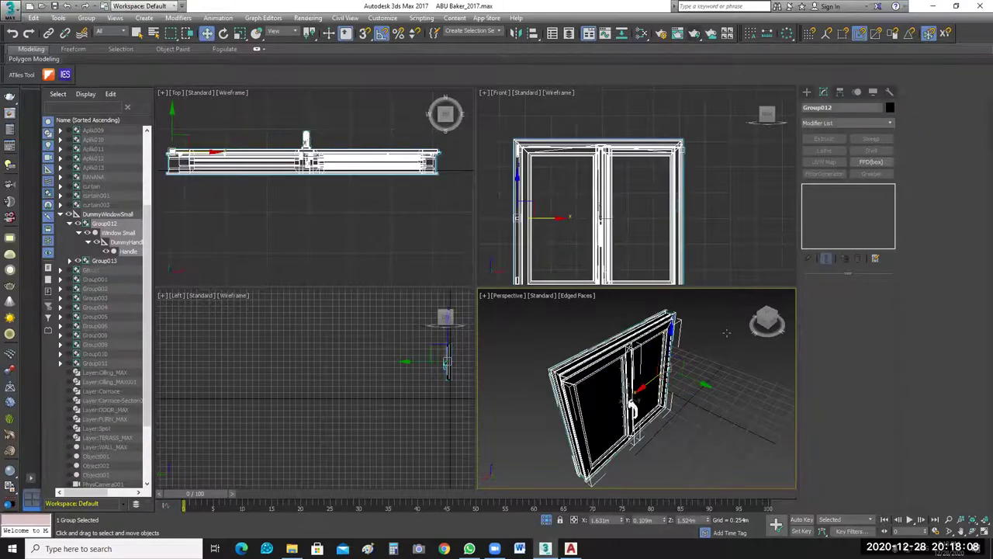
left_click(710, 384)
left_click(636, 343)
middle_click(725, 189)
key("z")
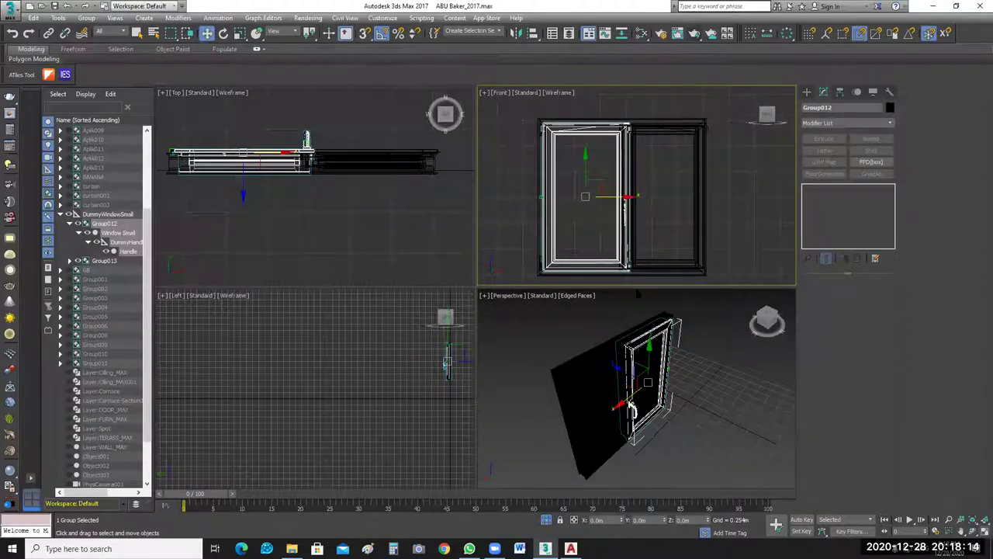
In a maximized Front view, scale the left sash group to about 92% along X and move it left against the frame.
key("alt+w")
key("z")
key("z")
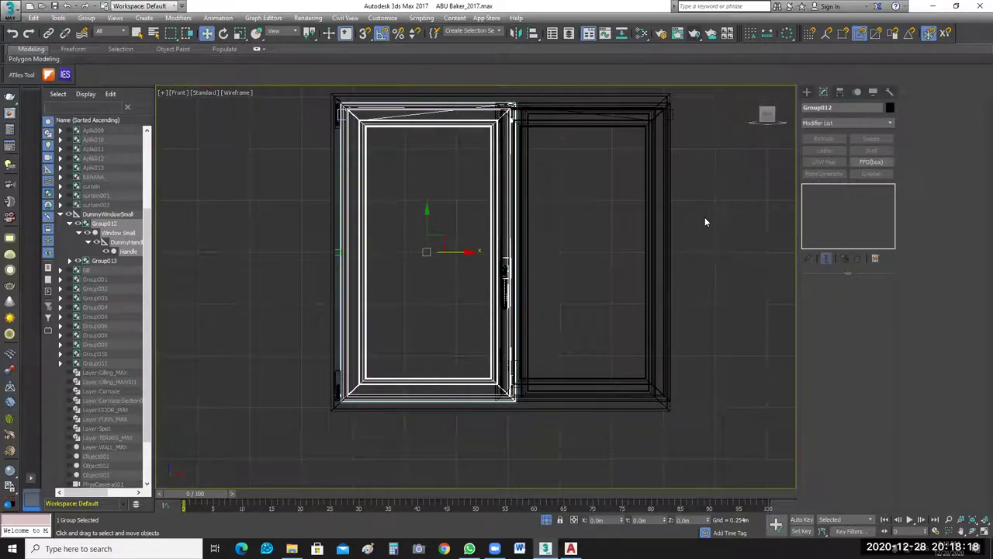
left_click(663, 391)
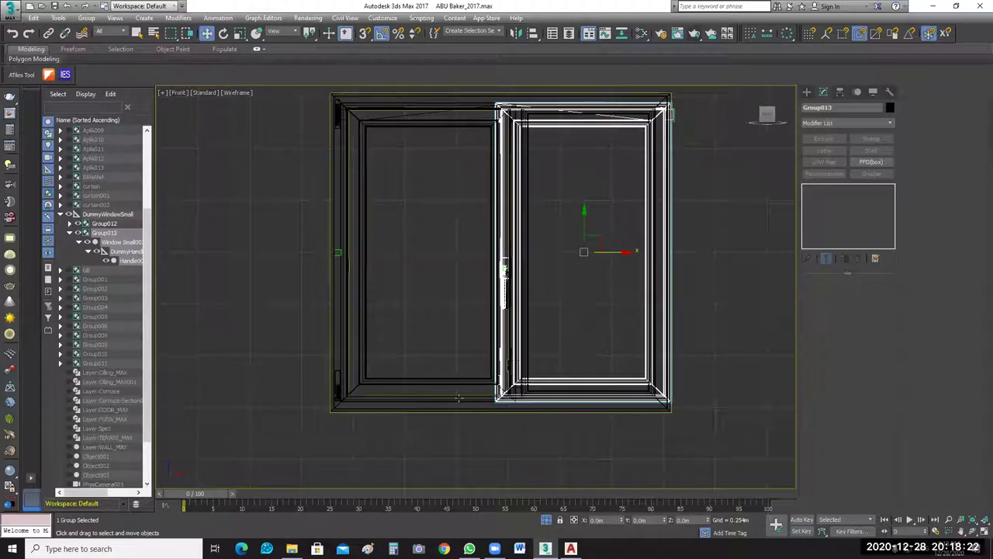
left_click(431, 400)
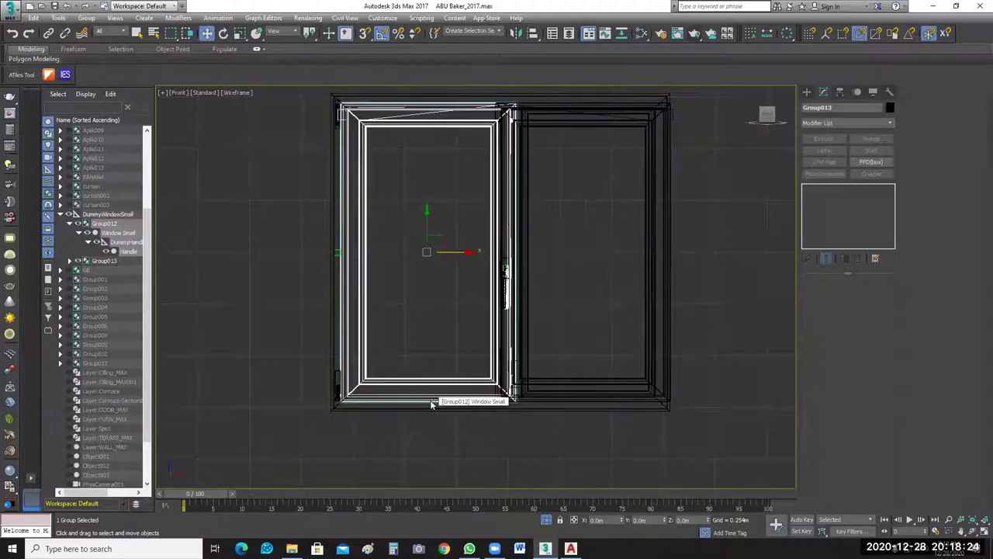
left_click(240, 33)
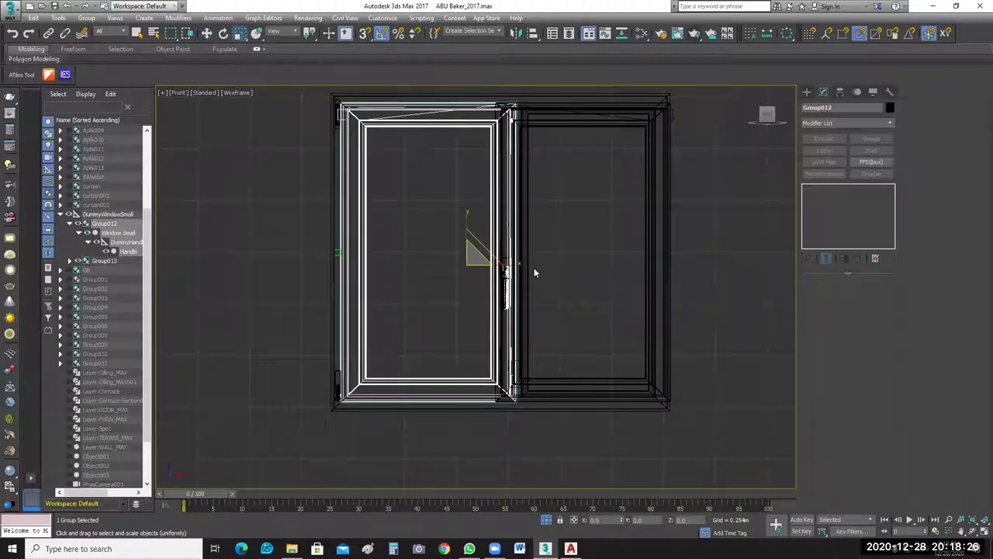
left_click_drag(508, 264, 515, 284)
left_click(206, 32)
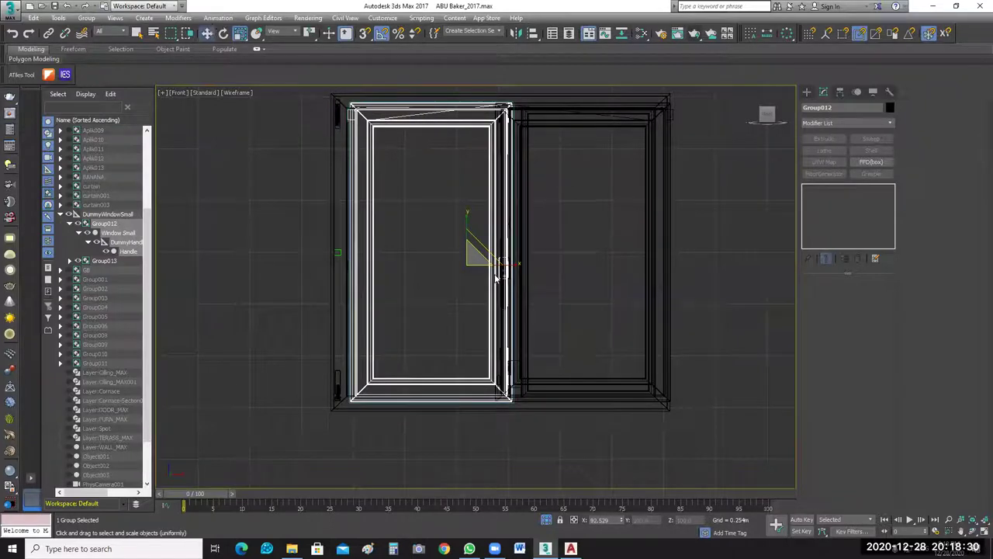
left_click_drag(464, 253, 455, 253)
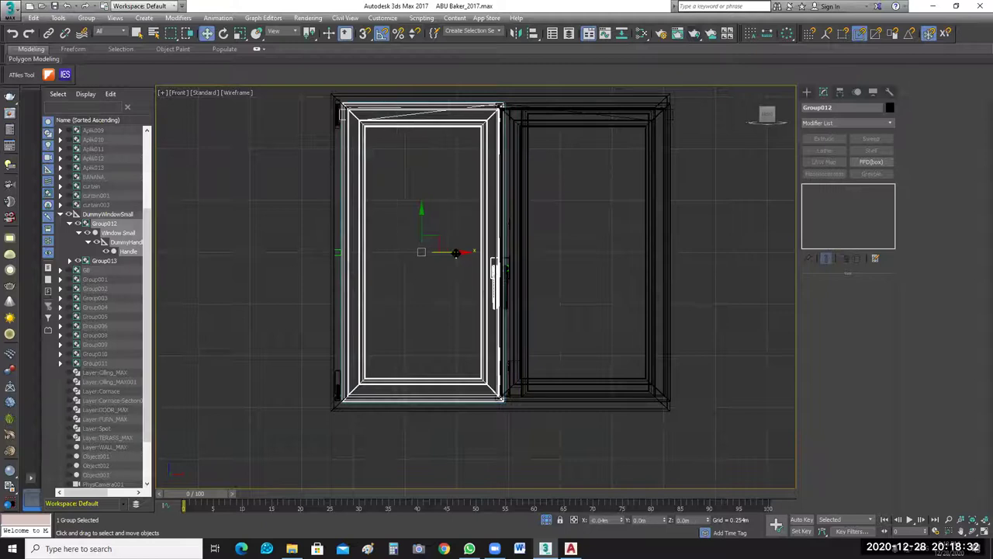
left_click(521, 295)
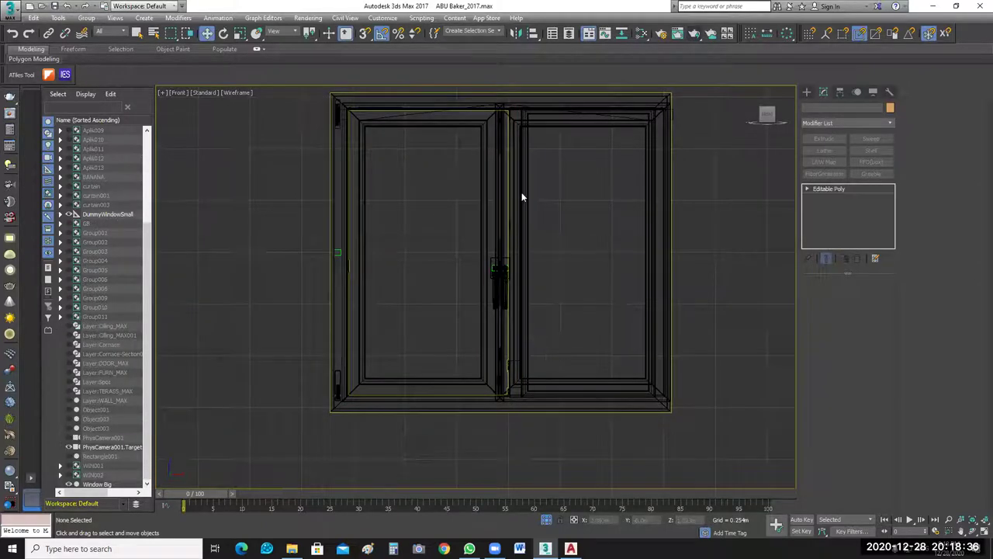
Select the right sash group and scale it to about 91% along X only, then deselect it.
left_click(503, 161)
left_click(696, 167)
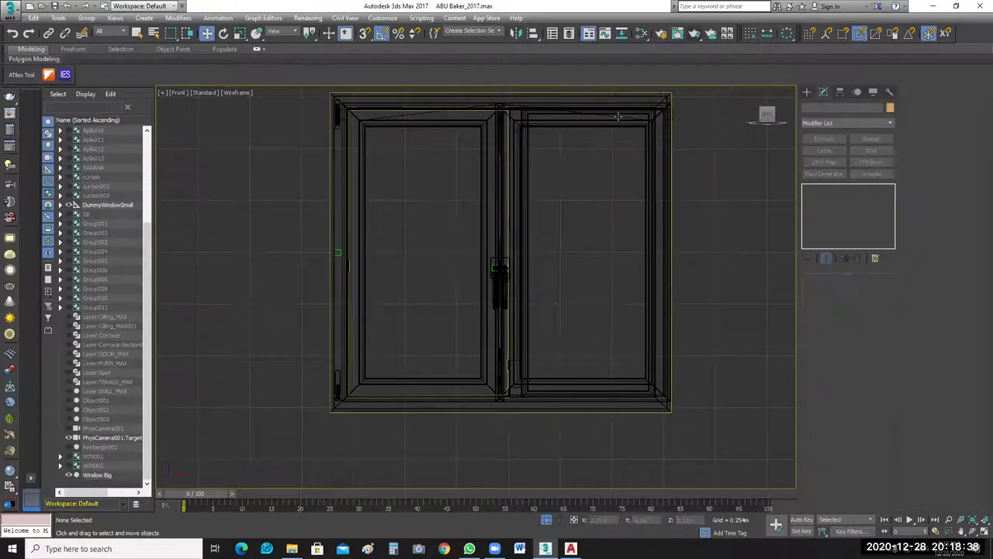
left_click(557, 126)
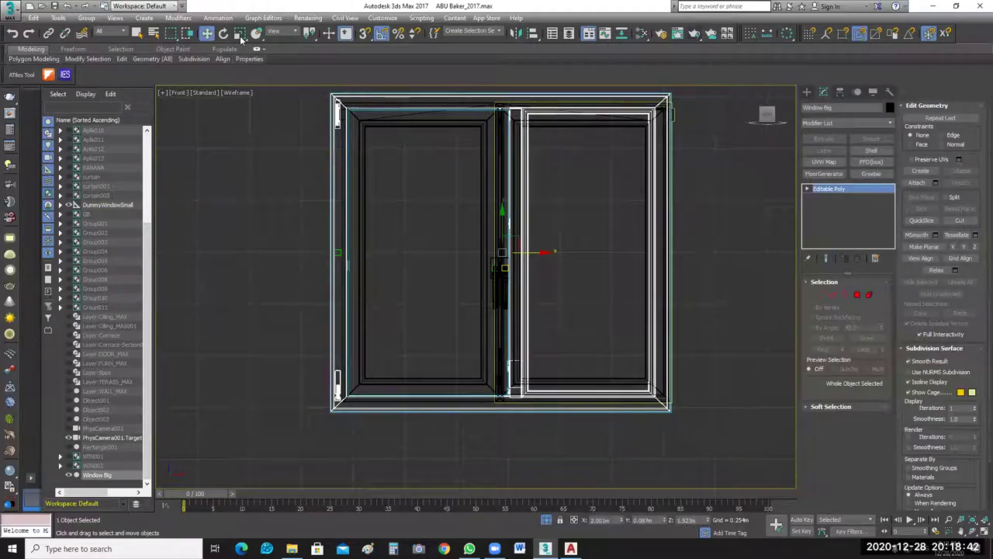
left_click(644, 277)
key("r")
left_click_drag(587, 264, 580, 263)
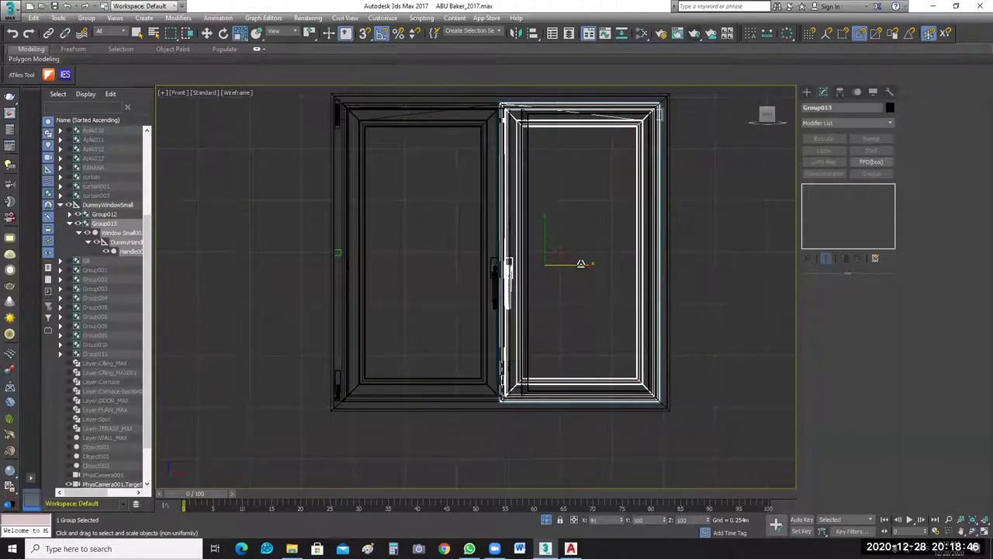
left_click(721, 286)
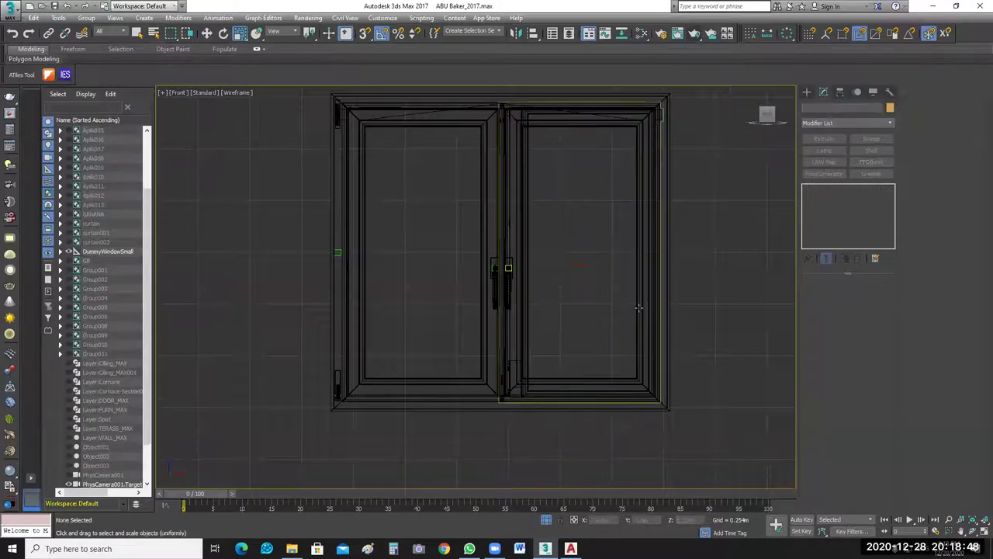
Nudge the left sash group left to about X 1.595 m and the right sash group right by about 0.003 m.
left_click(638, 308)
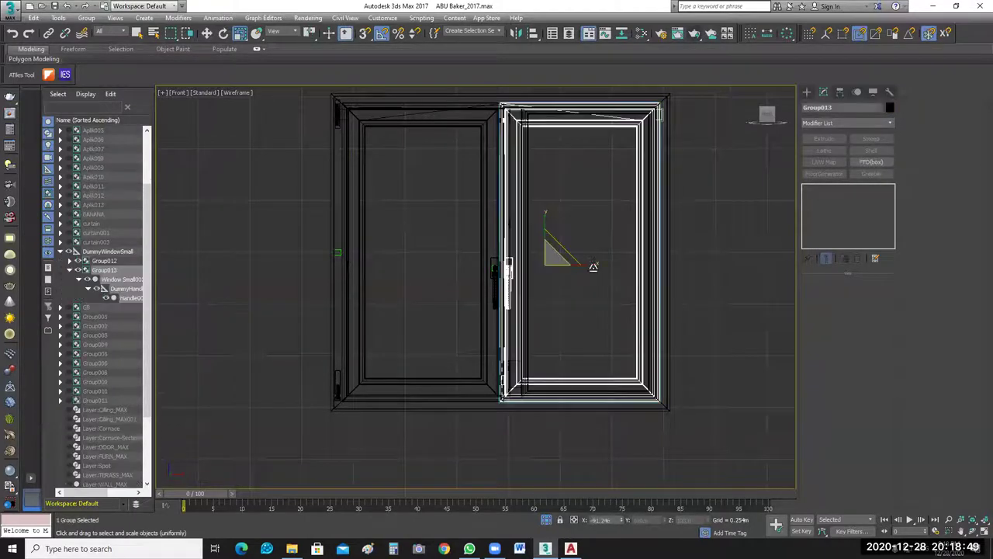
left_click(205, 33)
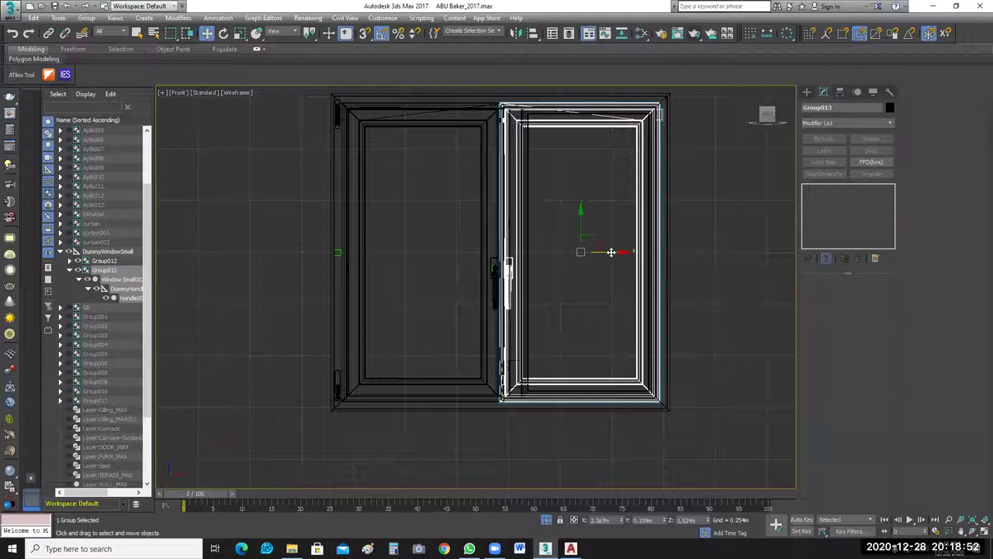
left_click(353, 295)
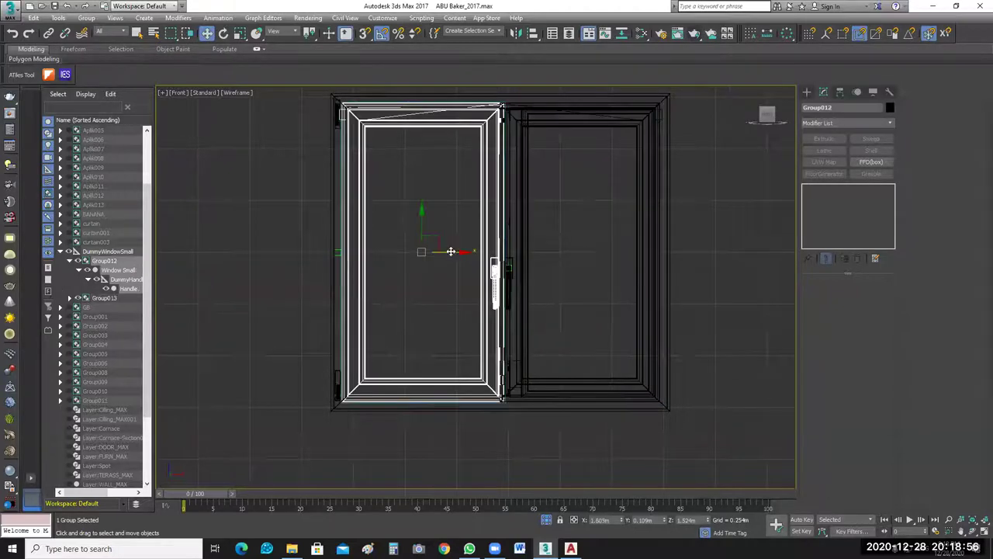
left_click_drag(451, 252, 450, 252)
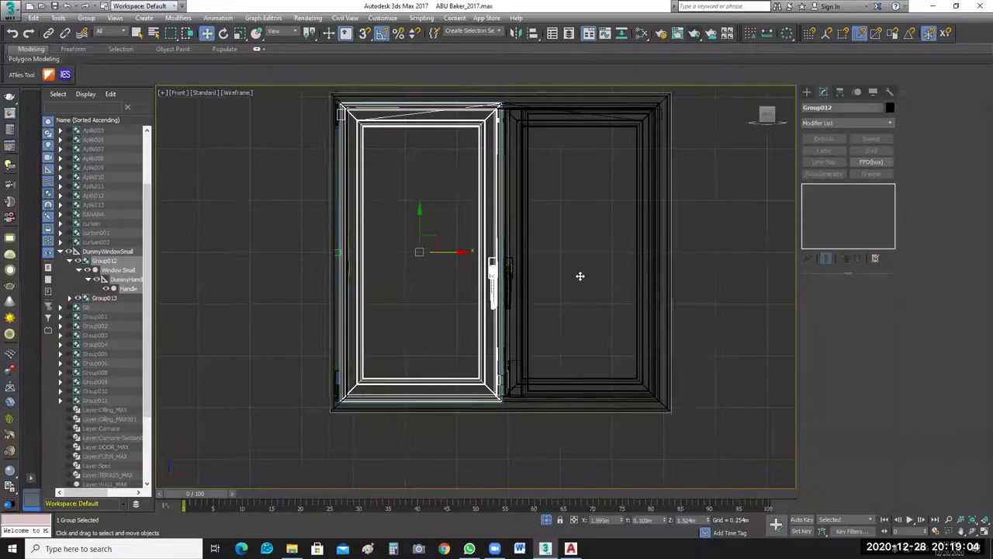
left_click(649, 366)
left_click(638, 365)
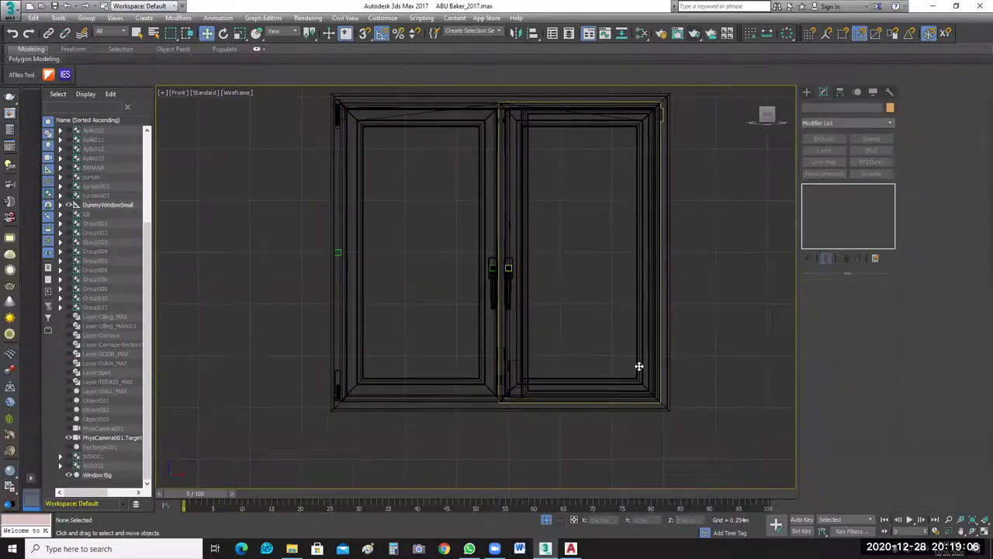
left_click(641, 366)
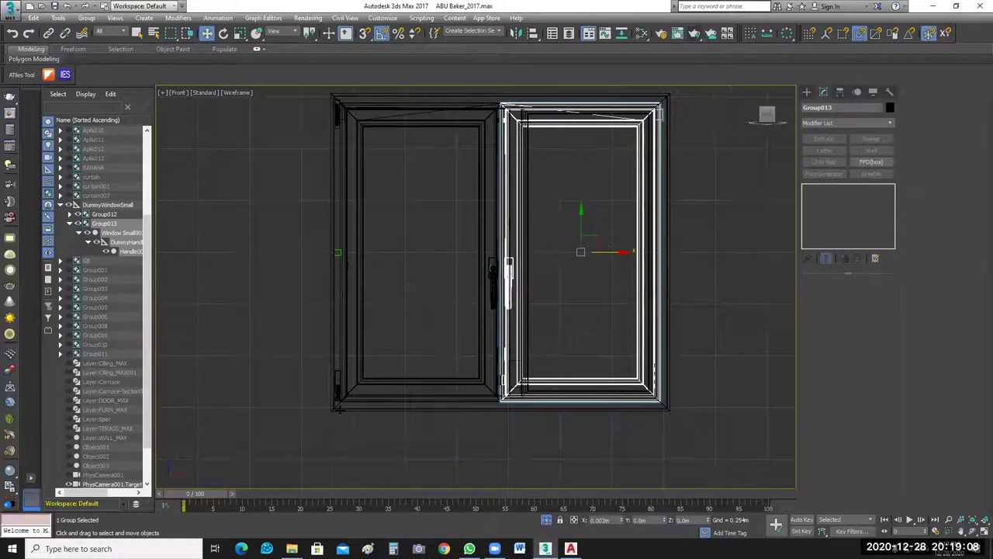
Select the Window Big outer frame, examine the hinge at its lower-left corner, and deselect the frame.
left_click(339, 412)
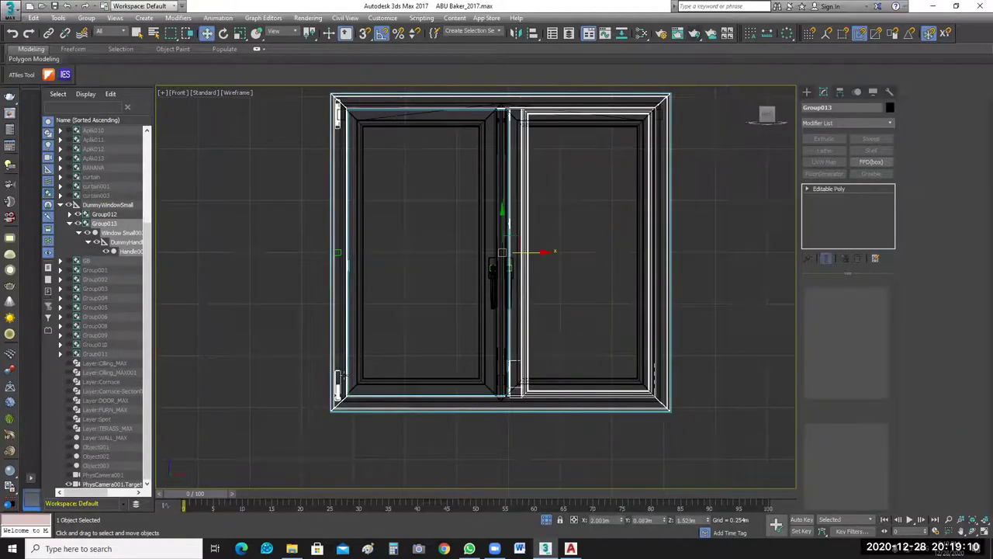
scroll(332, 420, "up", 5)
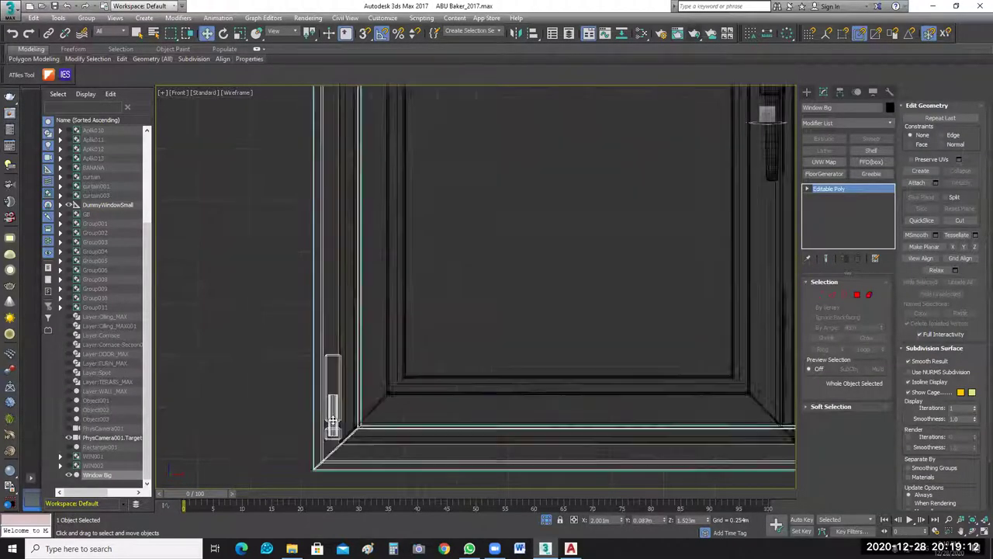
scroll(283, 286, "down", 4)
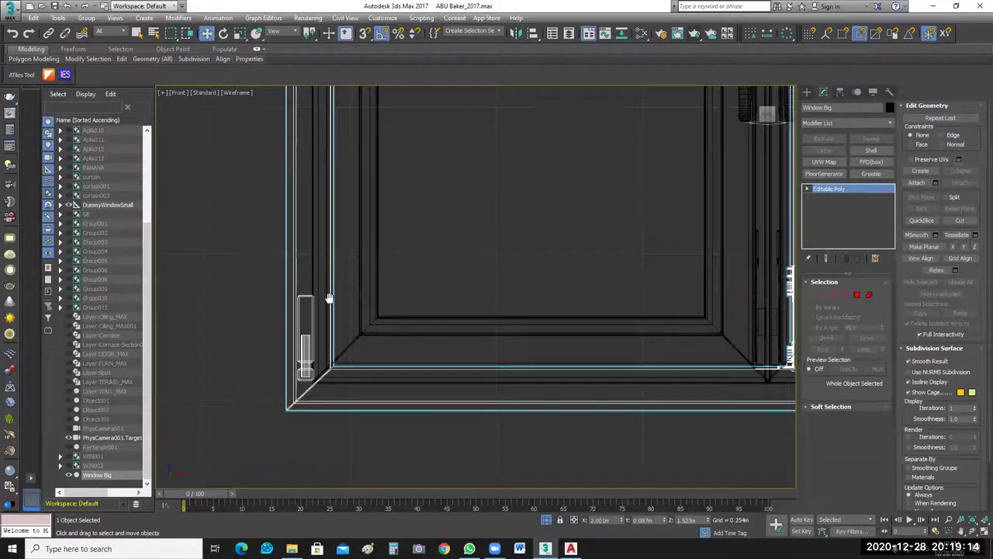
scroll(329, 303, "up", 1)
middle_click_drag(329, 303, 360, 274)
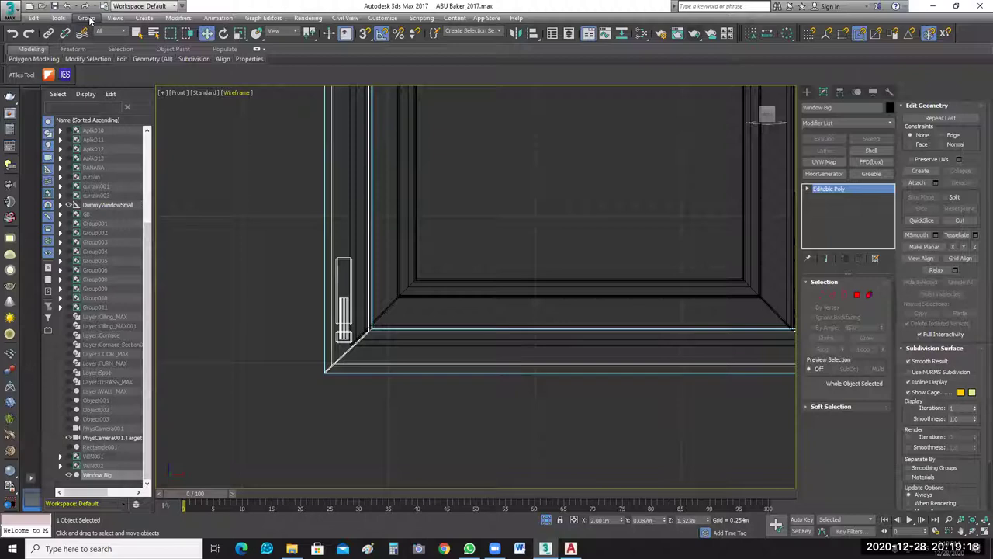
scroll(249, 185, "down", 3)
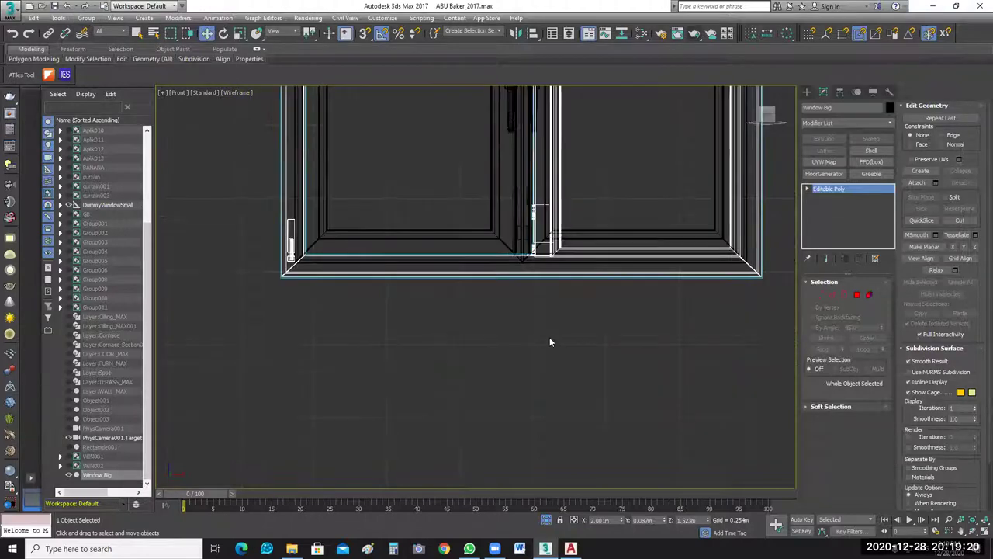
scroll(549, 337, "down", 3)
middle_click_drag(665, 256, 672, 296)
left_click(665, 256)
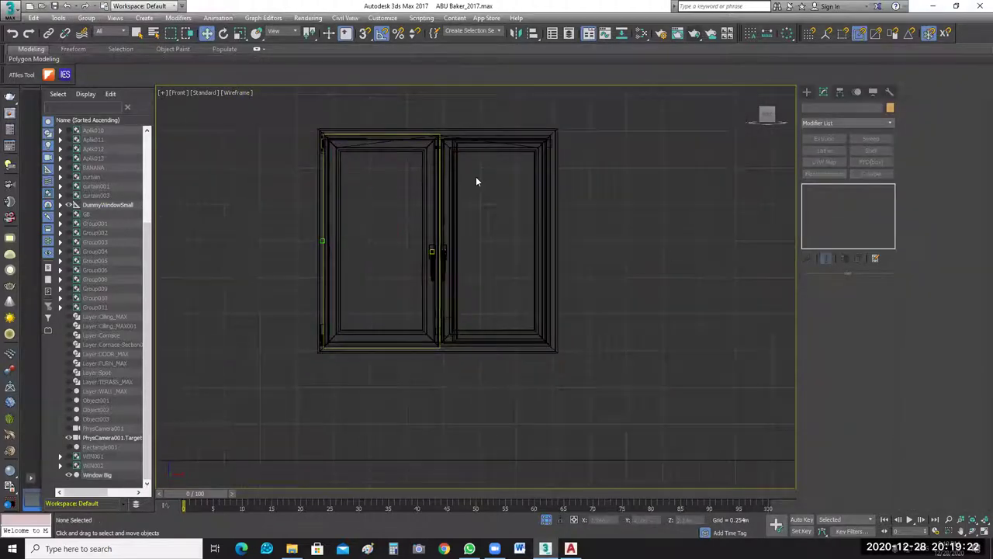
Examine the upper-left and lower-left hinges of the window to find out which object they belong to.
left_click(437, 166)
left_click(555, 310)
left_click(593, 342)
scroll(322, 147, "up", 3)
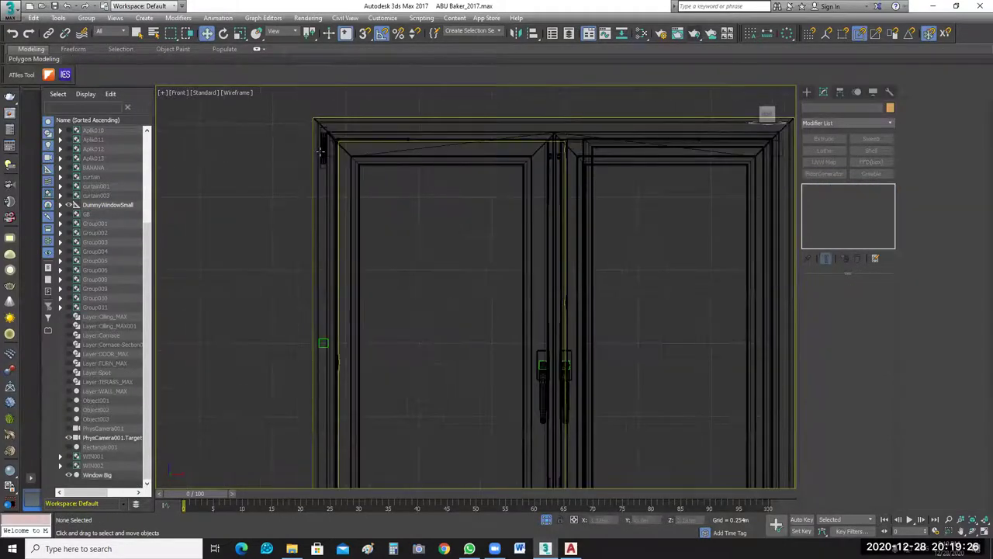
scroll(313, 147, "up", 3)
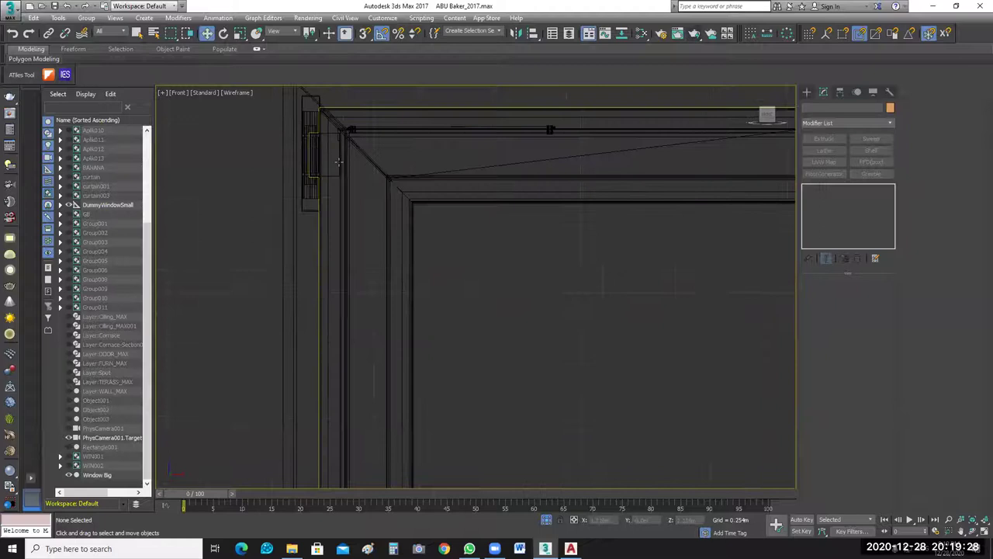
left_click(338, 161)
middle_click_drag(556, 283, 583, 318)
scroll(599, 304, "down", 3)
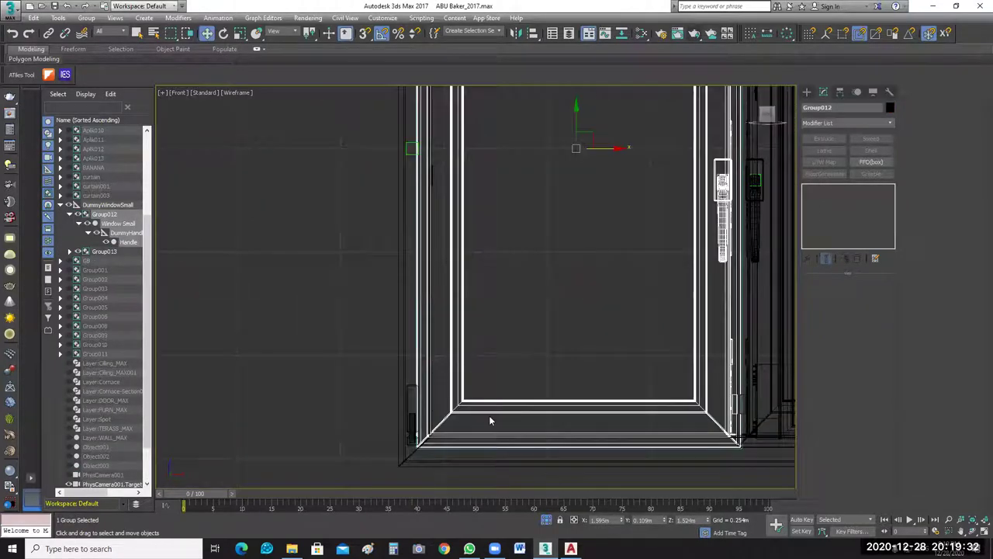
scroll(489, 415, "up", 3)
scroll(516, 354, "down", 4)
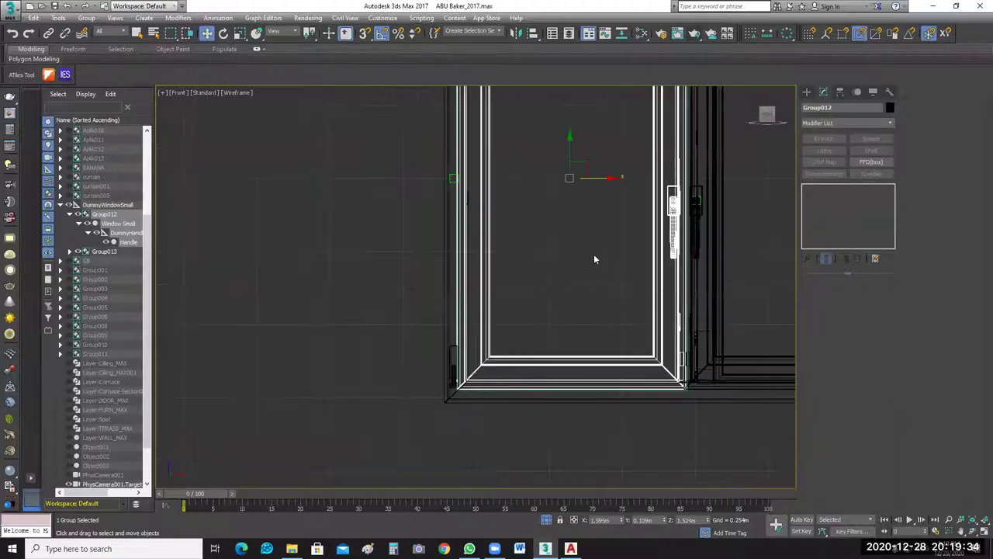
middle_click_drag(594, 254, 547, 466)
left_click(380, 301)
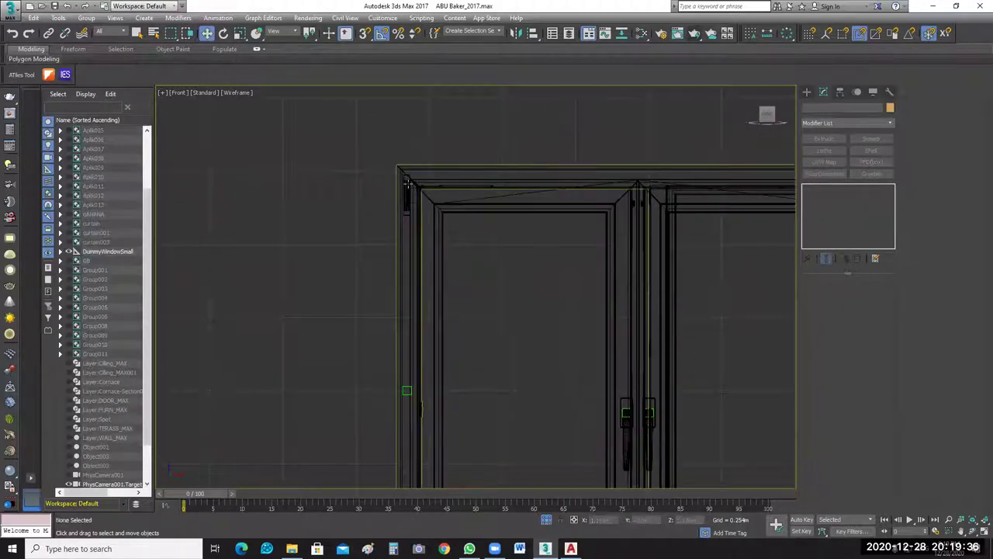
Select the hinge at the window's upper-left corner to check which object it belongs to, and clear the selection.
left_click(406, 182)
left_click(86, 18)
left_click(305, 270)
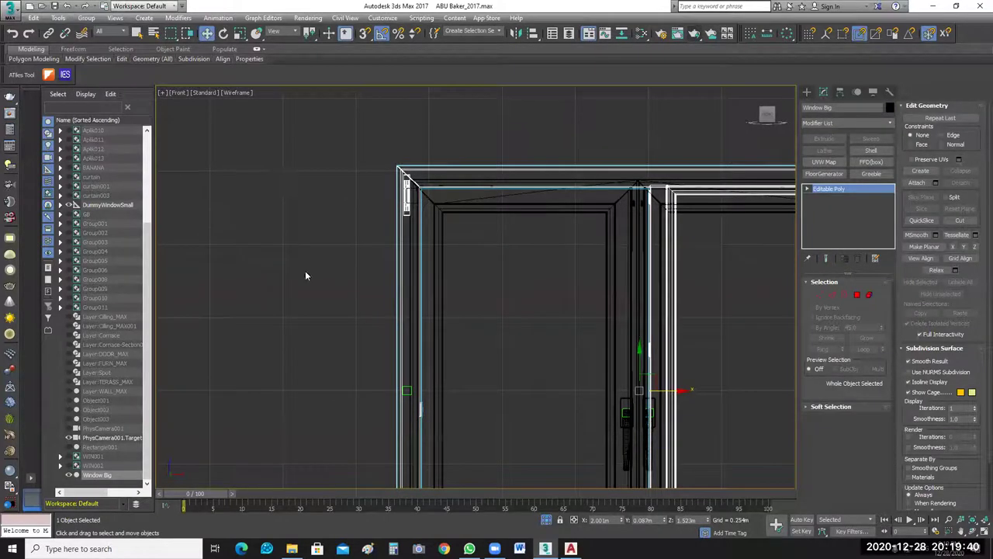
left_click(334, 265)
In the Top view of the four-viewport layout, select the entire window assembly and group it as WINDOW, then deselect it.
scroll(556, 332, "down", 3)
middle_click_drag(557, 332, 411, 258)
left_click(980, 531)
left_click(442, 201)
scroll(441, 200, "down", 3)
middle_click_drag(441, 201, 431, 236)
left_click_drag(238, 253, 437, 173)
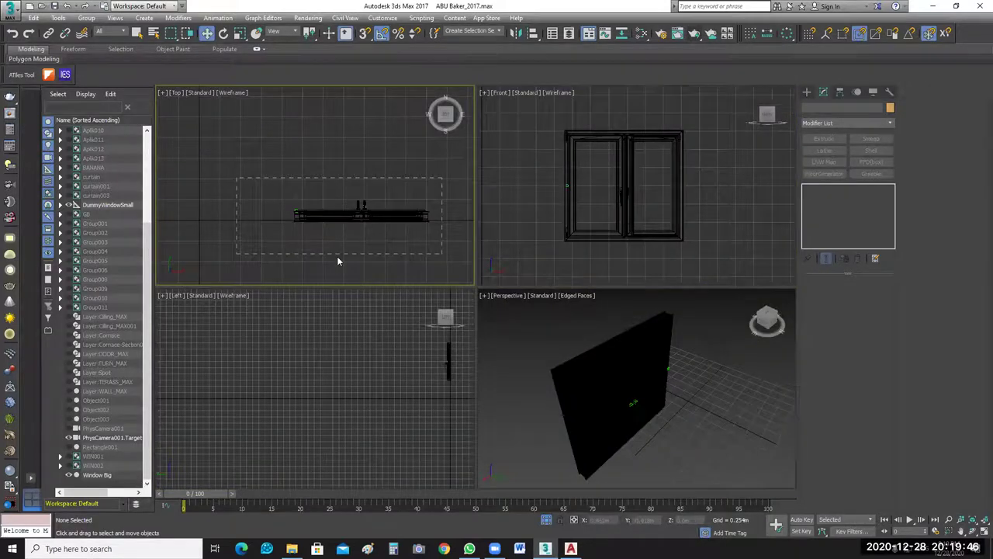
left_click(87, 17)
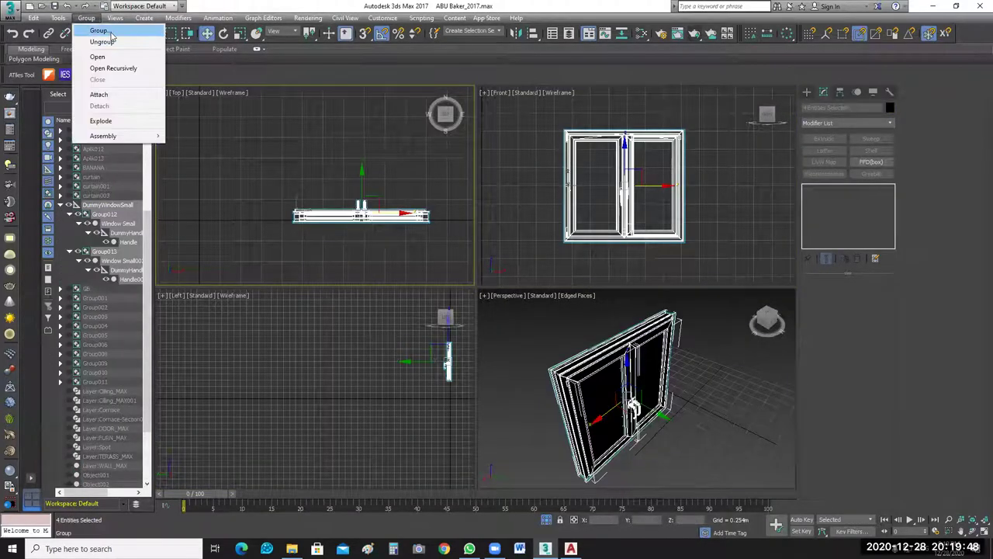
left_click(99, 31)
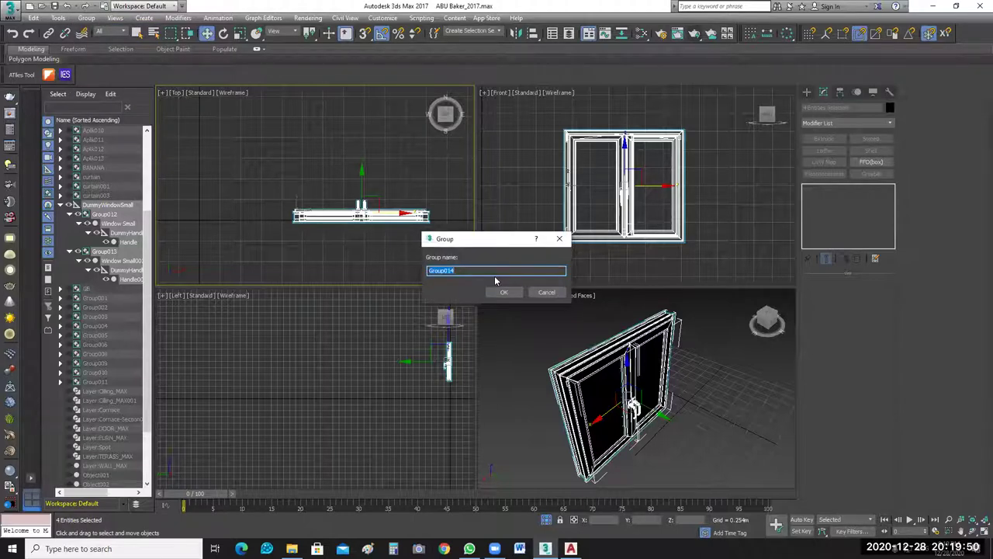
type("WINDOW")
key("Return")
left_click(681, 440)
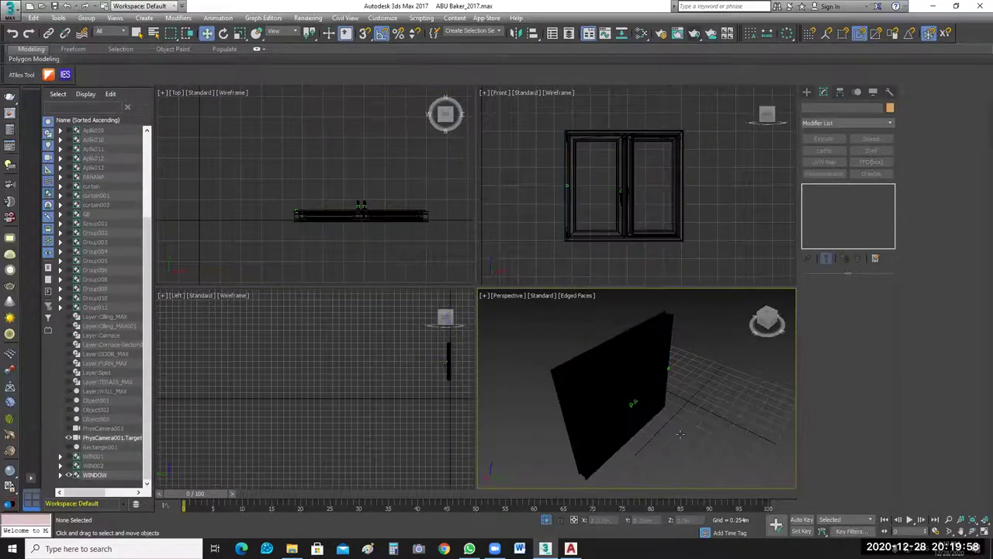
Exit isolation mode to bring back the whole room and switch the perspective view to PhysCamera001.
key("alt+q")
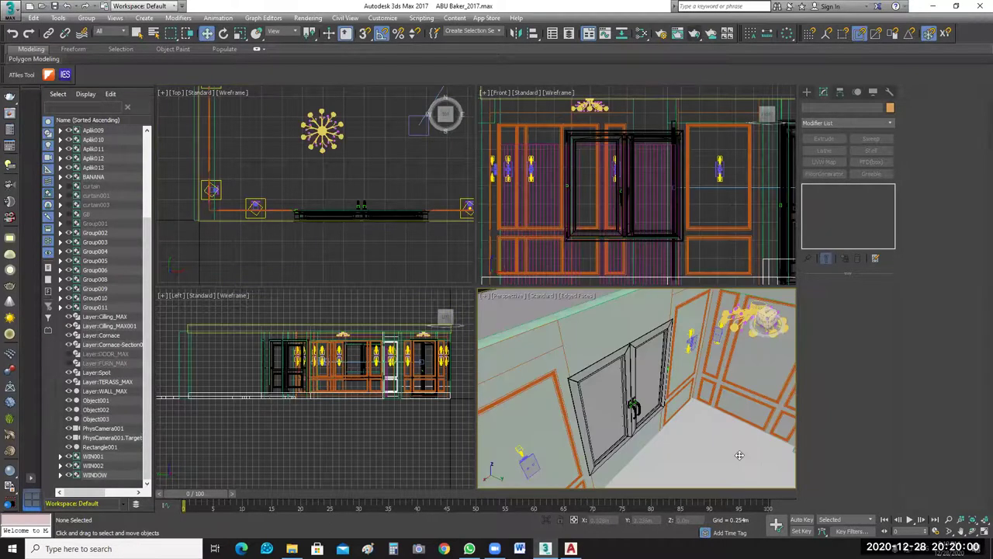
left_click(740, 454)
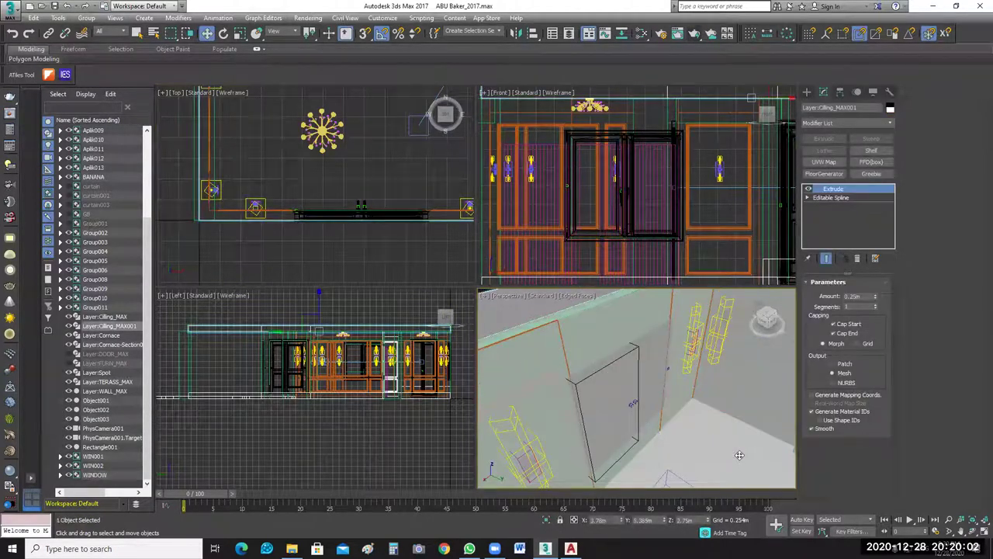
key("c")
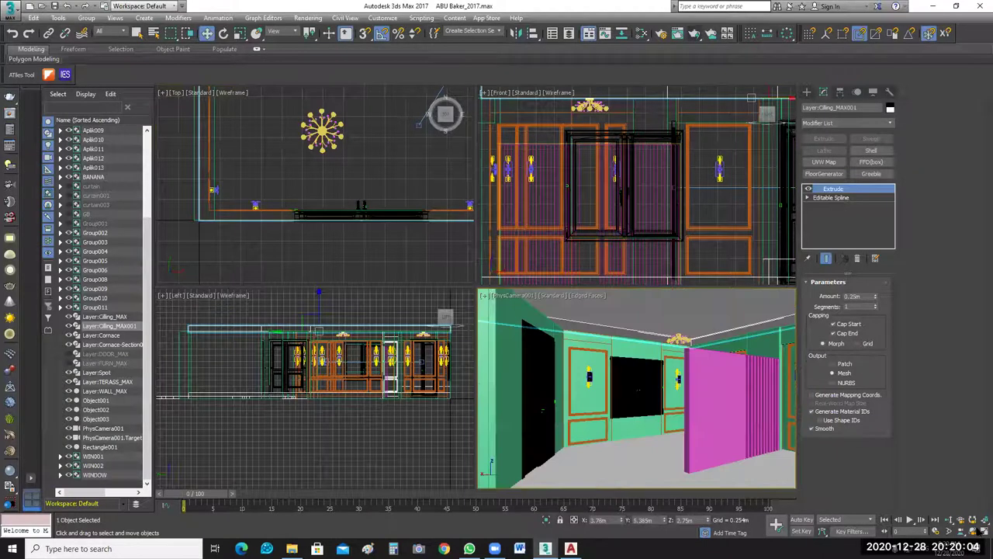
left_click(649, 425)
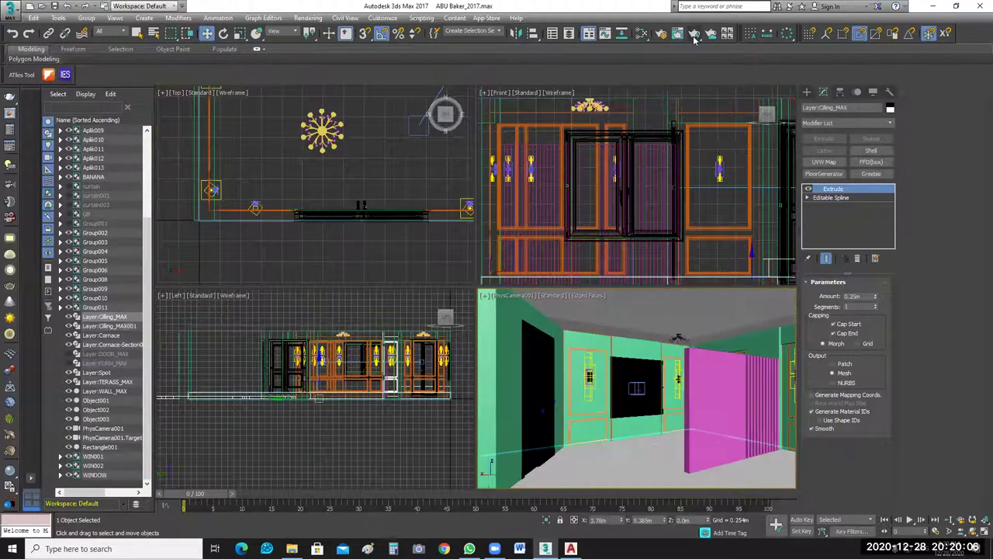
Test render the PhysCamera001 view, stop the rendering, and close the rendered frame.
left_click(10, 112)
left_click(577, 310)
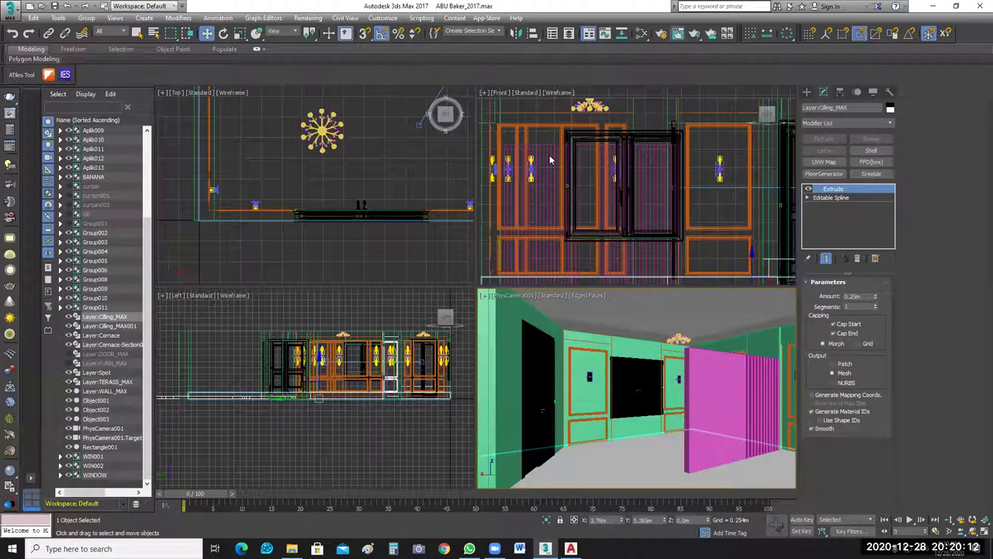
key("shift+q")
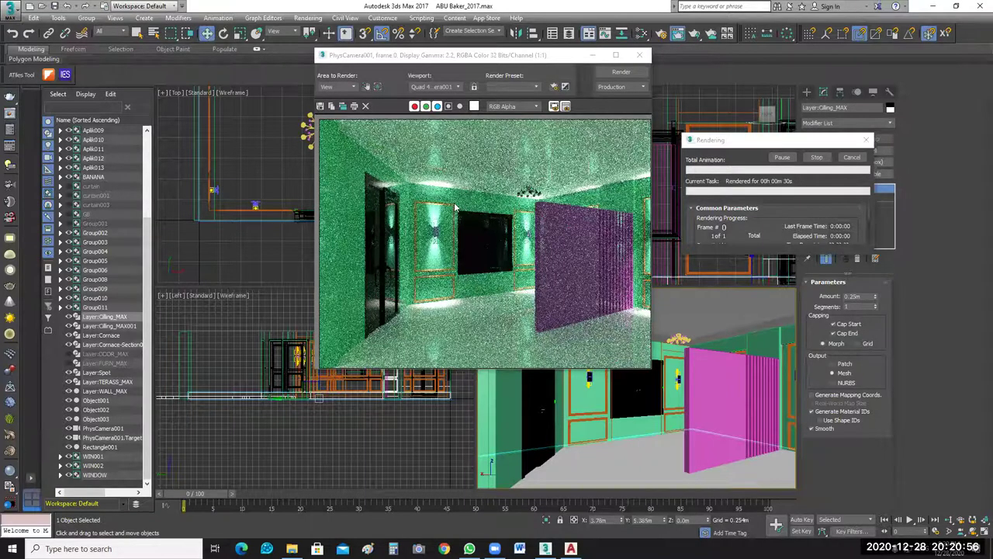
left_click(815, 159)
left_click(866, 140)
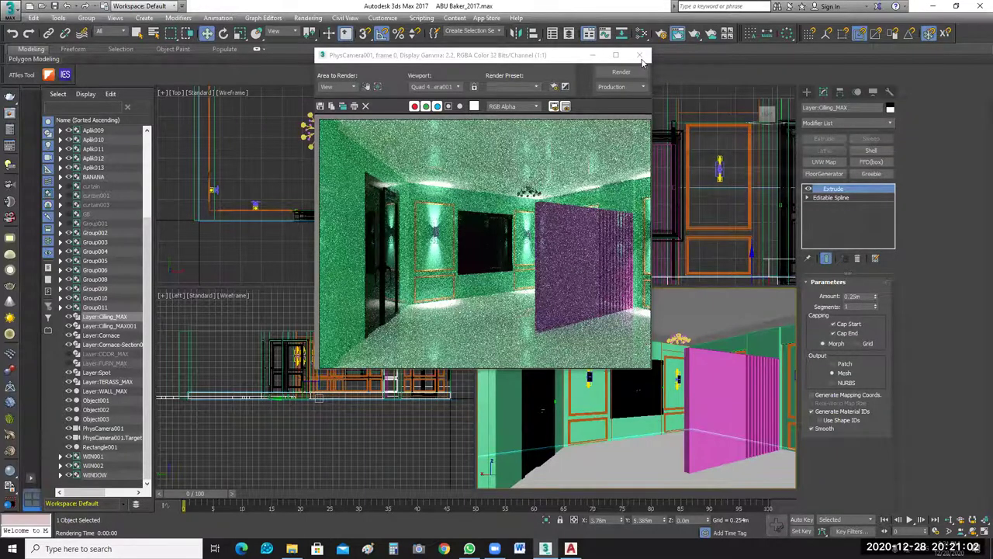
left_click(429, 45)
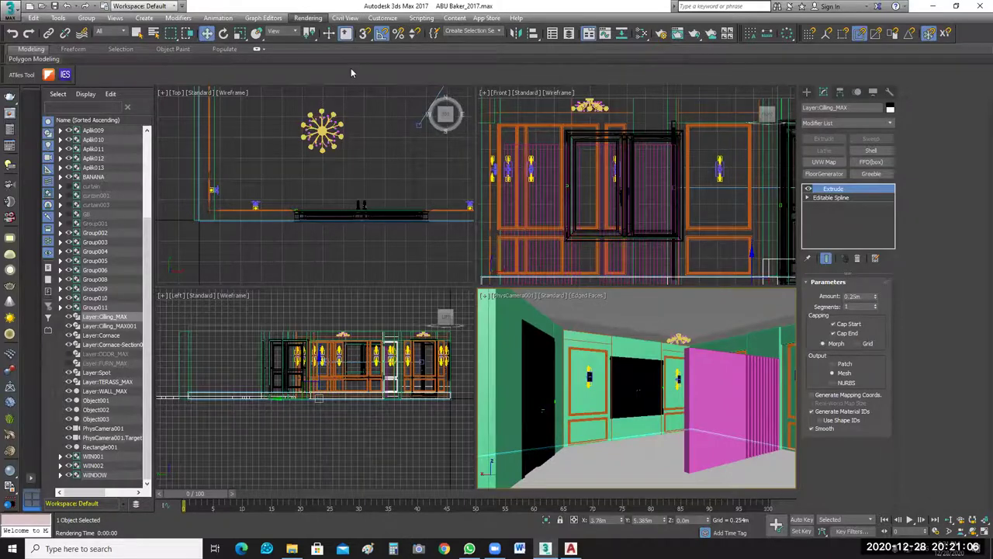
Change the renderer to V-Ray Adv 3.60.03 in the Render Setup and set the output size to 320x240.
left_click(308, 17)
left_click(326, 65)
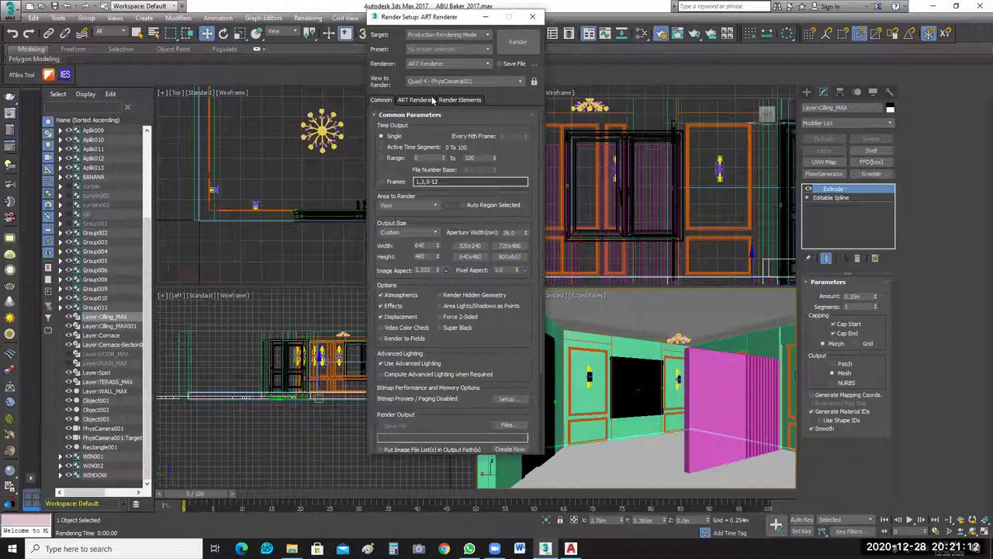
left_click(416, 99)
left_click(381, 99)
left_click(462, 64)
left_click(435, 112)
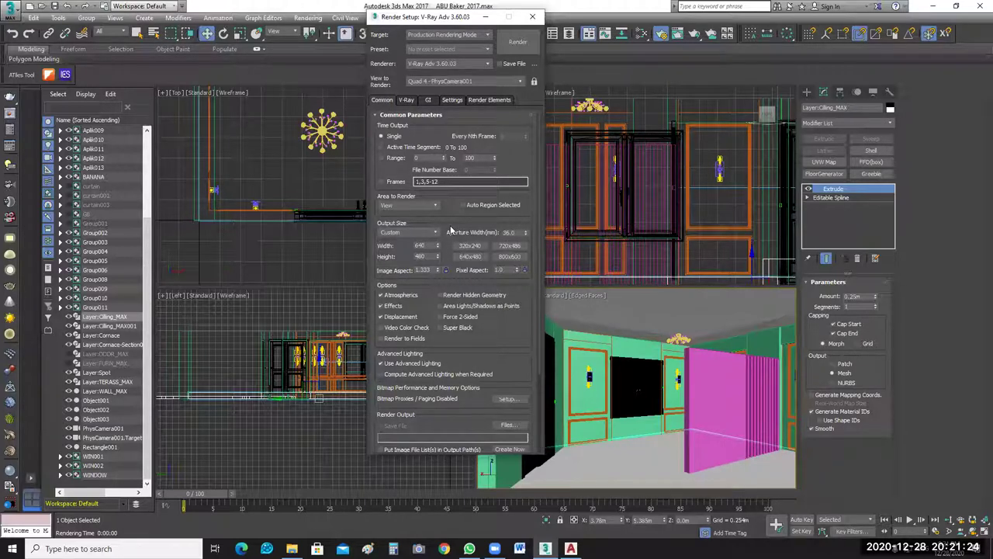
left_click(469, 245)
Enable the material override in V-Ray's global switches and assign a new material to it.
left_click(405, 99)
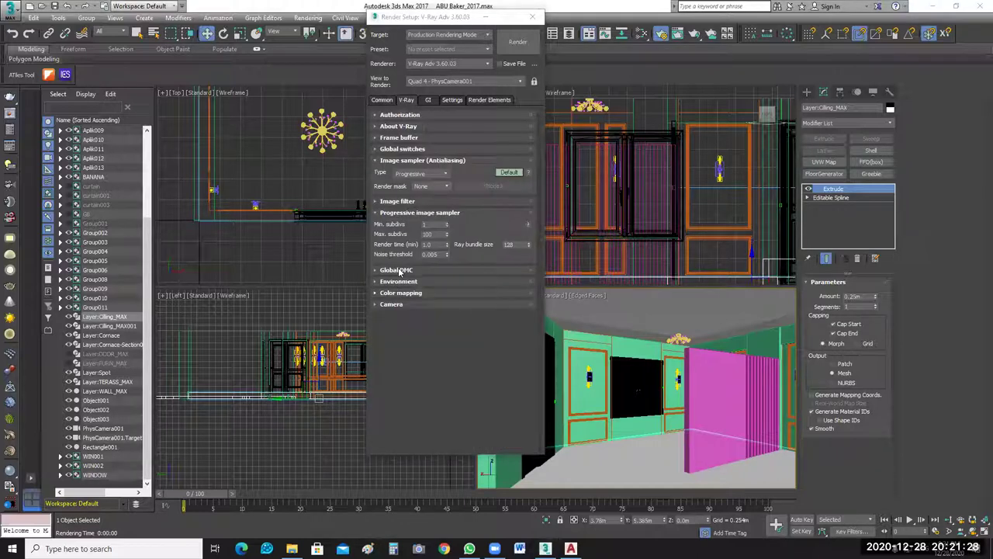
left_click(388, 149)
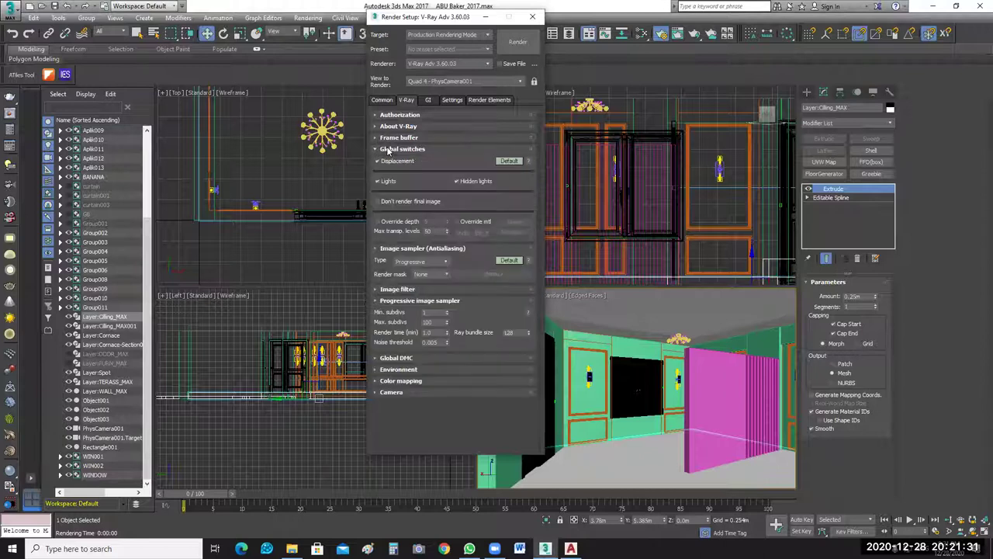
left_click(457, 221)
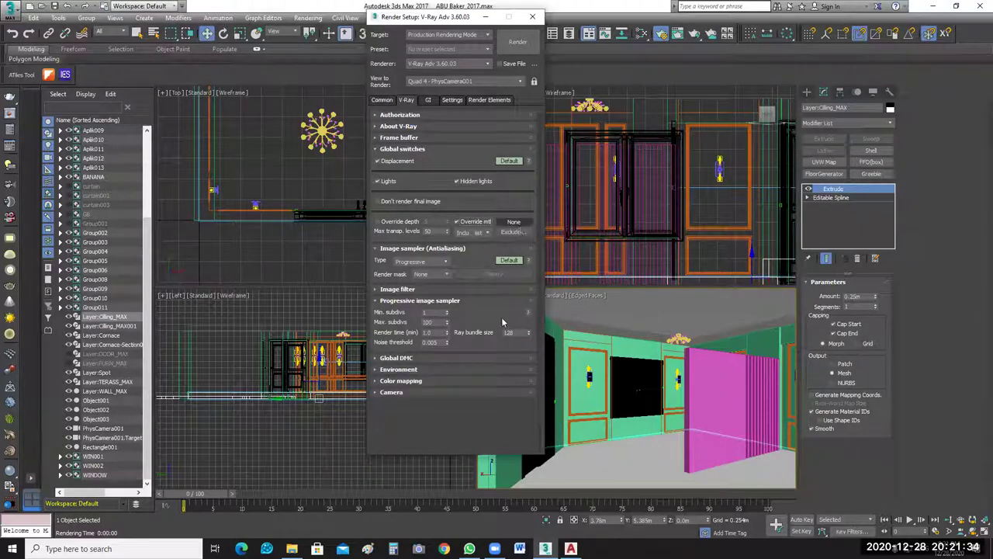
left_click(514, 222)
left_click(424, 306)
left_click(531, 435)
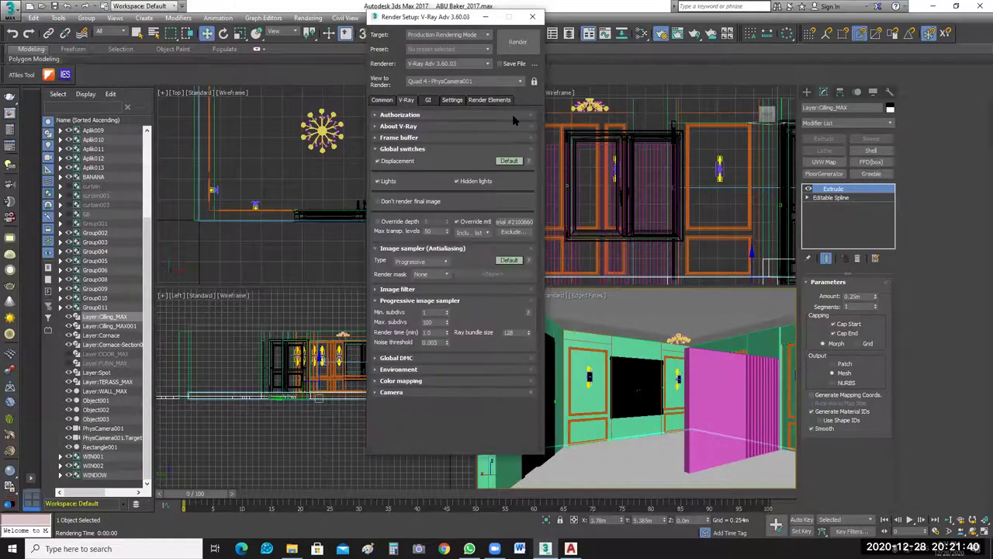
Test render the camera view at 320x240 with the override material and stop the rendering.
left_click(517, 42)
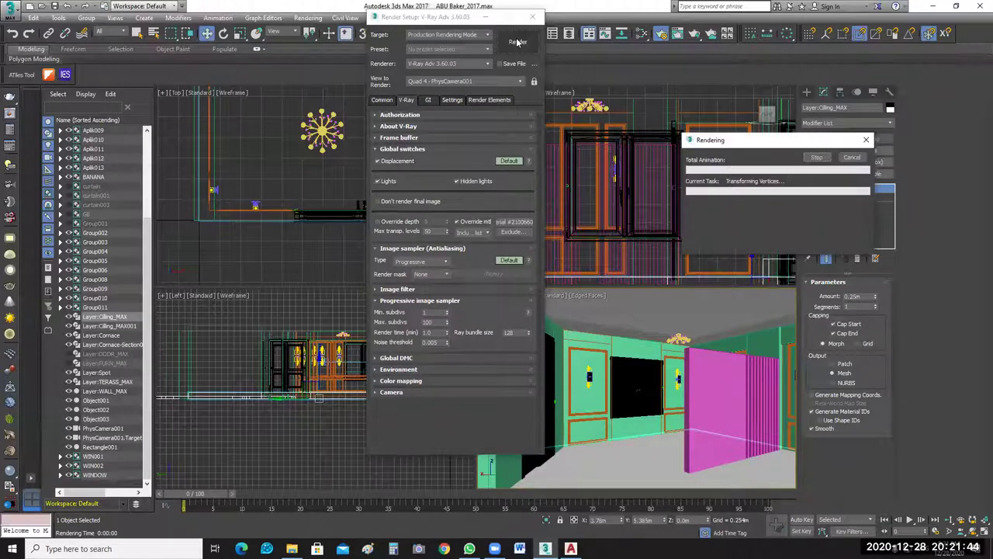
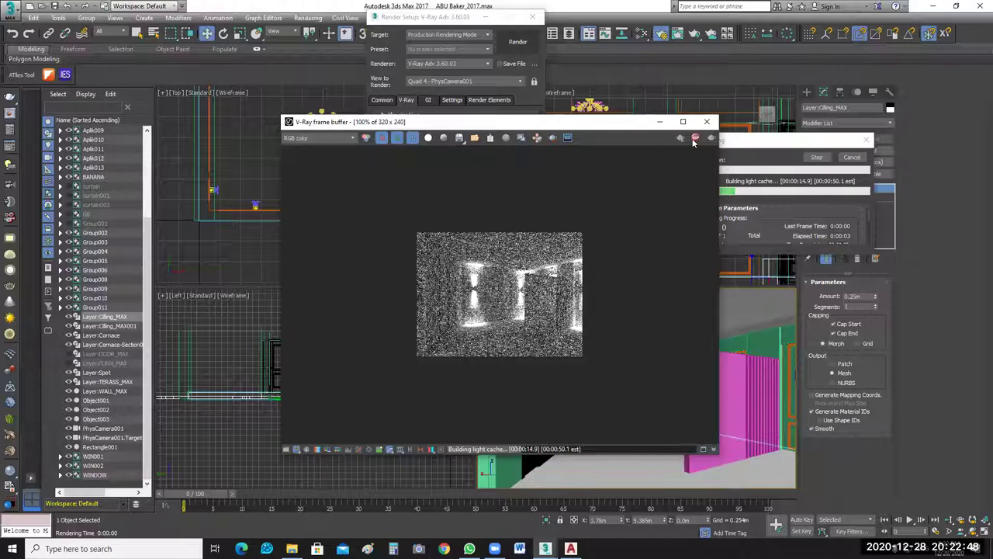
left_click(695, 139)
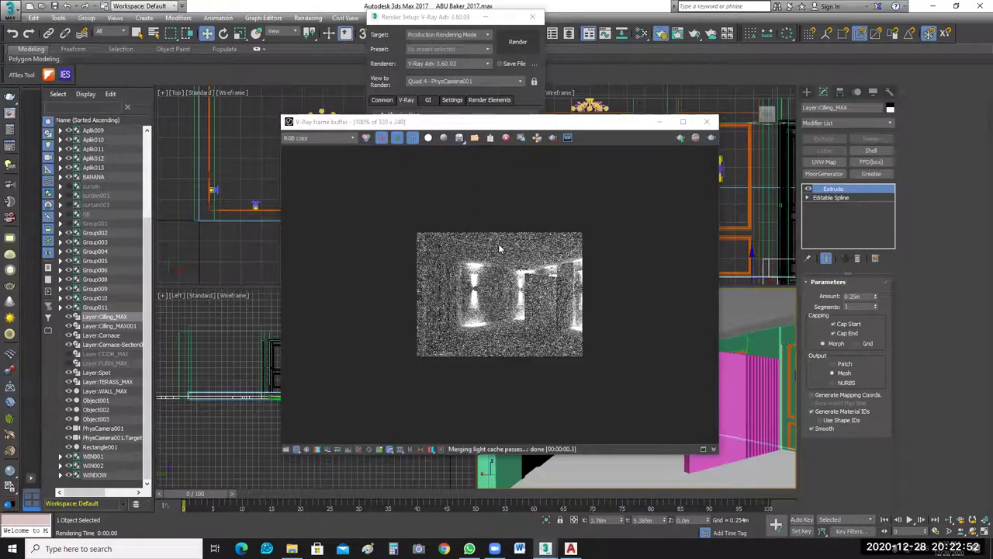
Set the output size to 800x600, check the GI settings, and start rendering the camera view.
left_click(382, 99)
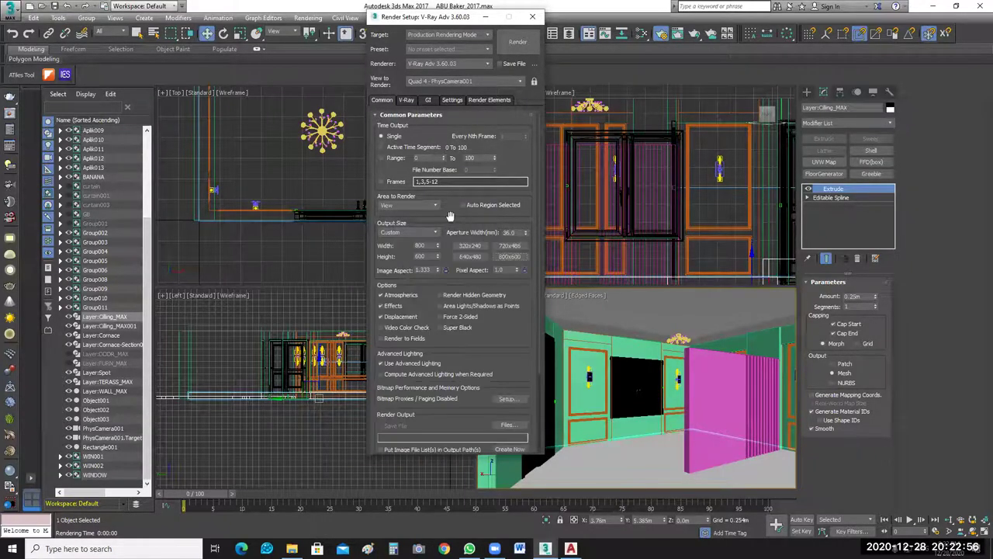
left_click(407, 100)
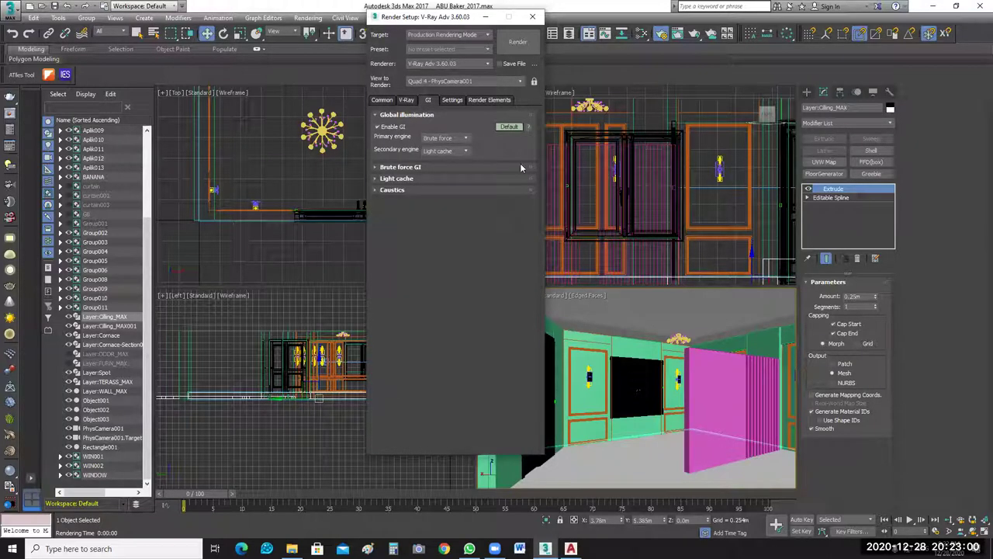
left_click(444, 104)
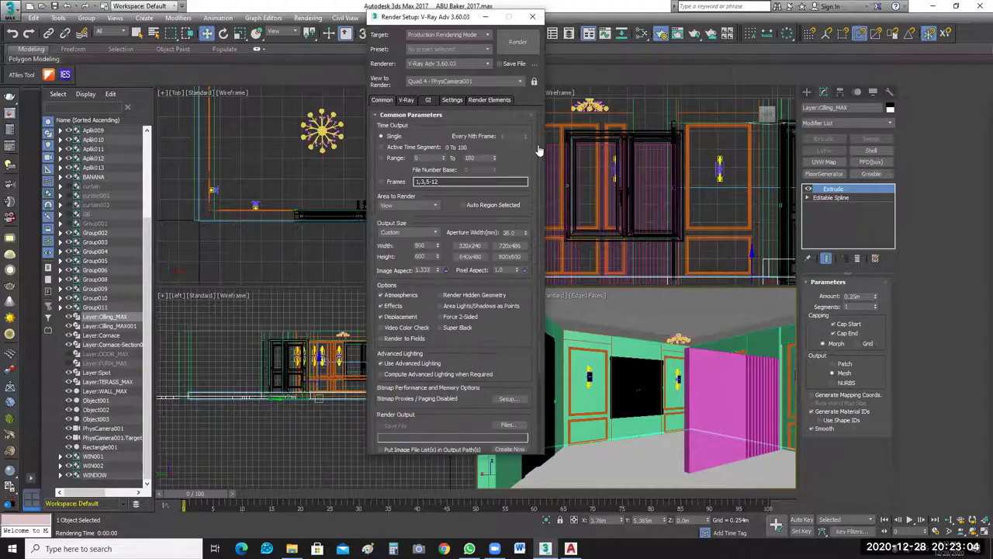
key("shift+q")
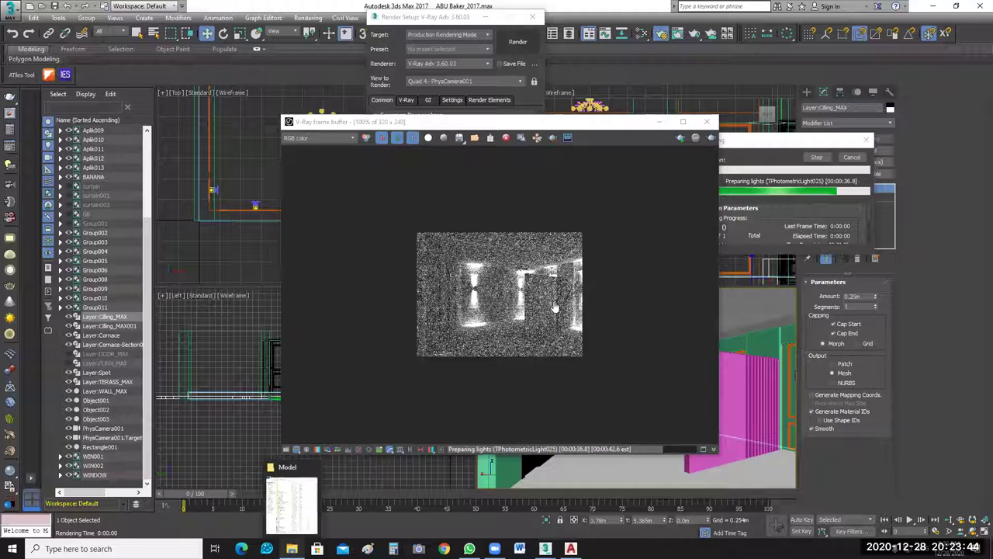
Switch to File Explorer, look at the drives in This PC, and go back to the Model folder.
key("alt+Tab")
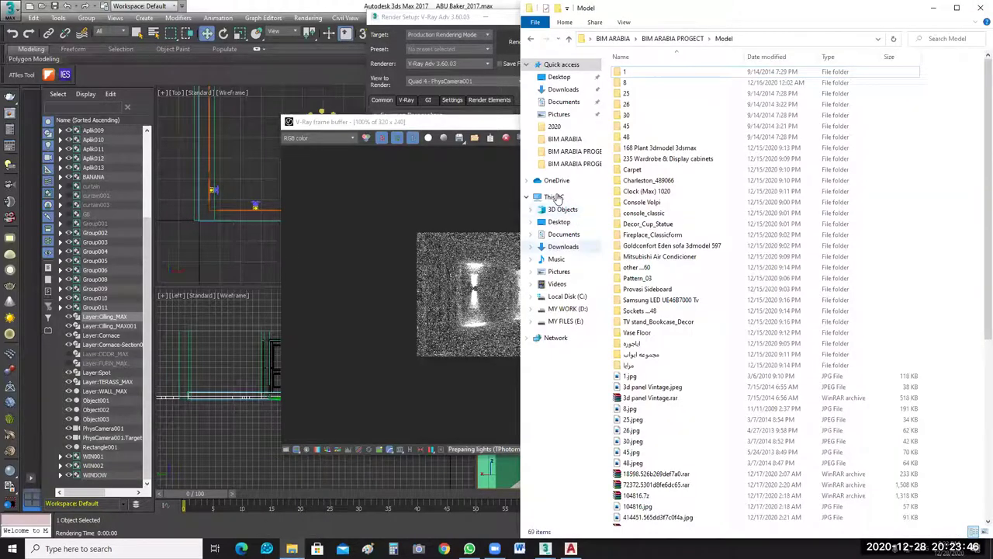
left_click(554, 197)
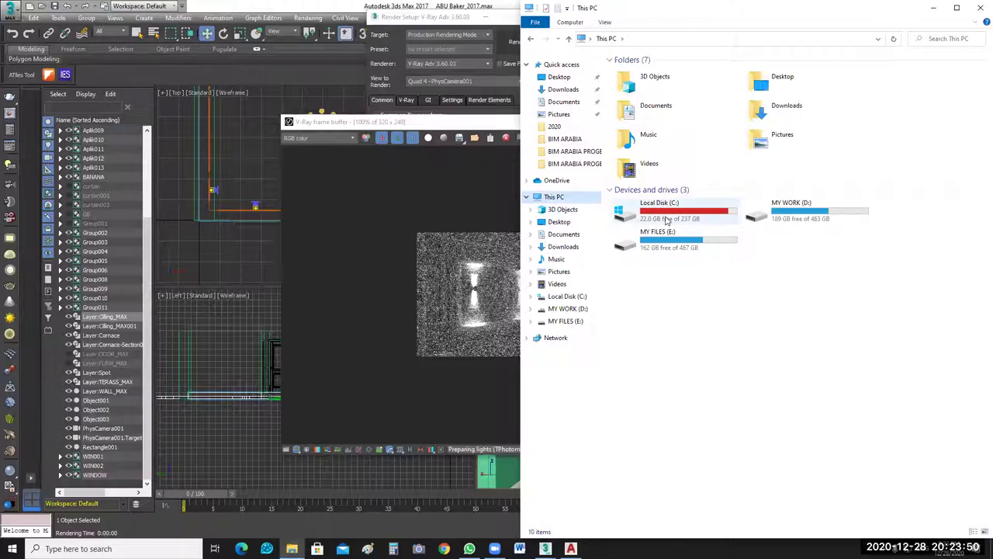
key("ctrl")
key("ctrl")
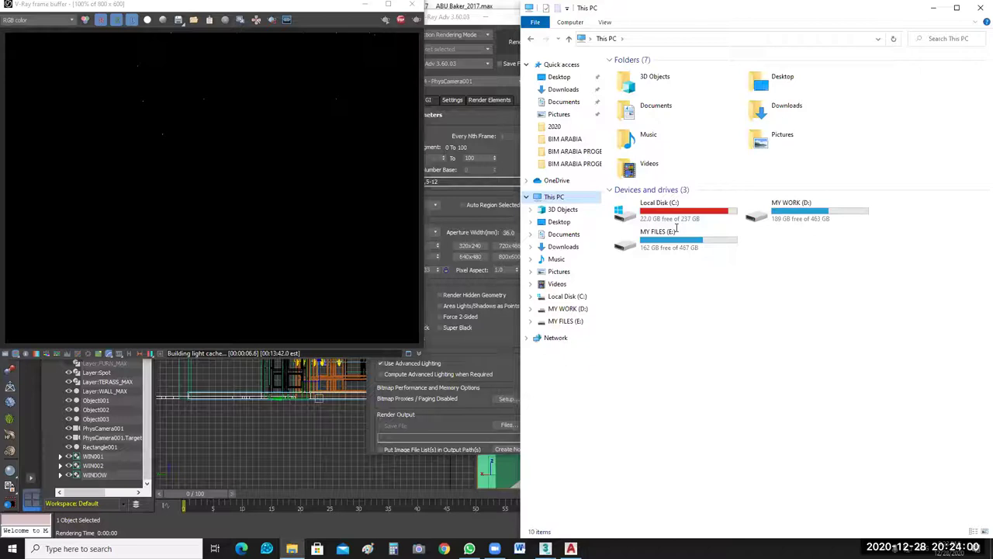
left_click(531, 38)
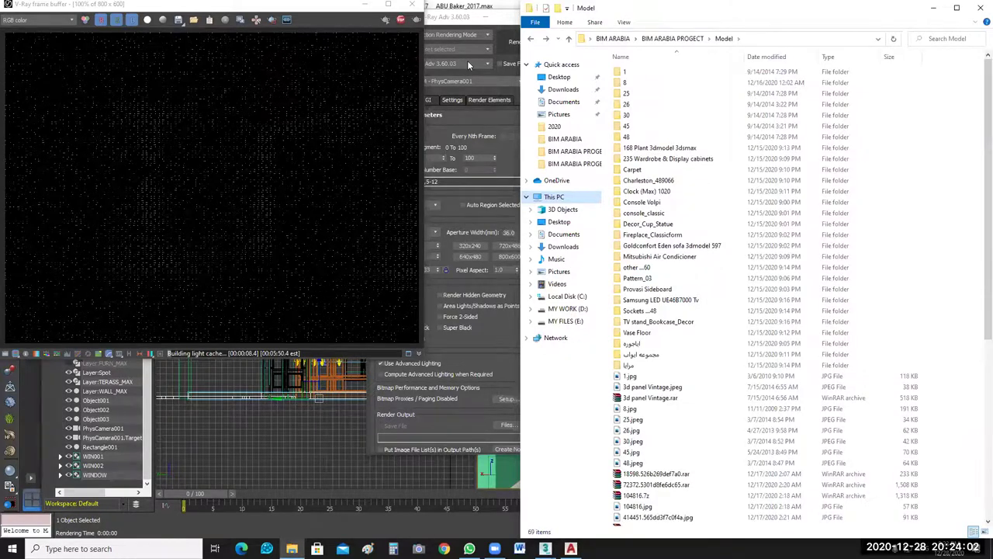
Return to 3ds Max to view the 800x600 render, then close the V-Ray frame buffer and the Render Setup.
left_click(468, 65)
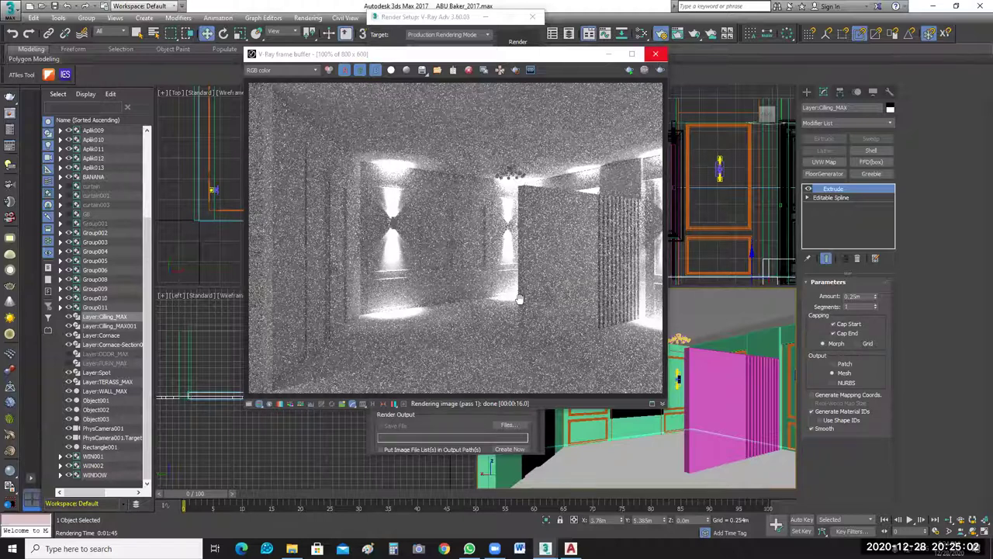
left_click(657, 56)
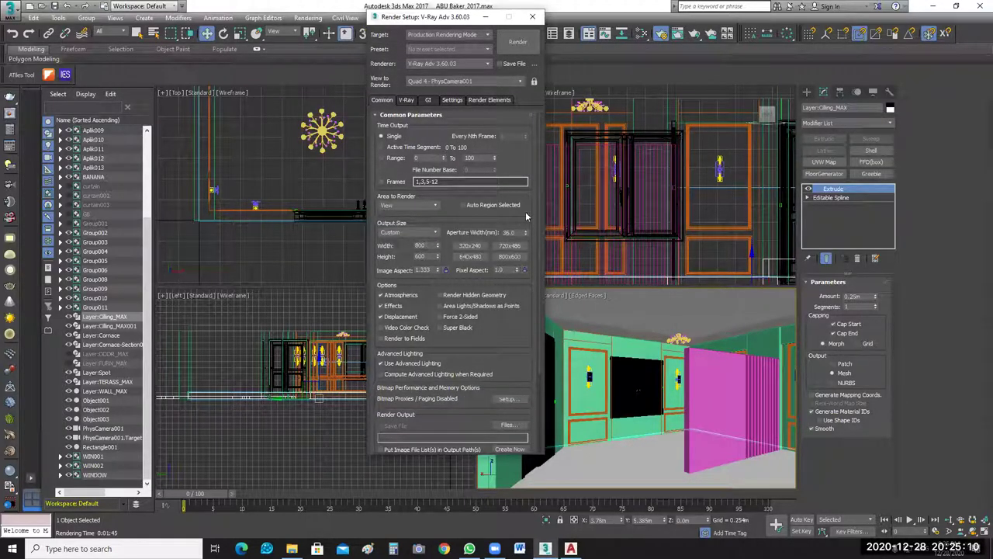
key("F10")
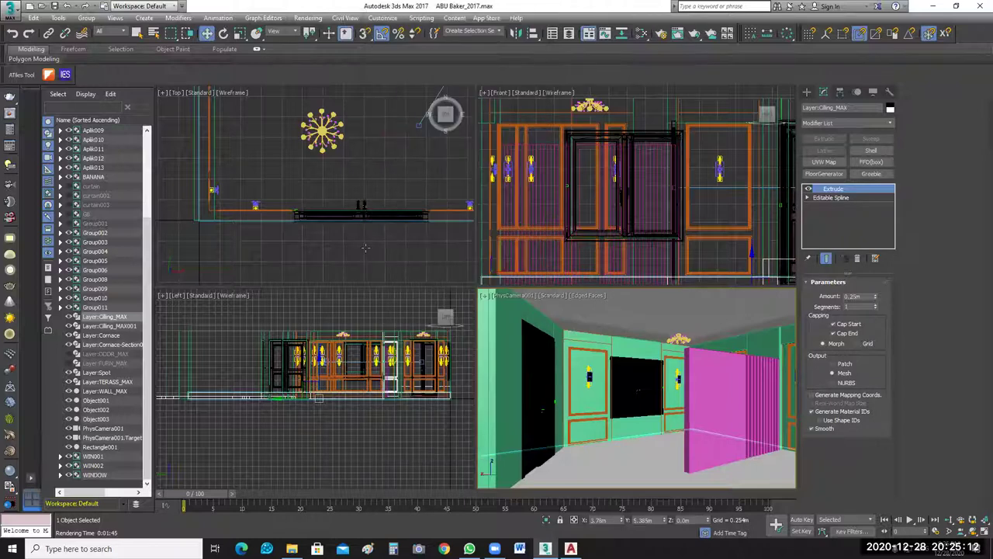
Select the chandelier nearest the double window and move it about 0.5 m along X and slightly along Y, in front of that window.
left_click(402, 239)
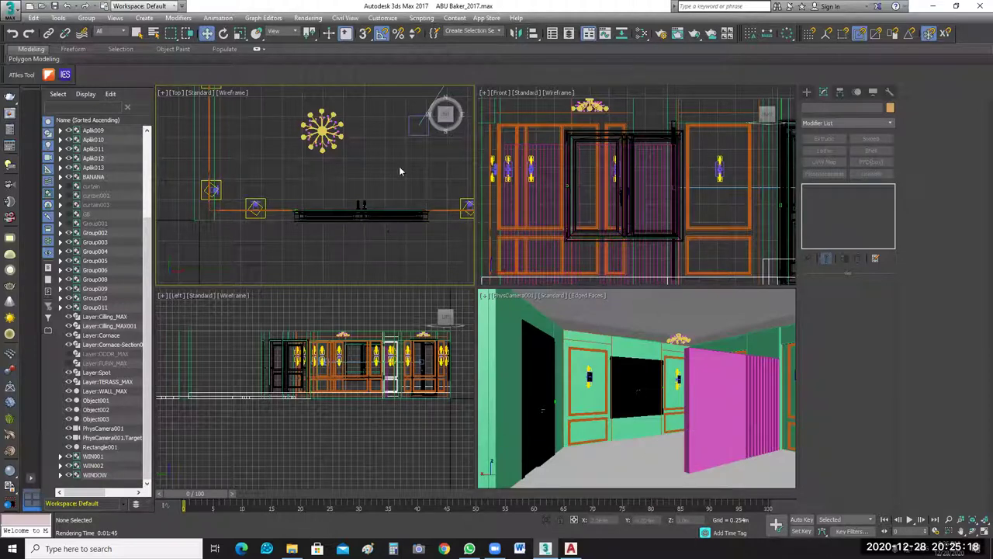
scroll(366, 161, "down", 2)
middle_click_drag(366, 161, 401, 216)
left_click_drag(400, 223, 346, 167)
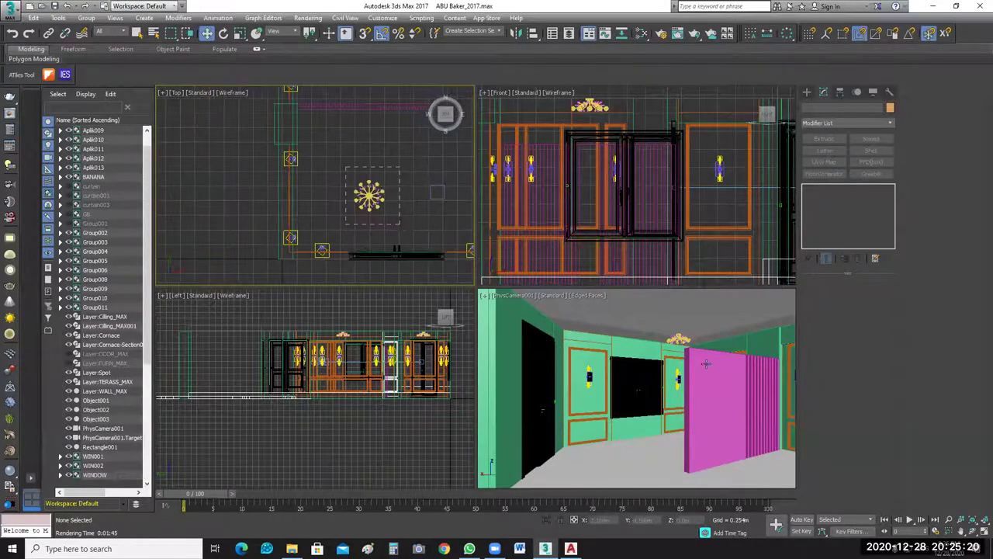
left_click(679, 335)
middle_click_drag(429, 209, 400, 221)
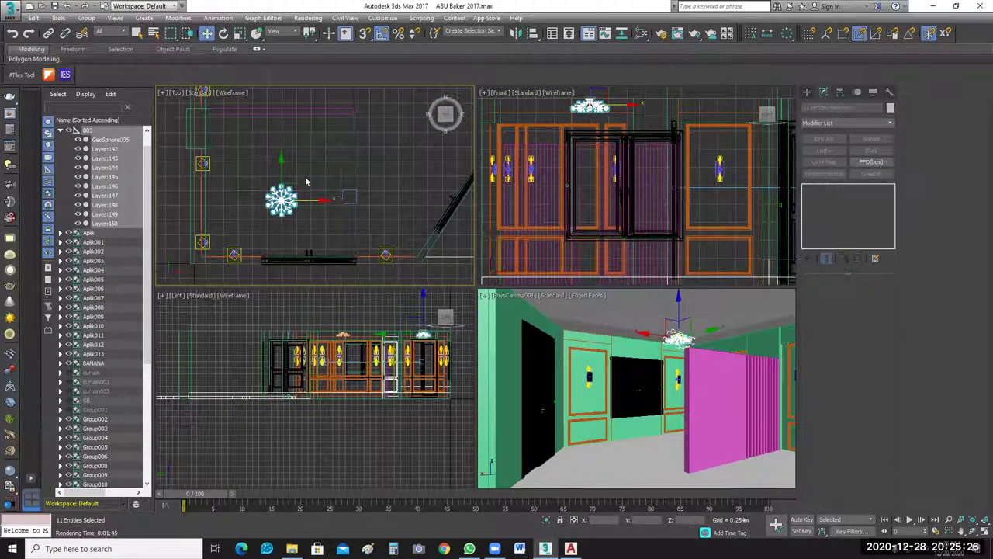
left_click_drag(310, 199, 339, 199)
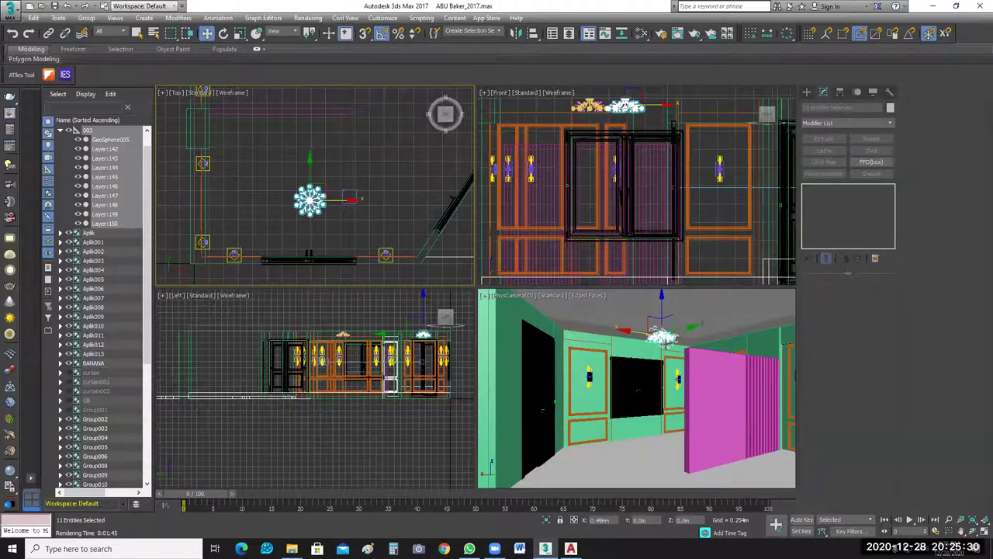
key("ctrl+z")
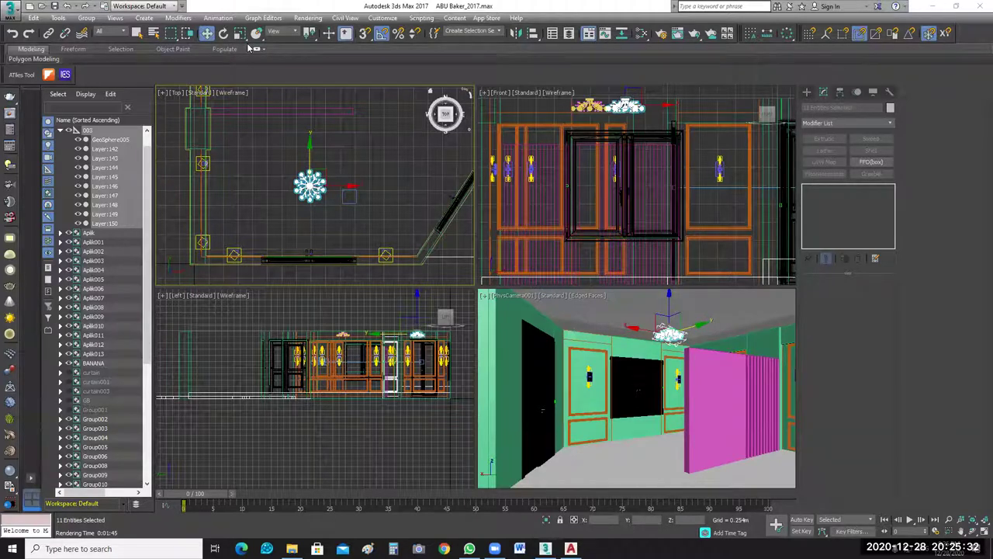
Switch to uniform scaling and set the percent snap increment to 25%.
key("r")
right_click(381, 35)
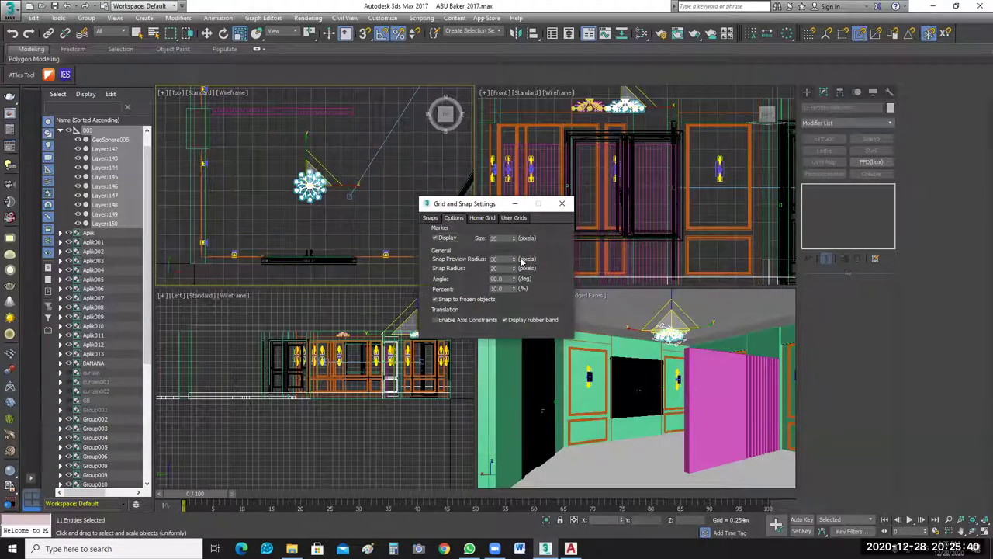
double_click(499, 289)
type("25")
key("Return")
left_click(562, 204)
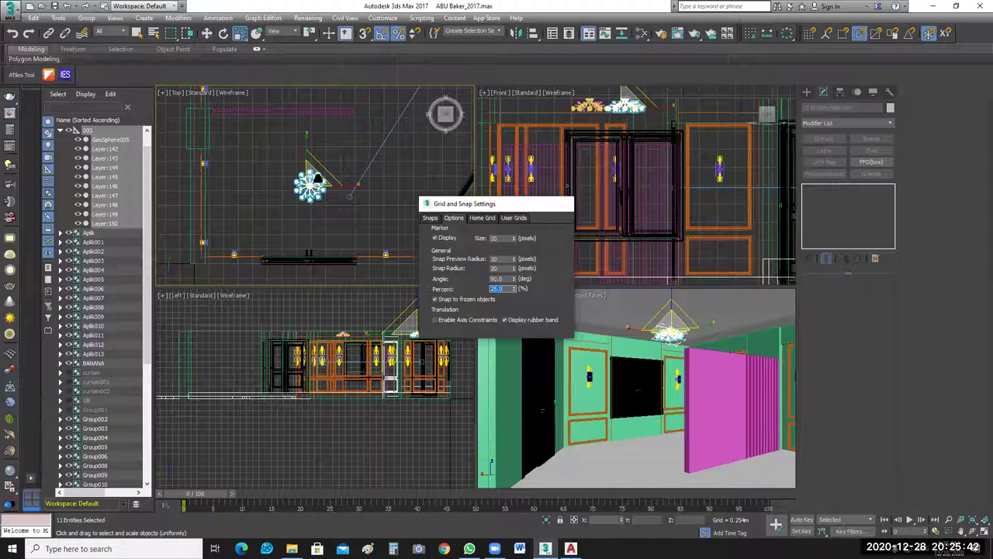
Scale the chandelier uniformly to 125%, measure its dimensions, and scale it to 125% once more.
left_click_drag(309, 179, 301, 169)
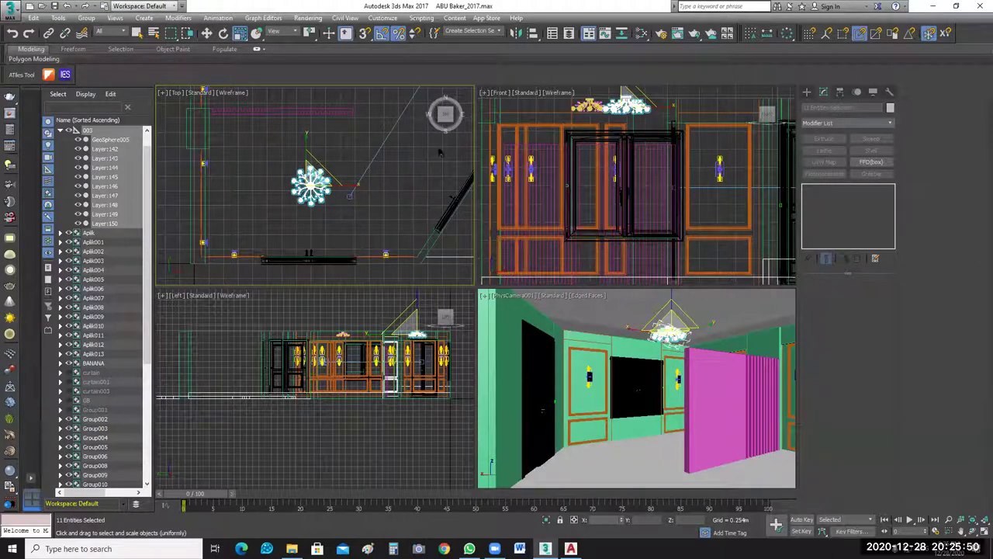
middle_click_drag(685, 117, 723, 150)
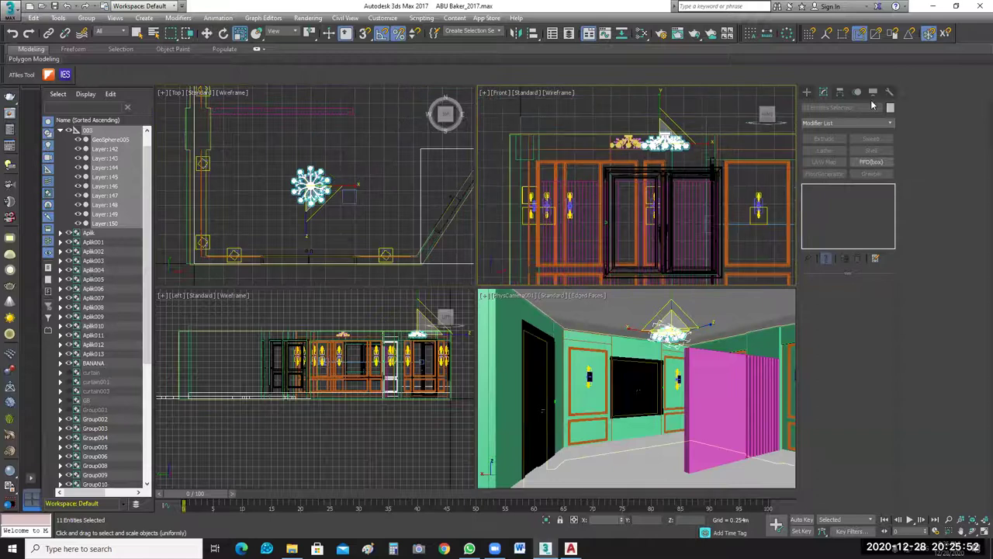
left_click(889, 92)
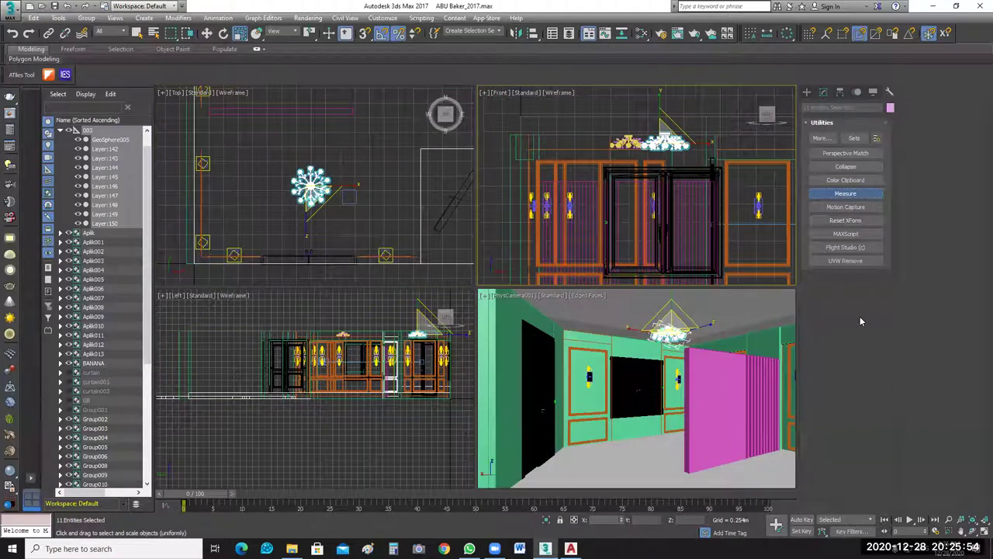
left_click(845, 192)
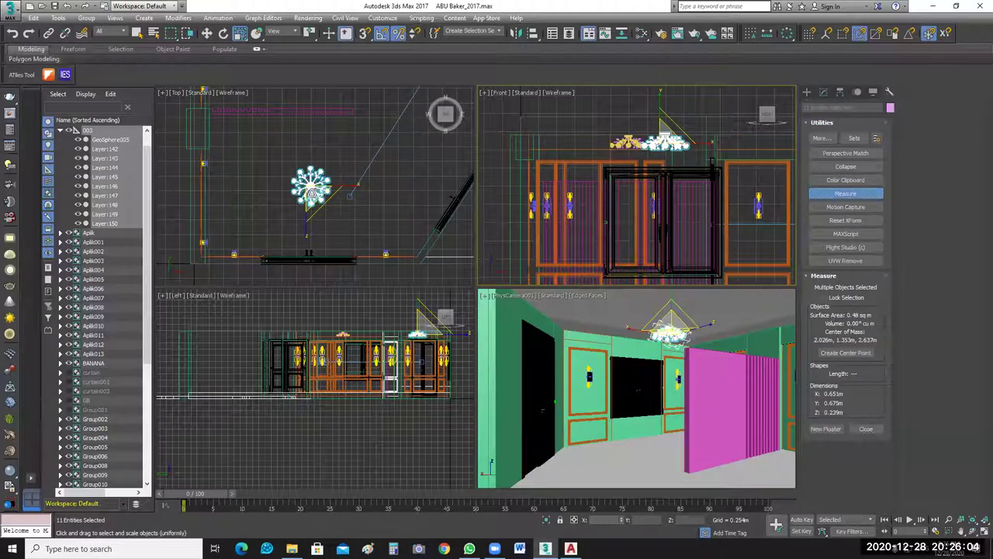
left_click(311, 189)
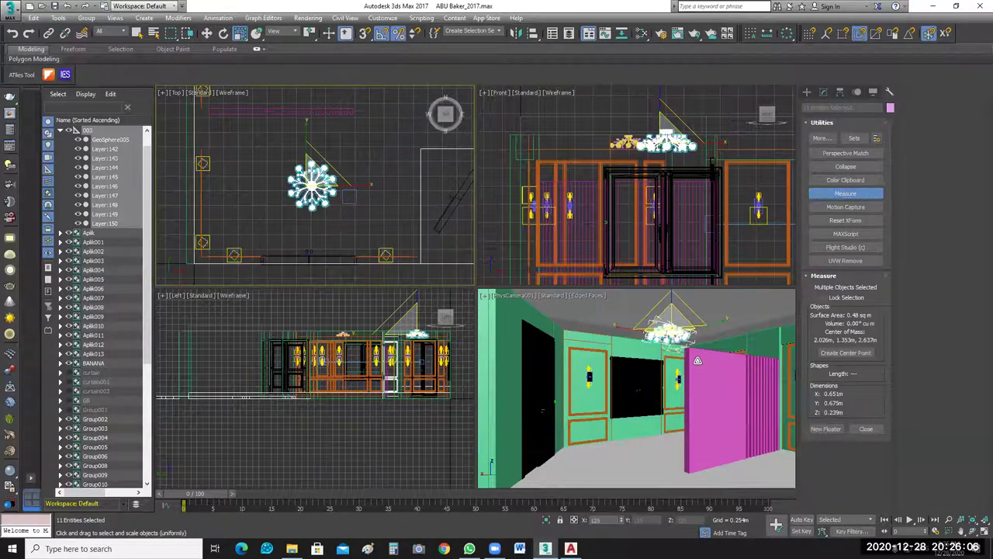
left_click(382, 233)
left_click(374, 192)
scroll(312, 169, "down", 4)
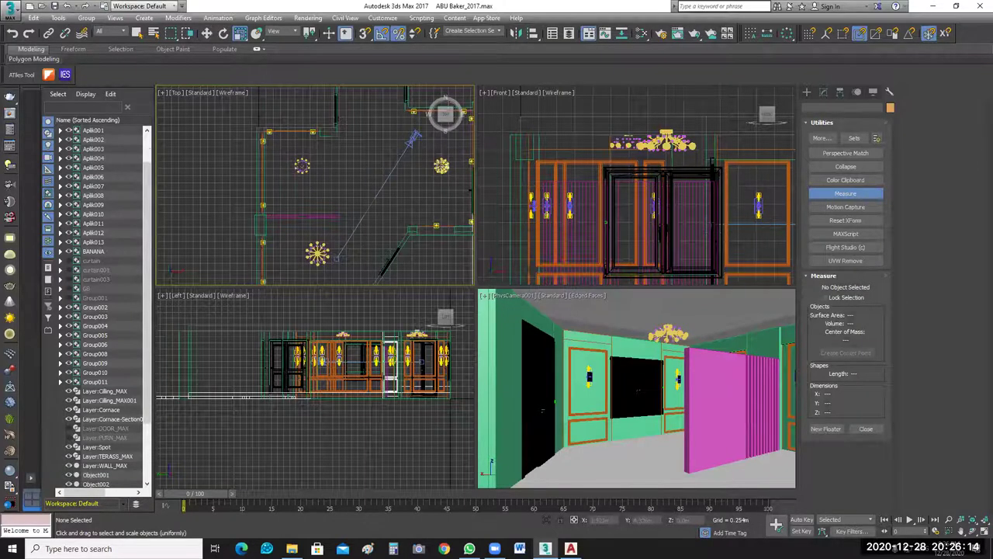
left_click(441, 166)
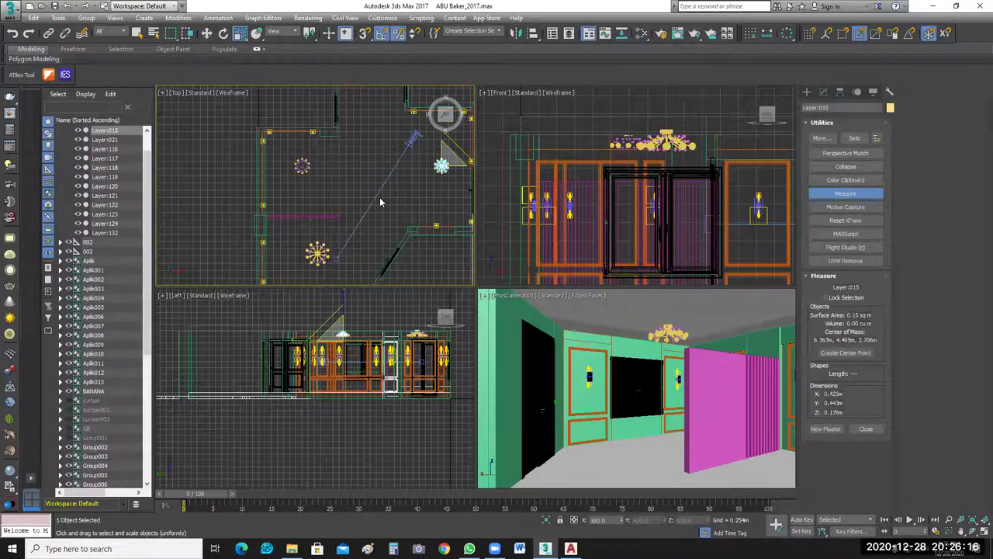
key("ctrl+z")
key("ctrl+z")
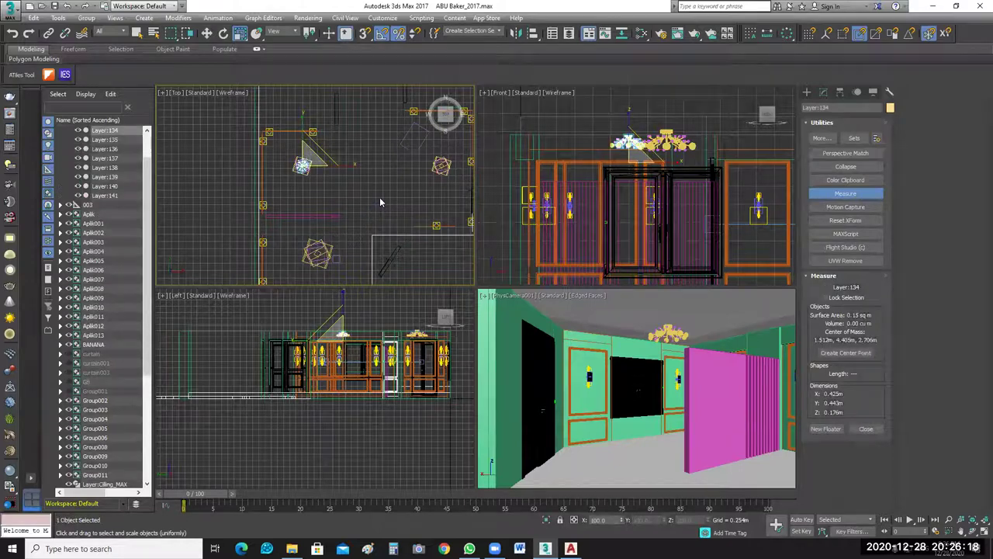
left_click(381, 203)
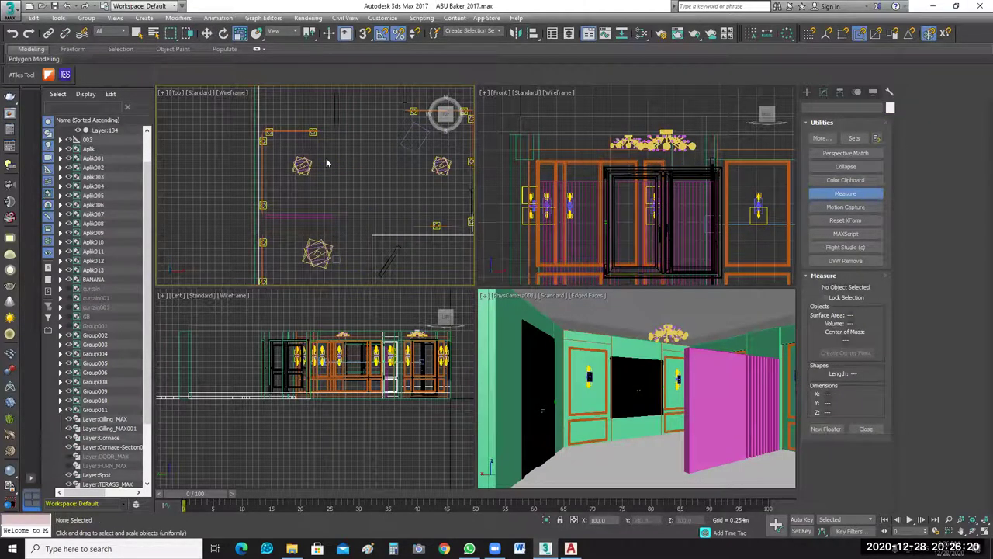
Scale each of the other two chandeliers uniformly to 150% in the top view.
left_click_drag(325, 155, 292, 196)
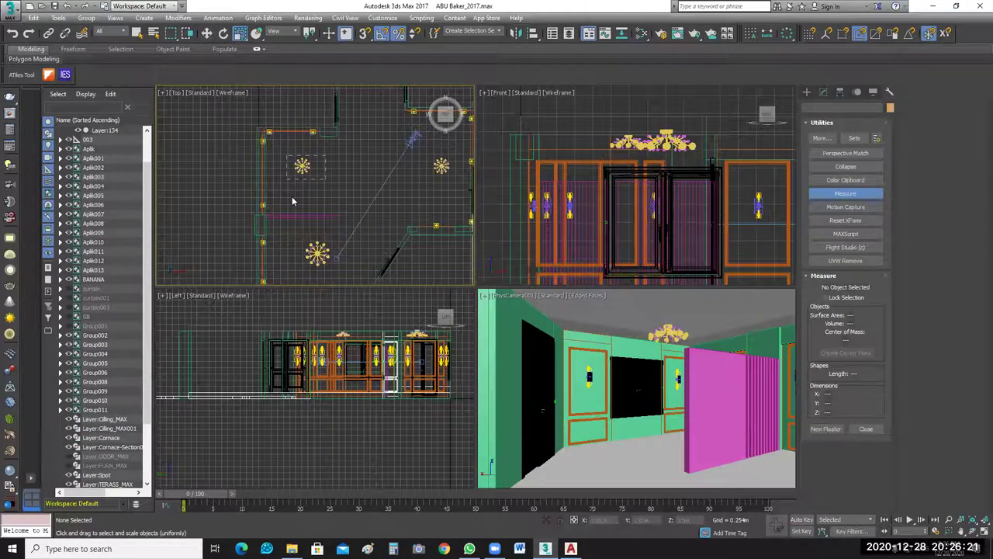
left_click(300, 158)
left_click_drag(297, 153, 437, 162)
left_click(441, 163)
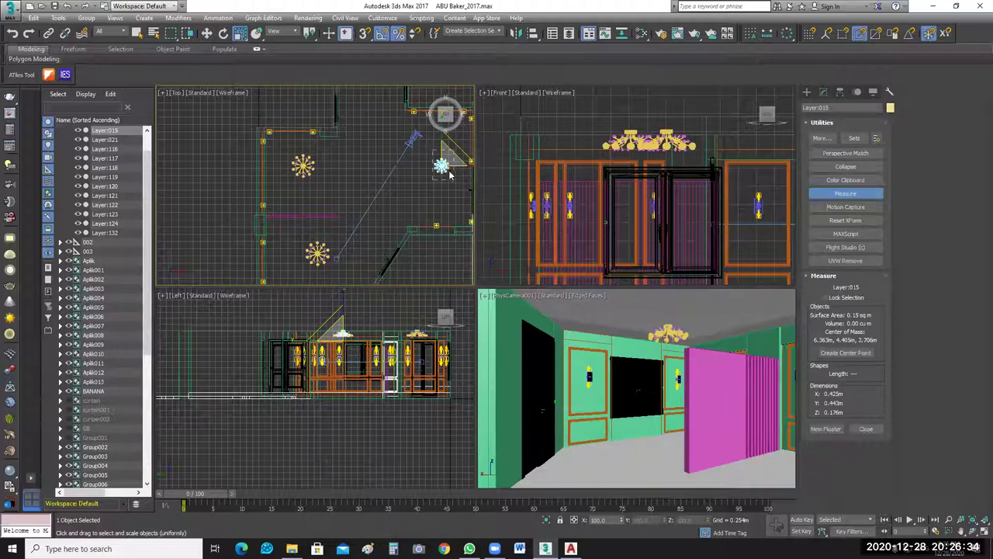
left_click_drag(452, 172, 429, 145)
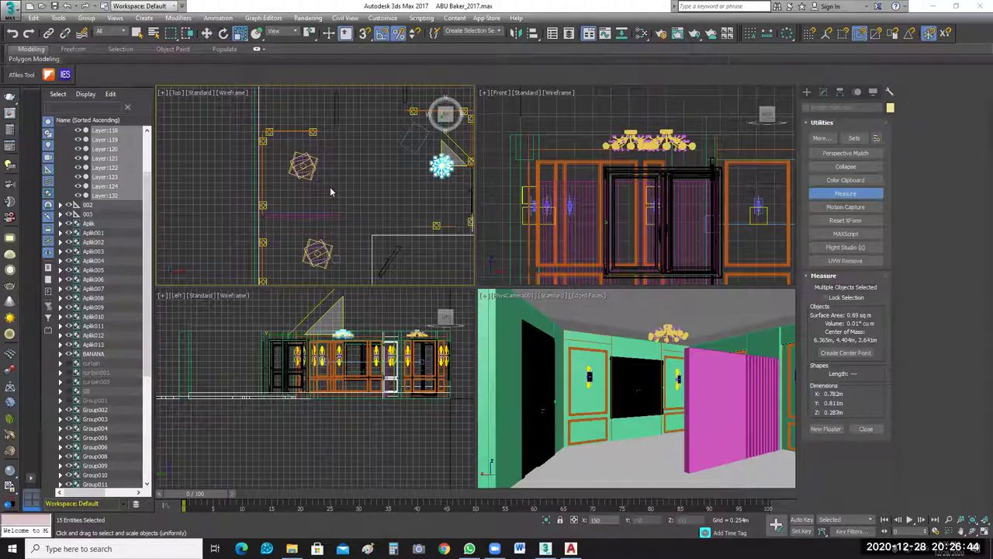
Move the chandelier in the upper-left part of the room along negative Y, toward the magenta partition.
key("w")
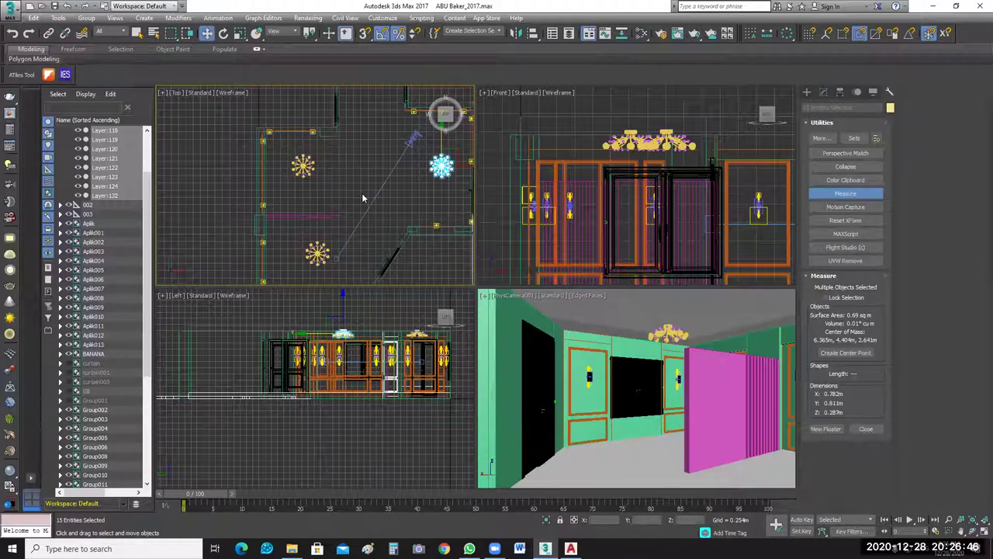
mouse_move(289, 188)
left_mouse_down()
mouse_move(306, 158)
mouse_move(326, 152)
left_mouse_up()
left_click(293, 164)
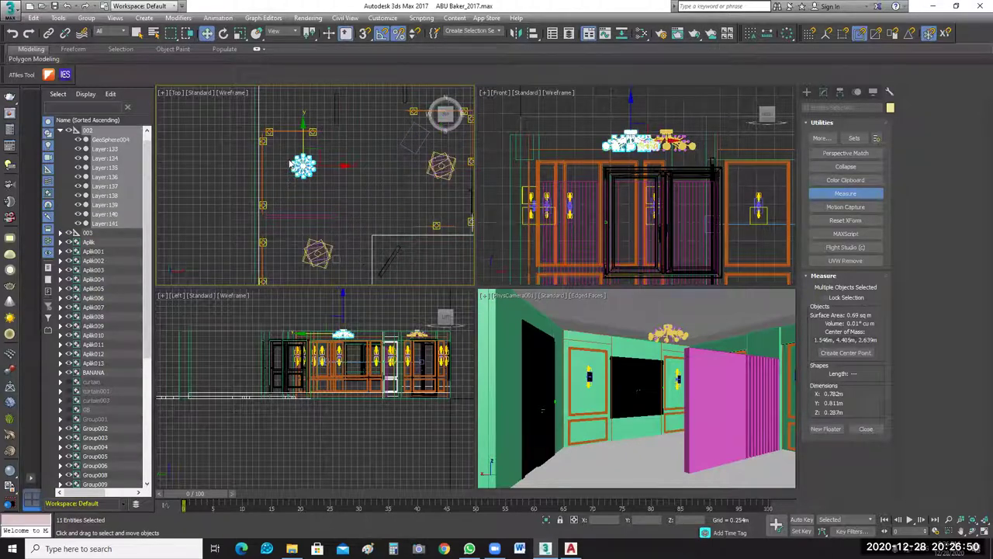
key("z")
left_click_drag(323, 144, 324, 161)
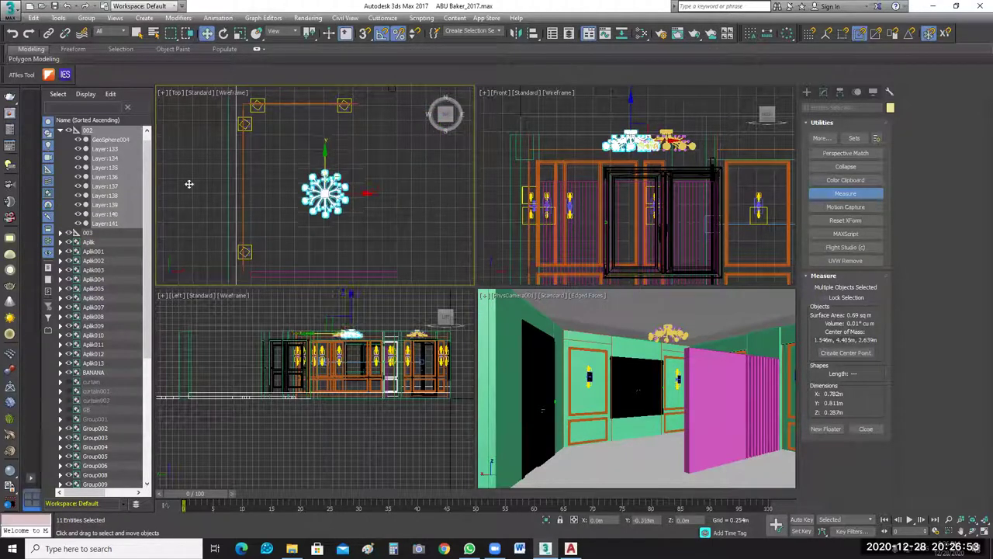
left_click(413, 189)
Move the chandelier on the room's right side slightly along negative Y and deselect it.
scroll(412, 189, "down", 3)
middle_click_drag(326, 174, 173, 171)
scroll(340, 195, "up", 2)
left_click_drag(340, 194, 357, 147)
left_click(356, 150)
left_click(356, 150)
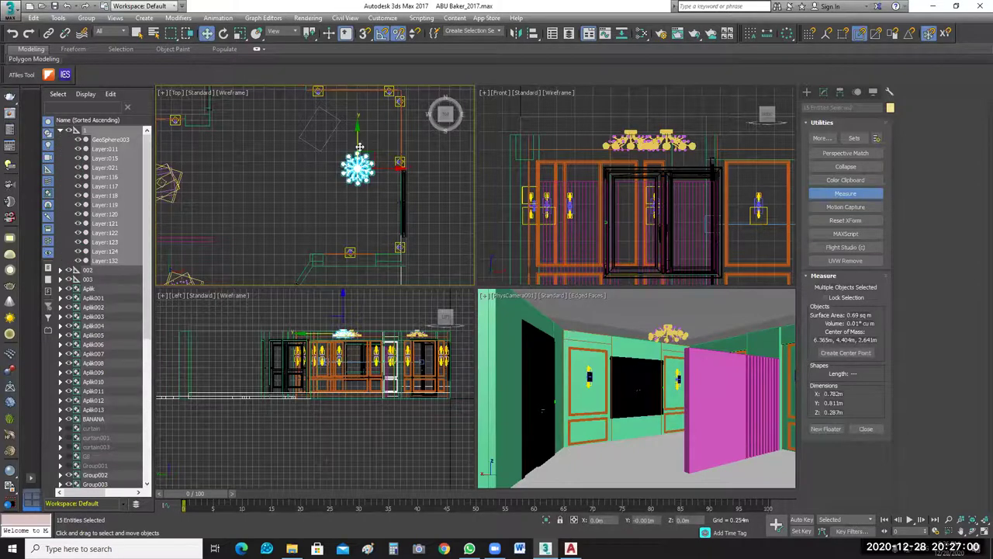
key("ctrl+z")
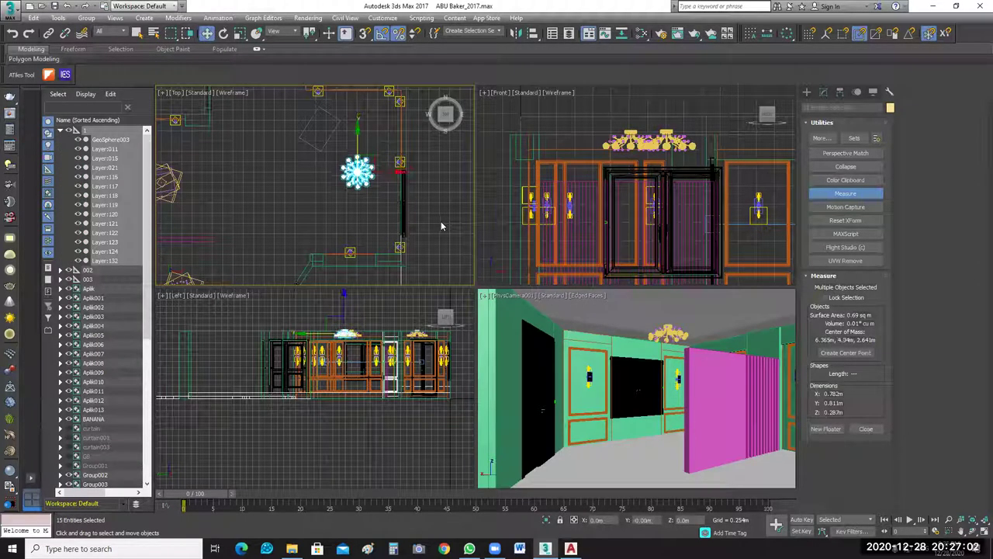
left_click(448, 226)
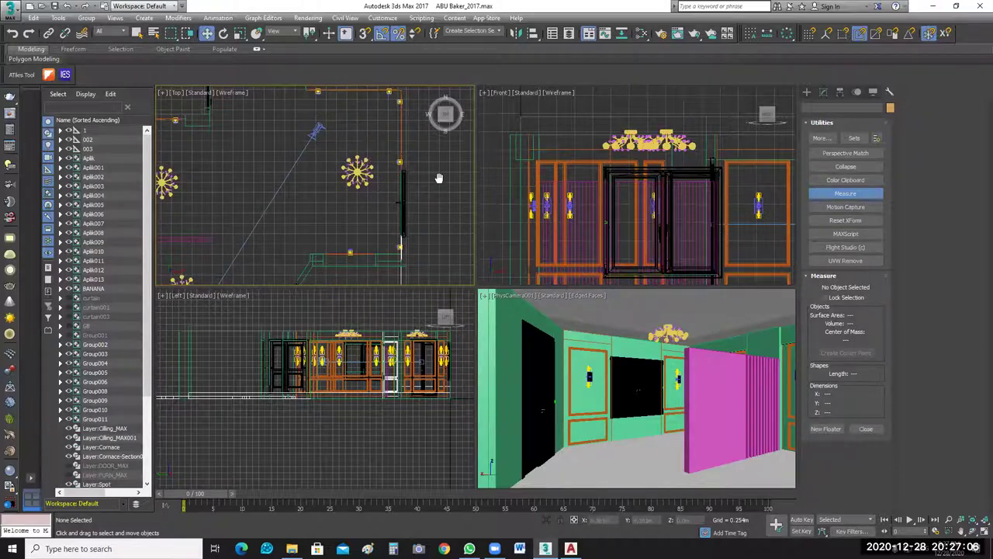
scroll(439, 178, "down", 5)
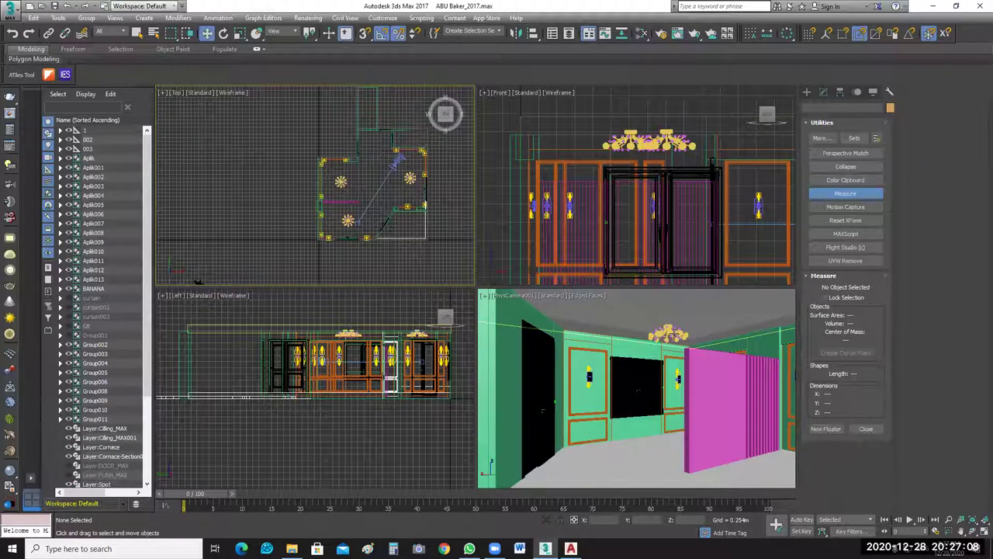
left_click(673, 344)
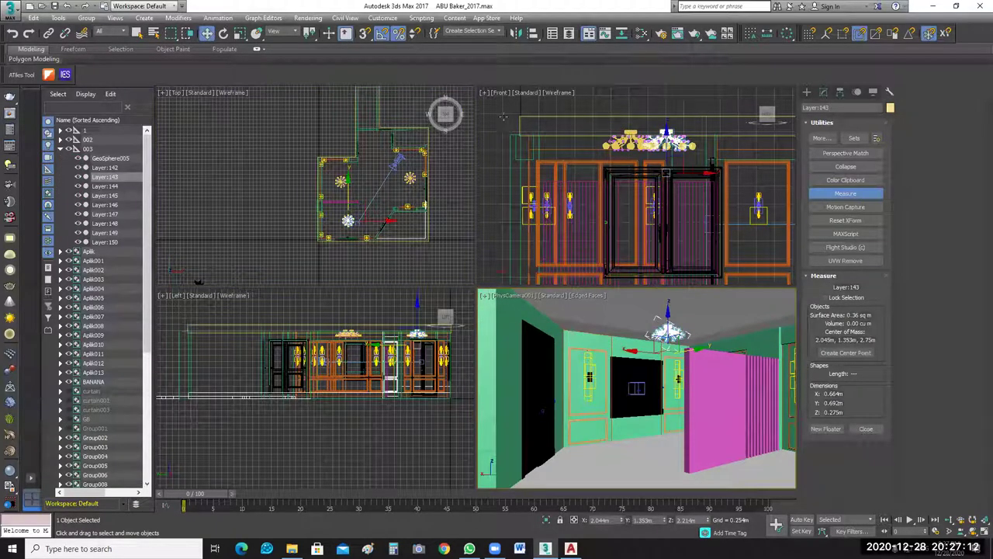
left_click(504, 118)
scroll(691, 143, "up", 3)
left_click(630, 127)
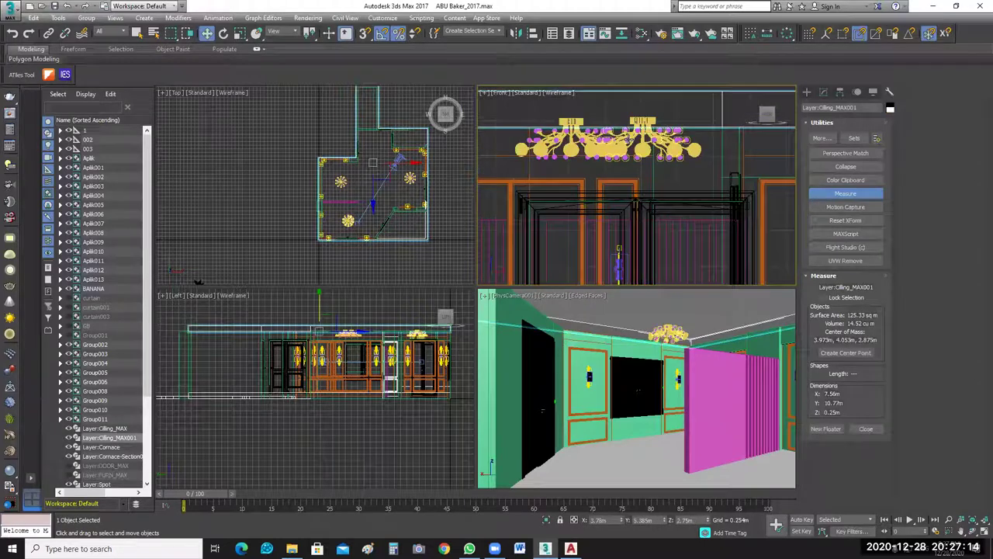
left_click(579, 154, "ctrl")
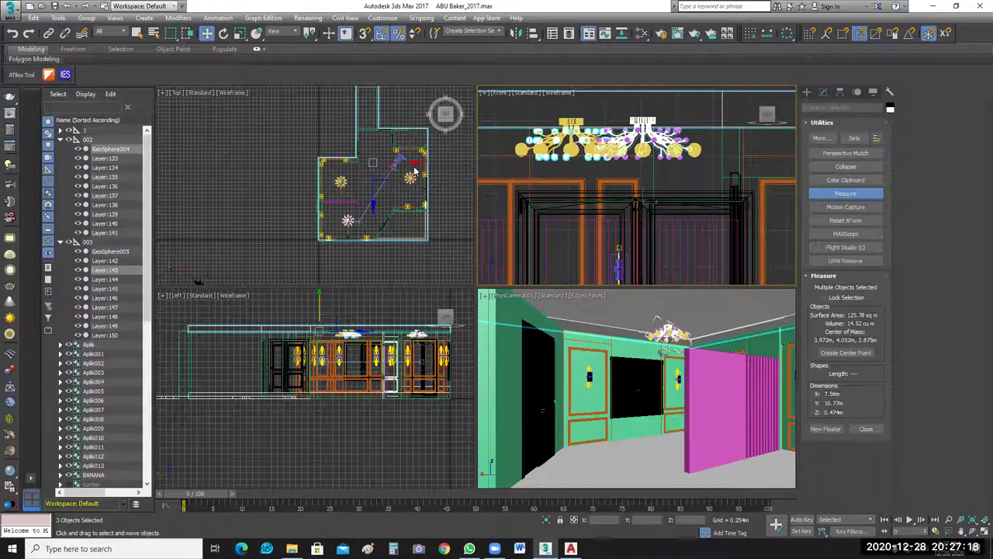
left_click(279, 210)
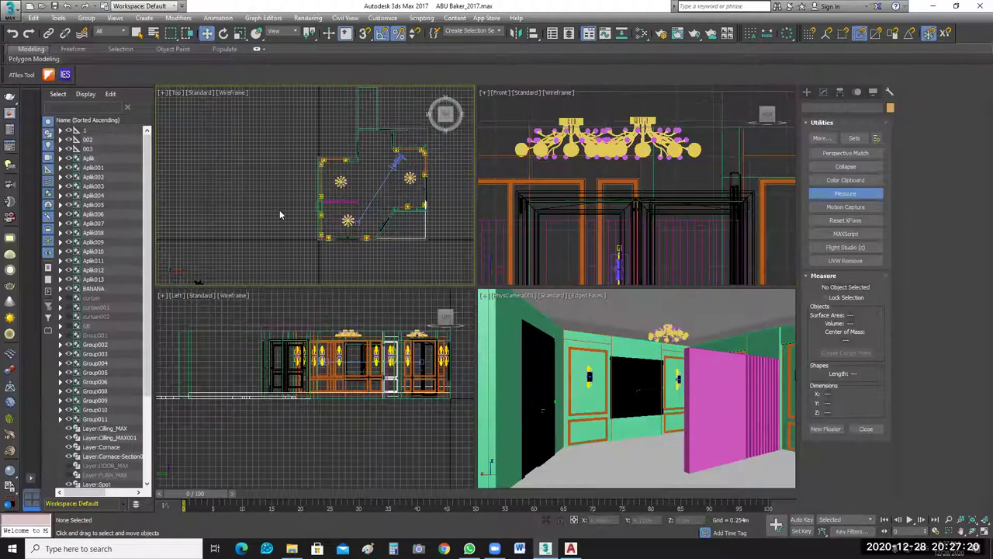
Select all three chandeliers and combine them into one group named NAGAFA.
scroll(279, 209, "up", 3)
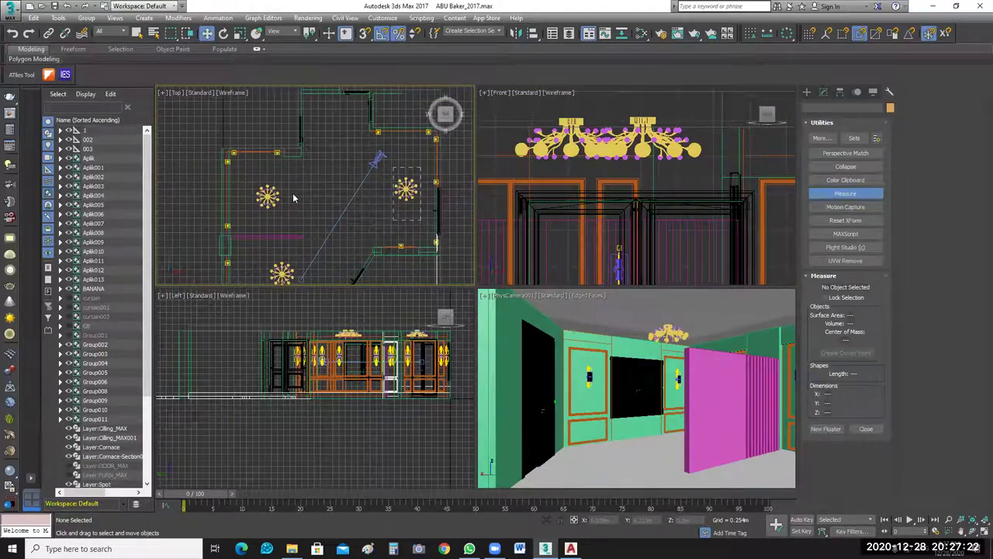
key("ctrl+z")
left_click_drag(253, 223, 295, 176)
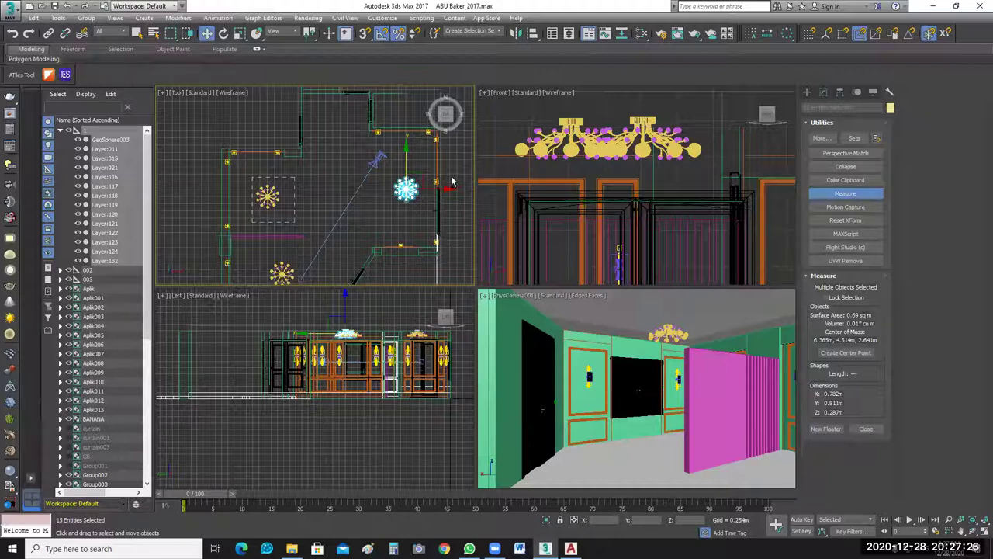
middle_click_drag(453, 218, 449, 152)
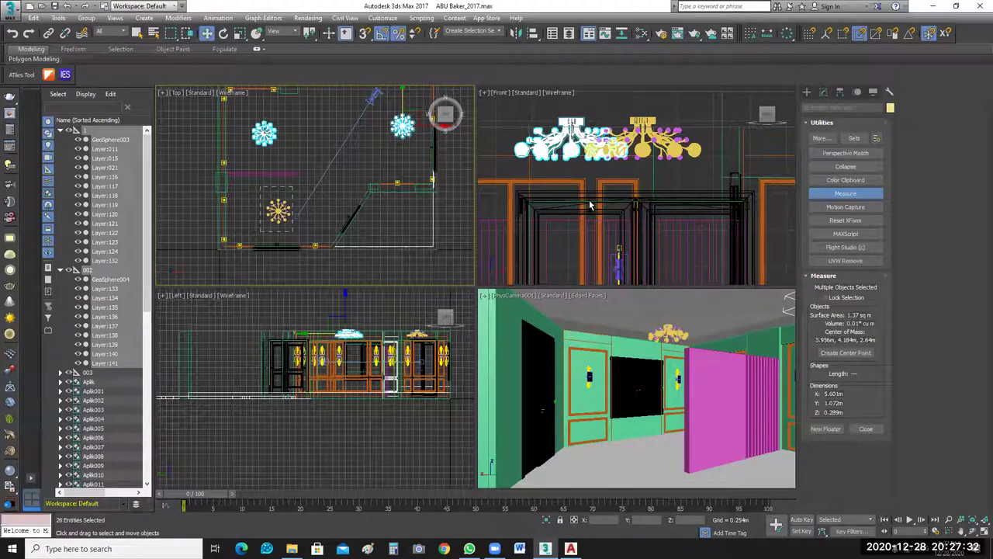
left_click(648, 143, "ctrl")
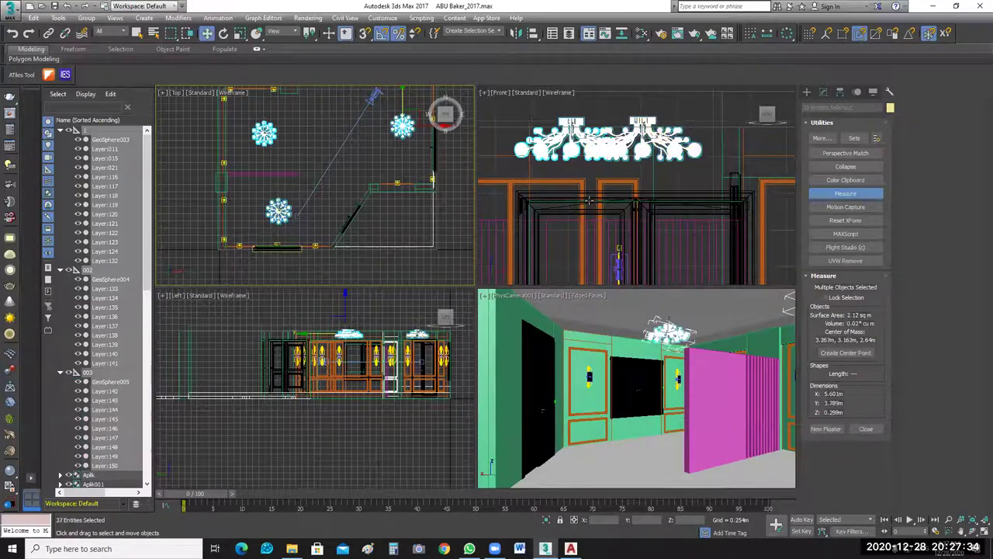
left_click(84, 17)
left_click(91, 31)
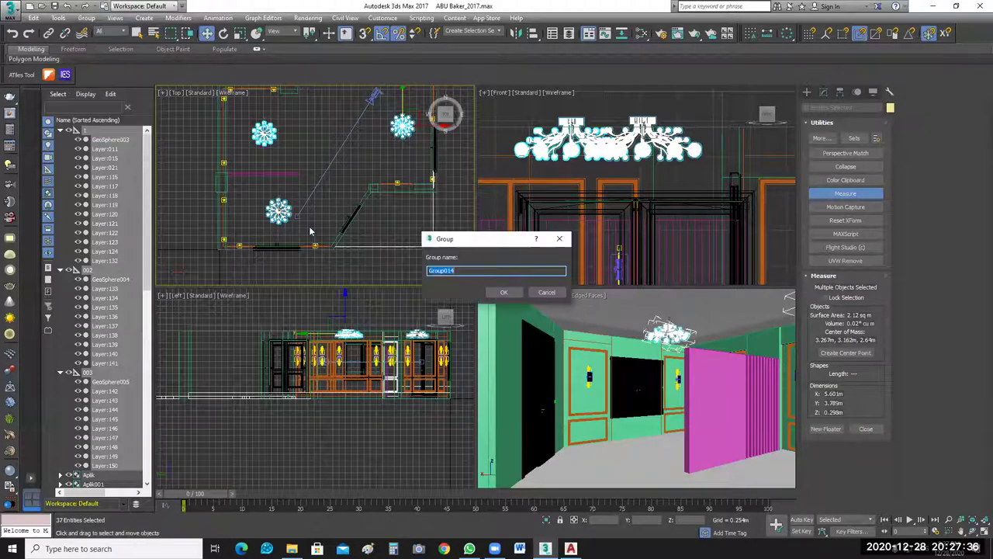
type("NAGAFA")
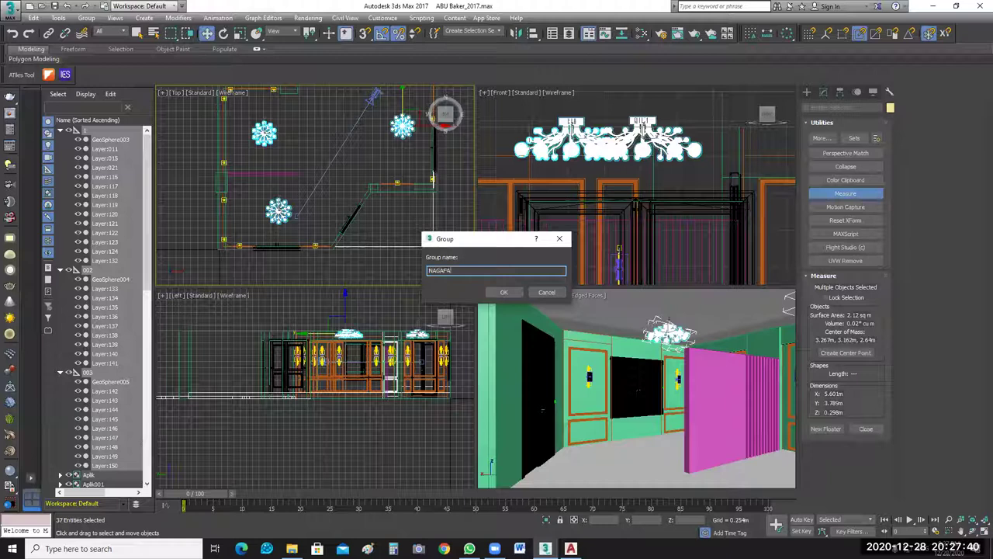
key("Return")
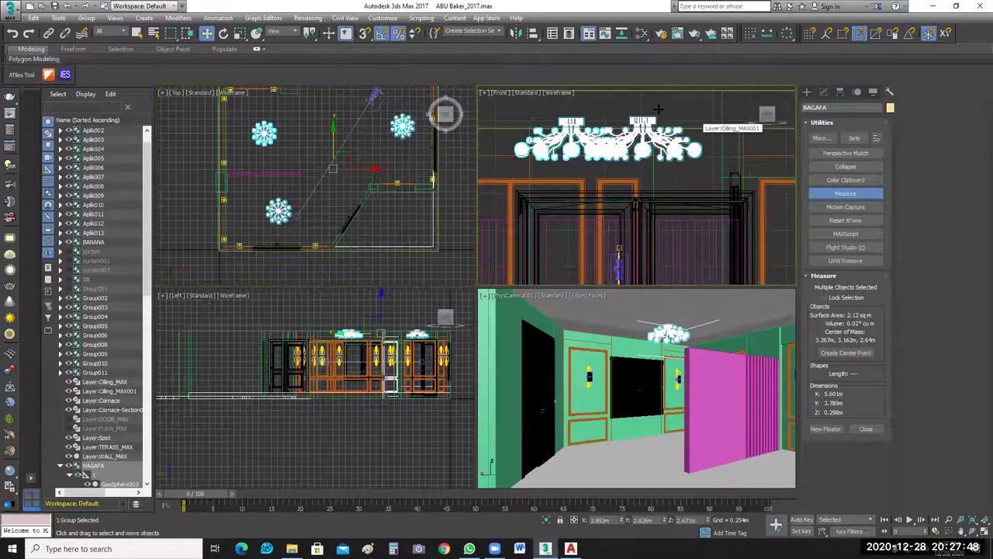
Isolate the NAGAFA group together with the Cilling_MAX001 ceiling and maximize the Front view.
left_click(524, 132, "ctrl")
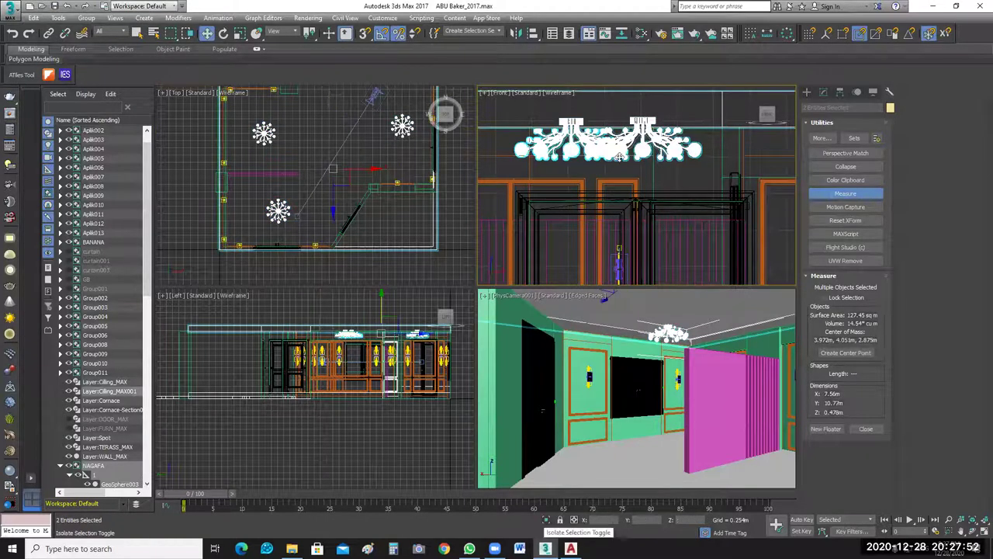
key("alt+q")
left_click(785, 400)
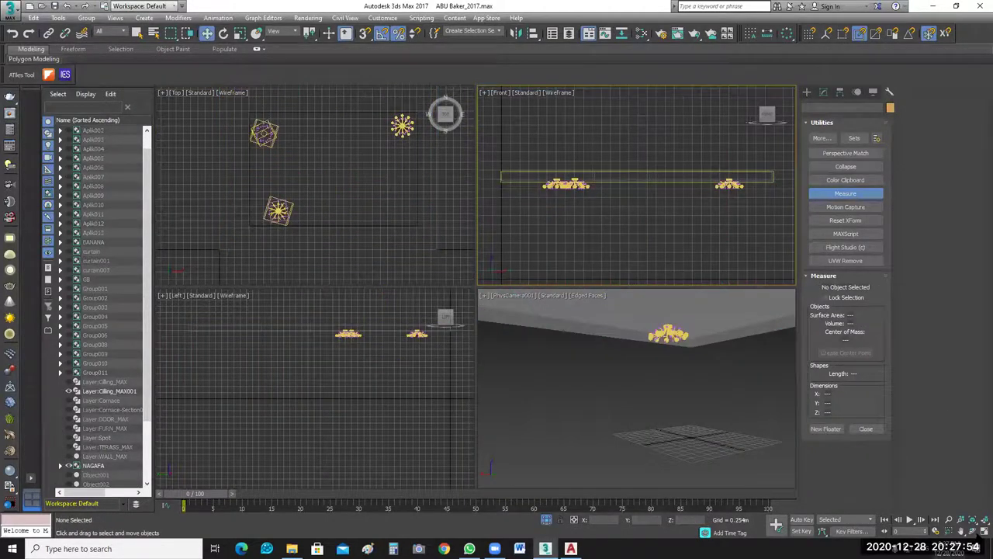
key("alt+w")
scroll(680, 321, "up", 3)
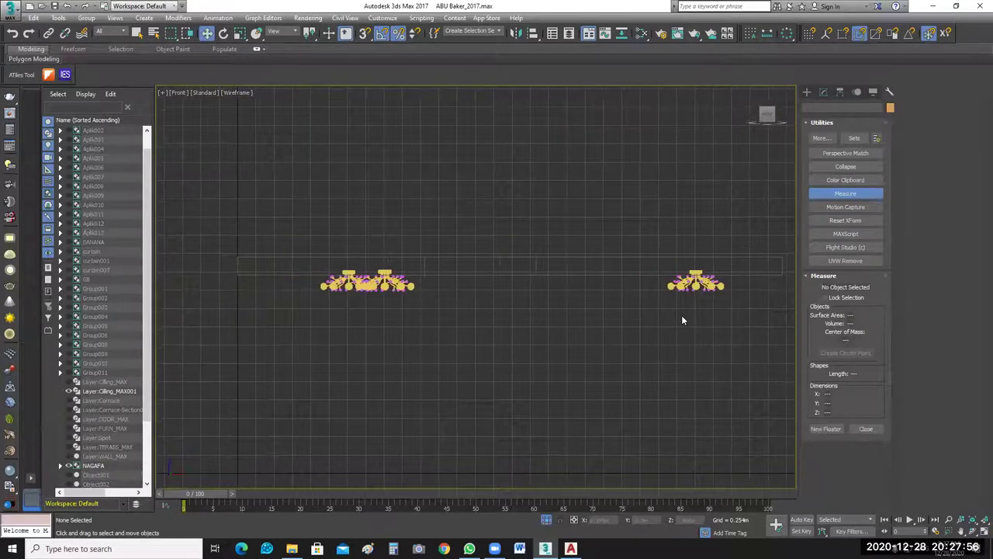
scroll(710, 309, "up", 2)
left_click_drag(498, 312, 751, 280)
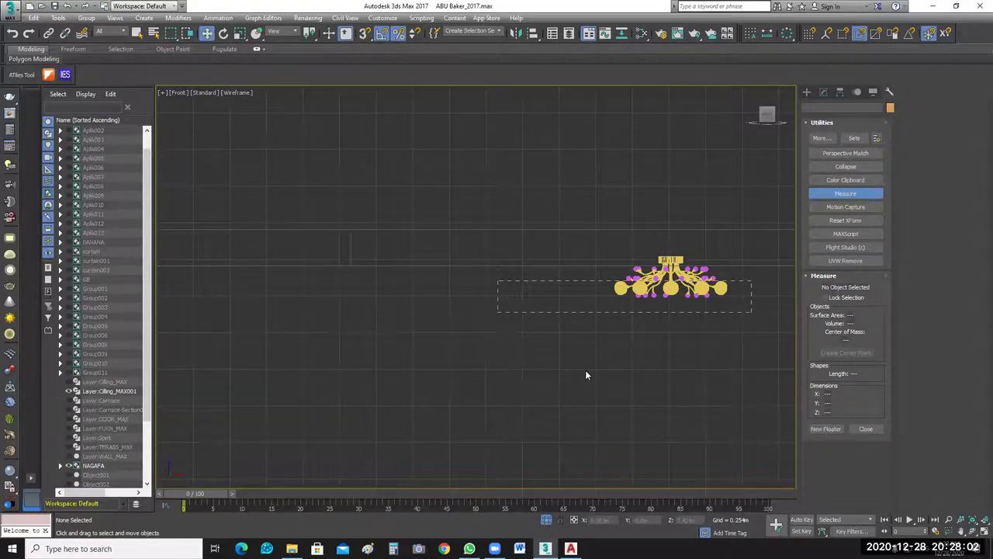
scroll(588, 370, "up", 2)
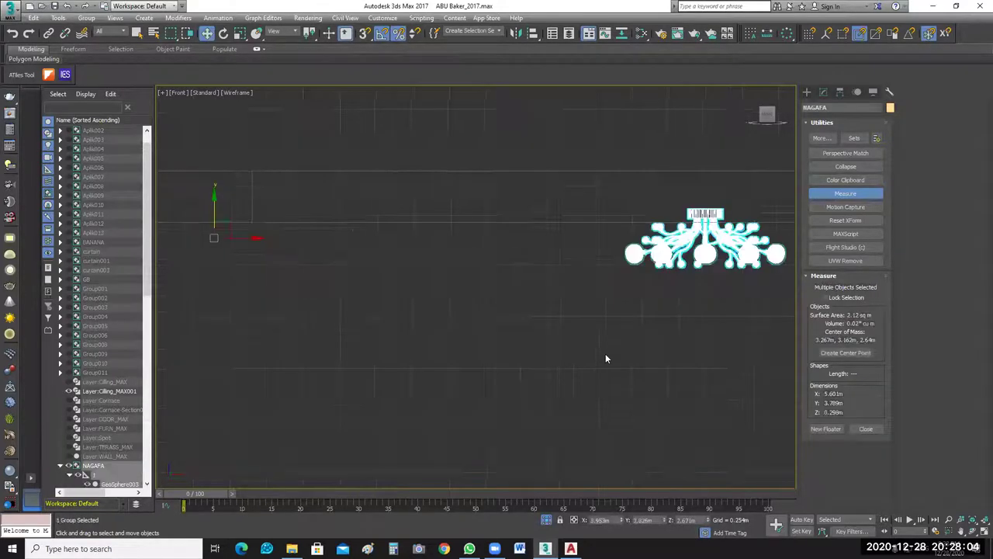
left_click(677, 335)
scroll(674, 337, "down", 3)
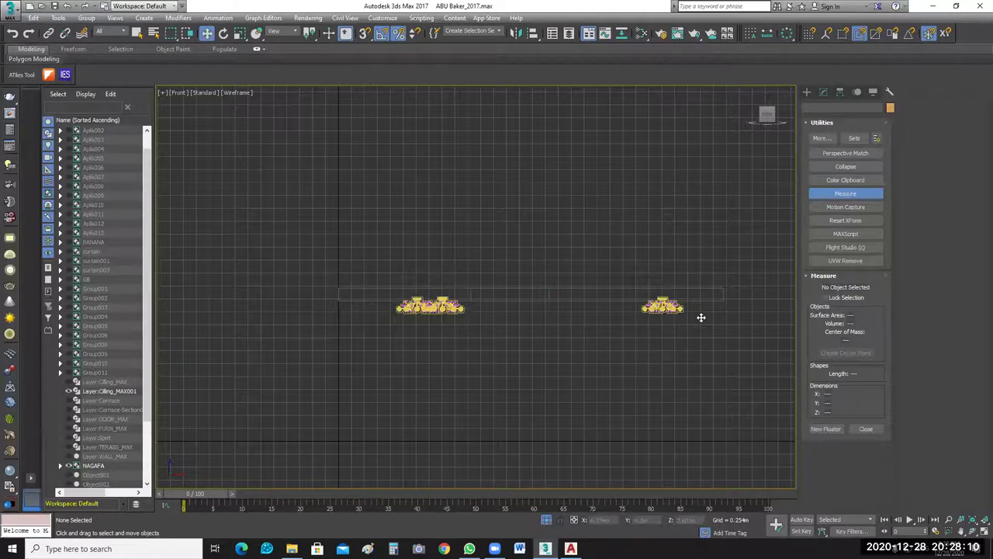
Lower the NAGAFA group along world Z in small decrements toward the underside of the ceiling.
left_click(701, 316)
scroll(709, 321, "up", 3)
key("z")
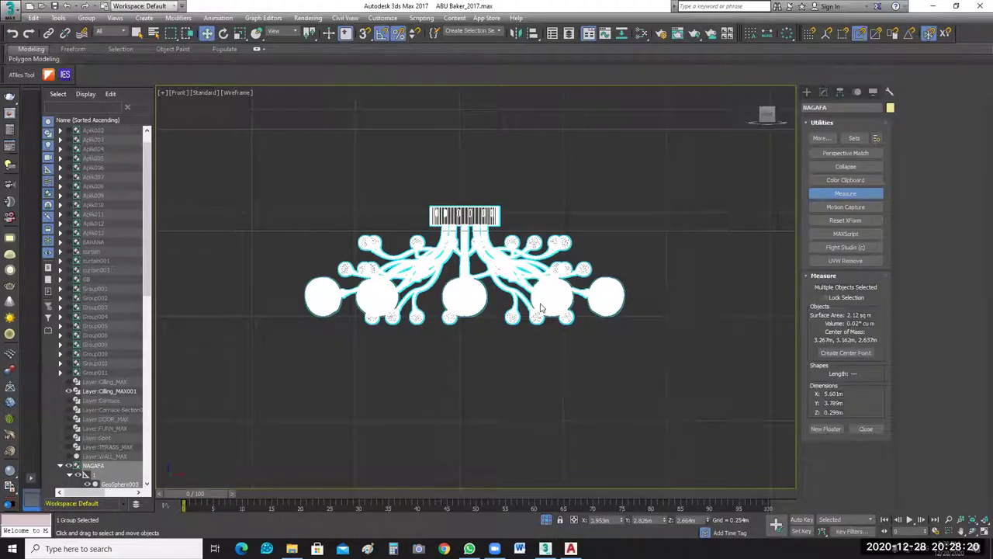
left_click(707, 527)
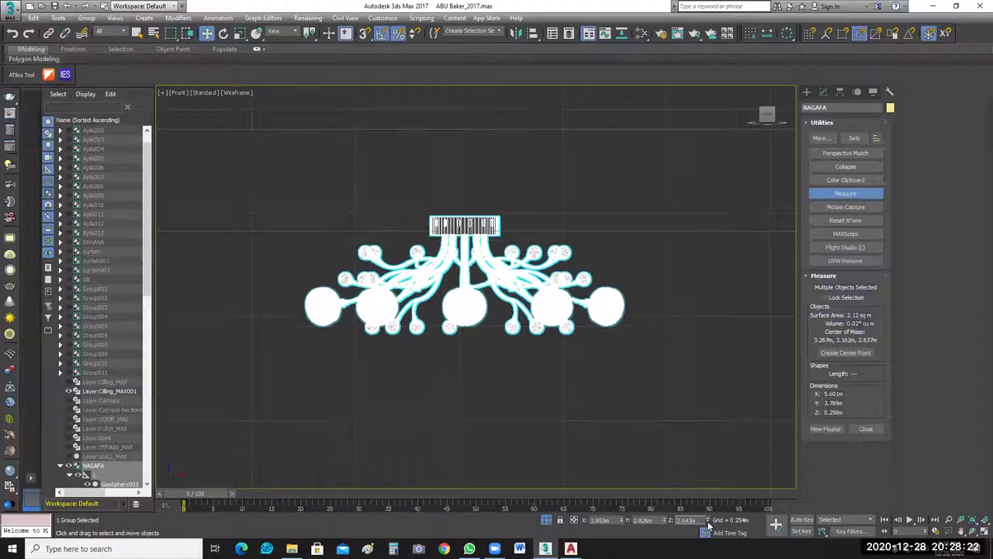
left_click(708, 526)
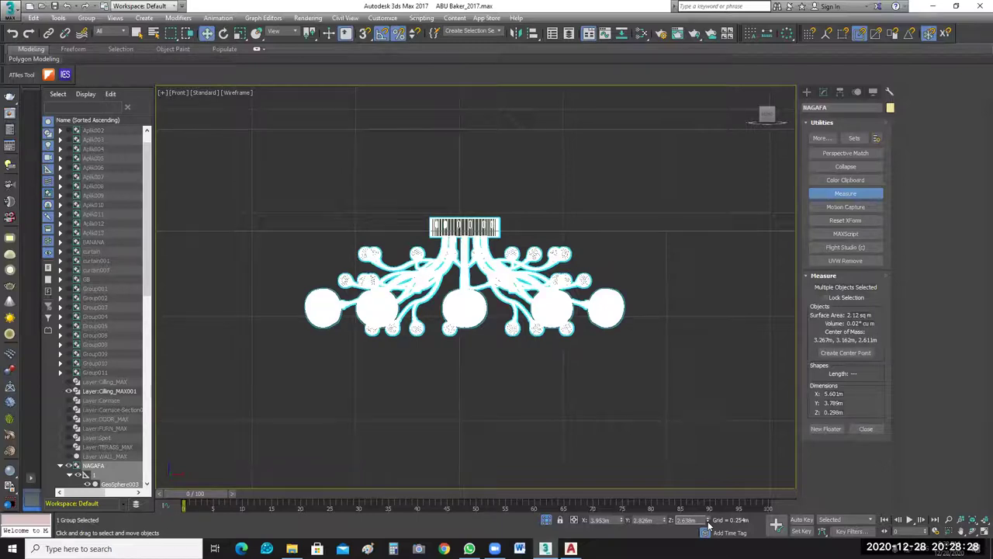
left_click(708, 526)
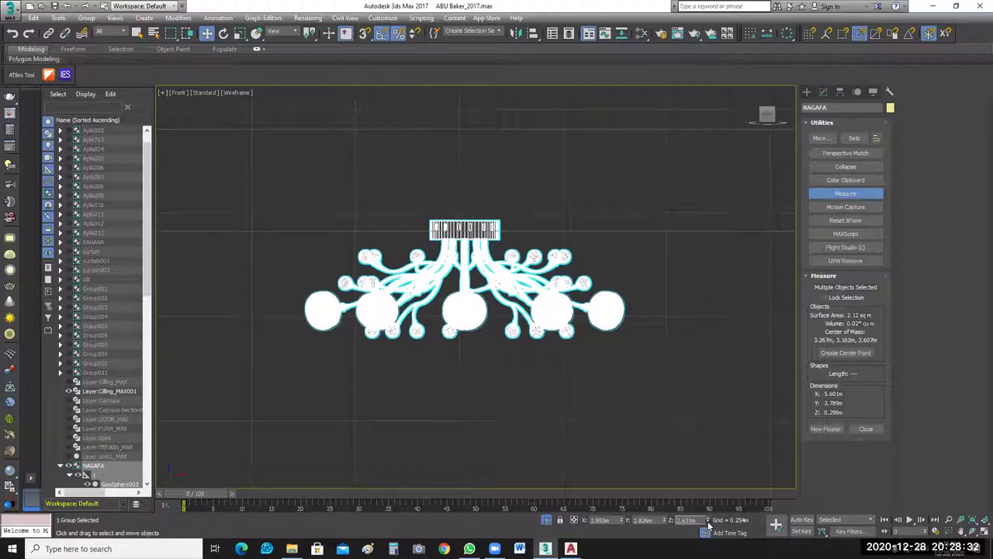
left_click(708, 523)
left_click(707, 522)
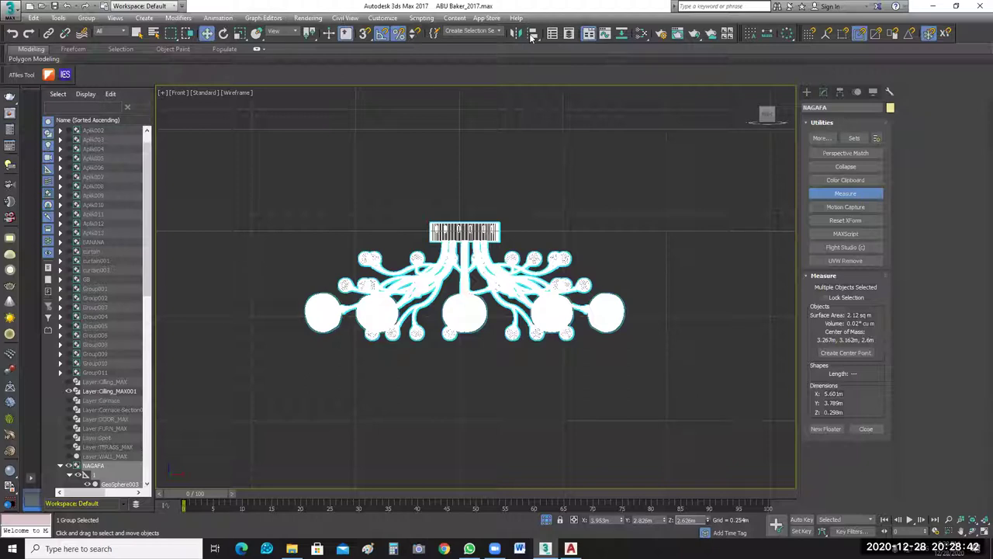
Start an Align of the NAGAFA group to the Cilling_MAX001 ceiling, leaving only Z Position enabled.
scroll(518, 121, "up", 2)
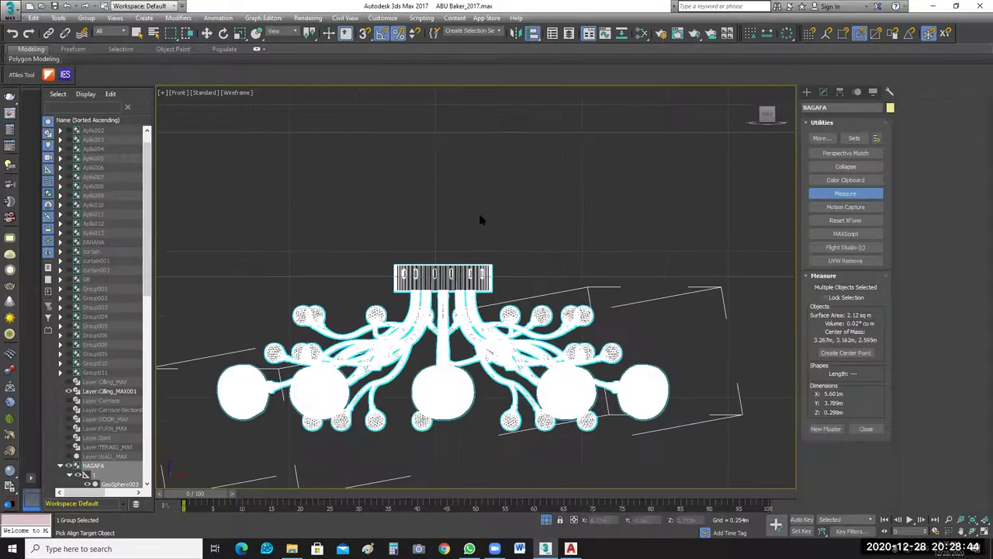
left_click(572, 276)
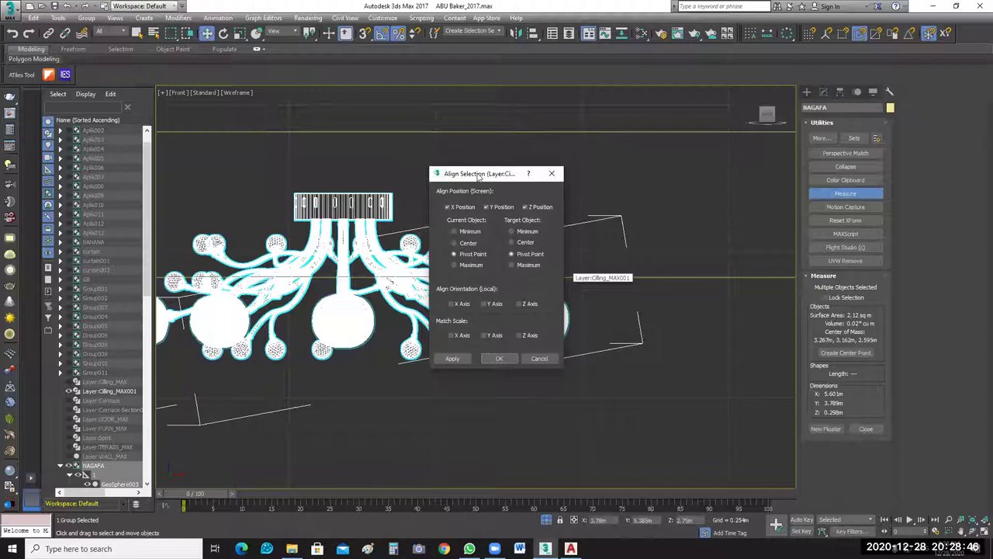
left_click_drag(481, 173, 732, 171)
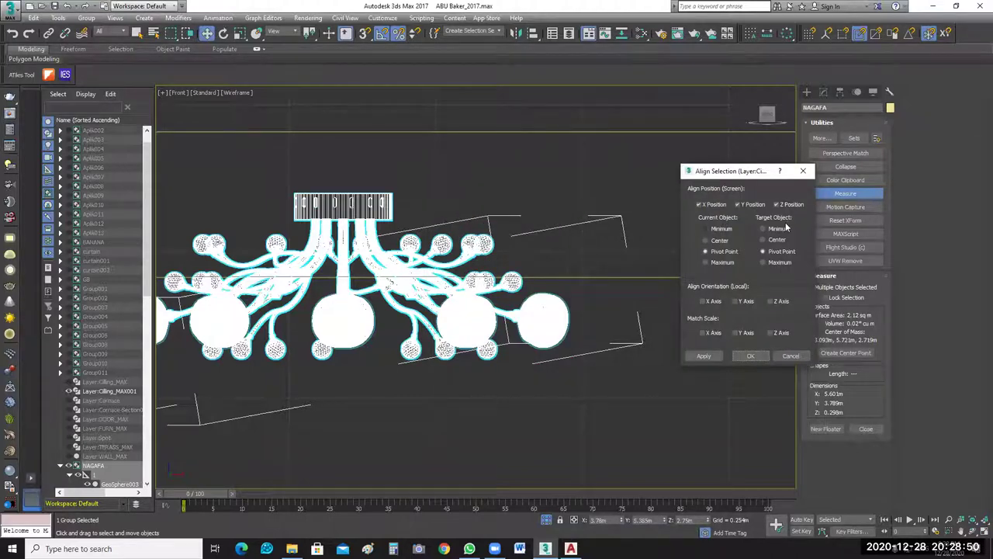
left_click(733, 204)
left_click(738, 204)
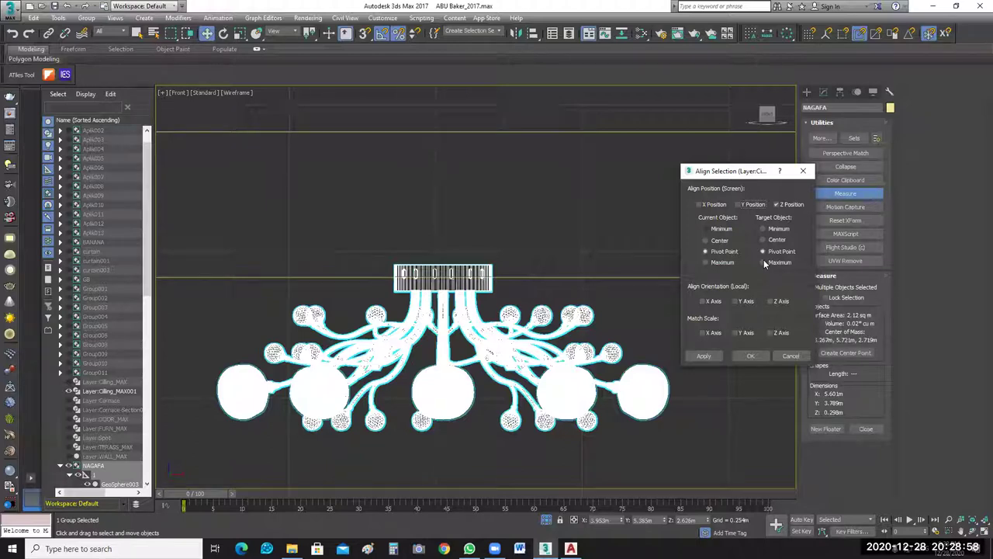
Align the NAGAFA group's maximum to the ceiling's minimum with Y and Z Position enabled, and apply it.
key("Up")
key("Up")
key("Down")
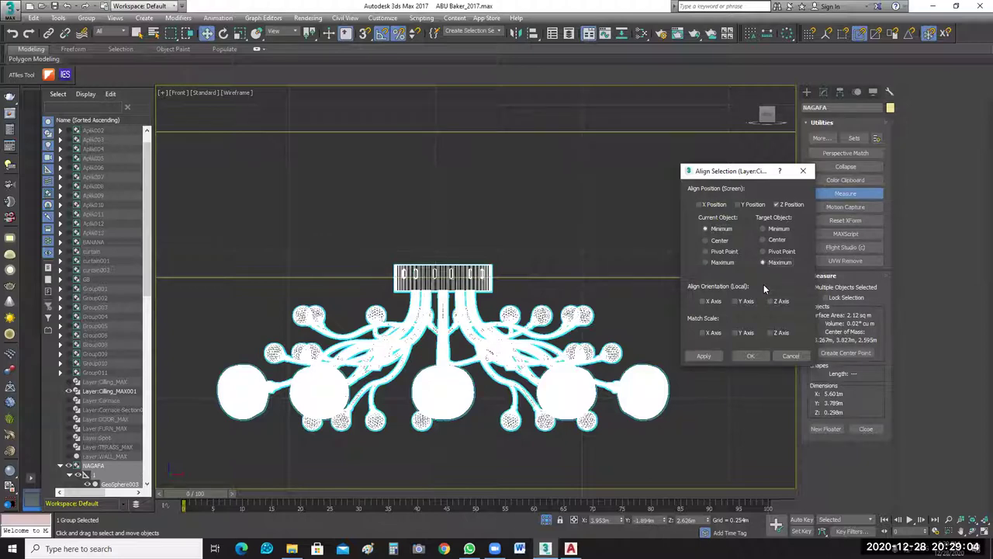
left_click(764, 229)
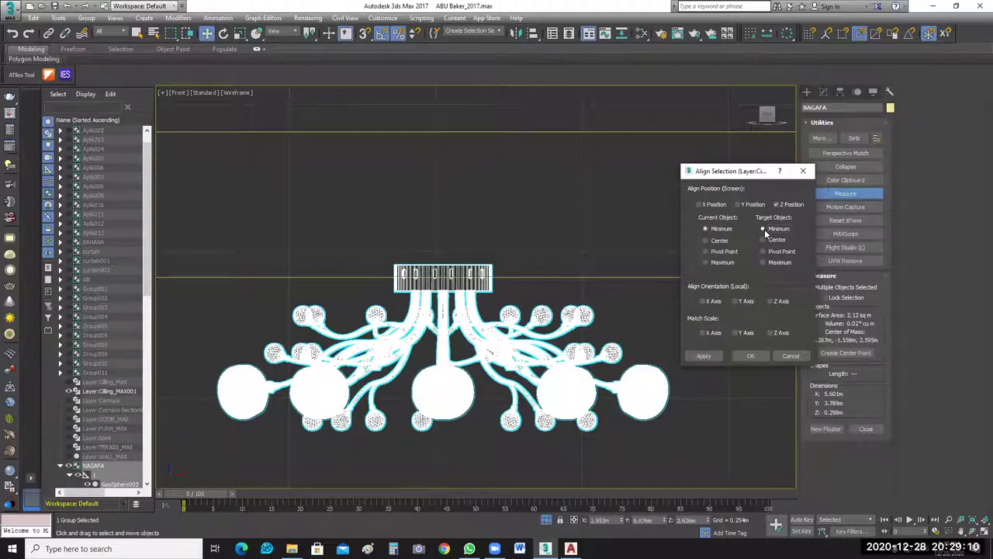
left_click(705, 263)
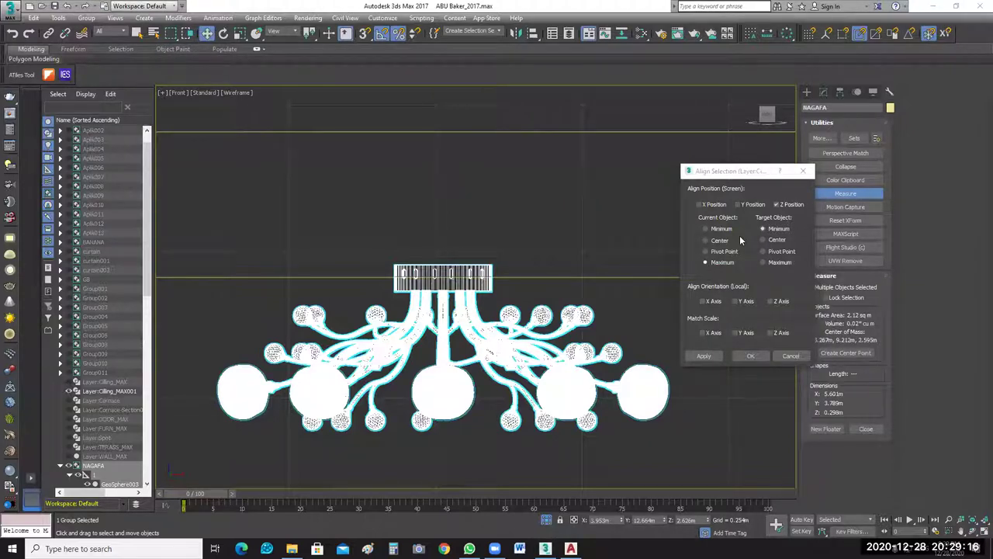
left_click(739, 204)
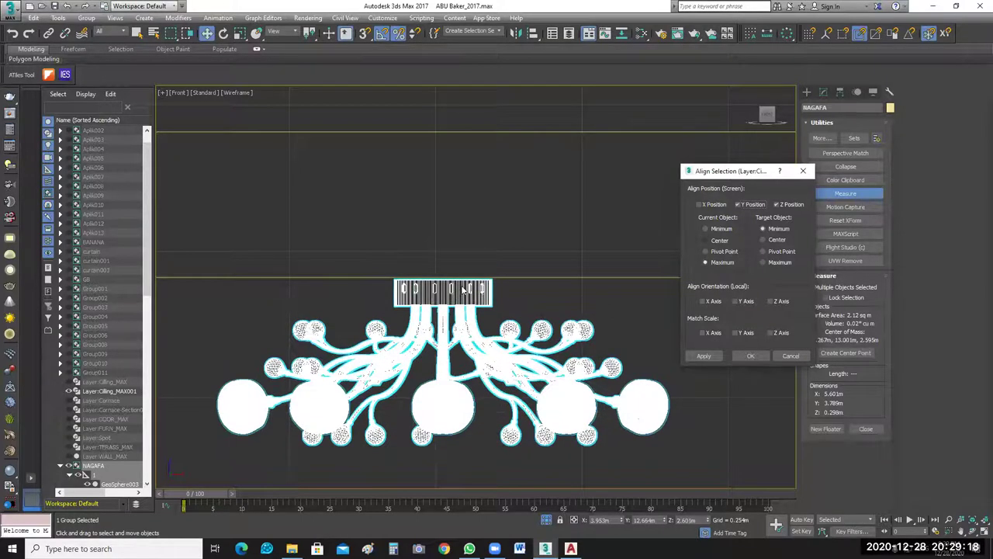
left_click(706, 356)
left_click(712, 357)
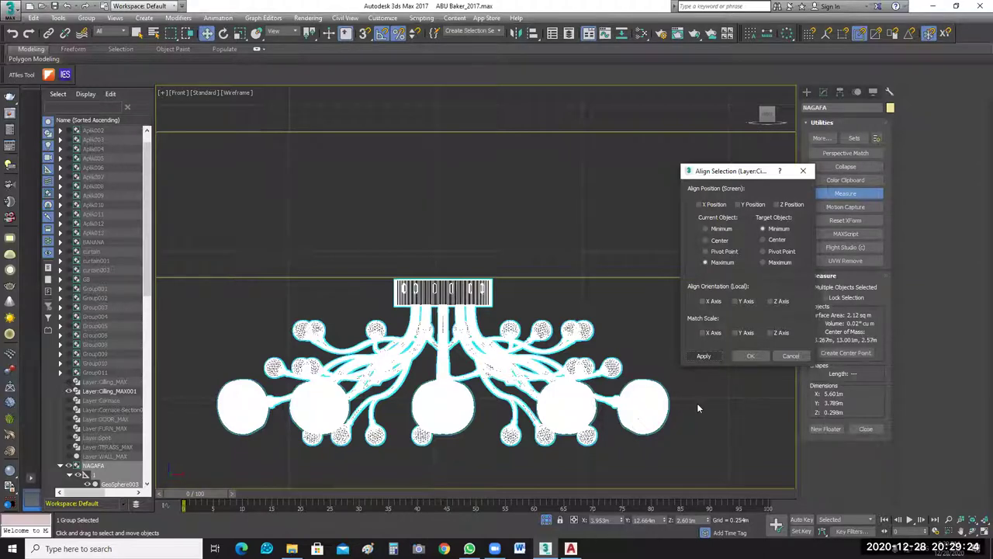
Accept the chandelier group's alignment to the ceiling underside and inspect the contact between the fixtures and the ceiling in the Front view.
left_click(750, 356)
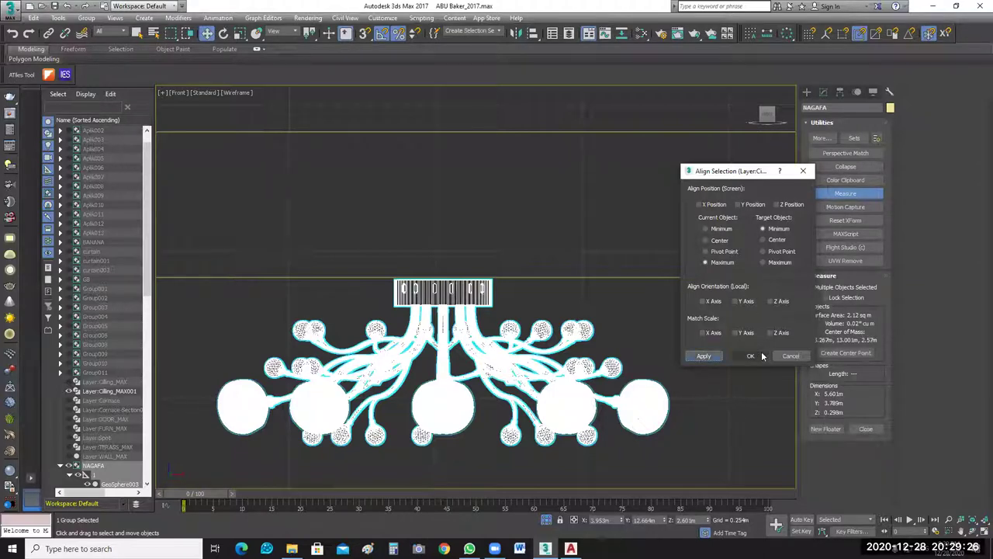
left_click(436, 285)
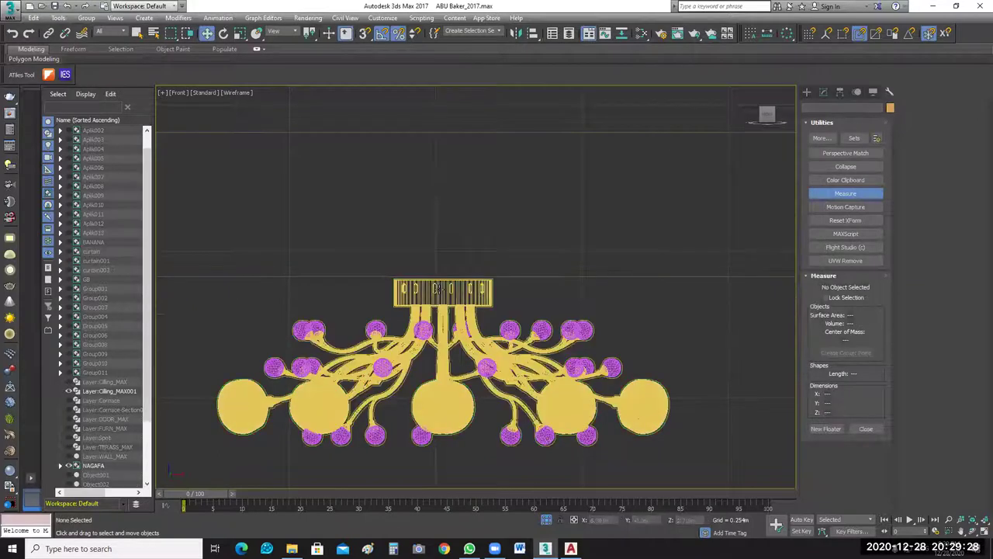
scroll(462, 268, "up", 4)
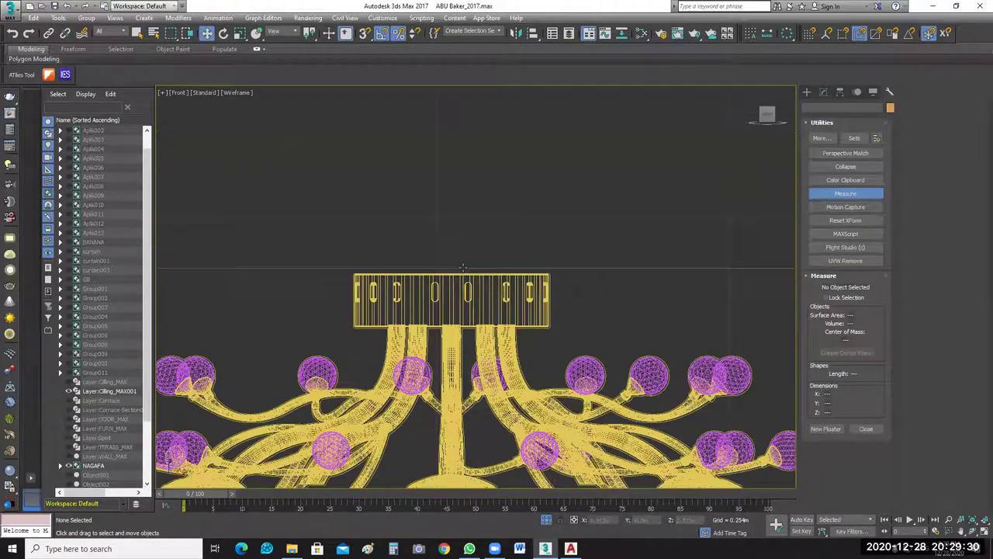
left_click(649, 268)
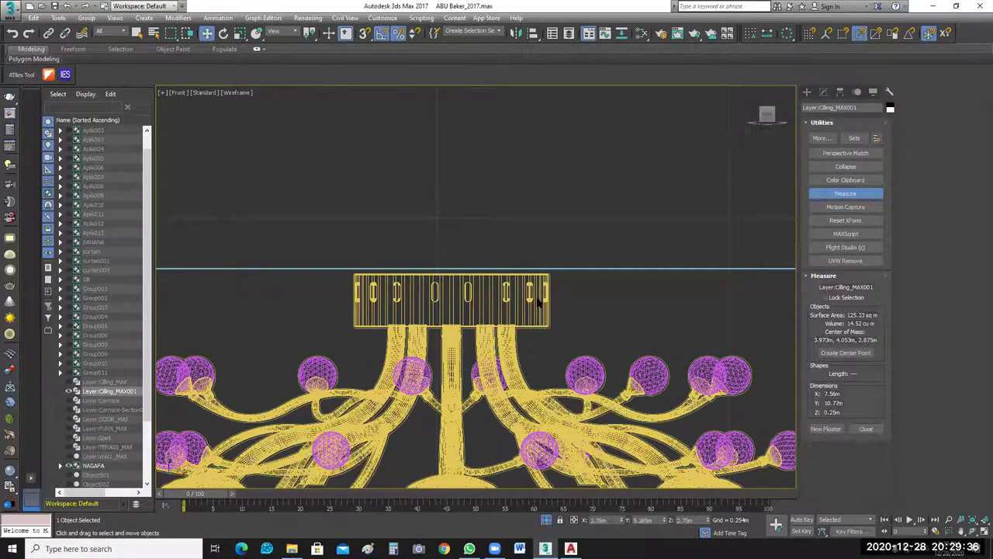
scroll(553, 353, "down", 3)
scroll(553, 353, "down", 5)
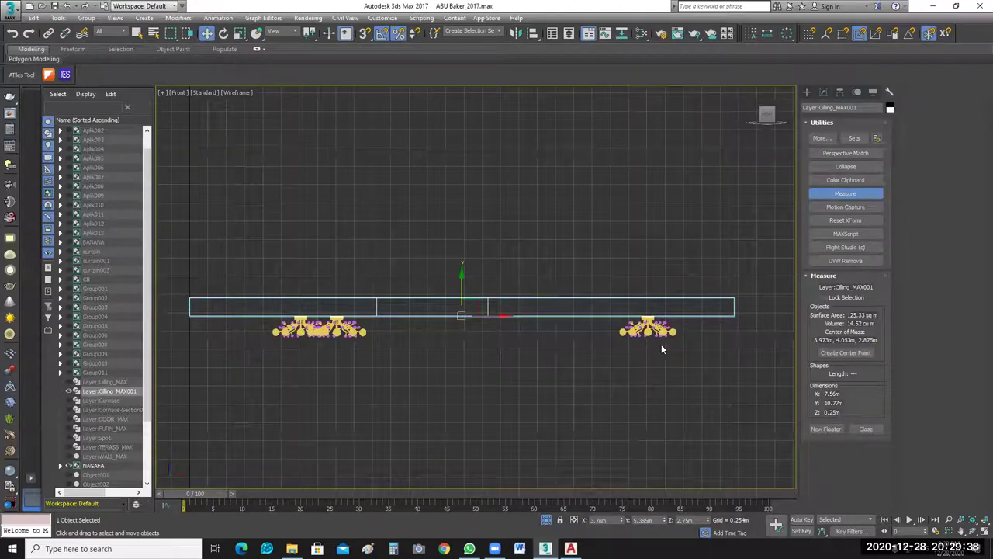
scroll(565, 383, "up", 3)
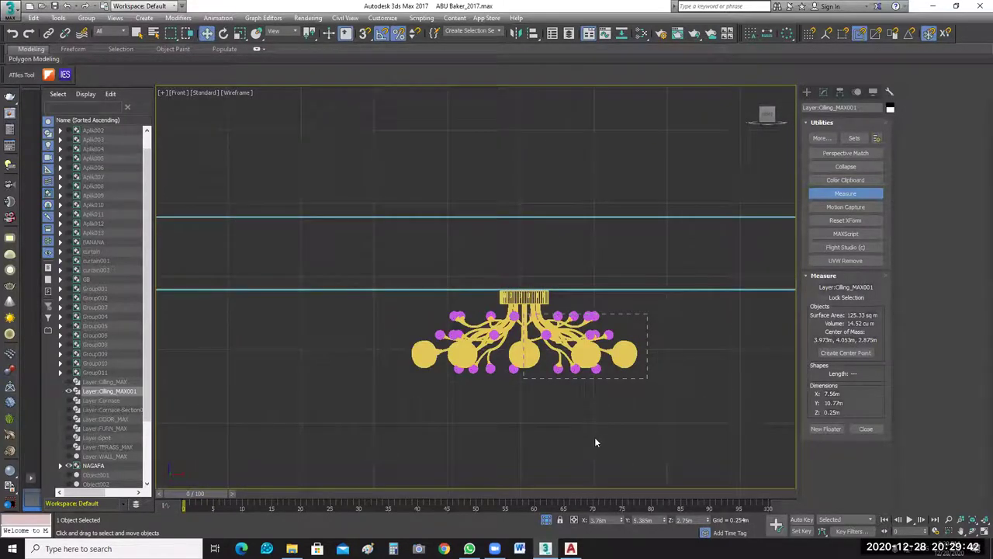
Raise the NAGAFA chandelier group along Z to close the gap between its cylindrical base and the ceiling's underside.
left_click(602, 368)
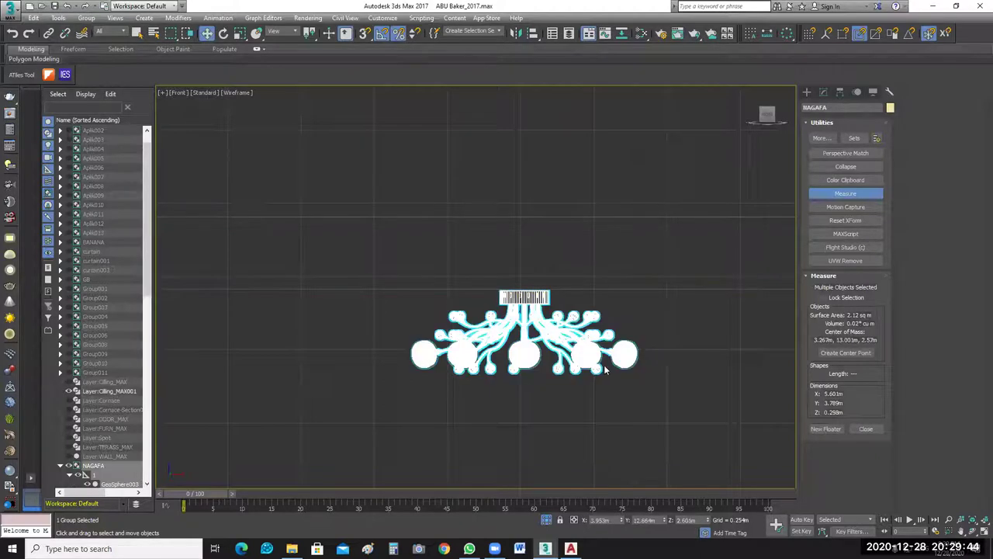
scroll(559, 256, "up", 4)
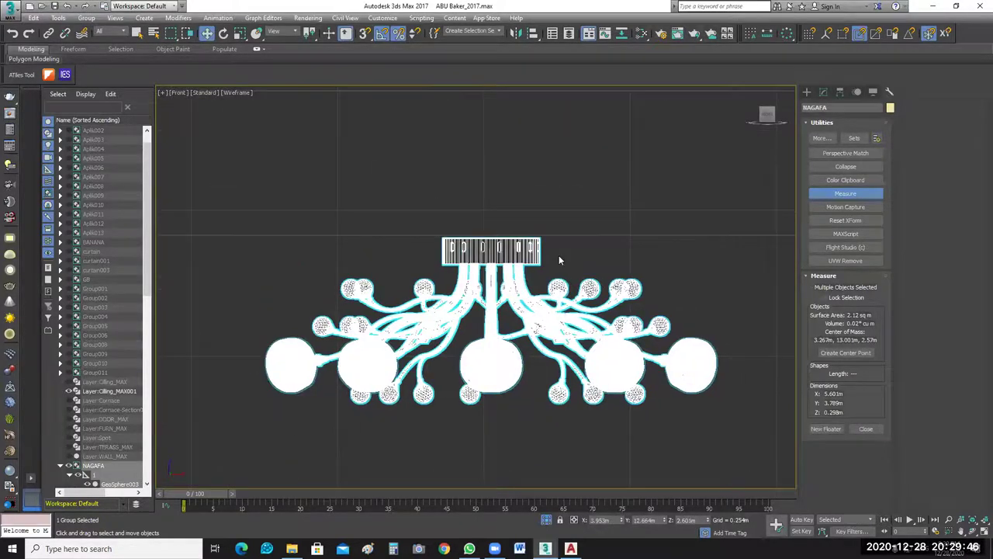
scroll(736, 458, "up", 2)
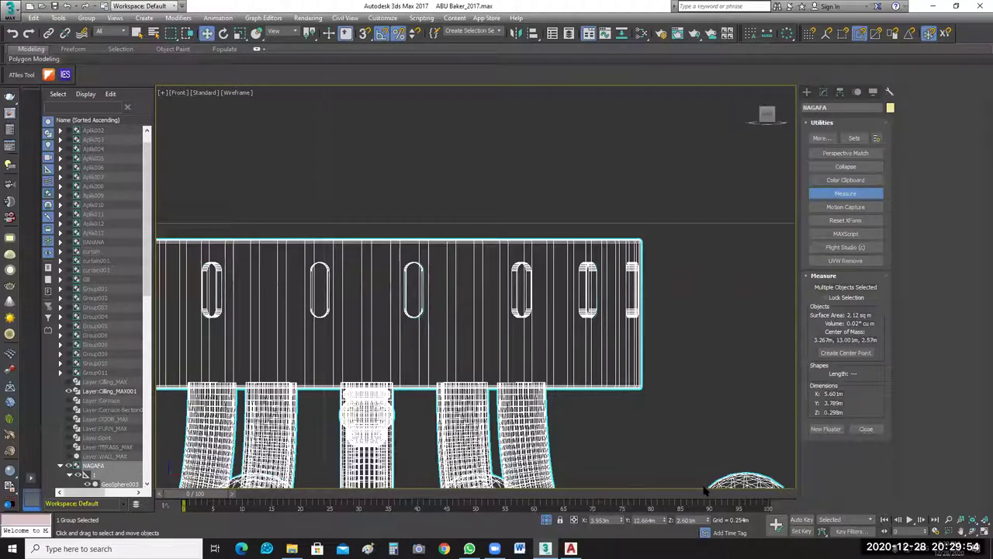
left_click_drag(705, 490, 693, 459)
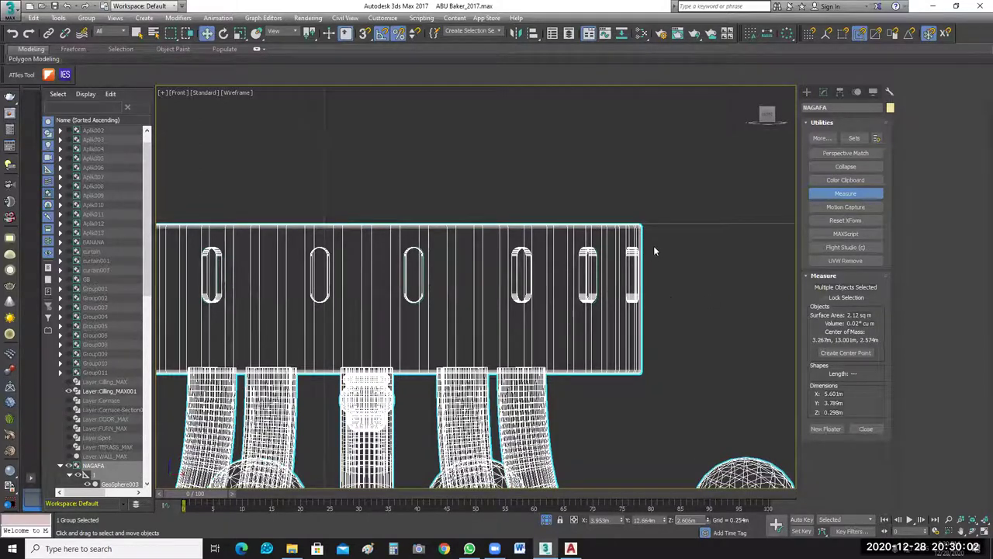
Check the base's upper corner up close and nudge the chandelier group up to the ceiling line, at about Z 2.61 m.
left_click(671, 302)
scroll(657, 234, "up", 3)
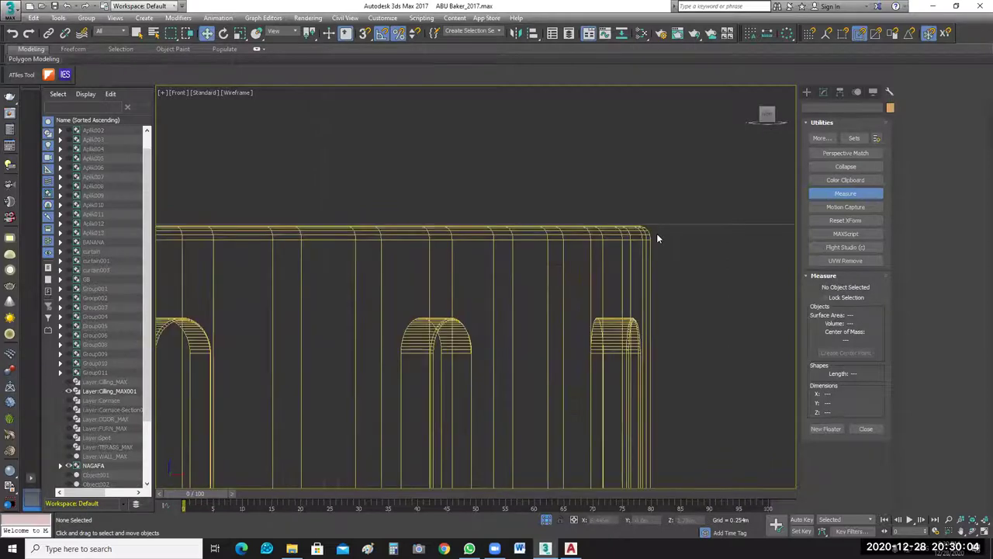
scroll(656, 238, "up", 2)
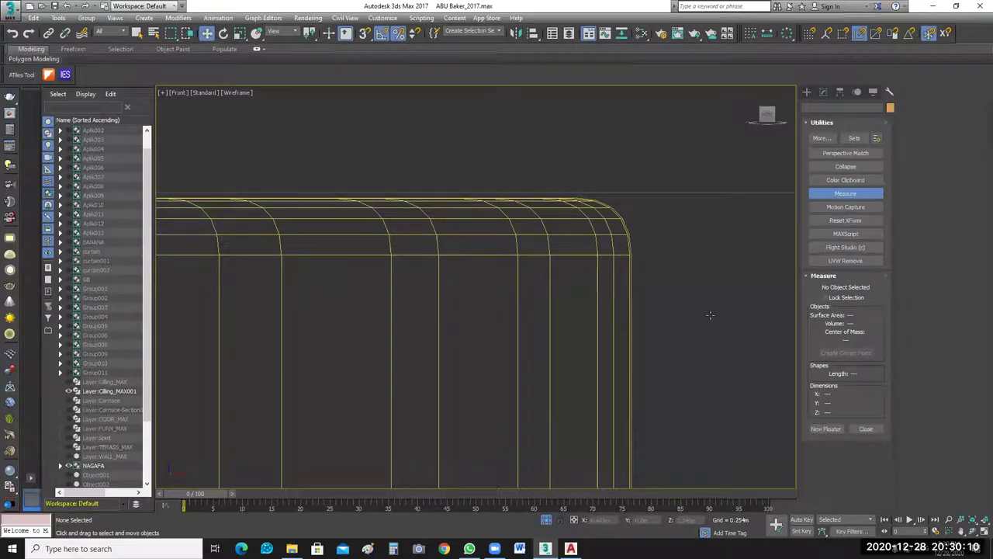
left_click(624, 243)
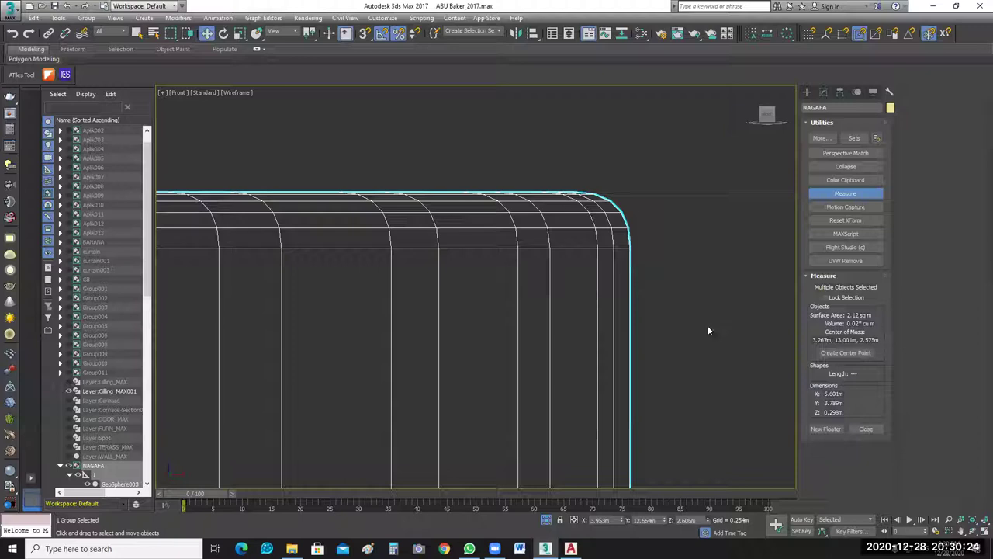
left_click(721, 361)
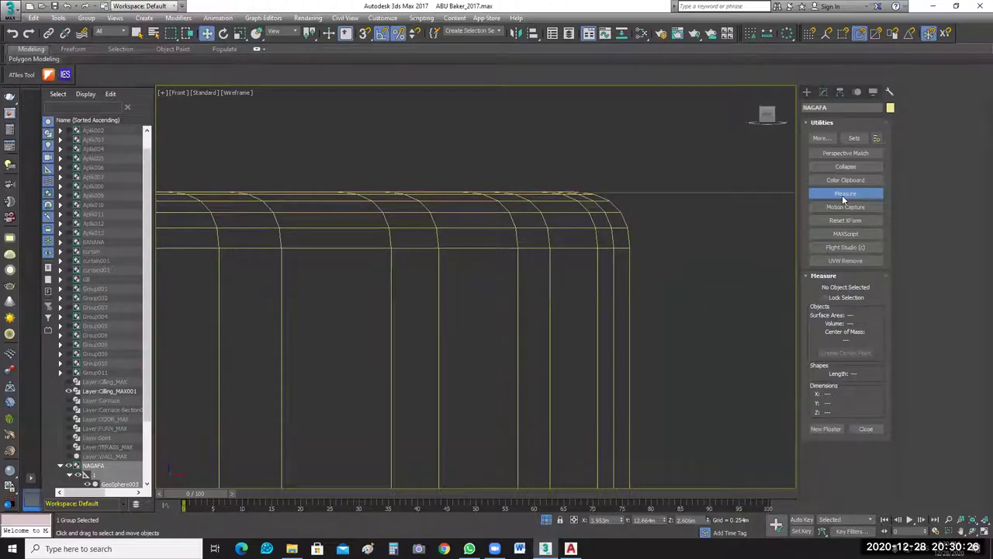
Close the Measure utility and end isolation mode to show the whole scene around the chandeliers.
left_click(843, 196)
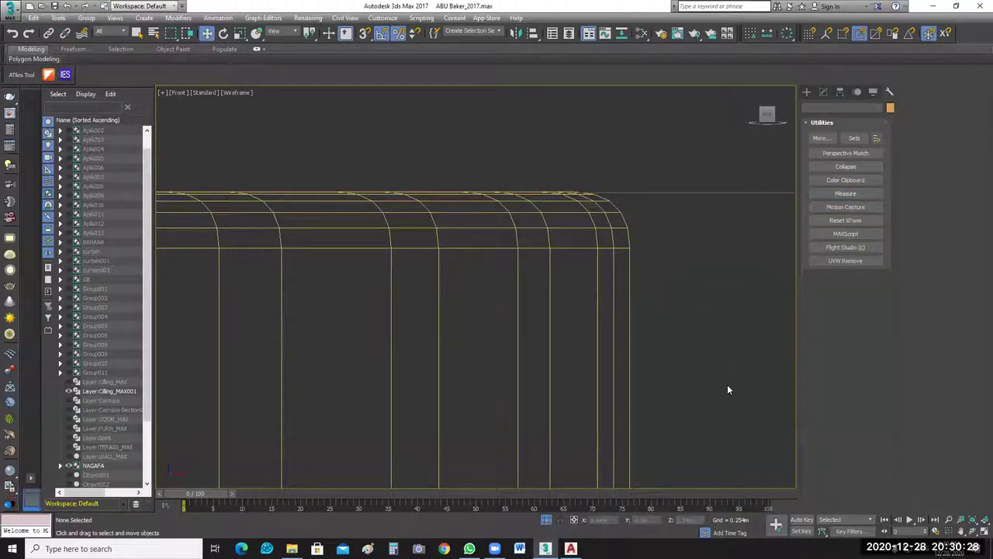
scroll(728, 385, "down", 10)
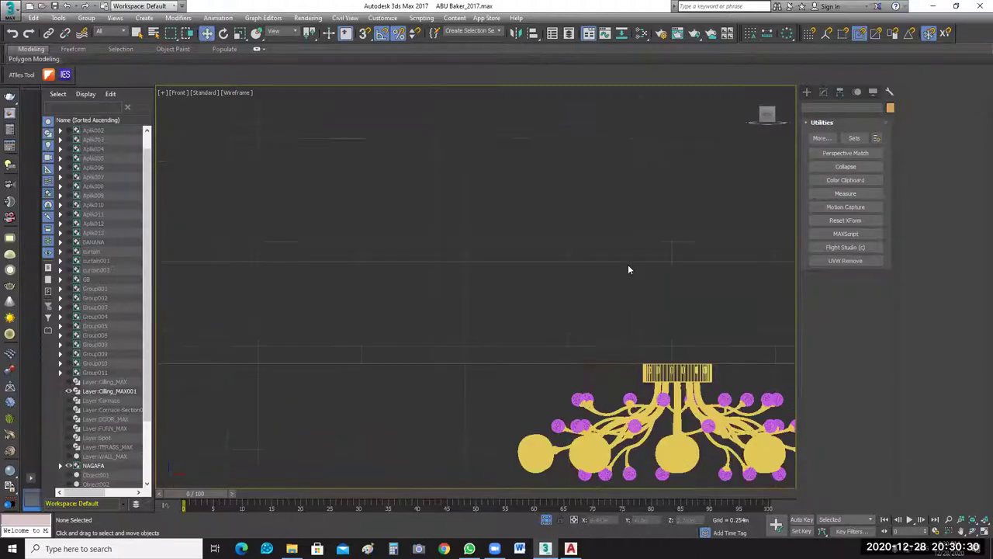
scroll(628, 270, "down", 5)
scroll(643, 317, "down", 4)
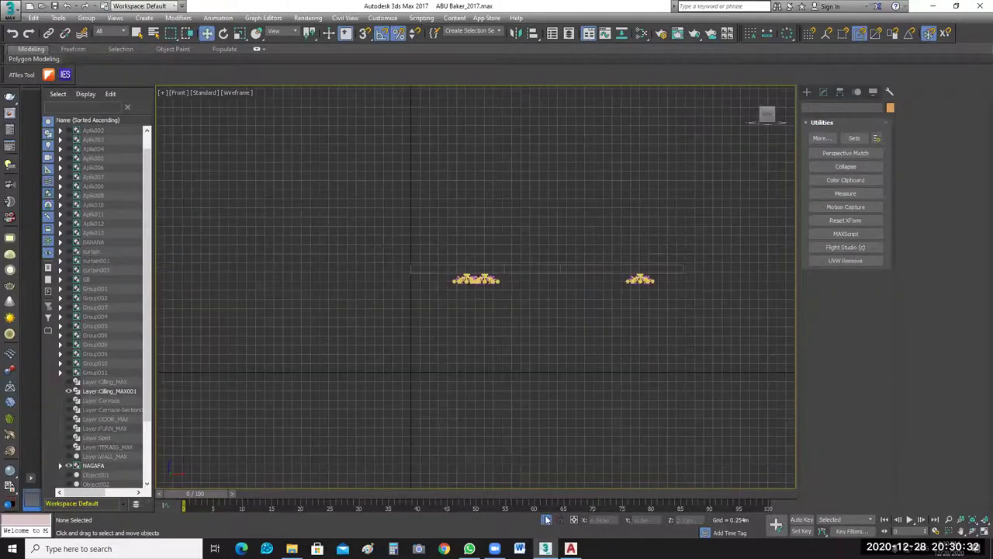
scroll(605, 381, "up", 2)
key("alt+q")
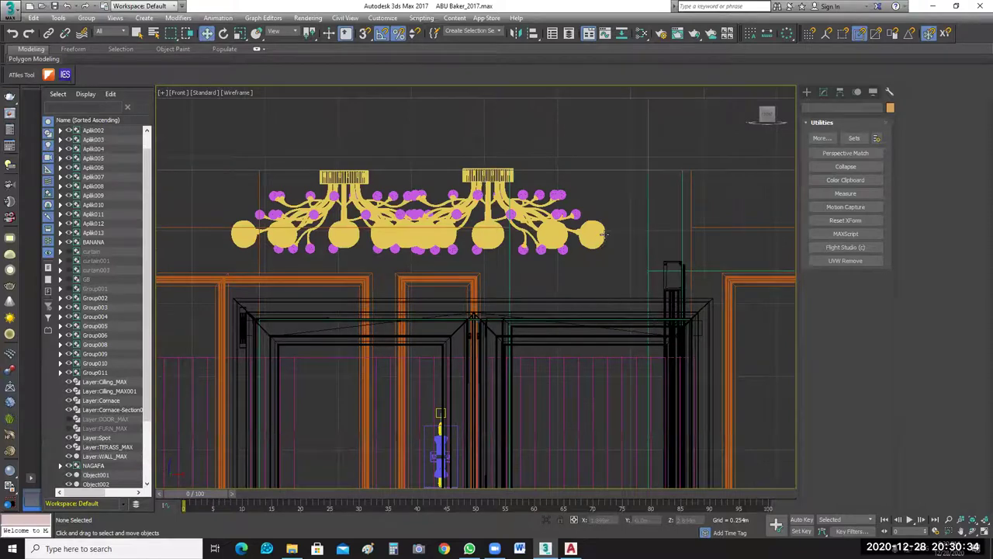
scroll(612, 245, "down", 5)
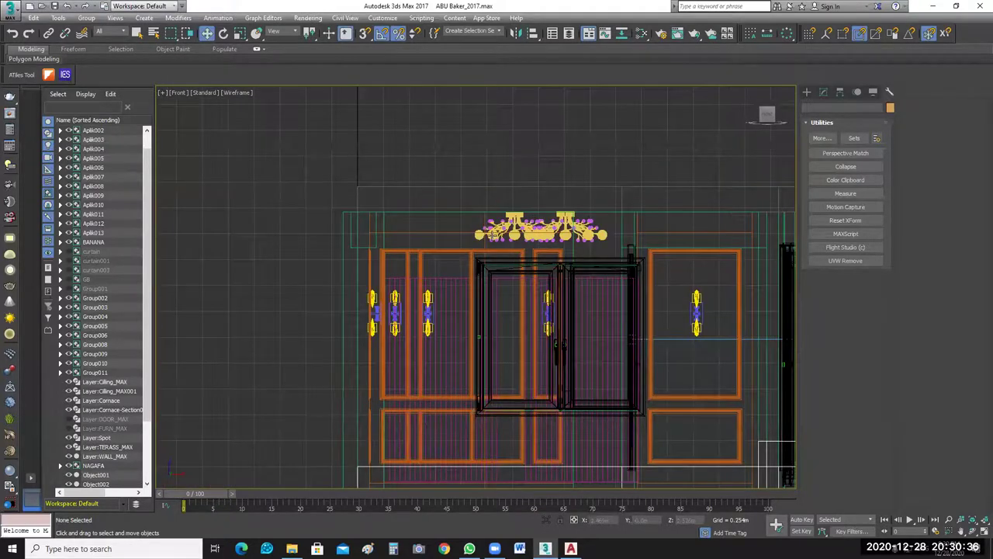
scroll(656, 265, "up", 3)
scroll(668, 271, "down", 2)
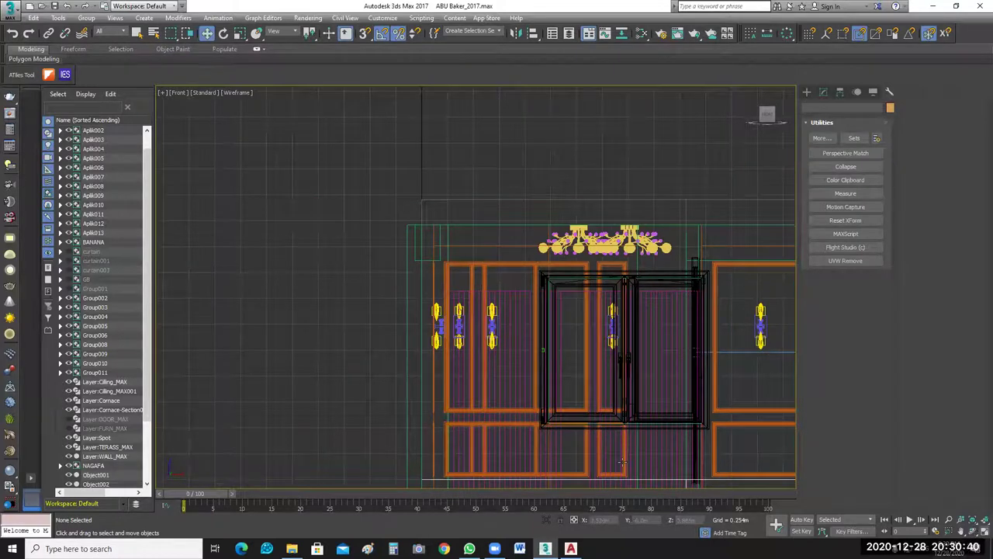
Restore the four-viewport layout and move the NAGAFA chandelier group about 10.1 m along negative Y into the room in the Top view.
key("alt+w")
left_click(683, 410)
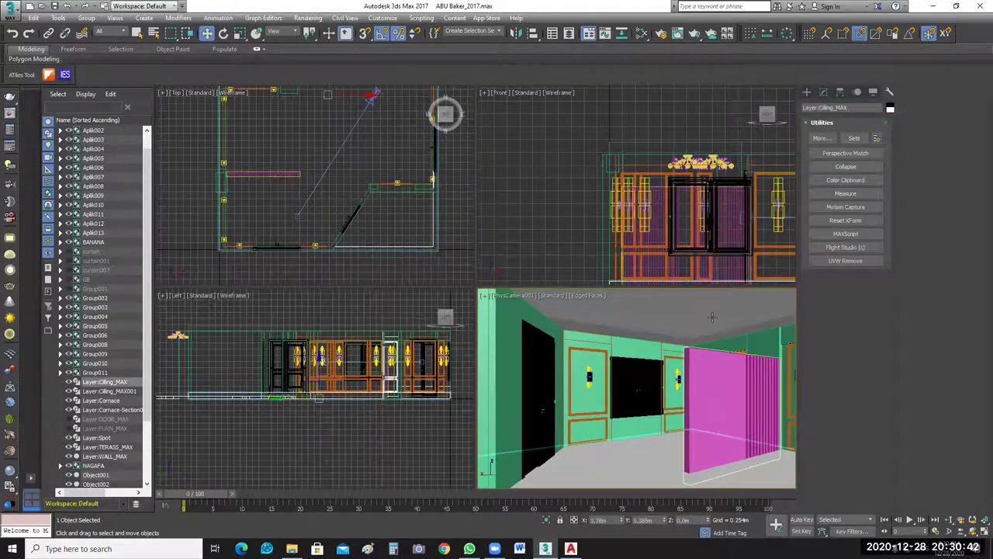
scroll(446, 221, "down", 5)
left_click(428, 218)
scroll(413, 127, "up", 3)
scroll(301, 178, "up", 2)
left_click(336, 194)
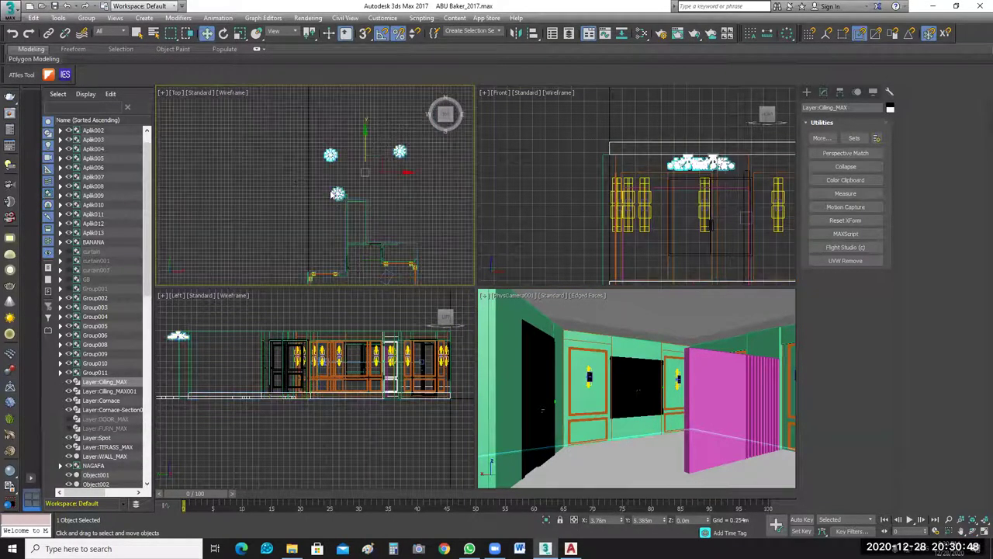
left_click(419, 207)
scroll(420, 207, "down", 4)
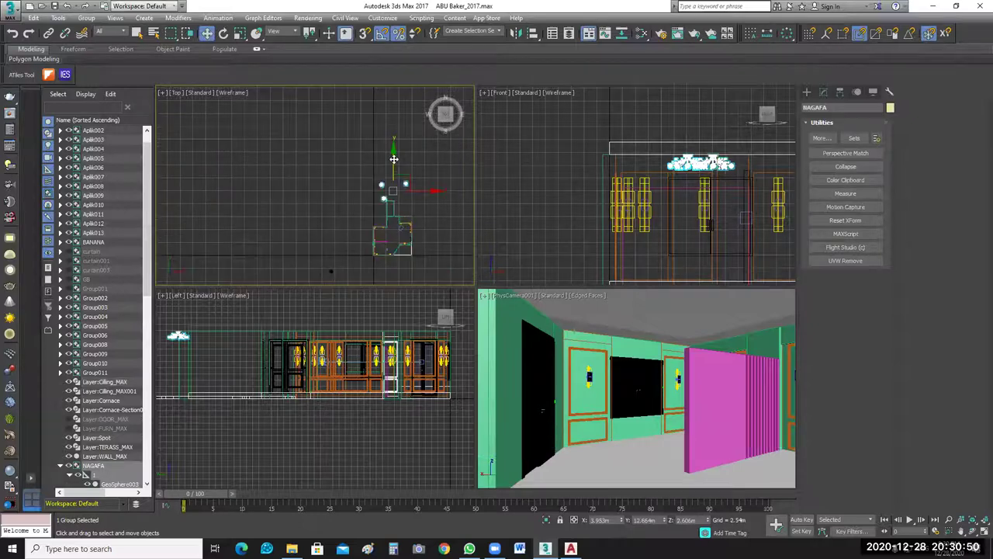
left_click_drag(393, 169, 385, 210)
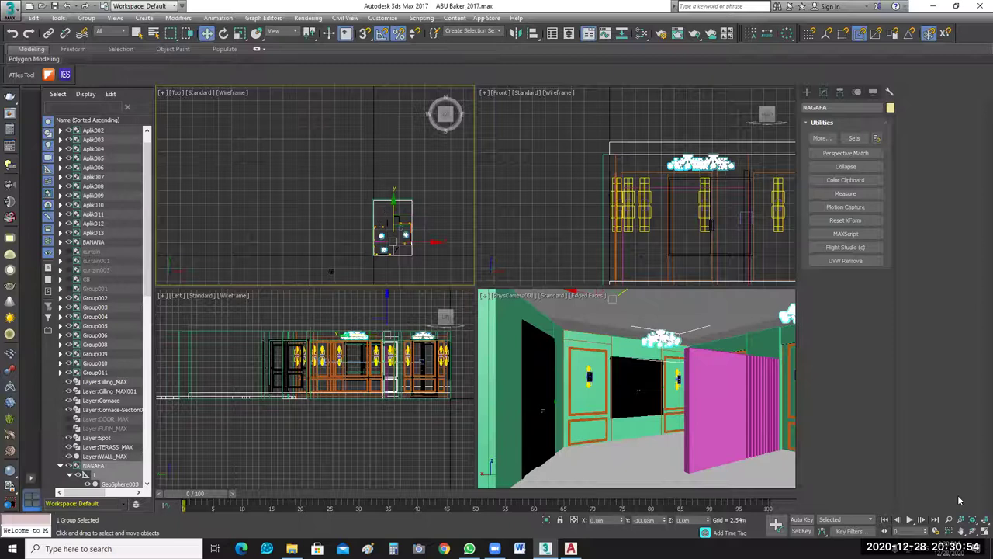
Maximize the Top view and shift the chandelier group slightly along positive Y within the room plan.
left_click(984, 533)
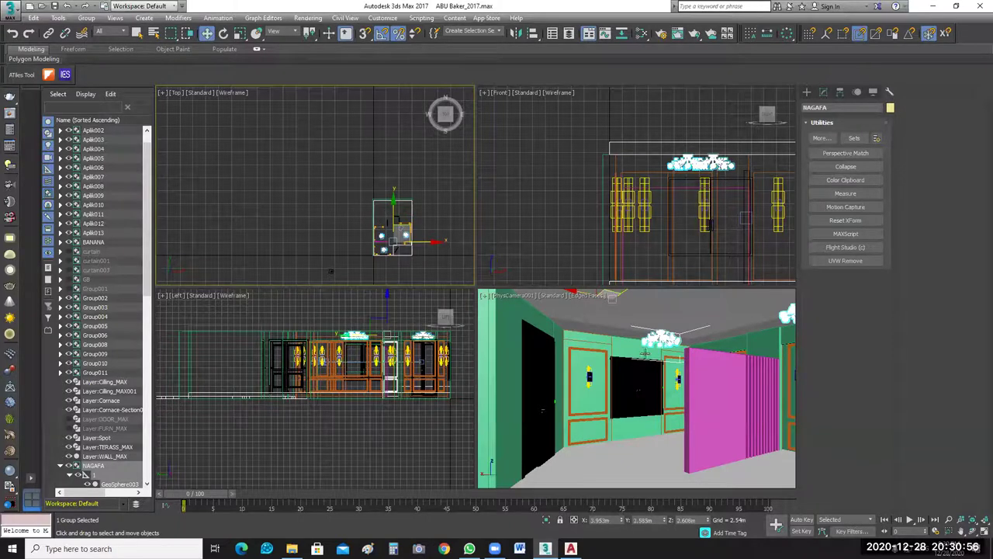
key("z")
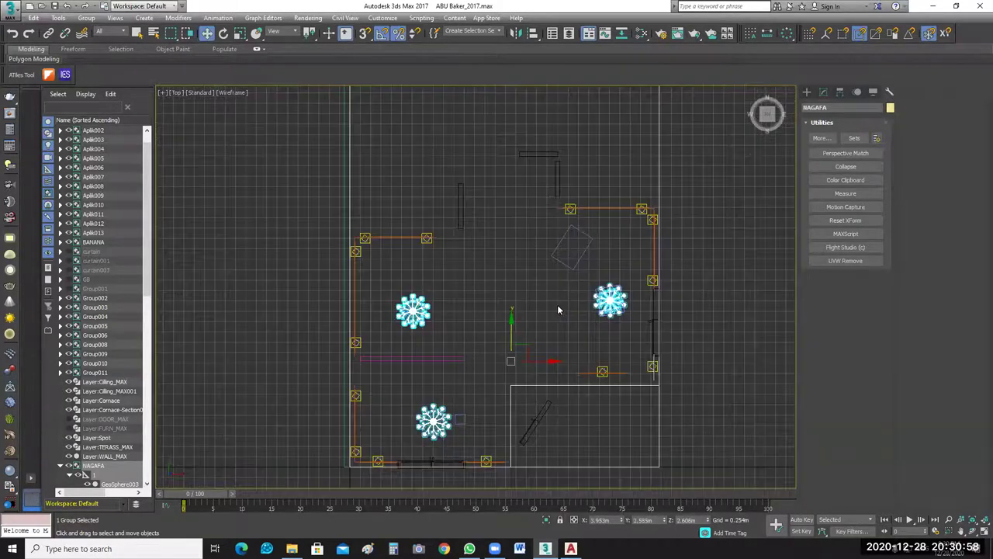
middle_click_drag(511, 324, 519, 288)
left_click_drag(519, 288, 518, 285)
left_click(541, 450)
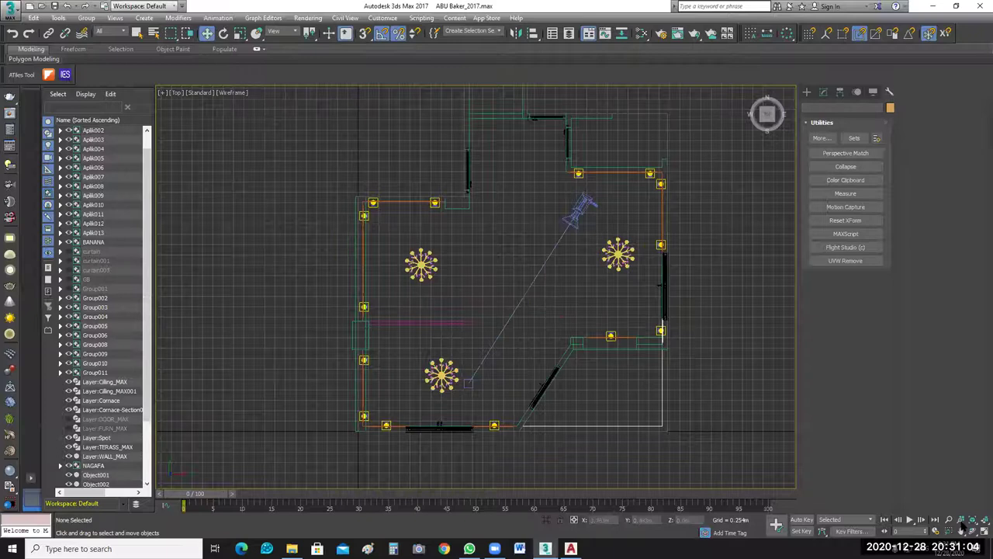
Return to four viewports, select the Layer:Cilling_MAX floor slab, and change the PhysCamera001 viewport to a Perspective view.
key("alt+w")
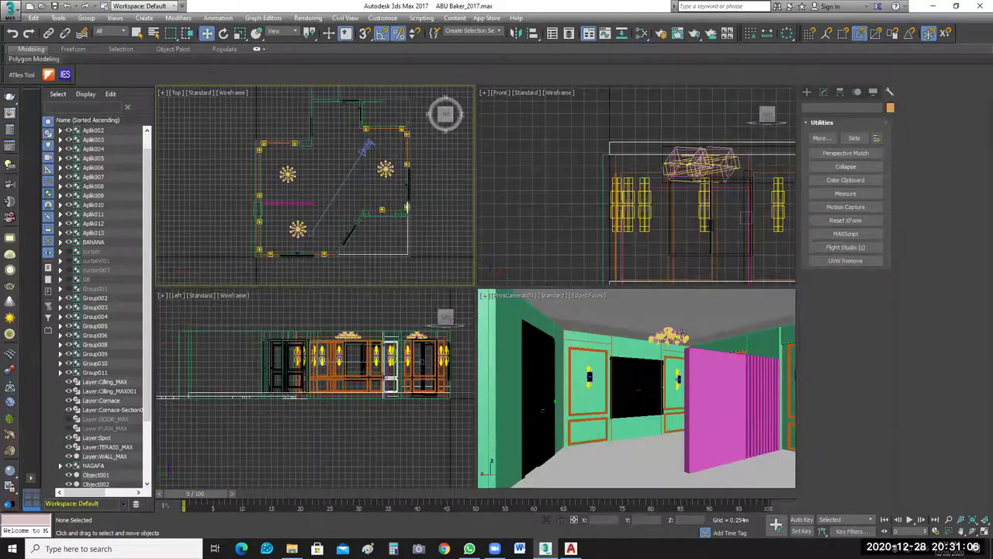
left_click(634, 303)
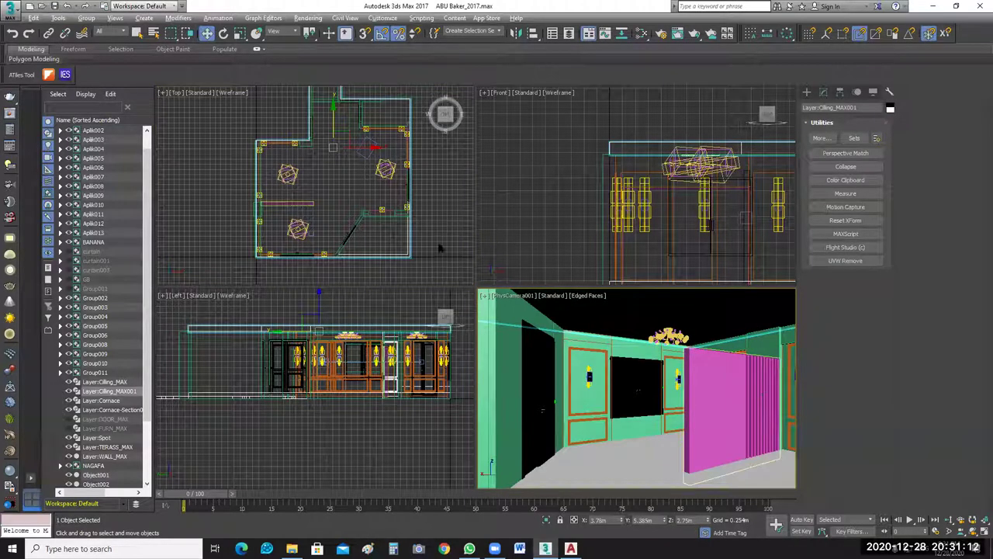
left_click(420, 224)
key("z")
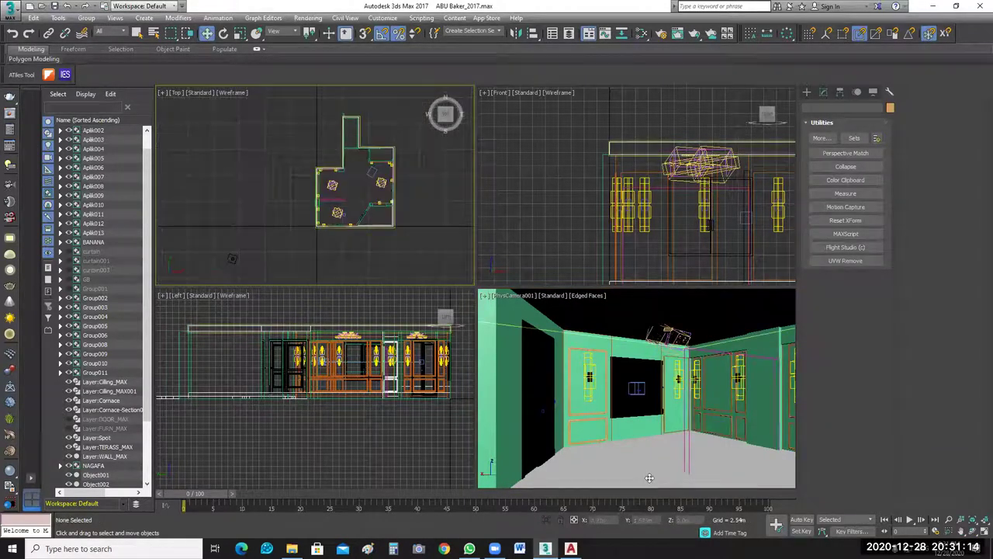
left_click(651, 478)
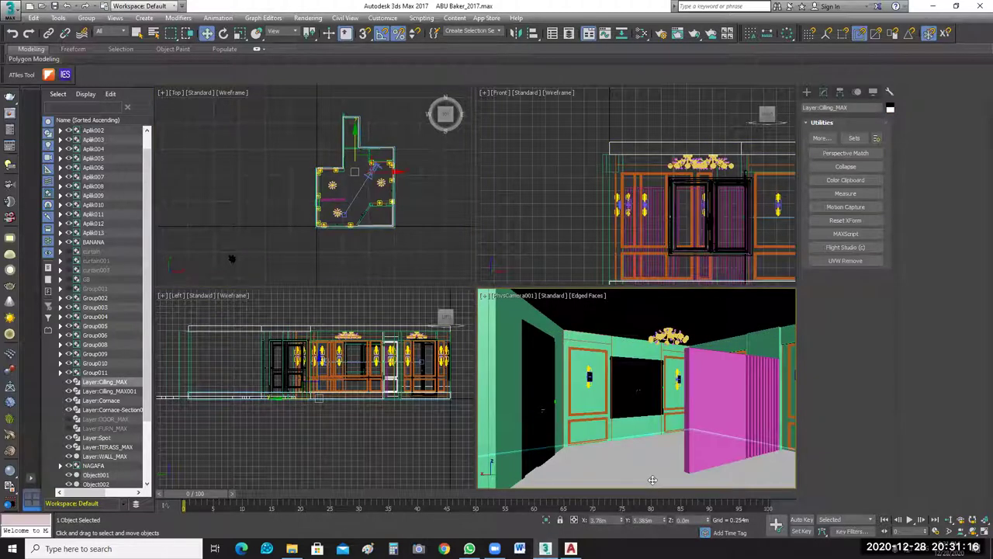
key("p")
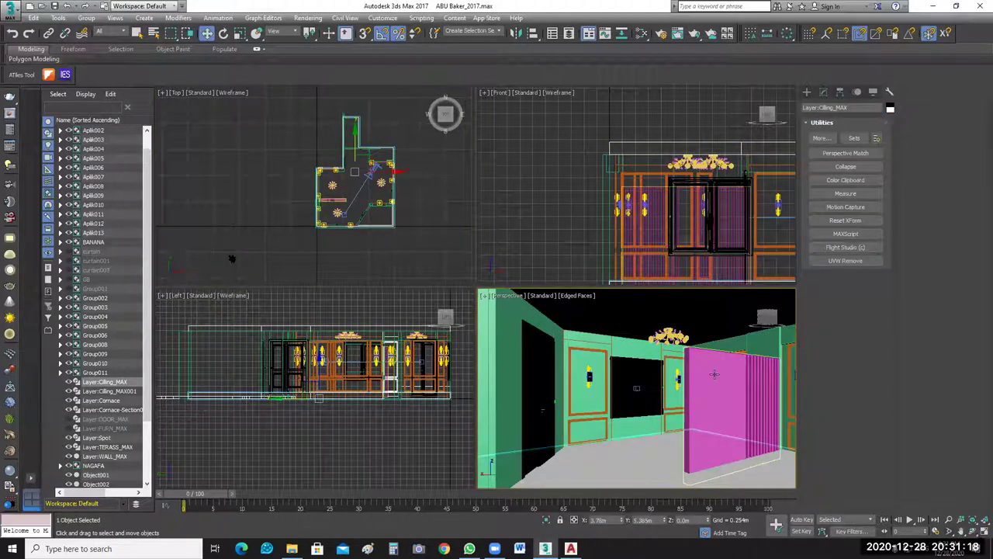
Select the slatted partition Rectangle001 together with the Layer:Cilling_MAX floor slab and isolate the two objects.
left_click(630, 448)
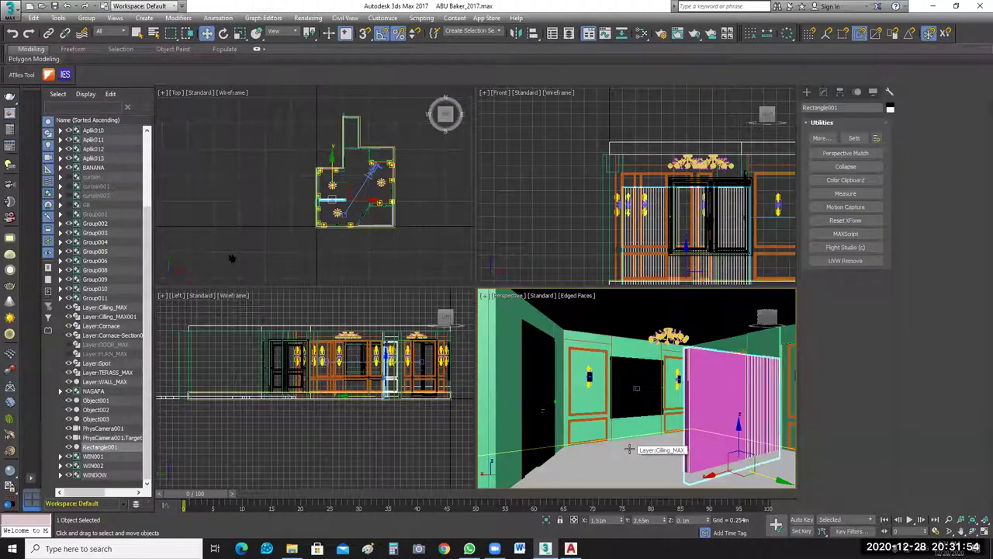
scroll(619, 251, "up", 2)
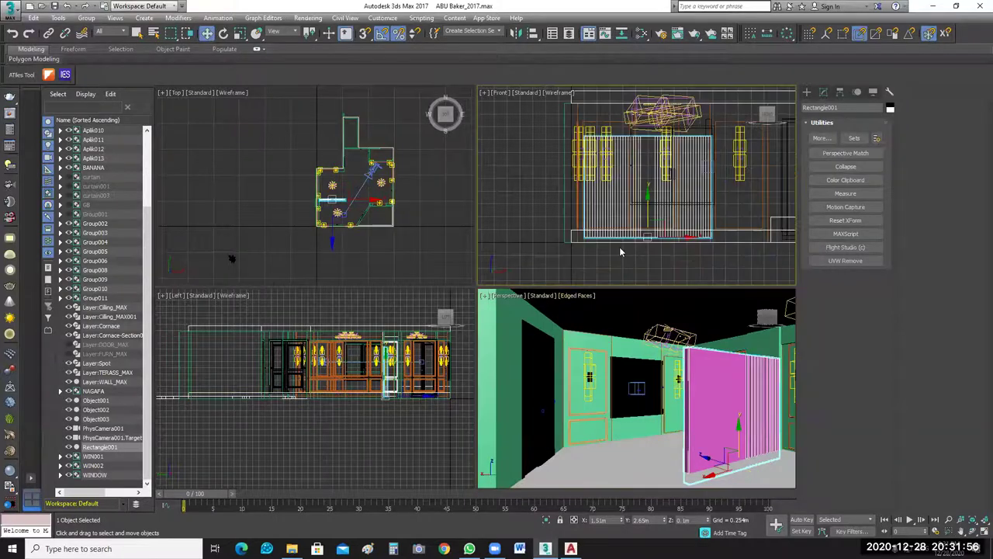
scroll(550, 240, "up", 2)
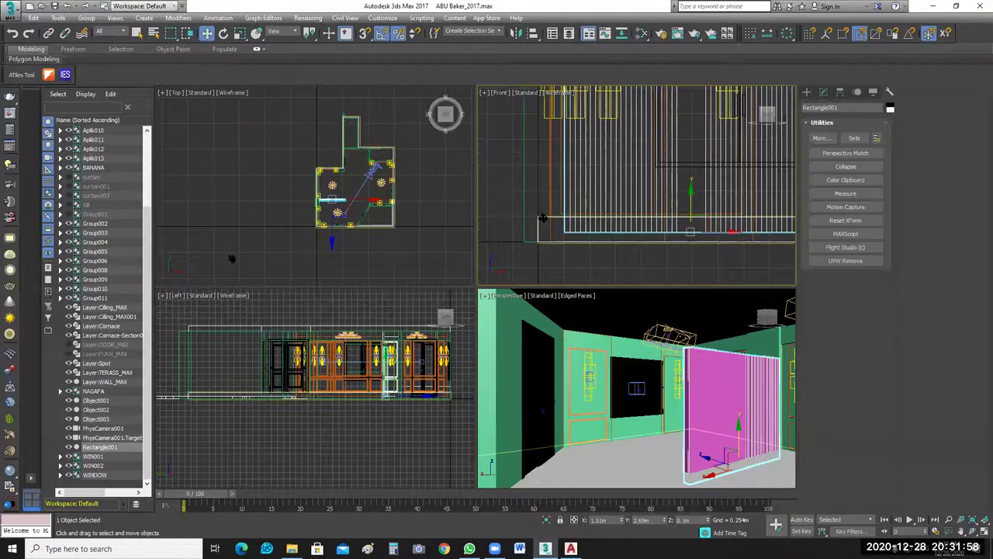
left_click(638, 239)
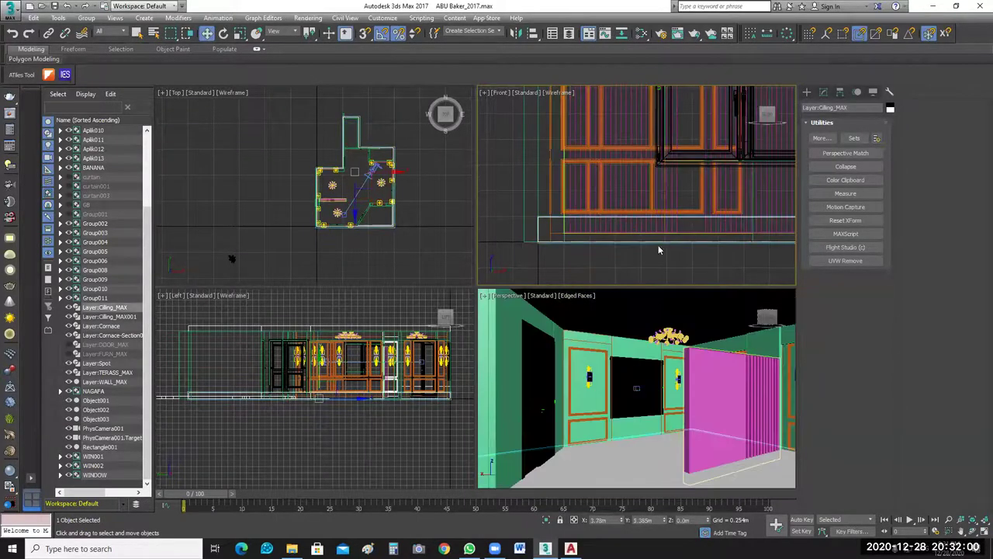
left_click(658, 241)
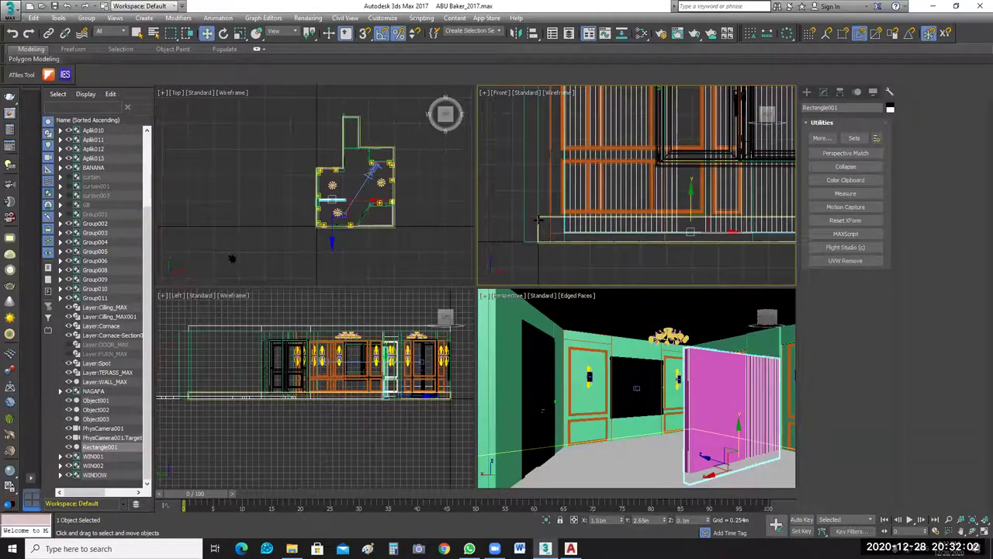
left_click(606, 262)
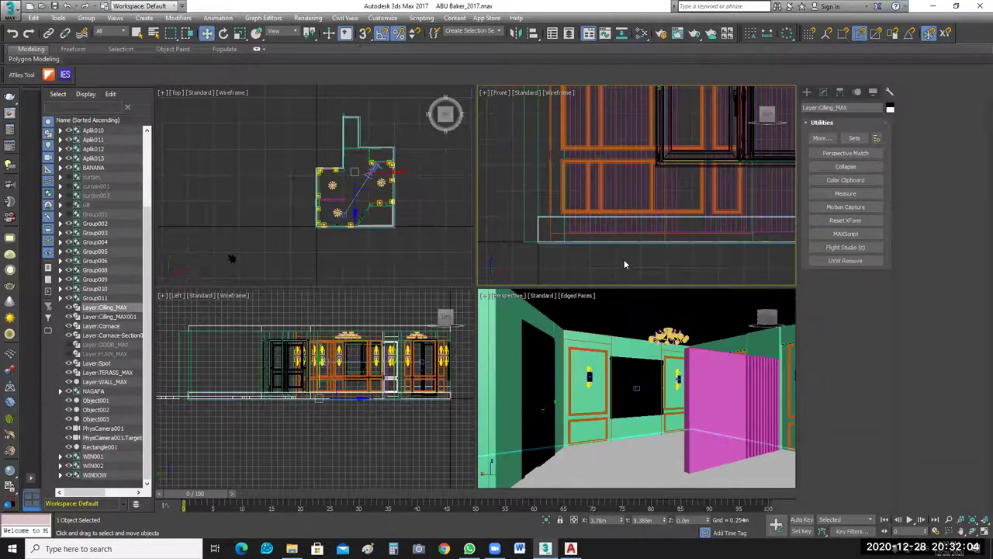
middle_click_drag(635, 257, 661, 240)
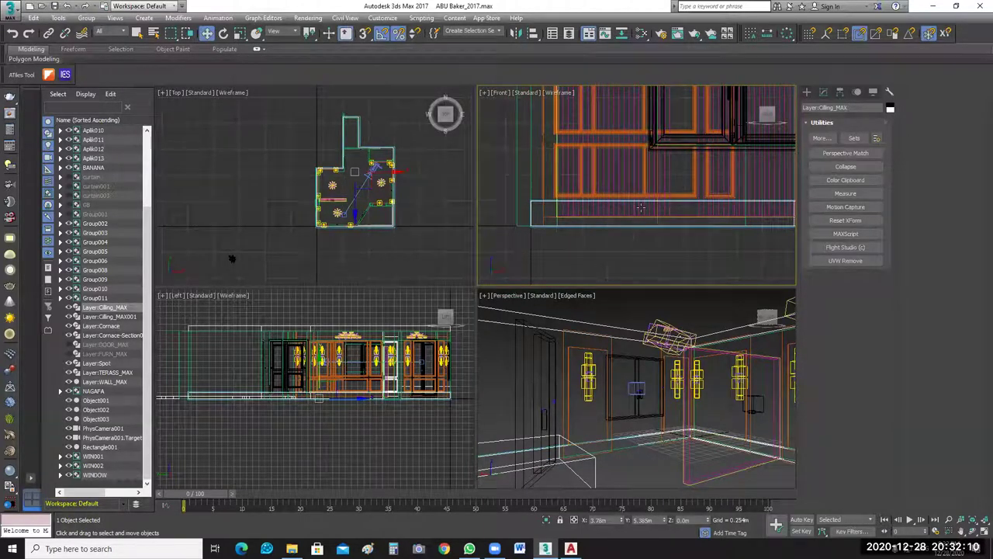
left_click(546, 518)
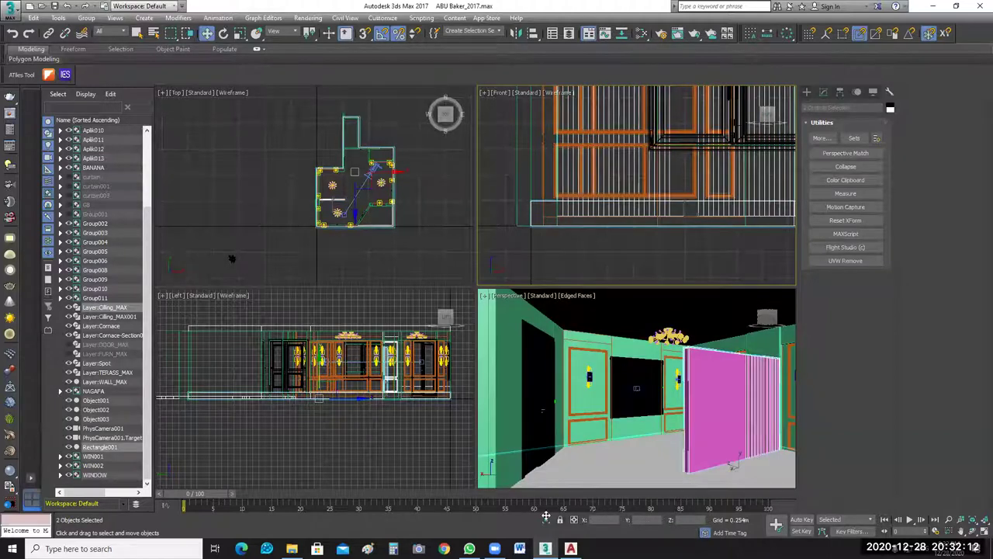
Align the partition to the floor slab on Y Position in the Front view, matching its Minimum to the slab's Maximum.
scroll(600, 229, "up", 4)
scroll(731, 194, "up", 1)
left_click(783, 213)
left_click(717, 195)
middle_click_drag(762, 197, 767, 202)
scroll(773, 195, "down", 2)
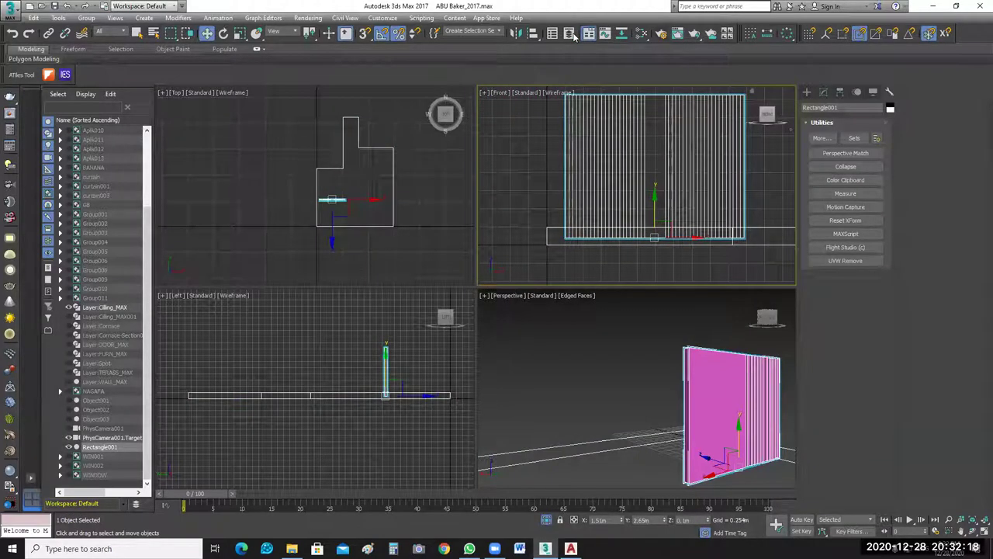
left_click(532, 32)
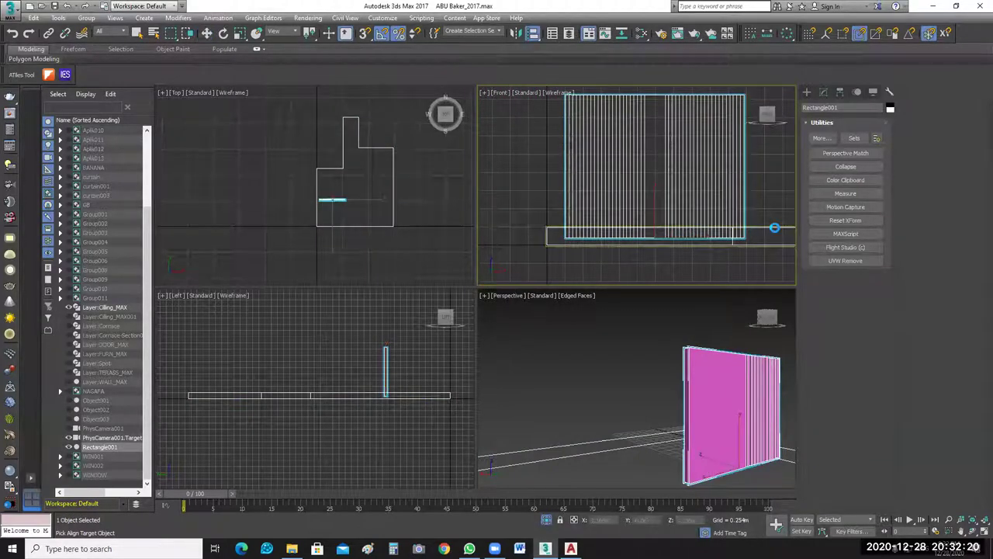
left_click(774, 230)
left_click_drag(741, 177, 832, 170)
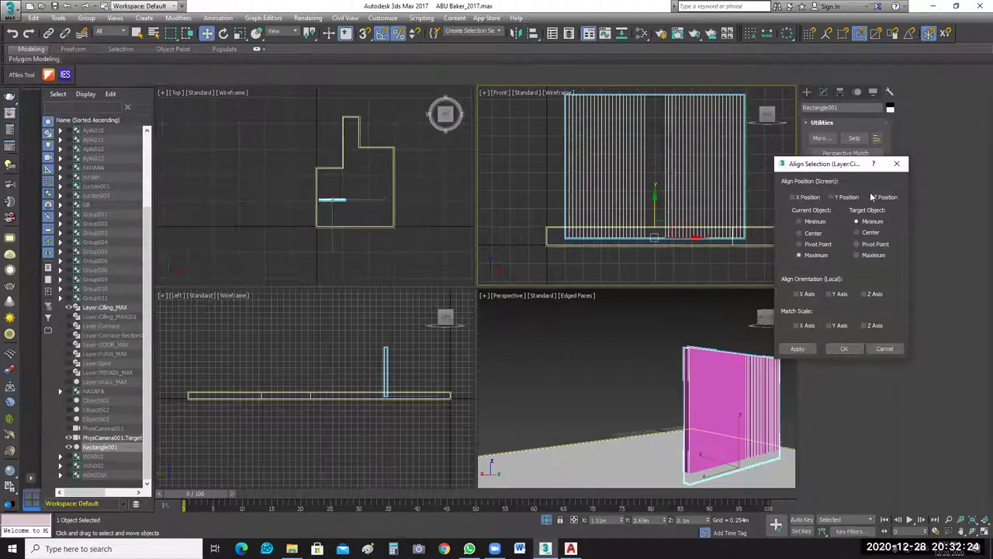
left_click(815, 222)
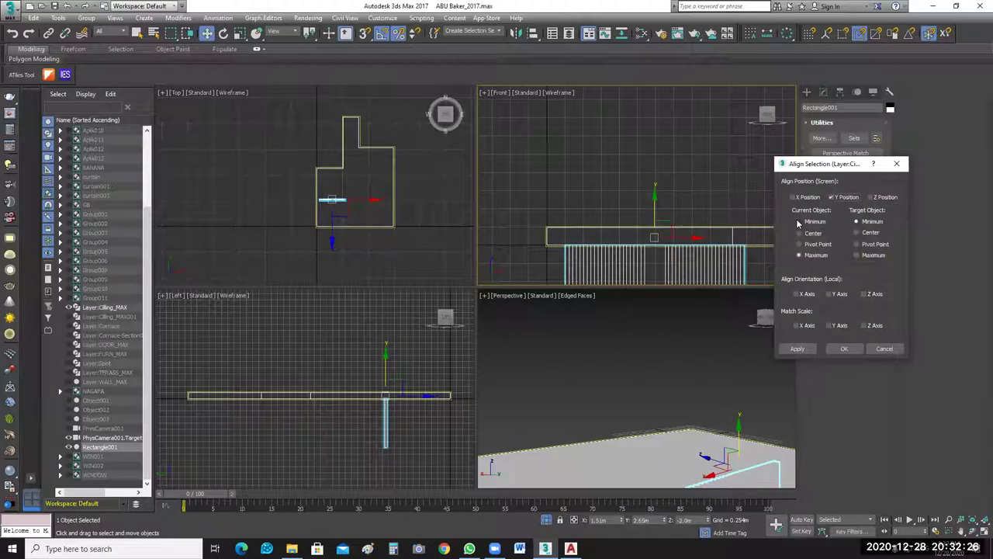
left_click(856, 254)
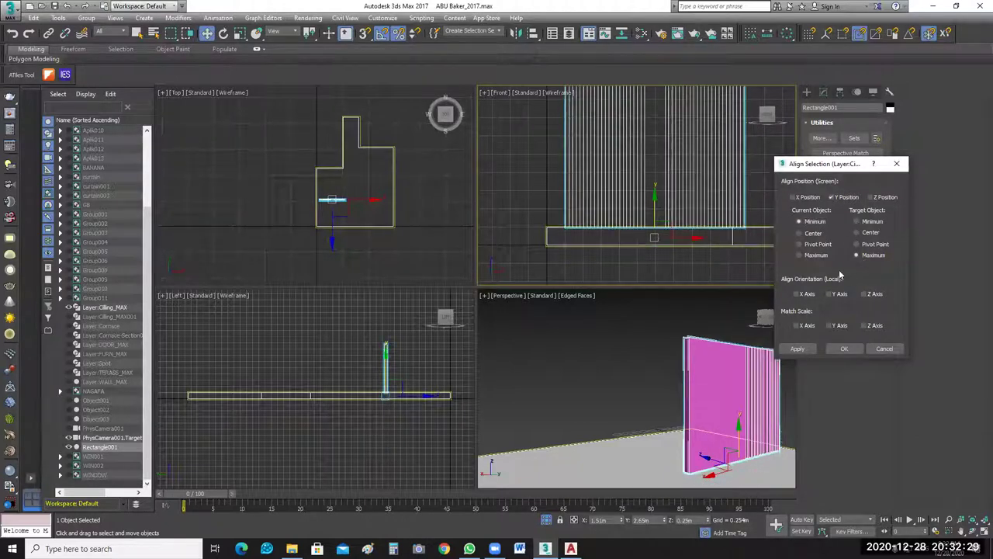
left_click(844, 348)
Clear the selection and end isolation mode to bring back the whole scene.
right_click(606, 366)
left_click(547, 519)
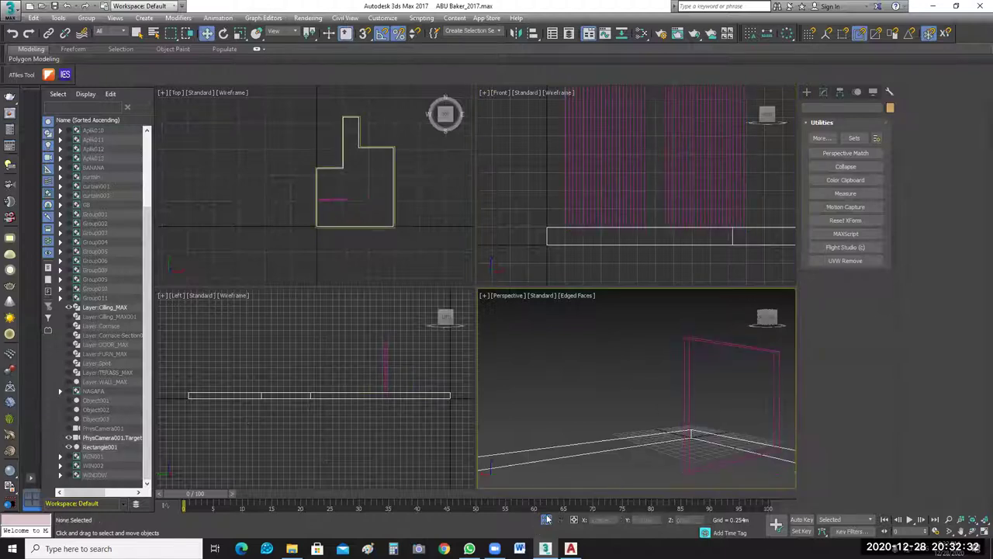
key("alt+q")
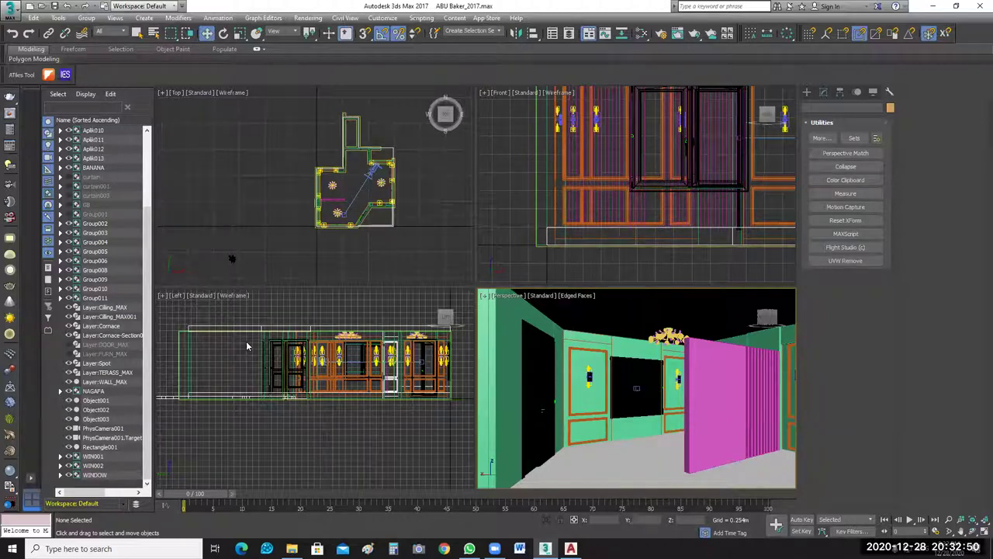
left_click(741, 390)
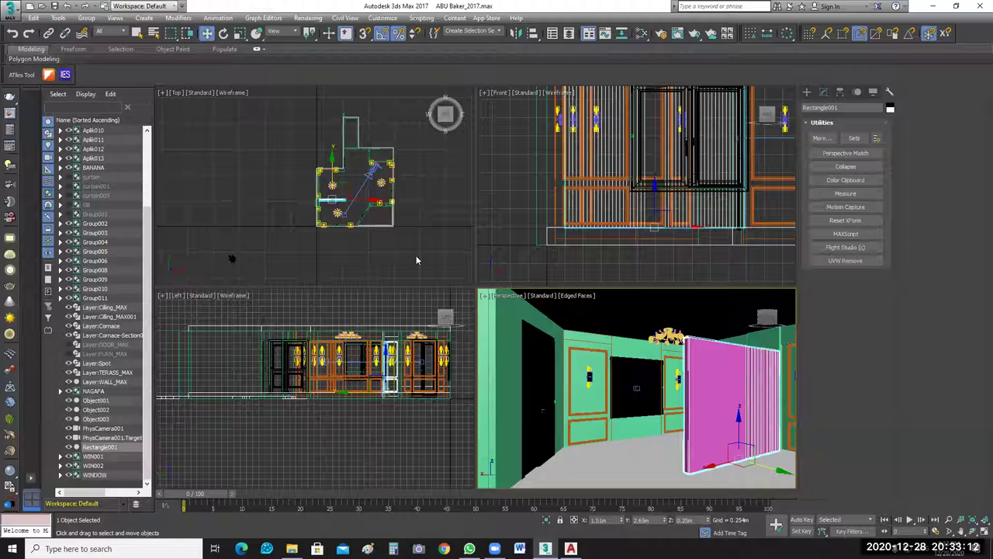
left_click(362, 203)
scroll(362, 203, "up", 3)
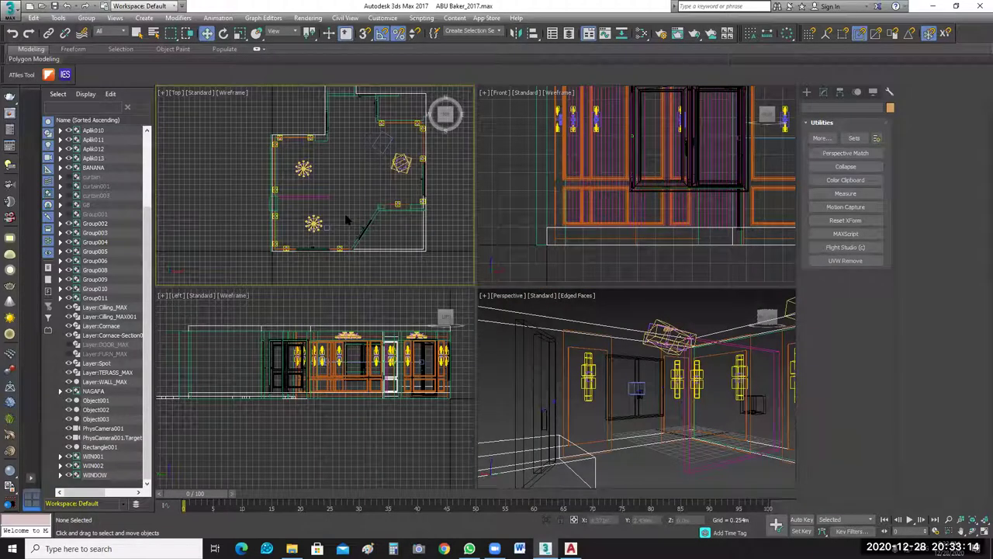
scroll(311, 211, "up", 3)
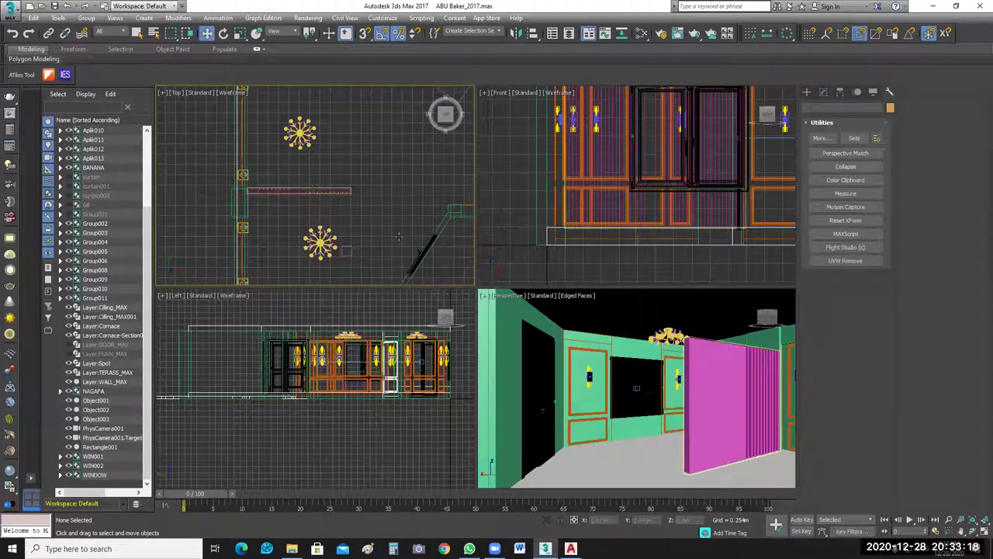
scroll(447, 236, "down", 4)
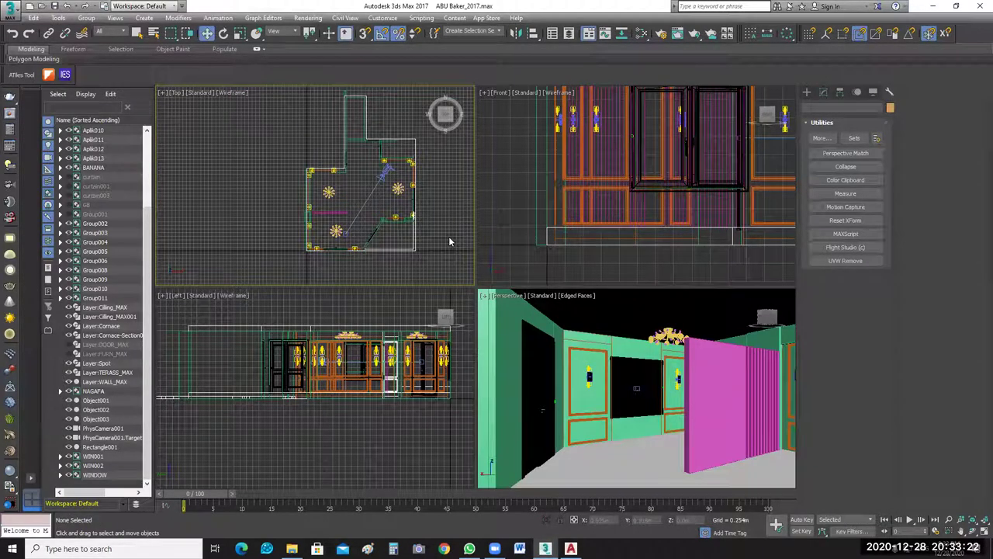
Select the Layer:Cilling_MAX floor slab and Layer:WALL_MAX in the Front view and isolate them.
left_click(550, 229)
left_click(544, 246)
left_click(537, 241, "ctrl")
key("alt+q")
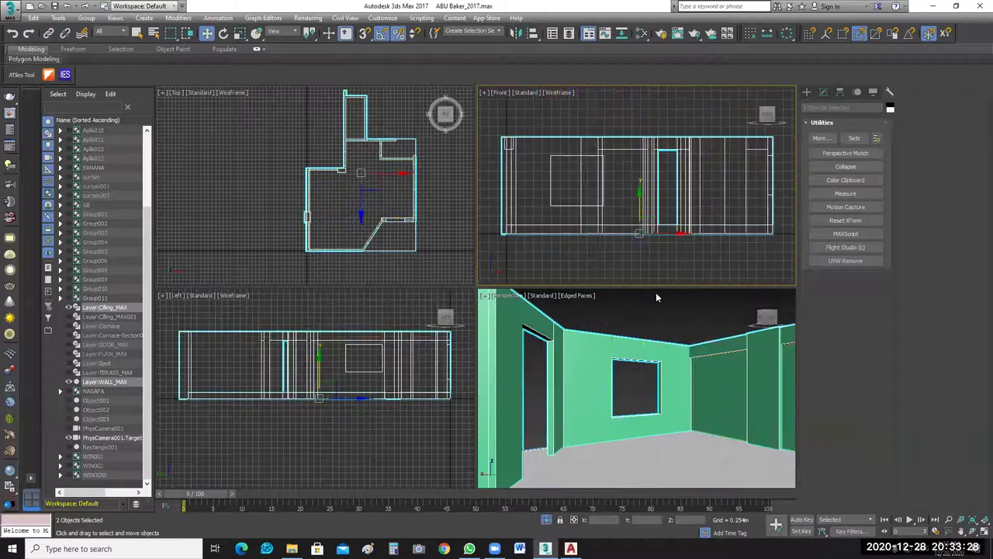
Select the floor slab alone in the maximized Front view and set its Extrude amount to -0.25 m.
left_click(573, 242)
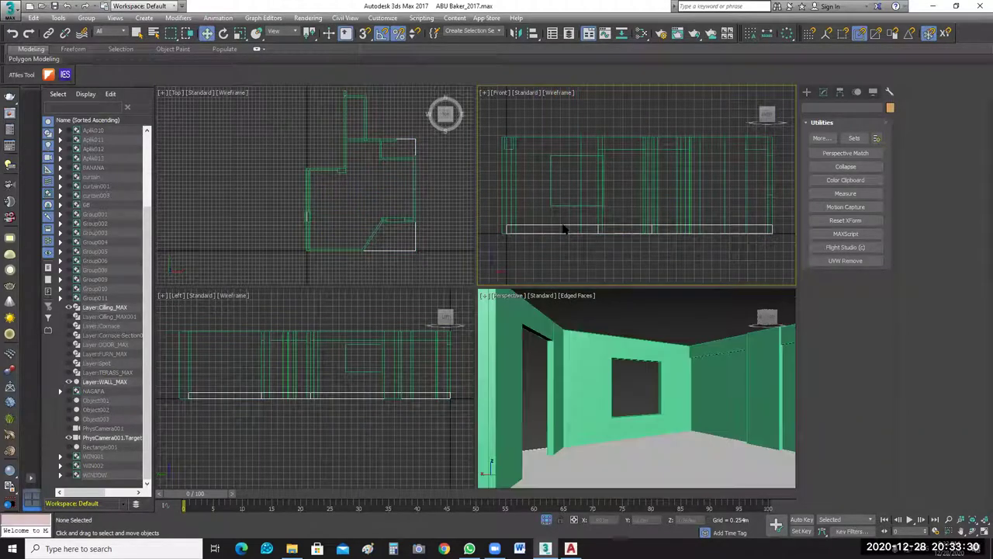
left_click(582, 232)
key("alt+w")
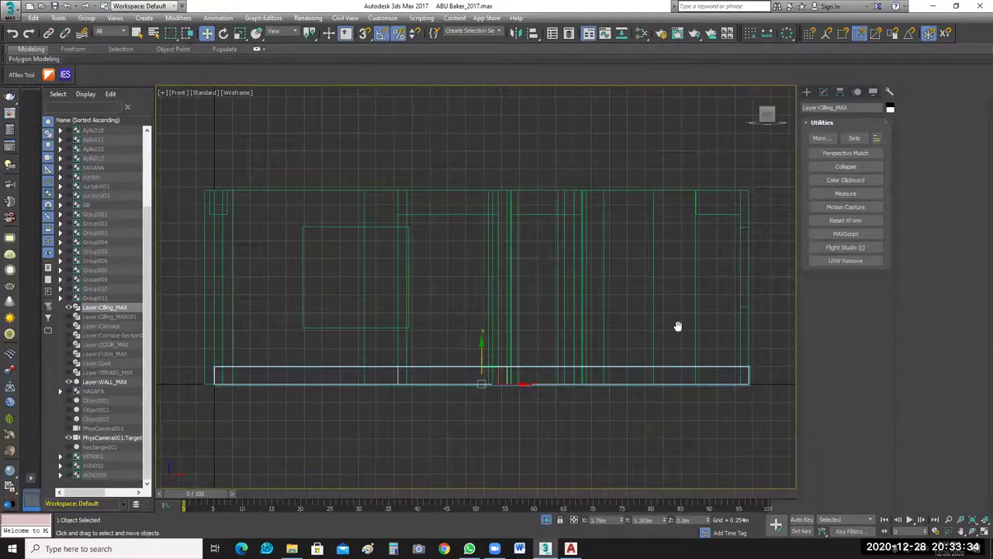
middle_click_drag(667, 339, 678, 327)
middle_click_drag(473, 373, 576, 287)
left_click(575, 287)
left_click(583, 277)
left_click(808, 92)
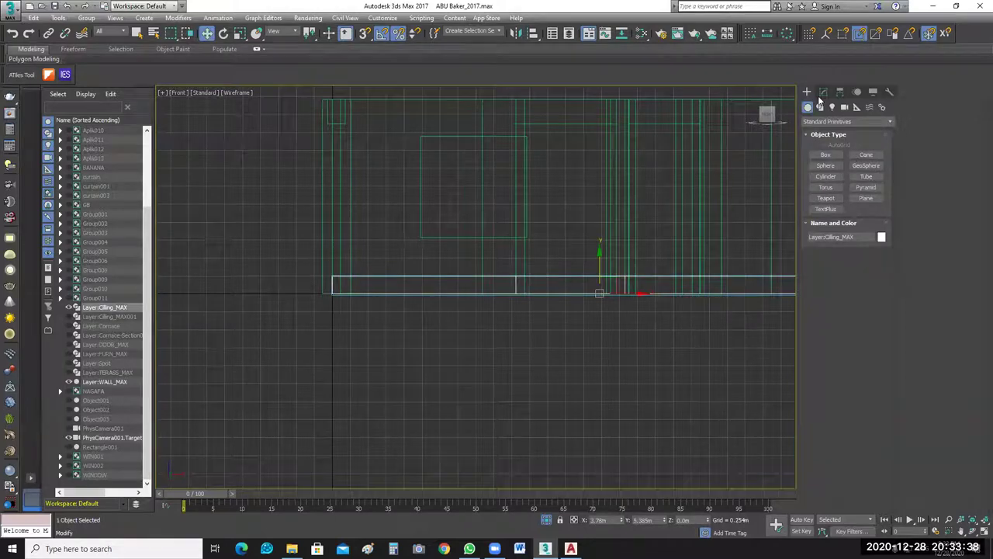
key("F2")
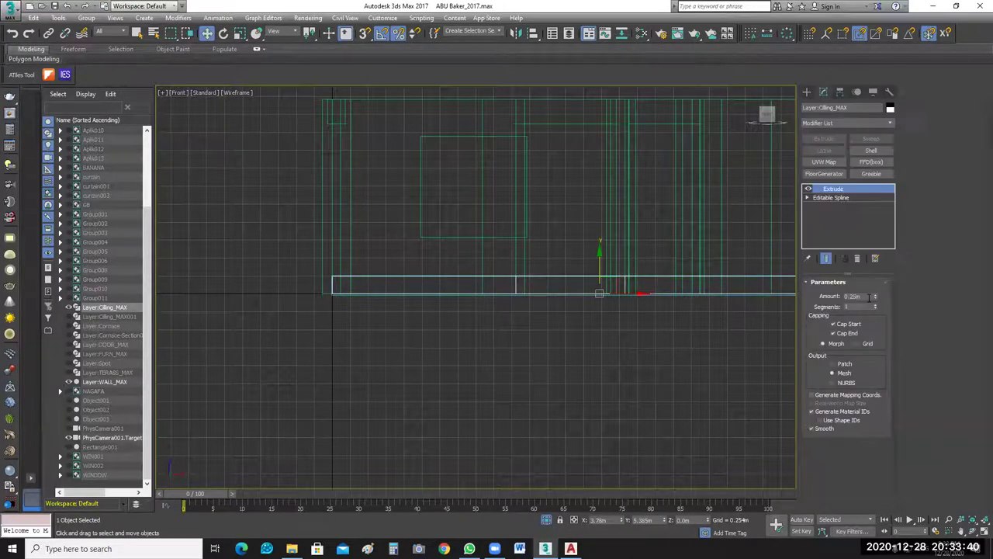
left_click(845, 298)
type("-")
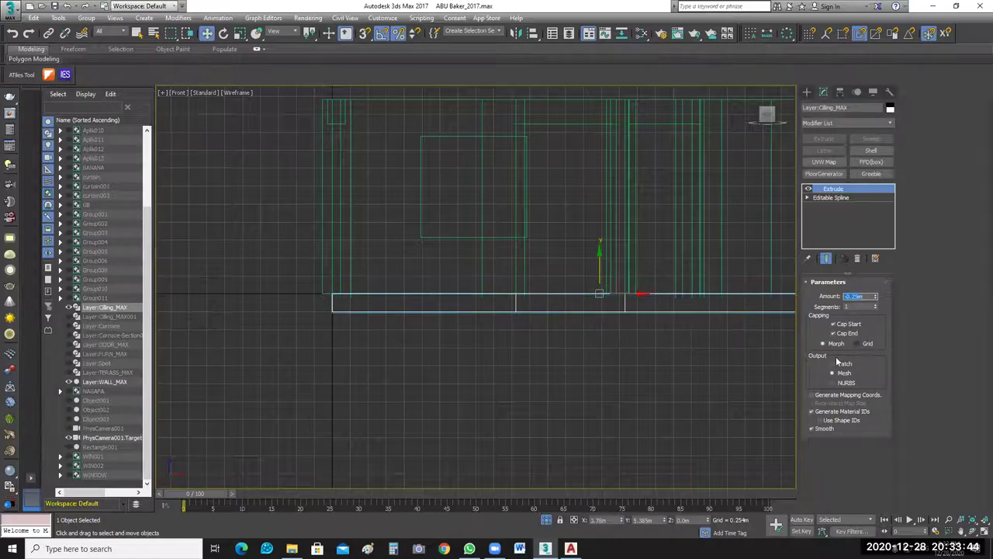
Deselect the slab, restore the four-viewport layout and end isolation mode.
left_click(468, 353)
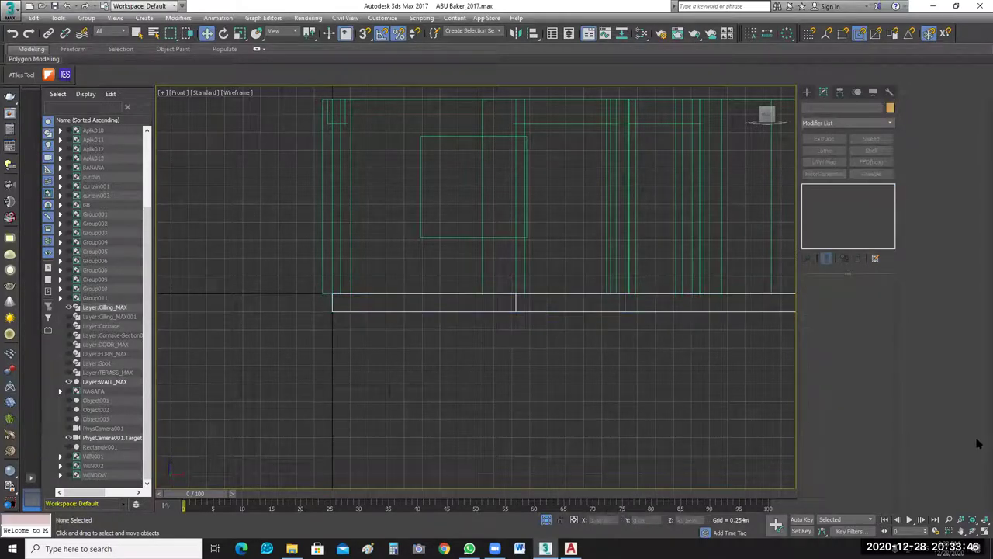
key("alt+w")
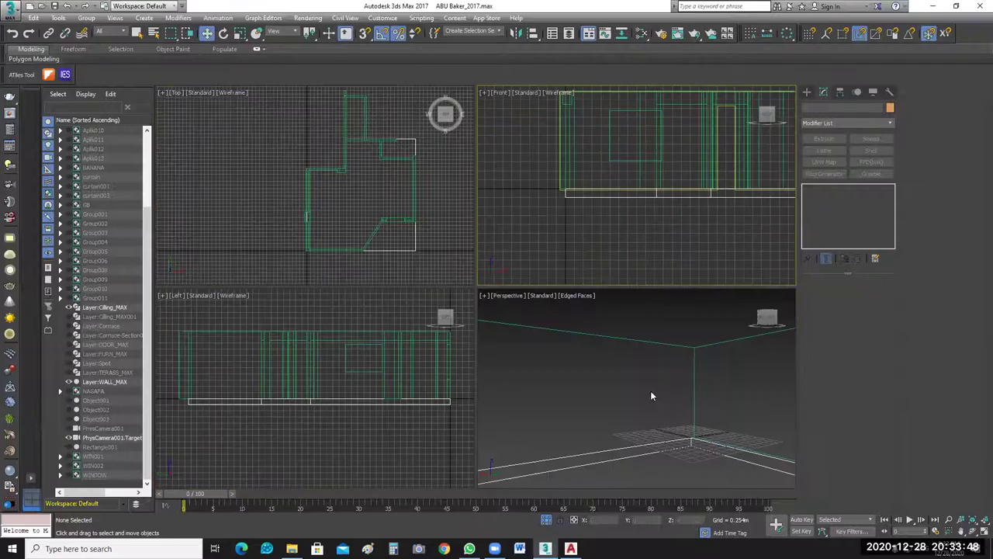
left_click(546, 519)
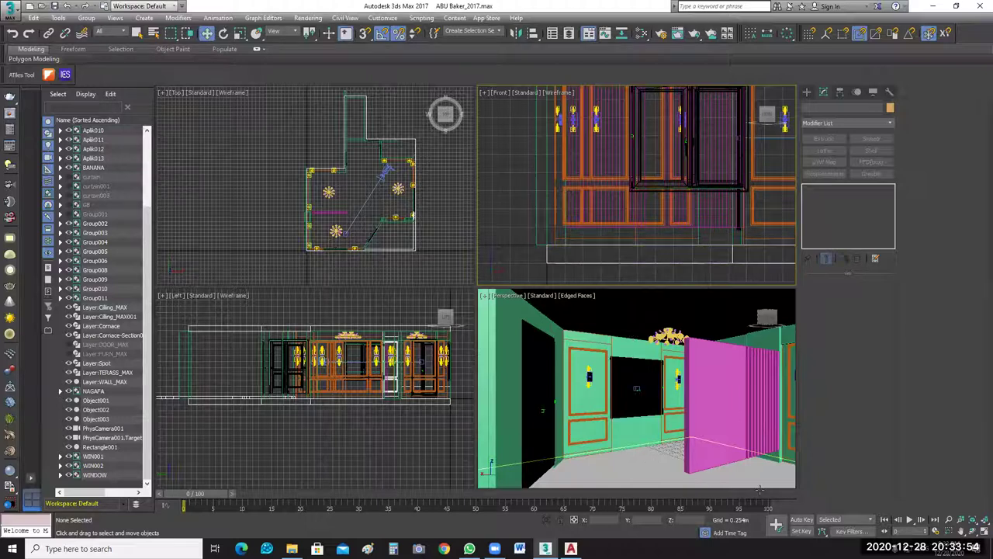
Select the slatted partition and set its Z position to 0 m so it stands on the lowered floor.
left_click(714, 378)
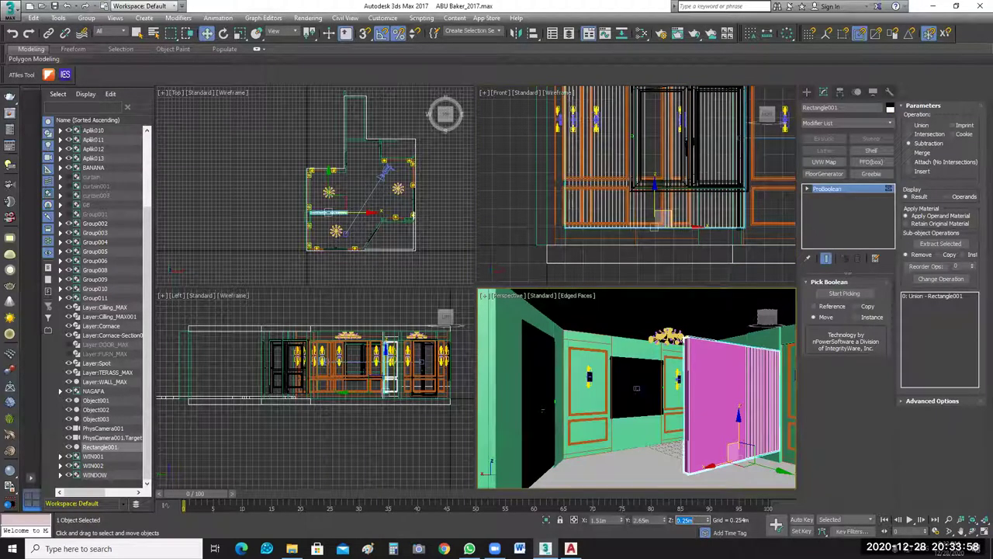
left_click(460, 234)
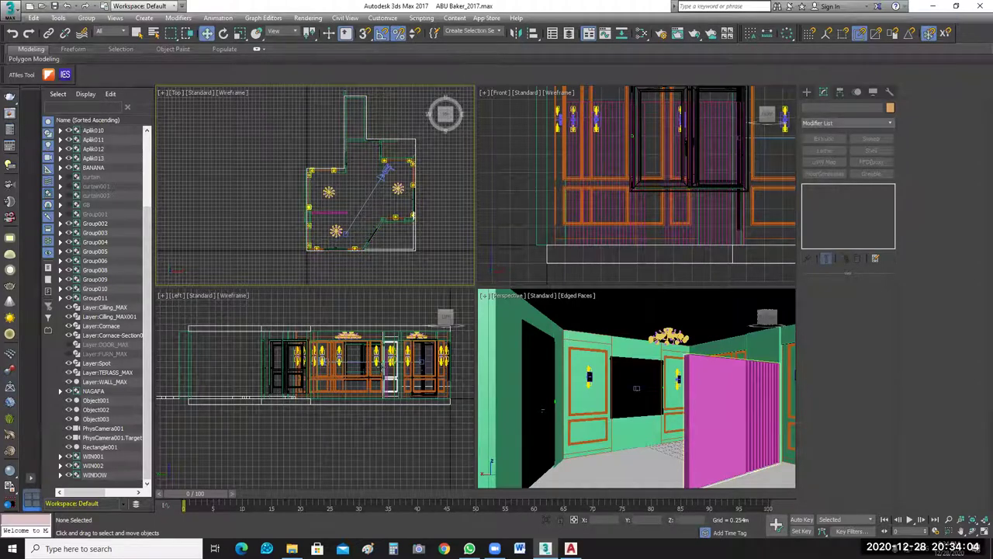
Rename the slatted partition Rectangle001 as Partion, hide it in the scene and clear the selection.
left_click(705, 383)
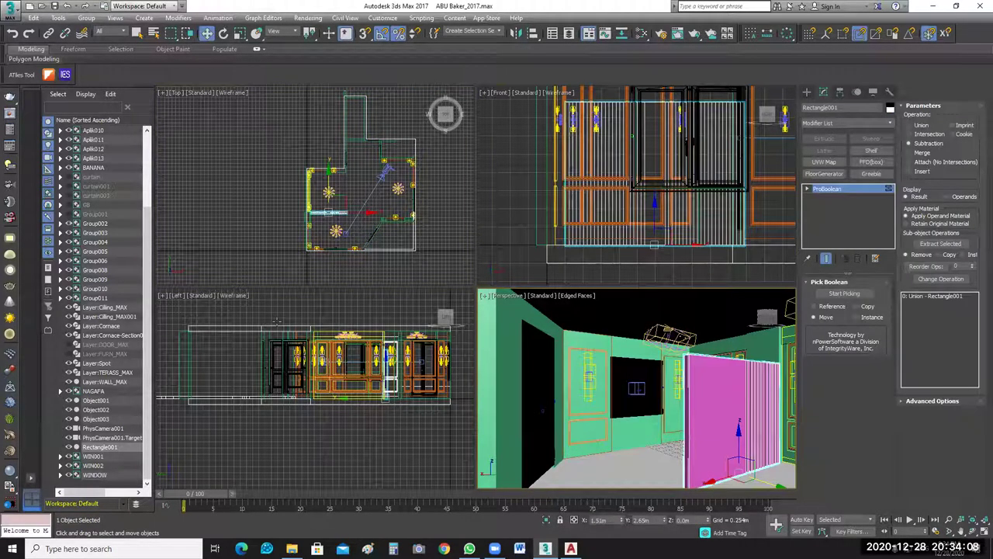
left_click(69, 448)
left_click(69, 448)
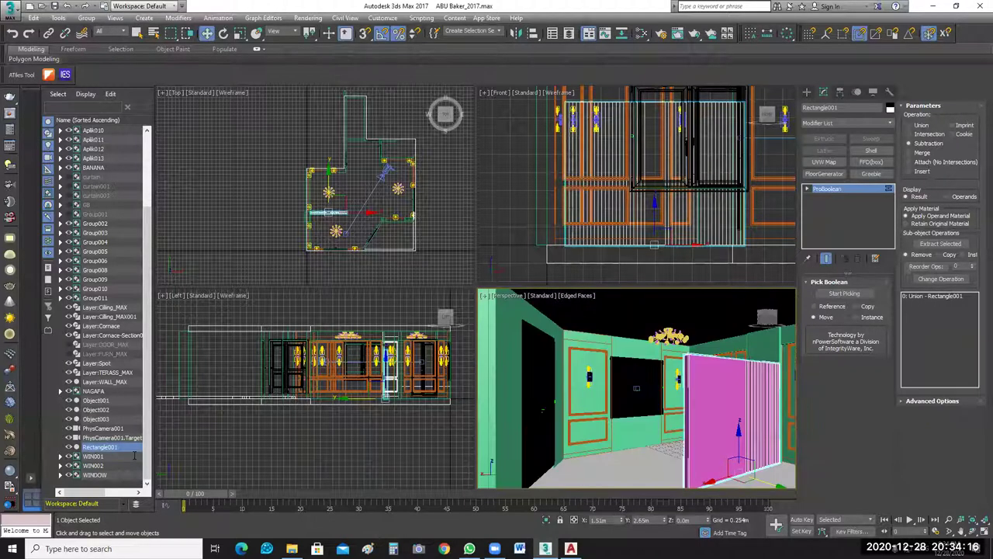
double_click(134, 449)
type("Pa")
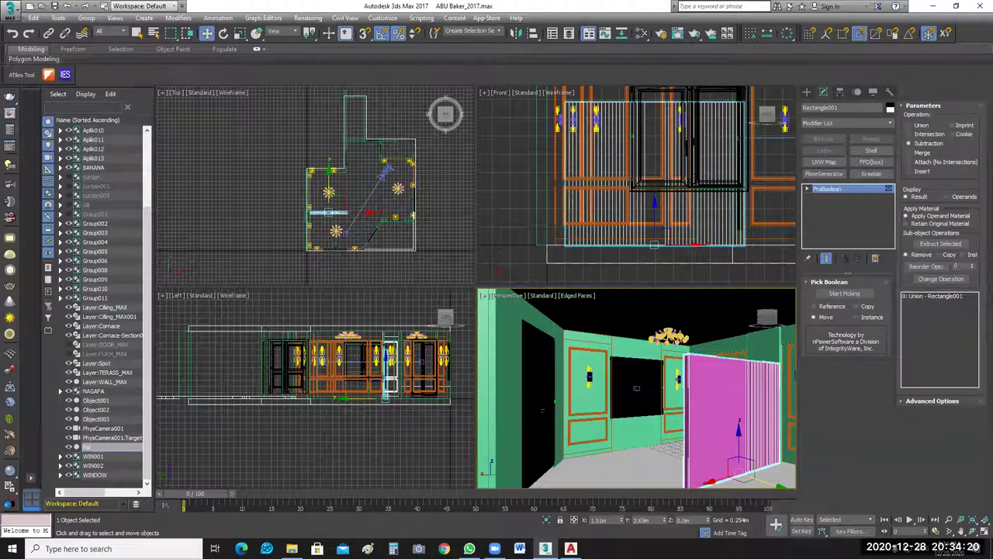
type("rtion")
key("Return")
left_click(69, 447)
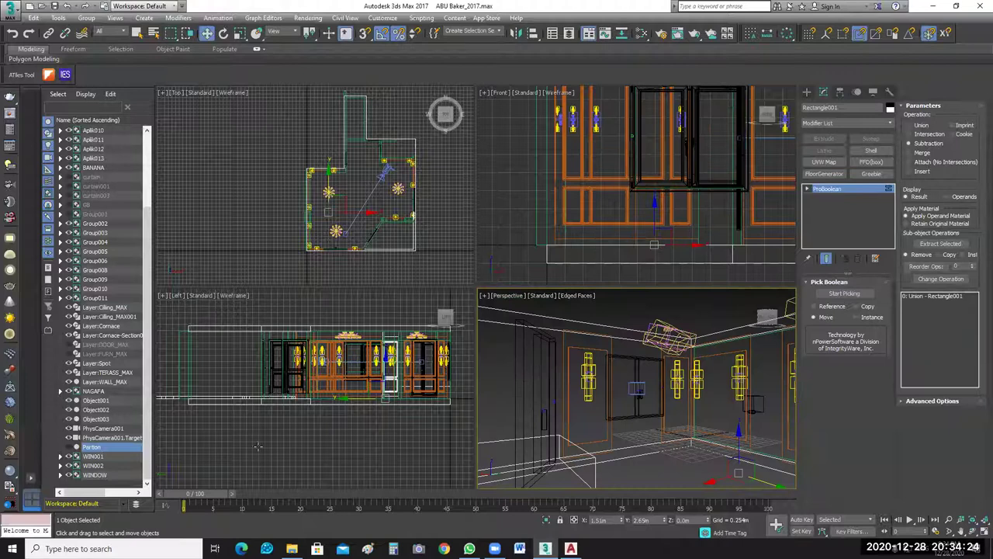
left_click(613, 386)
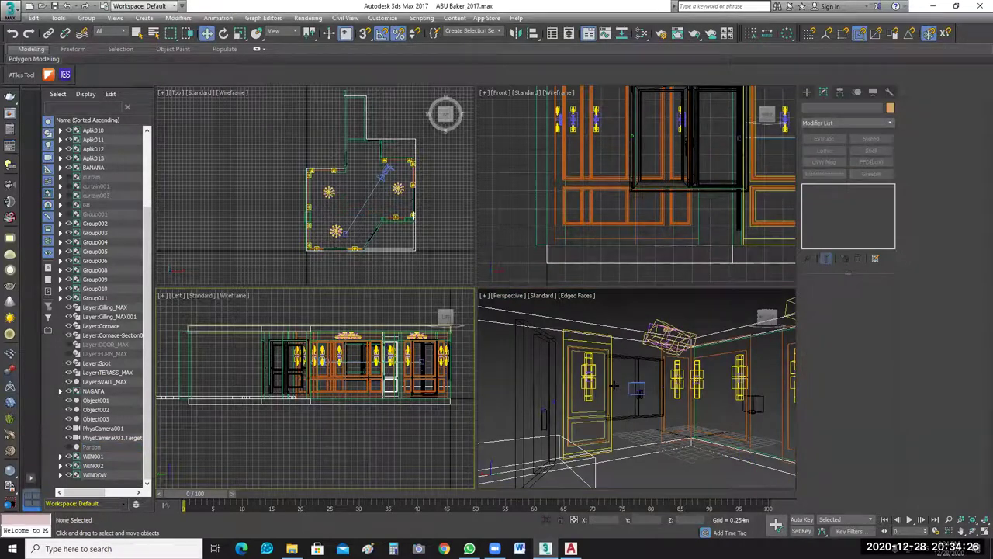
Show the Perspective view shaded with edged faces, select the ceiling slab in it and enlarge the view to full size.
left_click(446, 230)
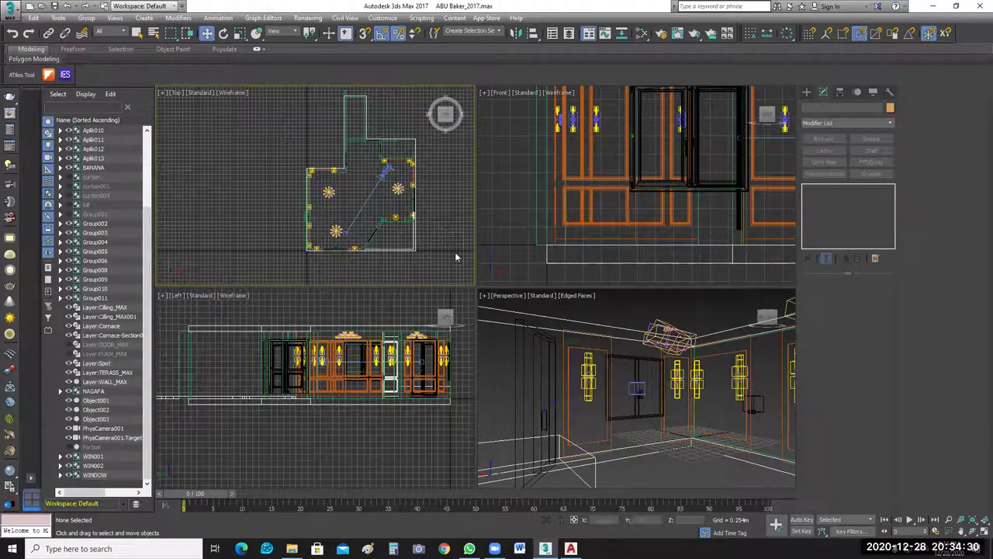
left_click(447, 241)
left_click(643, 321)
left_click(643, 321)
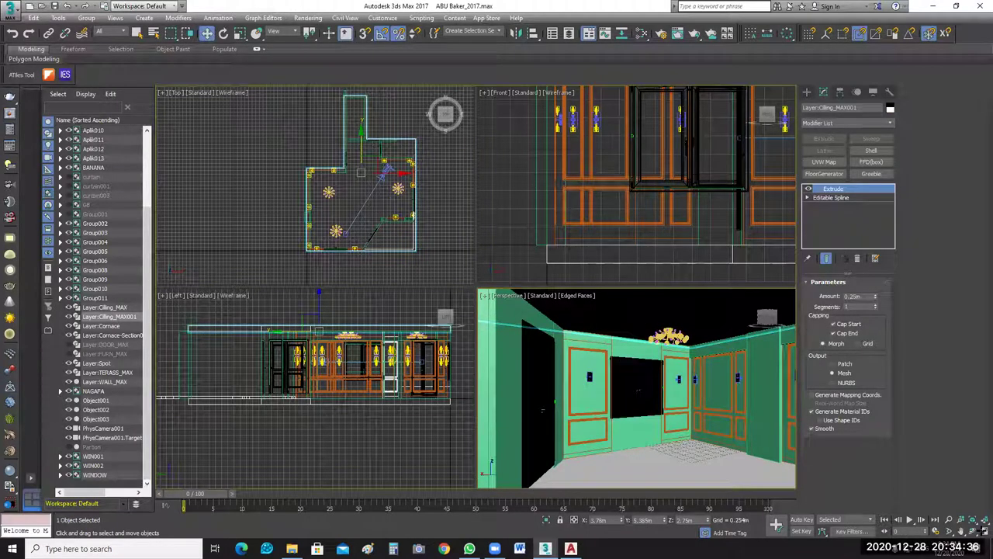
key("alt+w")
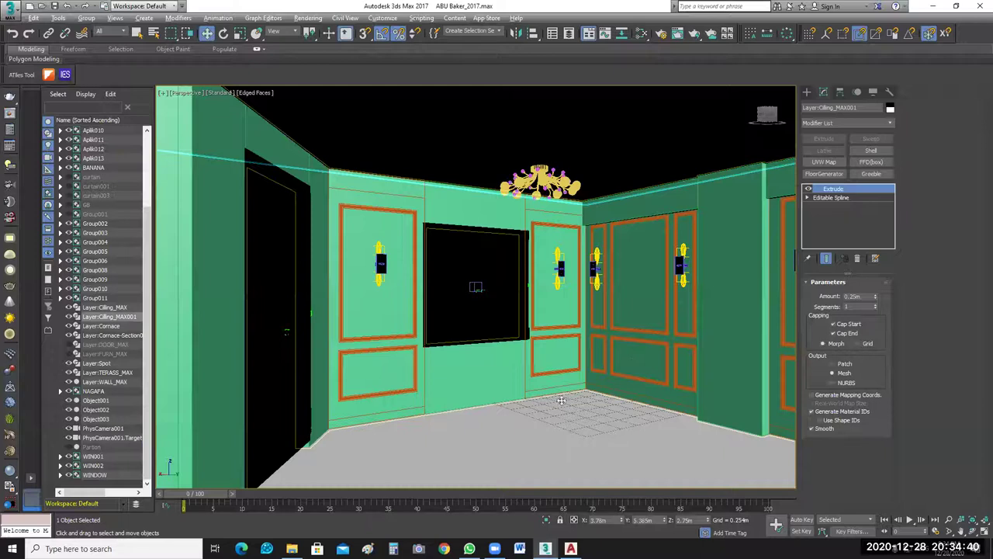
Select the floor slab and examine the whole building and its slabs from outside and above.
left_click(567, 428)
scroll(567, 428, "down", 1)
middle_click_drag(567, 419, 607, 404, "alt")
scroll(561, 416, "down", 10)
scroll(480, 372, "down", 5)
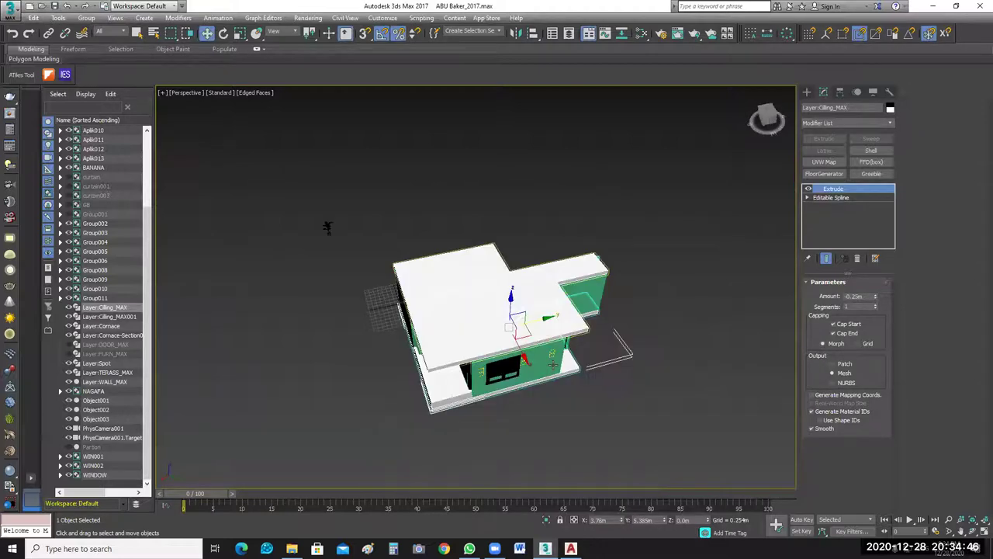
middle_click_drag(326, 227, 439, 259, "alt")
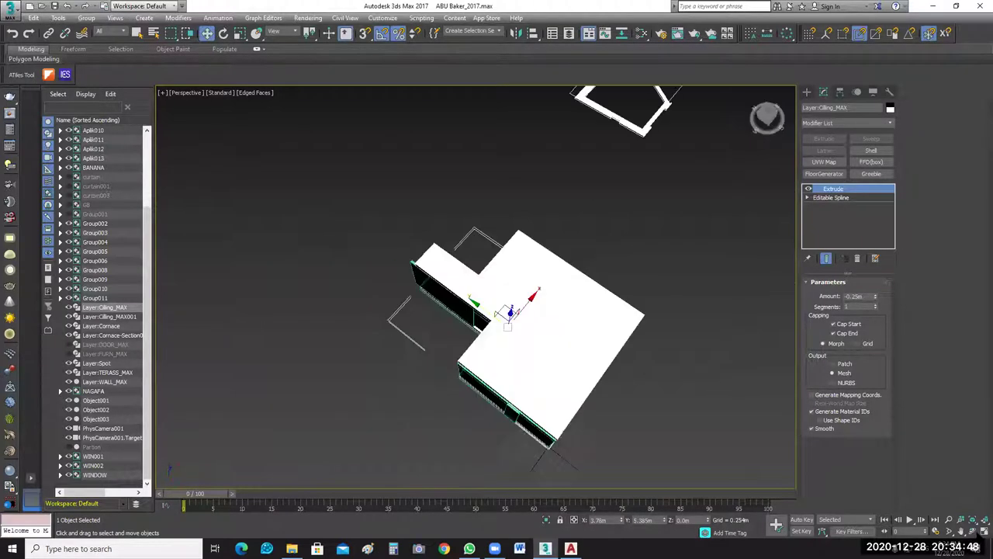
Select the BANANA plant group outside the building in the maximized Top view and move it along X to about 4.23 m.
key("alt+w")
scroll(267, 247, "down", 3)
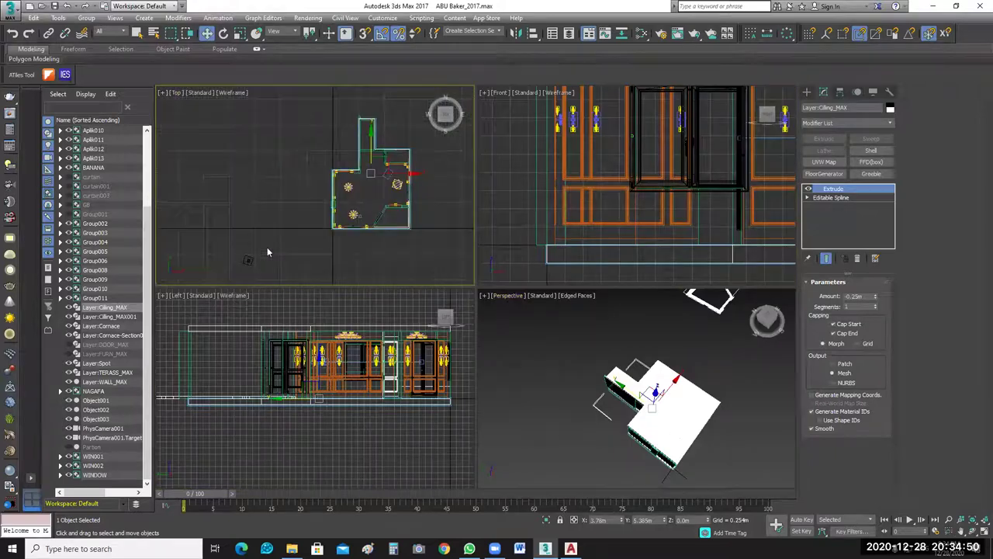
left_click(277, 253)
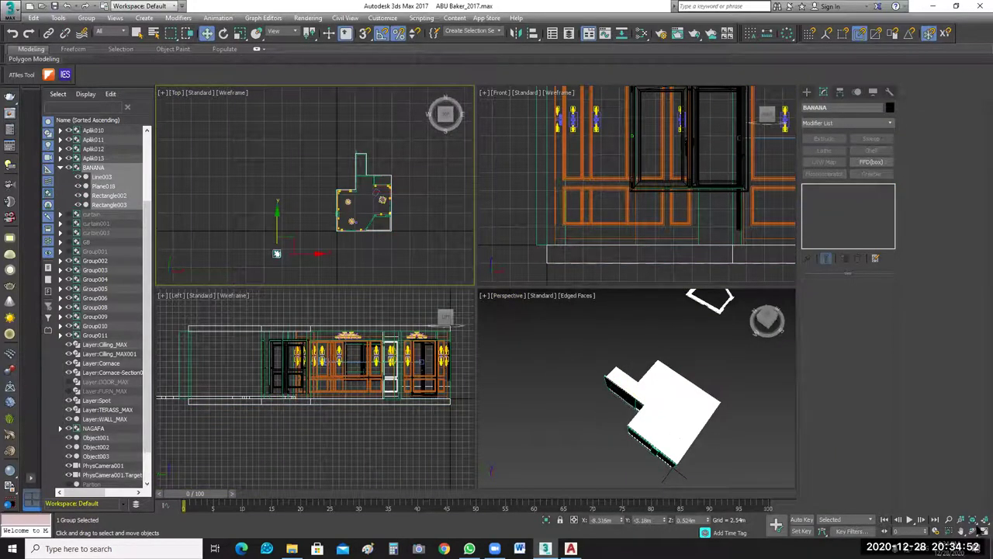
key("alt+w")
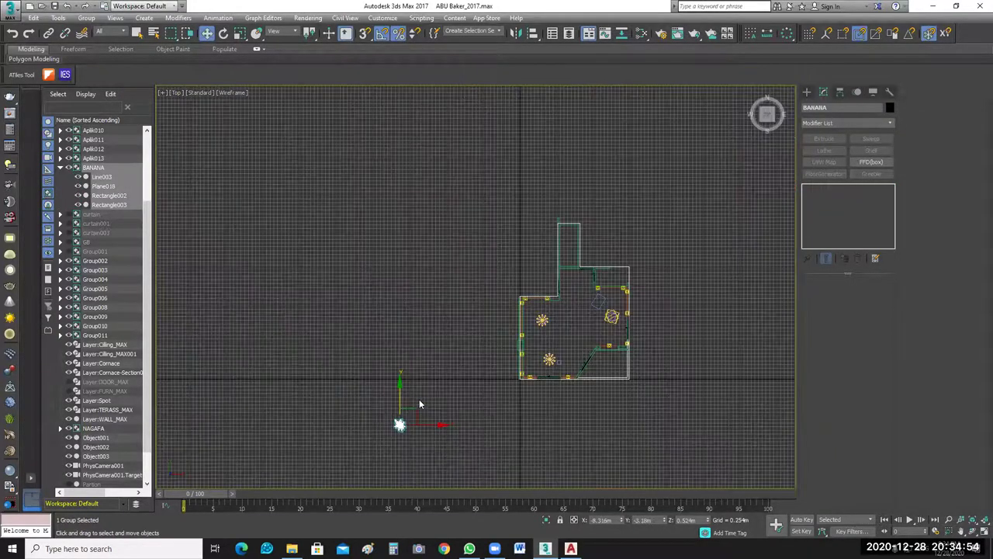
middle_click_drag(435, 446, 419, 404)
scroll(420, 402, "up", 3)
left_click_drag(362, 362, 719, 352)
Move the plant into the room corner beside the angled door, at about X 3.75 m and Y 0.58 m.
scroll(690, 368, "up", 4)
middle_click_drag(675, 375, 666, 387)
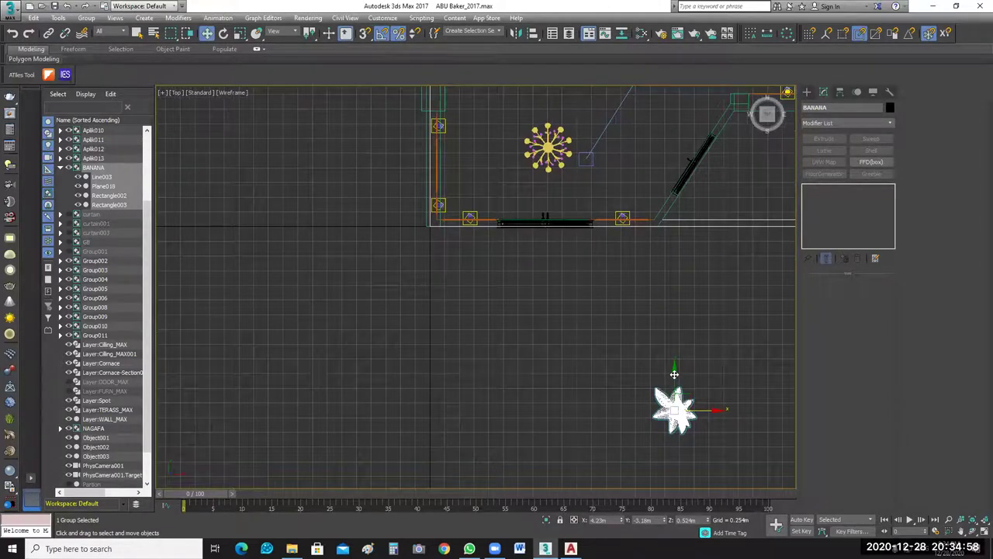
left_click_drag(676, 375, 676, 158)
middle_click_drag(701, 213, 679, 314)
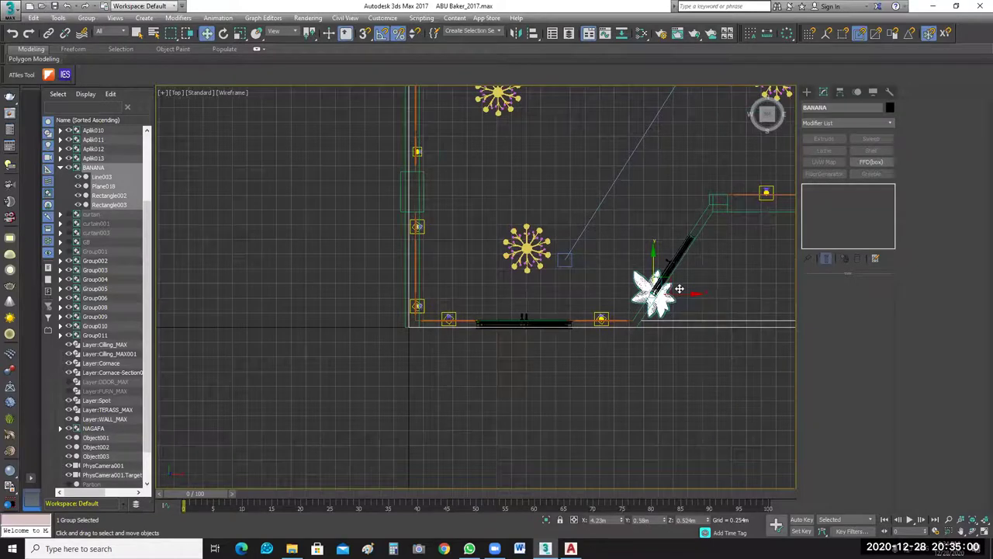
scroll(679, 313, "up", 2)
left_click_drag(672, 287, 640, 292)
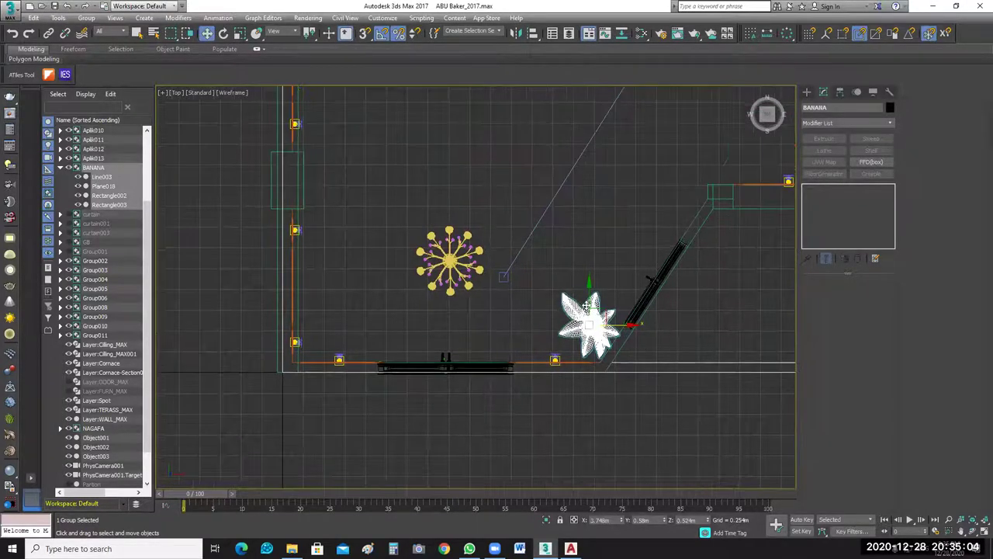
Rotate the plant 180° about Z and, with angle snap turned off, by about another 105°.
scroll(669, 346, "up", 4)
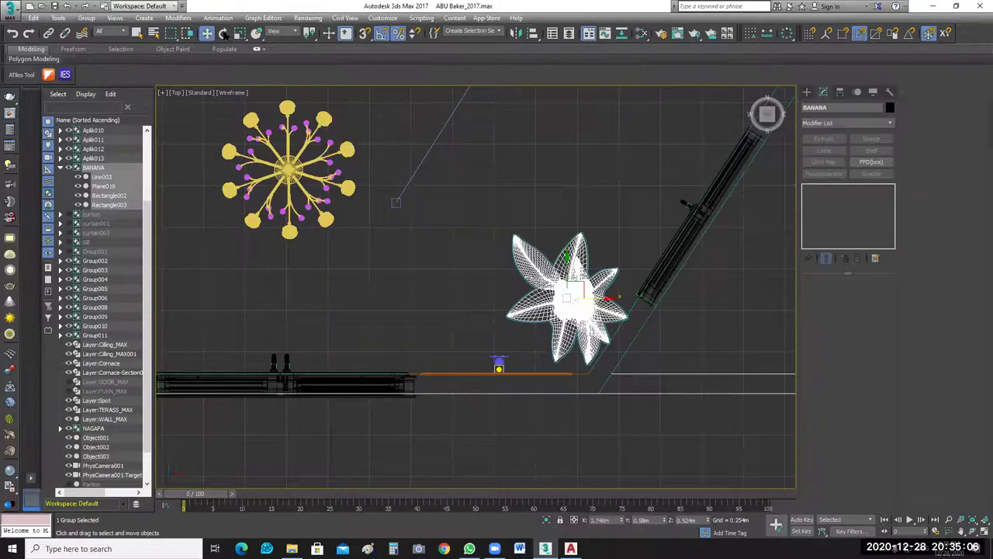
key("e")
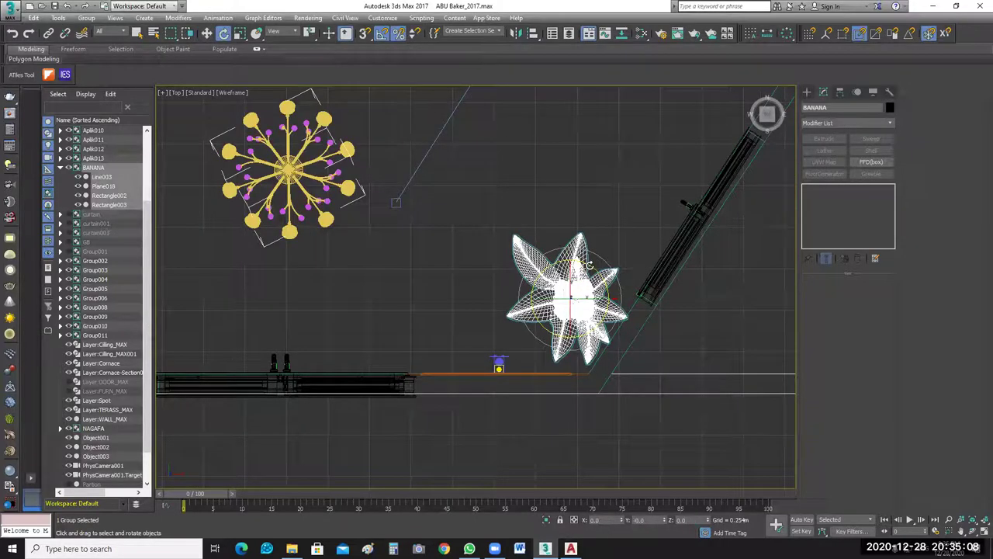
left_click_drag(590, 267, 597, 270)
key("a")
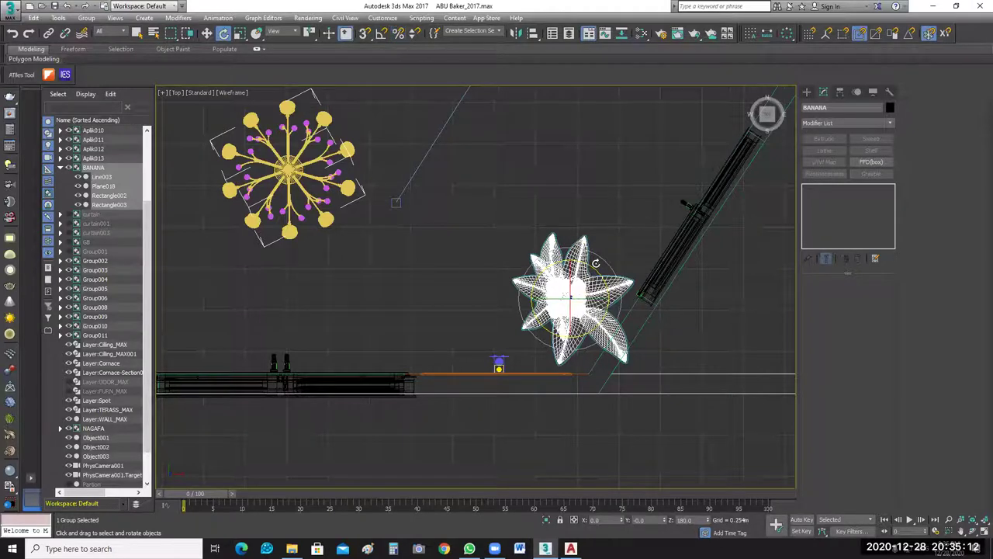
left_click_drag(521, 200, 523, 201)
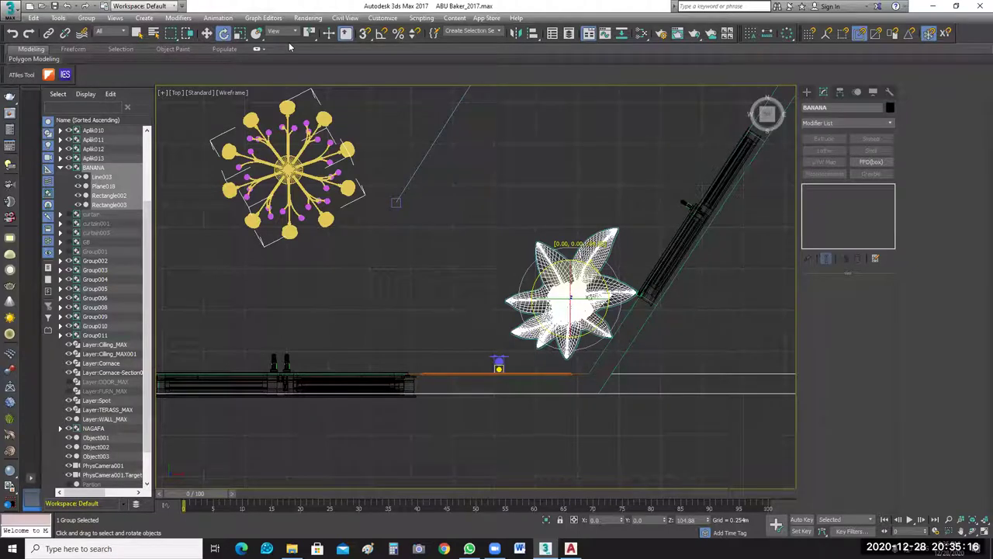
key("w")
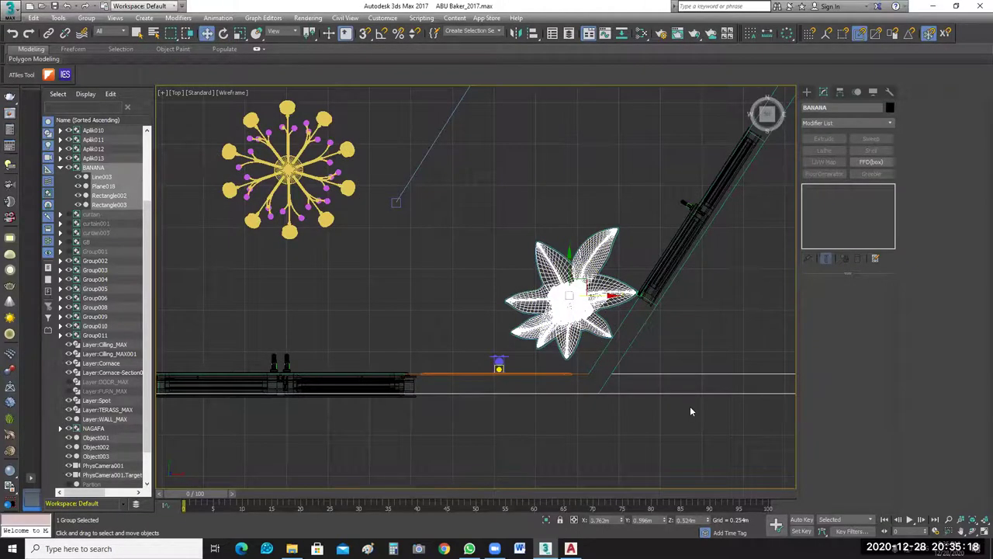
Restore the four-viewport layout, deselect the plant and show the PhysCamera001 view in place of the Perspective view.
scroll(454, 407, "down", 3)
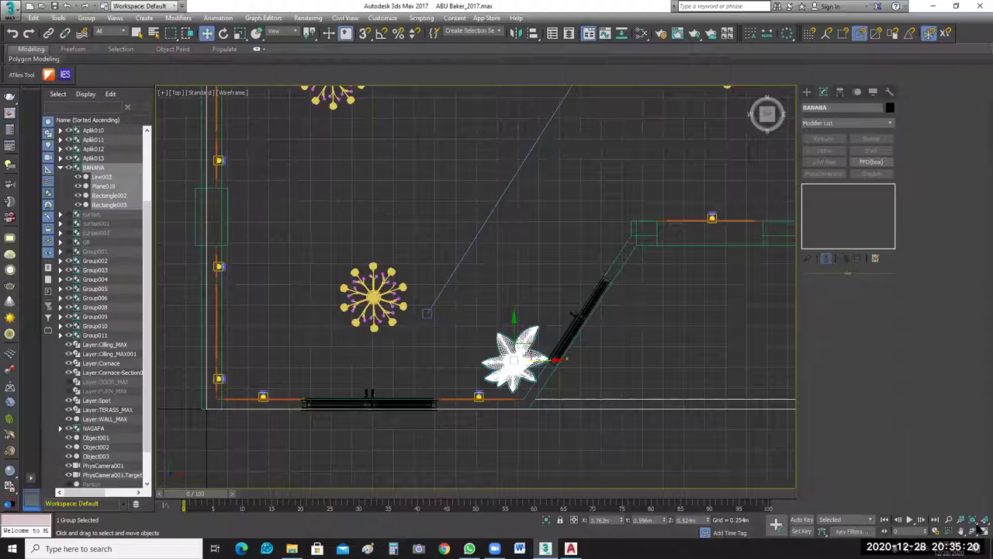
key("alt+w")
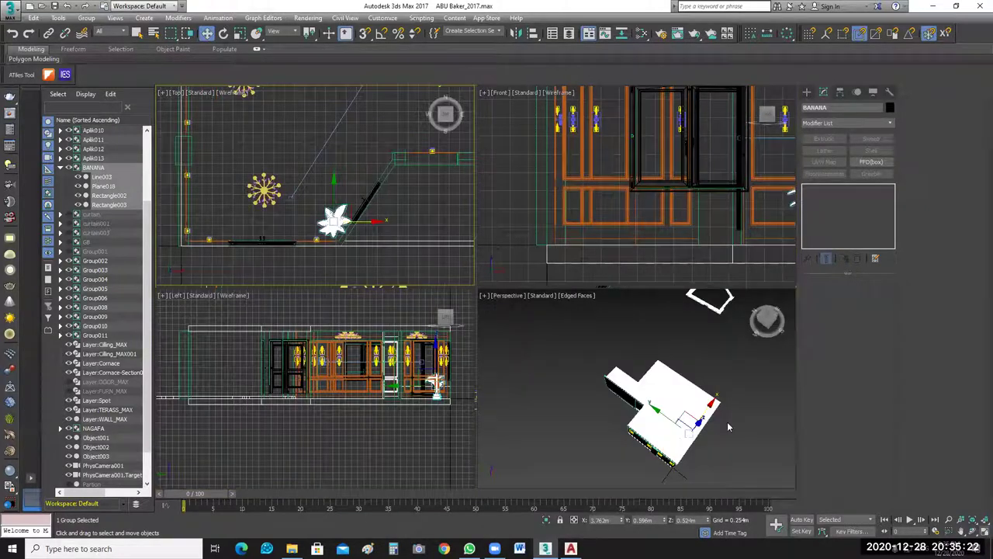
left_click(731, 445)
left_click(731, 445)
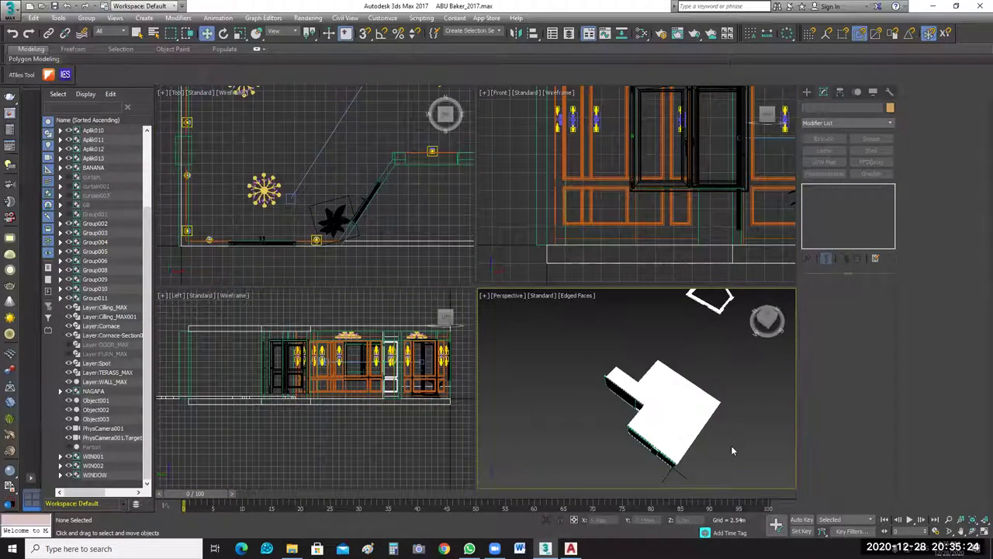
key("c")
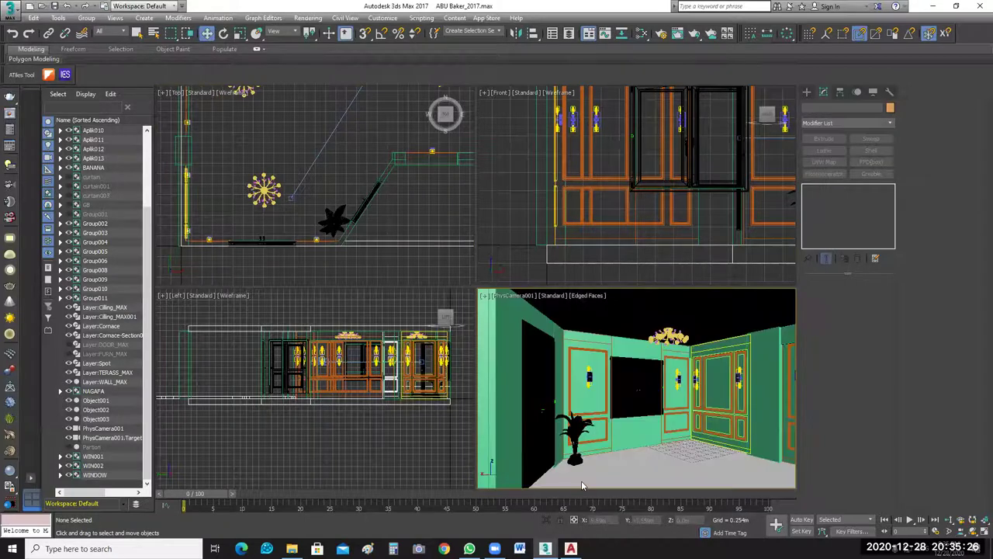
left_click(562, 409)
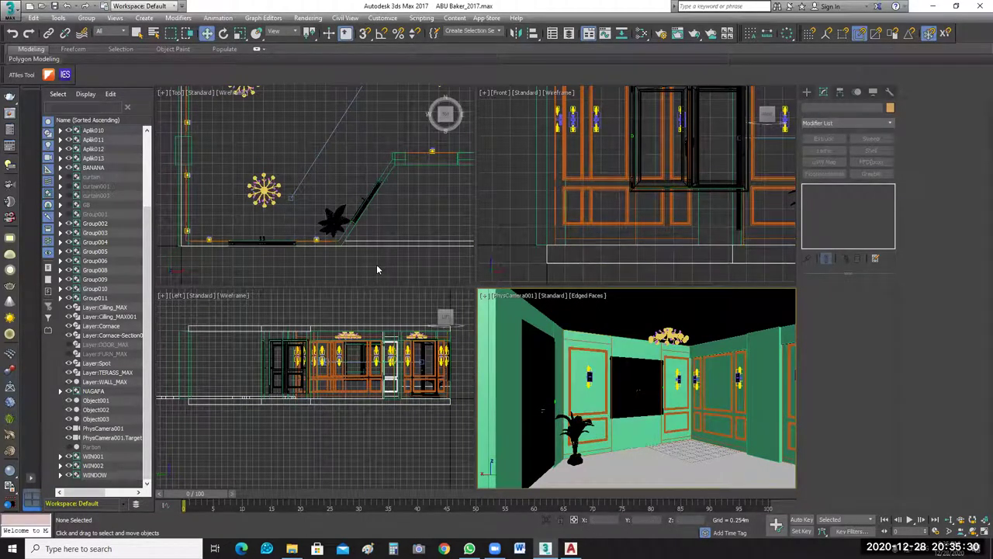
Reselect the BANANA plant in the Top view and shift it along Y to about 0.51 m, closer to the wall.
left_click(332, 255)
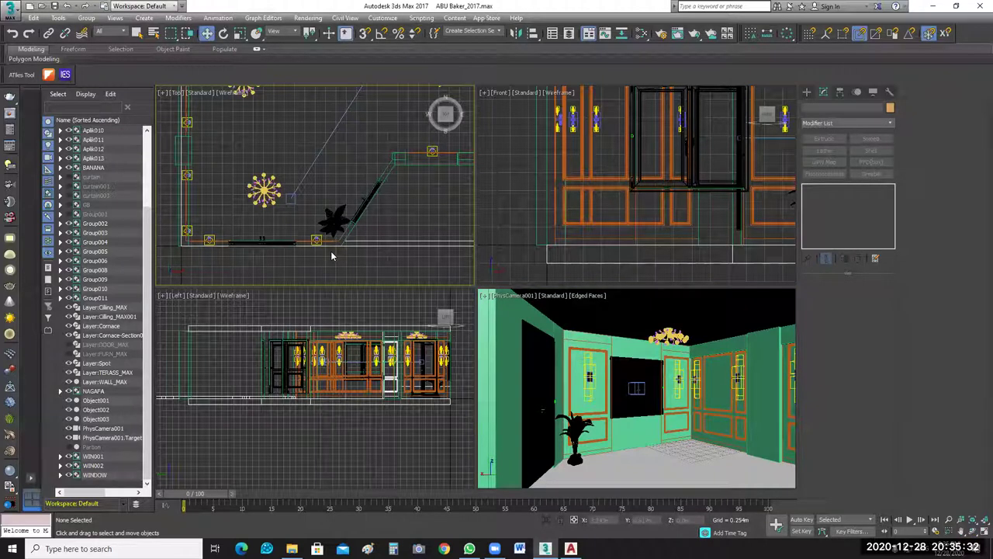
key("z")
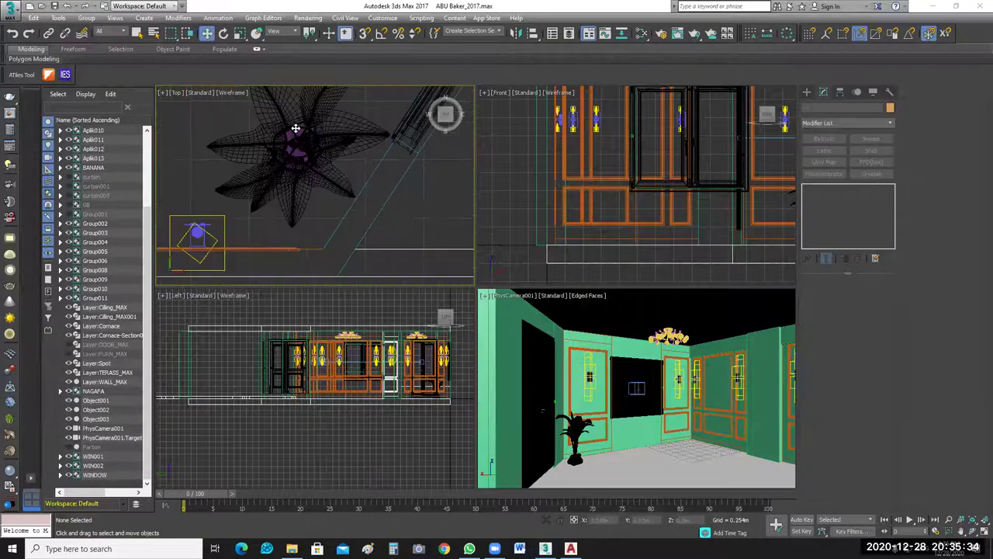
left_click(296, 128)
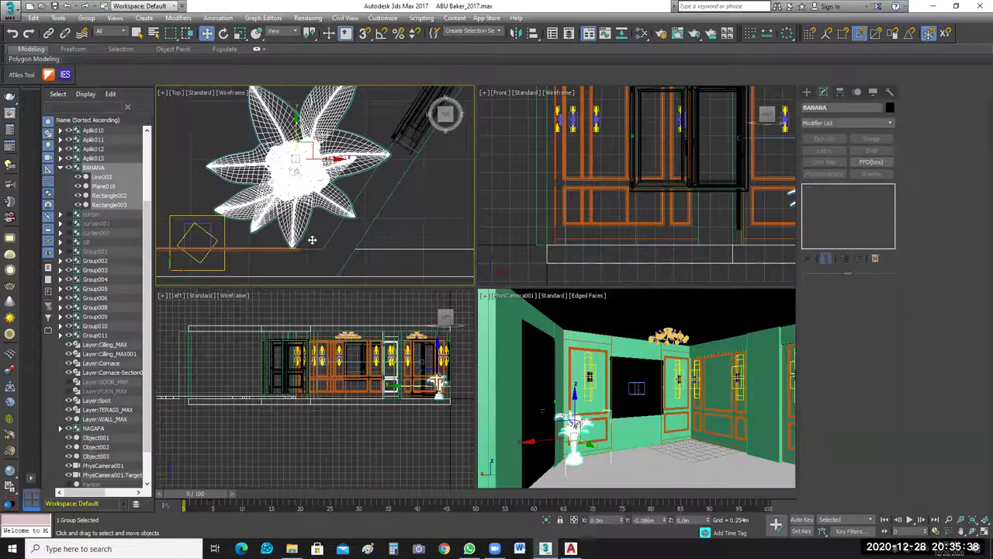
scroll(309, 237, "down", 4)
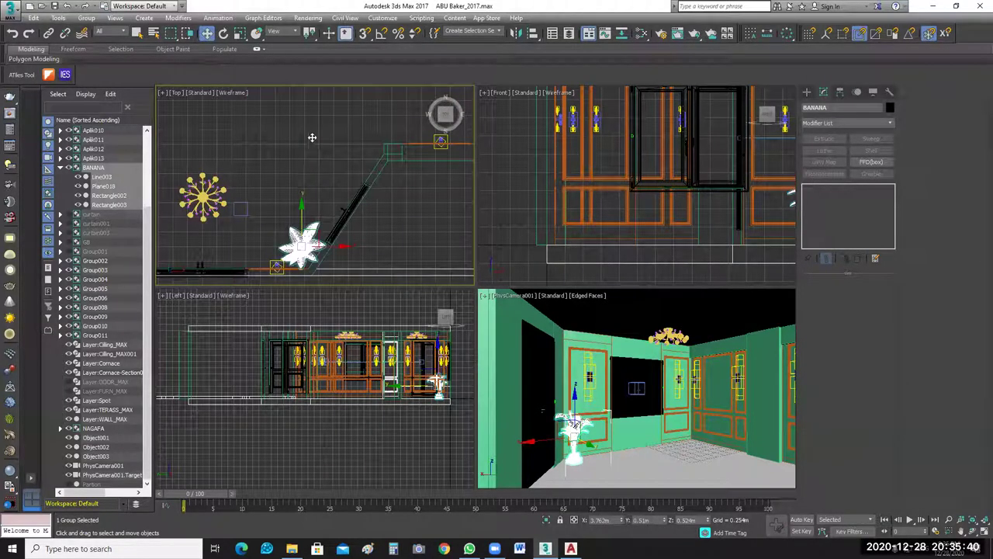
Clone the plant and place the copy at the upper end of the angled wall, at about X 4.75 m and Y 2.20 m.
mouse_move(305, 247)
left_mouse_down("shift")
mouse_move(309, 136)
mouse_move(385, 136)
left_mouse_up("shift")
left_click(497, 318)
left_click_drag(357, 101, 357, 112)
Switch to AutoCAD and open the recent drawing ABU Baker that shows the furnished floor plan.
key("alt+Tab")
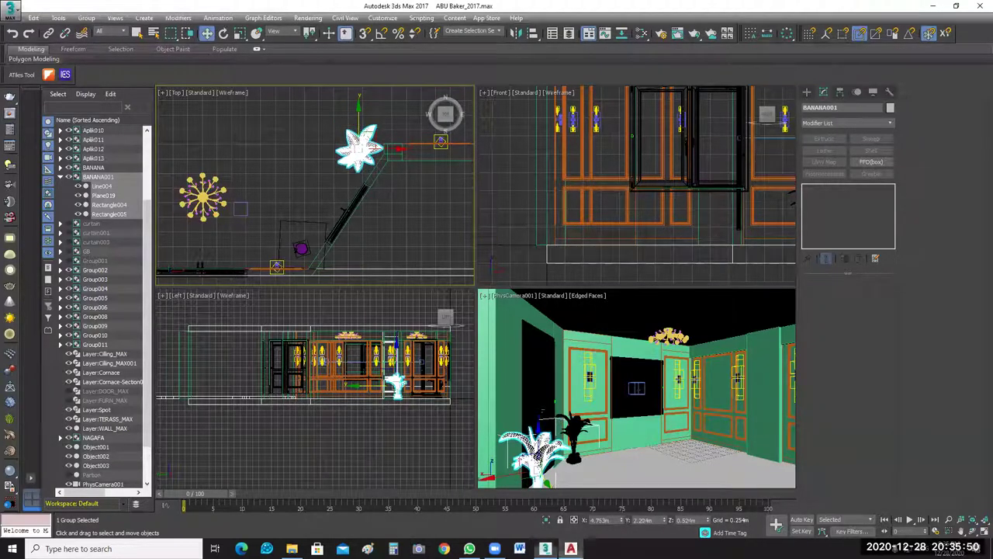
scroll(612, 301, "down", 6)
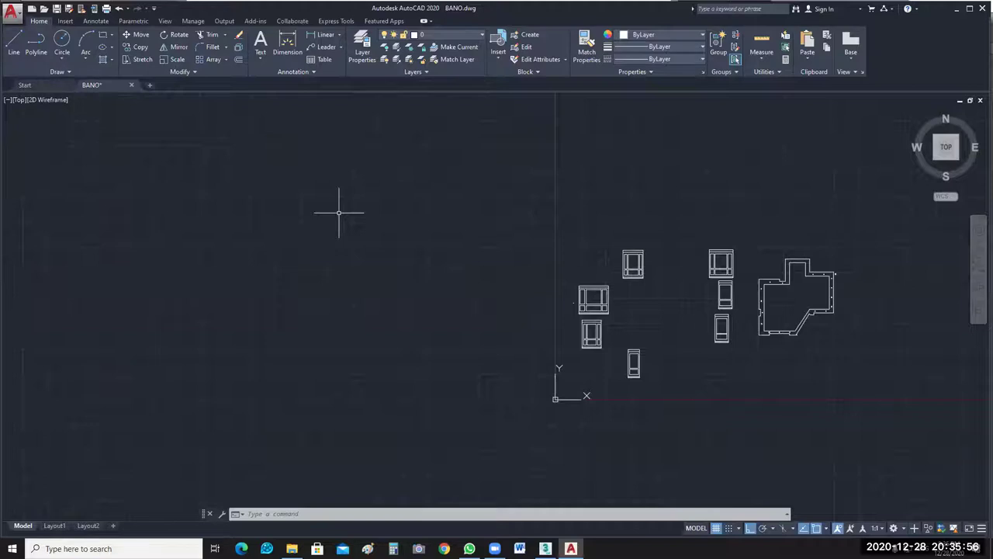
left_click(35, 84)
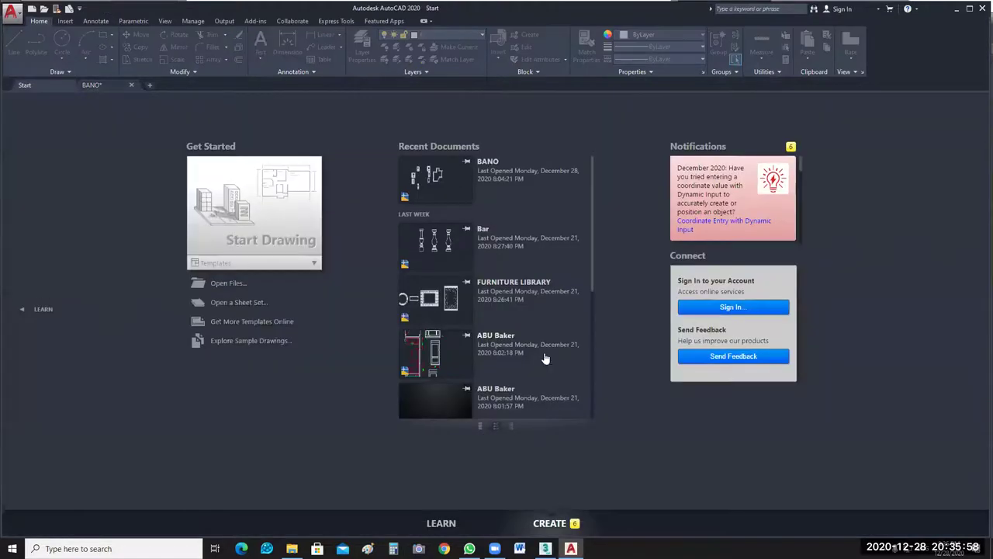
scroll(473, 357, "down", 1)
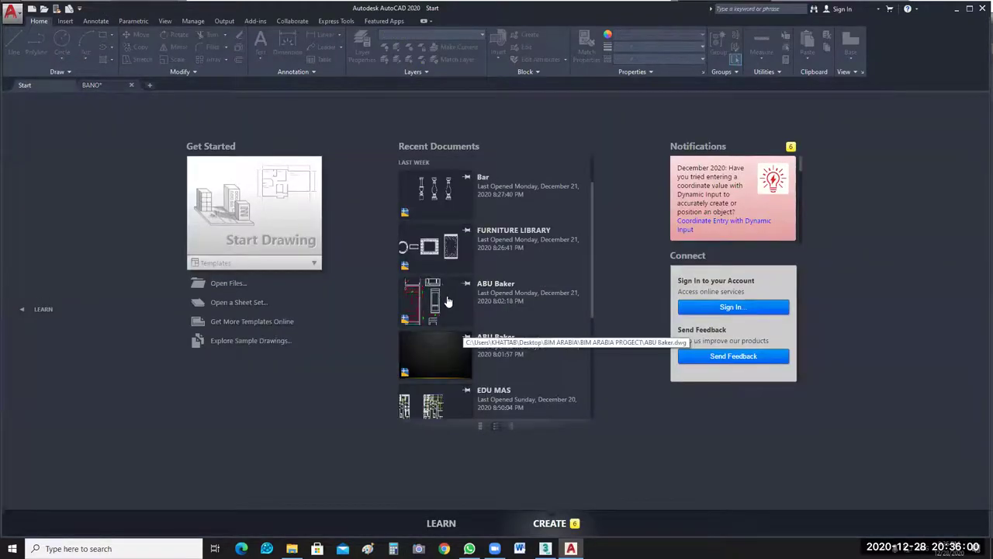
left_click(454, 317)
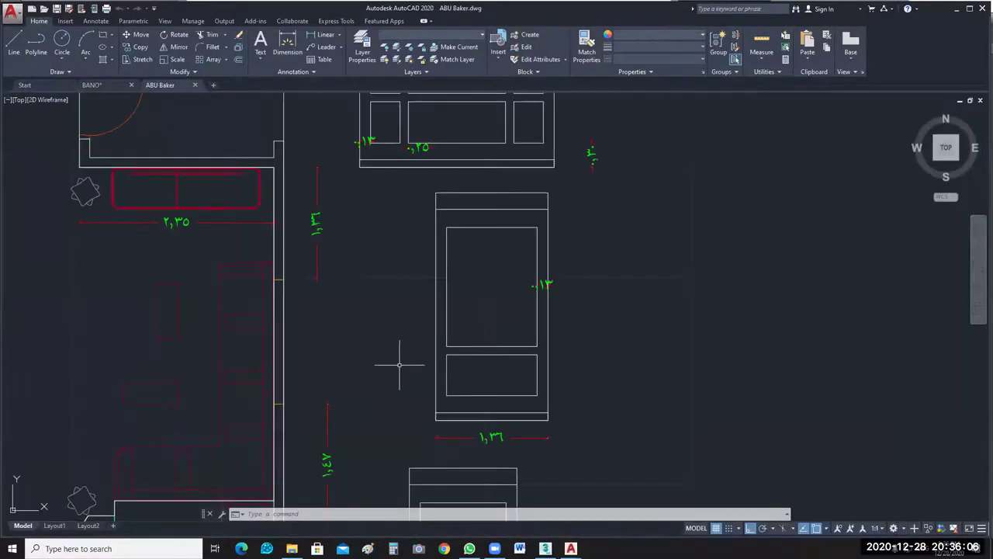
Examine the floor plan for the plant symbols beside the angled wall, the kitchen corner, the sofa and the terrace.
middle_click_drag(444, 328, 719, 235)
middle_click_drag(342, 482, 585, 415)
scroll(585, 414, "down", 2)
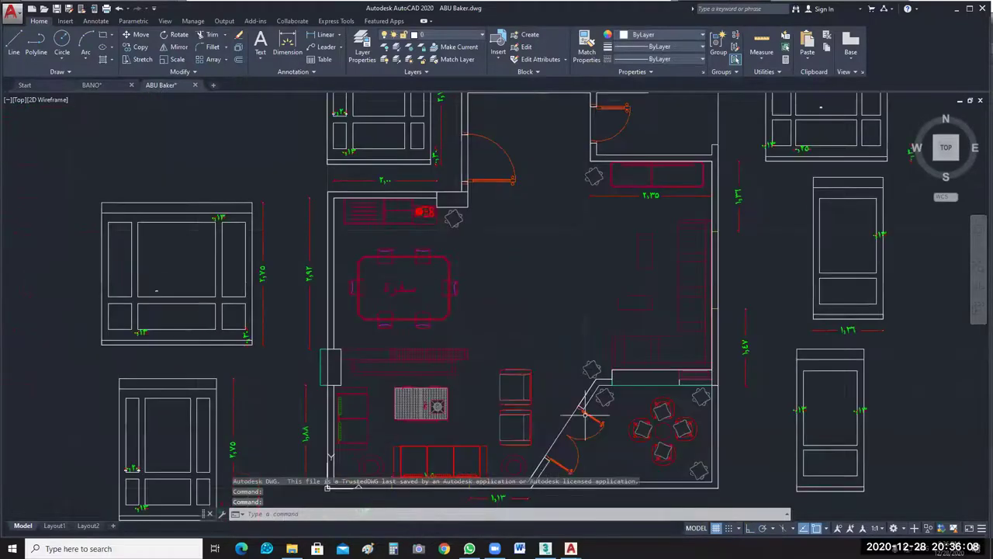
scroll(585, 413, "down", 1)
scroll(616, 310, "up", 3)
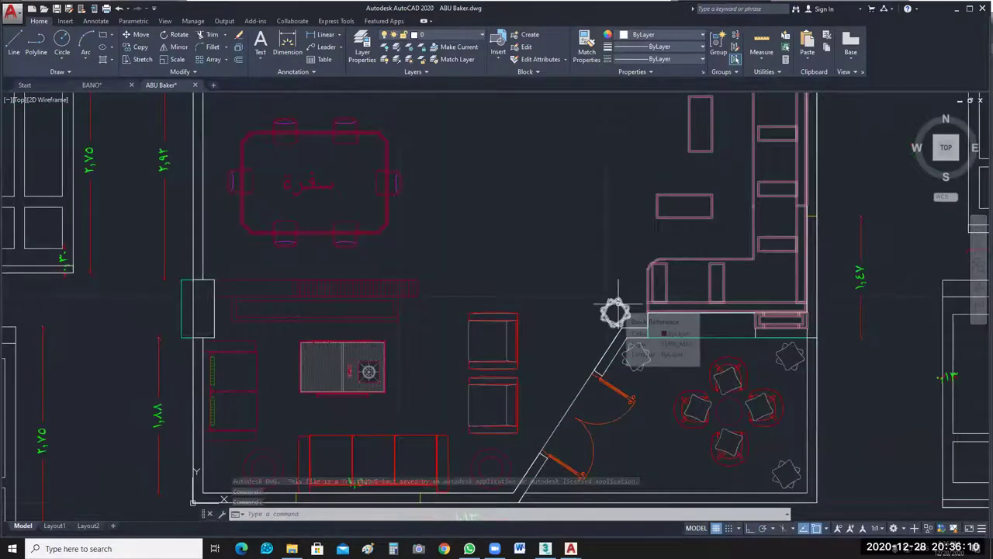
scroll(615, 311, "down", 4)
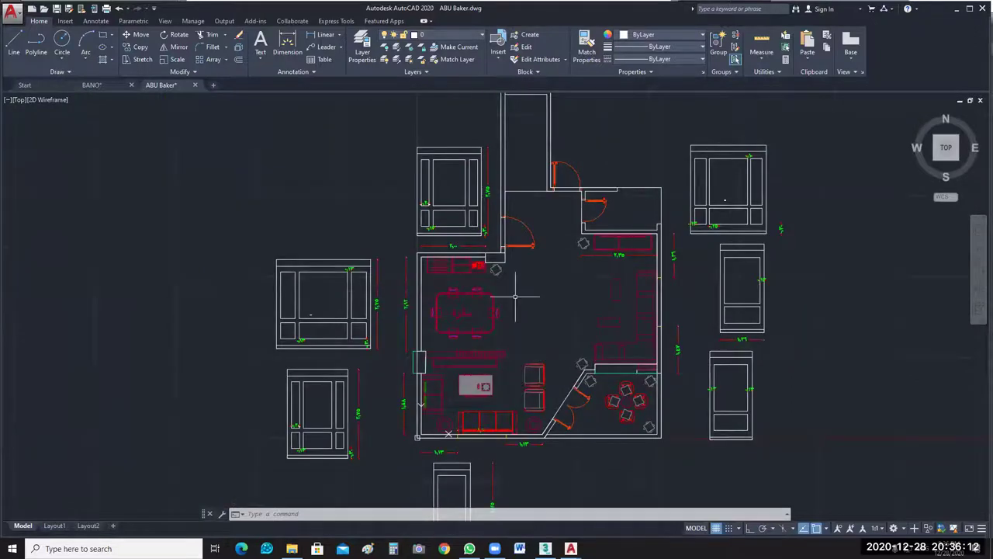
scroll(514, 295, "up", 5)
middle_click_drag(516, 304, 491, 362)
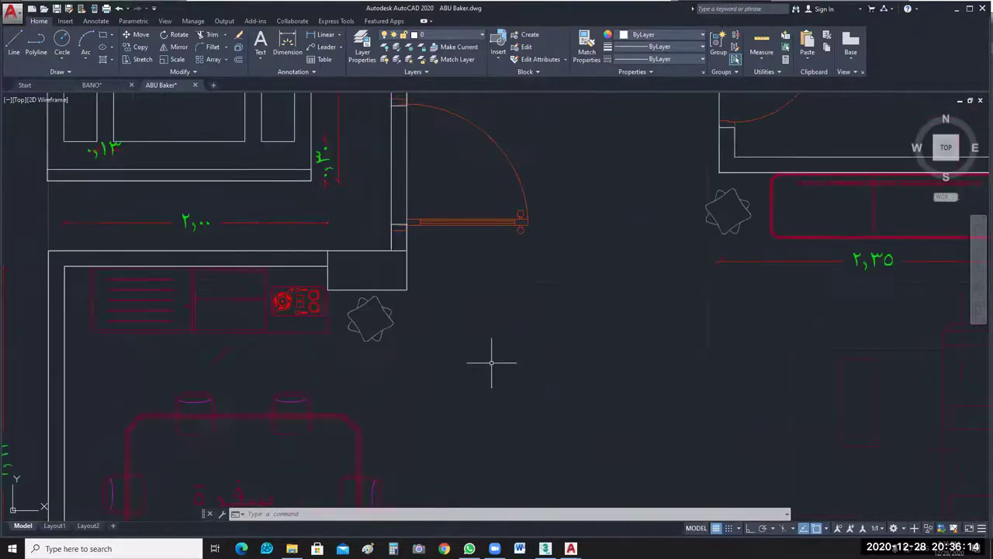
scroll(491, 361, "down", 4)
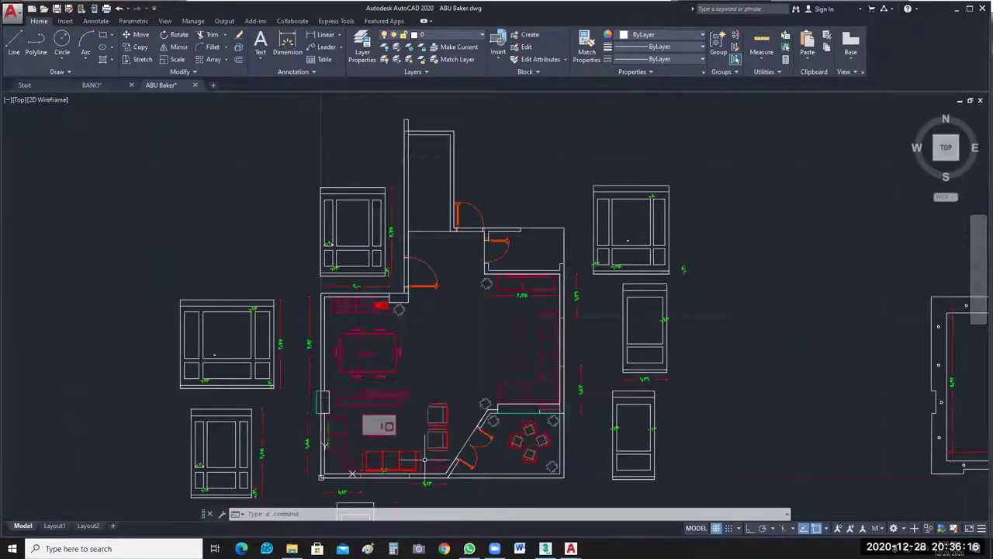
Return to 3ds Max, clone the BANANA plant at the upper end of the angled wall and place the copy beside the kitchen-side wall corner.
left_click(957, 11)
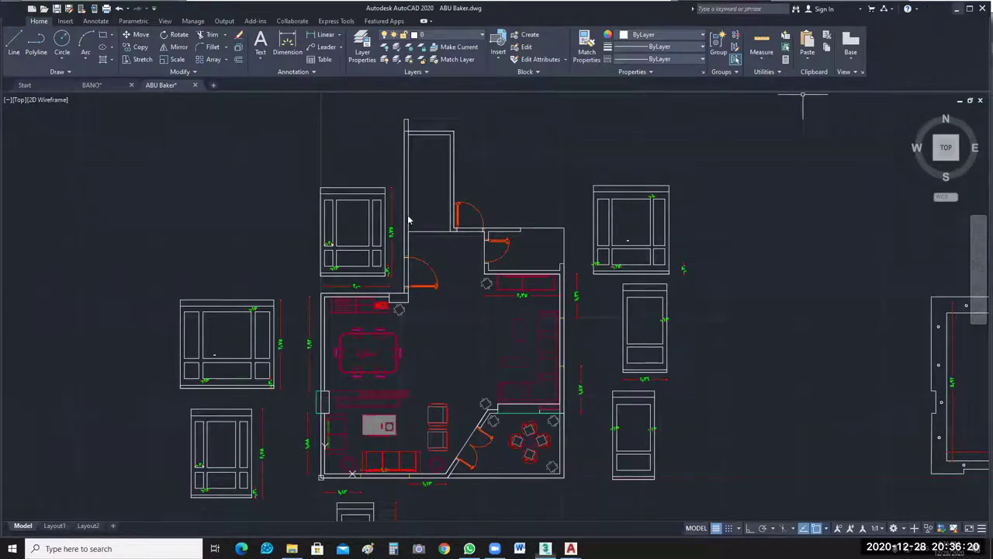
key("alt+Tab")
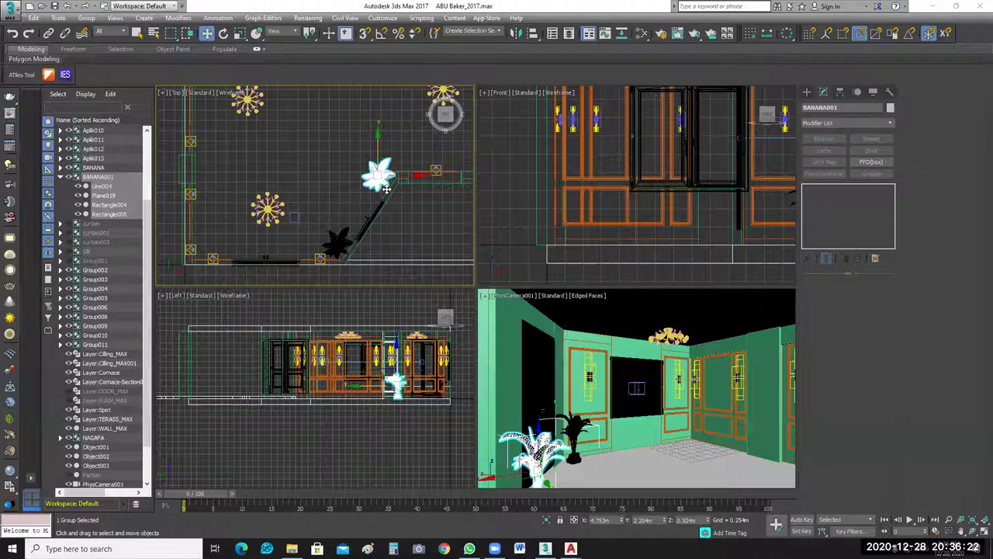
key("z")
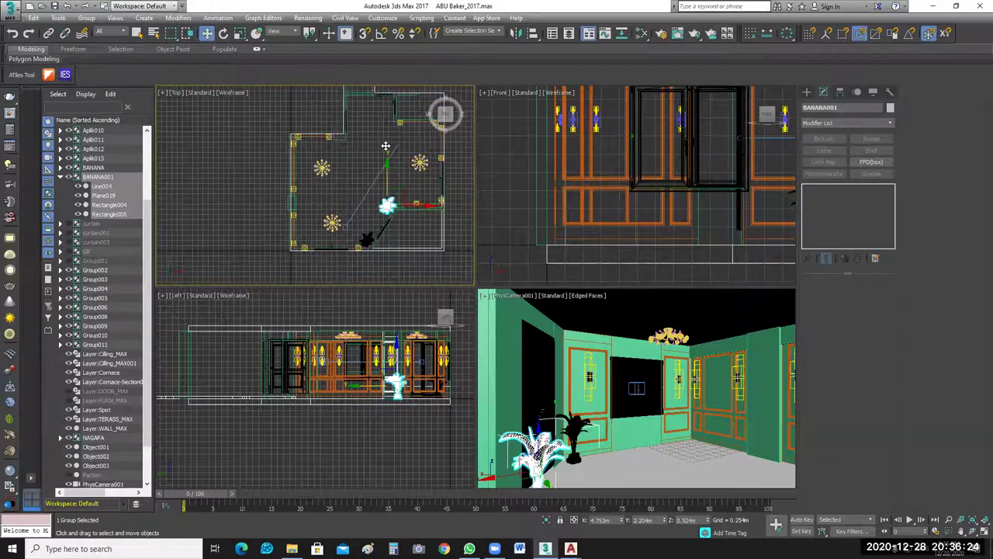
left_click_drag(386, 146, 383, 123)
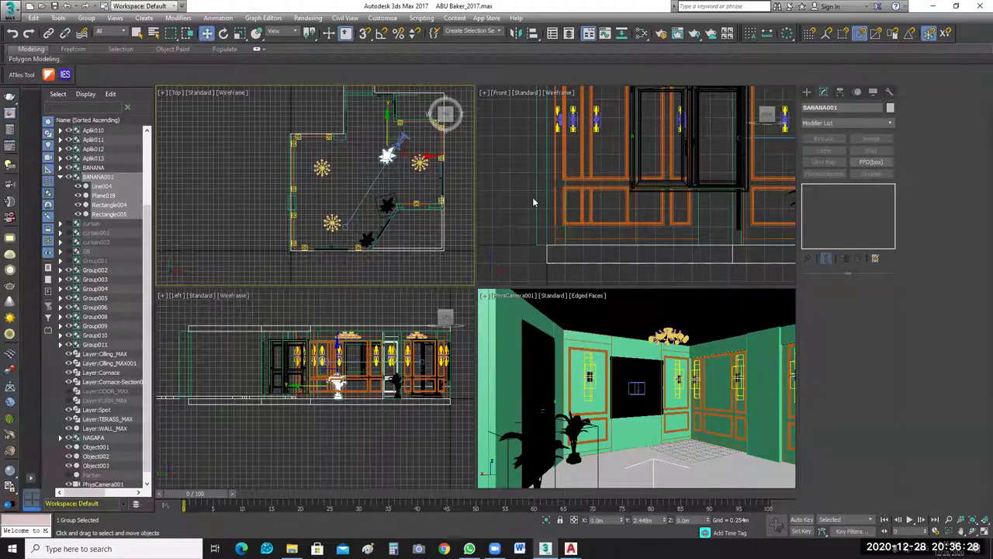
key("ctrl+z")
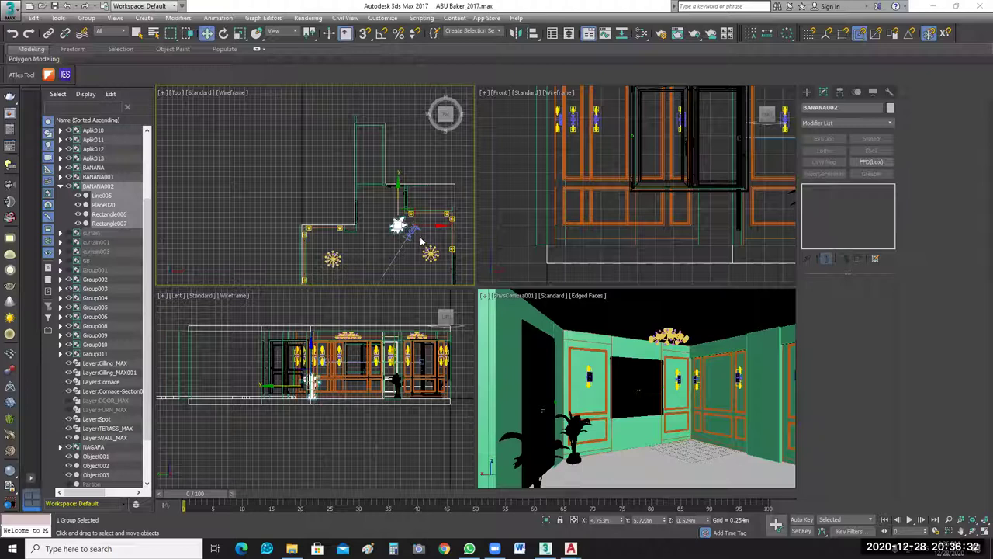
key("z")
scroll(443, 247, "down", 3)
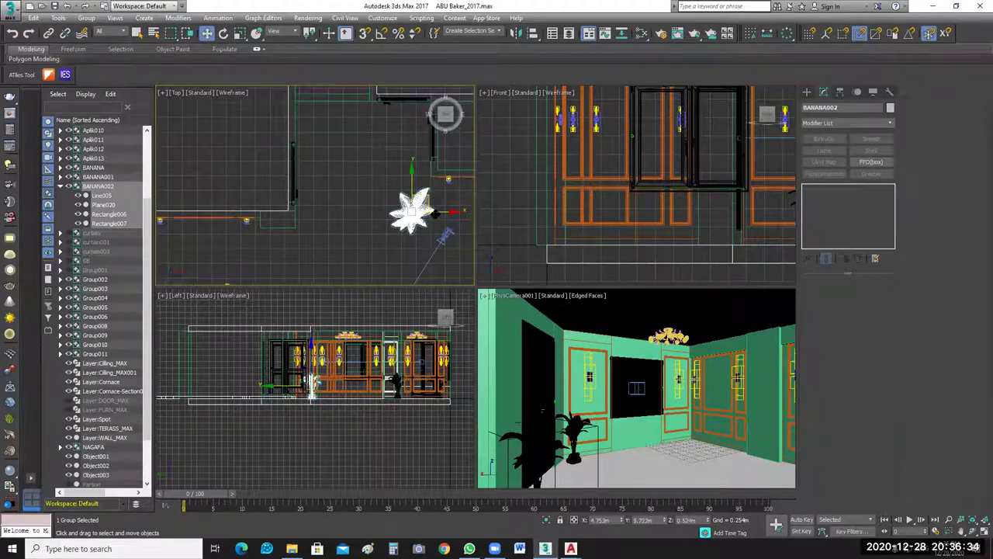
left_click_drag(334, 221, 310, 248)
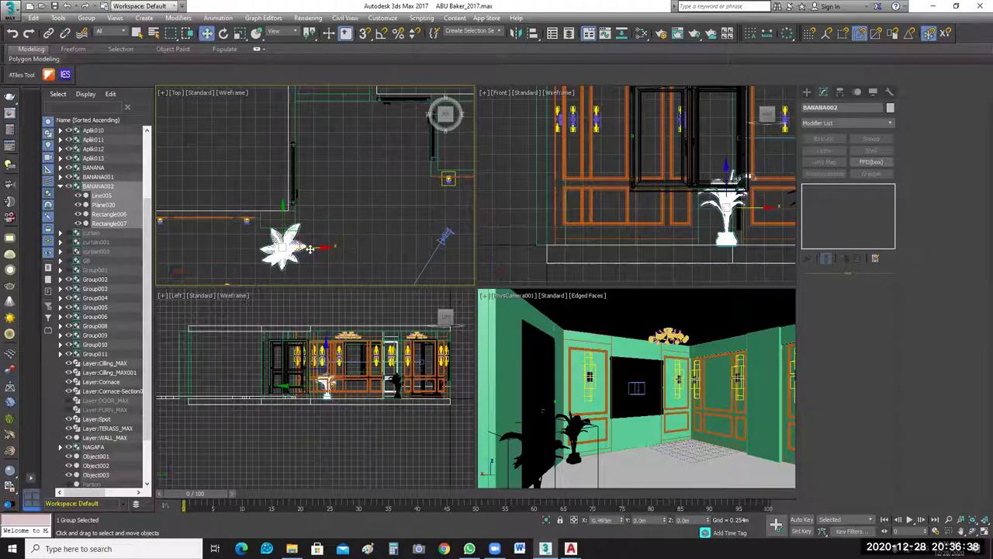
Rotate the plant copy at the kitchen-side corner and shift it along X to about 2.44 m.
scroll(343, 230, "up", 2)
key("e")
left_click_drag(323, 207, 334, 256)
left_click(207, 33)
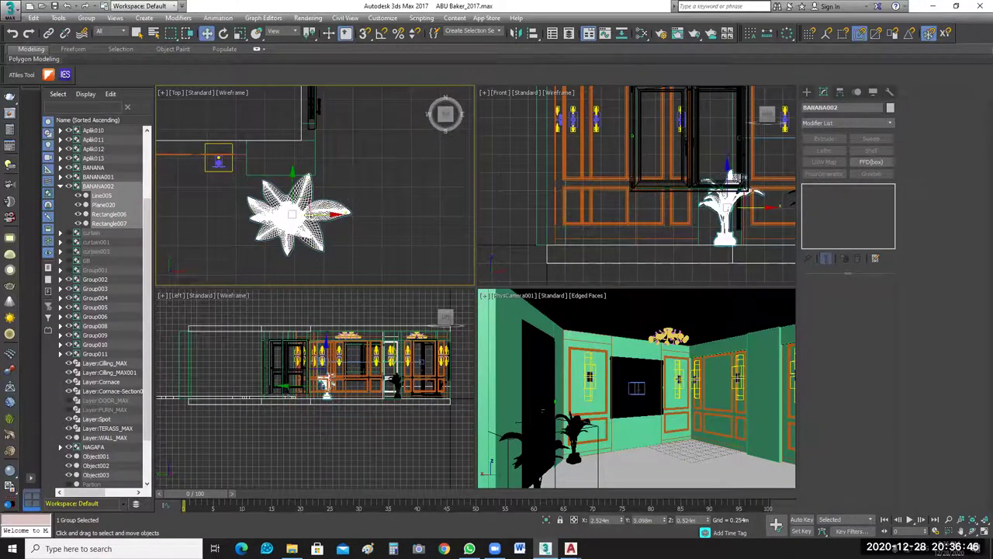
left_click_drag(335, 219, 324, 219)
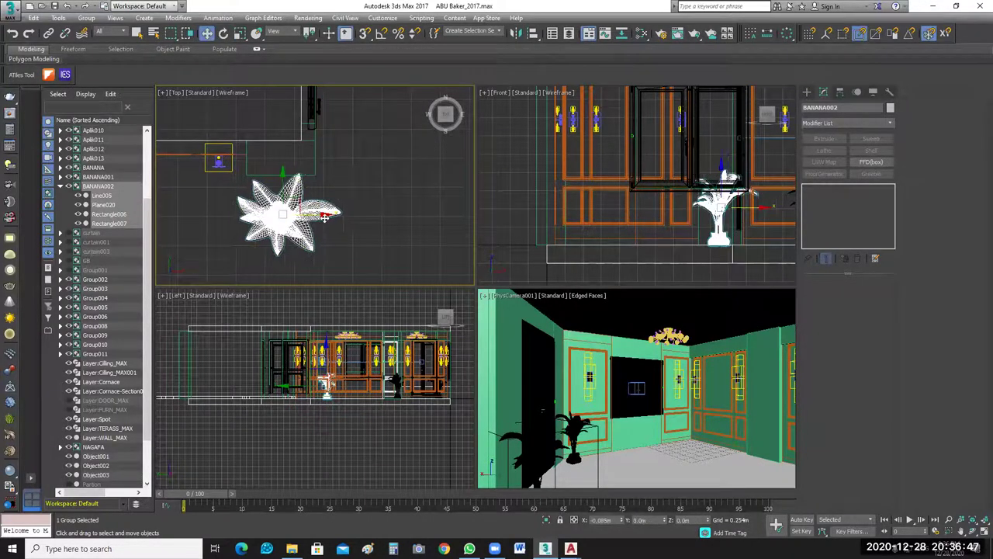
left_click(443, 220)
scroll(443, 220, "down", 2)
scroll(440, 226, "down", 2)
Clone the corner plant and place the copy beside the sconce wall near the entrance, at about X 5.41 m and Y 5.98 m.
left_click(225, 216)
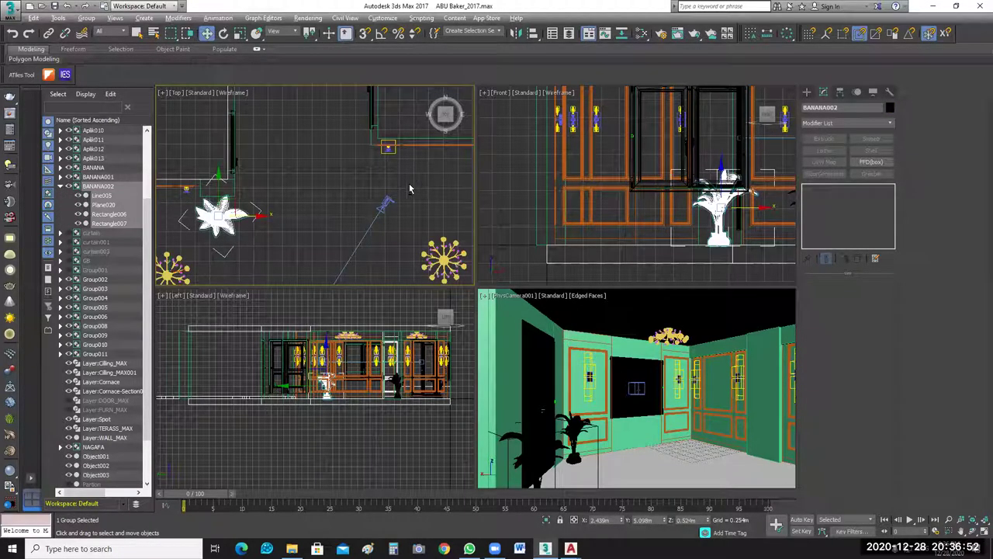
left_click(226, 218)
left_click(225, 217)
left_click(297, 239)
left_click(233, 215)
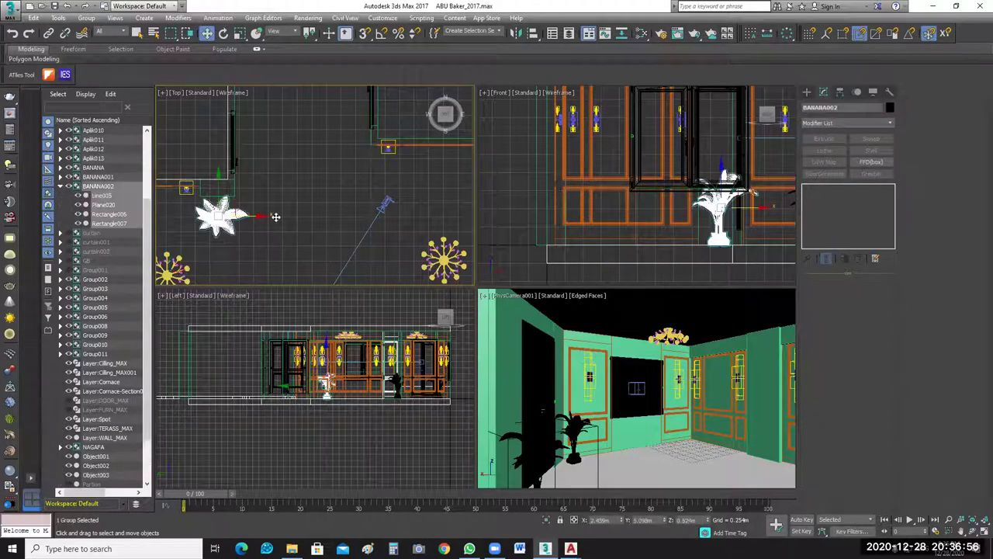
left_click_drag(276, 216, 342, 215)
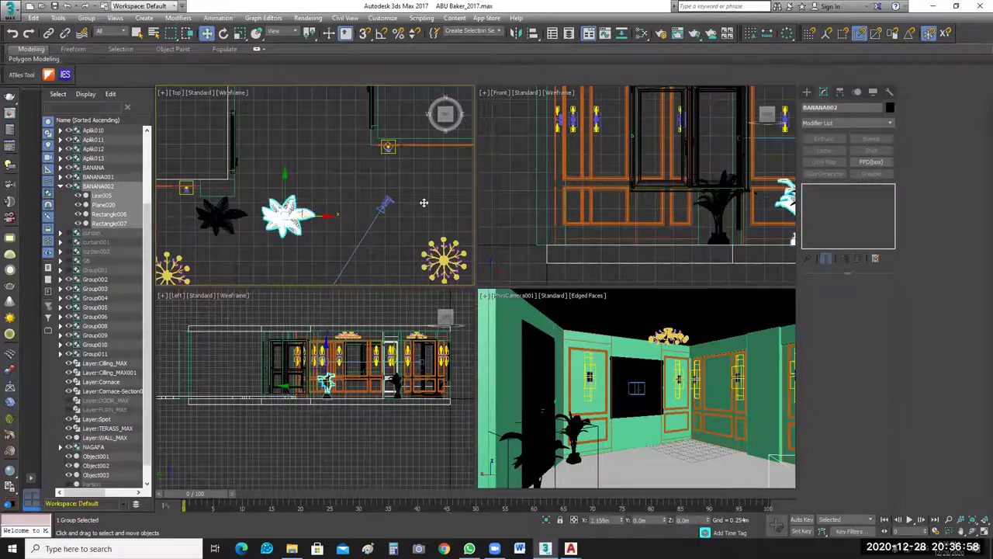
mouse_move(418, 205)
left_mouse_down("shift")
mouse_move(389, 184)
mouse_move(385, 141)
left_mouse_up("shift")
key("Return")
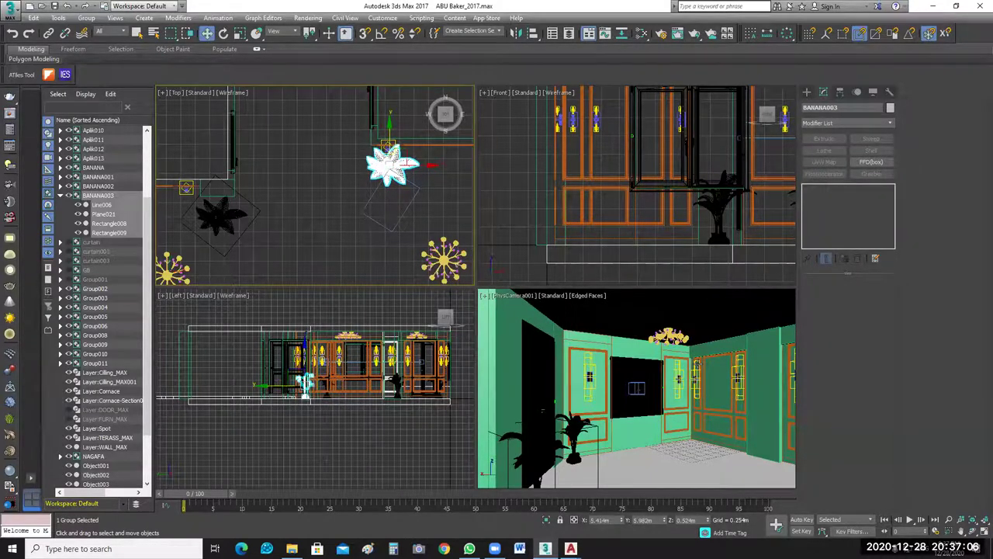
left_click(419, 187)
Change the enlarged camera view to Perspective, fit the whole model and orbit to see it from above.
left_click(668, 469)
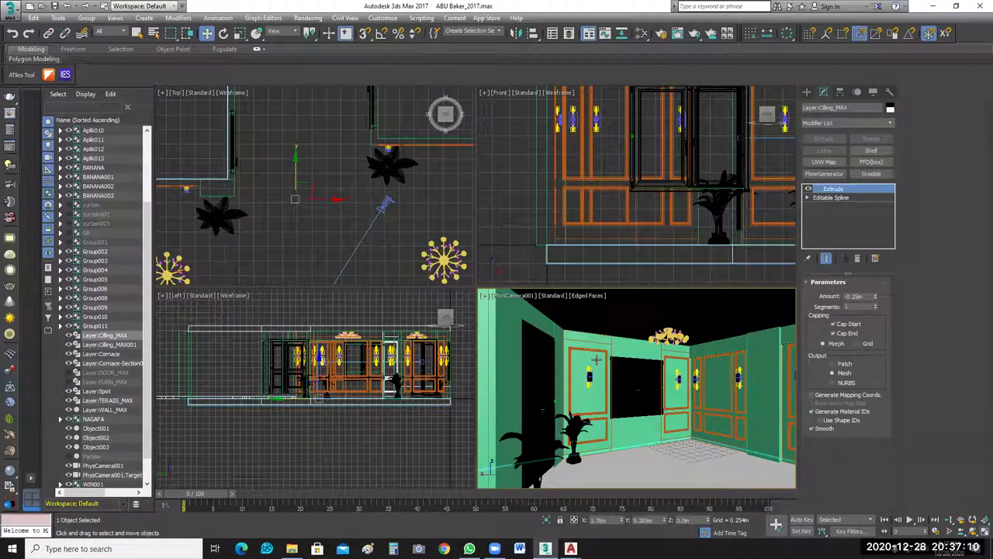
key("alt+w")
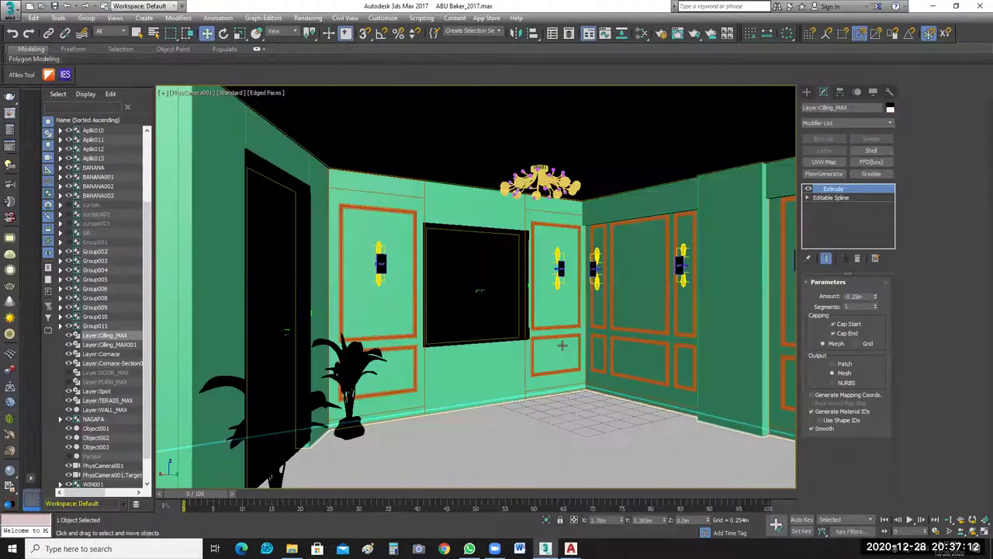
key("p")
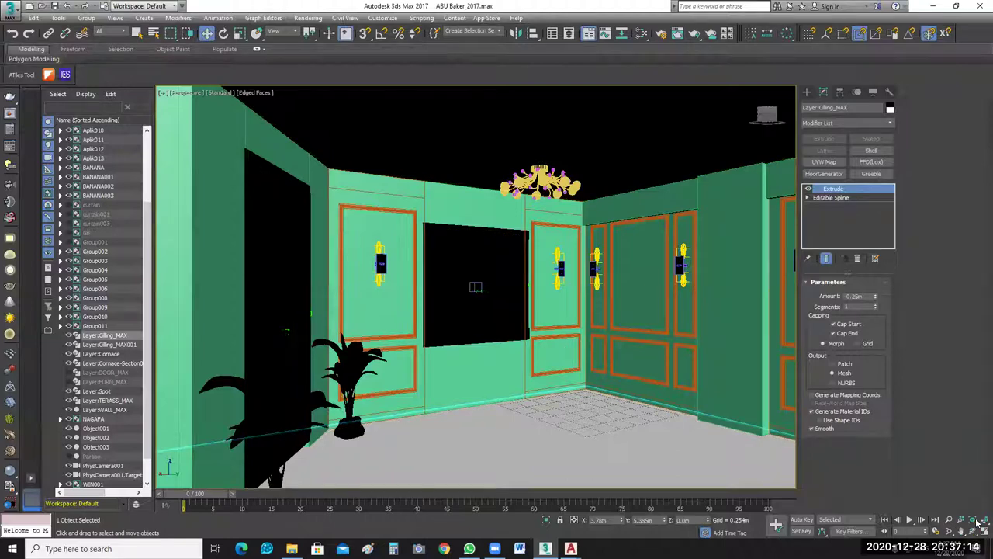
left_click(976, 523)
key("space")
mouse_move(470, 355)
middle_mouse_down()
mouse_move(466, 374)
mouse_move(461, 351)
middle_mouse_up()
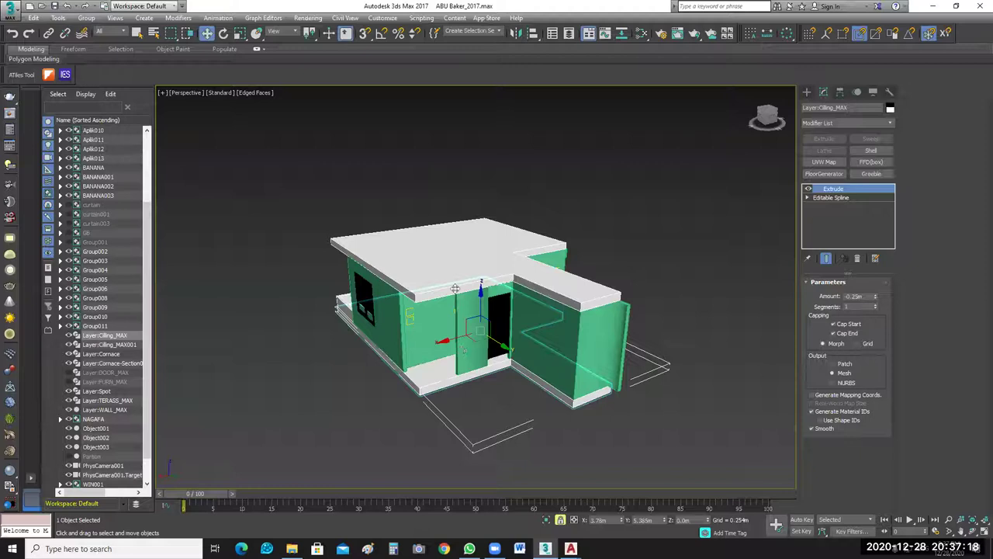
middle_click_drag(455, 289, 725, 391, "alt")
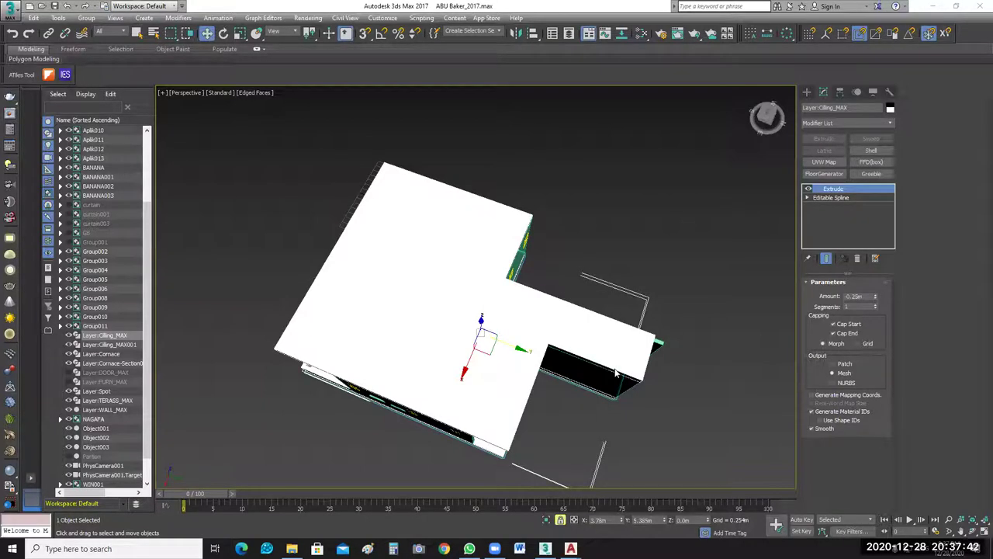
Check the plant symbols around the angled wall and terrace in the AutoCAD floor plan, and return to 3ds Max.
key("alt+Tab")
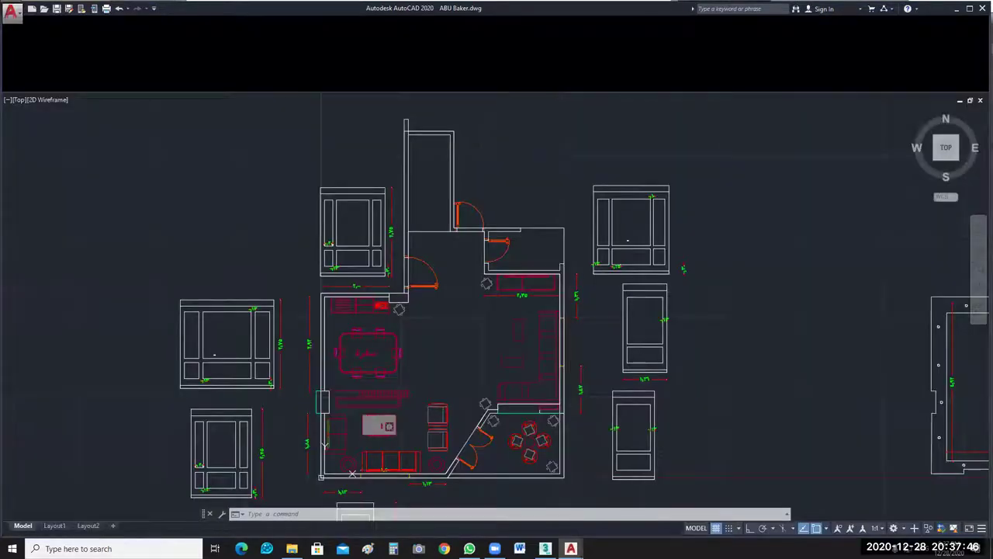
scroll(485, 405, "up", 2)
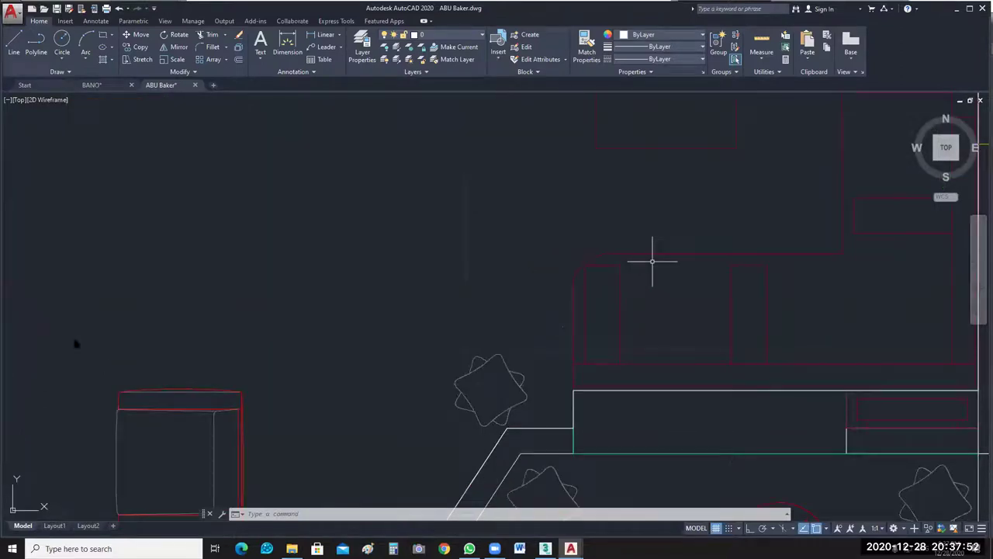
key("alt+Tab")
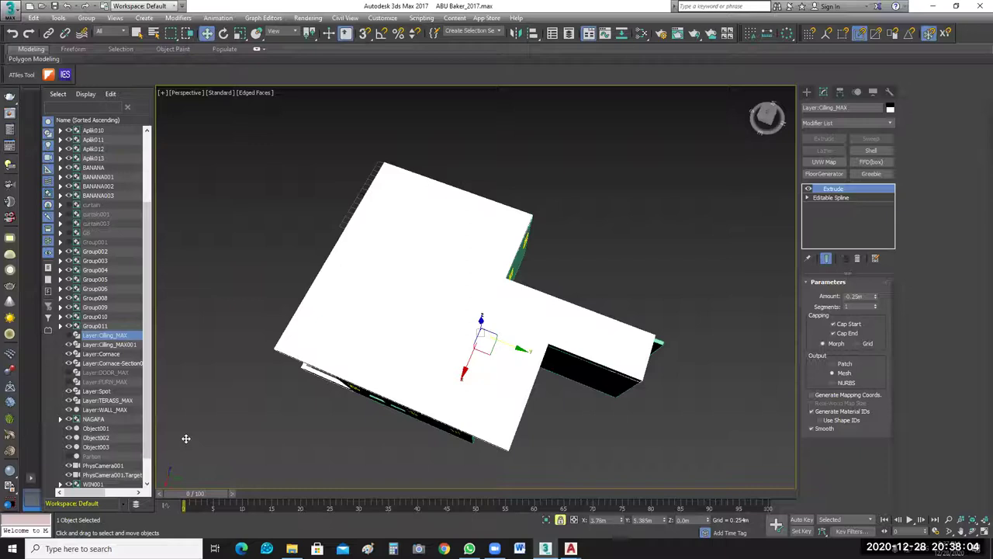
Save the scene and hide the roof slab Layer:Cilling_MAX001 to expose the interior.
left_click(54, 6)
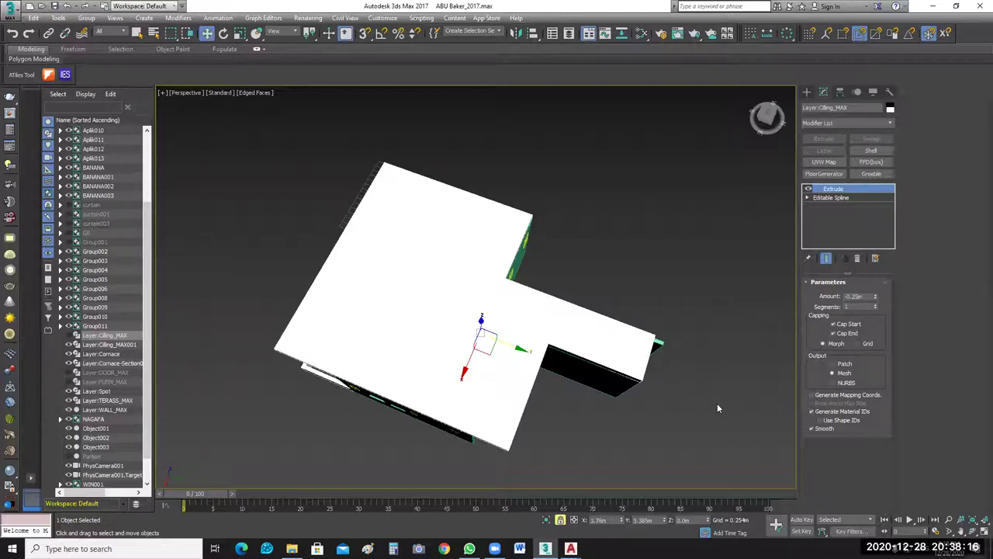
key("alt+w")
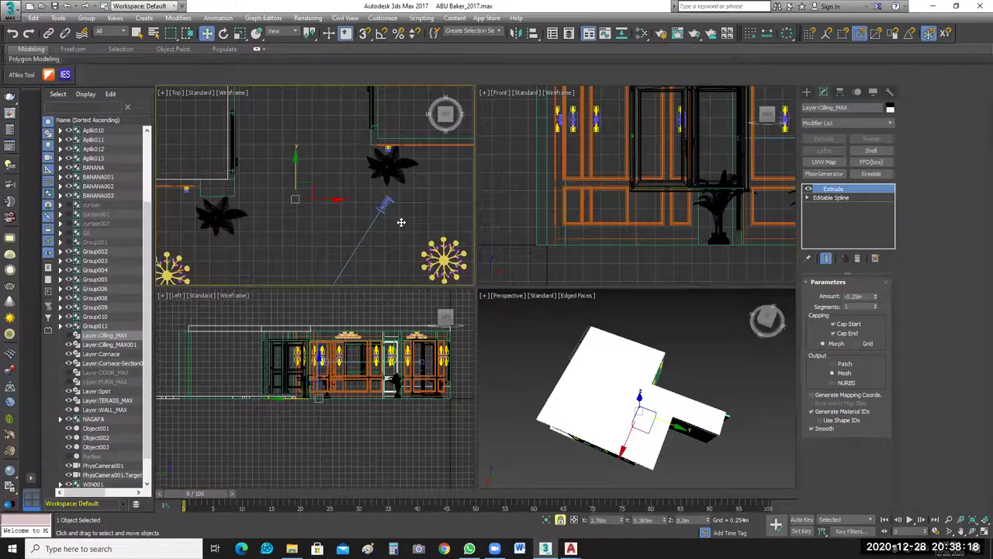
scroll(434, 190, "down", 5)
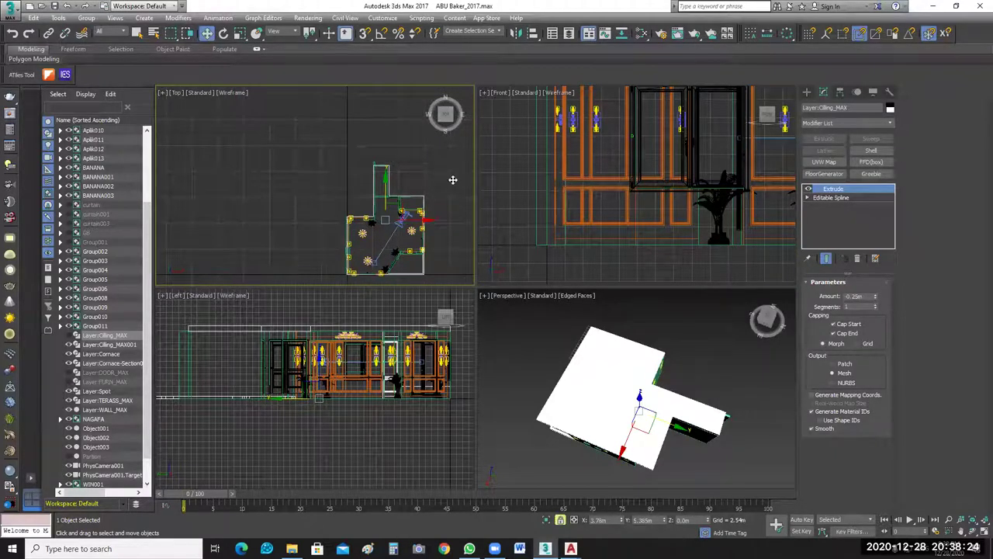
left_click(451, 199)
left_click(422, 199)
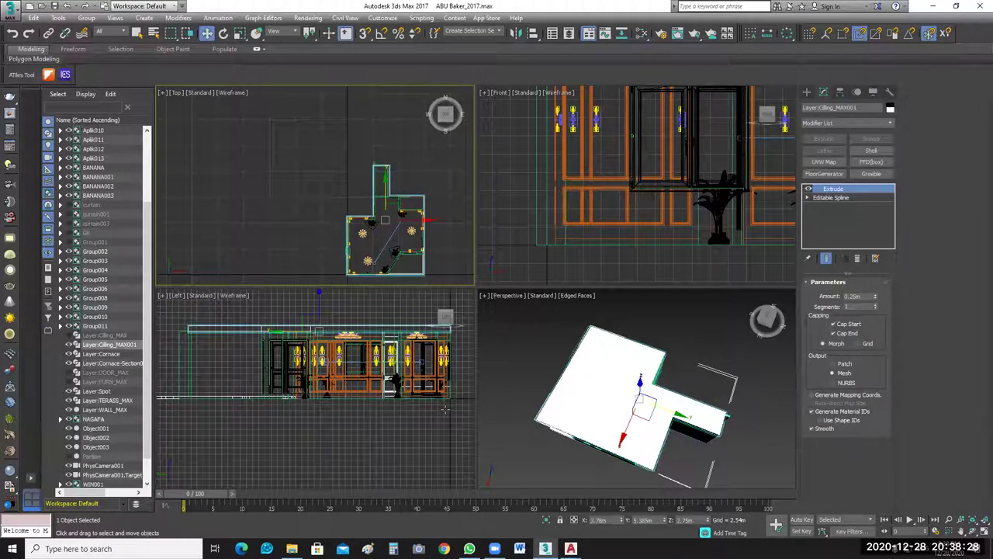
key("alt+h")
right_click(717, 462)
left_click(716, 461)
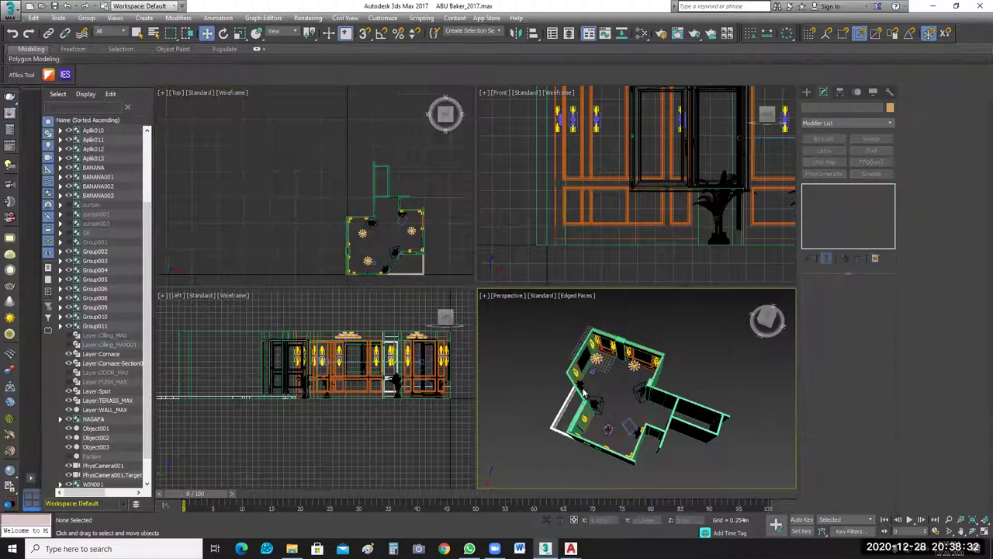
Examine the plant positions in the open-top model from several sides in the Perspective view.
key("alt+w")
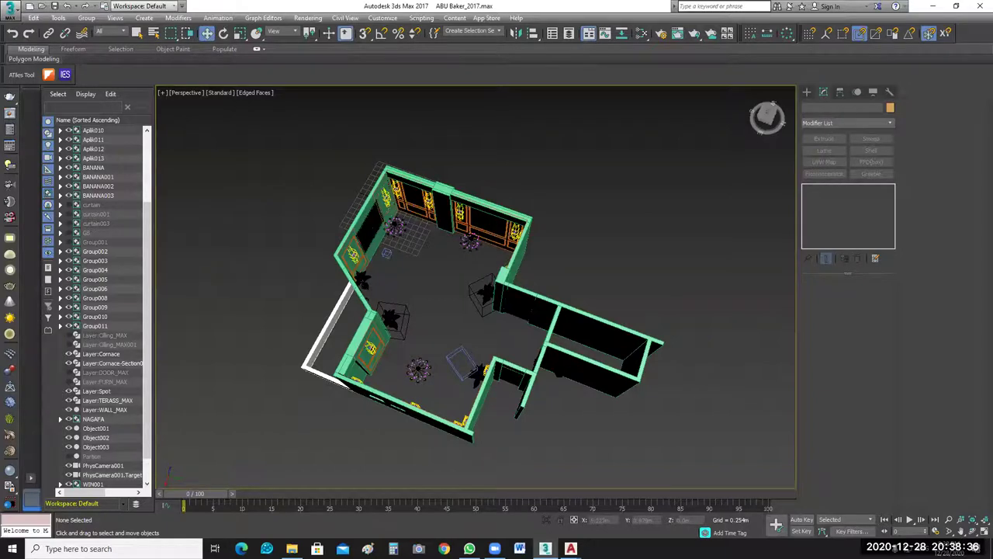
middle_click_drag(505, 388, 713, 368, "alt")
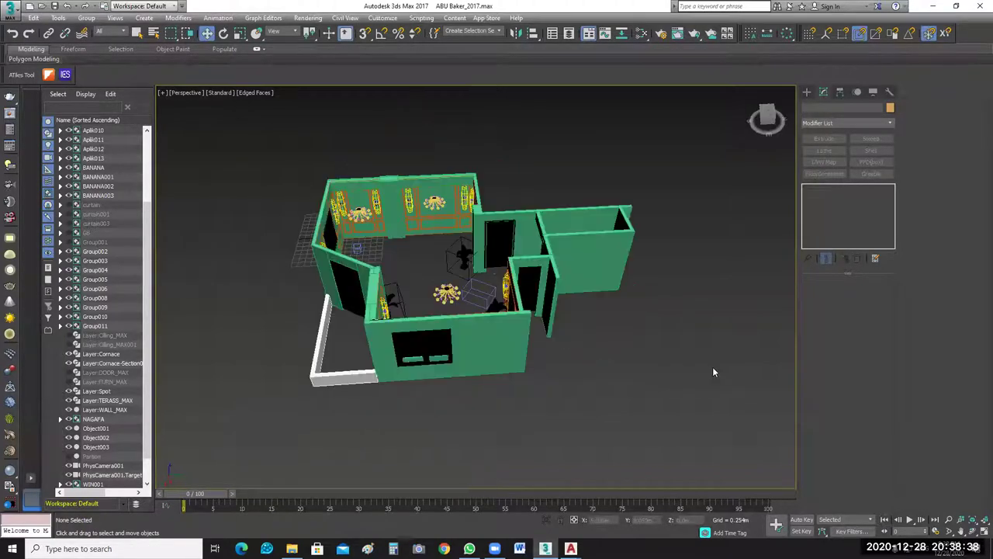
middle_click_drag(570, 381, 609, 368, "alt")
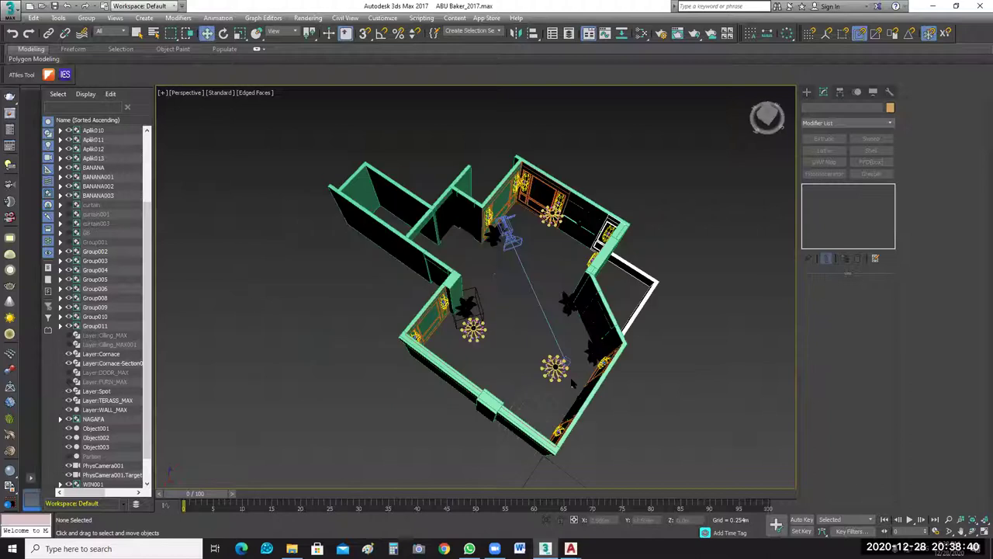
scroll(635, 370, "up", 2)
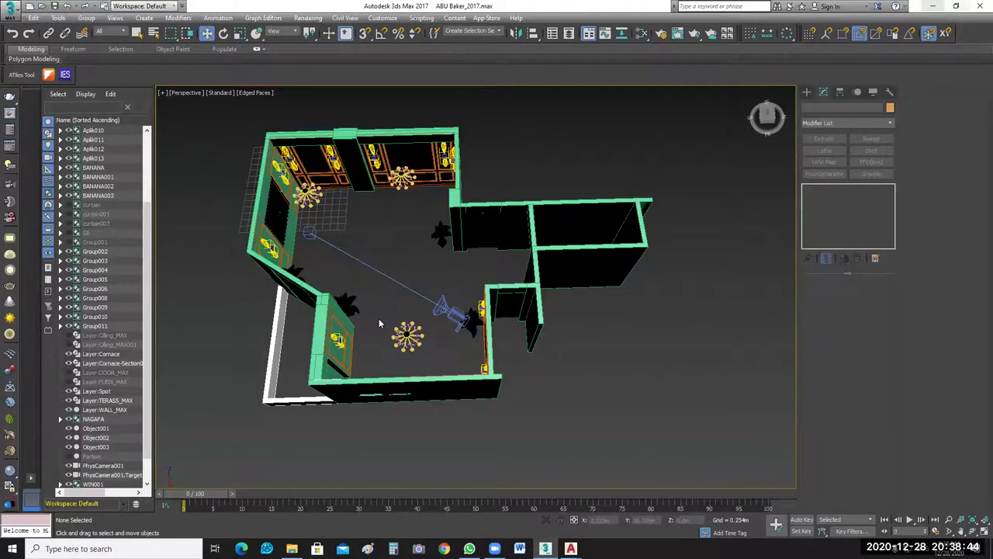
key("super+Down")
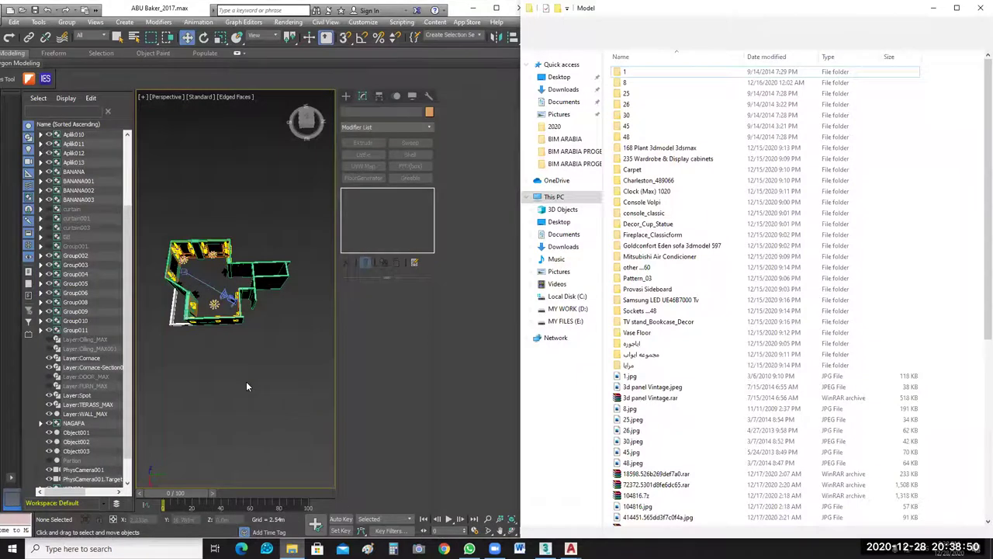
middle_click_drag(222, 370, 321, 441, "alt")
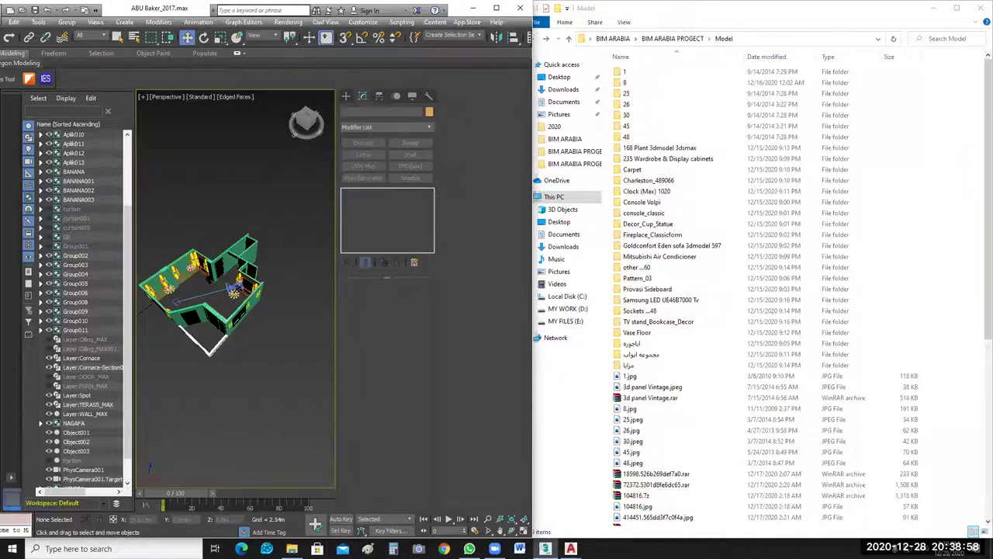
Switch to the ABU Baker drawing in AutoCAD and examine the furniture layout around the living area and terrace.
left_click(571, 548)
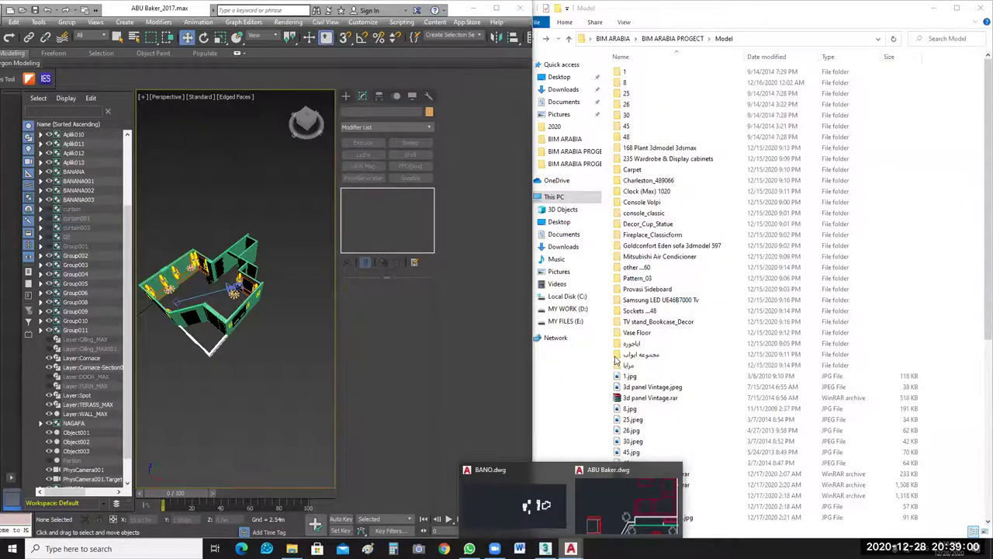
left_click(627, 500)
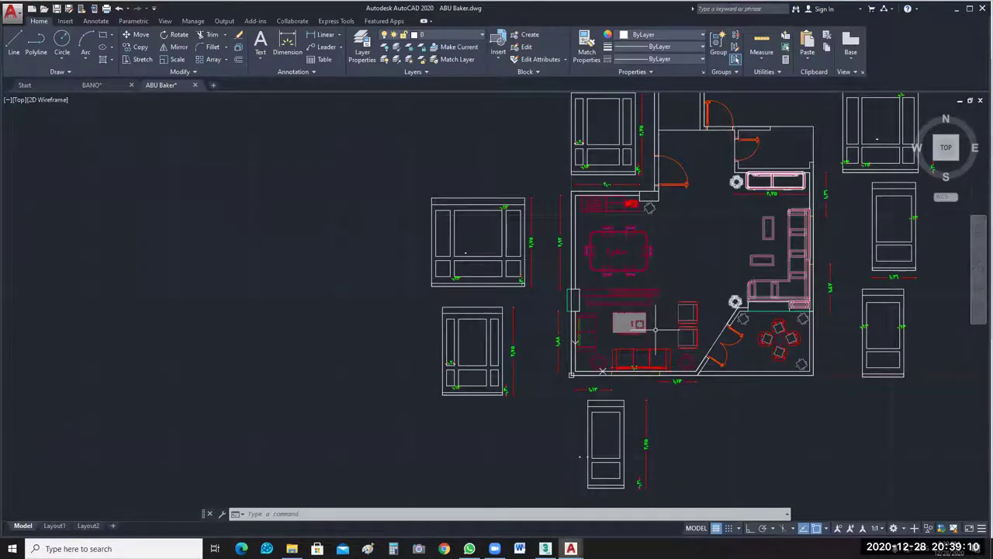
scroll(654, 329, "up", 2)
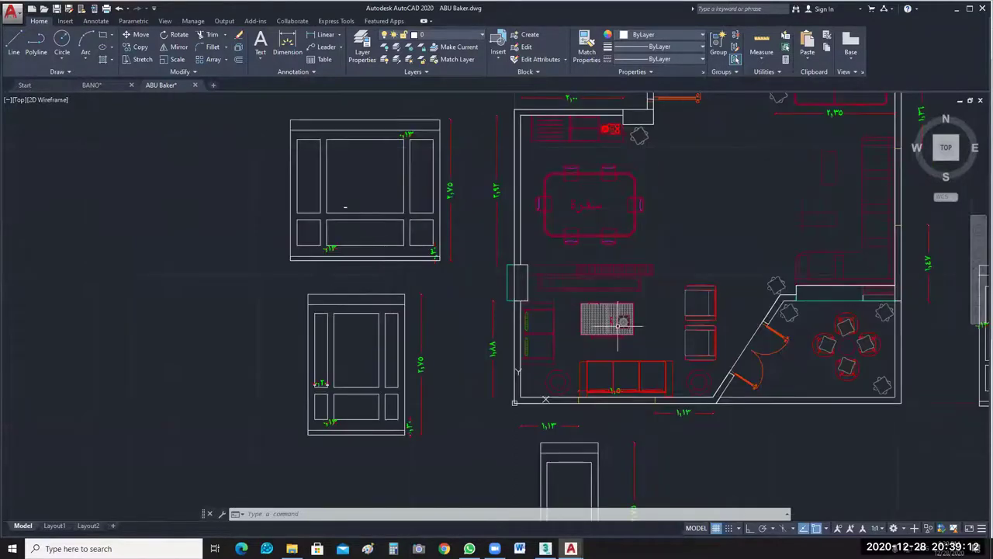
Check the living-area seating in the AutoCAD plan and preview ipe-cavalli-ginevra-preview-small.jpg from model folder 1 in File Explorer.
scroll(613, 272, "up", 2)
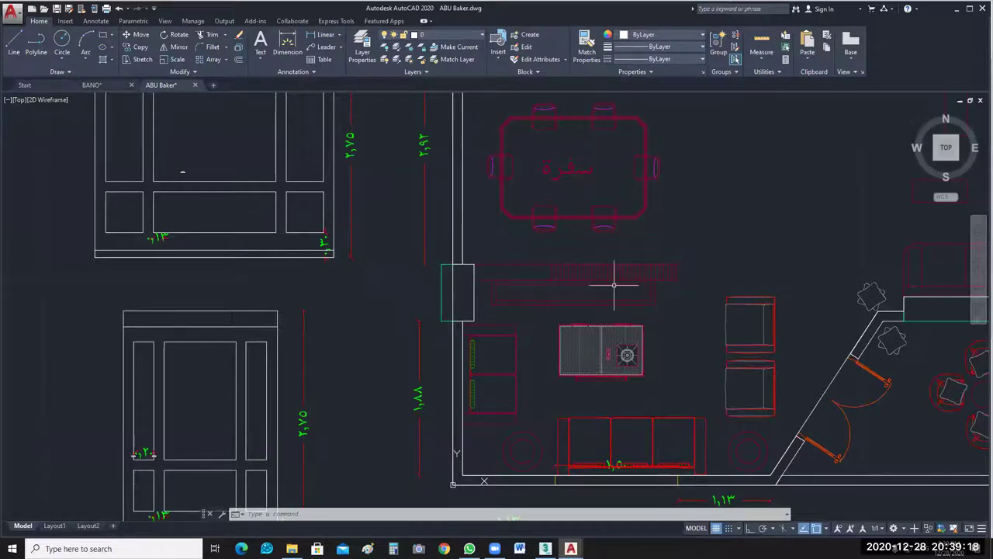
scroll(613, 285, "down", 3)
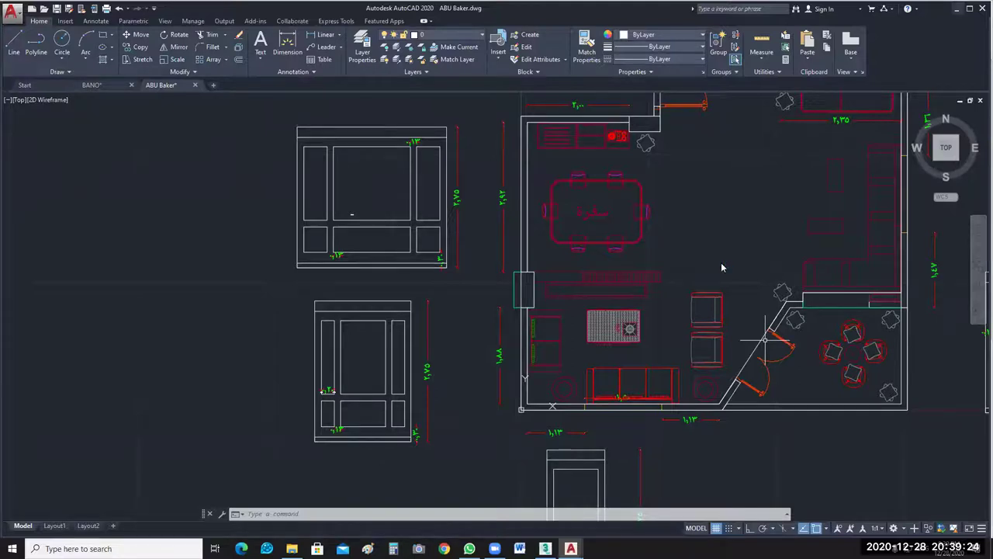
key("alt+Tab")
key("alt+Tab")
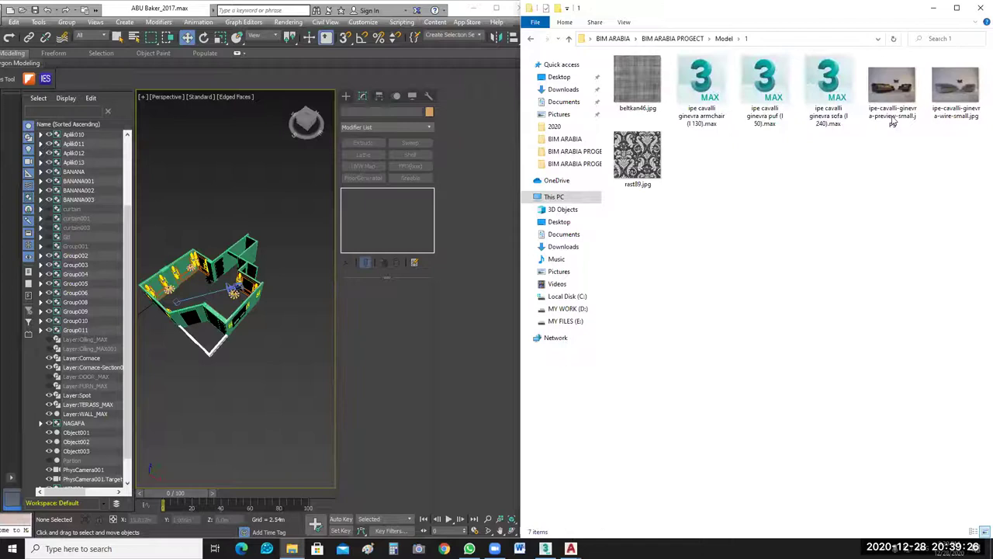
type("ipe-")
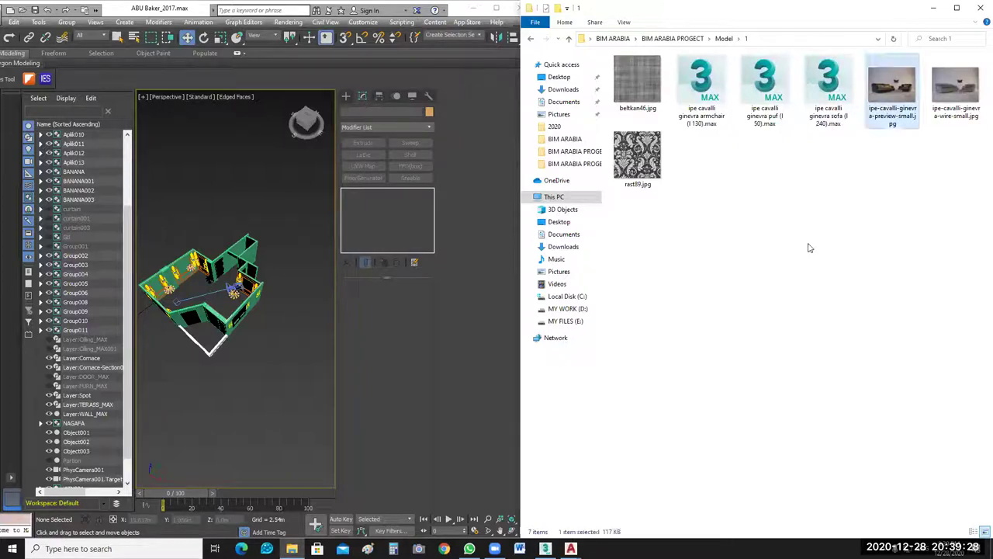
key("Return")
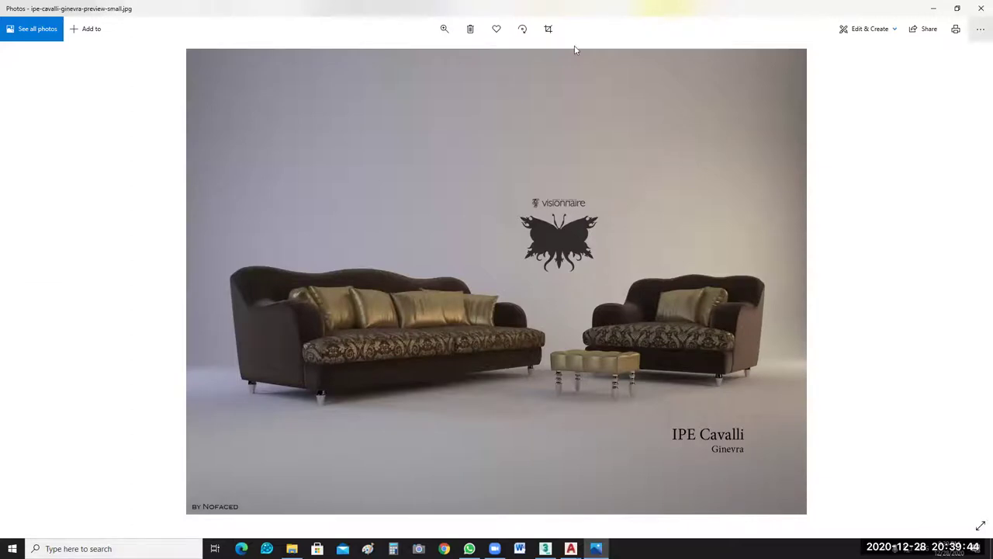
key("alt+F4")
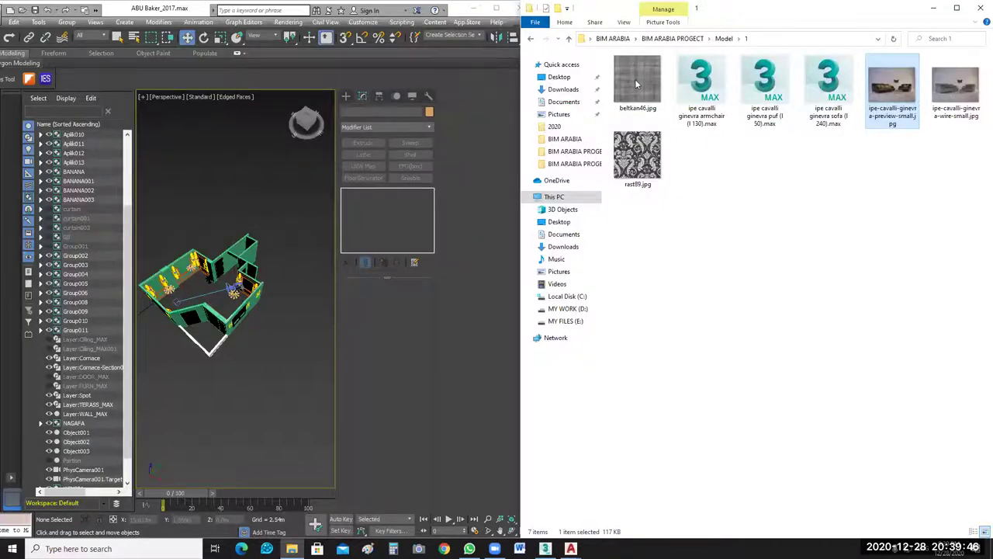
Look into model folder 8 and preview the glass table image 1.jpg in the GF stol subfolder of folder 25.
key("BackSpace")
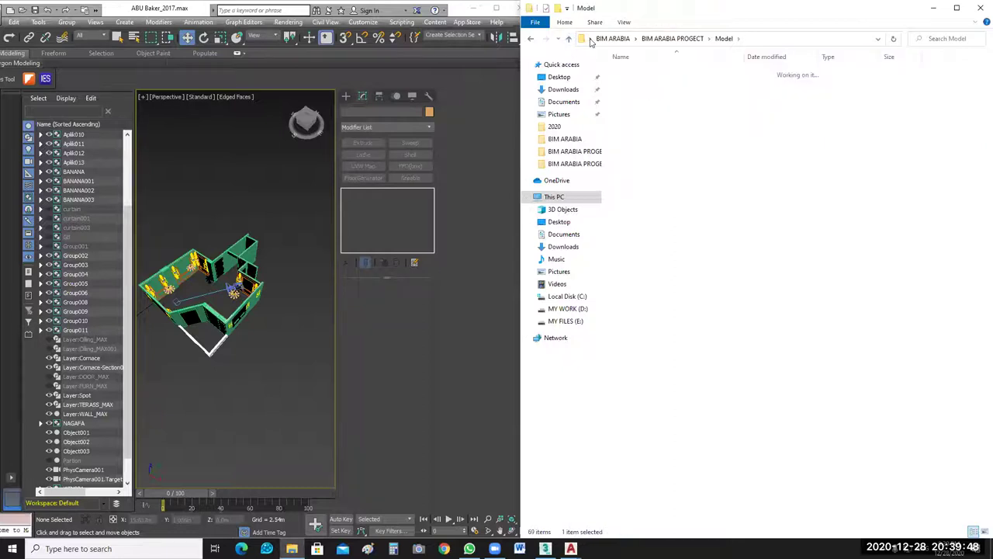
double_click(658, 161)
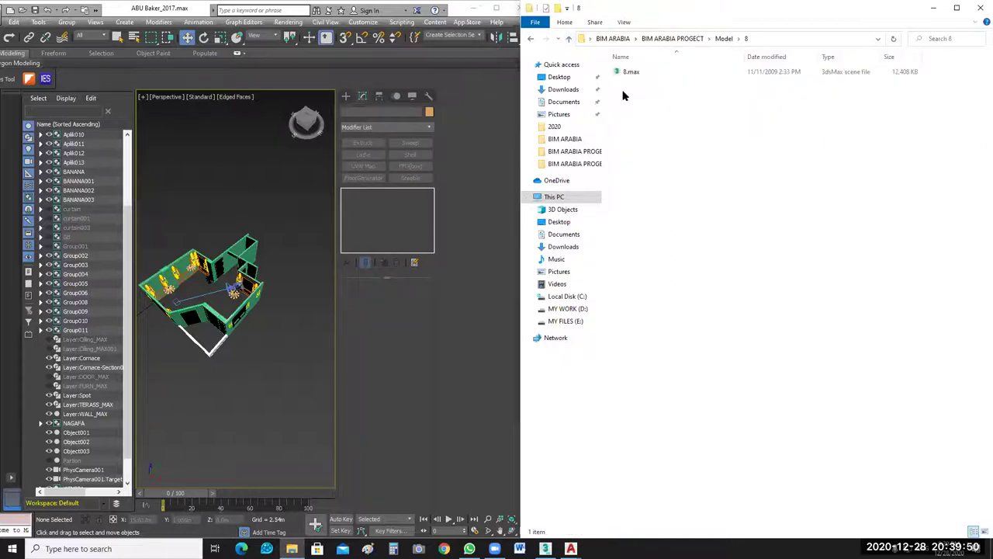
key("BackSpace")
double_click(650, 106)
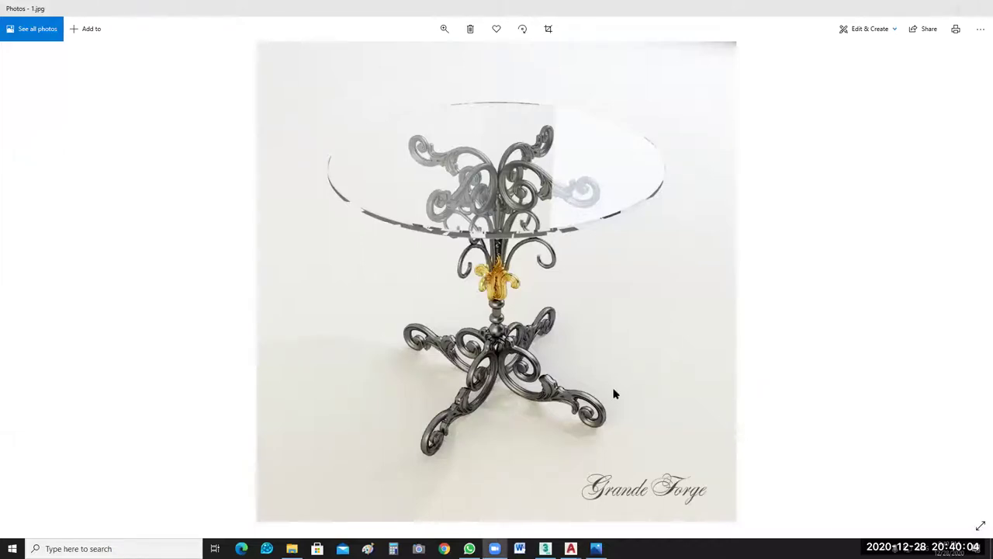
left_click(979, 13)
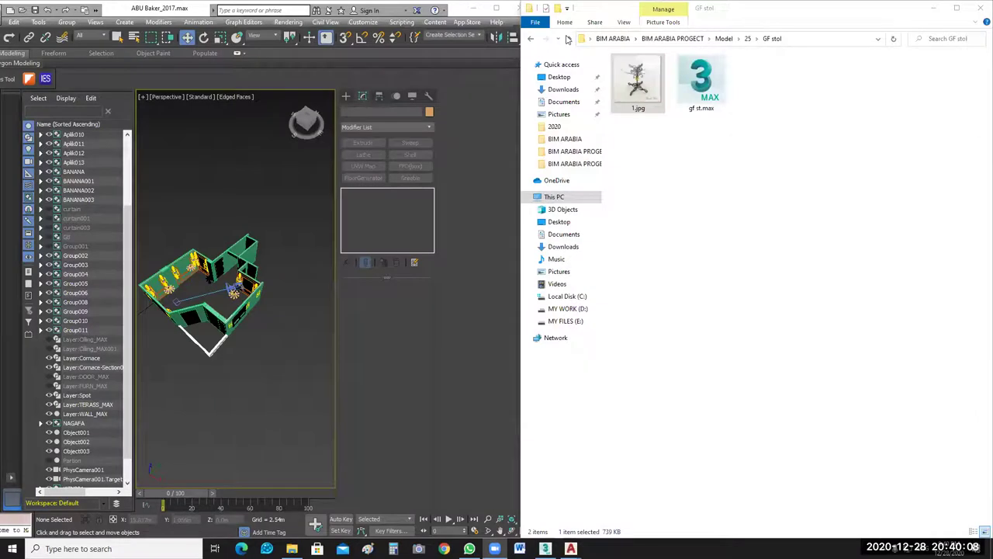
Return to the Model folder and check the contents of folders 30 and 45.
left_click(569, 39)
left_click(571, 42)
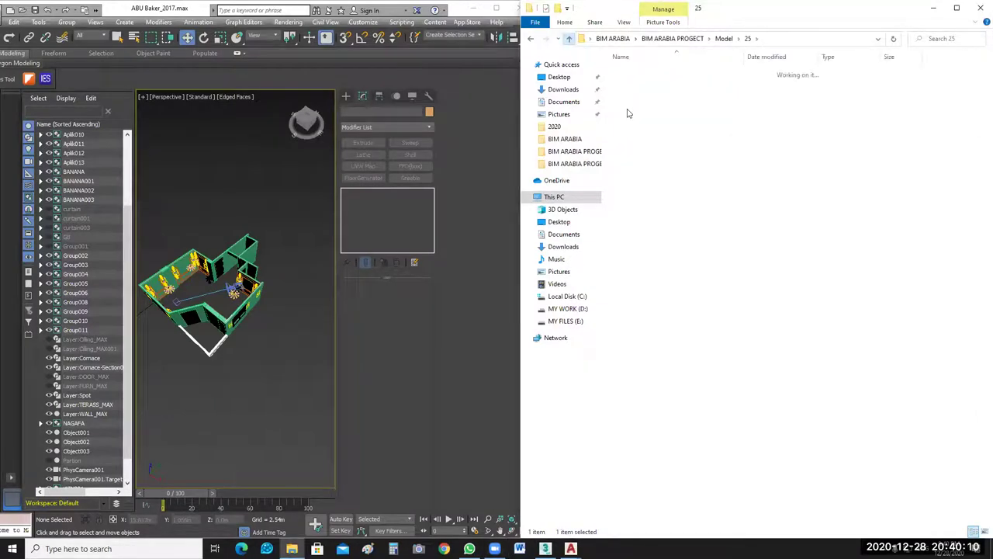
key("alt+Up")
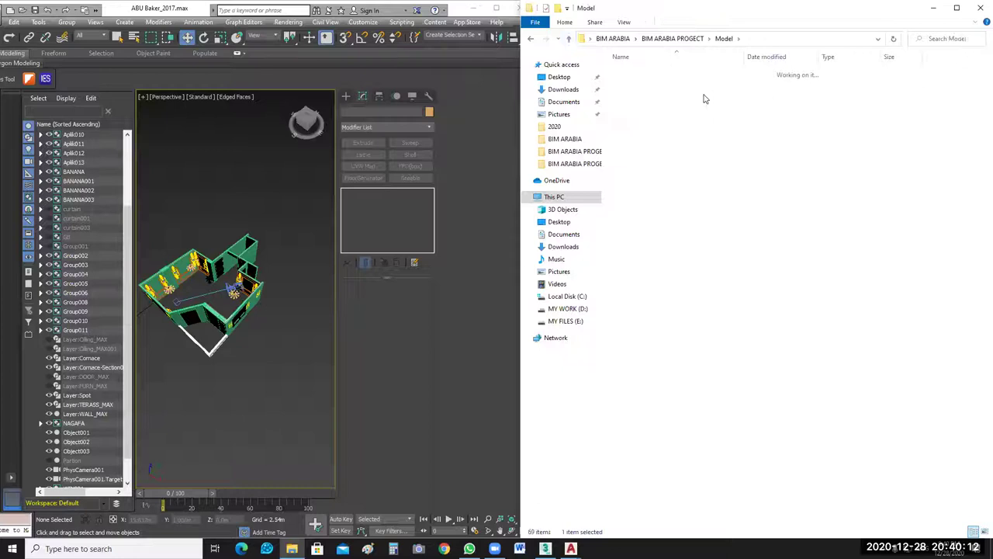
double_click(630, 116)
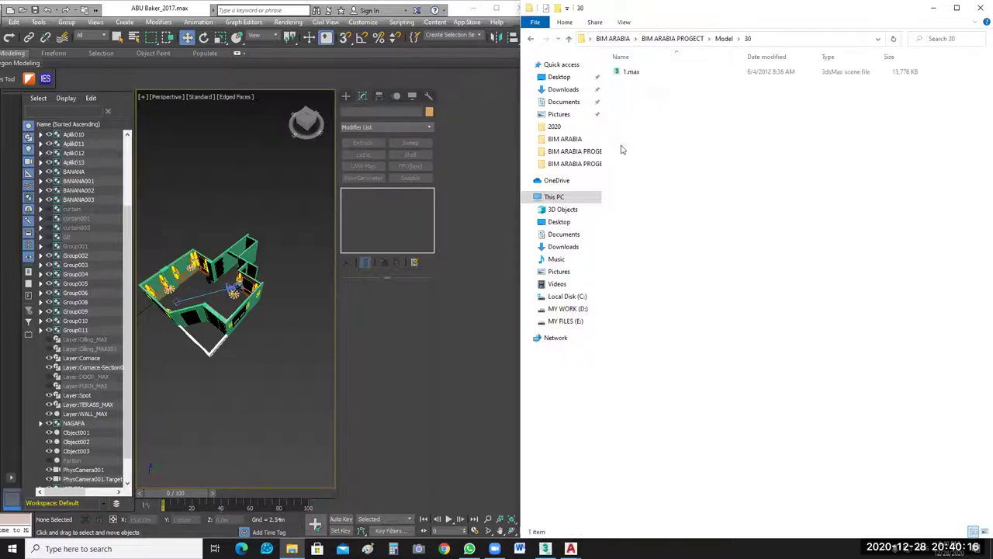
key("alt+Up")
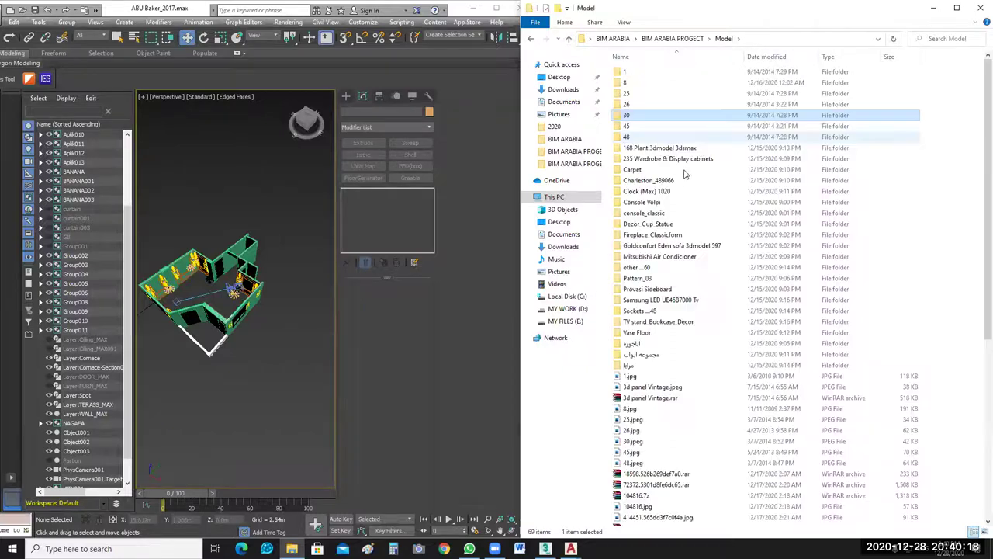
key("Down")
key("Return")
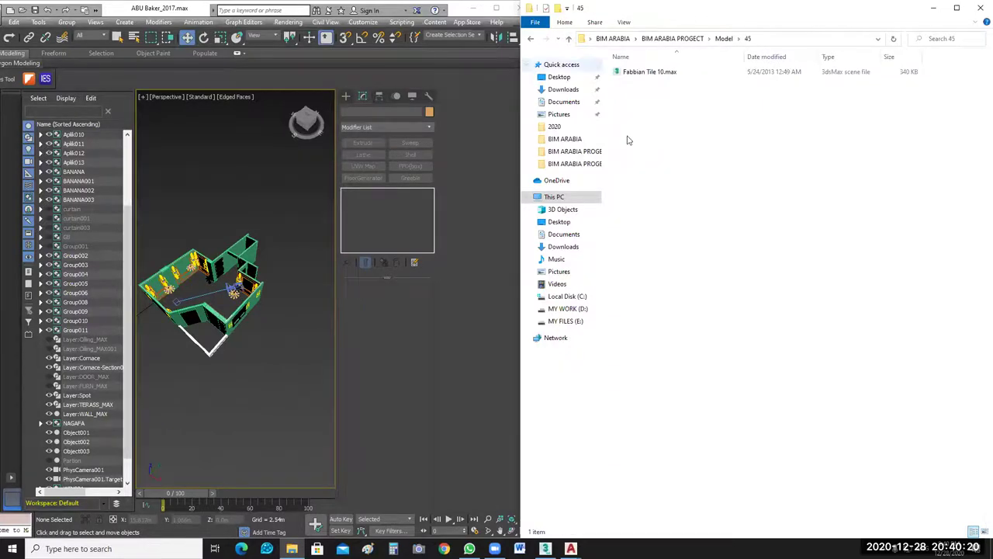
Open model folder 48 and preview the table image medea.jpg.
key("alt+Up")
key("Down")
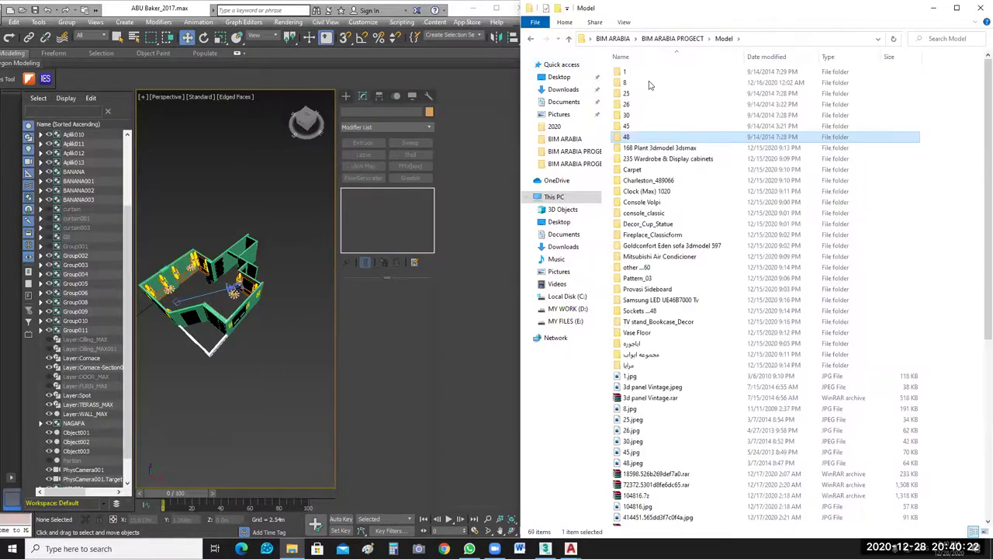
key("Return")
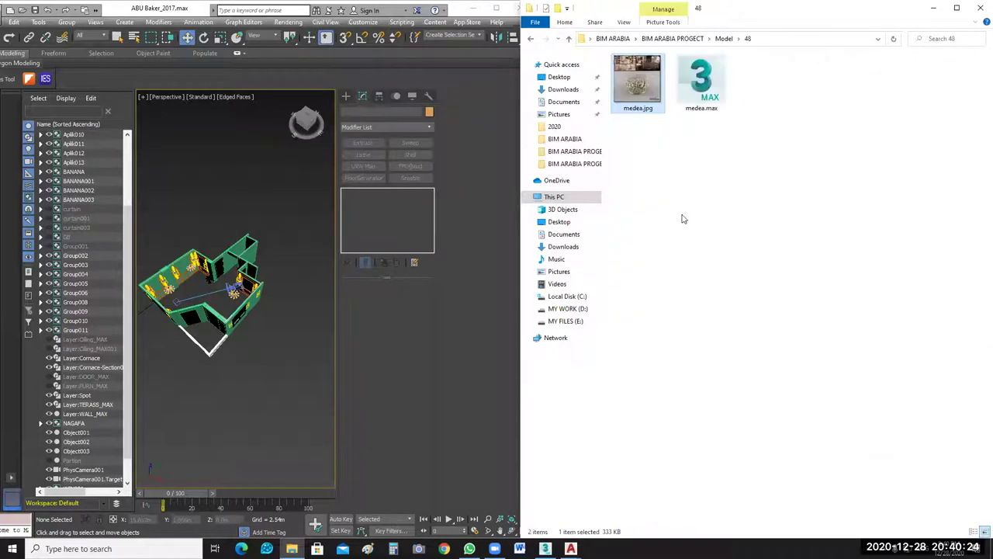
key("Return")
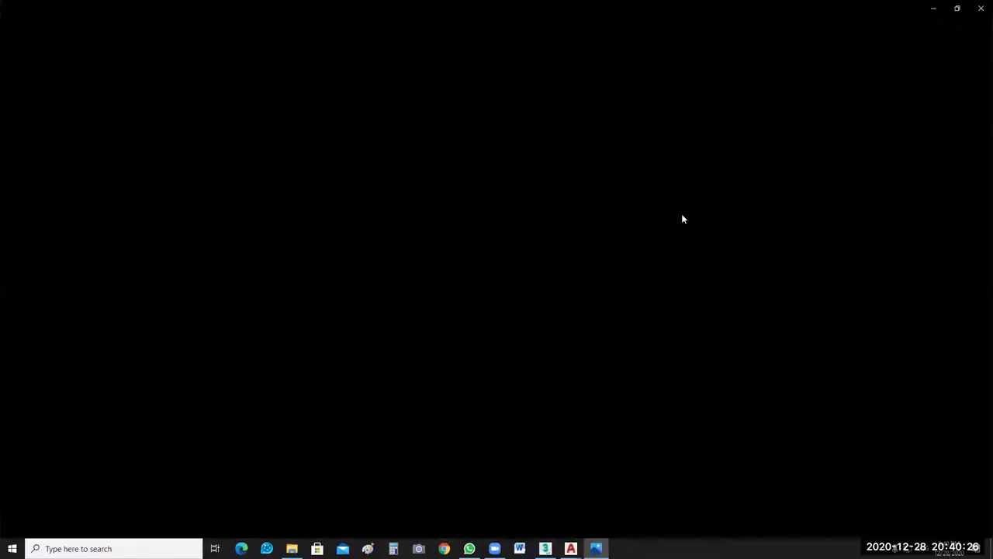
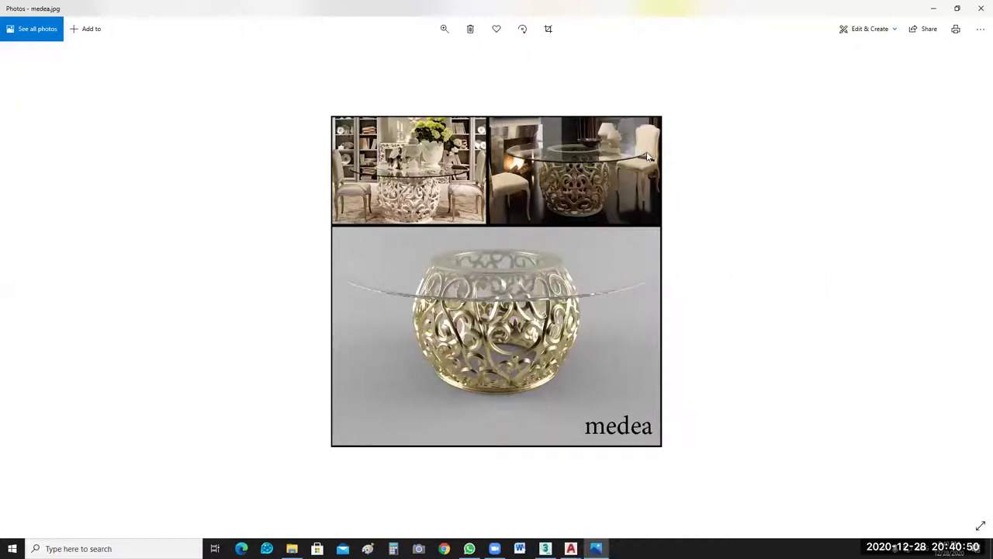
key("alt+F4")
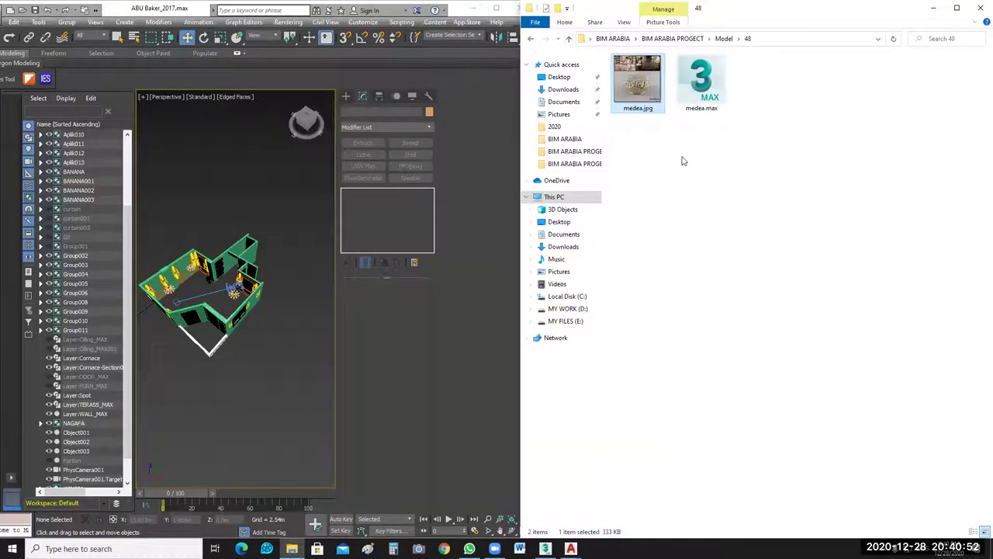
Preview Ikea Liatorp showcases.jpg in the 235 Wardrobe & Display cabinets folder.
key("alt+Up")
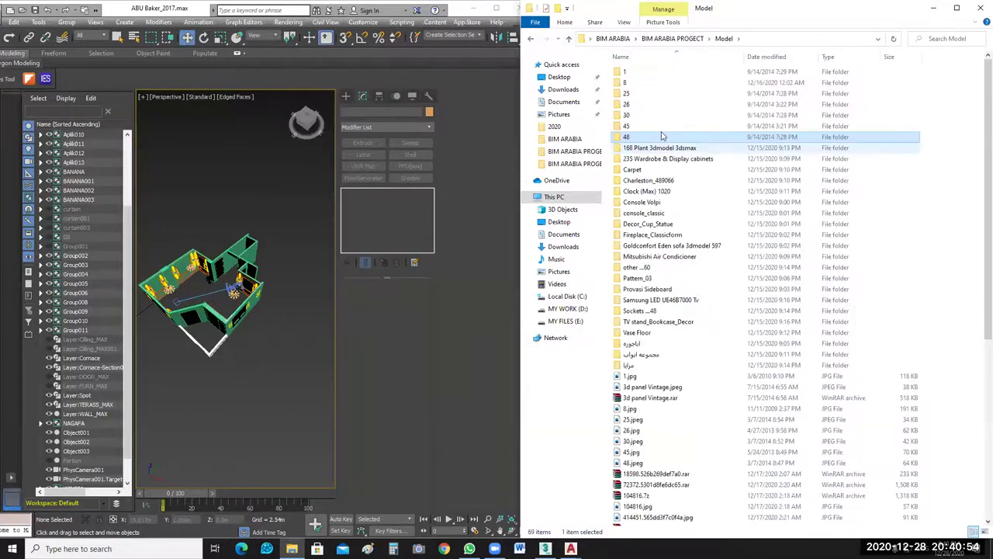
double_click(660, 158)
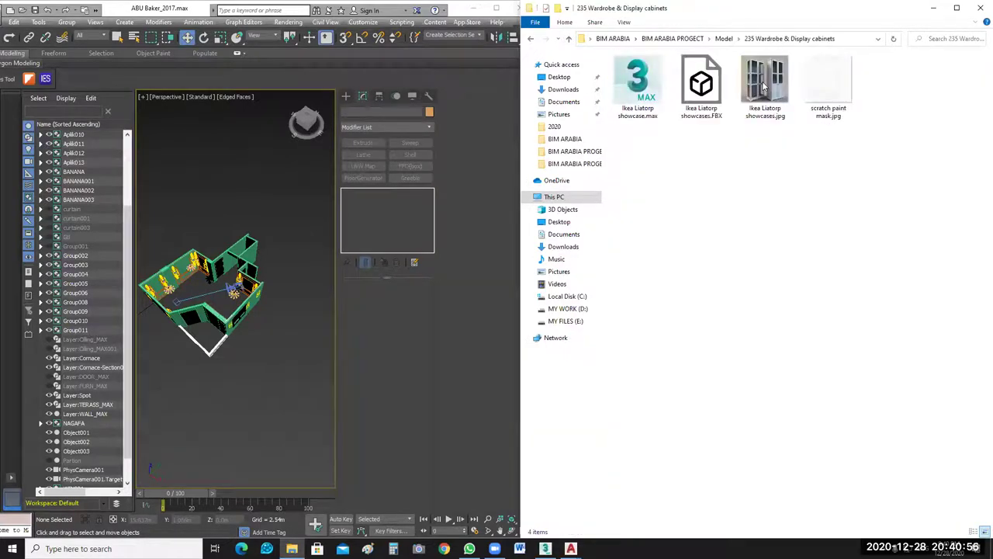
left_click(764, 88)
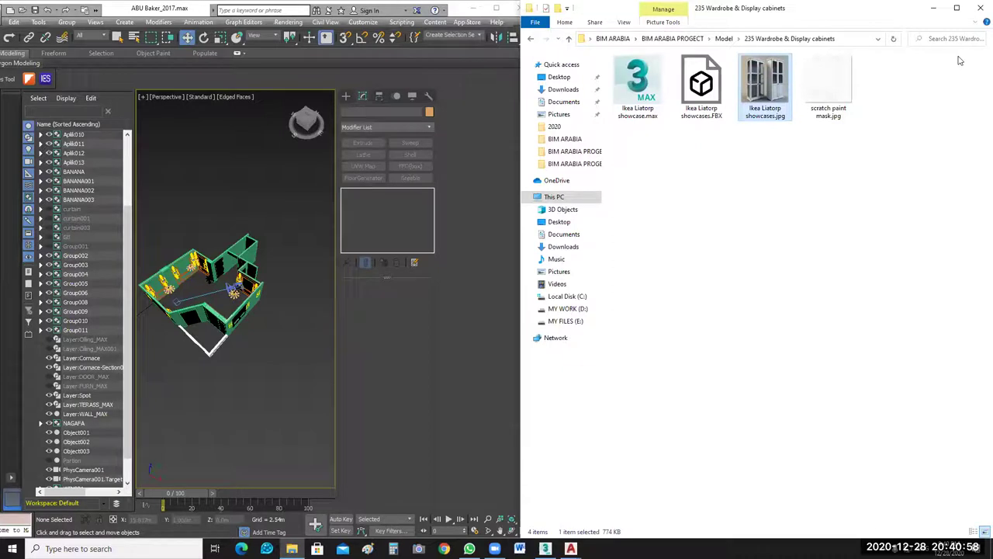
key("Return")
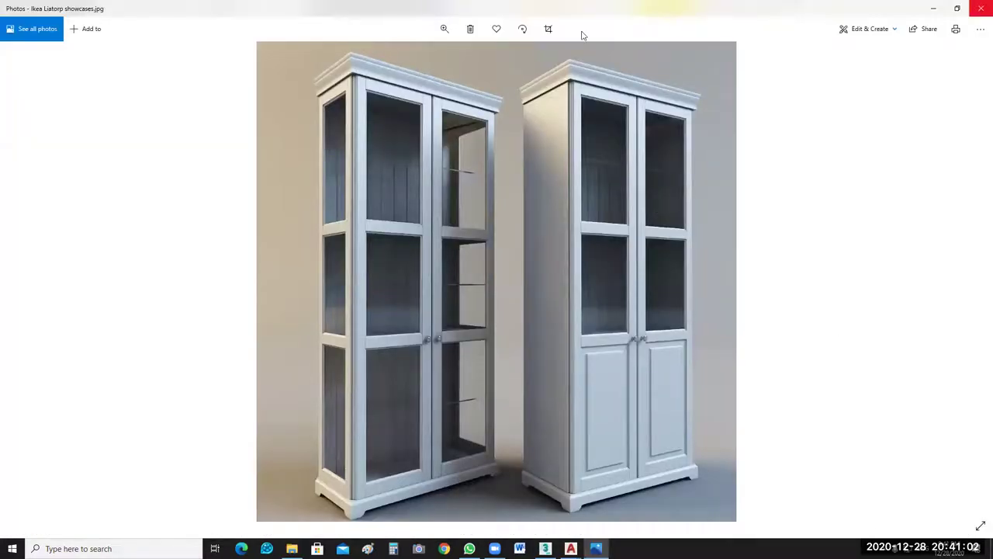
key("alt+F4")
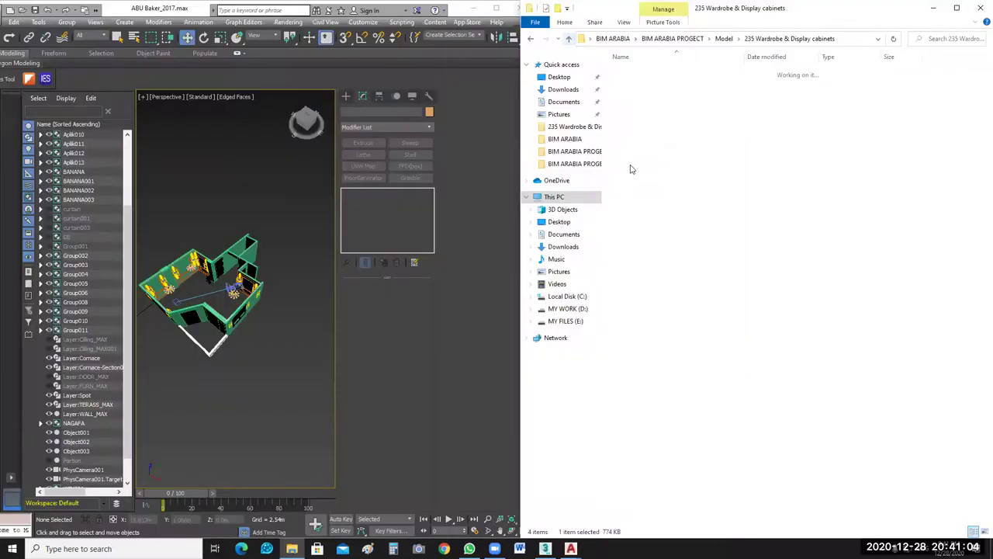
Go past the Carpet folder to Charleston_489066, show its files as large thumbnails and preview the chandelier image 45.jpg.
key("alt+Up")
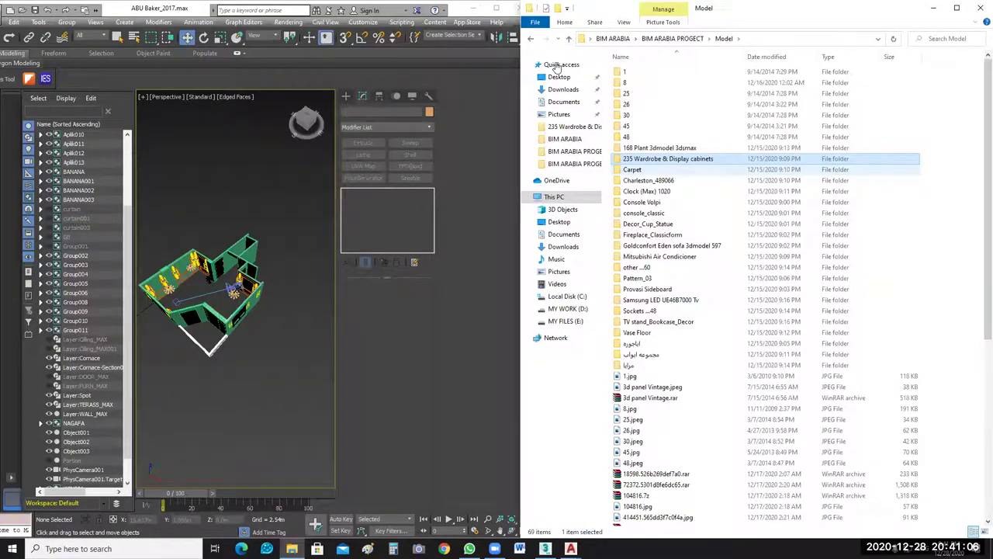
left_click(568, 41)
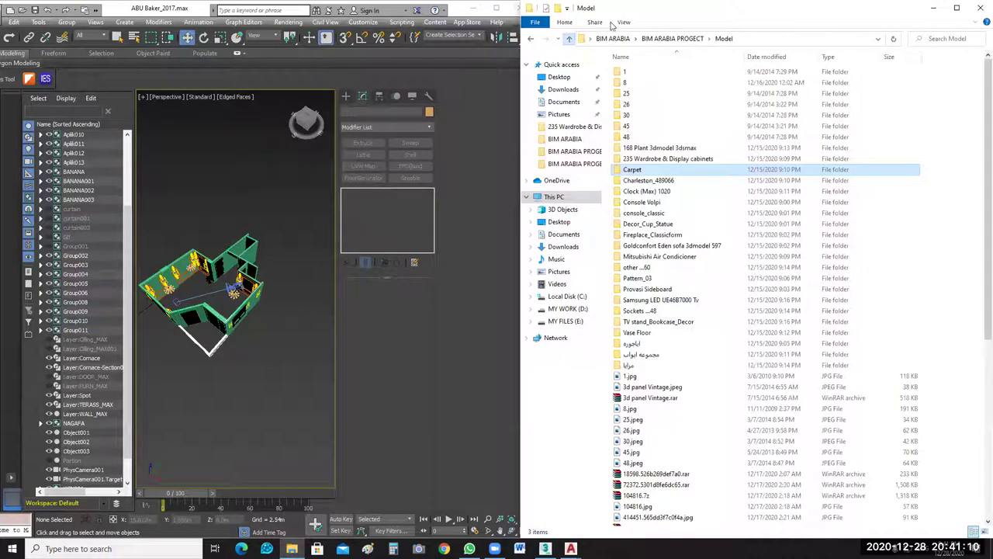
key("Down")
key("Return")
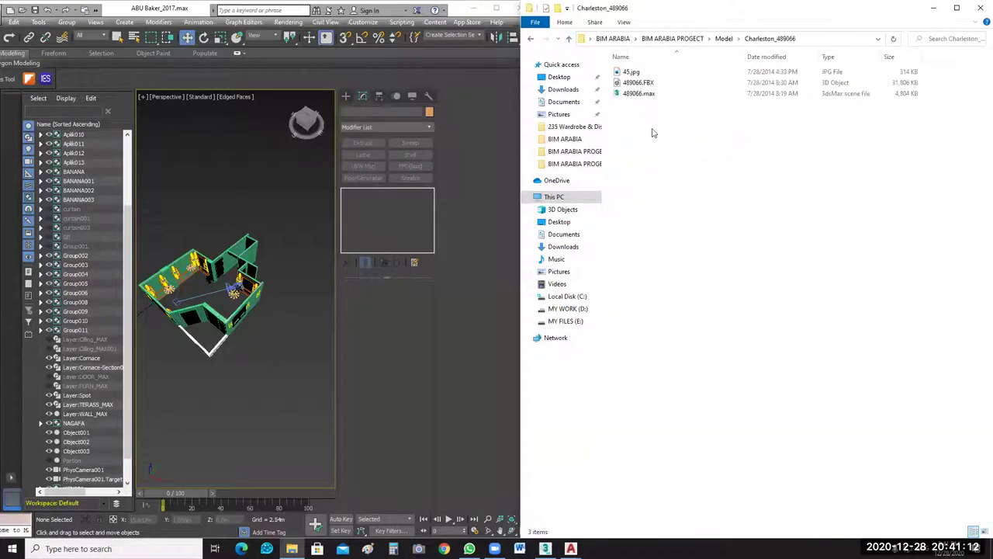
scroll(634, 86, "up", 4, "ctrl")
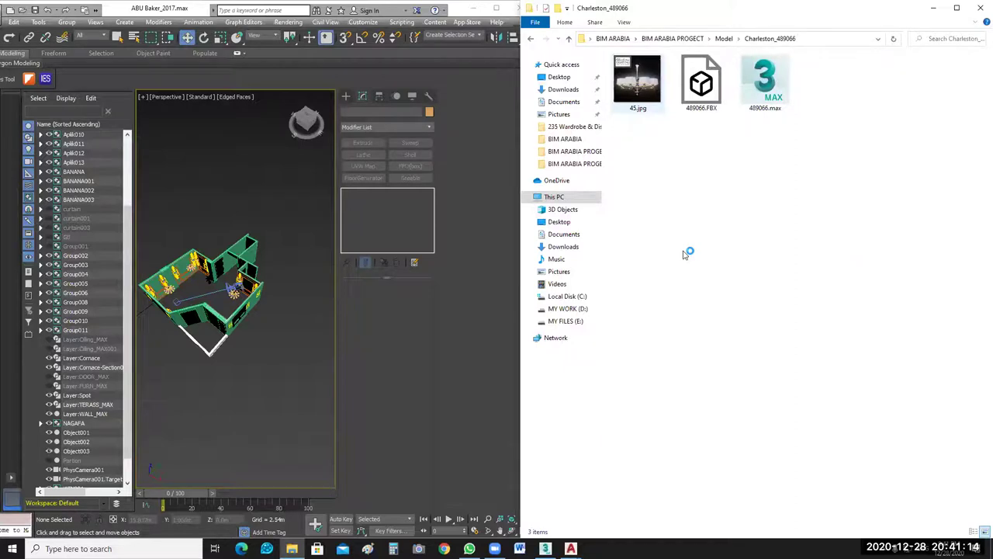
key("Right")
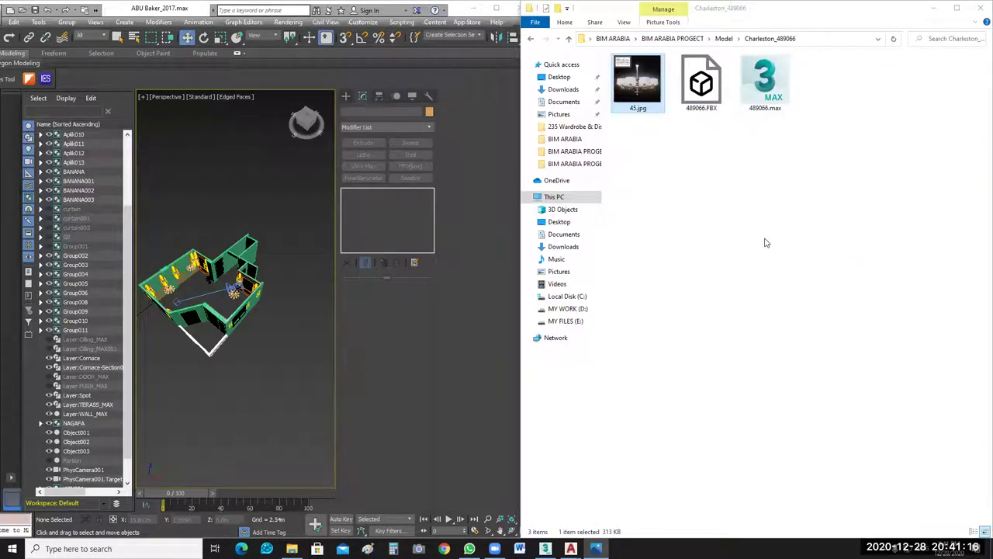
key("Return")
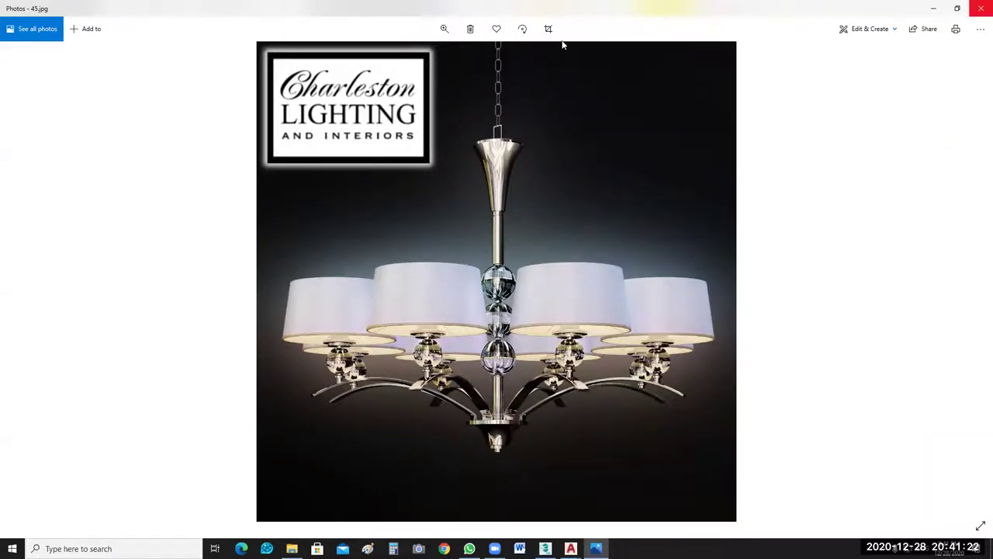
key("alt+F4")
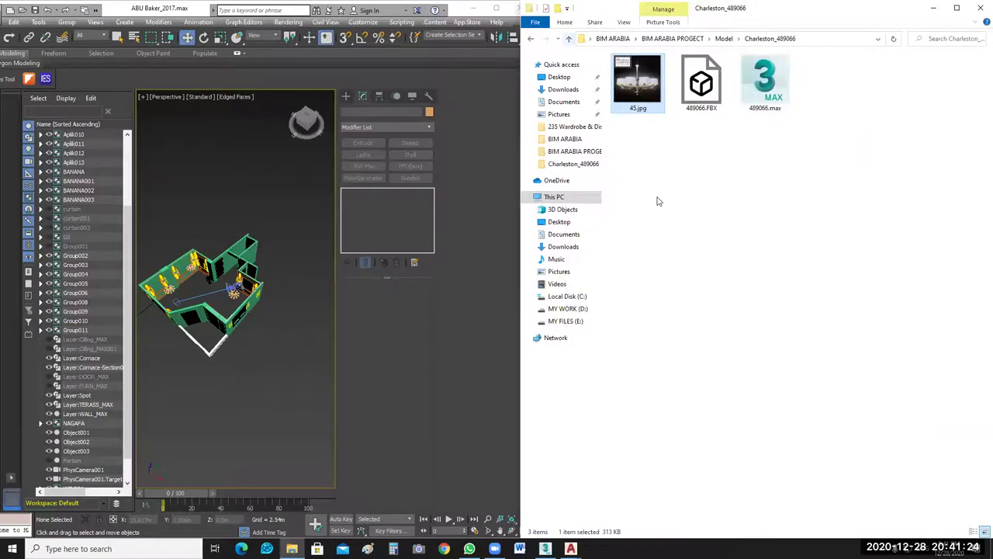
Open the Clock (Max) 1020 folder and preview its wall clock image, Clock (Max) 1020.jpg.
key("BackSpace")
double_click(654, 192)
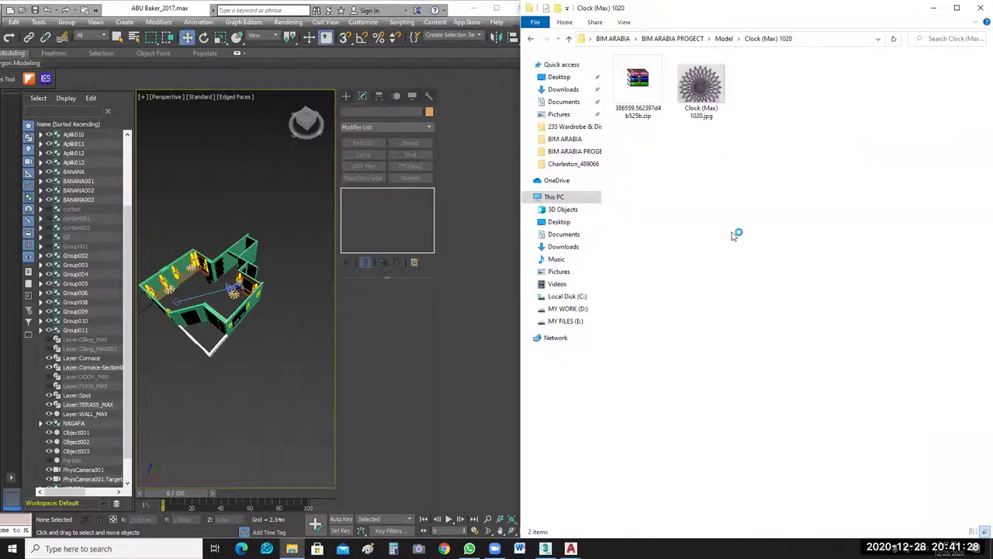
key("Right")
key("Return")
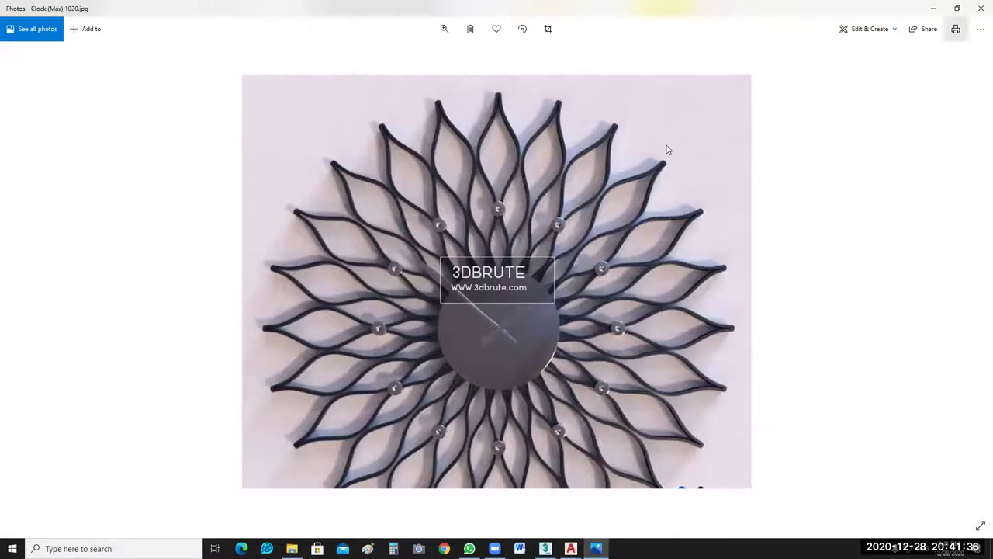
key("alt+F4")
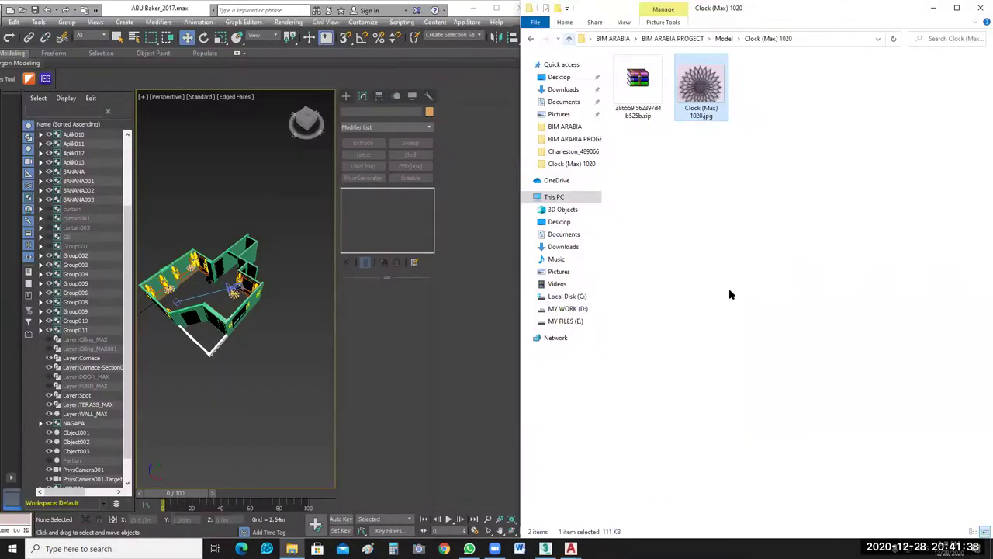
Open the Console Volpi model folder and show its files as extra large icons to view volpi.jpg.
key("BackSpace")
key("BackSpace")
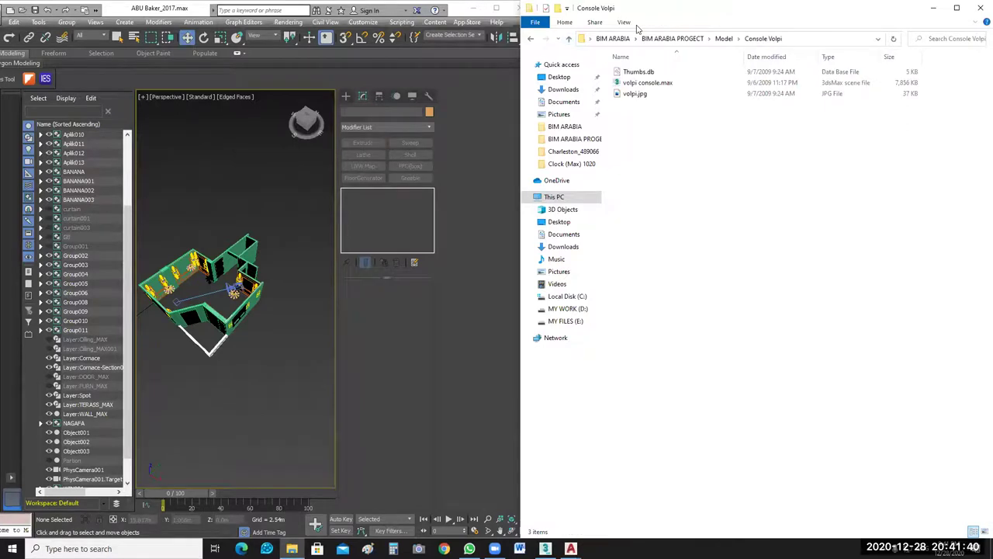
left_click(629, 24)
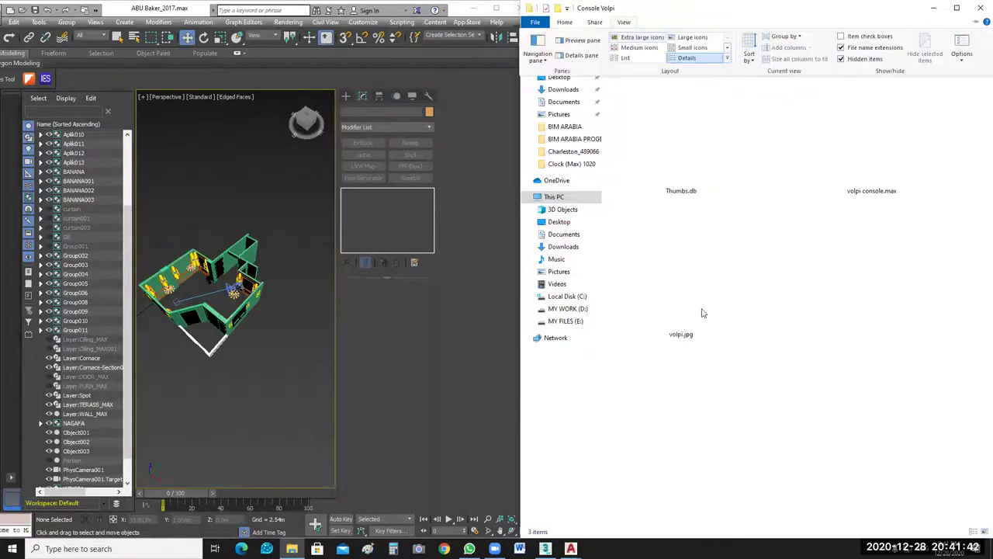
left_click(702, 312)
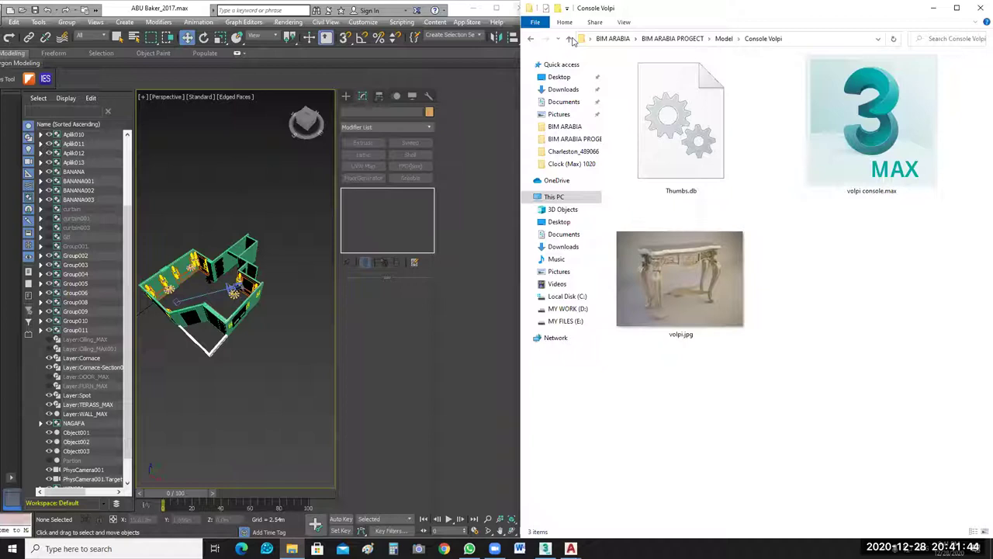
Return to the Model folder and preview the console table image in the console_classic folder.
key("alt+Up")
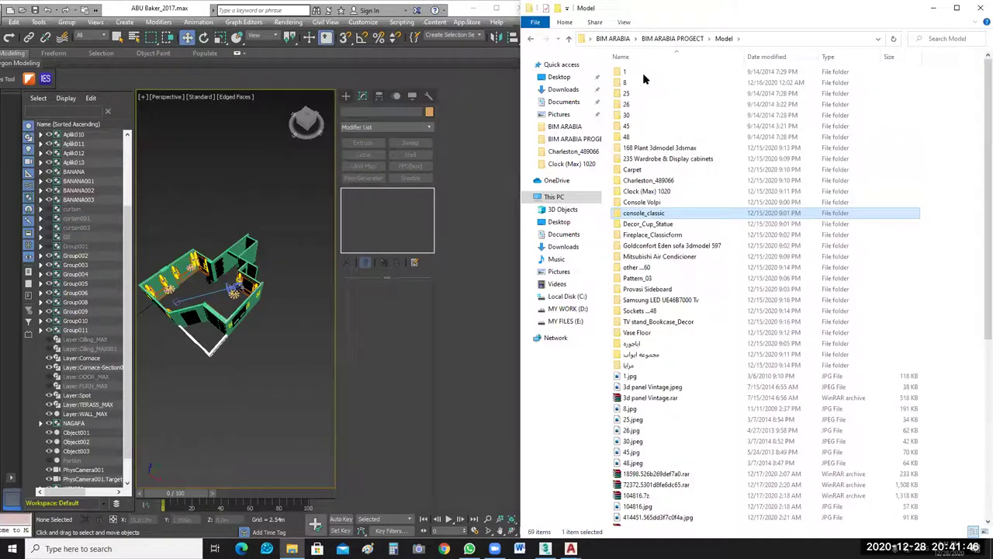
double_click(644, 75)
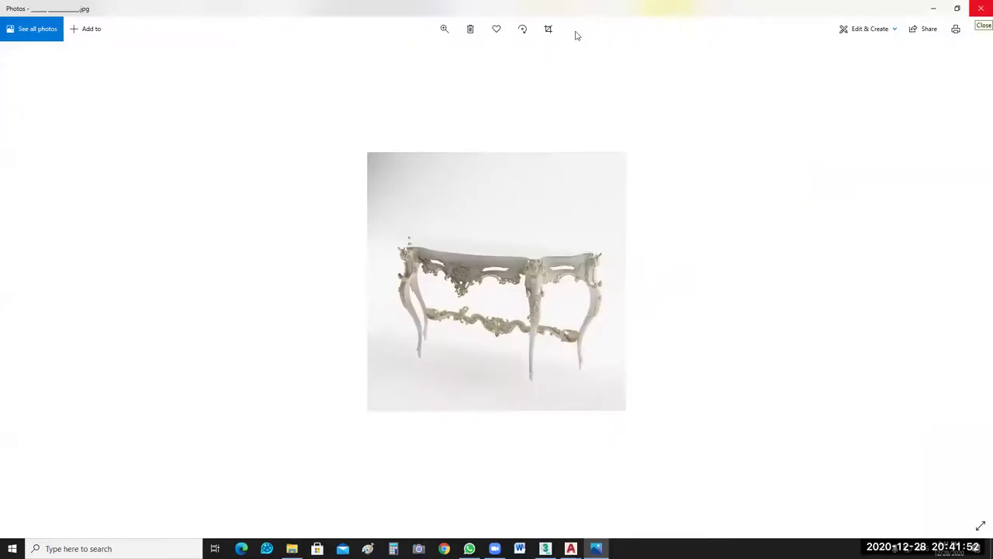
key("alt+F4")
key("BackSpace")
Look through the subfolder of Decor_Cup_Statue and preview its marble texture SY079.JPG.
double_click(644, 225)
double_click(632, 75)
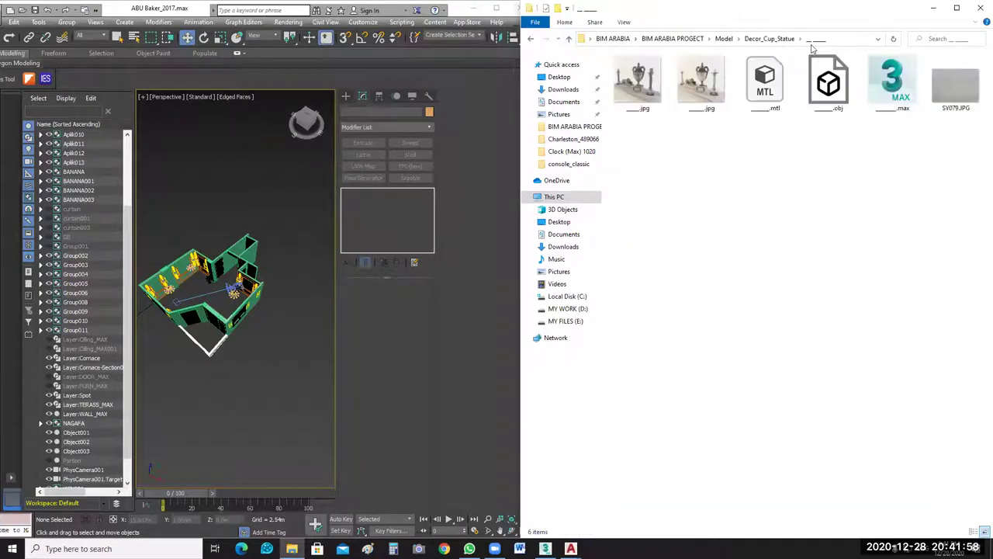
key("BackSpace")
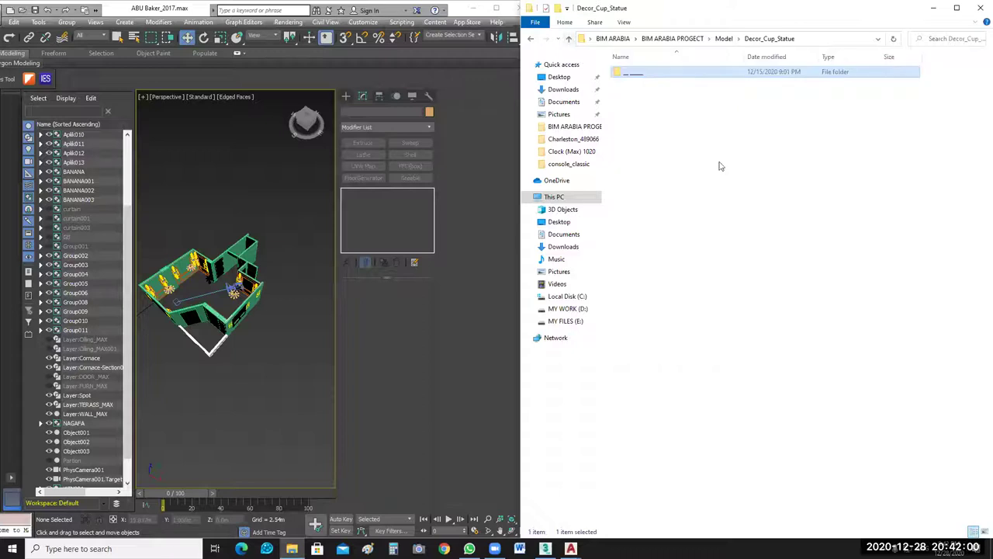
key("Return")
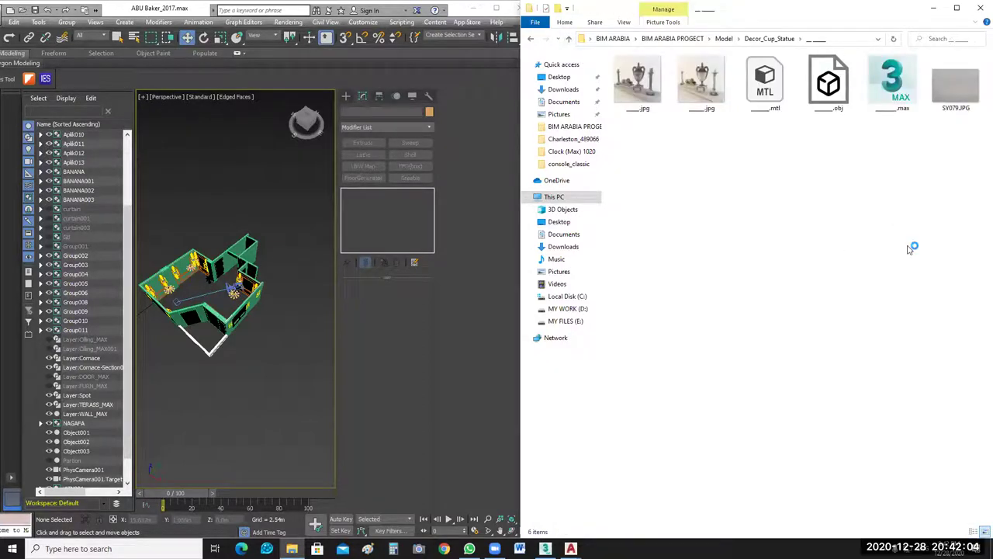
key("End")
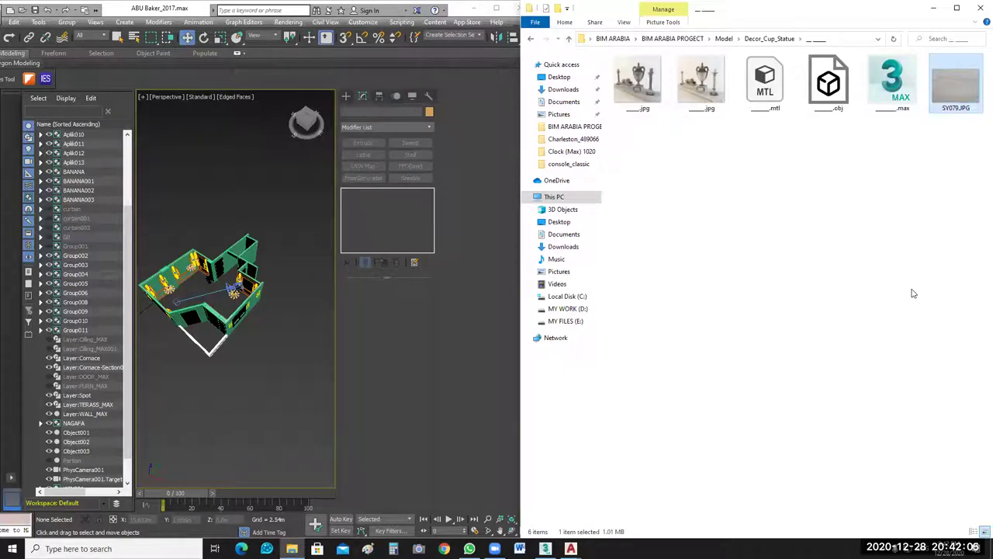
key("Return")
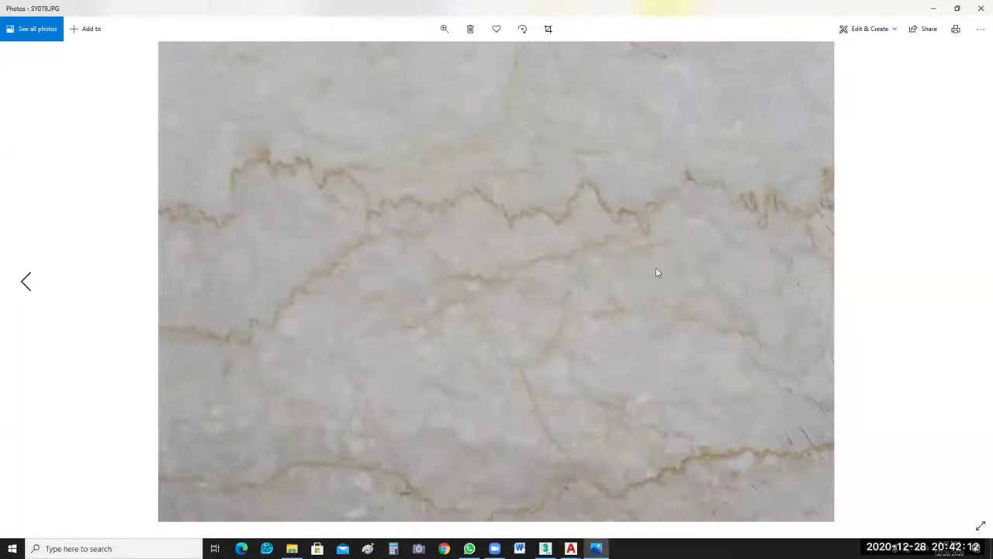
key("alt+F4")
key("BackSpace")
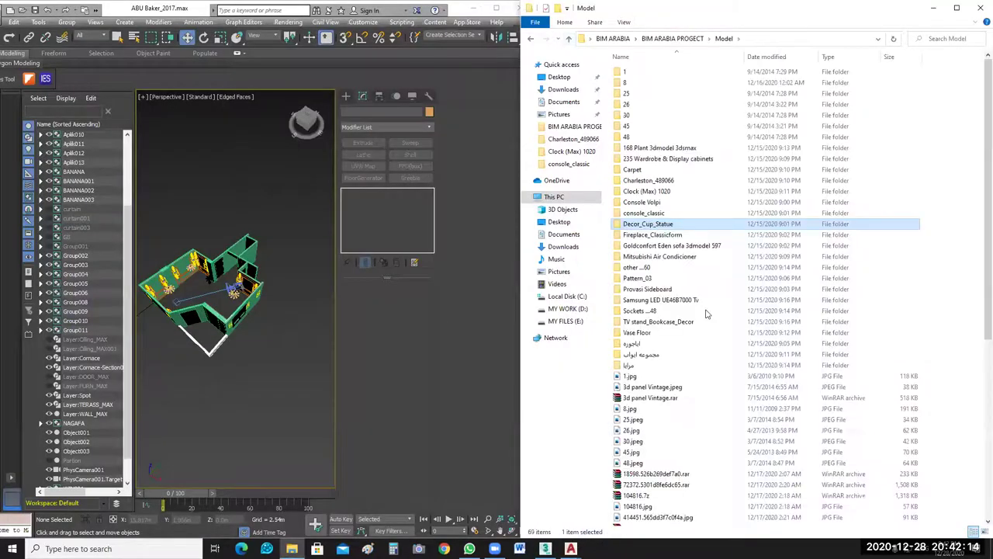
Check the fireplace thumbnails in the fair subfolder of Fireplace_Classicform, returning to the Model folder.
key("Down")
key("Return")
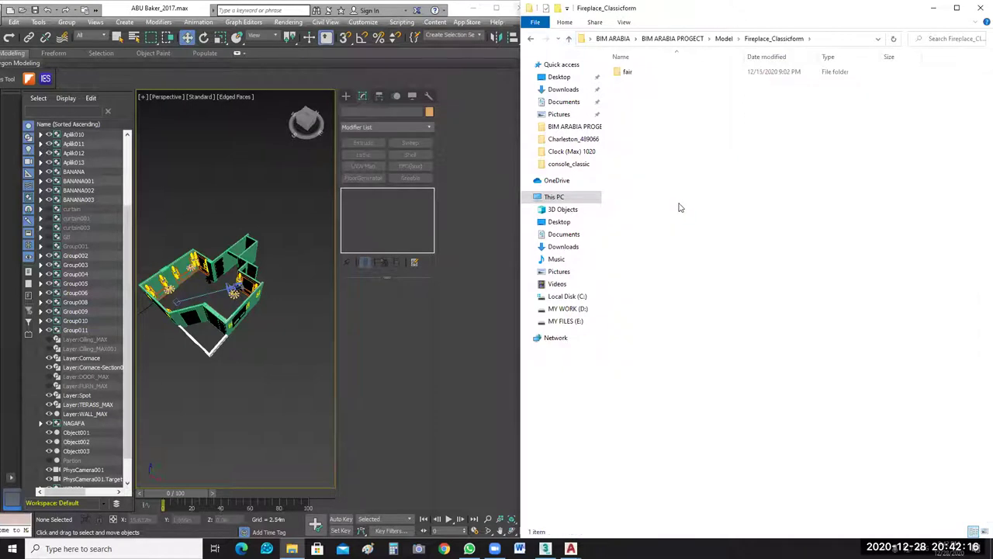
key("Down")
key("Return")
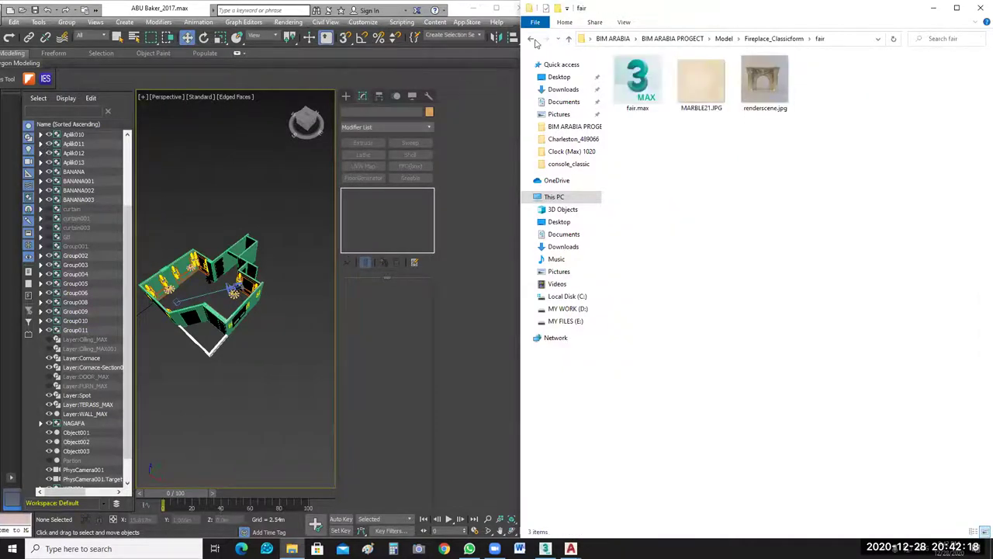
key("BackSpace")
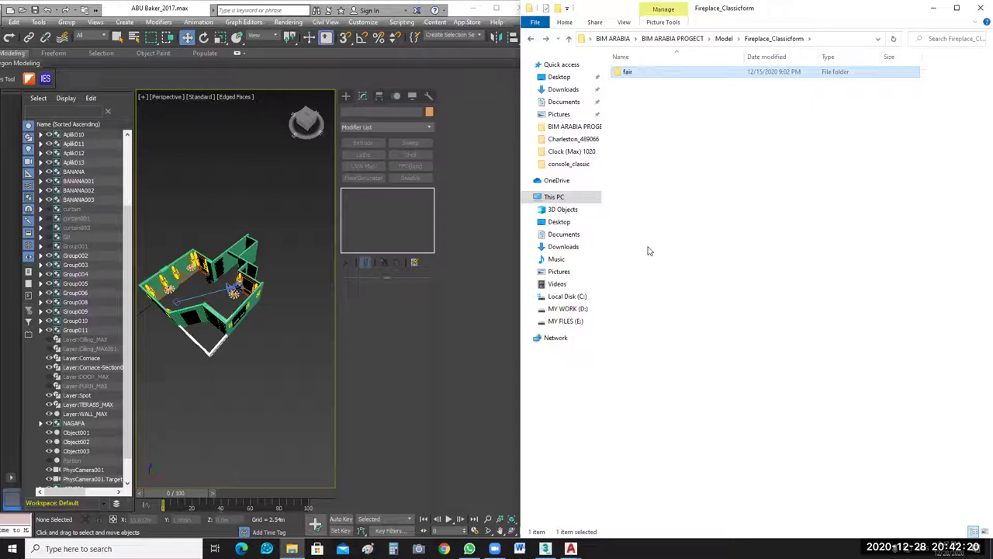
left_click(531, 40)
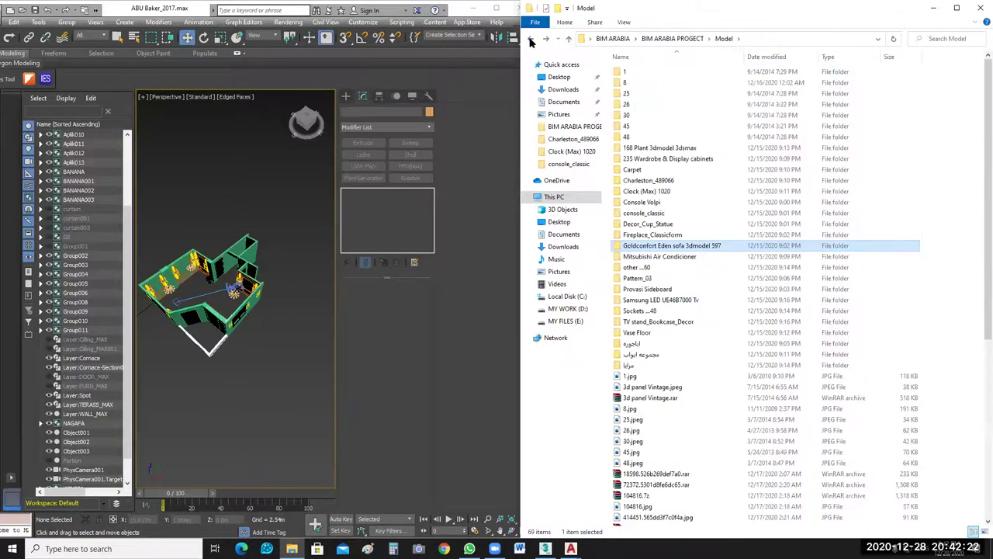
Open the Goldconfort Eden sofa 3dmodel 597 folder and preview its sofa set image.
key("Return")
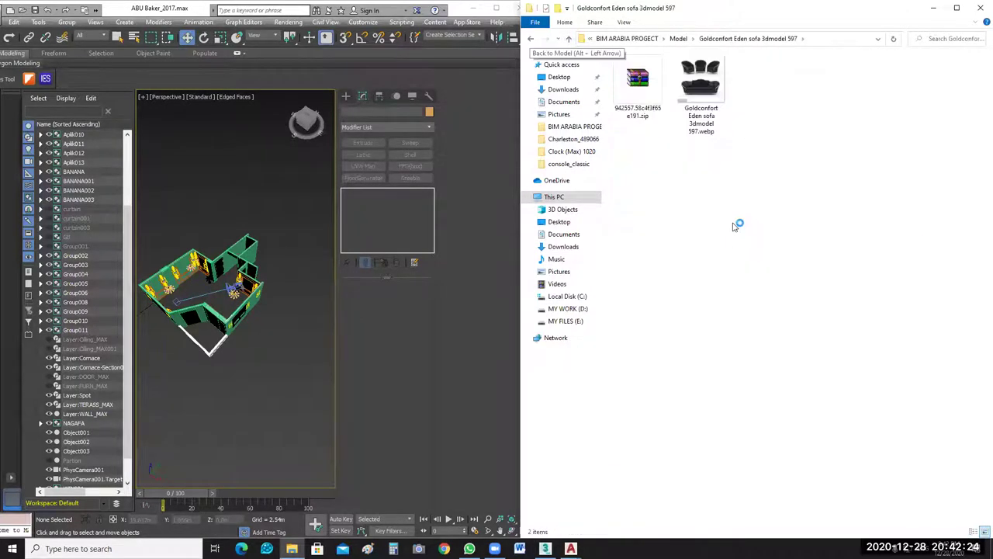
key("Right")
key("Return")
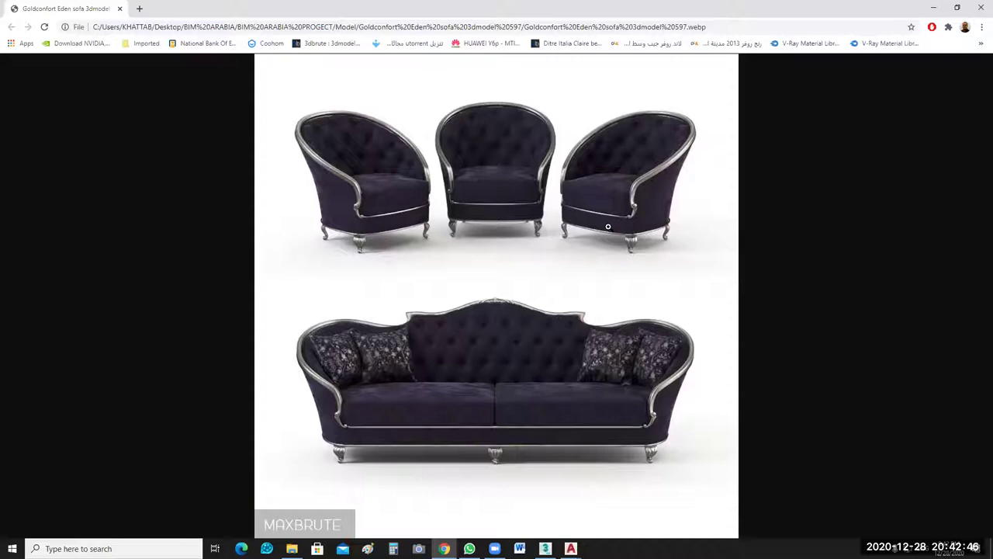
left_click(980, 10)
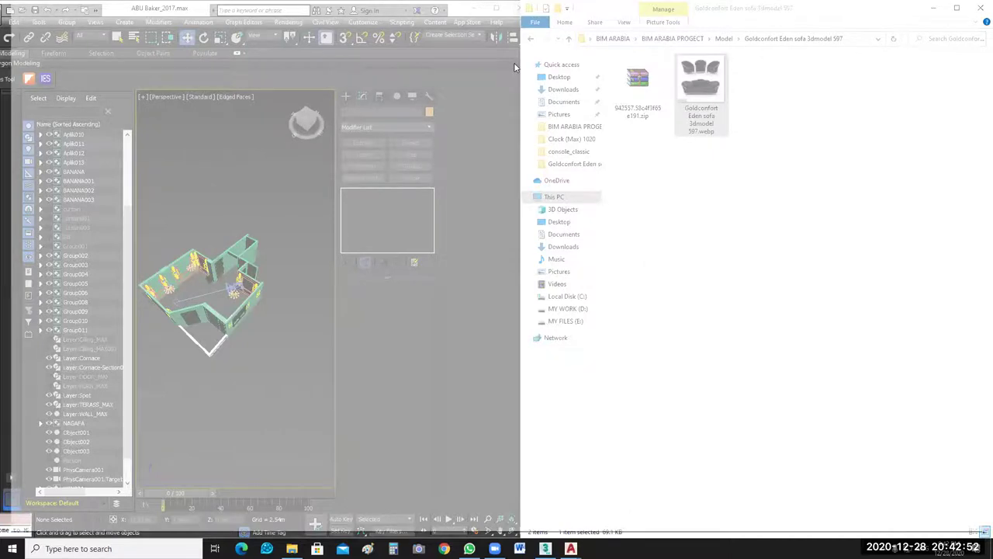
Extract the sofa archive 942557.58c4f3f65e191.zip into its own folder and open that folder.
left_click(610, 297)
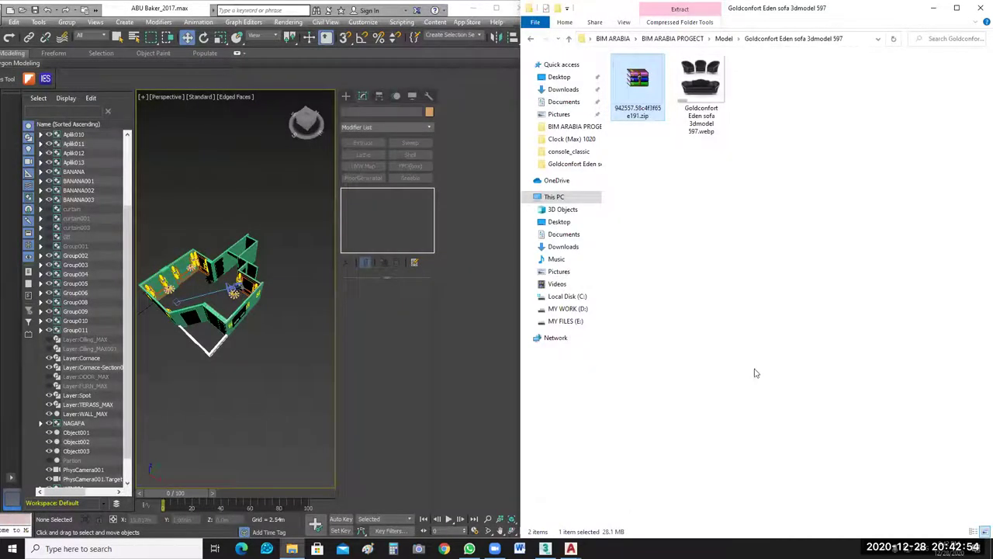
key("Return")
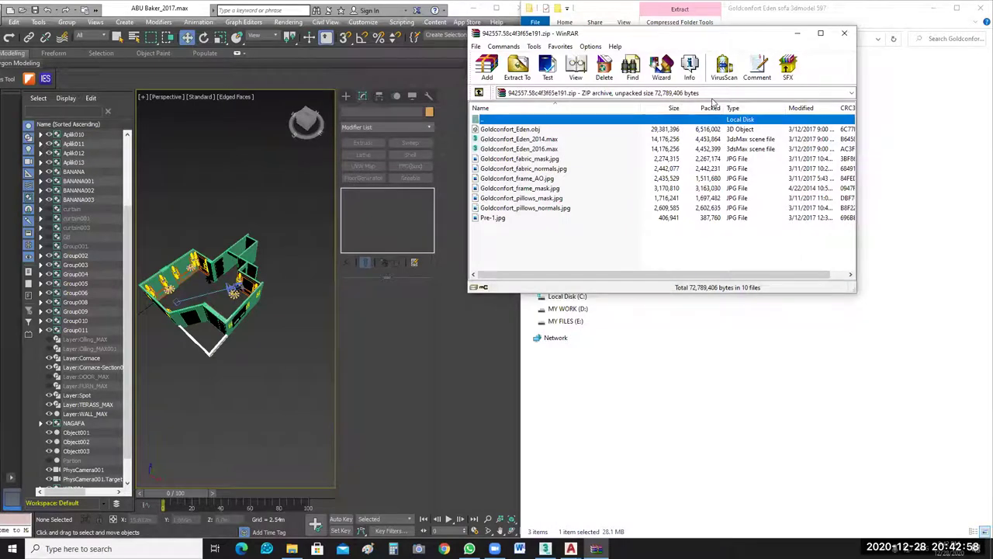
key("Escape")
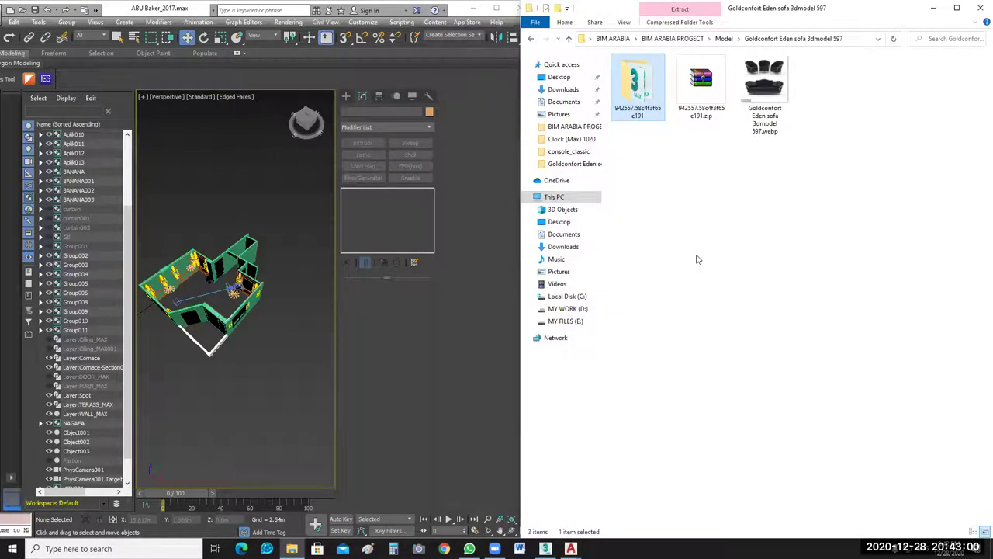
key("Return")
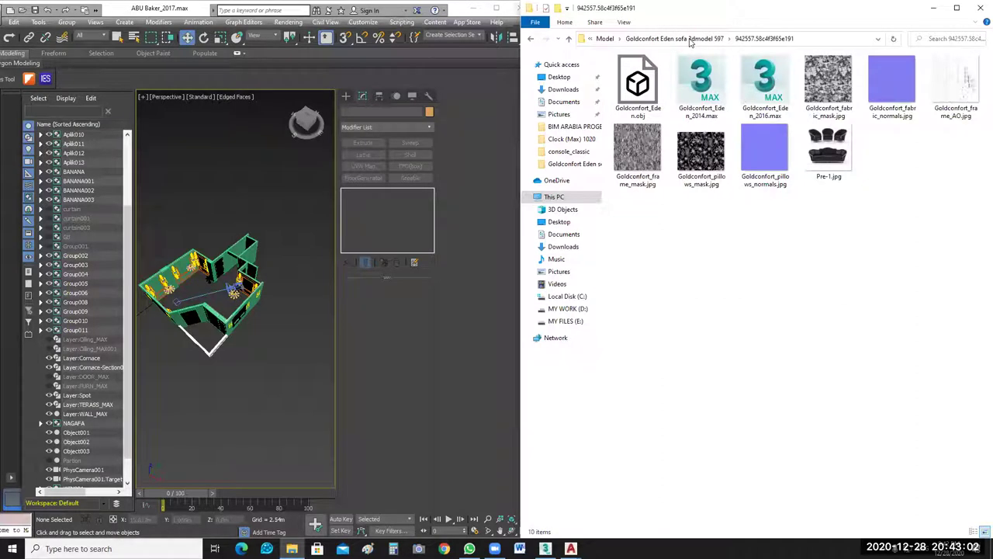
Import Goldconfort_Eden.obj from the extracted folder into the 3ds Max scene and place it near the room.
left_click(702, 81)
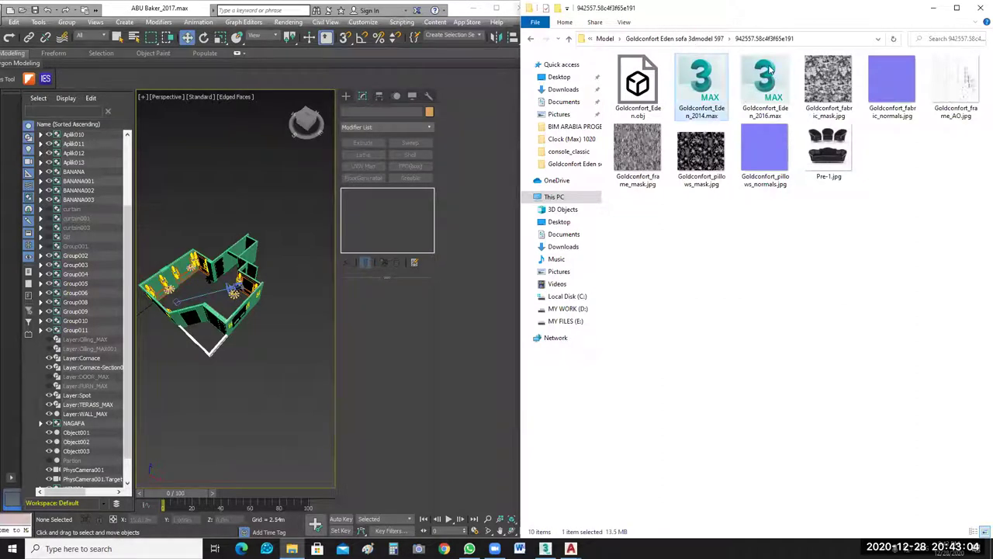
left_click(770, 69)
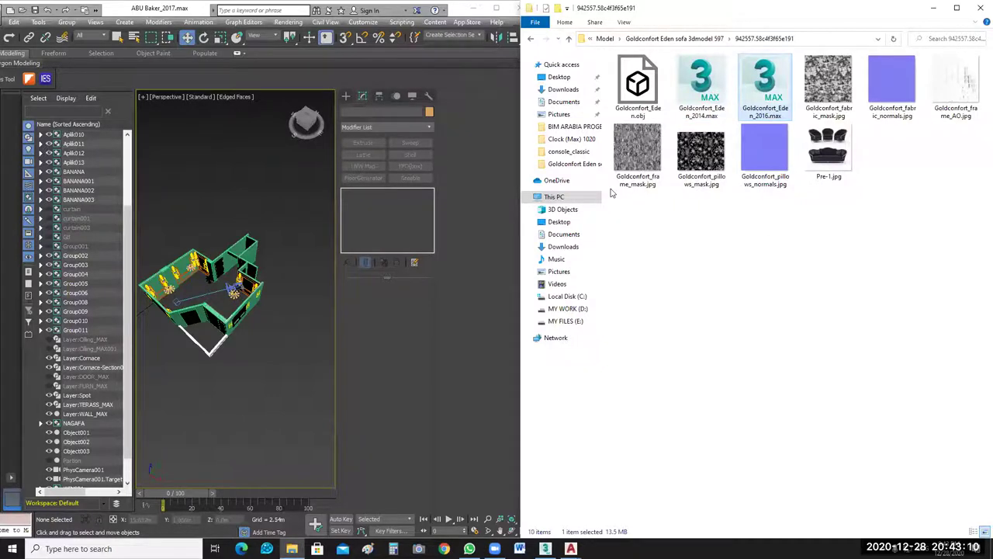
key("Home")
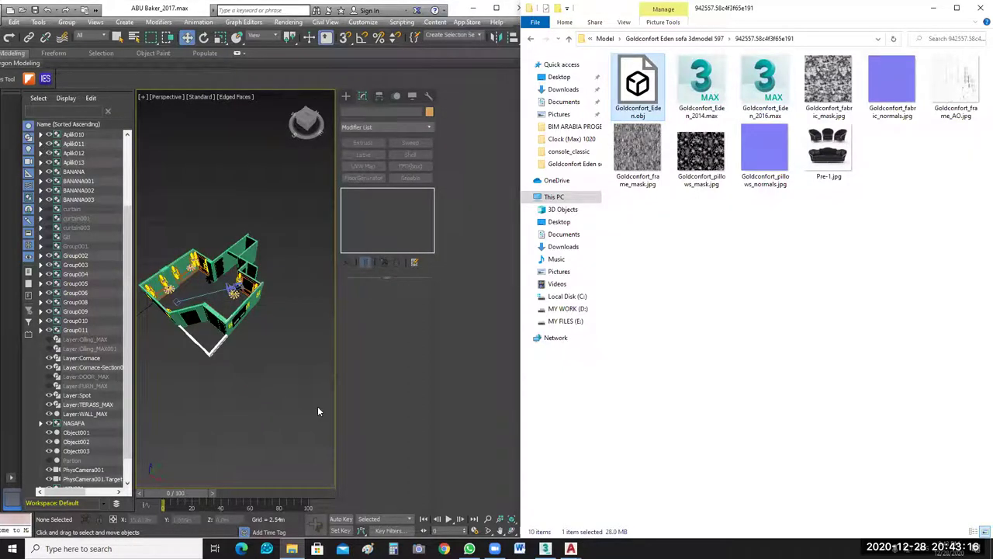
key("z")
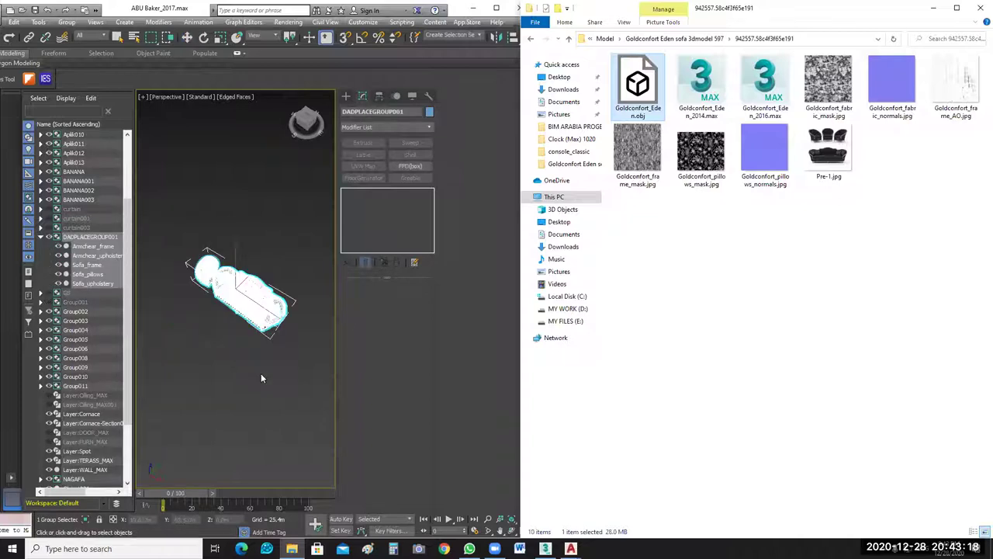
scroll(255, 377, "up", 2)
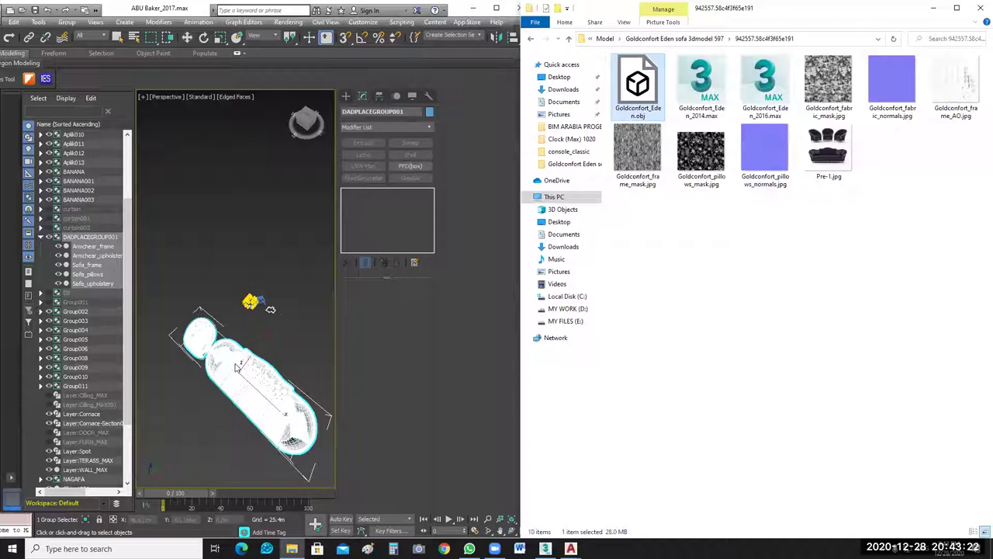
left_click(250, 340)
scroll(250, 342, "up", 3)
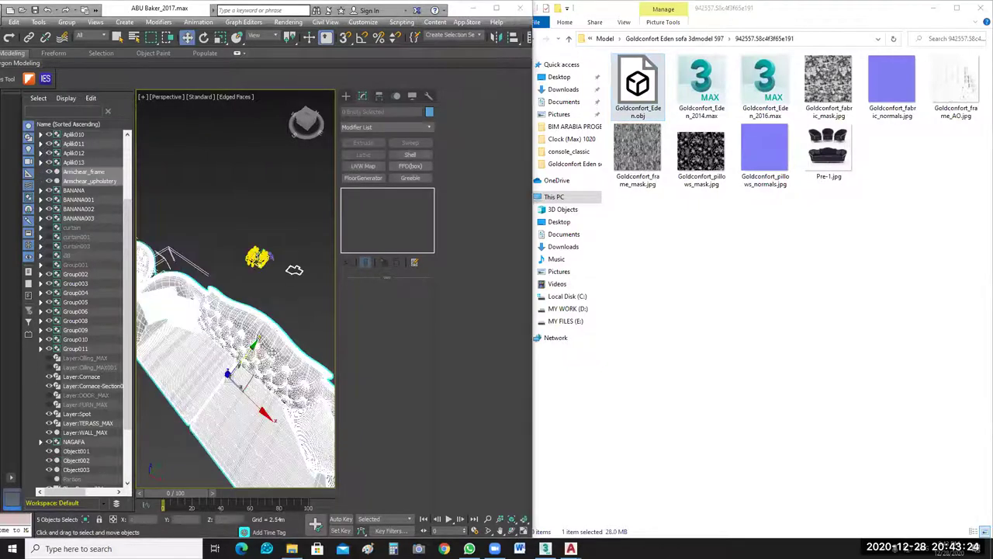
scroll(271, 353, "down", 3)
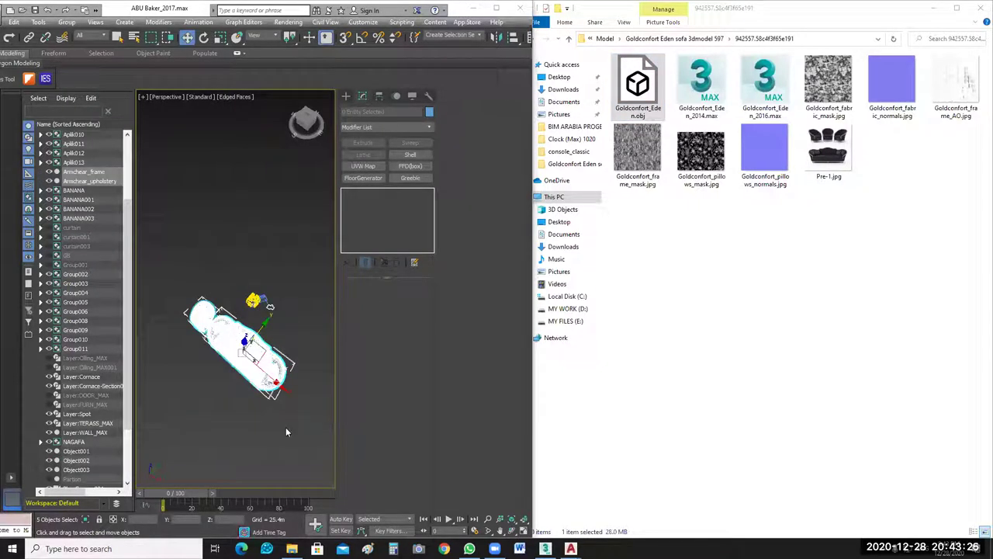
Maximize the 3ds Max window, deselect the imported sofa set and display all four viewports.
double_click(167, 9)
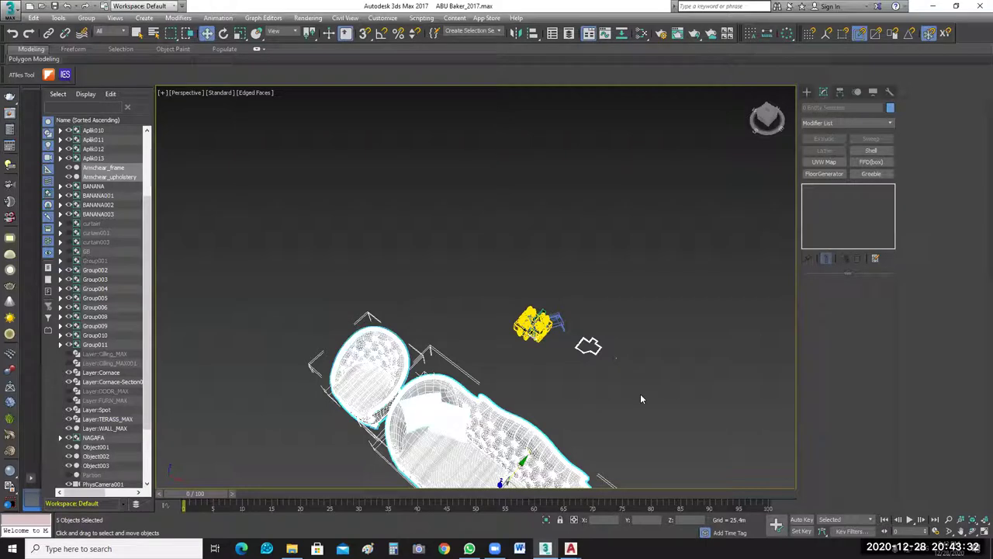
left_click(662, 407)
scroll(663, 406, "down", 4)
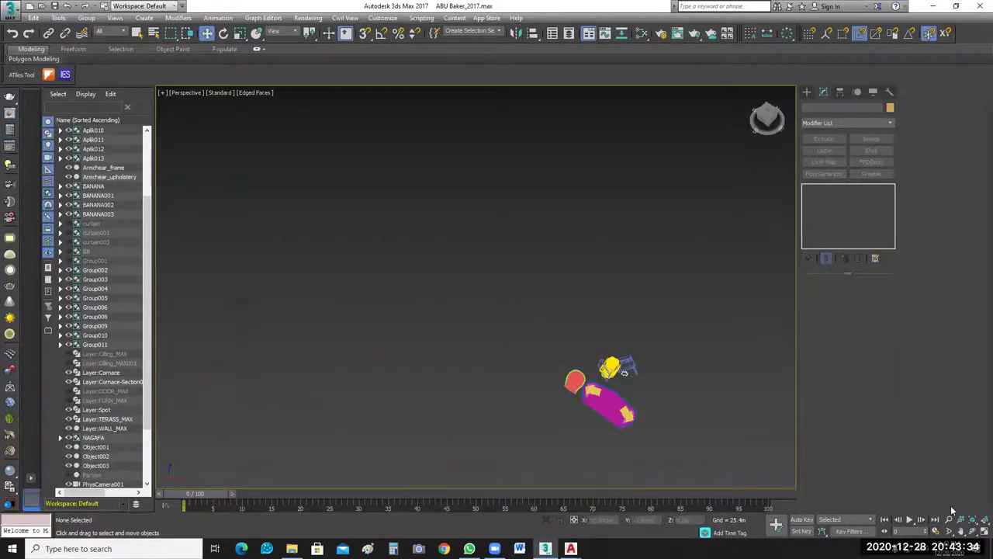
scroll(647, 398, "up", 8)
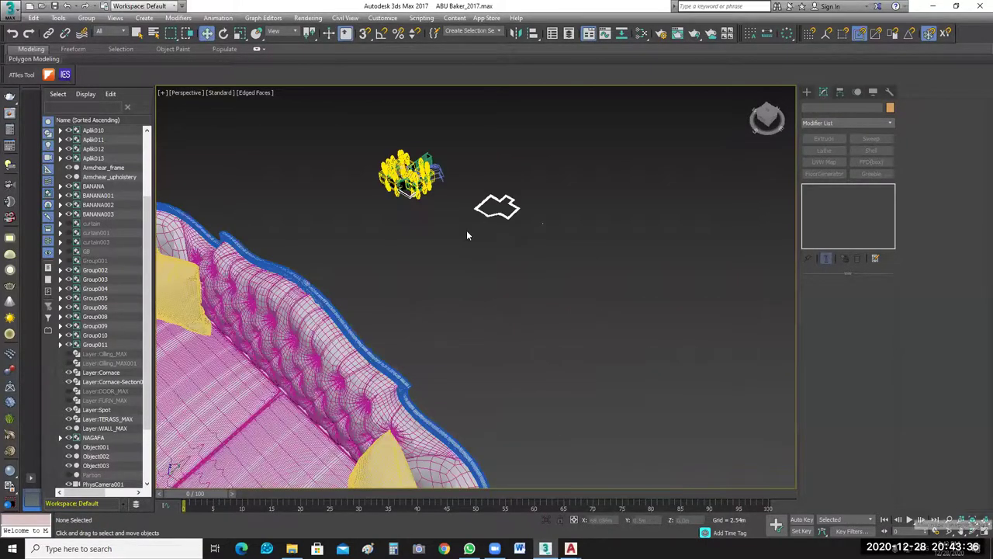
key("alt+w")
middle_click_drag(367, 180, 308, 123)
scroll(309, 123, "down", 2)
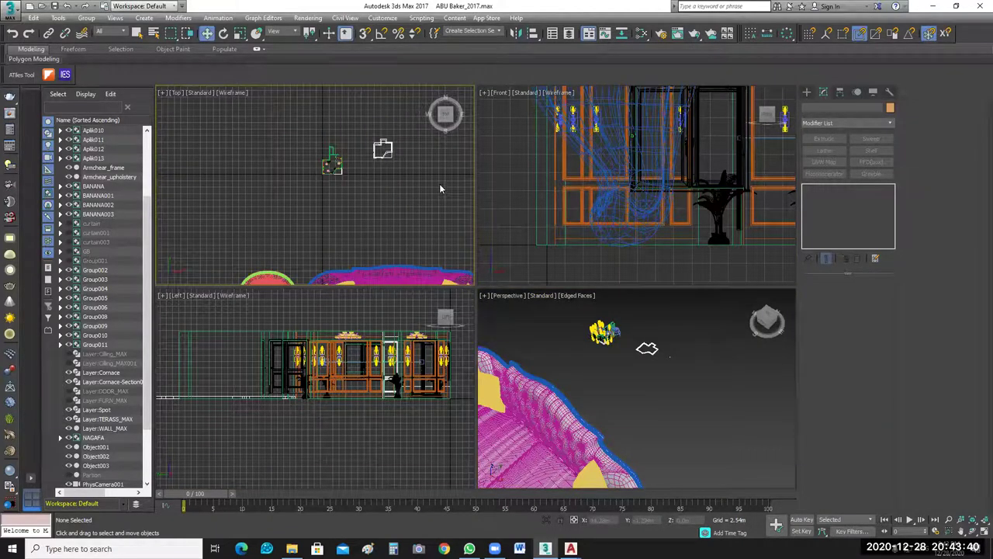
Select the whole sofa and armchair set in the Top view and measure its dimensions.
scroll(372, 116, "down", 3)
left_click_drag(279, 235, 442, 172)
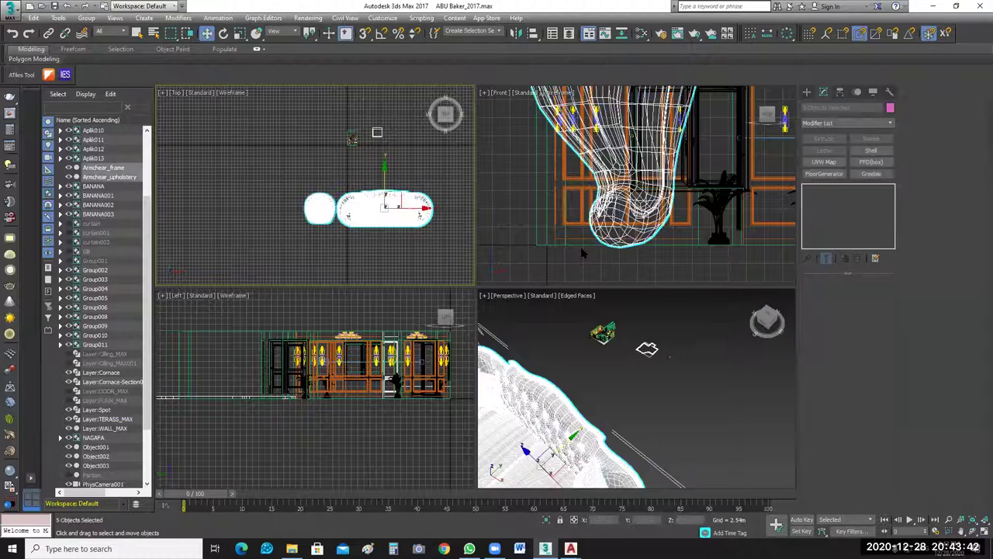
left_click(889, 92)
left_click(857, 192)
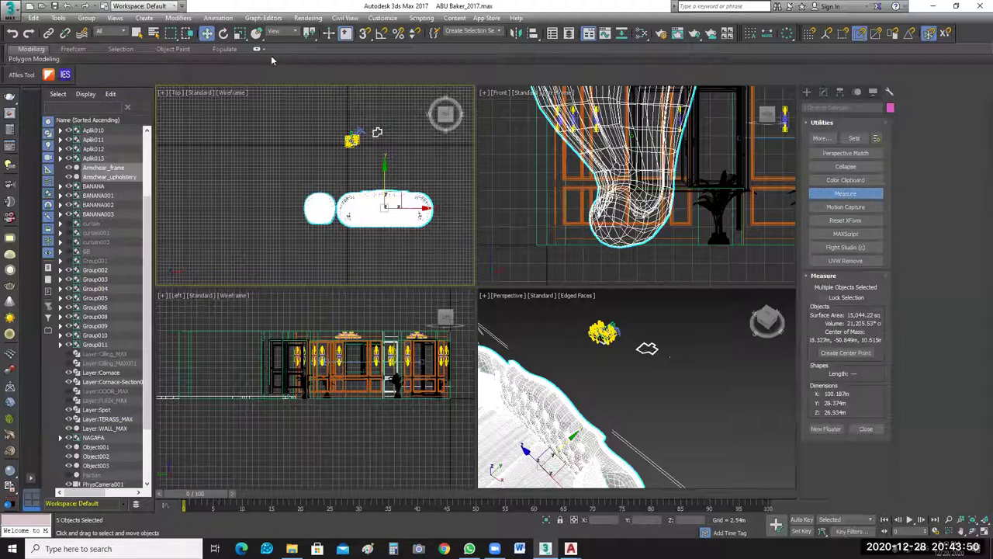
Set the percent snap to 50% and scale the selected sofa and armchair set uniformly down by half.
left_click(241, 32)
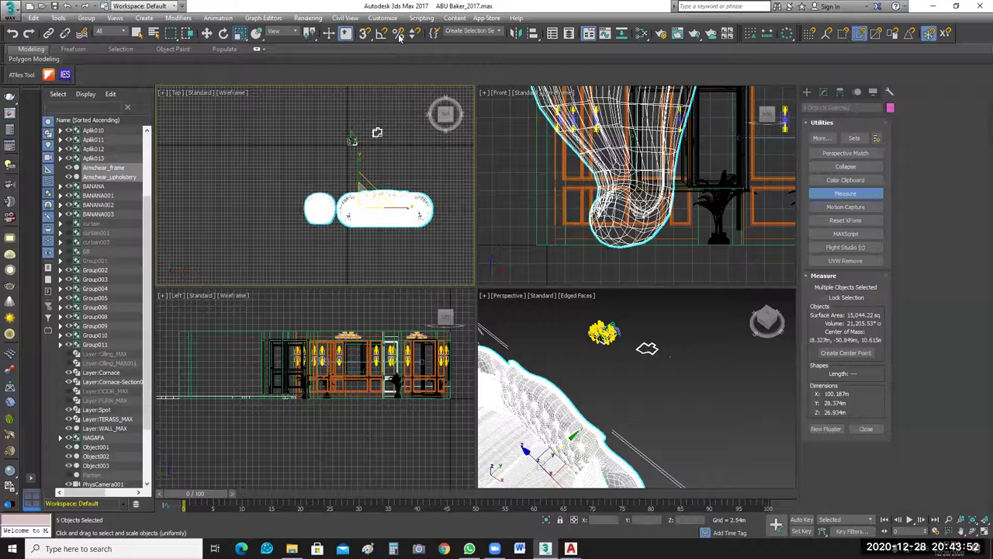
right_click(398, 33)
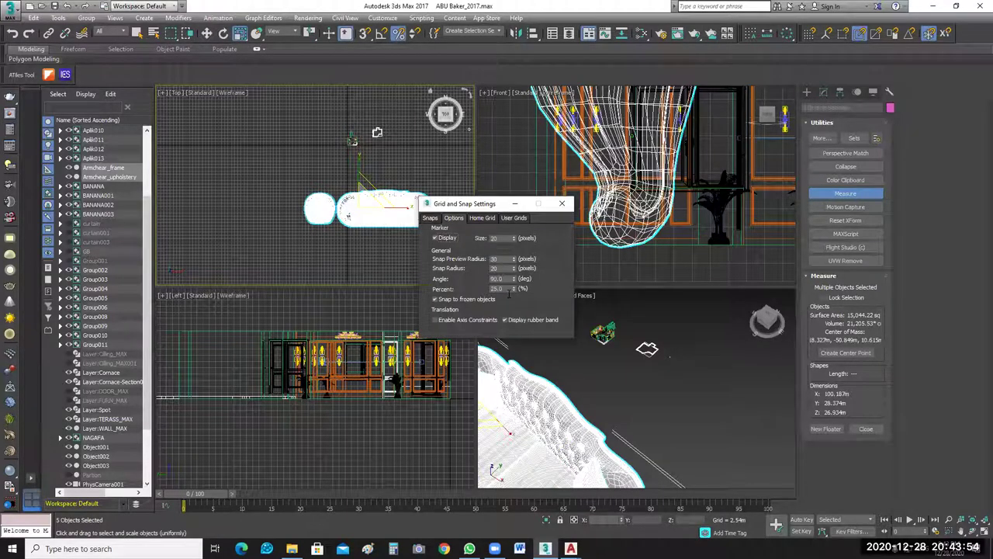
double_click(501, 288)
type("50")
key("Return")
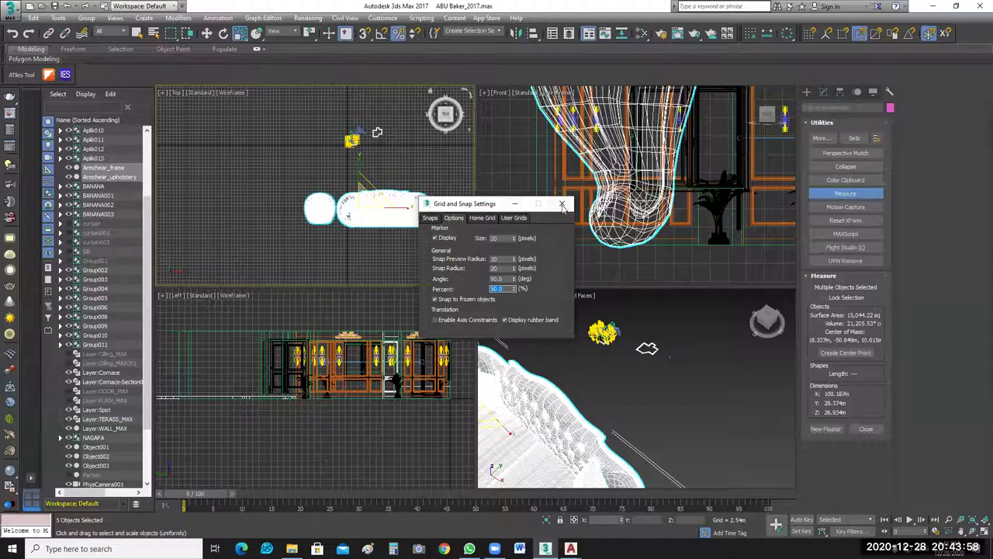
left_click(562, 204)
left_click_drag(374, 206, 425, 244)
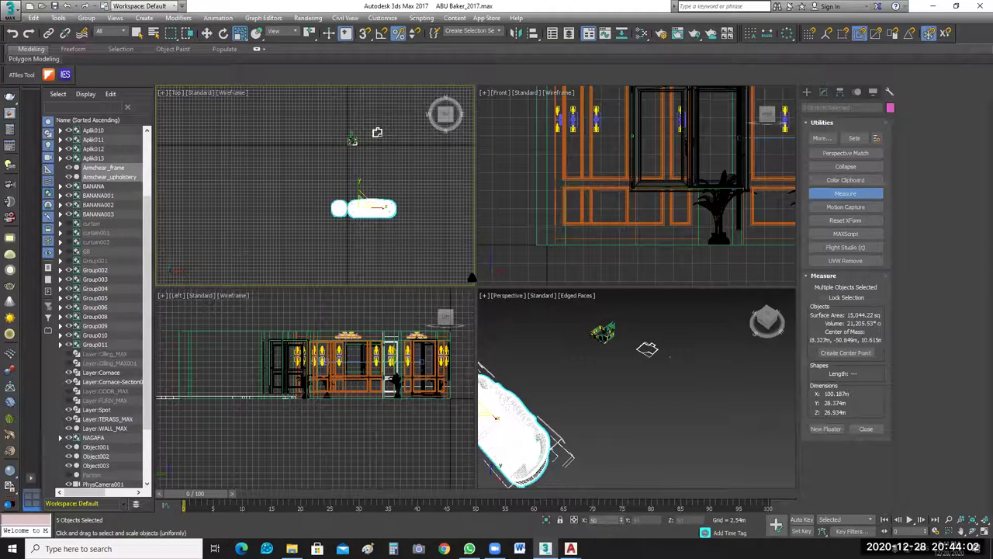
Reselect the whole sofa and armchair set and halve its scale twice more, to about 12.5 m overall length.
left_click(406, 240)
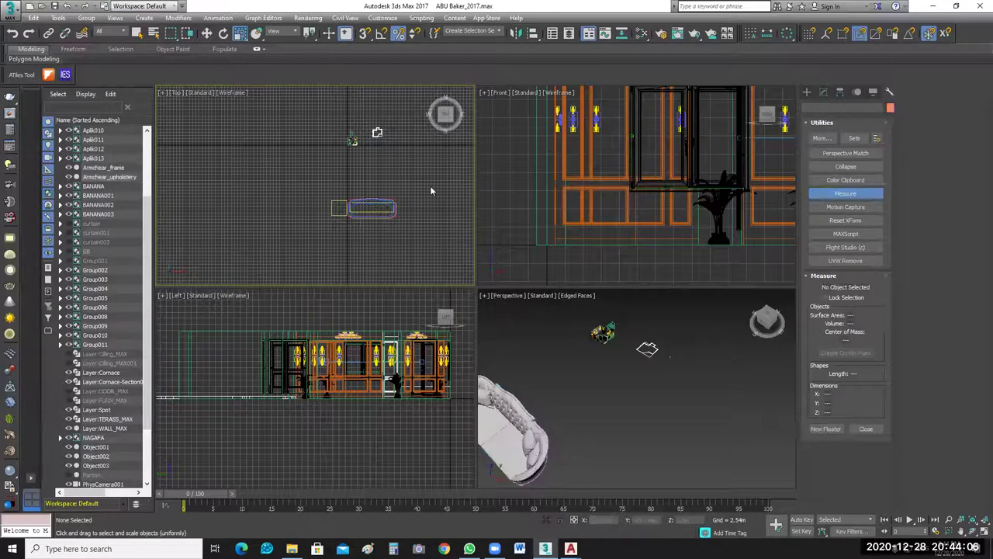
left_click_drag(431, 187, 311, 235)
left_click(368, 211)
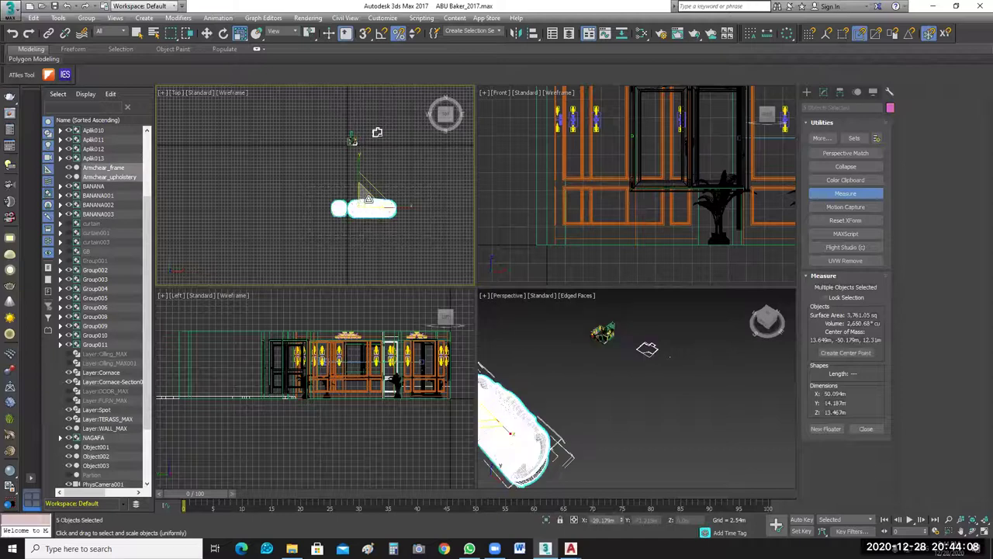
left_click_drag(386, 224, 412, 240)
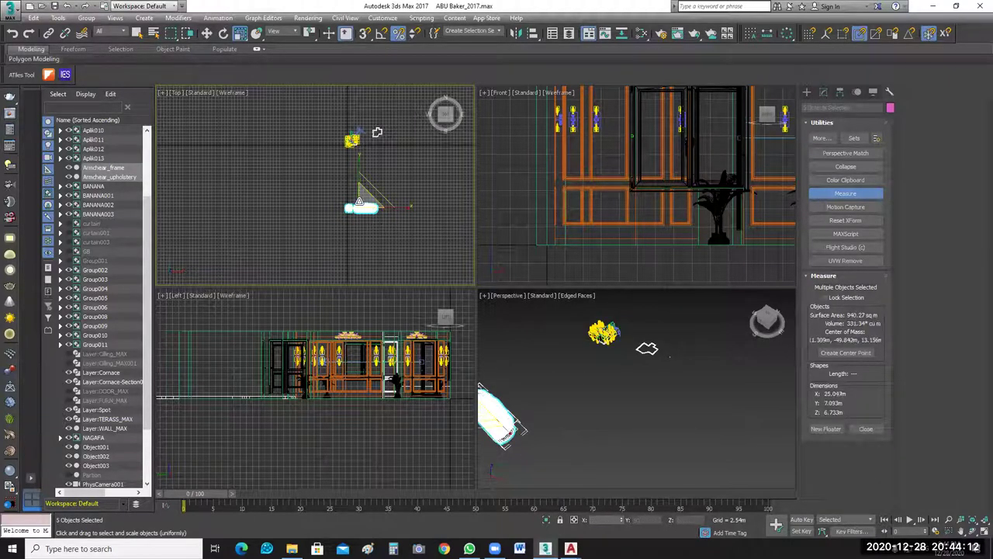
left_click_drag(407, 240, 408, 257)
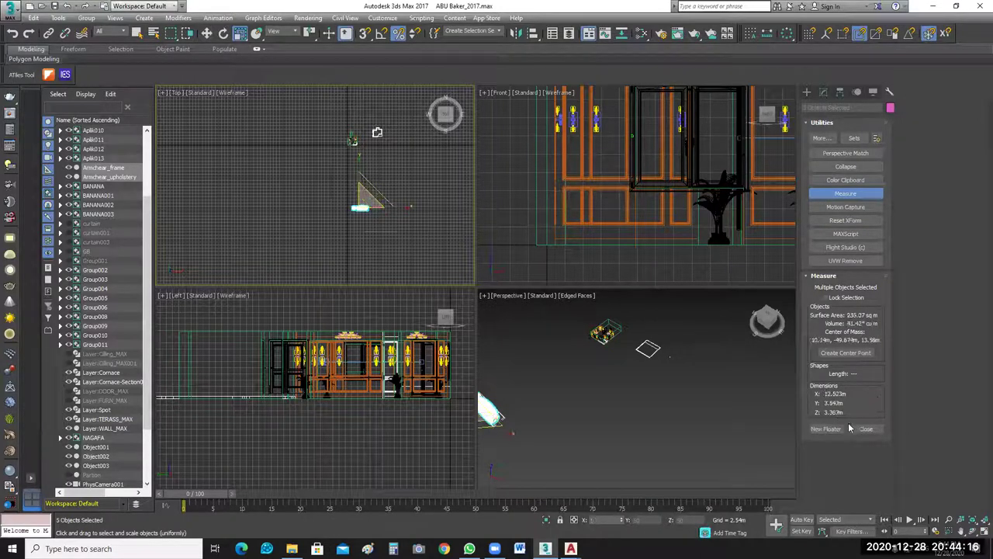
Move the sofa and armchair set along Y toward the room in the Top view.
left_click(206, 33)
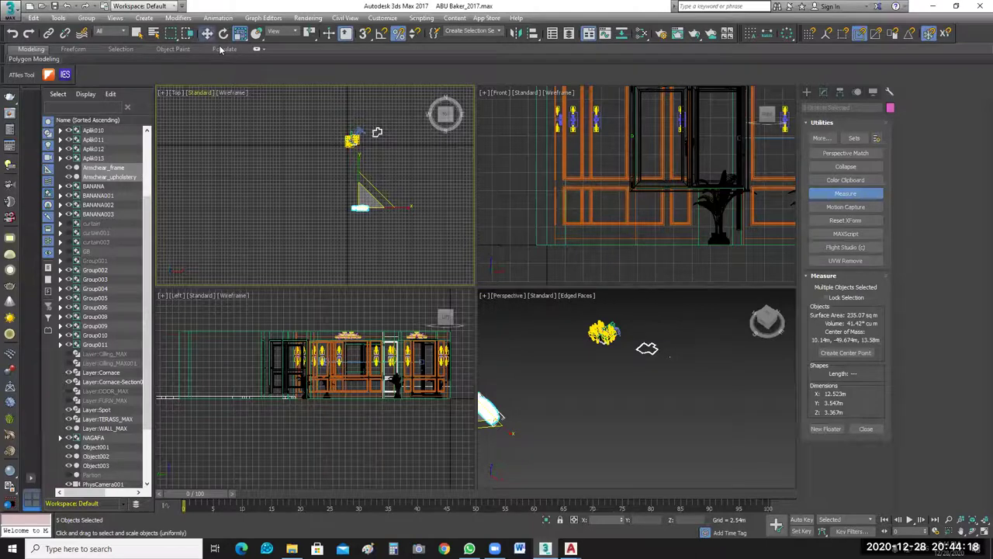
scroll(365, 194, "up", 2)
left_click_drag(358, 191, 349, 124)
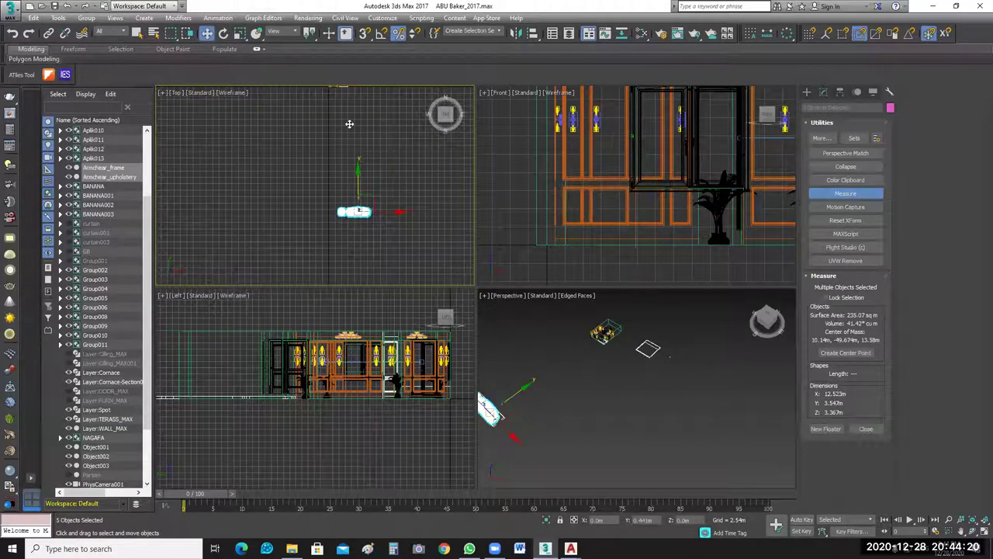
scroll(368, 162, "up", 3)
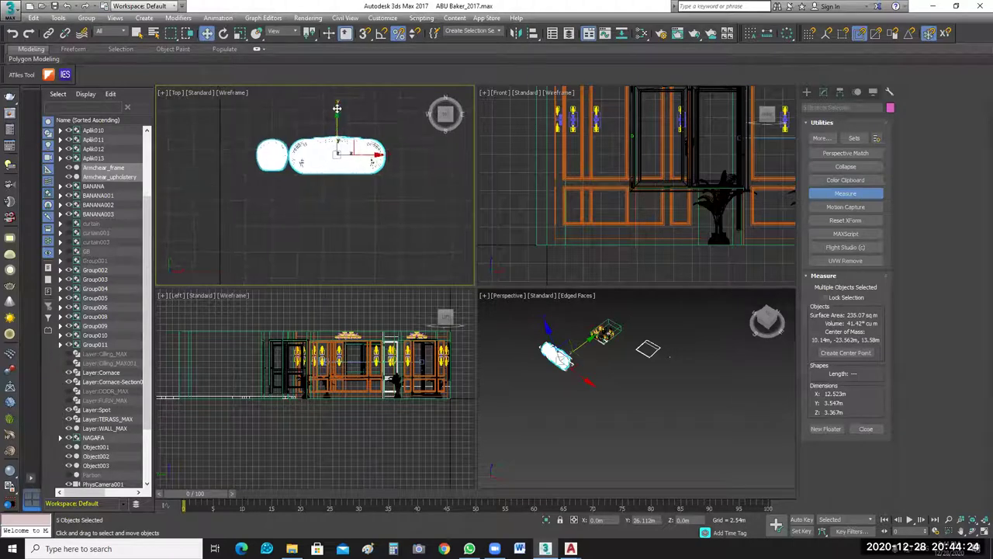
scroll(337, 99, "up", 2)
scroll(340, 232, "down", 3)
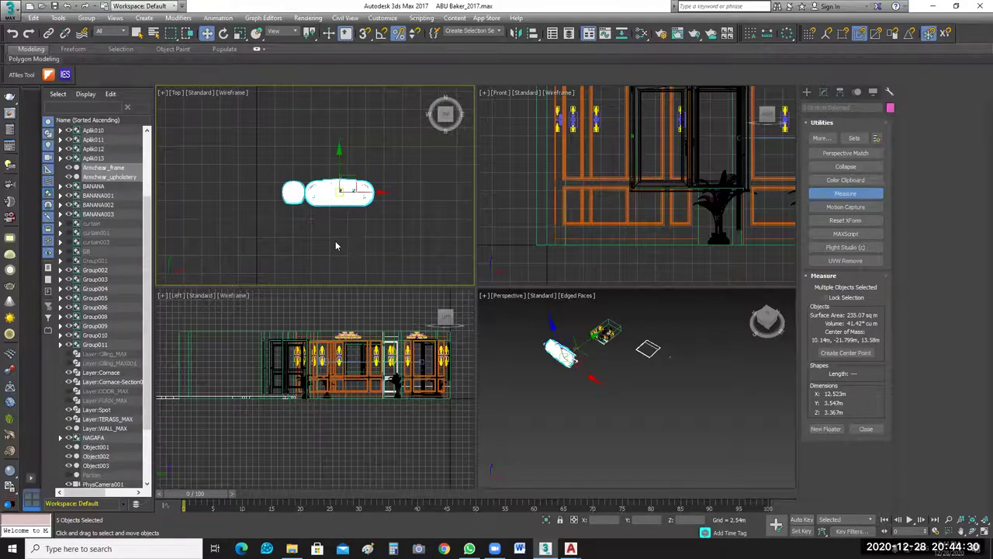
middle_click_drag(345, 257, 348, 259)
scroll(342, 171, "up", 2)
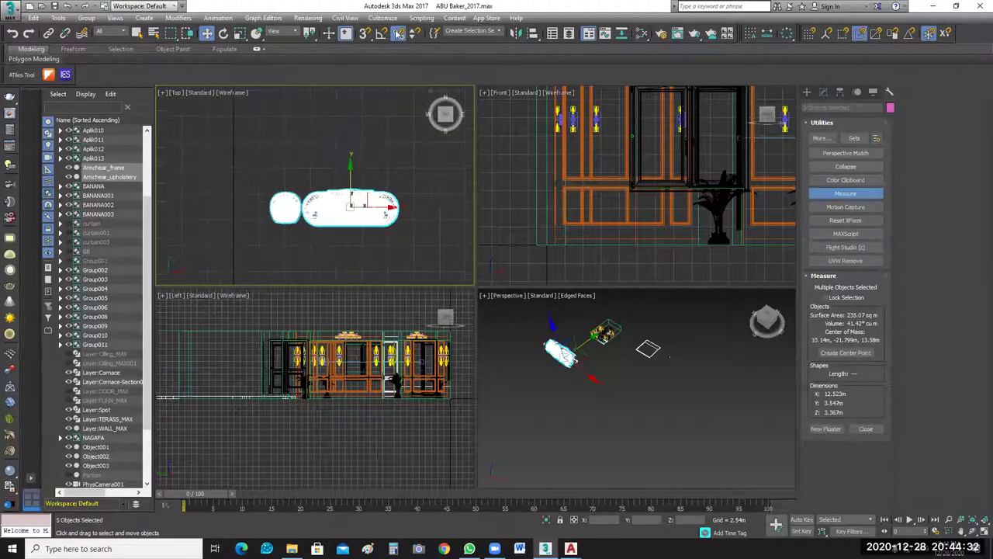
Set the percent snap to 10% and scale the set uniformly down to about 7.5 m overall length.
right_click(397, 35)
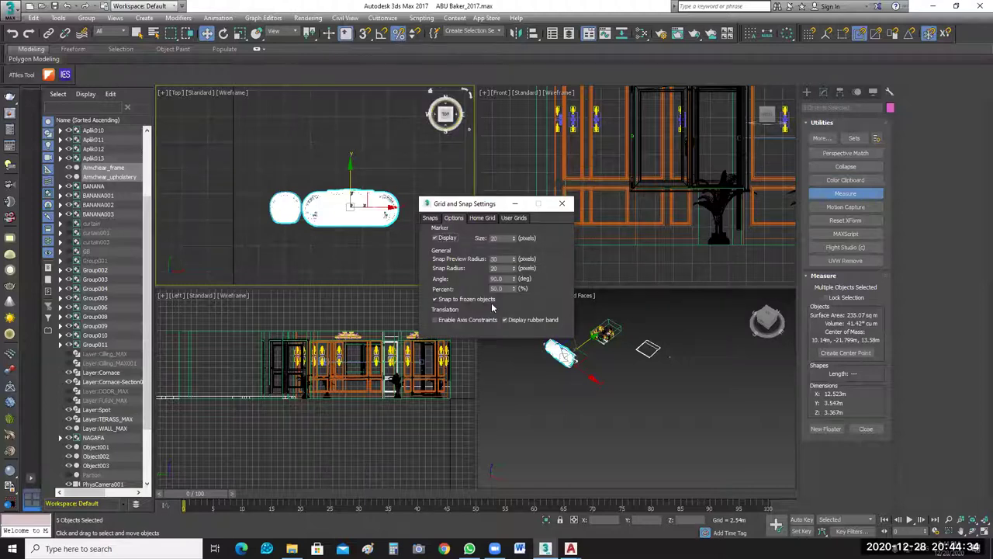
double_click(497, 289)
type("1")
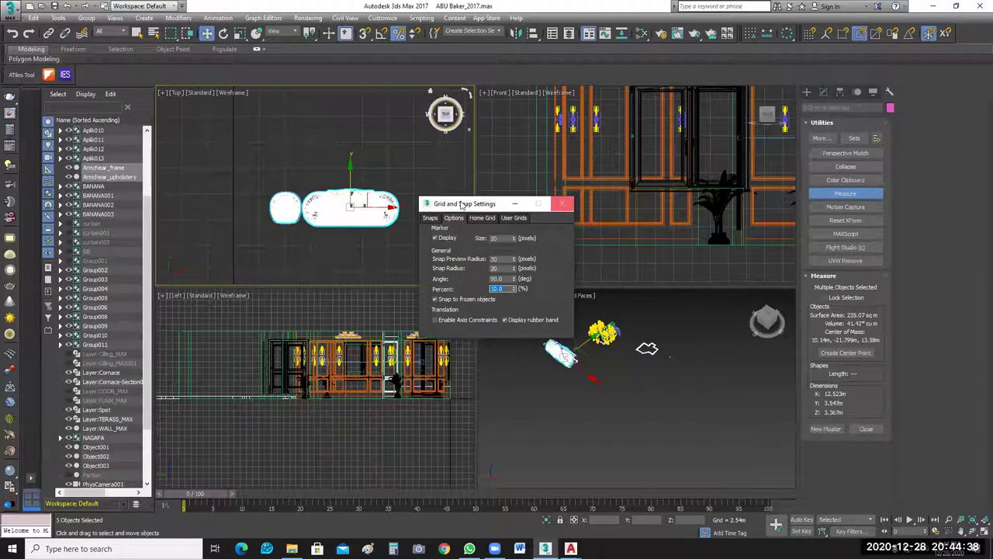
left_click(562, 203)
key("r")
left_click_drag(332, 203, 351, 234)
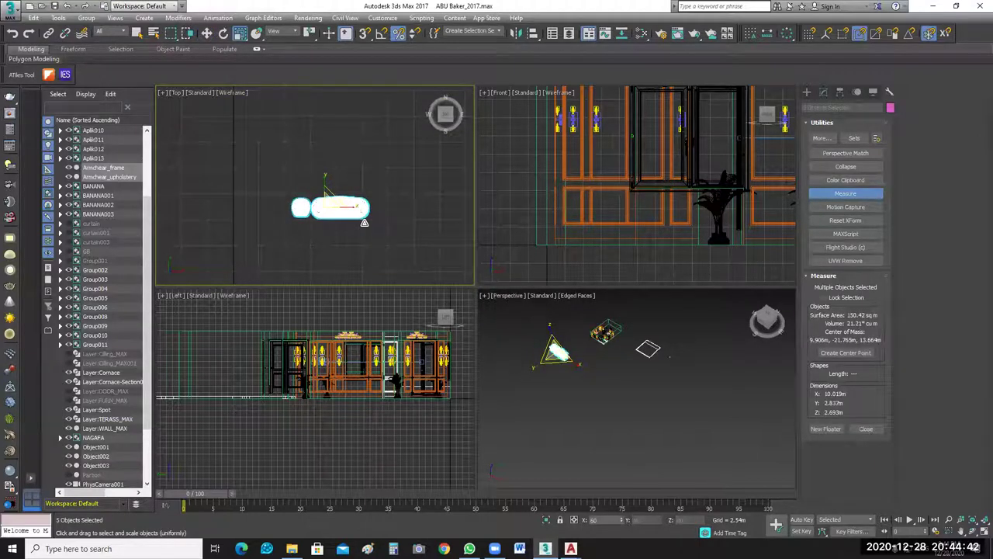
Move the sofa and armchair set in the Top view until it sits just below the room's lower wall.
scroll(413, 262, "down", 2)
middle_click_drag(412, 261, 359, 251)
scroll(318, 119, "down", 2)
key("w")
left_click_drag(338, 195, 339, 113)
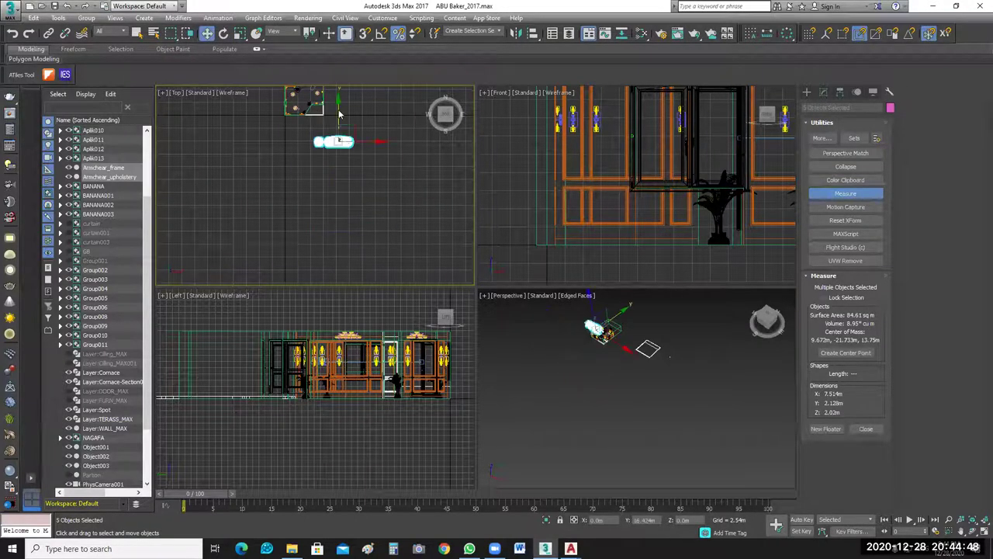
scroll(372, 180, "up", 3)
middle_click_drag(378, 180, 411, 231)
middle_click_drag(362, 153, 414, 222)
left_click_drag(359, 206, 301, 173)
middle_click_drag(389, 223, 404, 233)
scroll(403, 233, "up", 2)
middle_click_drag(372, 204, 403, 233)
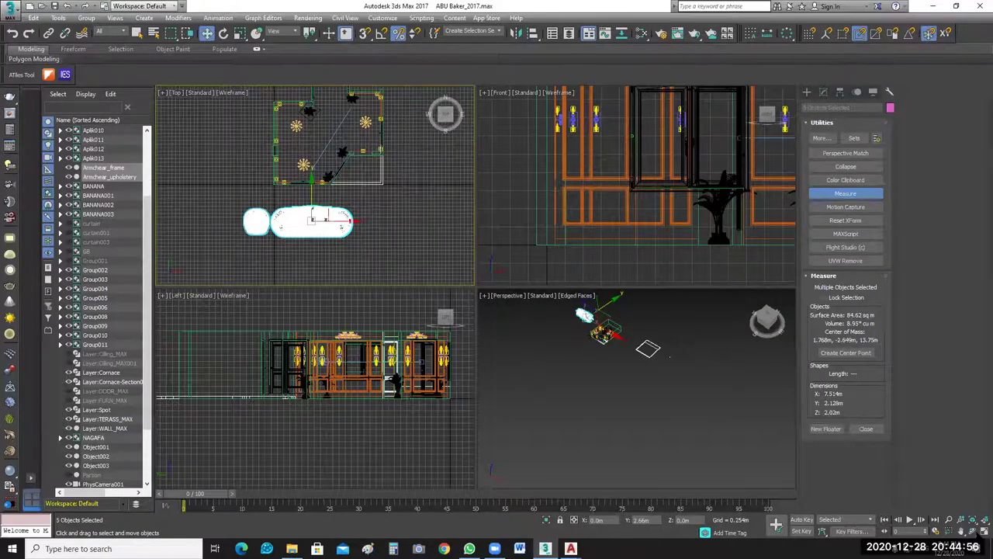
Maximize the Top view, hide its grid and scale the set uniformly down to about 5.26 m overall length.
key("alt+w")
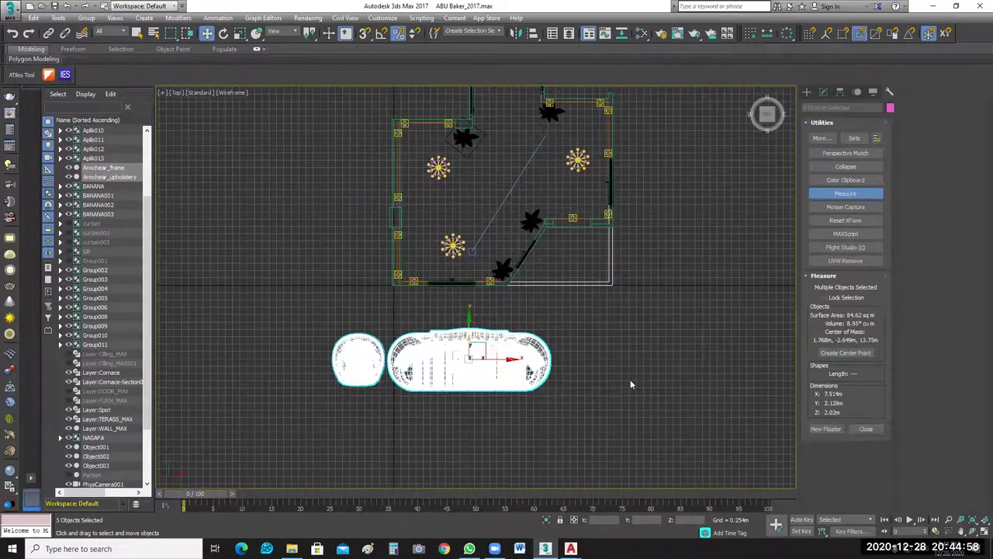
key("g")
middle_click_drag(592, 371, 601, 348)
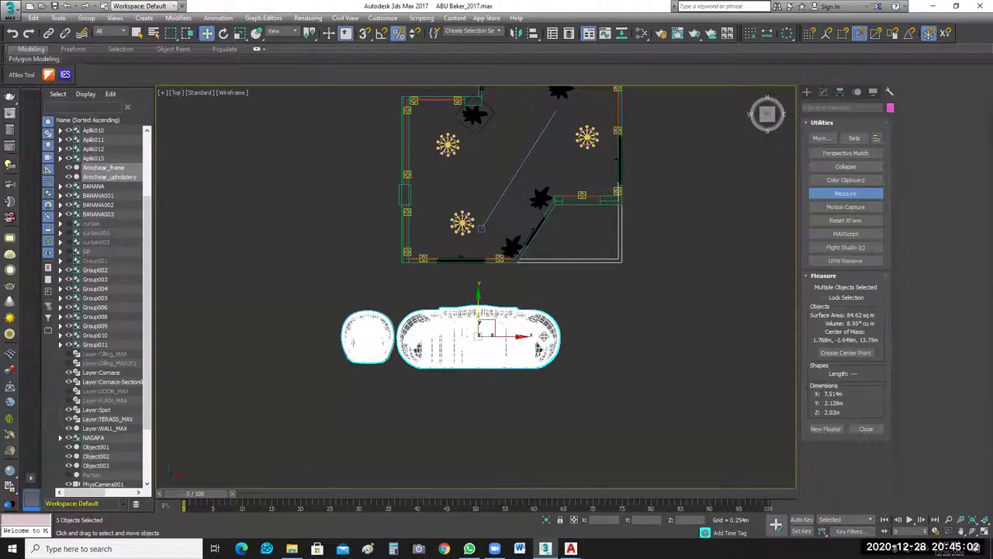
key("r")
scroll(471, 308, "up", 2)
left_click_drag(471, 308, 480, 315)
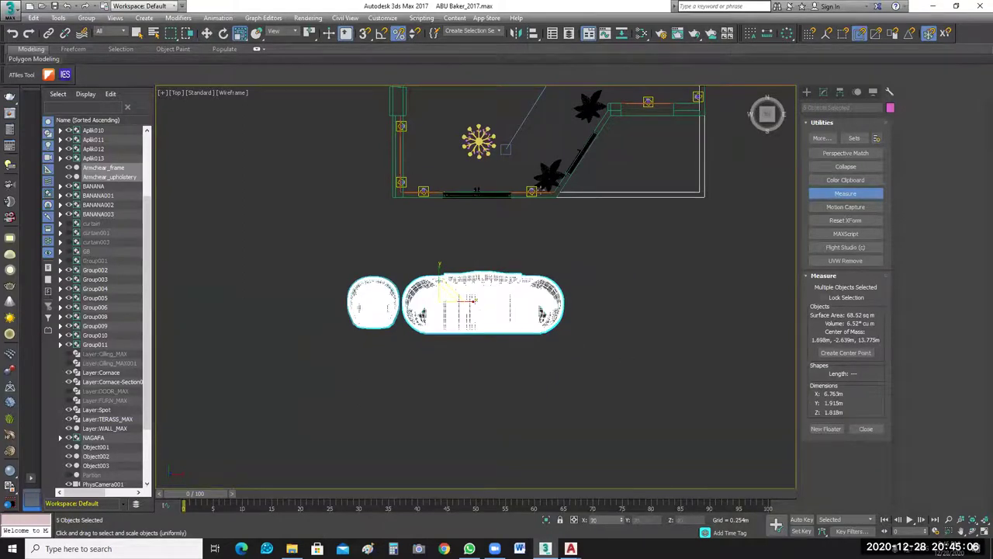
Select only the armchair's frame and upholstery, check their dimensions and group them under the default name.
left_click(503, 178)
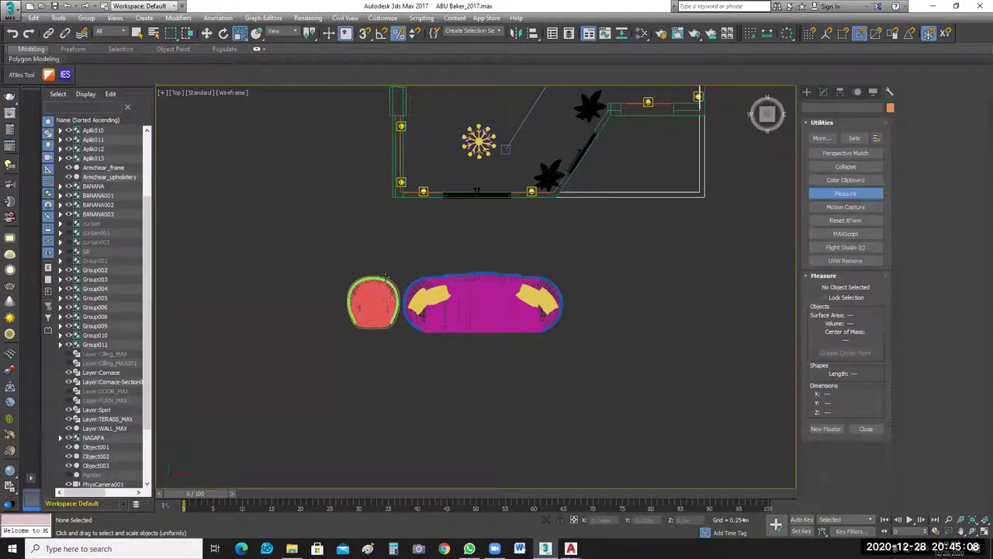
left_click_drag(399, 243, 359, 382)
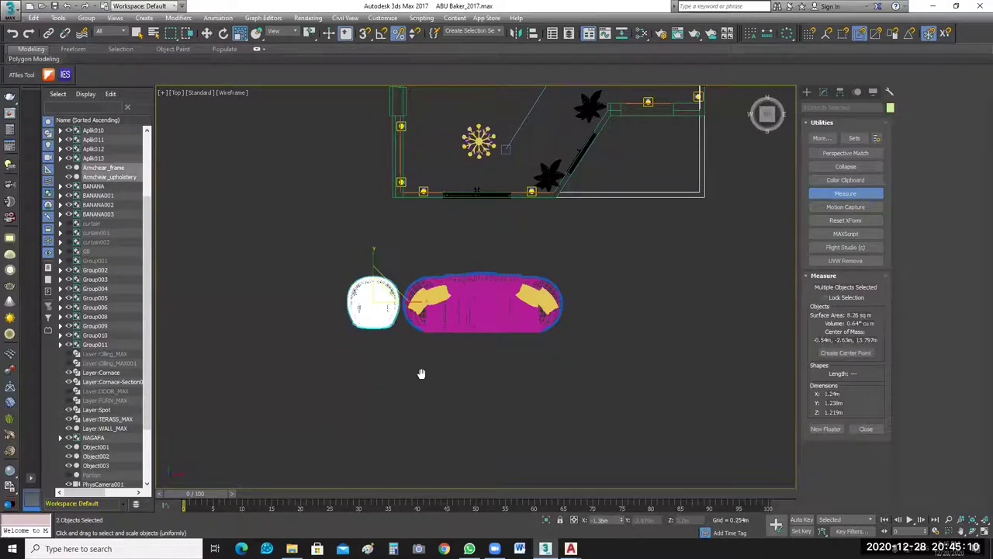
scroll(435, 376, "up", 2)
scroll(324, 348, "up", 2)
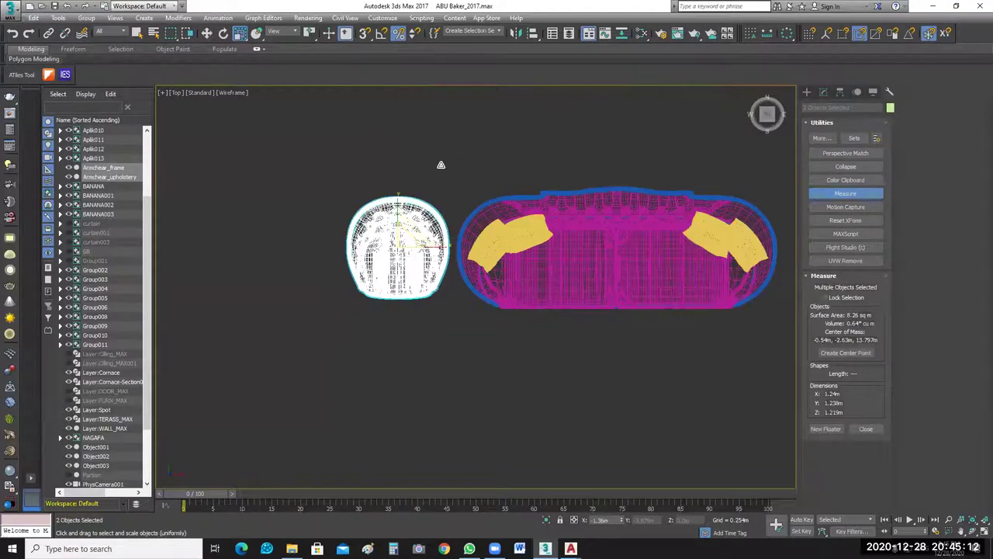
left_click_drag(454, 155, 332, 371)
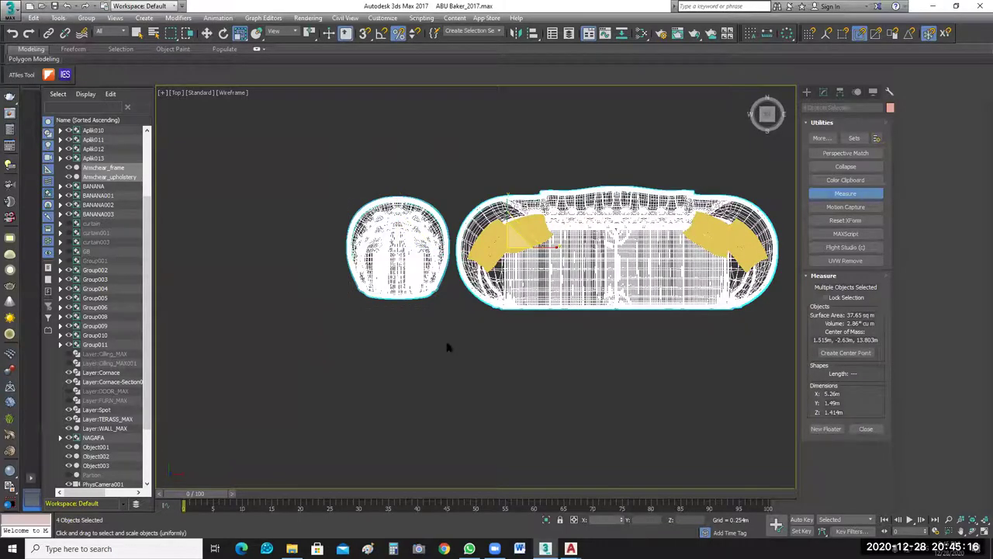
mouse_move(321, 164)
left_mouse_down()
mouse_move(306, 165)
mouse_move(317, 169)
left_mouse_up()
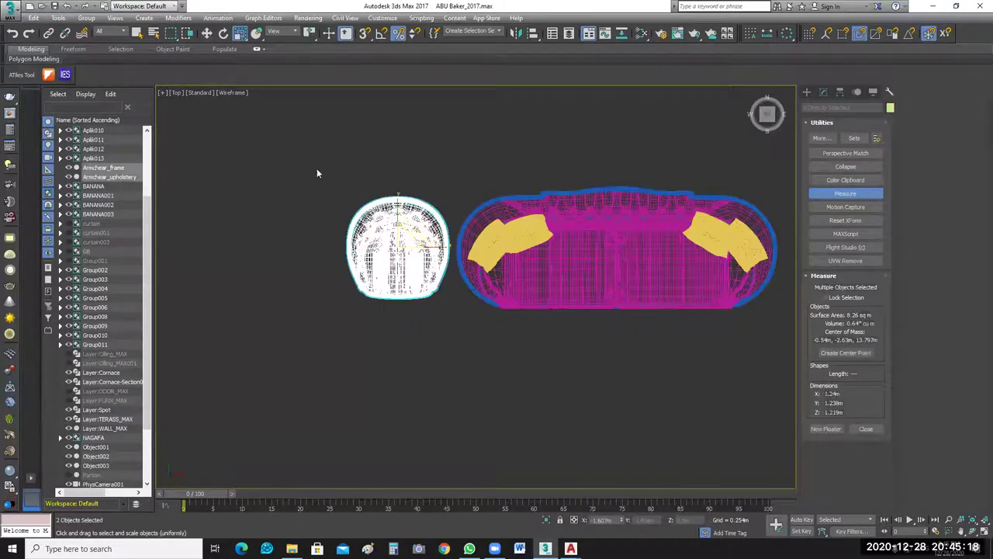
left_click(86, 18)
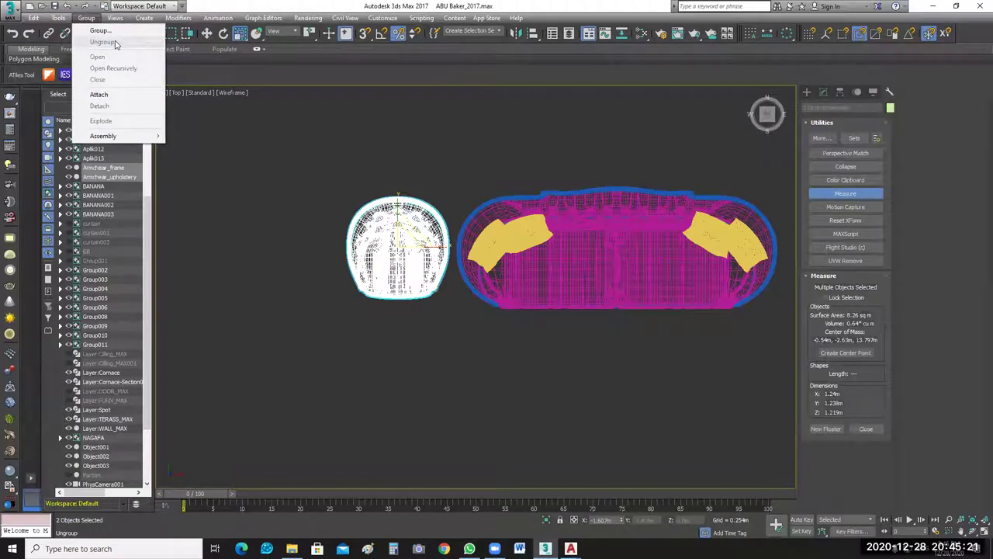
left_click(505, 291)
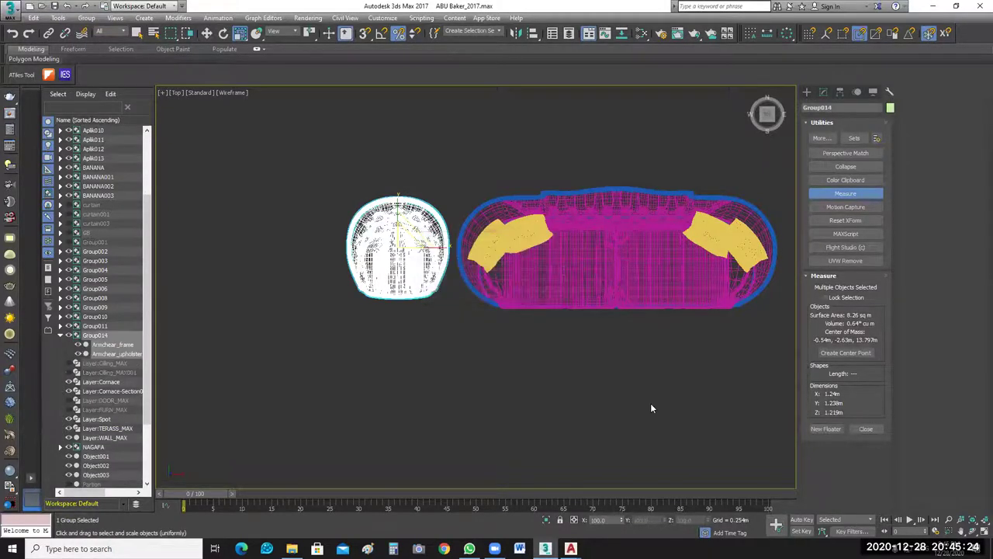
Select the sofa's frame, pillows and upholstery and group them under the default name.
middle_click_drag(657, 374, 537, 382)
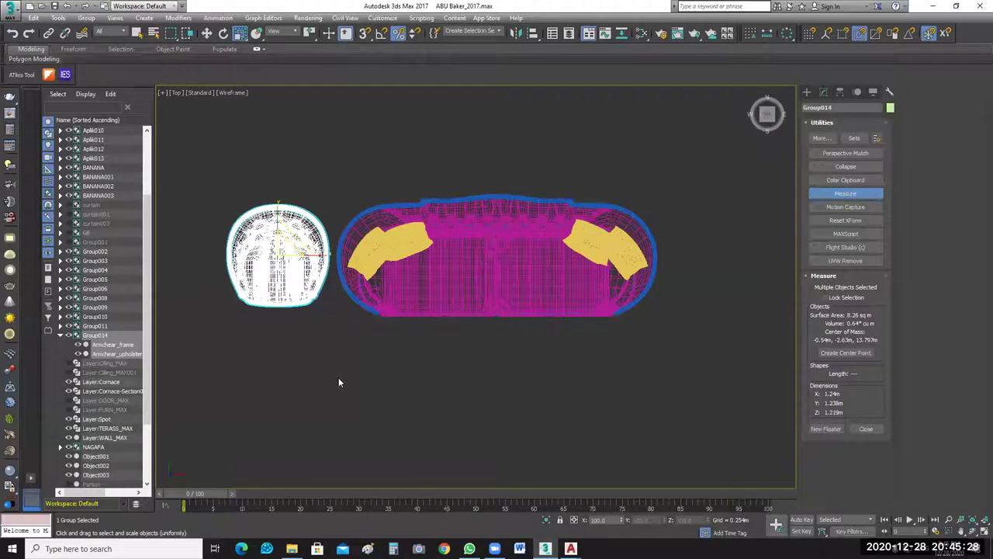
left_click_drag(347, 382, 346, 382)
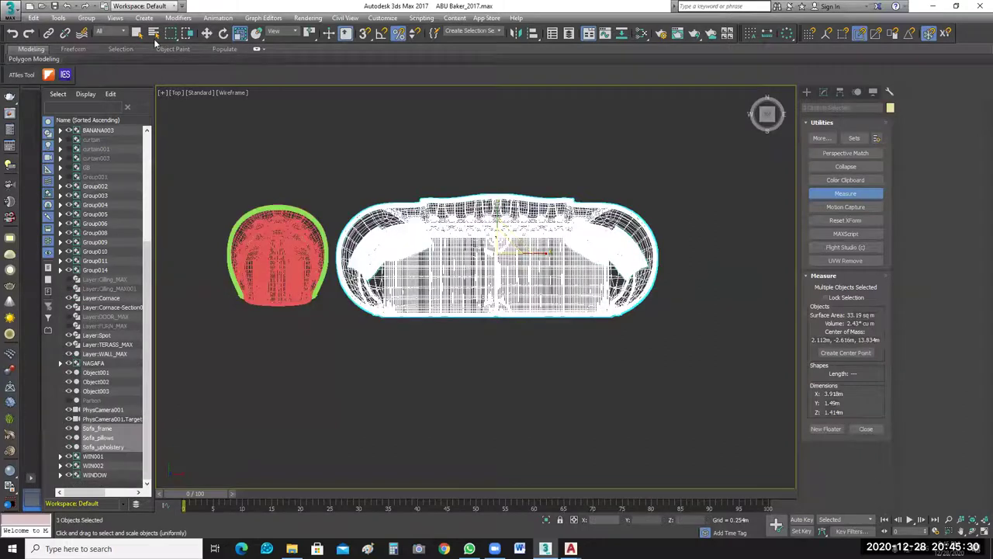
left_click(86, 18)
left_click(102, 32)
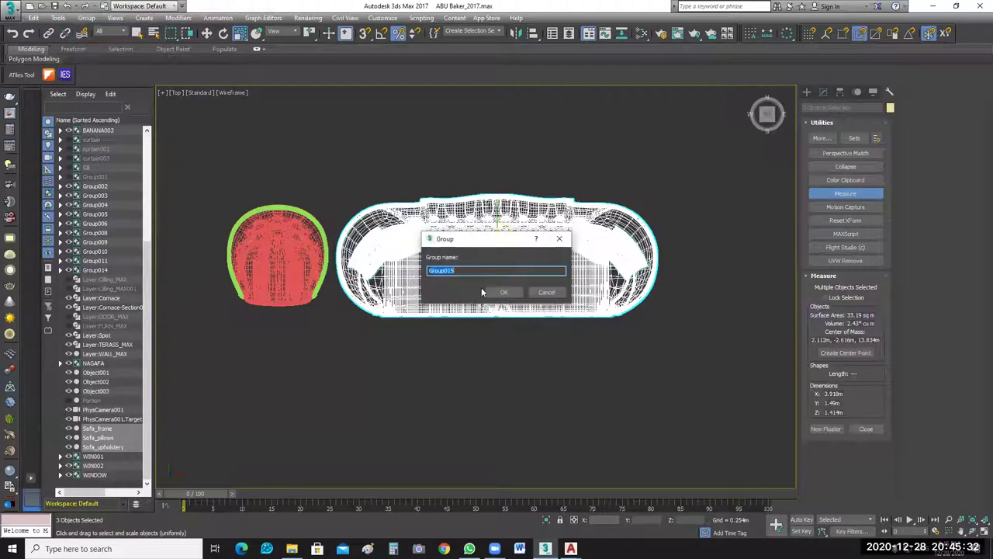
left_click(503, 292)
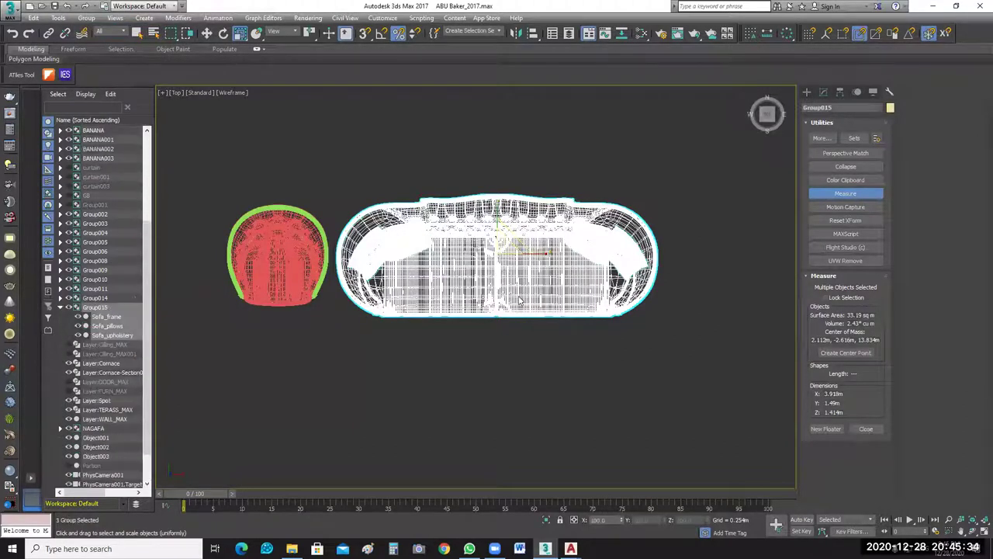
Select both the sofa and armchair groups in the Top view and rotate them together 180° with angle snap, then clear the selection.
key("w")
scroll(487, 318, "down", 3)
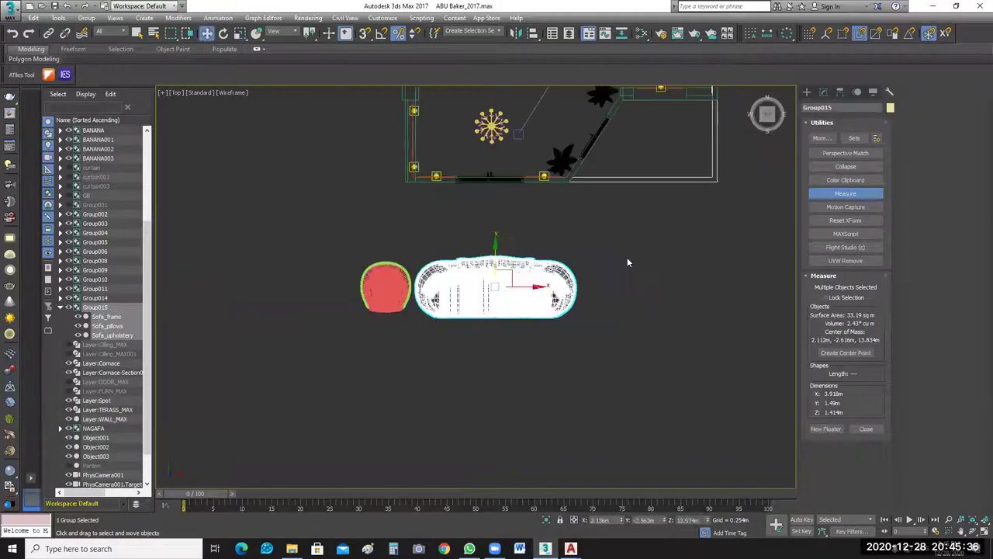
left_click_drag(627, 256, 449, 371)
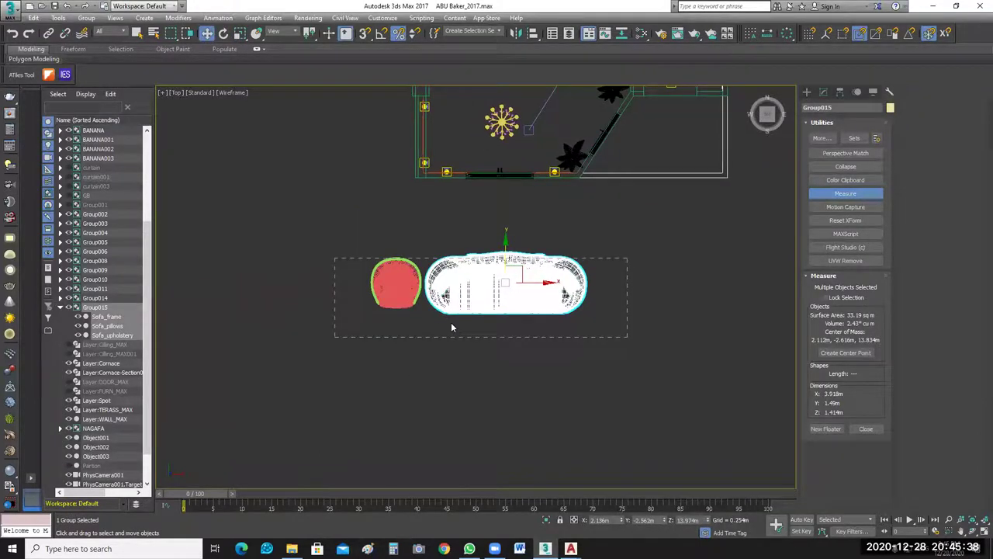
left_click(222, 35)
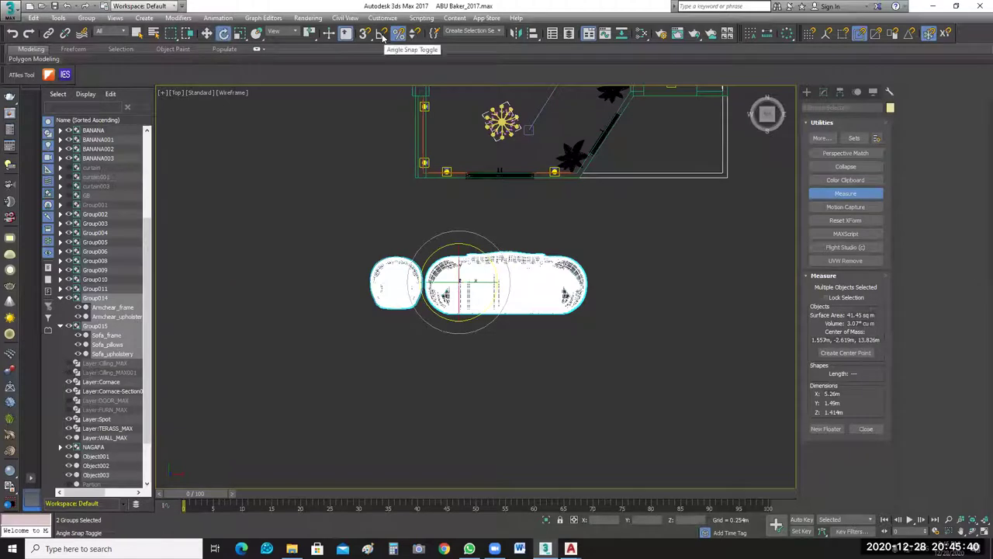
left_click(381, 33)
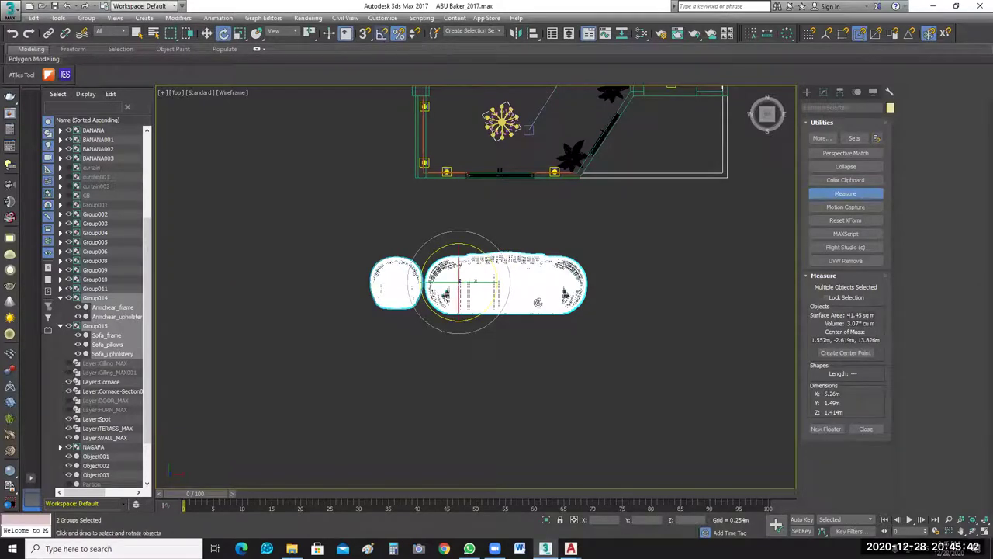
left_click_drag(537, 302, 590, 244)
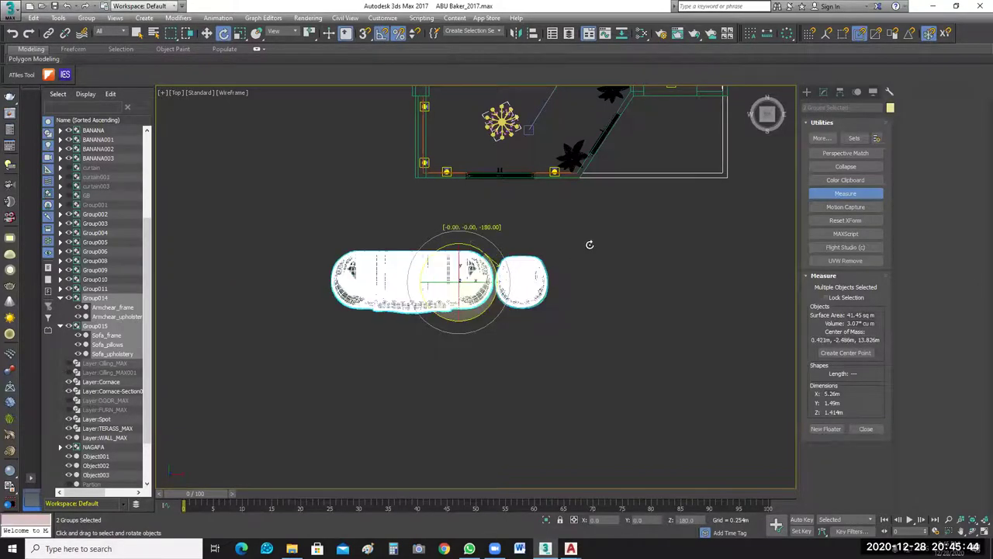
left_click(590, 244)
key("w")
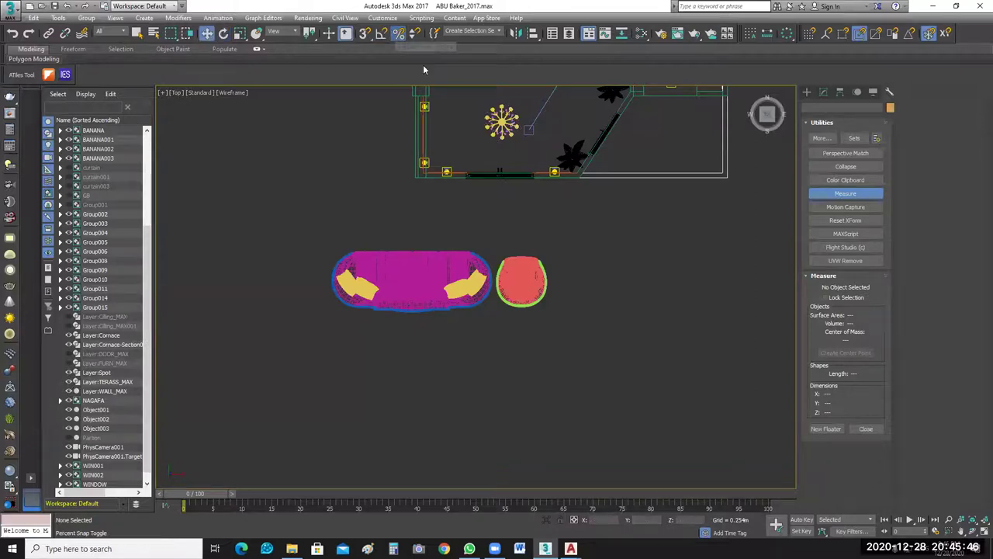
Move the sofa group alone into the room, placing it just inside the lower wall in front of the window.
left_click(457, 270)
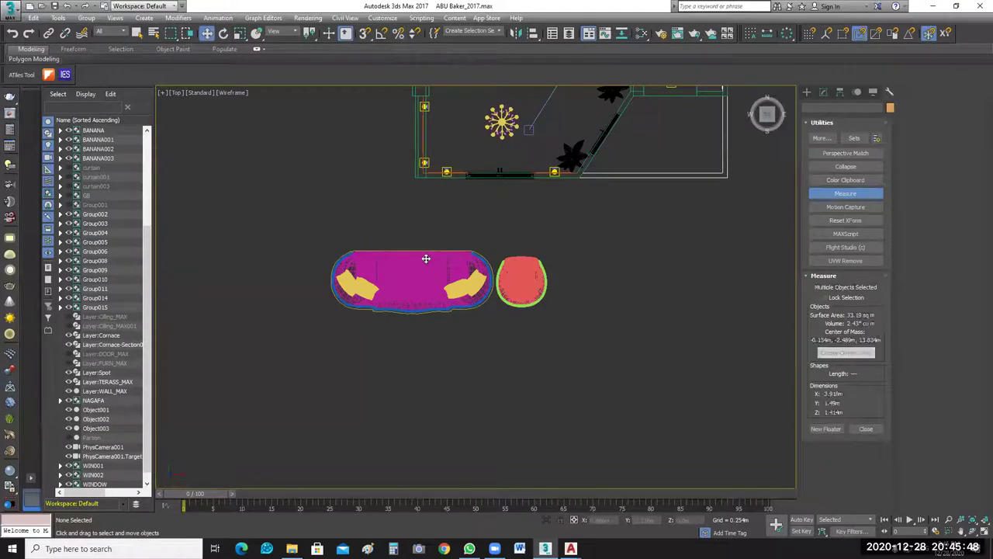
left_click_drag(426, 259, 441, 159)
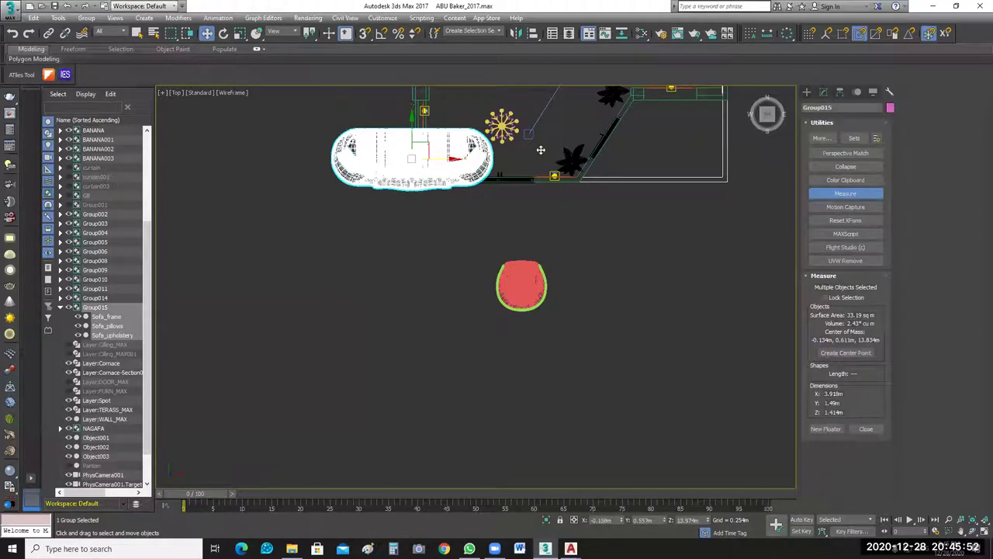
left_click_drag(537, 151, 504, 122)
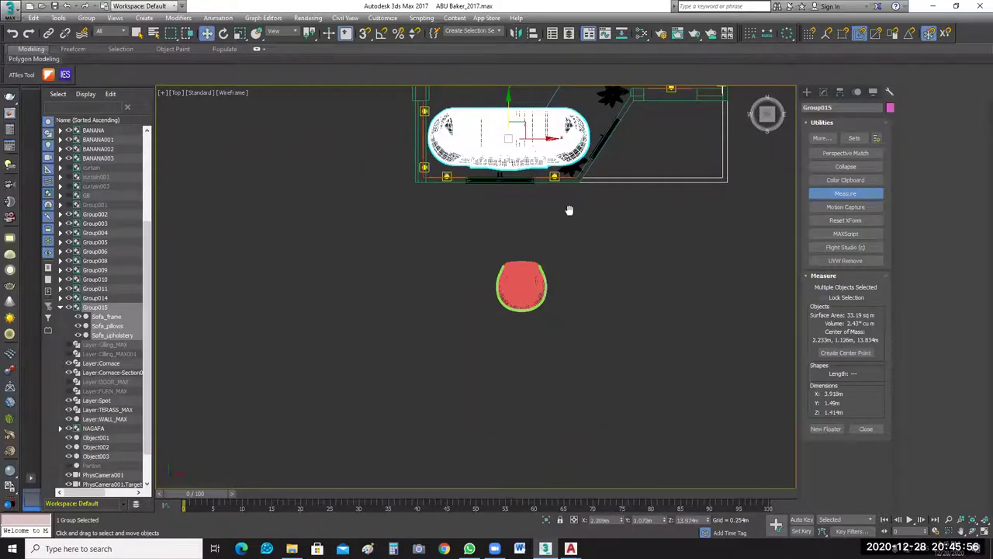
Scale the sofa group uniformly to 80 percent with percent snap, about 3.14 m long.
scroll(553, 187, "up", 2)
key("z")
key("r")
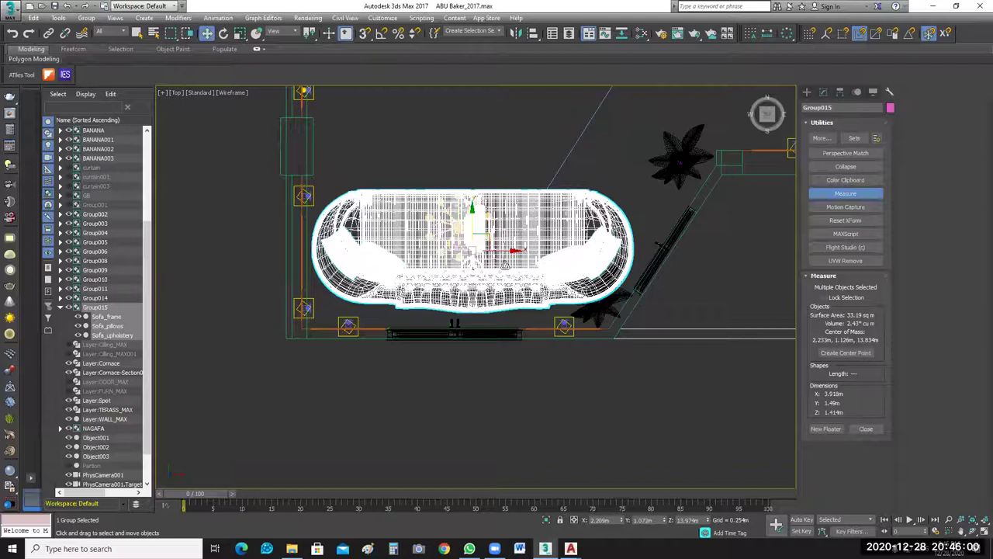
left_click(398, 32)
left_click_drag(476, 248, 480, 259)
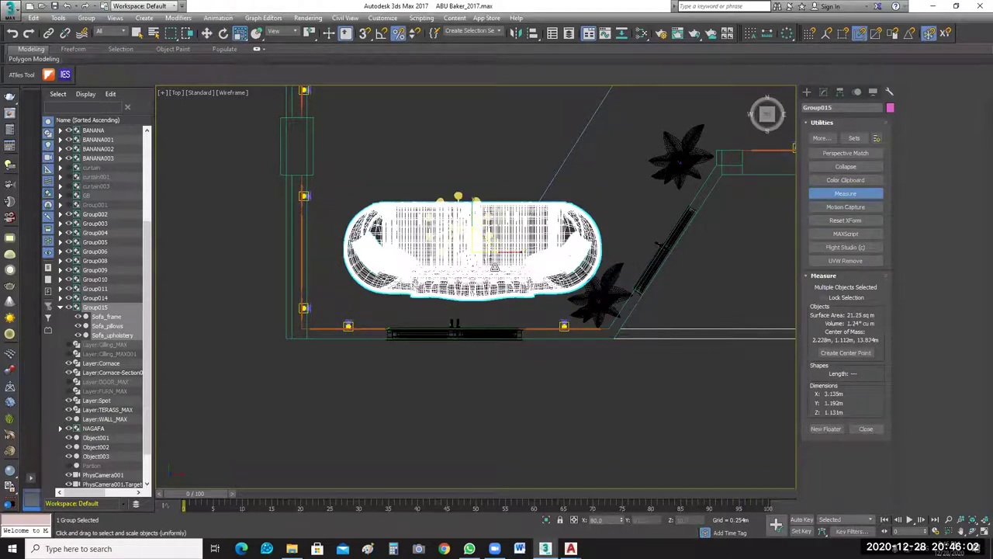
Reposition the scaled sofa closer to the lower wall and centre it on the window.
key("w")
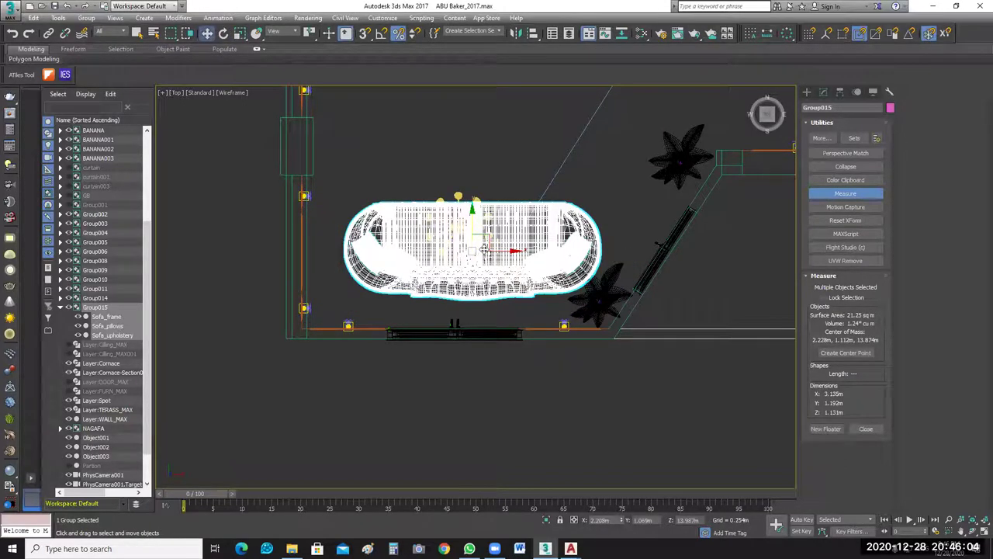
left_click_drag(483, 250, 460, 234)
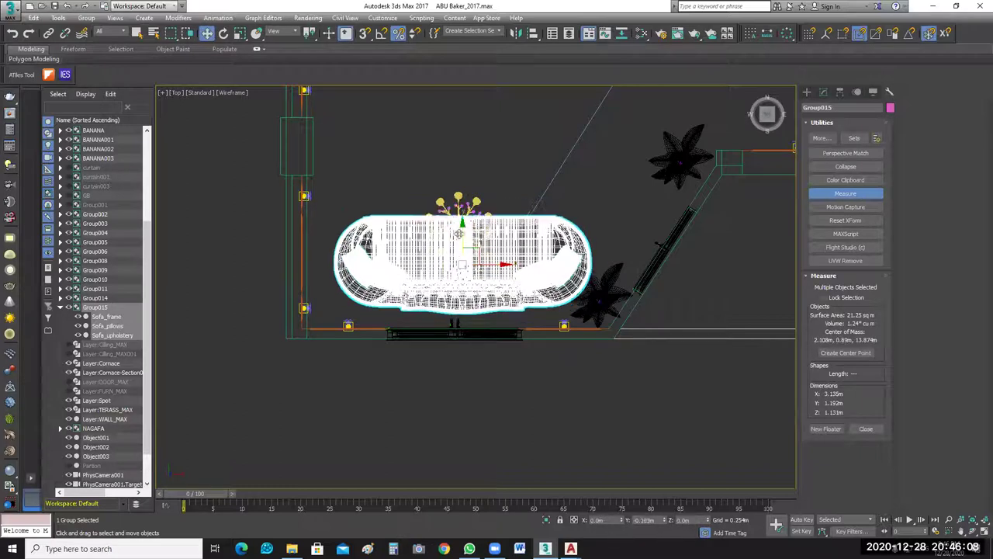
left_click_drag(484, 266, 473, 266)
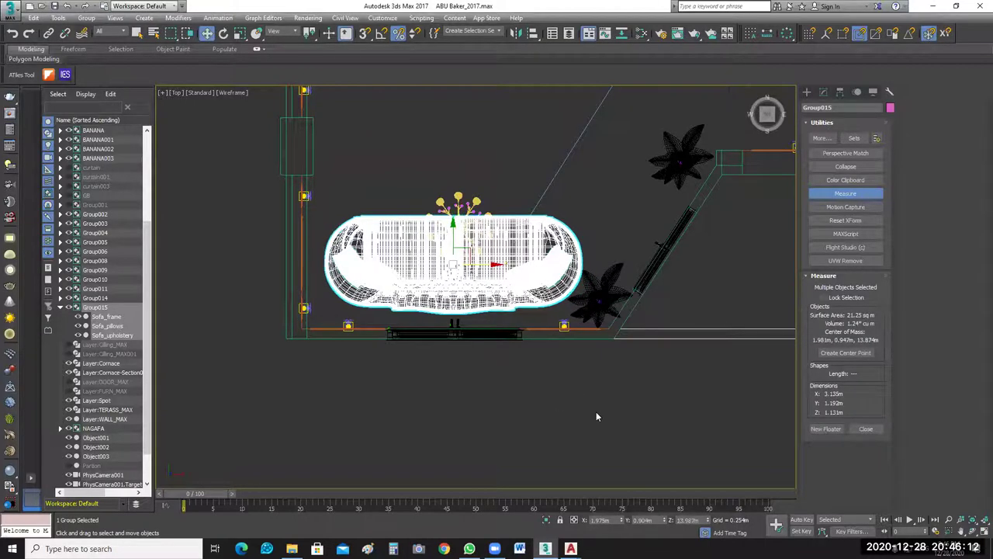
Select the armchair group outside the room and scale it uniformly down to about 0.99 m wide.
left_click(588, 468)
scroll(588, 469, "down", 2)
middle_click_drag(589, 469, 578, 398)
left_click(525, 382)
left_click(539, 403)
key("r")
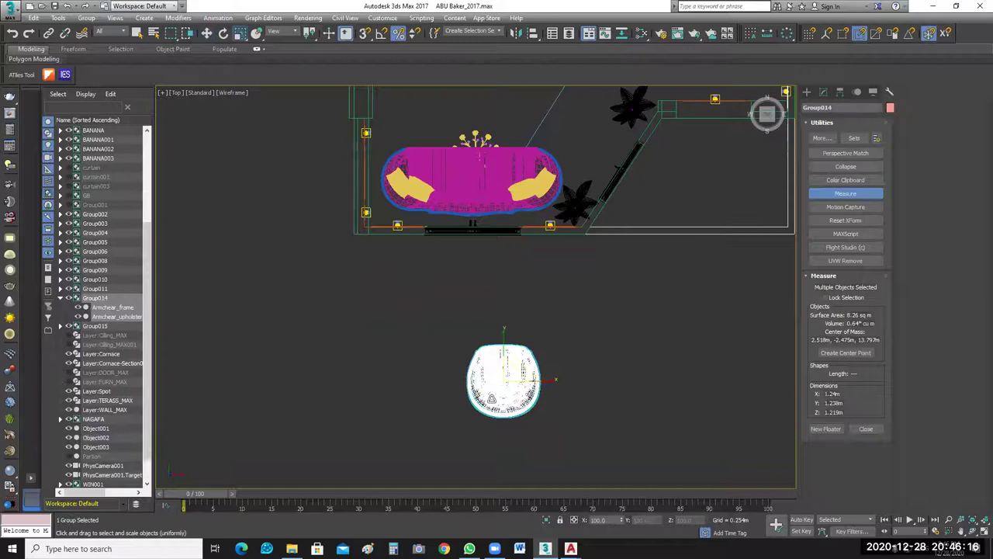
left_click_drag(503, 366, 509, 380)
left_click(207, 34)
key("w")
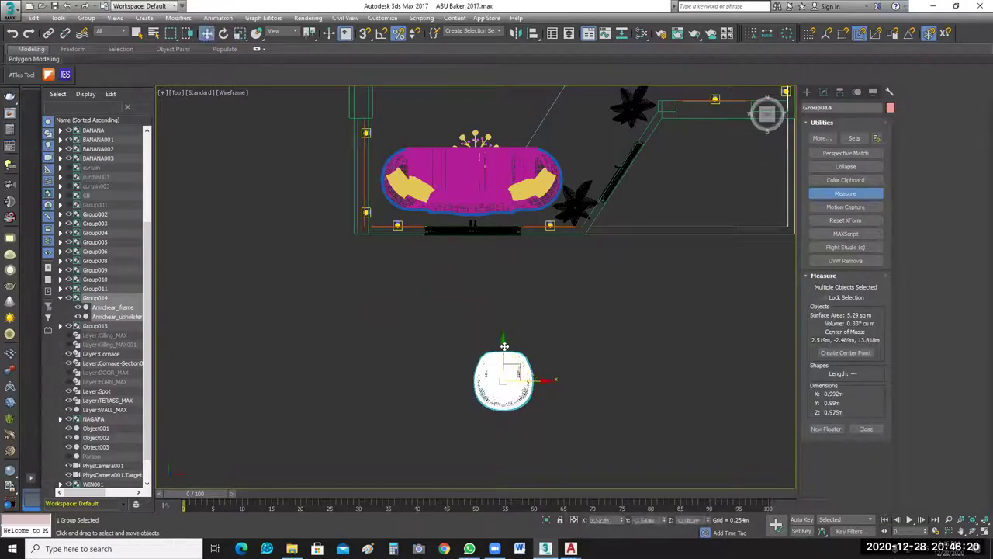
Move the armchair into the room above the sofa and rotate it with angle snap so its back points to the left wall.
middle_click_drag(516, 233, 522, 250)
left_click_drag(523, 264, 556, 199)
key("e")
key("a")
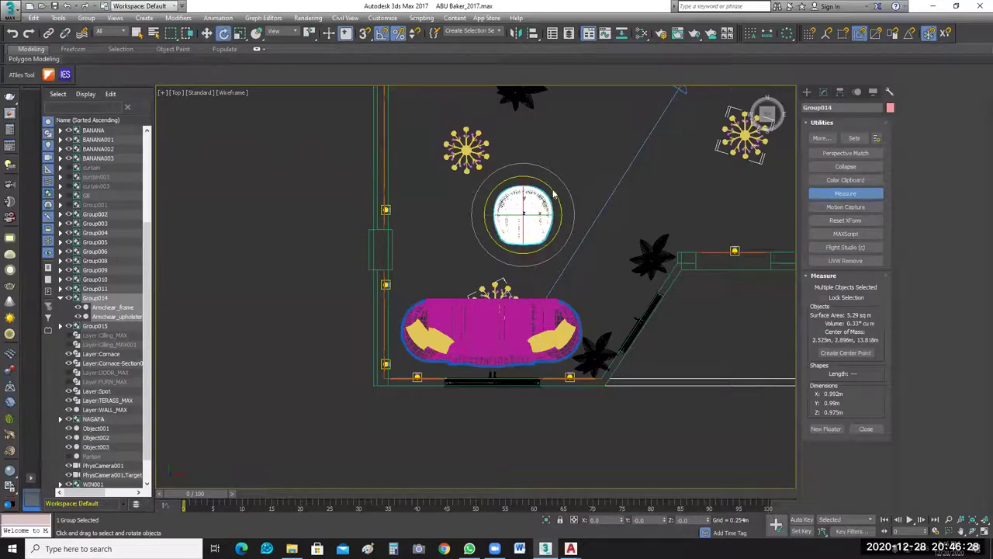
left_click(562, 201)
left_click(543, 201)
Move the rotated armchair against the room's left wall, above the sofa's left end.
left_click(207, 34)
left_click_drag(527, 199, 460, 242)
left_click_drag(426, 195, 427, 208)
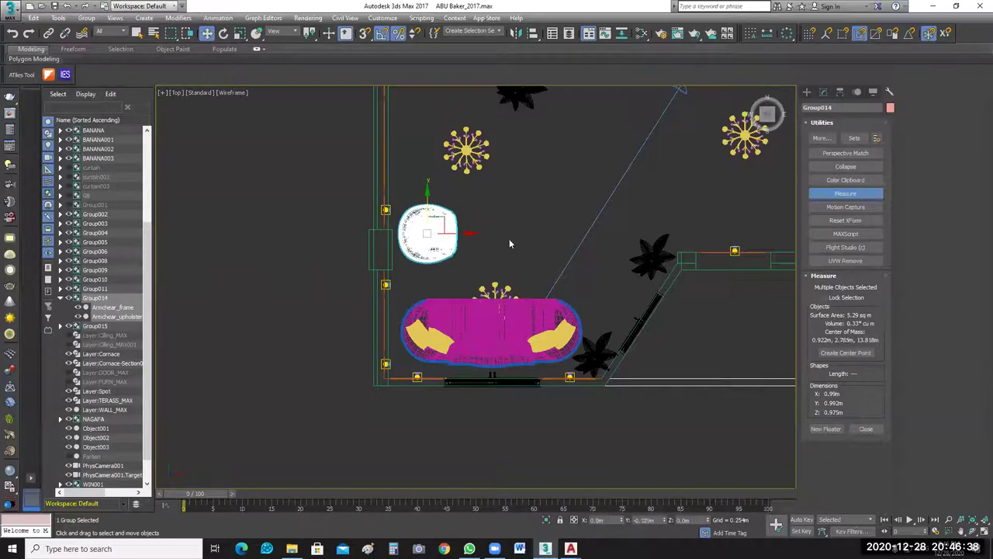
Clone the armchair horizontally towards the right side of the seating area, accepting the default name.
left_click(462, 246)
mouse_move(462, 245)
left_mouse_down()
mouse_move(472, 233)
mouse_move(585, 234)
left_mouse_up()
key("Return")
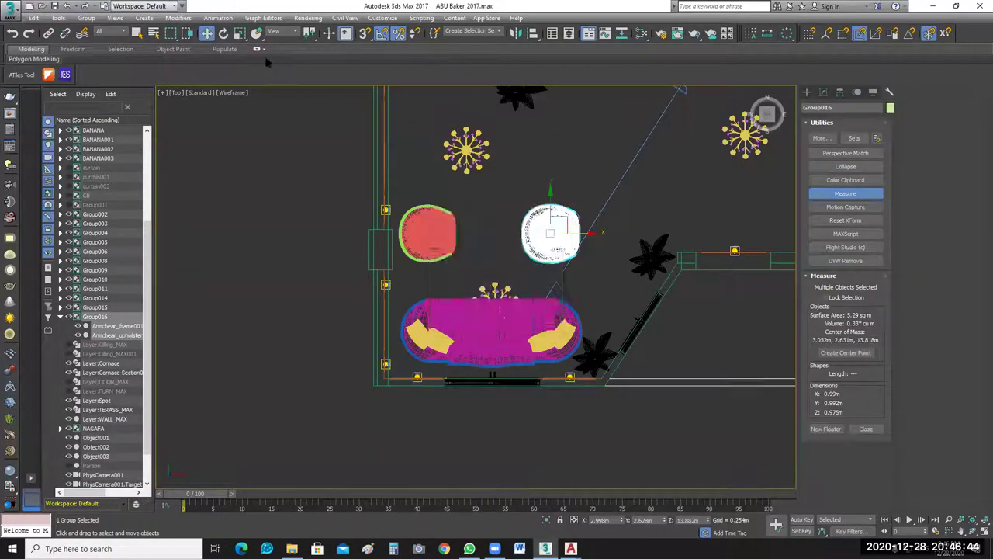
Rotate the armchair copy 180° and move it right so it faces the first armchair, then deselect it.
left_click(224, 33)
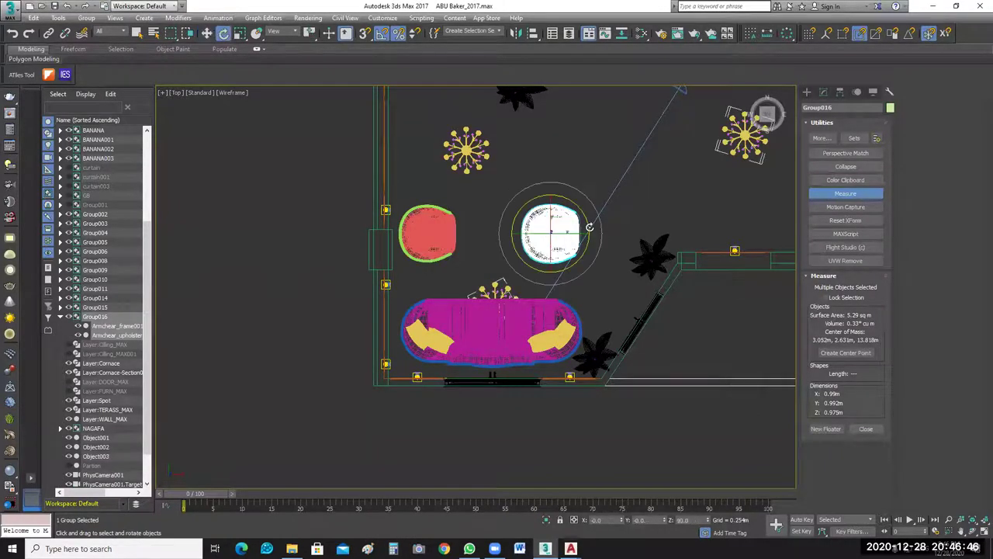
left_click_drag(589, 227, 625, 237)
left_click(206, 33)
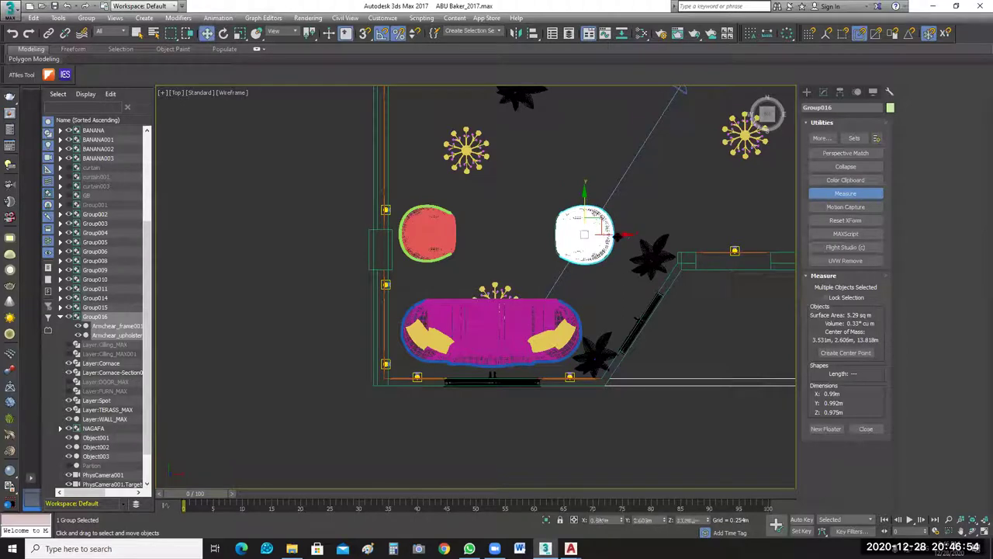
left_click(495, 281)
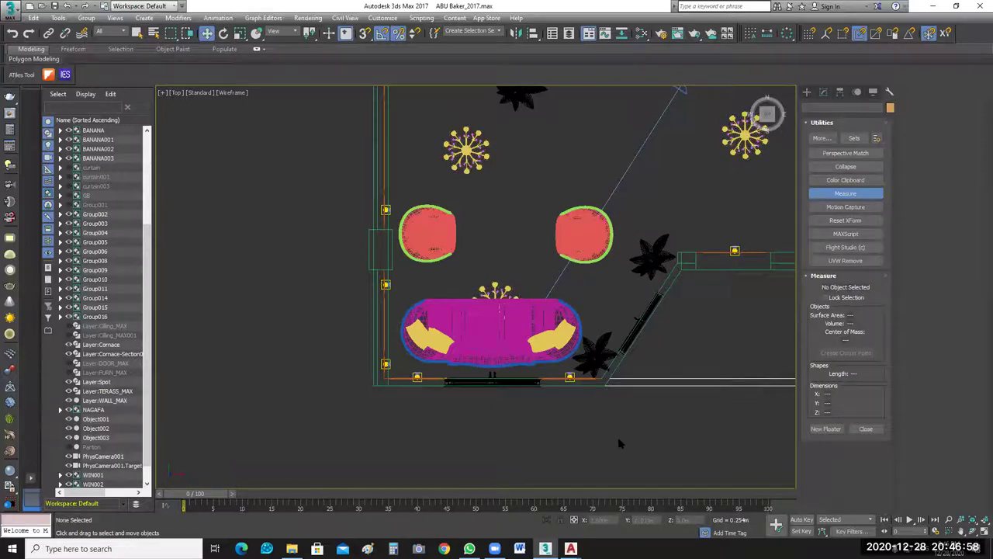
Return to the four-viewport layout and select the sofa and both armchairs floating above the room in the Front view.
key("alt+w")
left_click(669, 412)
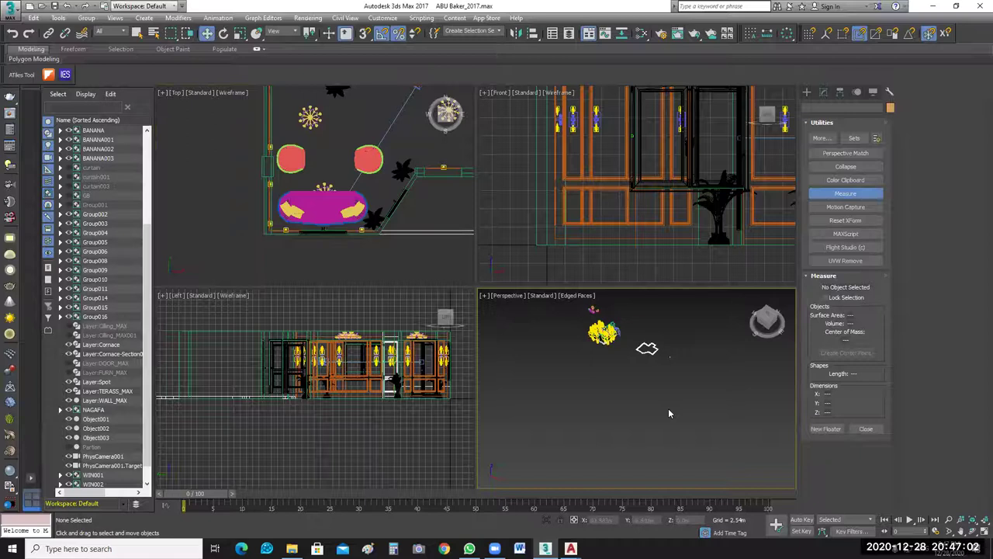
left_click(538, 235)
scroll(631, 147, "down", 5)
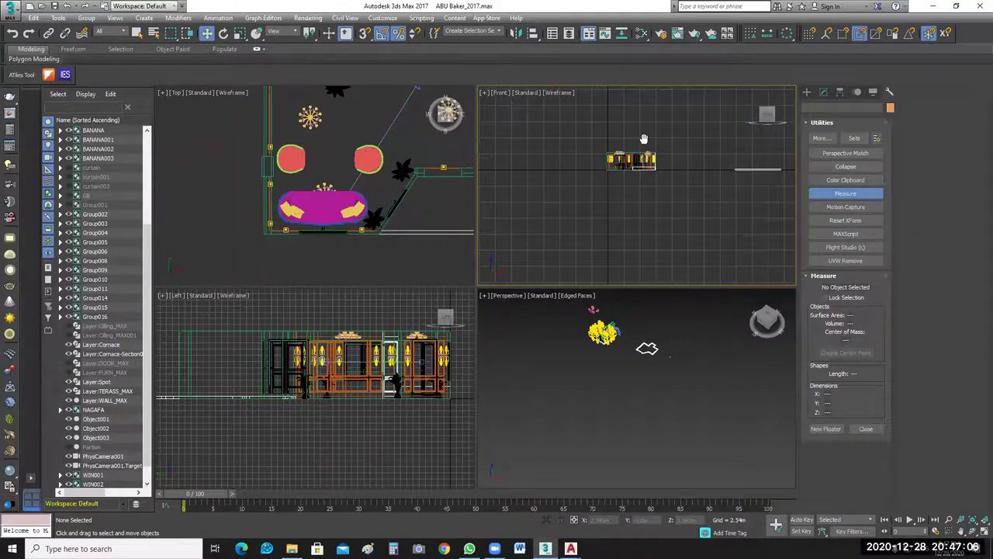
middle_click_drag(644, 138, 643, 207)
scroll(643, 207, "down", 2)
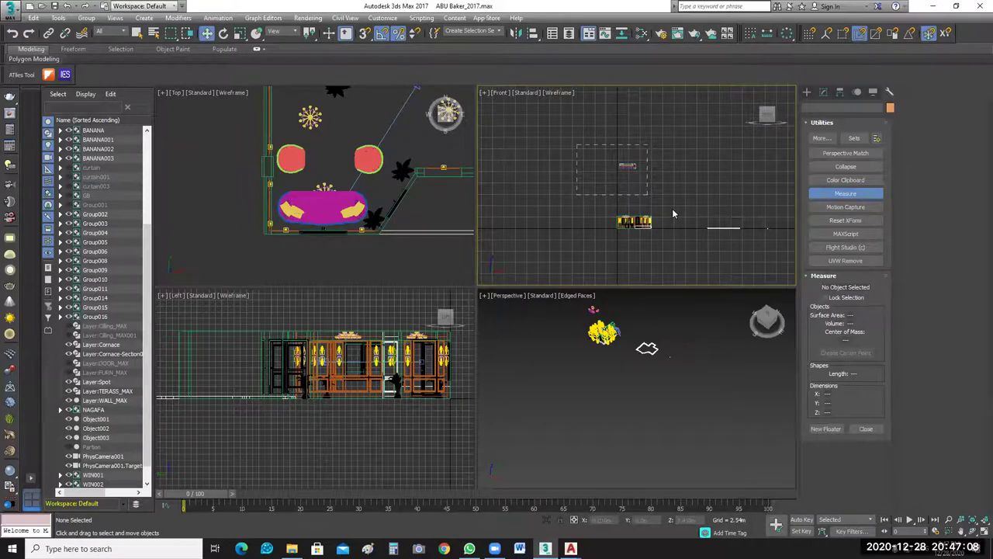
left_click_drag(672, 208, 672, 208)
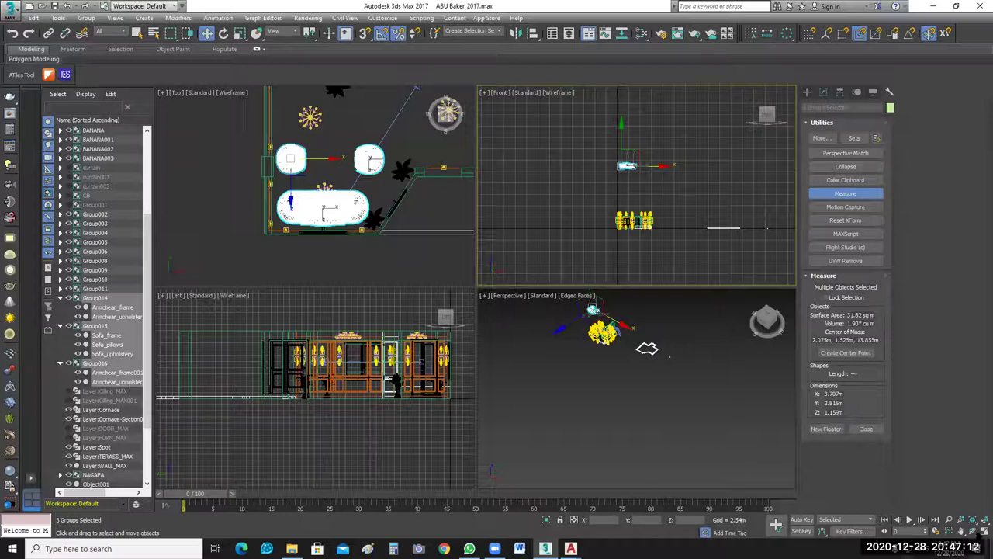
Maximize the Front view and lower the three furniture groups vertically about 13.3 m to just above the room's floor.
key("alt+w")
left_click_drag(452, 210, 467, 367)
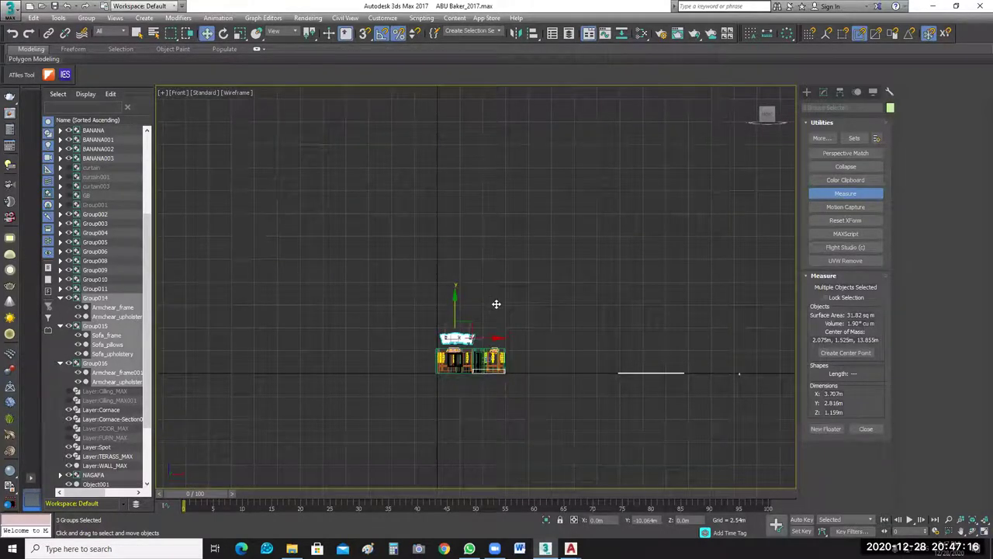
scroll(483, 322, "up", 2)
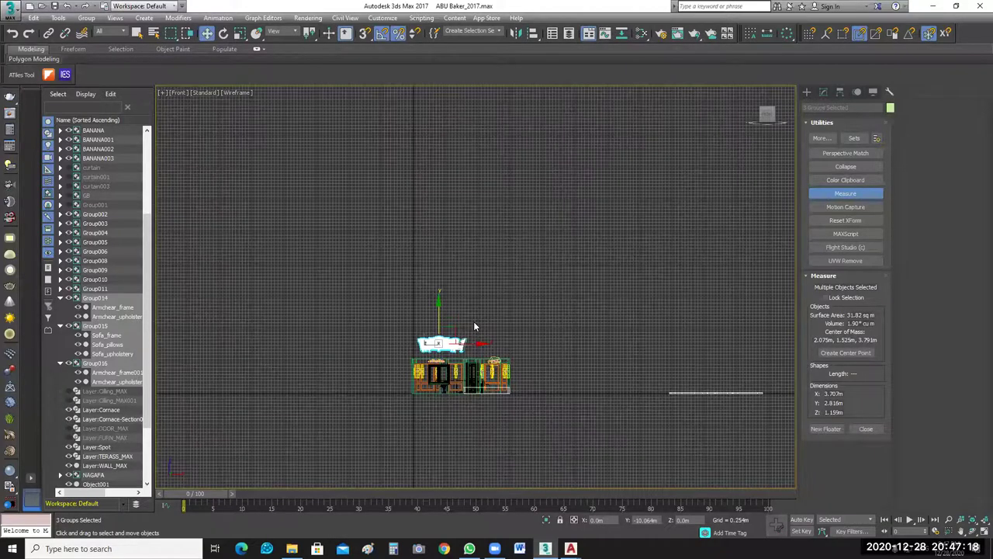
middle_click_drag(562, 236, 560, 237)
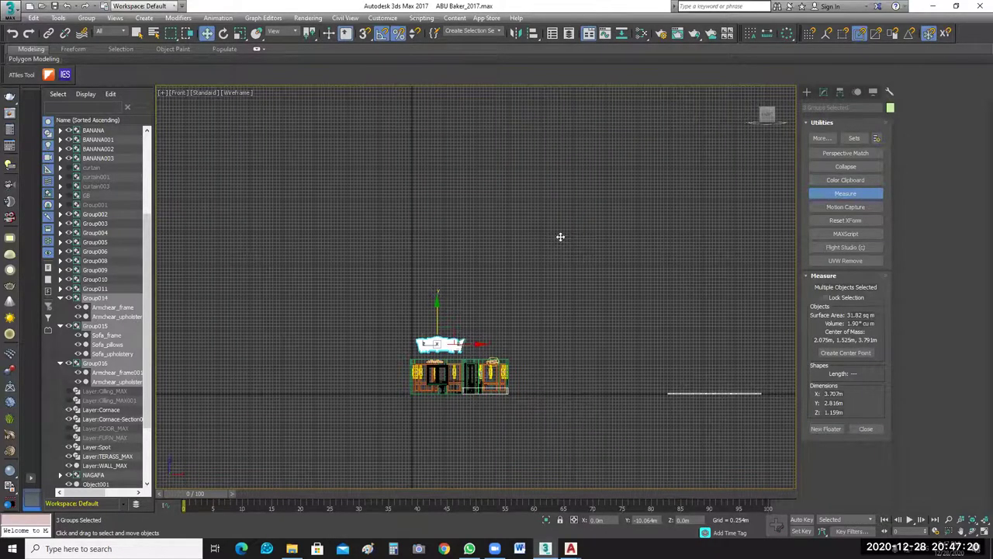
scroll(444, 141, "up", 2)
scroll(434, 233, "up", 2)
left_click_drag(443, 159, 442, 323)
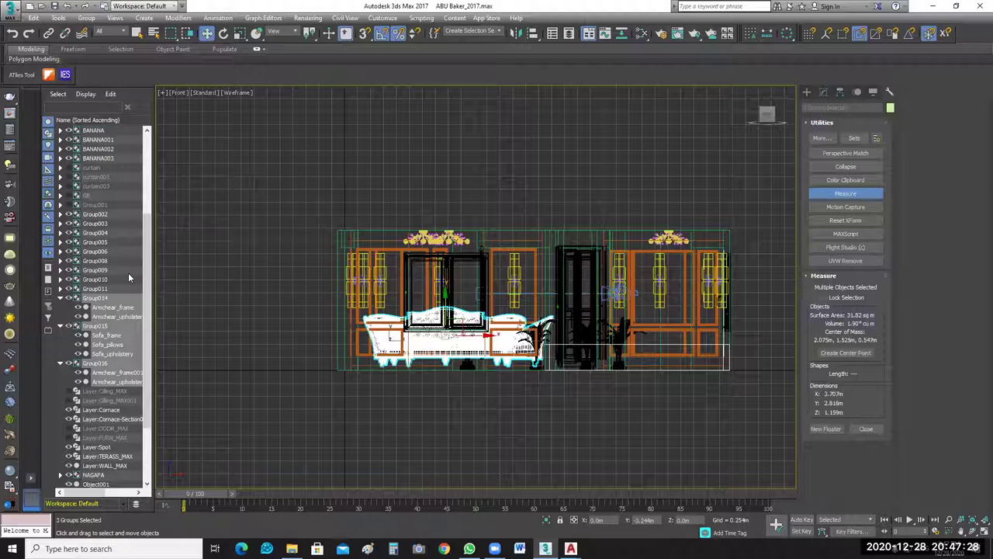
Unhide Layer:Ciling_MAX, add its slab to the furniture selection and isolate the four selected objects.
scroll(159, 281, "up", 2)
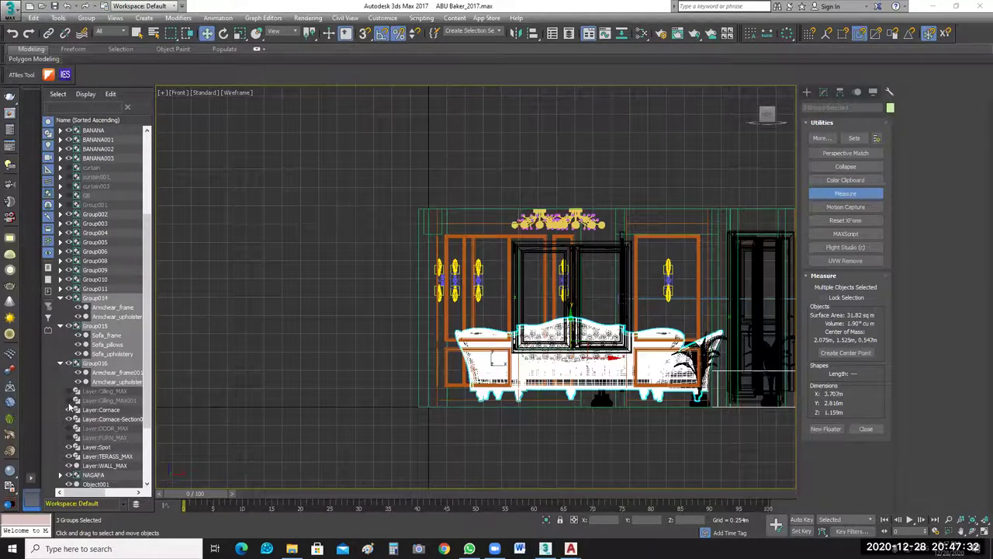
left_click(68, 401)
left_click(69, 400)
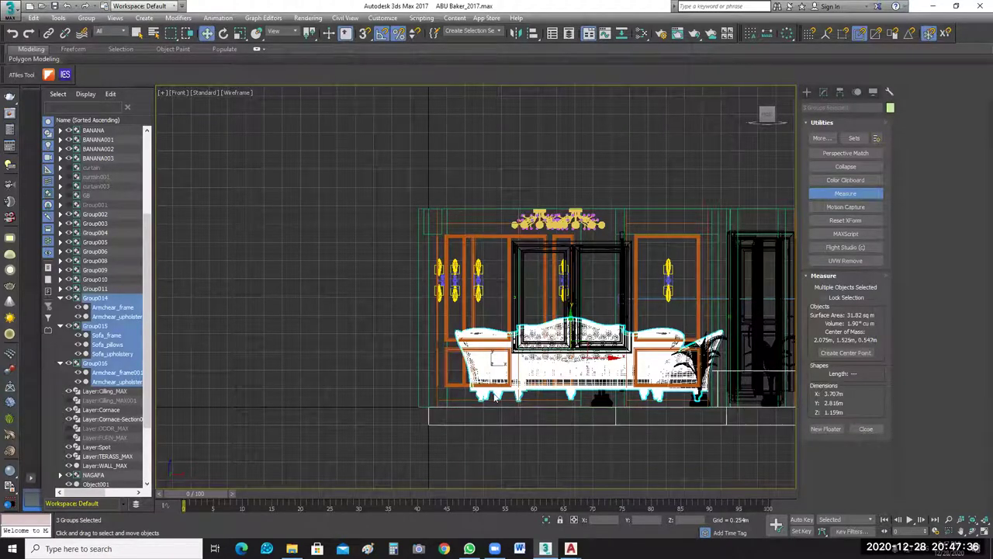
scroll(477, 417, "up", 2)
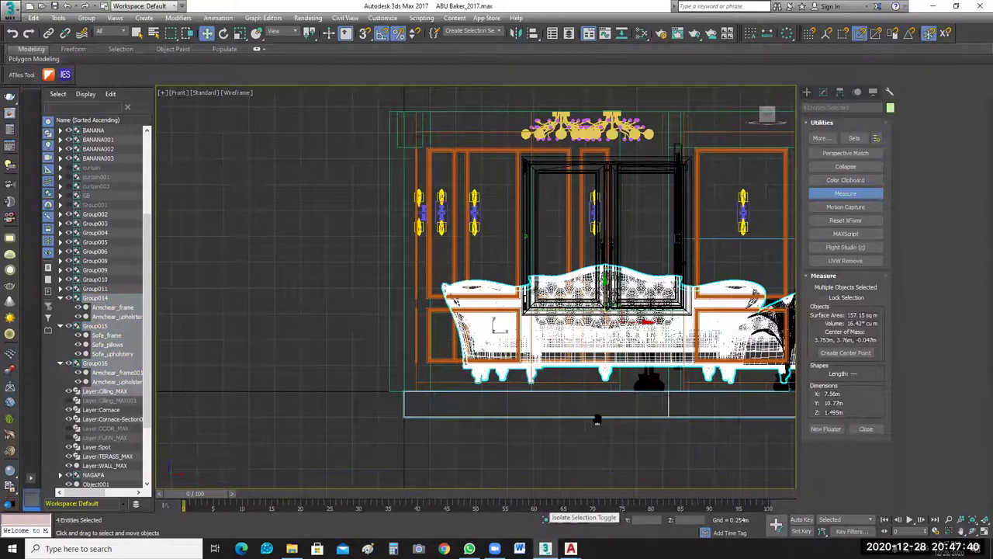
key("alt+q")
middle_click_drag(593, 151, 762, 153)
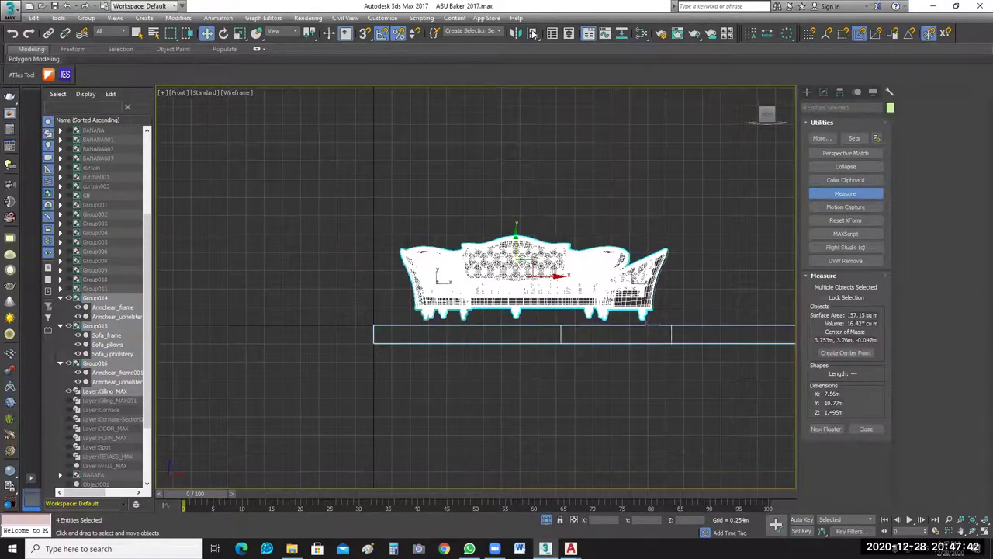
key("alt+a")
right_click(719, 222)
key("ctrl+z")
Align the three furniture groups onto the Layer:Ciling_MAX slab in Y position only, matching their minimum to the slab's maximum.
left_click_drag(743, 206, 382, 314)
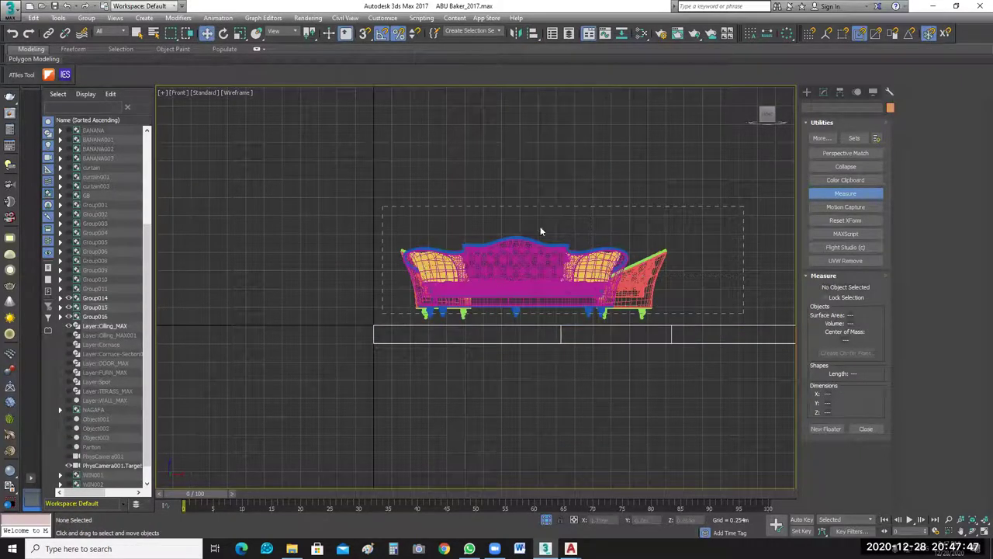
left_click(533, 32)
left_click(687, 334)
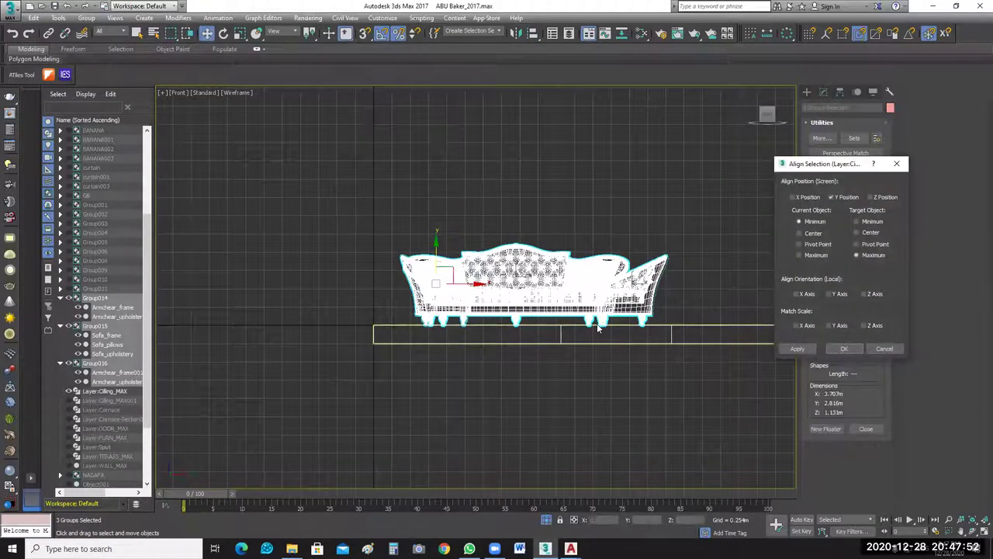
left_click(847, 349)
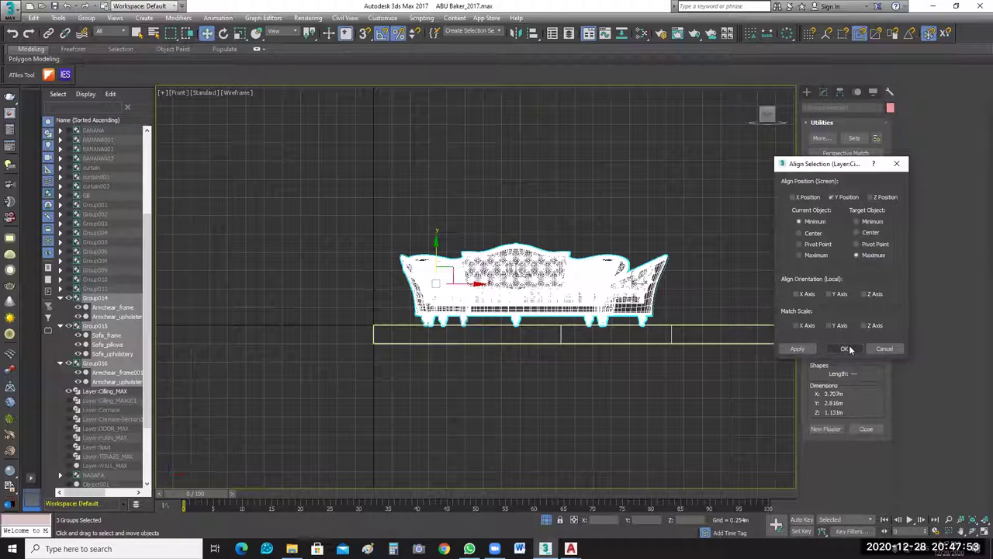
left_click(633, 350)
scroll(633, 350, "up", 2)
scroll(638, 375, "up", 3)
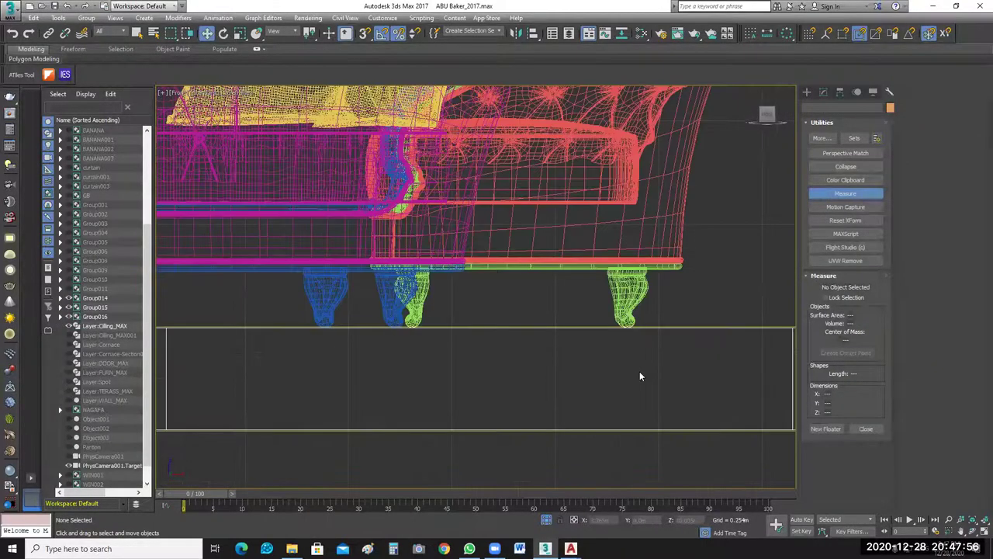
scroll(639, 376, "up", 2)
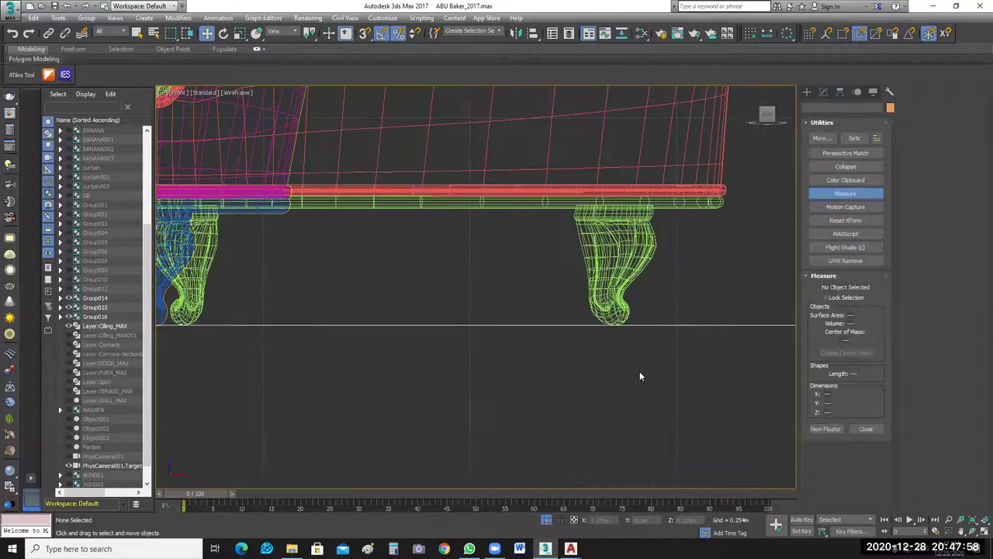
End the isolation and review the lowered furniture in the four-viewport layout, the PhysCamera001 view and the Top view.
left_click(546, 520)
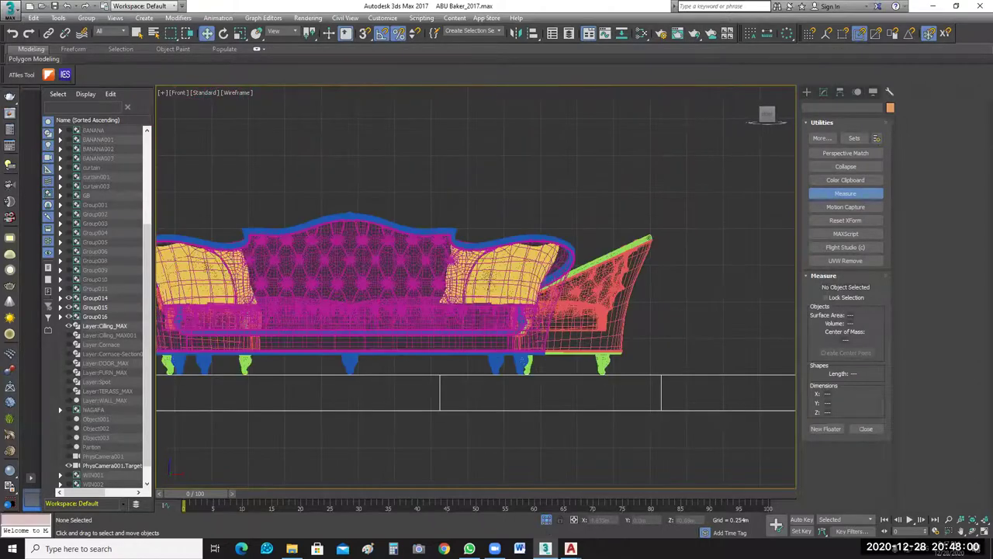
left_click(546, 520)
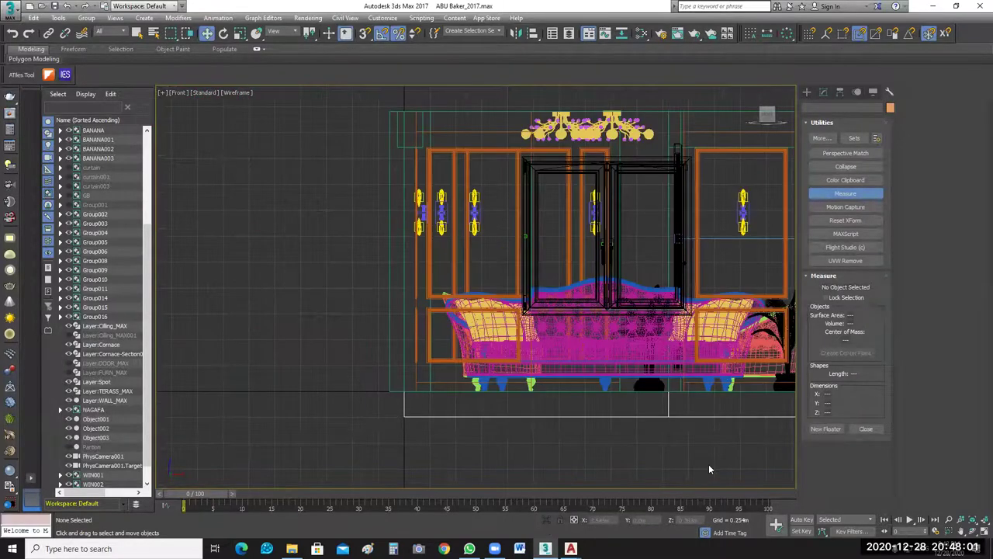
key("alt+w")
left_click(651, 378)
key("c")
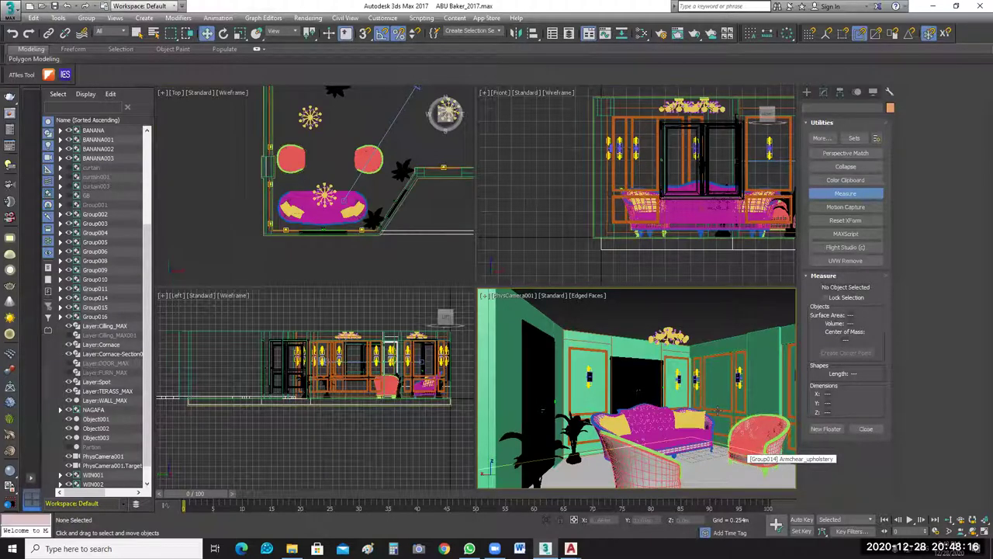
left_click(383, 261)
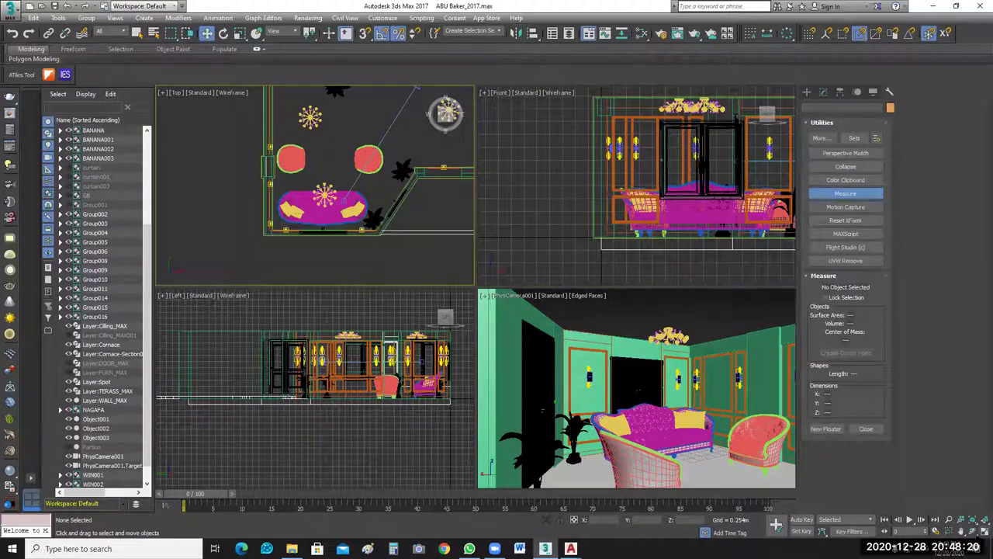
key("alt+w")
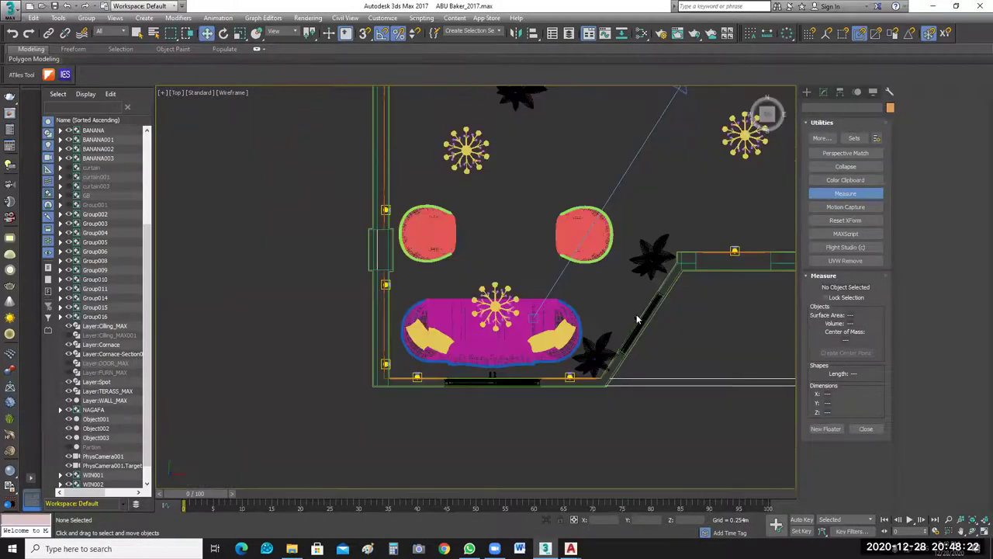
key("alt+w")
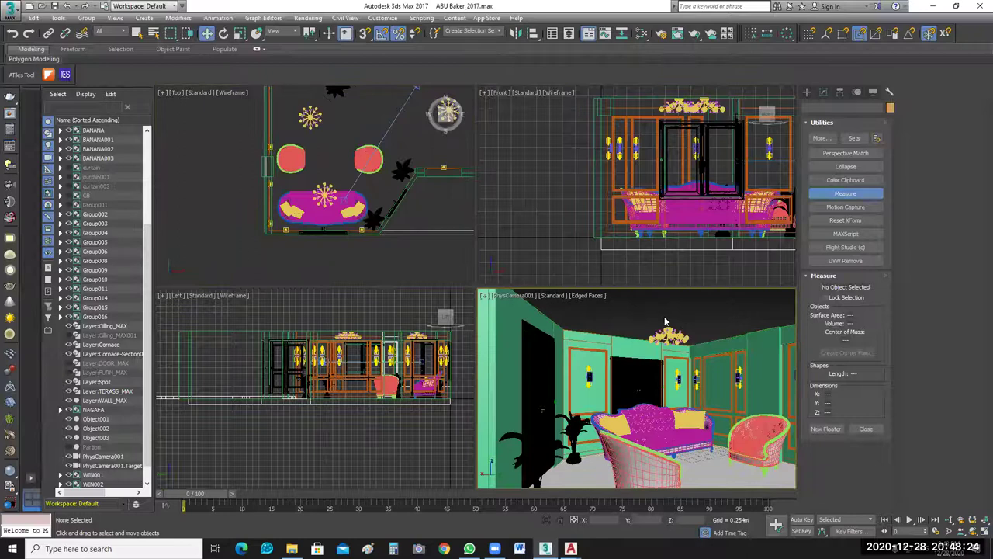
Switch the camera viewport to a maximized Perspective view and examine the seating corner from above.
key("p")
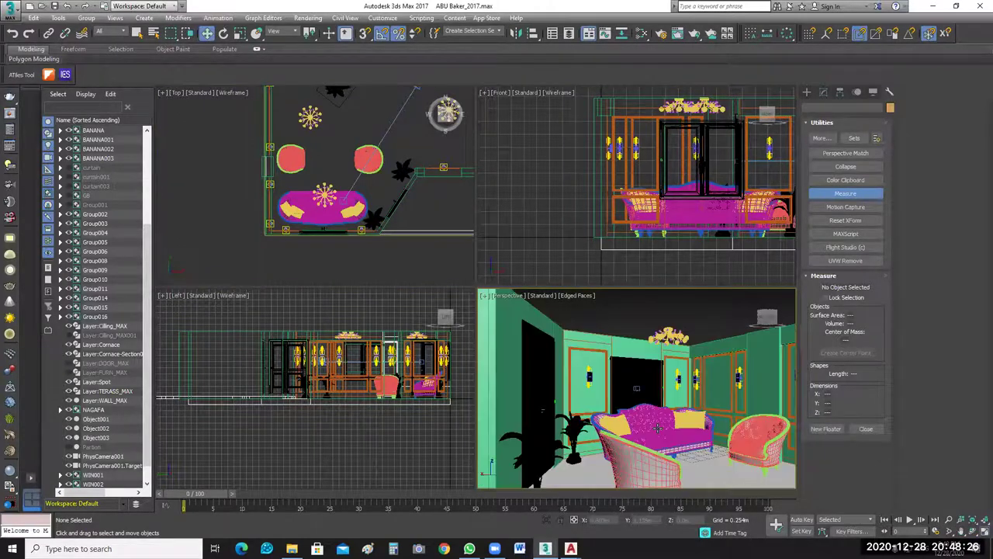
key("alt+w")
scroll(487, 303, "down", 4)
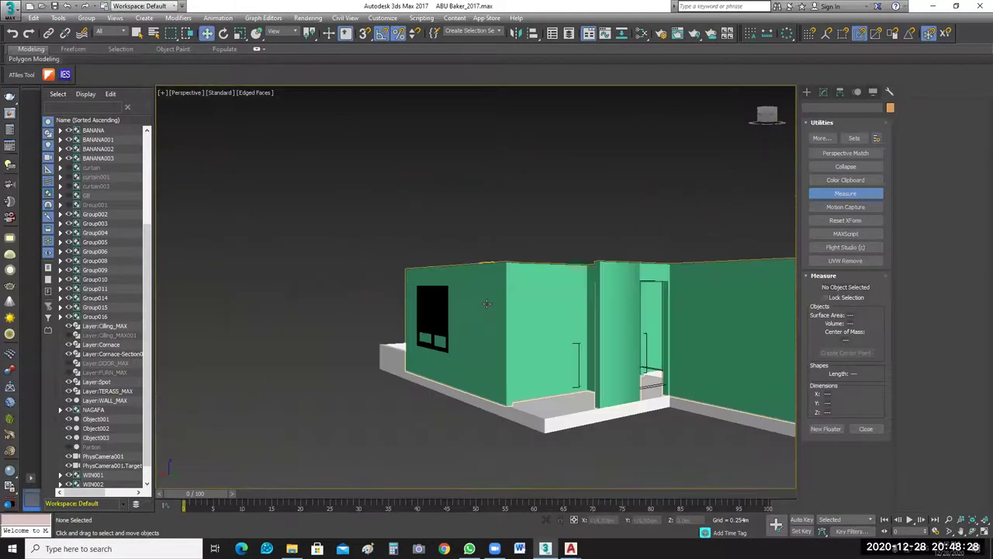
scroll(486, 304, "down", 5)
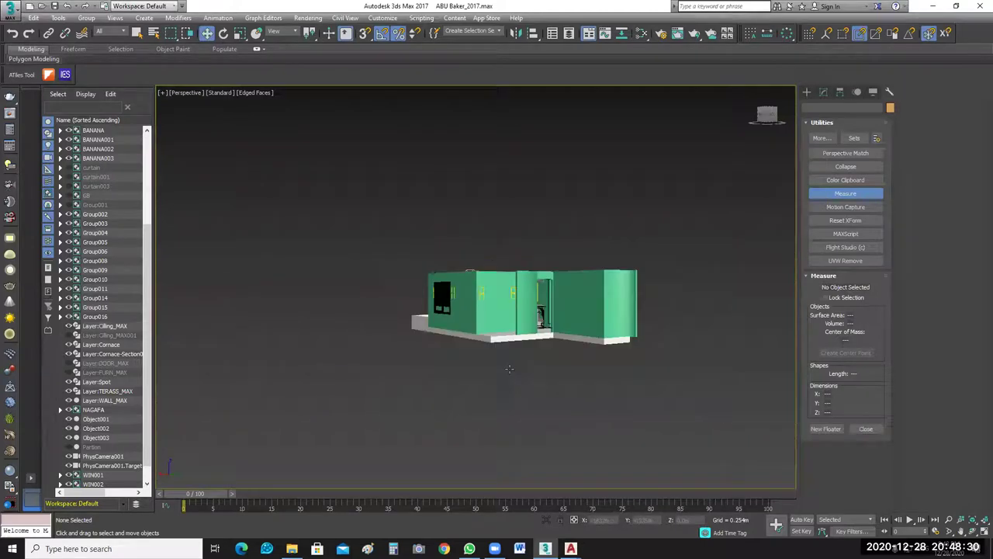
middle_click_drag(509, 369, 588, 410, "alt")
key("z")
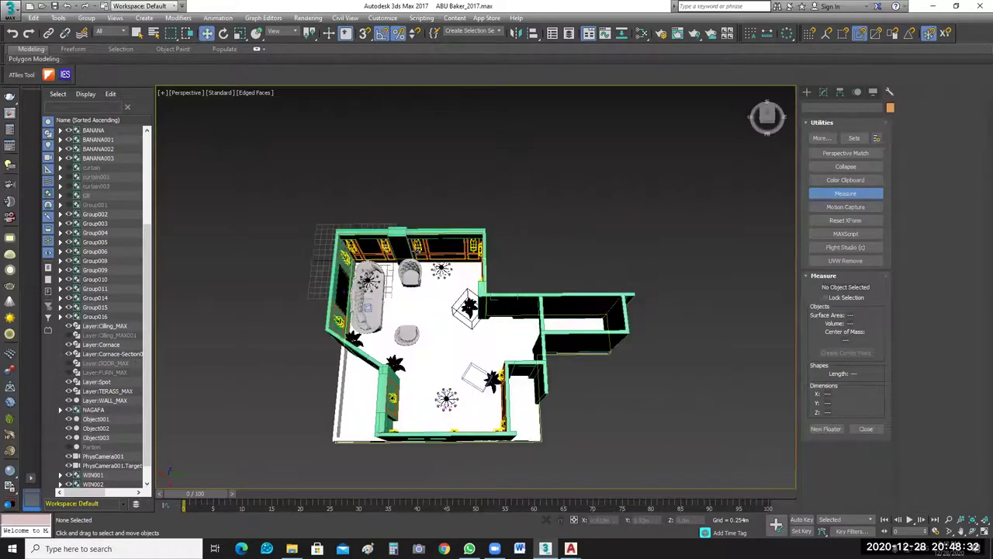
scroll(498, 344, "up", 4)
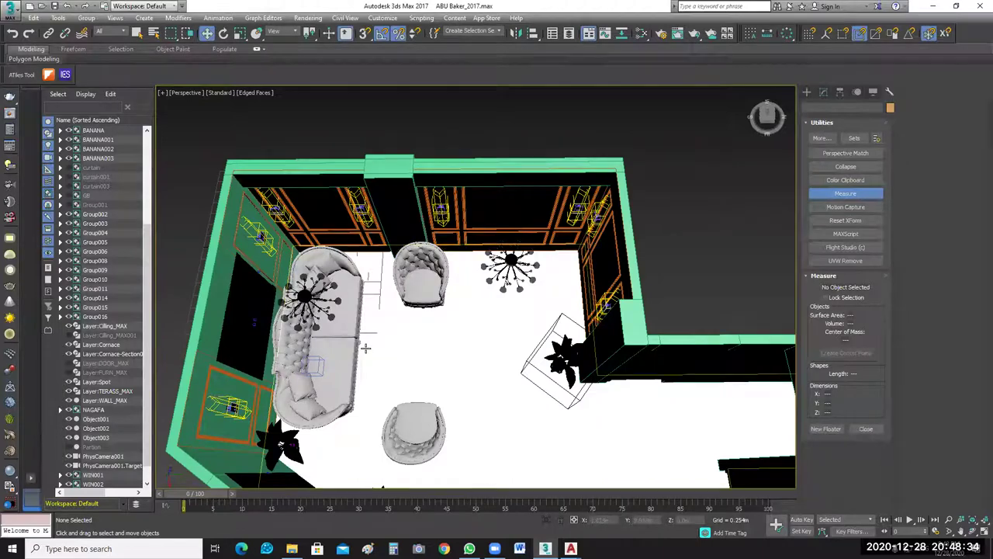
middle_click_drag(336, 357, 371, 340)
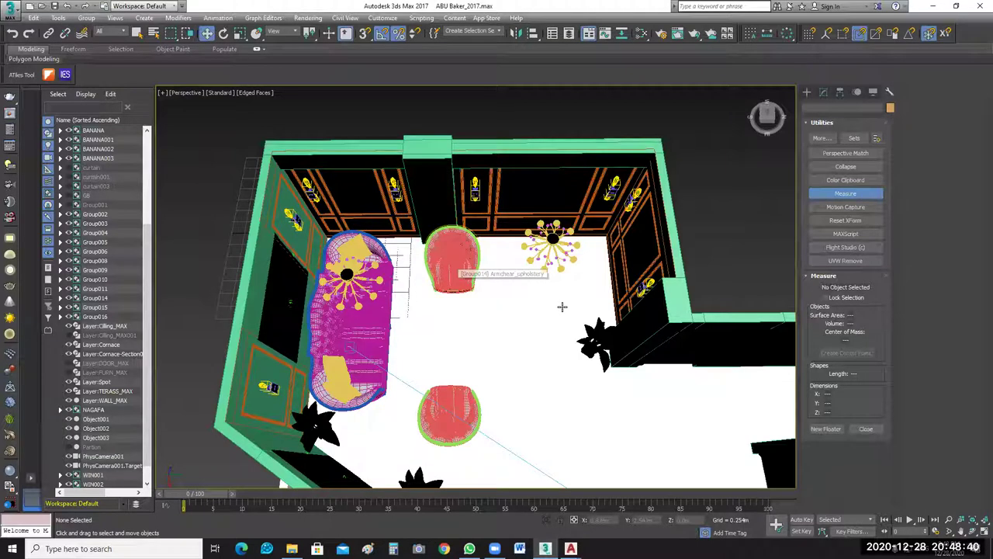
Select the sofa and check its X, Y and Z dimensions with the Measure utility.
left_click(372, 339)
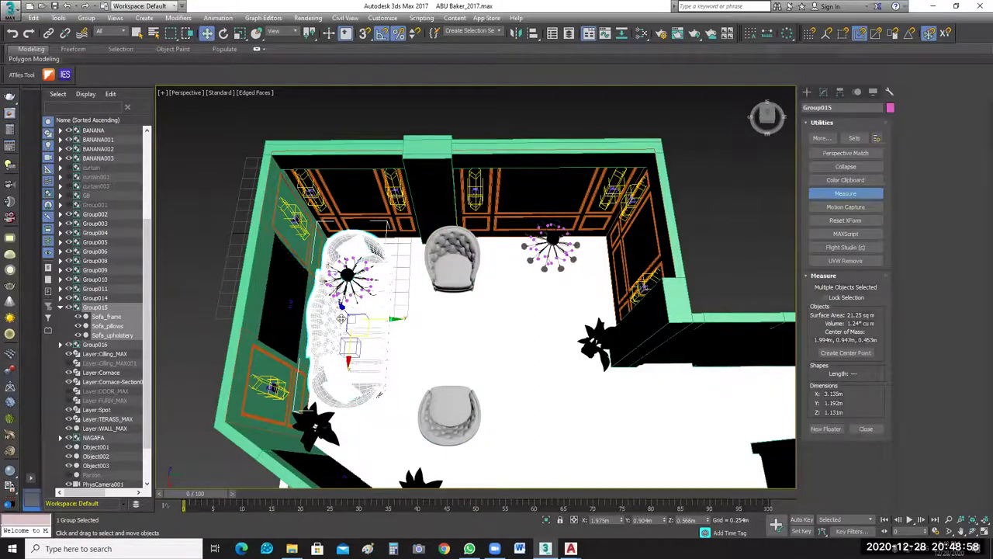
left_click(669, 231)
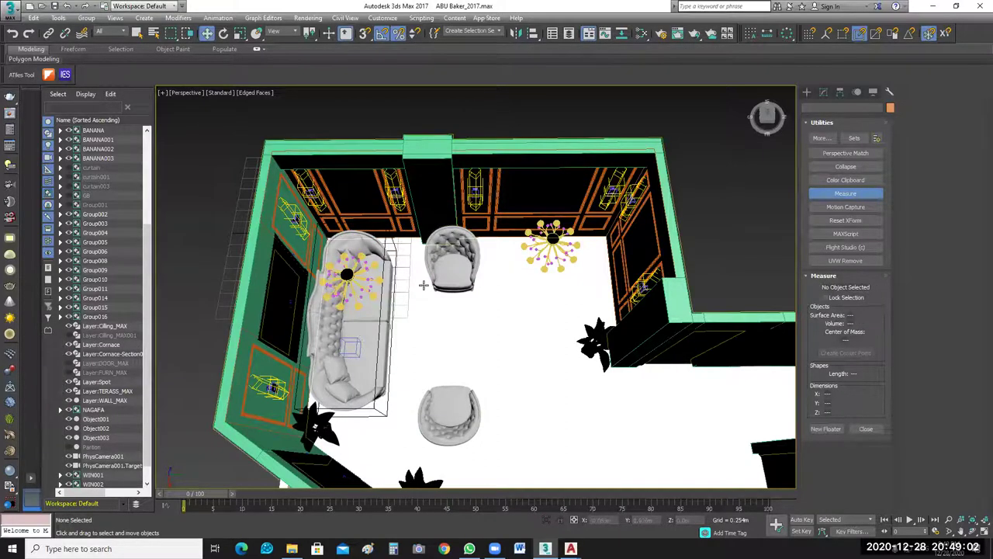
middle_click_drag(324, 323, 391, 264)
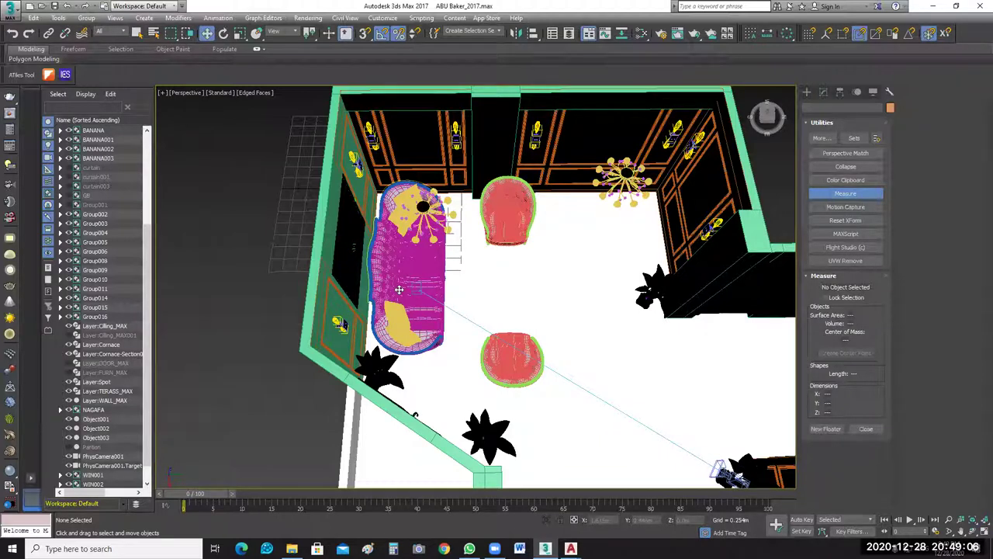
left_click(398, 289)
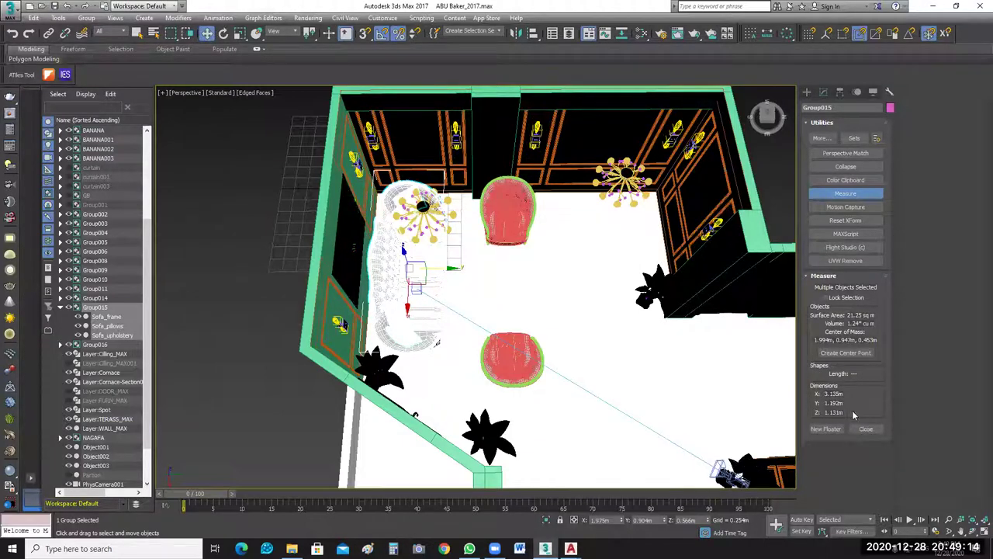
left_click(276, 227)
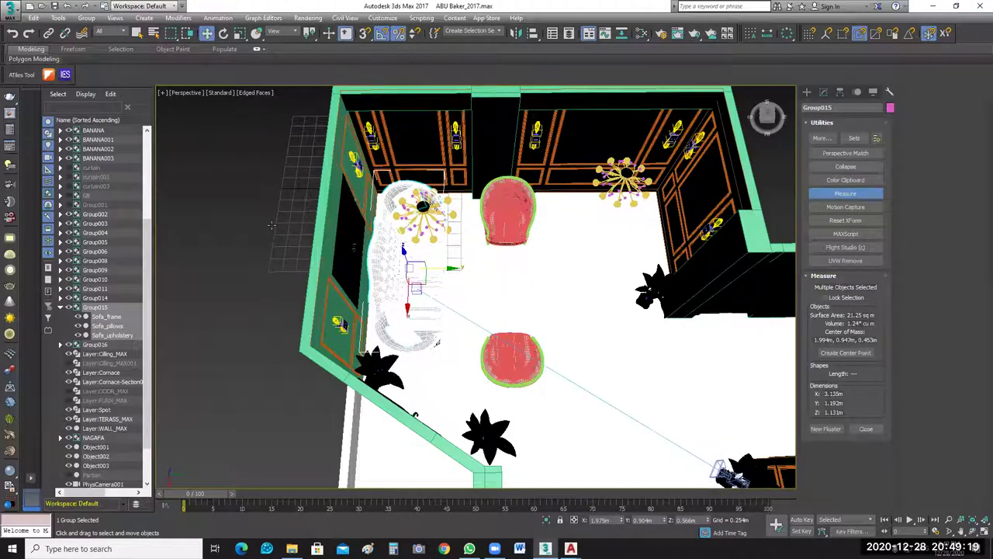
left_click(429, 262)
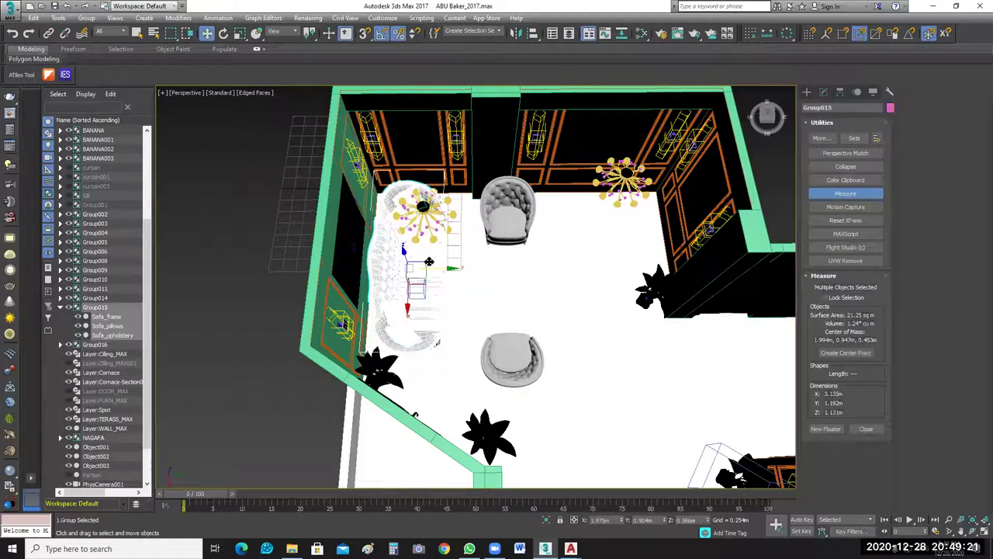
Return to four viewports and scale the sofa in the Top view to 72% in X and 56% in Y, about 2.82 by 0.83 m.
left_click(983, 532)
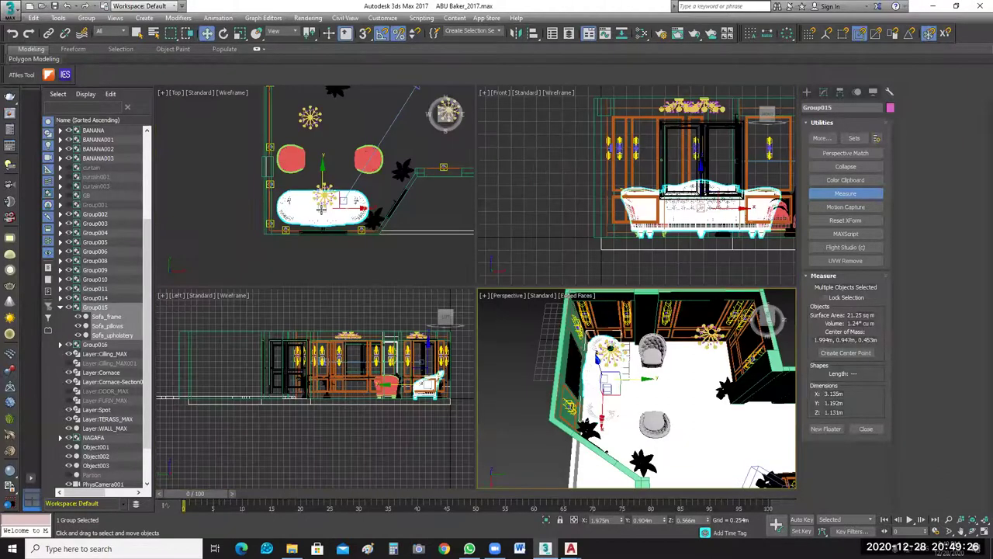
scroll(325, 221, "up", 4)
key("ctrl+d")
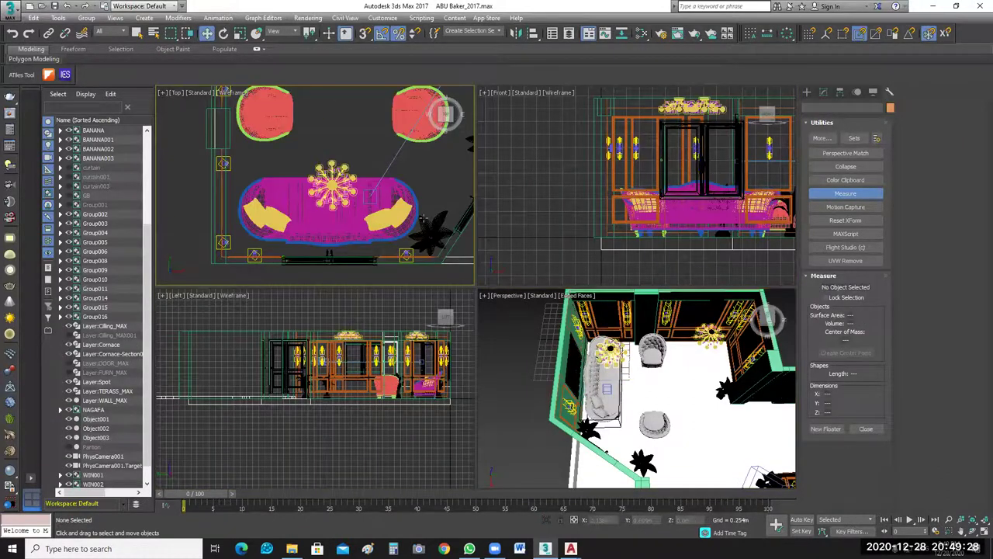
left_click(239, 33)
left_click(373, 213)
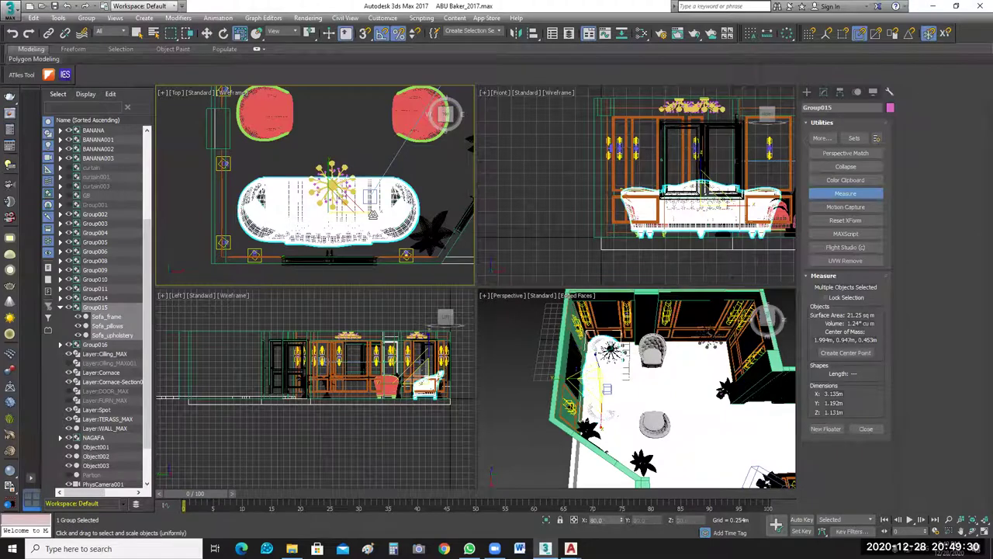
left_click_drag(334, 157, 342, 201)
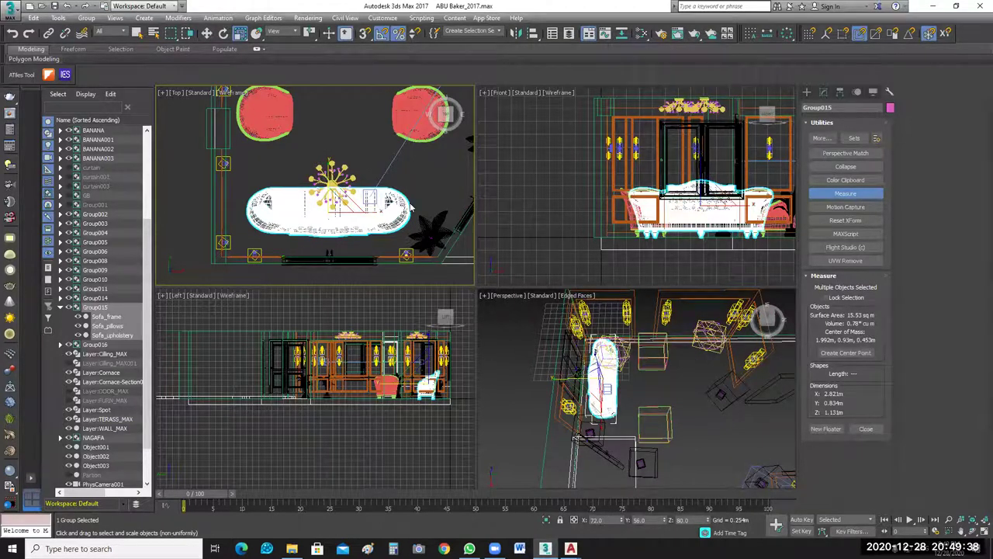
left_click(417, 201)
scroll(355, 232, "up", 3)
left_click(384, 228)
scroll(384, 228, "down", 3)
Move the scaled sofa about 0.19 m in negative Y toward the wall behind it in the Top view.
left_click(207, 33)
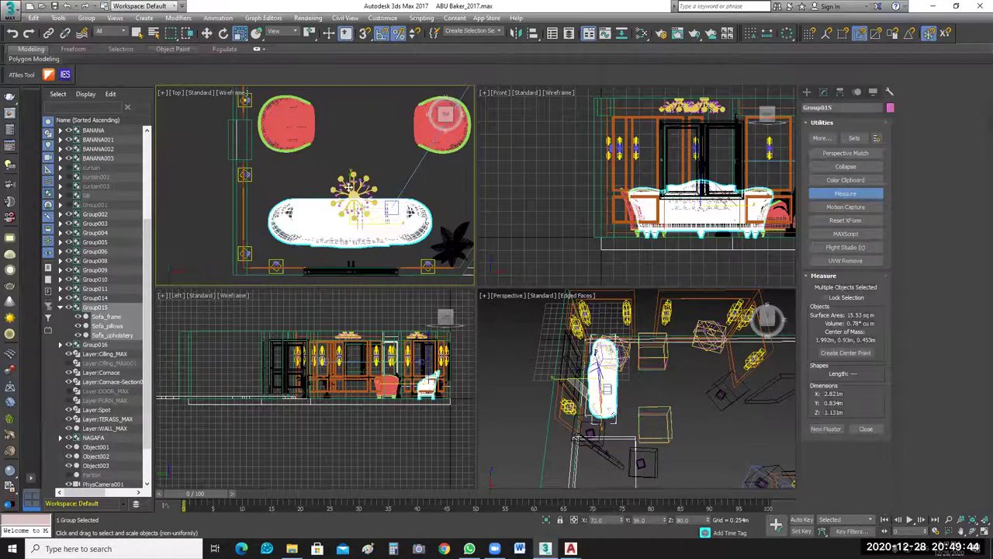
key("w")
left_click_drag(349, 186, 347, 197)
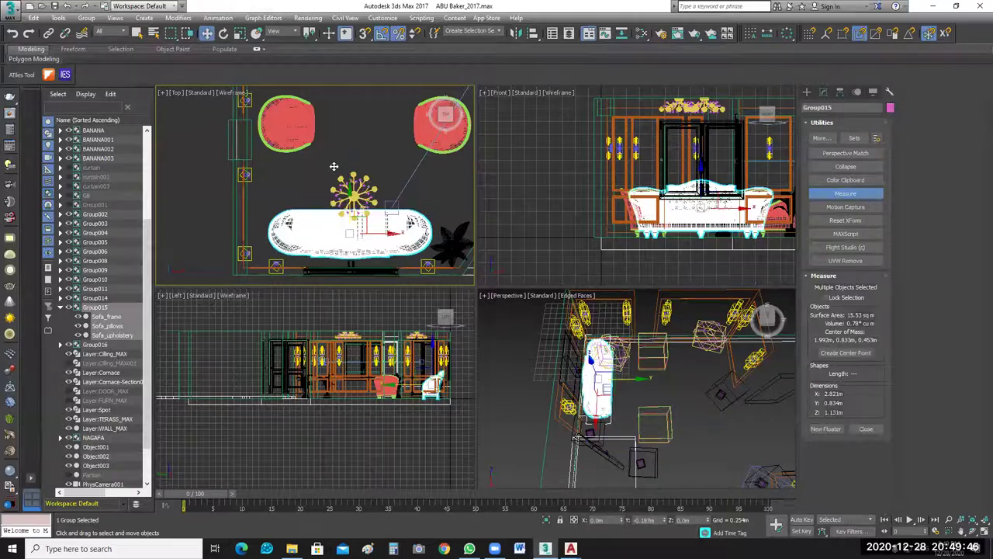
Scale the first armchair, beside the side wall, down uniformly to about 0.89 m wide and 0.88 m high.
left_click(282, 122)
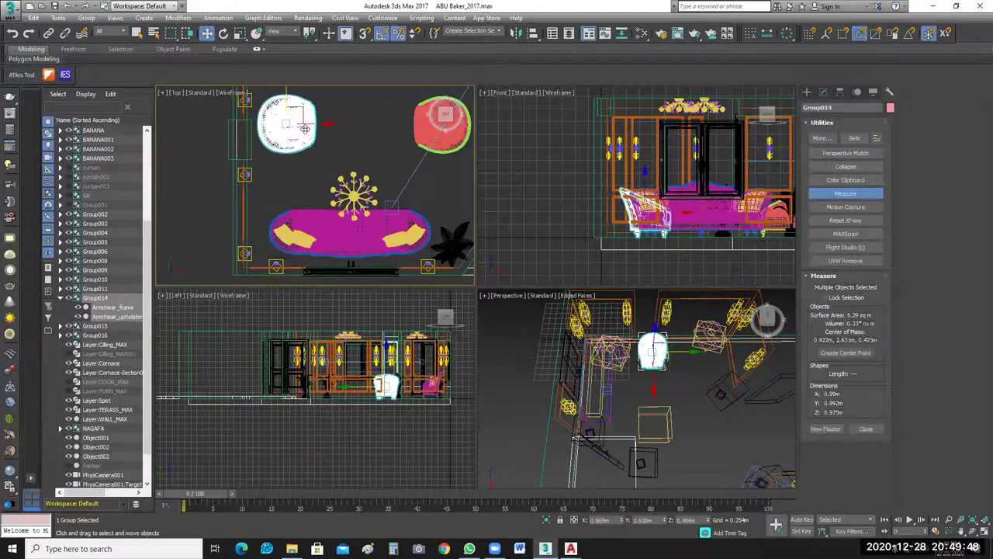
scroll(355, 116, "up", 2)
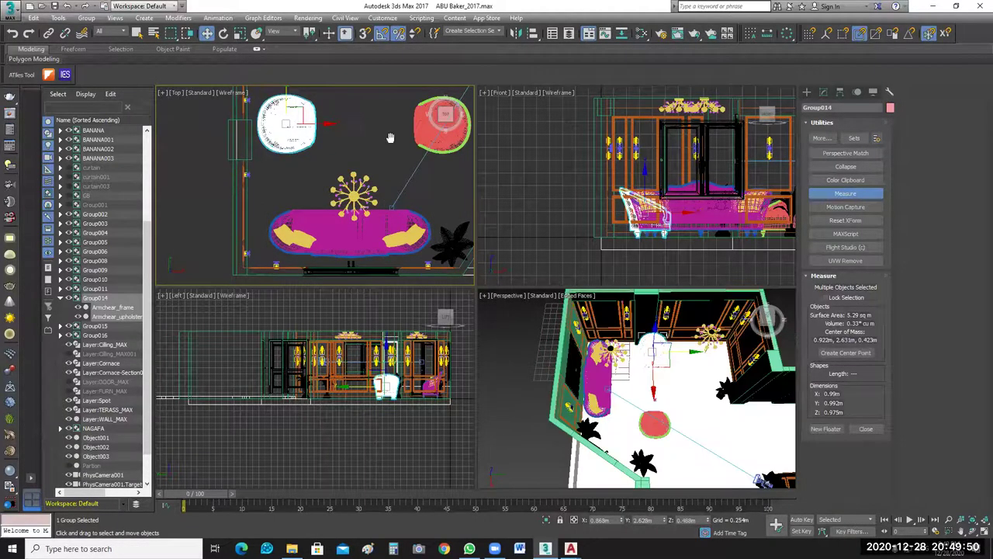
middle_click_drag(372, 163, 412, 194)
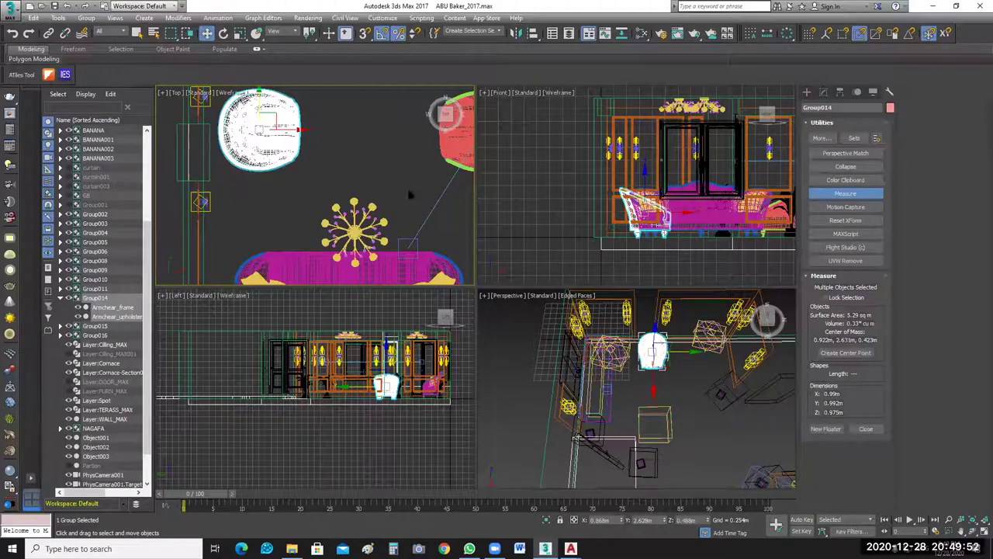
left_click(243, 37)
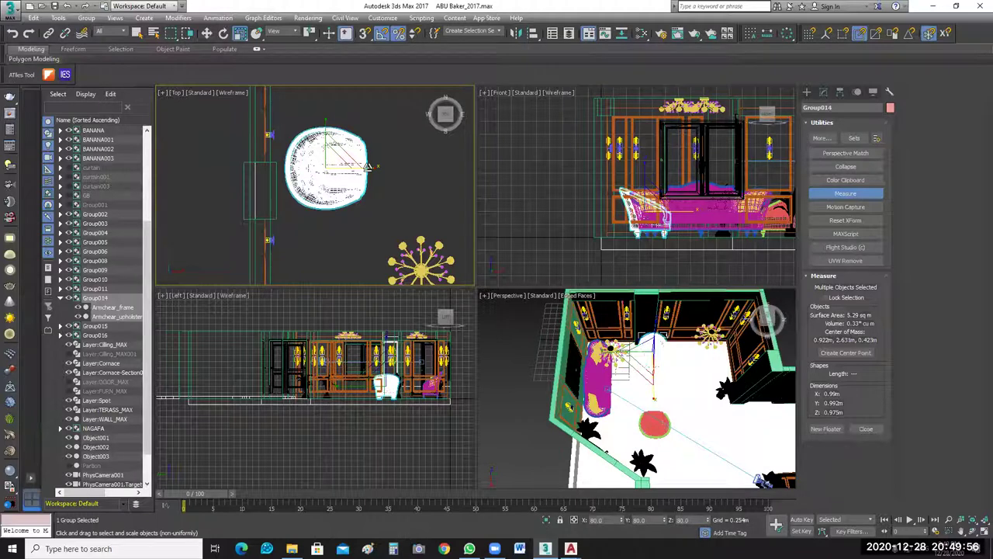
left_click_drag(368, 166, 368, 166)
left_click_drag(334, 143, 334, 162)
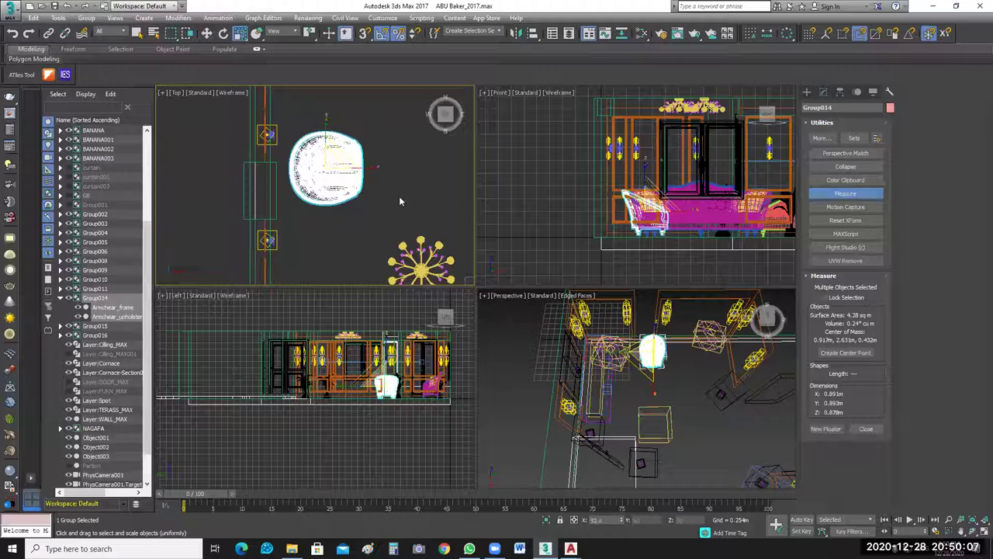
Scale the second armchair, opposite the first, down uniformly to 72%, about 0.89 m wide.
scroll(358, 177, "down", 5)
left_click(359, 175)
left_click_drag(361, 171, 368, 235)
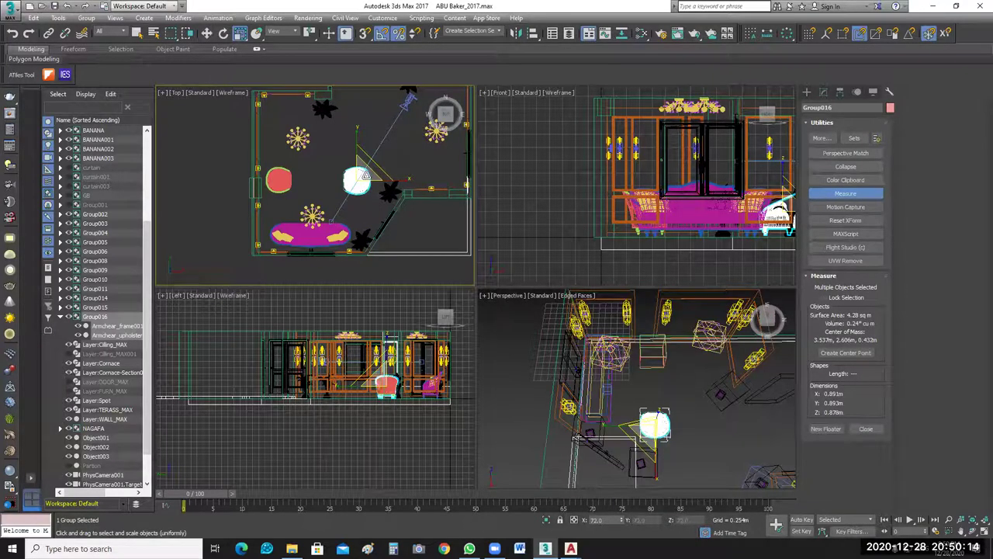
Scale both armchairs down uniformly by a further 10% in the Top view, to about 0.80 m wide and 0.79 m high.
left_click_drag(366, 176, 367, 183)
left_click(280, 180)
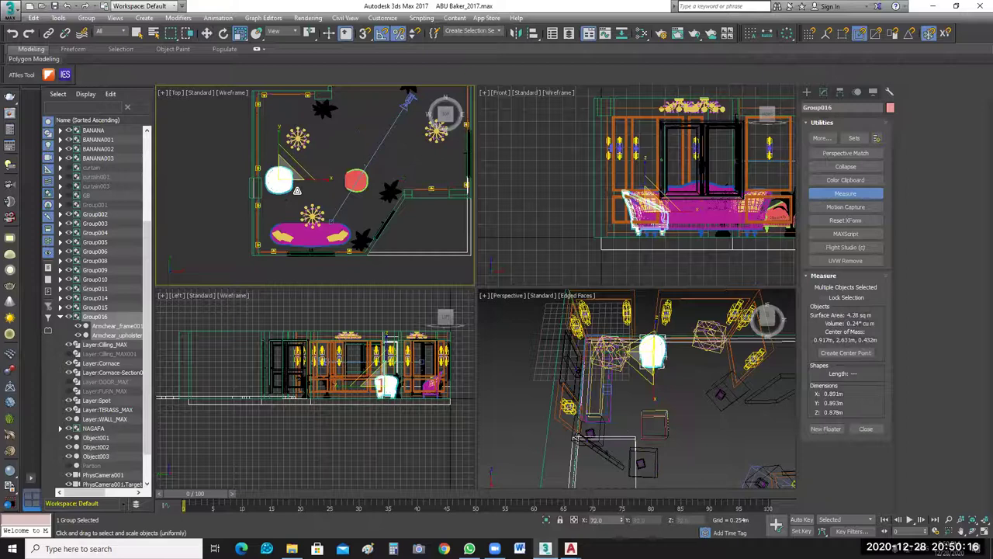
left_click_drag(291, 176, 291, 183)
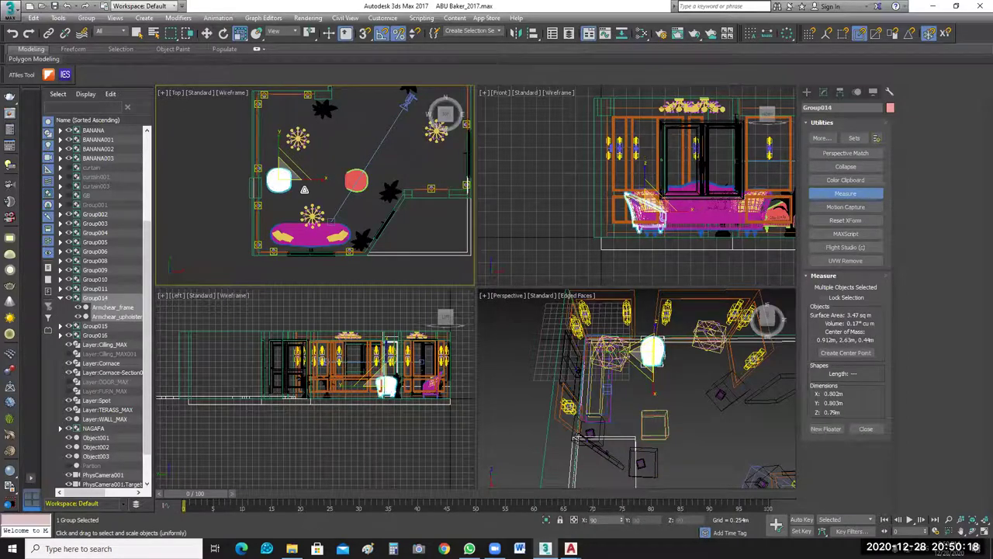
left_click(292, 187)
scroll(291, 186, "up", 5)
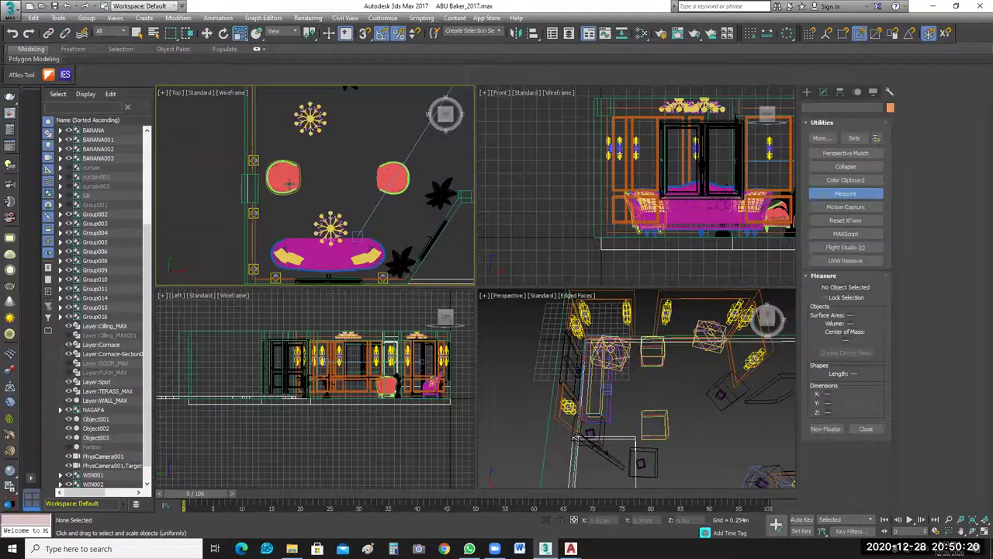
Turn off angle snap and rotate the first armchair about 44° in the Top view so it faces diagonally toward the sofa side.
left_click(290, 185)
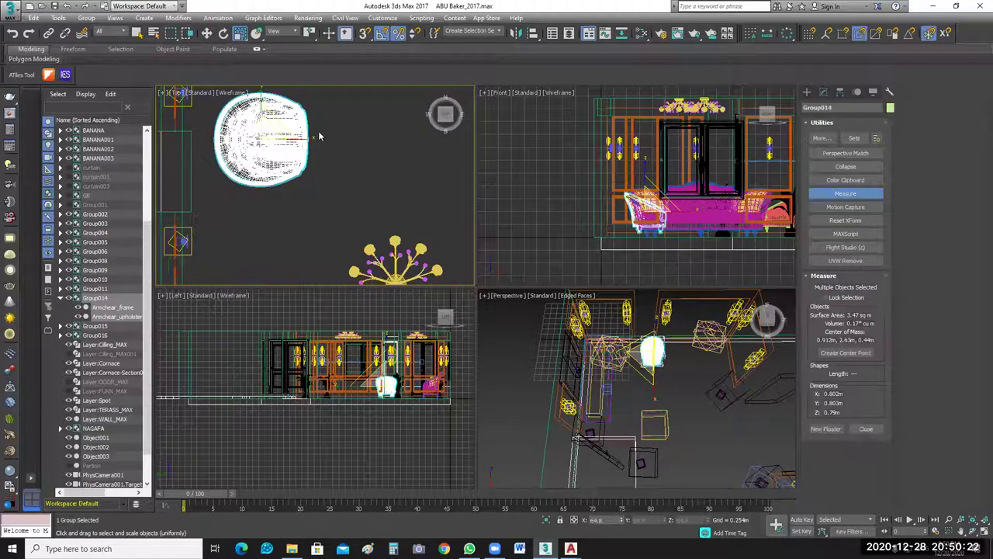
scroll(319, 130, "down", 2)
key("e")
left_click_drag(317, 134, 308, 130)
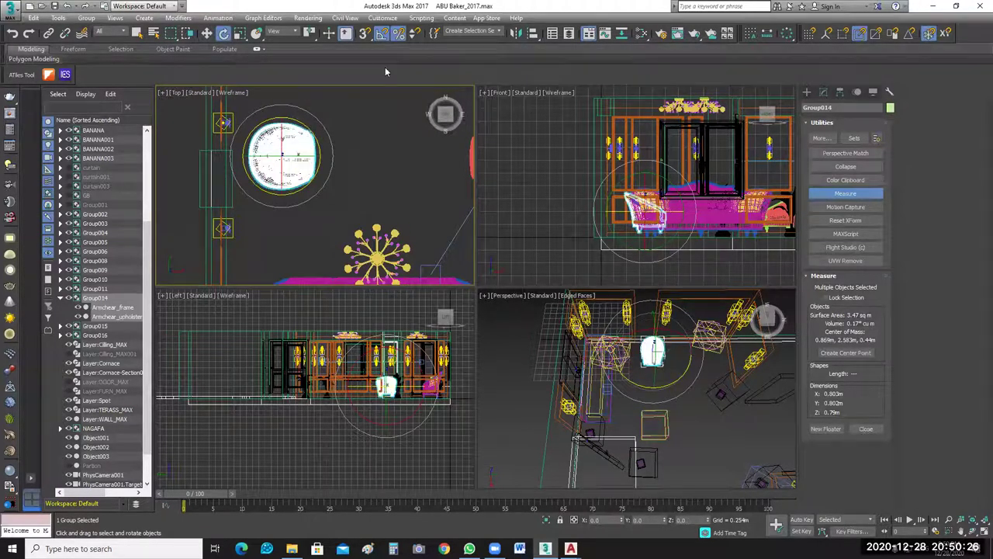
key("ctrl+d")
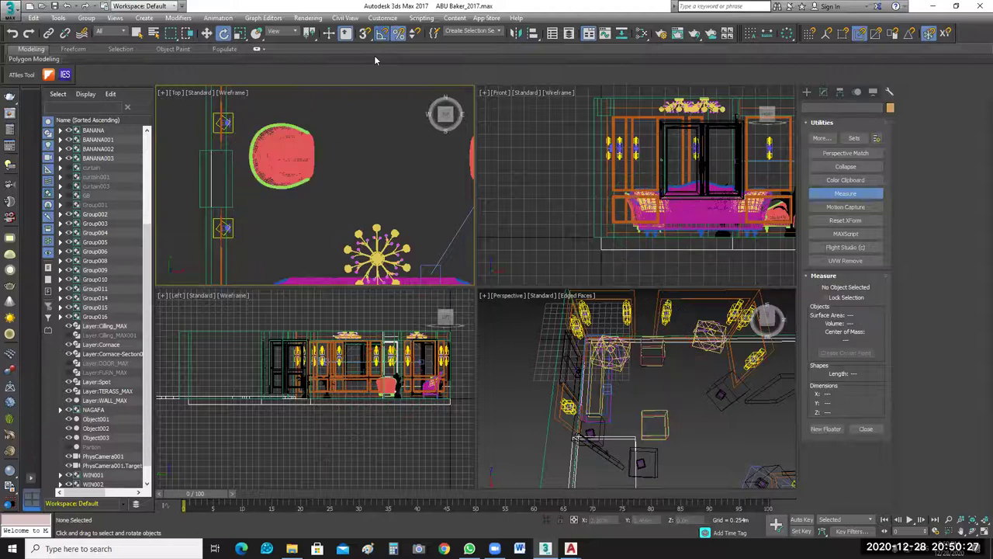
left_click(288, 148)
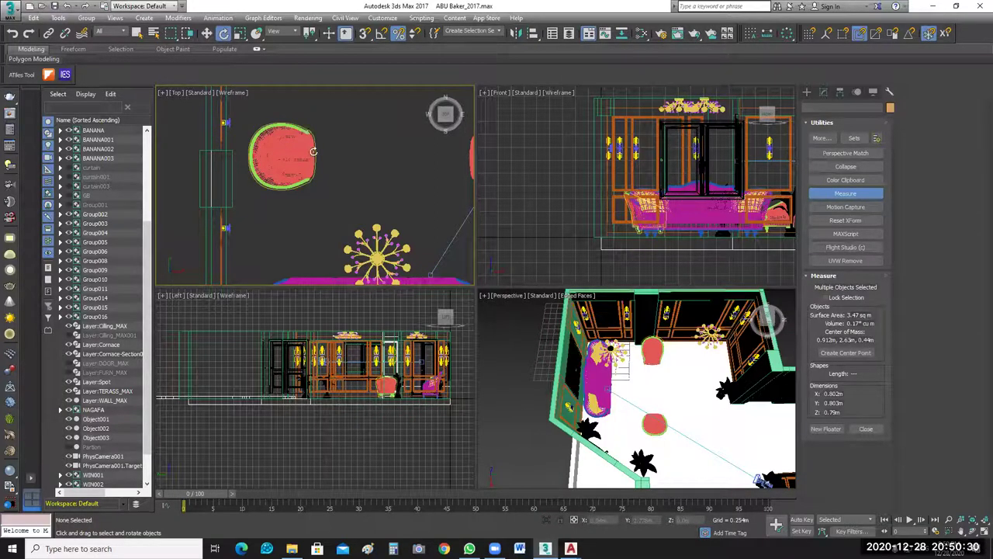
left_click(312, 152)
left_click_drag(313, 156, 320, 194)
Move the first armchair closer to the sofa, about 0.57 m in negative Y and 0.12 m in negative X.
left_click(208, 32)
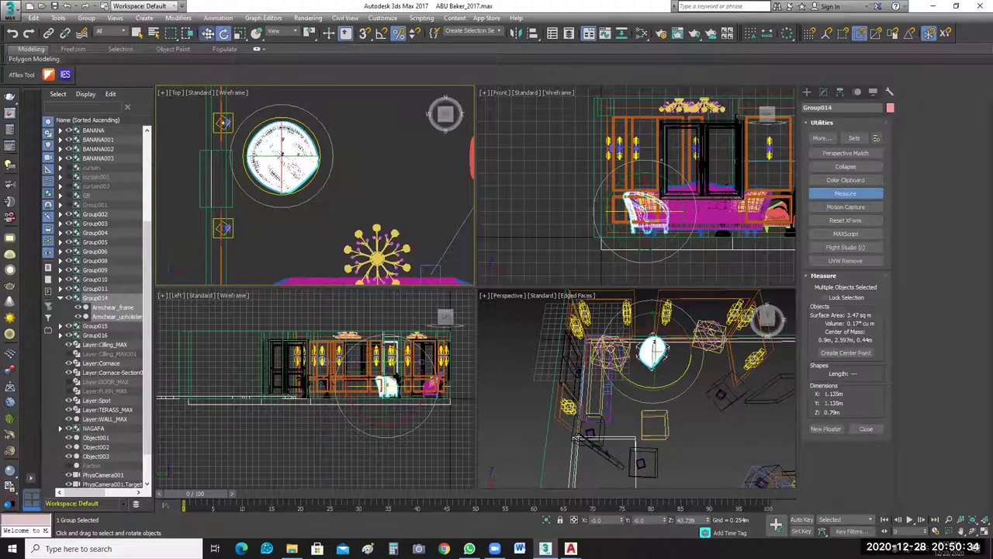
left_click_drag(284, 131, 278, 174)
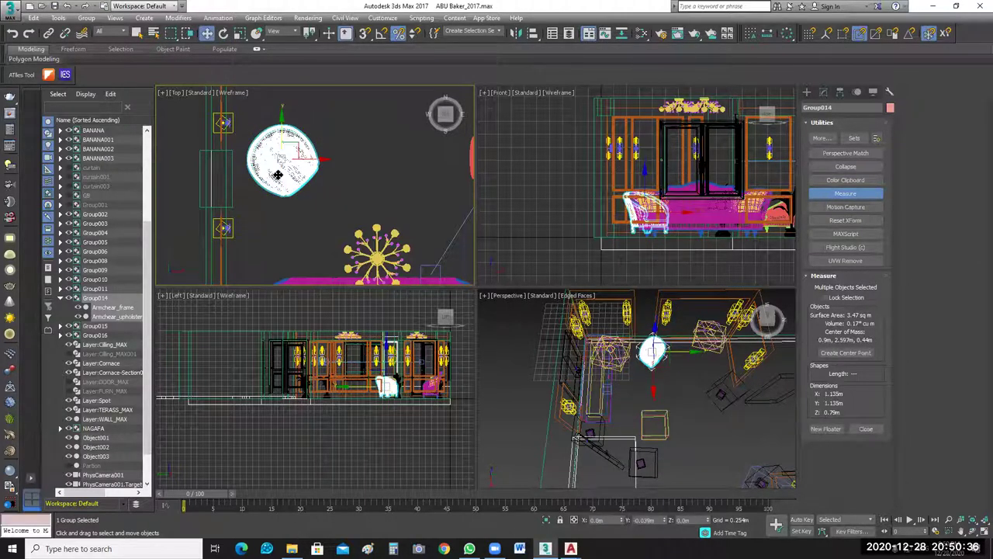
left_click(321, 189)
left_click_drag(322, 205, 309, 203)
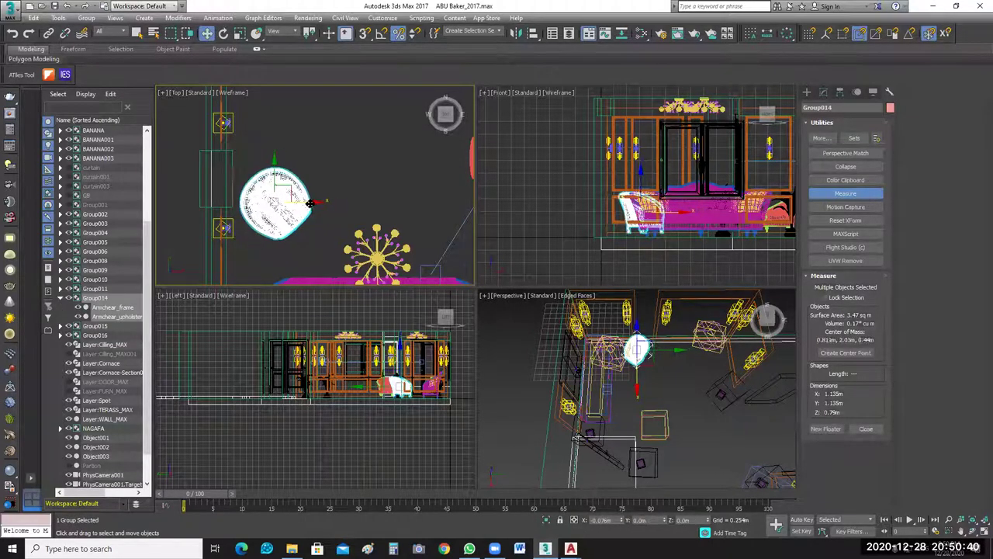
left_click(370, 187)
Rotate the second armchair diagonally to mirror the first, and move it about 0.54 m toward the sofa and 0.37 m in negative X.
scroll(370, 187, "down", 4)
scroll(357, 188, "up", 2)
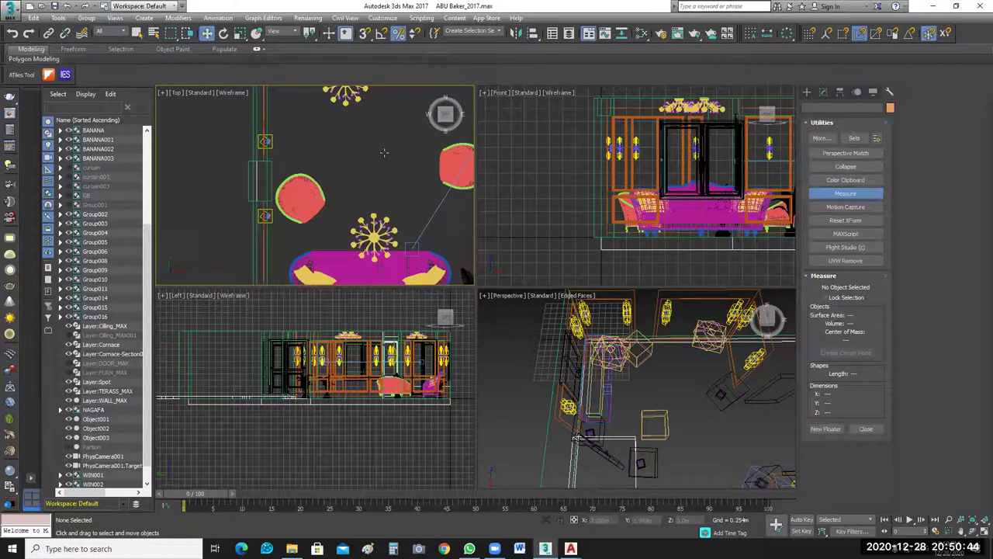
middle_click_drag(384, 153, 339, 126)
left_click(428, 139)
left_click(224, 32)
left_click_drag(392, 113, 422, 174)
key("w")
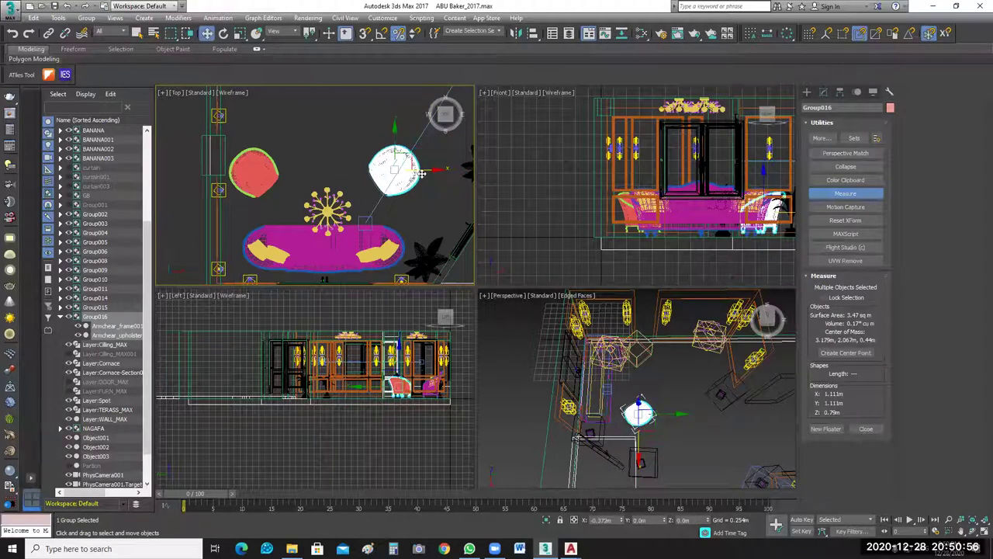
Shift the first armchair about 0.13 m in positive X, away from the side wall.
left_click(277, 177)
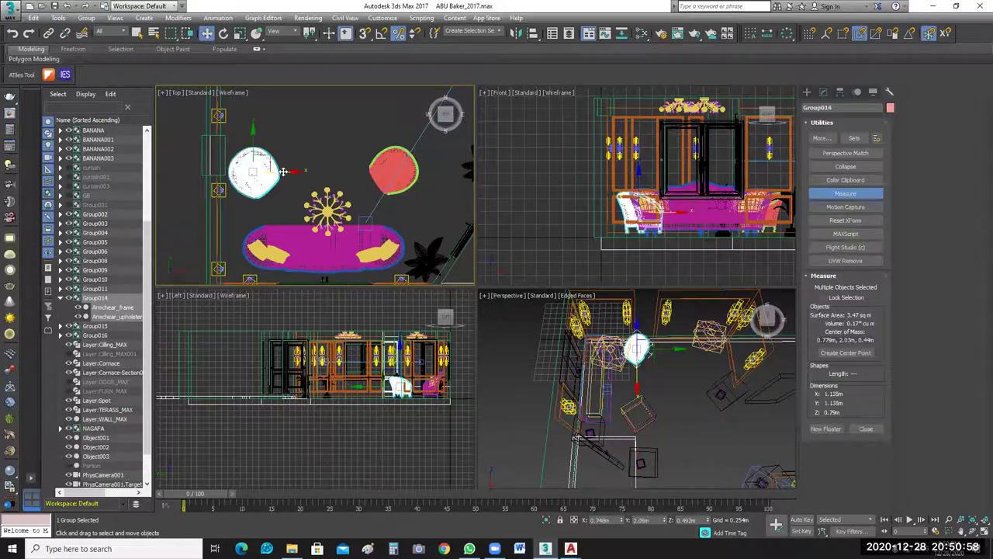
left_click_drag(284, 172, 291, 172)
left_click(334, 174)
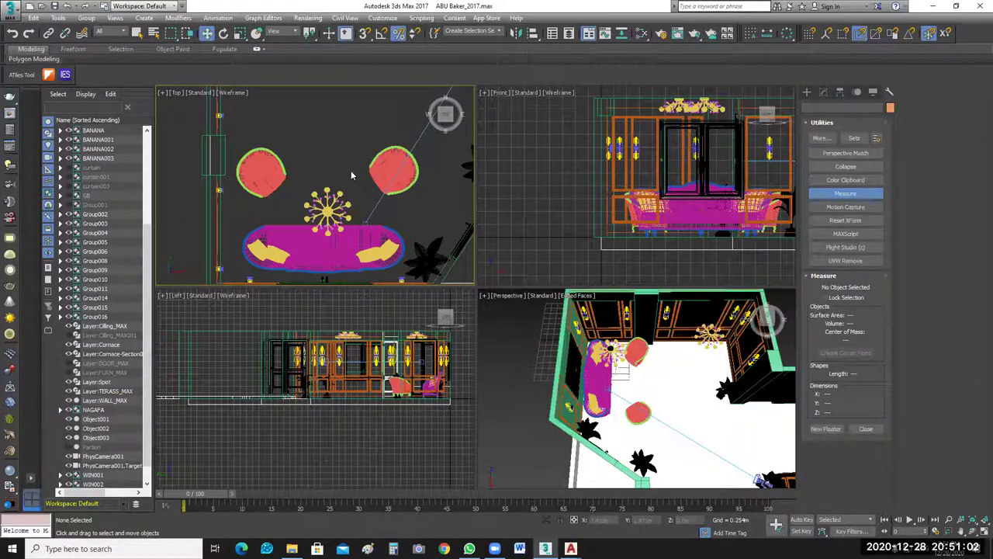
Scale the sofa along Y only in the Top view to a depth of about 0.92 m.
scroll(343, 163, "down", 2)
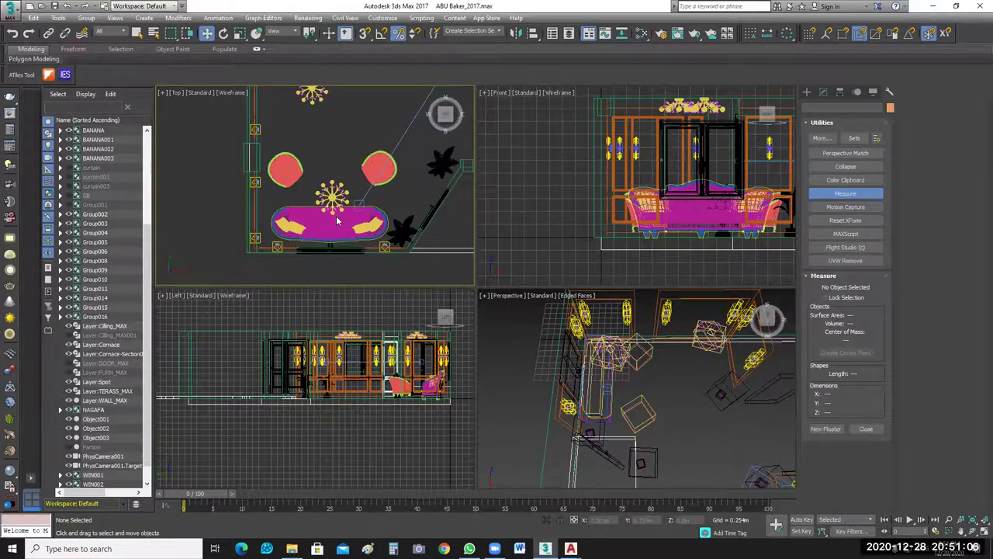
left_click(336, 219)
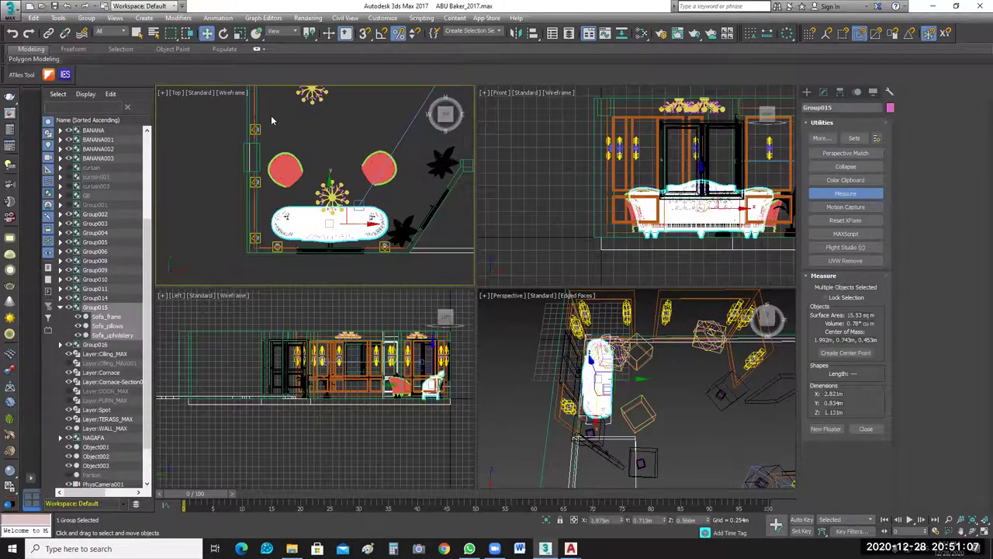
left_click(240, 33)
key("z")
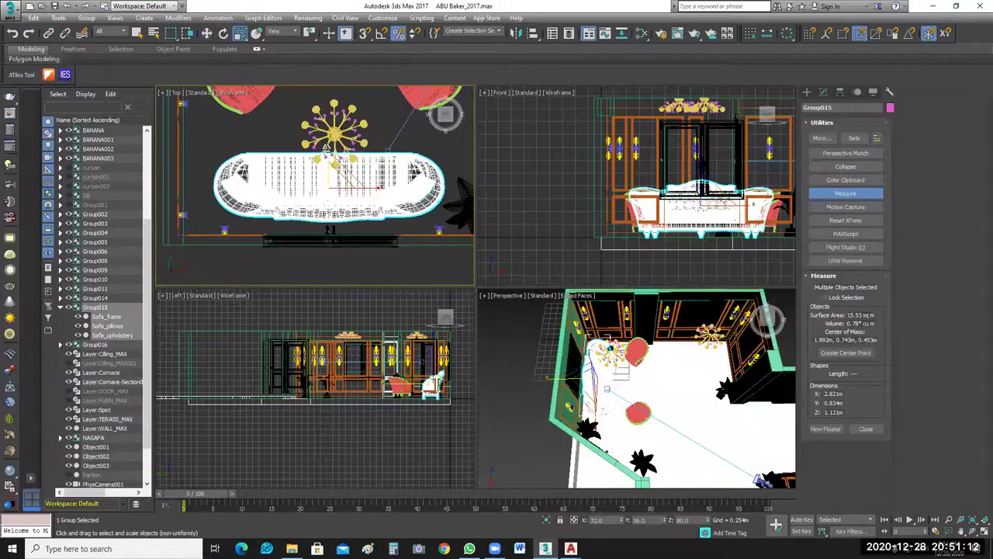
mouse_move(326, 147)
left_mouse_down()
mouse_move(325, 157)
mouse_move(325, 141)
left_mouse_up()
left_click(208, 33)
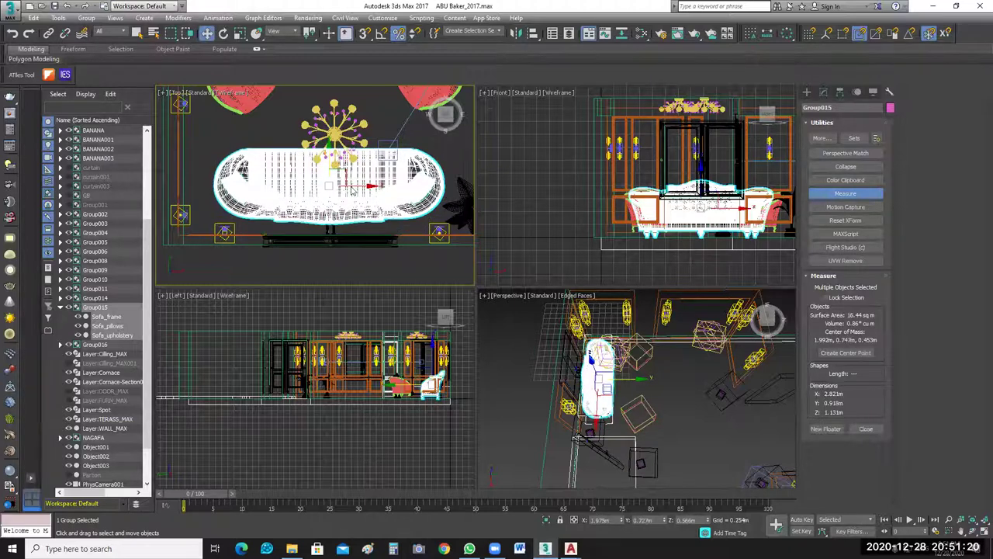
left_click(412, 270)
scroll(413, 269, "down", 5)
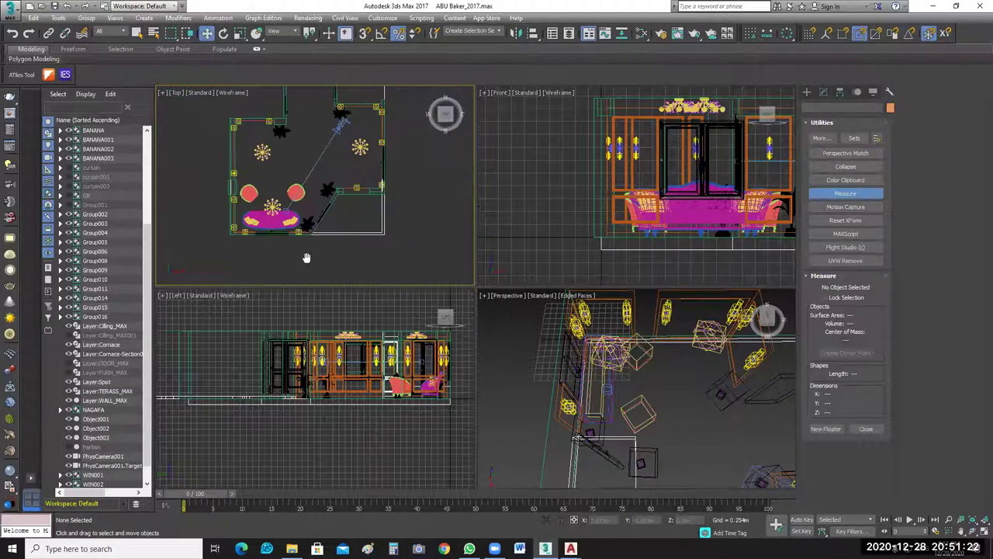
Maximize the Perspective view and move the first armchair about 0.25 m in positive Y, away from the sofa.
left_click(719, 434)
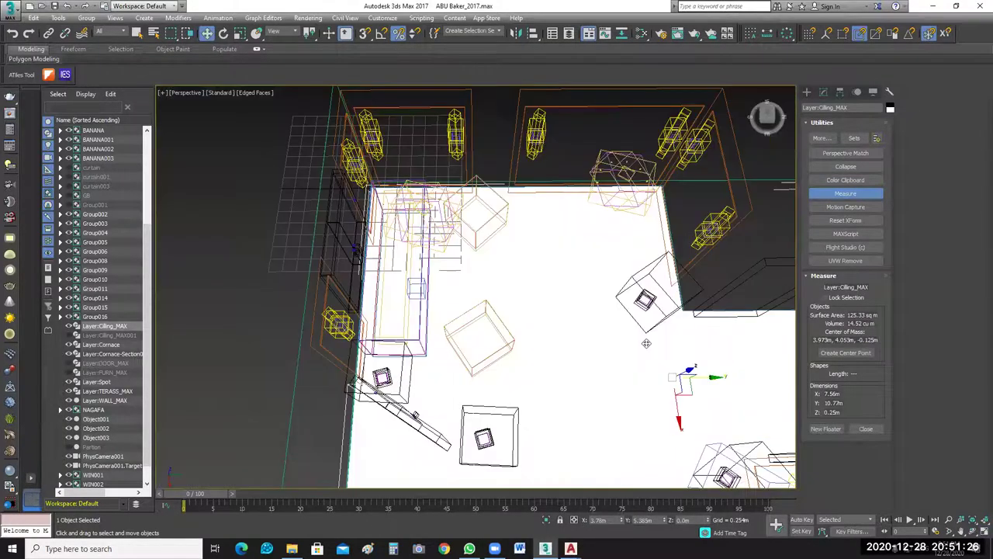
key("alt+w")
scroll(517, 309, "down", 5)
middle_click_drag(517, 309, 432, 264)
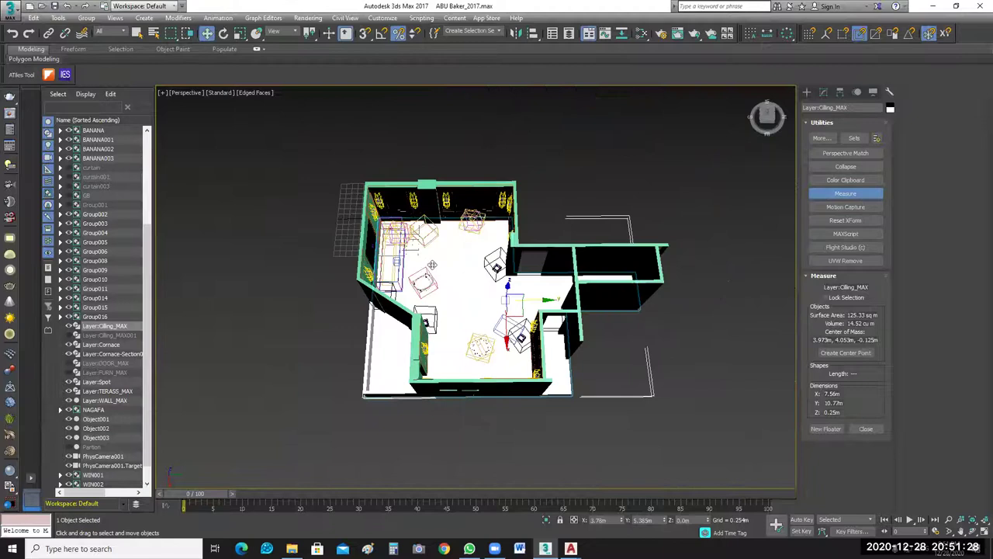
scroll(432, 265, "up", 3)
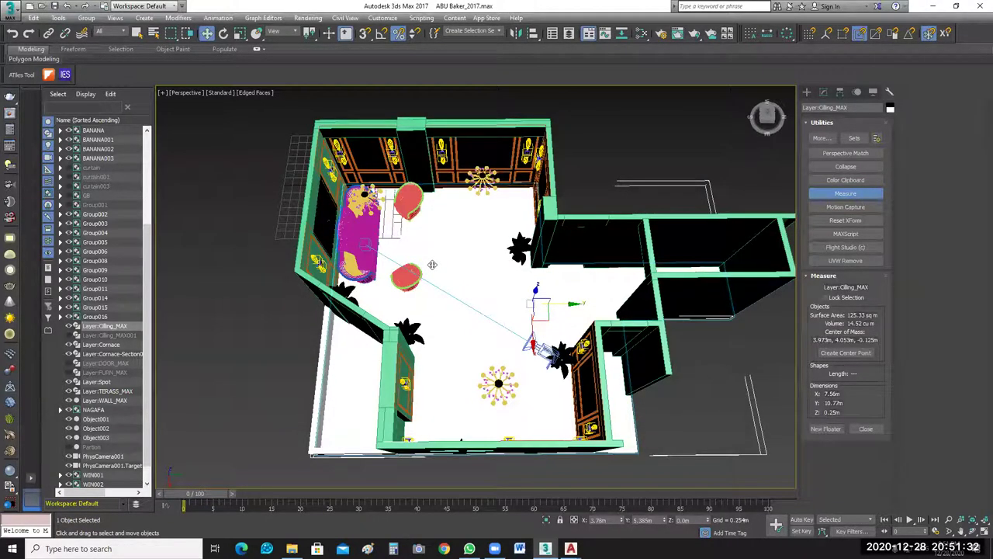
left_click(438, 204)
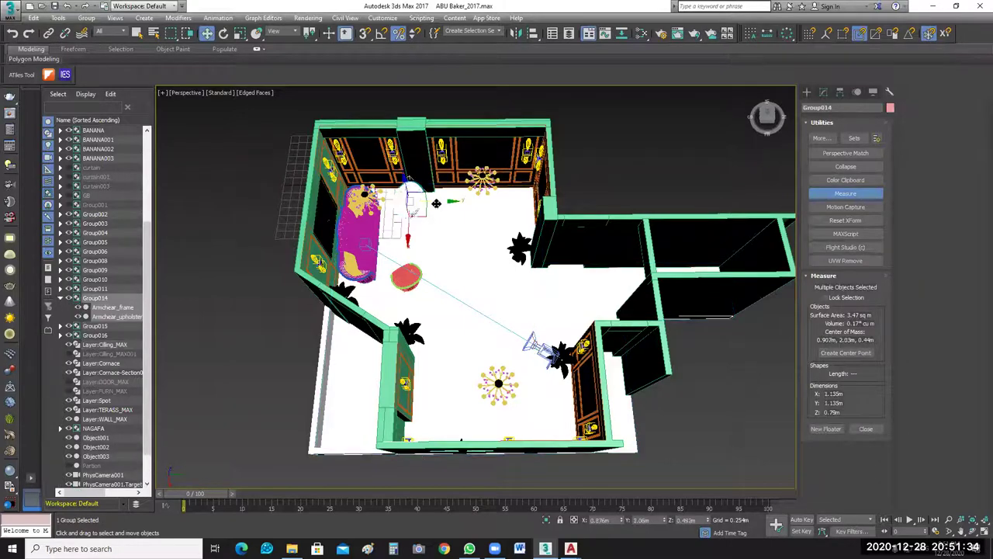
left_click_drag(440, 204, 444, 203)
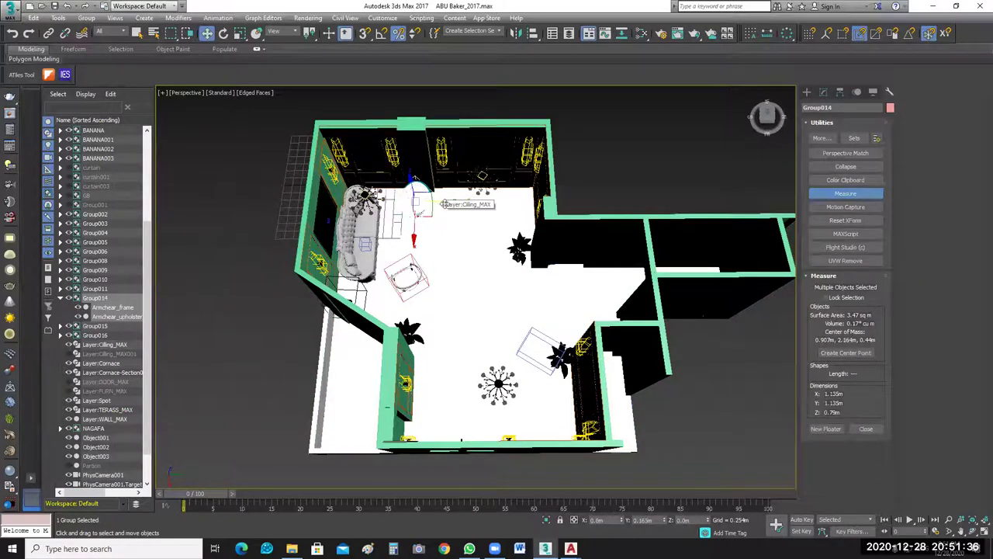
Move the second armchair about 0.33 m in positive Y, away from the sofa, in the Perspective view.
left_click(399, 278)
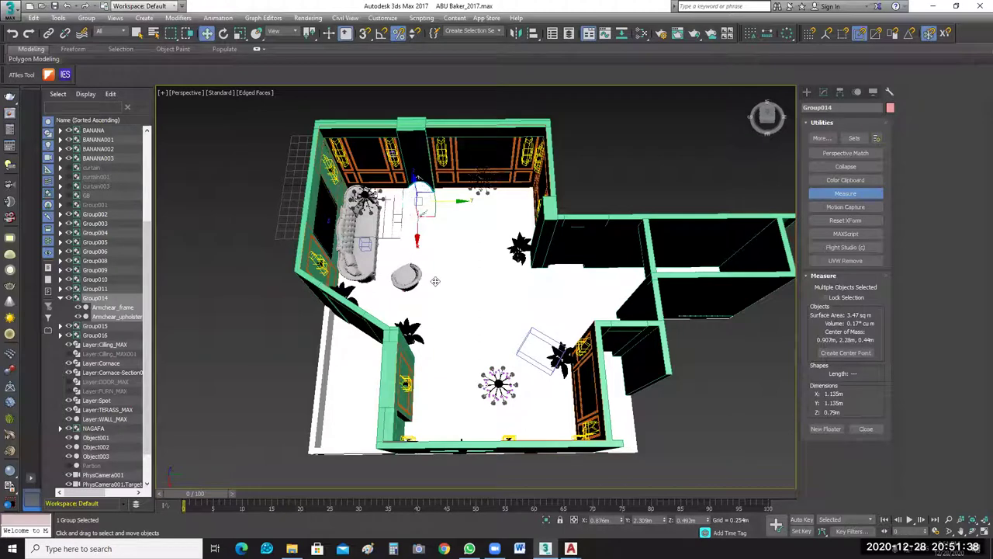
left_click(436, 280)
left_click_drag(435, 281, 451, 279)
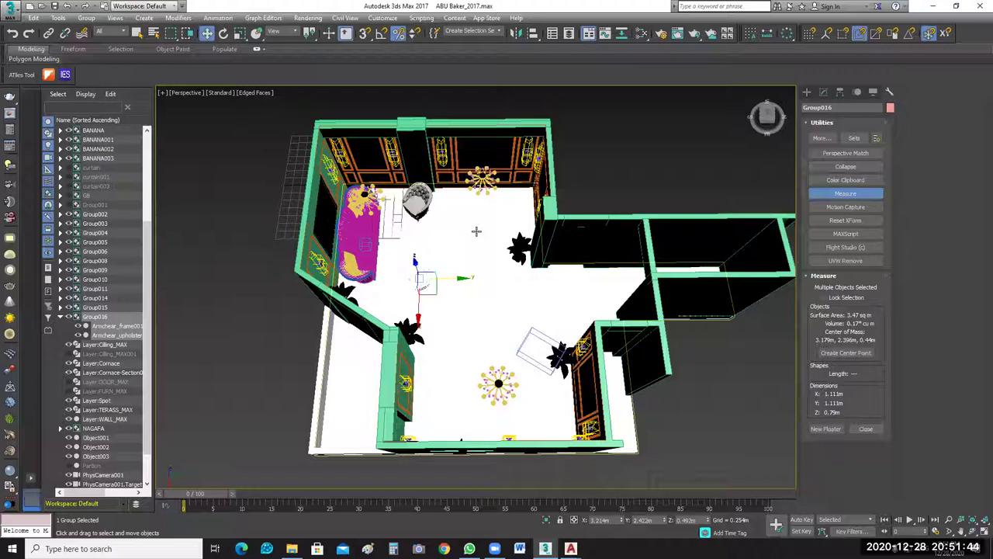
Clear the object selection, view the whole building from outside, and restore the window so the file browser is accessible.
left_click(554, 311)
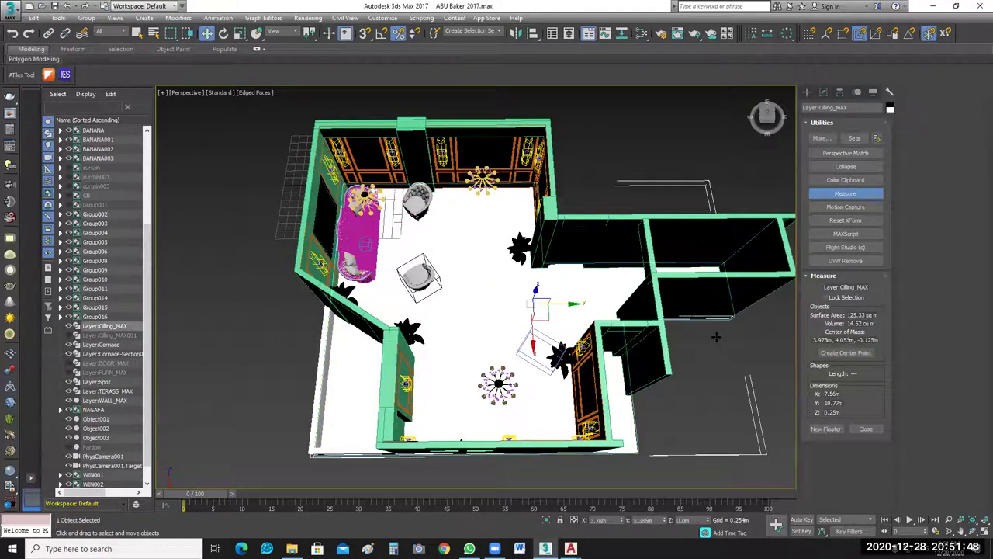
key("ctrl+d")
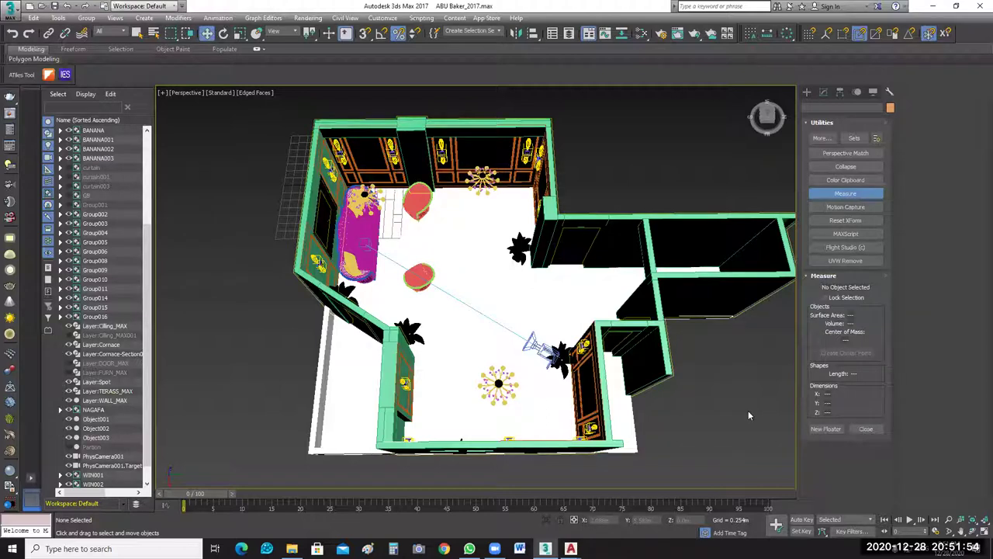
scroll(715, 381, "down", 5)
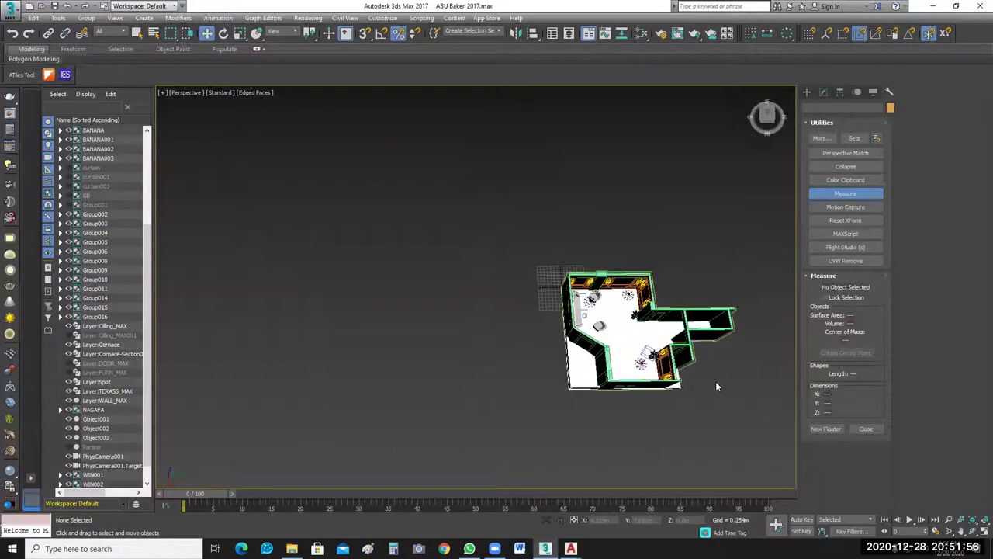
middle_click_drag(717, 385, 413, 374, "alt")
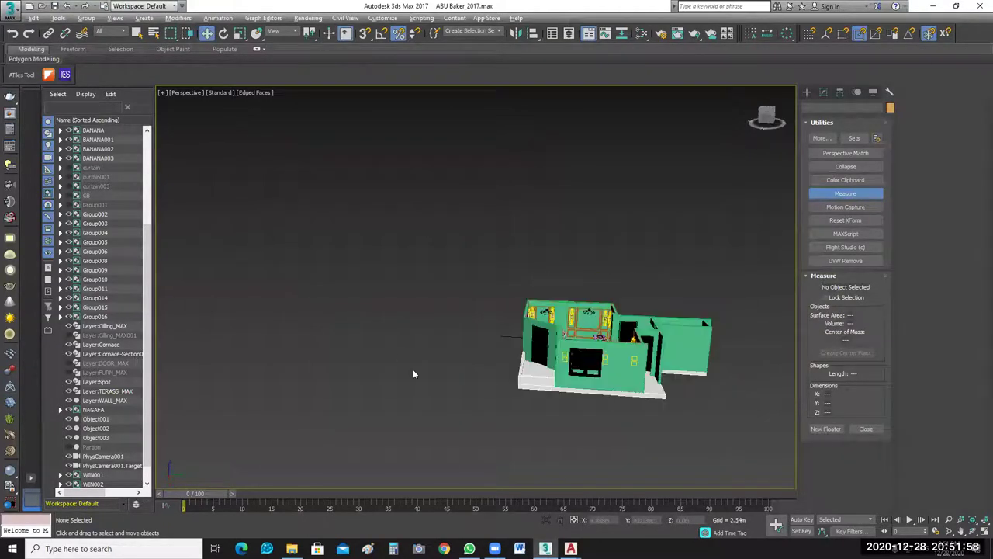
key("alt+w")
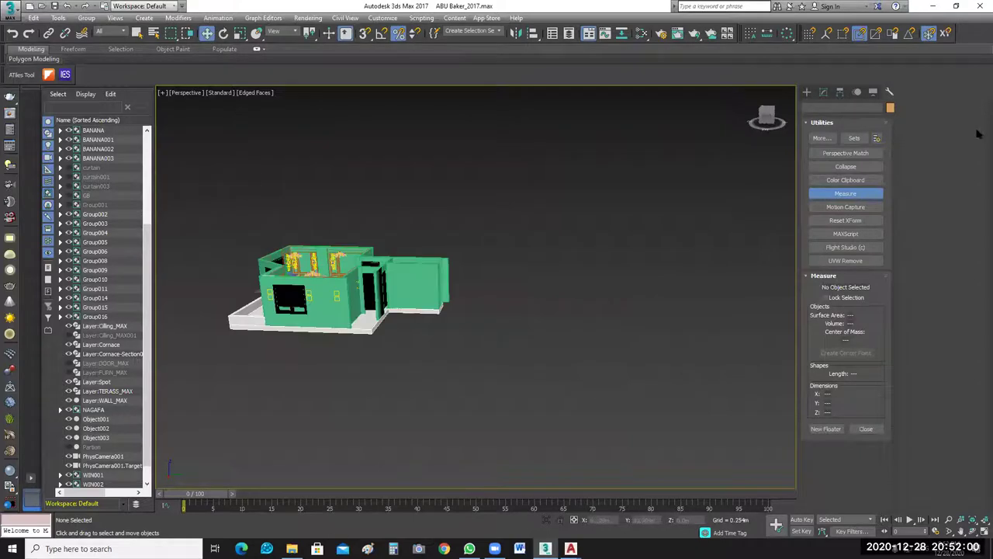
left_click(959, 6)
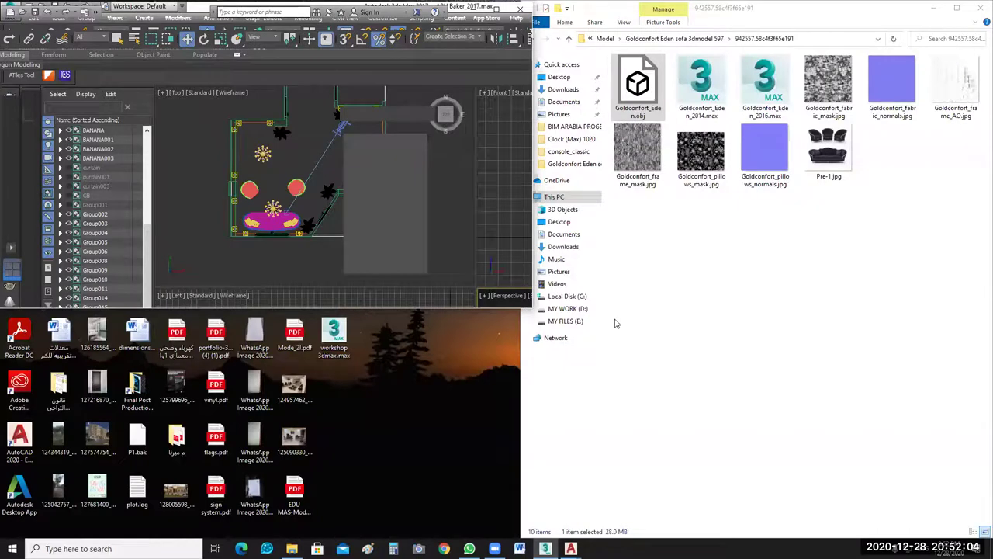
Browse the Model library to the Conditioner Mitsubishi folder inside Mitsubishi Air Condicioner.
left_click(608, 93)
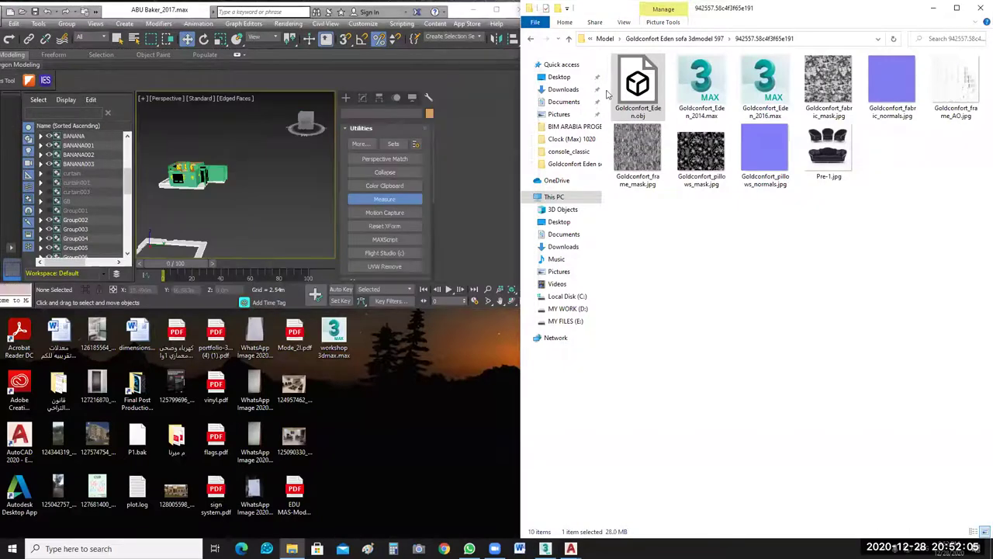
left_click(567, 42)
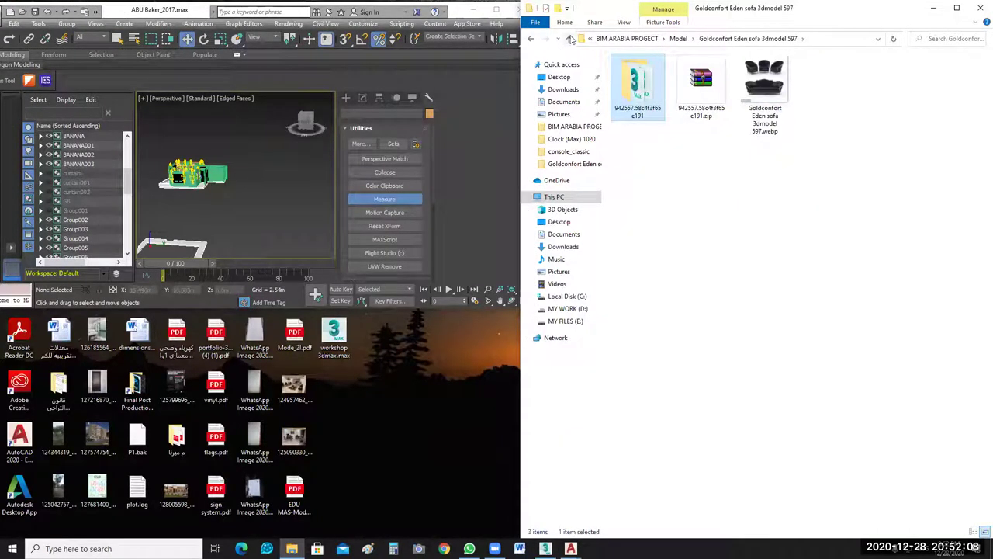
key("alt+Up")
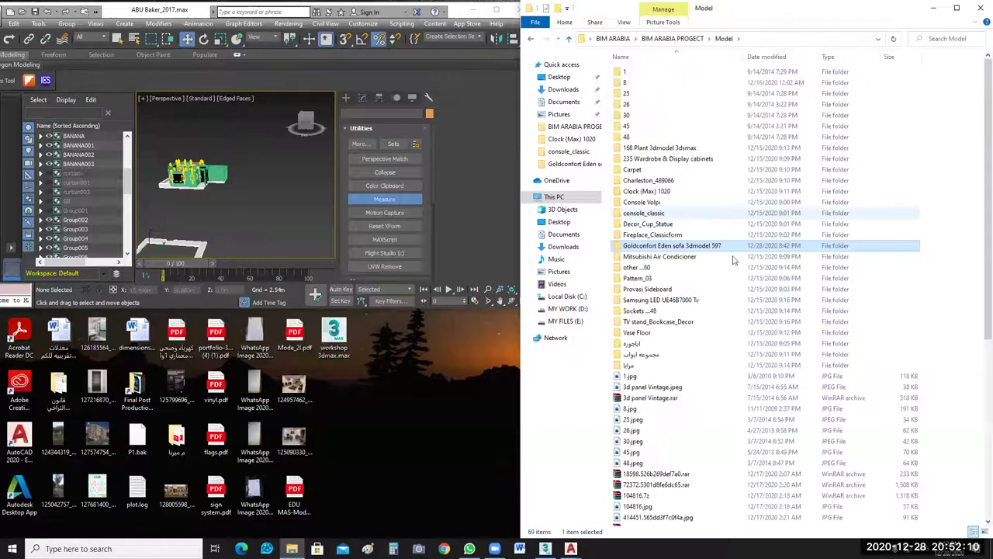
double_click(672, 262)
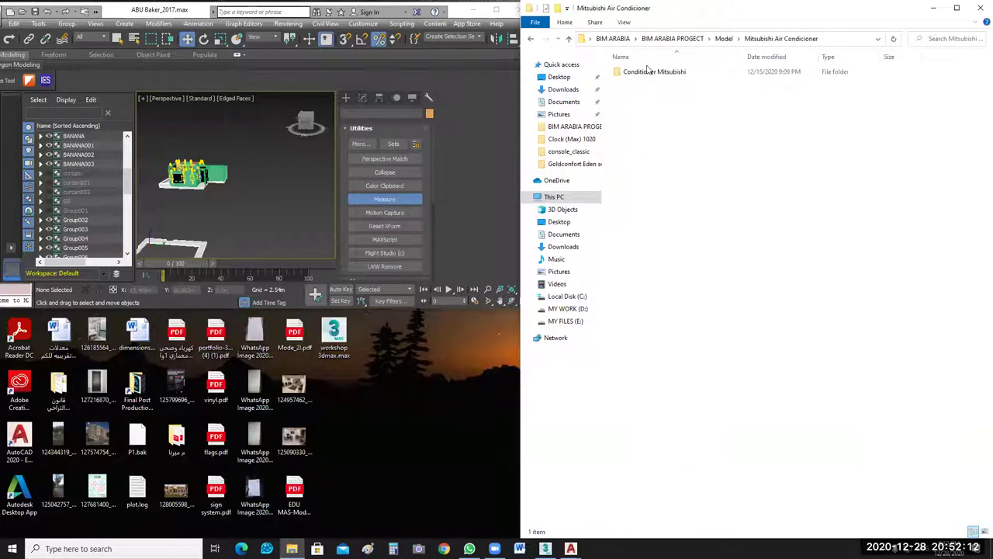
double_click(656, 72)
left_click(629, 73)
Merge Conditioner Mitsubishi.max into the scene and place it in the empty space beside the building.
left_click_drag(651, 84, 234, 202)
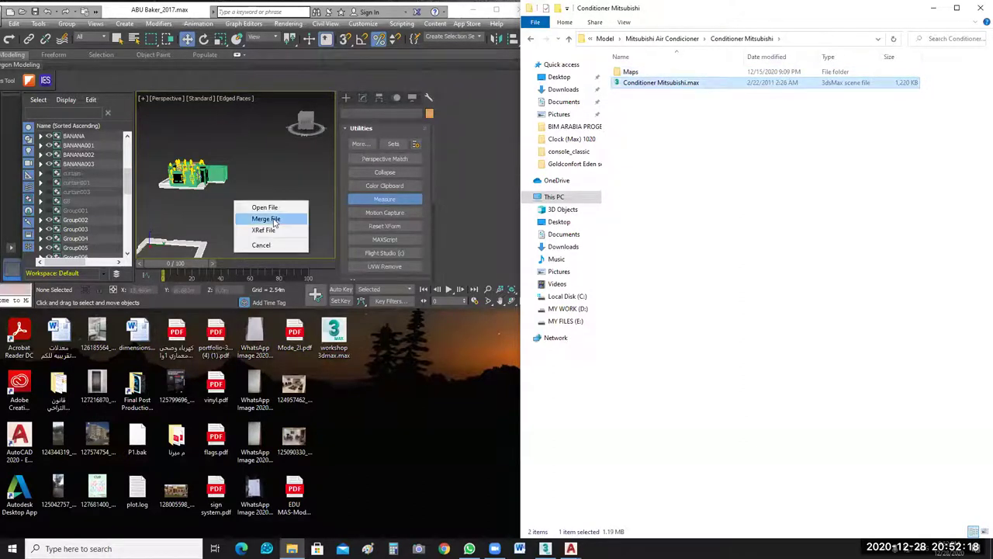
left_click(271, 220)
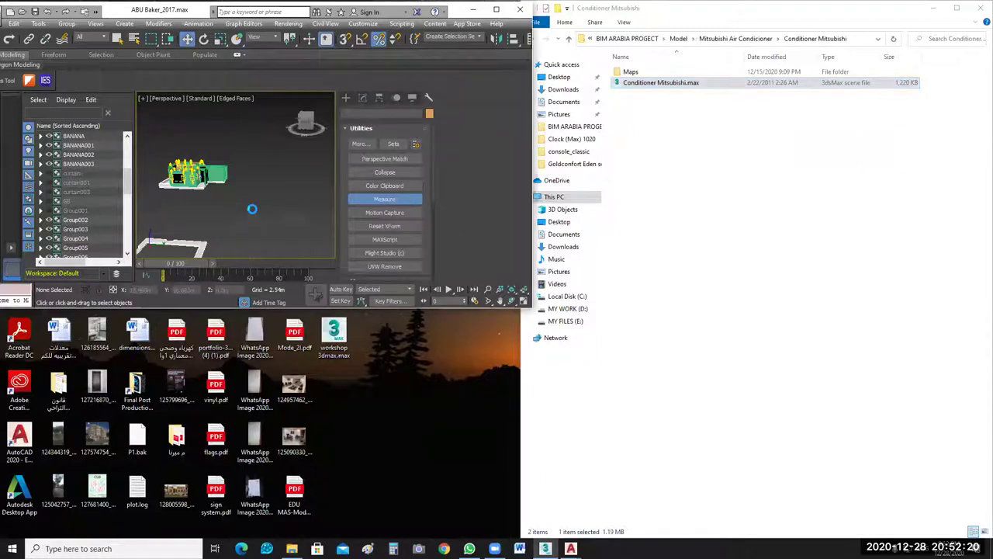
left_click(221, 199)
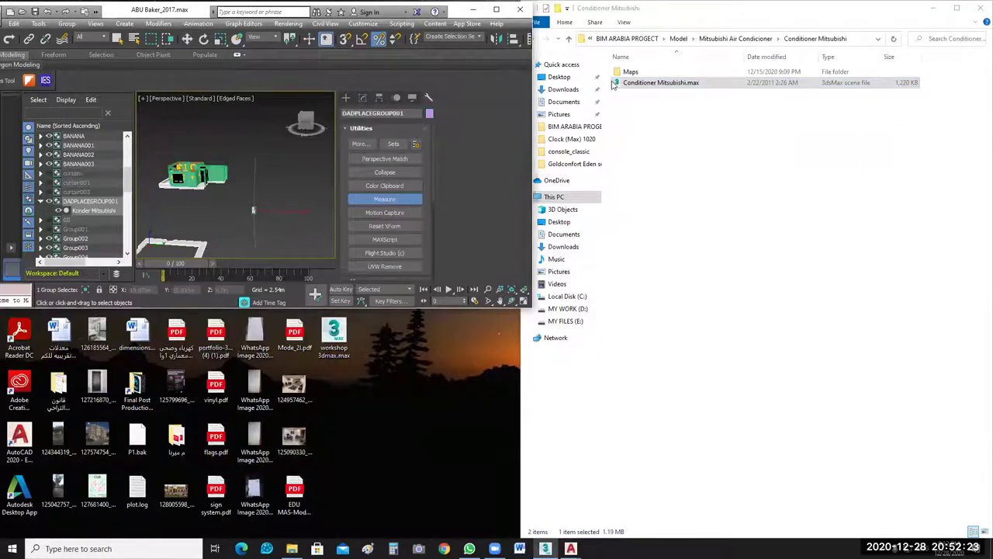
Go to the "other ...60" folder in the Model library and view its preview image.
left_click(569, 39)
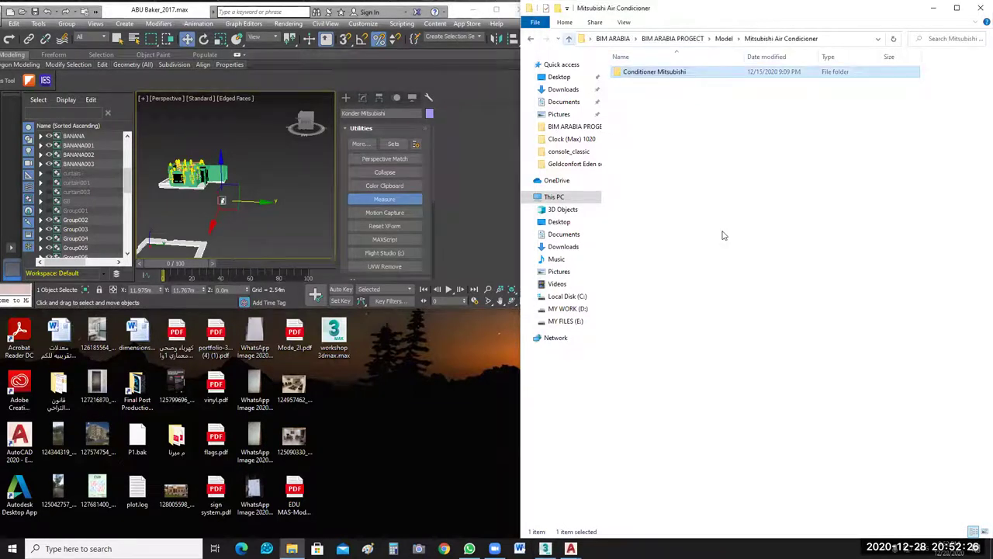
double_click(651, 269)
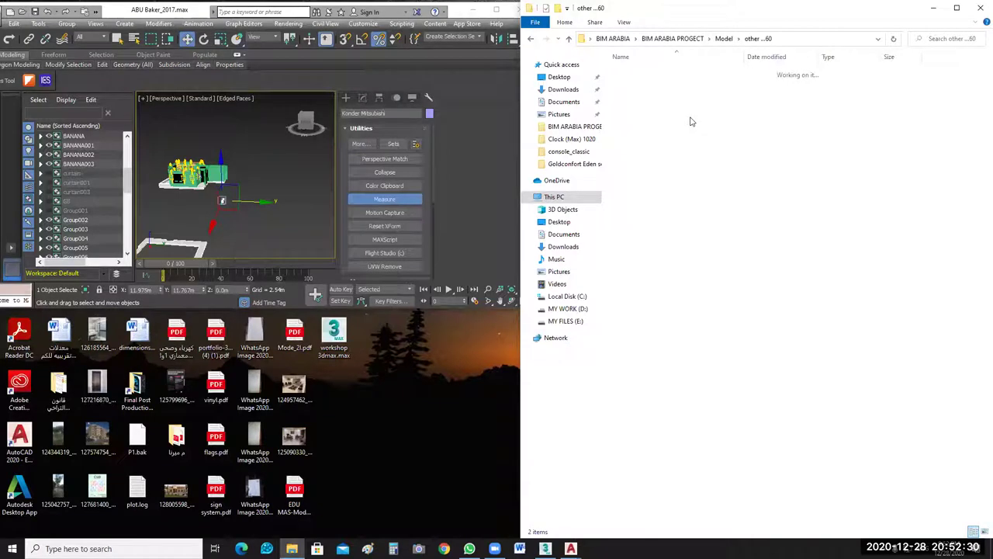
double_click(699, 89)
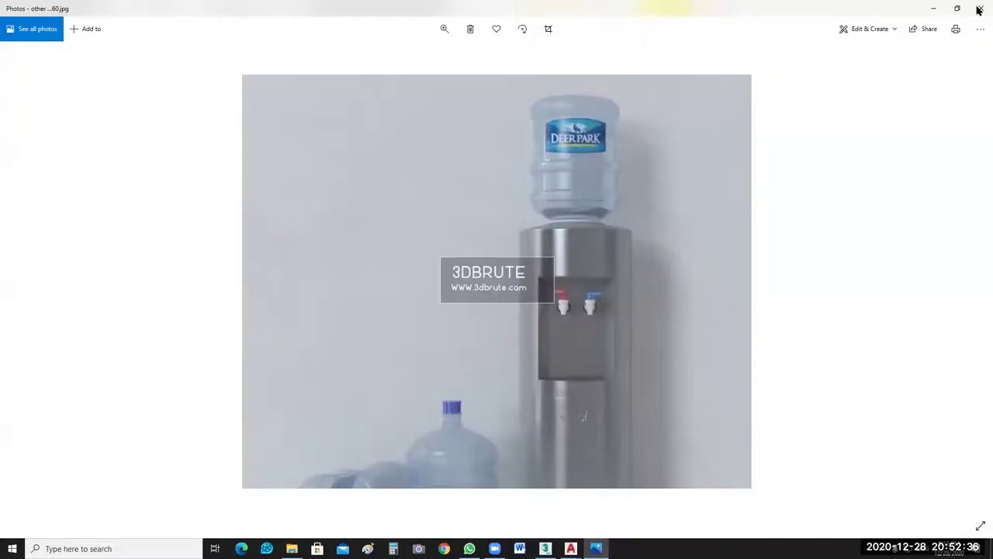
left_click(979, 9)
key("alt+F4")
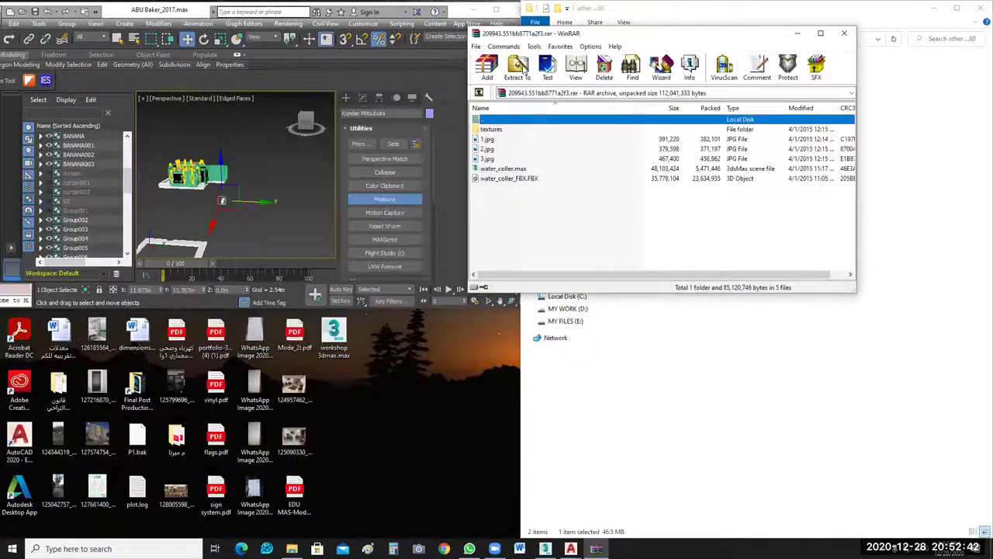
Extract the archive 209943.551bb8771a2f3.rar to the default destination folder and close the archive.
left_click(519, 69)
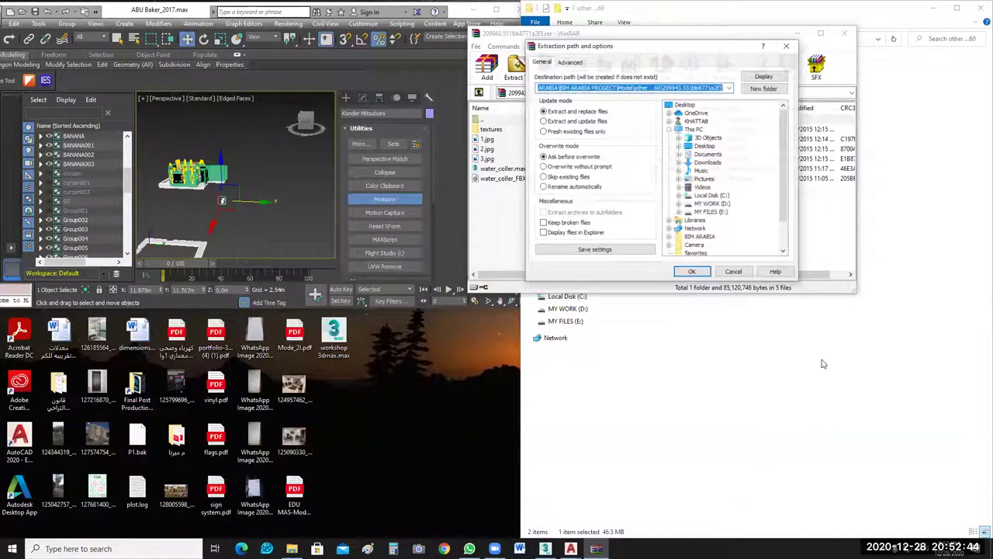
key("Return")
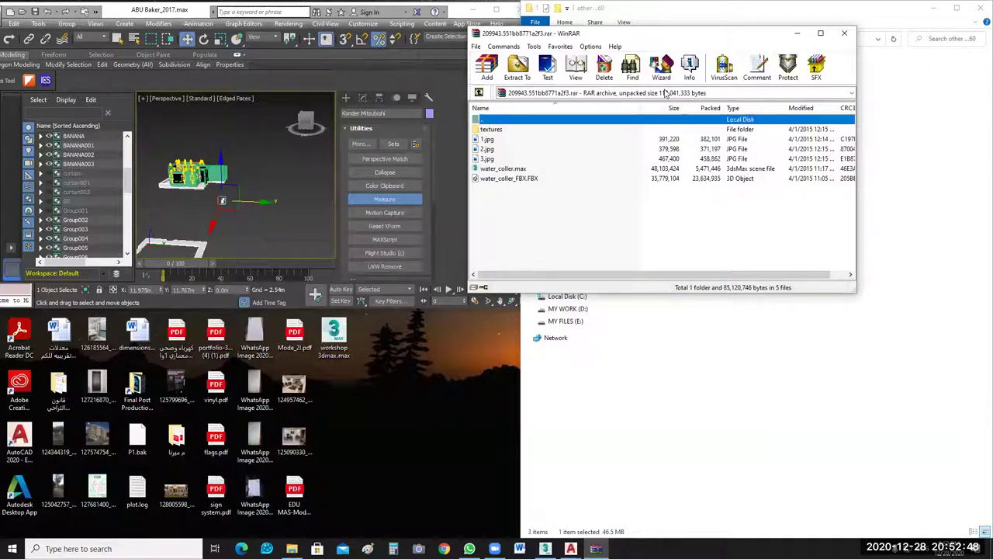
key("alt+F4")
Import water_coller_FBX.FBX from the extracted folder into the 3ds Max scene.
double_click(666, 123)
left_click_drag(672, 124, 251, 219)
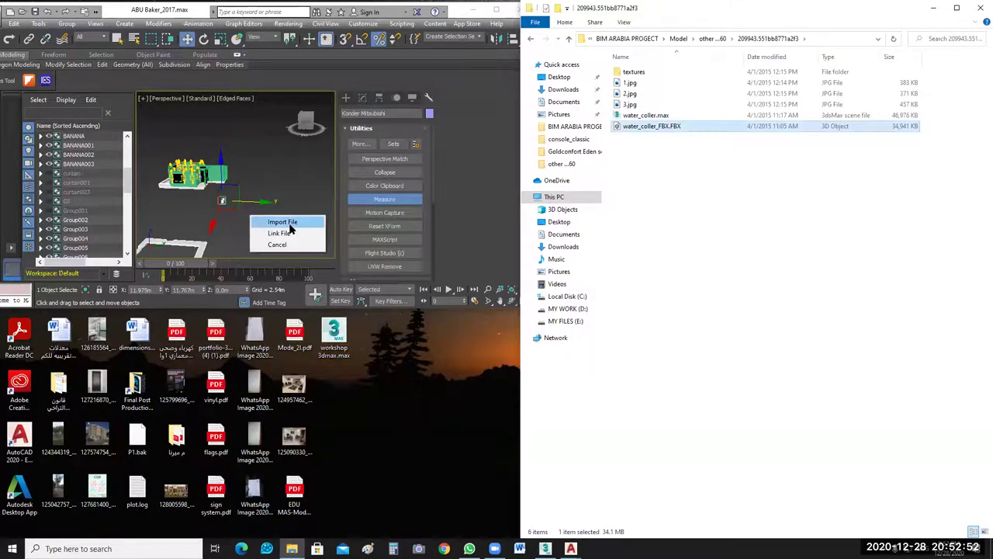
left_click(271, 223)
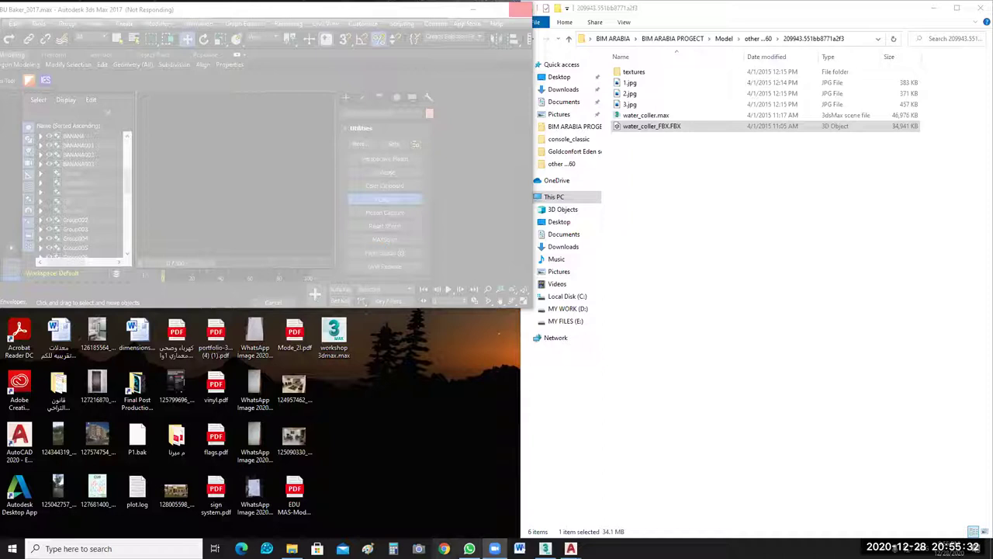
Switch to WhatsApp, download شقة.pdf from the project group chat, and save it to the desktop.
key("alt+Tab")
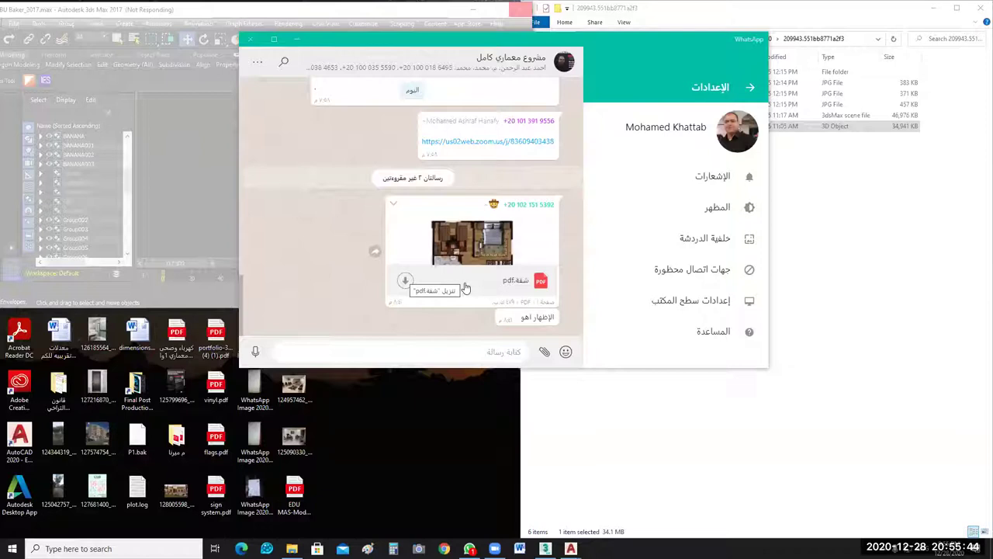
left_click(405, 281)
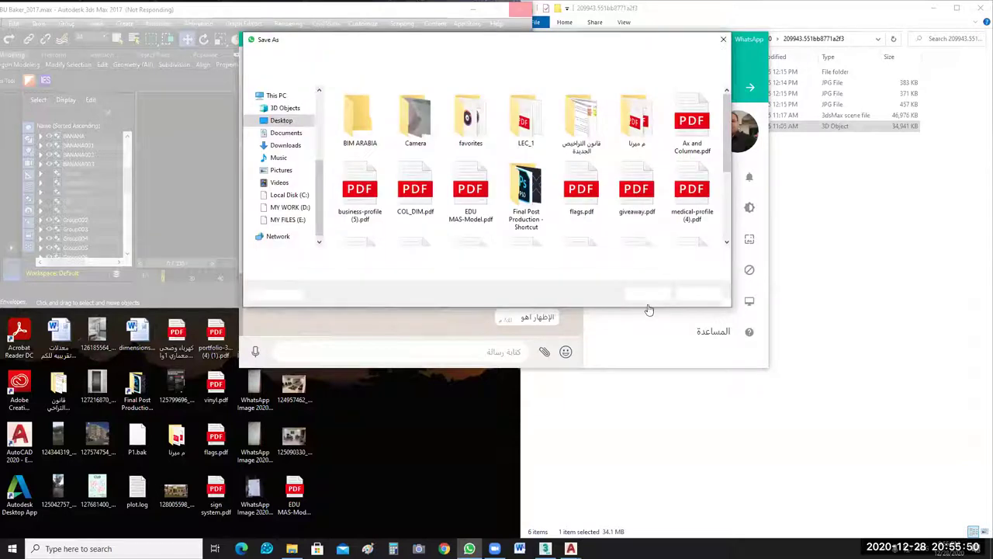
left_click(648, 294)
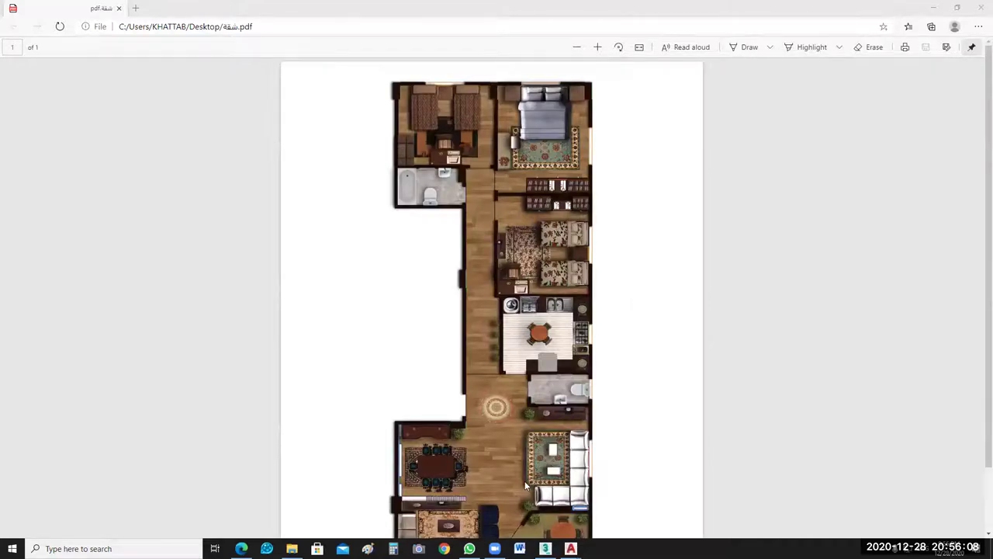
Examine the apartment plan's living, dining and terrace areas, along with the kitchen and small bathroom.
scroll(525, 486, "down", 2)
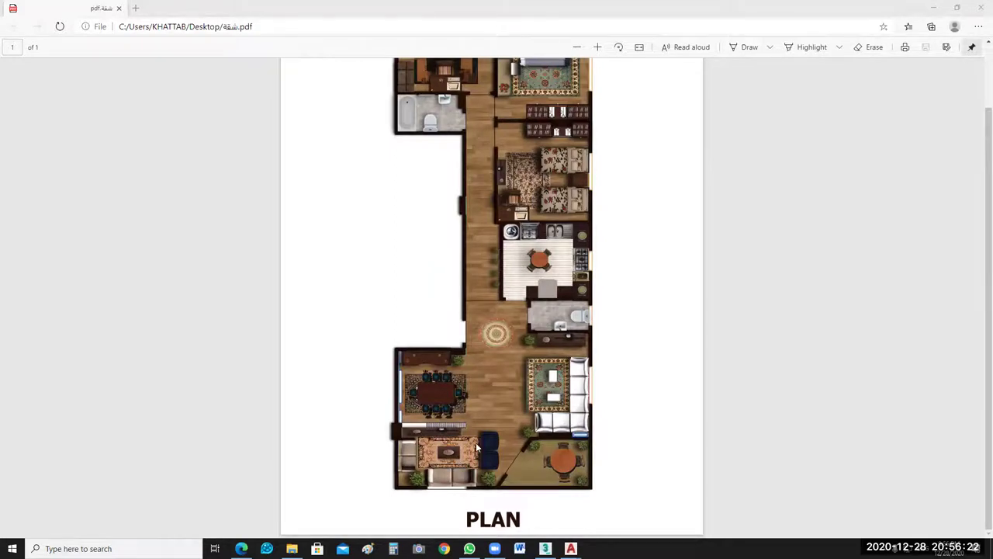
scroll(565, 370, "up", 5, "ctrl")
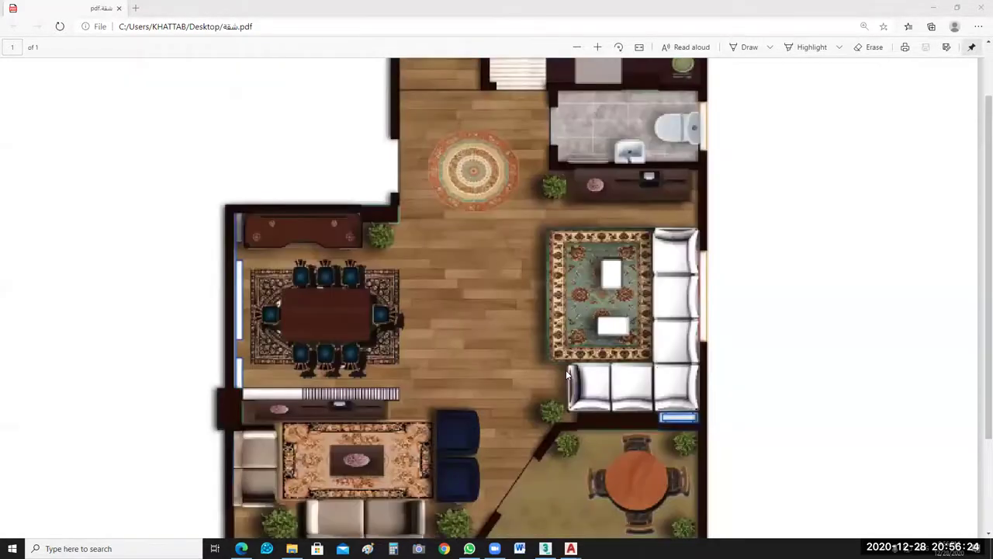
scroll(502, 364, "down", 1)
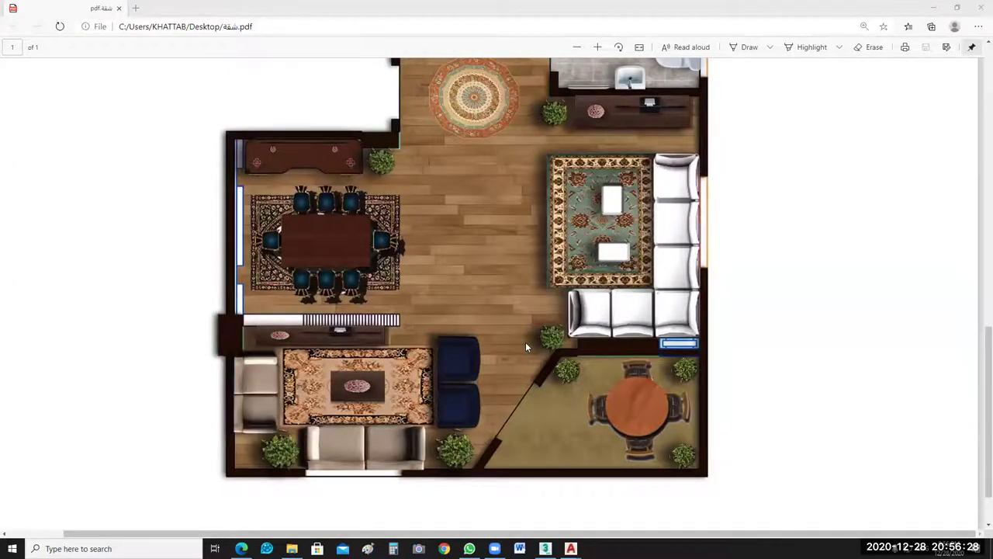
scroll(532, 353, "up", 6)
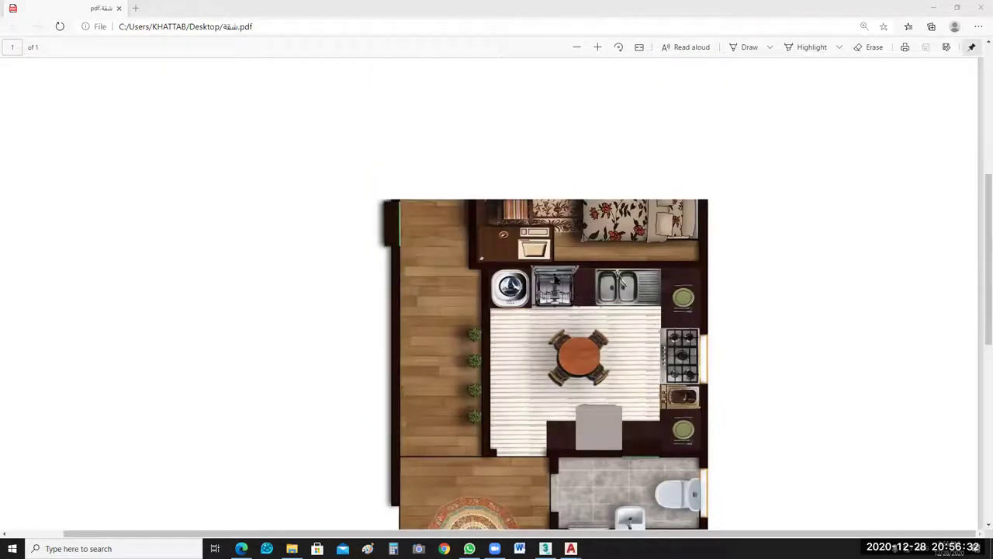
scroll(556, 279, "down", 3)
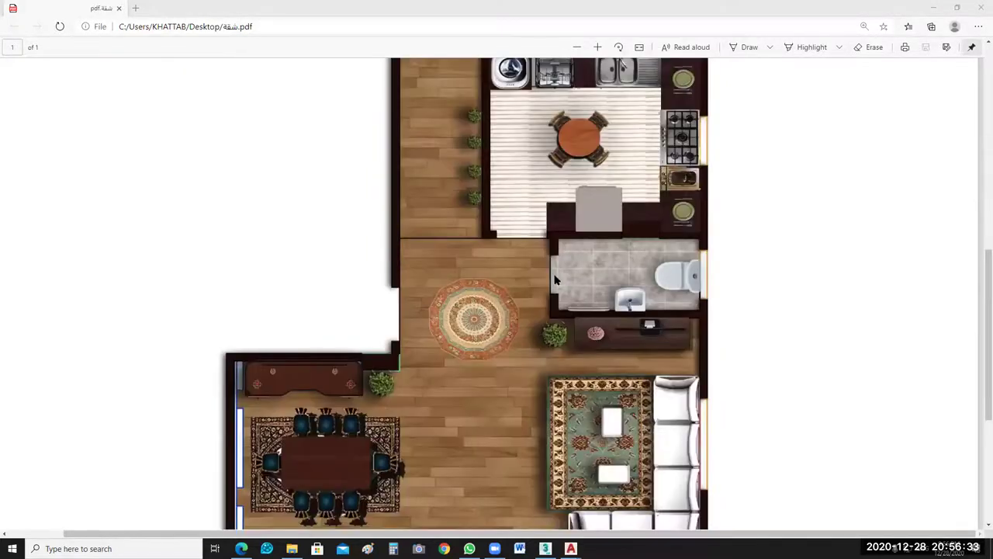
left_click(706, 439)
scroll(614, 351, "up", 2)
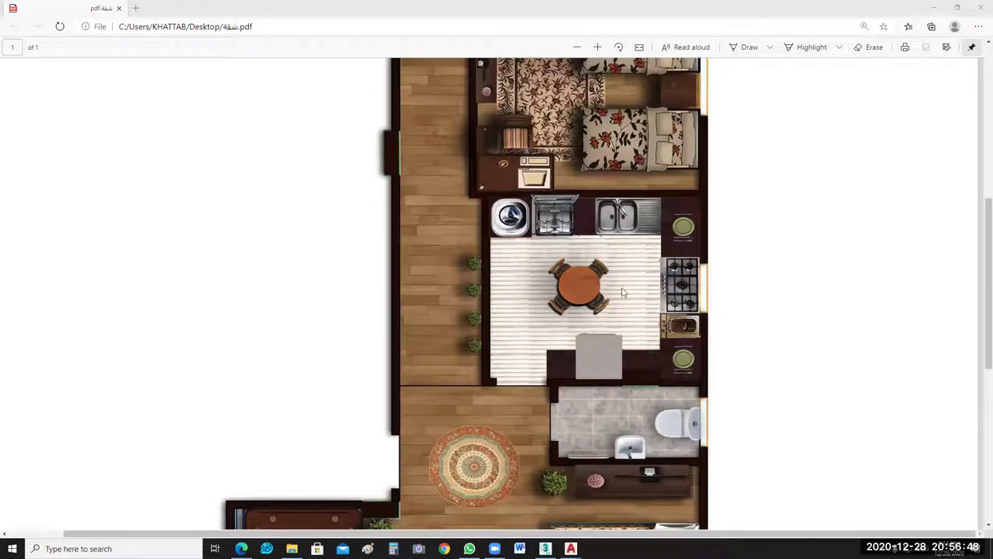
Examine the plan's bedrooms, wardrobes and main bathroom, and the seating area with the blue armchairs in close-up.
scroll(631, 322, "down", 2, "ctrl")
scroll(467, 281, "up", 2, "ctrl")
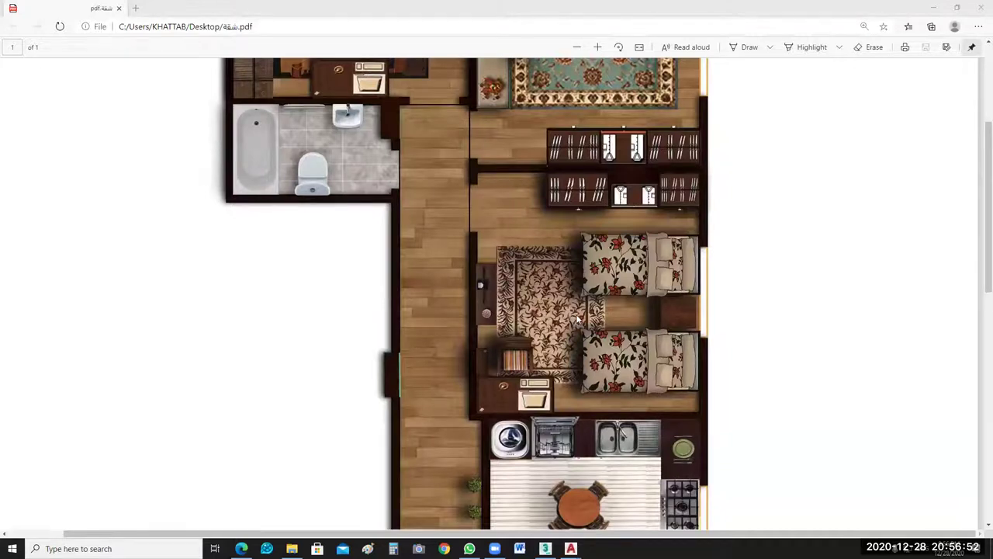
scroll(577, 319, "up", 2)
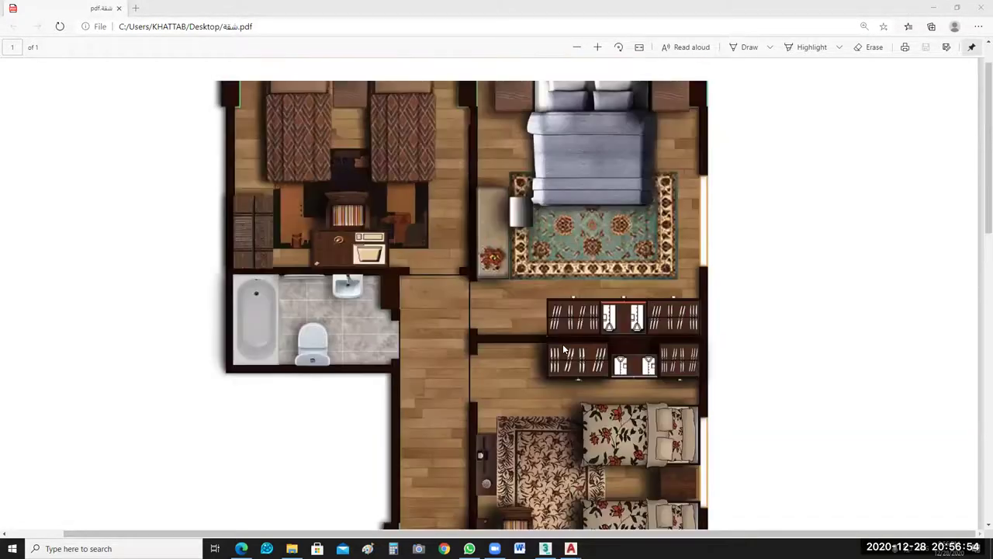
scroll(325, 390, "up", 1)
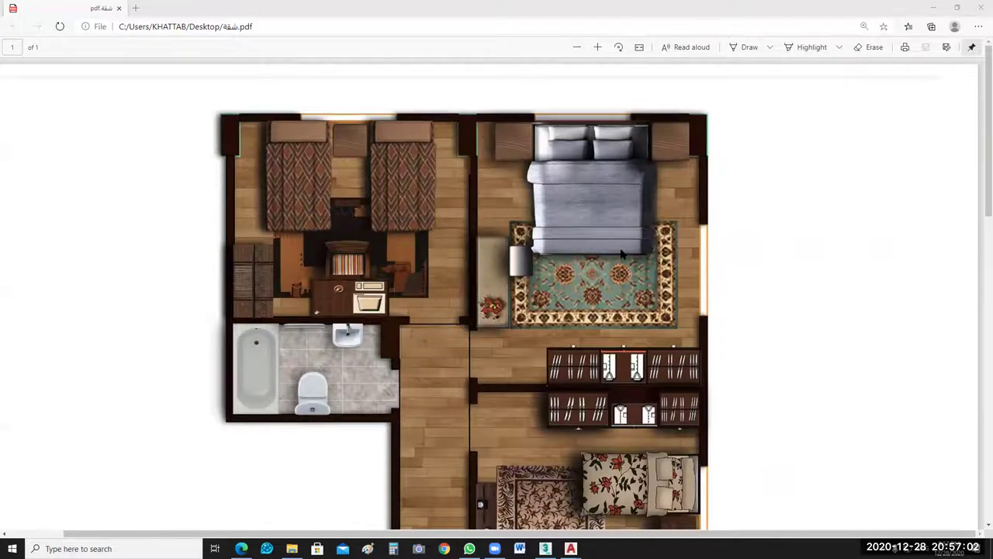
scroll(621, 253, "down", 5)
scroll(650, 322, "down", 3)
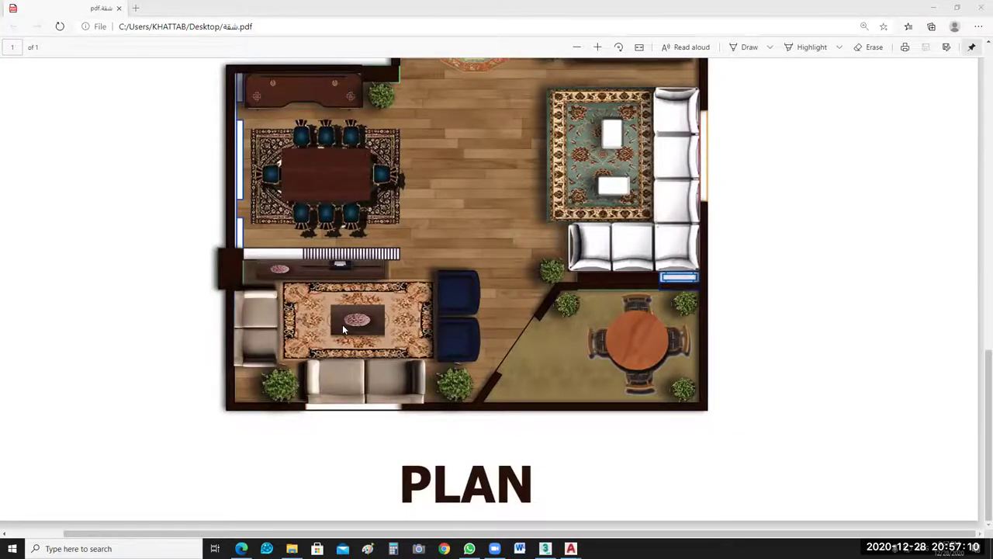
scroll(342, 325, "up", 2, "ctrl")
scroll(382, 319, "up", 1, "ctrl")
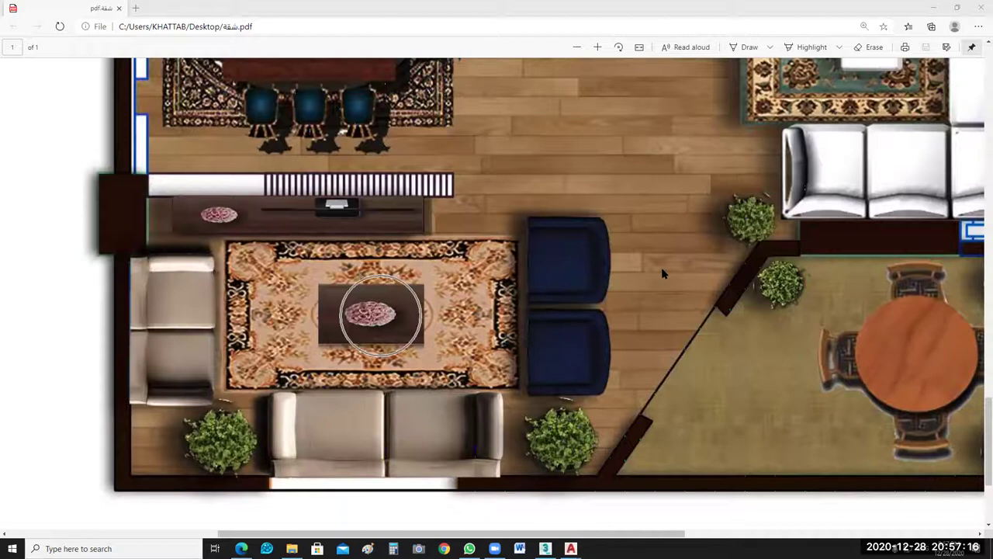
Review the whole apartment plan down to its PLAN title and close the شقة.pdf document.
scroll(603, 353, "down", 3, "ctrl")
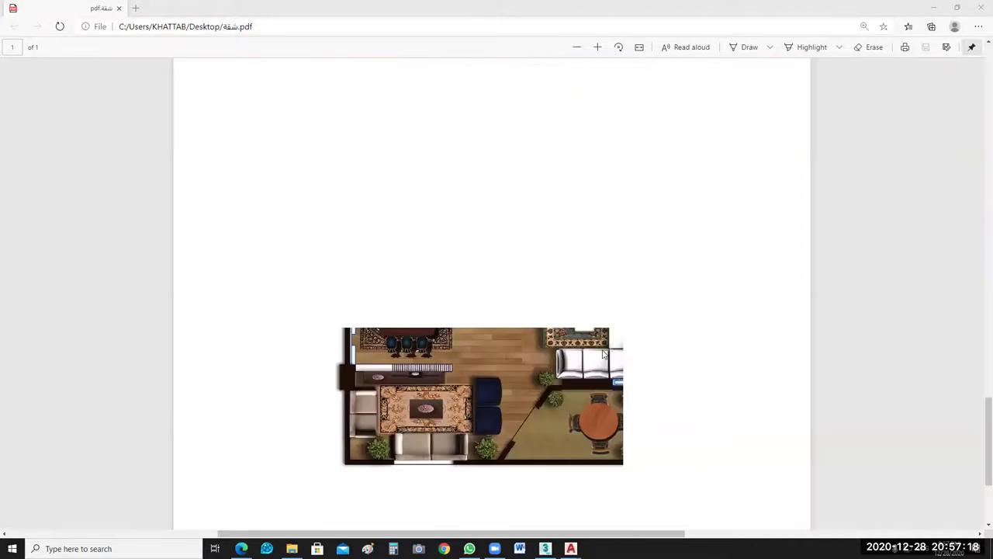
scroll(536, 306, "down", 1, "ctrl")
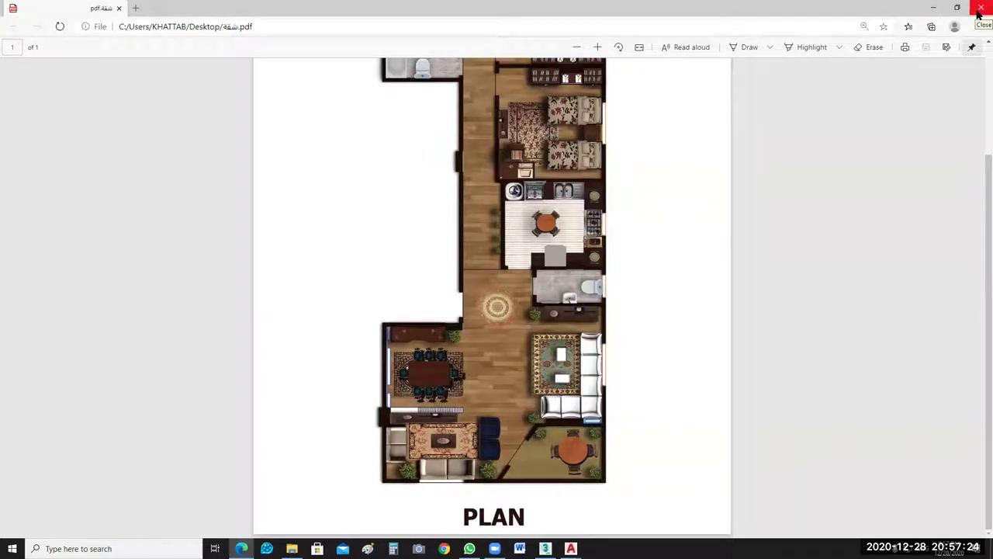
key("alt+F4")
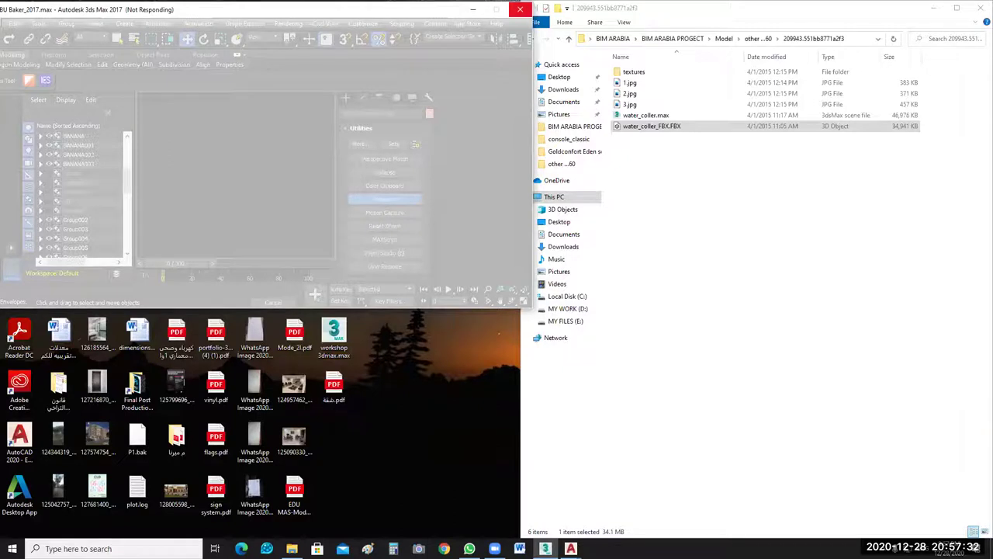
Open the MY WORK (D:) drive in a maximized File Explorer window.
mouse_move(292, 549)
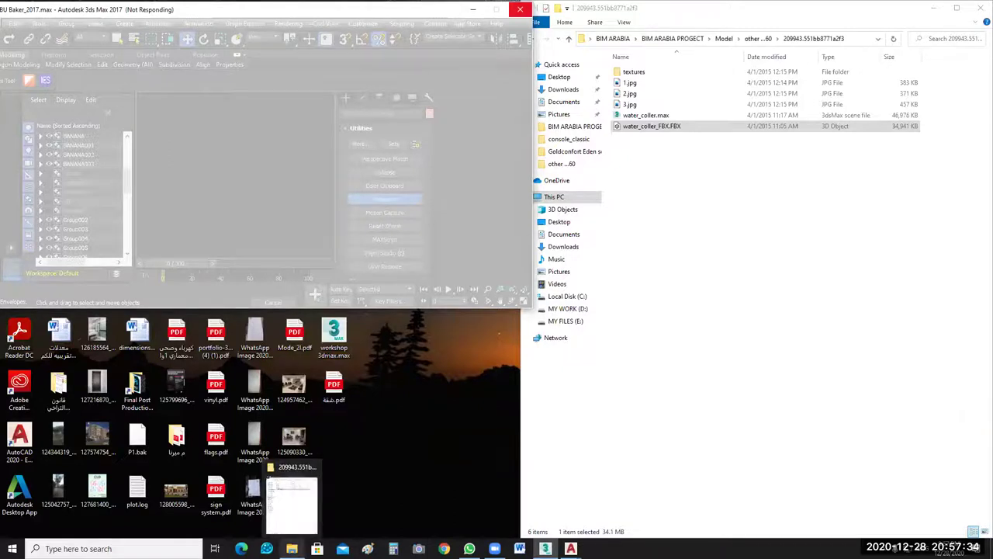
left_click(626, 273)
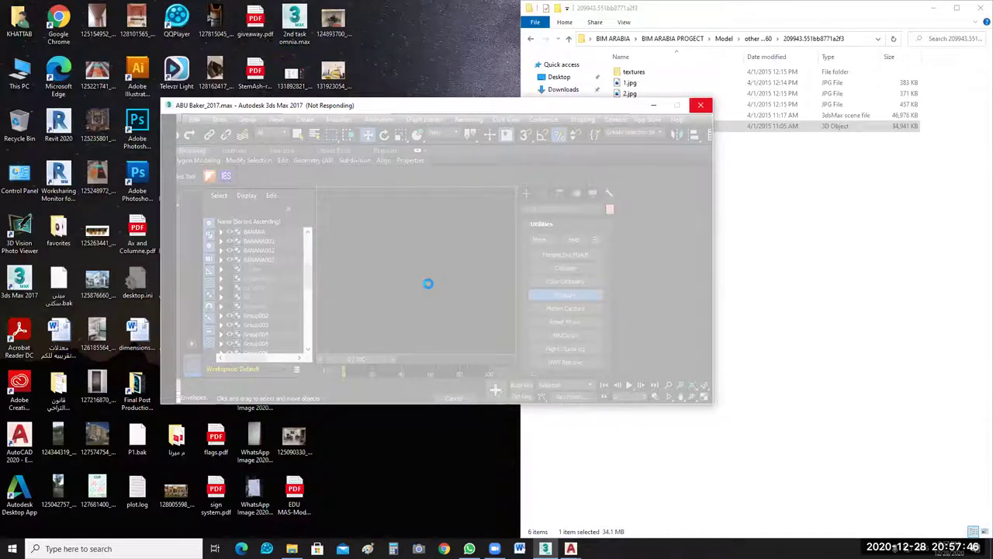
left_click(27, 74)
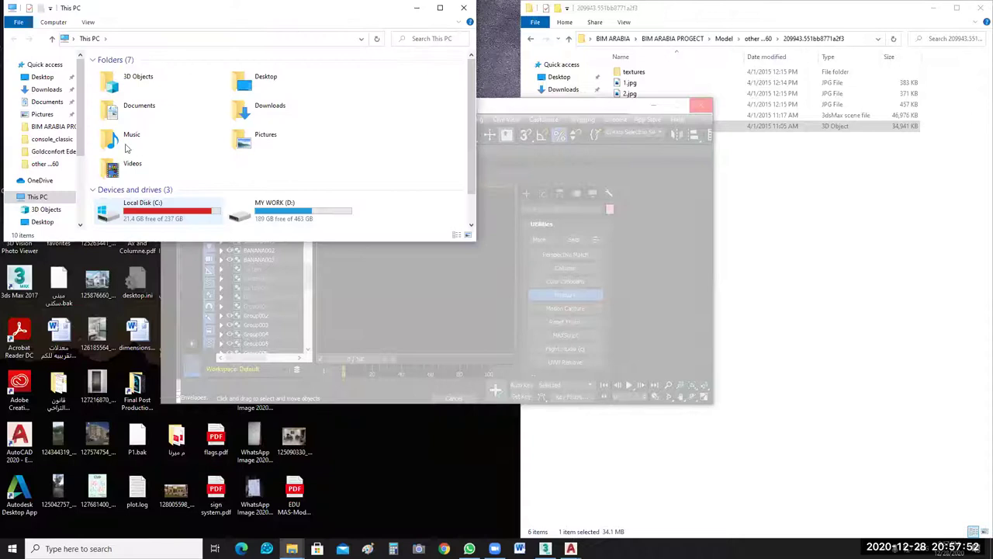
key("super+Up")
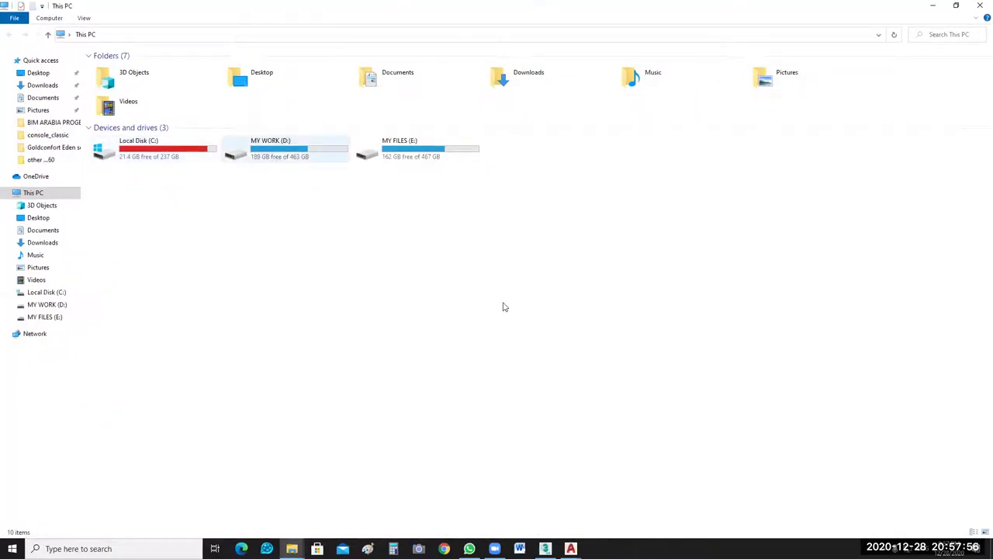
key("Return")
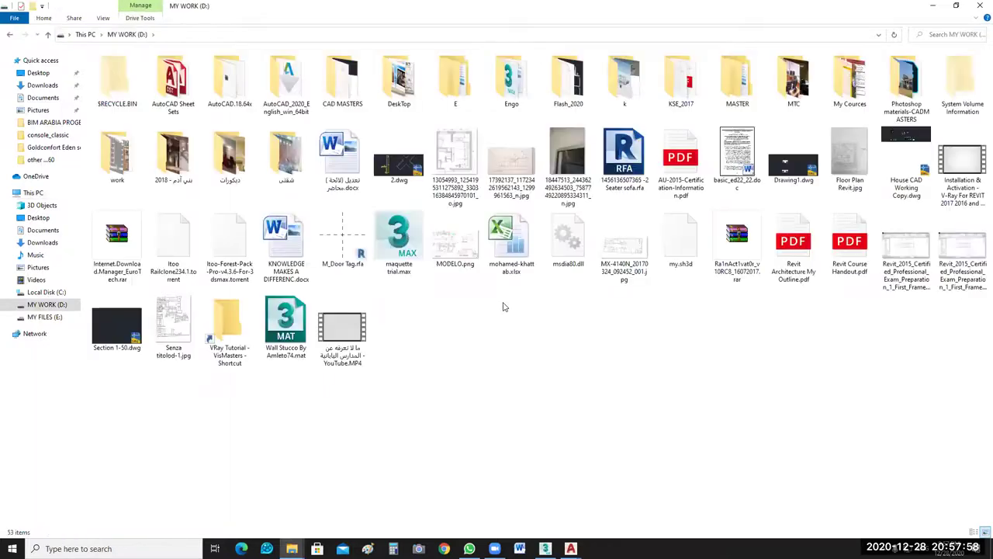
Open the image Work_2.jpg from the My Cources > Post Production > Png Pic folder.
double_click(824, 93)
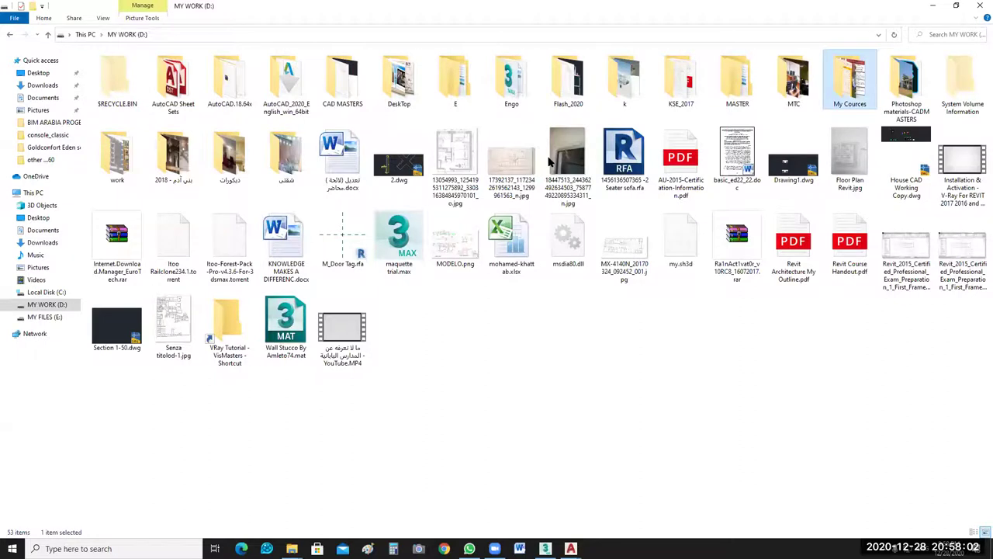
key("Return")
type("p")
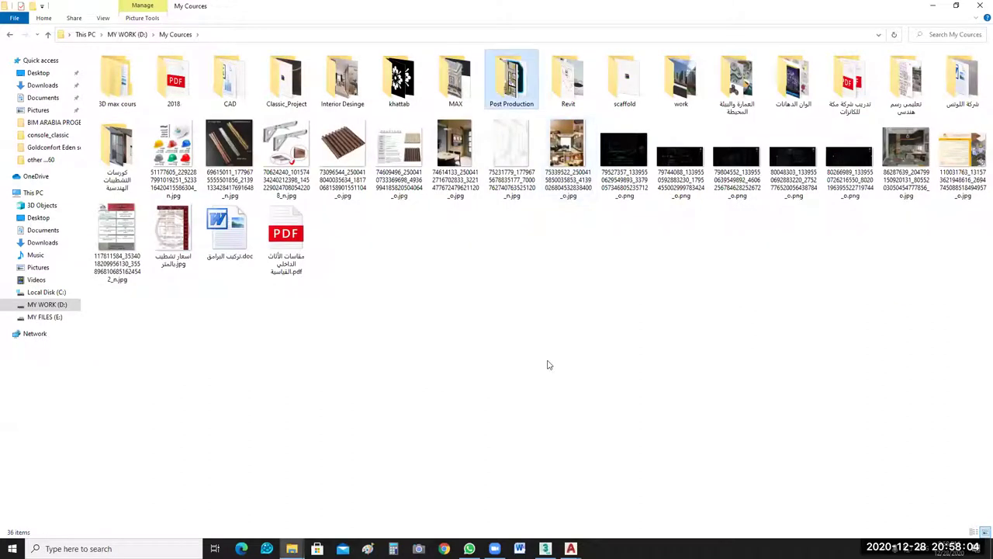
key("Return")
type("pn")
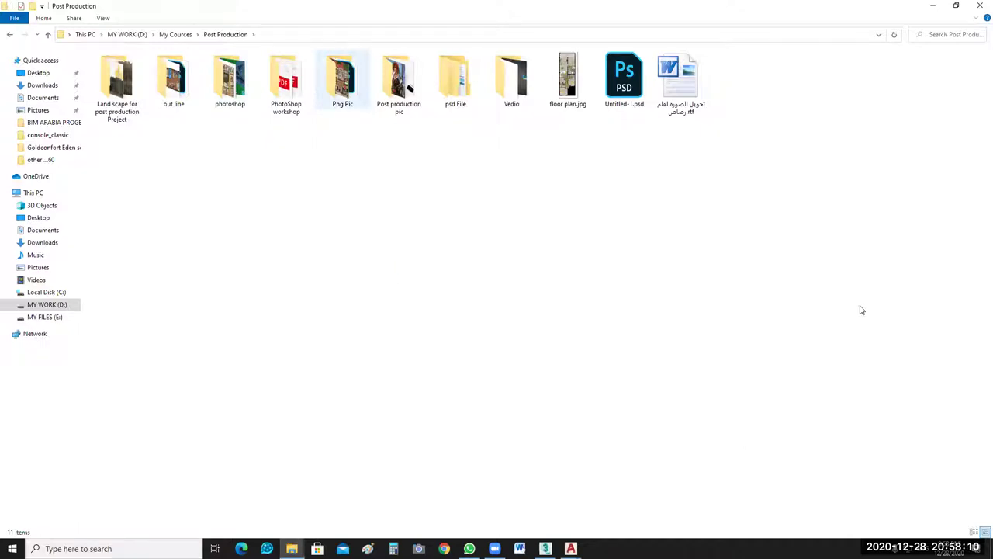
key("Return")
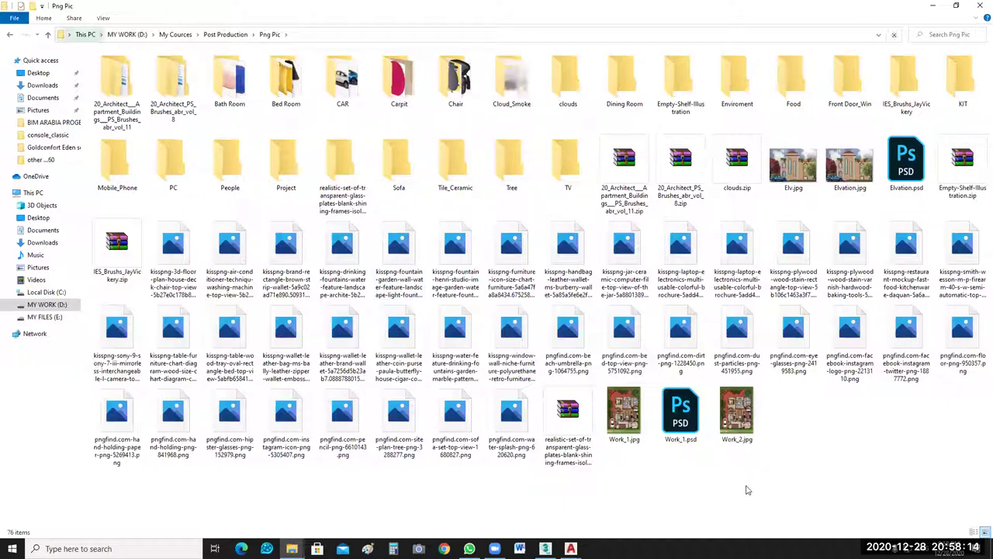
left_click(737, 434)
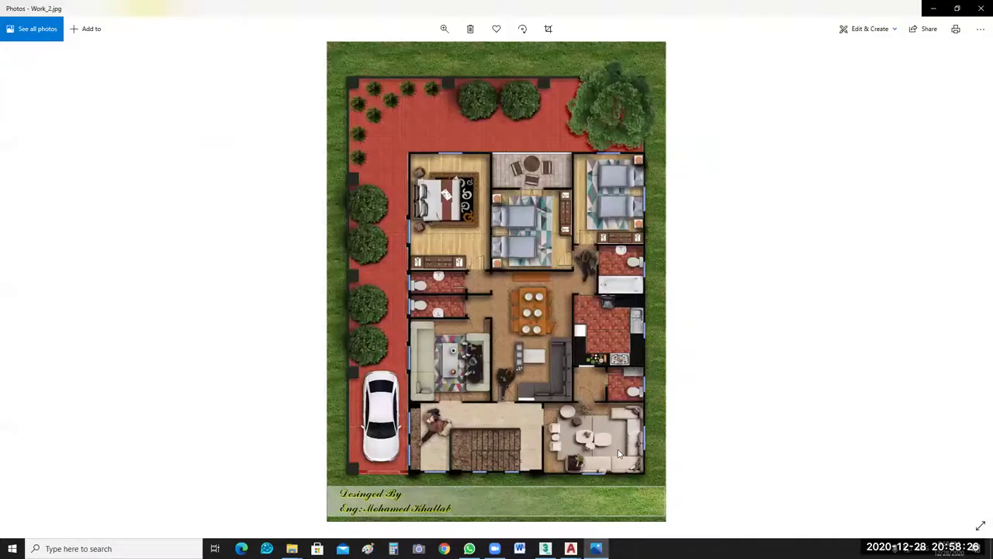
Examine the Work_2.jpg floor plan's reception room, staircase, living and dining areas, and kitchen in close-up.
scroll(618, 454, "up", 1, "ctrl")
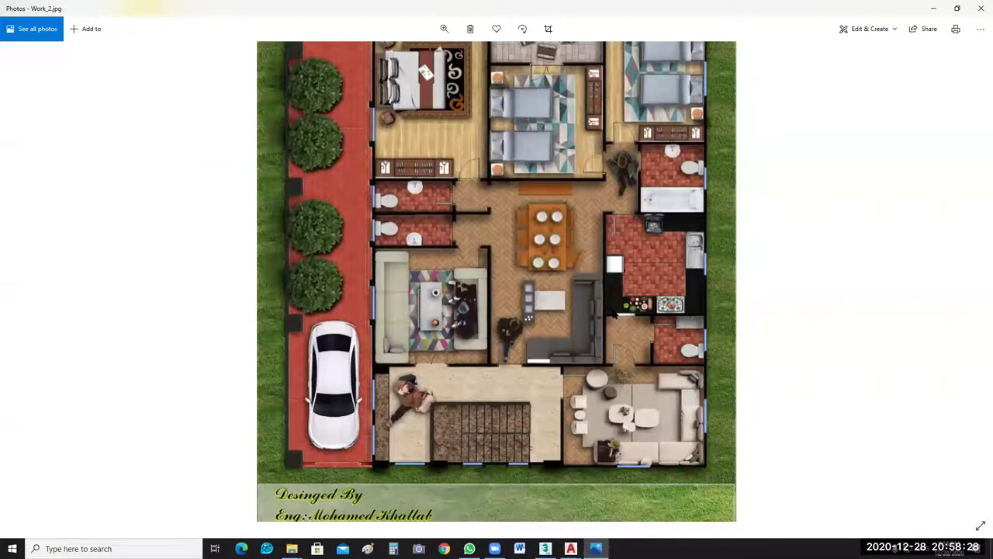
scroll(613, 313, "up", 2, "ctrl")
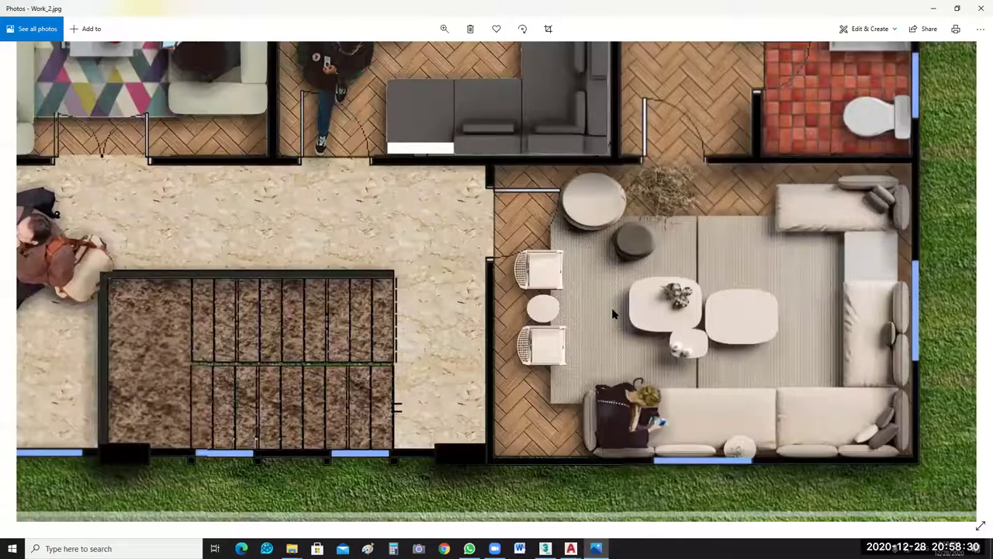
left_click_drag(906, 317, 807, 329)
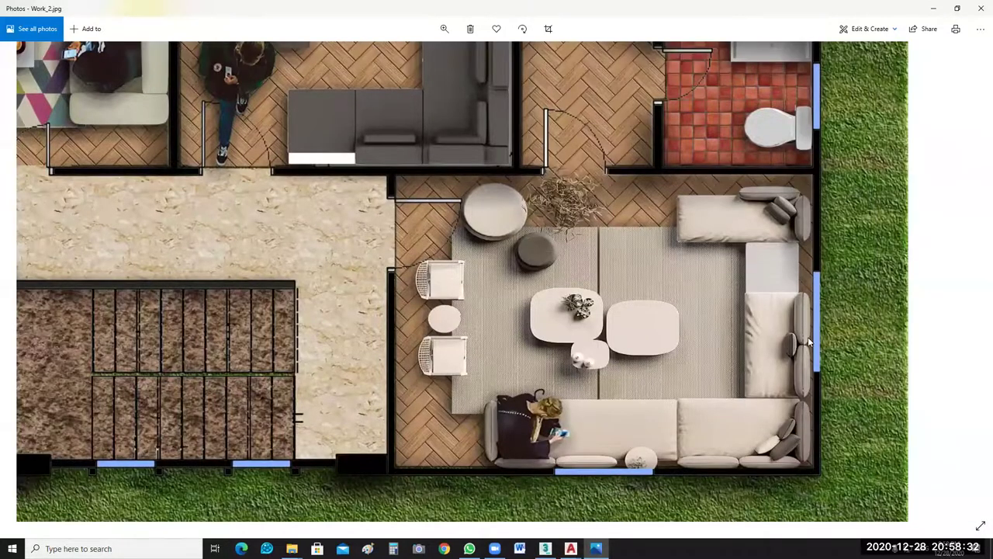
scroll(548, 254, "left", 2)
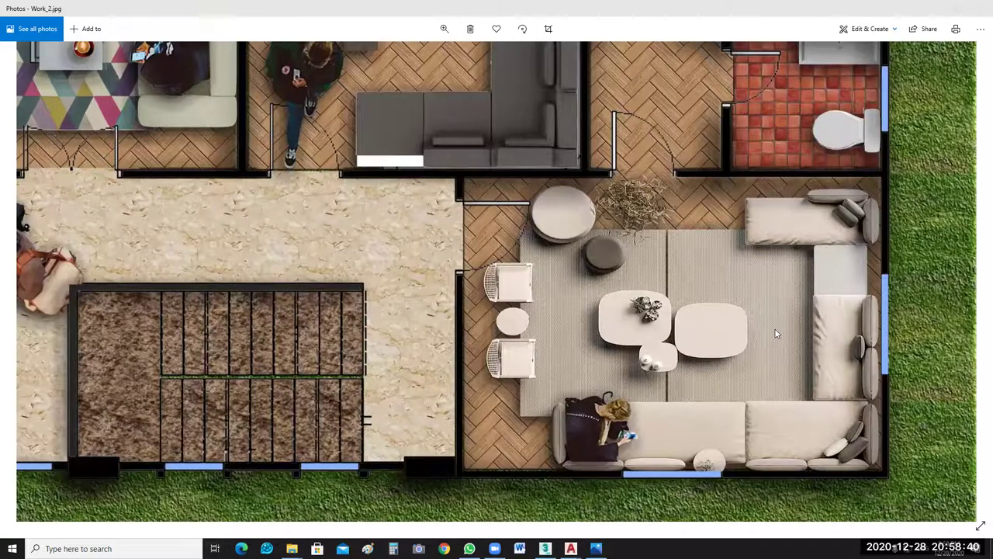
scroll(647, 319, "up", 4)
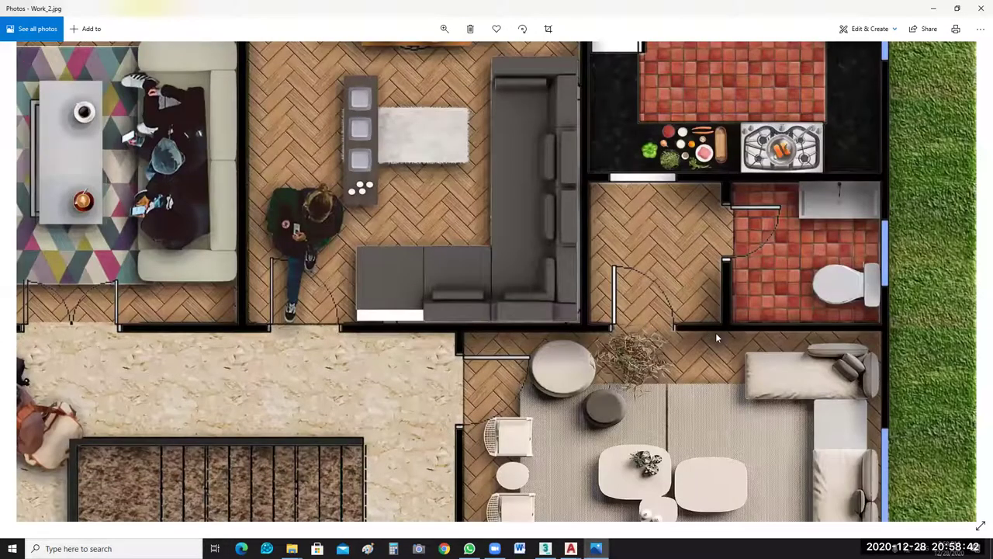
scroll(720, 331, "up", 4)
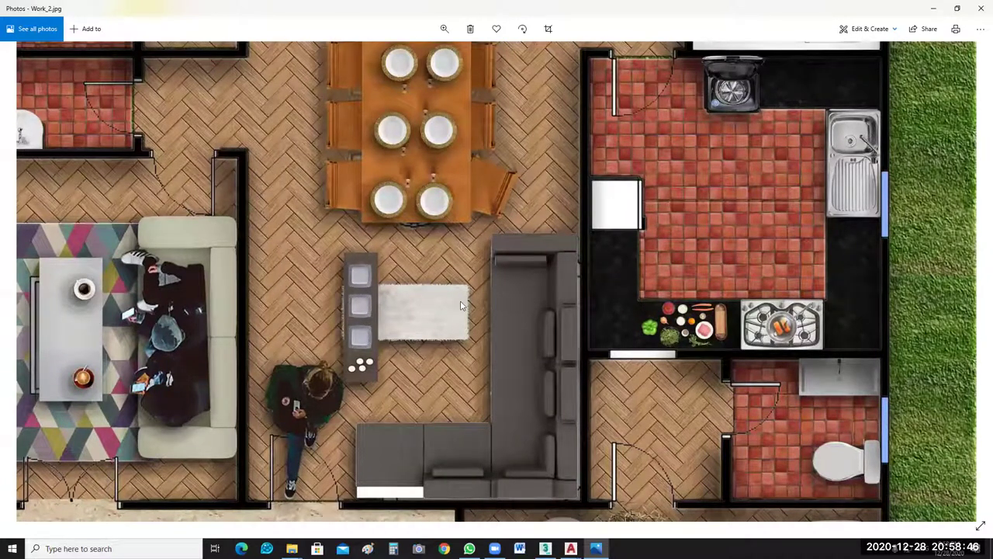
scroll(461, 305, "up", 2)
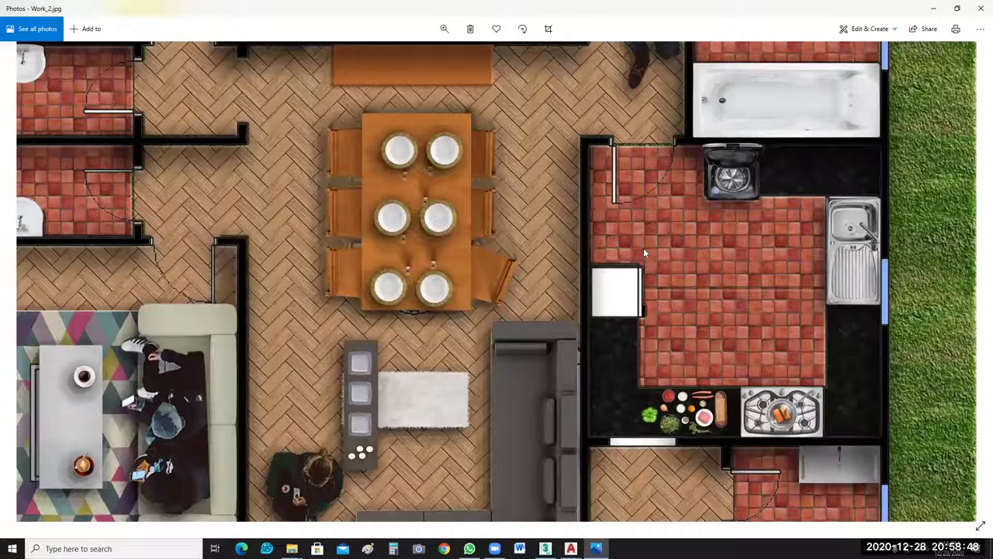
Examine the floor plan's bedrooms and terrace, review the full layout, and close the image.
scroll(520, 178, "up", 5)
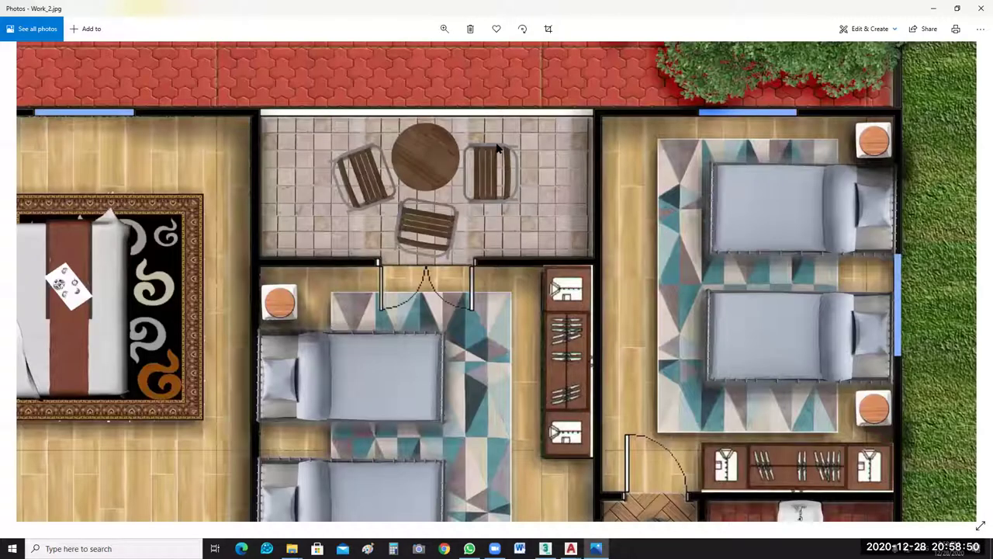
left_click_drag(532, 261, 611, 229)
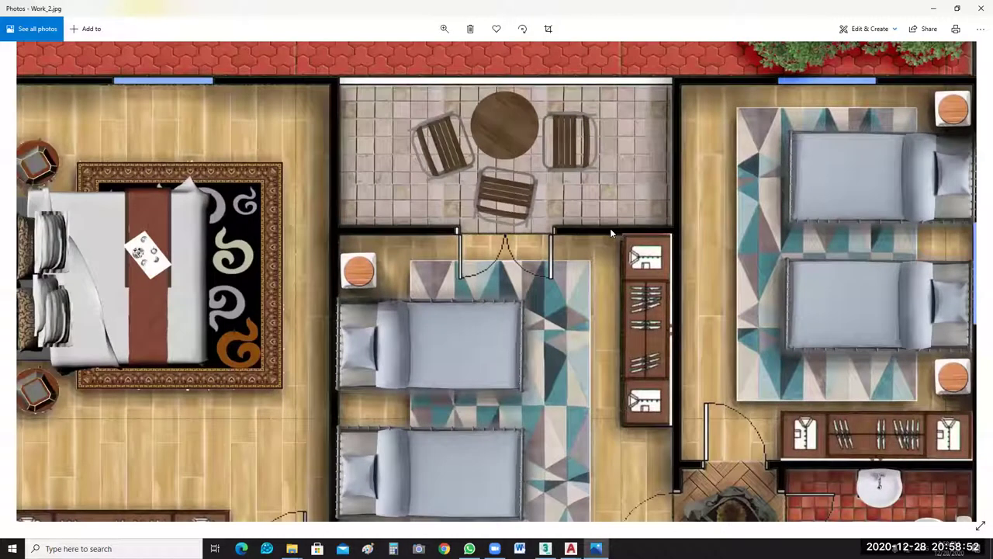
left_click_drag(698, 216, 606, 284)
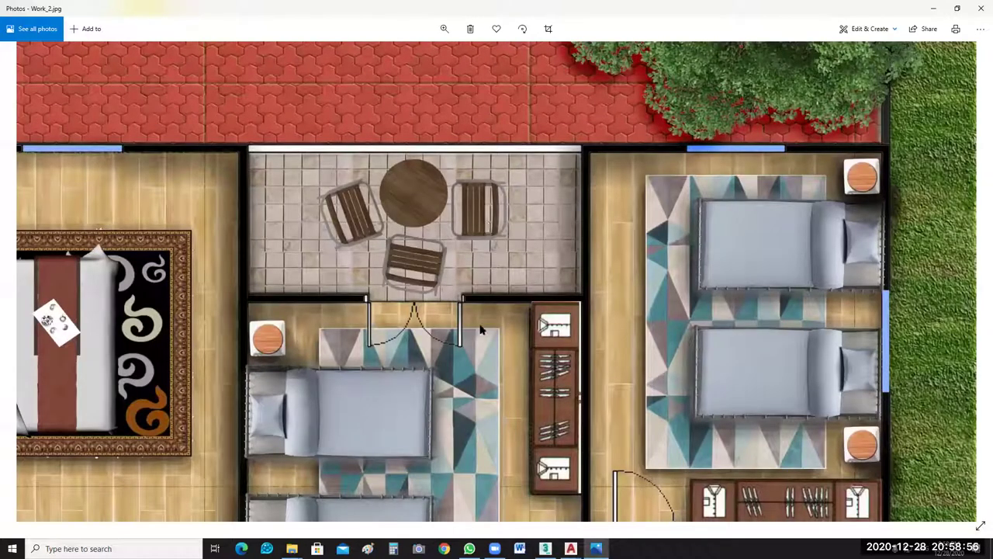
scroll(482, 330, "down", 1)
scroll(718, 172, "down", 1)
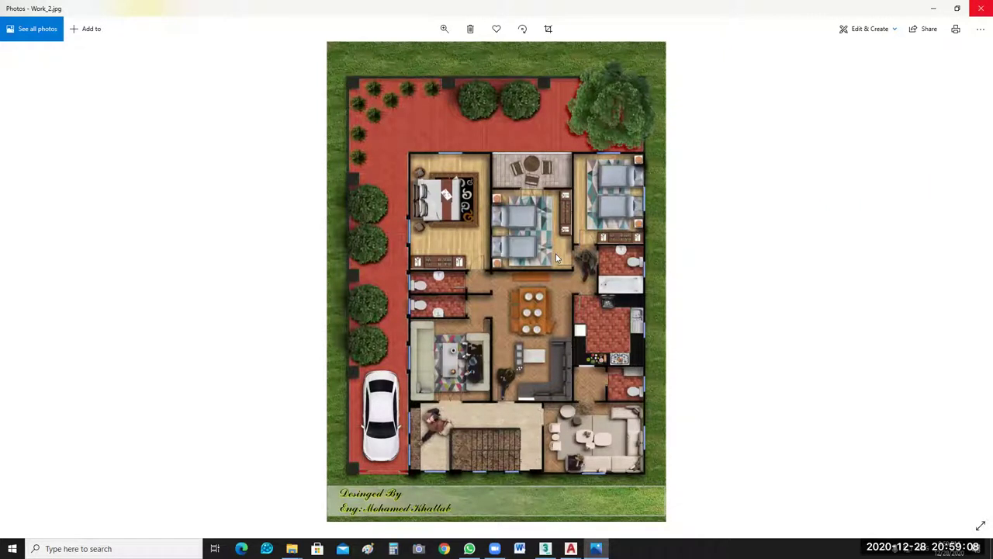
key("alt+F4")
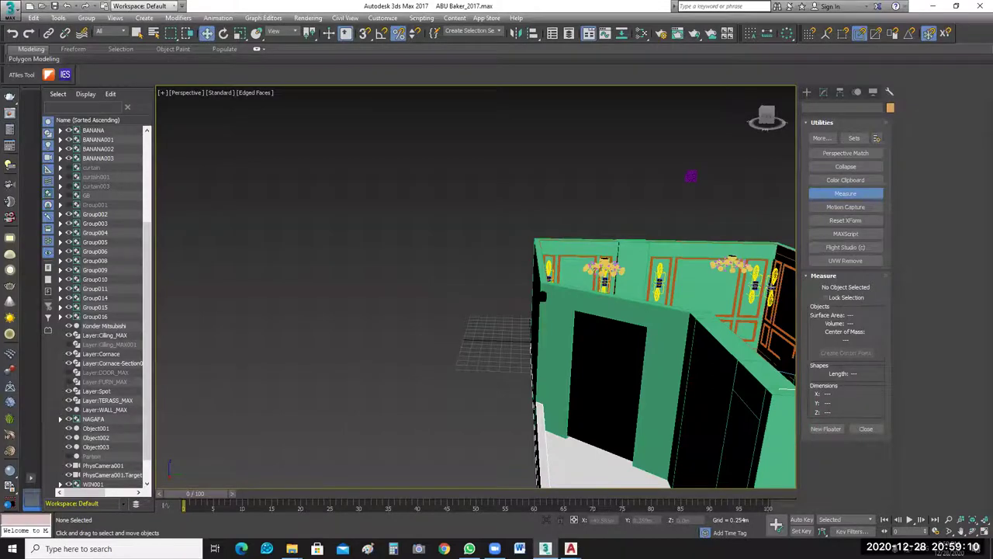
Save the ABU Baker_2017.max scene in 3ds Max and check the whole apartment model from above.
key("z")
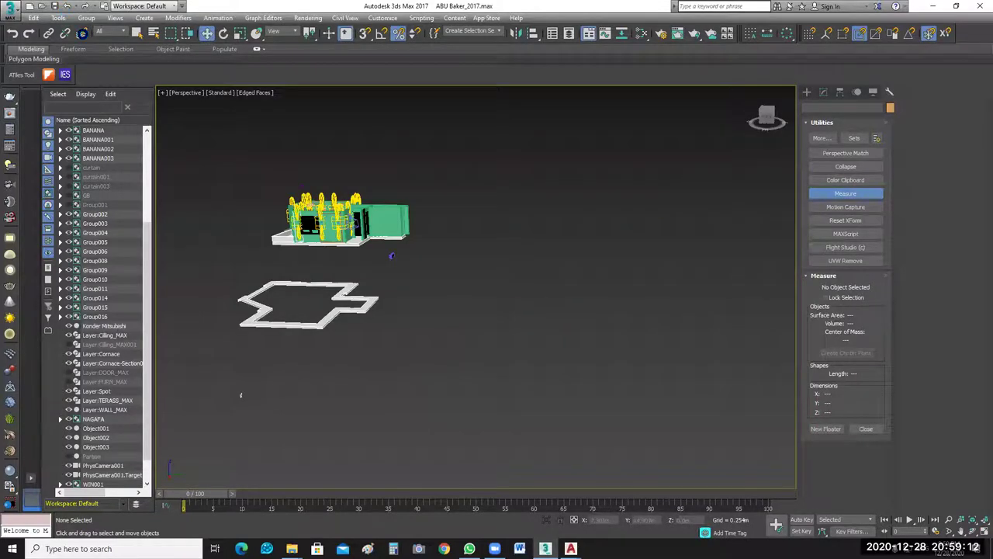
key("ctrl+s")
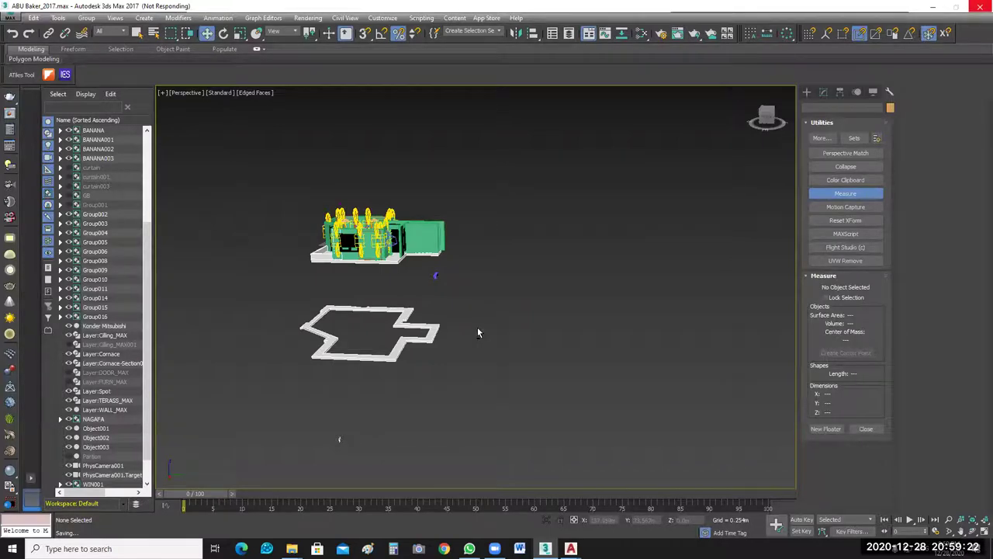
middle_click_drag(553, 353, 479, 276)
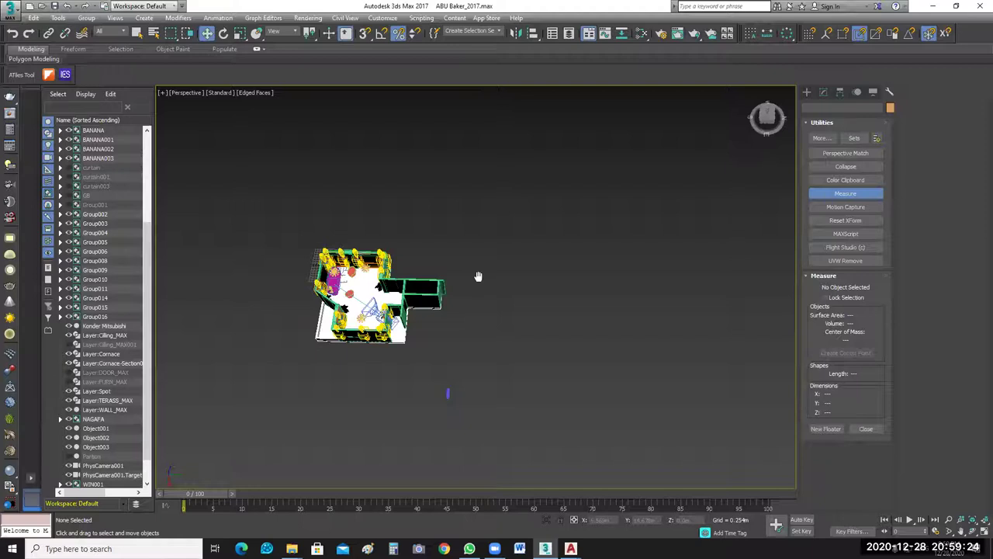
scroll(461, 286, "down", 4)
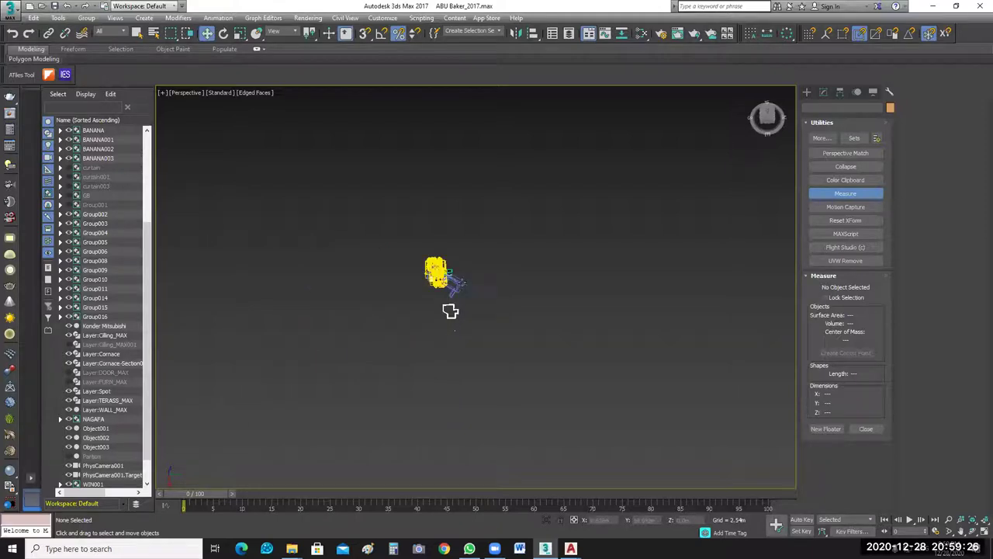
key("z")
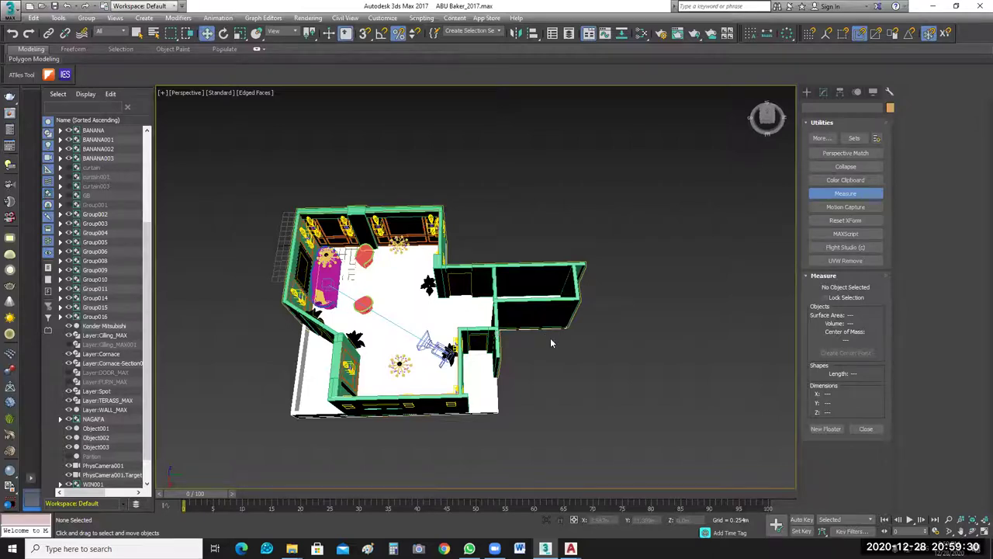
middle_click_drag(551, 342, 627, 455, "alt")
key("shift+z")
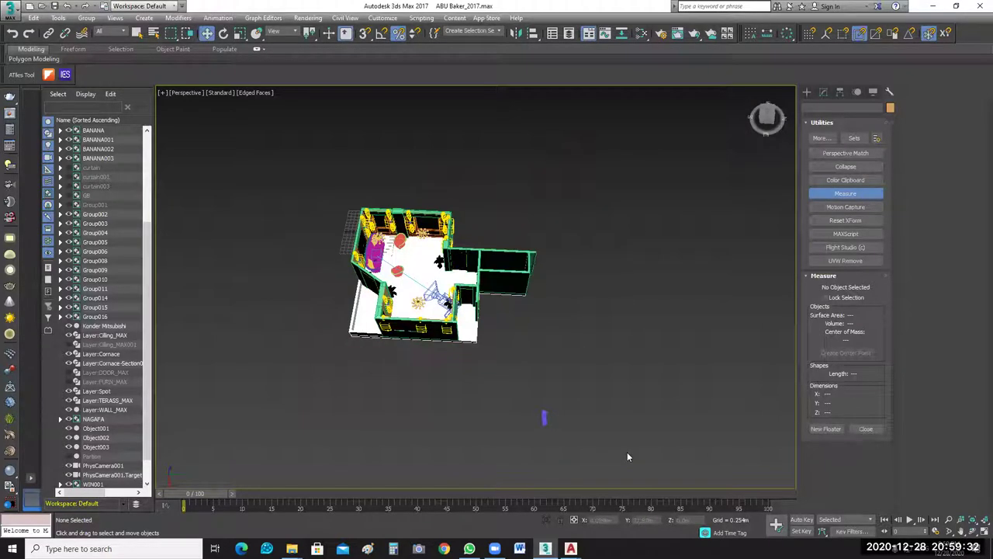
Select the Konder Mitsubishi object outside the apartment and inspect its position relative to the building.
left_click(543, 419)
key("z")
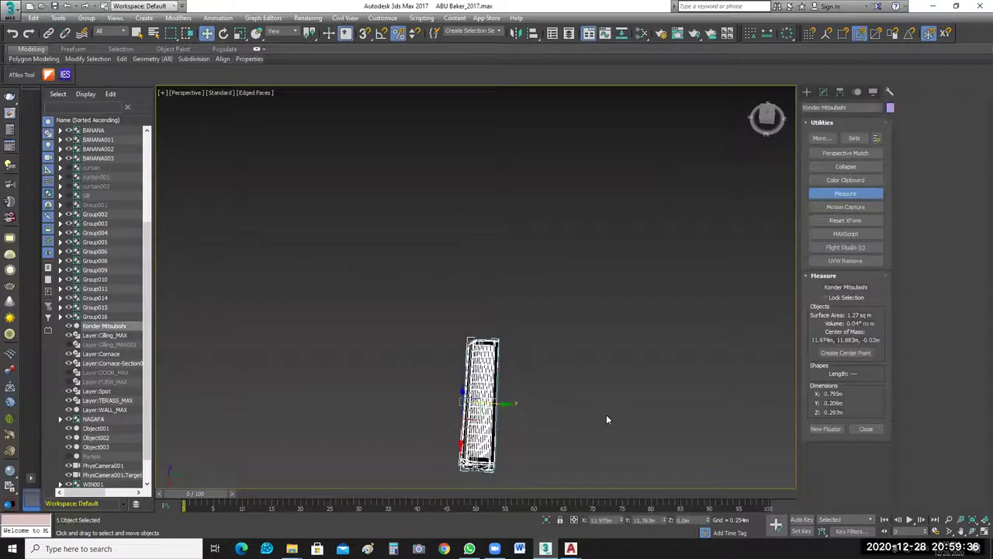
scroll(561, 366, "down", 6)
middle_click_drag(568, 328, 567, 323)
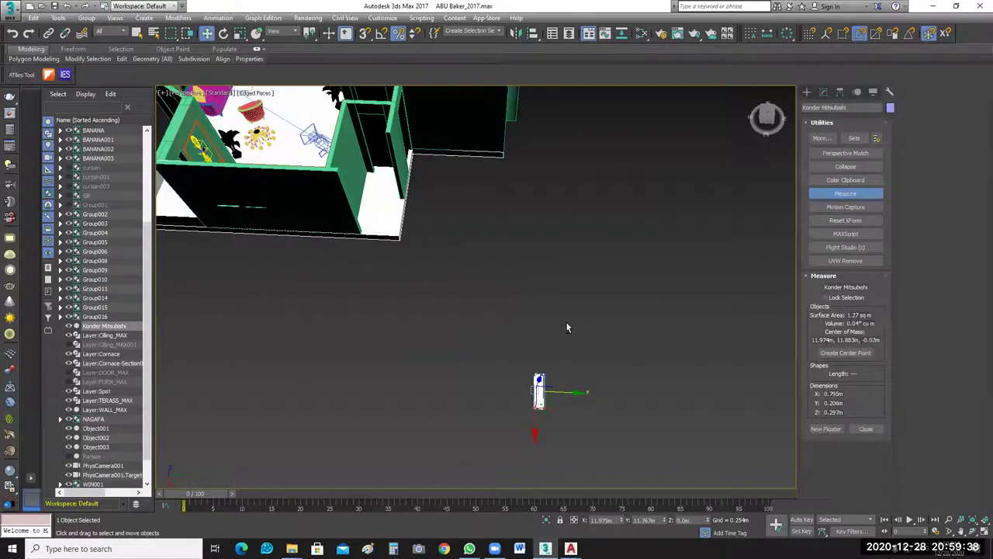
middle_click_drag(572, 288, 593, 355, "alt")
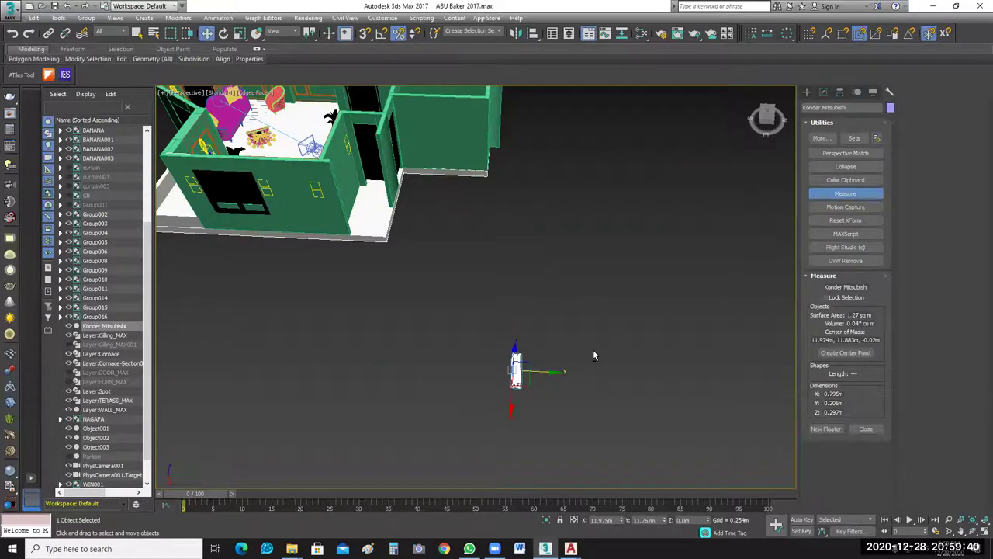
scroll(598, 392, "down", 3)
middle_click_drag(610, 395, 590, 372, "alt")
Resize the restored 3ds Max window so it fits beside the model library folder window.
left_click(953, 6)
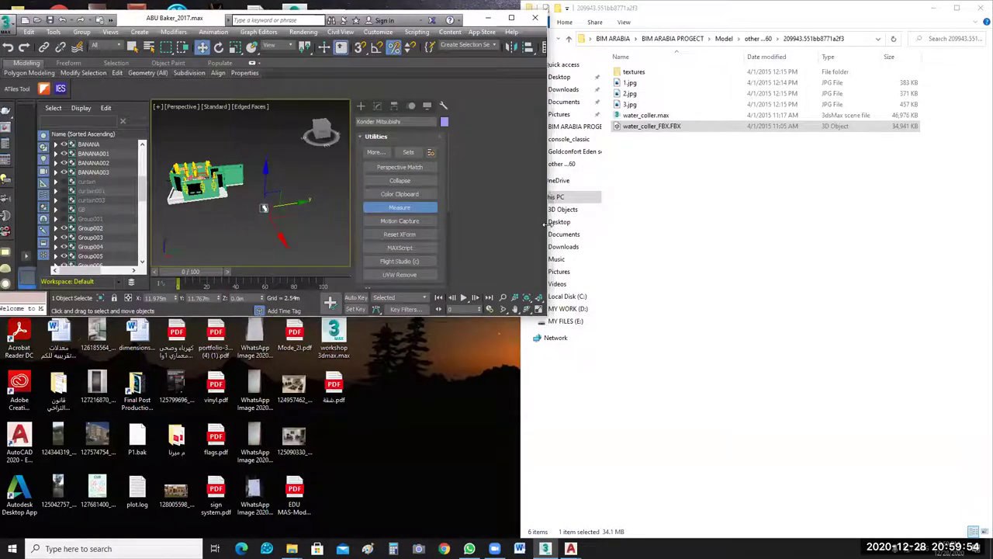
left_click_drag(547, 226, 458, 232)
left_click_drag(458, 232, 486, 267)
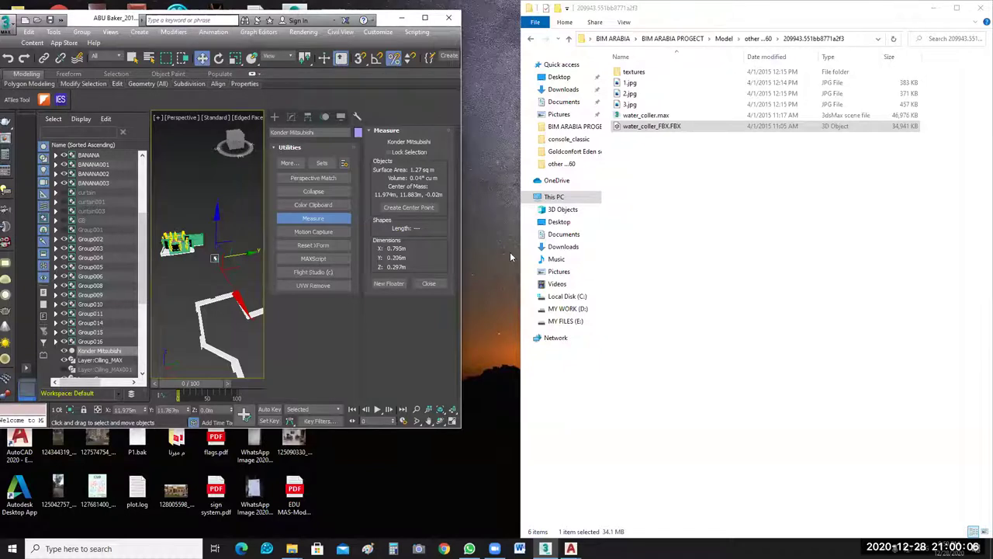
left_click_drag(461, 252, 510, 252)
Go up to the Model library in File Explorer, open the Pattern_03 folder and show its files as extra large icons.
left_click(569, 38)
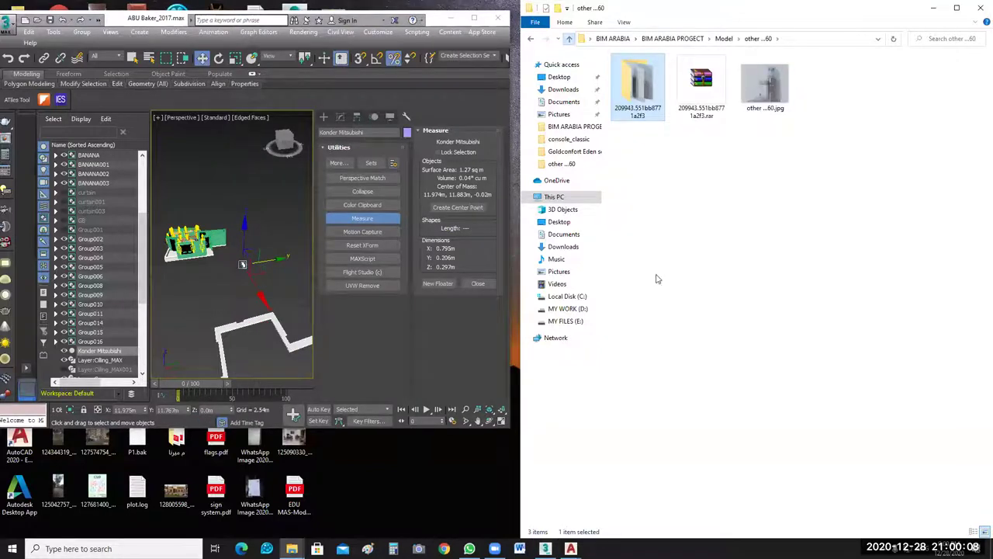
key("alt+Up")
key("Down")
key("Return")
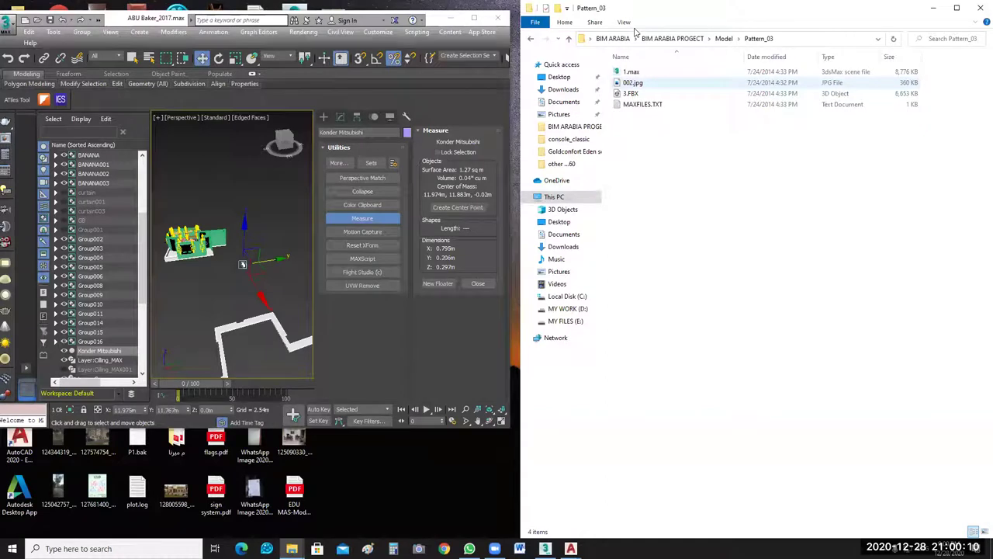
left_click(624, 22)
left_click(641, 36)
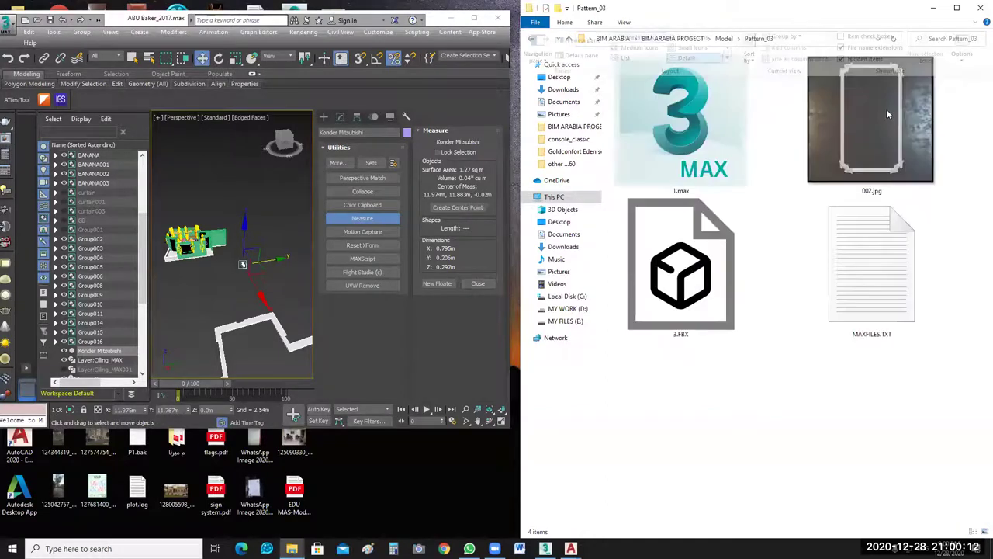
Preview the ornate wall frame image 002.jpg and the Provasi-Sideboard.jpg image, closing each one after viewing.
left_click(889, 114)
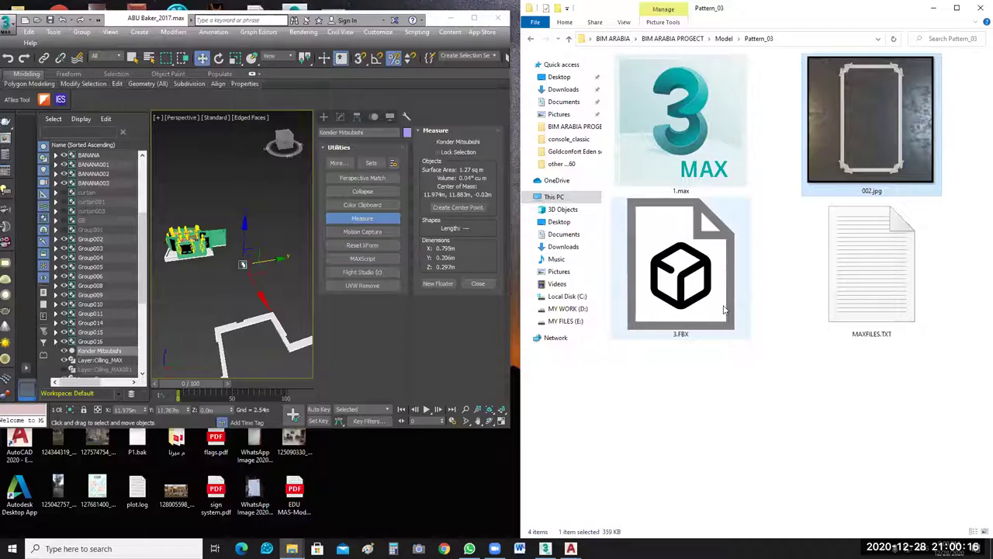
double_click(724, 310)
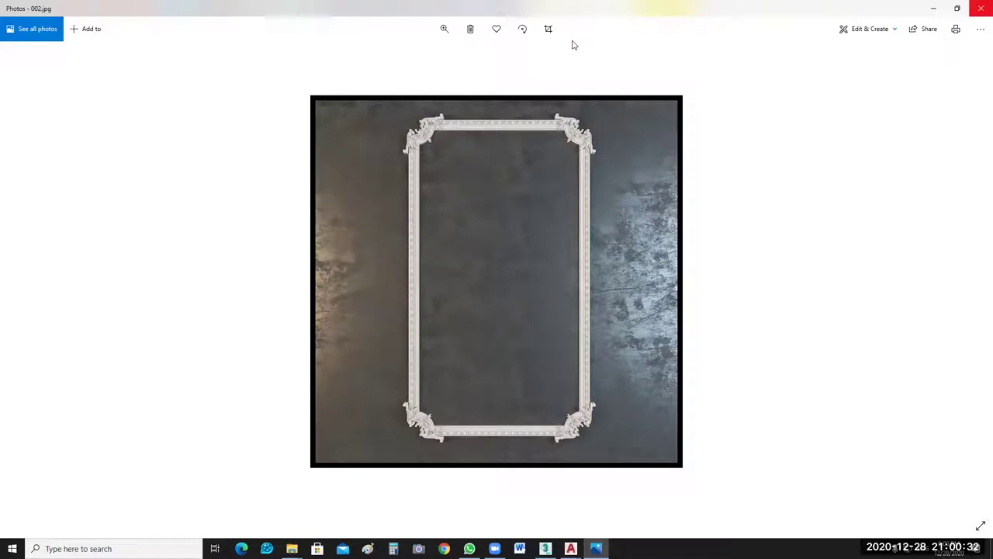
key("alt+F4")
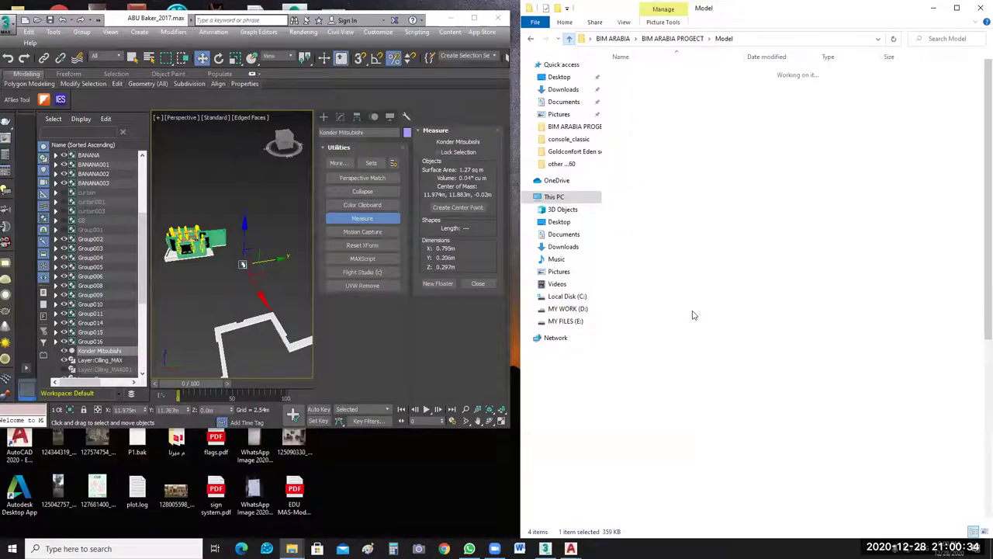
double_click(695, 314)
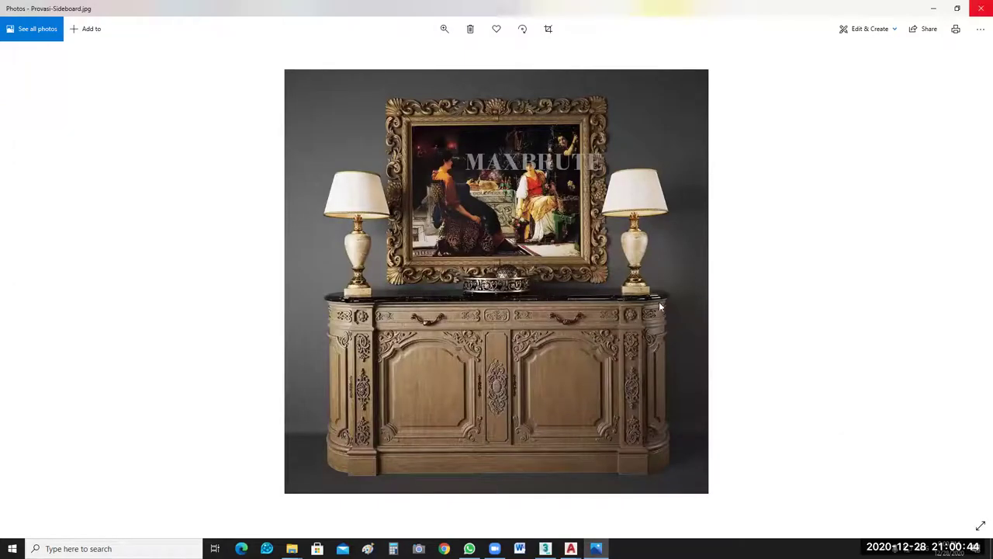
key("alt+F4")
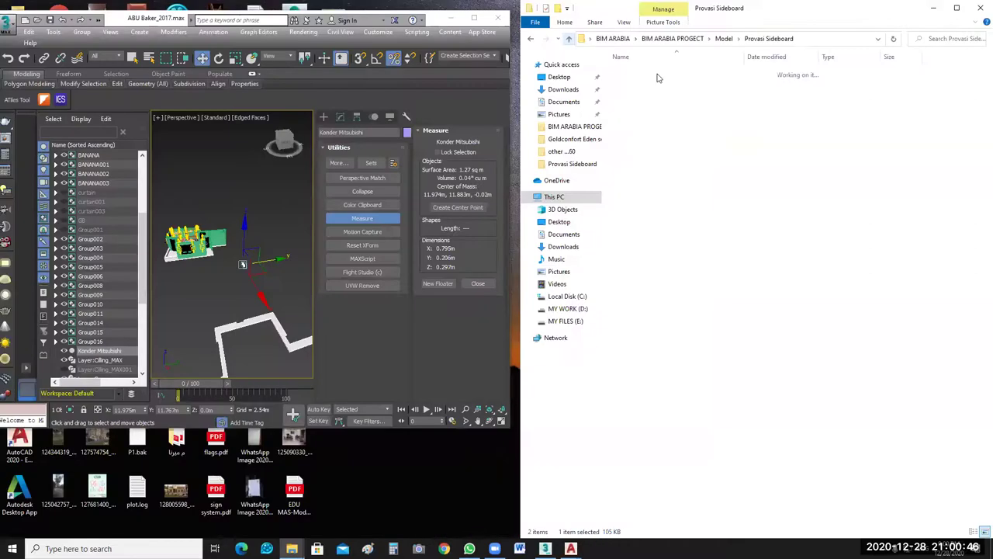
Open the Samsung LED UE46B7000 folder and review its TV preview images, starting with Samsung LED 007.jpg.
double_click(656, 76)
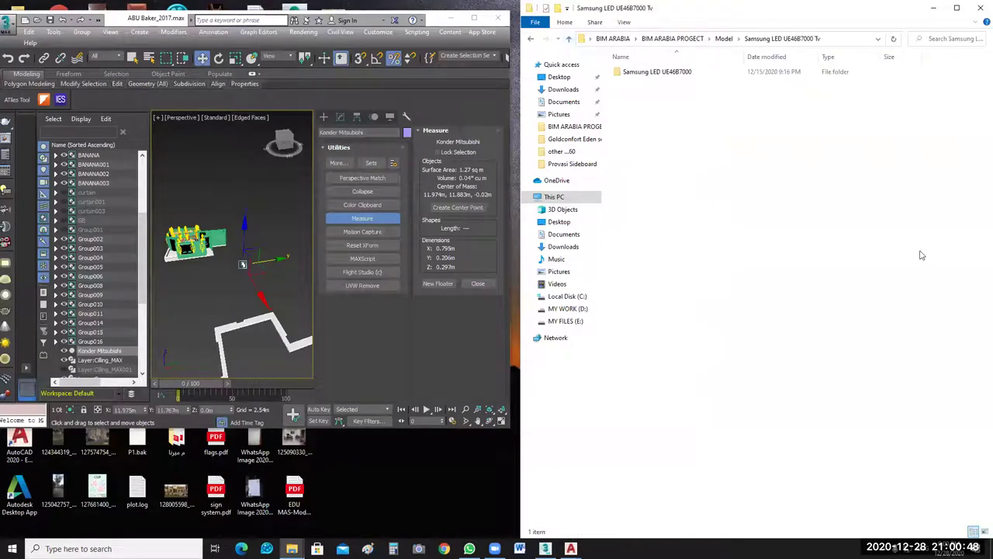
double_click(657, 72)
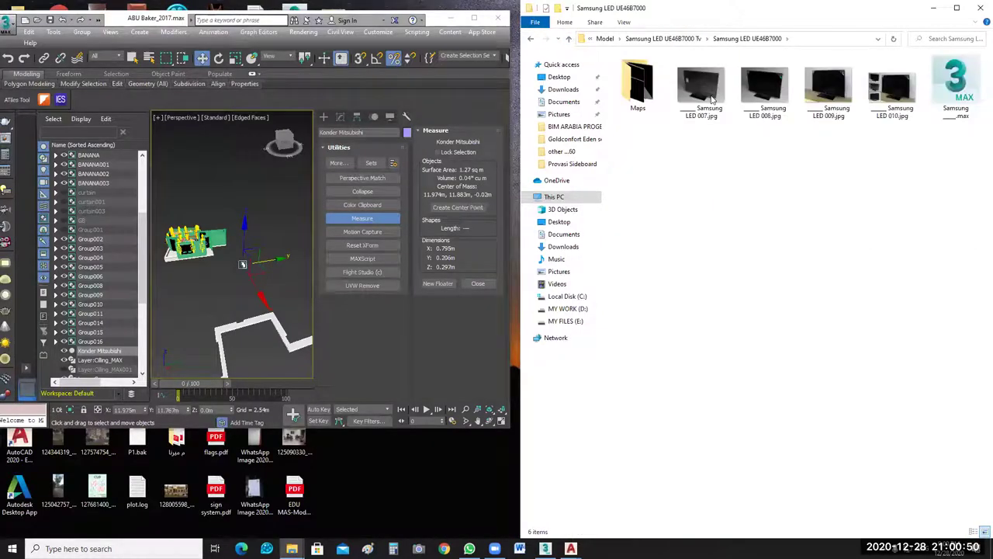
left_click(712, 99)
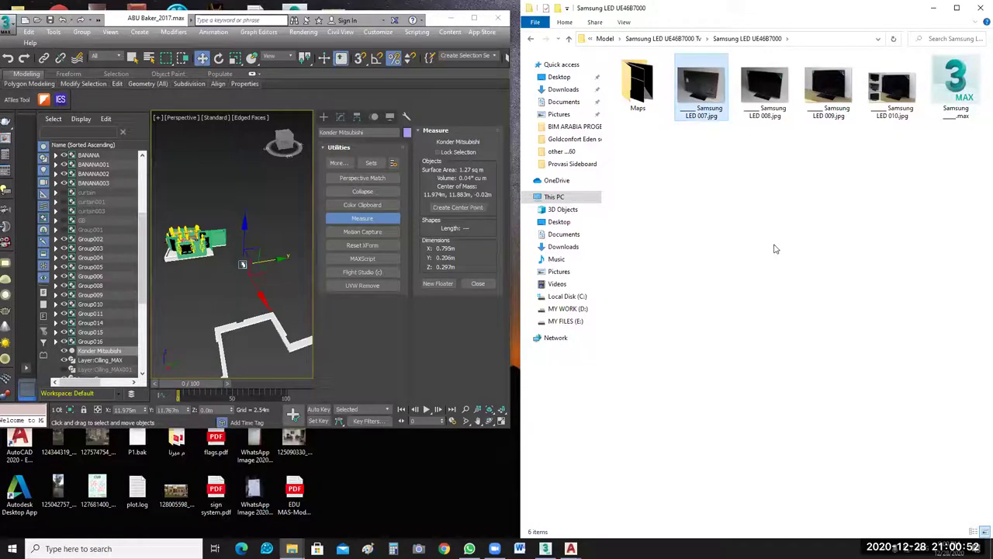
key("Return")
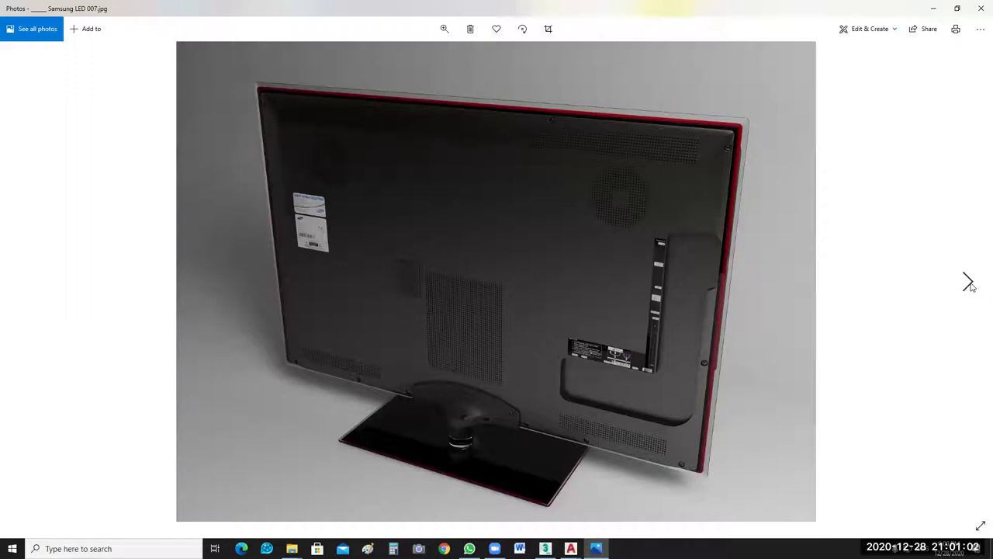
left_click(970, 284)
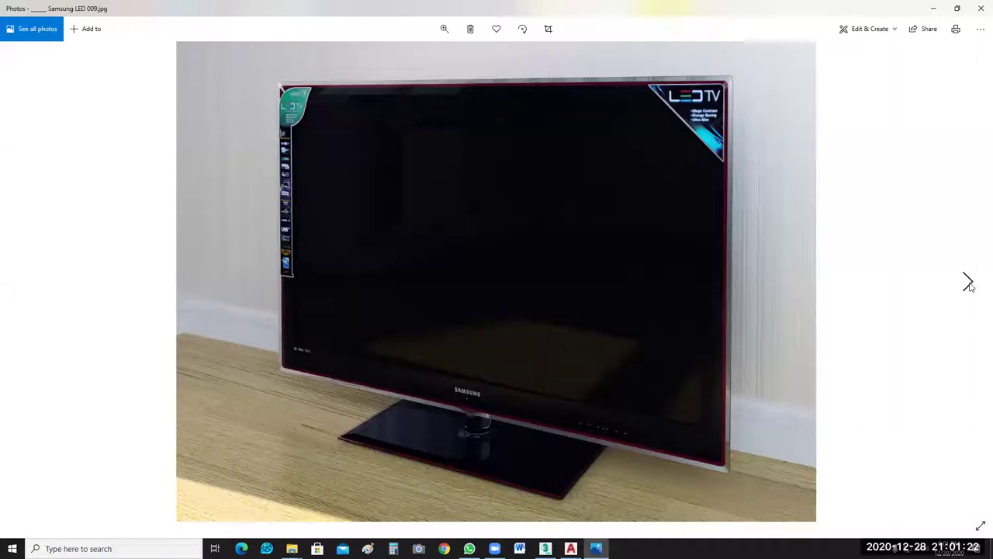
left_click(969, 284)
key("alt+F4")
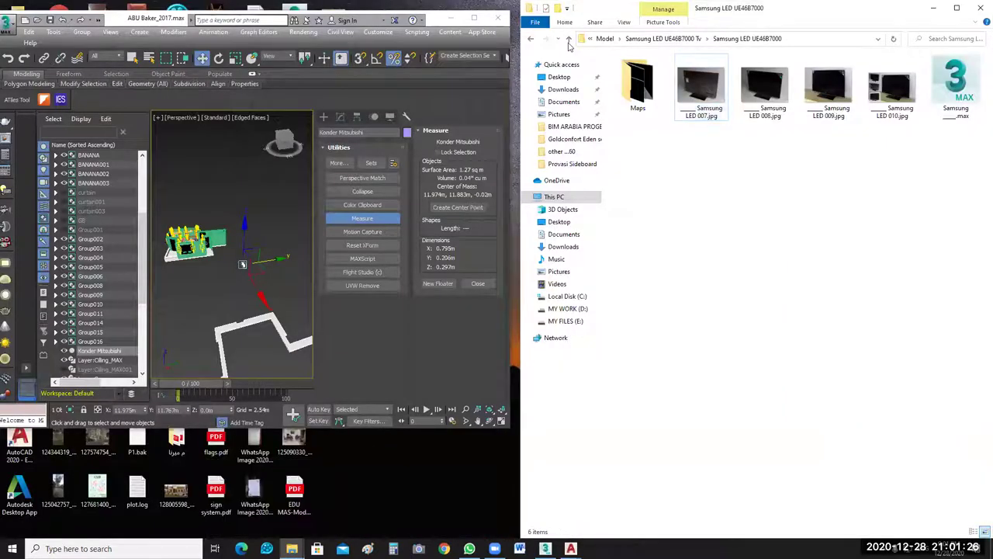
Return to the Model library, open the Sockets ...48 folder and preview its electrical panel image.
left_click(569, 41)
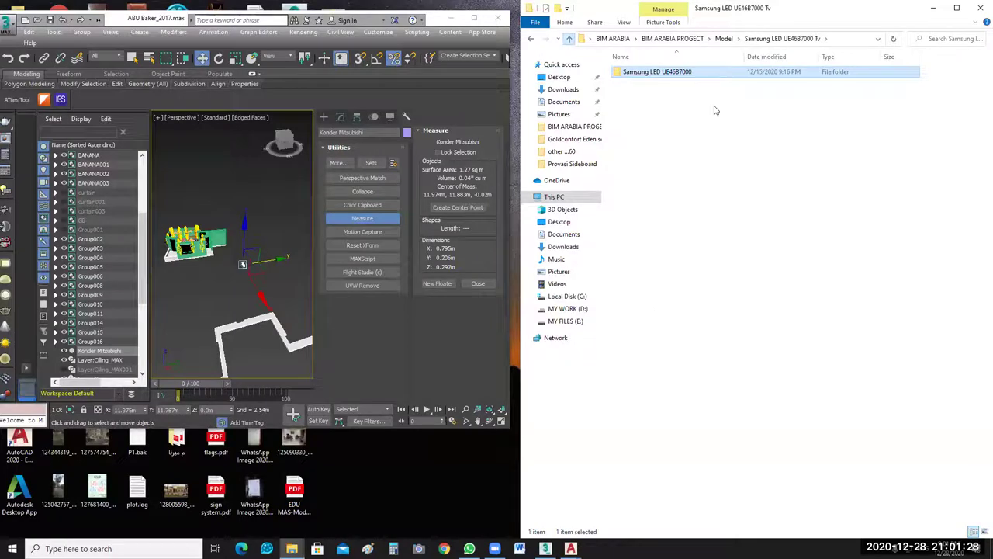
key("alt+Up")
key("Return")
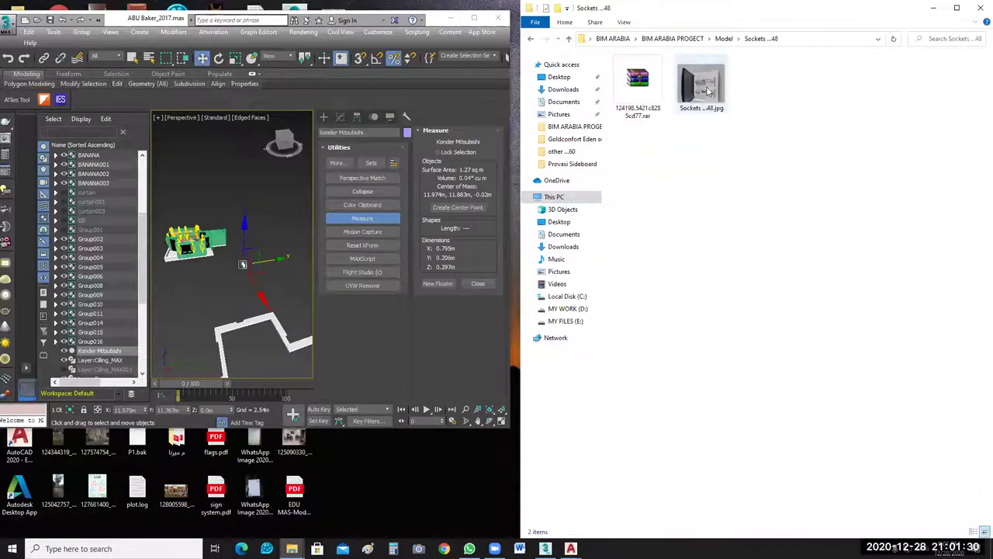
left_click(707, 92)
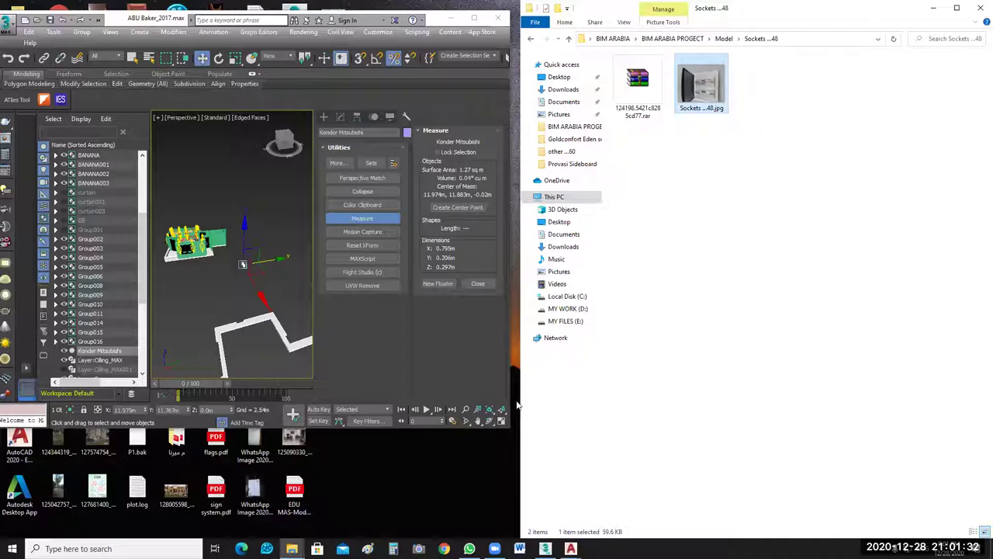
key("Return")
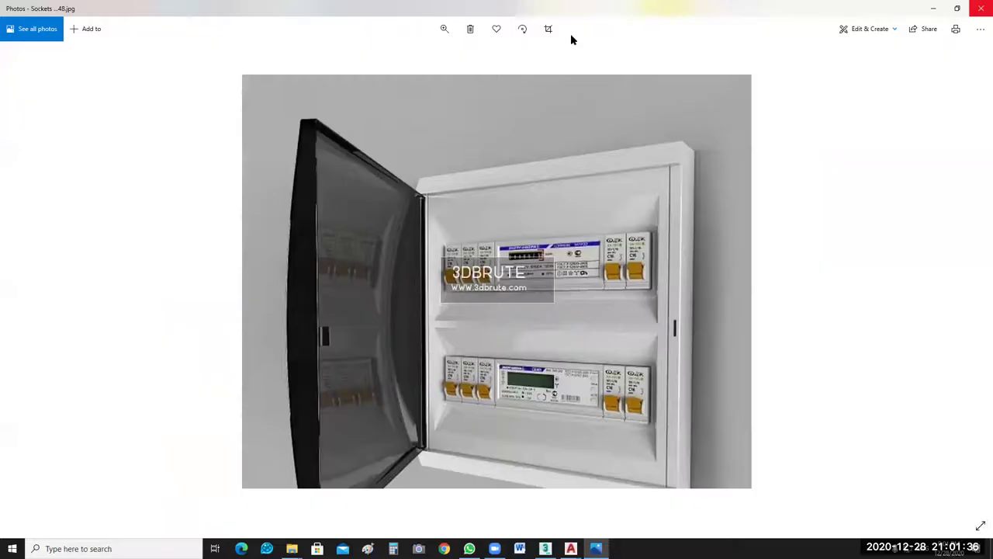
key("alt+F4")
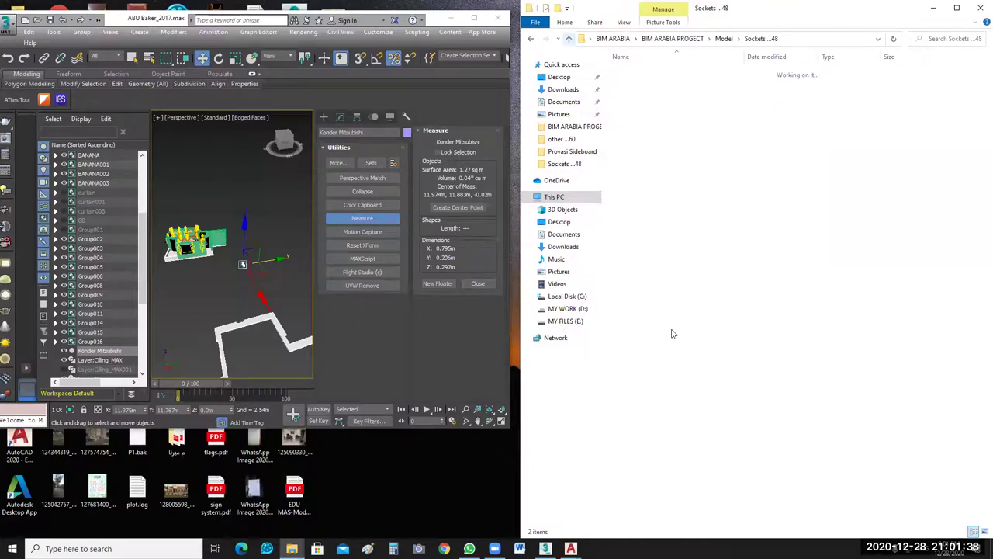
Open the Stellaj Besana folder inside TV stand_Bookcase_Decor and preview the TV wall unit image 1.jpg.
key("alt+Up")
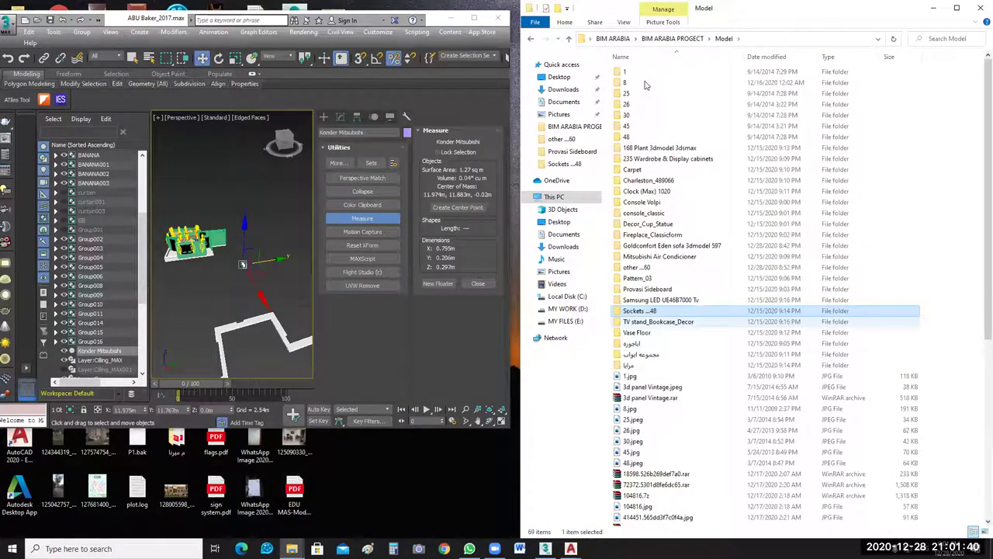
double_click(738, 226)
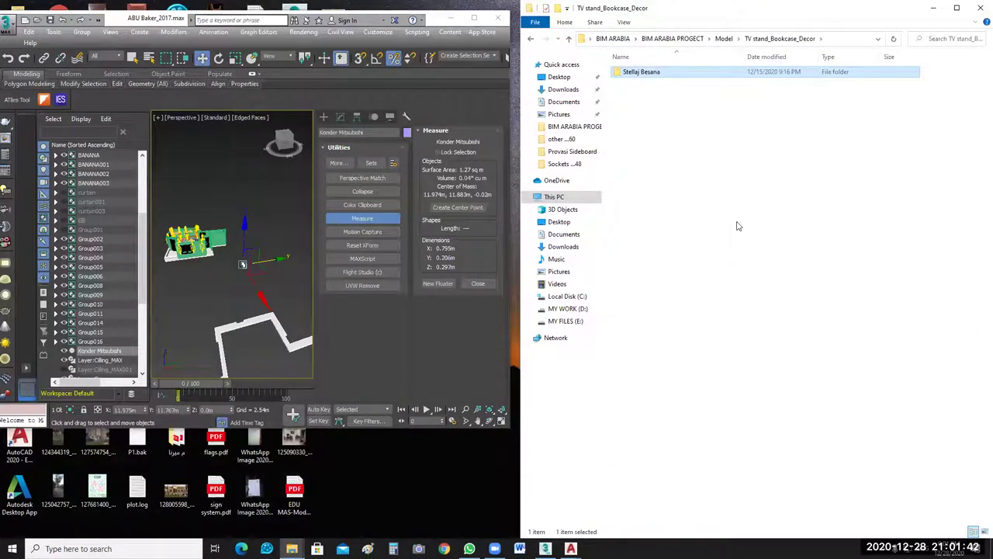
key("Return")
key("Return")
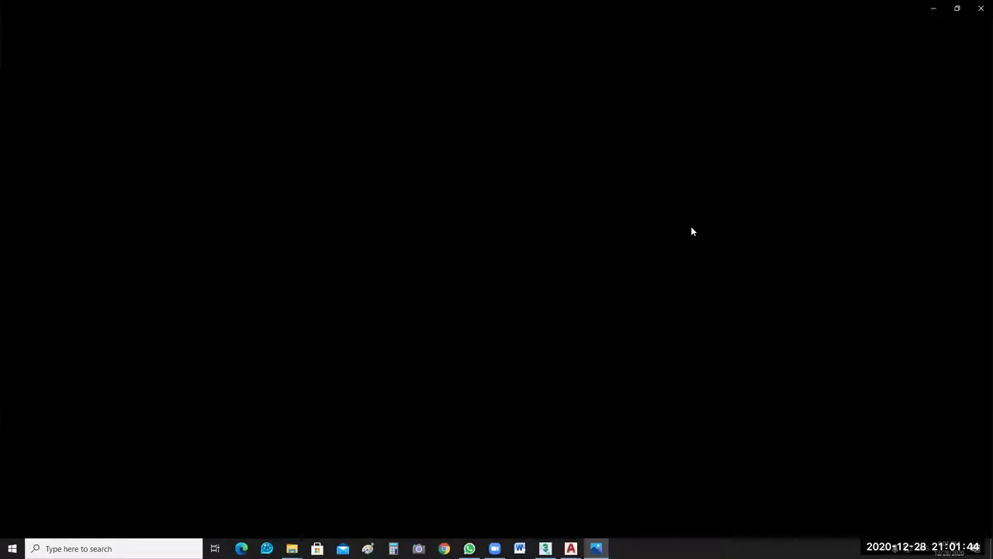
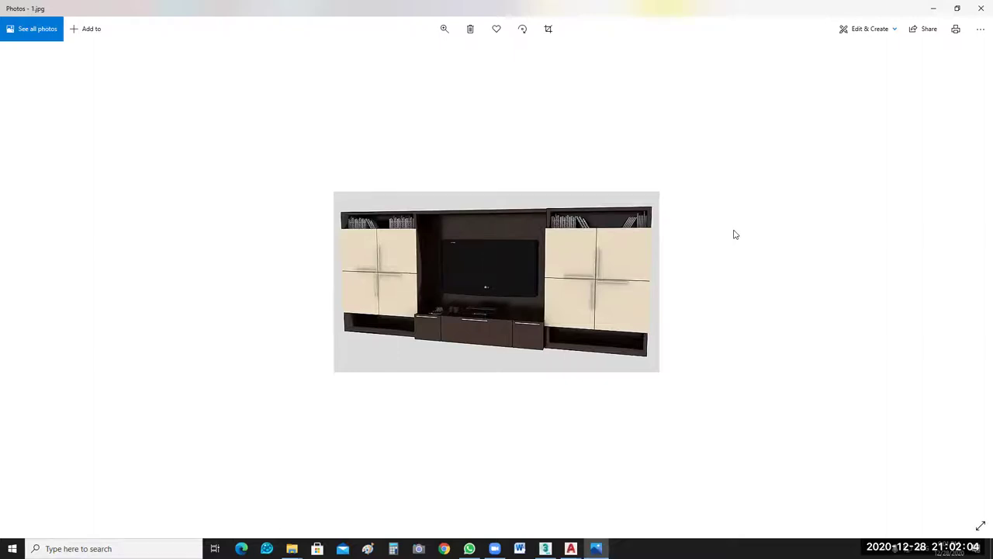
left_click(979, 10)
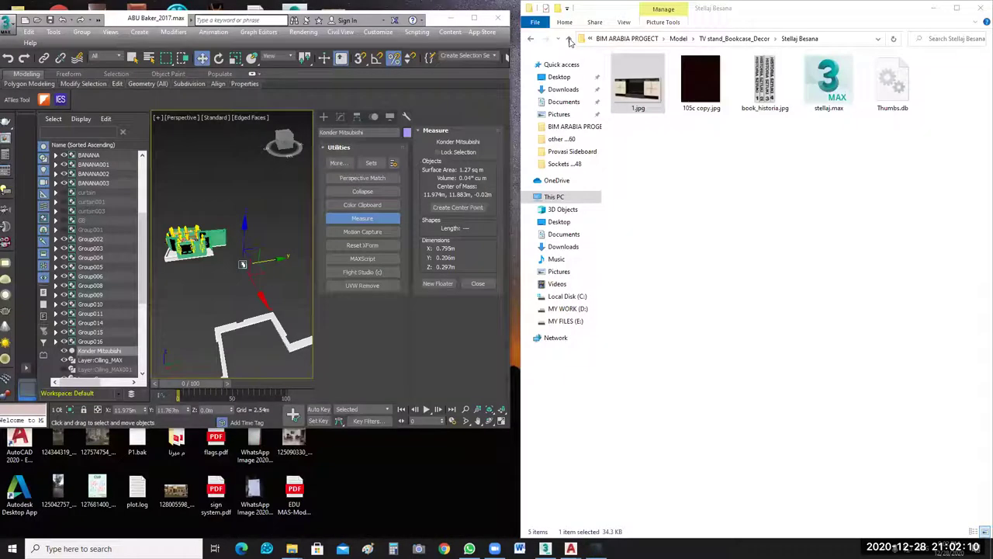
Check the contents of the Vase Floor folder's vase model subfolder and return to the Model library.
key("alt+Up")
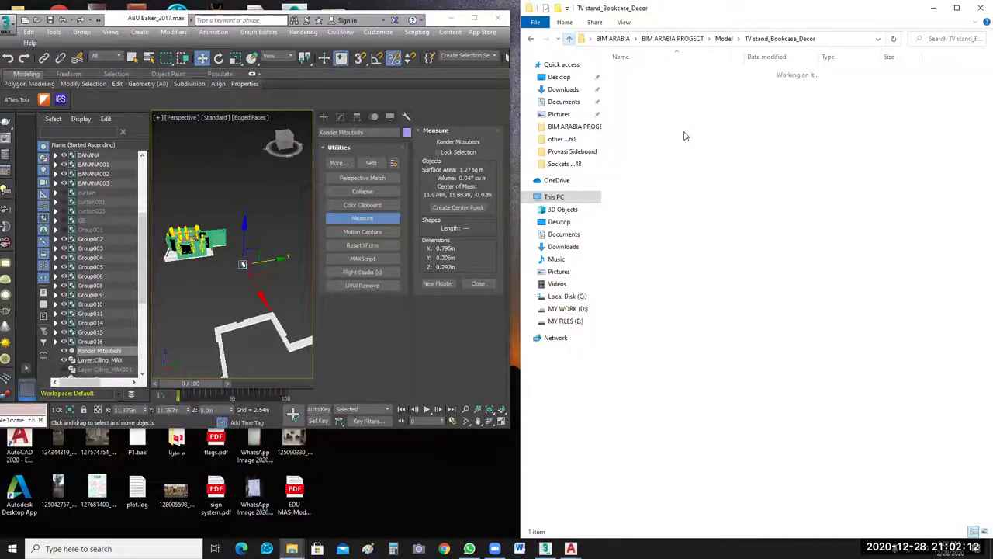
left_click(567, 41)
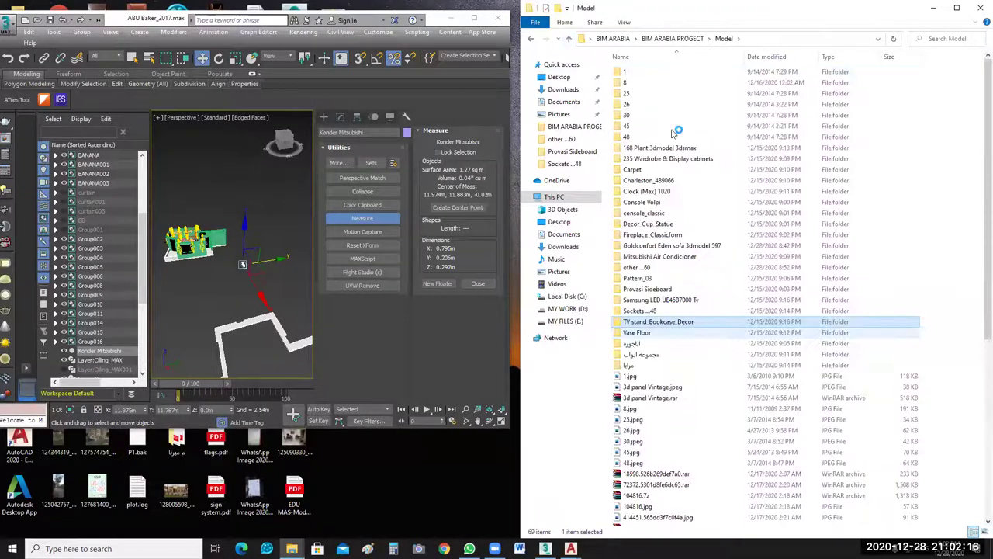
key("Down")
key("Return")
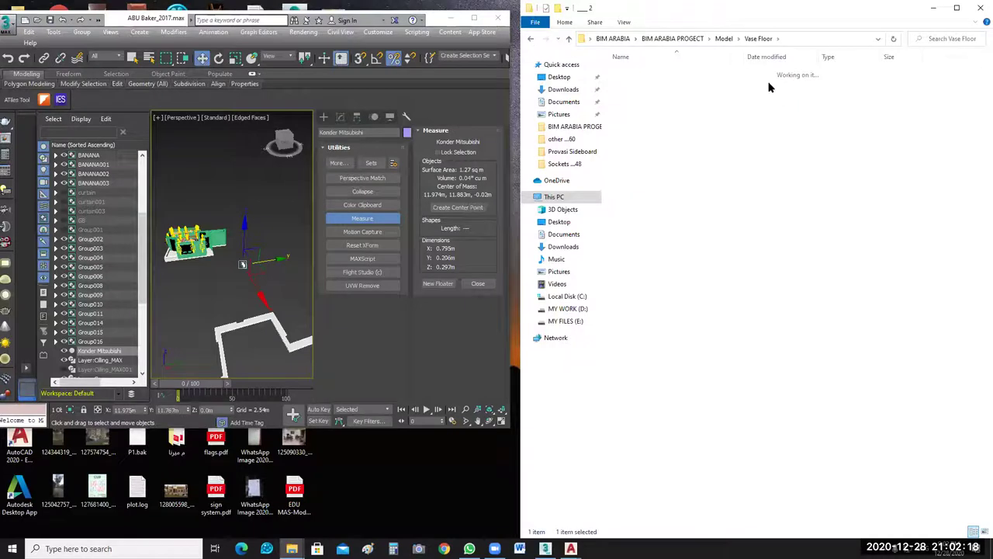
key("Return")
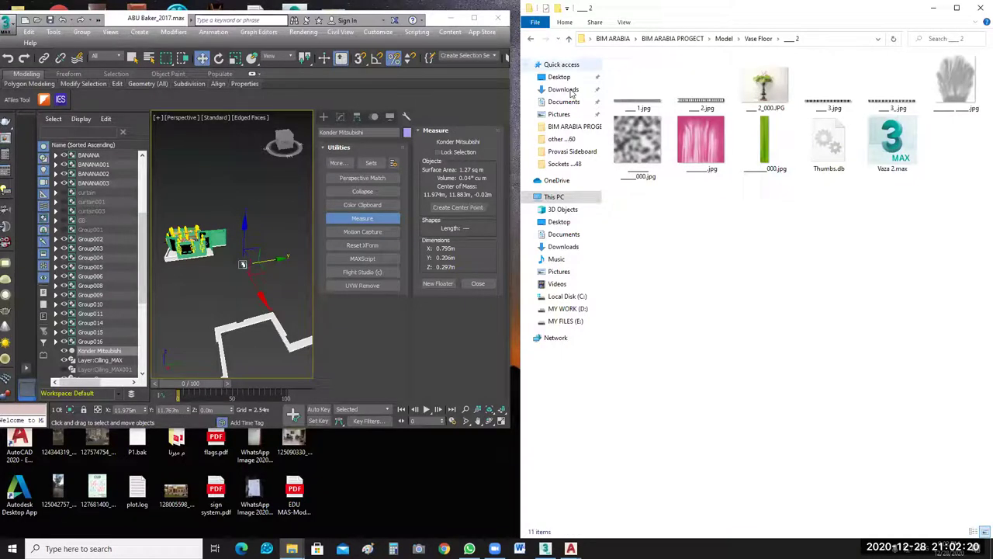
key("BackSpace")
key("BackSpace")
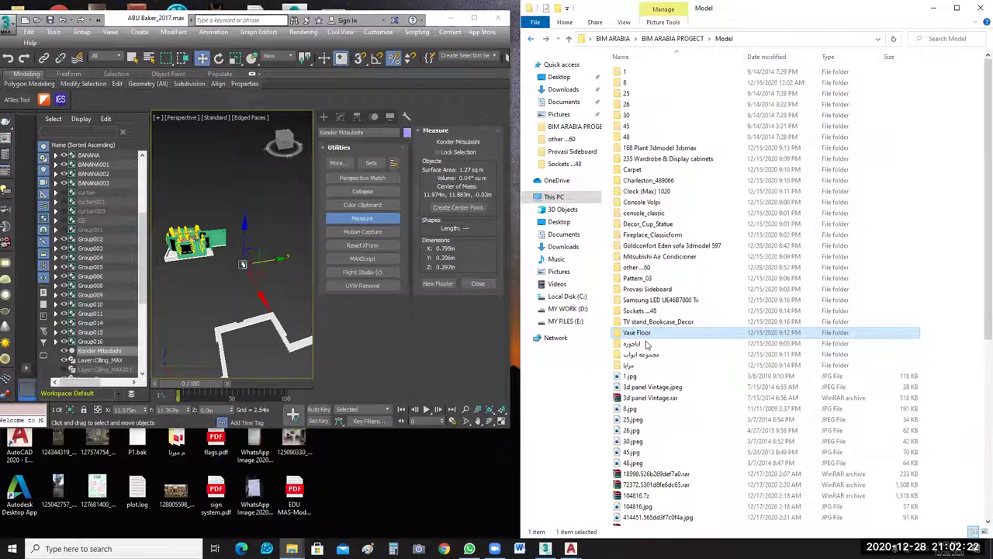
Open the اباجوره lamp folder in the Model library and show its contents as large icons.
left_click(647, 344)
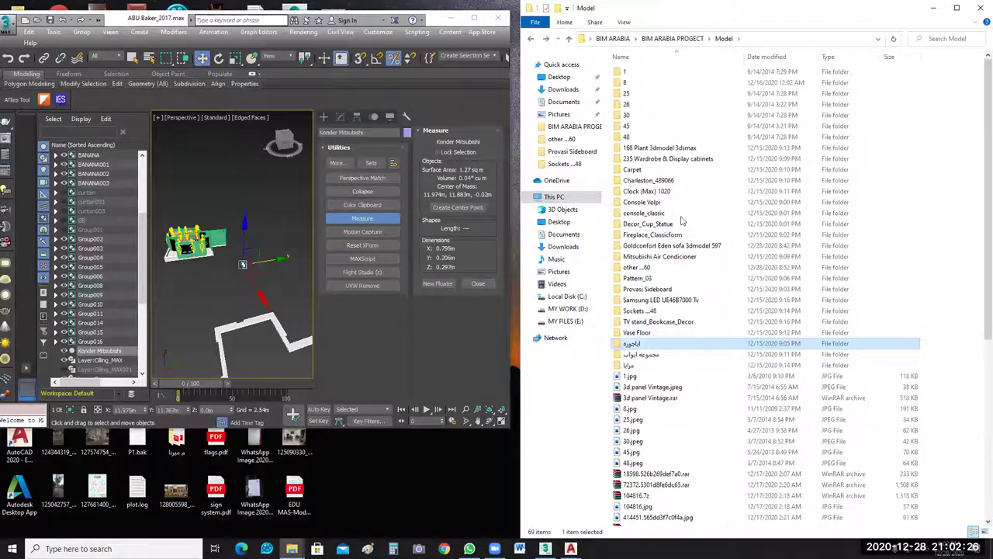
key("Return")
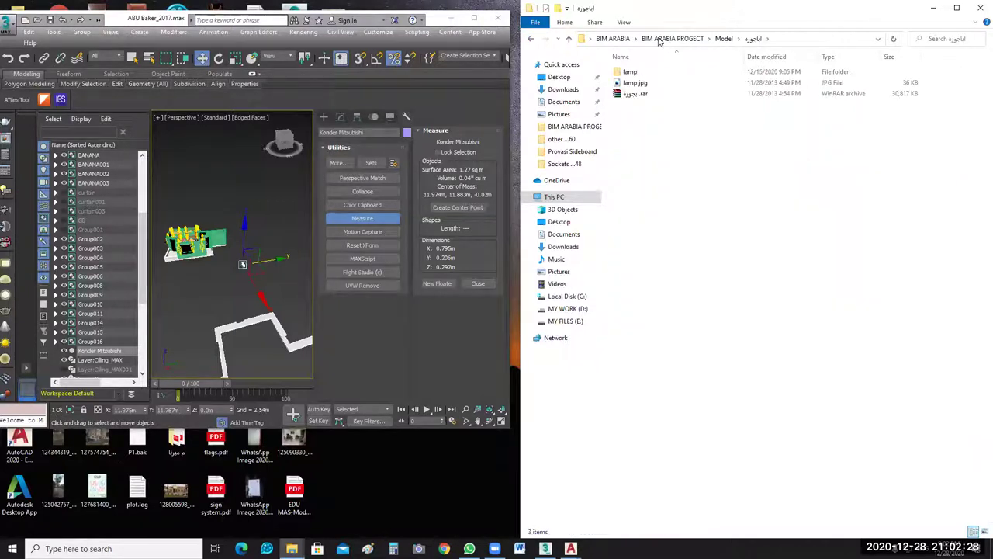
left_click(624, 22)
left_click(692, 36)
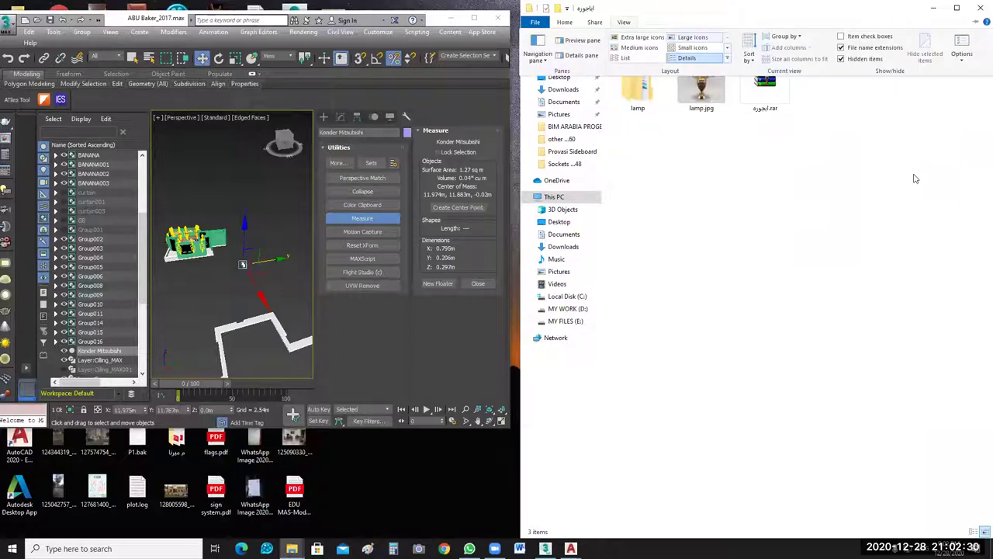
scroll(916, 178, "up", 3, "ctrl")
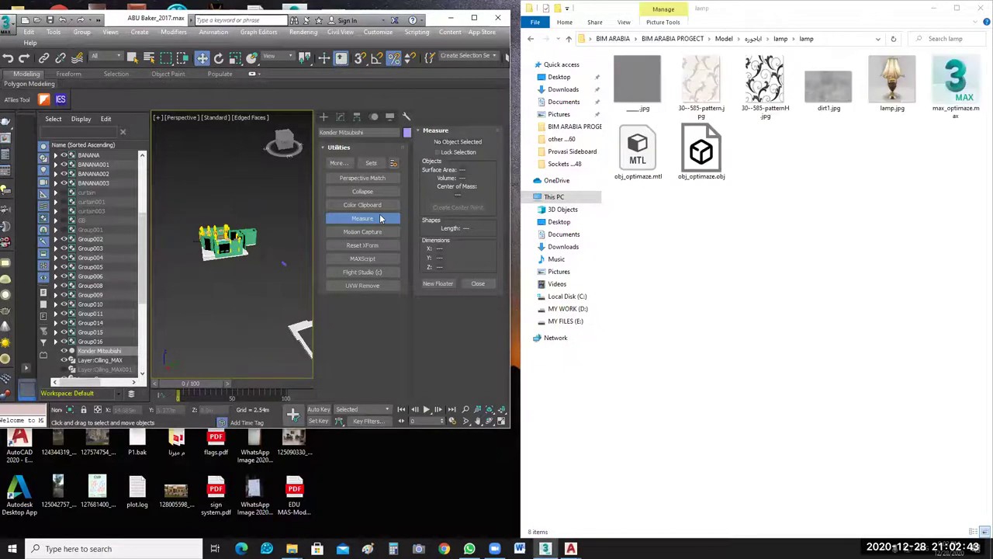
Clear the selection, close the Measure utility and narrow the command panel to one column to enlarge the viewport.
key("ctrl+d")
left_click(377, 217)
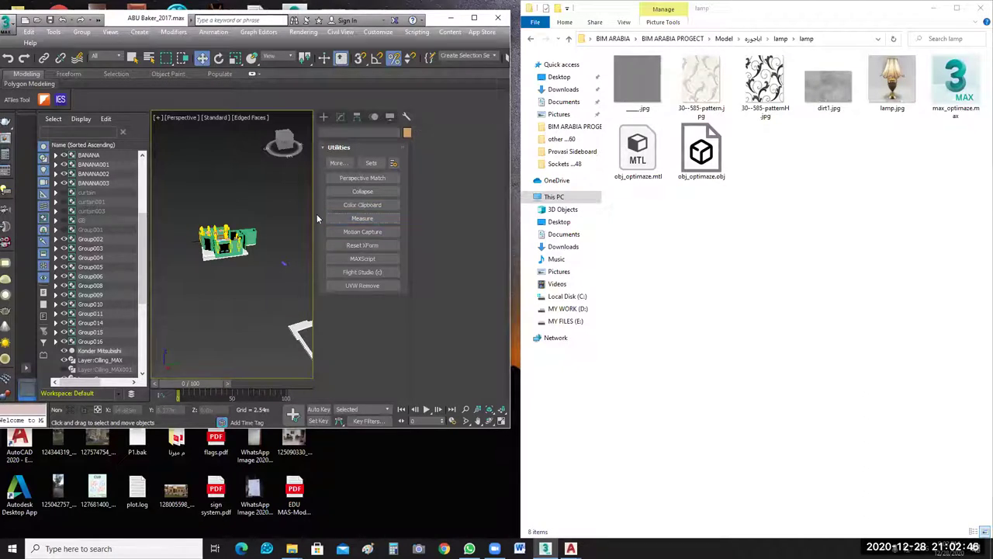
left_click_drag(316, 213, 408, 225)
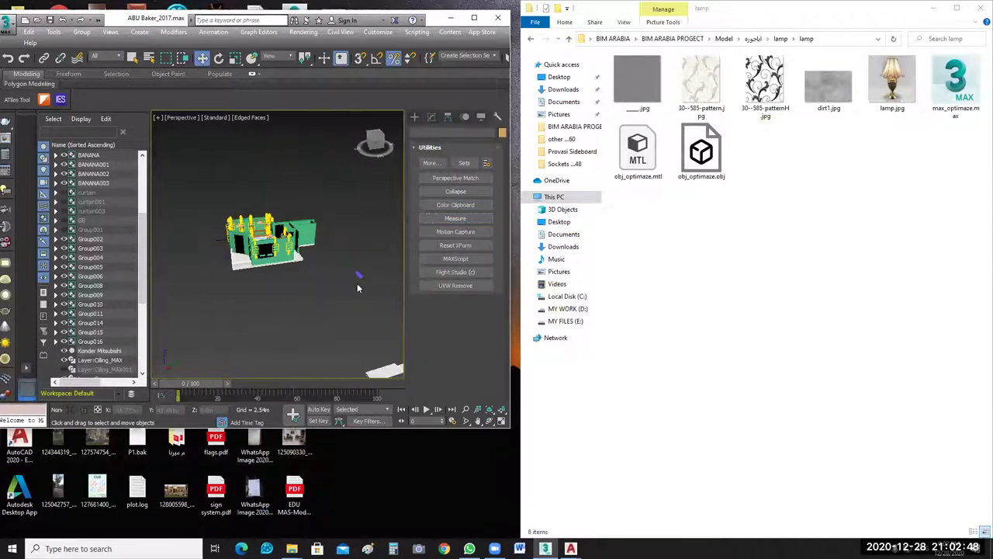
Import obj_optimaze.obj from the lamp folder into the apartment scene, renaming the conflicting Line004 object to 011.
scroll(309, 303, "up", 5)
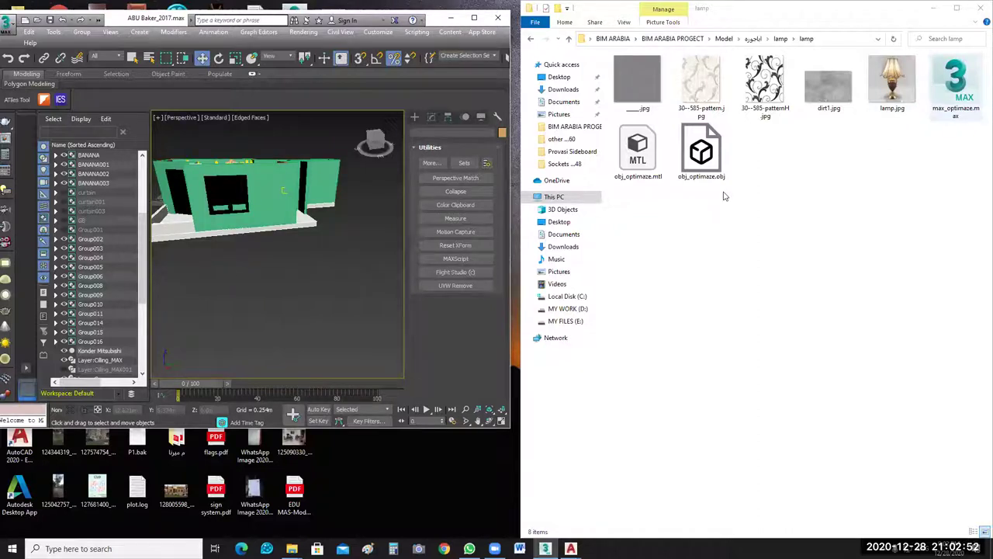
middle_click_drag(325, 264, 354, 272)
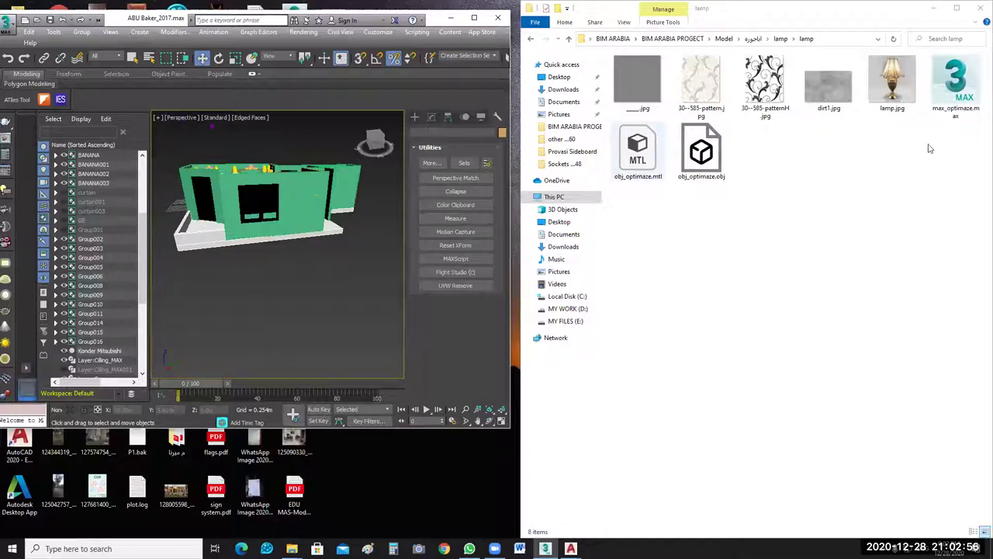
left_click_drag(712, 155, 349, 308)
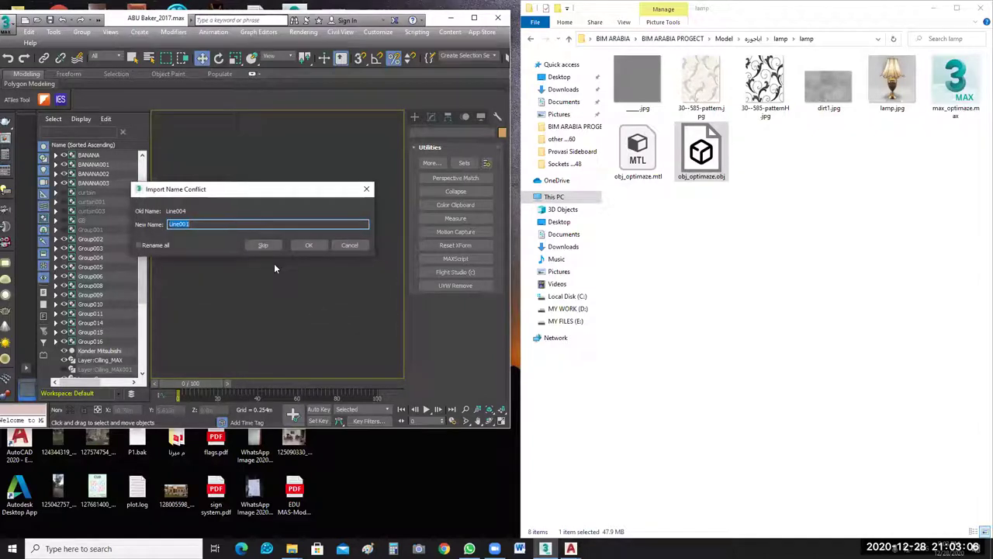
left_click(310, 245)
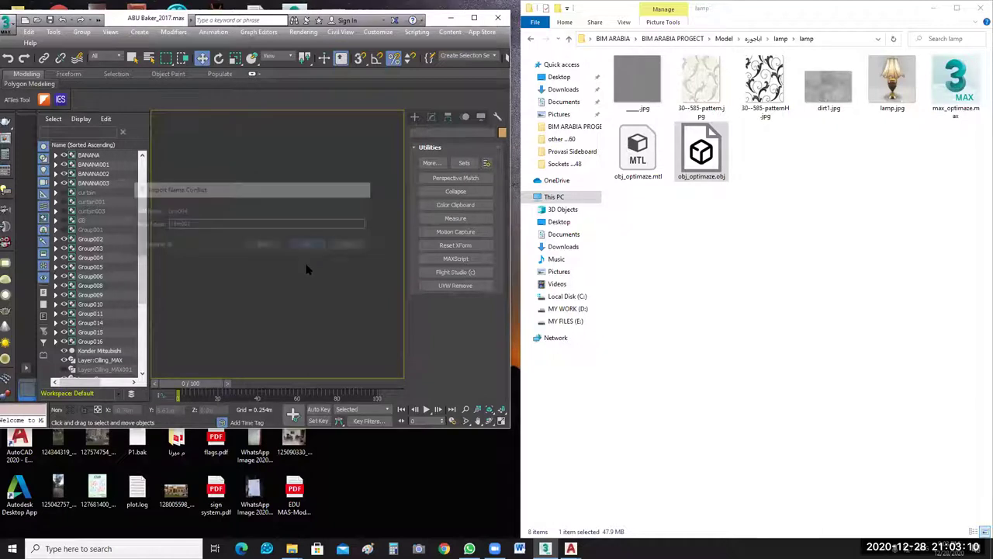
left_click(574, 309)
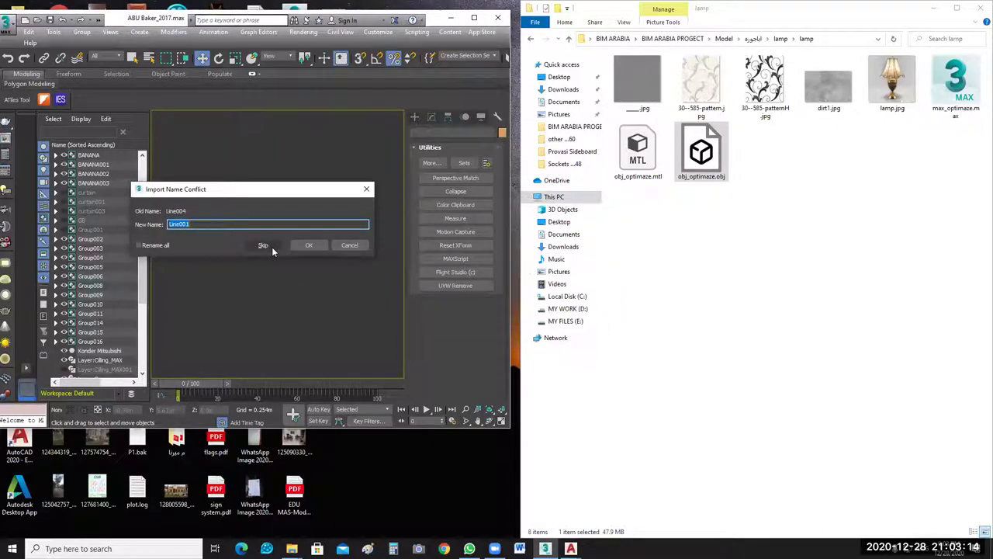
type("011")
left_click(309, 244)
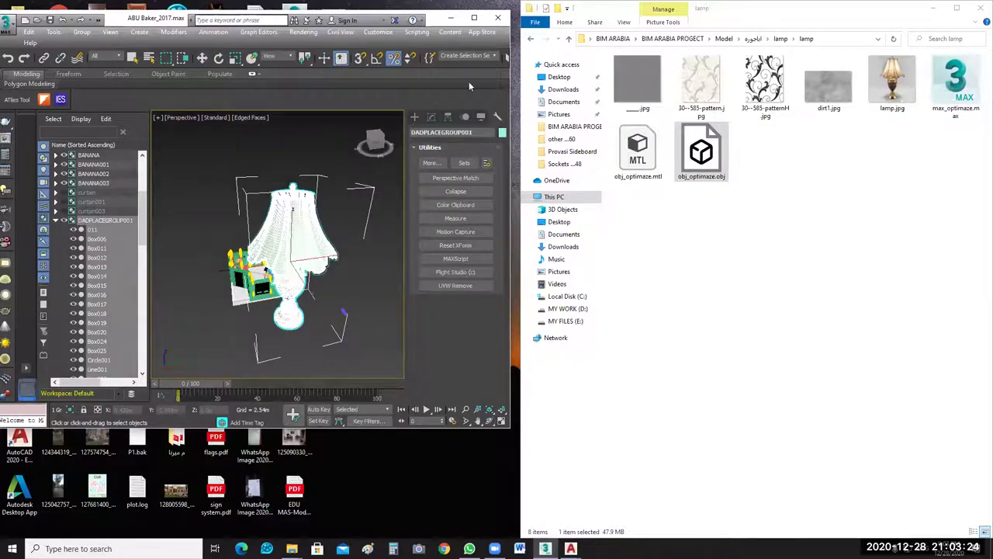
Return to the Model library and open the mirror_Unico folder inside the مرايا folder.
left_click(587, 110)
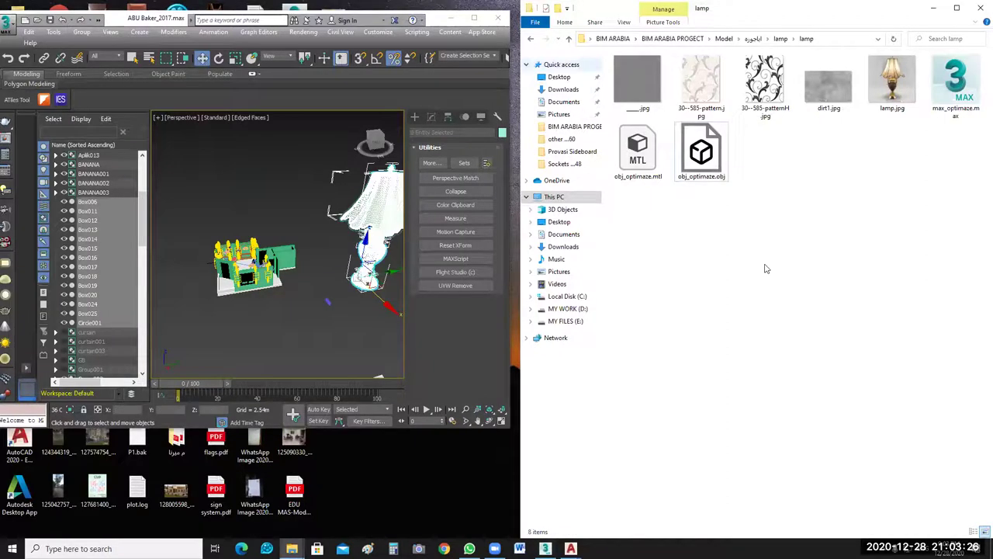
key("alt+Up")
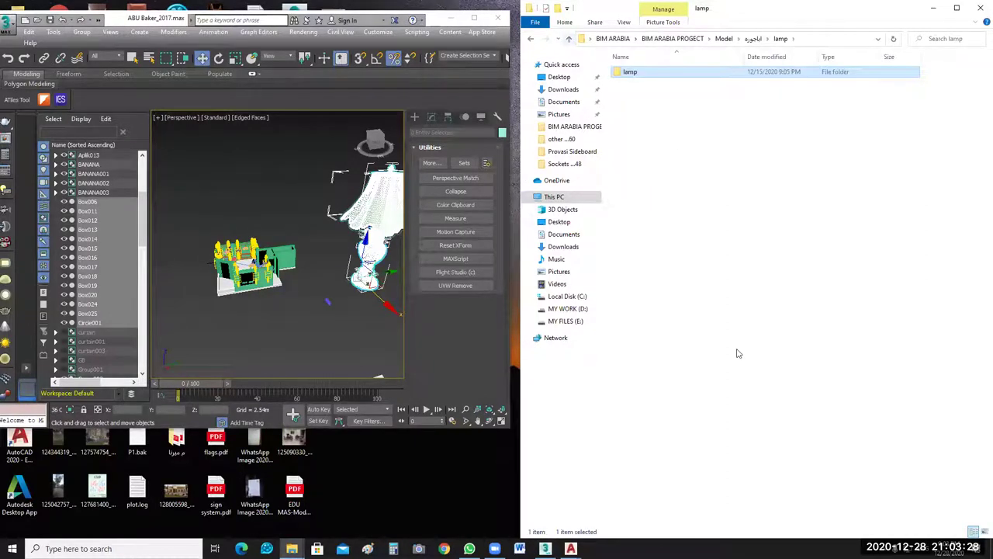
key("alt+Up")
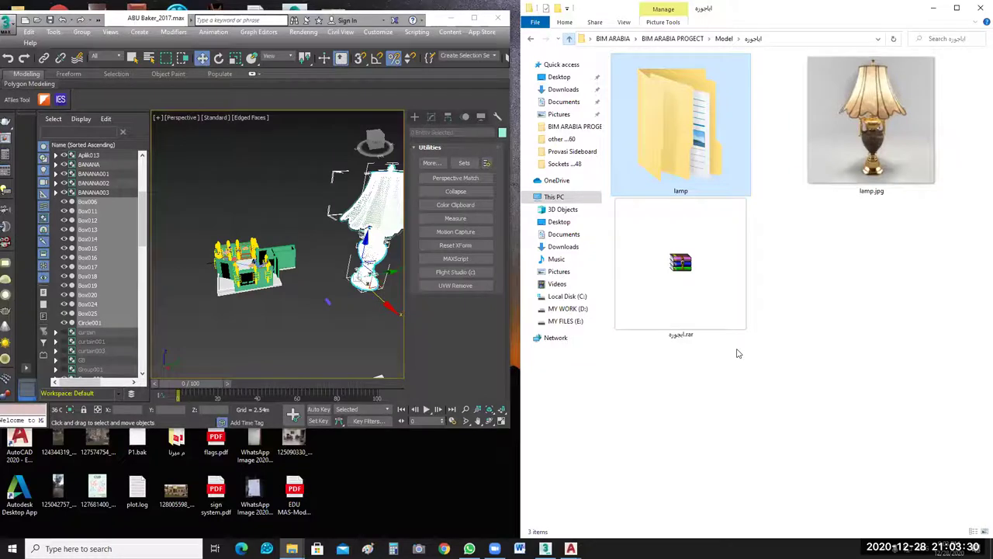
key("alt+Up")
left_click(638, 365)
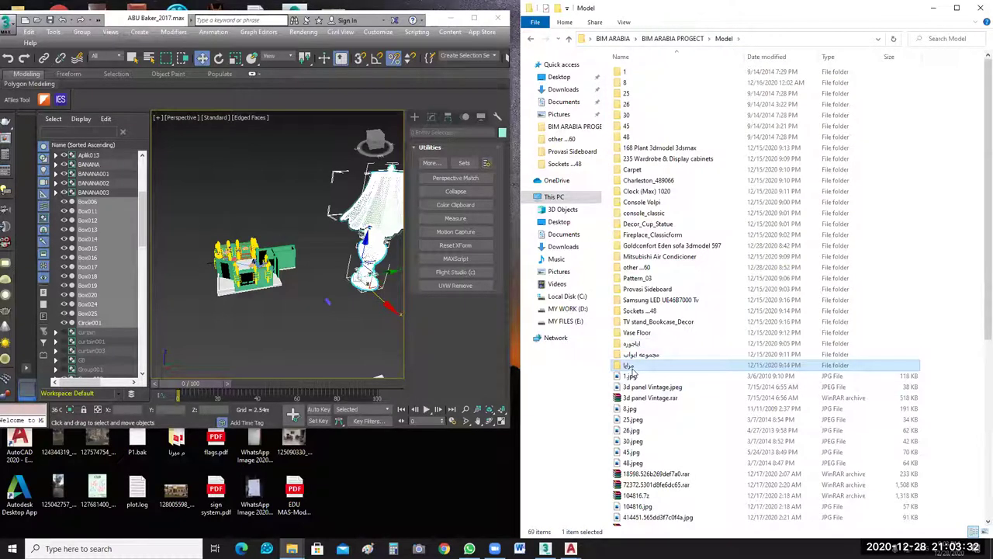
double_click(633, 369)
double_click(640, 73)
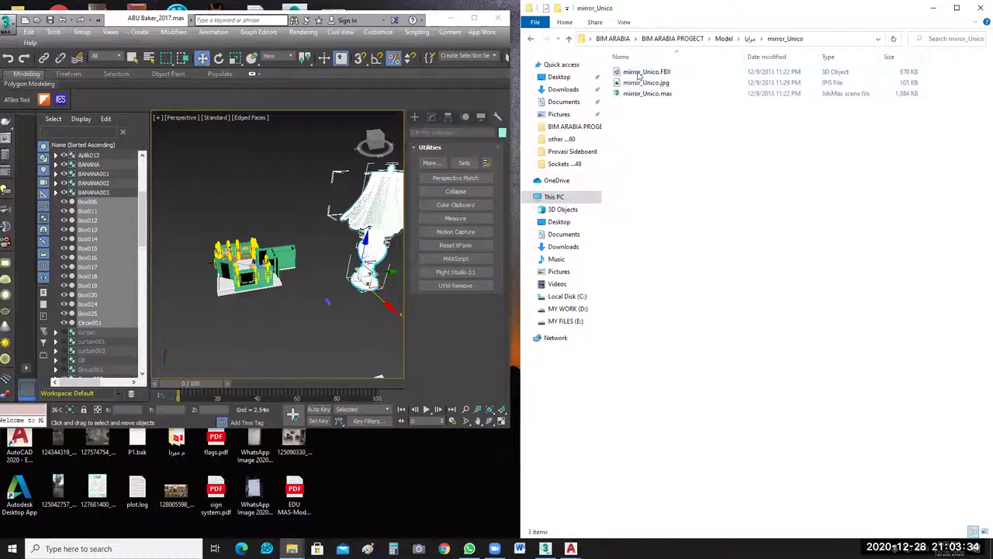
Show the mirror_Unico folder's contents as large icons and preview the mirror image mirror_Unico.jpg.
left_click(624, 22)
left_click(687, 38)
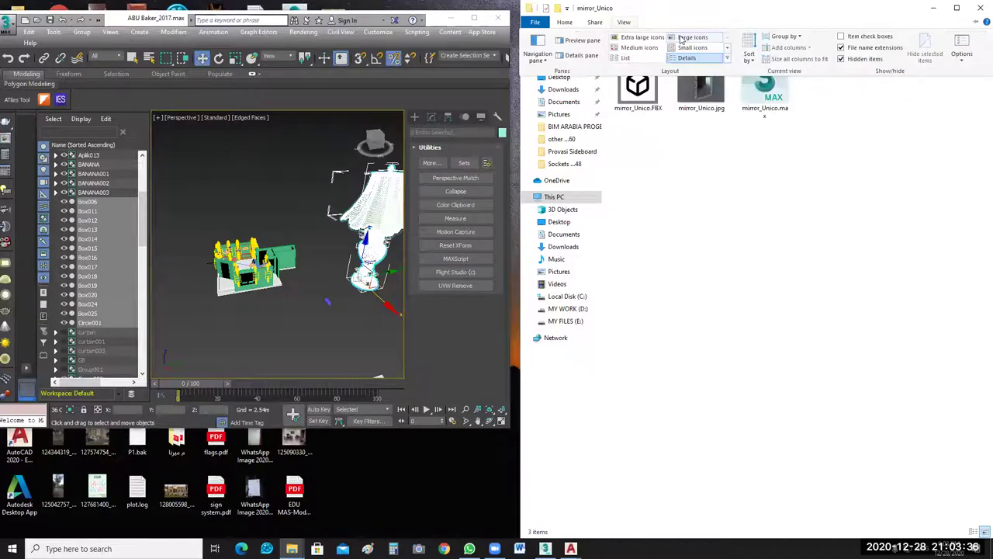
left_click(709, 94)
double_click(714, 96)
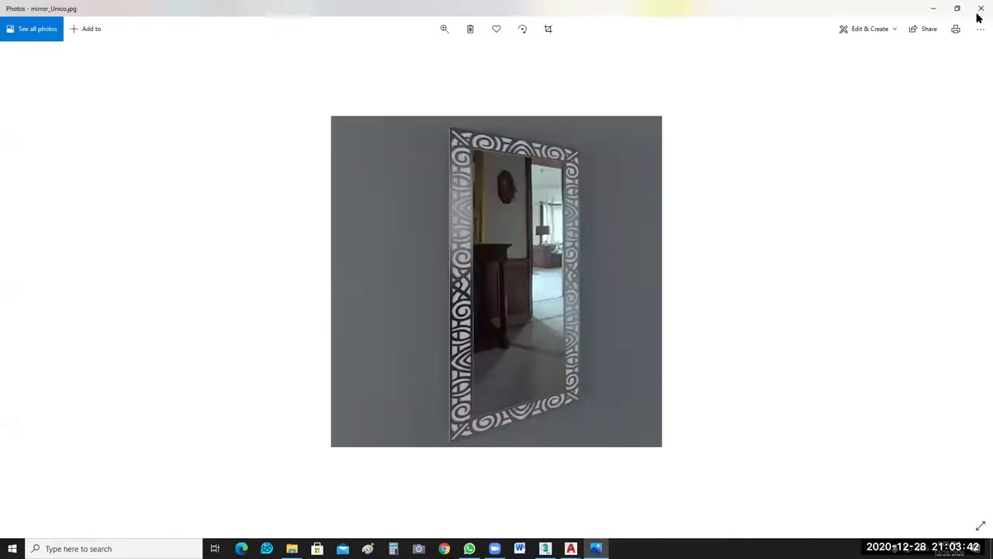
left_click(979, 16)
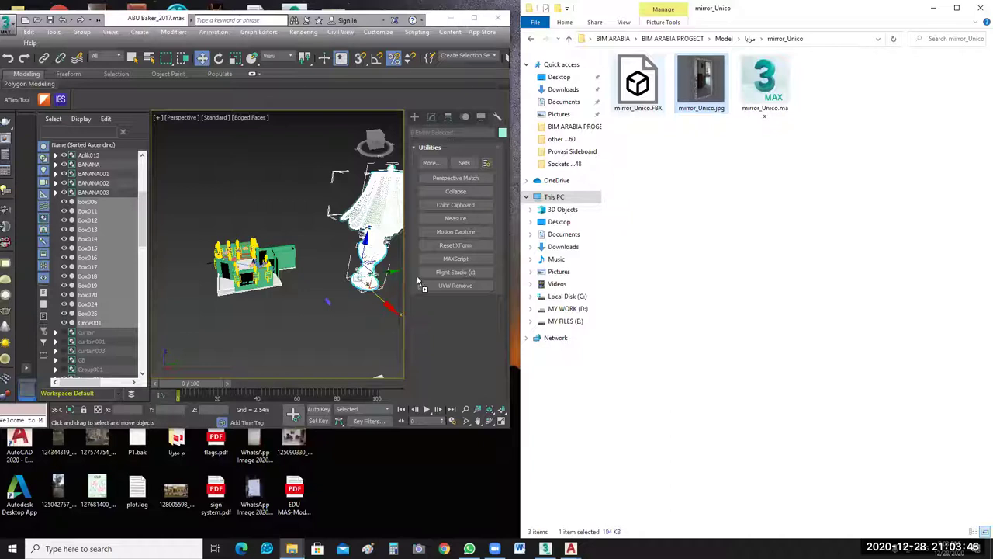
Import mirror_Unico.FBX into the scene with Import File and place the mirror beside the apartment model.
left_click_drag(638, 82, 251, 333)
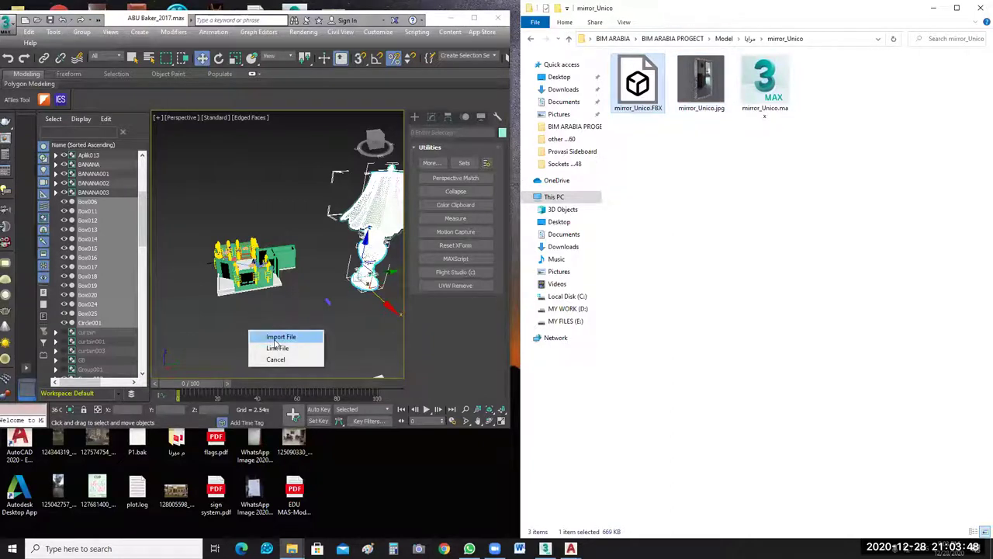
left_click(276, 338)
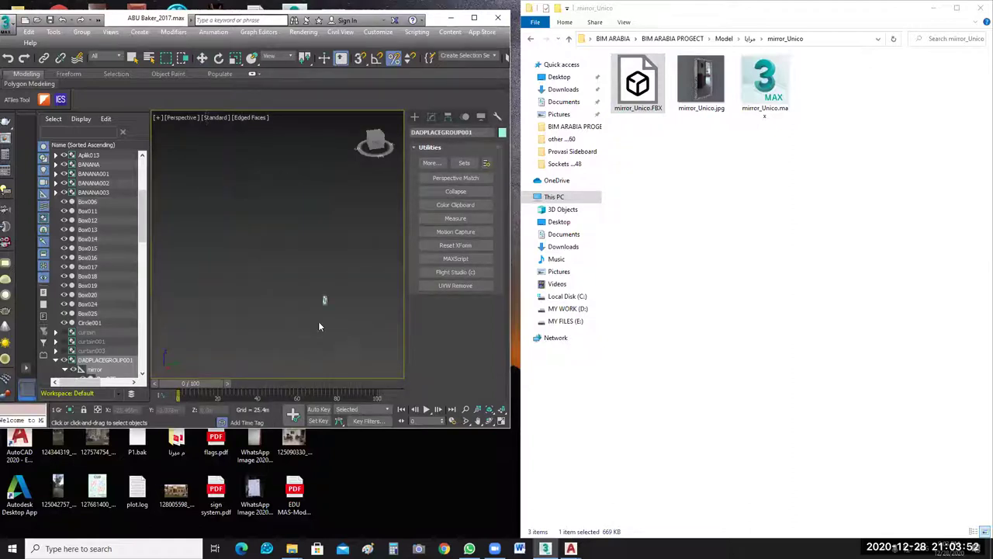
key("w")
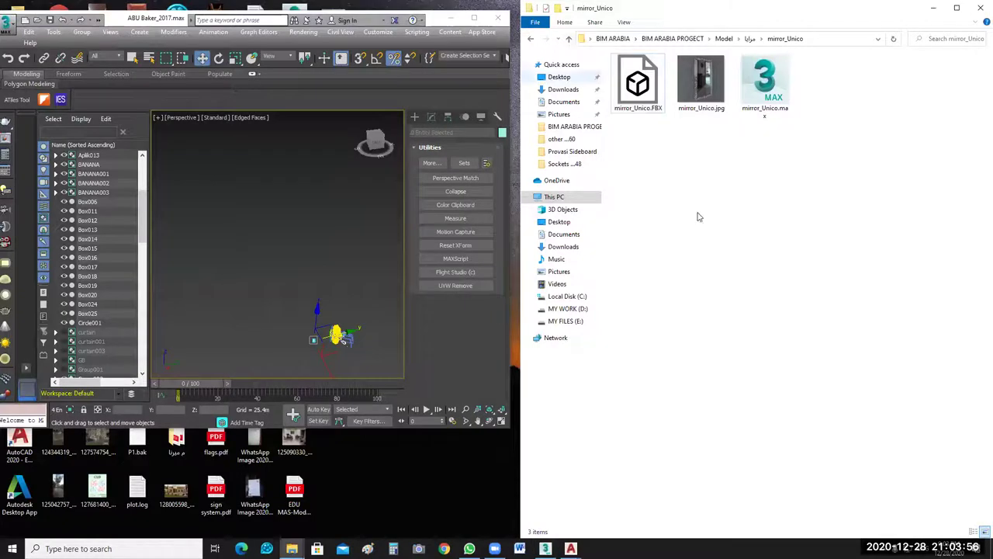
Return to the Model library and show its contents as extra large icons.
left_click(569, 39)
left_click(571, 43)
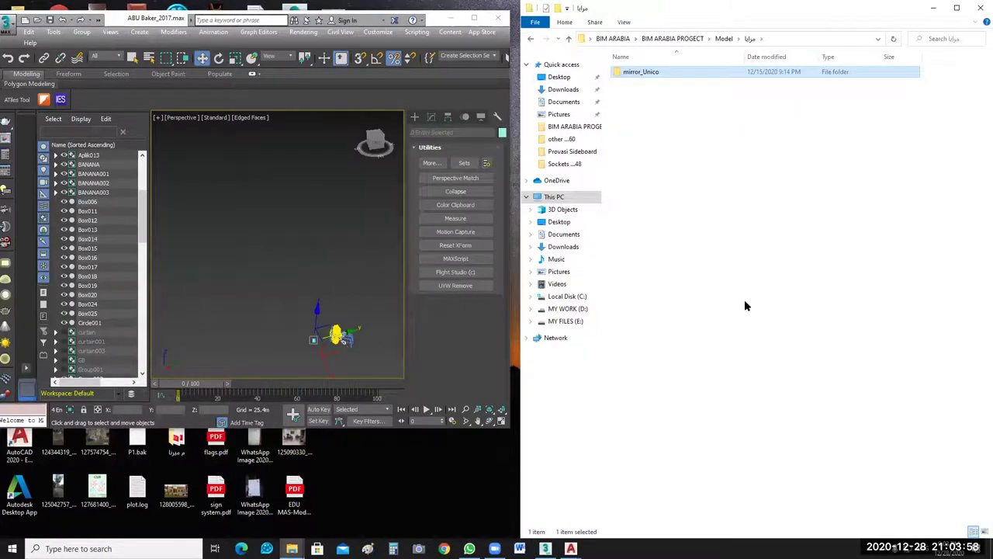
scroll(702, 340, "down", 1)
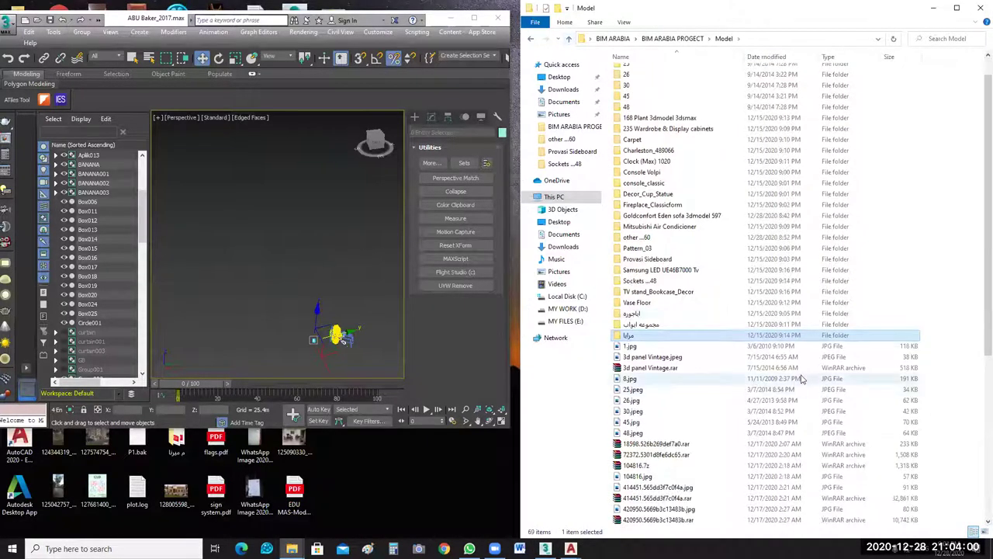
left_click(626, 22)
left_click(686, 47)
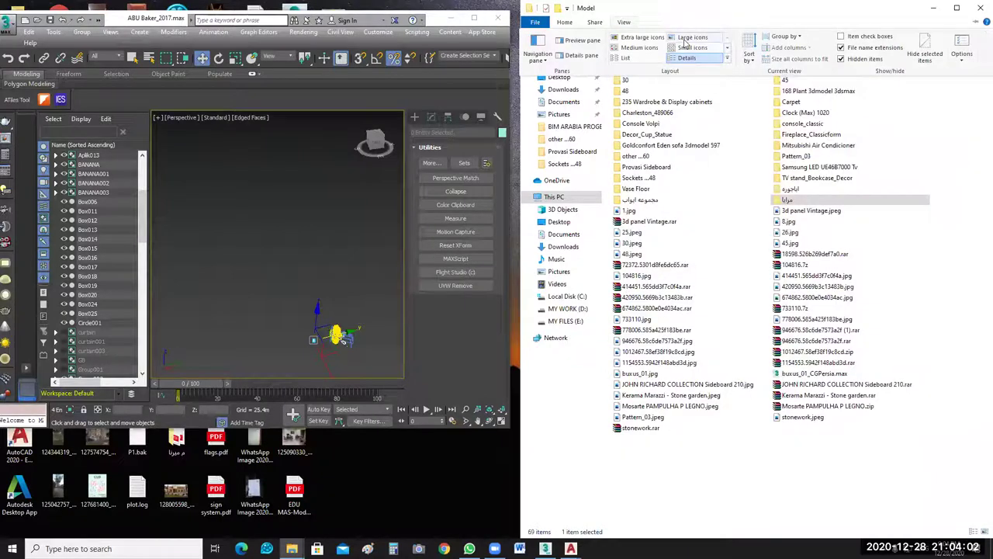
left_click(638, 38)
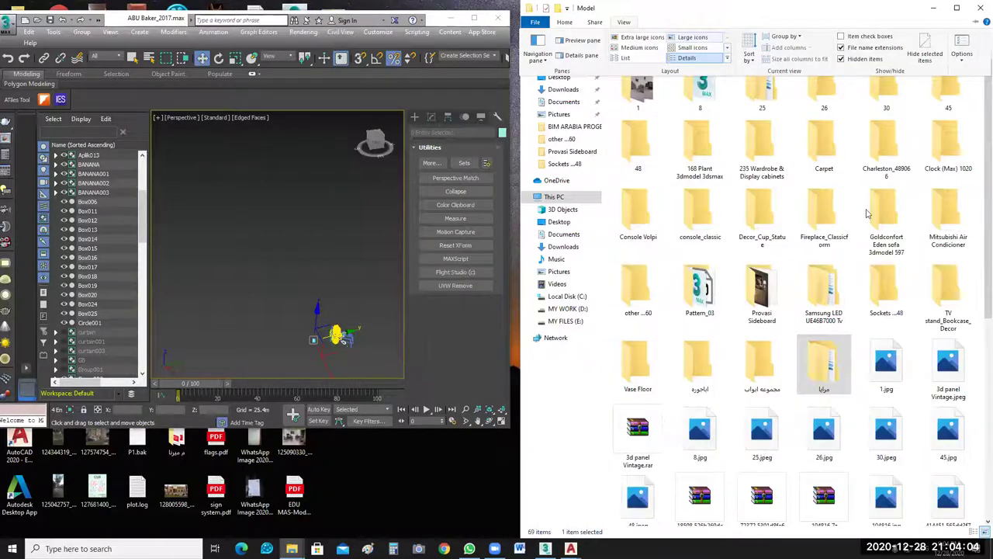
Maximize the library window and examine the previews of the furniture models, including the JOHN RICHARD COLLECTION Sideboard 210 image and archive.
scroll(914, 226, "down", 10)
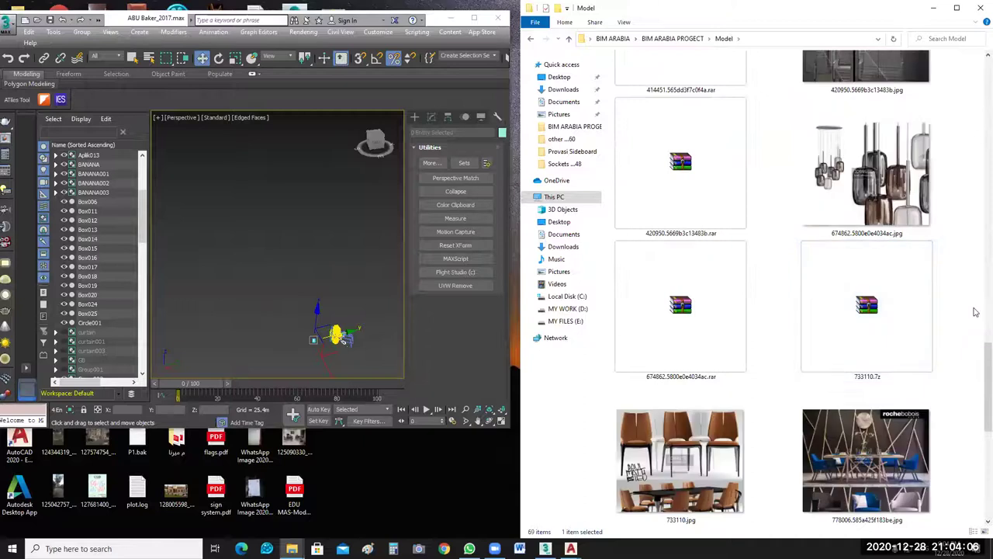
scroll(957, 427, "down", 2)
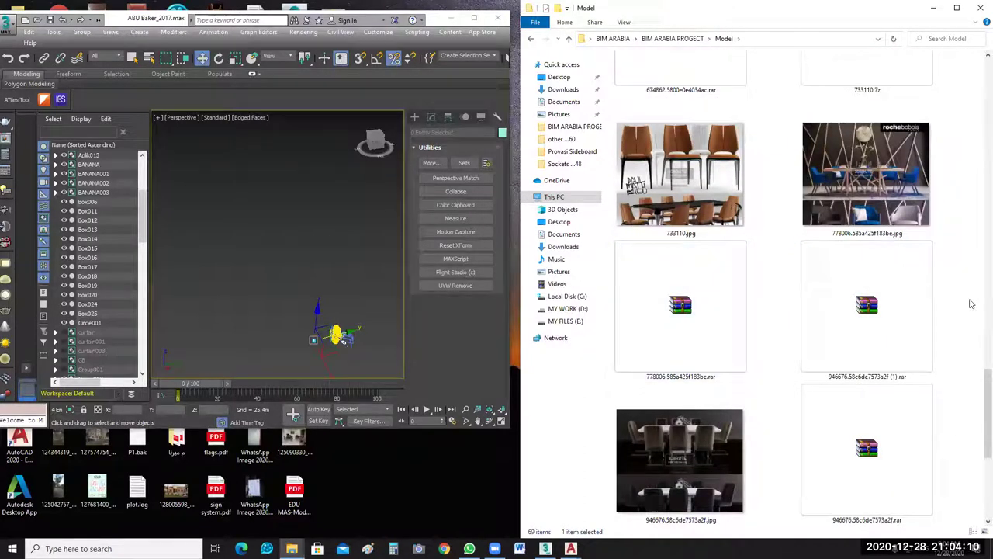
scroll(976, 247, "down", 5)
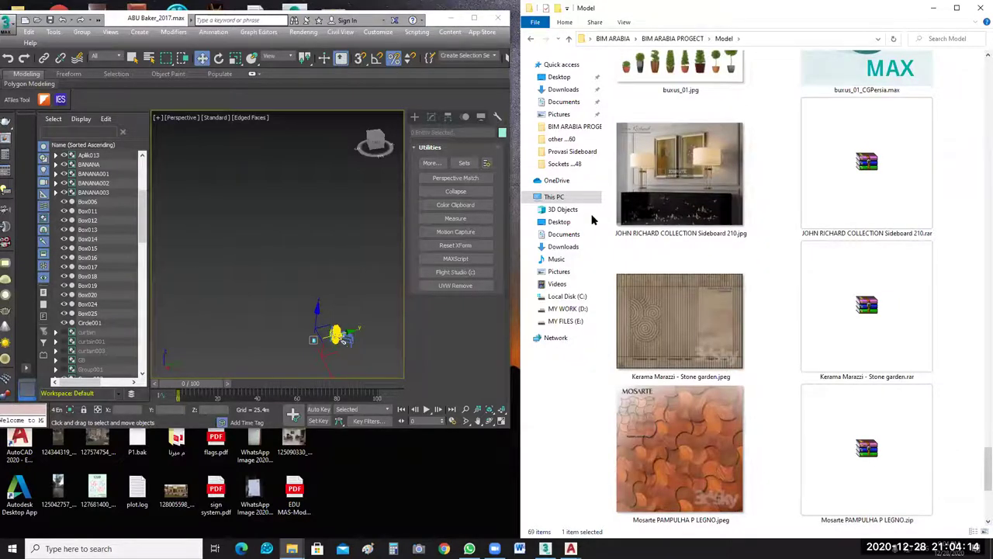
key("super+Up")
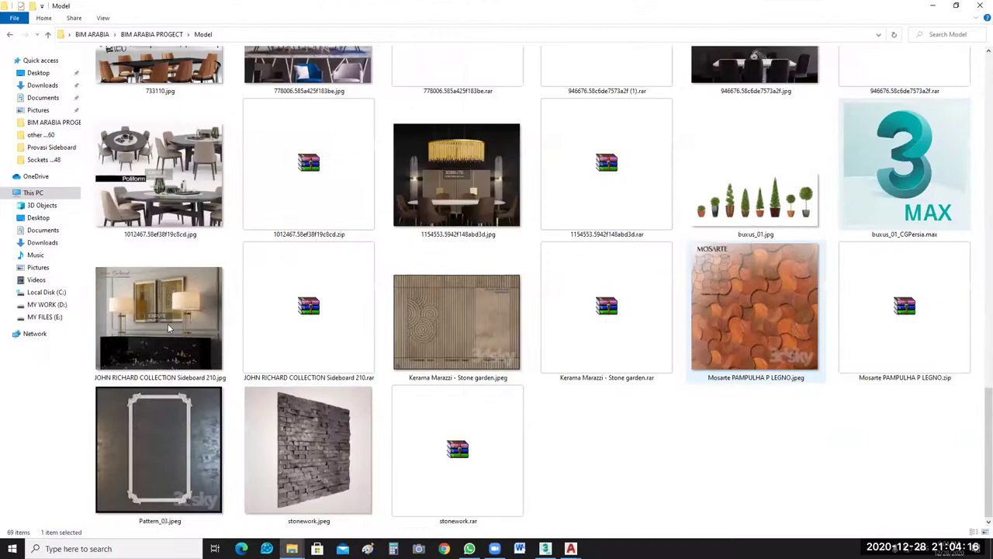
left_click(167, 348)
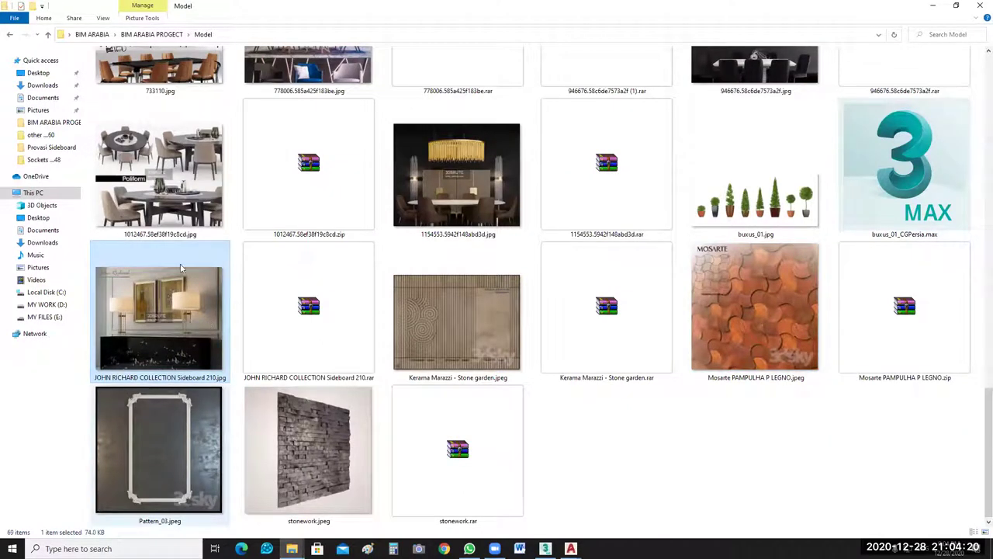
left_click(339, 359)
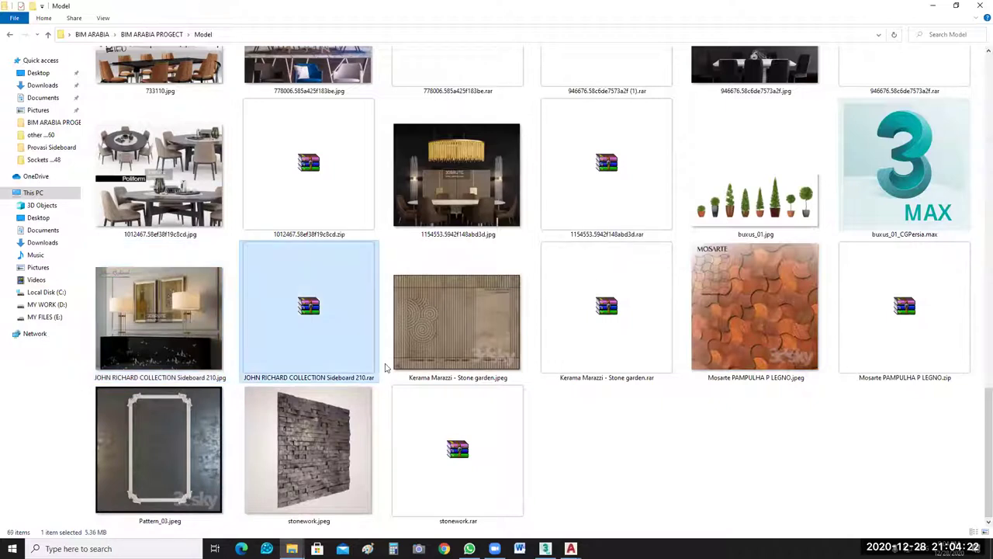
scroll(479, 293, "up", 10)
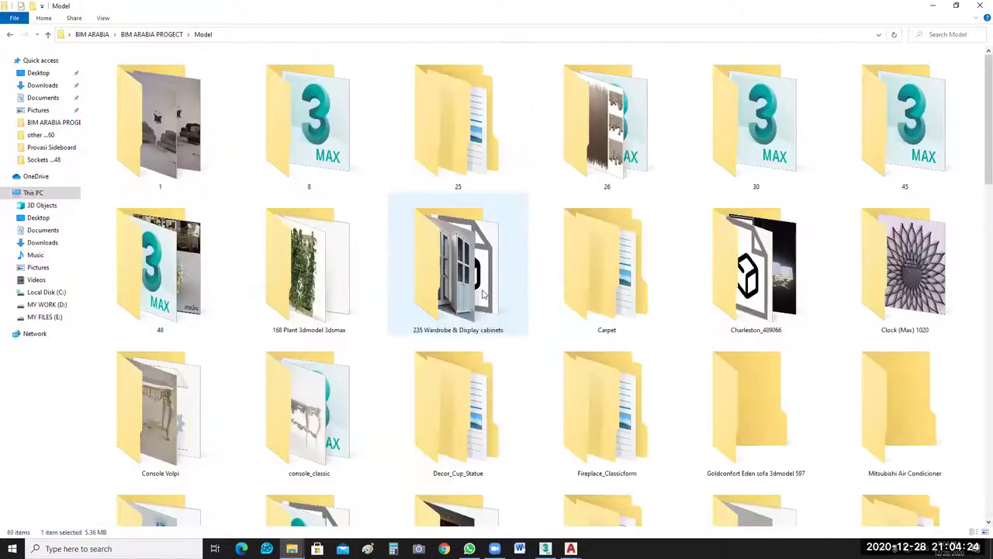
scroll(496, 298, "down", 5)
scroll(599, 273, "up", 2)
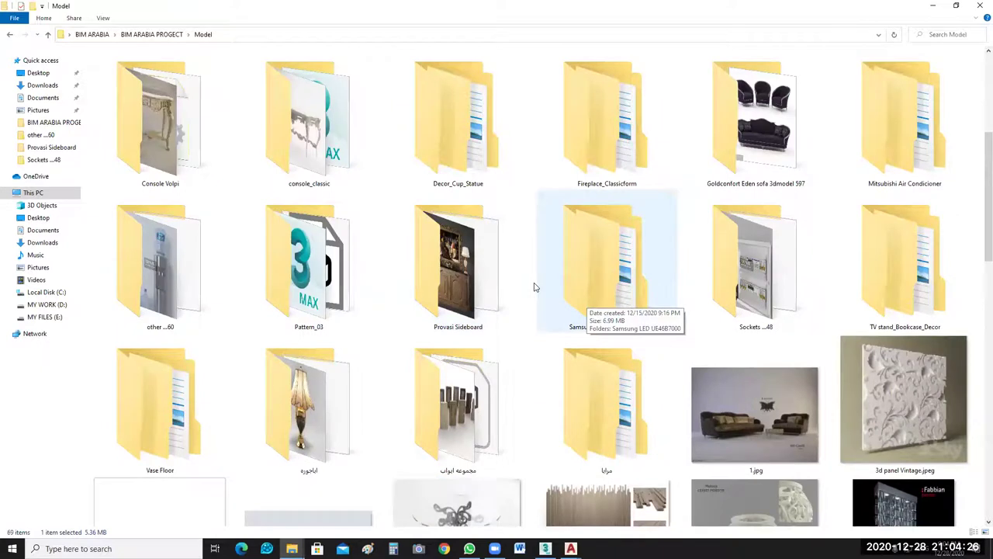
scroll(533, 287, "up", 3)
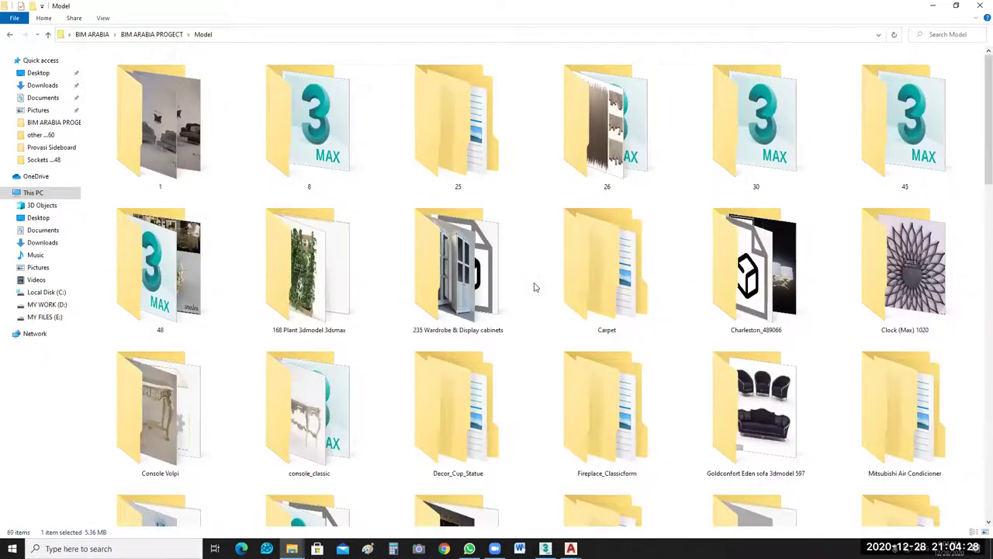
scroll(297, 349, "down", 5)
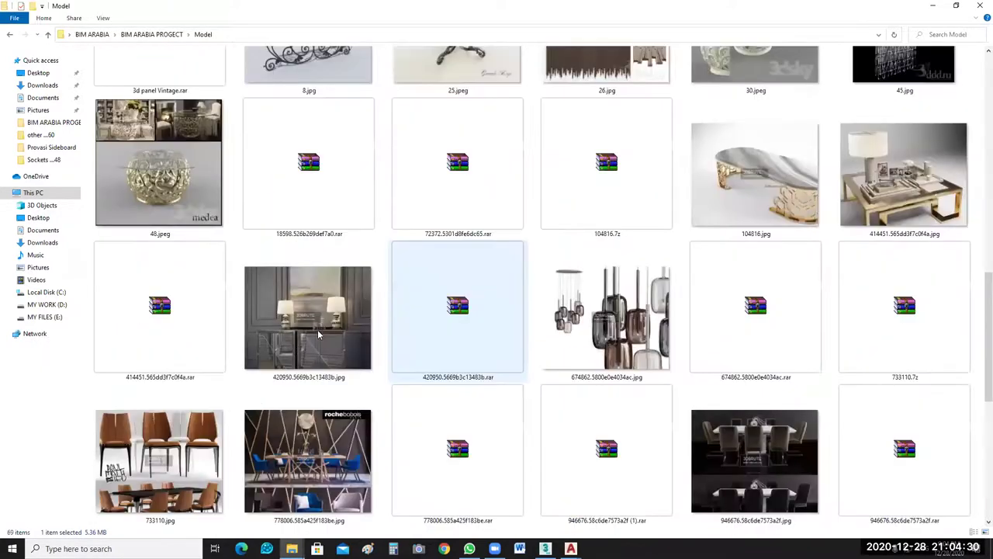
Open JOHN RICHARD COLLECTION Sideboard 210.rar and extract it to a folder of the same name inside the Model library.
scroll(318, 334, "down", 3)
double_click(327, 342)
left_click(518, 69)
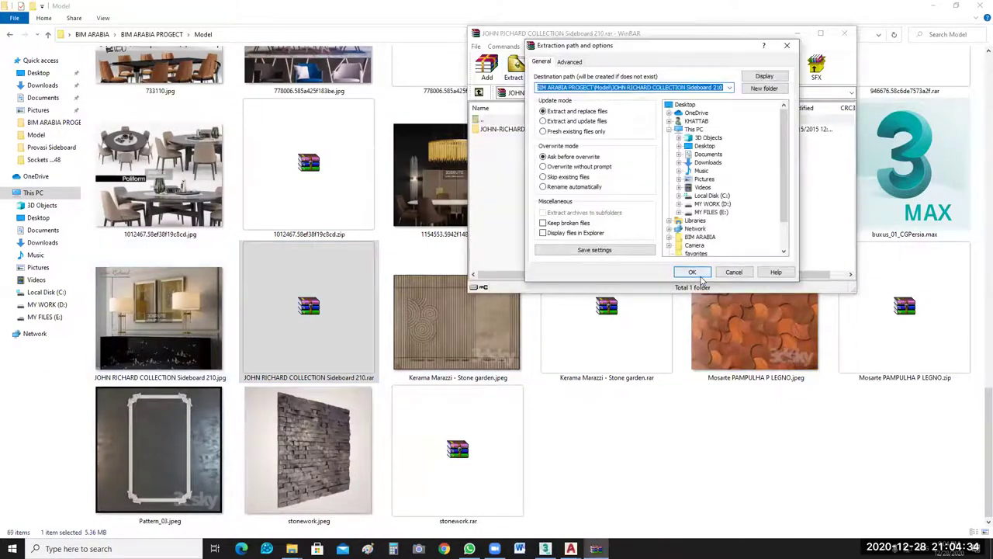
left_click(699, 275)
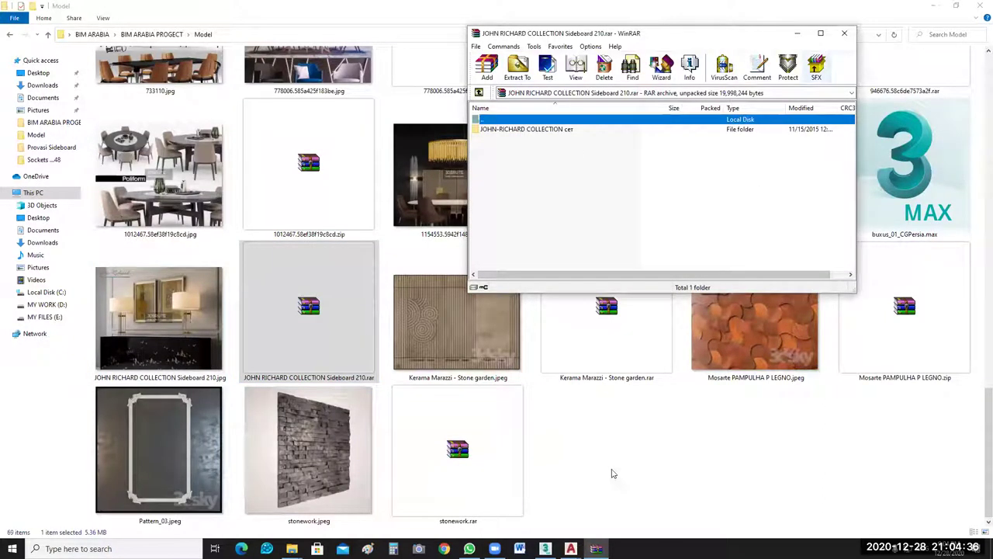
Close the archive window and open the JOHN-RICHARD COLLECTION cer folder inside the extracted JOHN RICHARD COLLECTION Sideboard 210 folder, beside the 3ds Max window.
key("Escape")
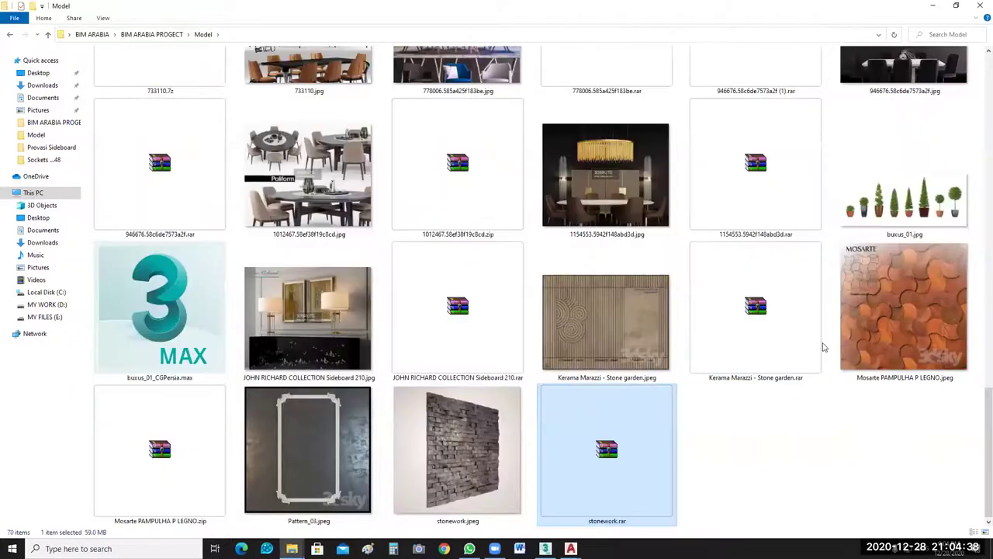
left_click(822, 343)
scroll(417, 149, "up", 3)
scroll(340, 160, "up", 5)
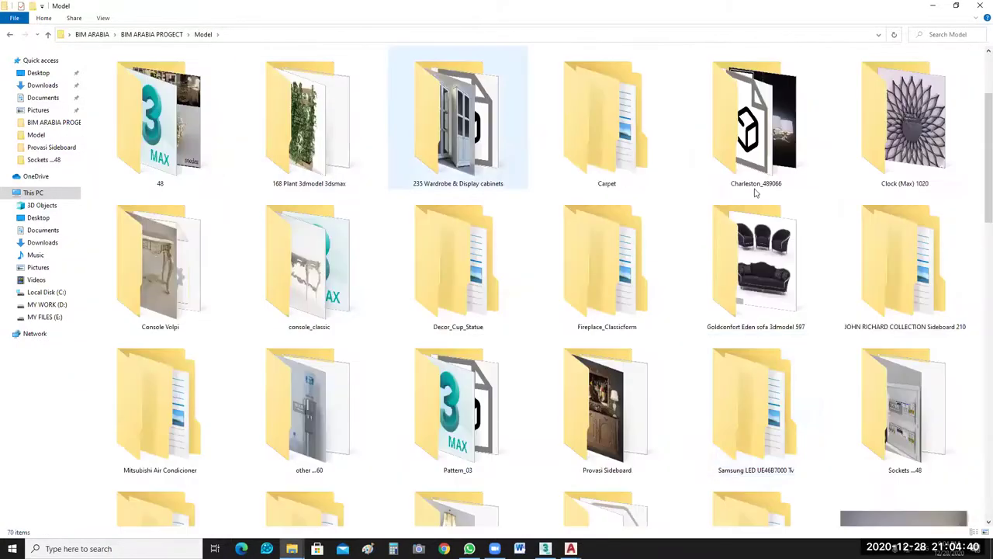
scroll(758, 189, "up", 2)
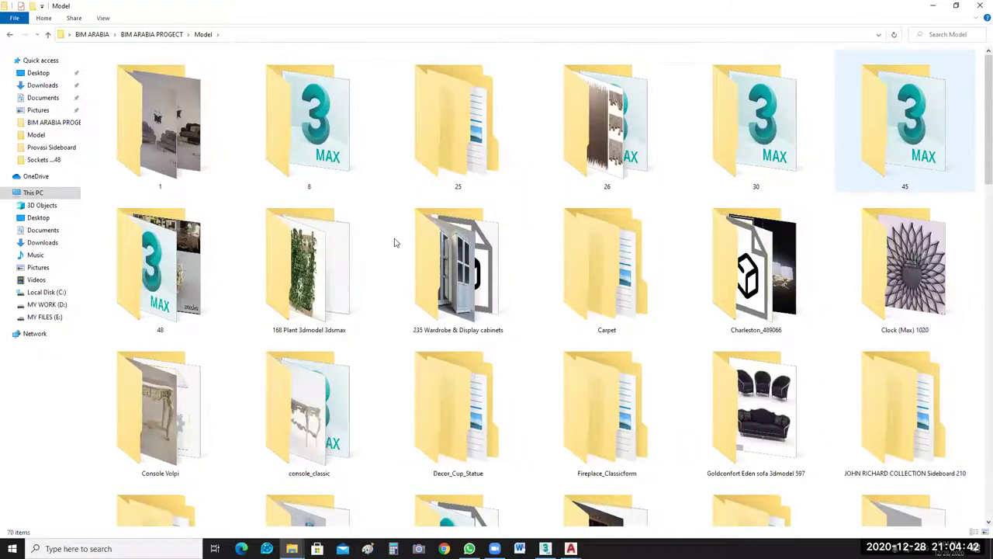
key("Left")
scroll(395, 242, "down", 7)
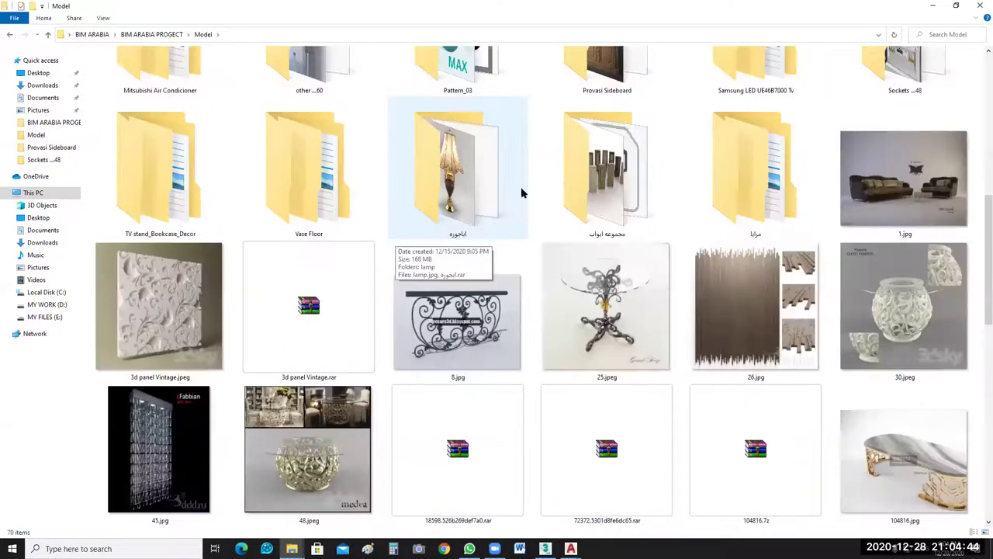
left_click(532, 203)
scroll(542, 271, "up", 3)
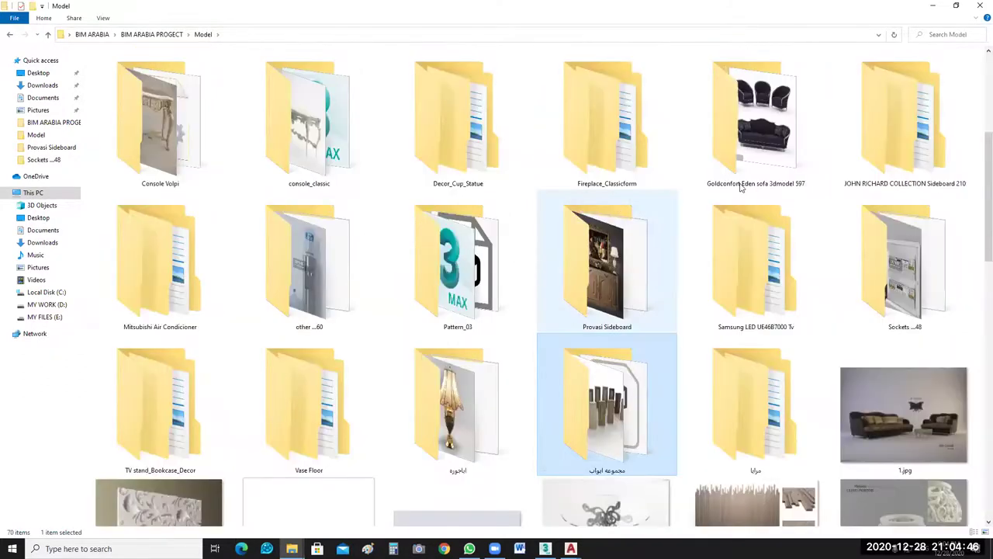
left_click(921, 140)
double_click(919, 140)
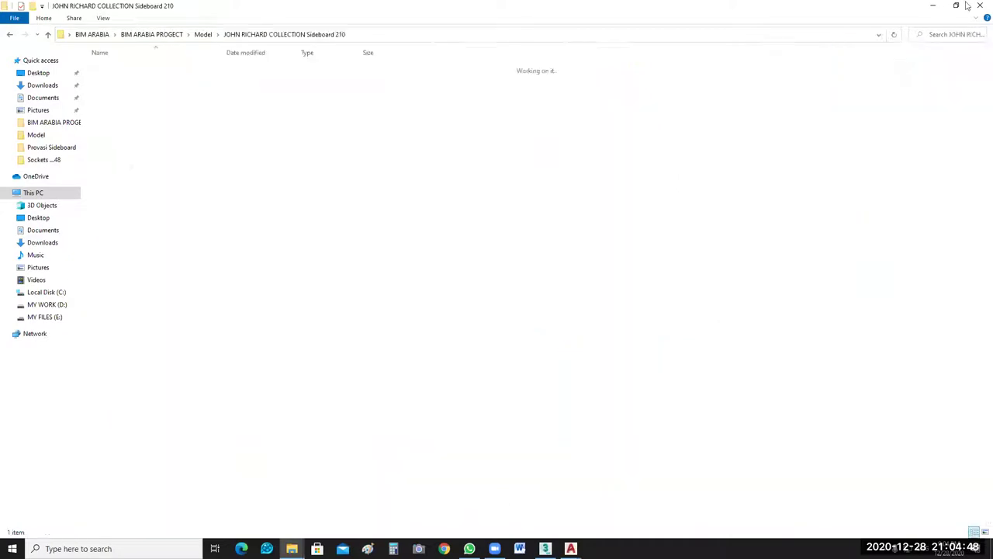
double_click(650, 101)
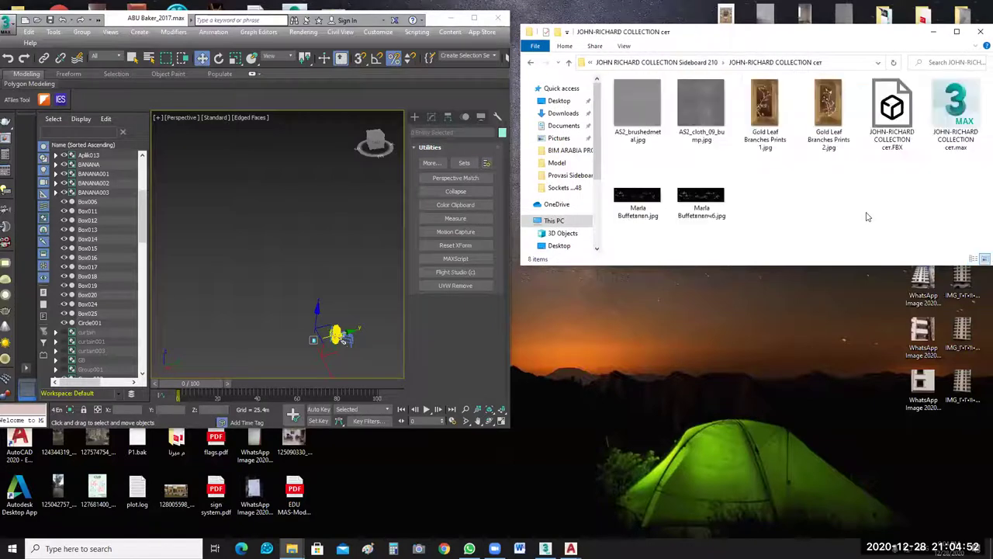
Import JOHN-RICHARD COLLECTION cer.FBX into the 3ds Max scene and place the sideboard set in the empty space beside the apartment model.
middle_click_drag(346, 292, 303, 271)
middle_click_drag(329, 328, 267, 307)
scroll(268, 307, "up", 3)
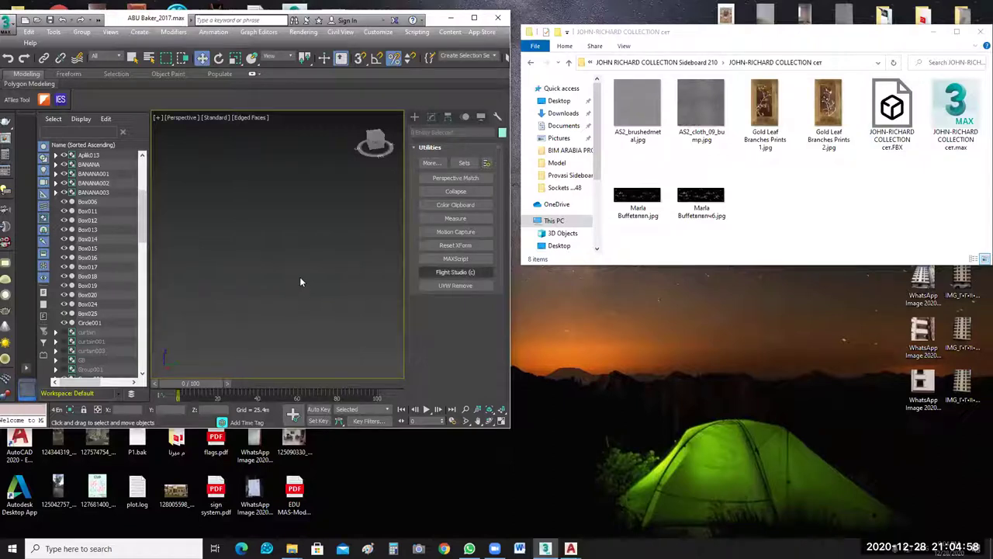
left_click(490, 408)
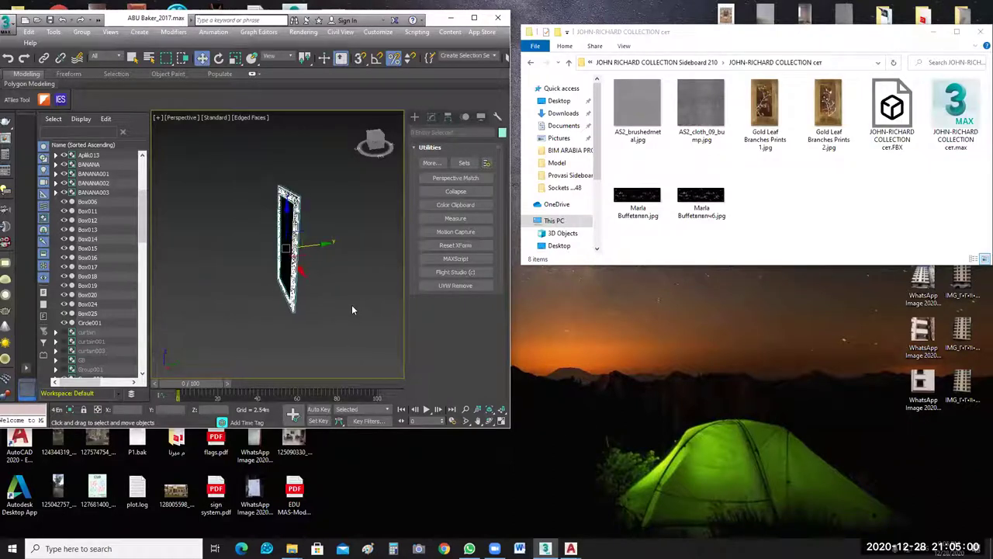
scroll(265, 295, "down", 5)
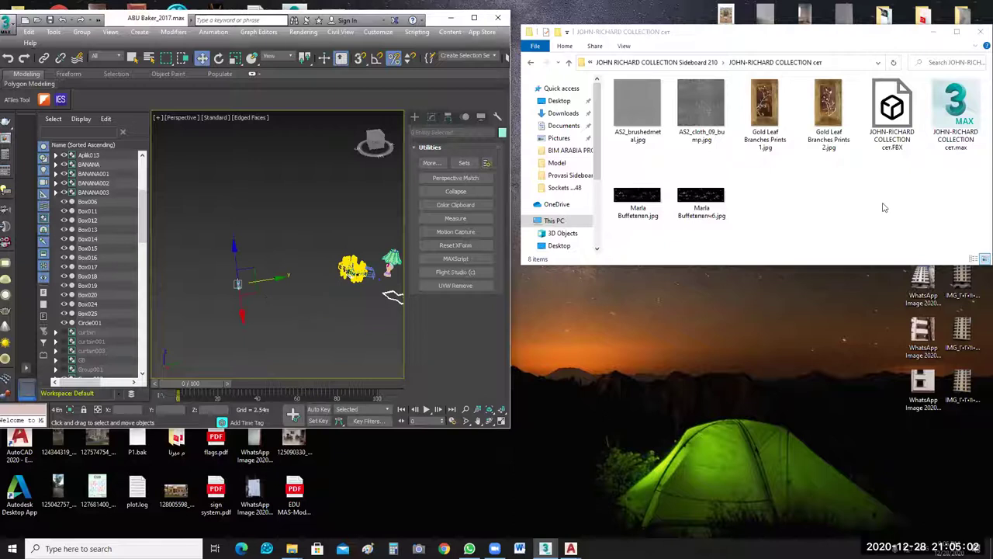
left_click_drag(900, 120, 293, 294)
left_click(326, 301)
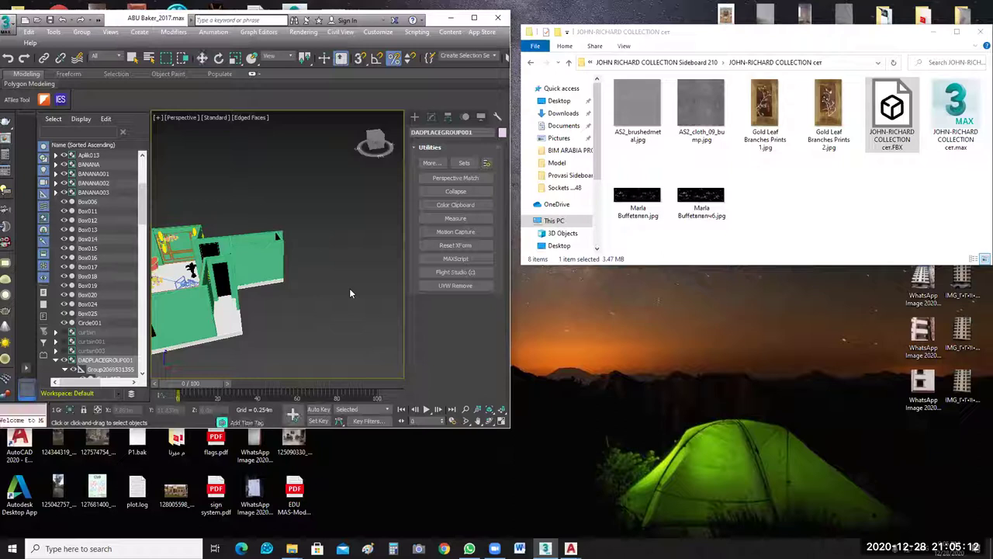
scroll(350, 293, "down", 4)
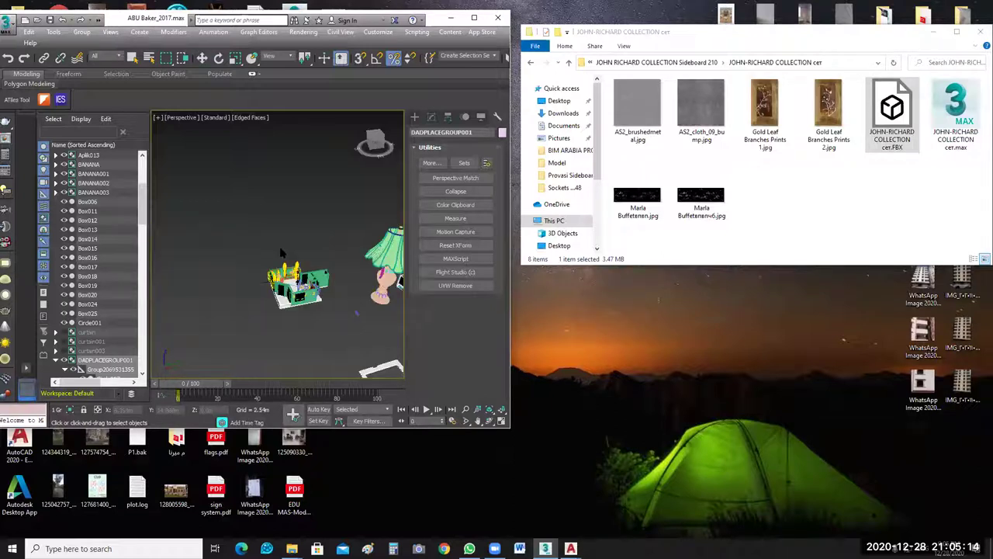
left_click(809, 208)
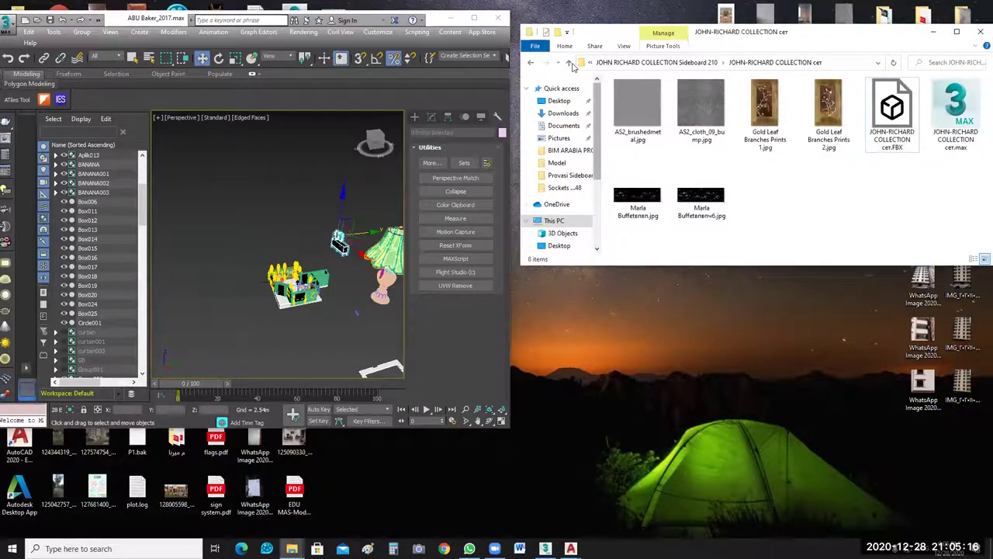
Return to the Model library folder and maximize its window.
left_click(571, 65)
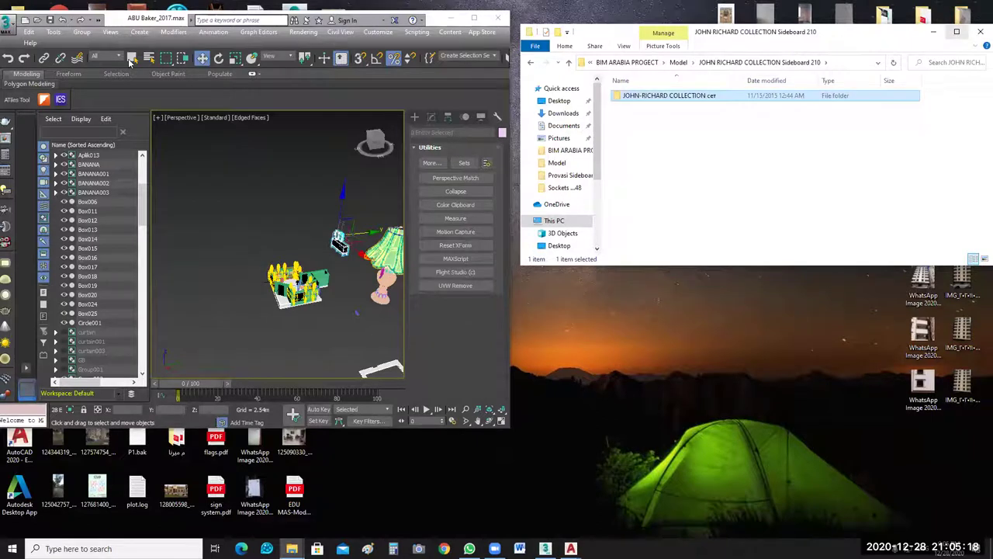
left_click(956, 32)
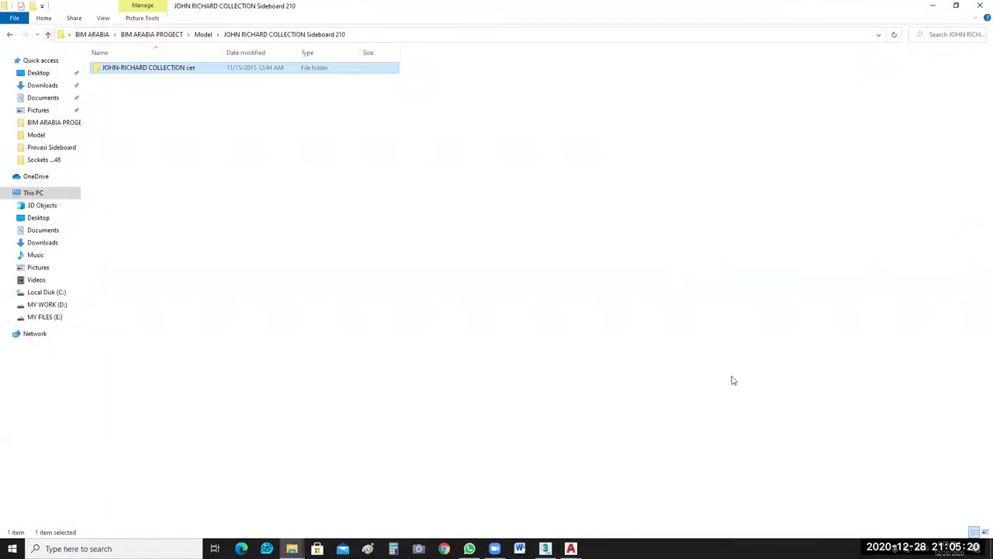
key("alt+Up")
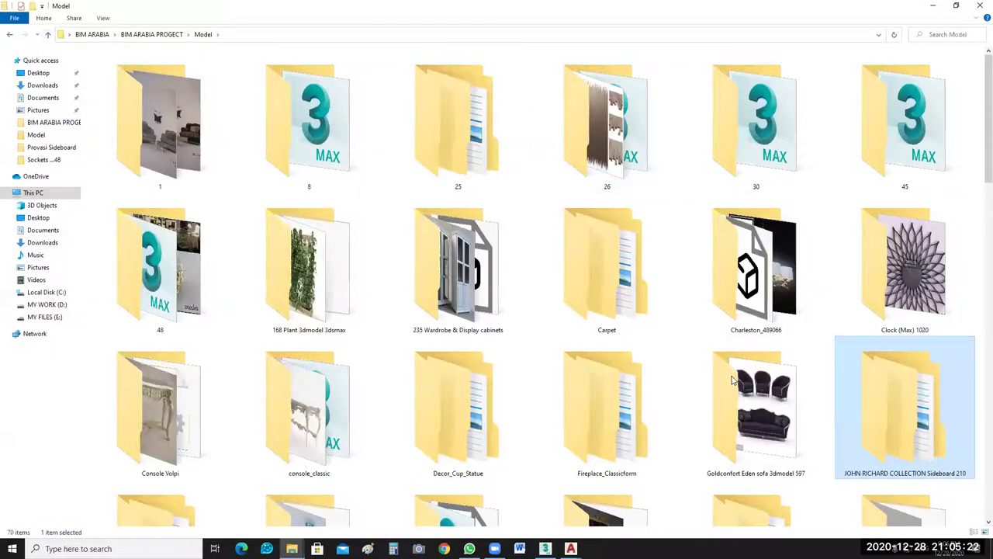
View the dining set preview images 1012467.58ef38f19c8cd.jpg and 1154553.5942f148abd3d.jpg at full size, then close them.
scroll(764, 431, "down", 10)
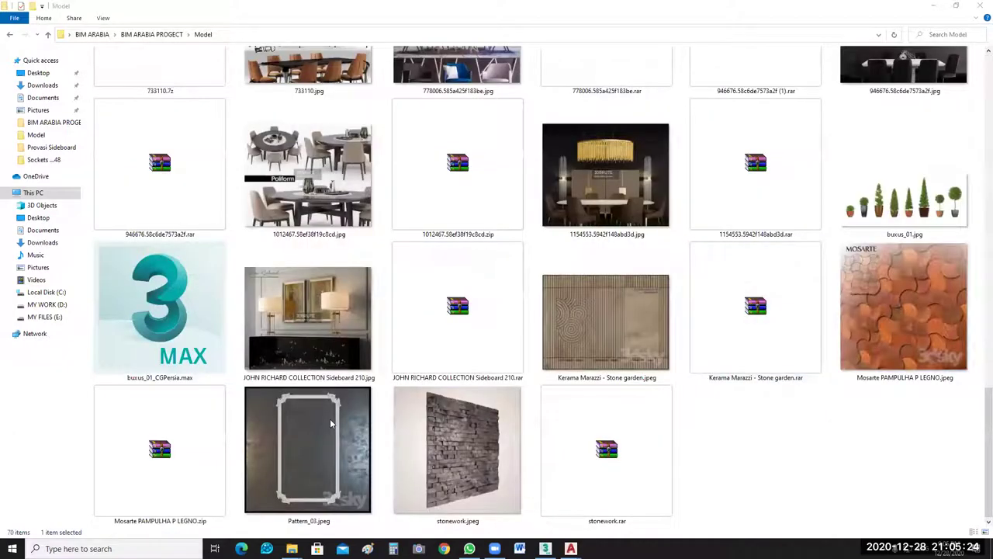
left_click(318, 173)
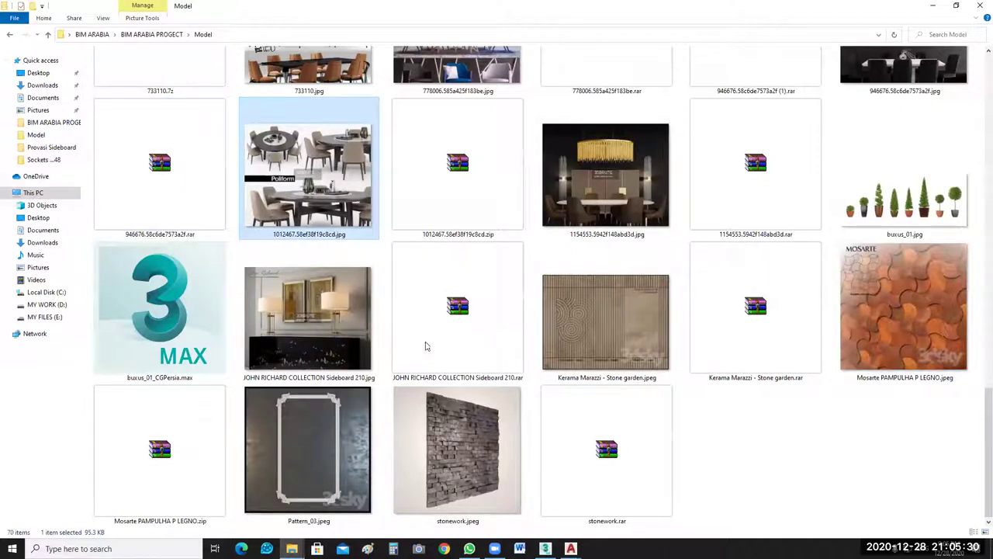
left_click(310, 194)
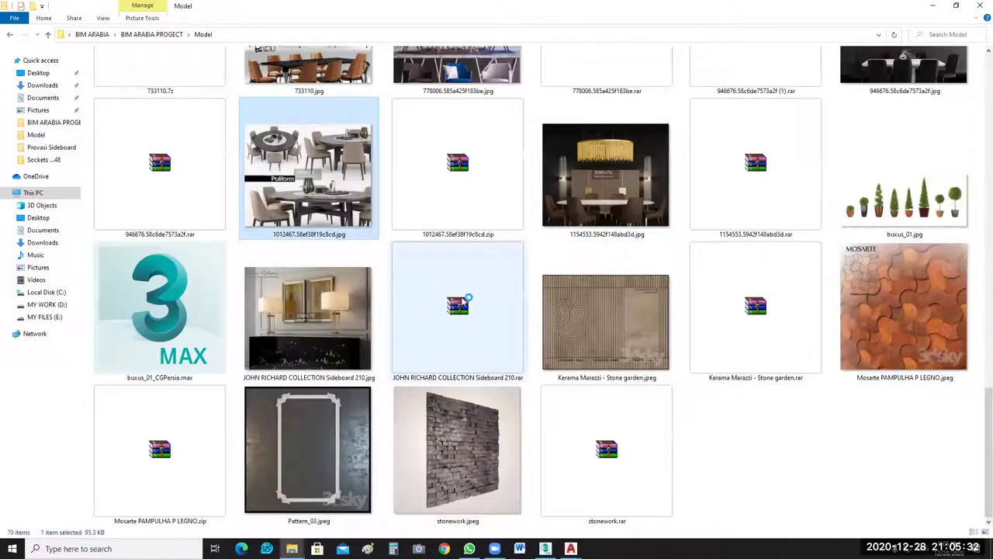
double_click(588, 323)
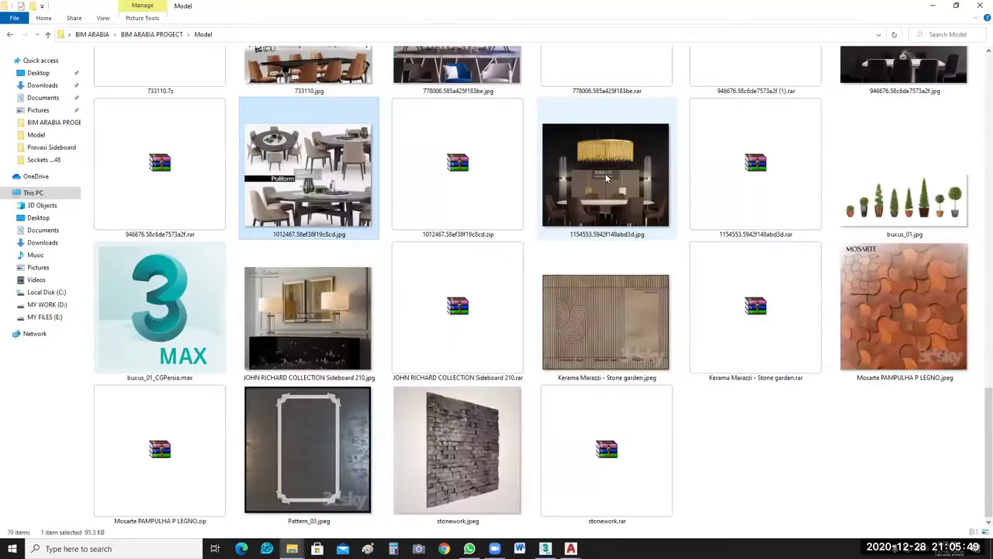
double_click(606, 178)
double_click(659, 327)
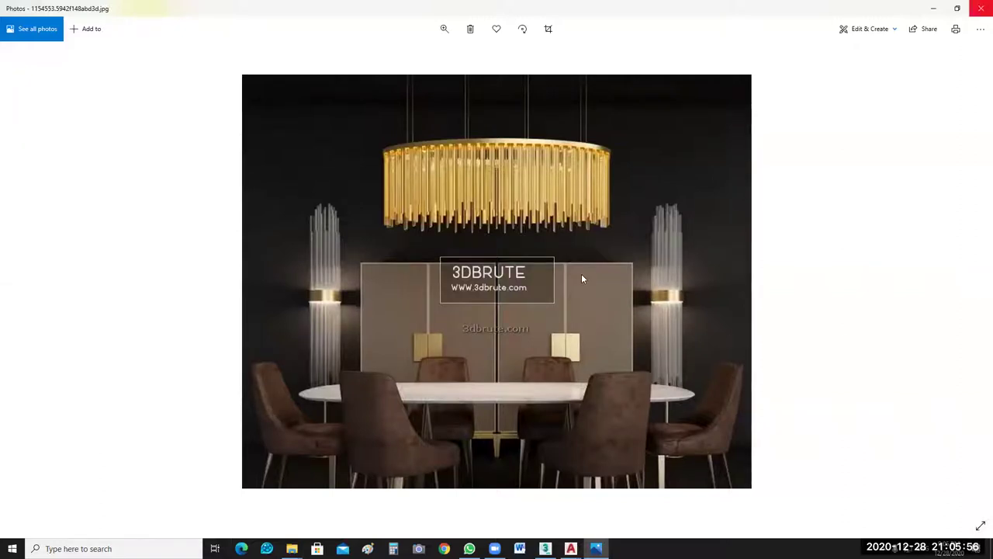
key("alt+F4")
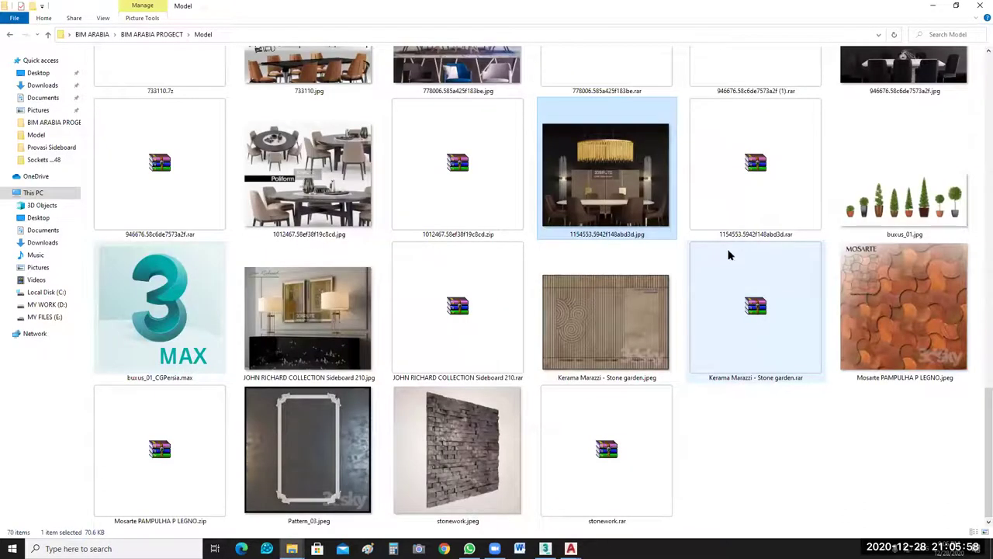
View the Roche Bobois dining set image 778006.585a425f183be.jpg at full size and close it.
scroll(727, 255, "up", 3)
left_click(450, 279)
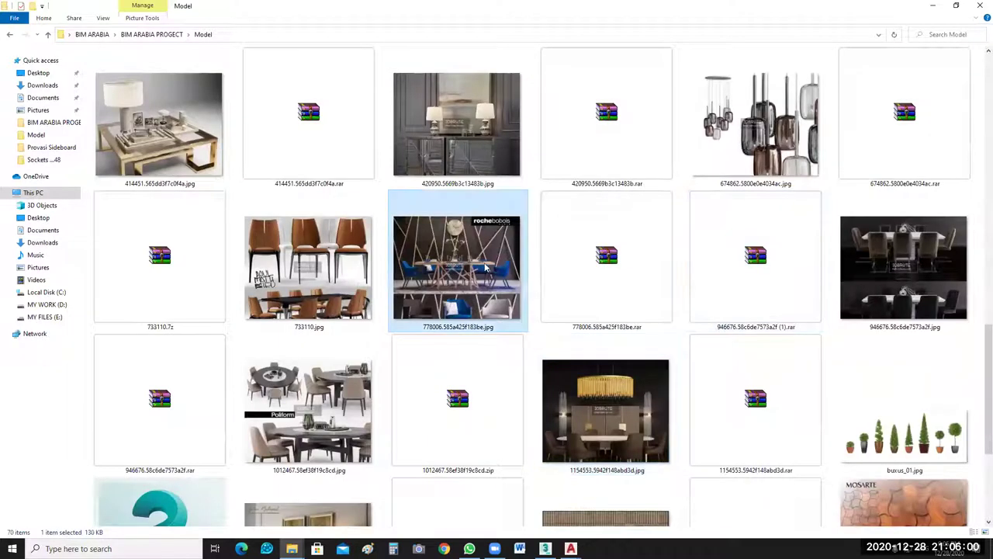
double_click(635, 409)
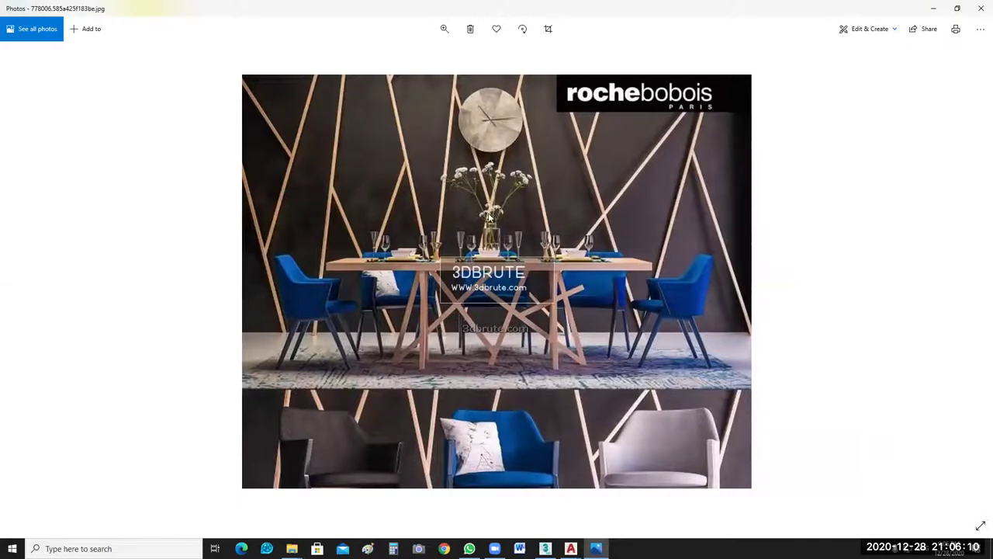
left_click(980, 11)
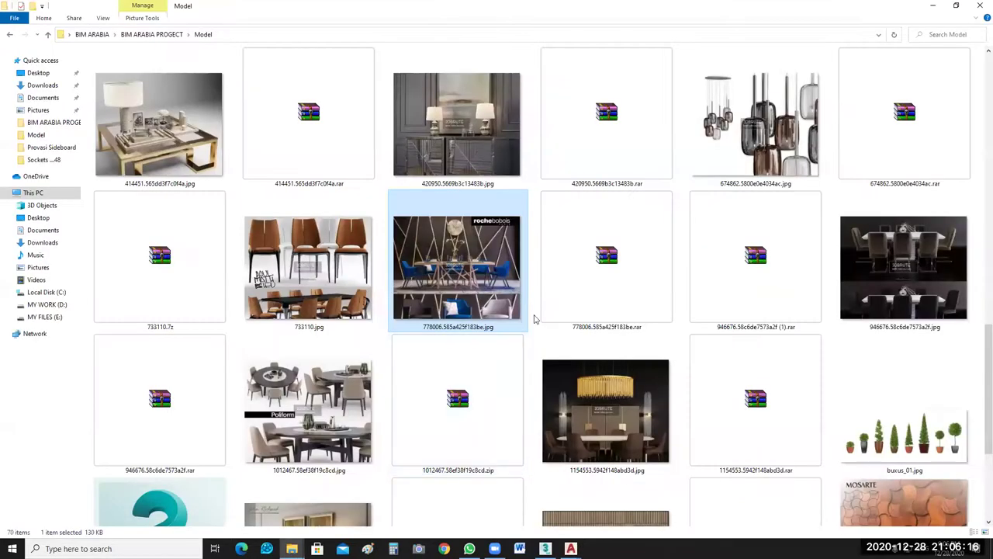
Extract 778006.585a425f183be.rar to a folder of the same name inside the Model library and close the archive.
left_click(659, 323)
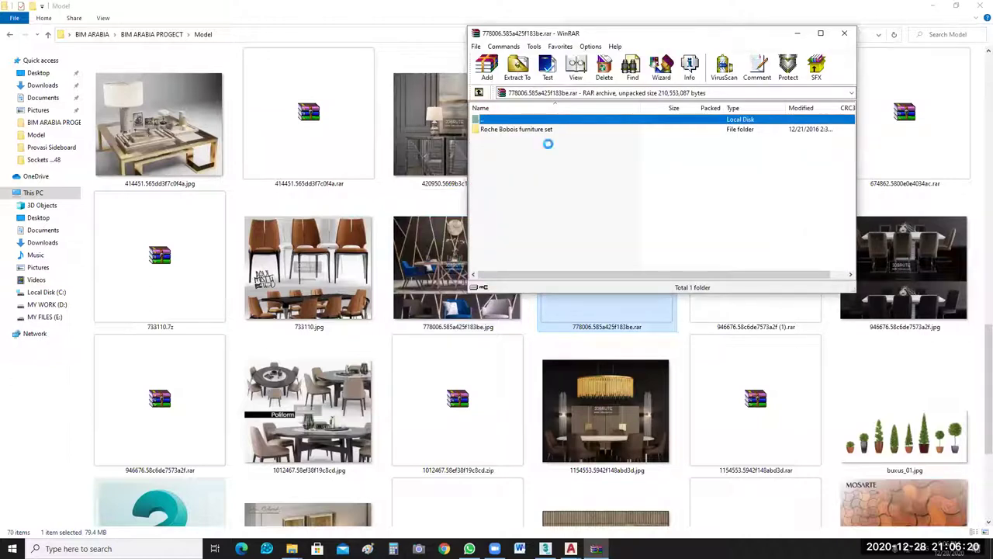
left_click(693, 272)
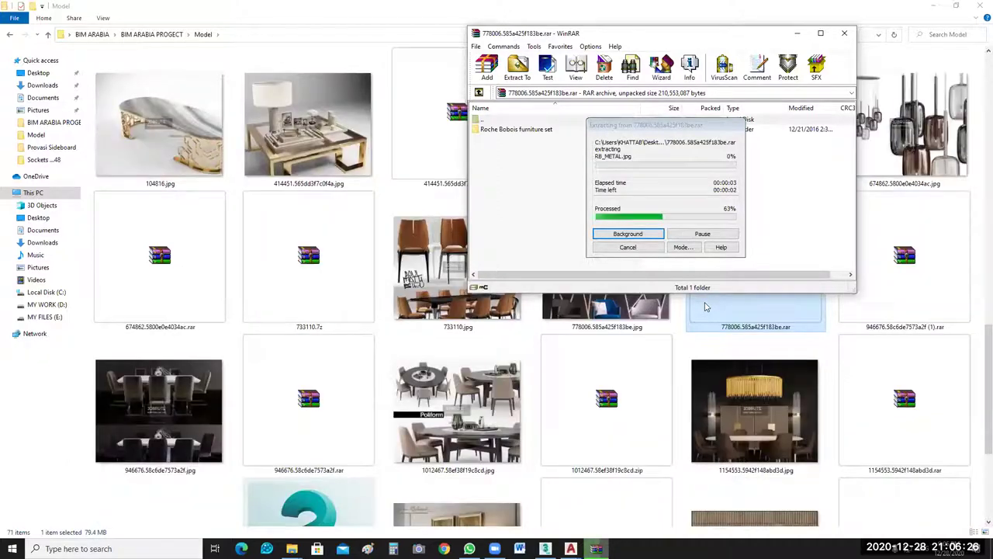
key("alt+F4")
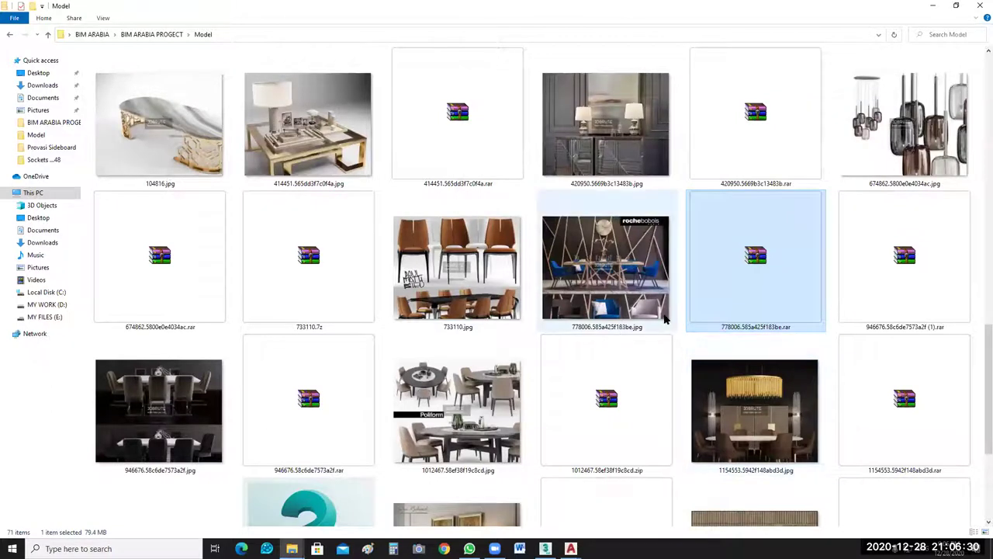
Find the extracted 778006.585a425f183be folder in the Model library and open it.
scroll(783, 330, "down", 3)
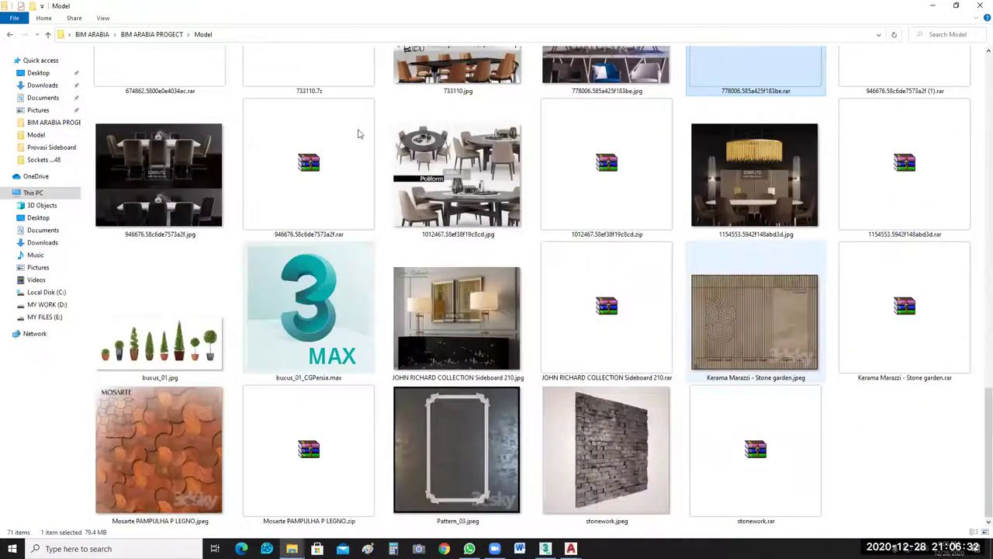
scroll(359, 133, "up", 15)
scroll(246, 153, "up", 2)
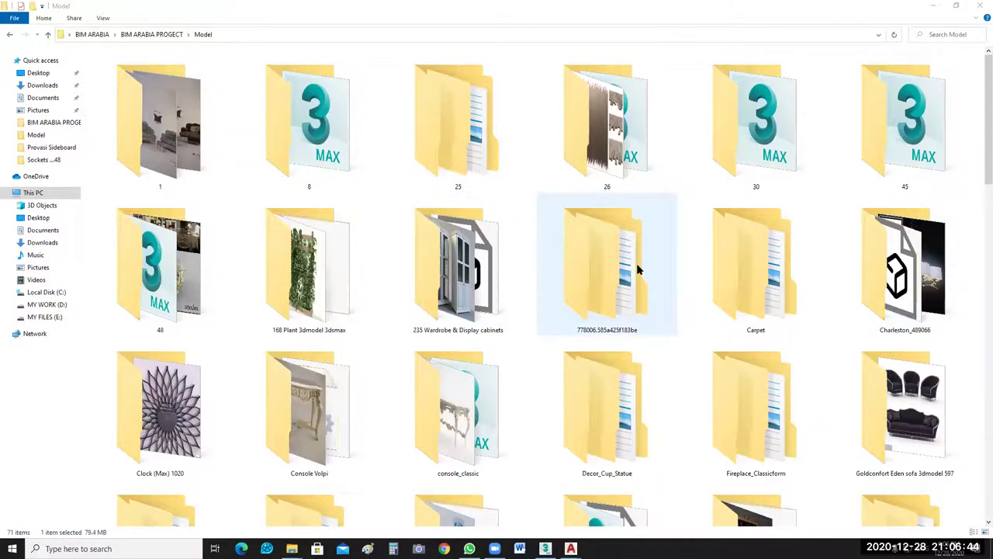
scroll(638, 269, "down", 3)
scroll(638, 269, "down", 8)
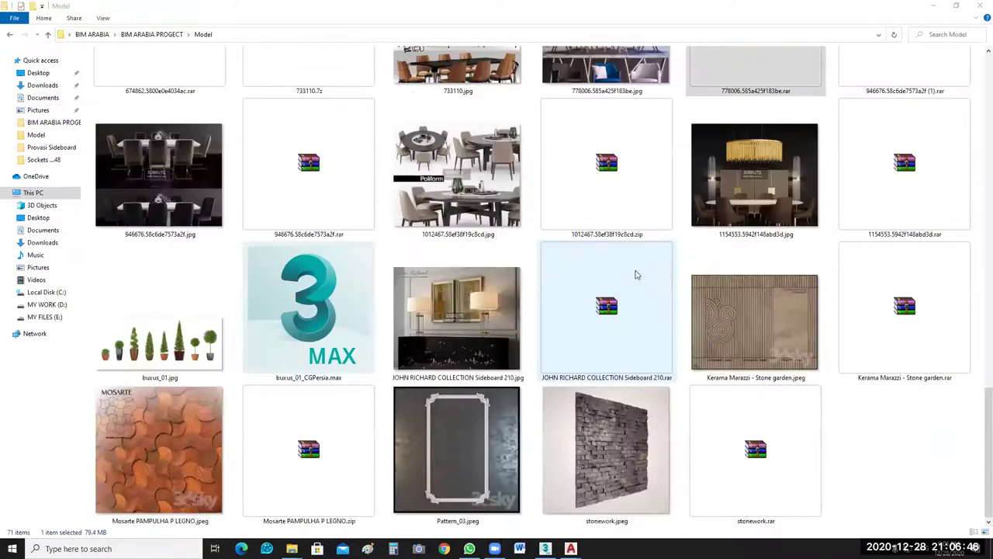
scroll(636, 274, "up", 3)
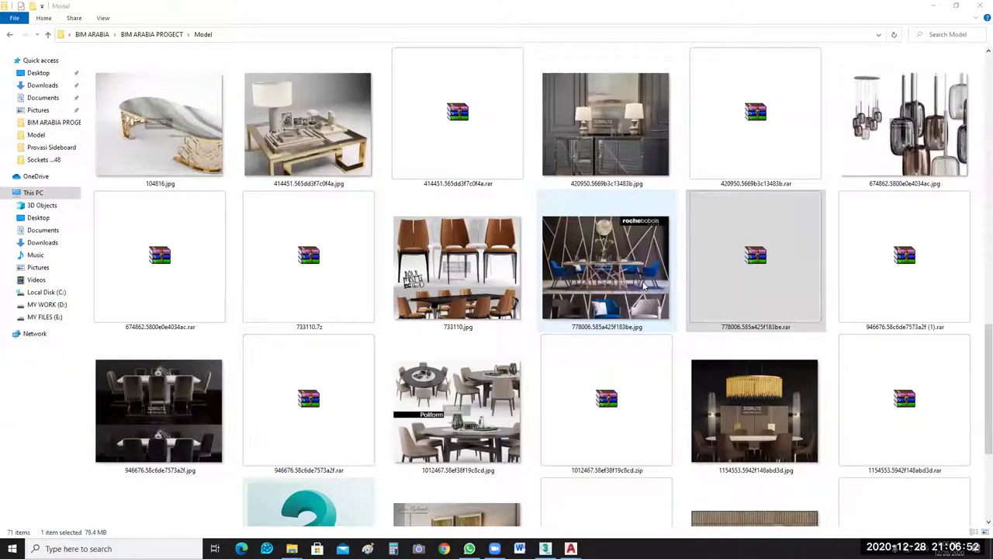
scroll(687, 278, "up", 5)
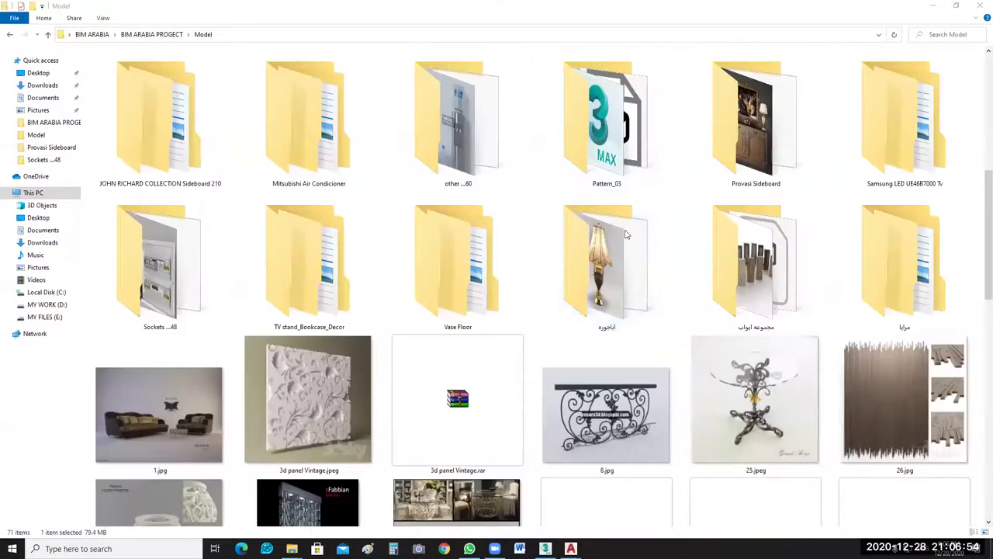
scroll(640, 261, "up", 3)
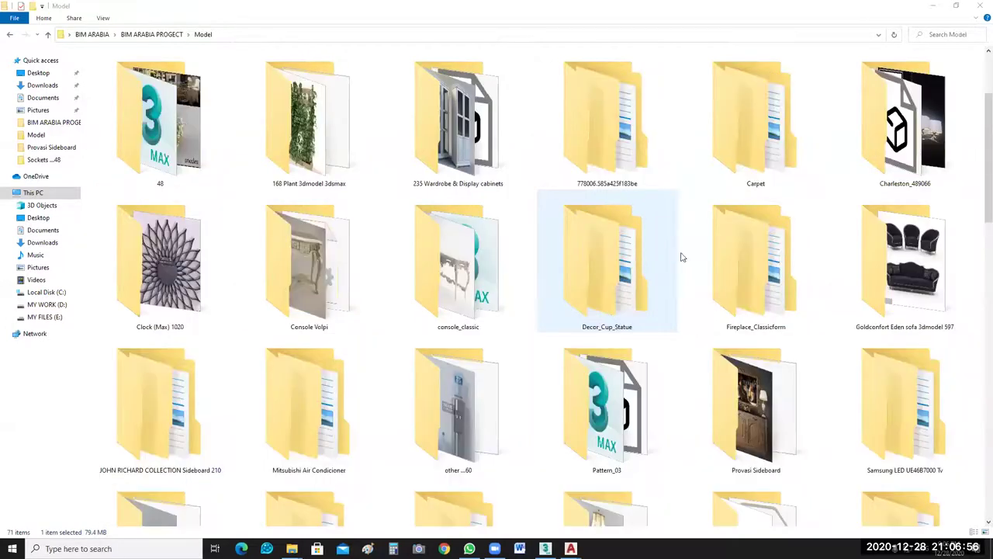
left_click(613, 115)
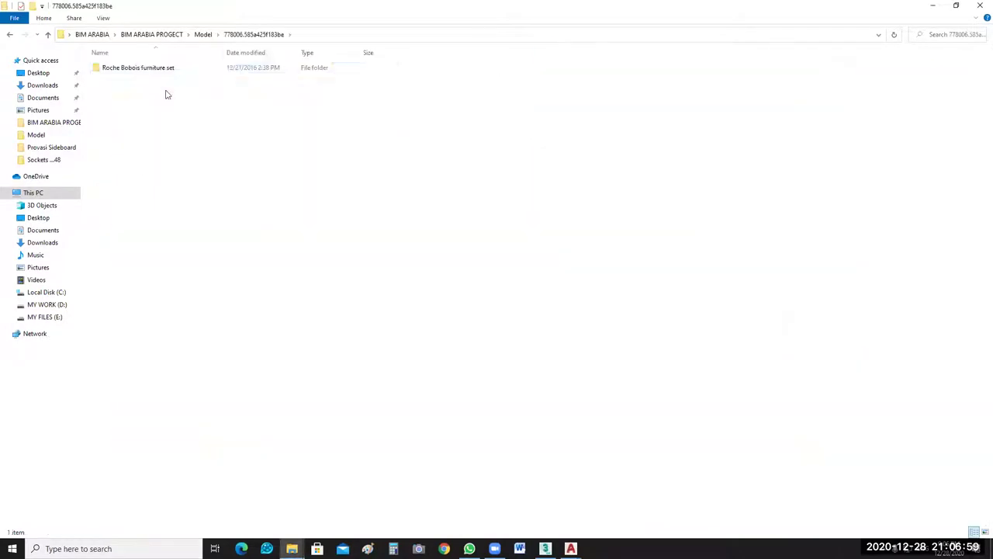
Open the Roche Bobois furniture set folder, enlarge its file thumbnails and reduce the folder window beside the 3ds Max viewport.
left_click(148, 72)
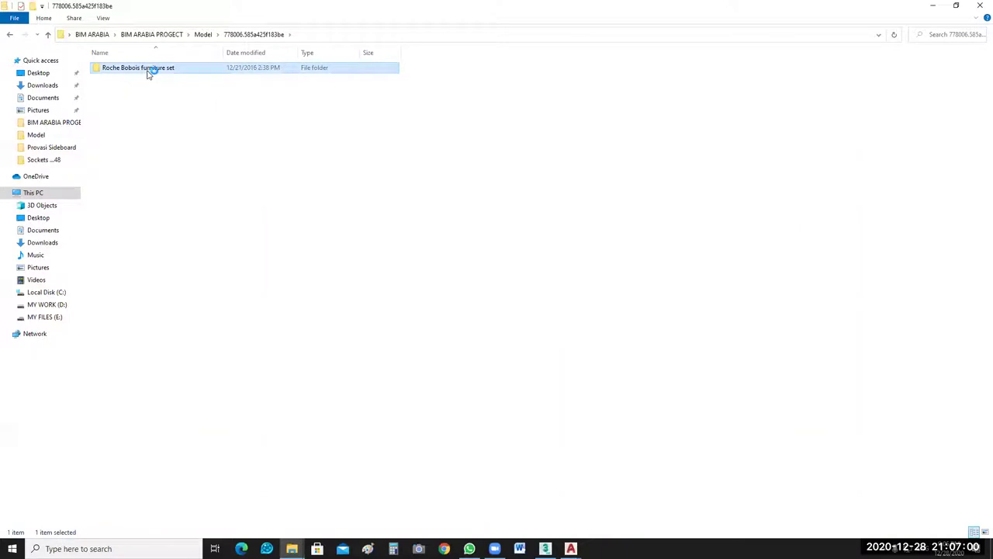
double_click(149, 72)
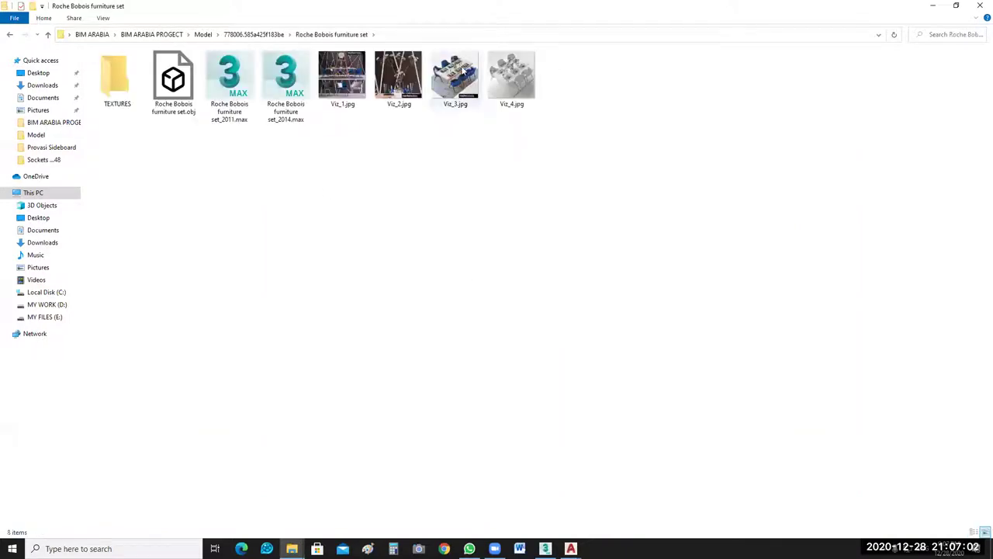
left_click(105, 19)
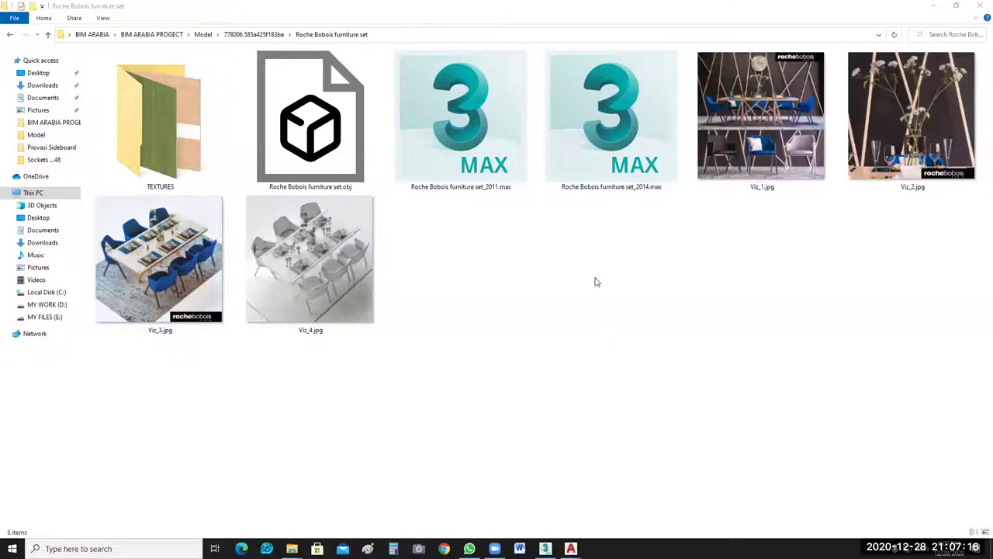
left_click(957, 7)
Try to import Roche Bobois furniture set.obj into the scene, giving the conflicting Rectangle002 the new name Sofra.
left_click_drag(877, 160, 236, 314)
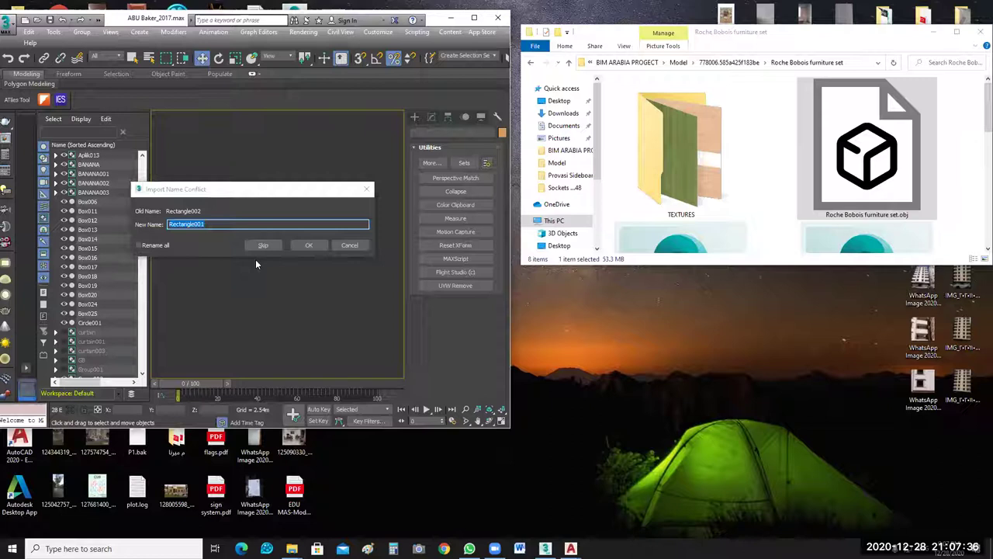
left_click(218, 228)
double_click(218, 225)
type("S")
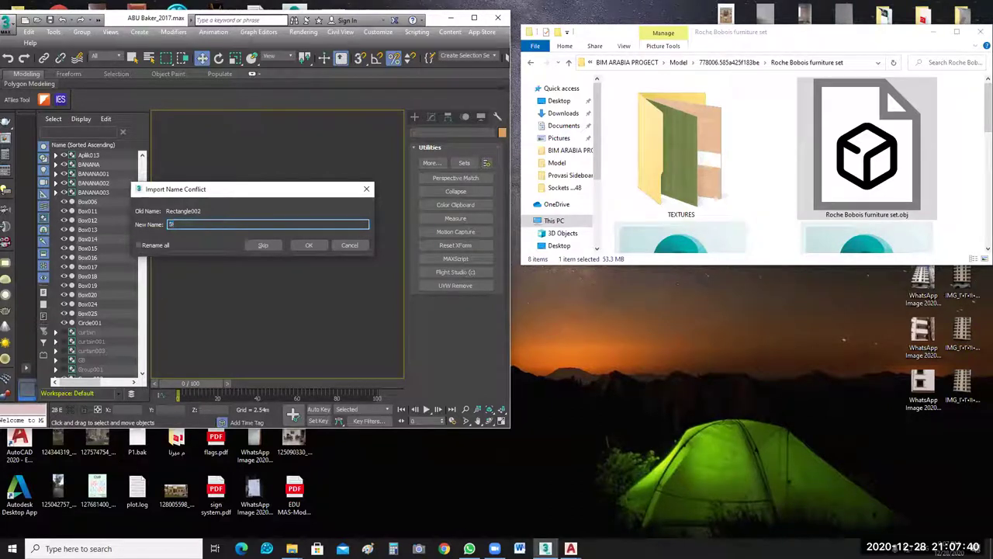
type("ofra")
left_click(309, 246)
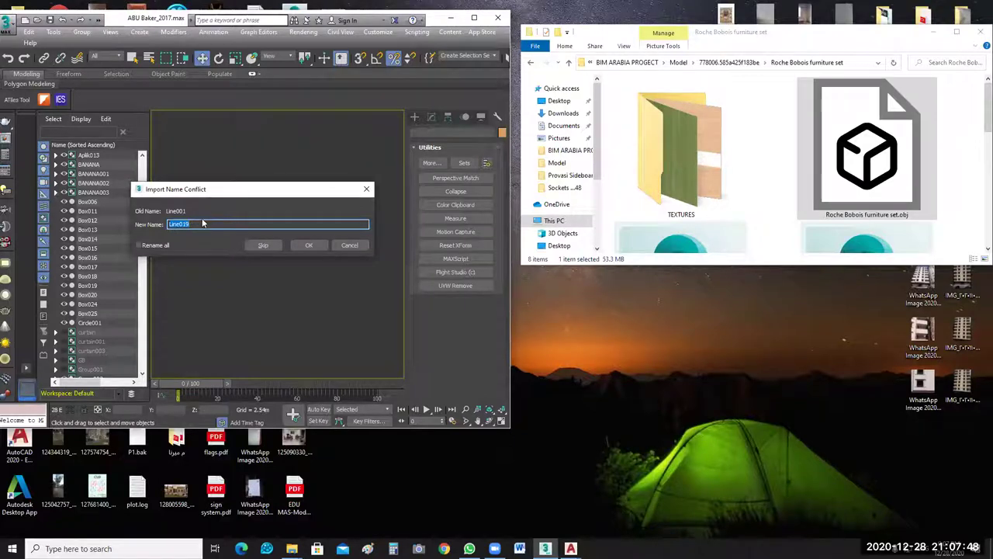
Try to resolve the further import name conflicts, starting with Line001, by entering the new names 0112 and 0025.
key("BackSpace")
type("0112")
key("Return")
key("BackSpace")
type("0025")
left_click(308, 244)
left_click(309, 245)
left_click(309, 245)
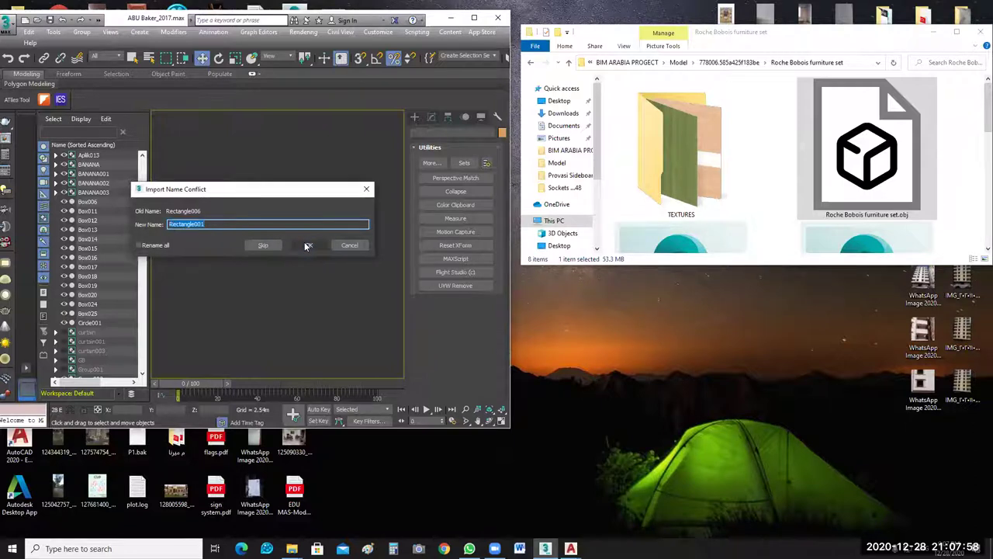
Try to resolve the Rectangle006 conflict by renaming all conflicting objects with the name Sofra, and cancel the OBJ import.
type("022")
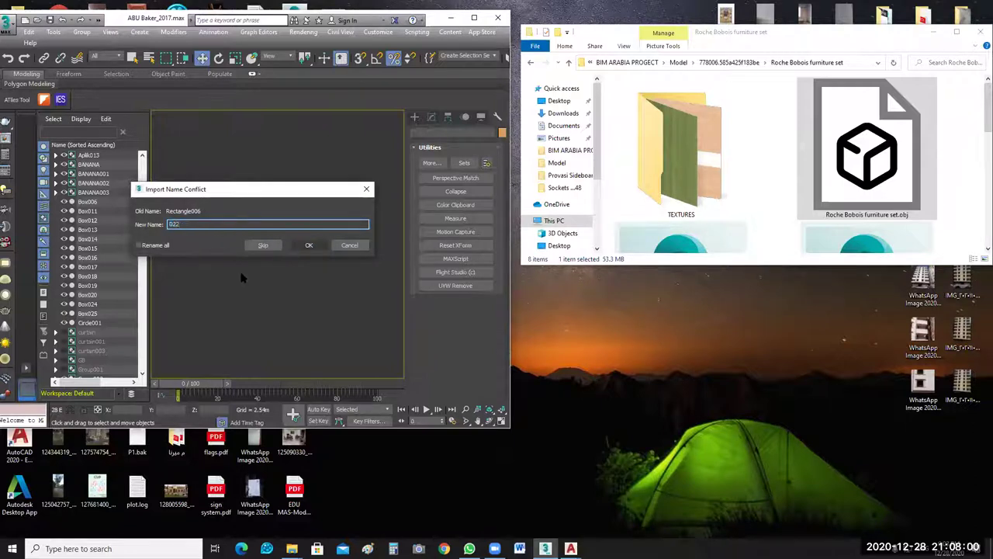
left_click(157, 247)
double_click(196, 226)
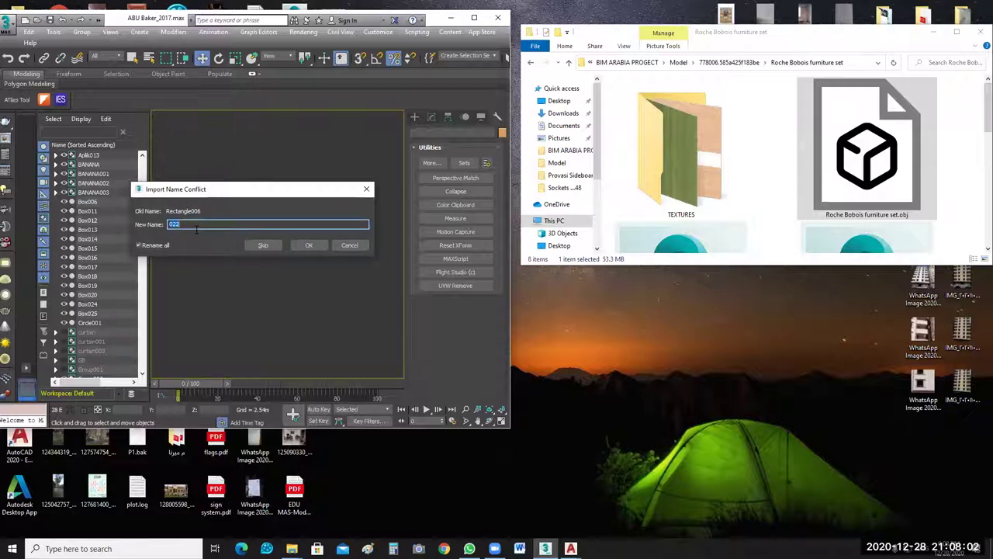
type("Sofra")
left_click(303, 245)
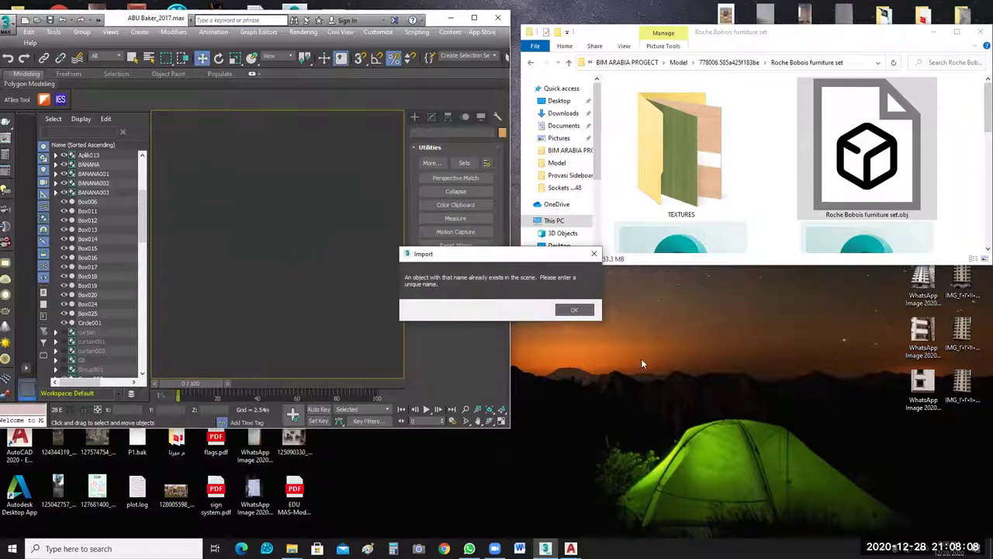
left_click(574, 310)
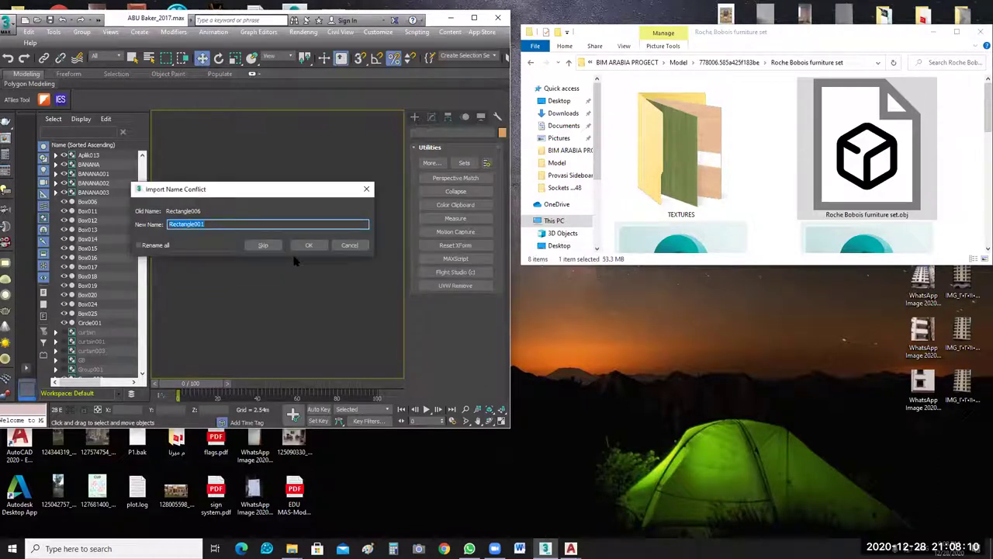
left_click(344, 244)
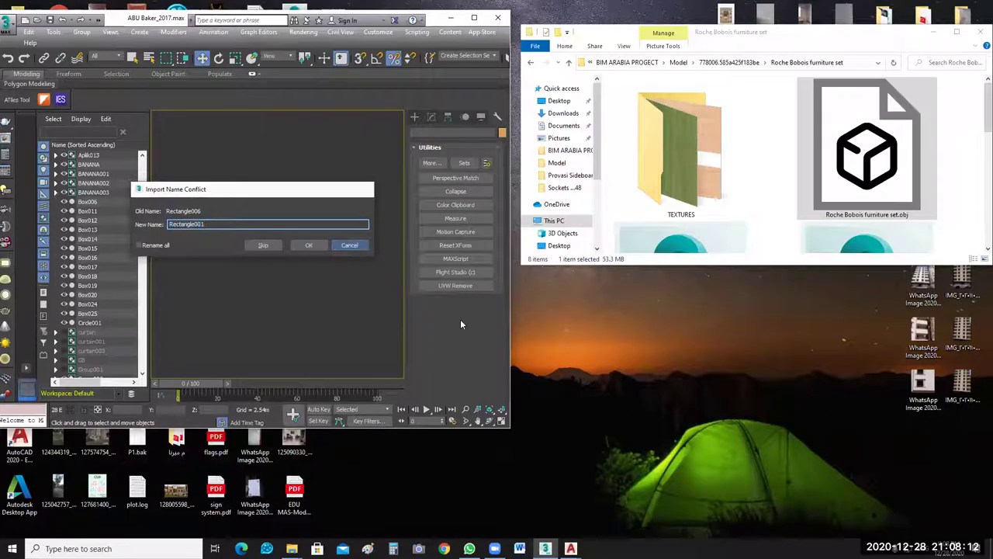
key("Escape")
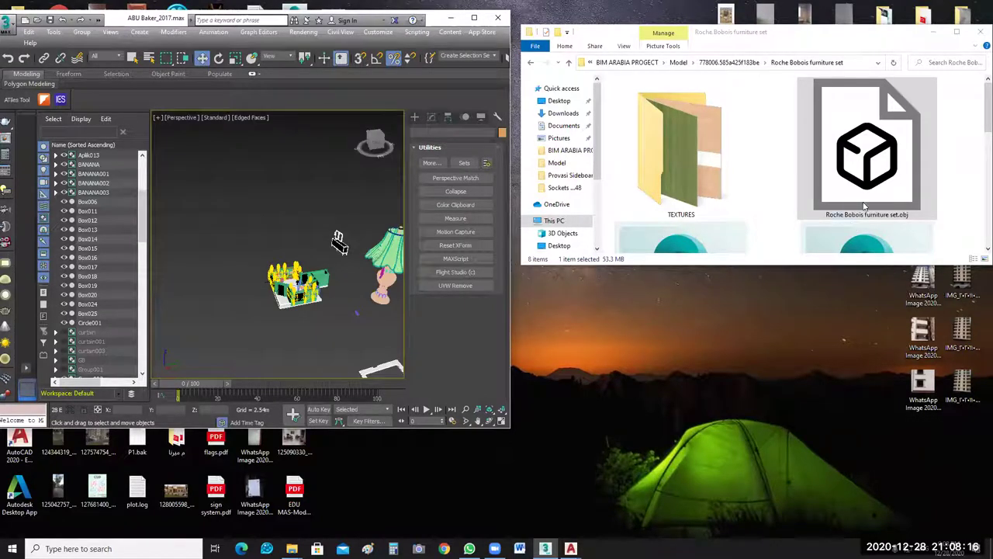
Merge Roche Bobois furniture set_2014.max into the scene, using the merged material for the duplicate, and place it beside the apartment.
scroll(881, 197, "down", 2)
left_click_drag(881, 197, 183, 287)
left_click(216, 306)
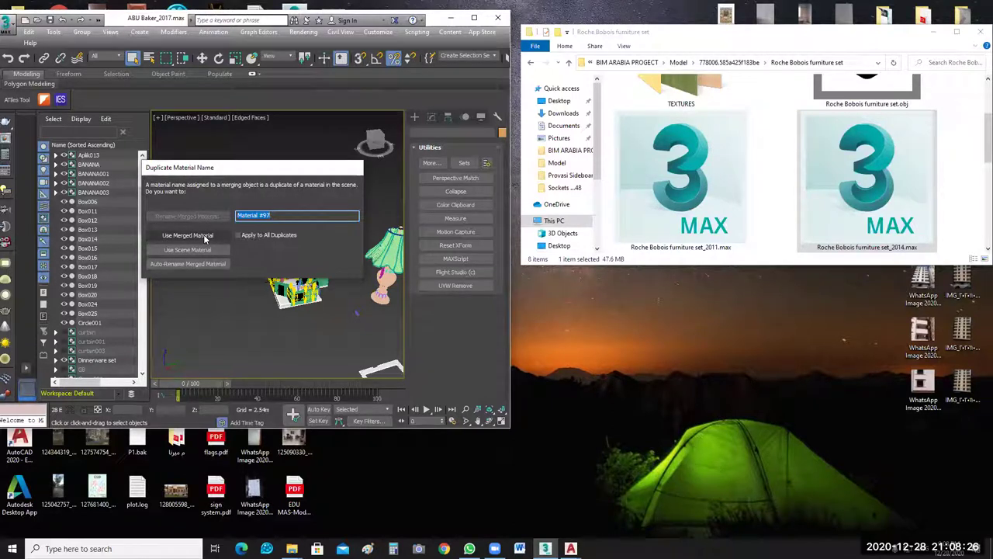
left_click(204, 235)
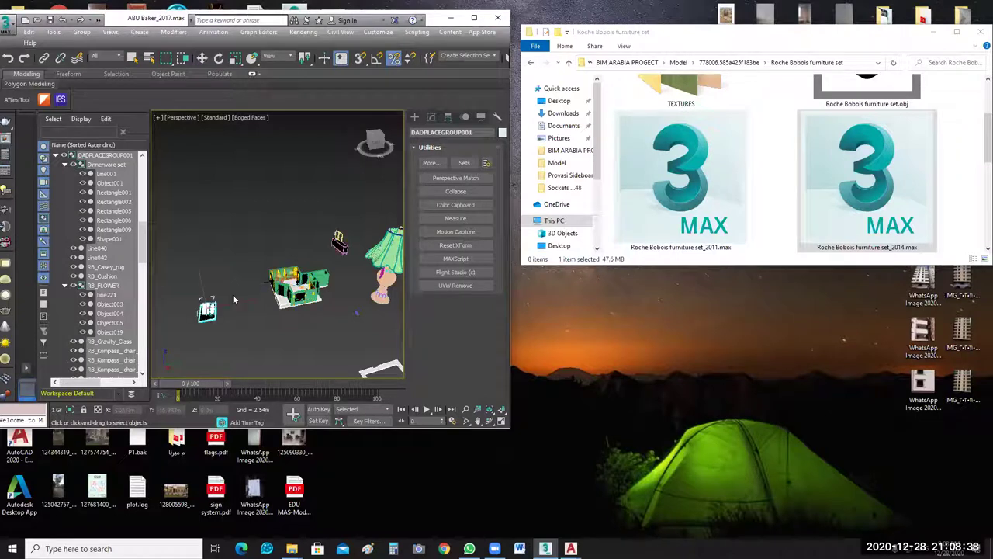
left_click(233, 296)
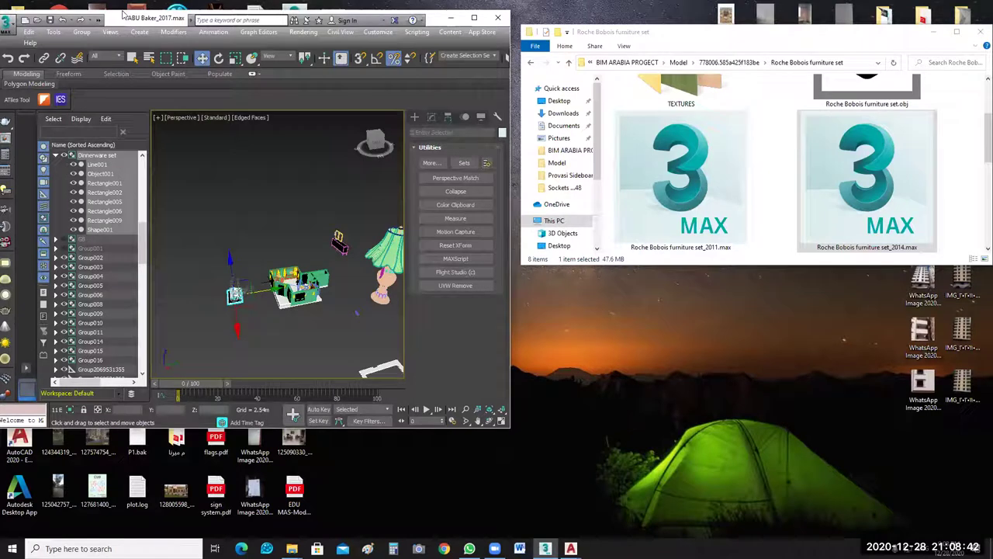
Browse the Model library for more furniture and view the sideboard image 420950.5669b3c13483b.jpg at full size, then close it.
left_click(960, 35)
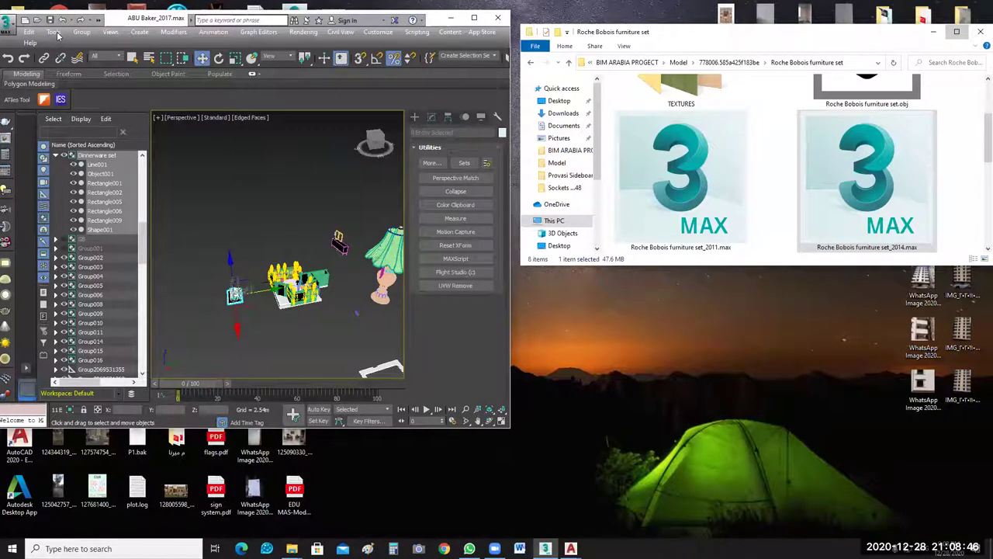
left_click(957, 32)
left_click(203, 35)
scroll(606, 310, "down", 3)
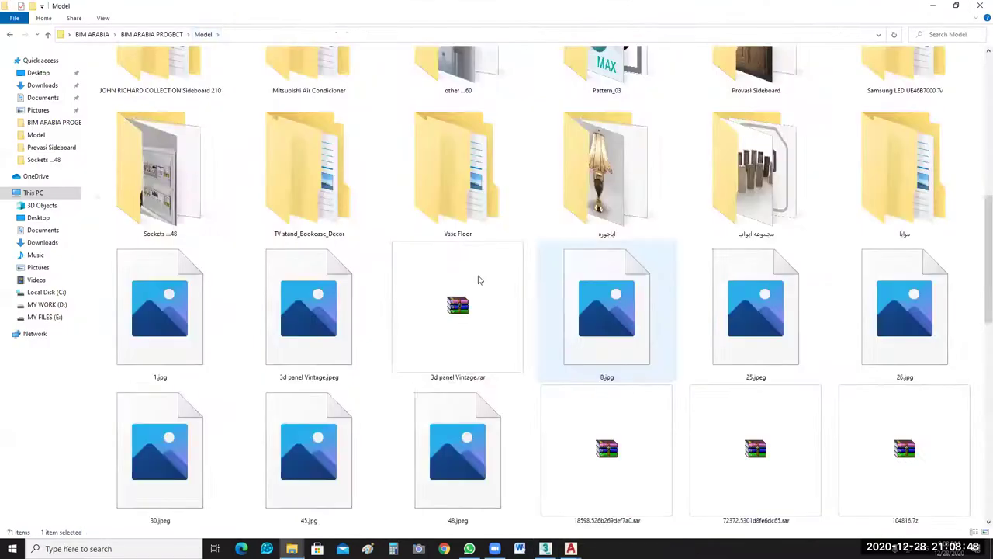
scroll(479, 280, "down", 5)
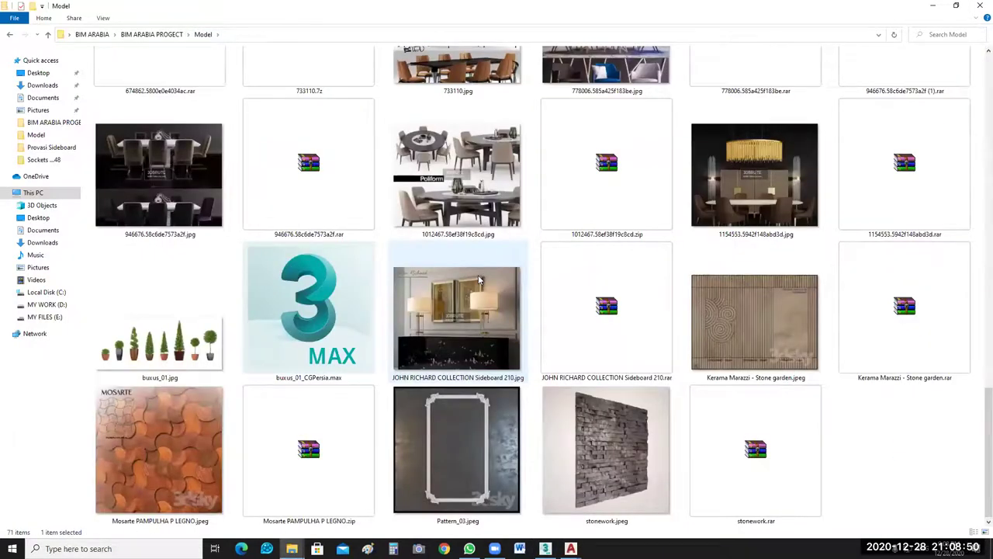
scroll(728, 288, "up", 3)
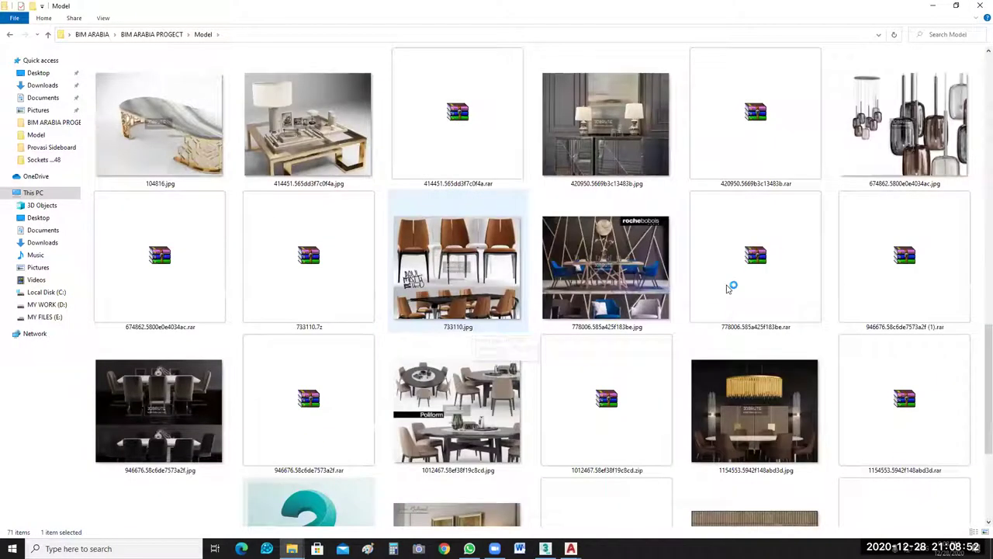
key("Up")
key("Right")
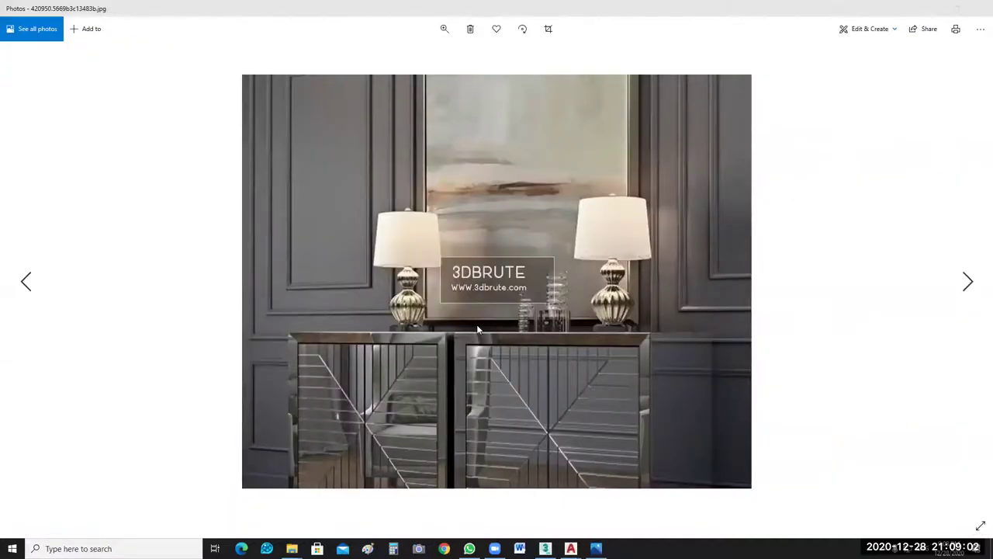
key("alt+F4")
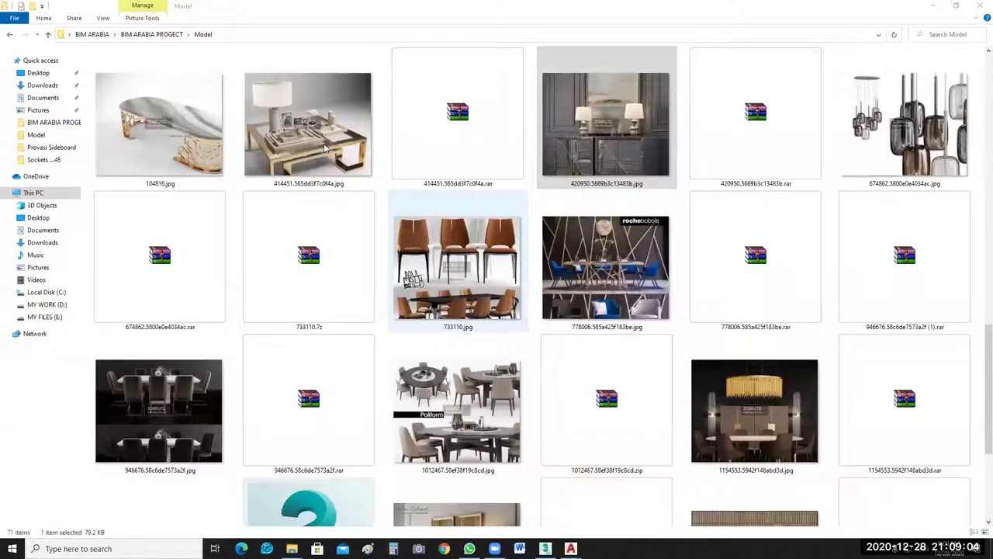
Extract the coffee table archive 414451.565dd3f7c0f4a.rar to a folder of the same name in the Model library and close the archive.
left_click(337, 143)
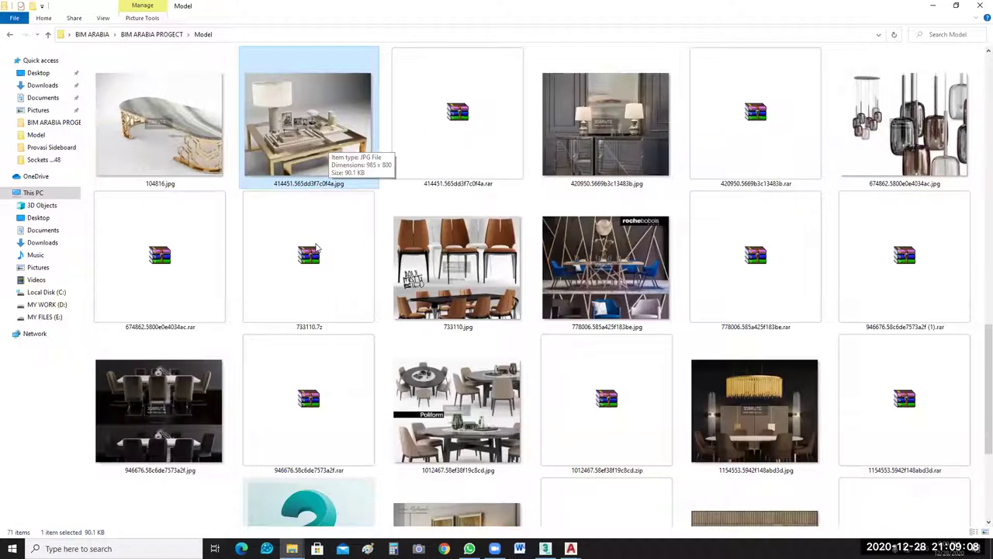
scroll(309, 398, "up", 2)
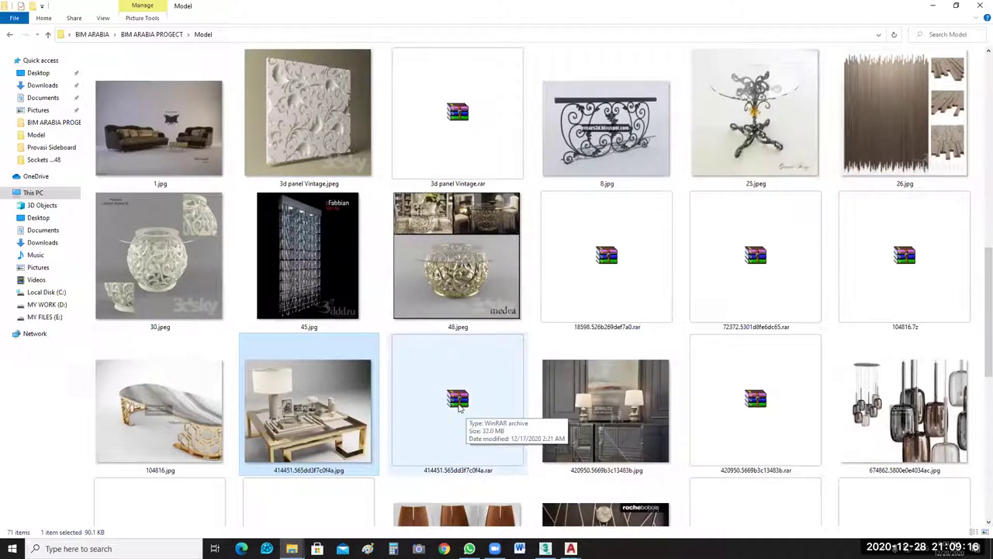
double_click(458, 409)
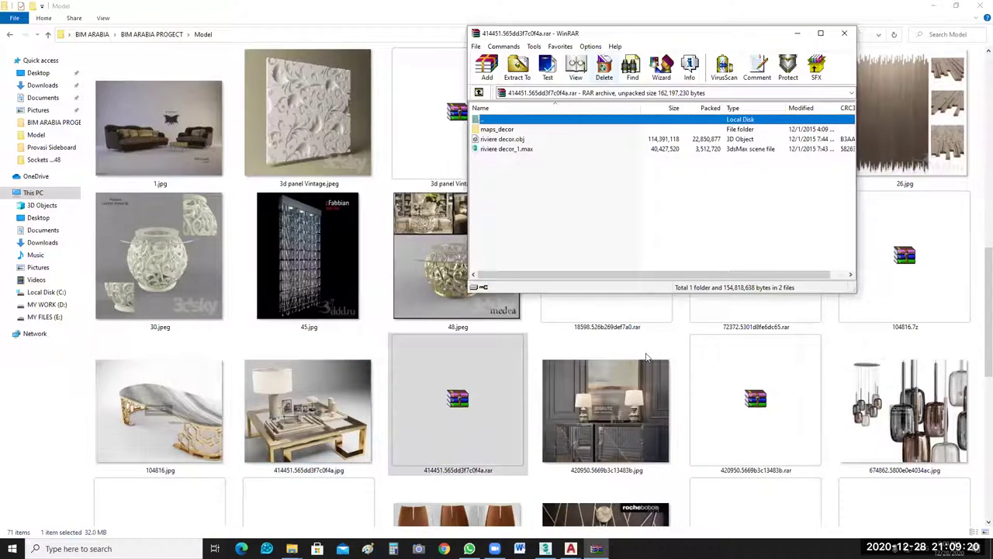
key("alt+e")
key("Return")
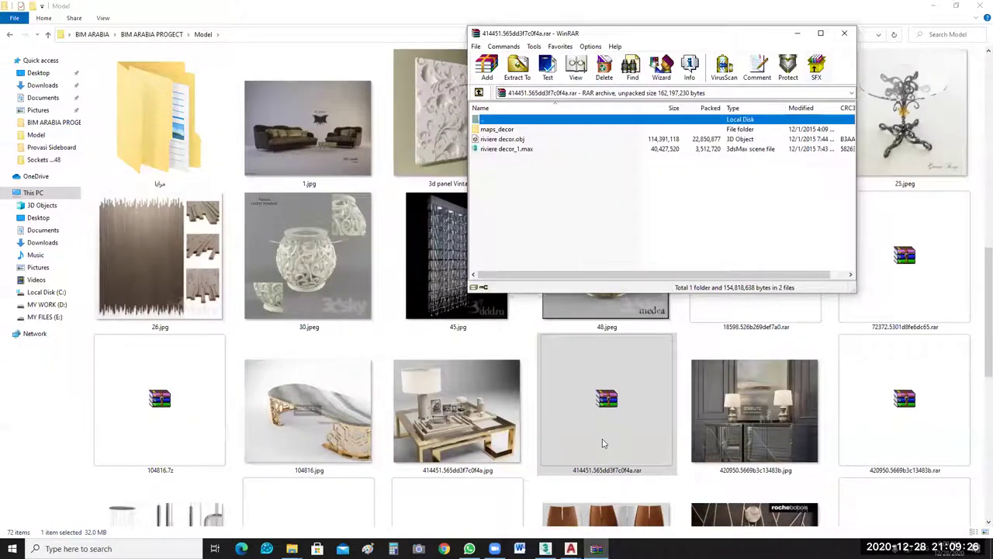
key("Escape")
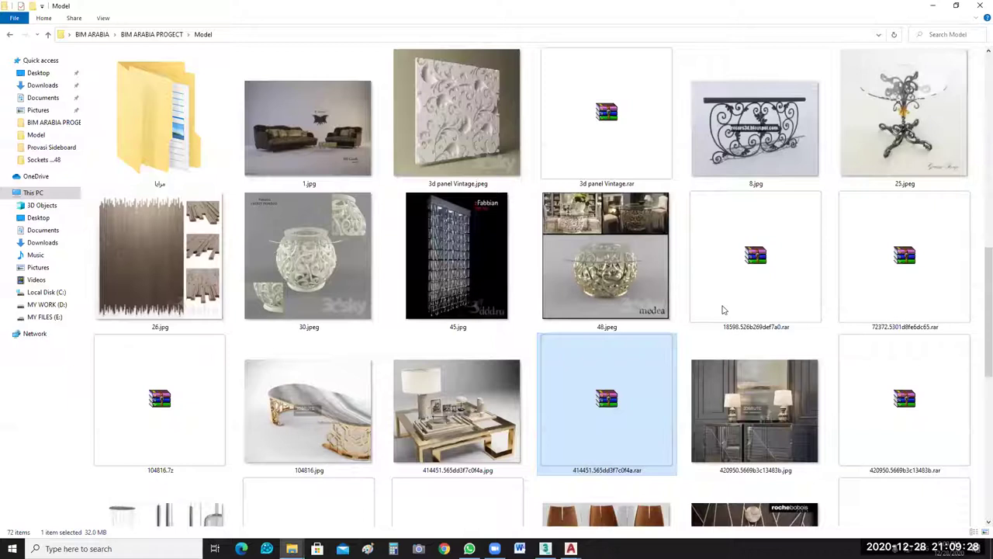
Merge riviere decor_1.max from the extracted 414451.565dd3f7c0f4a folder into the scene and place it near the apartment.
scroll(129, 71, "up", 5)
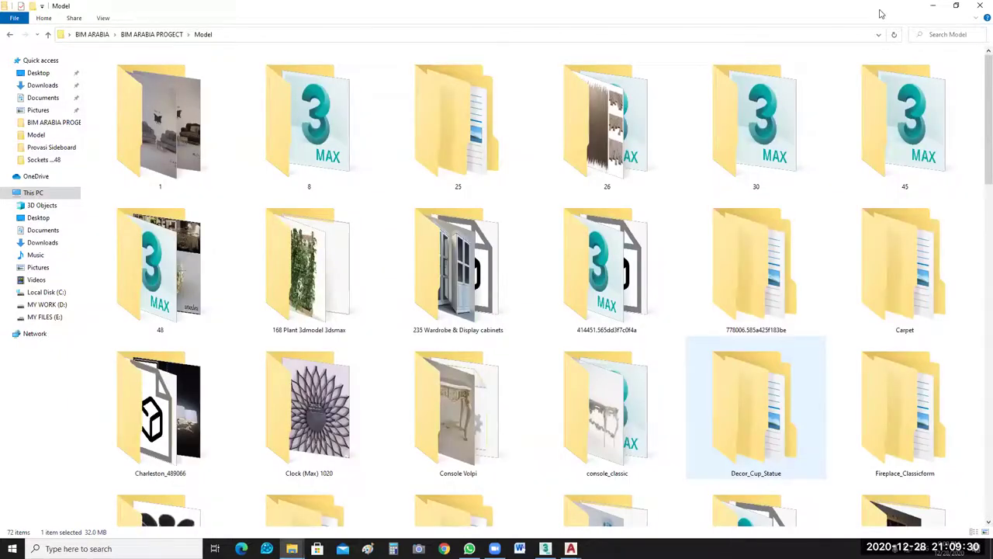
left_click(932, 5)
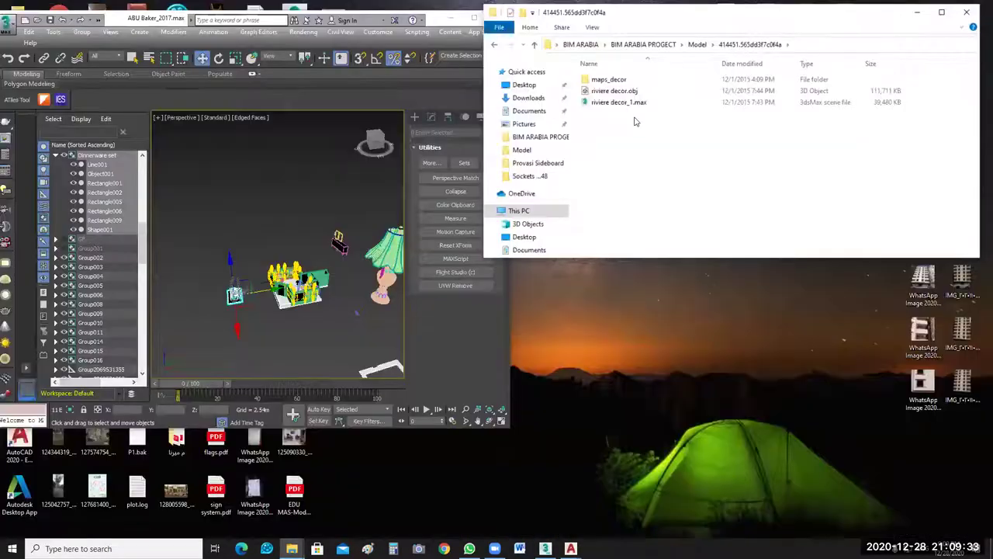
left_click_drag(636, 119, 267, 325)
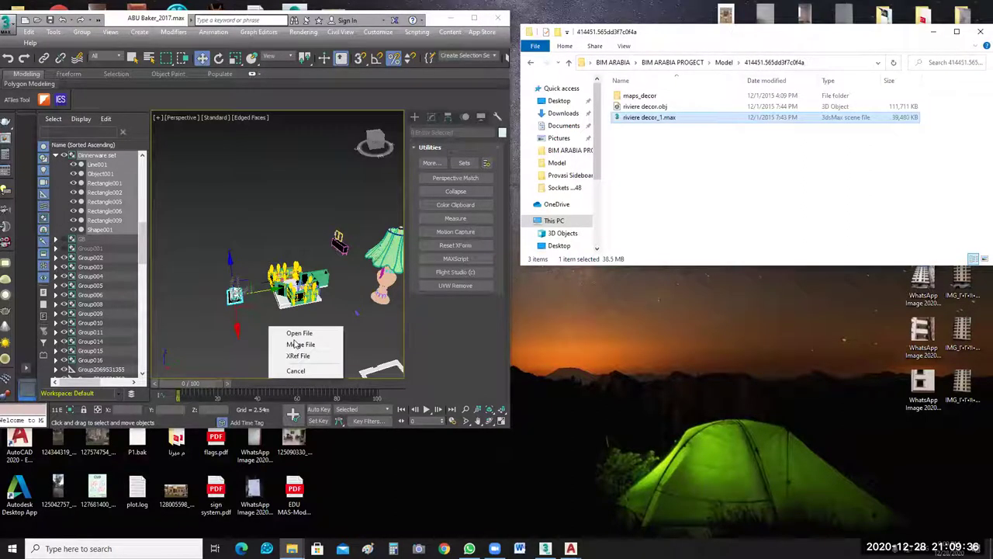
left_click(299, 344)
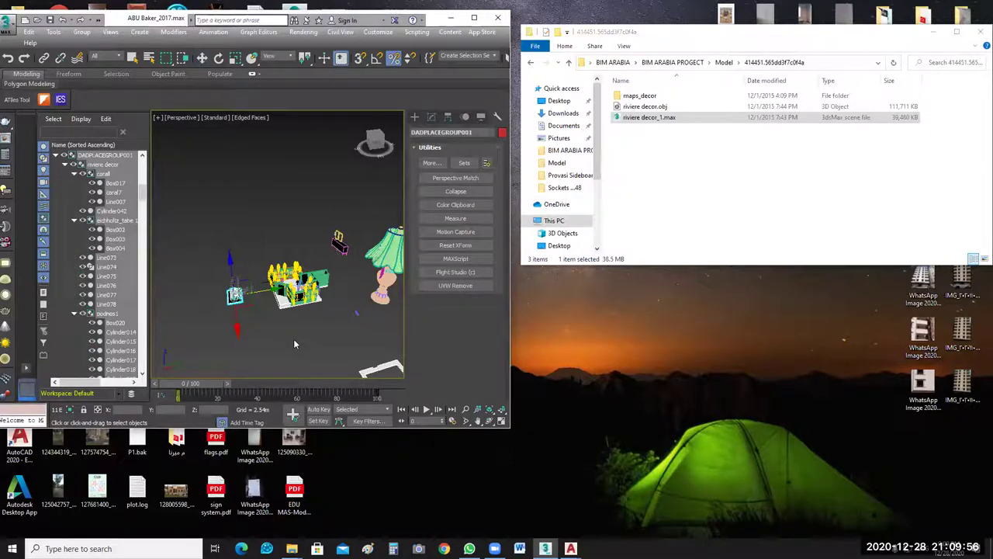
left_click(262, 332)
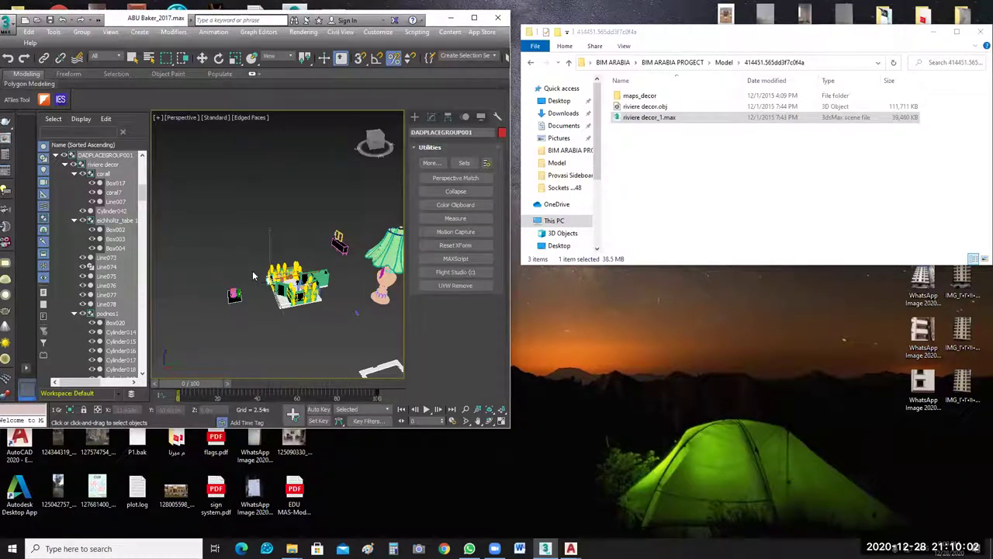
Move the merged riviere decor coffee table group away from the apartment's outer wall.
scroll(297, 300, "up", 5)
mouse_move(309, 308)
middle_mouse_down("alt")
mouse_move(222, 177)
mouse_move(307, 299)
middle_mouse_up("alt")
key("w")
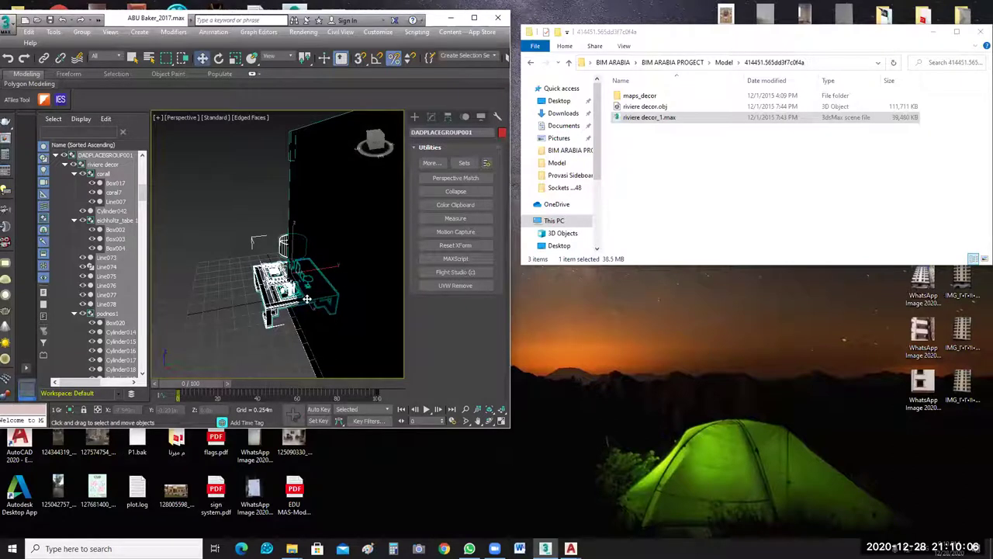
left_click(243, 220)
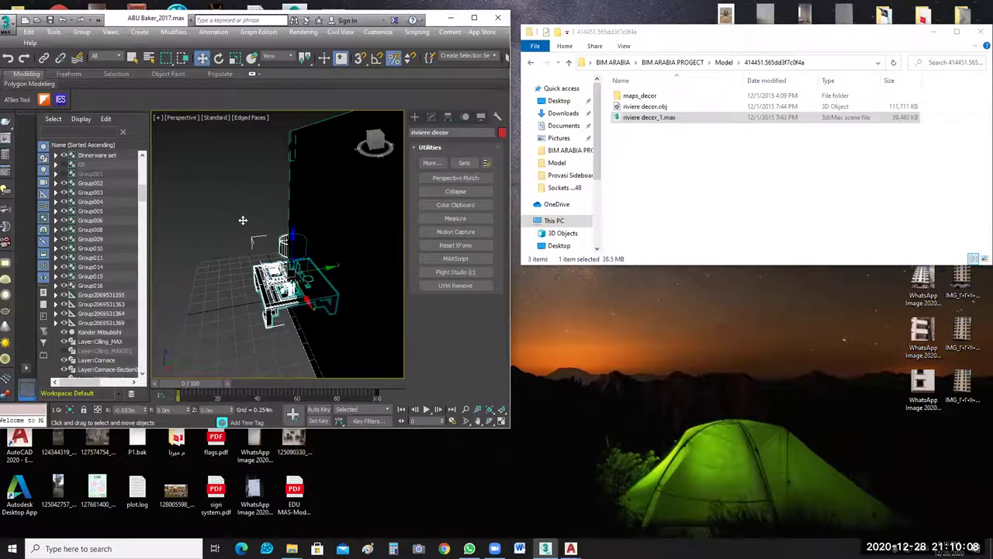
left_click_drag(243, 221, 246, 259)
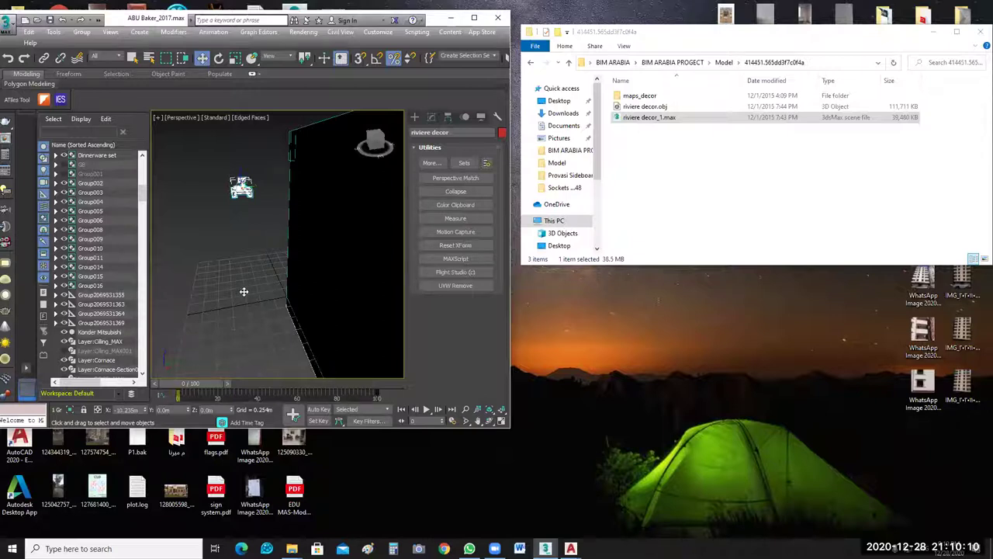
key("ctrl+z")
key("ctrl+z")
scroll(314, 329, "down", 5)
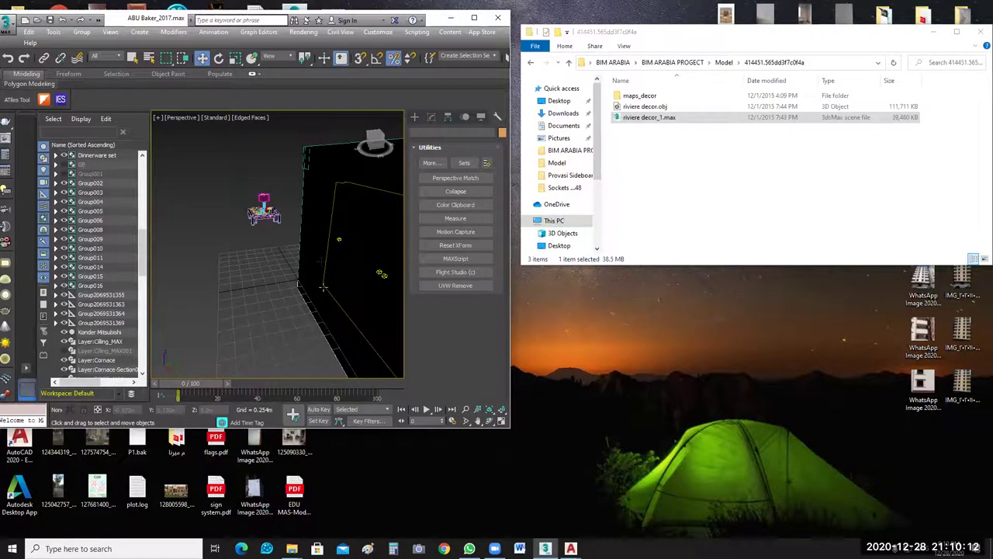
Browse the Model library for more furniture and view the image 45.jpg at full size, closing it after inspection.
left_click(960, 32)
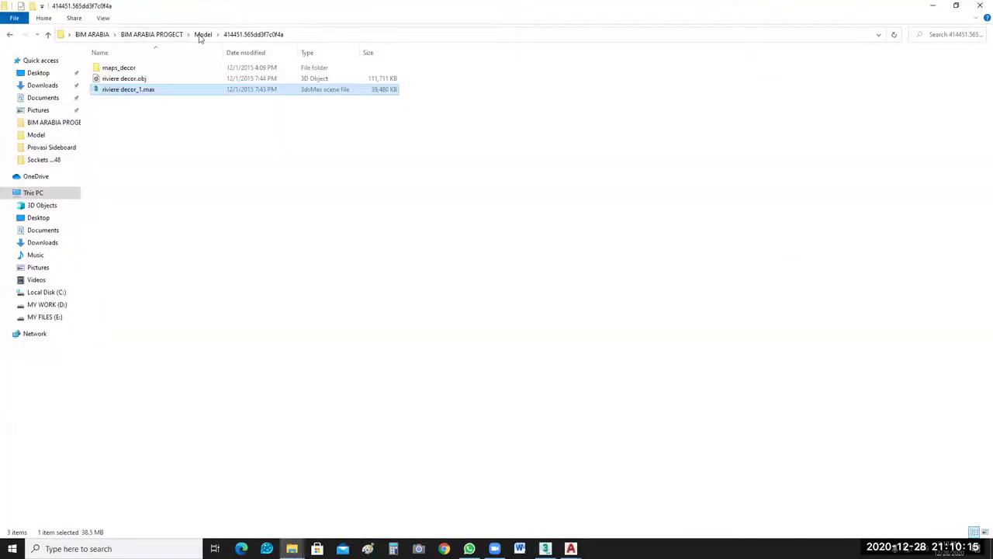
left_click(202, 35)
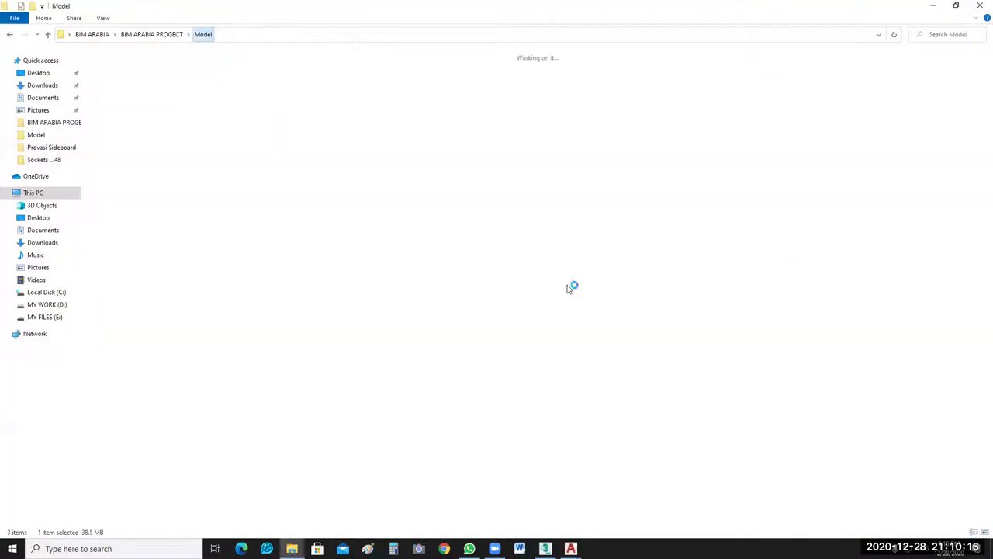
scroll(863, 297, "down", 5)
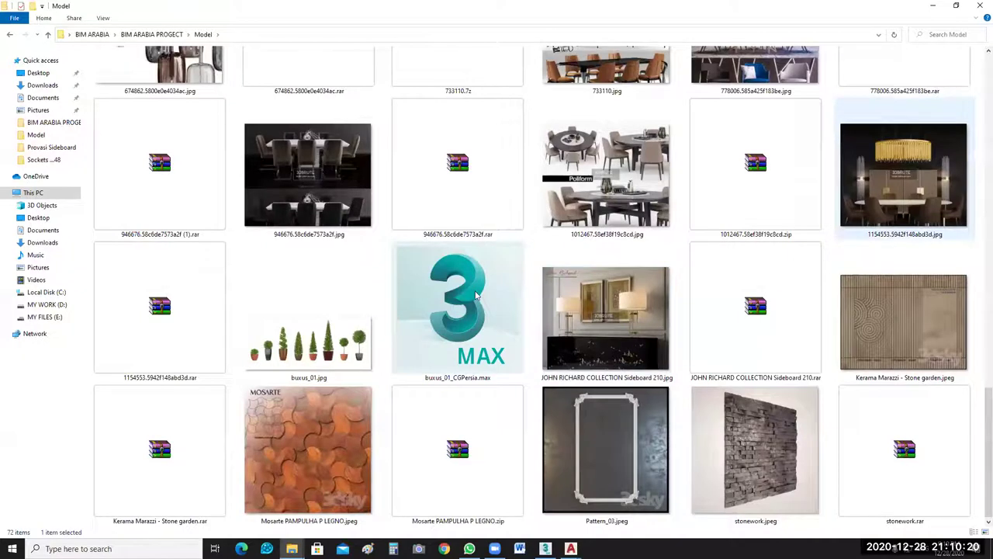
scroll(470, 283, "up", 10)
left_click(466, 269)
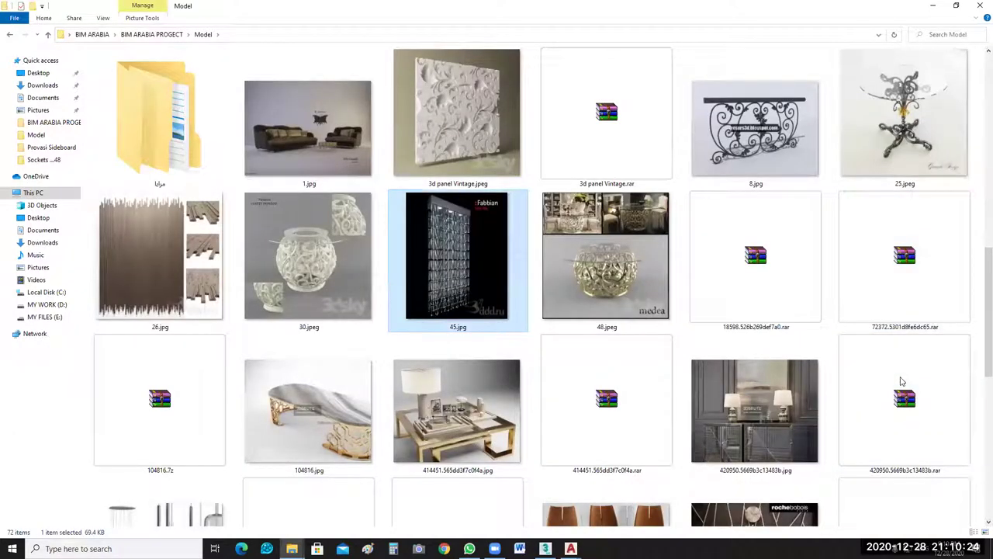
double_click(476, 270)
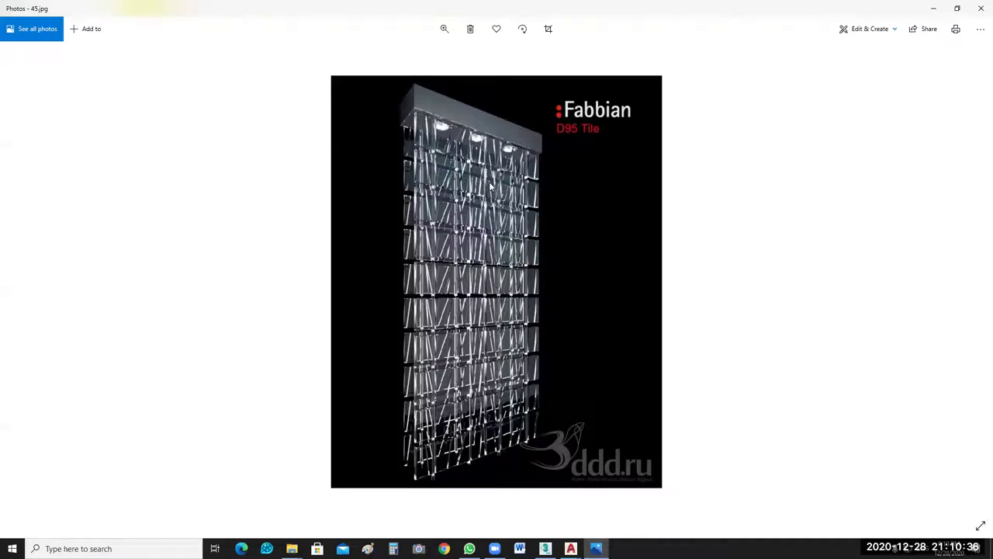
left_click(981, 8)
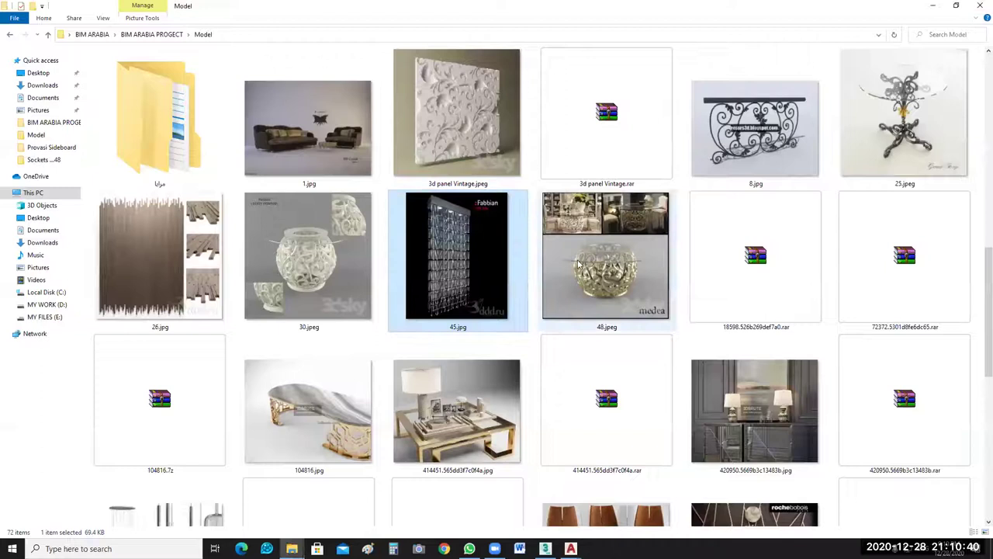
key("Right")
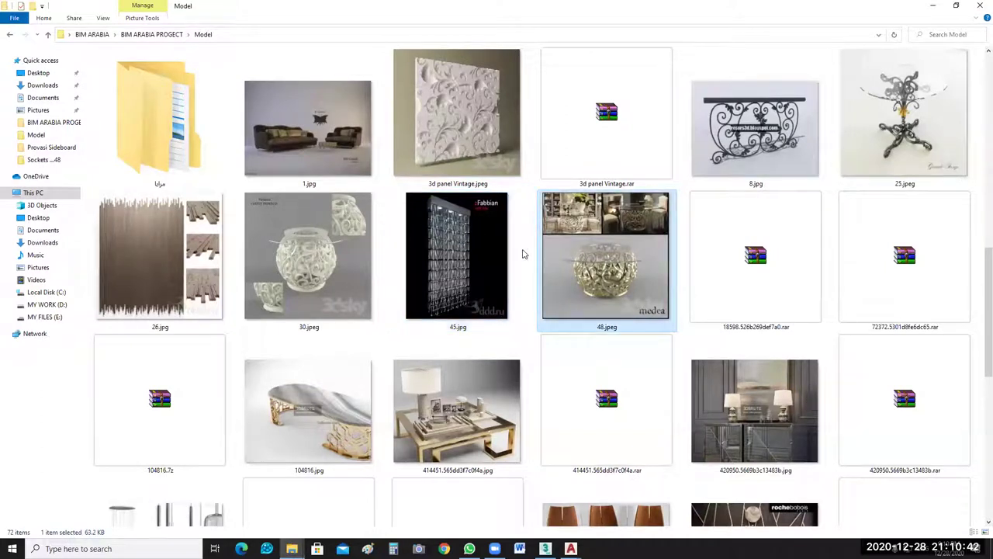
Merge gf st.max from the GF stol folder inside Model folder 25 into the scene and place it near the apartment.
left_click(900, 128)
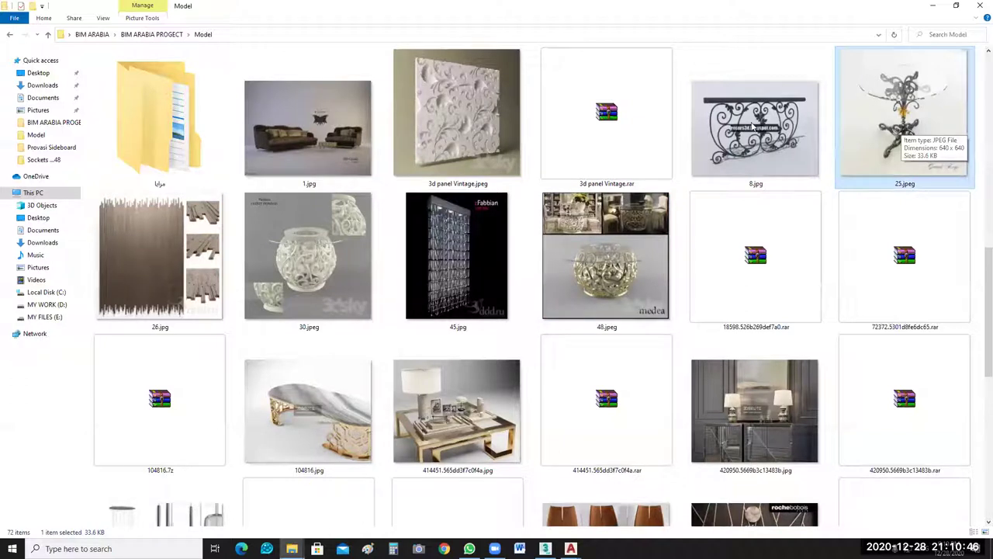
scroll(415, 140, "up", 10)
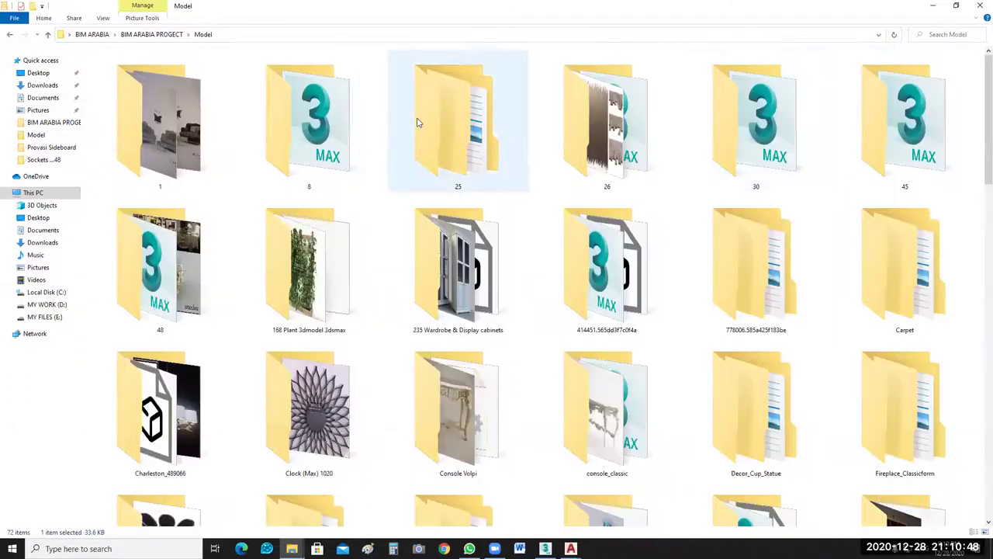
double_click(420, 124)
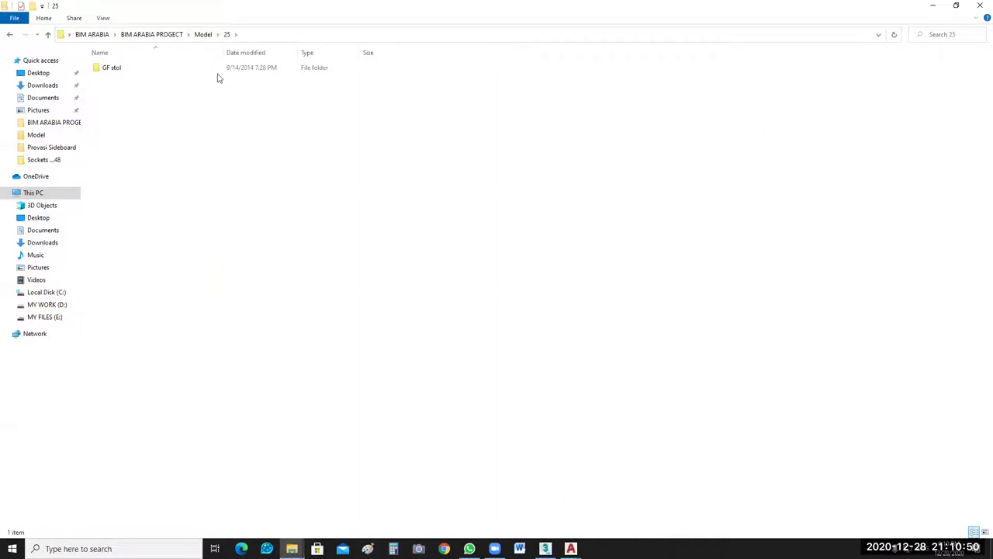
double_click(217, 74)
left_click(956, 6)
left_click_drag(710, 107, 276, 292)
left_click(286, 303)
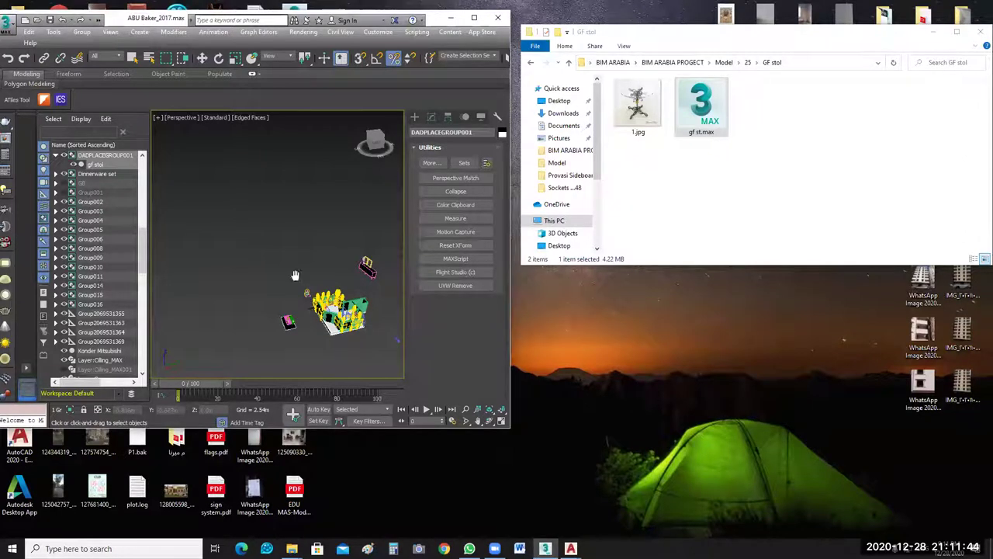
Maximize the 3ds Max window and show the Top viewport at full size, framing the coffee table and the apartment's sofa area.
scroll(295, 276, "up", 5)
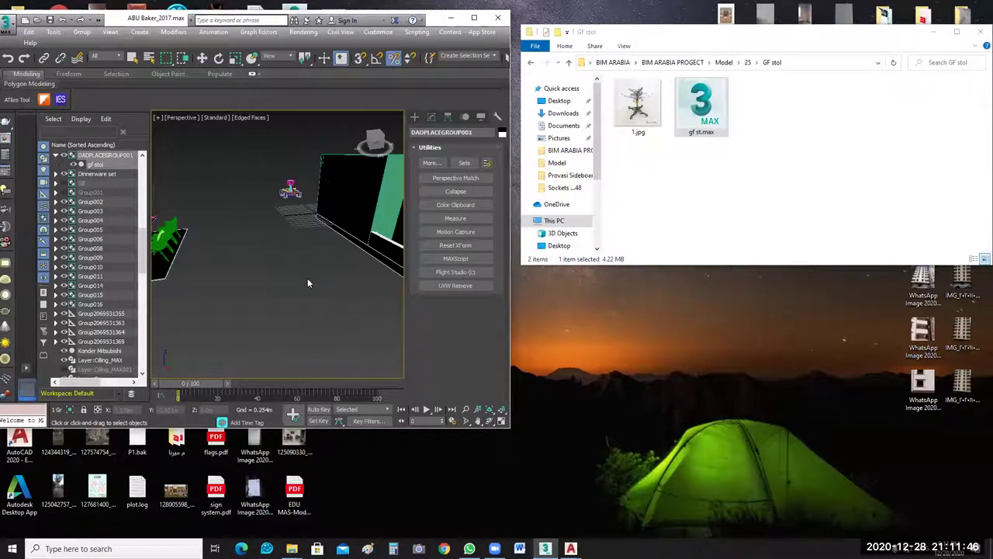
scroll(307, 283, "down", 5)
middle_click_drag(330, 288, 341, 323)
scroll(344, 329, "up", 4)
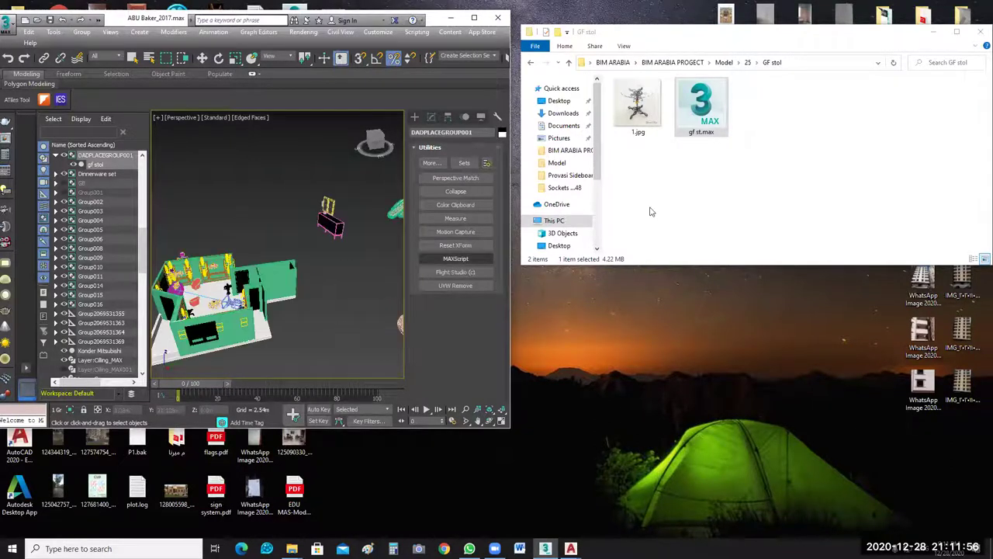
left_click(474, 18)
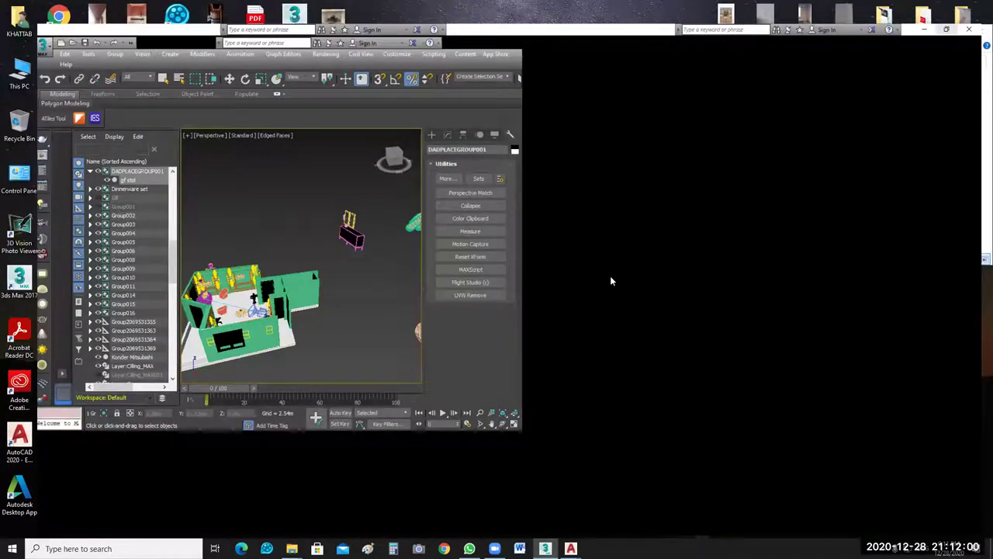
scroll(609, 281, "down", 3)
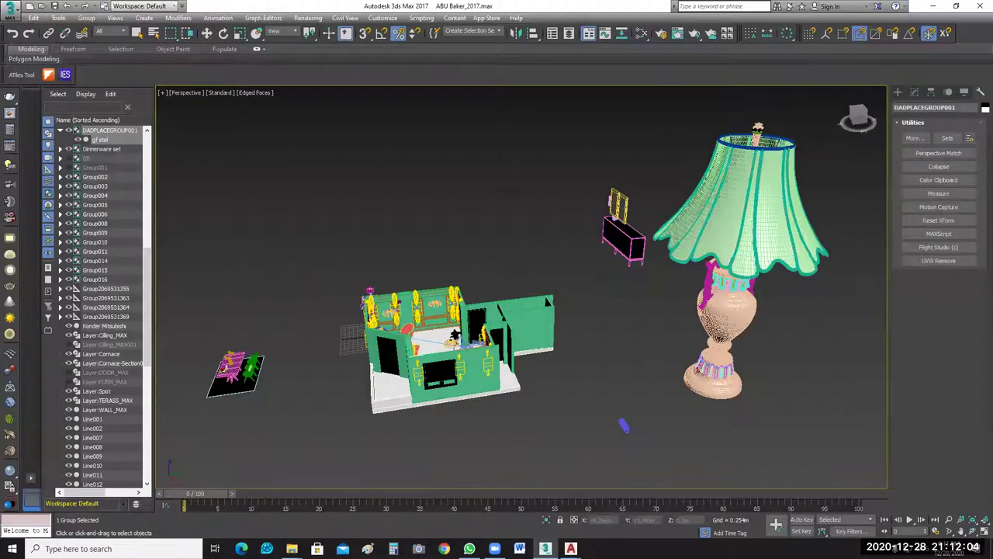
scroll(609, 275, "down", 3)
key("alt+w")
middle_click_drag(467, 201, 475, 200)
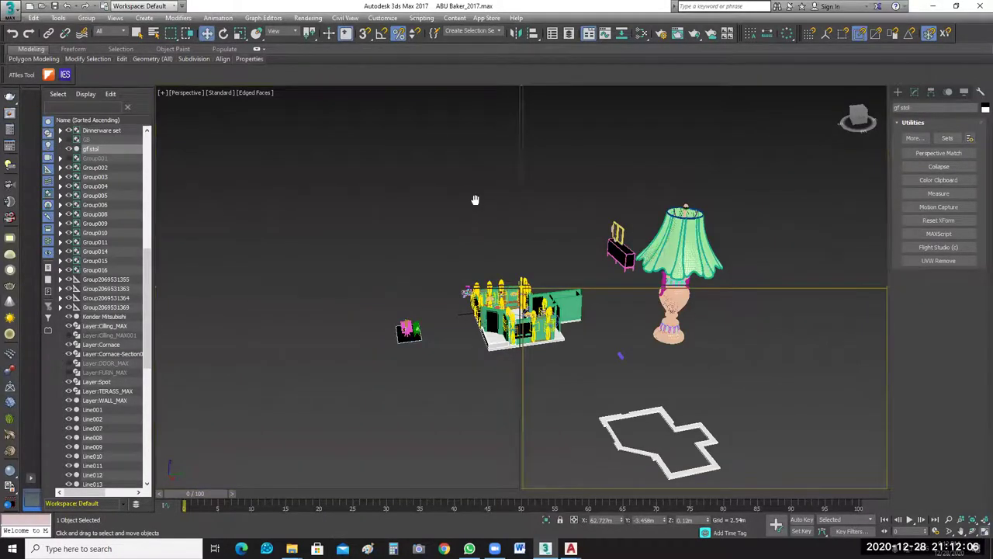
scroll(402, 241, "down", 3)
middle_click_drag(384, 264, 425, 210)
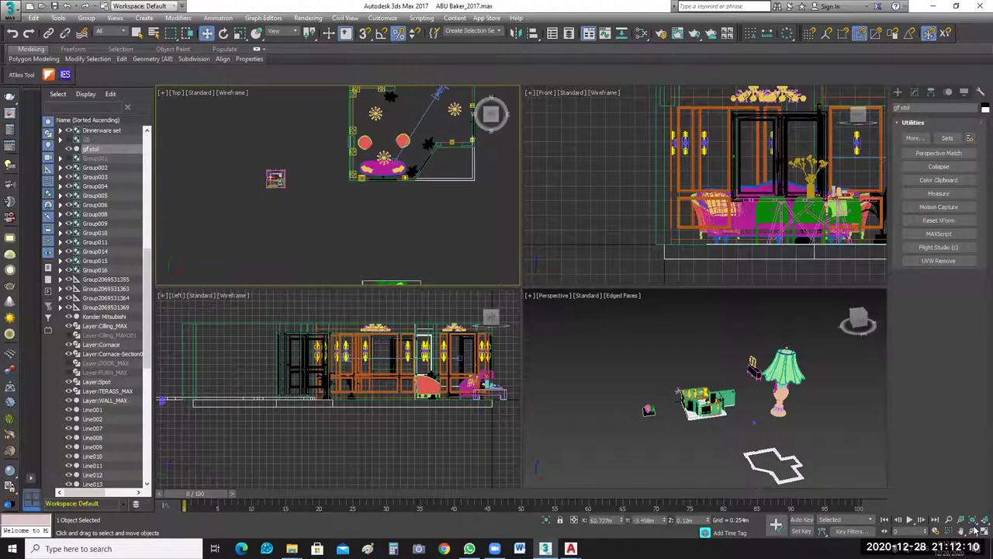
scroll(309, 170, "up", 3)
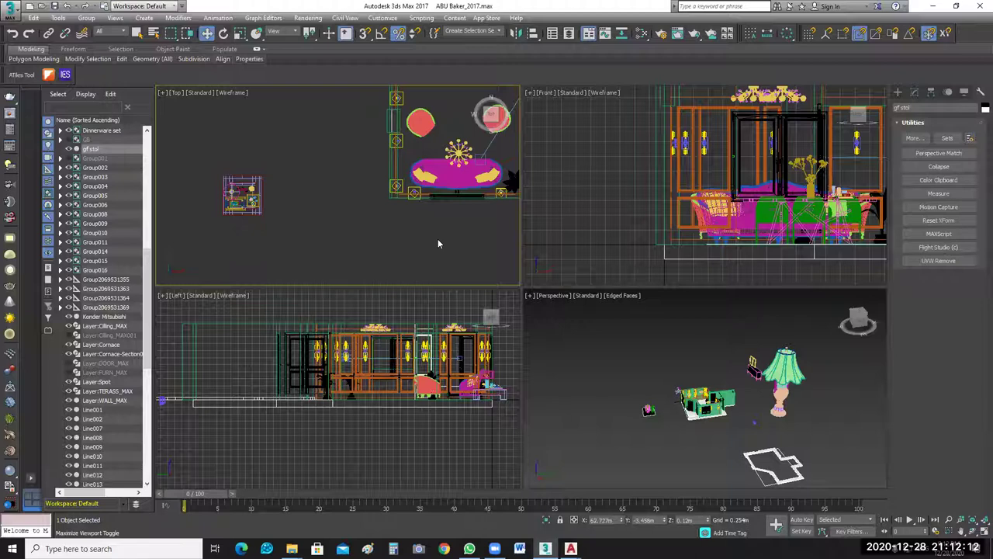
key("alt+w")
Move the riviere decor coffee table group into the apartment, in front of the sofa and between the two armchairs.
left_click_drag(434, 212, 349, 386)
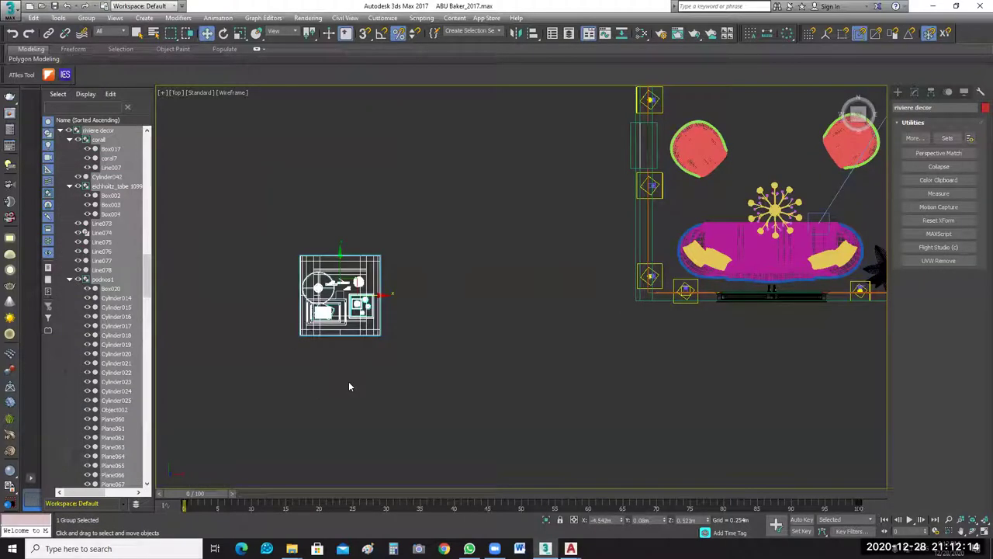
left_click(376, 307)
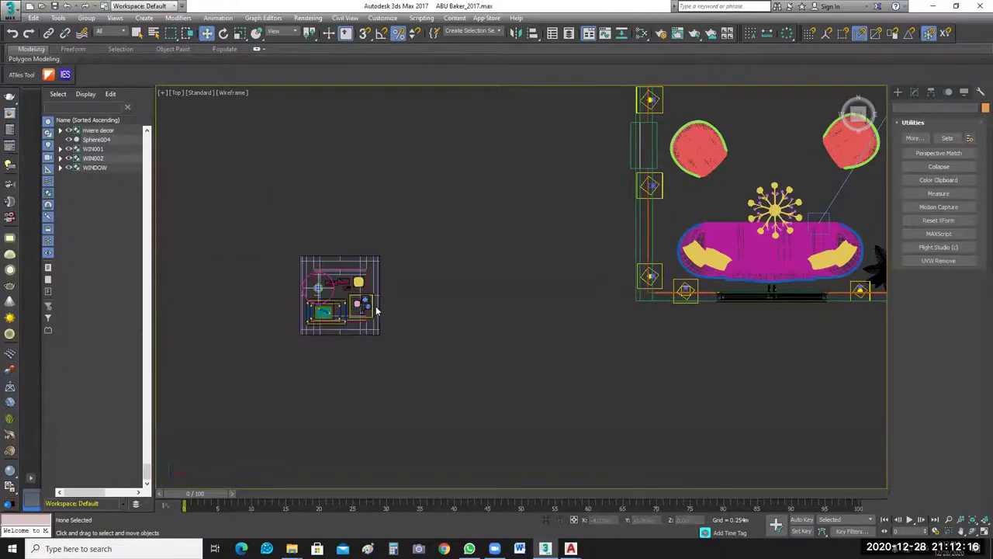
left_click(379, 270)
left_click(358, 278)
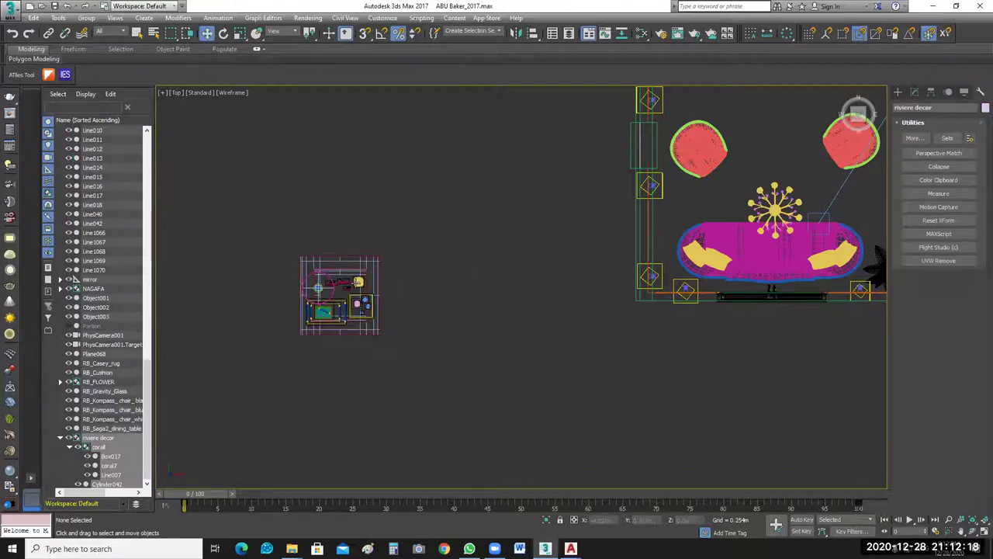
left_click(318, 288)
left_click_drag(467, 213, 315, 387)
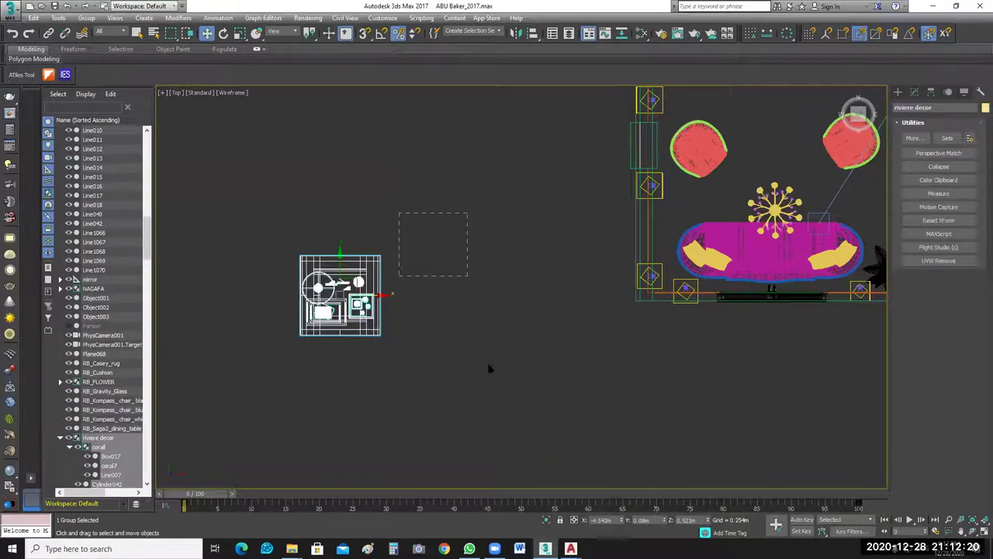
scroll(400, 360, "down", 3)
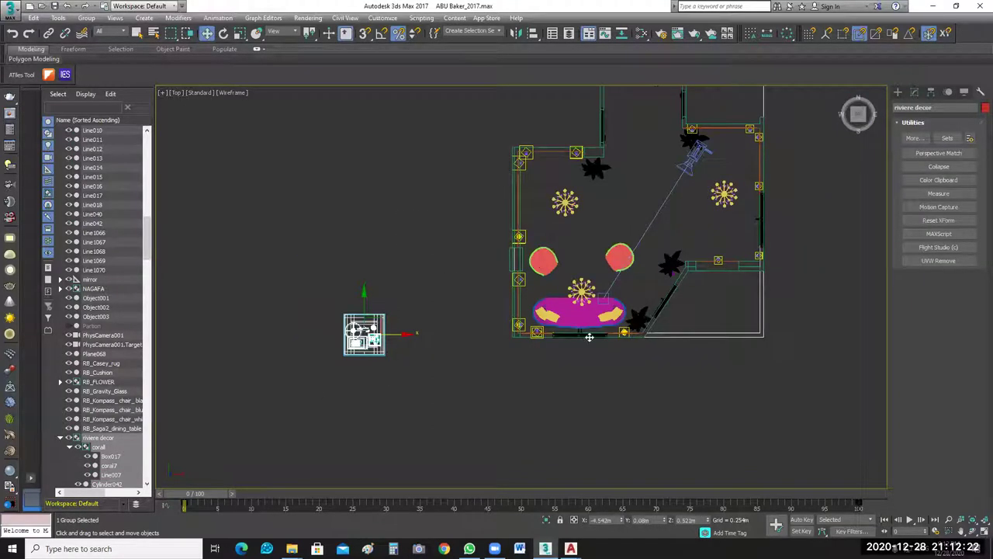
middle_click_drag(590, 337, 575, 338)
left_click_drag(386, 334, 570, 285)
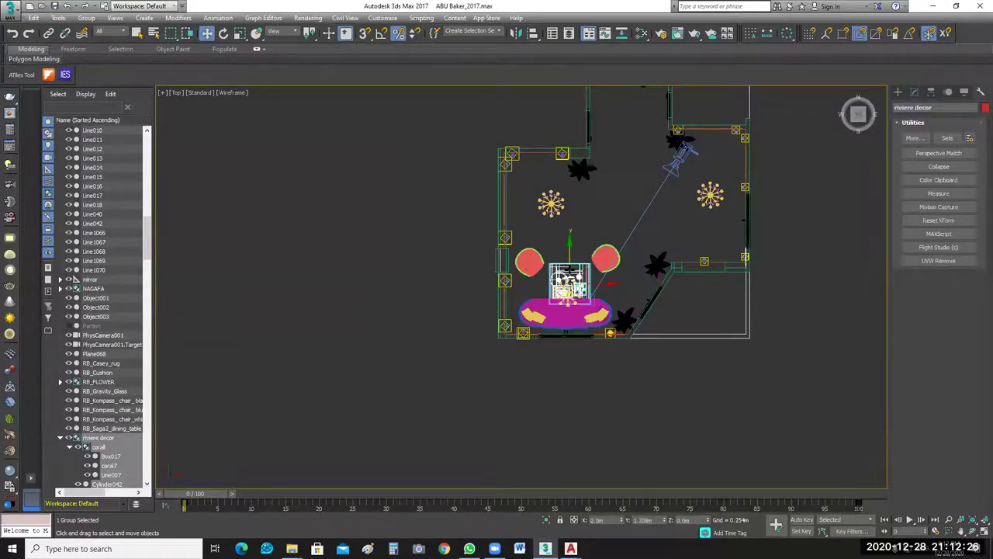
Measure the riviere decor coffee table group and scale it uniformly to 50 percent.
scroll(708, 288, "up", 1)
scroll(707, 287, "up", 3)
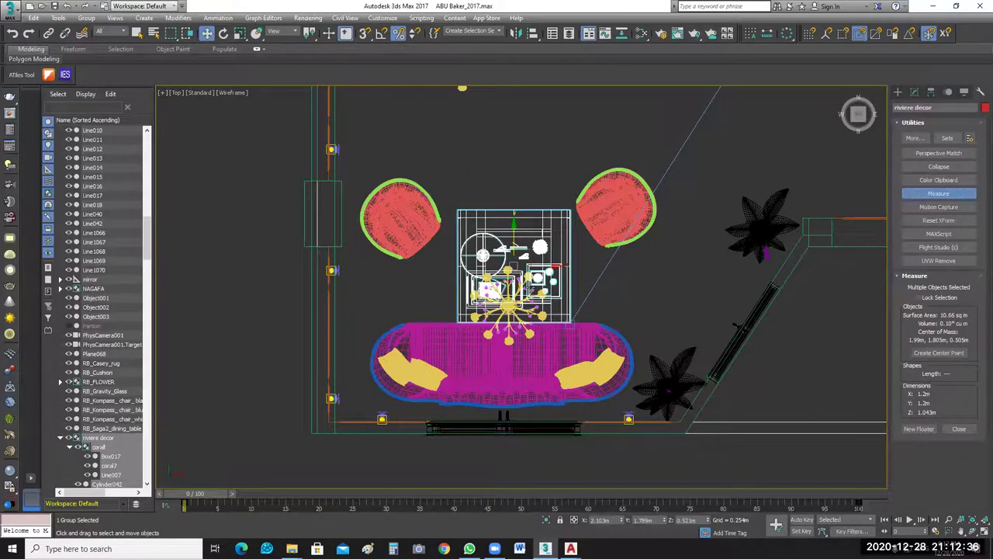
left_click(240, 33)
mouse_move(524, 278)
left_mouse_down()
mouse_move(531, 286)
mouse_move(518, 275)
left_mouse_up()
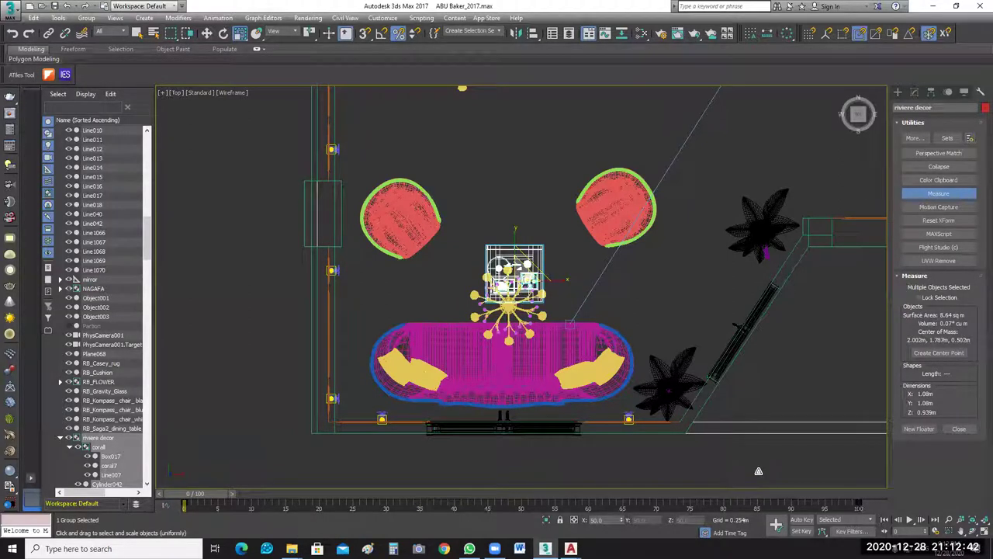
middle_click_drag(752, 459, 698, 424)
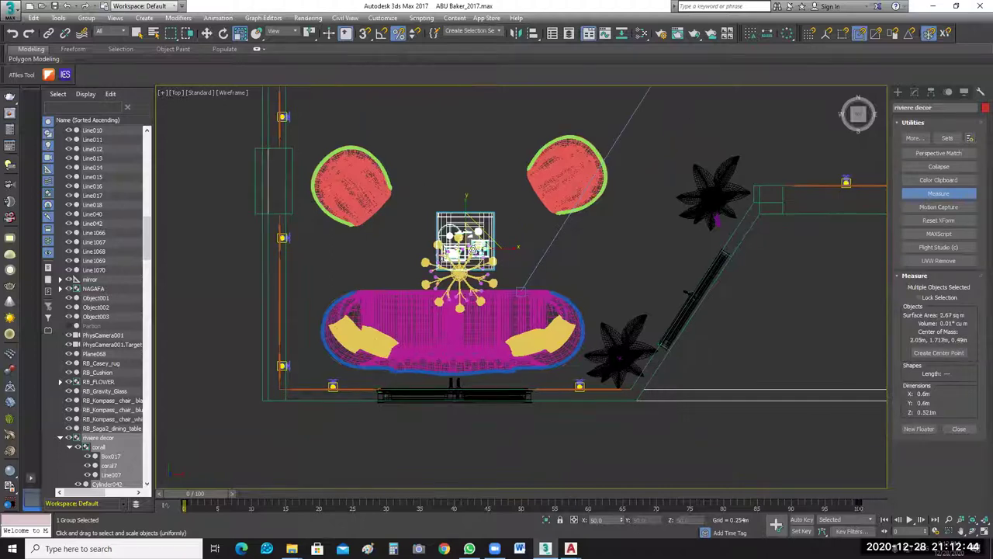
scroll(476, 243, "up", 2)
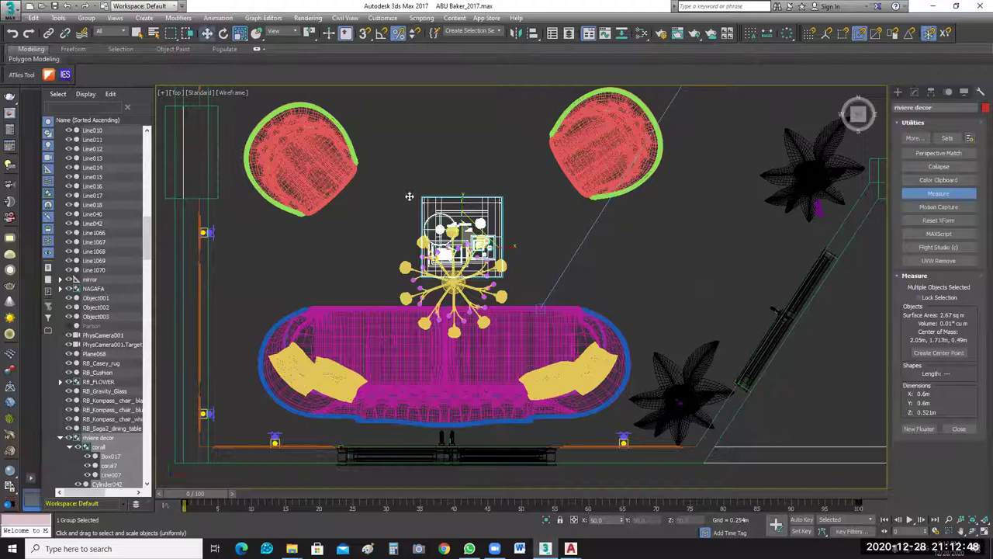
Shift the scaled coffee table slightly away from the sofa, centre it between the armchairs, and deselect it.
key("w")
left_click_drag(462, 201, 461, 187)
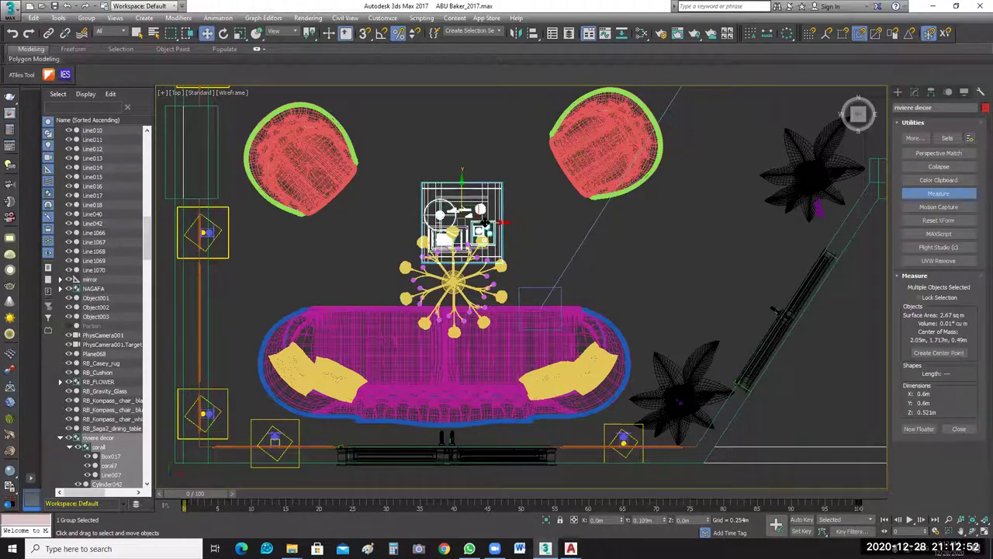
left_click_drag(488, 222, 478, 223)
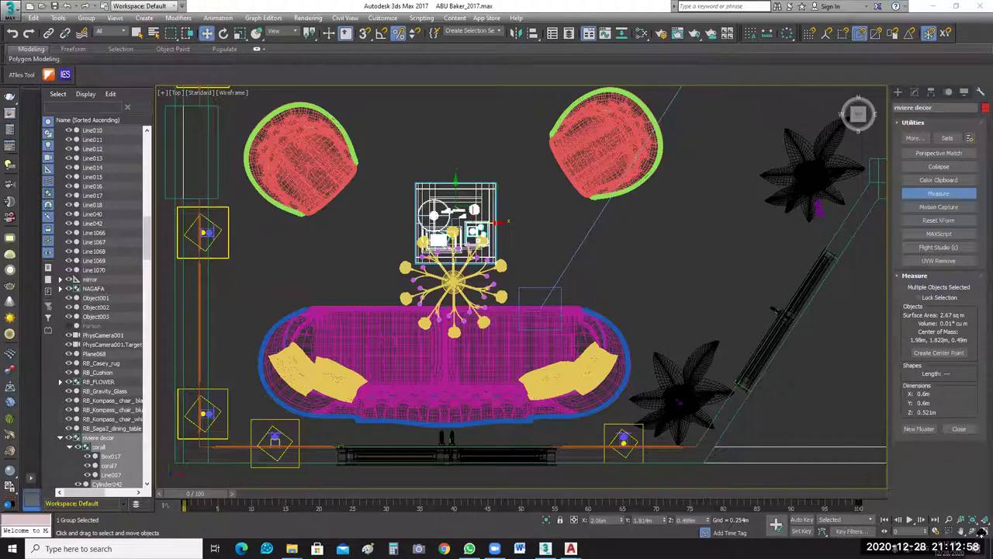
left_click(691, 287)
Frame the dining set outside the apartment and check whether its table and chairs can be selected separately.
scroll(698, 286, "down", 5)
scroll(700, 286, "down", 4)
middle_click_drag(696, 434, 652, 375)
scroll(652, 373, "up", 6)
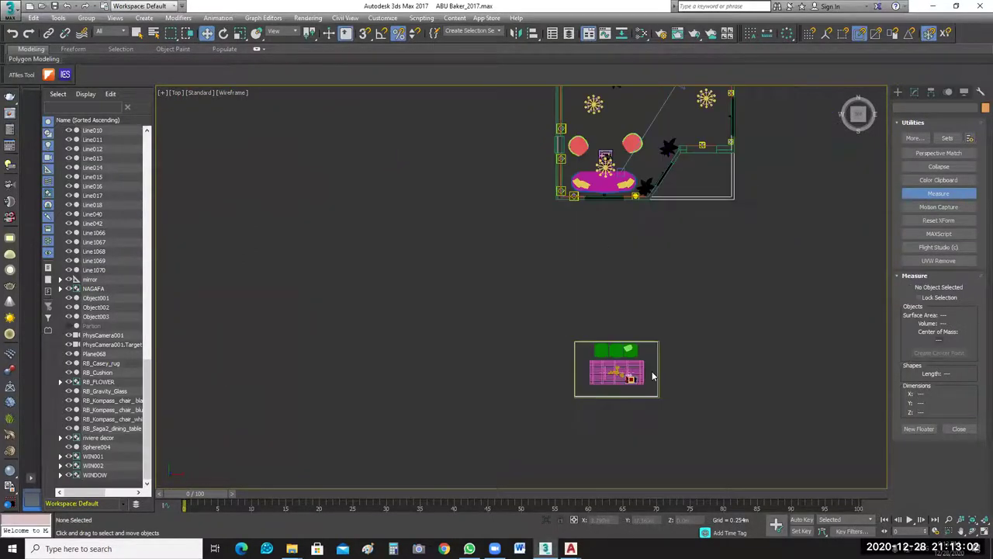
middle_click_drag(701, 350, 709, 308)
left_click_drag(728, 197, 392, 452)
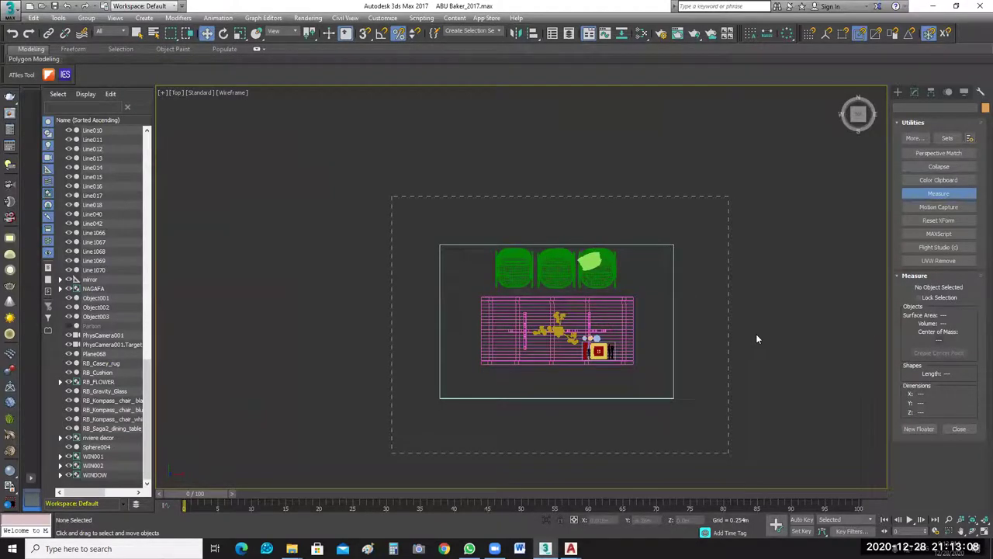
key("ctrl+a")
left_click(627, 322)
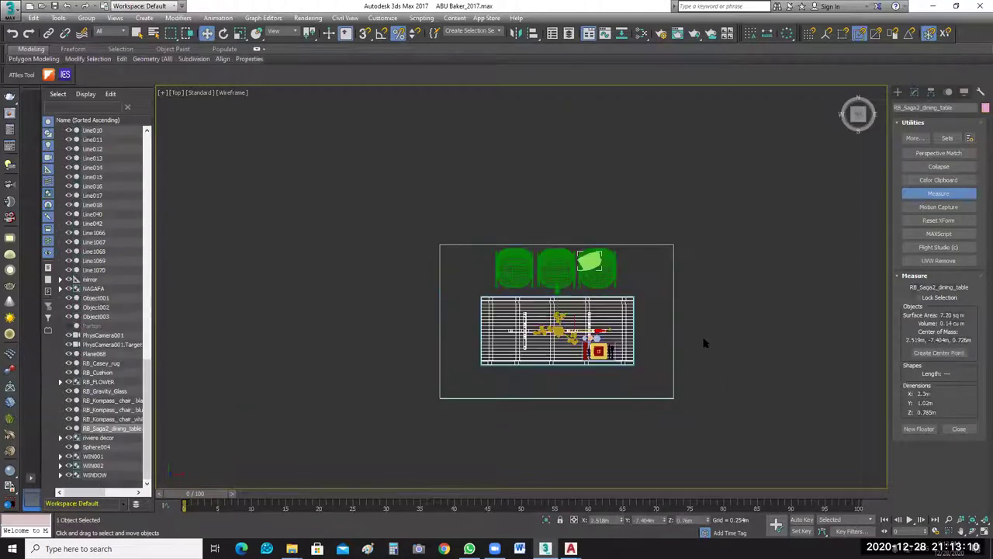
left_click(701, 302)
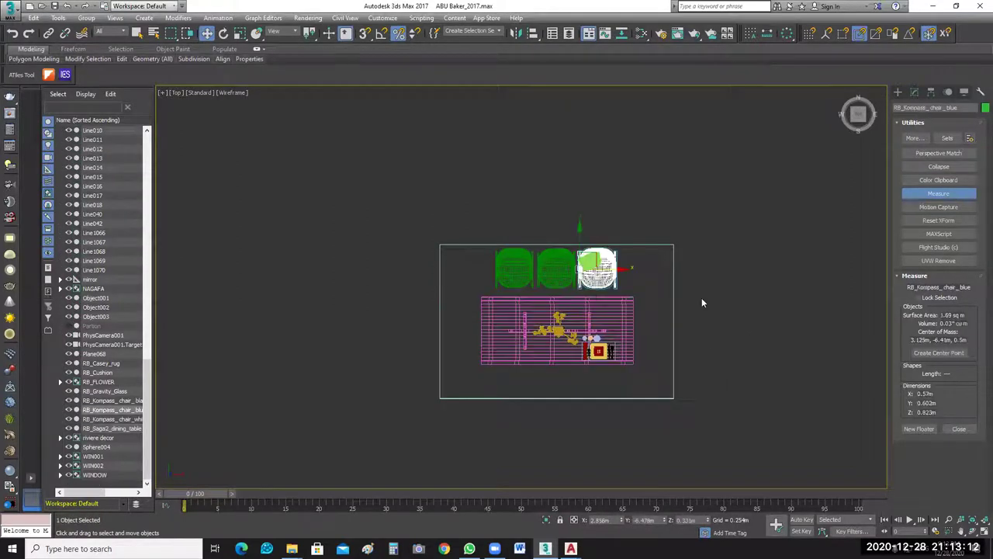
Clone the three Kompass chairs and the cushion as a single set of instances on the opposite side of the dining table.
scroll(610, 280, "up", 3)
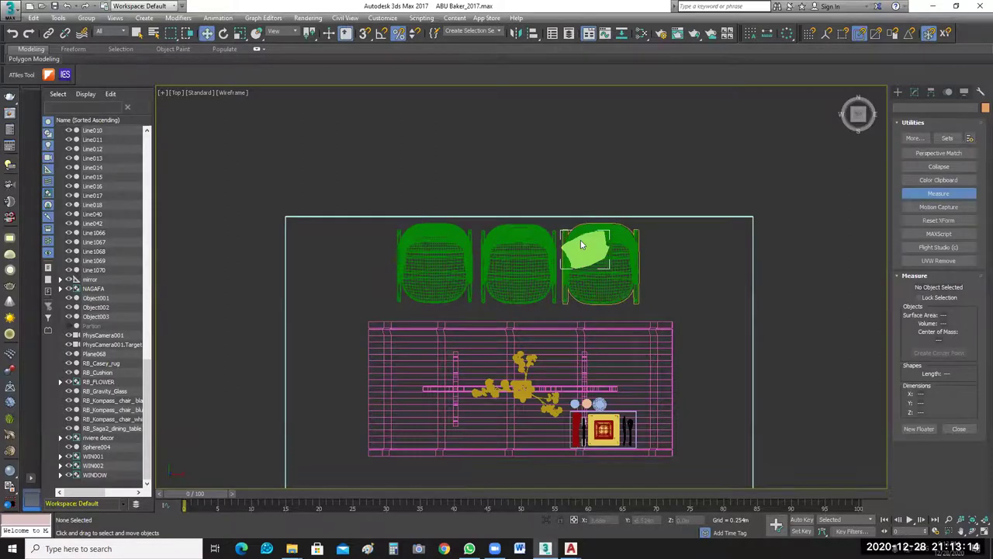
scroll(580, 240, "down", 3)
scroll(581, 241, "up", 2)
left_click(611, 249)
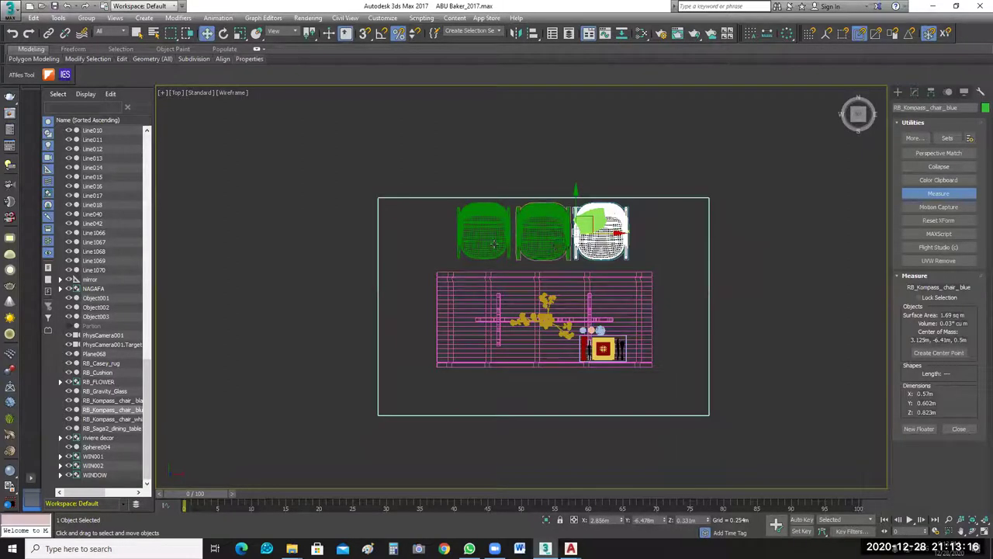
left_click(556, 247, "ctrl")
left_click(483, 244, "ctrl")
left_click(594, 222, "ctrl")
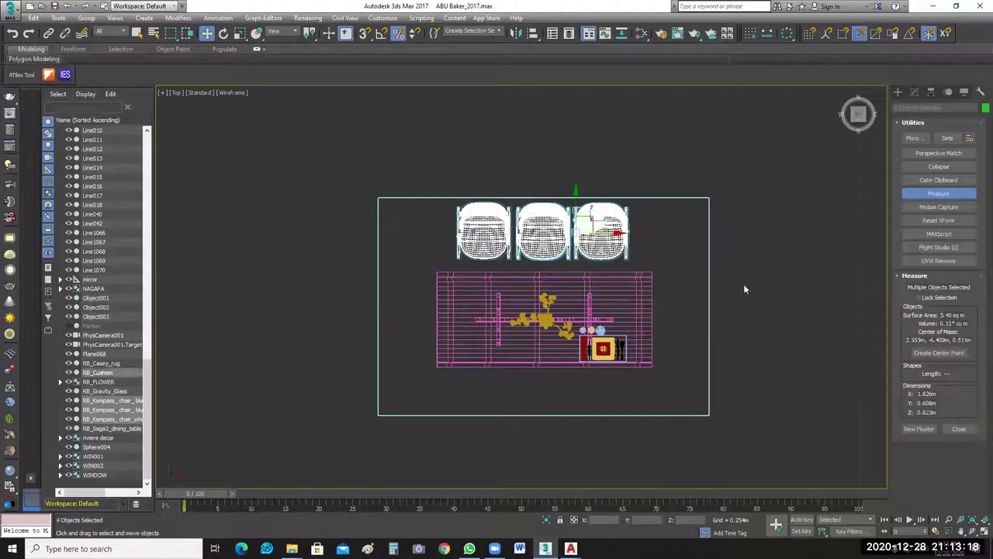
middle_click_drag(719, 241, 663, 216)
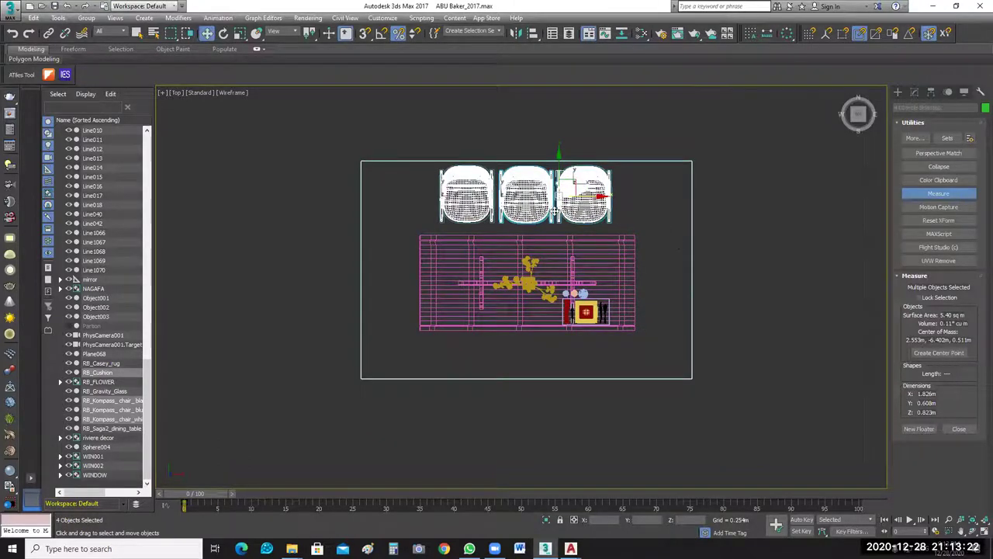
left_click_drag(554, 210, 543, 388, "shift")
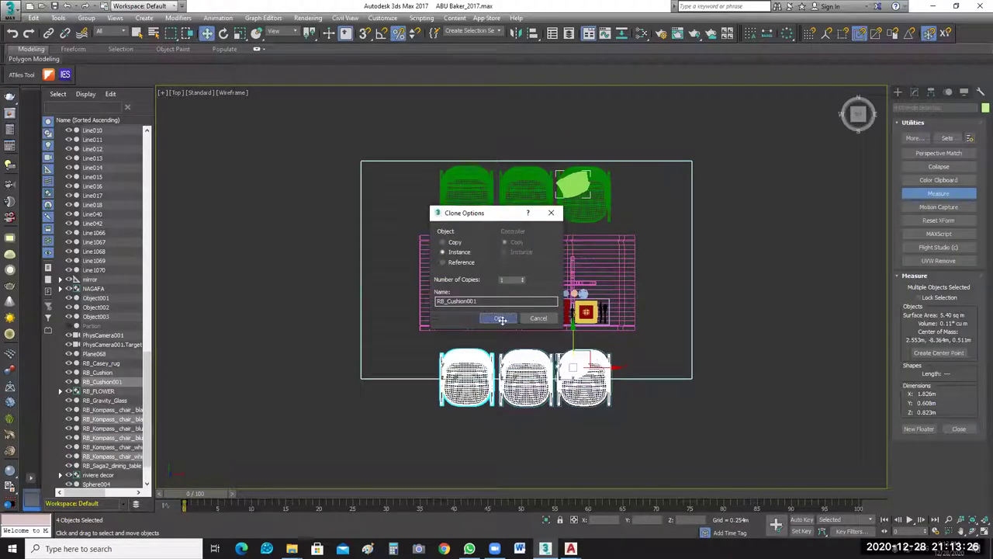
left_click(500, 318)
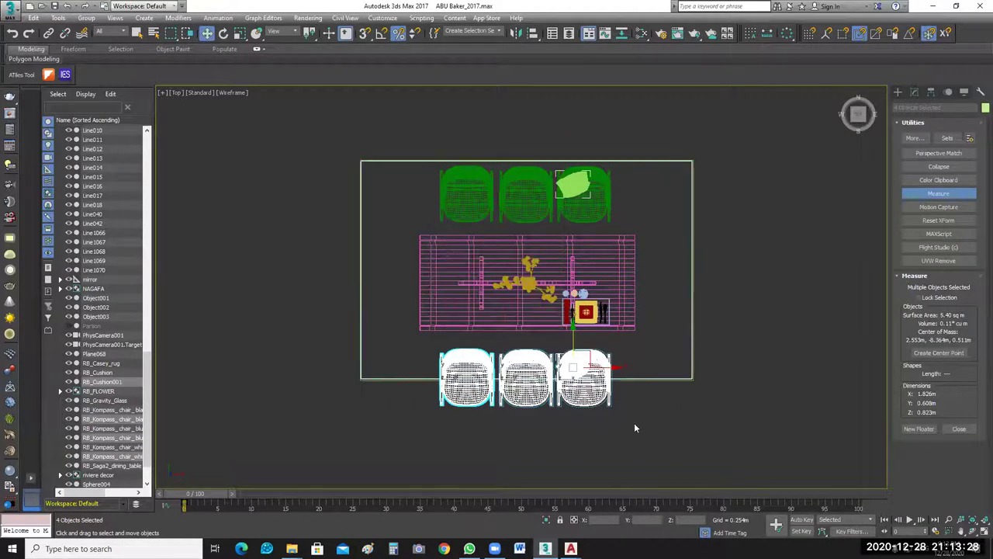
Mirror the cloned chairs and cushion on the Y axis with No Clone, bring them closer to the table, and deselect them.
left_click(513, 32)
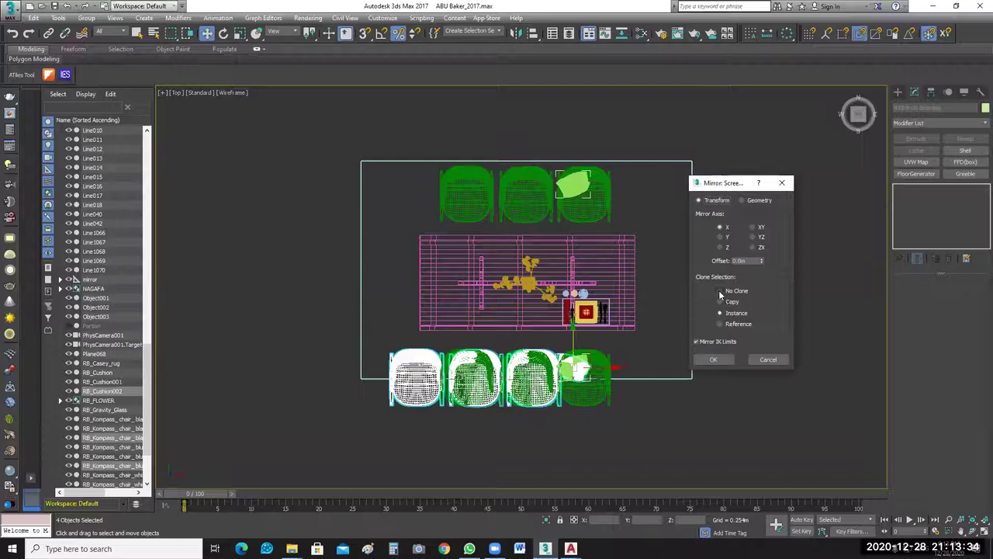
left_click(720, 290)
left_click(720, 237)
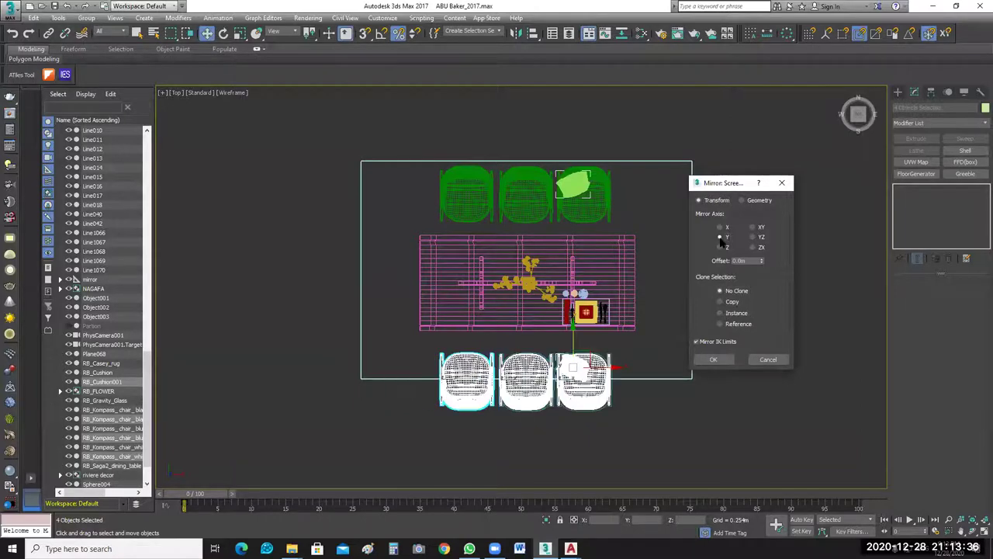
left_click(721, 360)
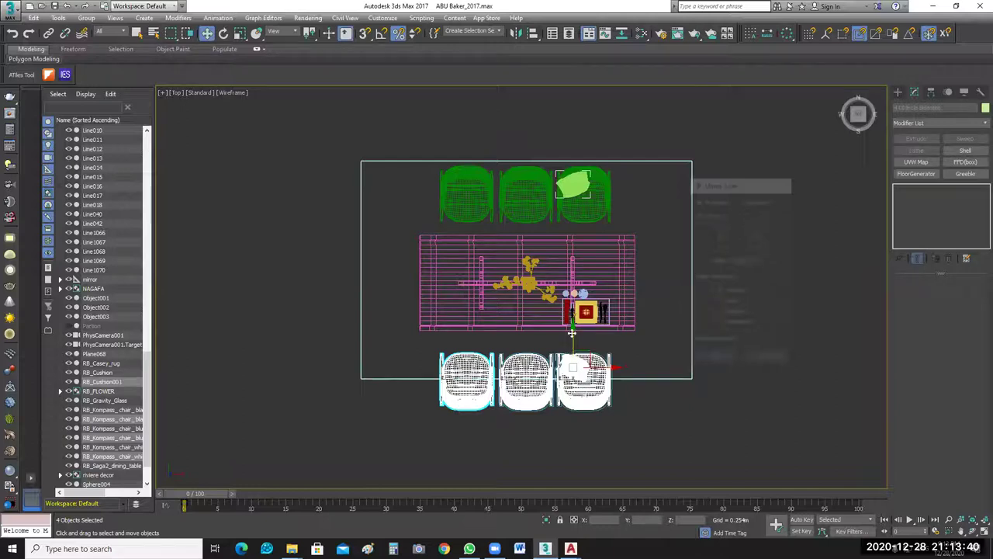
left_click_drag(570, 328, 571, 314)
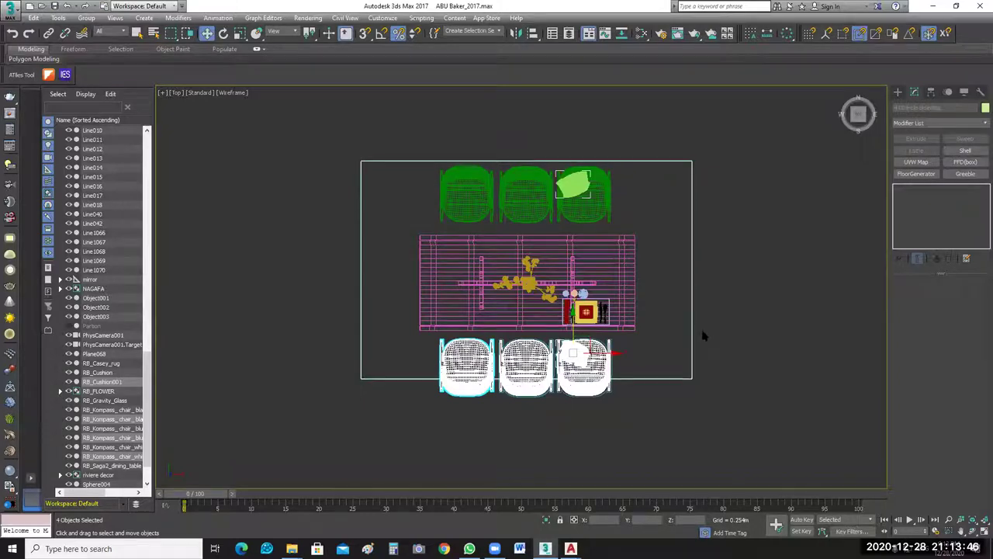
left_click(769, 339)
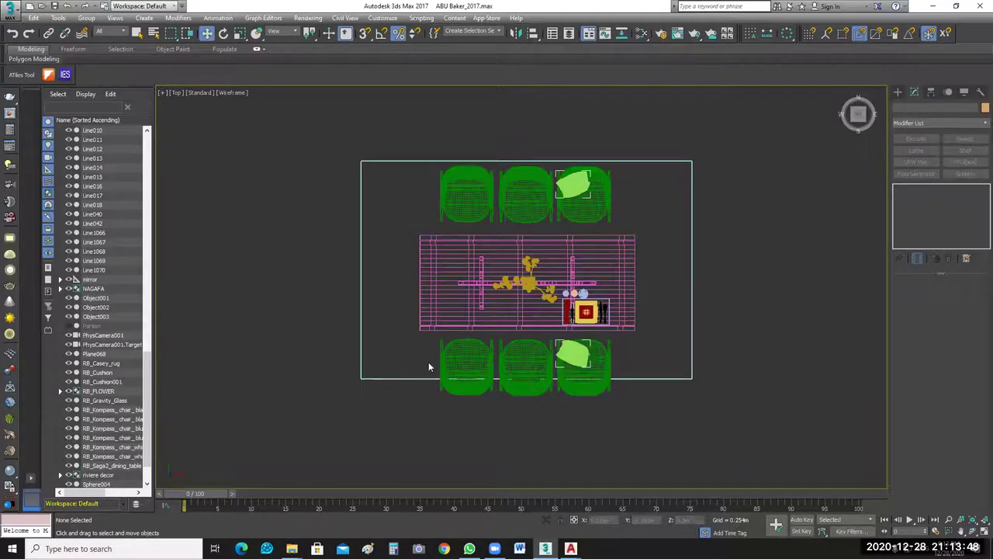
Group the entire dining set, including rug, table, chairs and dinnerware, under the name Sofra and deselect it.
key("ctrl+a")
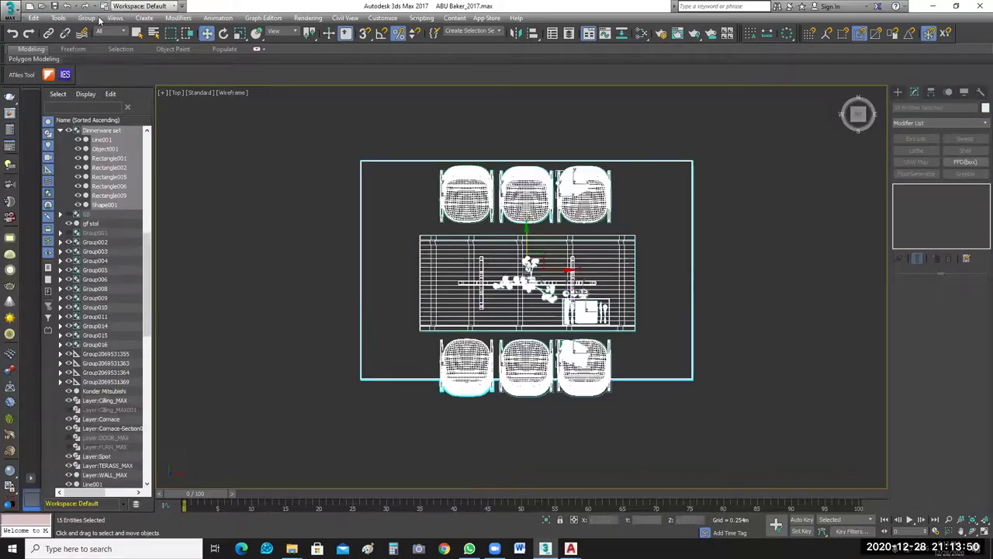
left_click(86, 18)
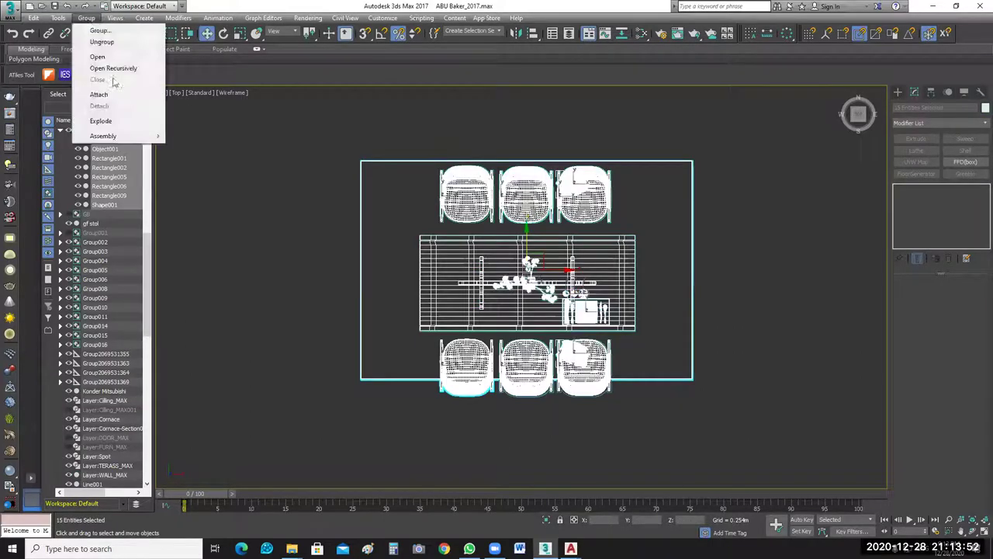
type("g")
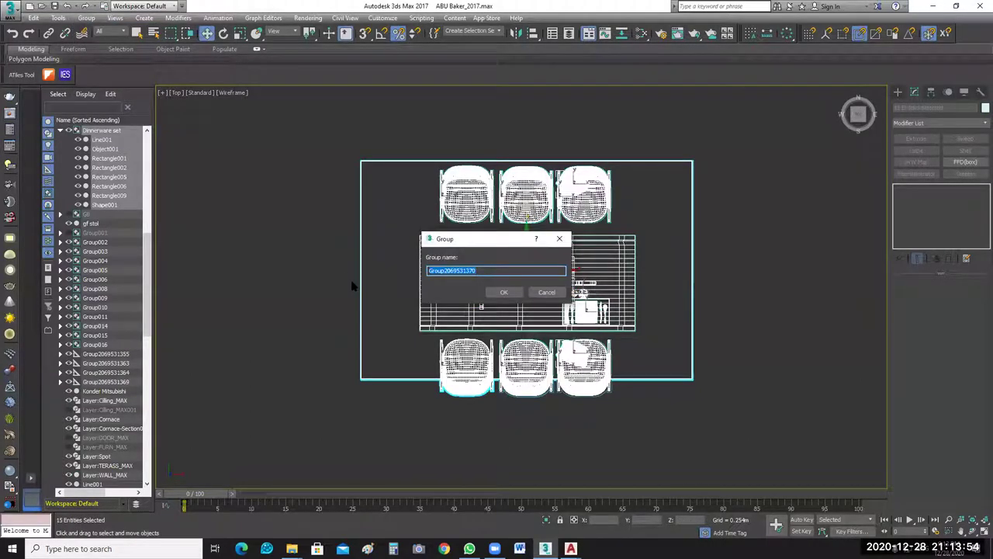
type("Gofa")
key("Return")
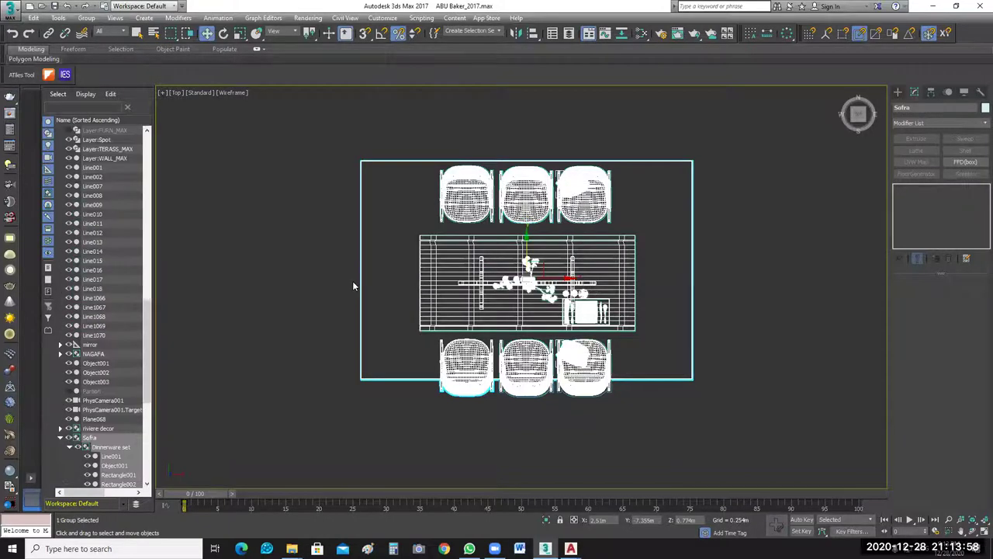
left_click(749, 321)
Move the Sofra group straight up into the apartment, into the area behind the two armchairs.
scroll(749, 321, "down", 1)
scroll(714, 337, "down", 1)
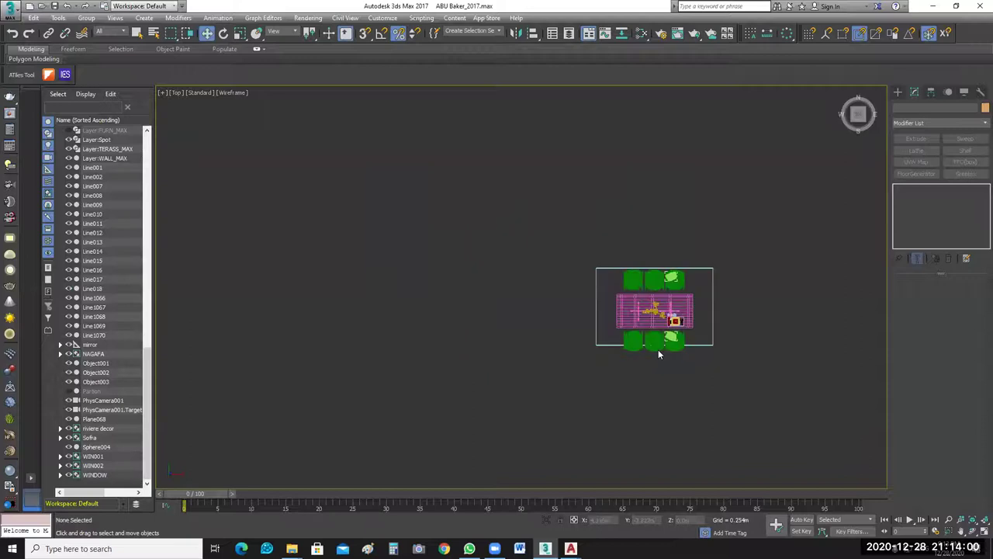
scroll(576, 377, "down", 1)
scroll(638, 357, "down", 1)
left_click(639, 357)
left_click_drag(638, 358, 636, 223)
scroll(636, 223, "up", 3)
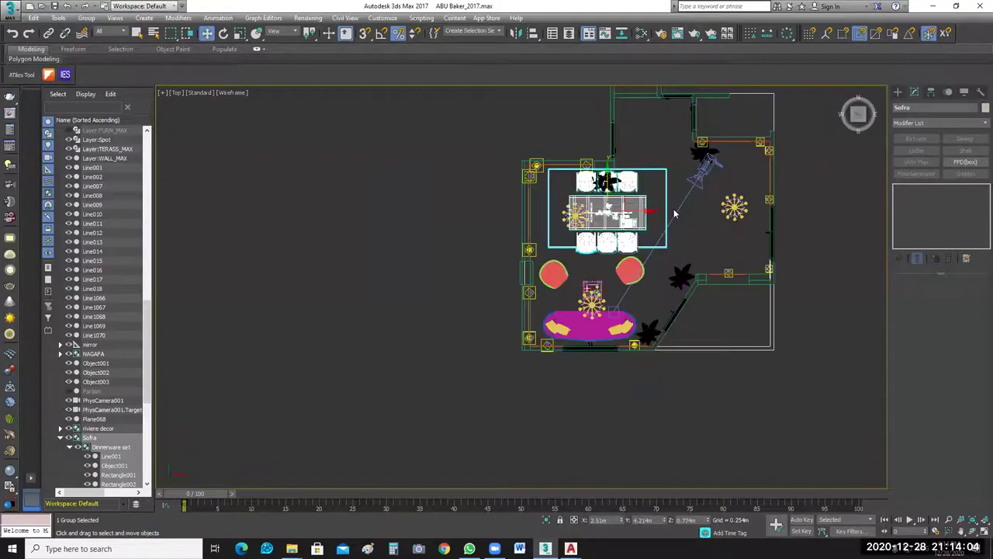
Shift the Sofra group towards the side wall so the dining table is centred under the chandelier.
scroll(633, 211, "up", 1)
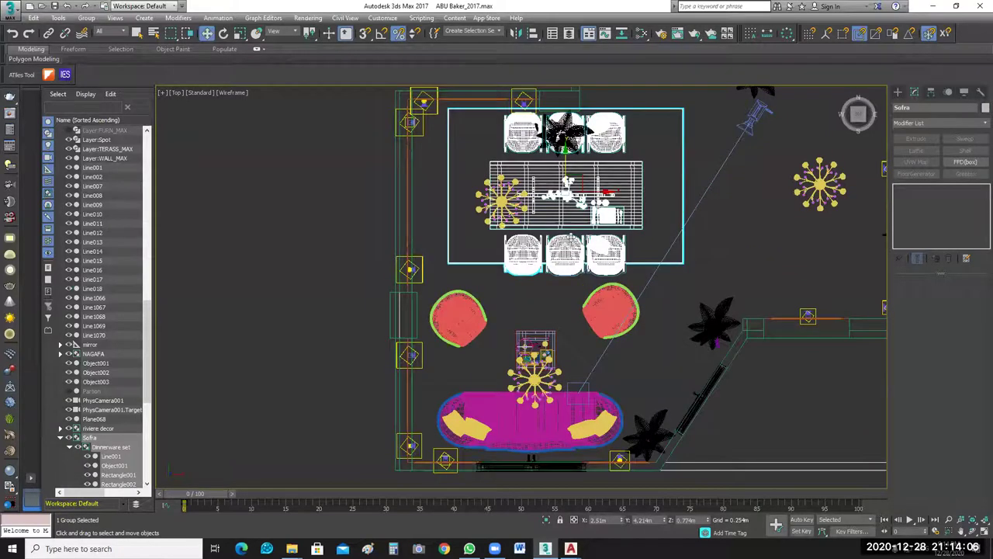
middle_click_drag(571, 235, 562, 287)
scroll(540, 236, "up", 2)
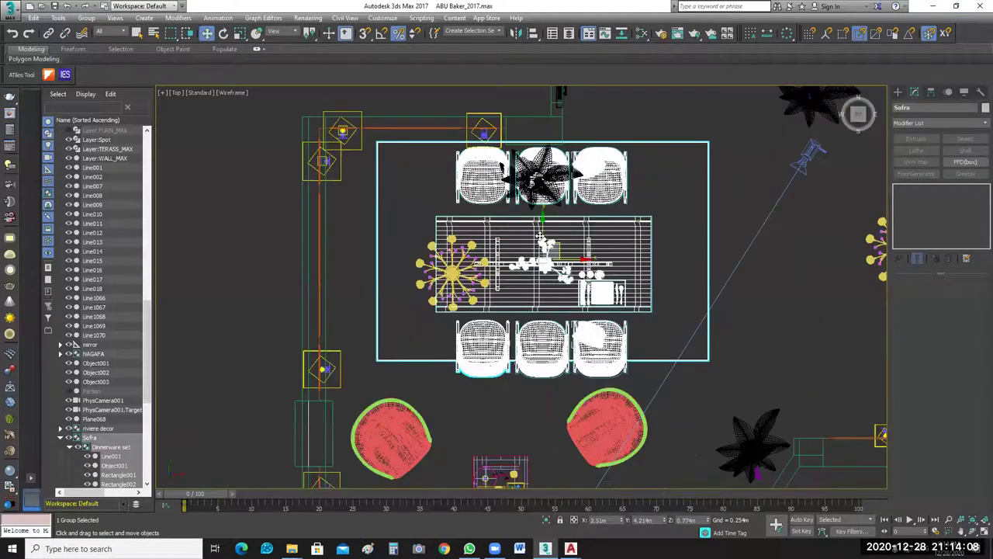
left_click_drag(540, 234, 469, 274)
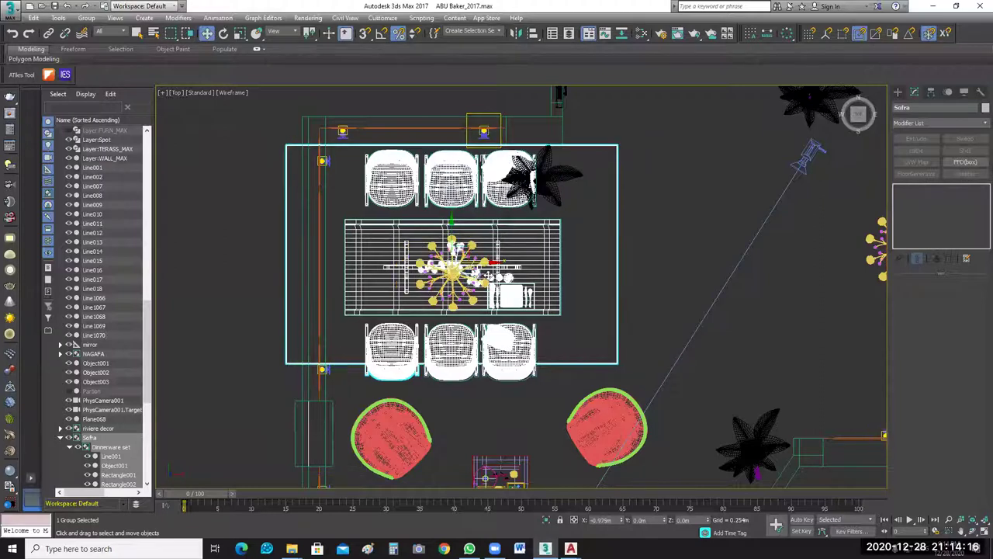
Measure the Sofra group, scale it uniformly to 80 percent, and deselect it.
left_click(979, 92)
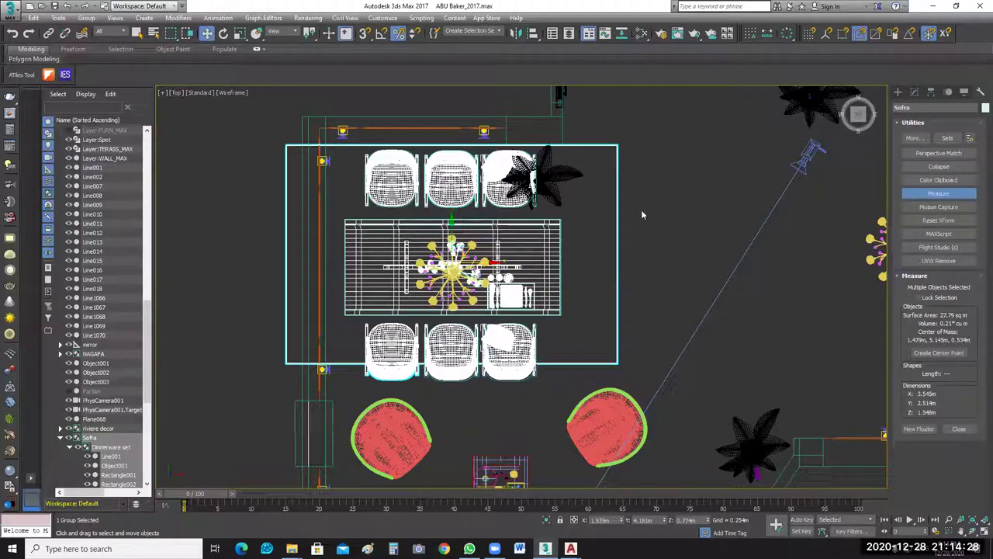
left_click(240, 33)
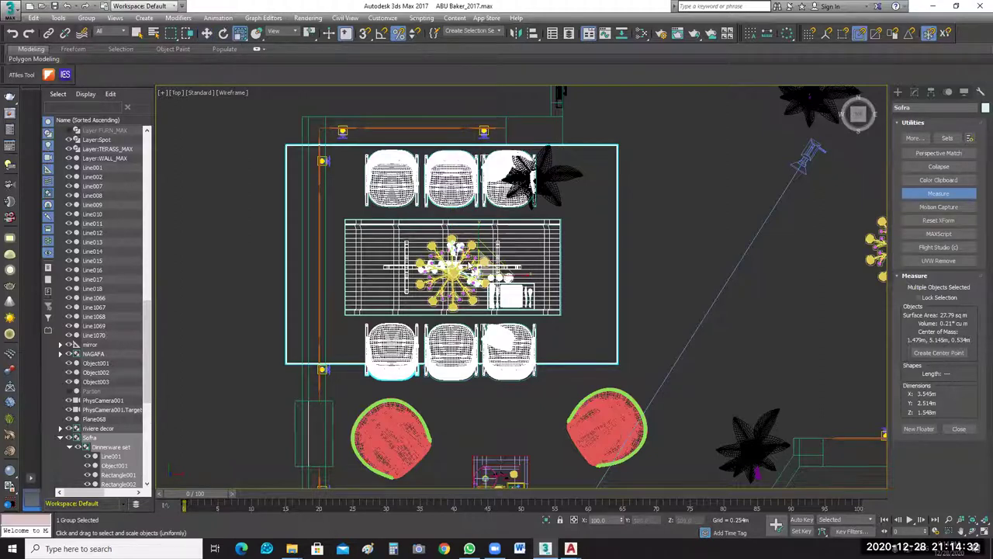
left_click_drag(484, 270, 529, 291)
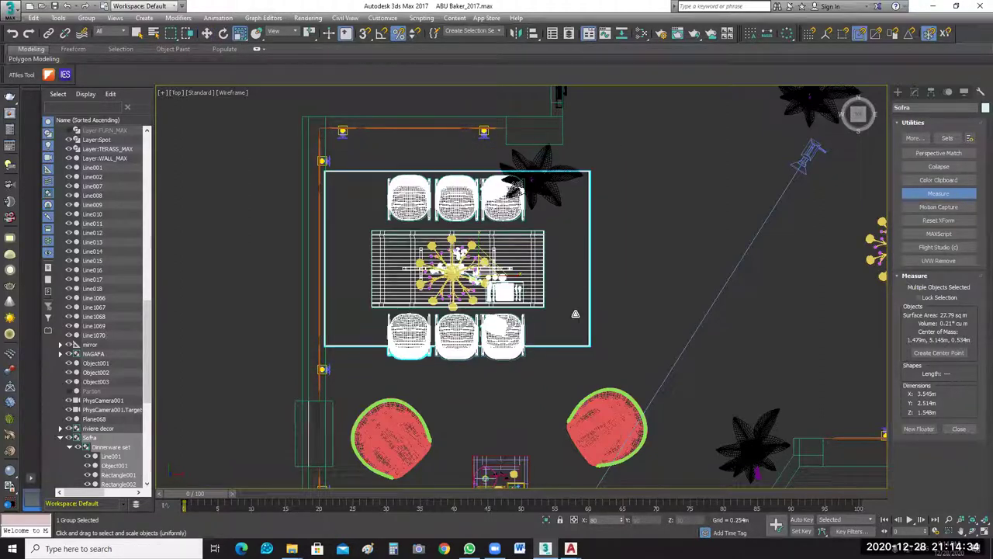
left_click_drag(580, 313, 579, 312)
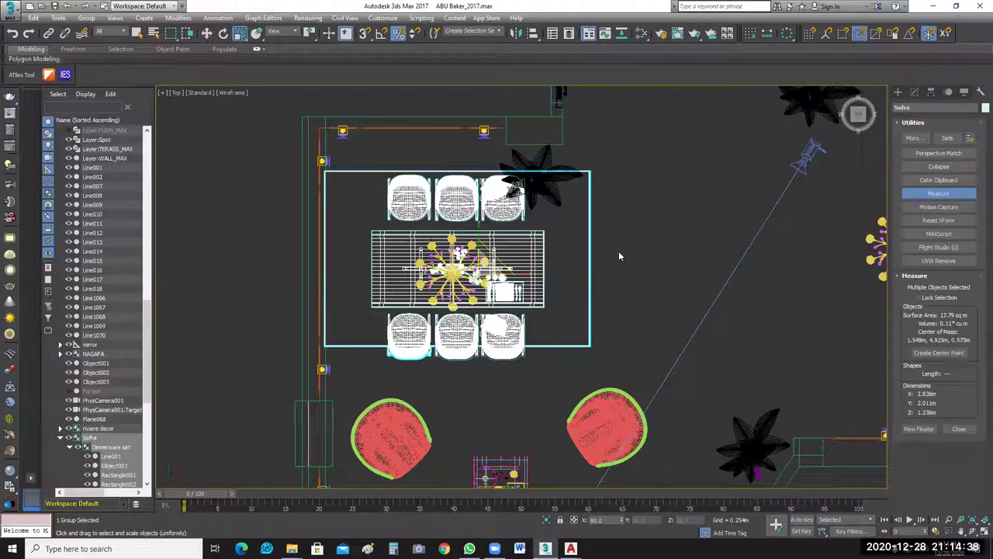
key("w")
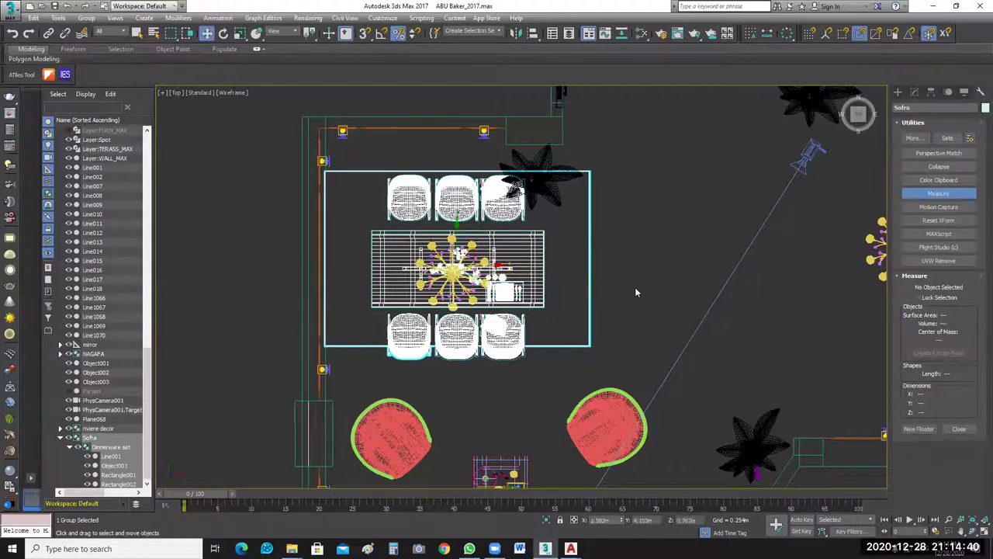
left_click(586, 244)
left_click(590, 298)
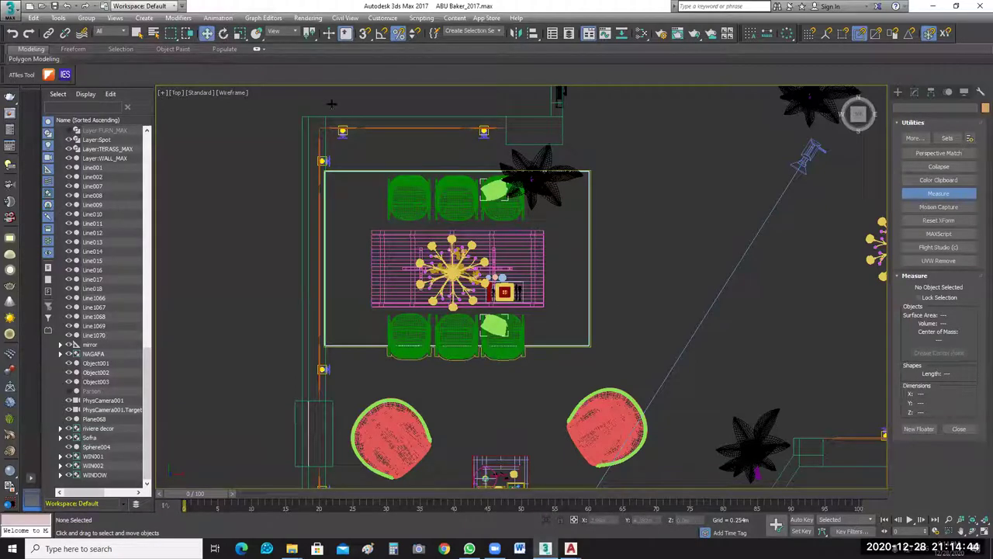
left_click(589, 276)
left_click(567, 306)
left_click(469, 236)
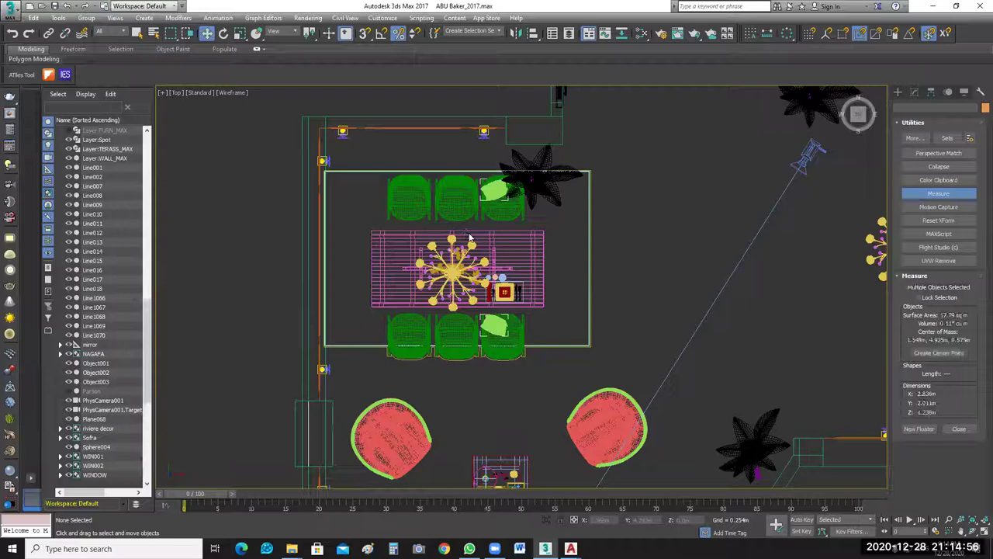
left_click(474, 238)
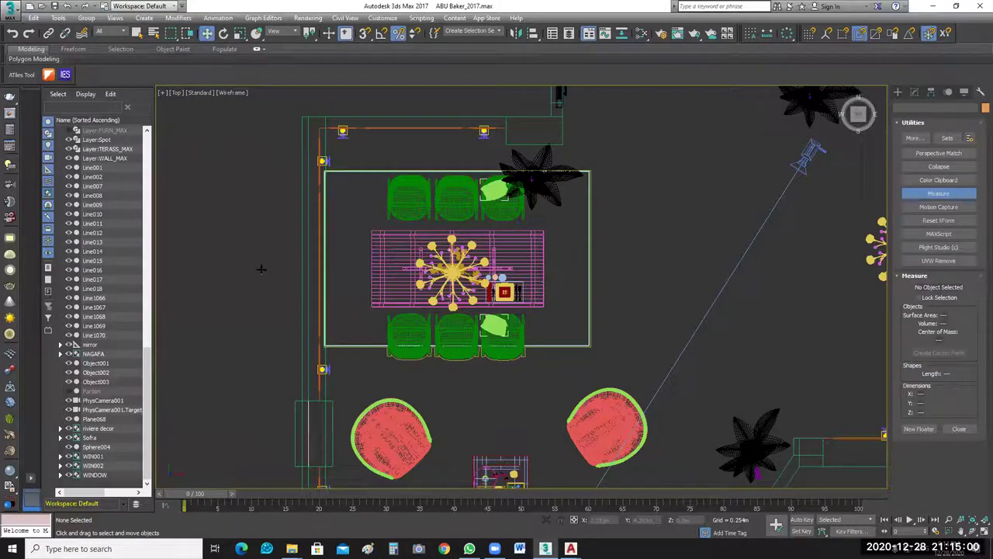
Rotate the Sofra group 90 degrees about the Z axis with angle snap enabled.
left_click(448, 281)
scroll(447, 280, "down", 2)
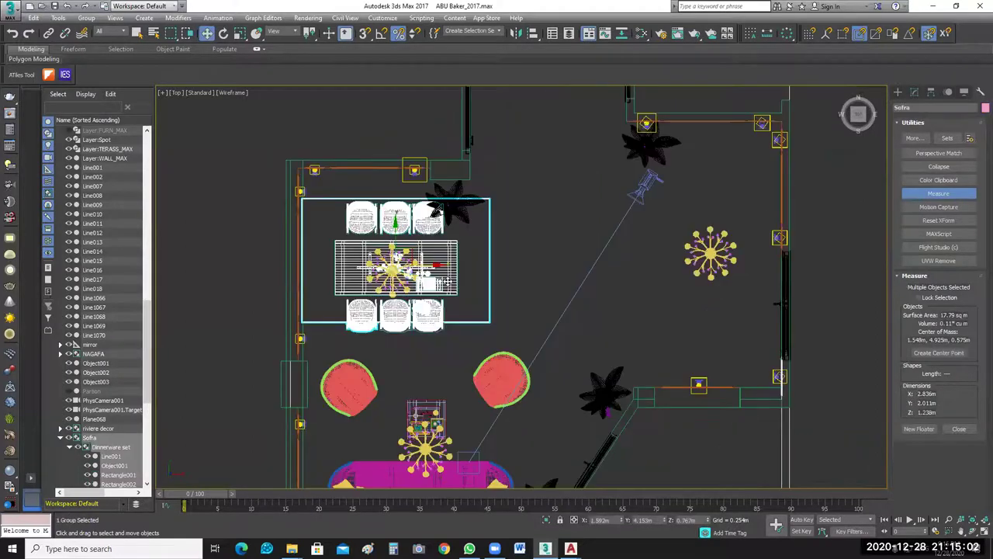
key("e")
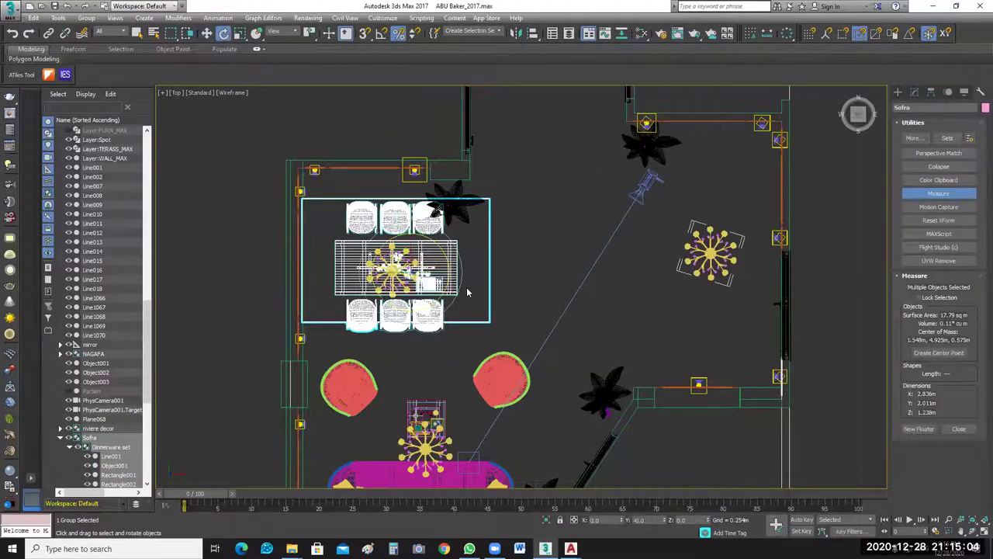
key("a")
left_click_drag(449, 291, 456, 282)
left_click_drag(334, 60, 215, 64)
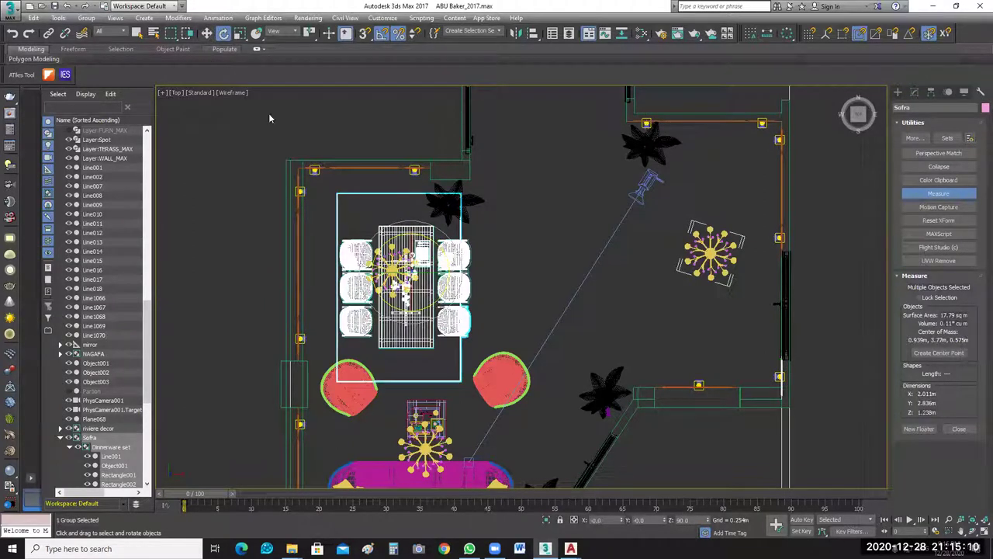
Shift the Sofra group about 0.37 m along X towards the side wall.
left_click(208, 34)
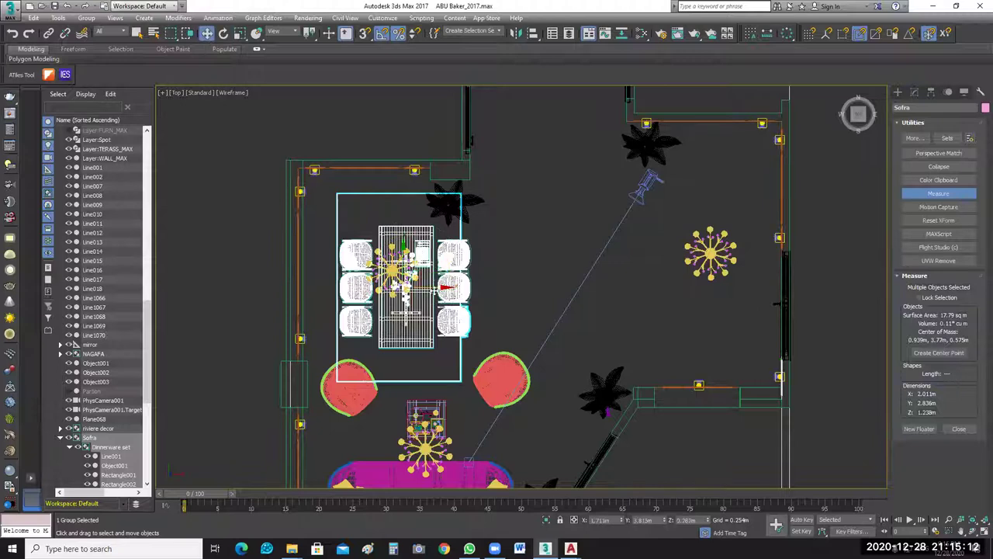
scroll(408, 286, "up", 2)
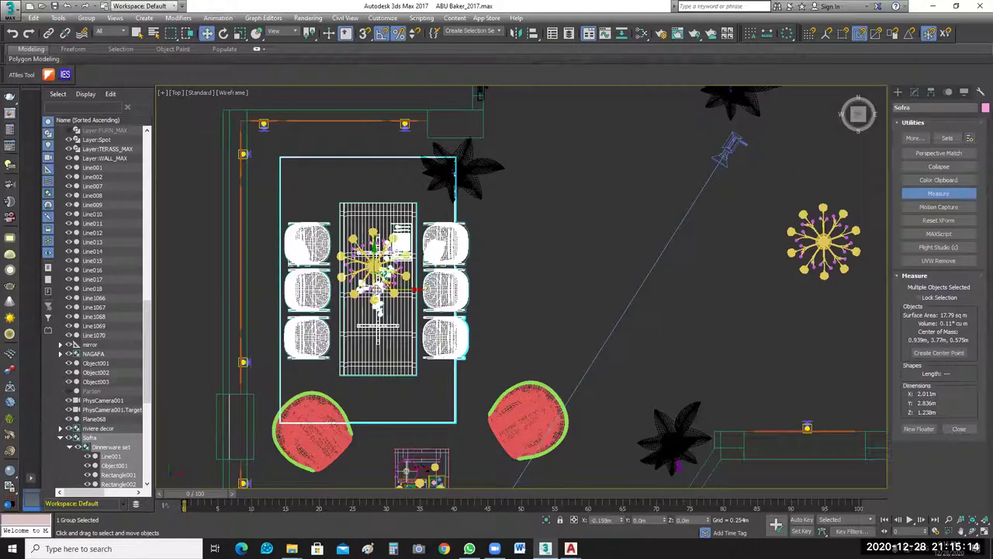
mouse_move(372, 287)
left_mouse_down()
mouse_move(356, 287)
mouse_move(391, 290)
left_mouse_up()
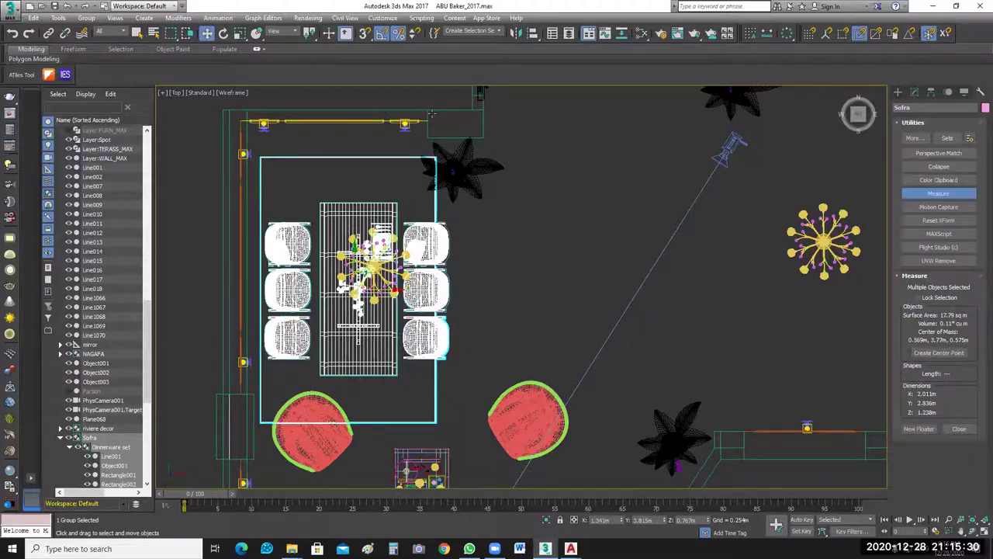
Isolate the Sofra group together with the two adjoining wall-panel groups and Layer:WALL_MAX, then clear the selection.
left_click(423, 115, "ctrl")
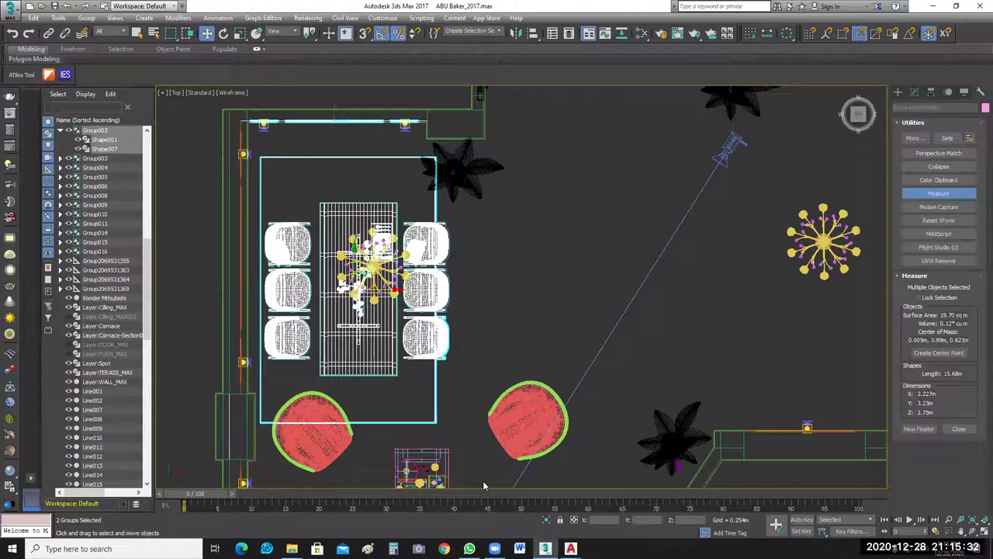
left_click(241, 288, "ctrl")
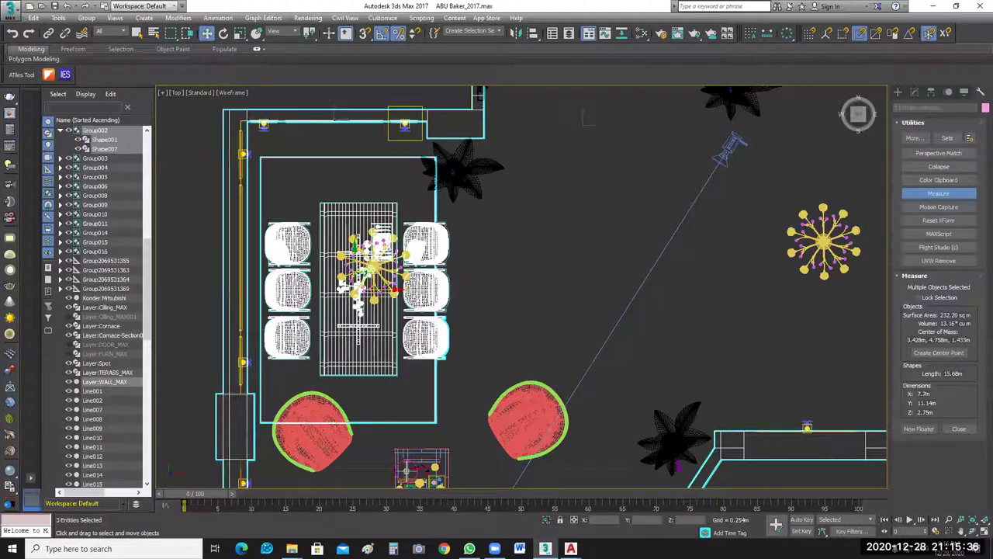
left_click(399, 342, "ctrl")
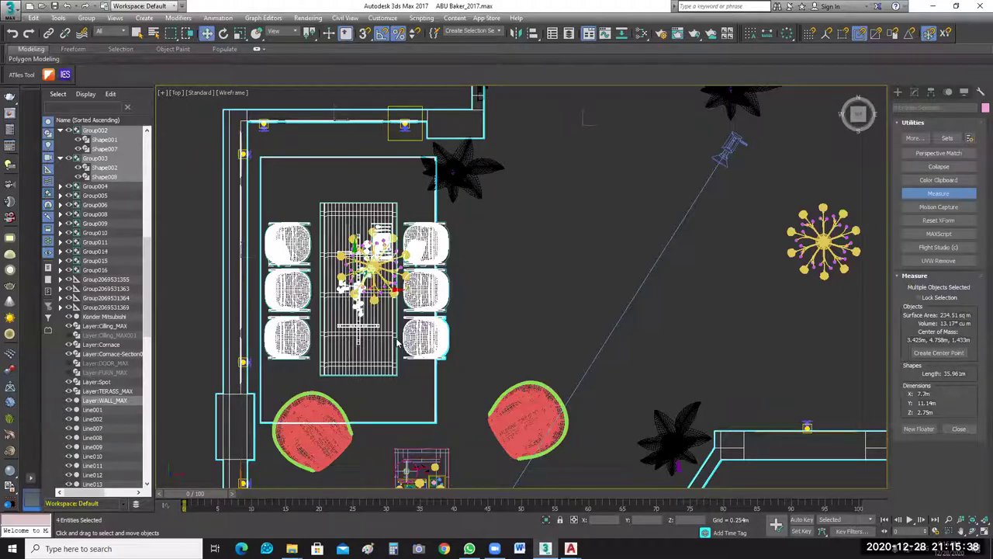
key("alt+q")
key("ctrl+d")
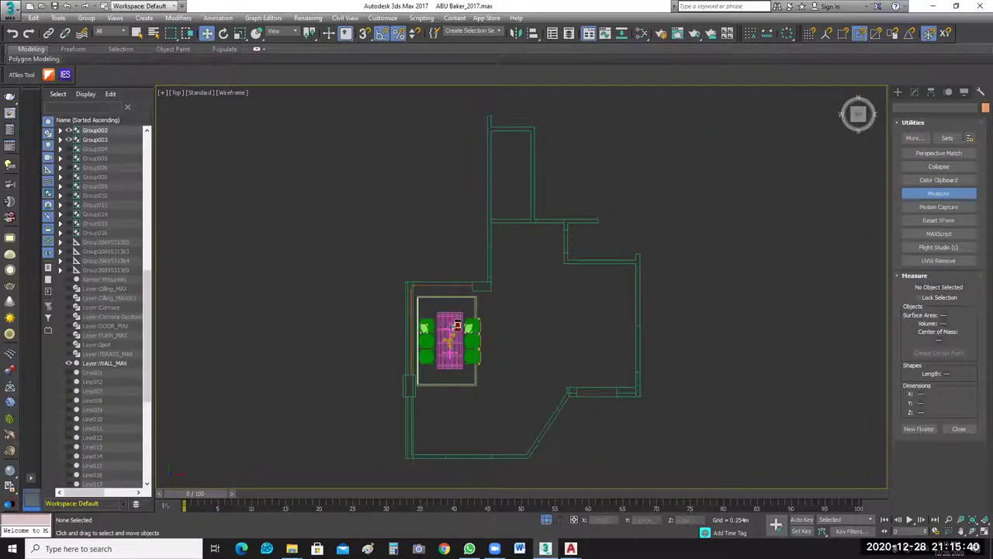
Move the Sofra group into the room corner so its rug meets the panelling on both walls, then deselect it.
scroll(451, 347, "up", 4)
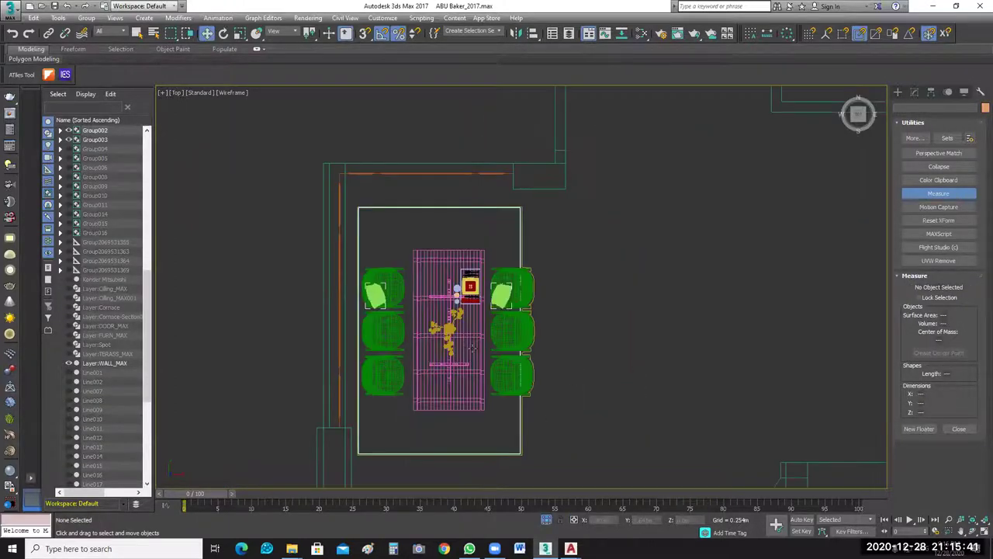
left_click(514, 339)
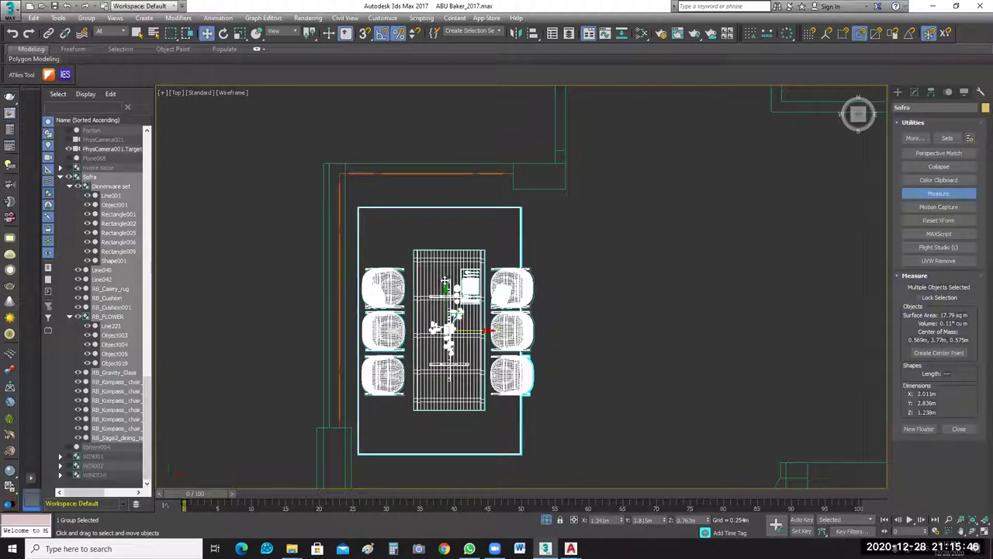
left_click_drag(445, 284, 445, 262)
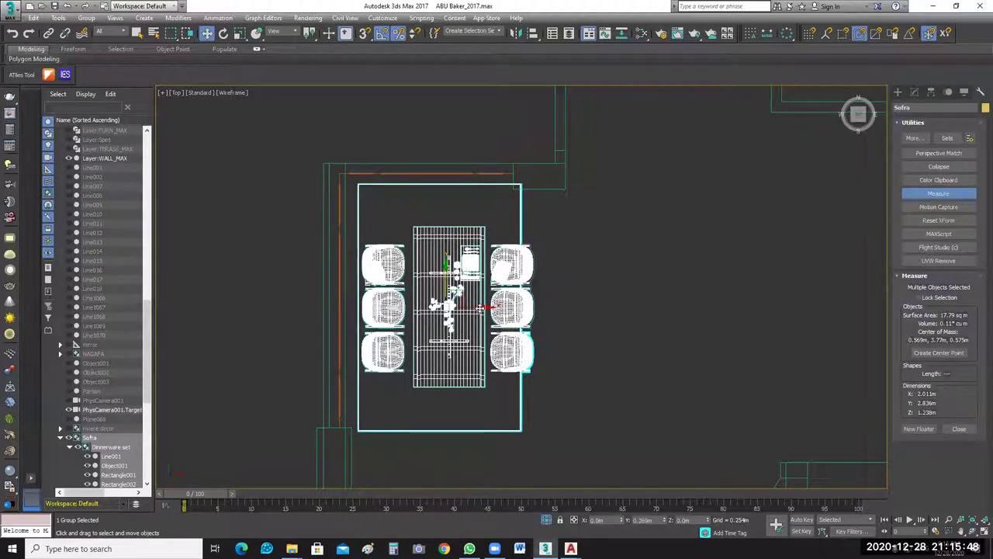
left_click_drag(472, 306, 429, 281)
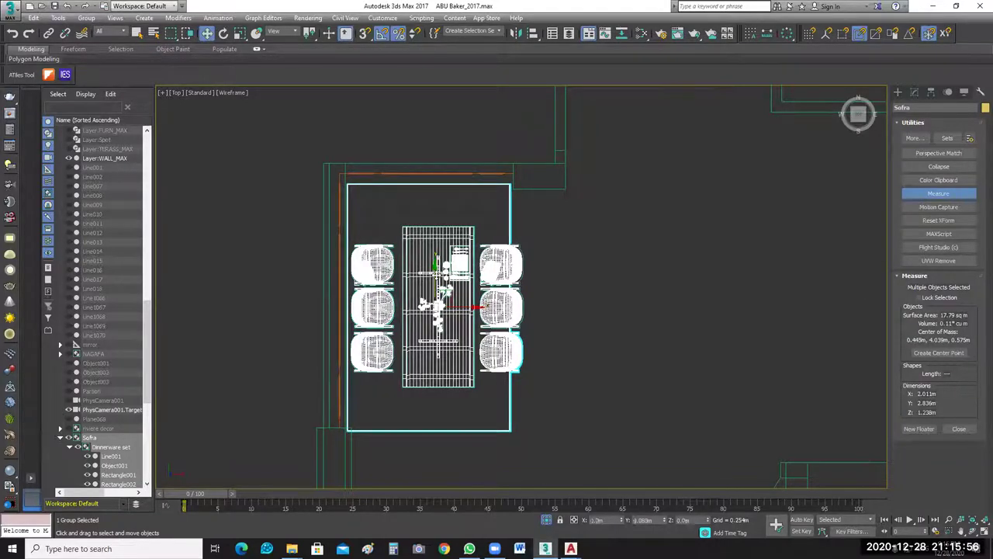
left_click_drag(437, 272, 436, 266)
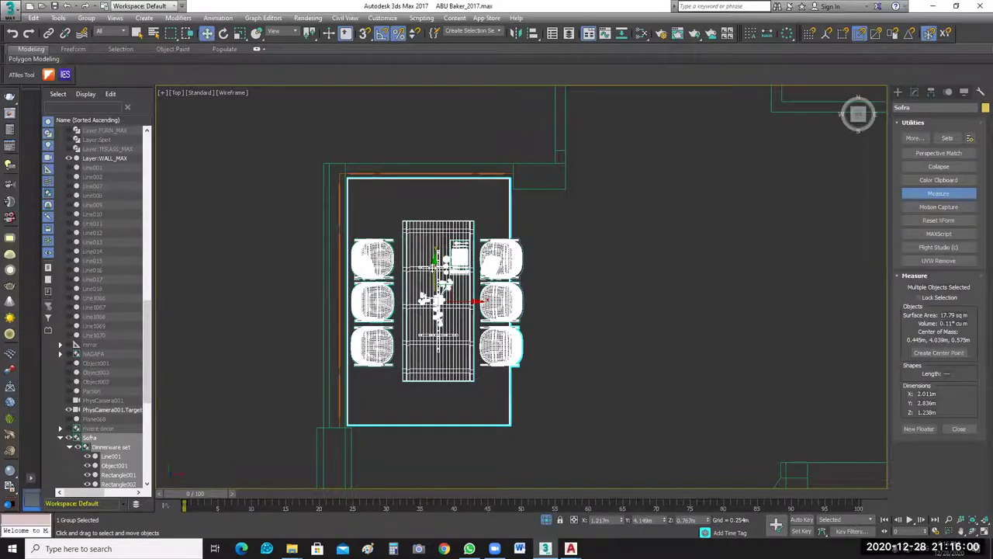
left_click_drag(457, 301, 458, 298)
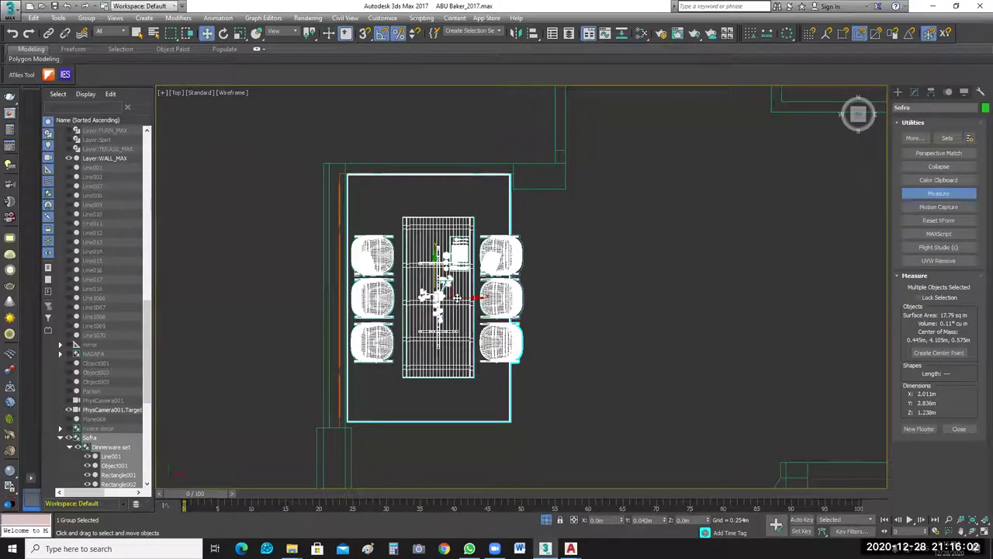
mouse_move(458, 298)
left_mouse_down()
mouse_move(449, 299)
mouse_move(462, 299)
left_mouse_up()
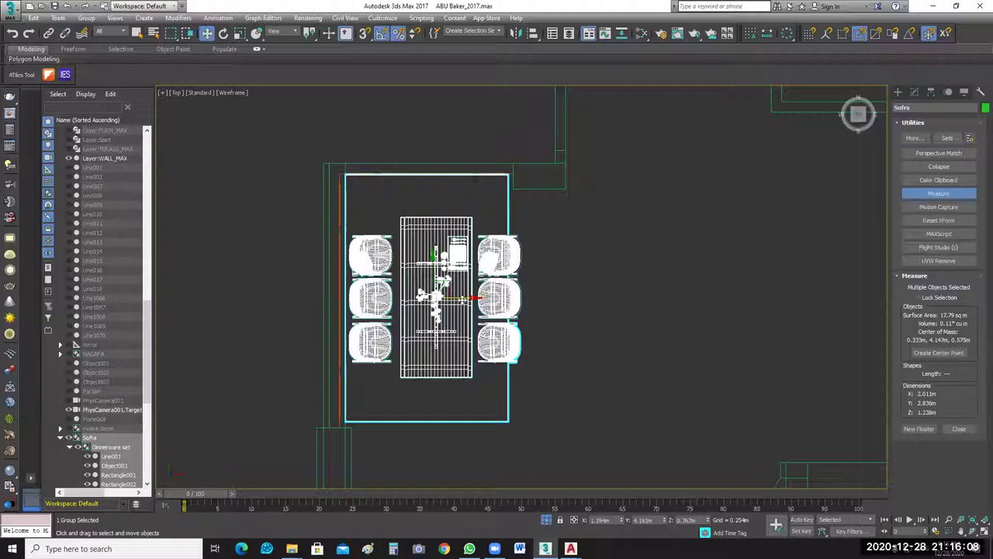
left_click_drag(465, 299, 462, 299)
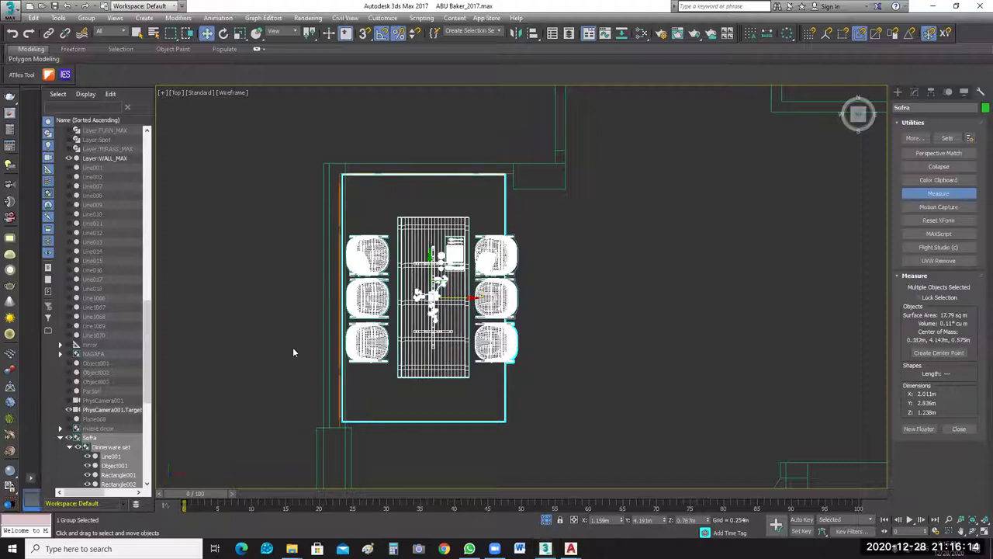
left_click(238, 294)
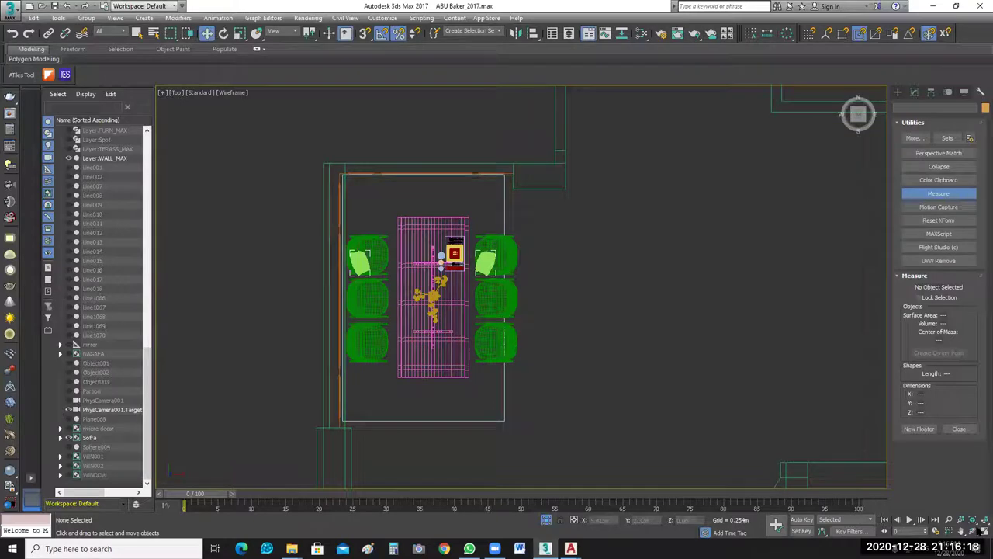
Examine the dining set's placement against the wall panelling in the four-viewport layout, up close in Perspective and in Front.
left_click(982, 532)
key("alt+w")
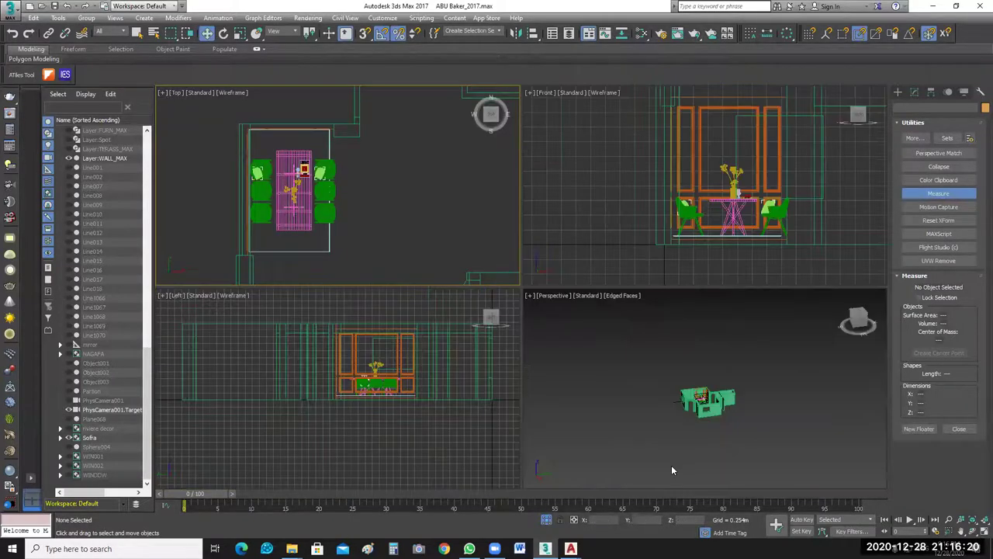
middle_click_drag(723, 442, 681, 430)
scroll(662, 377, "up", 10)
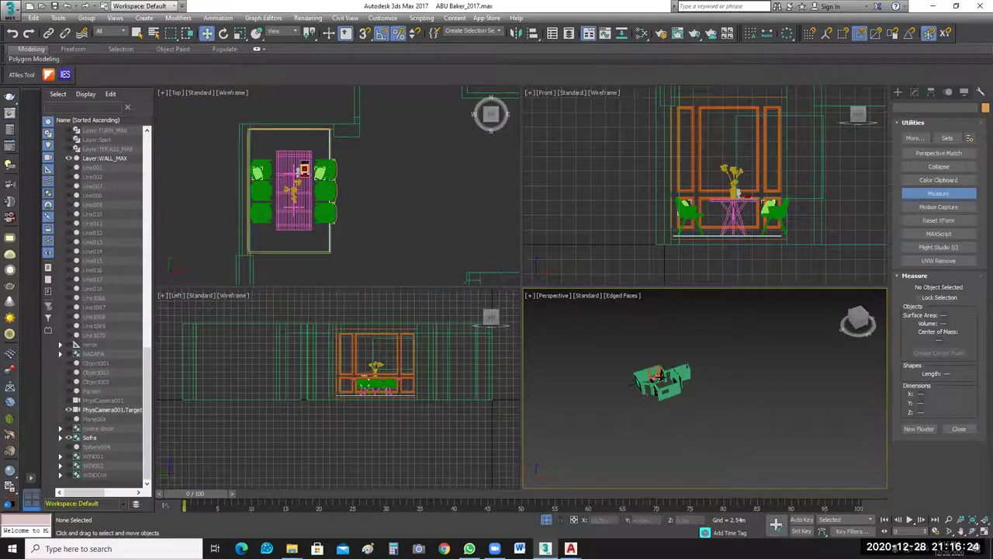
scroll(717, 440, "up", 3)
scroll(697, 409, "up", 3)
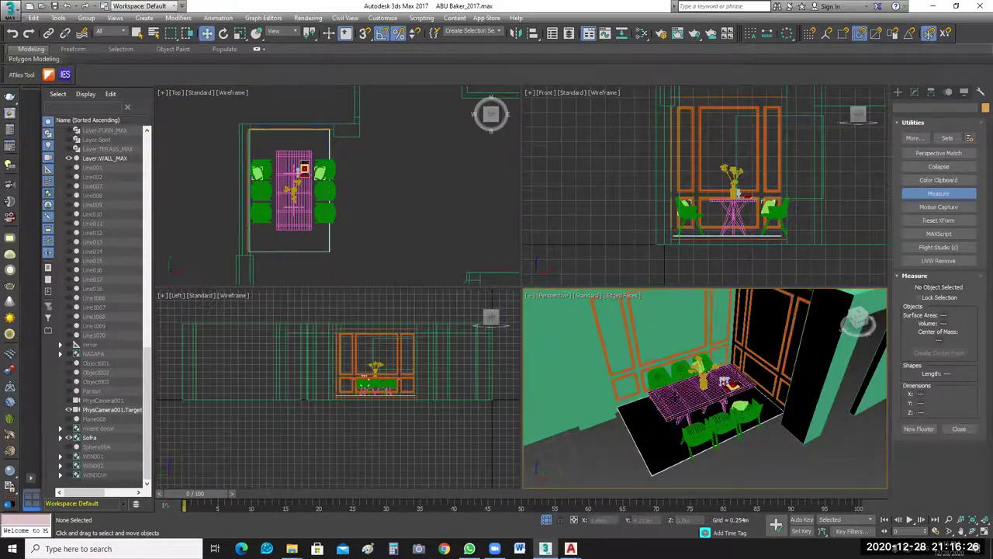
scroll(702, 420, "up", 3)
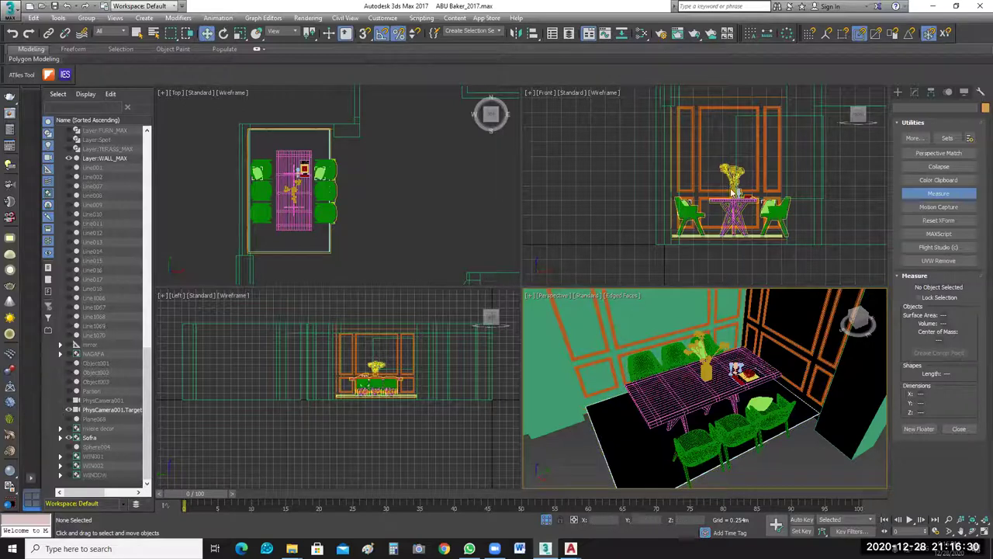
middle_click_drag(733, 192, 706, 193)
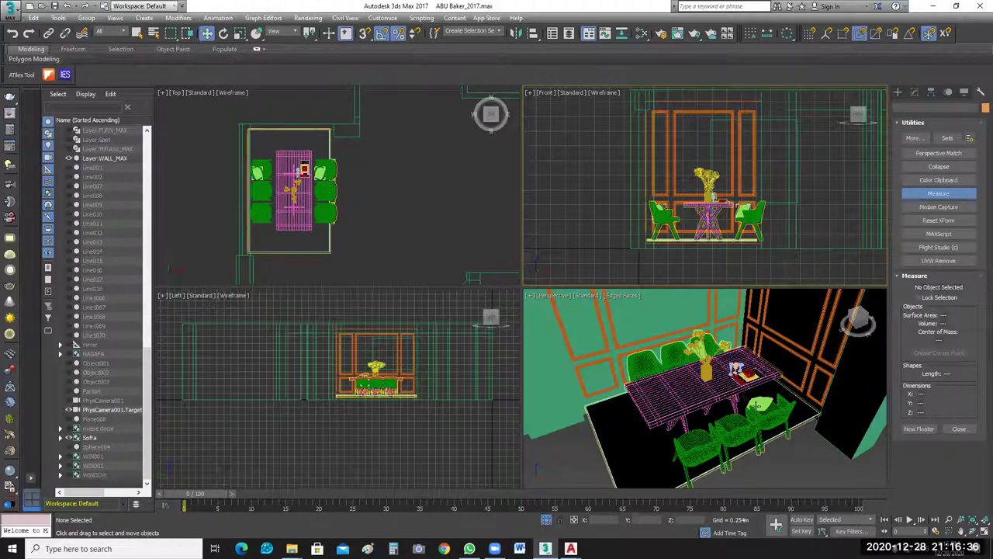
Nudge the Sofra group about 0.07 m away from the back wall in the Top view and deselect it.
middle_click_drag(373, 220, 414, 226)
scroll(343, 211, "up", 5)
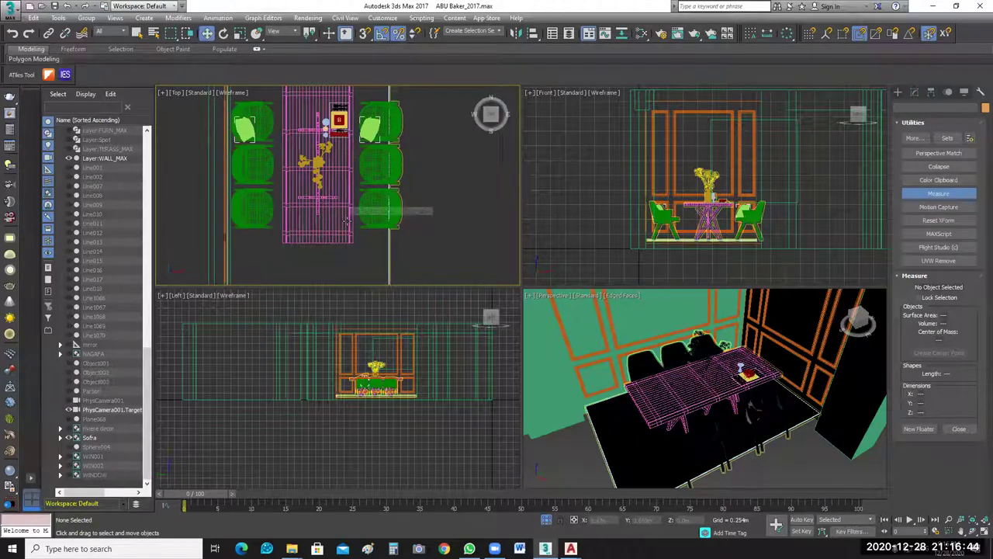
left_click(439, 206)
scroll(439, 205, "down", 2)
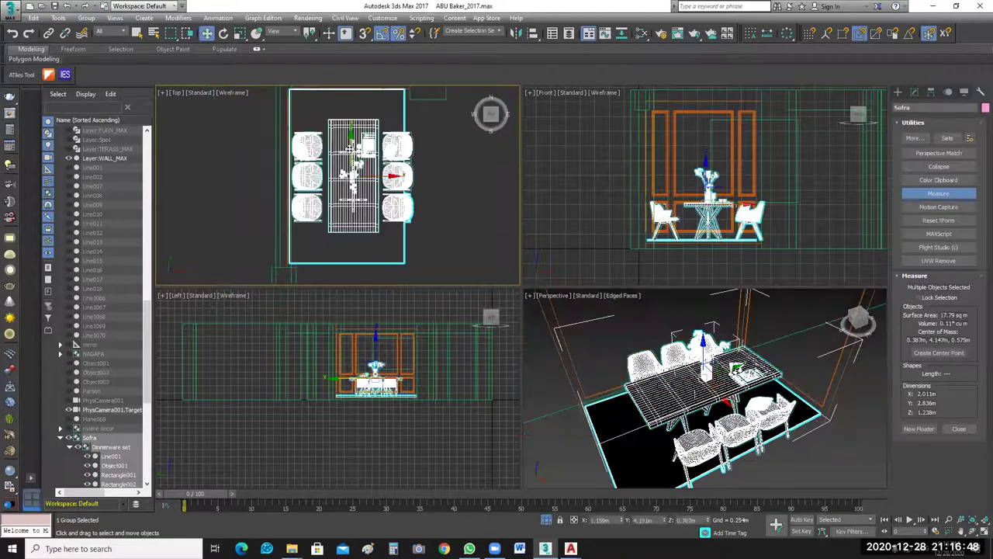
left_click_drag(351, 147, 350, 149)
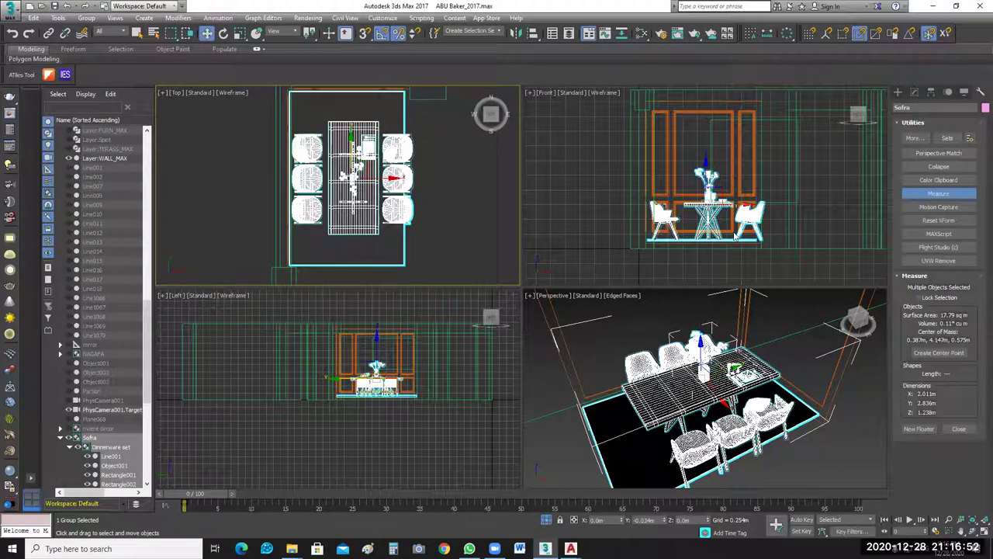
left_click(817, 186)
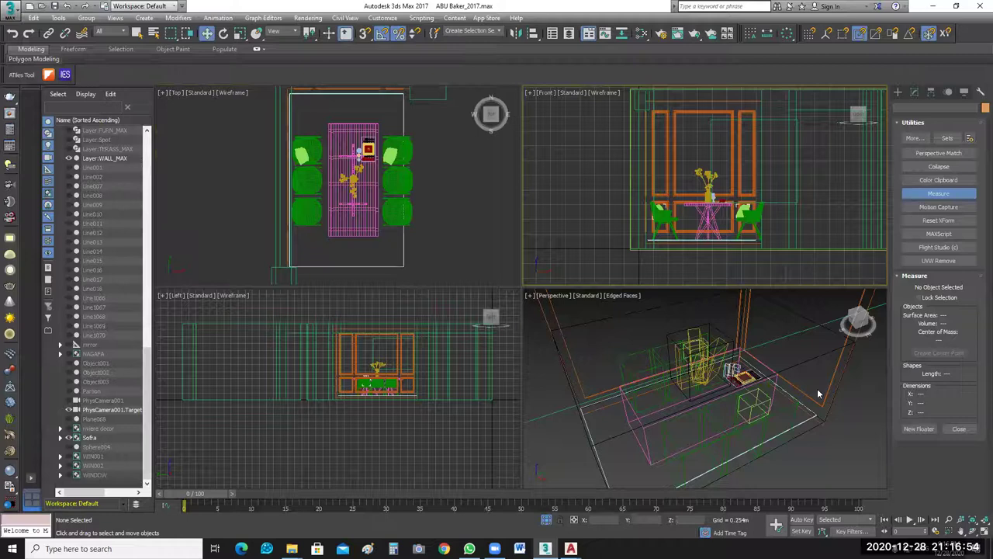
Lower the Sofra group about 0.12 m towards the floor line in the maximized Front view and deselect it.
key("alt+w")
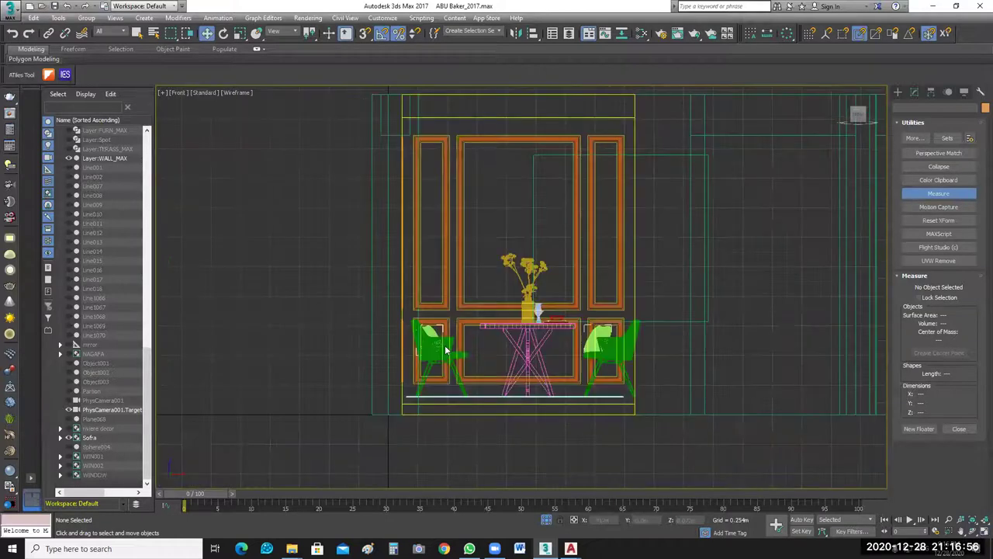
scroll(420, 315, "up", 4)
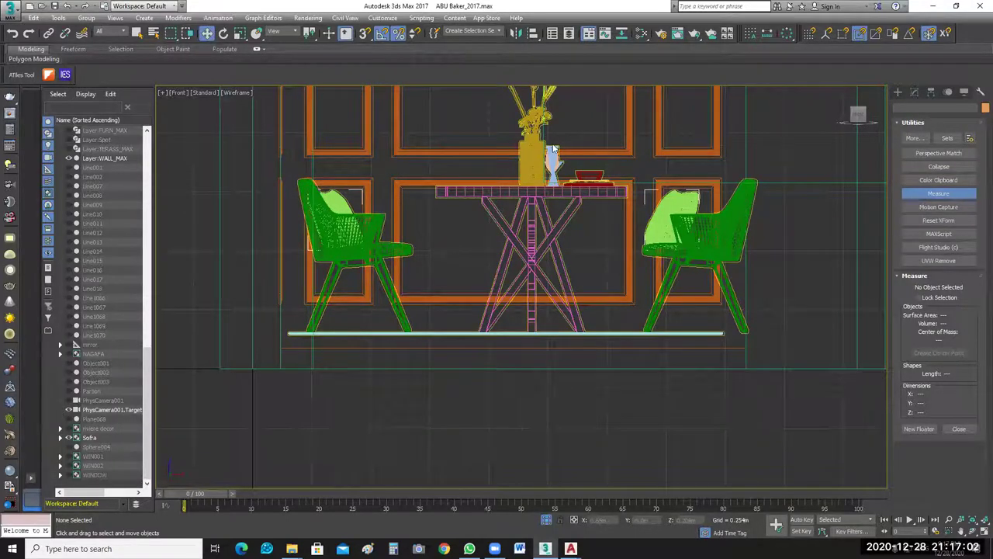
left_click(554, 148)
right_click(553, 148)
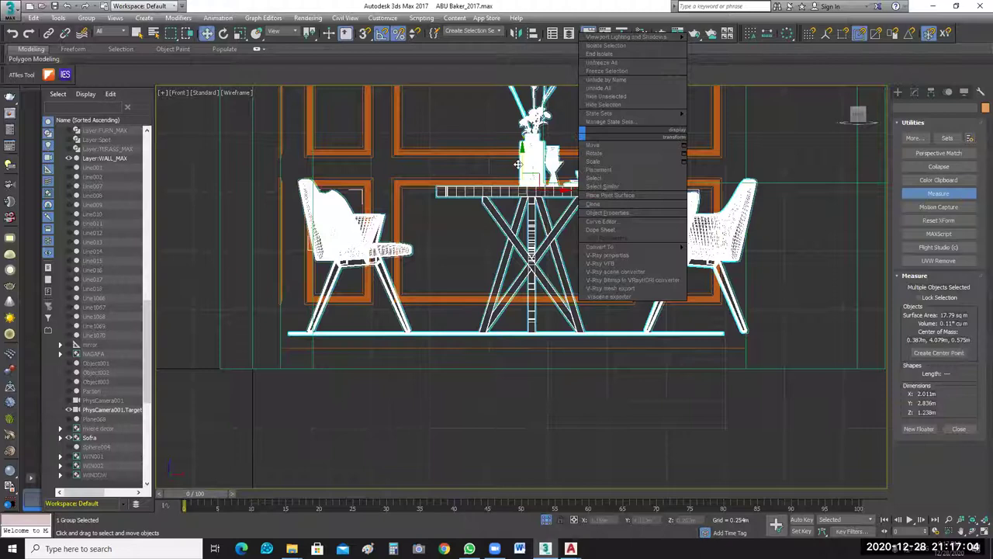
left_click_drag(518, 172, 516, 179)
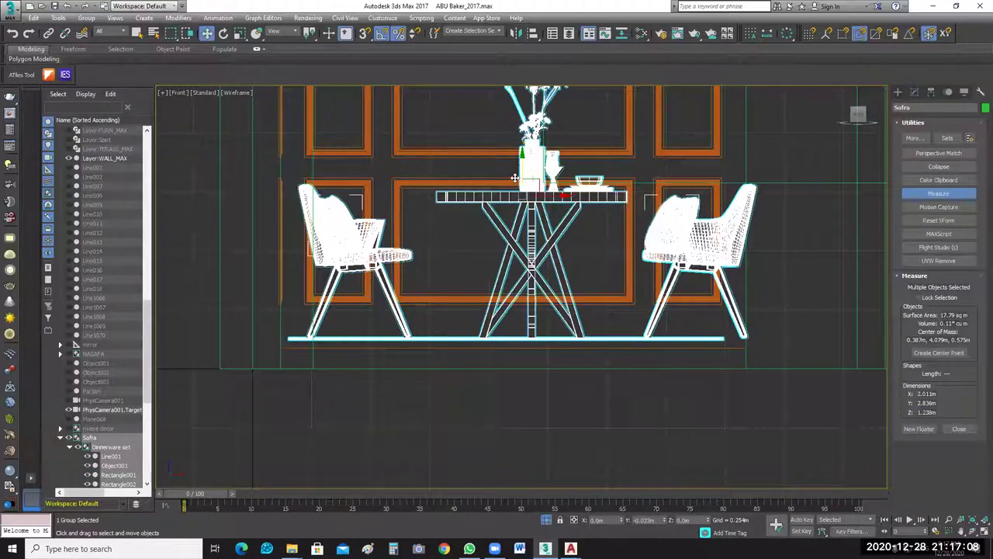
left_click_drag(514, 177, 516, 205)
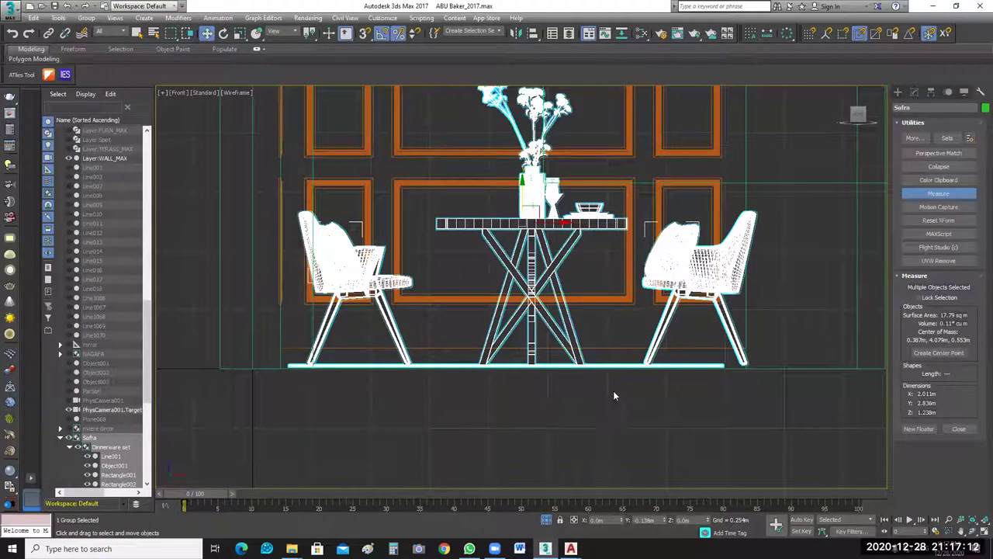
left_click(214, 385)
scroll(213, 386, "up", 2)
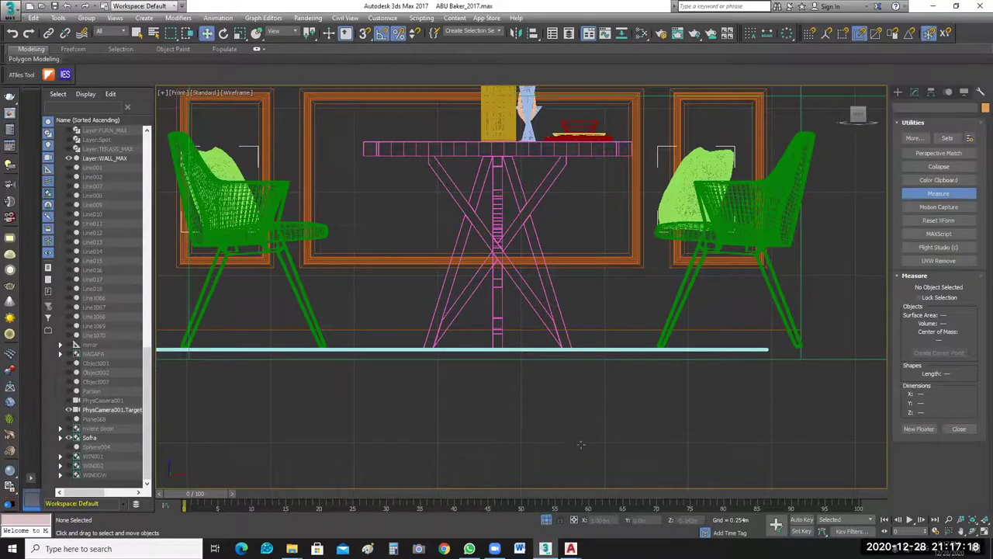
End the isolation, reselect the Sofra group, isolate it with the Layer:Ciling_MAX slab below it, and clear the selection.
key("ctrl+z")
left_click(547, 521)
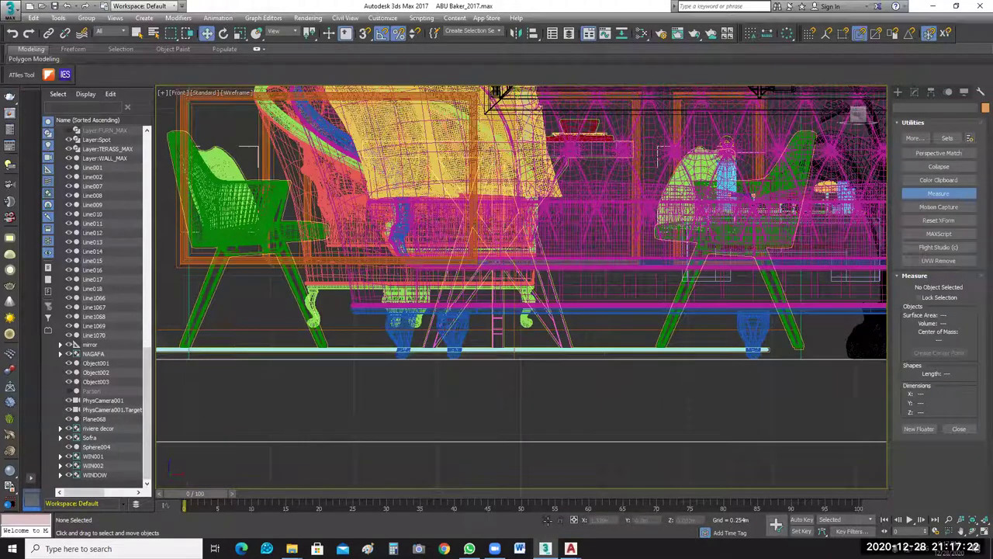
key("ctrl+z")
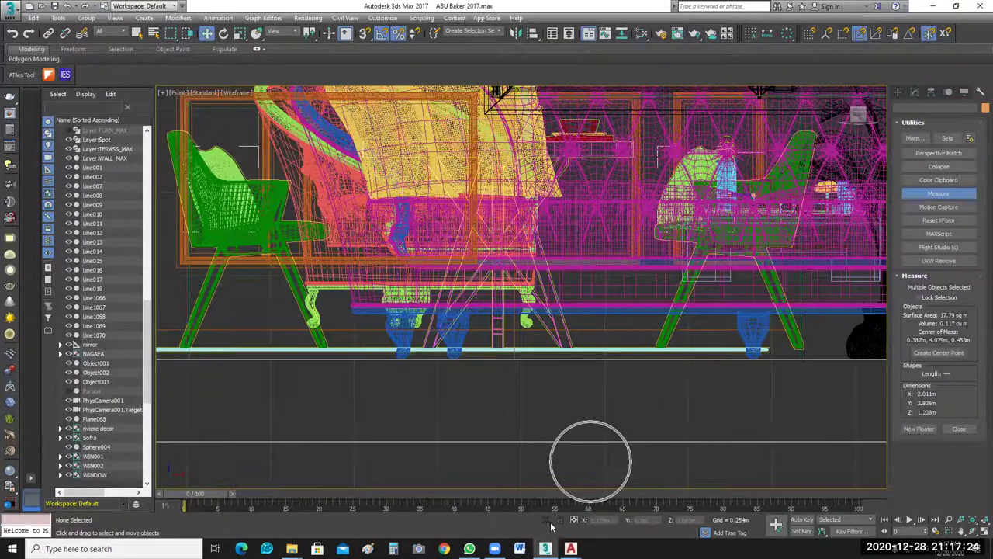
left_click(343, 307)
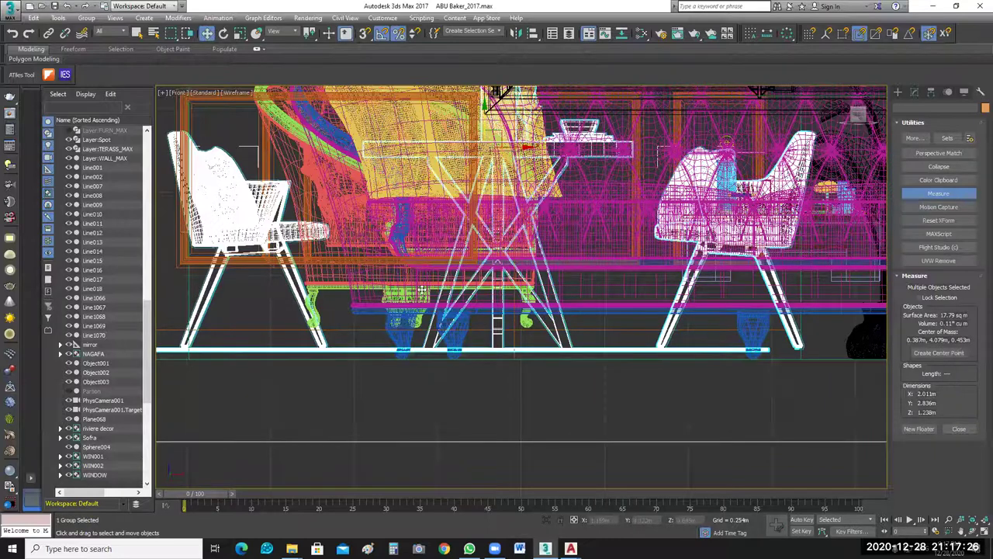
key("ctrl+z")
key("alt+q")
left_click(435, 249)
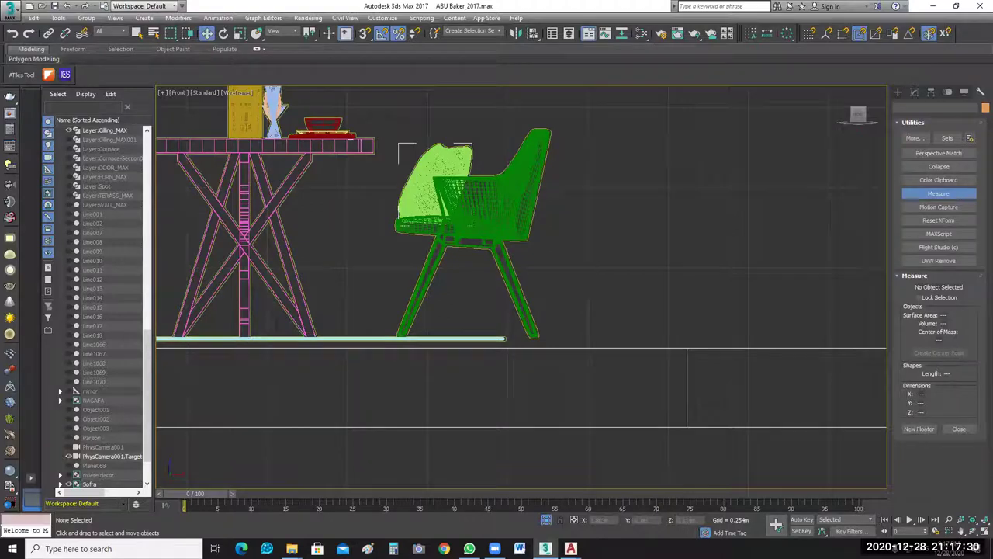
Align the Sofra group's minimum to the maximum of the Layer:Ciling_MAX slab on Y Position only, and deselect it.
key("ctrl+a")
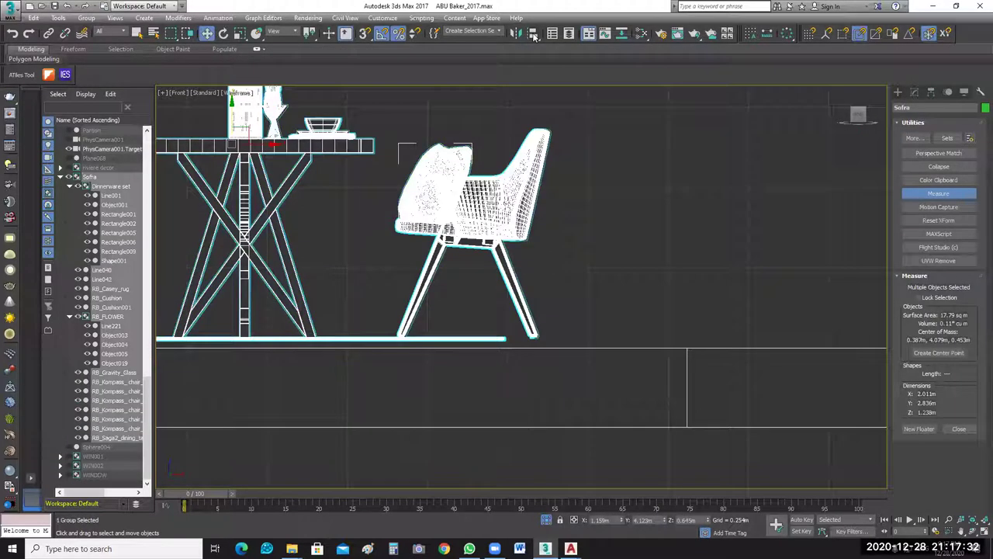
left_click(558, 353)
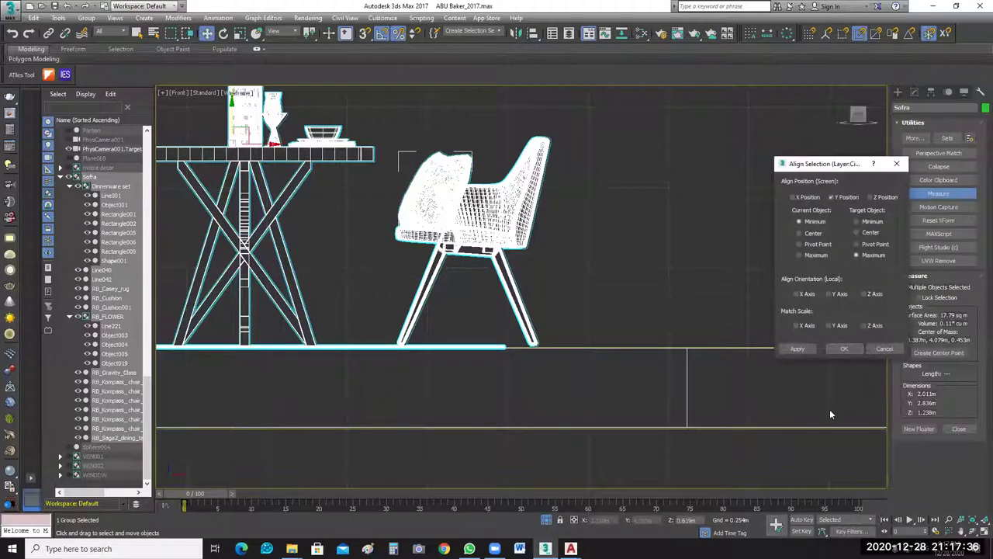
left_click(831, 349)
key("Return")
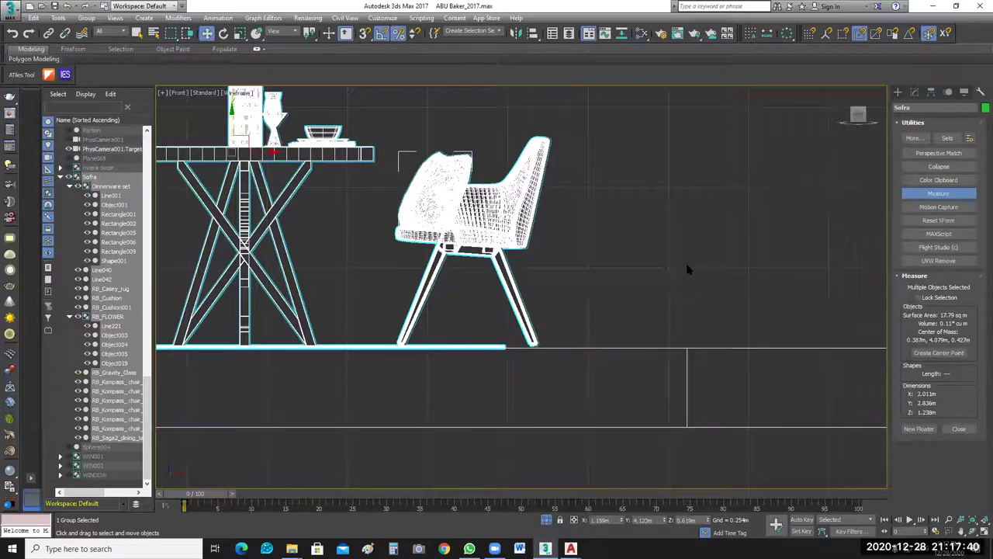
left_click(717, 278)
scroll(717, 277, "down", 3)
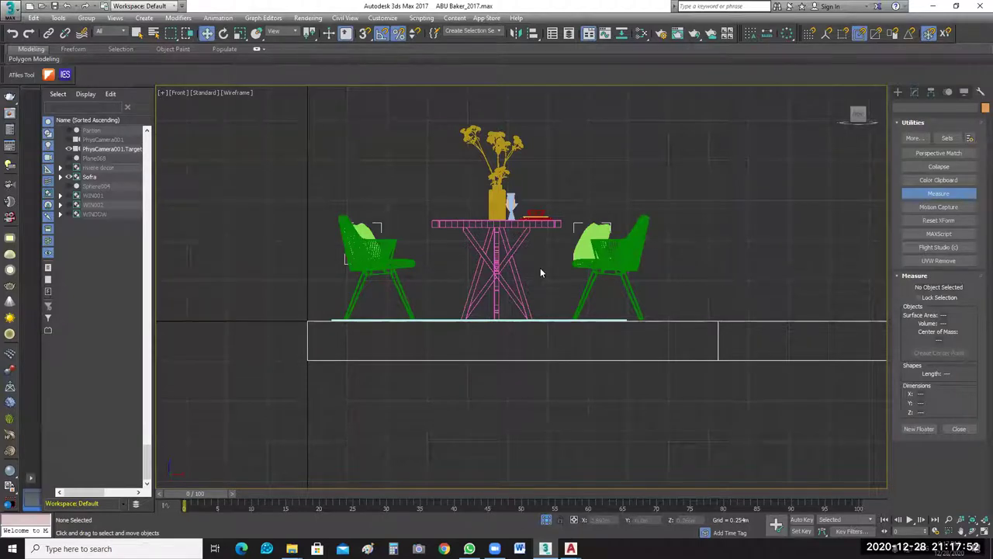
Open the Sofra group and move its left-hand chairs with their cushion about 0.136 m towards the table in the Front view.
scroll(489, 248, "up", 3)
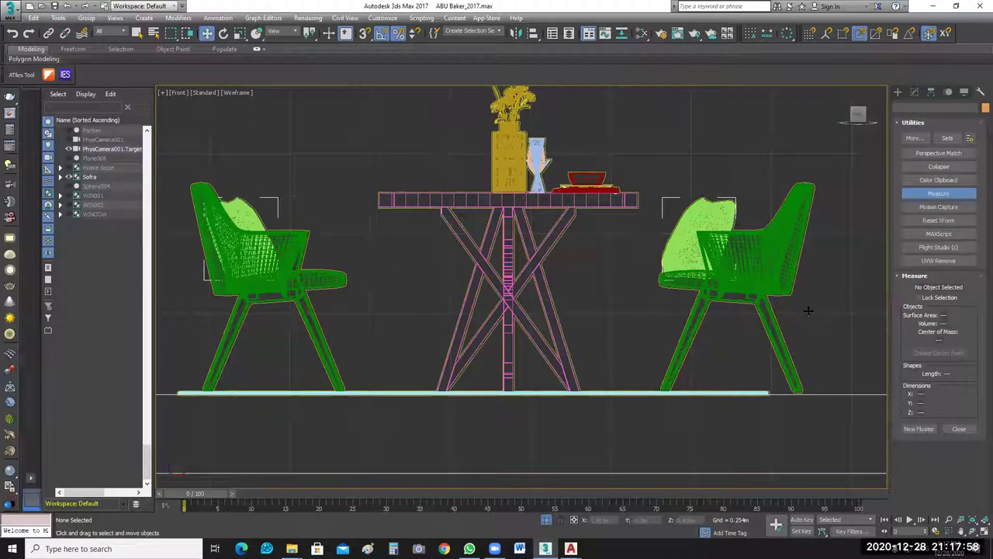
left_click(809, 310)
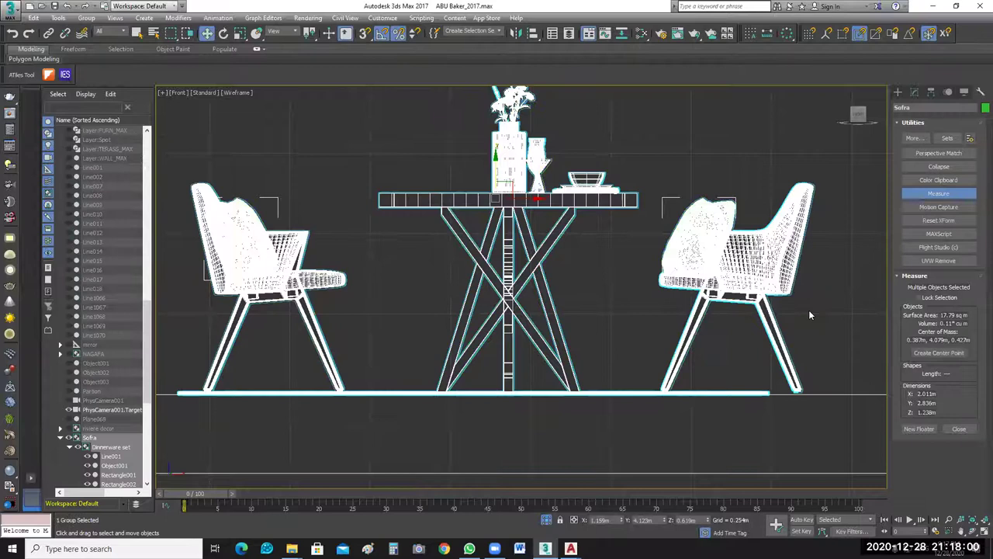
left_click(86, 18)
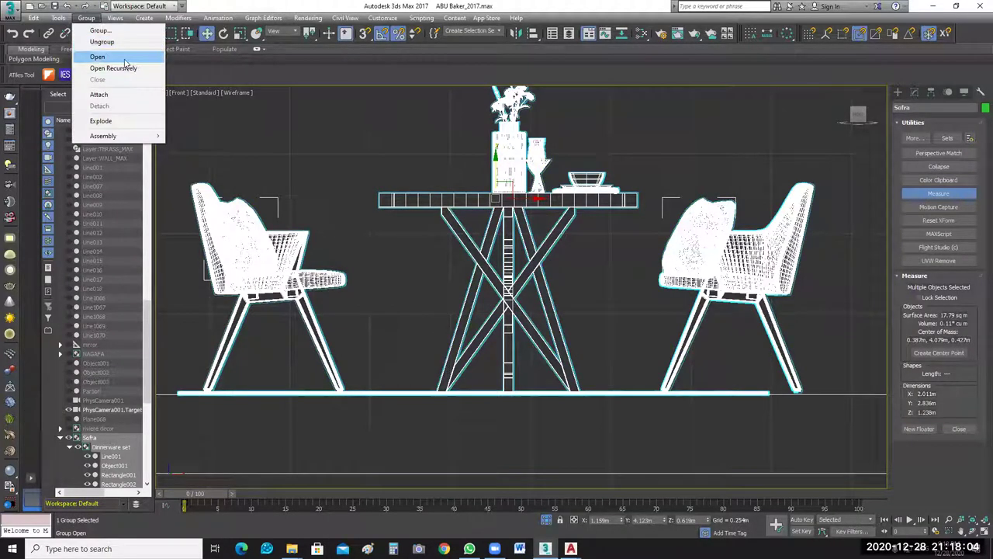
left_click(625, 288)
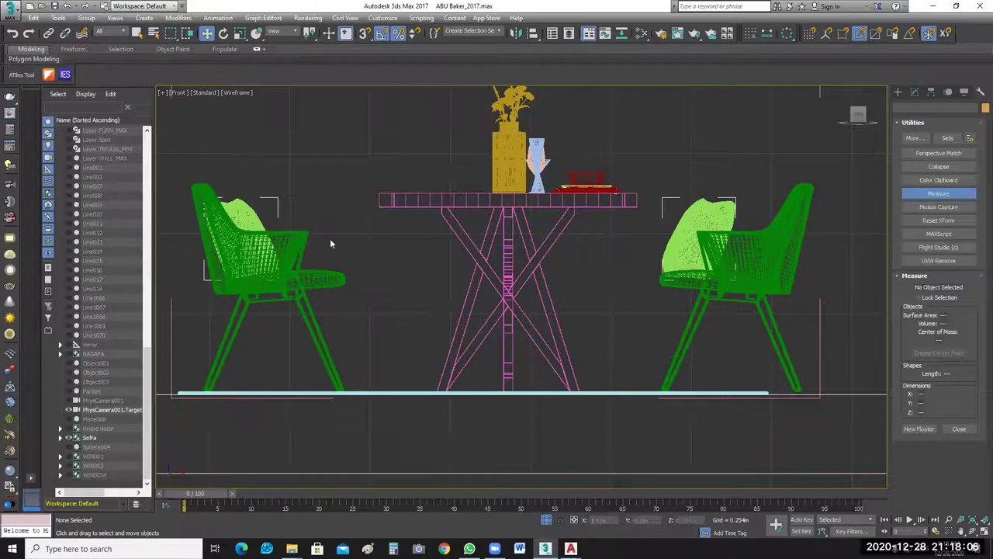
left_click(243, 337)
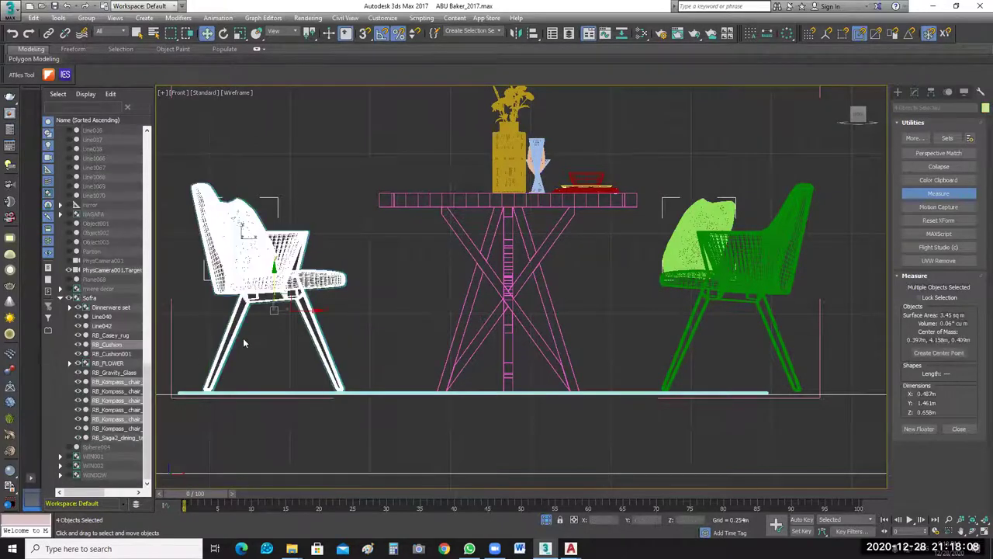
left_click_drag(295, 311, 338, 310)
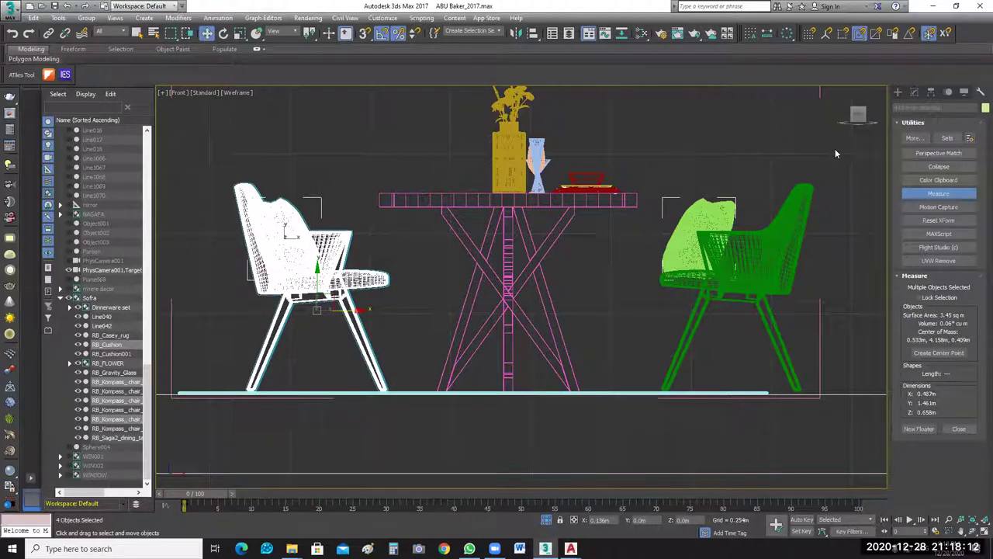
left_click(786, 319)
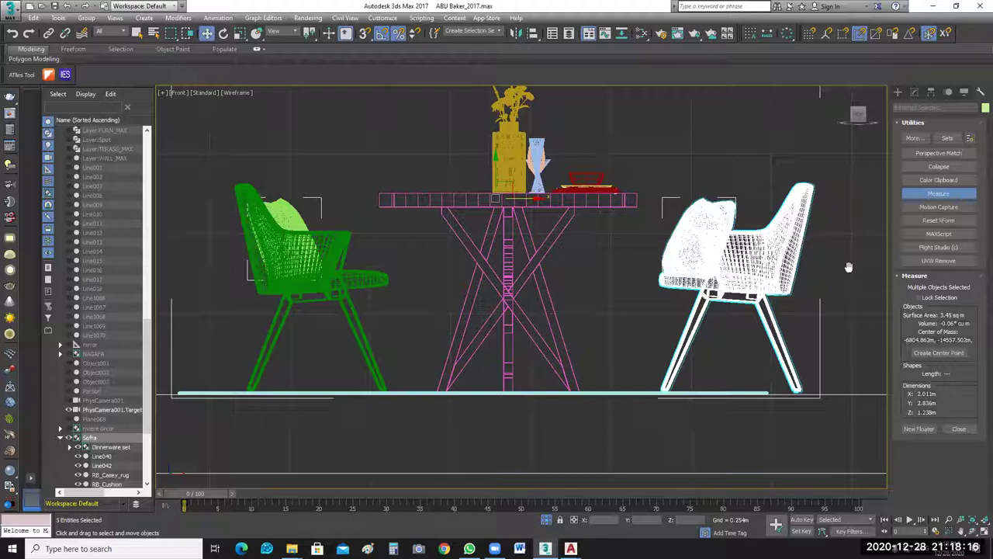
scroll(672, 314, "down", 2)
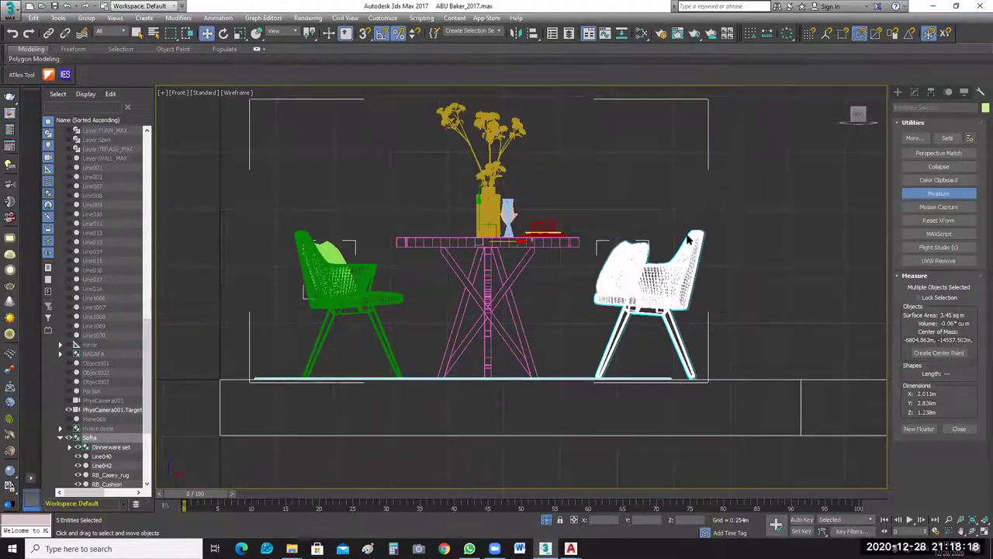
left_click(605, 324)
left_click(630, 343)
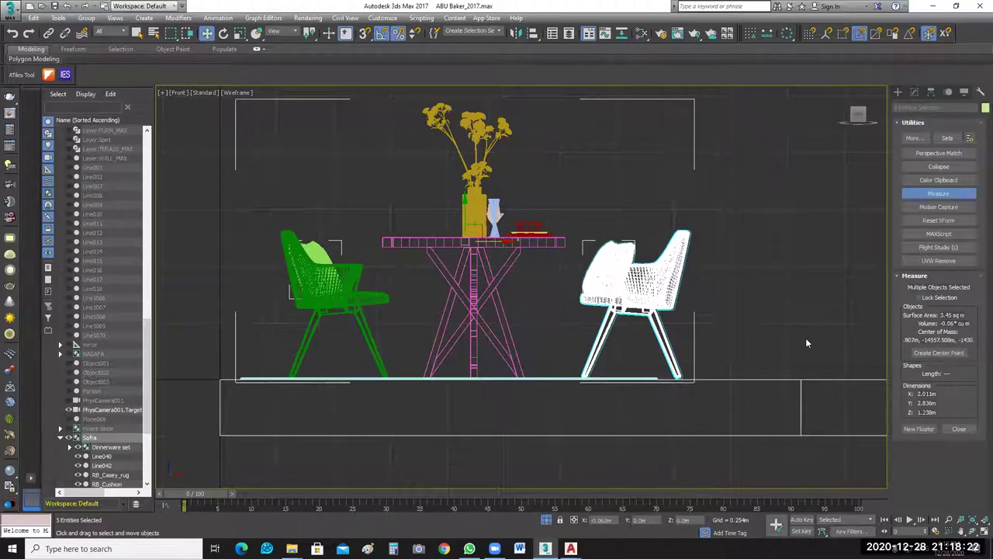
Select only the right-hand chairs and their cushion and move them about 0.074 m towards the table in the Front view.
left_click(601, 335)
left_click(661, 317)
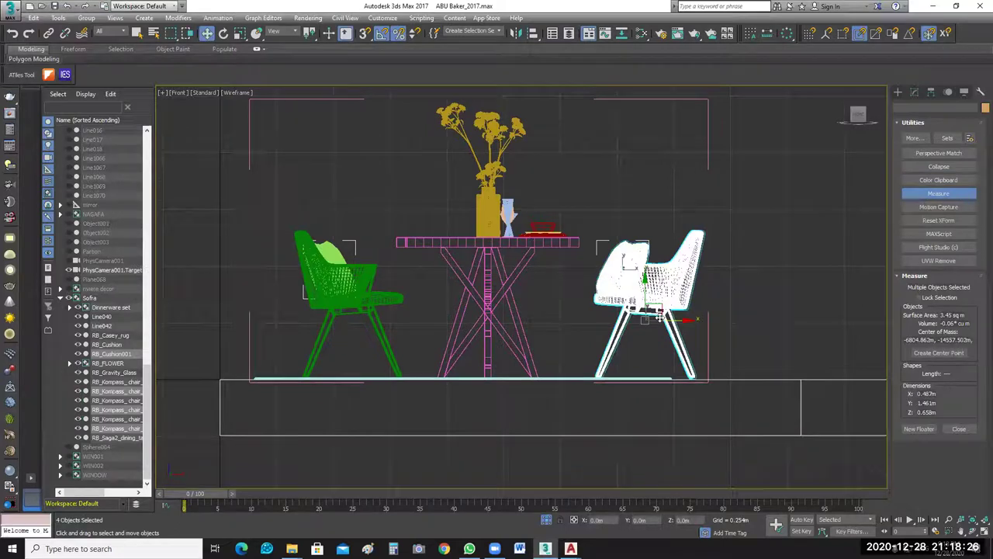
left_click_drag(660, 317, 645, 317)
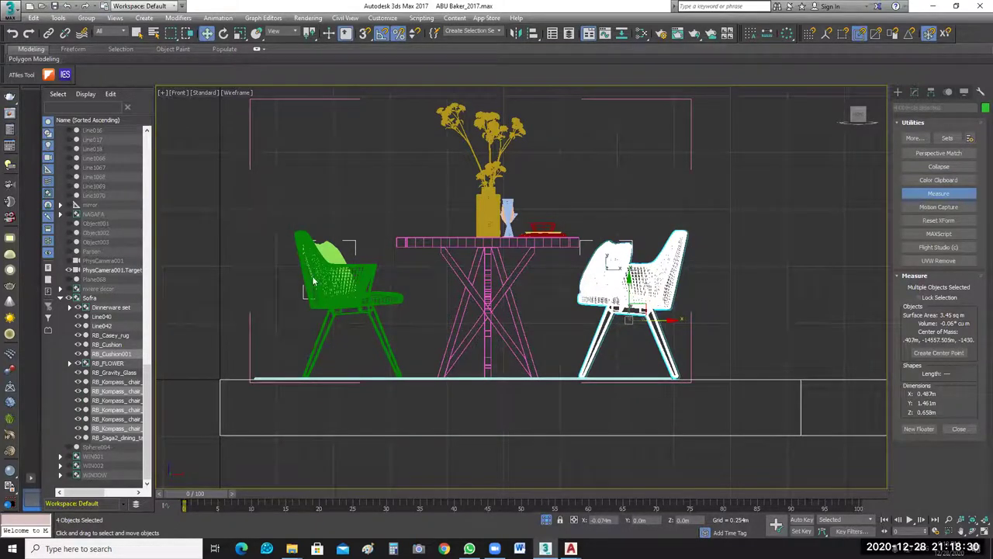
Move the left-hand chairs and their cushion another 0.045 m towards the table and clear the selection.
left_click(373, 223)
left_click_drag(314, 351, 326, 356)
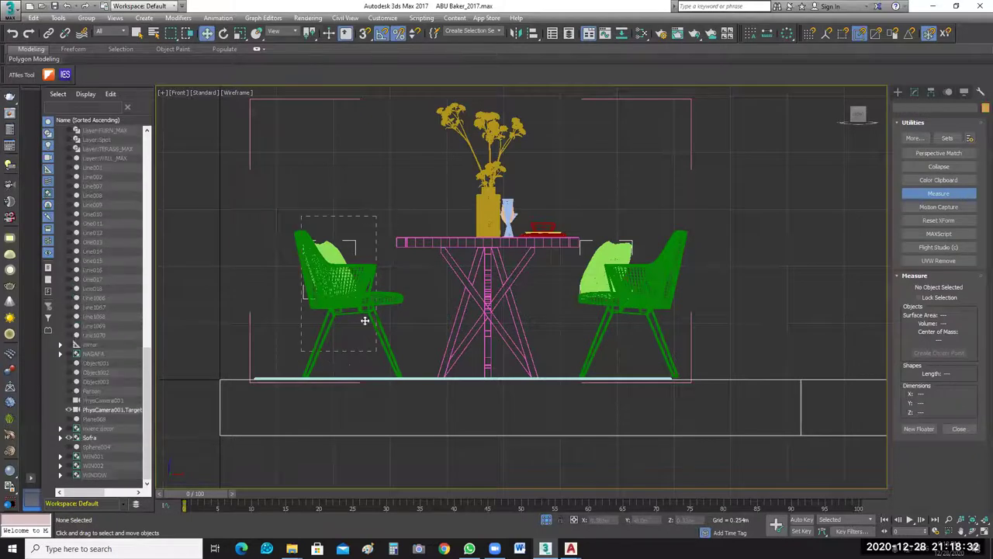
left_click_drag(381, 321, 391, 321)
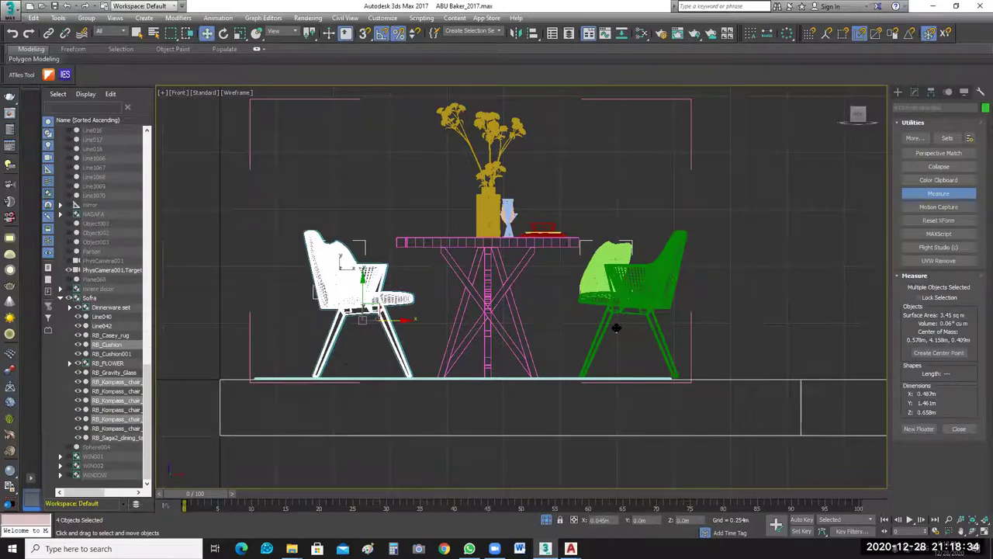
key("ctrl+d")
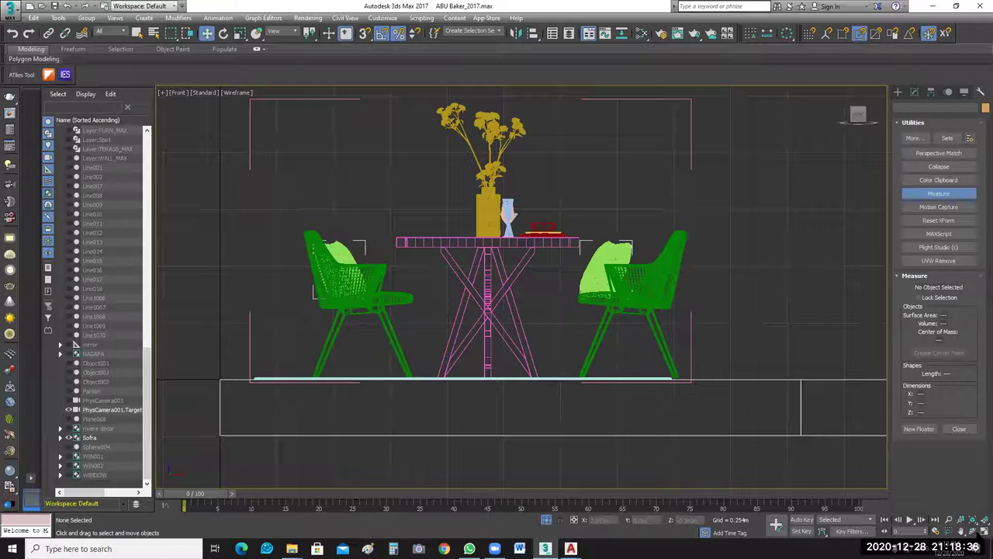
In the maximized Top view, move the table, chairs and tableware without the rug, centring them across its width and about 0.2 m away from the back wall.
key("alt+w")
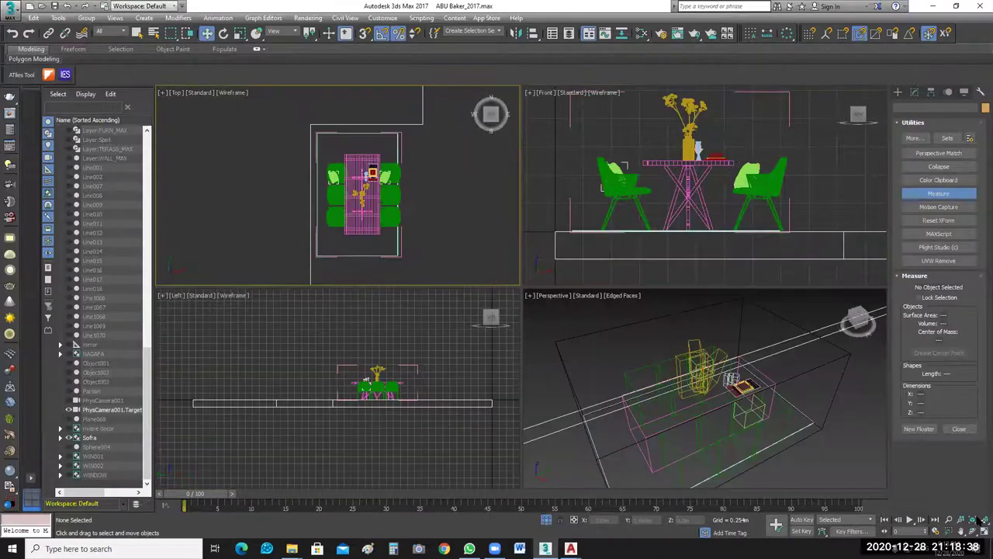
key("alt+w")
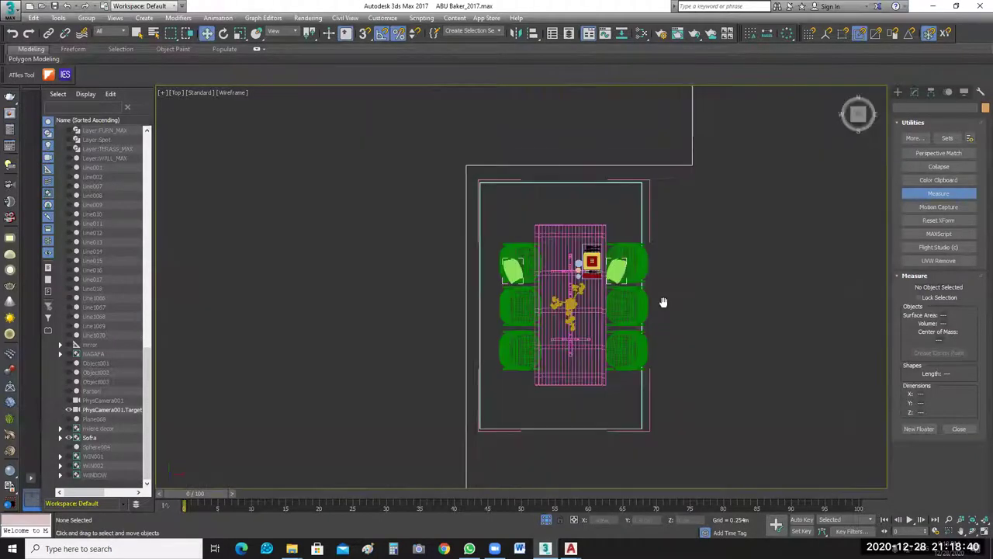
middle_click_drag(655, 298, 621, 282)
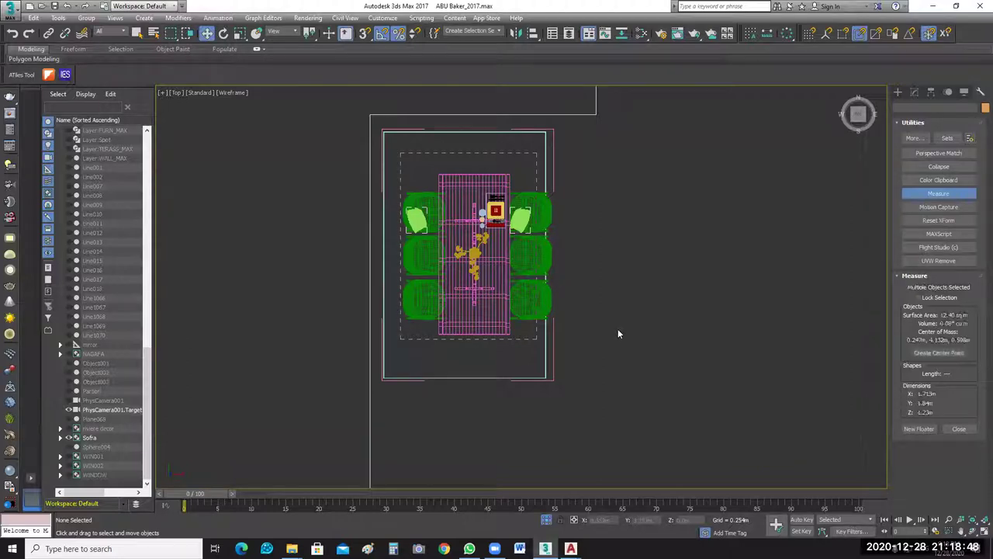
left_click(539, 307)
mouse_move(515, 220)
left_mouse_down()
mouse_move(506, 221)
mouse_move(514, 221)
left_mouse_up()
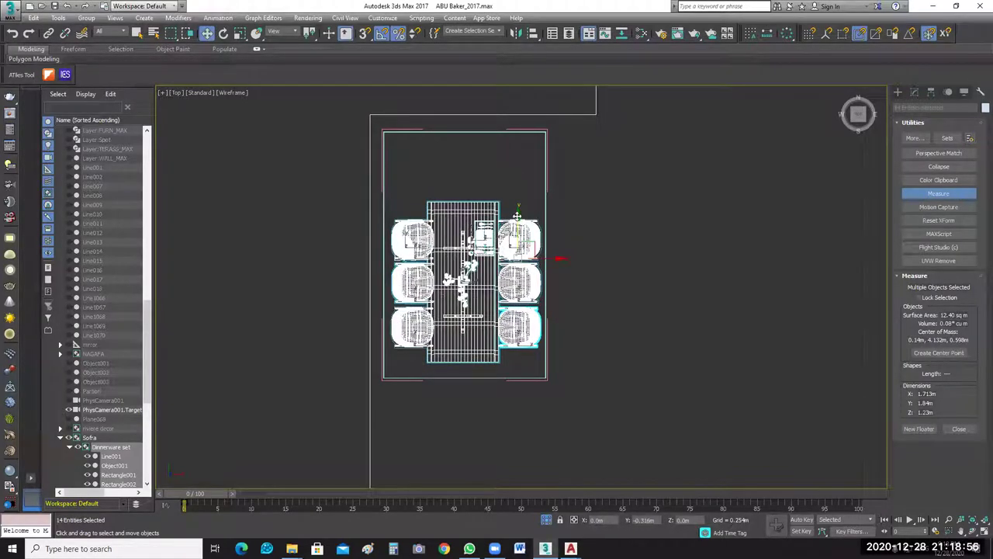
left_click_drag(517, 215, 518, 217)
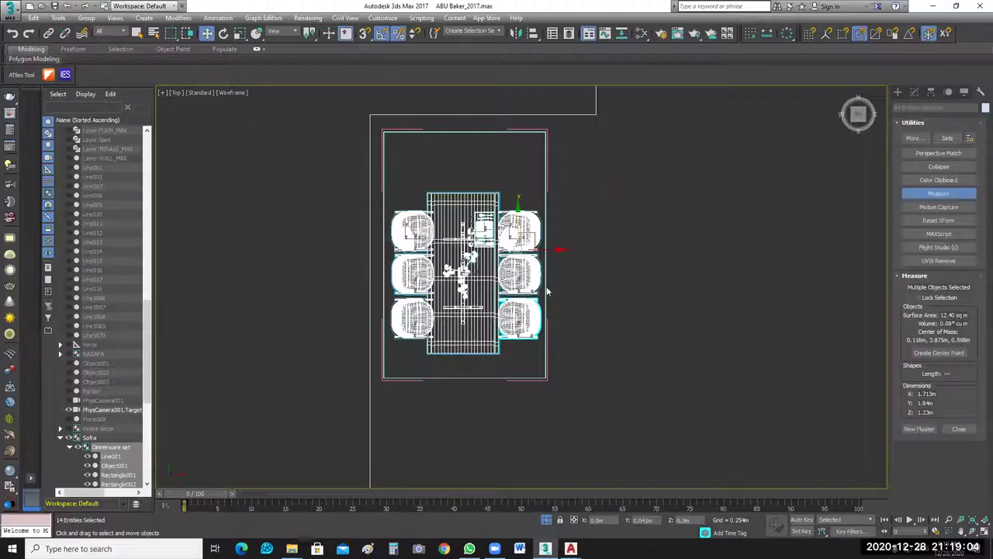
Move the two right-hand end chairs apart along the table's length in the Top view, keeping the cushion with its chair.
left_click(607, 284)
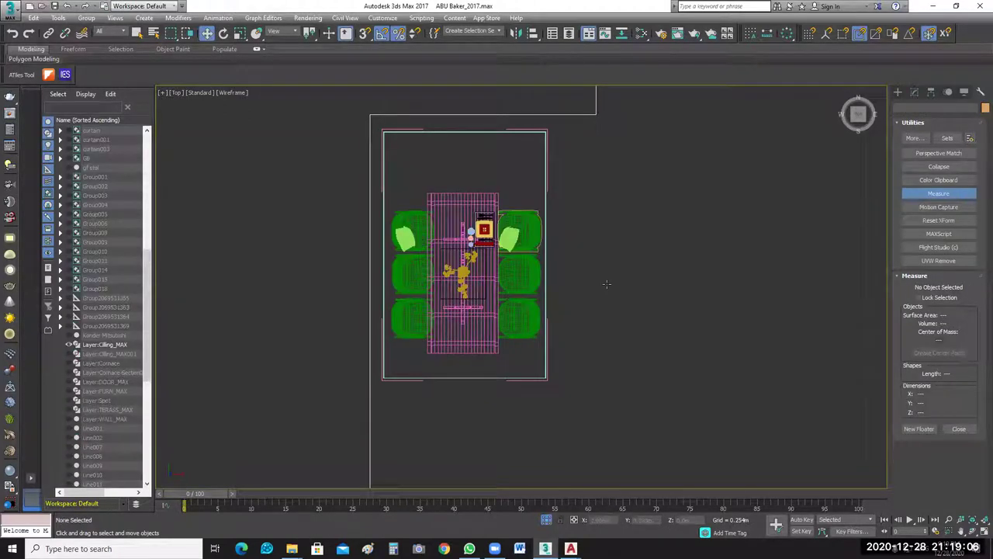
scroll(568, 122, "up", 4)
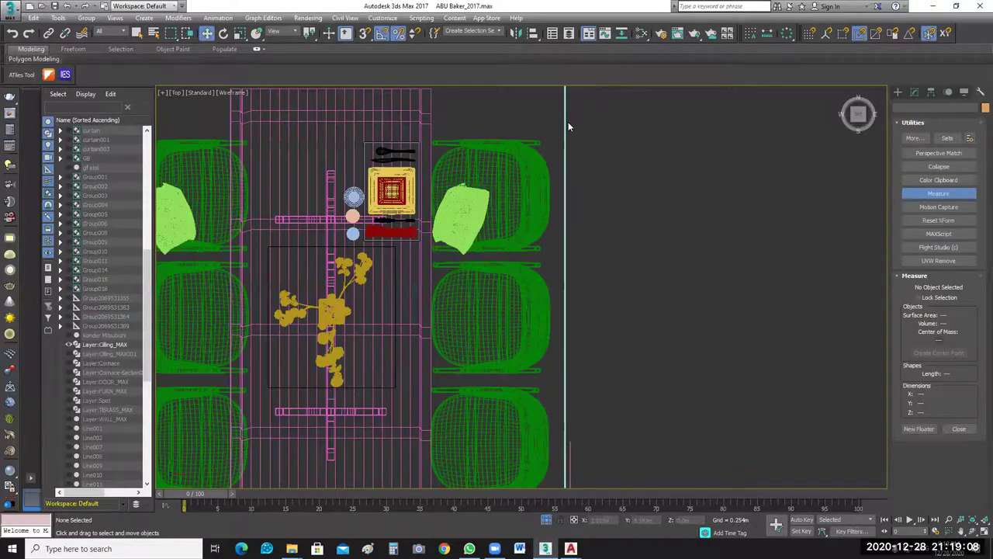
scroll(568, 122, "up", 2)
scroll(518, 214, "down", 4)
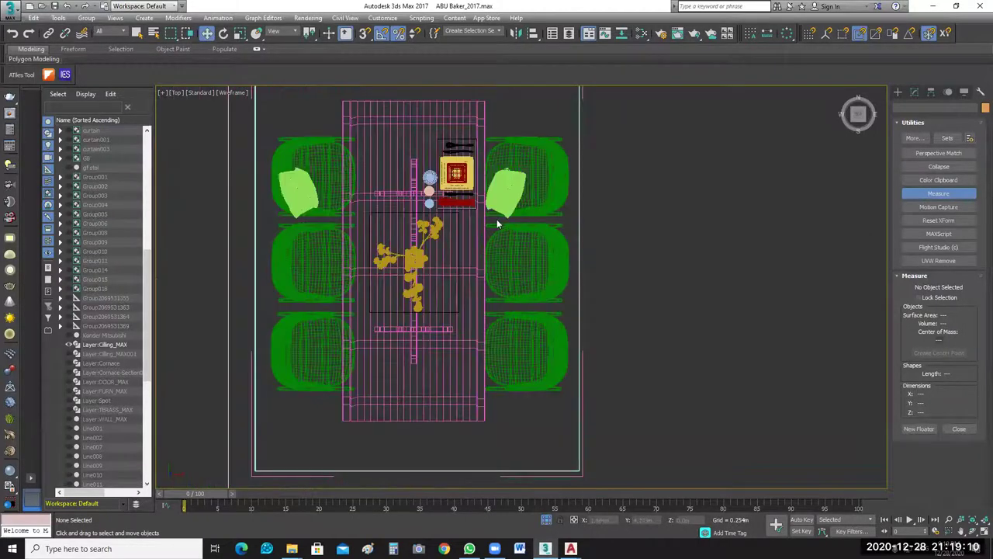
left_click(522, 167)
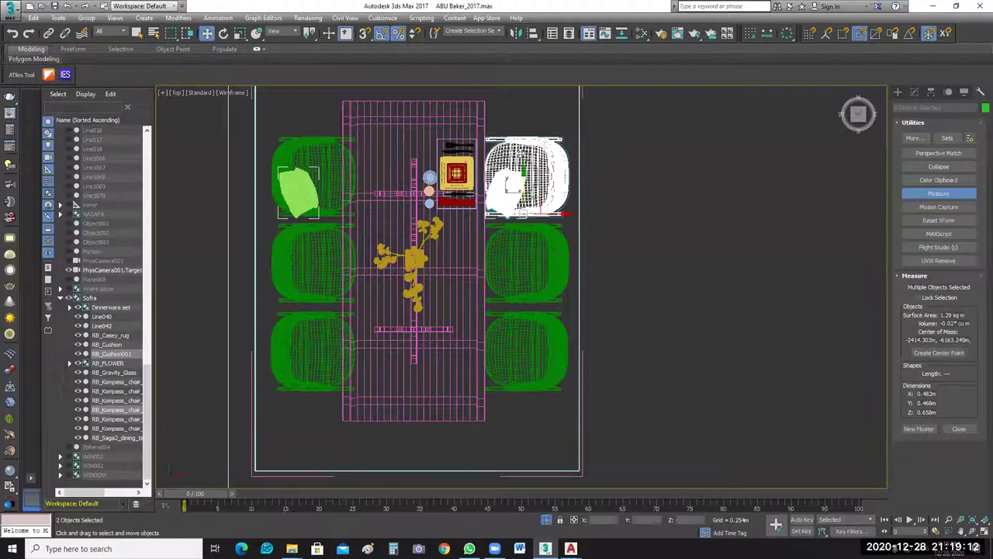
left_click_drag(553, 183, 553, 157)
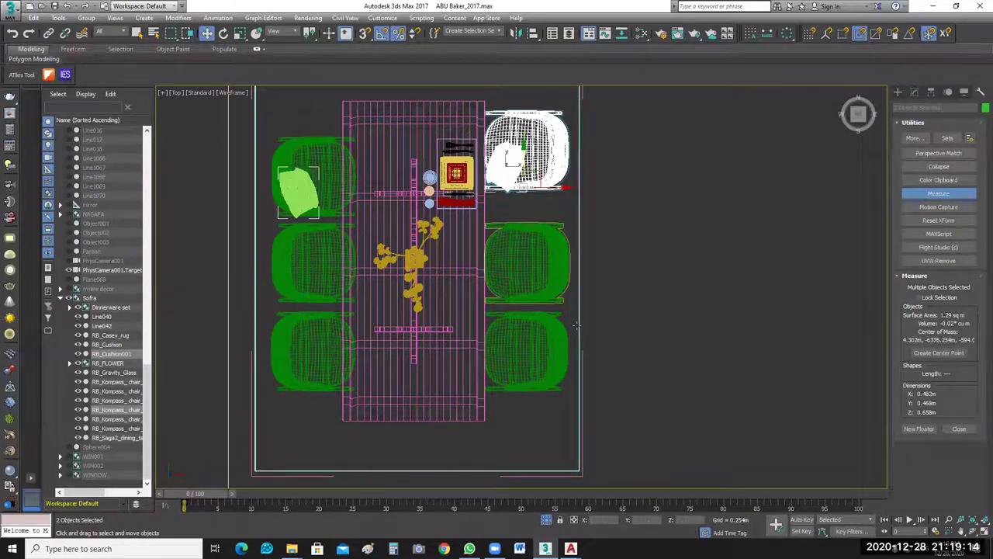
left_click_drag(571, 315, 499, 416)
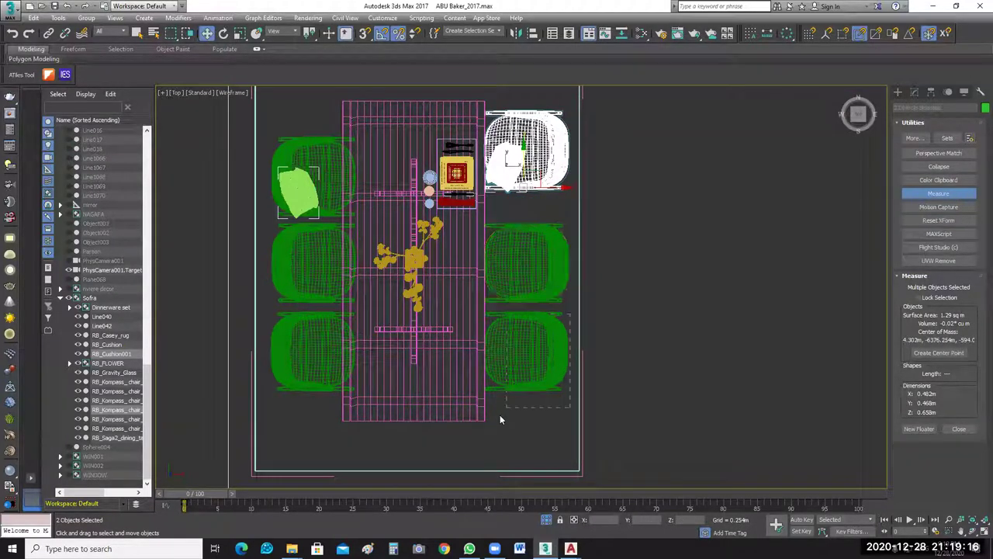
left_click_drag(523, 357, 524, 381)
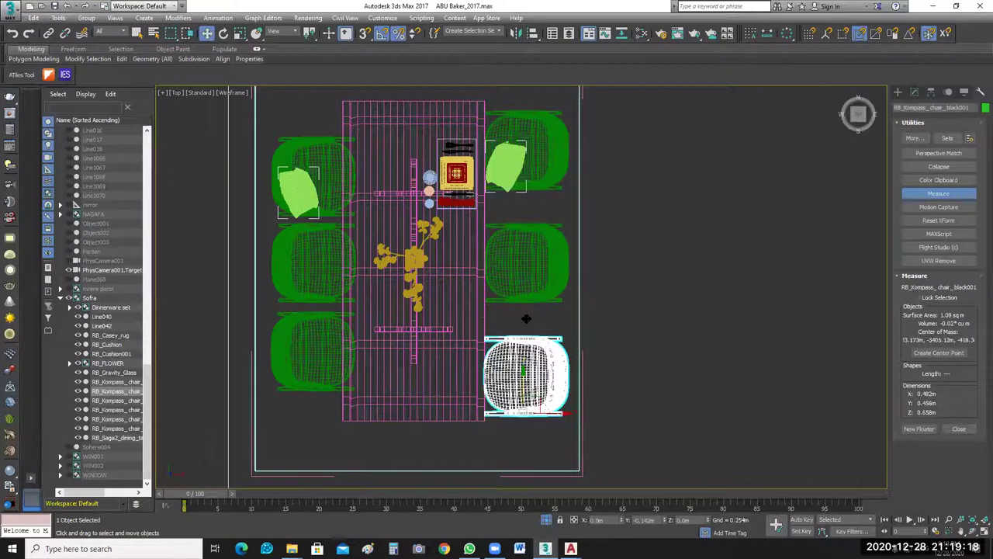
Move the two left-hand end chairs outward along the table's length to line up with the chairs opposite, including the cushion.
left_click(299, 181)
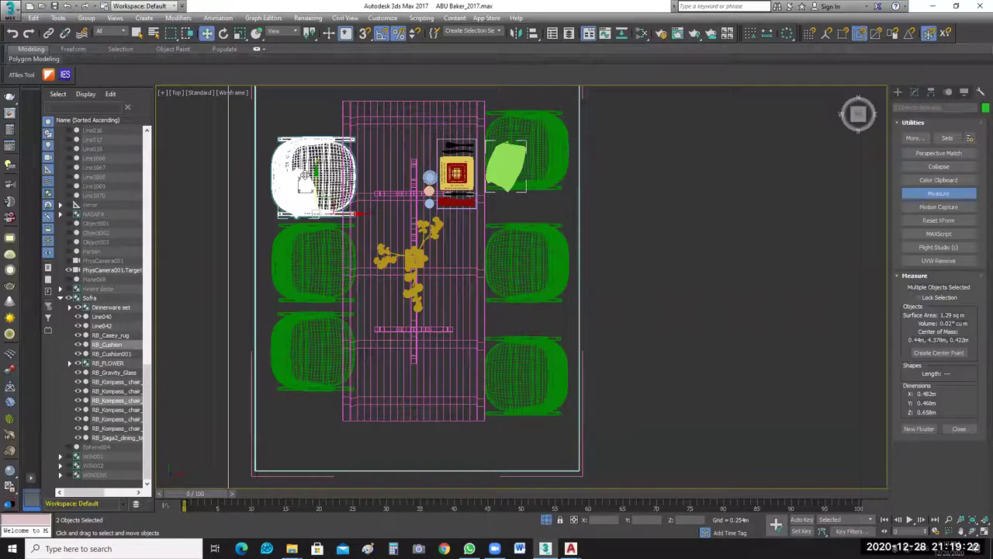
left_click_drag(304, 177, 304, 151)
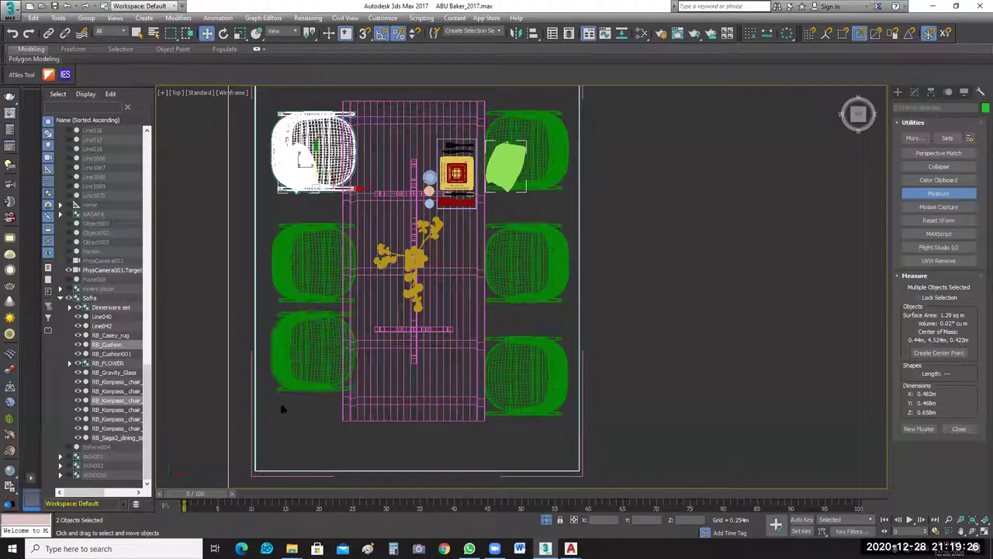
left_click(311, 397)
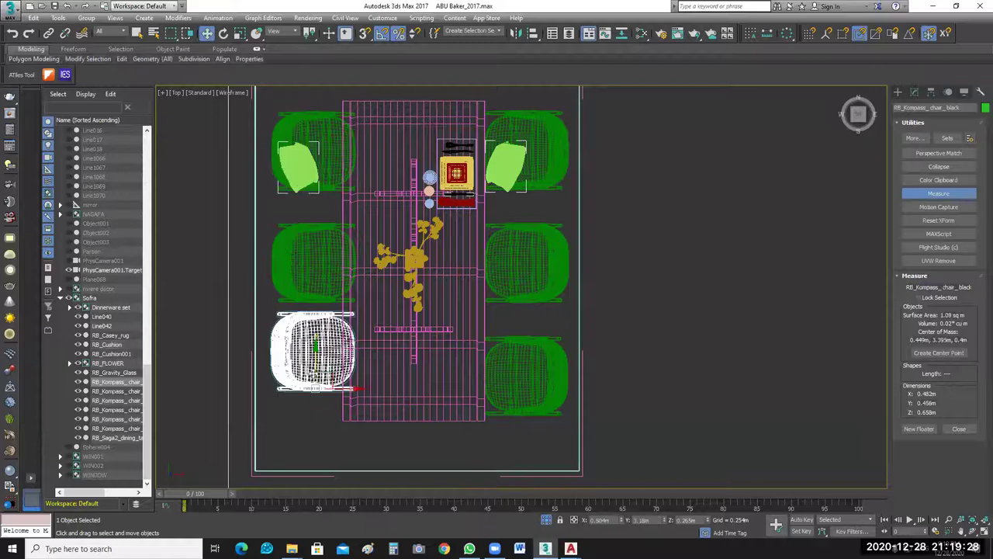
left_click_drag(314, 374, 313, 394)
left_click(751, 370)
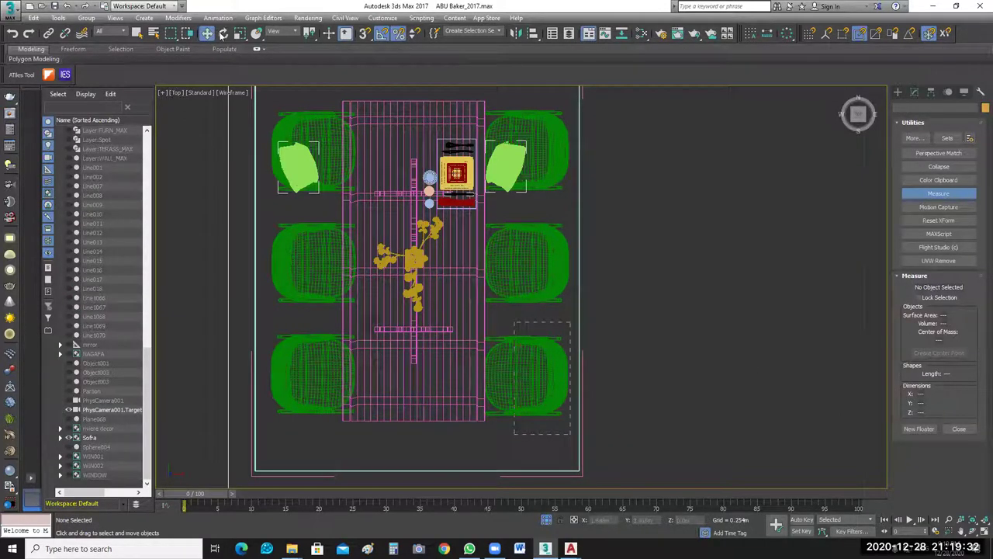
Rotate the lower right chair about 32 degrees clockwise so it sits angled away from the dining table.
left_click(550, 391)
key("e")
left_click_drag(556, 392, 763, 415)
key("ctrl+z")
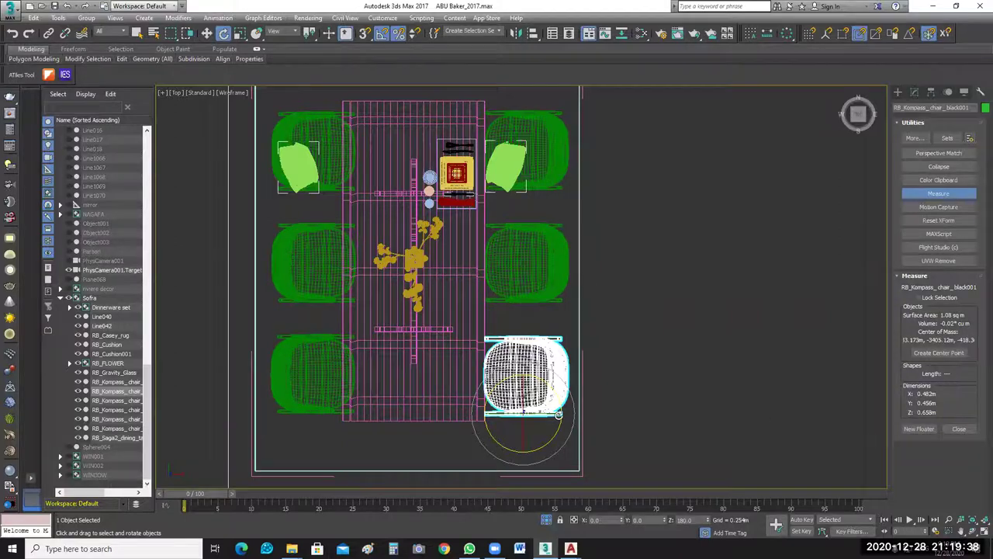
left_click_drag(561, 418, 565, 421)
left_click_drag(564, 424, 736, 399)
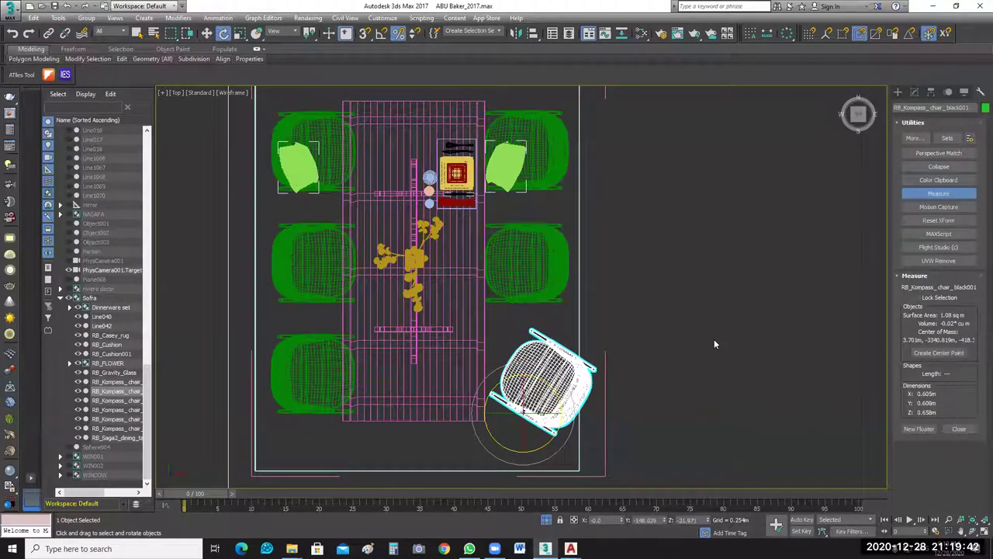
left_click(599, 349)
middle_click_drag(610, 274, 632, 301)
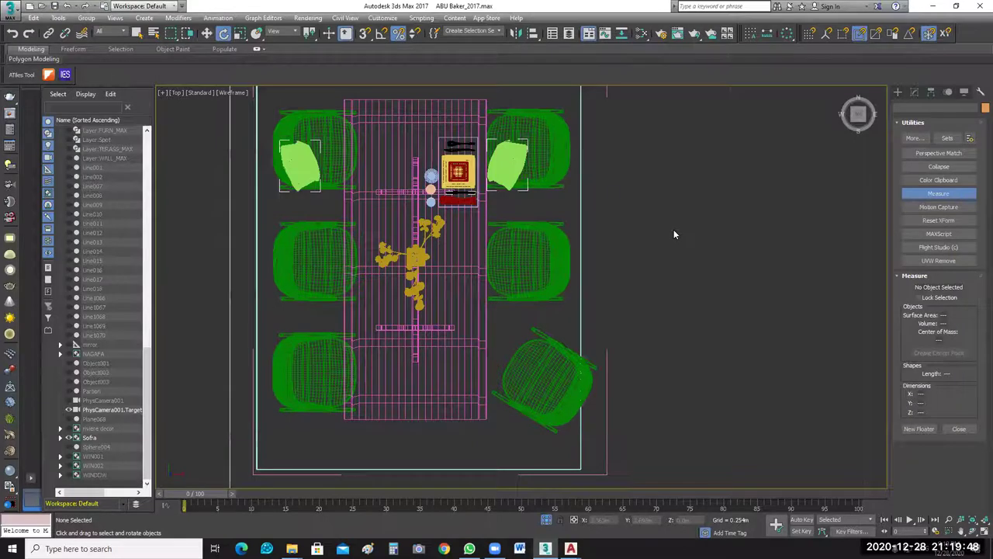
Rotate the upper right chair and its cushion counterclockwise at the place setting, and shift them slightly away from the table.
middle_click_drag(543, 178, 533, 214)
left_click(529, 155)
left_click_drag(527, 157, 547, 198)
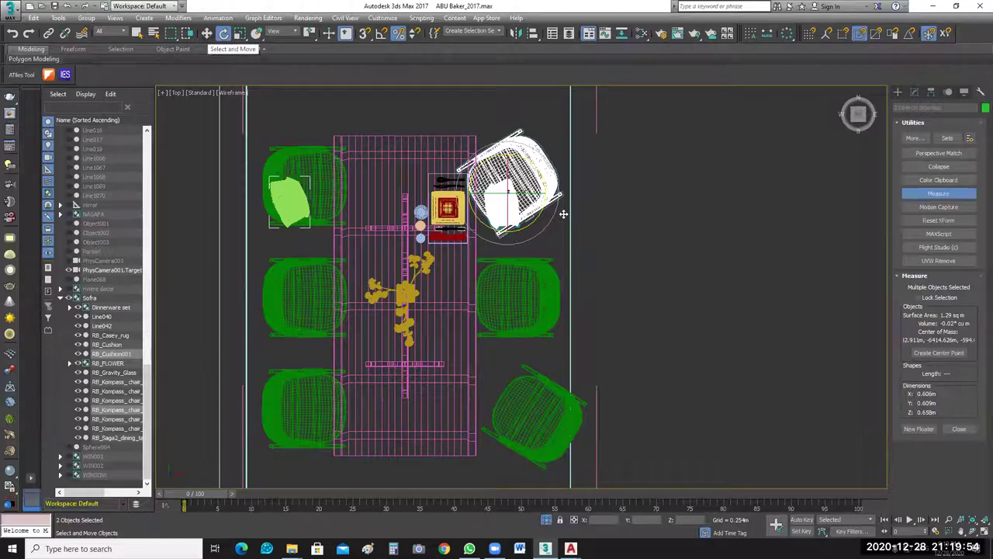
key("w")
left_click_drag(565, 215, 588, 215)
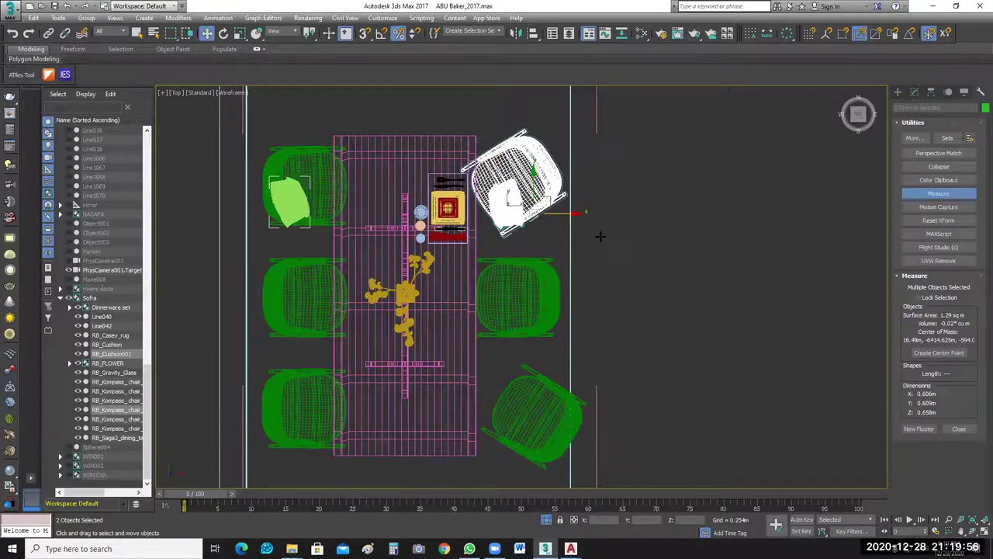
left_click(600, 236)
middle_click_drag(590, 333, 588, 323)
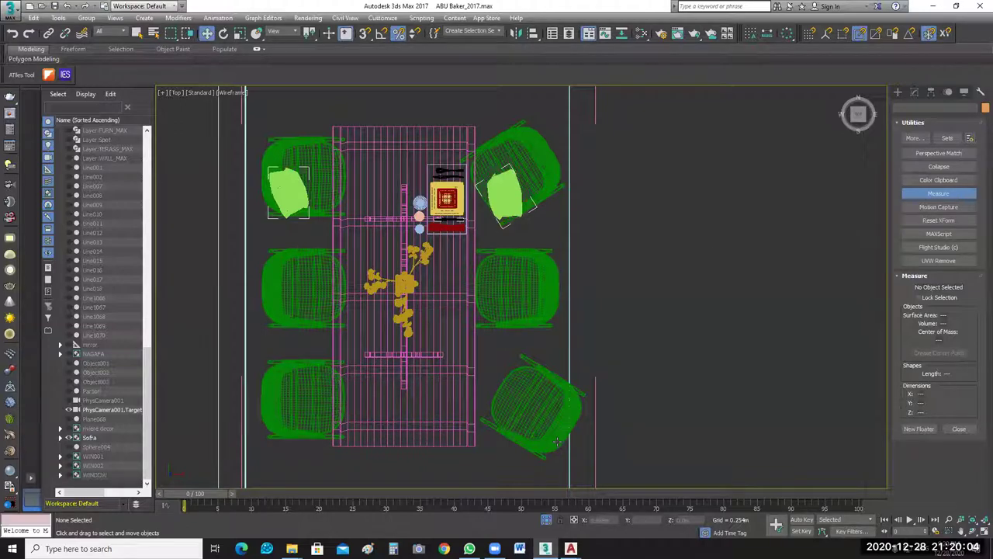
Close the opened dining set group and save the scene from the four-viewport layout.
scroll(584, 307, "down", 3)
scroll(584, 307, "down", 2)
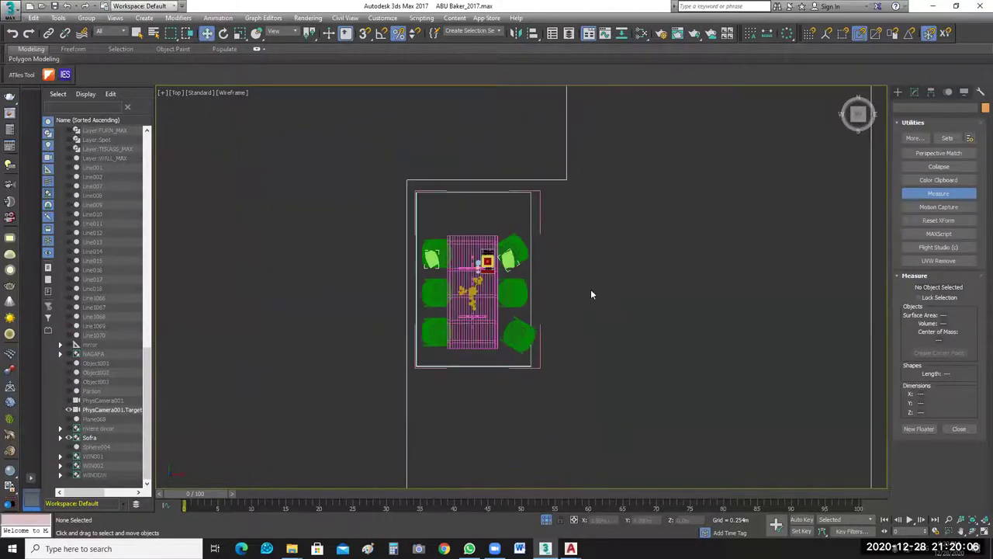
left_click_drag(574, 206, 431, 406)
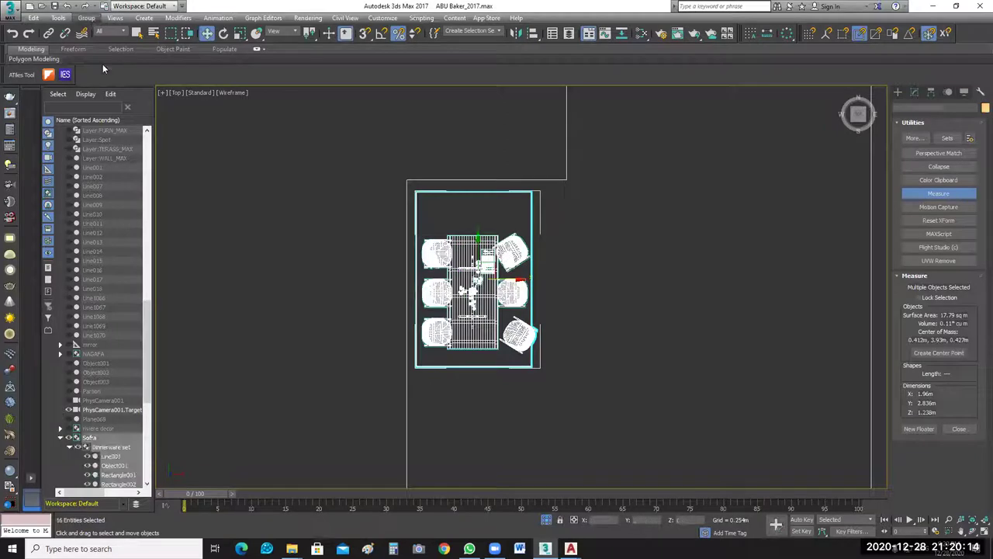
left_click(86, 18)
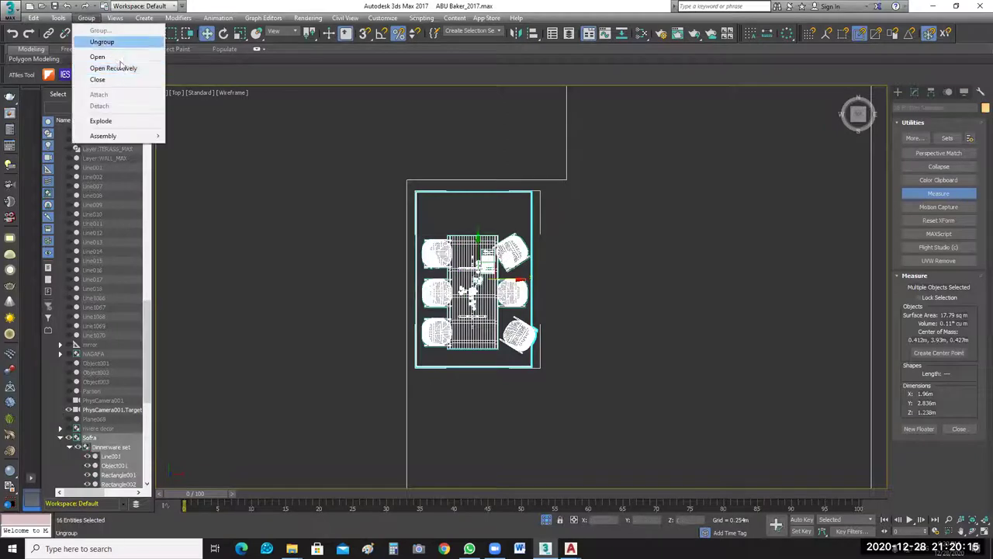
left_click(681, 327)
left_click(765, 474)
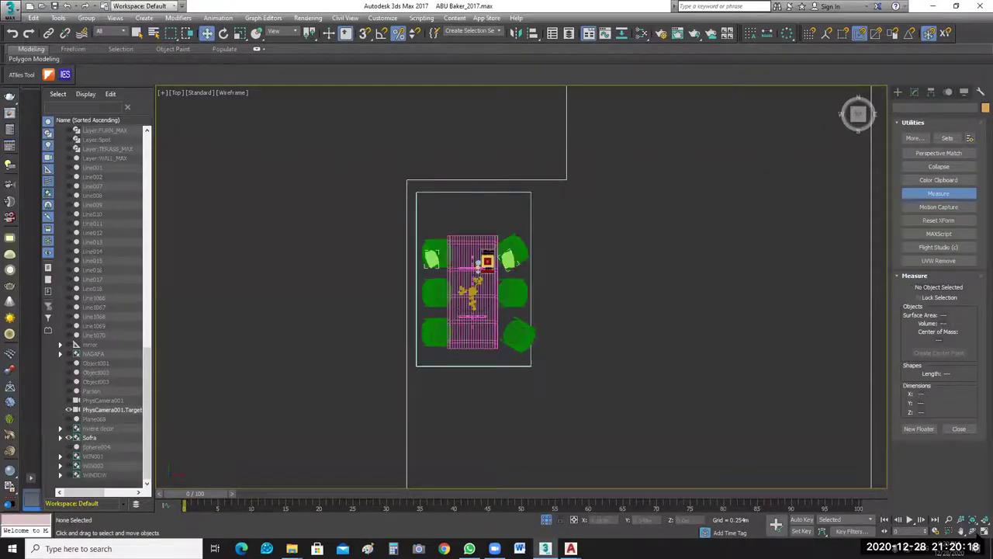
key("alt+w")
left_click(54, 6)
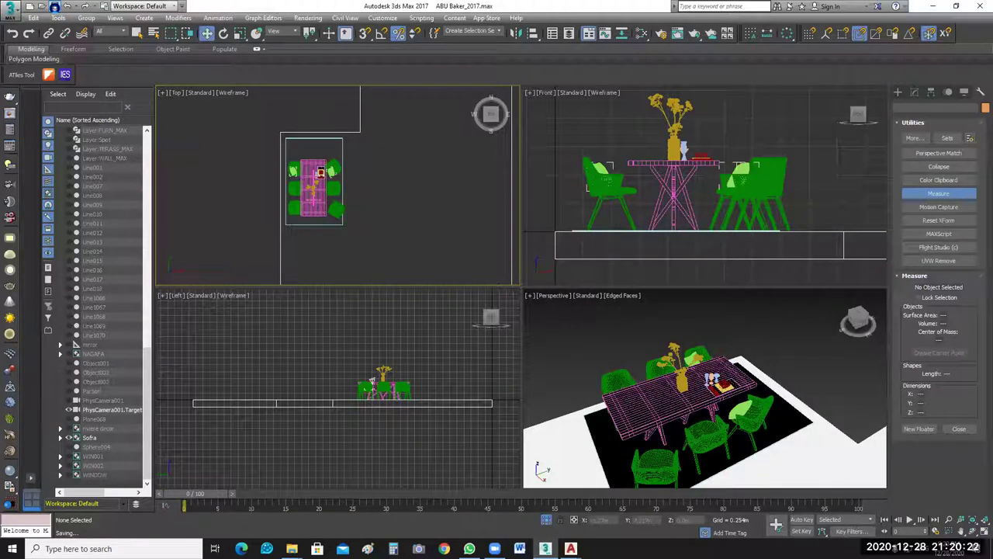
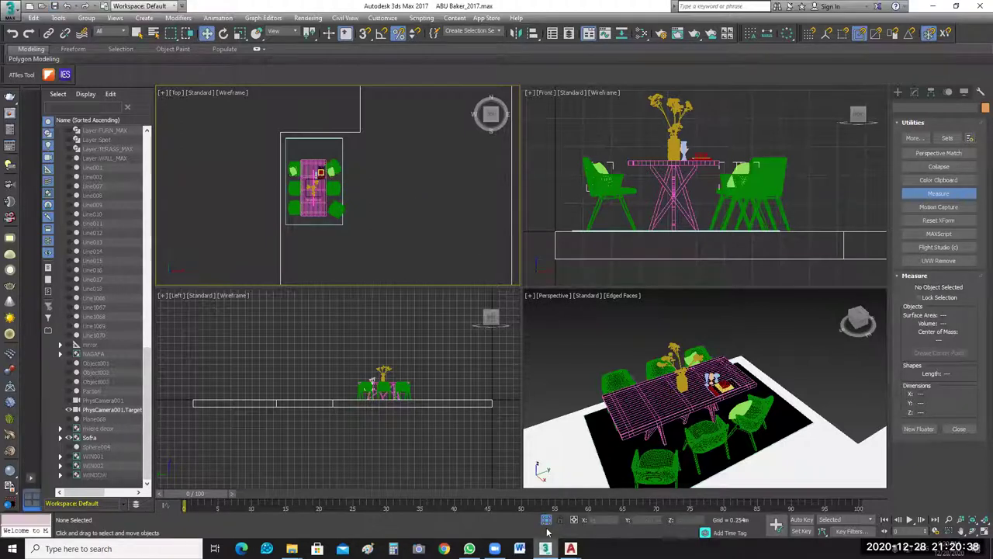
End the isolation of the dining set and locate the sideboard set outside the floor plan in the Top view.
key("alt+q")
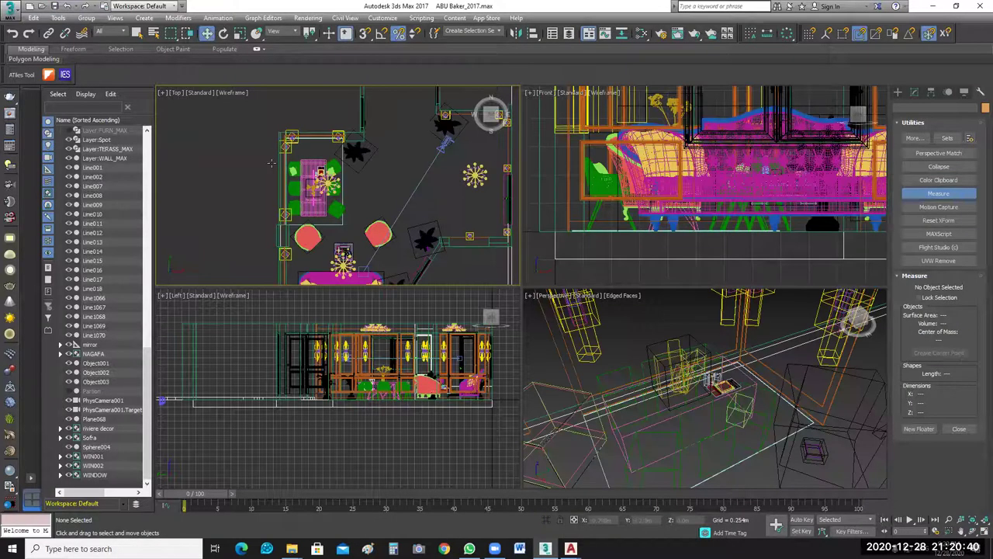
middle_click_drag(321, 154, 325, 160)
scroll(352, 145, "up", 5)
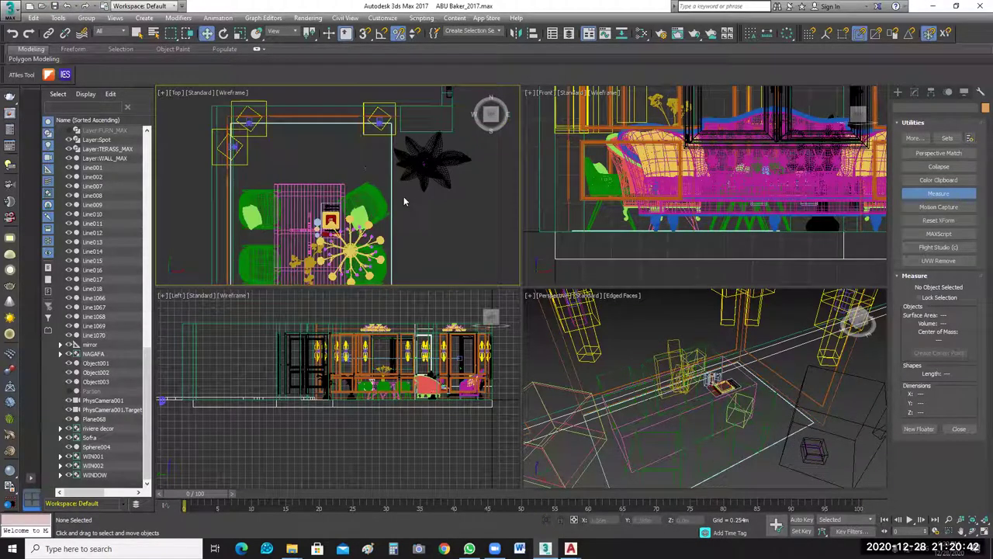
scroll(358, 231, "down", 10)
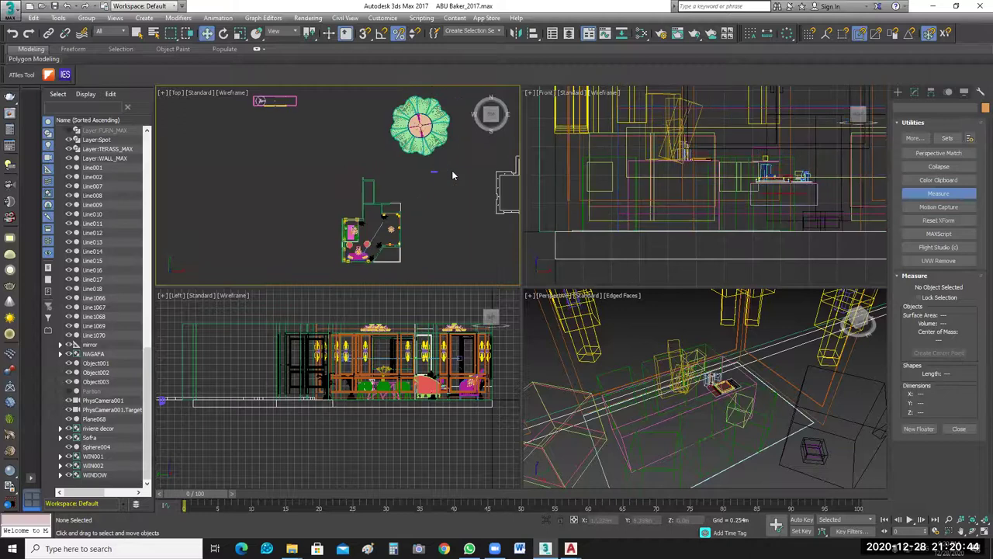
middle_click_drag(382, 160, 367, 141)
scroll(366, 141, "down", 2)
scroll(378, 150, "up", 5)
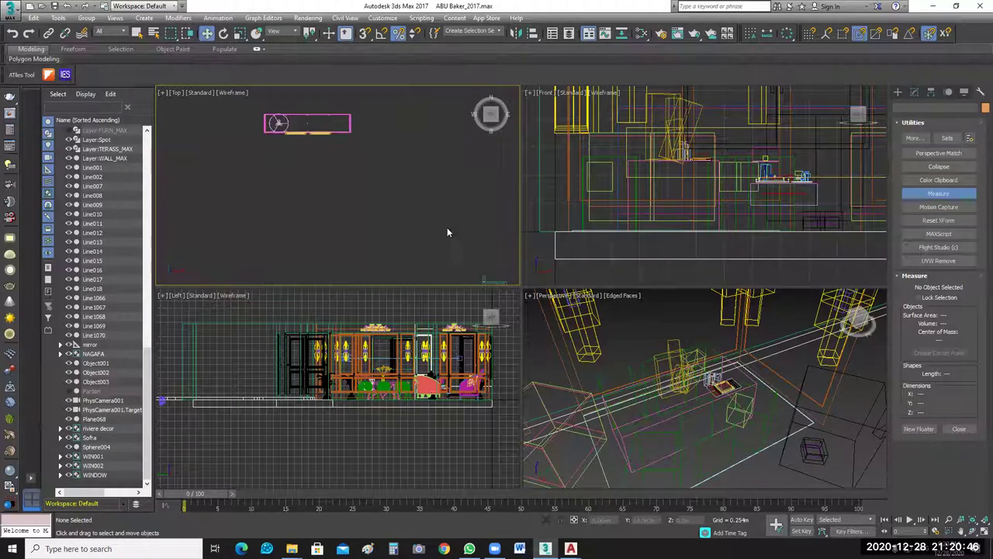
middle_click_drag(268, 156, 259, 189)
scroll(259, 190, "up", 2)
Isolate the sideboard with its table lamp and two frames, and maximize the Front view.
left_click_drag(391, 118, 241, 191)
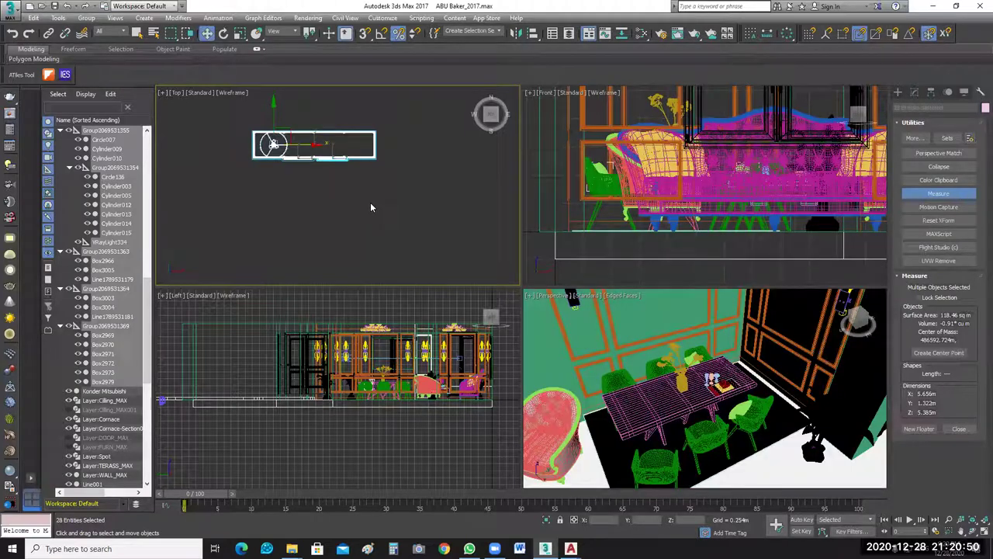
scroll(376, 187, "down", 2)
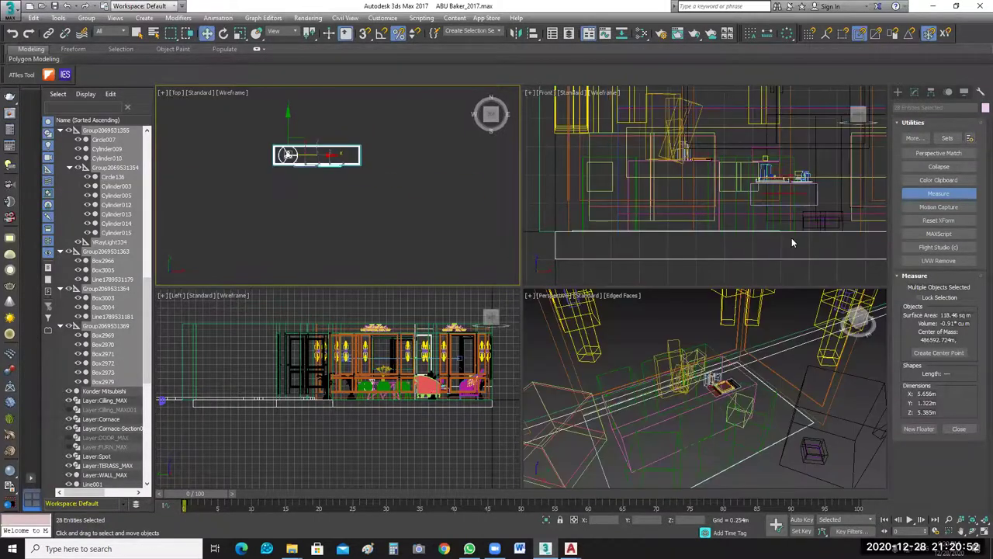
key("alt+q")
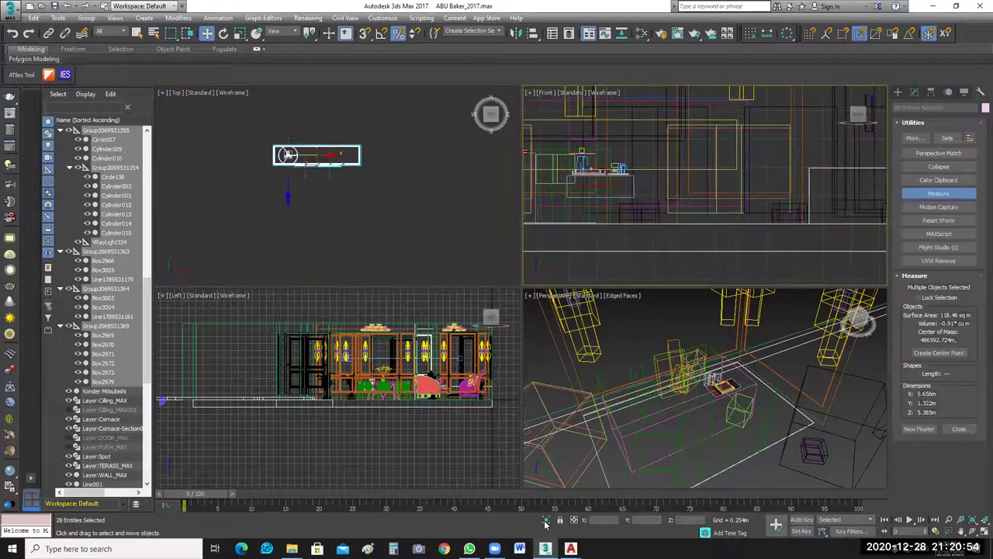
left_click(793, 188)
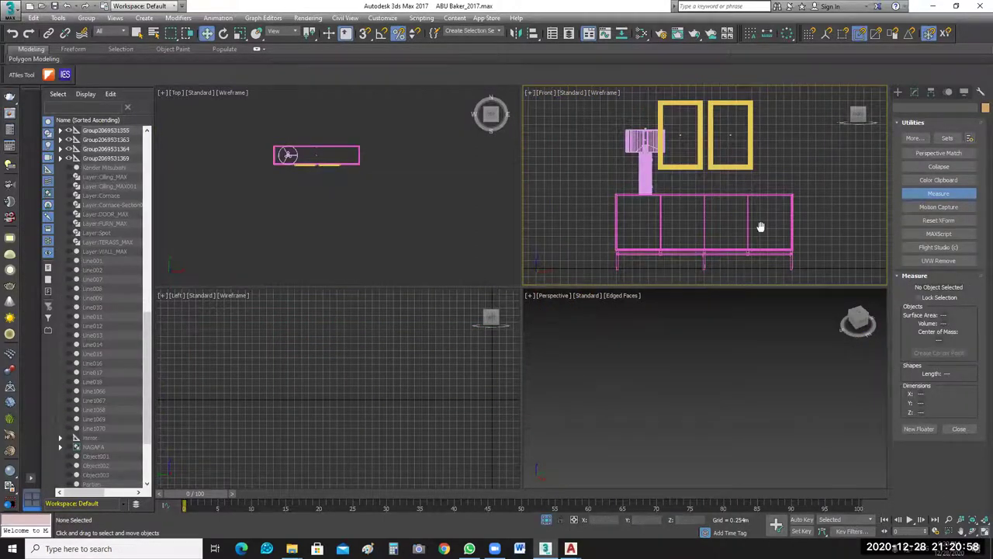
key("alt+w")
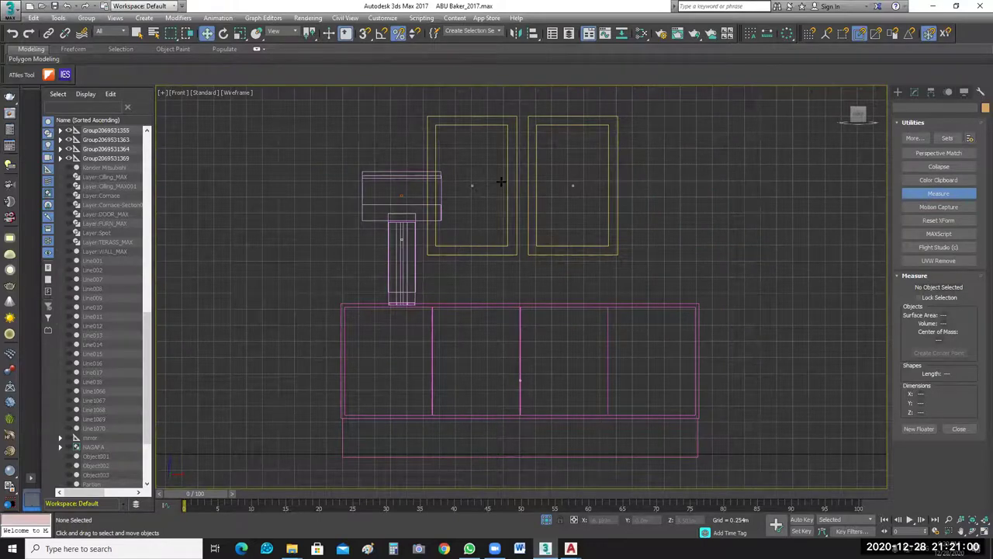
Select the table lamp on the sideboard and set up a mirrored instance of it across the X axis in the Front view.
middle_click_drag(501, 181, 551, 172)
left_click_drag(408, 287, 464, 120)
middle_click_drag(851, 233, 772, 235)
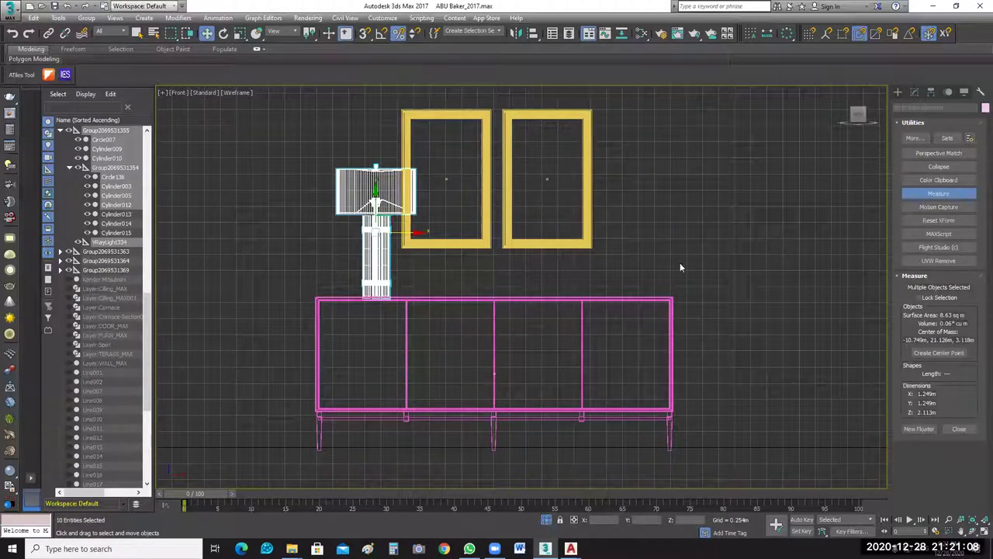
key("alt+m")
left_click(487, 309)
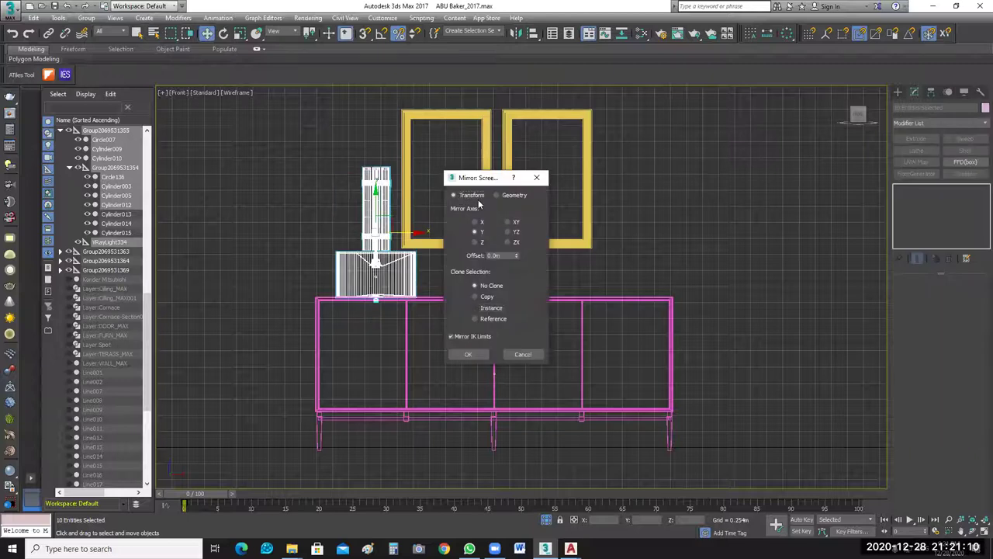
left_click_drag(516, 180, 775, 173)
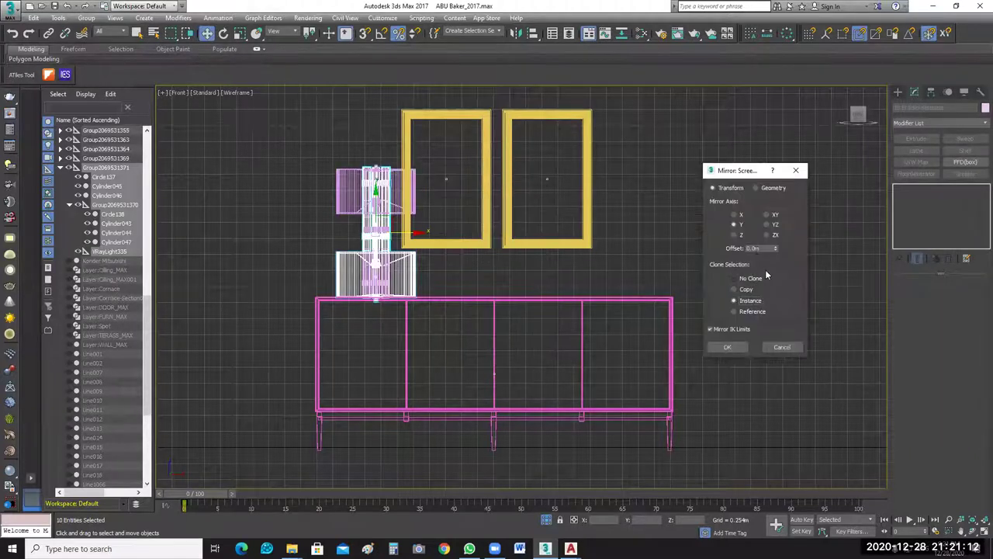
left_click(734, 215)
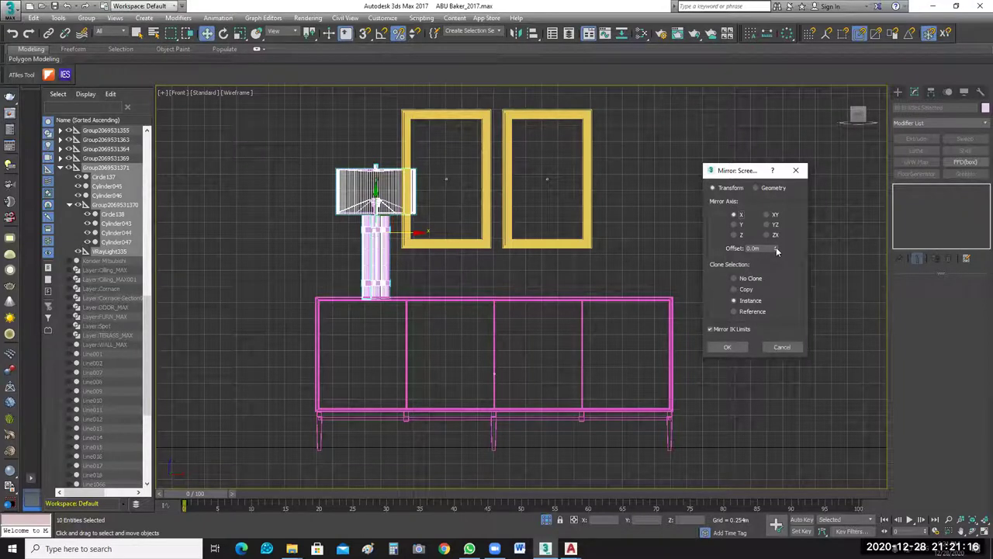
Offset the mirrored lamp by about 3.77 m onto the opposite end of the sideboard and apply the mirror.
left_click_drag(776, 246, 838, 225)
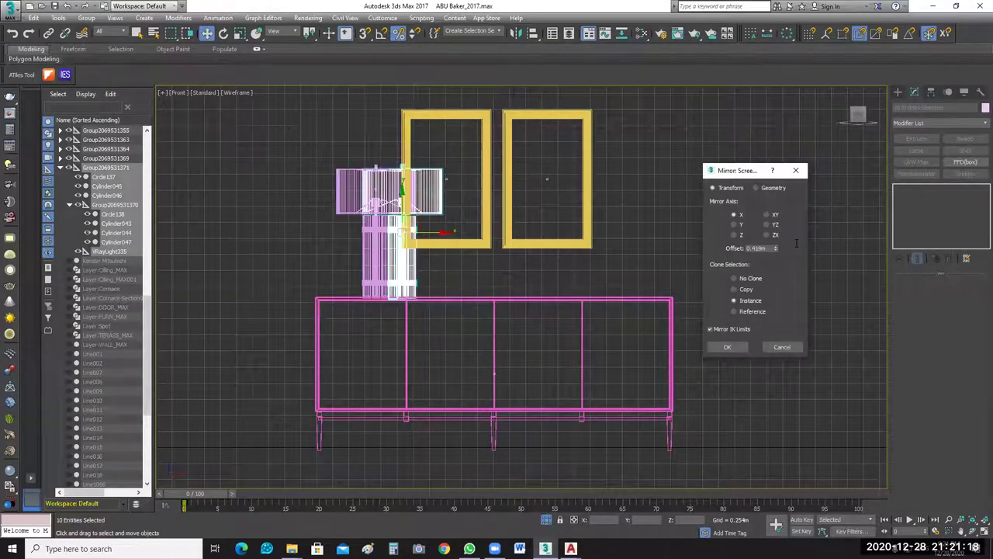
left_click_drag(780, 250, 796, 285)
left_click_drag(776, 249, 780, 276)
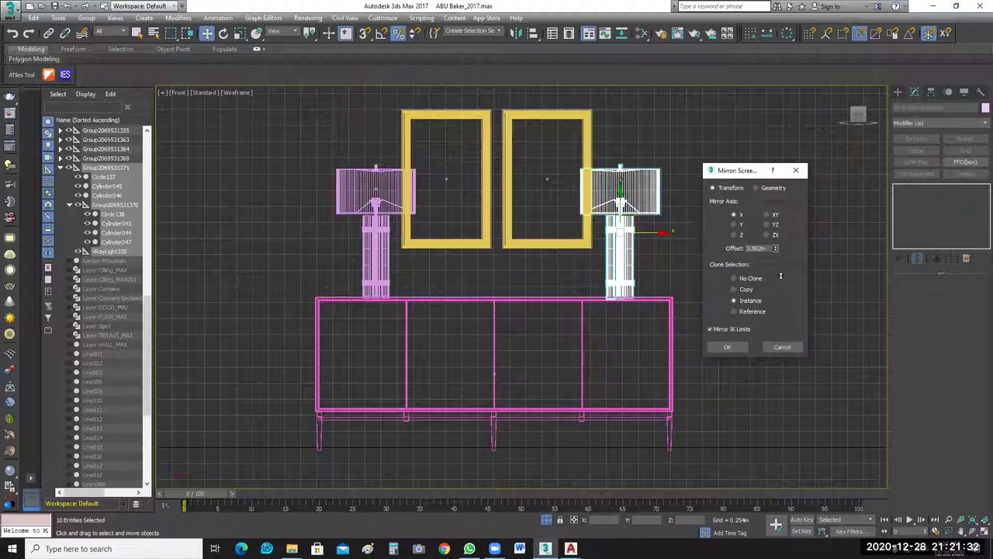
left_click_drag(781, 276, 783, 279)
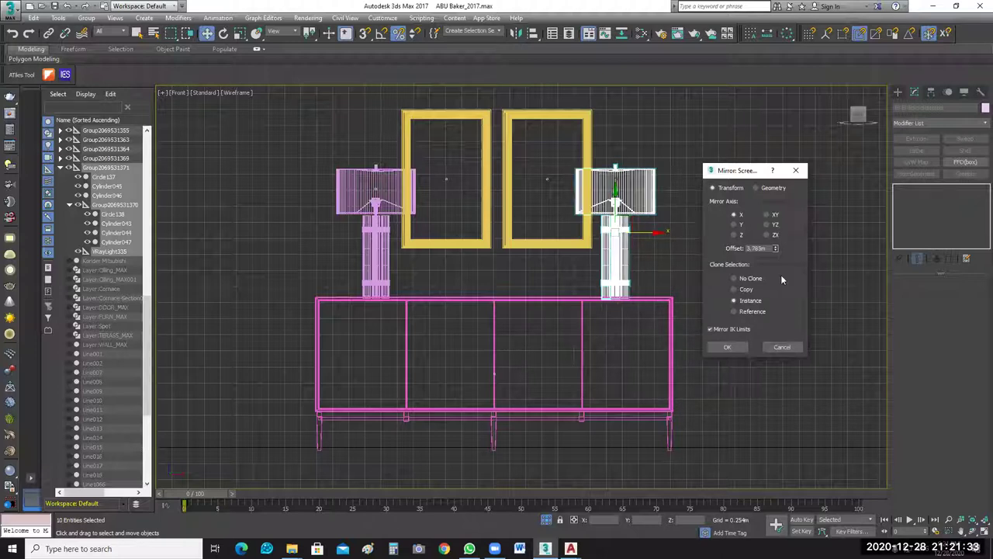
key("Return")
left_click(737, 383)
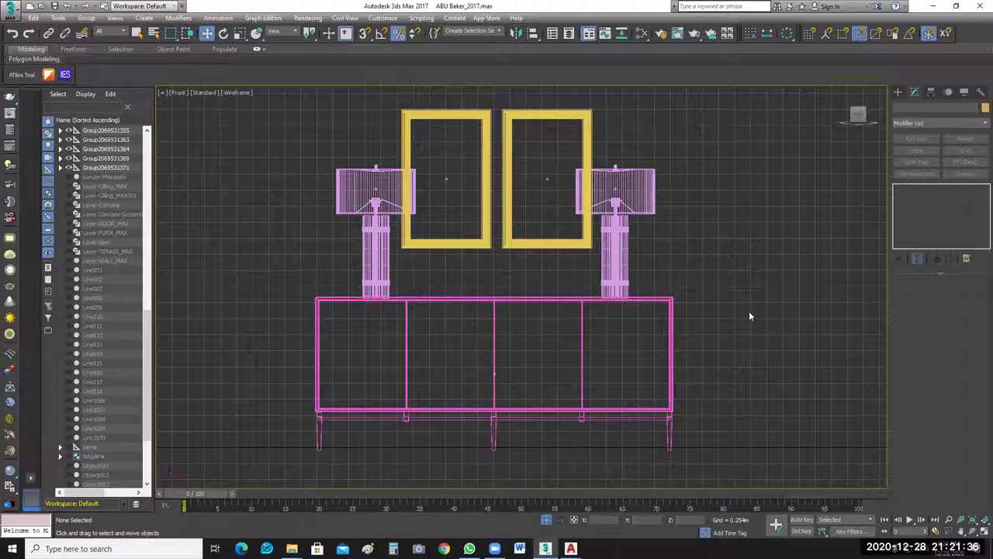
Group the sideboard, both lamps and both frames together, then end the isolation and return to the four-viewport layout.
scroll(721, 186, "down", 3)
key("ctrl+a")
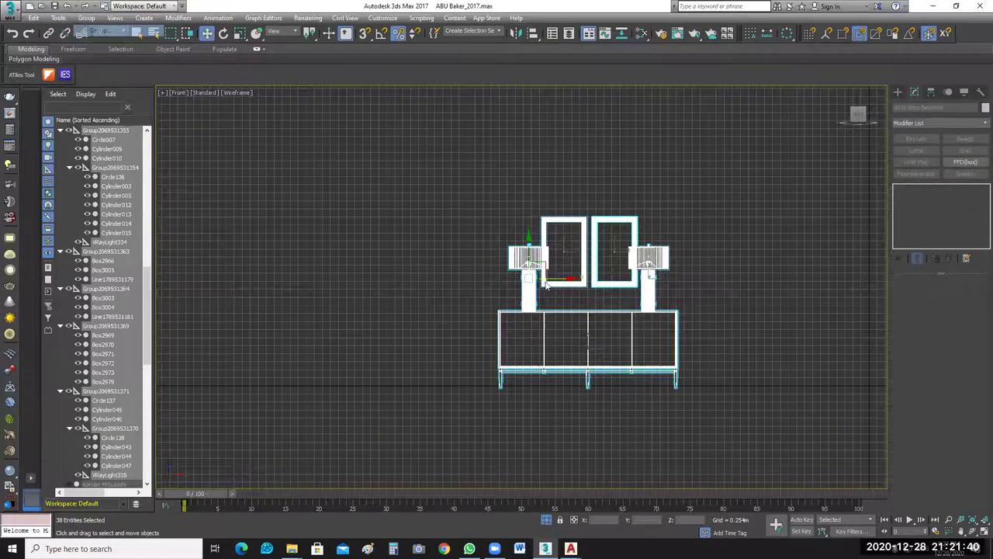
left_click(503, 293)
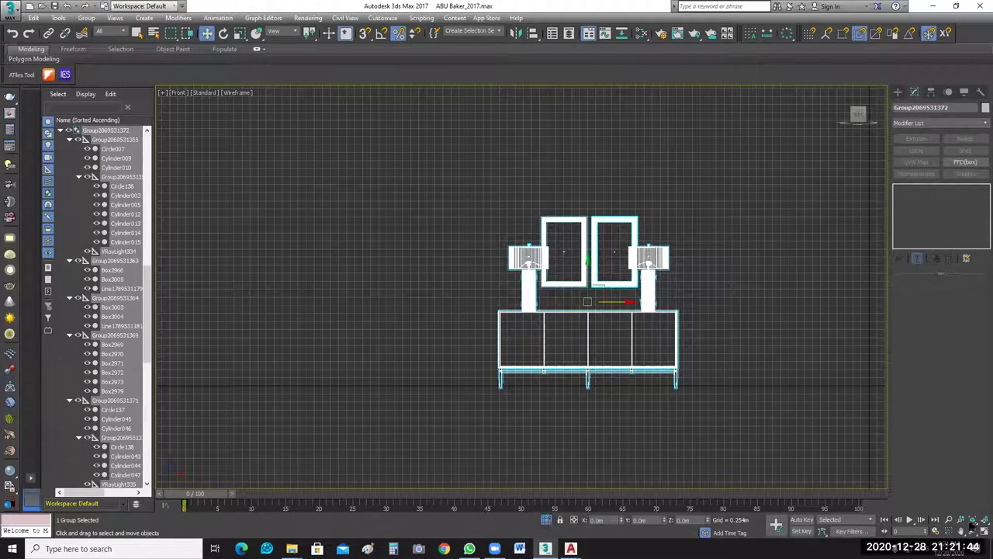
key("alt+w")
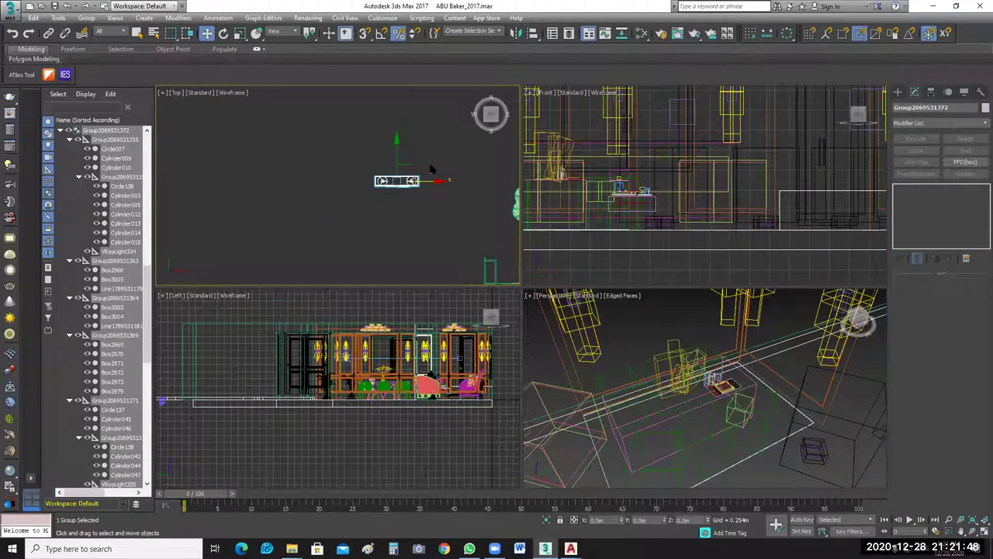
Maximize the Top view and move the sideboard group along X until it lies beside the floor plan.
scroll(456, 201, "up", 3)
middle_click_drag(374, 167, 374, 167)
key("ctrl+z")
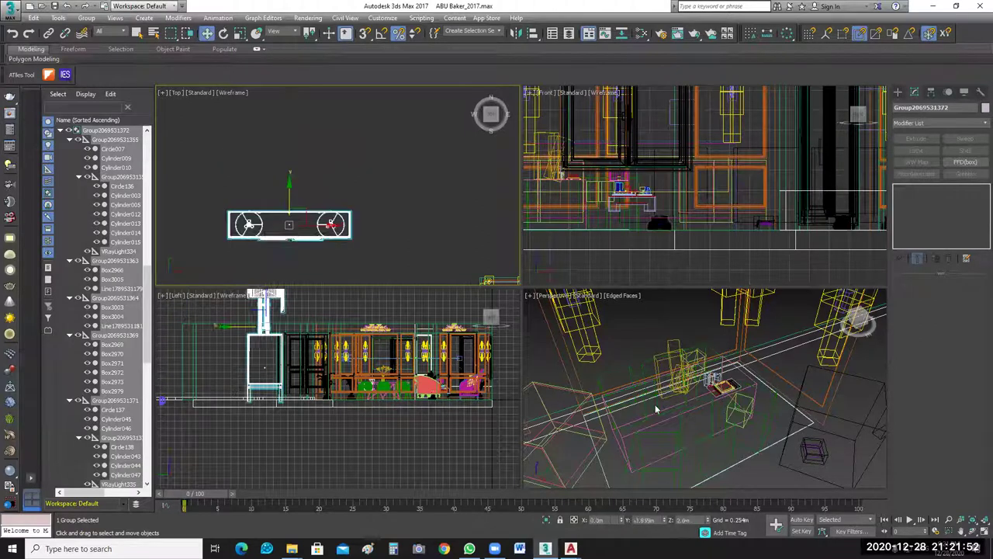
key("shift+z")
key("alt+w")
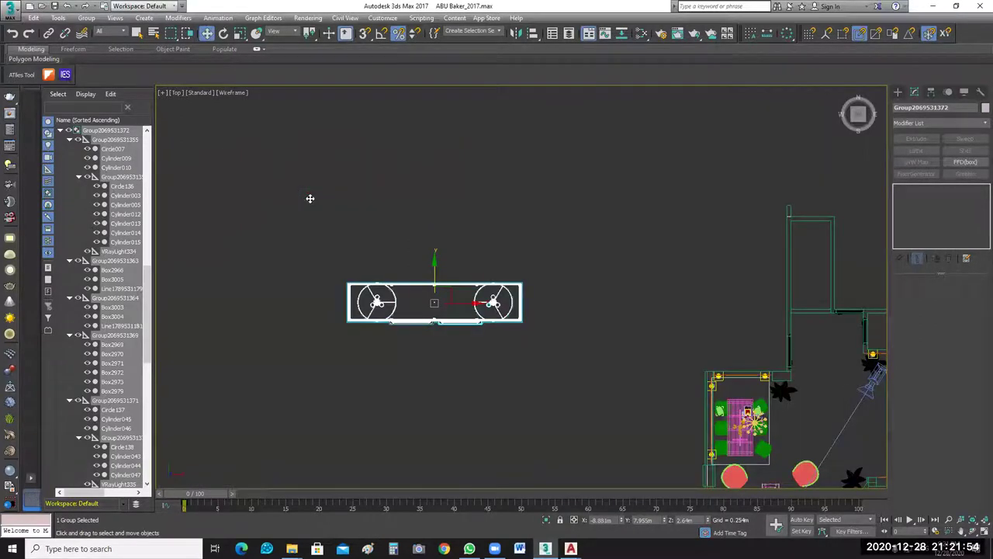
left_click_drag(311, 198, 543, 213)
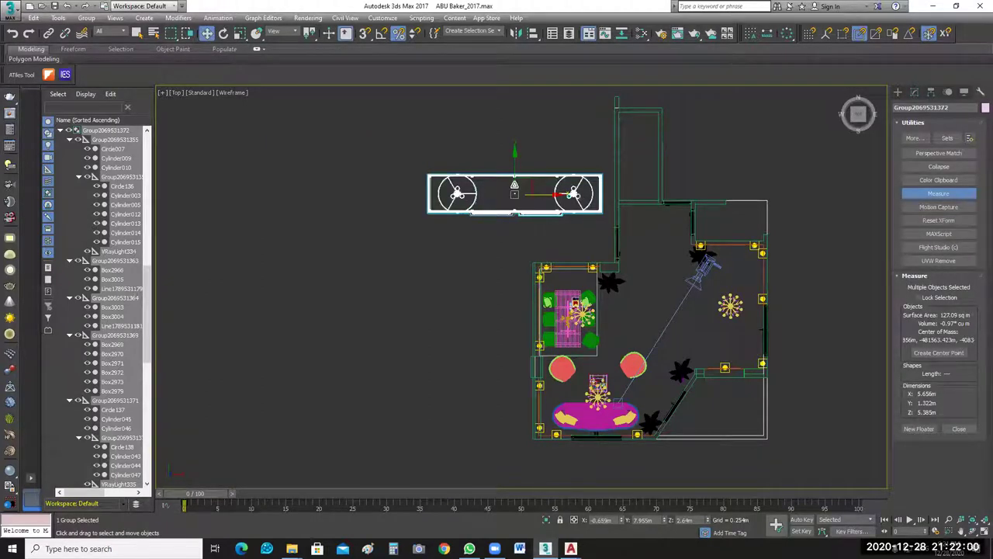
Scale the sideboard group down uniformly to 40 percent.
key("r")
left_click_drag(543, 214, 599, 254)
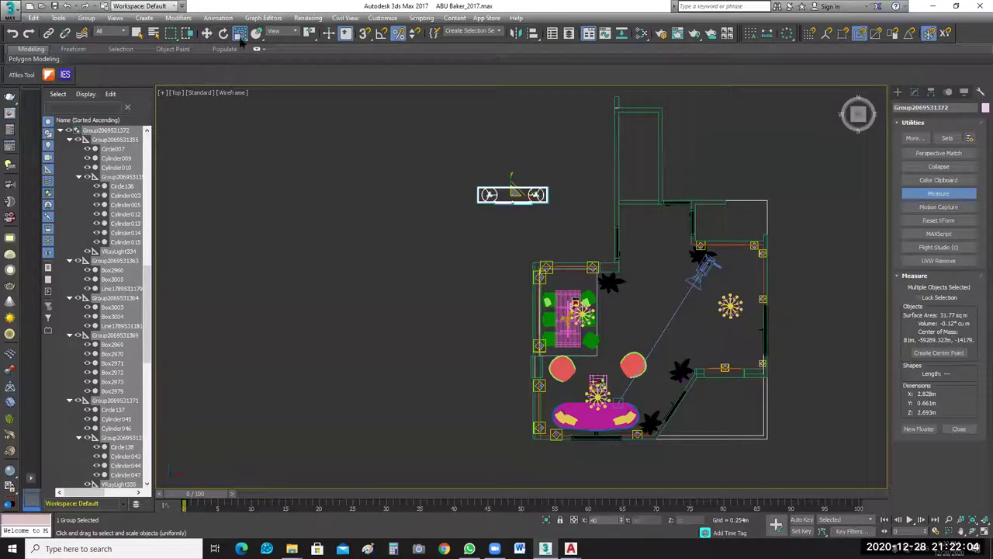
left_click(208, 33)
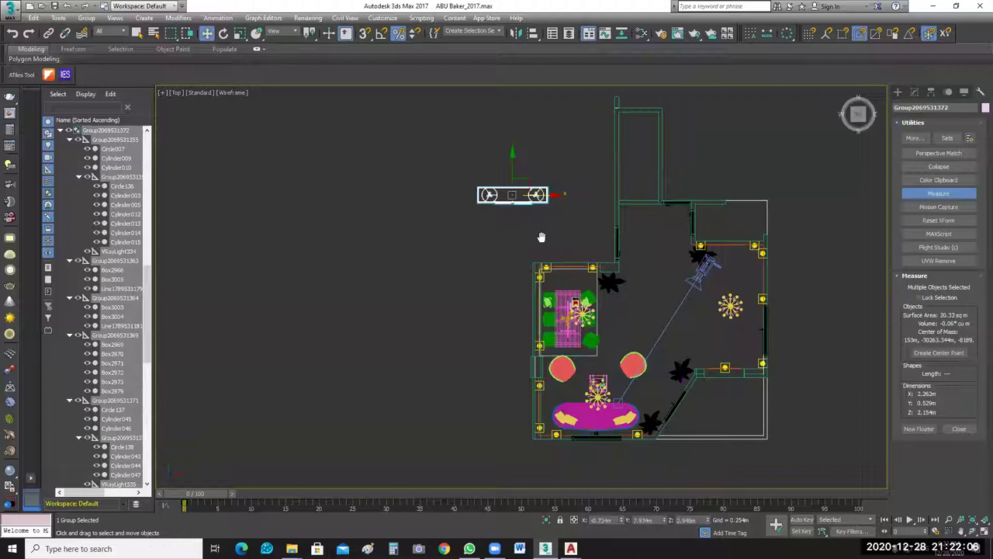
Move the sideboard group into the dining area, between the upper wall and the end of the dining table.
scroll(542, 236, "up", 3)
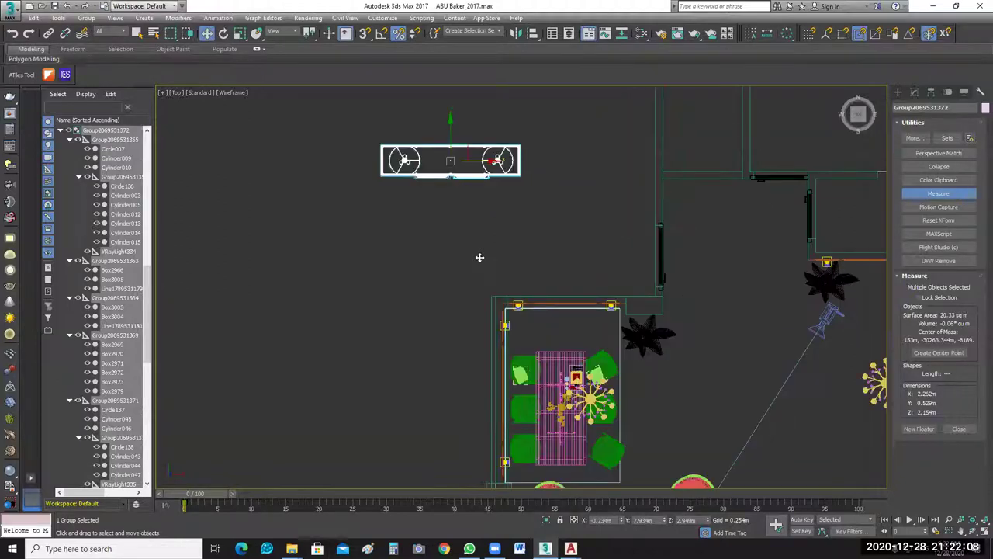
left_click_drag(479, 257, 504, 309)
scroll(601, 331, "up", 2)
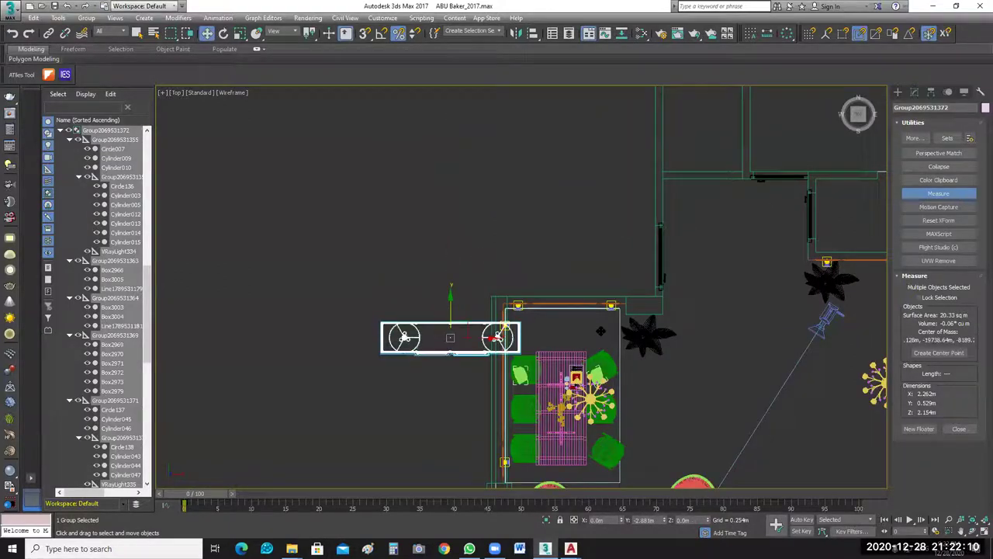
left_click_drag(426, 341, 586, 341)
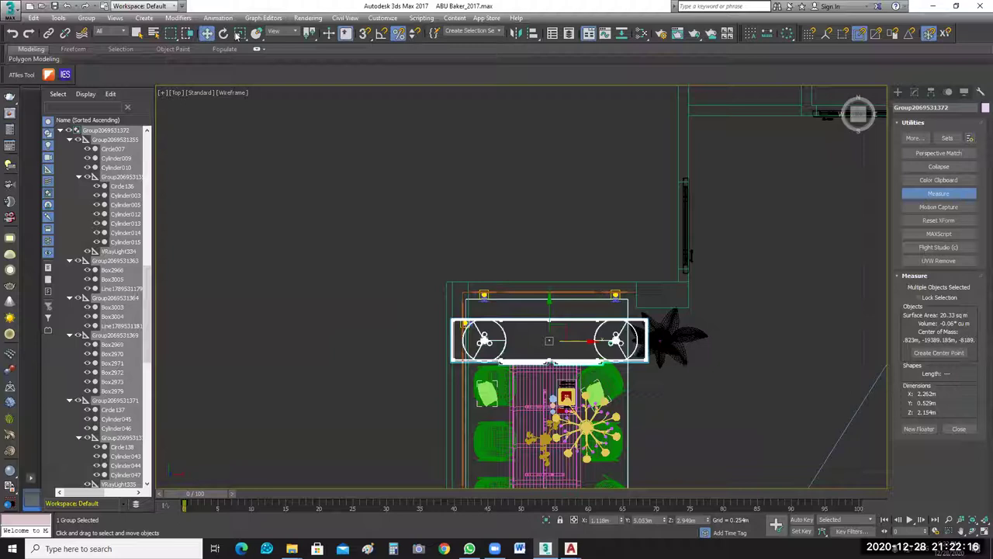
Scale the sideboard group uniformly to 36 percent and move it up against the dining area's upper wall.
key("r")
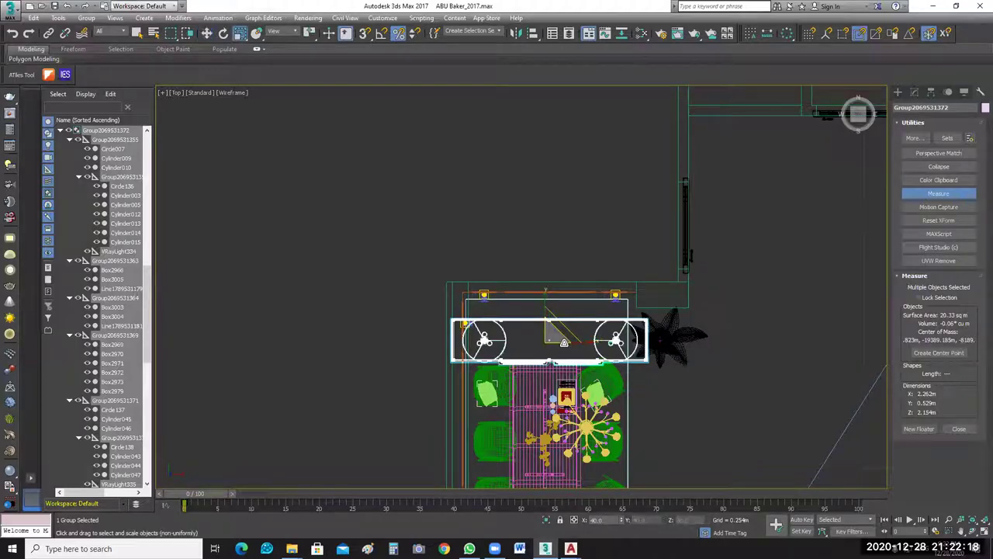
left_click_drag(555, 334, 564, 342)
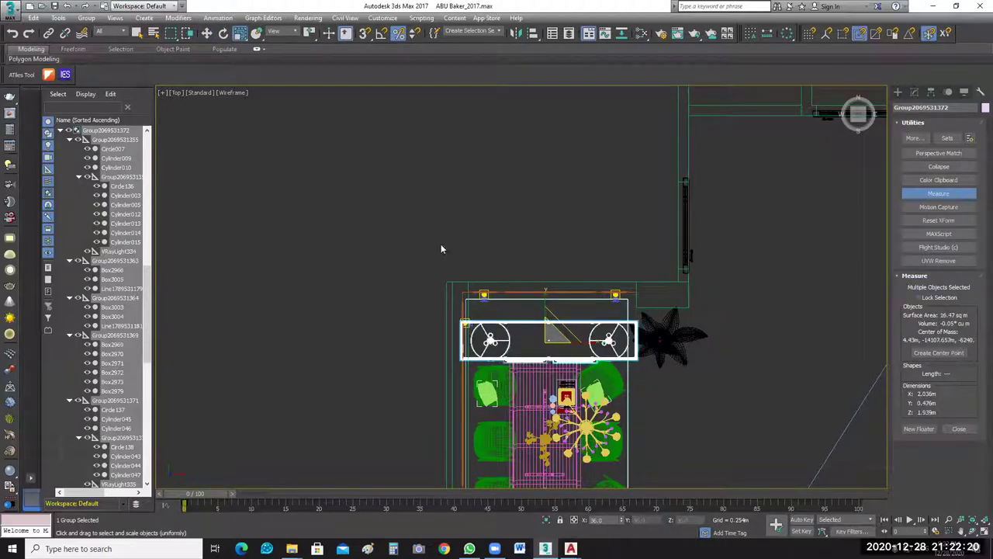
key("w")
left_click_drag(554, 298, 556, 284)
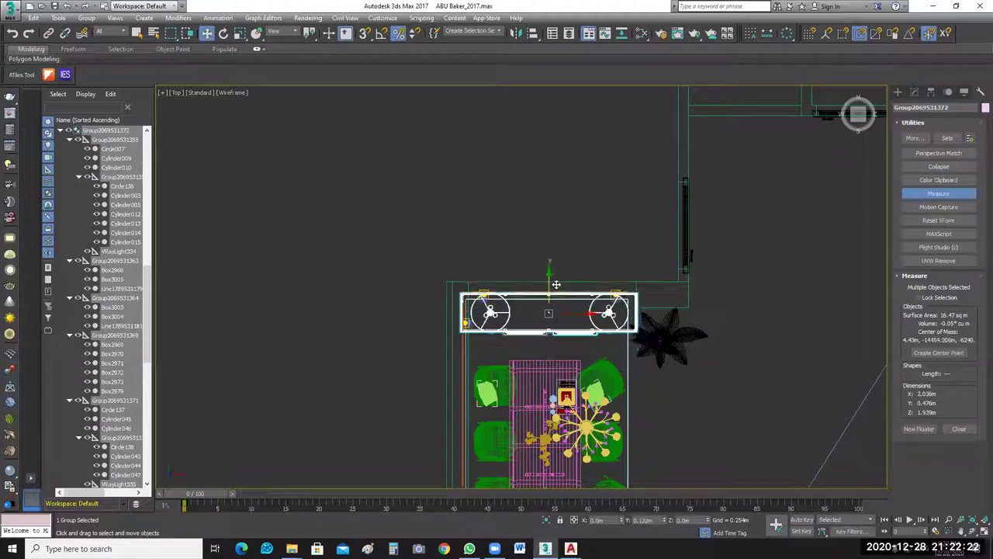
Isolate the sideboard group together with the walls, and clear the selection.
scroll(606, 353, "up", 3)
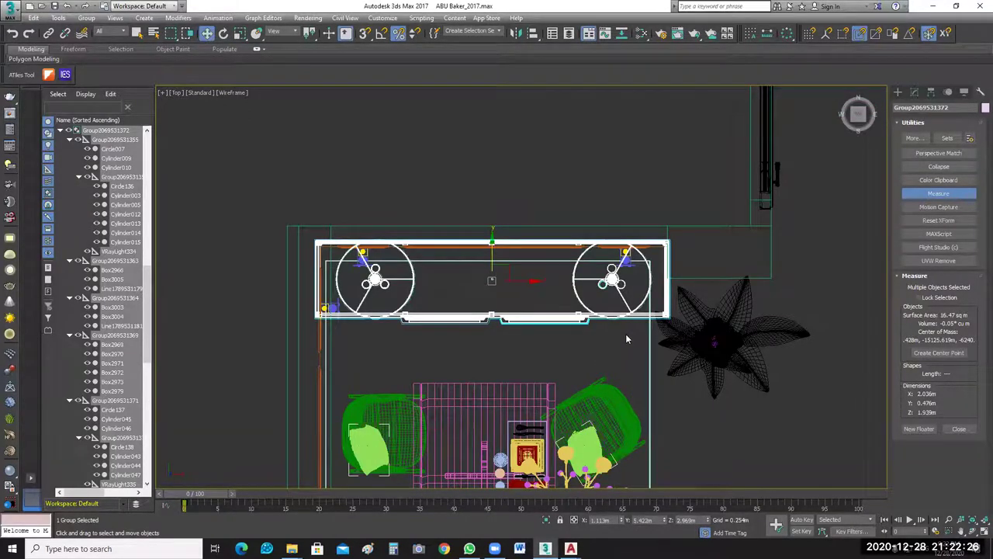
scroll(626, 333, "up", 2)
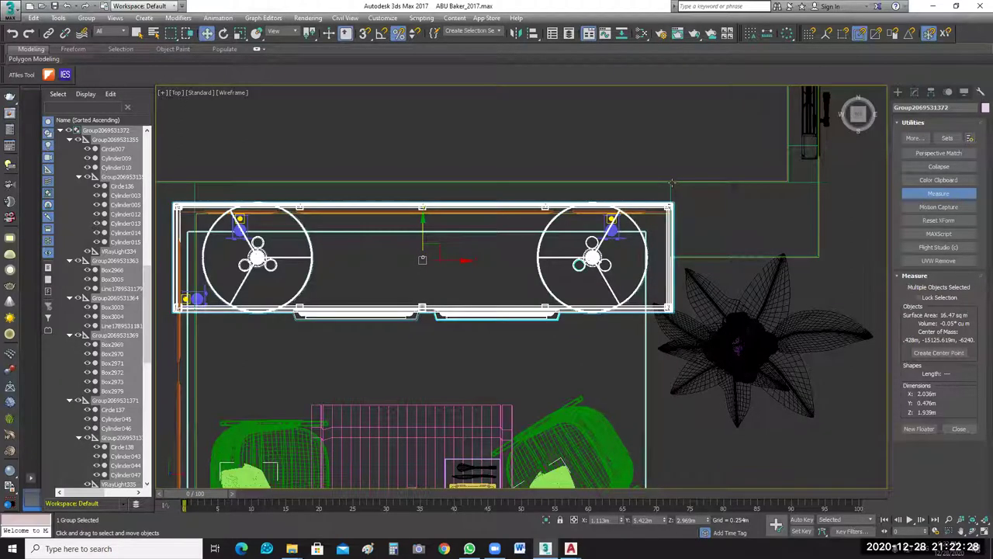
left_click(672, 183, "ctrl")
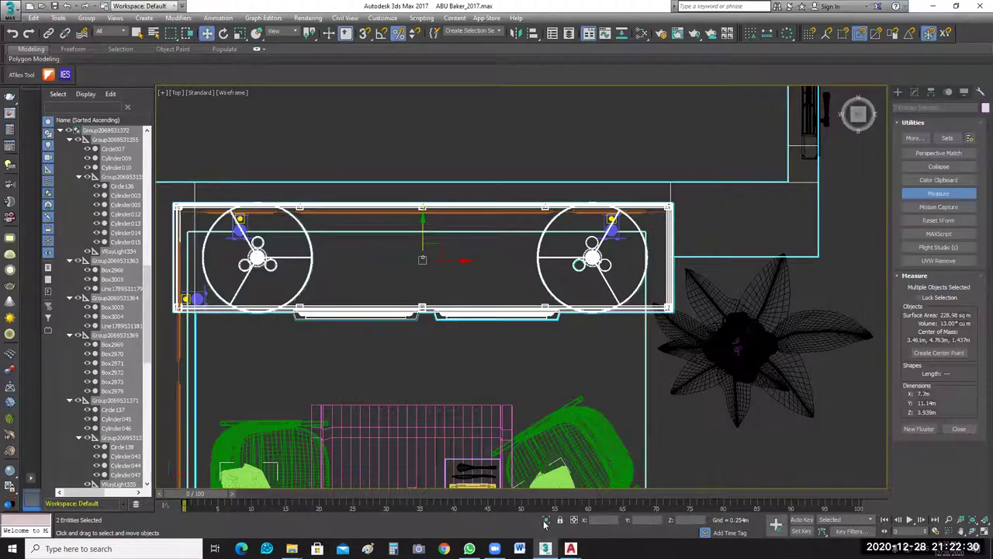
key("alt+q")
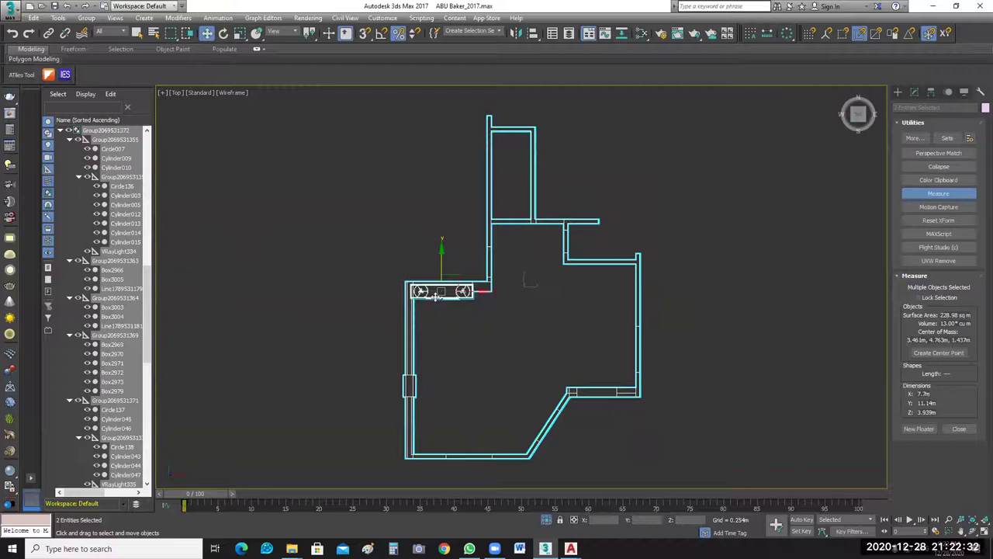
scroll(432, 298, "up", 2)
left_click(424, 326)
scroll(460, 325, "up", 4)
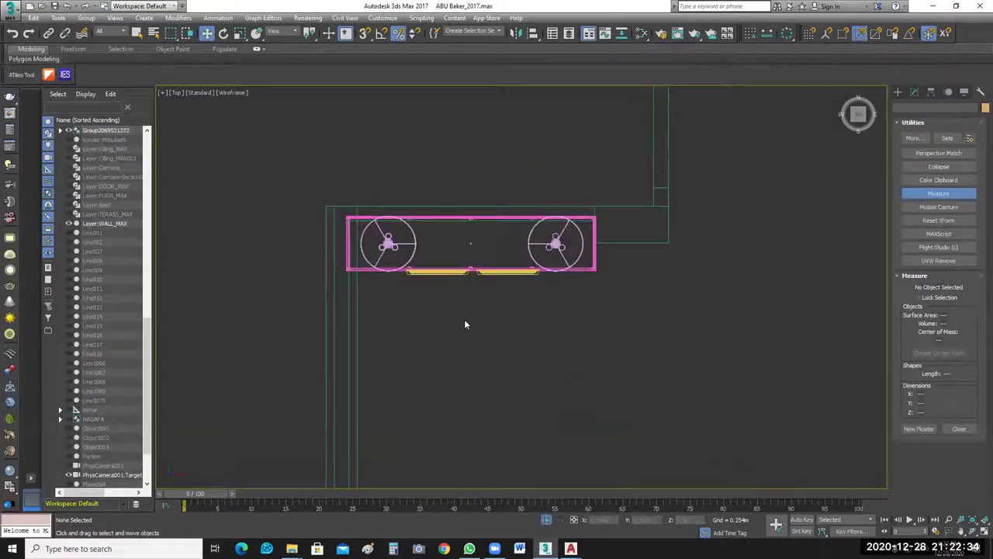
Scale the sideboard group uniformly to 32.4 percent to fit its width within the wall recess.
scroll(465, 324, "up", 1)
middle_click_drag(639, 314, 644, 332)
left_click(575, 319)
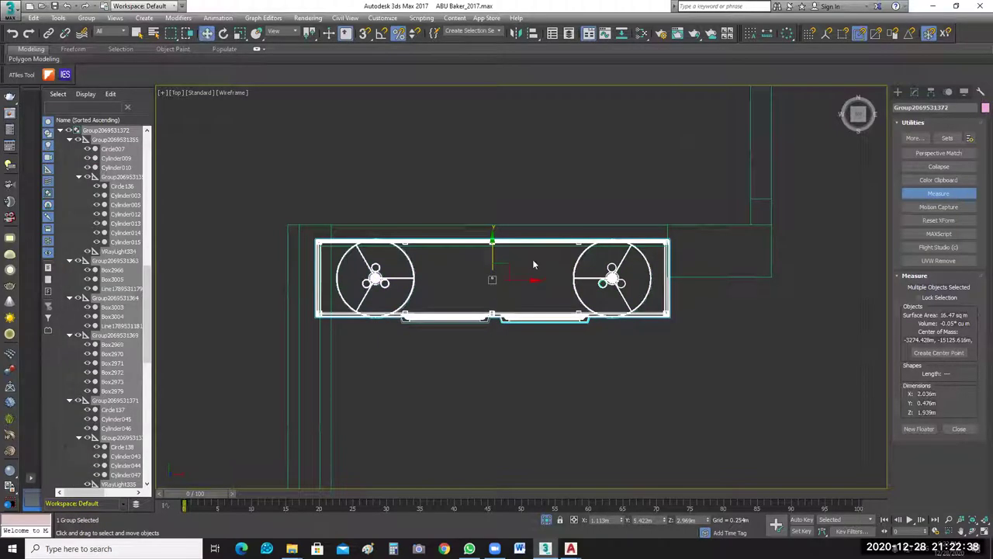
key("r")
left_click_drag(493, 271, 501, 350)
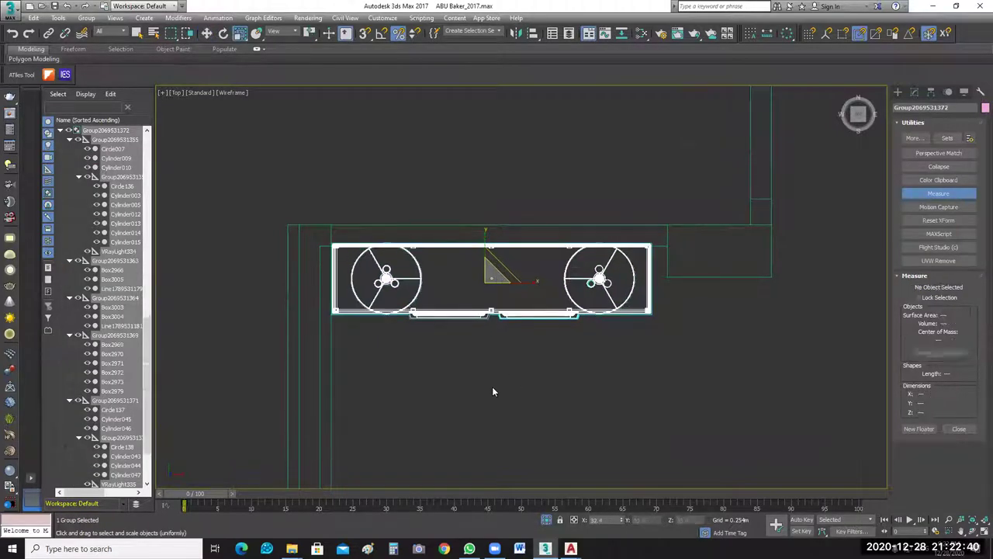
left_click(435, 282)
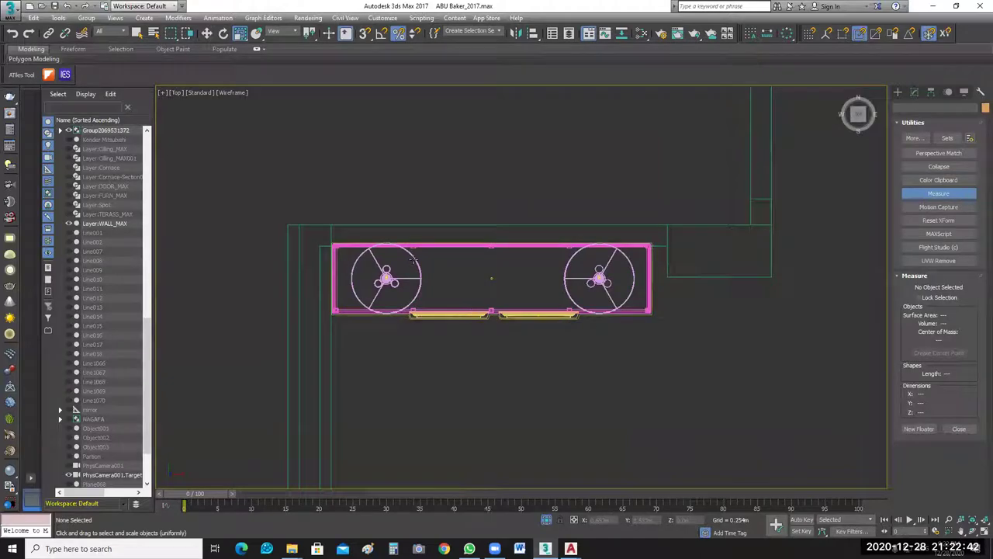
Move the sideboard group slightly along Y to 5.4 m so its back edge clears the inner face of the wall.
left_click(483, 272)
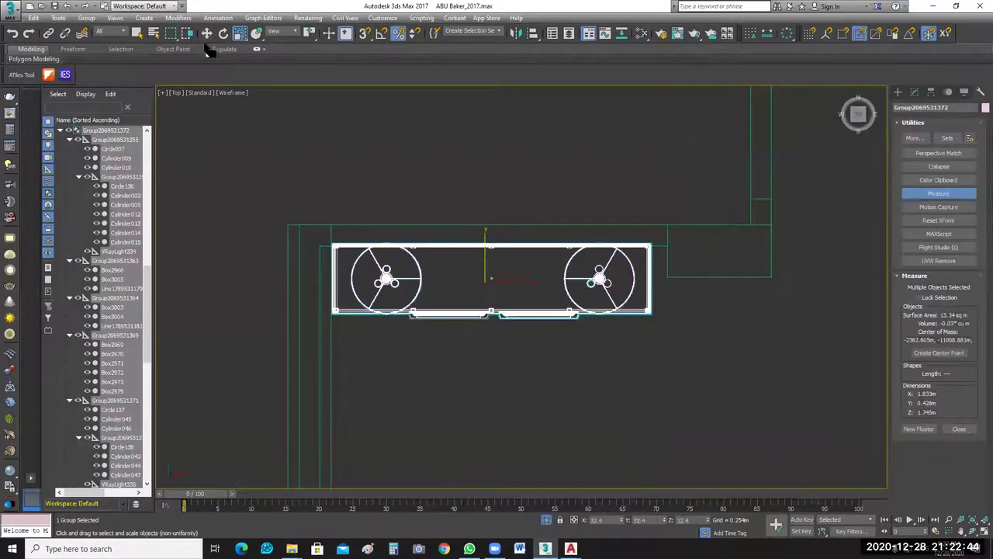
key("w")
scroll(489, 248, "up", 3)
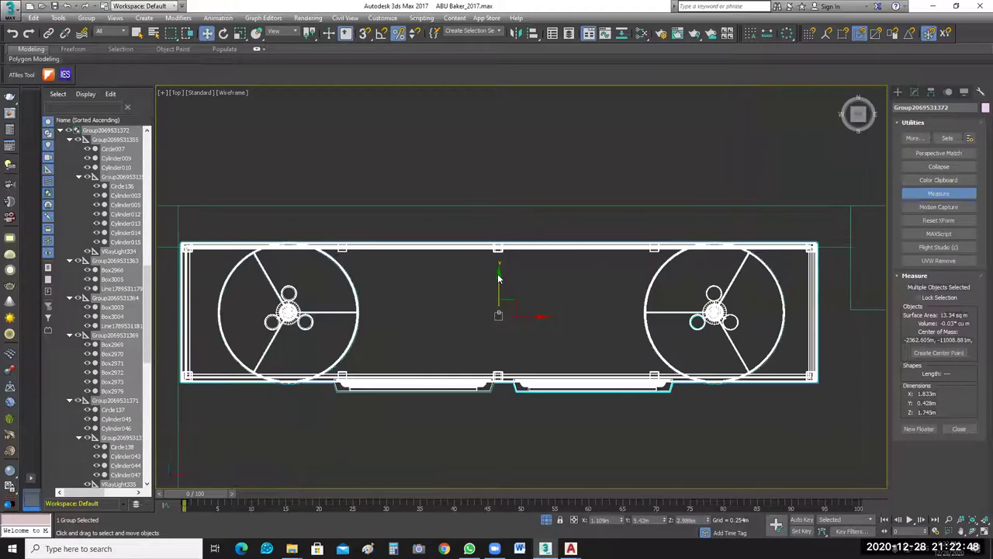
left_click(510, 256)
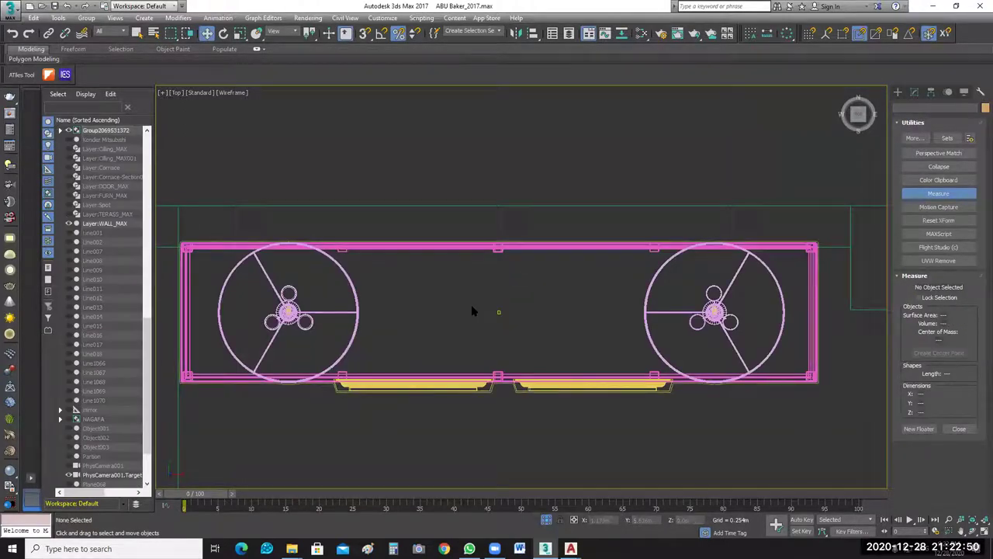
left_click(499, 312)
left_click_drag(499, 281, 504, 288)
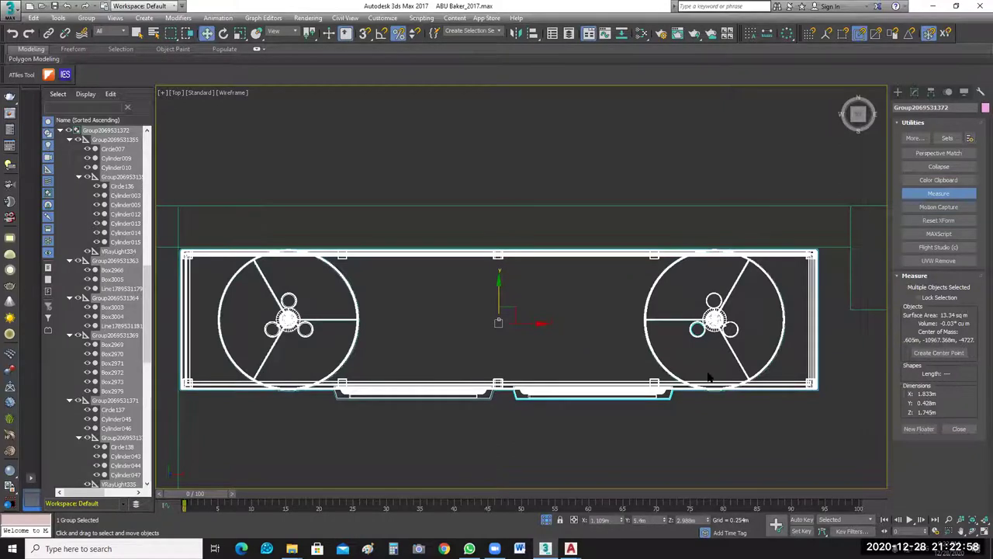
left_click(722, 351)
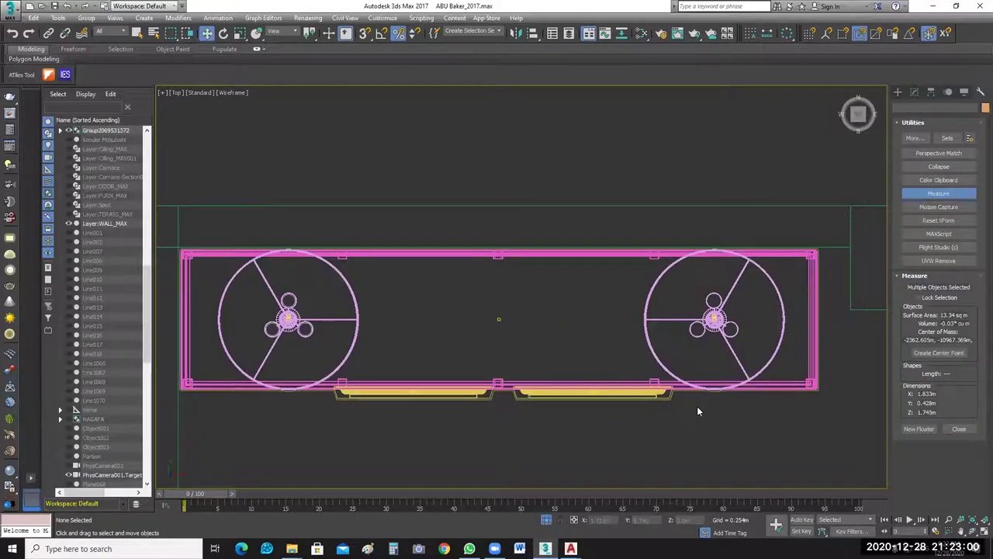
Stretch the sideboard group along X to 105 percent and move it slightly along X to 1.121 m within the recess.
scroll(697, 408, "down", 2)
left_click(558, 294)
middle_click_drag(559, 293, 537, 233)
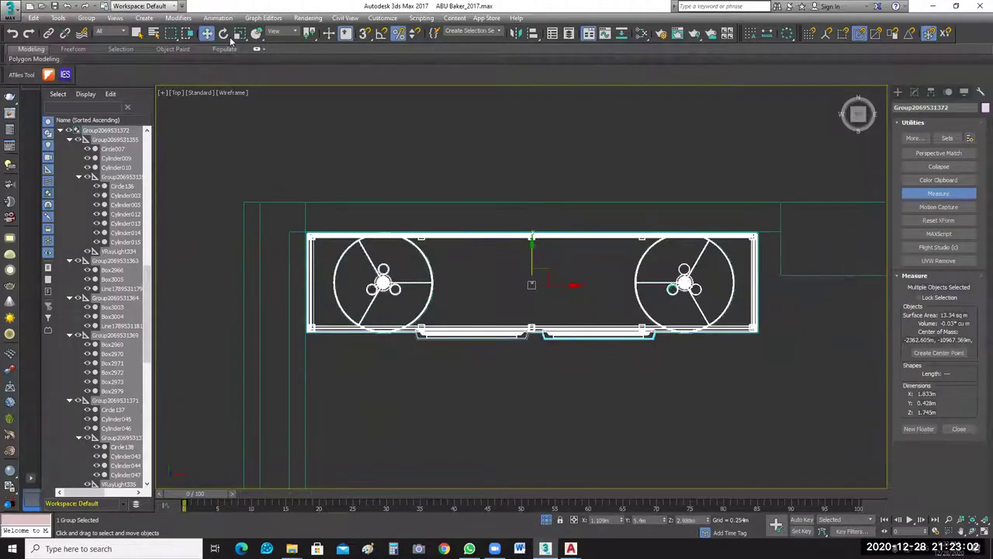
left_click(236, 37)
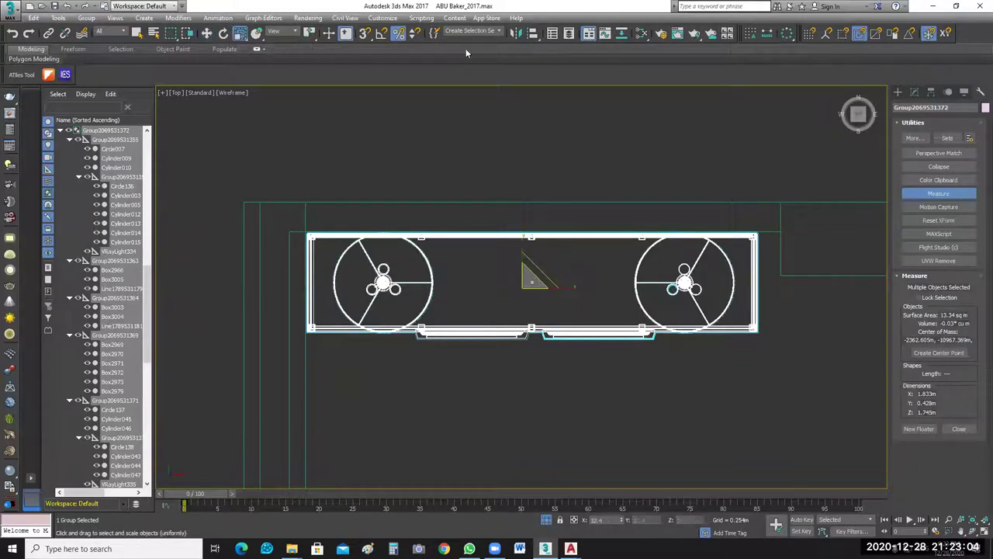
left_click_drag(562, 291, 563, 286)
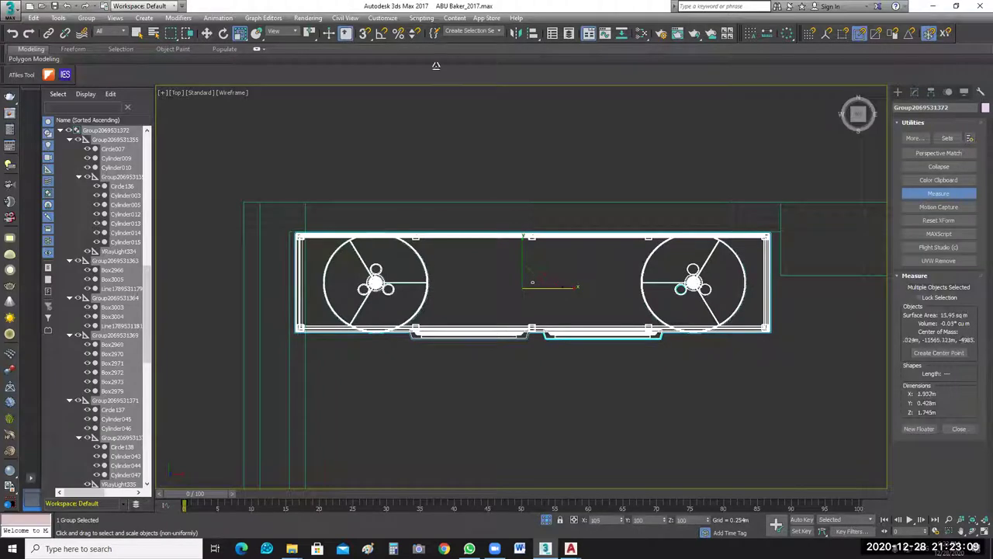
left_click(206, 33)
left_click_drag(558, 285, 560, 285)
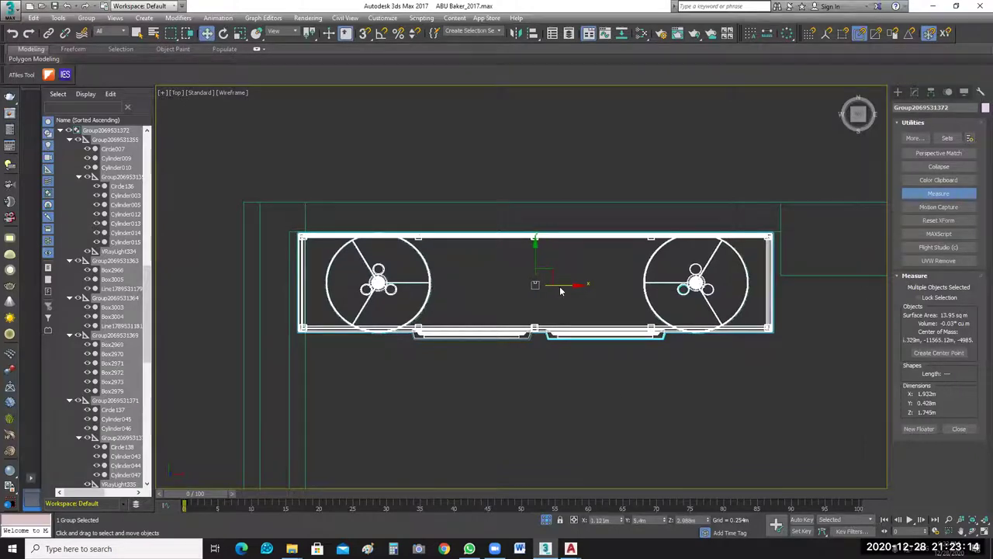
left_click(548, 273)
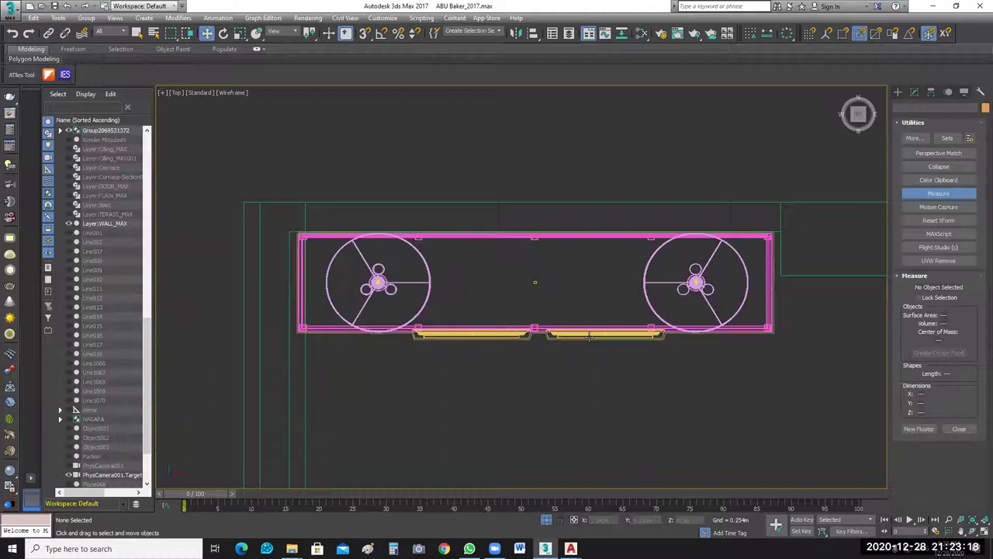
Mirror the sideboard group about the Y axis without cloning so that its picture frames face the wall side.
left_click(465, 332)
key("alt+w")
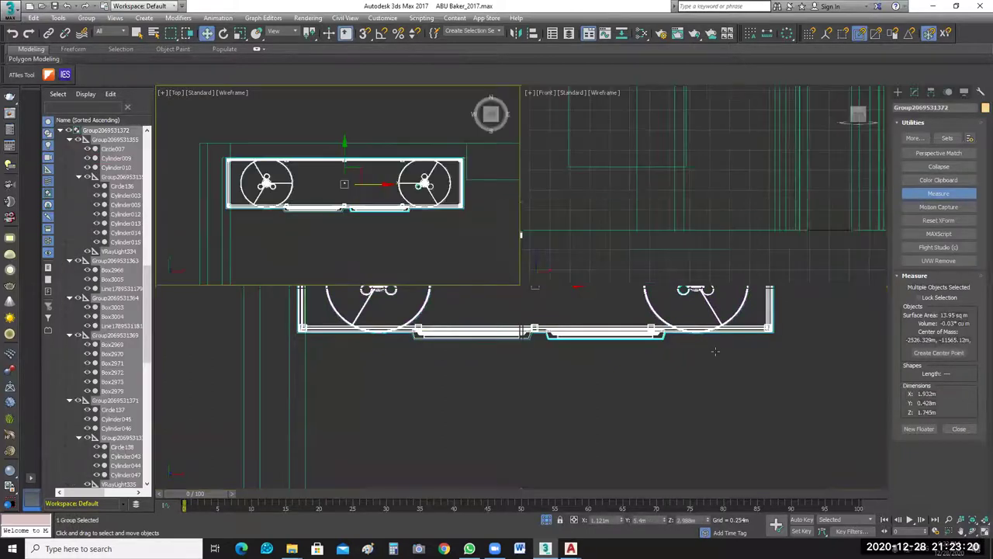
key("z")
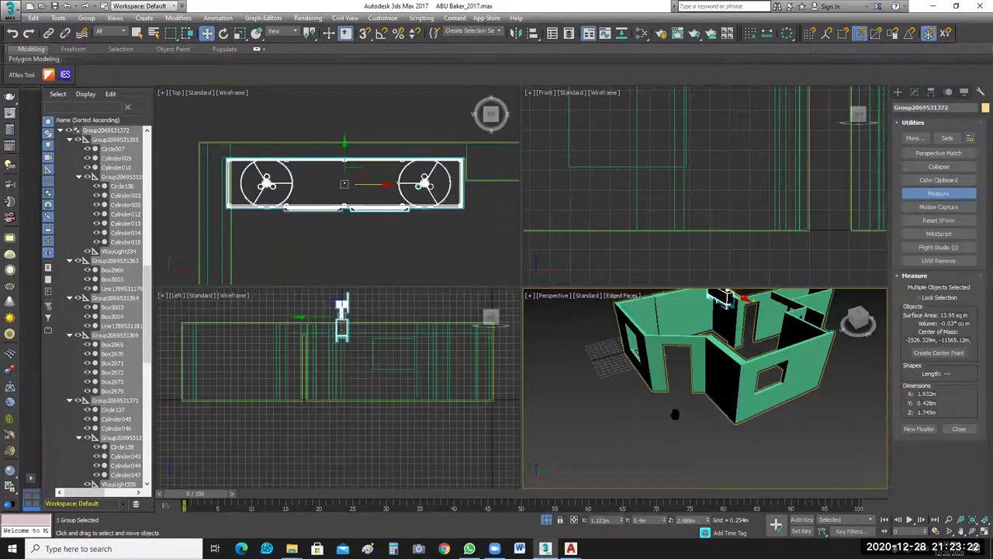
scroll(721, 316, "up", 3)
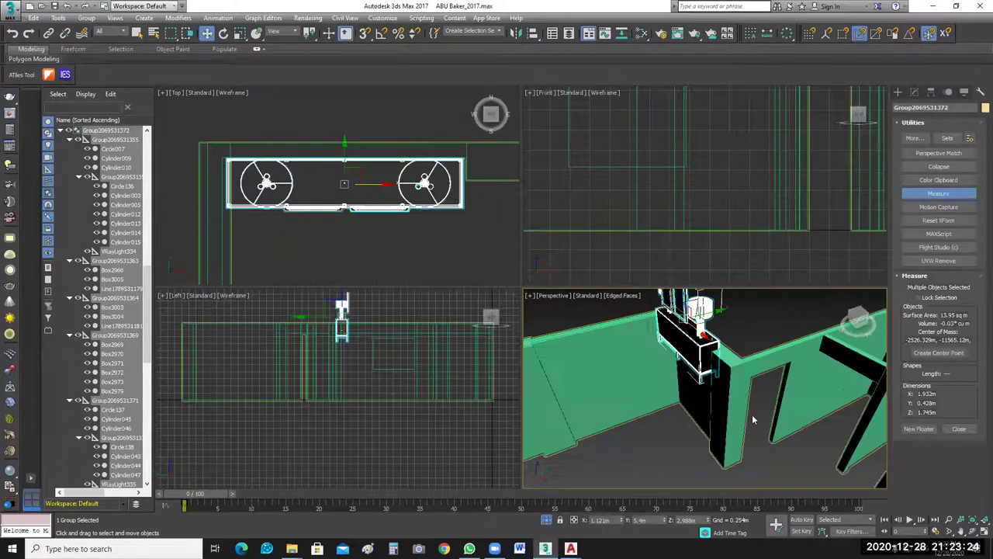
left_click(518, 33)
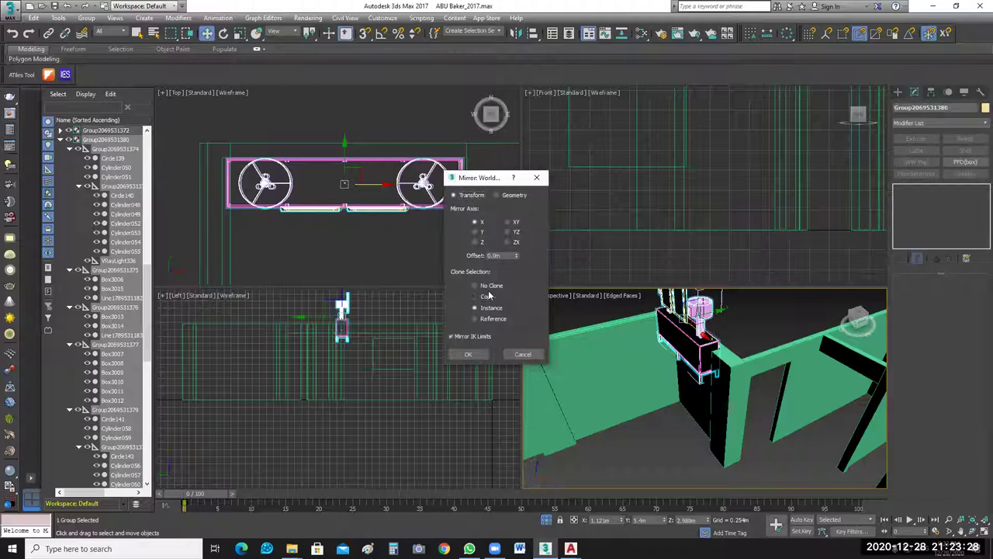
left_click(559, 278)
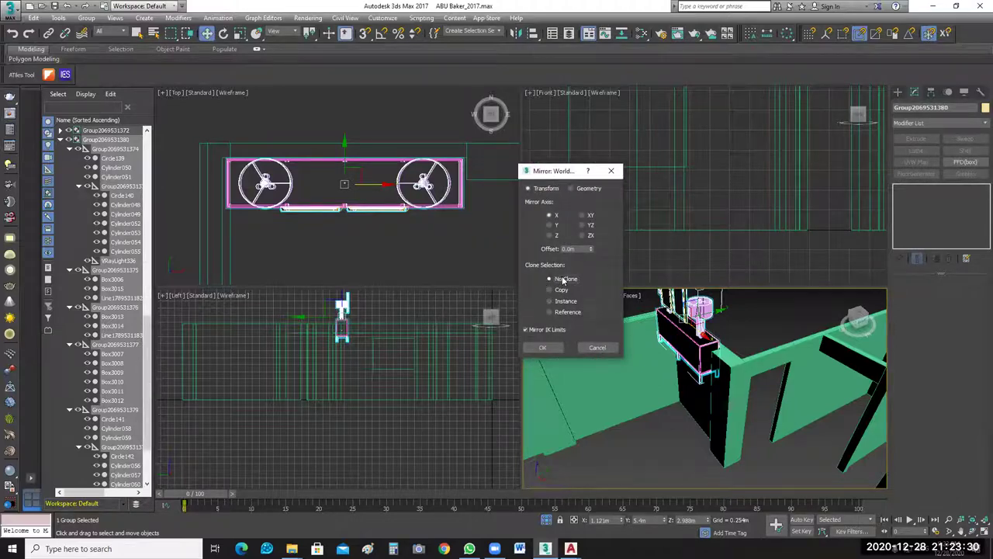
left_click(552, 225)
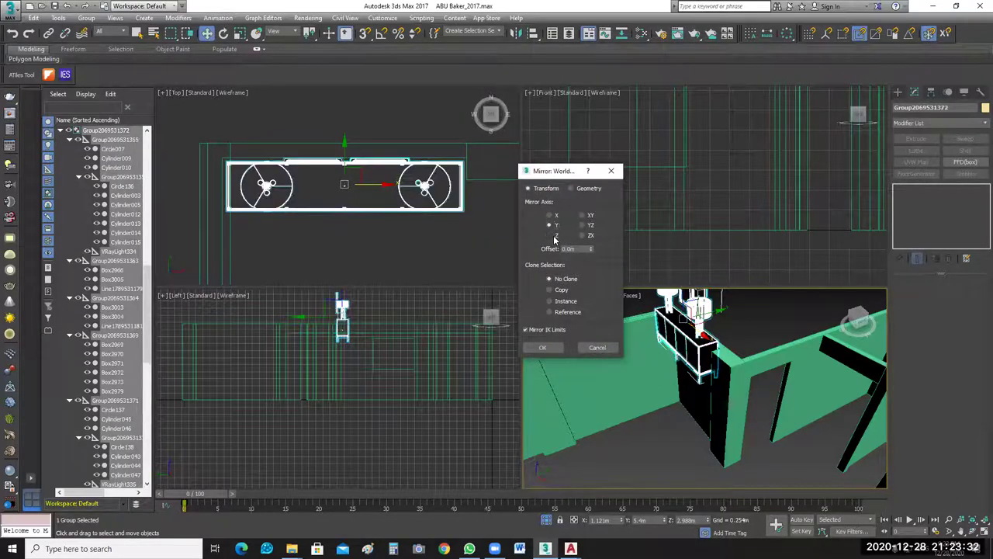
left_click(546, 348)
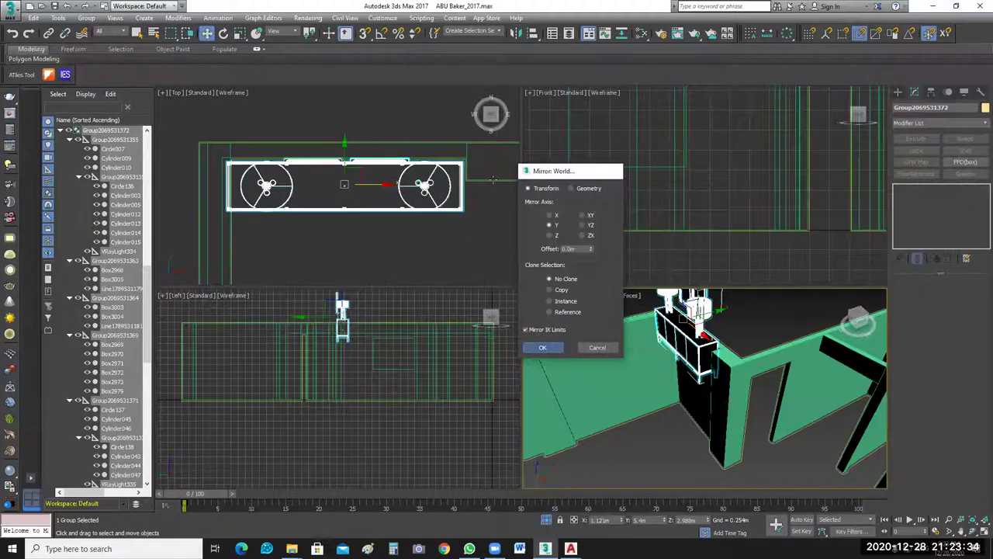
Set the sideboard group's Z position to 0 m to lower it from the top of the walls.
scroll(702, 207, "down", 3)
middle_click_drag(711, 214, 713, 225)
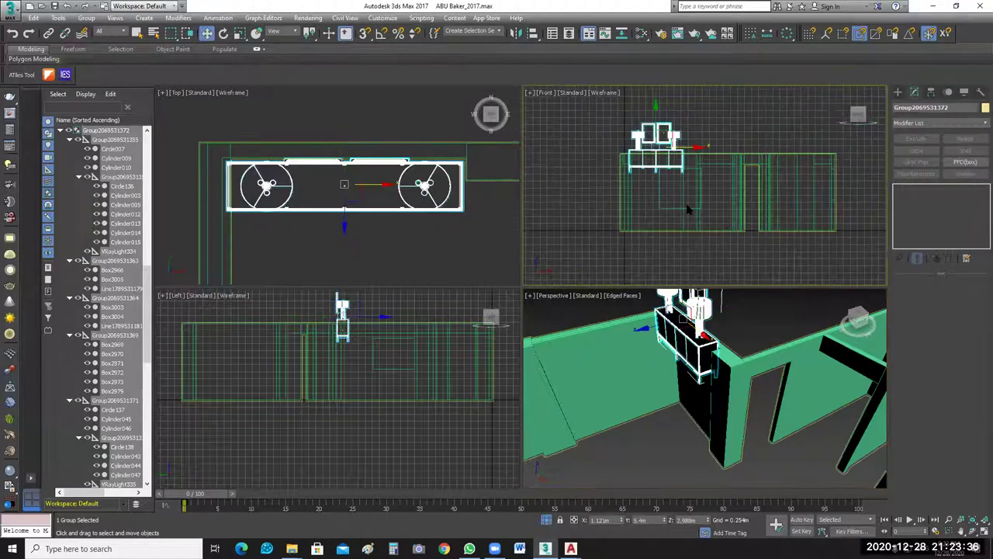
scroll(687, 206, "up", 1)
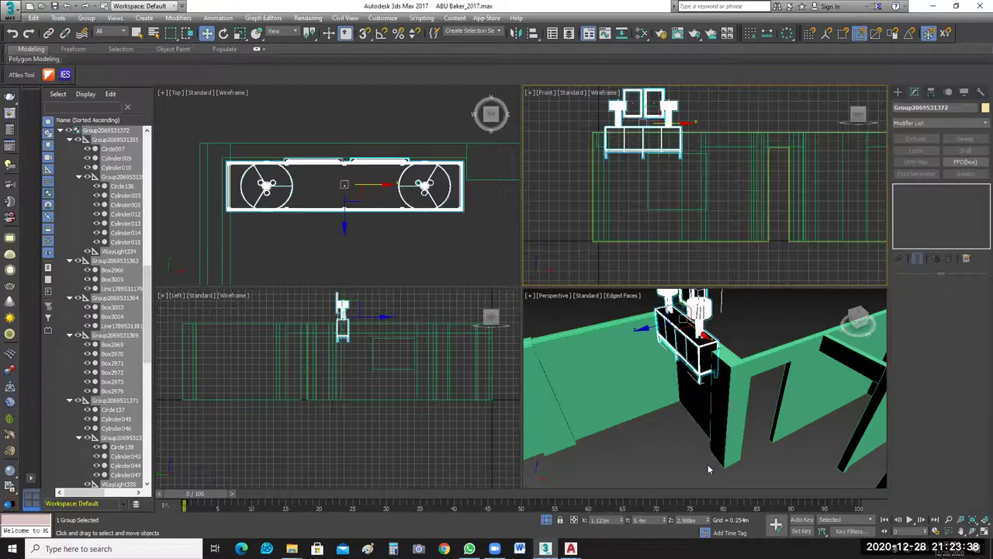
double_click(687, 520)
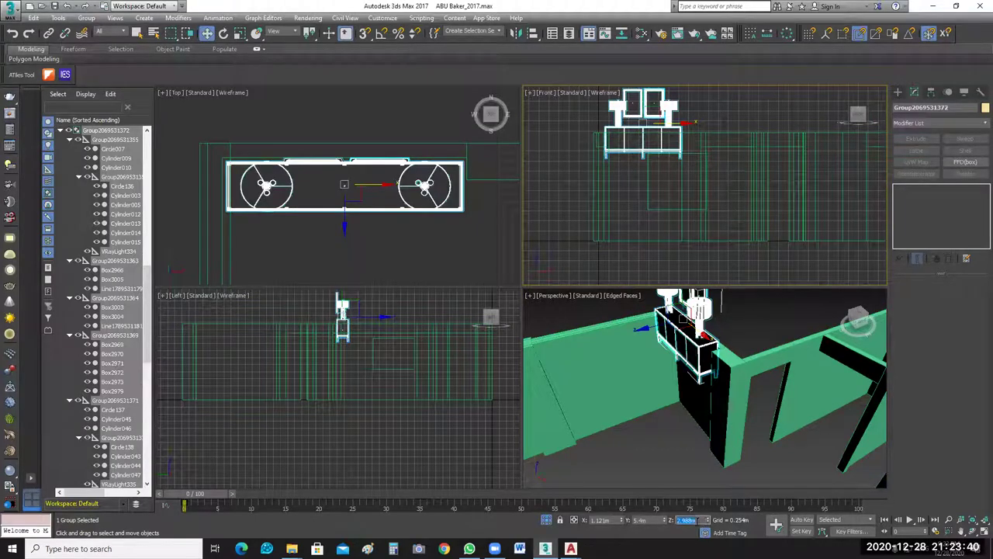
type("0")
key("Return")
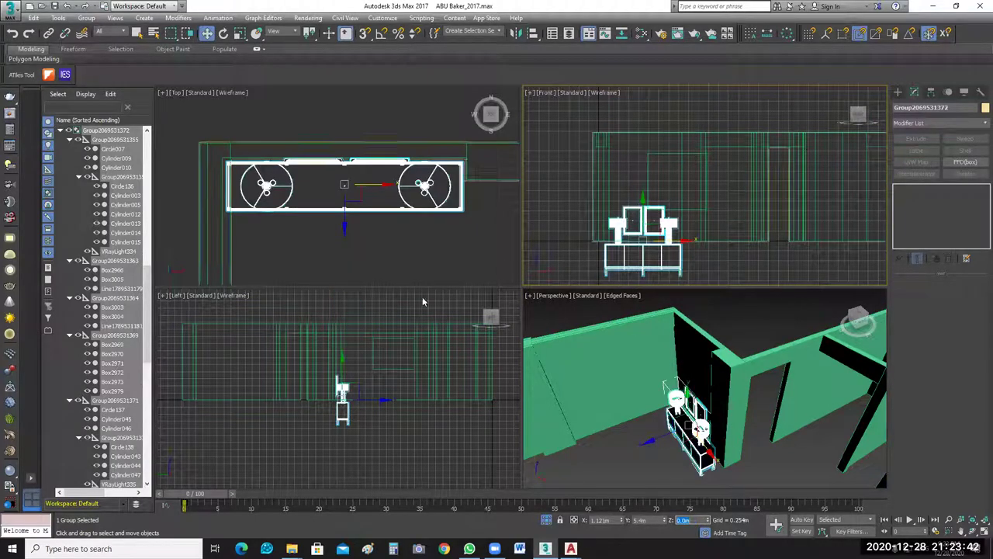
left_click(436, 264)
left_click(643, 266)
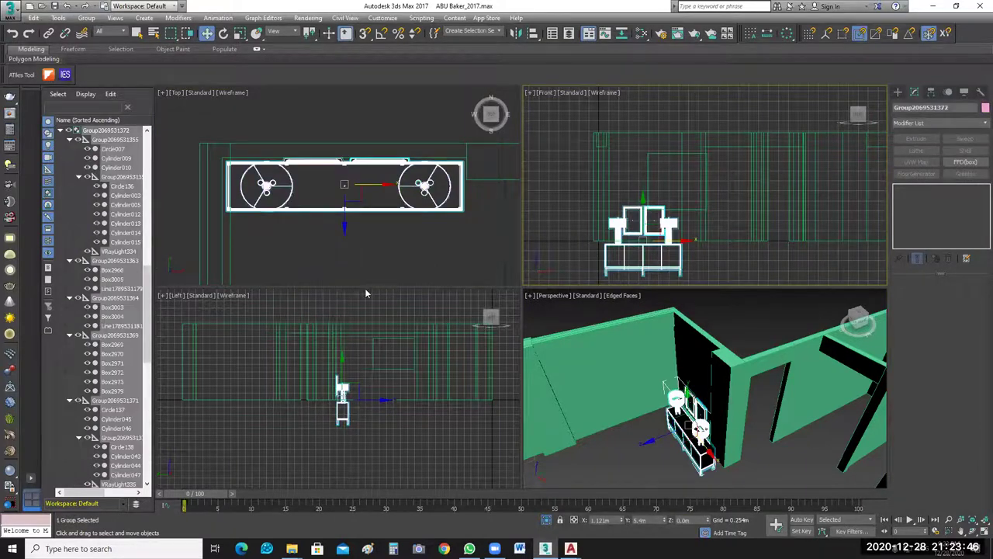
Restore the full scene, isolate the sideboard group together with the floor slab, and keep only the group selected.
key("alt+q")
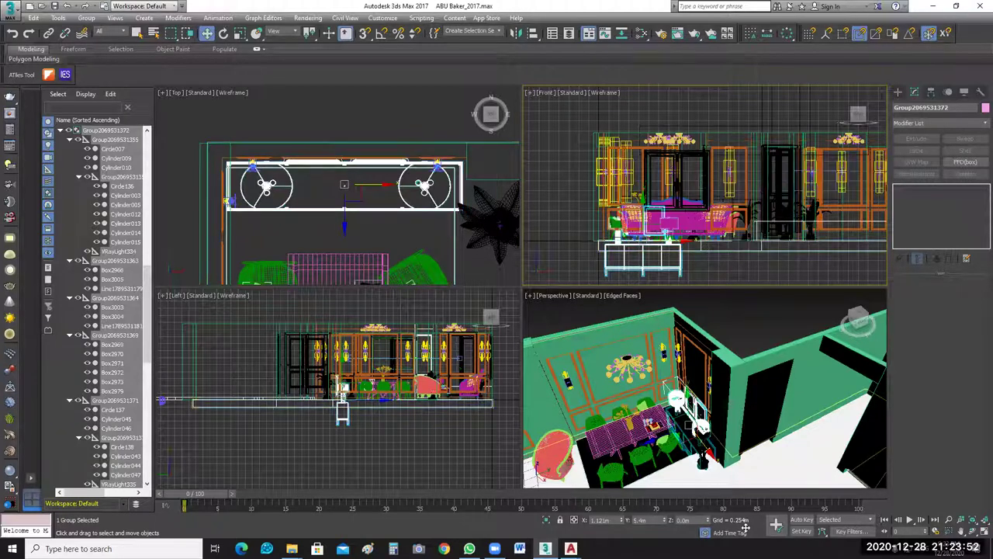
key("alt+q")
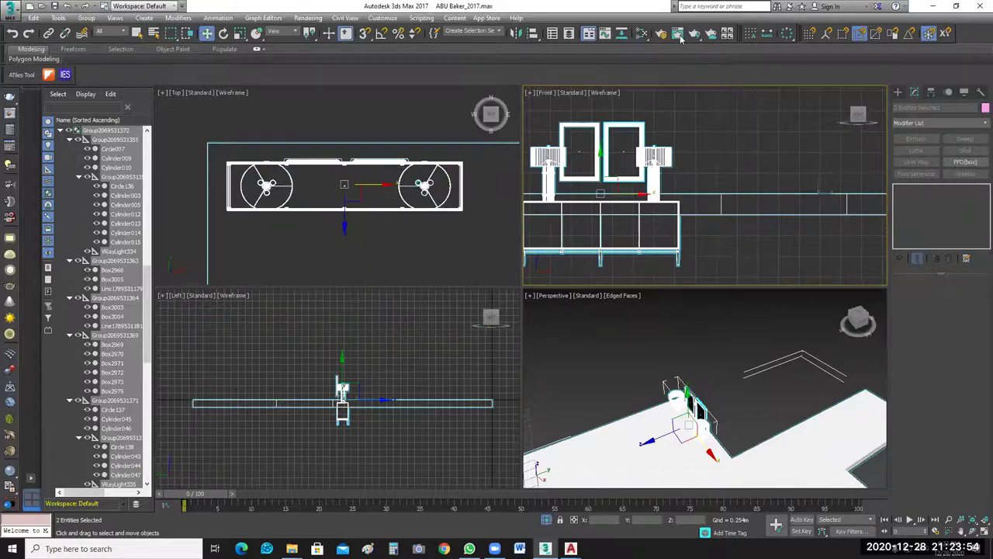
left_click(649, 210)
scroll(649, 210, "up", 2)
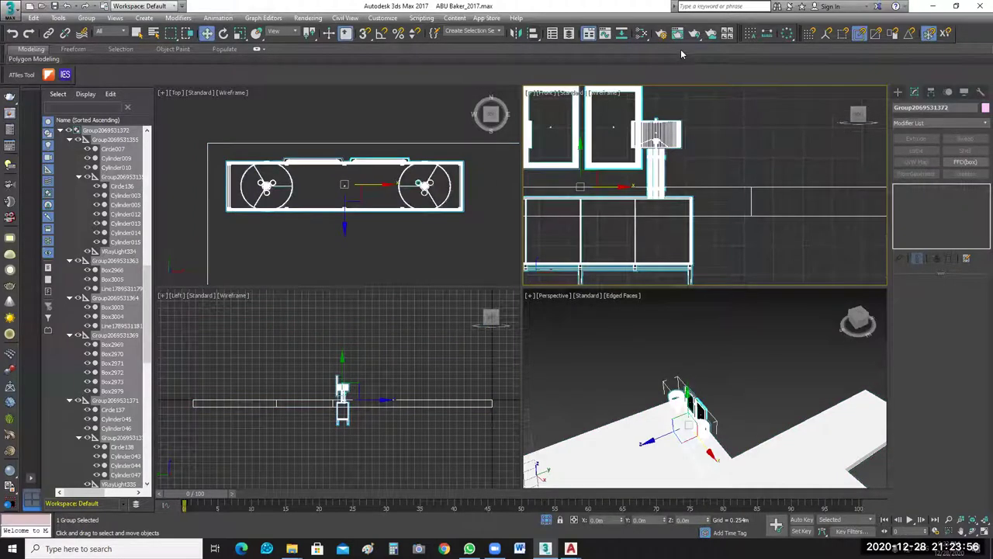
Align the sideboard group's minimum to the floor slab's maximum in Y Position in the front view, and end the isolation.
left_click(530, 34)
left_click(727, 200)
left_click(735, 225)
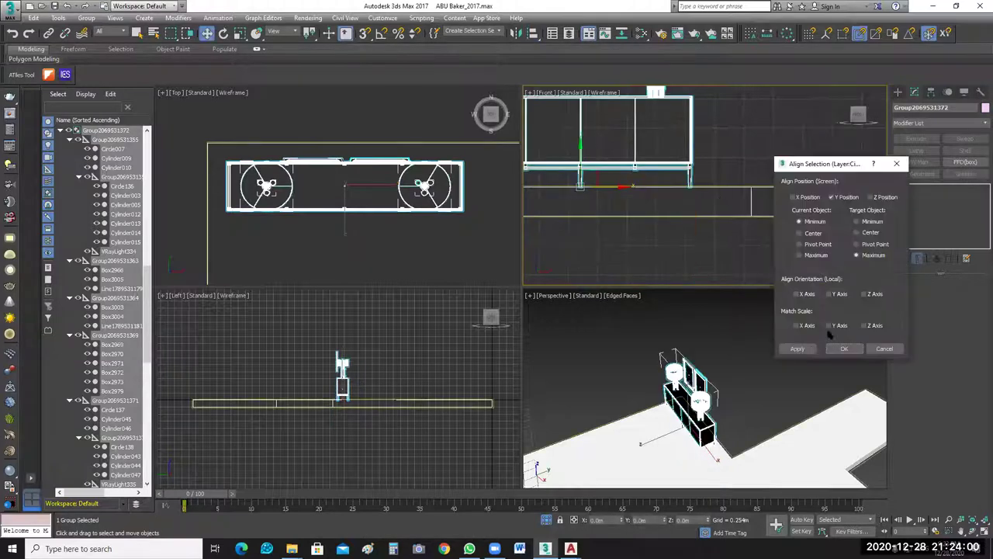
left_click(672, 224)
scroll(672, 225, "down", 2)
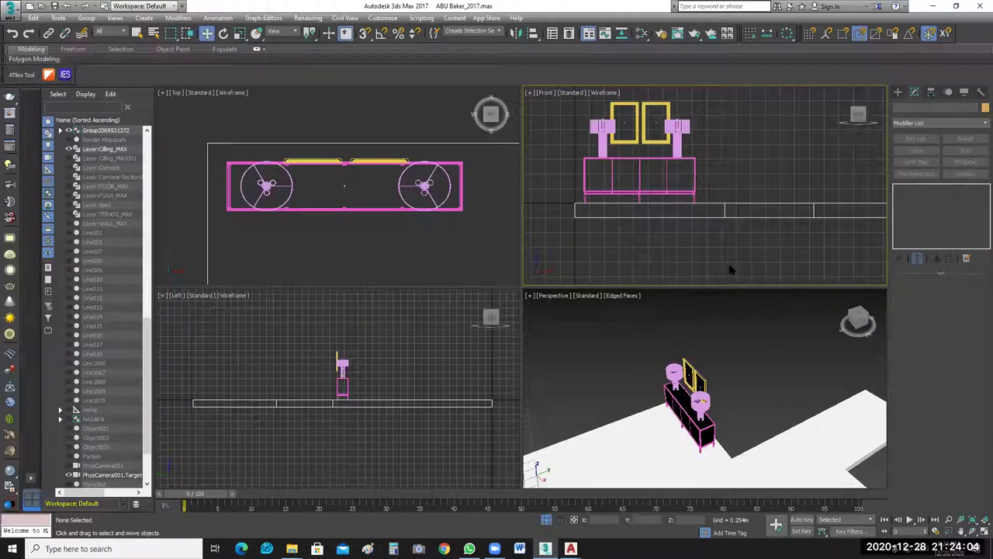
scroll(738, 160, "up", 2)
scroll(738, 160, "up", 1)
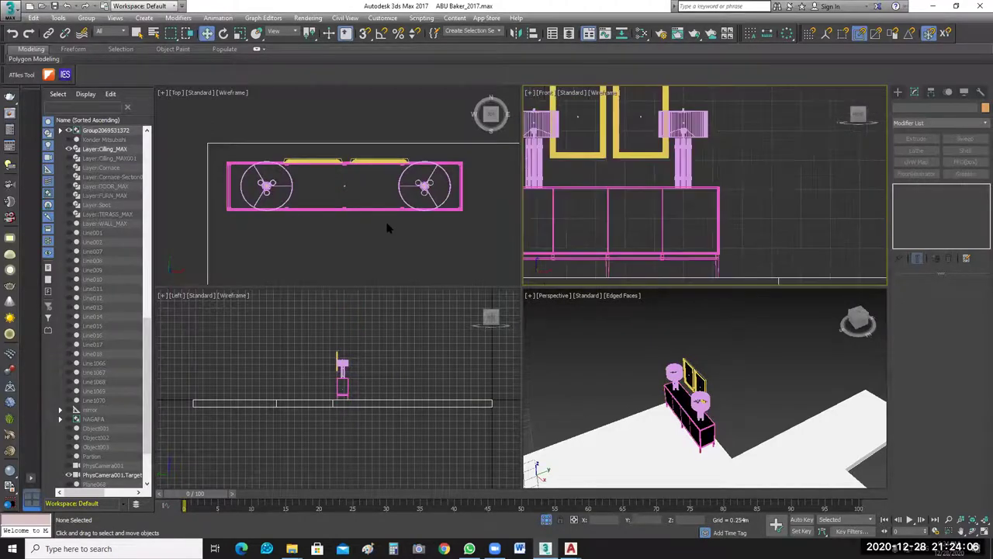
middle_click_drag(416, 234, 418, 234)
left_click(546, 518)
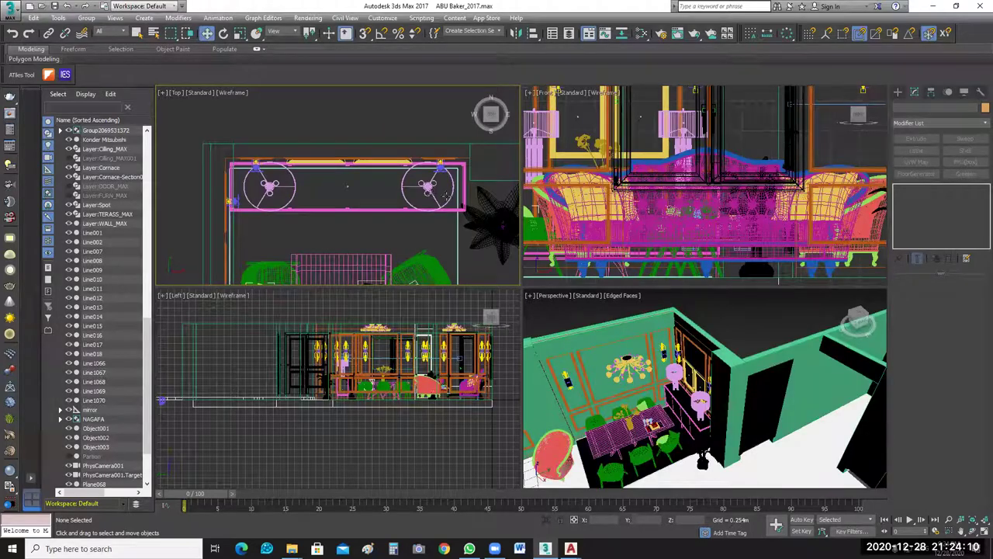
Examine the sideboard's fit in the dining area and the rest of the furnished interior from several angles.
scroll(447, 198, "up", 3)
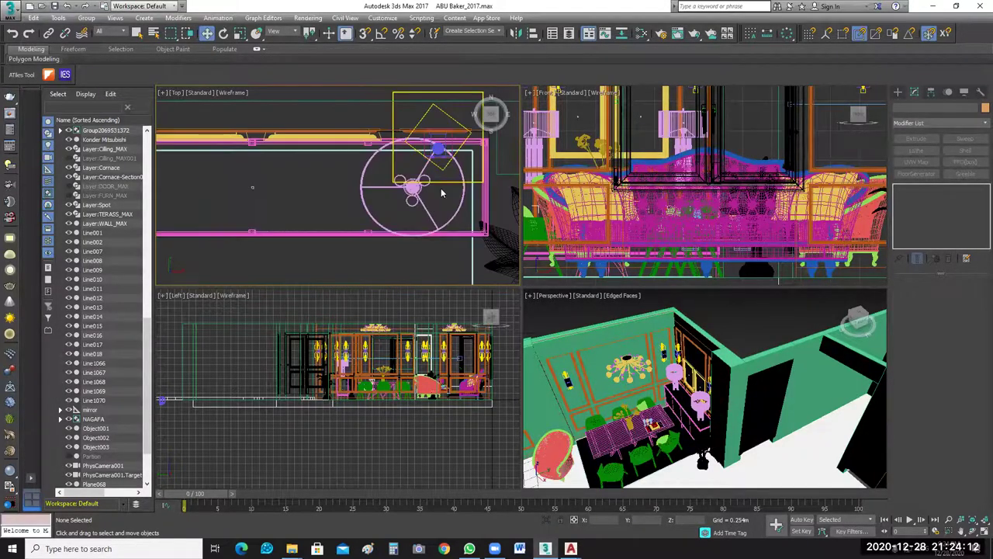
scroll(427, 238, "down", 5)
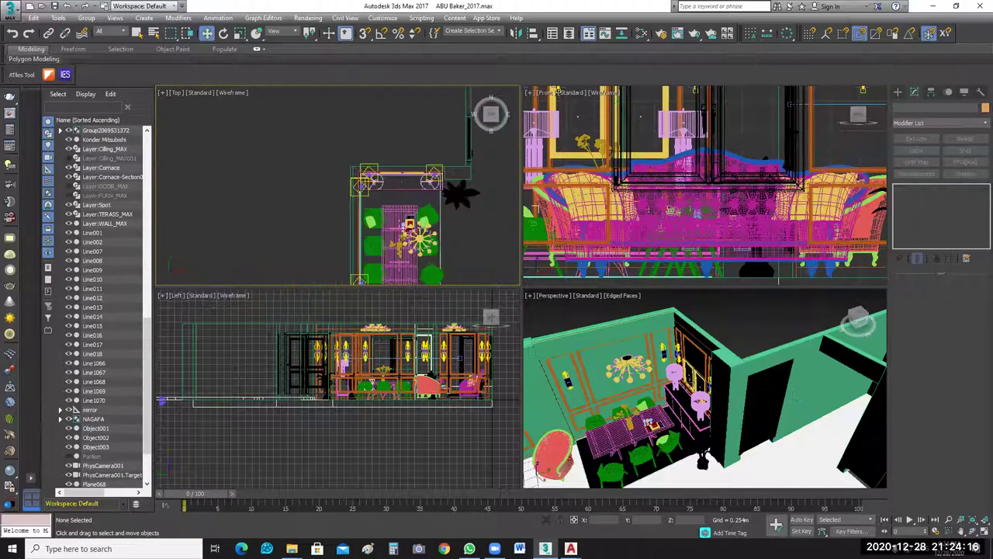
middle_click_drag(702, 459, 728, 421, "alt")
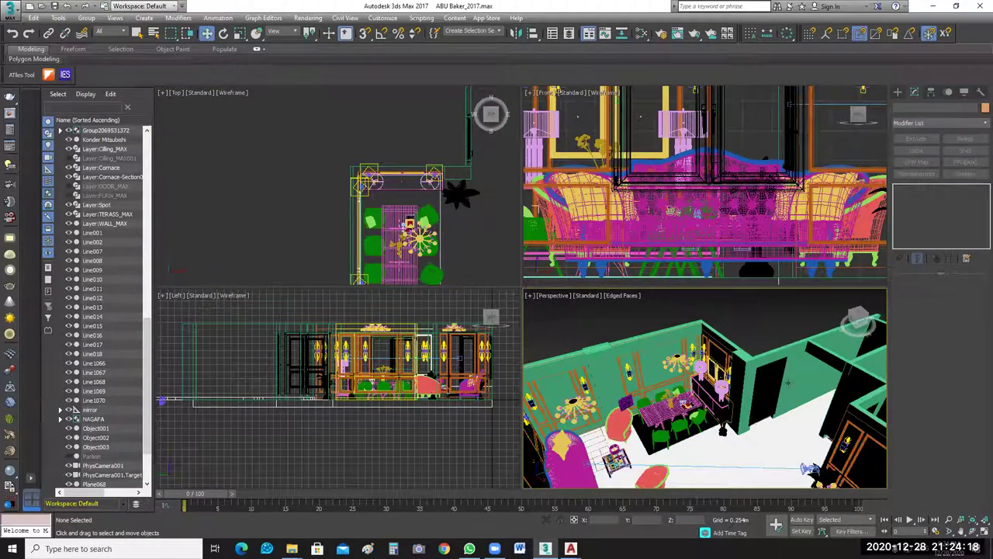
scroll(652, 435, "up", 5)
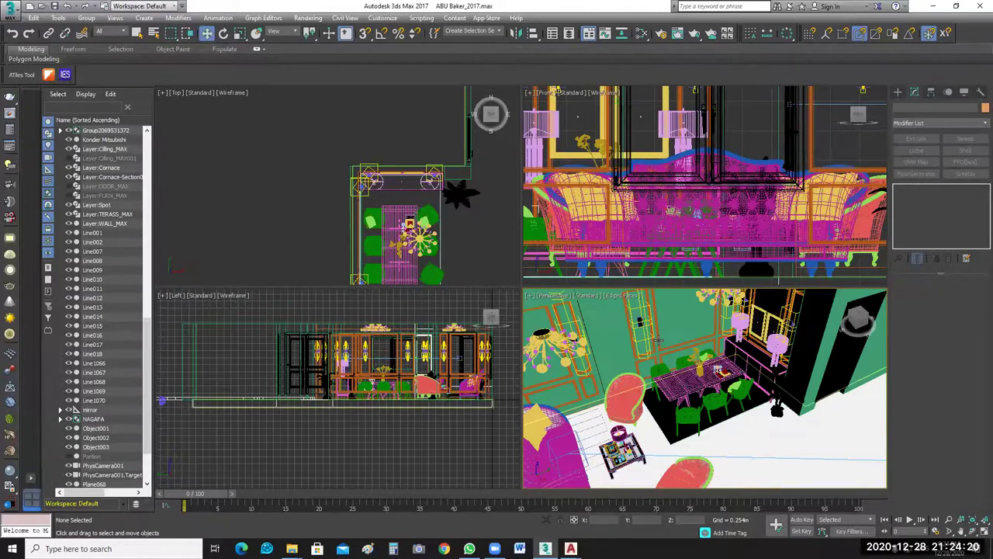
middle_click_drag(628, 383, 706, 355, "alt")
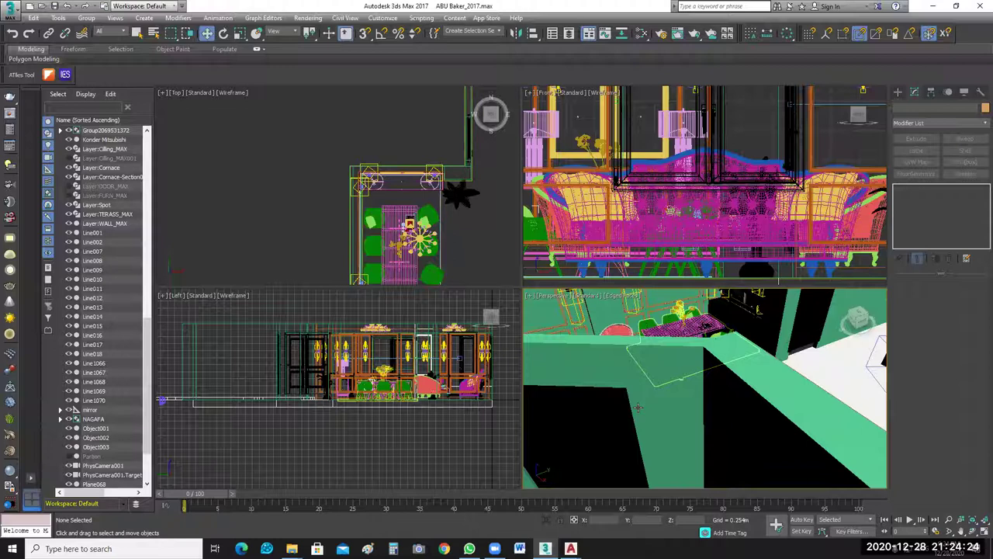
middle_click_drag(589, 415, 663, 373, "alt")
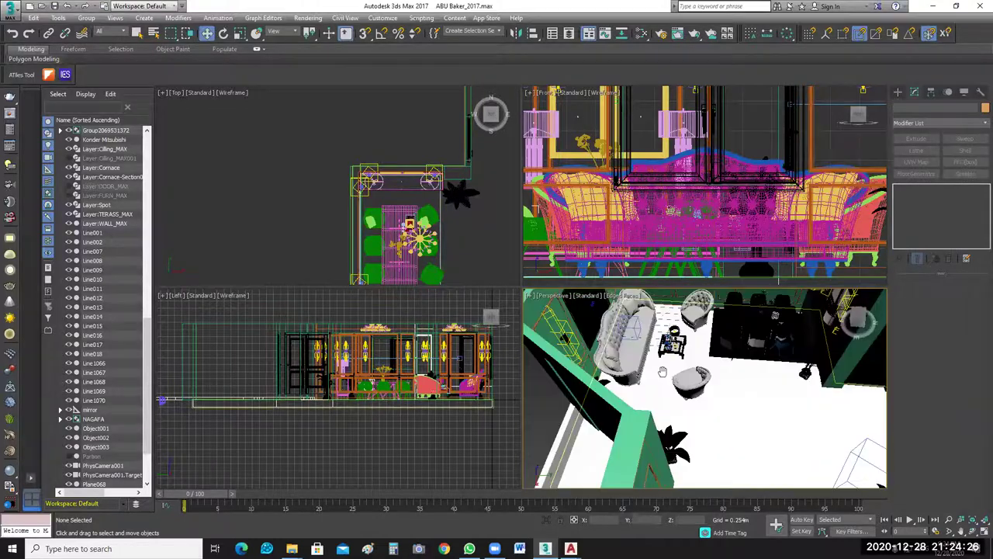
mouse_move(735, 433)
middle_mouse_down("alt")
mouse_move(850, 443)
mouse_move(834, 347)
mouse_move(701, 430)
mouse_move(766, 382)
mouse_move(777, 387)
mouse_move(779, 365)
mouse_move(721, 422)
middle_mouse_up("alt")
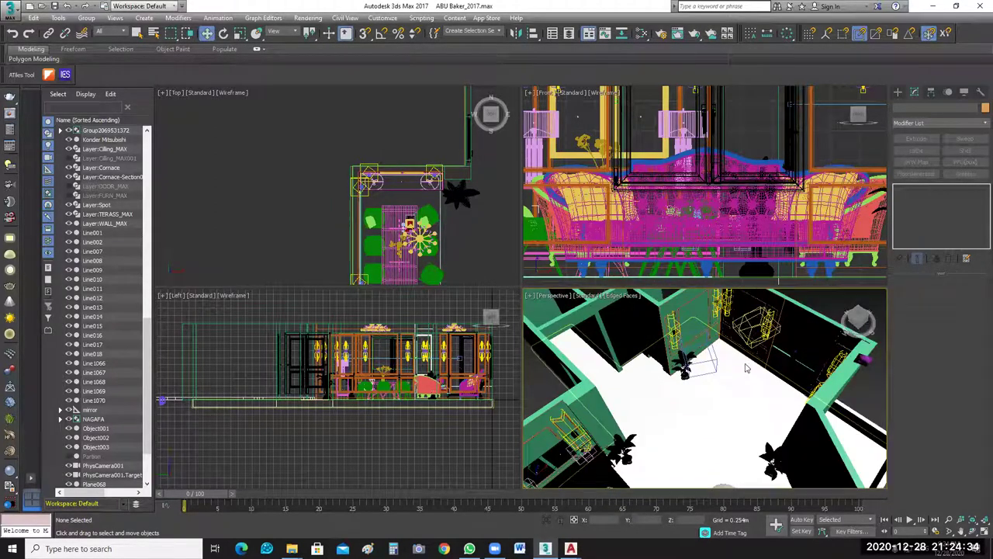
Locate the air-conditioner model outside the floor plan in the top view and select it.
key("z")
scroll(457, 206, "down", 3)
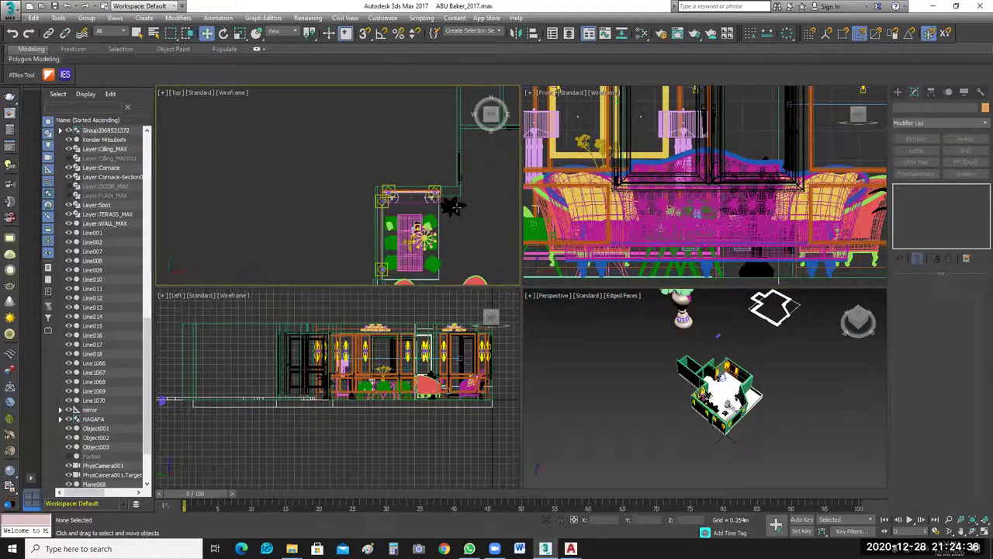
middle_click_drag(457, 207, 441, 217)
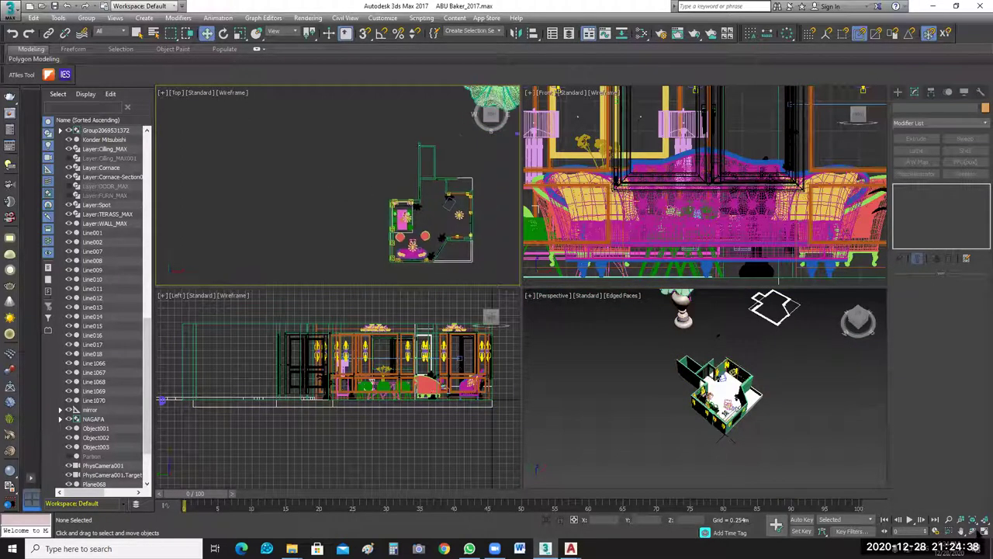
key("alt+w")
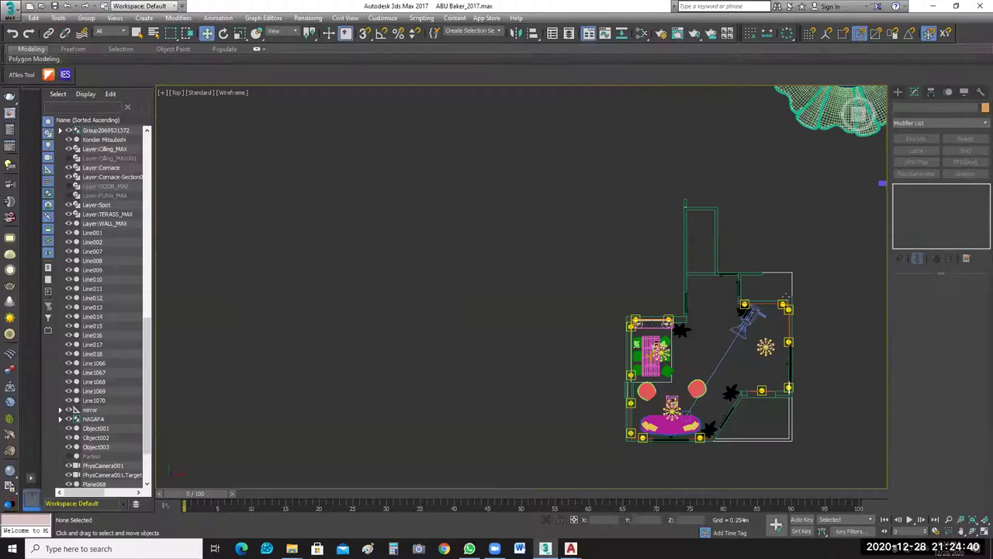
scroll(786, 296, "down", 3)
middle_click_drag(859, 217, 550, 252)
scroll(551, 251, "up", 10)
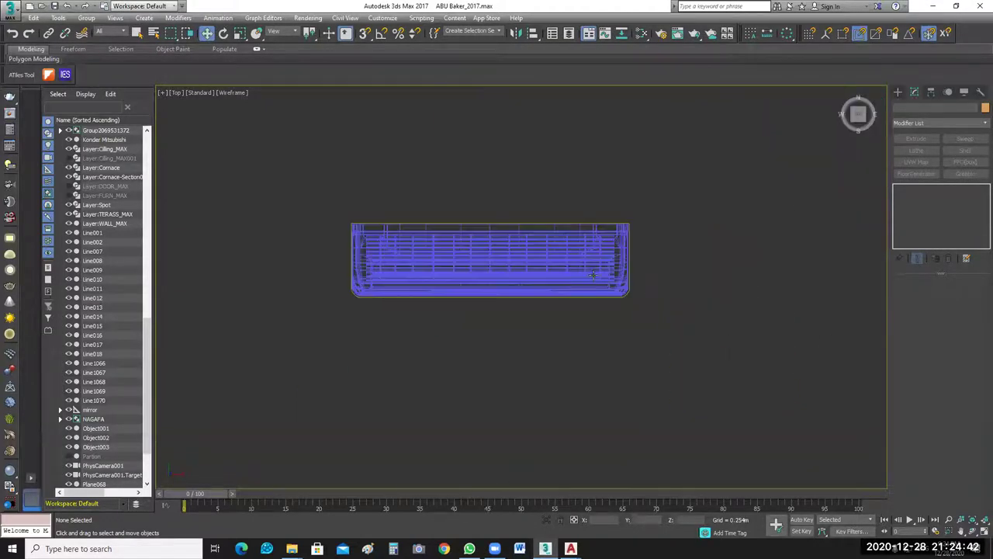
scroll(665, 300, "up", 2)
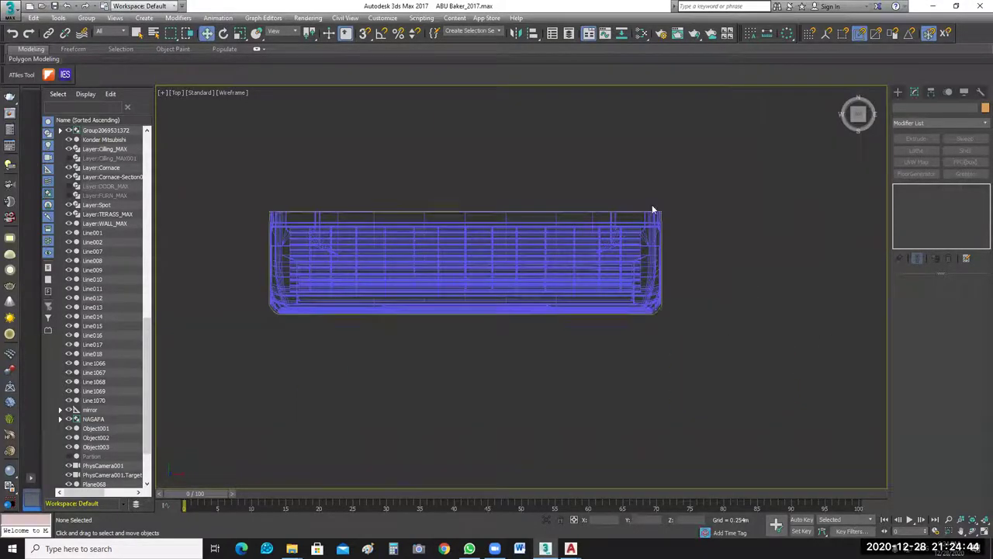
key("ctrl+a")
scroll(401, 368, "down", 3)
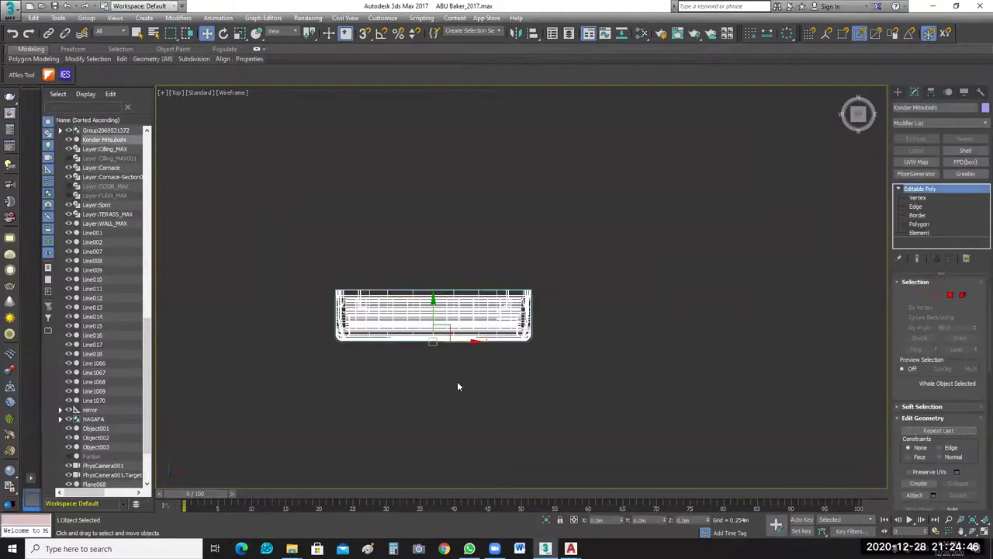
Move the air conditioner beside the building plan in the top view, to about X 11.975 m and Y 3.012 m.
key("alt+q")
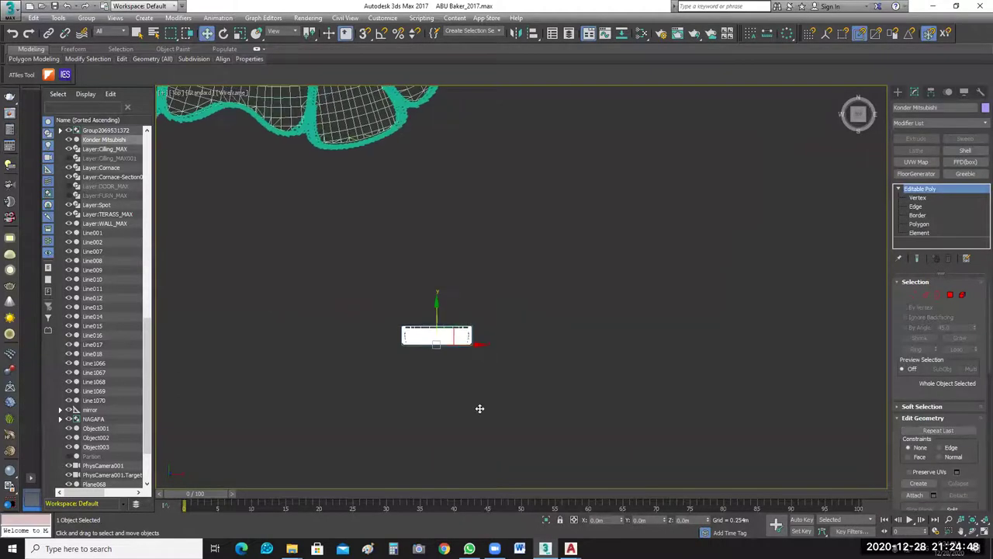
scroll(578, 203, "down", 2)
key("i")
key("i")
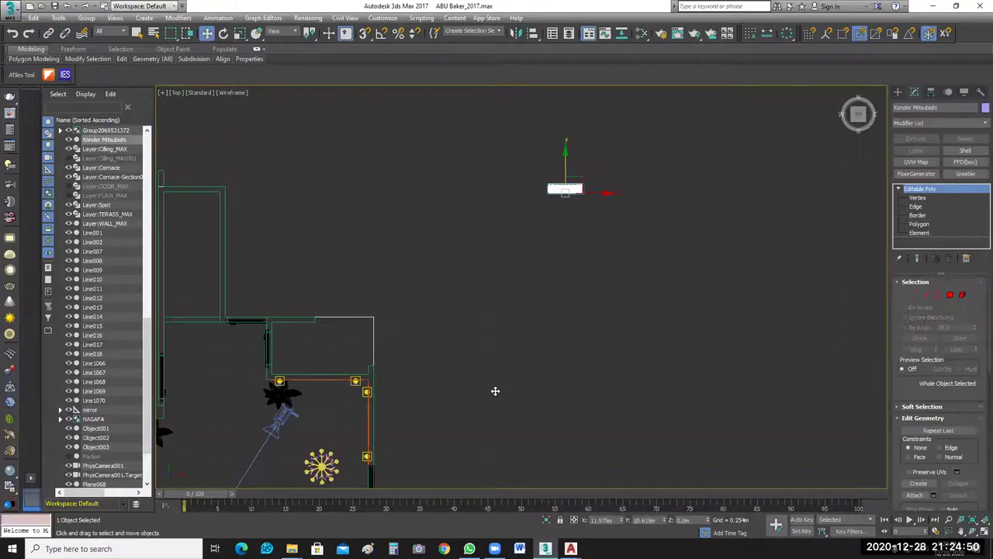
scroll(587, 391, "down", 1)
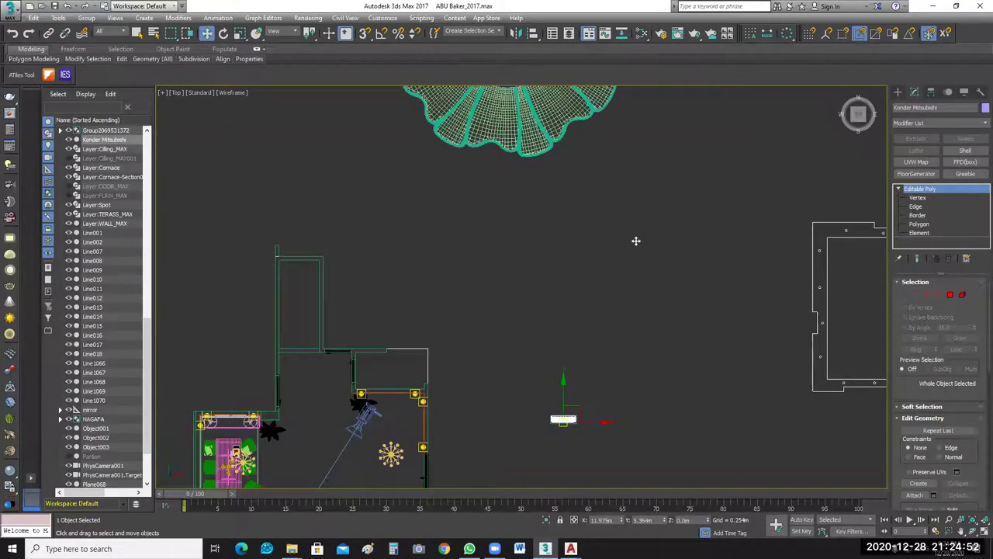
key("shift+z")
key("shift+z")
key("shift+z")
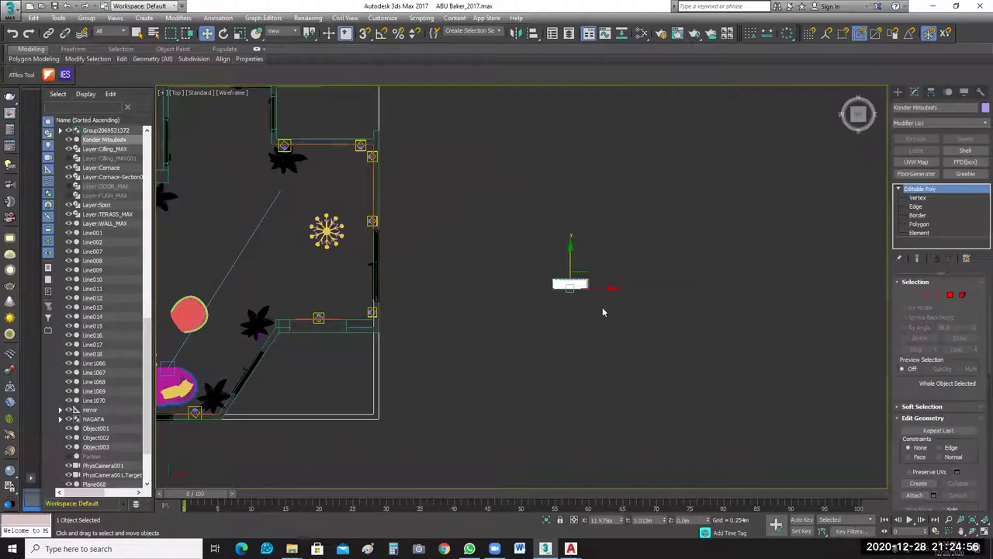
key("shift+z")
key("shift+z")
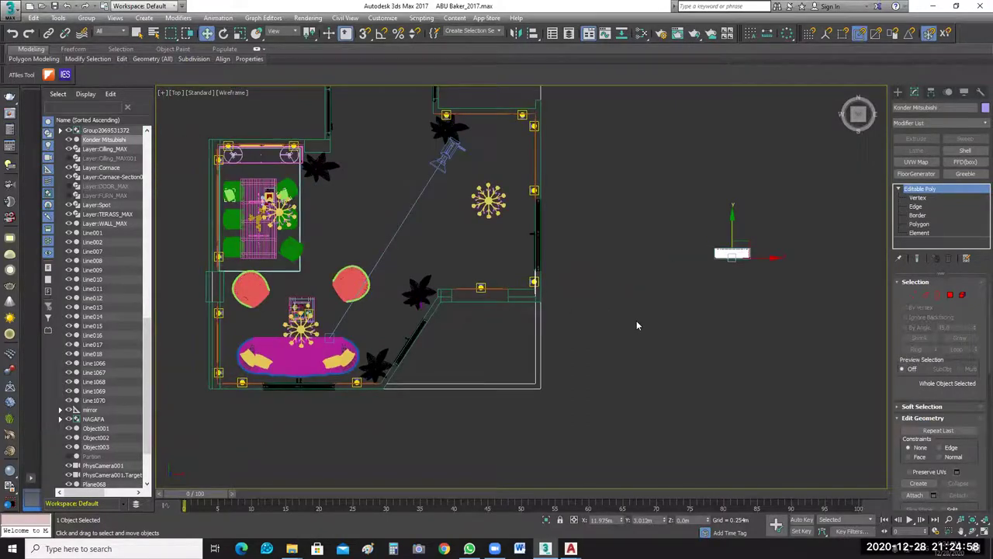
With angle snap on, rotate the air conditioner 90 degrees in plan and move it to the room's east wall, at about X 7.317 m.
left_click(218, 342)
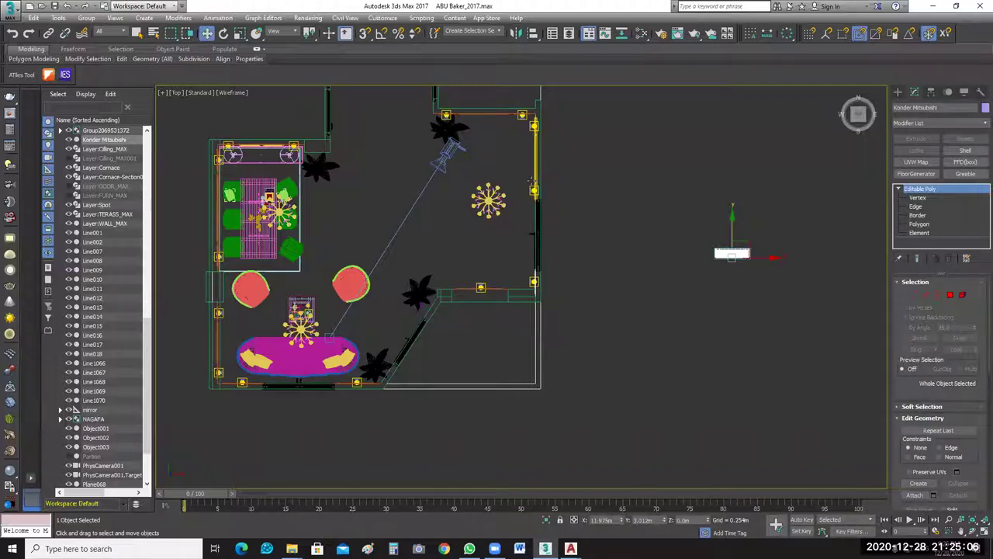
middle_click_drag(751, 251, 727, 261)
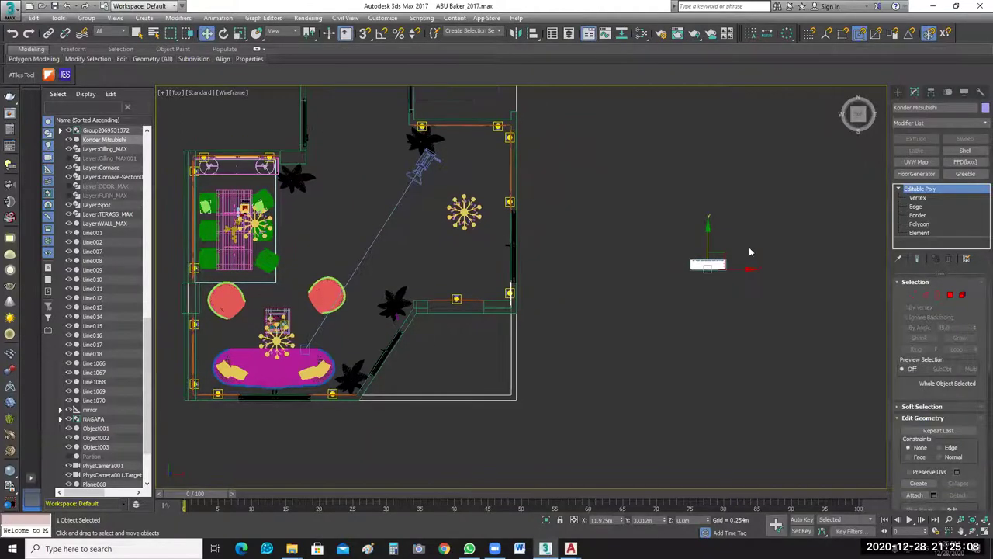
scroll(752, 250, "up", 2)
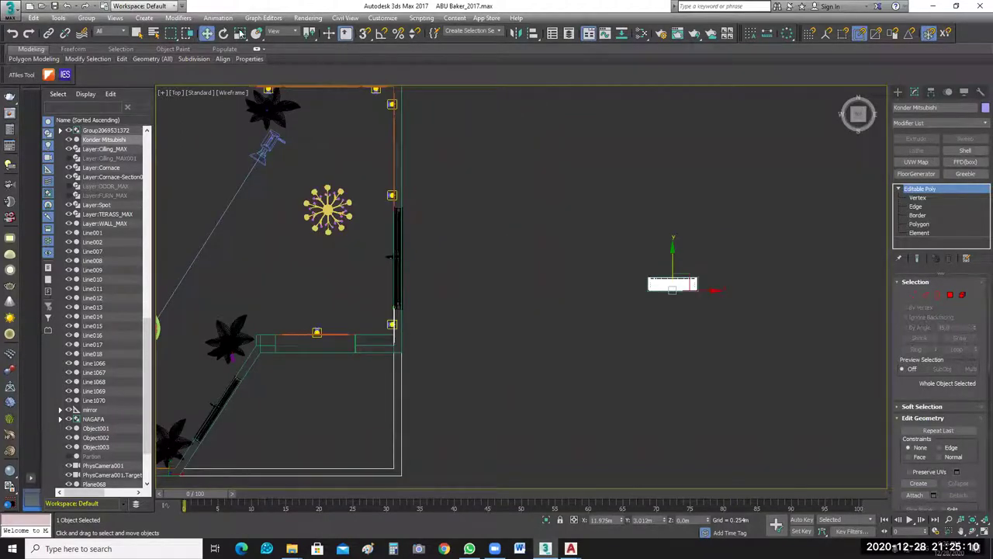
key("e")
key("a")
left_click_drag(701, 267, 419, 191)
key("w")
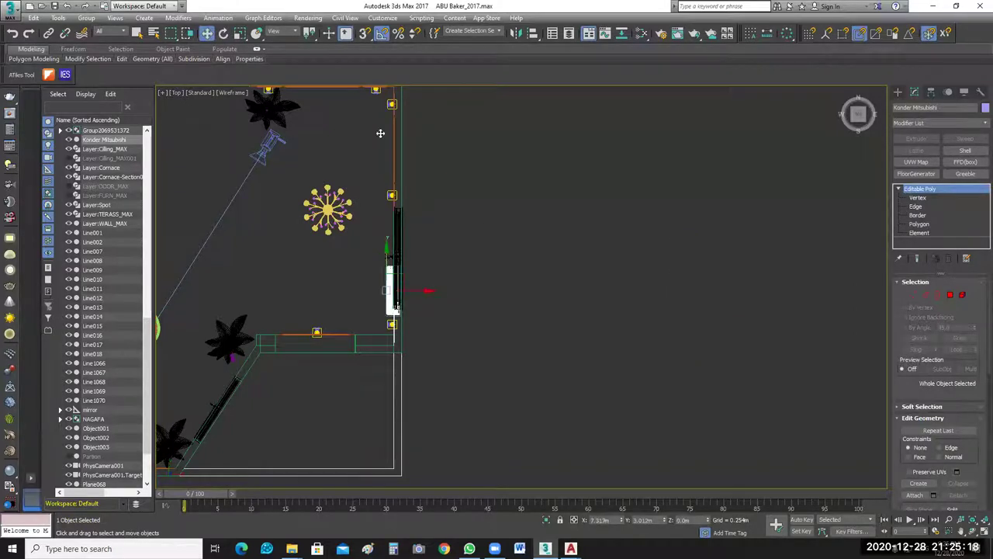
Position the air conditioner between the two east-wall lights, at about X 7.246 m and Y 5.315 m, and measure its dimensions.
left_click_drag(380, 134, 384, 138)
scroll(419, 141, "up", 3)
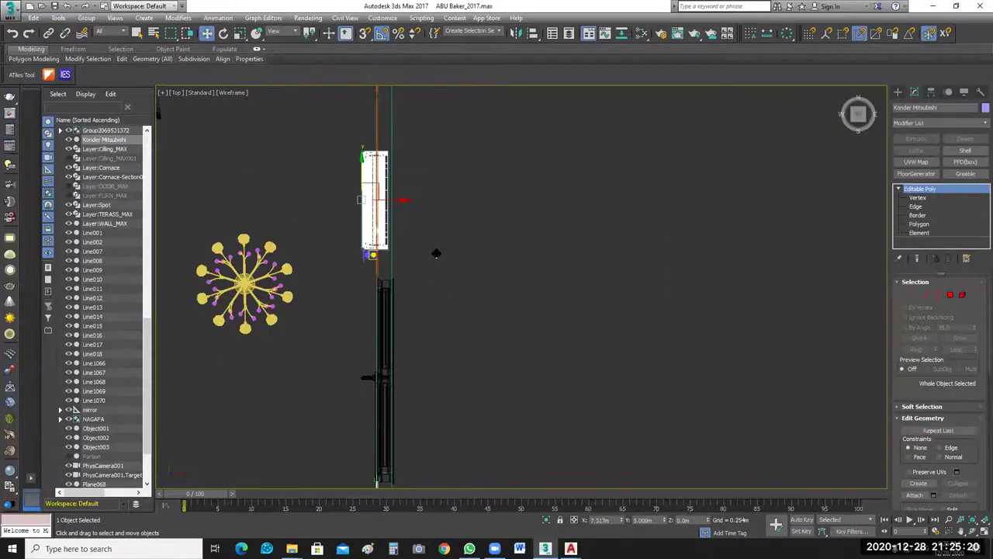
middle_click_drag(436, 253, 478, 323)
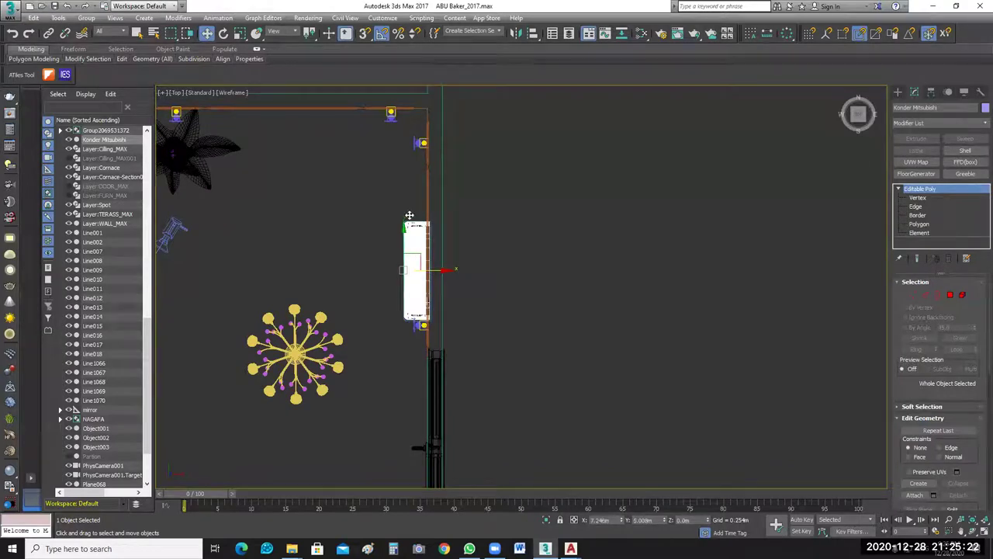
left_click_drag(409, 214, 409, 177)
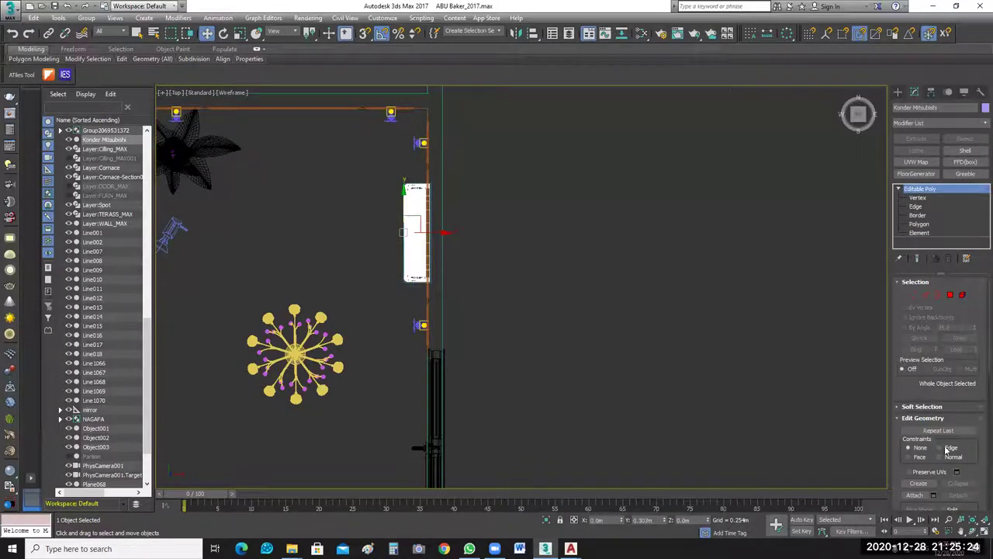
left_click(980, 91)
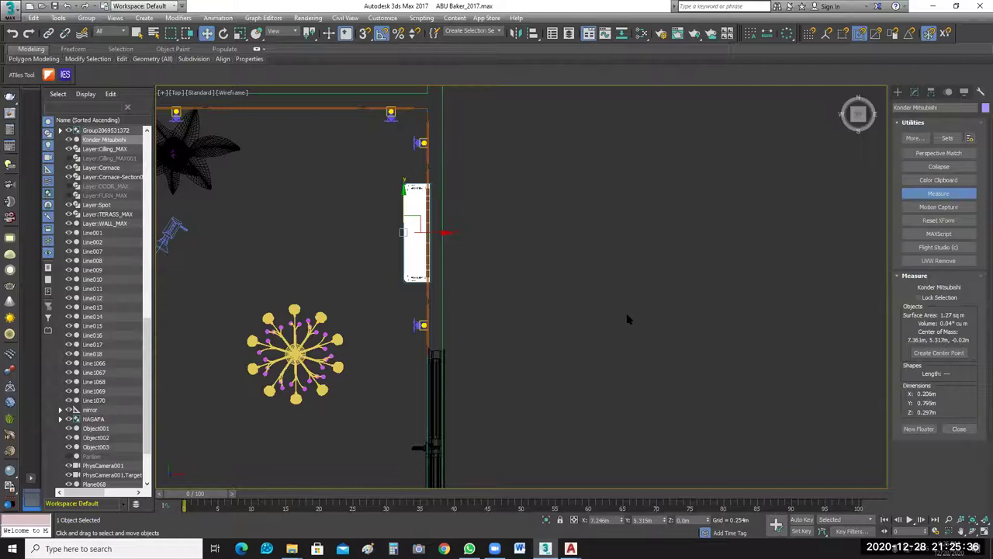
Raise the air conditioner from floor level up the east wall to a Z position of about 1.821 m.
key("alt+w")
middle_click_drag(729, 433, 762, 394, "alt")
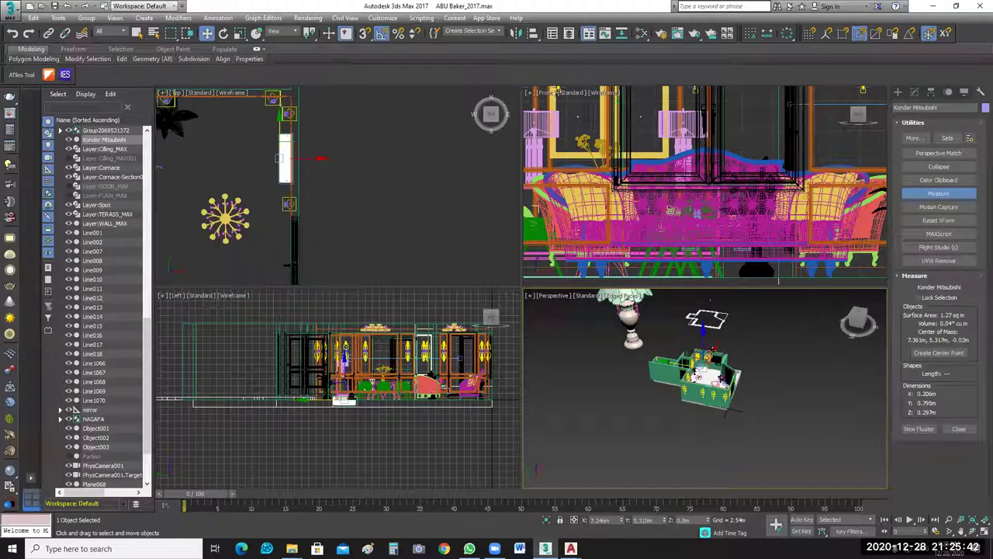
scroll(711, 377, "up", 5)
middle_click_drag(711, 415, 712, 428)
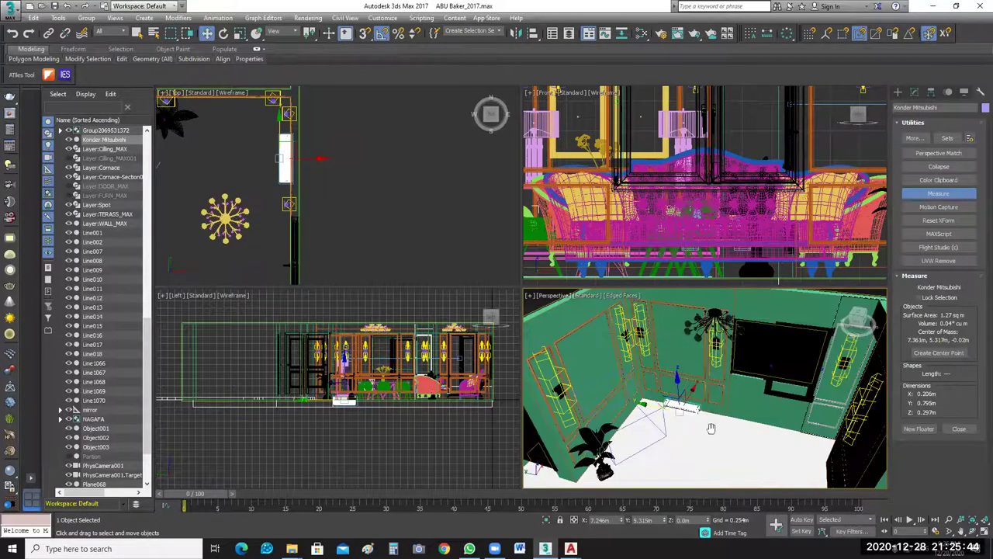
scroll(680, 185, "up", 2)
middle_click_drag(680, 185, 698, 233)
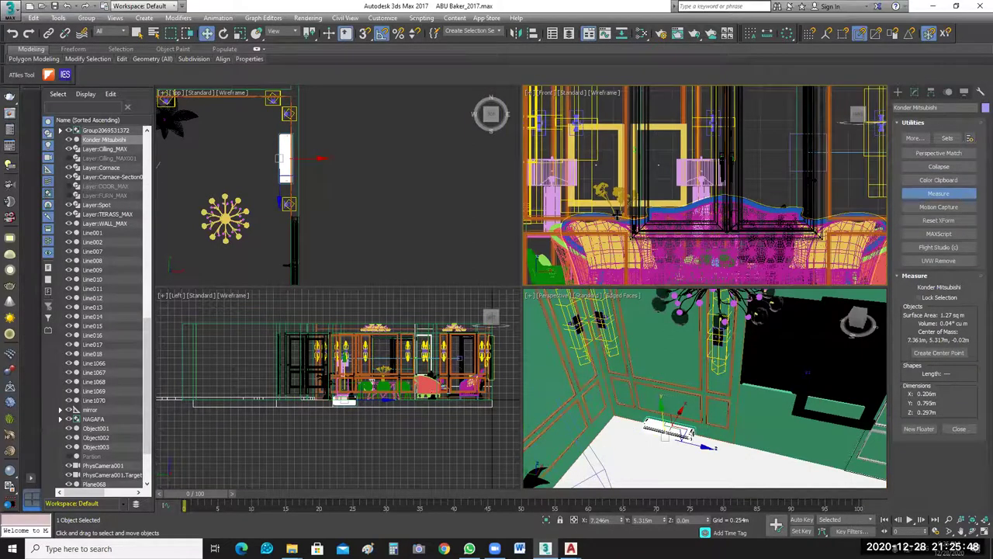
scroll(698, 242, "up", 4)
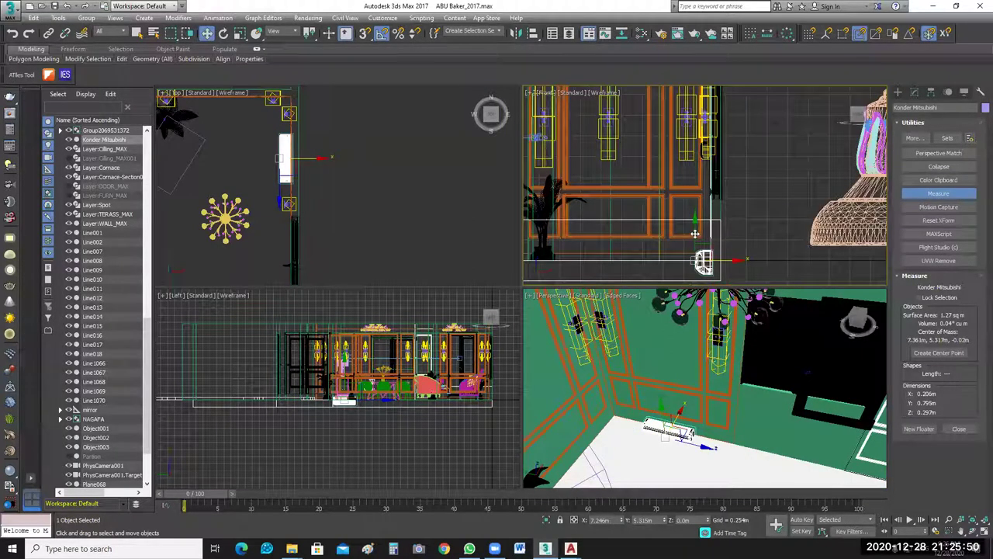
left_click_drag(694, 233, 694, 128)
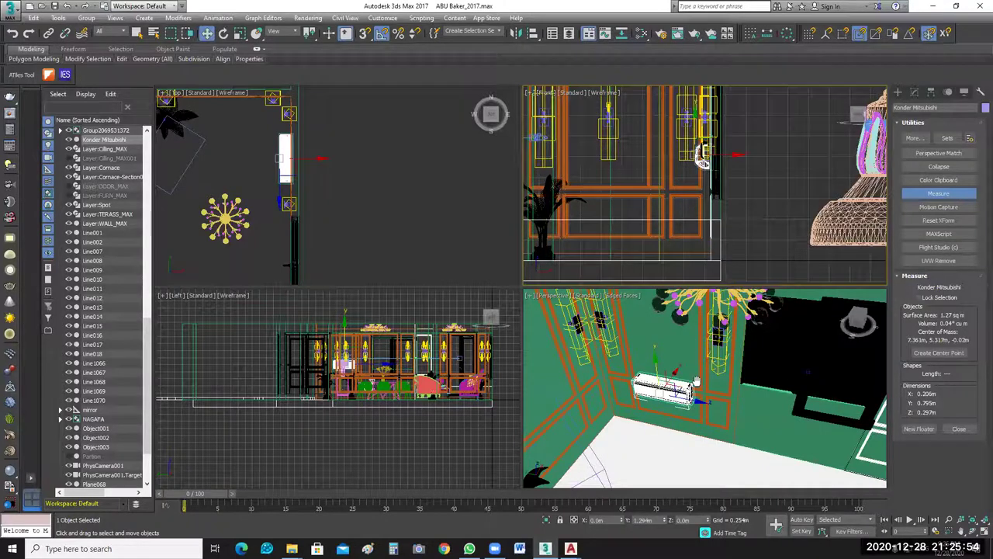
middle_click_drag(702, 155, 706, 237)
left_click_drag(706, 237, 706, 196)
middle_click_drag(691, 345, 696, 308, "alt")
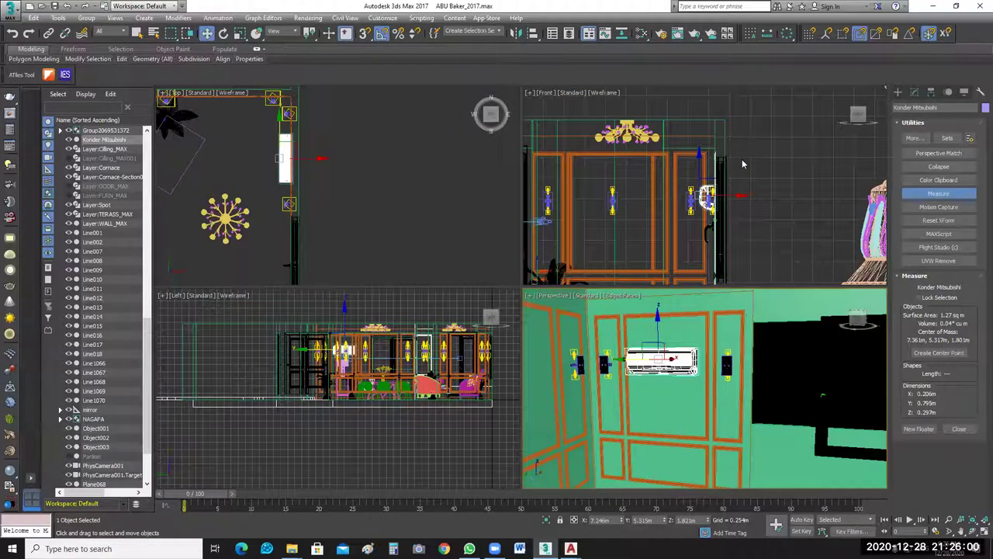
Raise the air conditioner further, to the upper part of its wall panel at about Z 2.141 m.
left_click(698, 171)
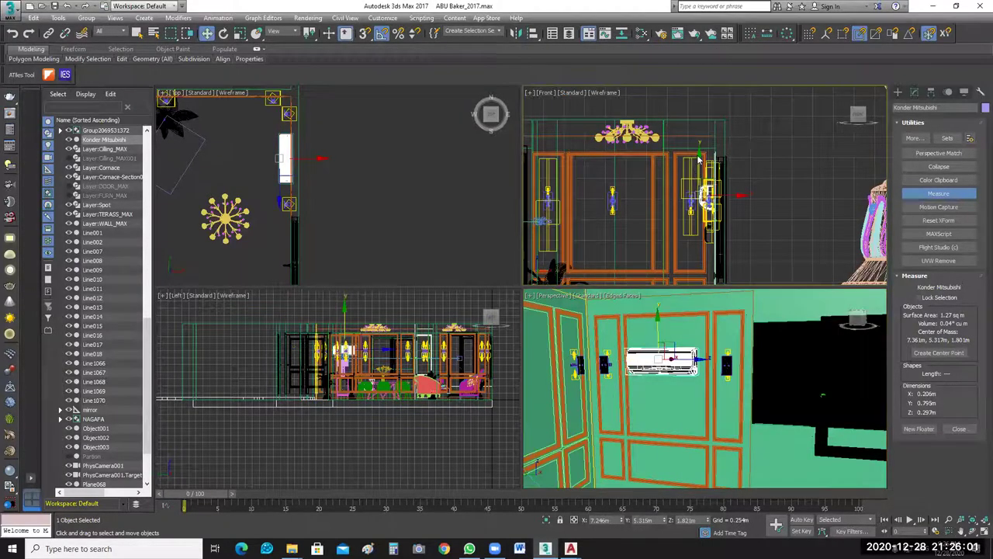
left_click(735, 220)
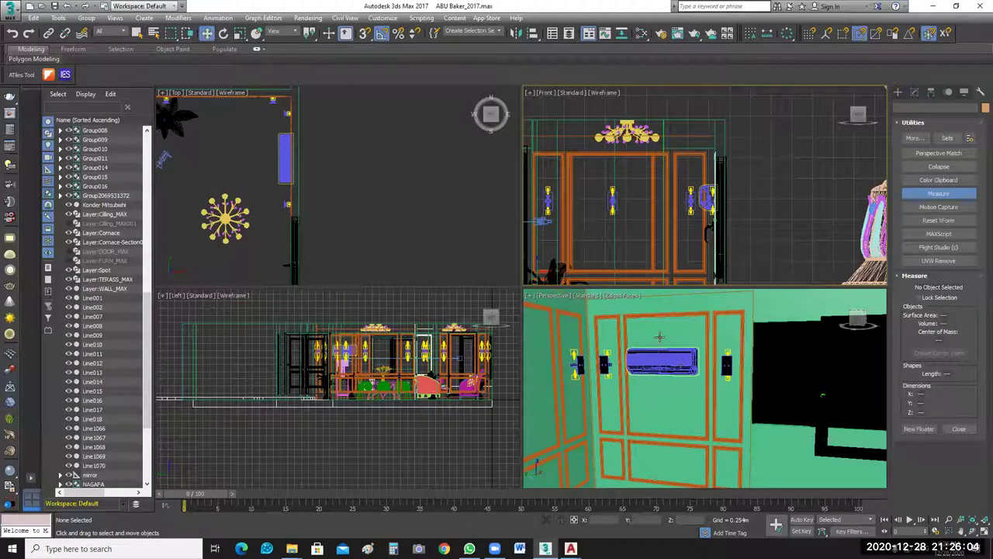
left_click(659, 337)
left_click_drag(658, 312, 661, 302)
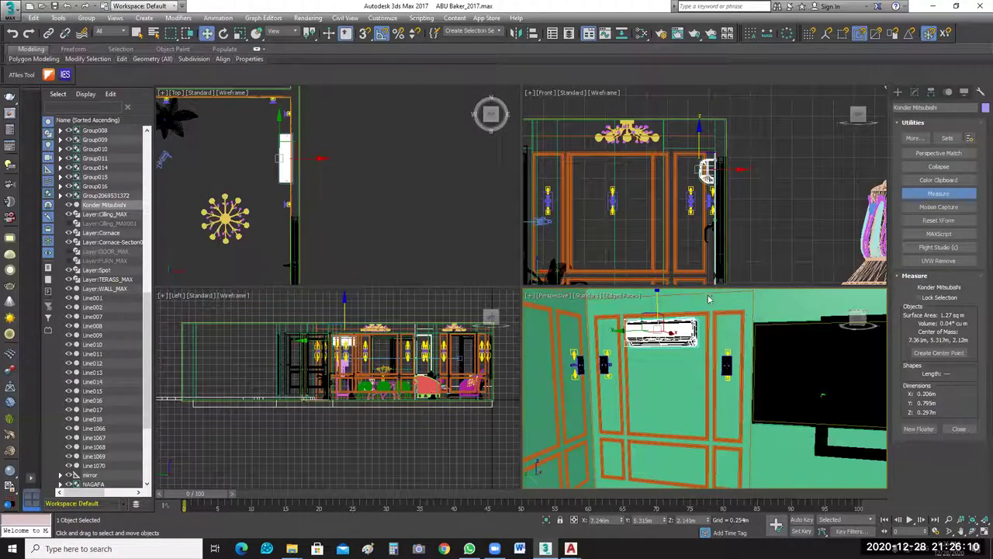
Center the air conditioner horizontally on its wall panel in the left view by shifting it about 0.019 m.
middle_click_drag(346, 386, 348, 402)
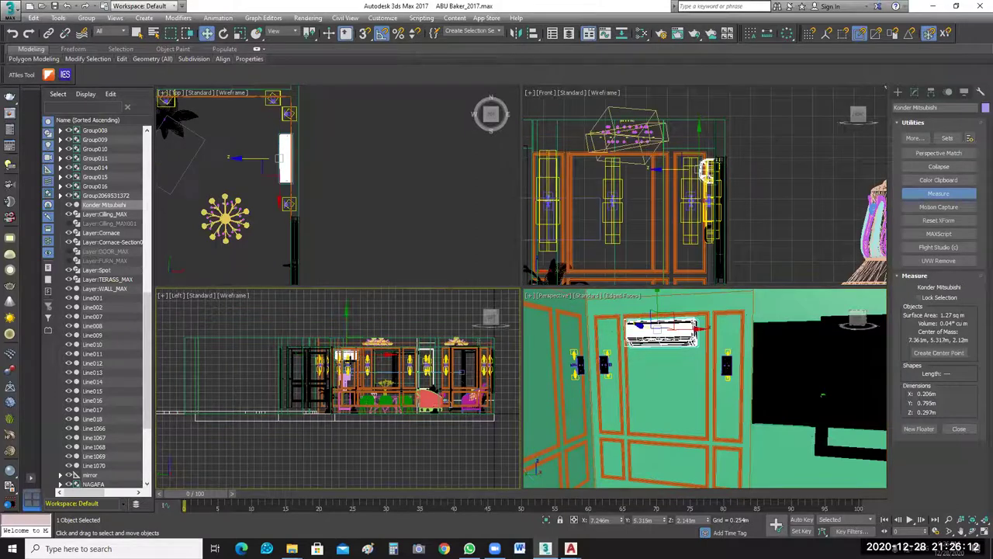
scroll(351, 361, "up", 3)
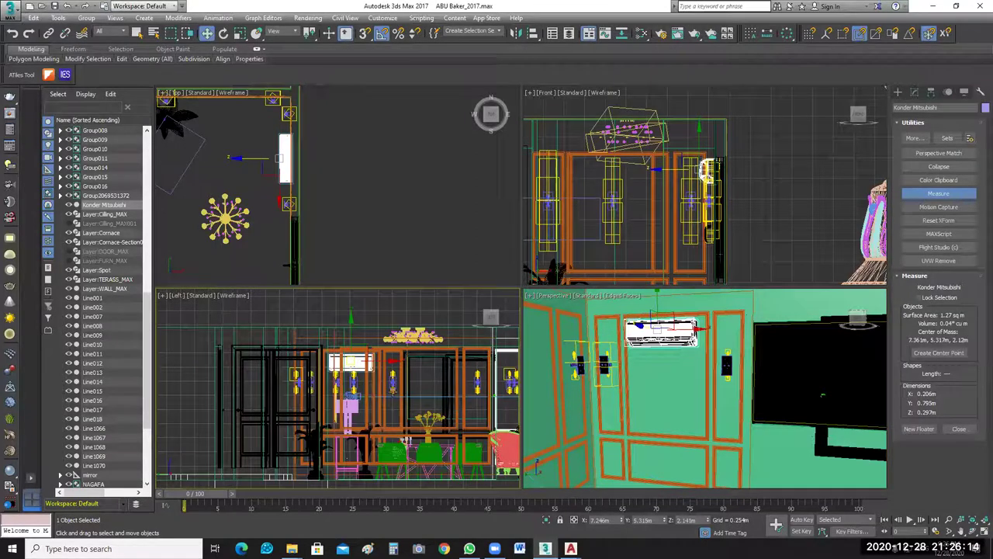
scroll(357, 363, "up", 5)
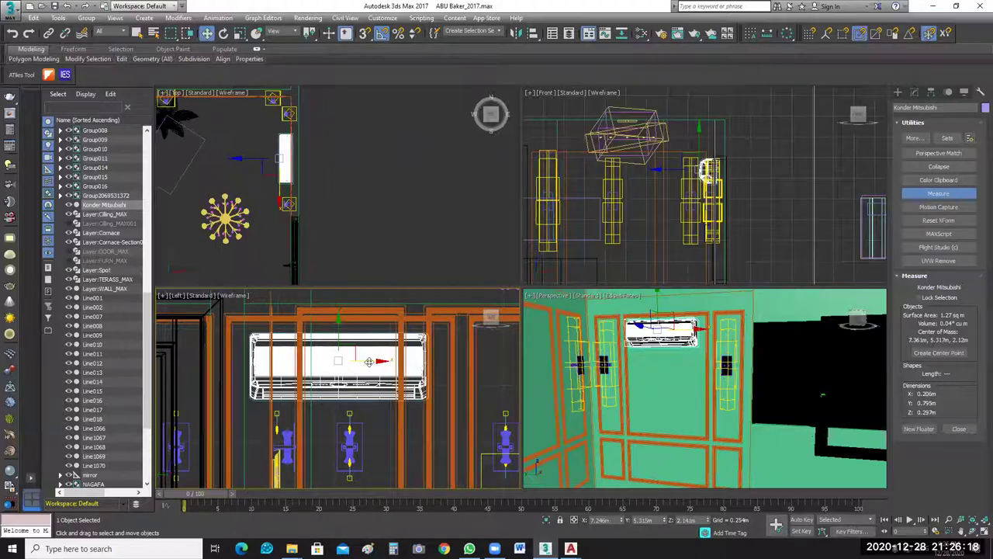
left_click_drag(365, 362, 369, 362)
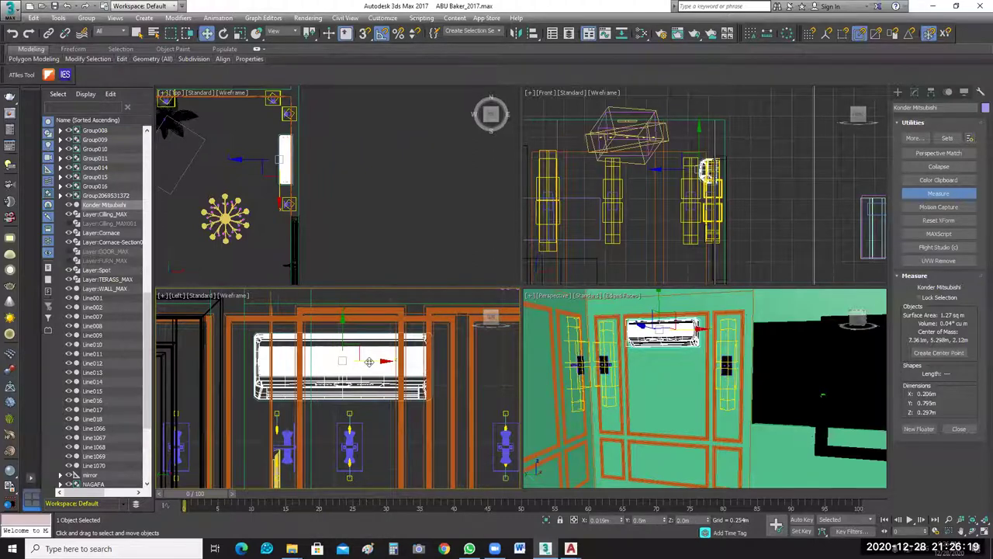
Clone the air conditioner as one instance and place it outside the plan's west wall at about X -1.97 m.
left_click(313, 173)
scroll(314, 175, "down", 3)
left_click(319, 172)
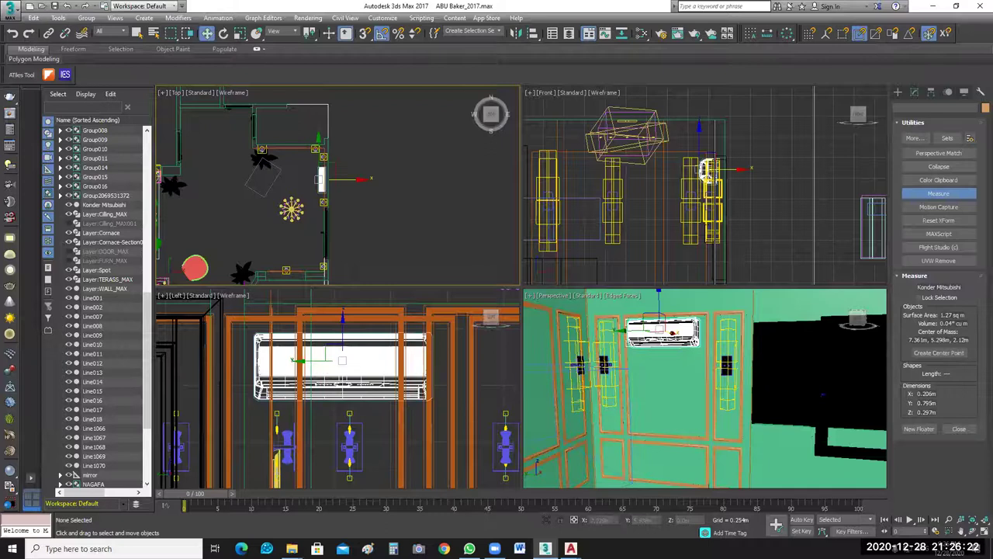
key("alt+w")
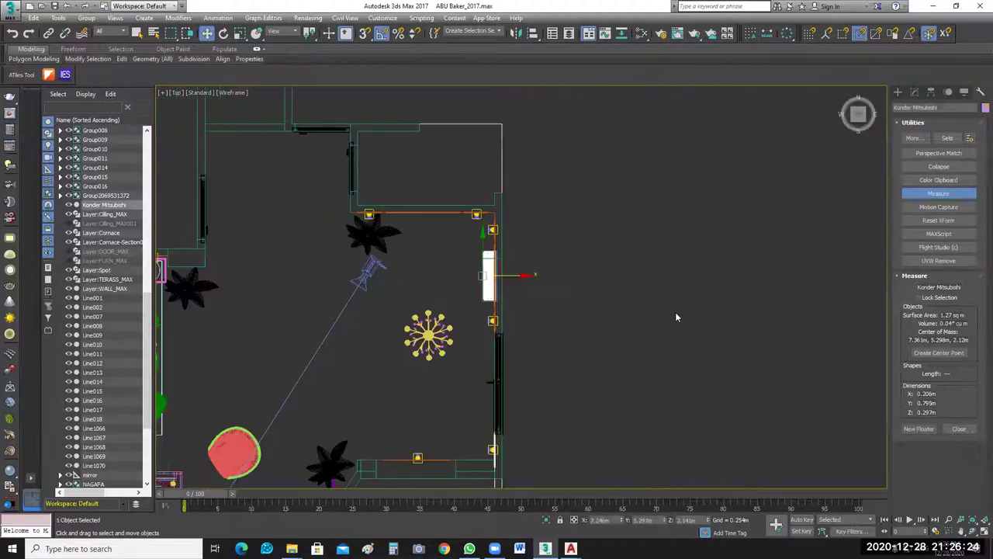
scroll(675, 312, "down", 2)
middle_click_drag(622, 296, 711, 246)
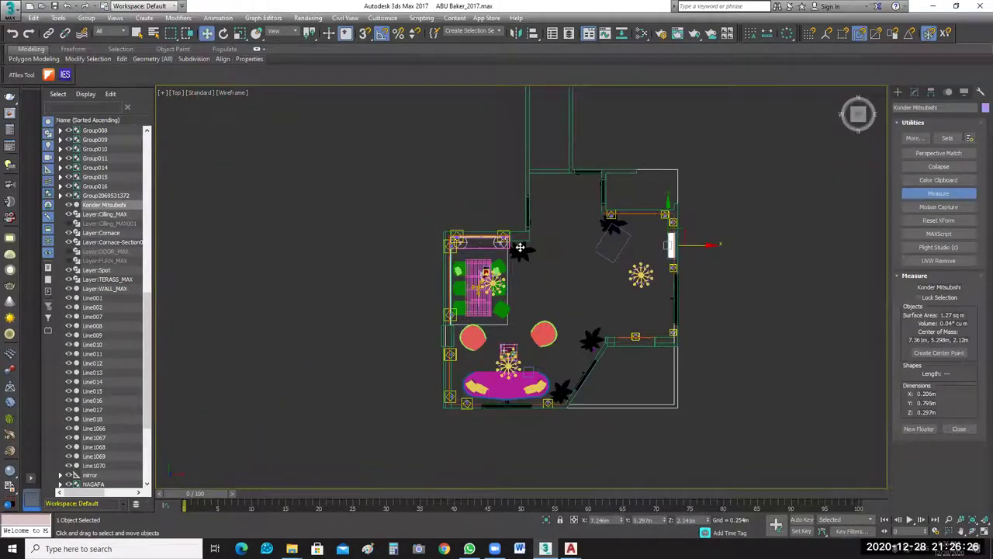
left_click_drag(520, 247, 396, 243, "shift")
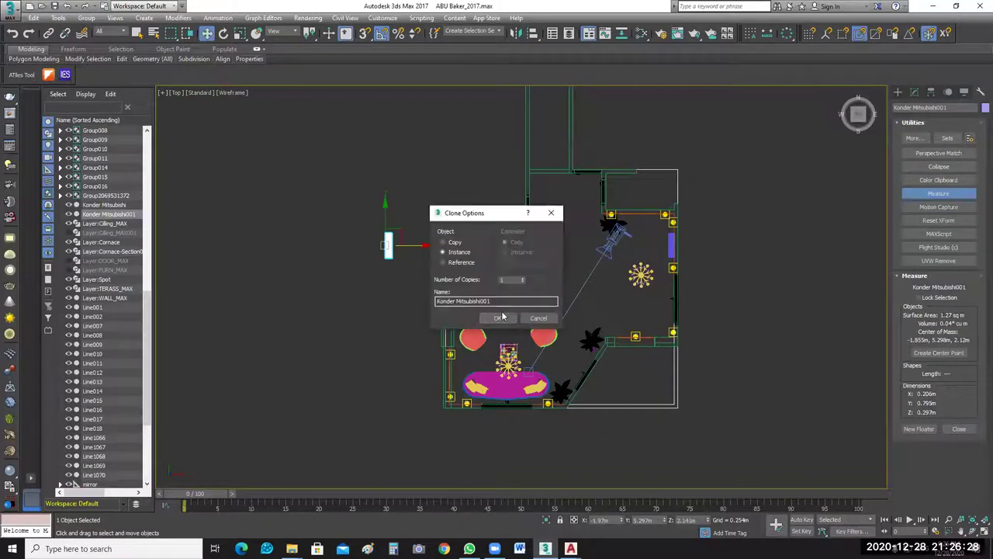
left_click(497, 317)
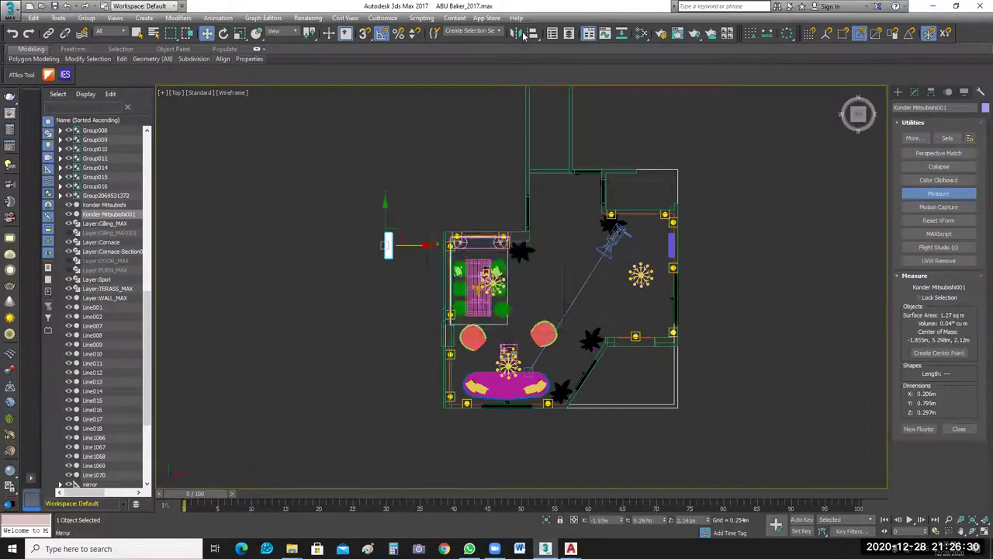
Mirror the cloned air conditioner across the X axis without creating another clone.
left_click(516, 32)
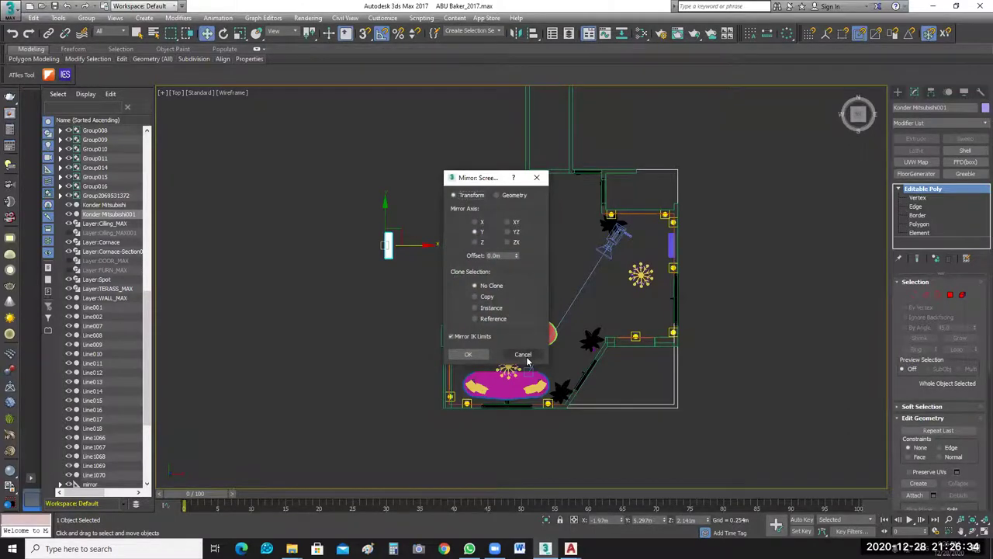
left_click(526, 356)
scroll(394, 234, "up", 8)
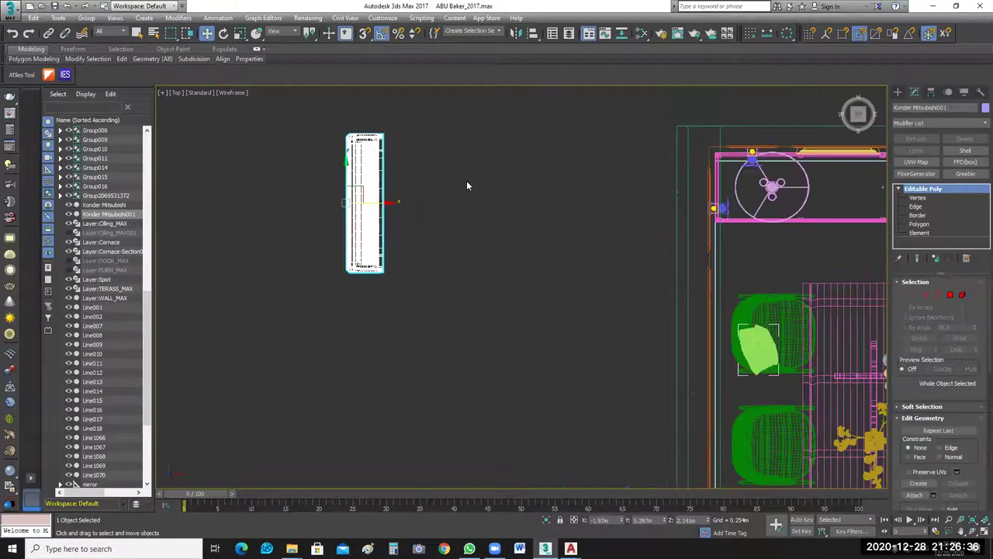
left_click(516, 33)
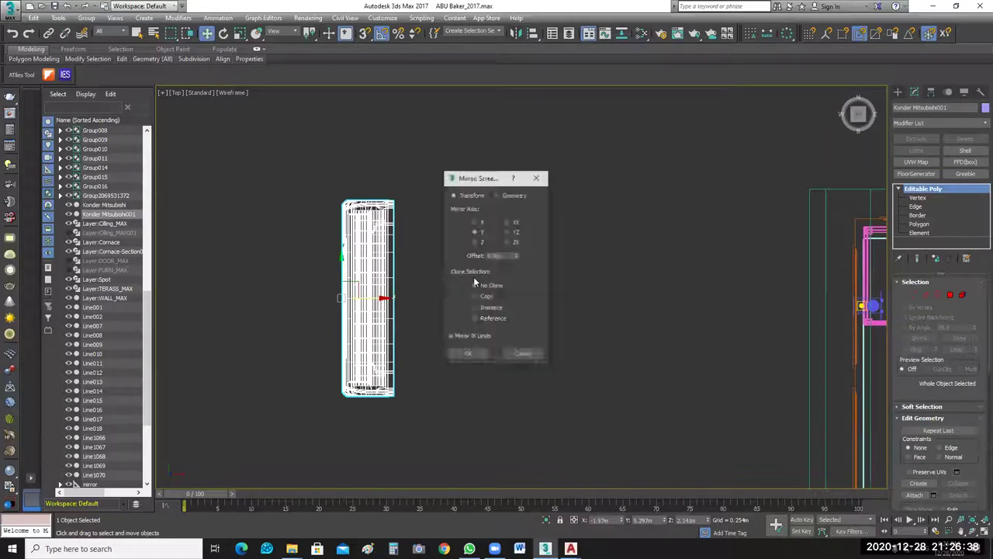
left_click(477, 223)
left_click(468, 353)
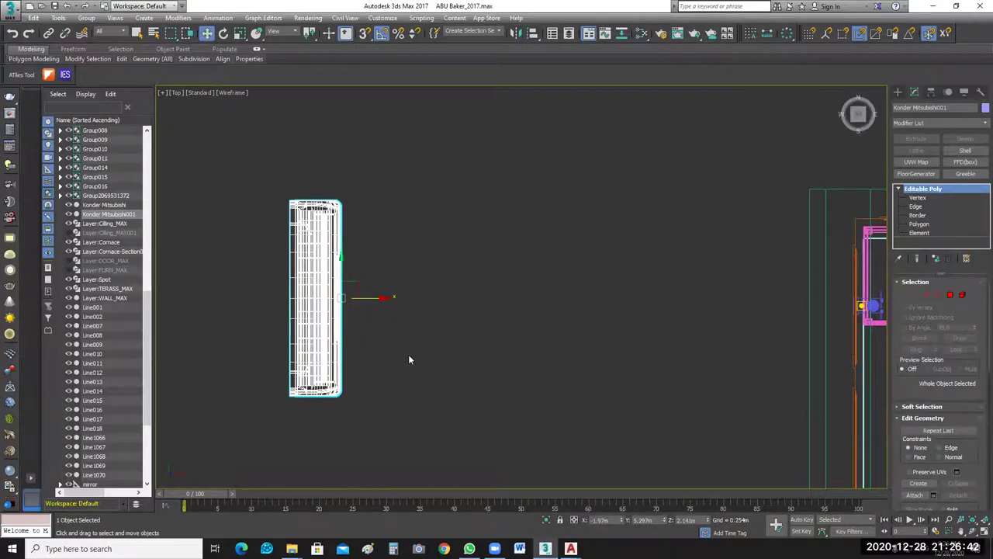
Move the mirrored air conditioner onto the west wall between the two lights beside the sofa, at about X 0.356 m and Y 1.03 m.
scroll(453, 255, "down", 5)
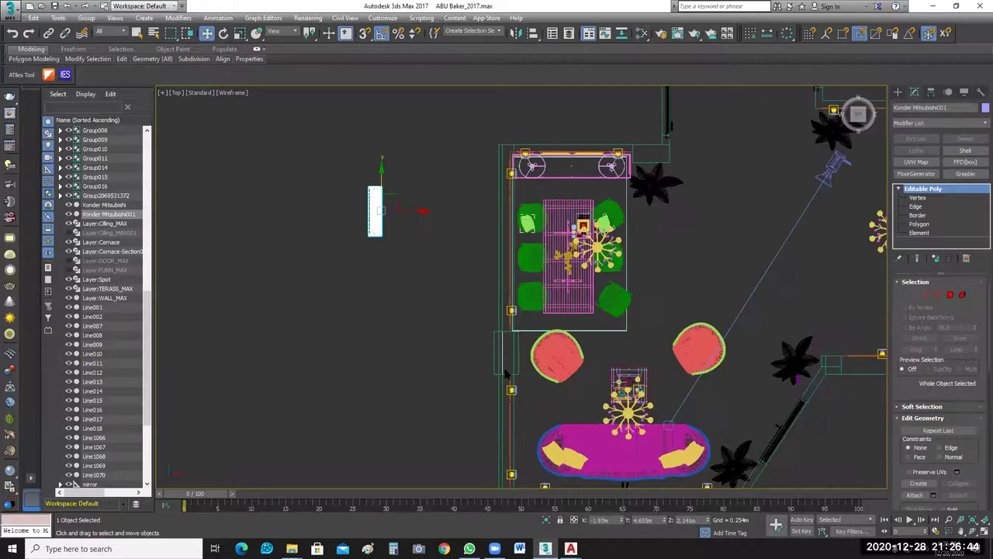
middle_click_drag(384, 189, 384, 124)
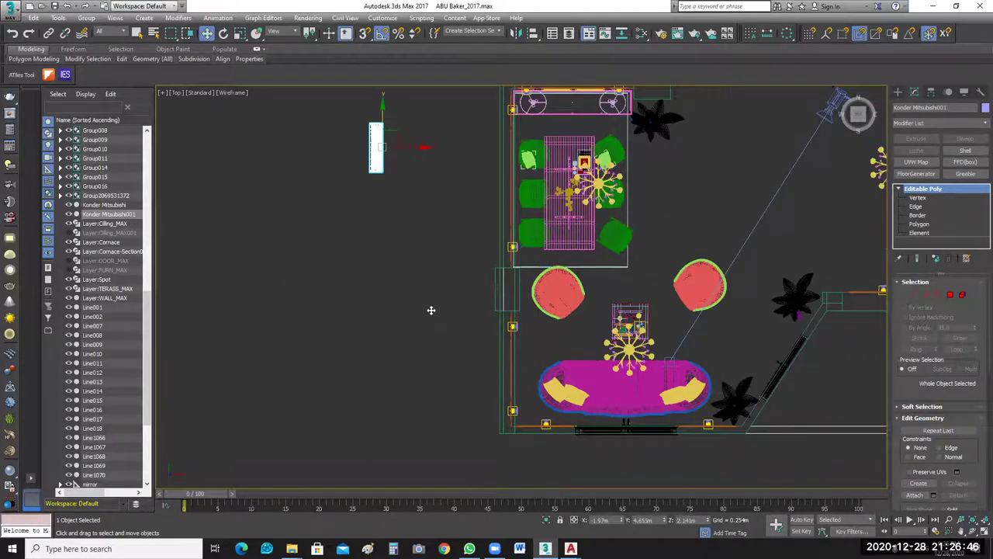
middle_click_drag(437, 350, 434, 321)
left_click_drag(379, 111, 546, 337)
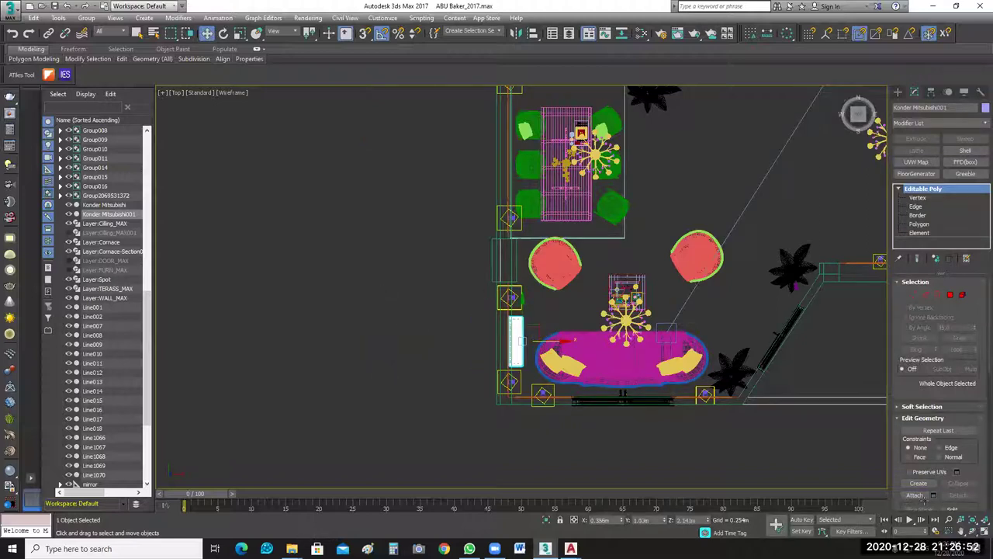
Examine the mirrored air conditioner's placement on the west wall from the perspective, front and left viewpoints.
key("alt+w")
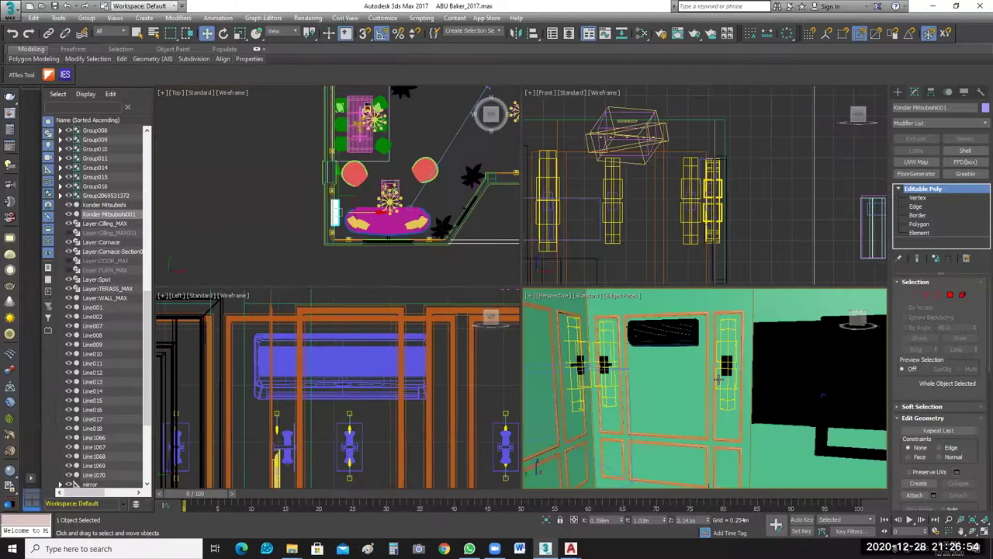
scroll(726, 399, "down", 5)
middle_click_drag(727, 399, 681, 408, "alt")
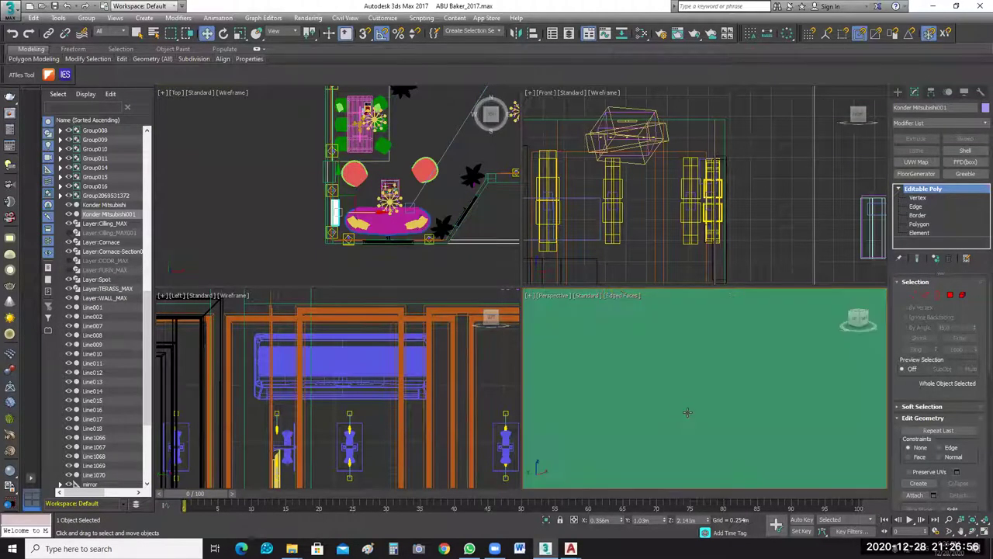
scroll(687, 412, "down", 3)
scroll(693, 434, "down", 2)
middle_click_drag(684, 453, 696, 437, "alt")
scroll(725, 400, "down", 3)
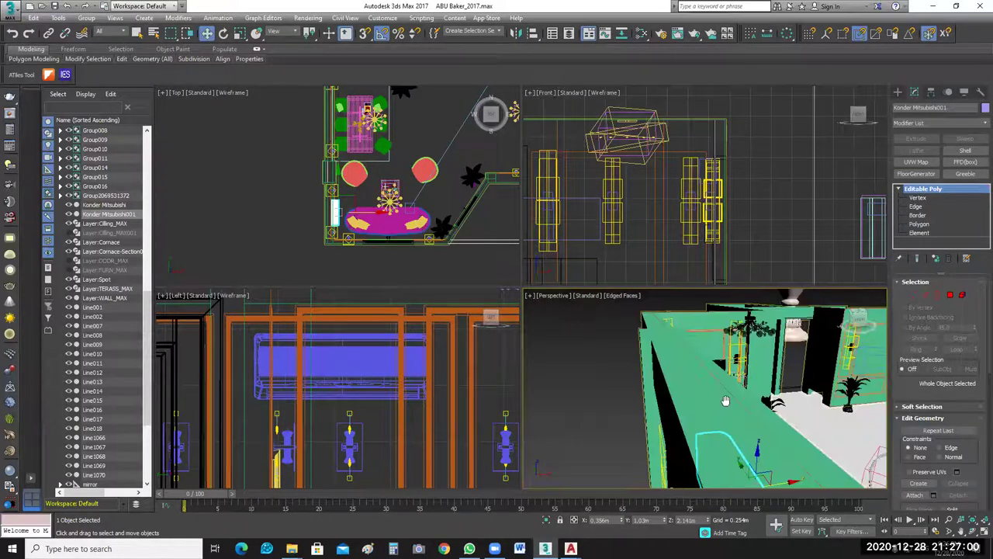
scroll(727, 405, "down", 5)
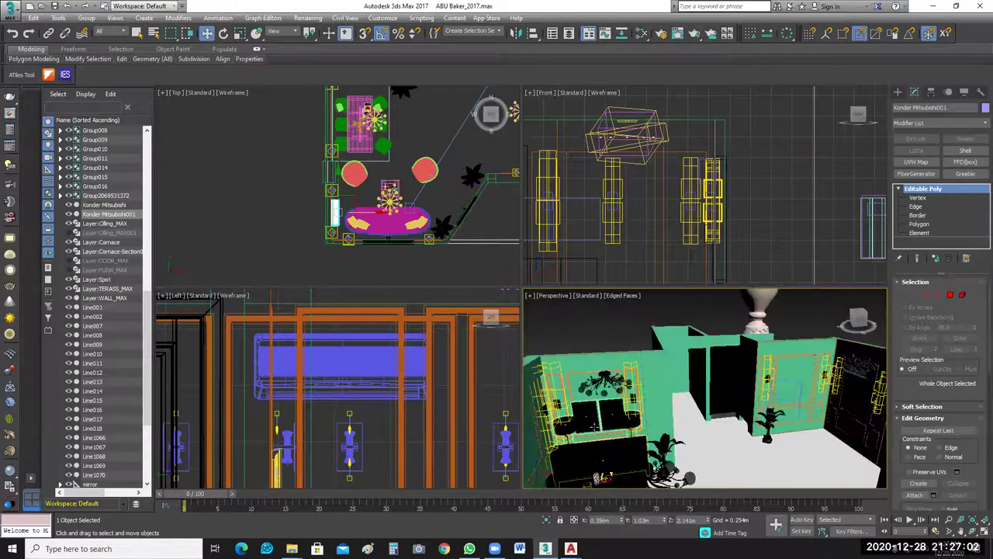
scroll(665, 403, "down", 2)
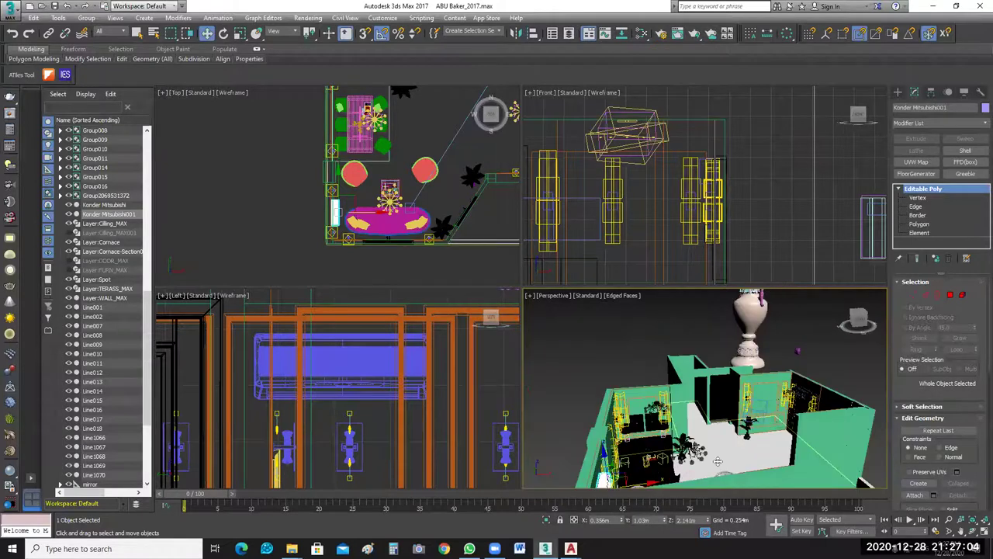
left_click(712, 461)
middle_click_drag(629, 472, 596, 465, "alt")
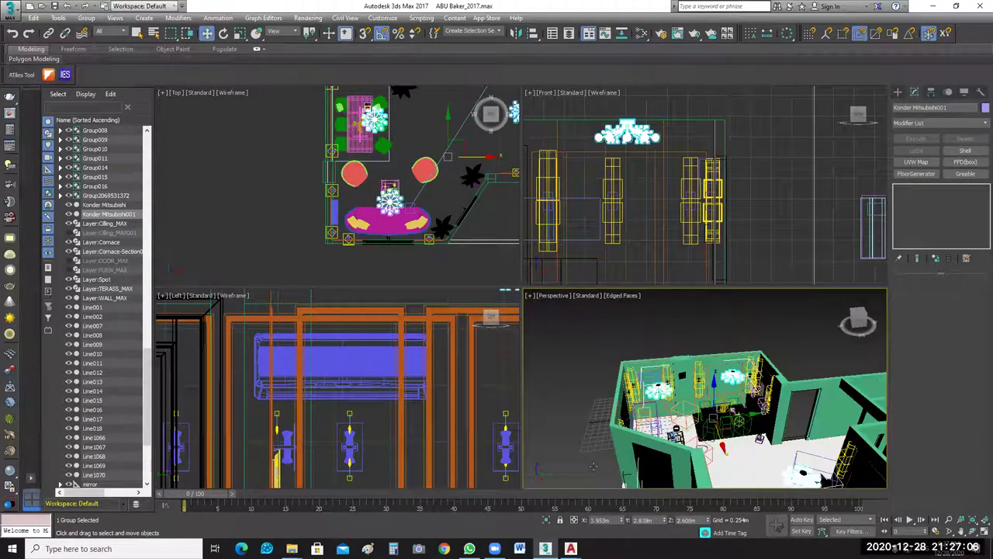
left_click(595, 465)
key("alt+q")
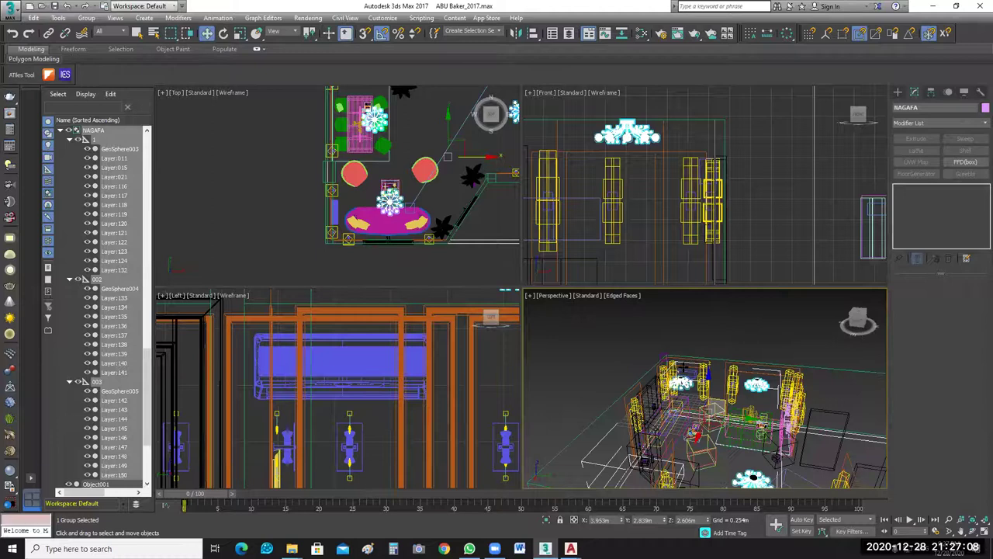
key("shift+z")
key("shift+z")
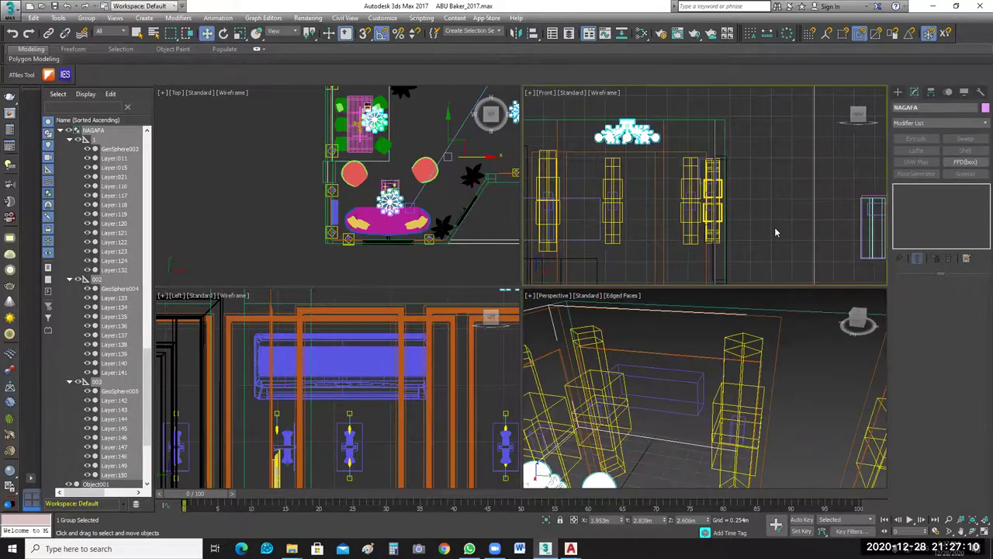
scroll(776, 233, "down", 4)
middle_click_drag(696, 253, 742, 246)
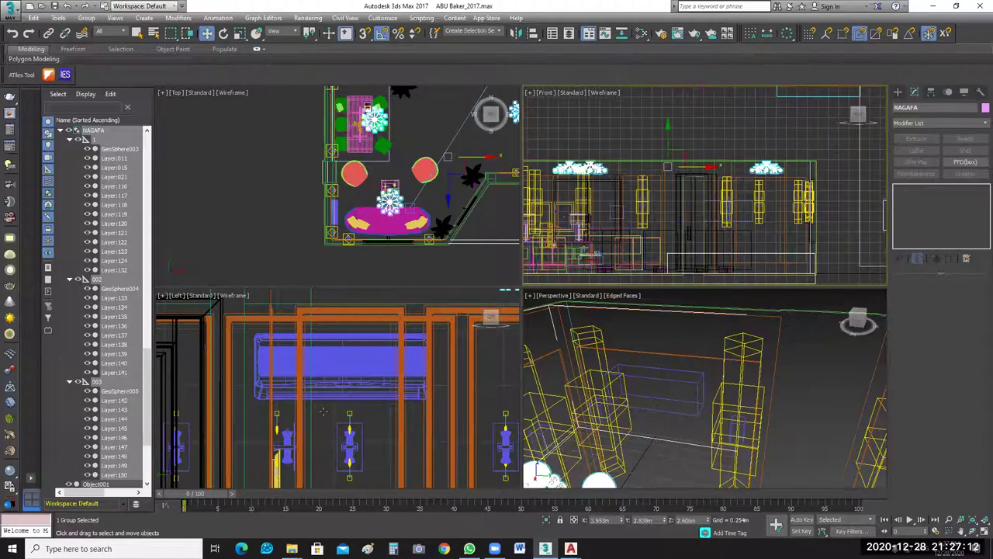
key("shift+z")
key("shift+z")
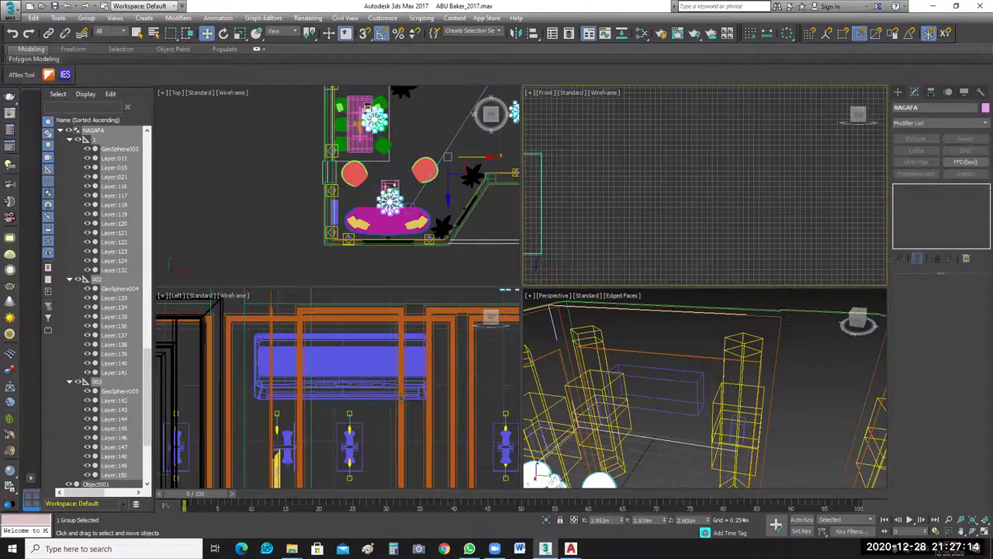
Center the mirrored air conditioner horizontally on its wall panel in the left view, at about Y 1.035 m.
scroll(402, 398, "down", 5)
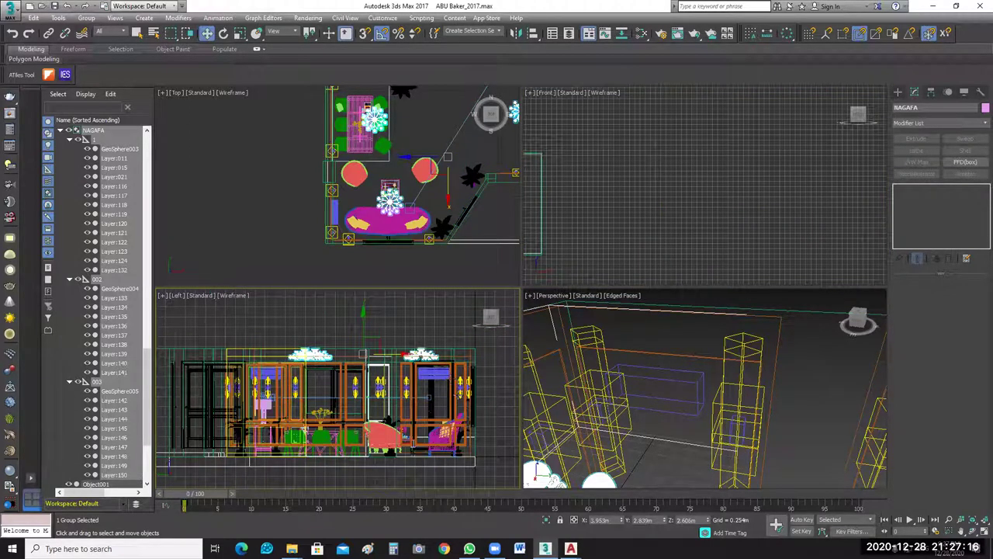
scroll(436, 375, "up", 7)
middle_click_drag(436, 375, 401, 399)
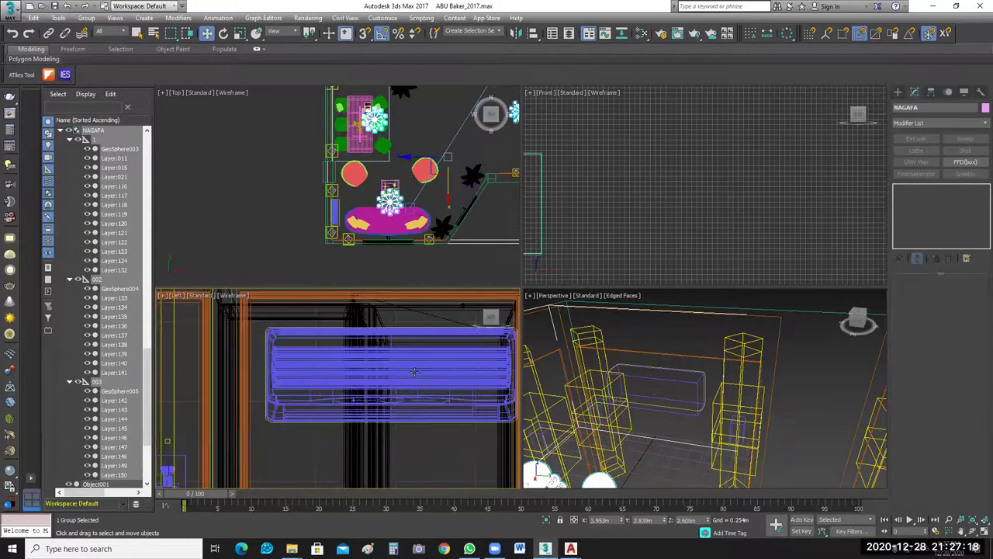
middle_click_drag(445, 369, 414, 372)
left_click(414, 371)
left_click(396, 371)
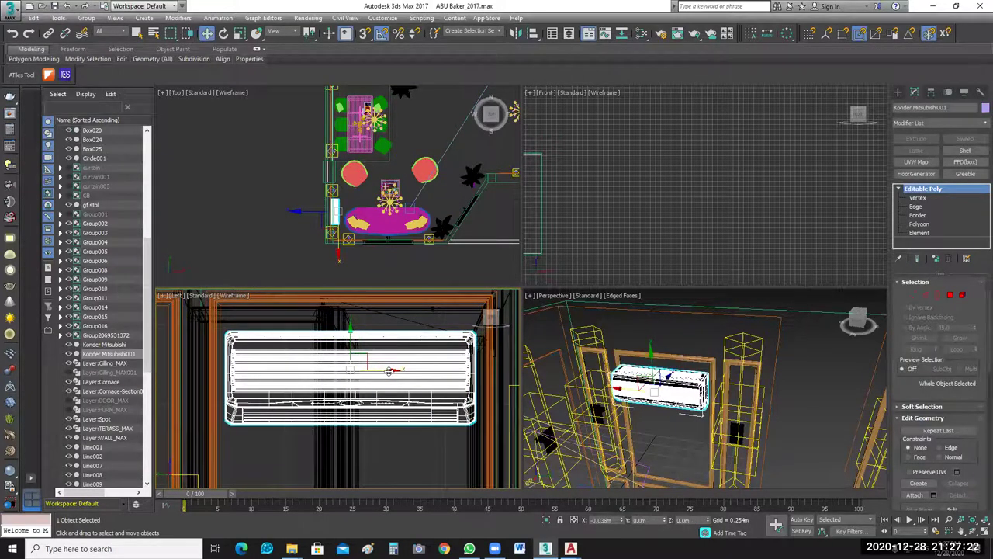
left_click_drag(389, 371, 393, 370)
Locate and select the round "gf stol" table standing far outside the floor plan, and examine its model up close.
left_click(687, 229)
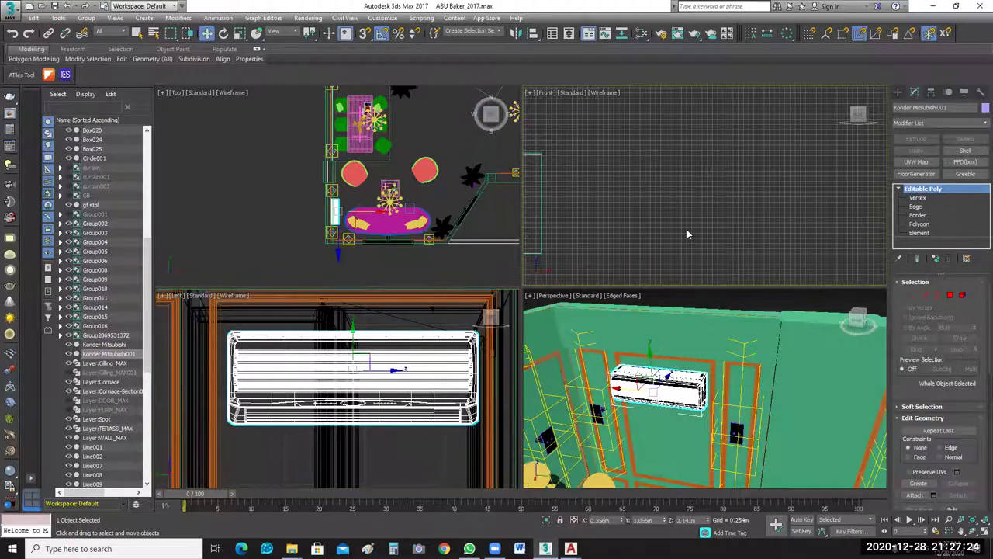
scroll(419, 227, "down", 5)
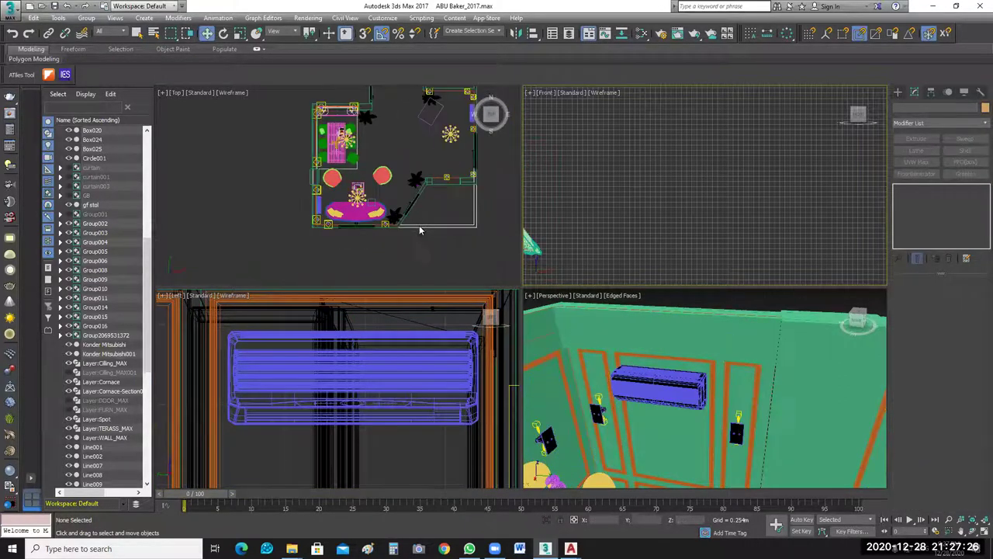
middle_click_drag(408, 246, 397, 275)
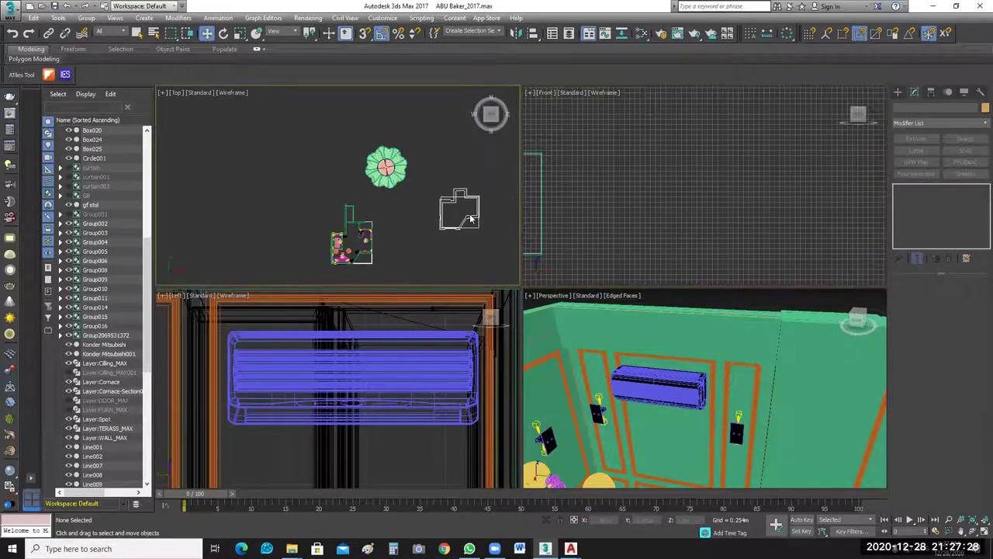
key("ctrl+z")
middle_click_drag(486, 244, 434, 249)
scroll(441, 202, "down", 4)
middle_click_drag(440, 202, 431, 182)
middle_click_drag(442, 235, 379, 236)
left_click(467, 211)
scroll(466, 211, "up", 5)
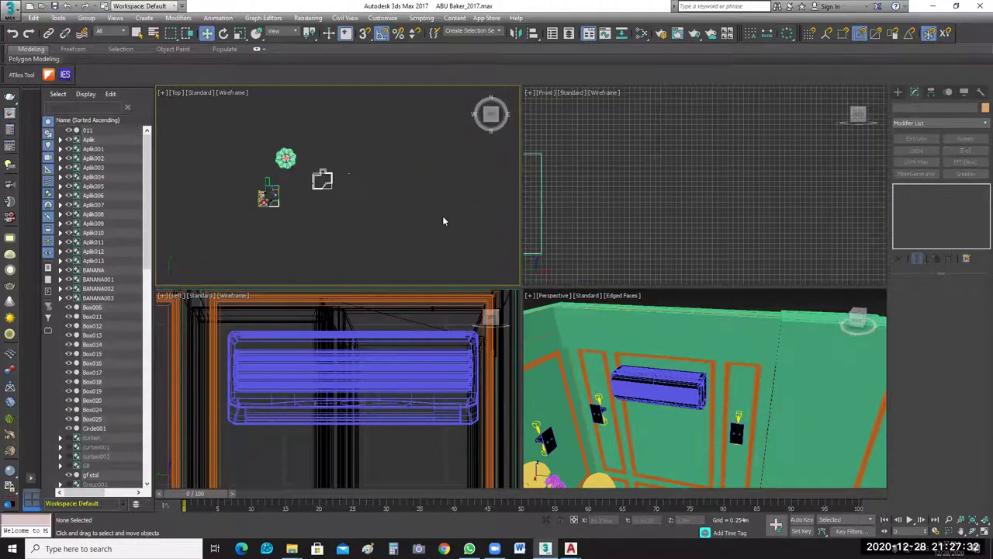
scroll(402, 219, "up", 3)
left_click_drag(440, 166, 391, 234)
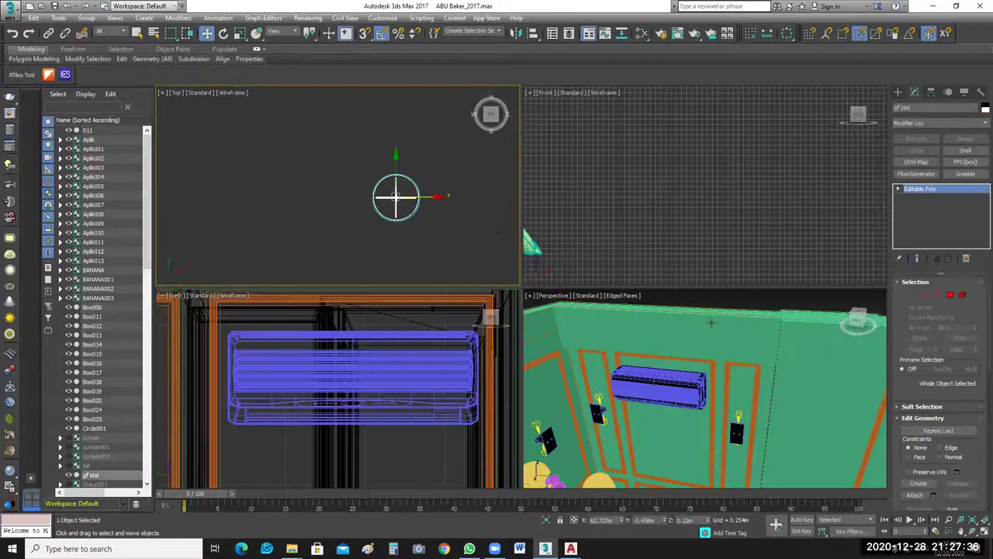
scroll(732, 349, "down", 4)
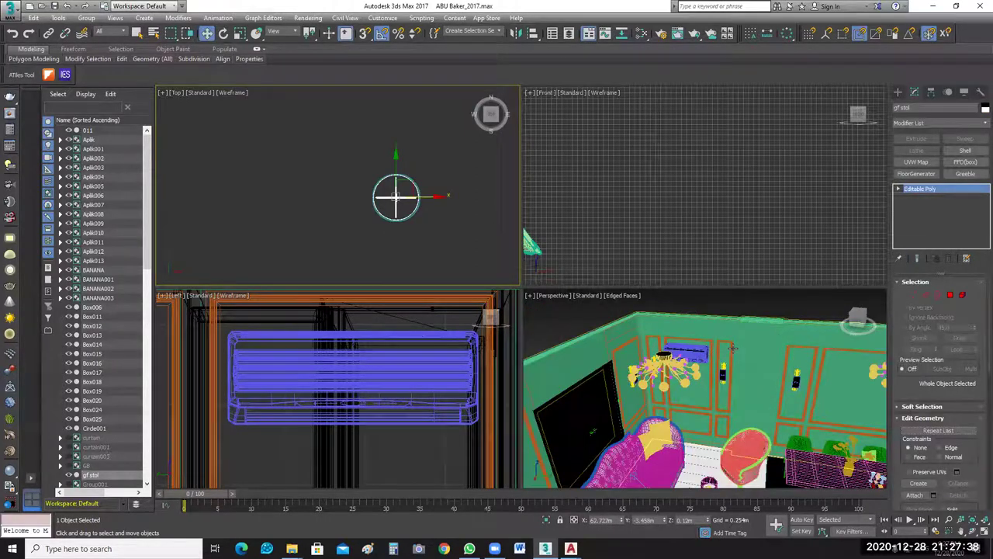
key("alt+q")
scroll(700, 413, "up", 8)
scroll(469, 238, "down", 4)
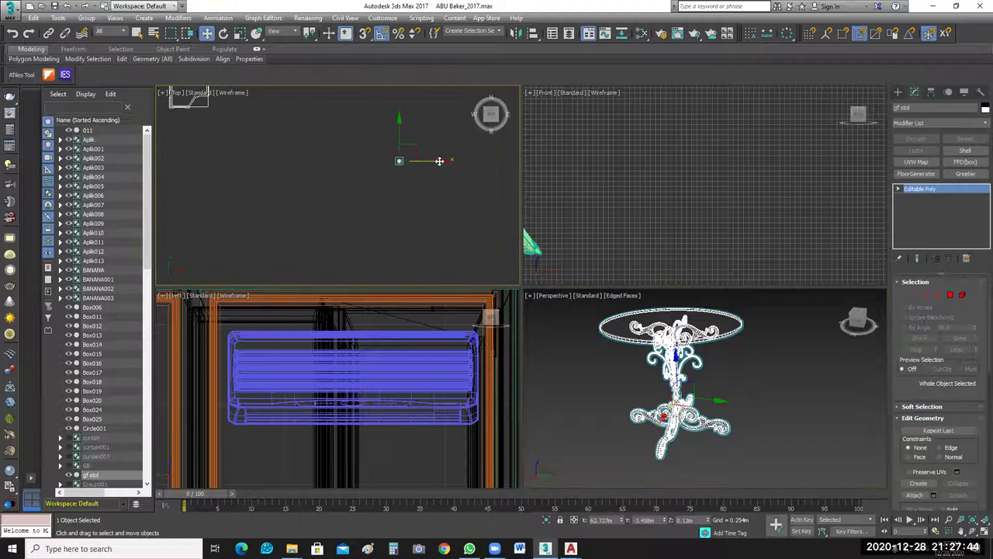
Move the round table from far outside the plan into the room, beside the sofa's east end.
left_click_drag(440, 161, 308, 202)
scroll(308, 202, "down", 3)
middle_click_drag(309, 202, 477, 214)
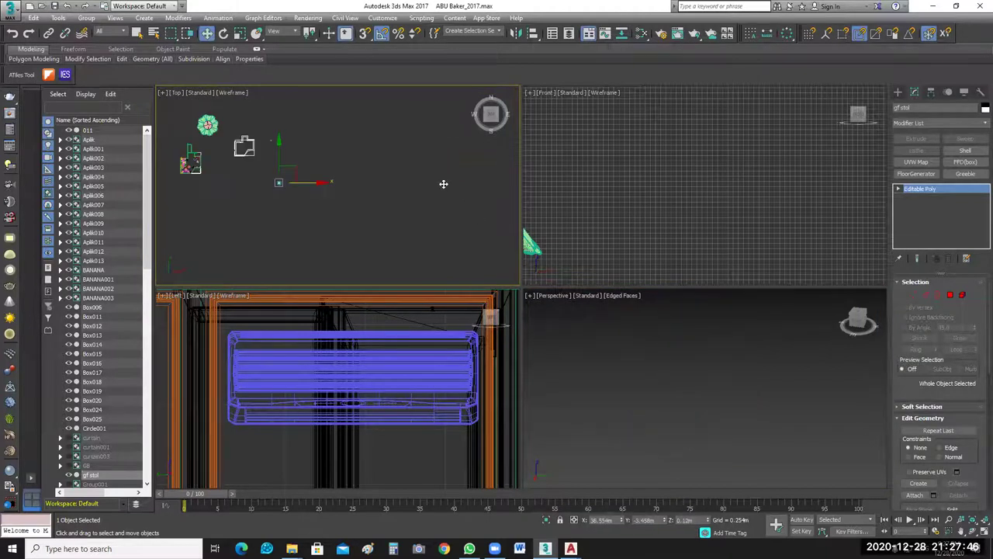
scroll(322, 171, "up", 5)
scroll(322, 167, "up", 4)
middle_click_drag(364, 186, 406, 210)
left_click_drag(339, 203, 349, 127)
middle_click_drag(318, 206, 347, 263)
left_click_drag(358, 218, 366, 91)
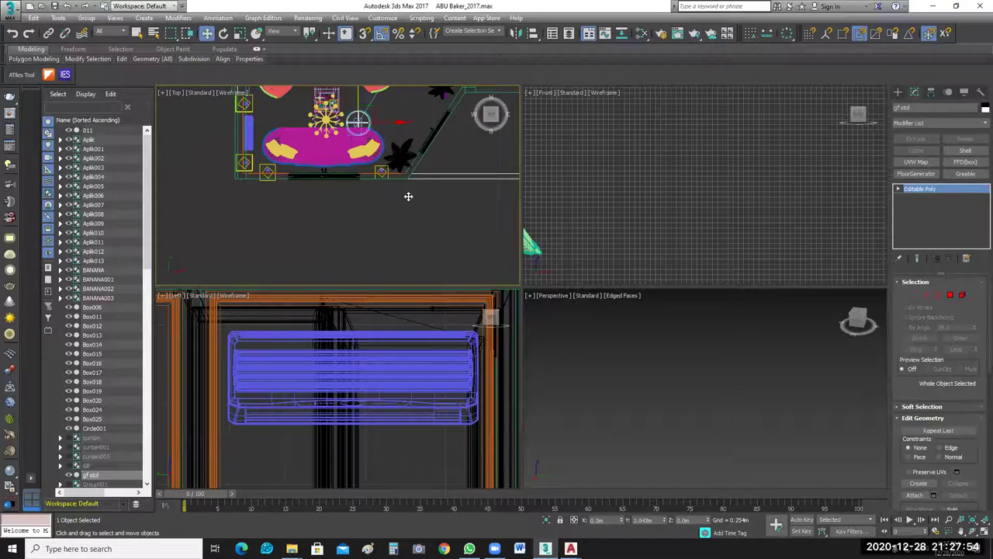
Shift the round table west to between the sofa and the west armchair, at about X 0.686 m and Y 1.438 m.
scroll(408, 196, "up", 4)
left_click_drag(405, 188, 222, 189)
scroll(446, 209, "down", 3)
middle_click_drag(458, 204, 421, 208)
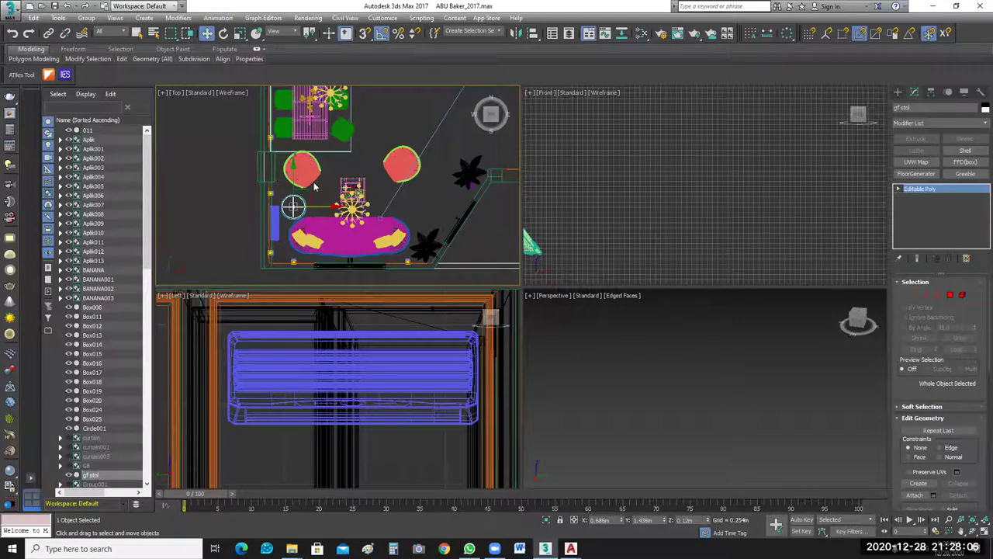
Shift the round table farther west toward the wall in the top view, to about X 0.46 m.
scroll(309, 212, "up", 3)
left_click_drag(282, 220, 261, 220)
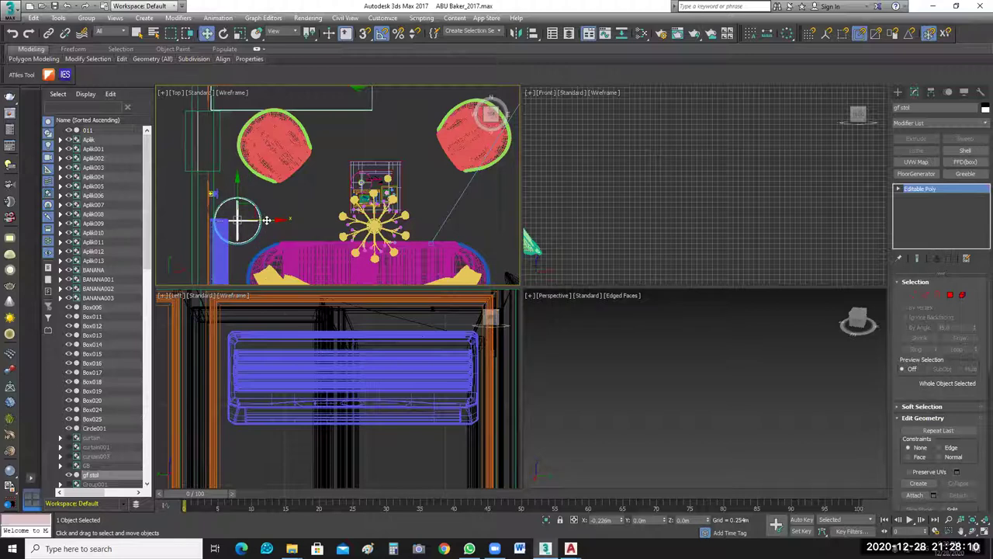
middle_click_drag(497, 210, 473, 209)
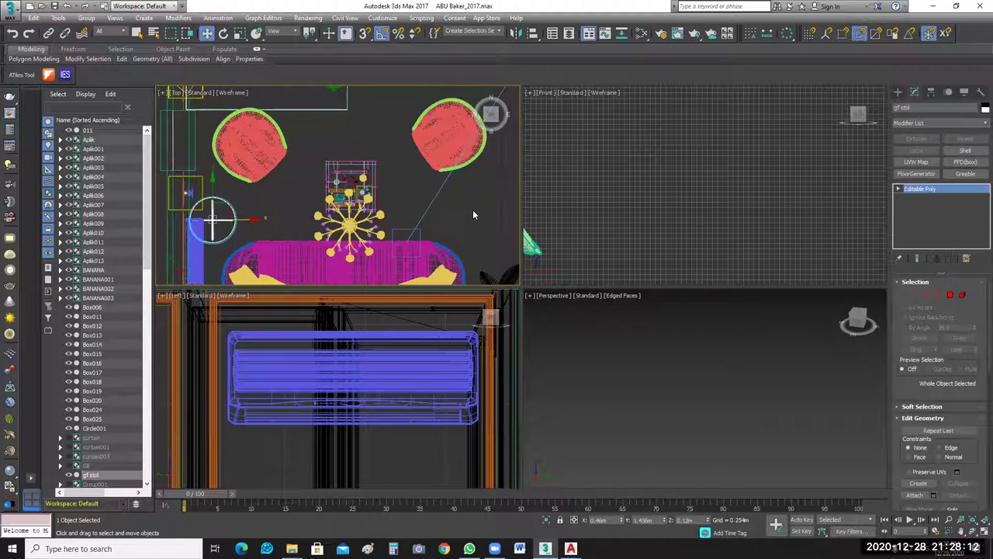
scroll(456, 217, "down", 2)
scroll(455, 216, "down", 1)
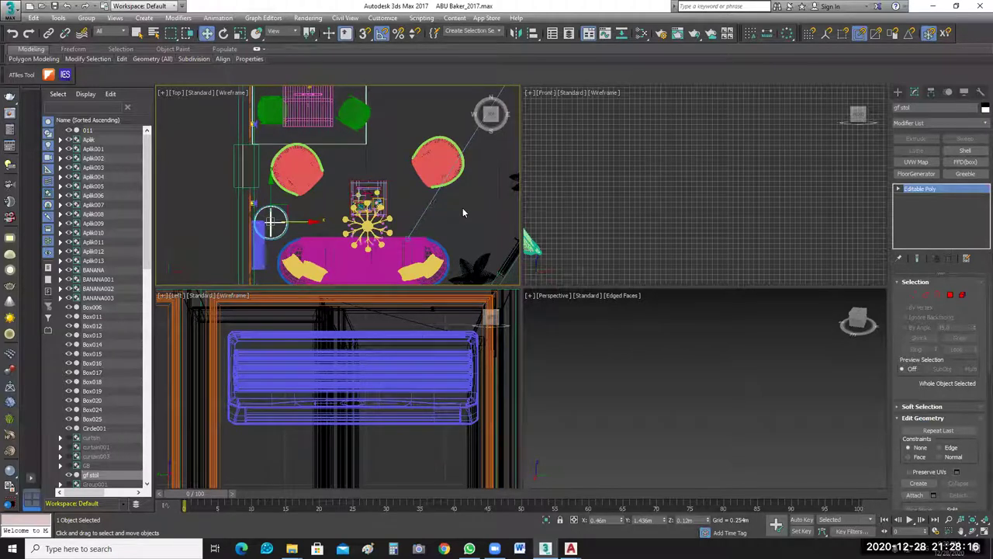
scroll(462, 211, "down", 3)
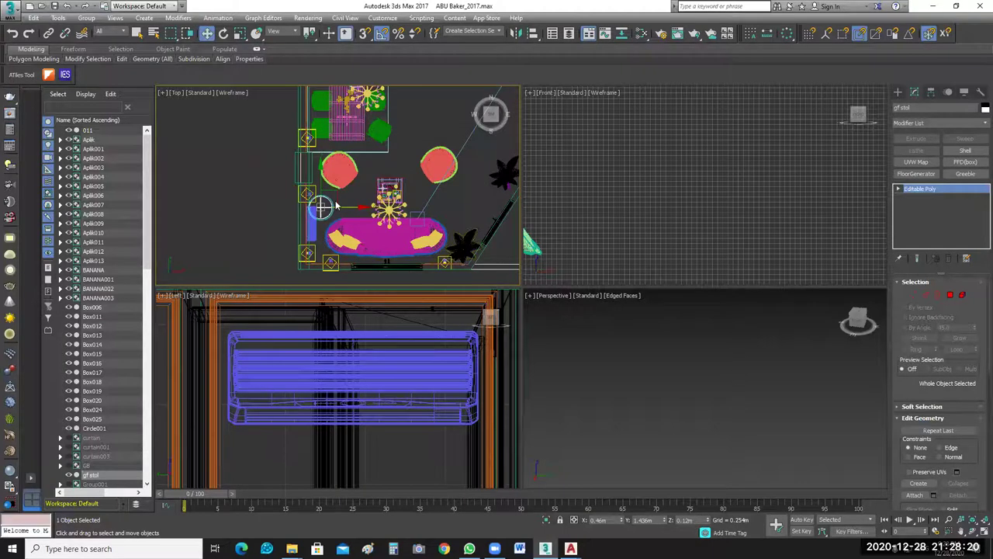
scroll(370, 211, "up", 4)
scroll(339, 253, "down", 6)
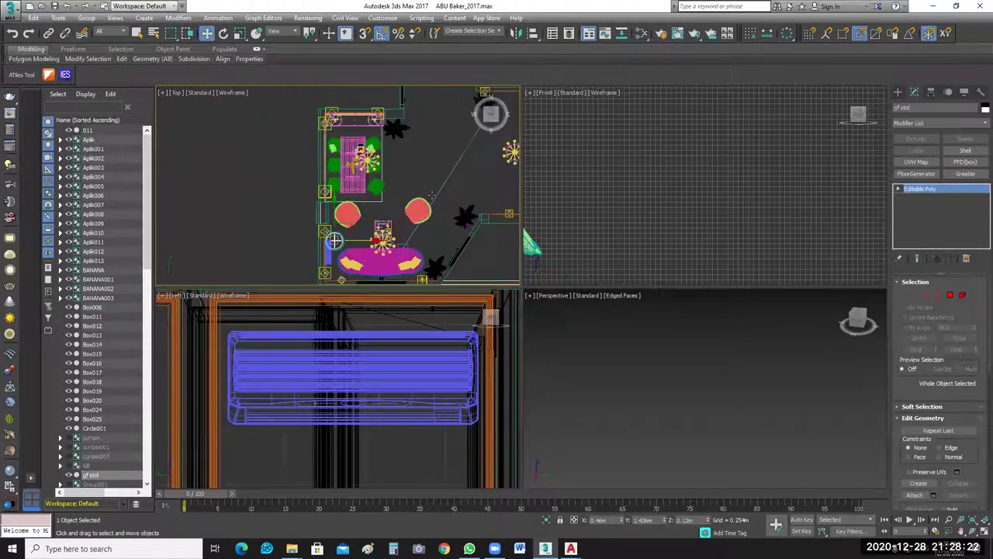
Measure the round table's dimensions and examine its placement beside the sofa and armchair in the perspective view.
left_click(980, 92)
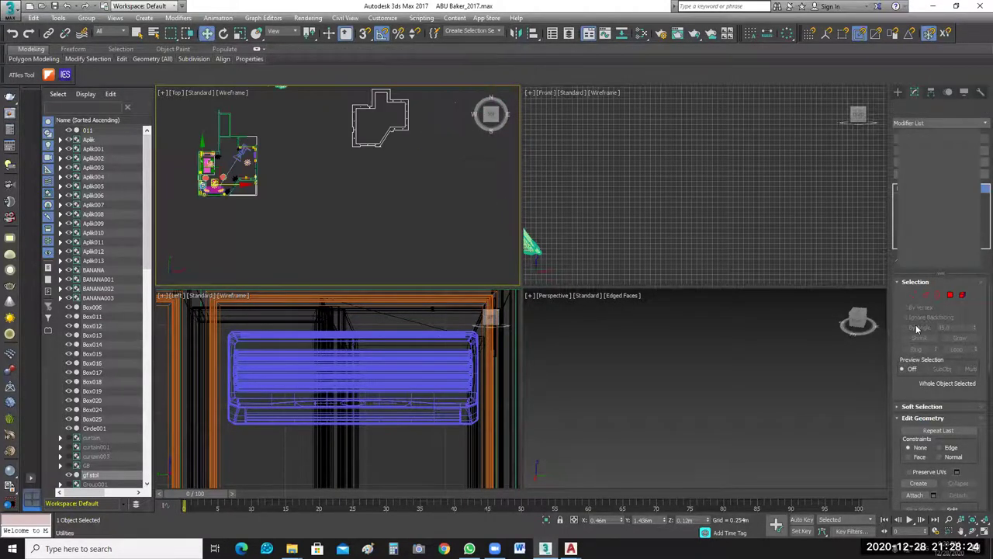
left_click(939, 193)
right_click(703, 398)
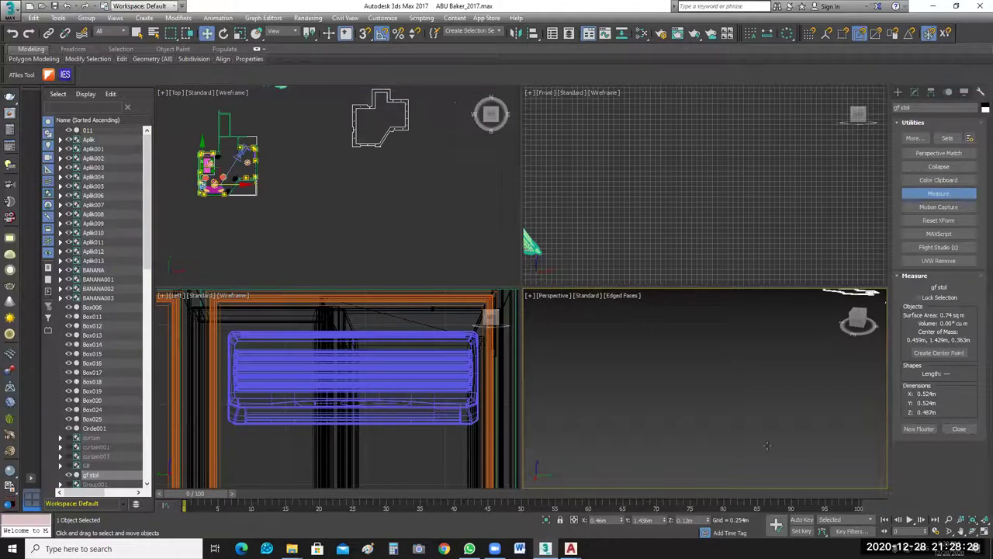
key("z")
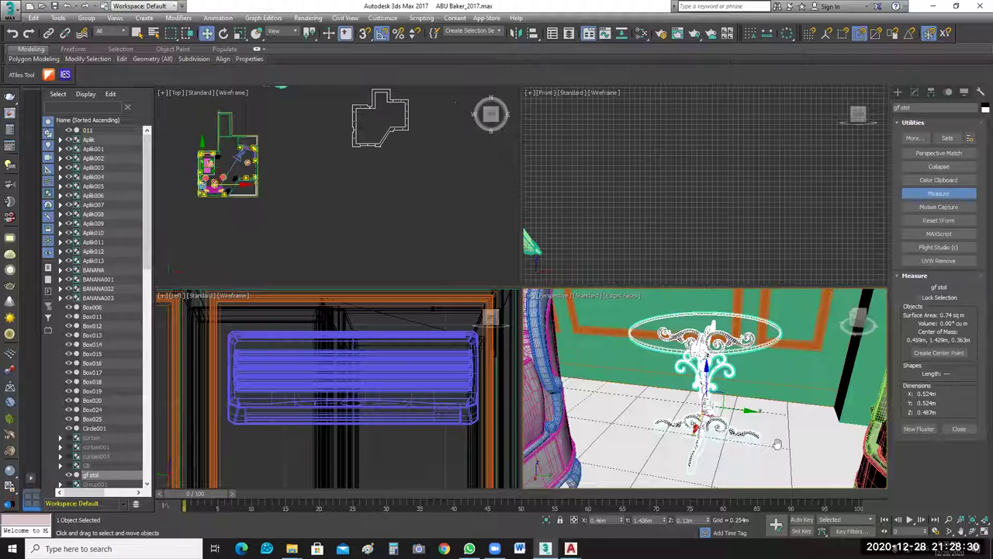
scroll(764, 381, "down", 5)
middle_click_drag(734, 339, 724, 277)
Select all parts of the oversized table lamp north of the floor plan and group them under the default name.
left_click(433, 242)
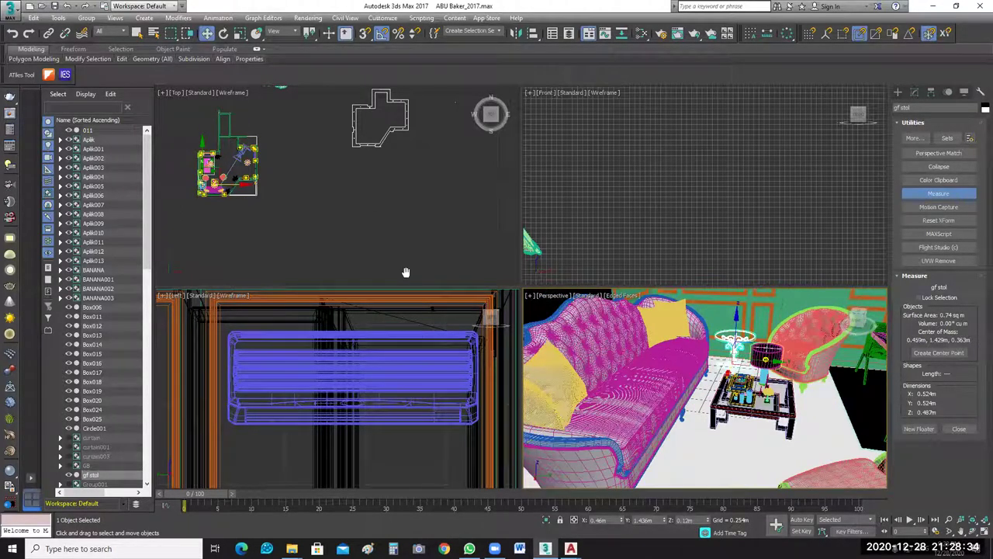
middle_click_drag(370, 148, 407, 216)
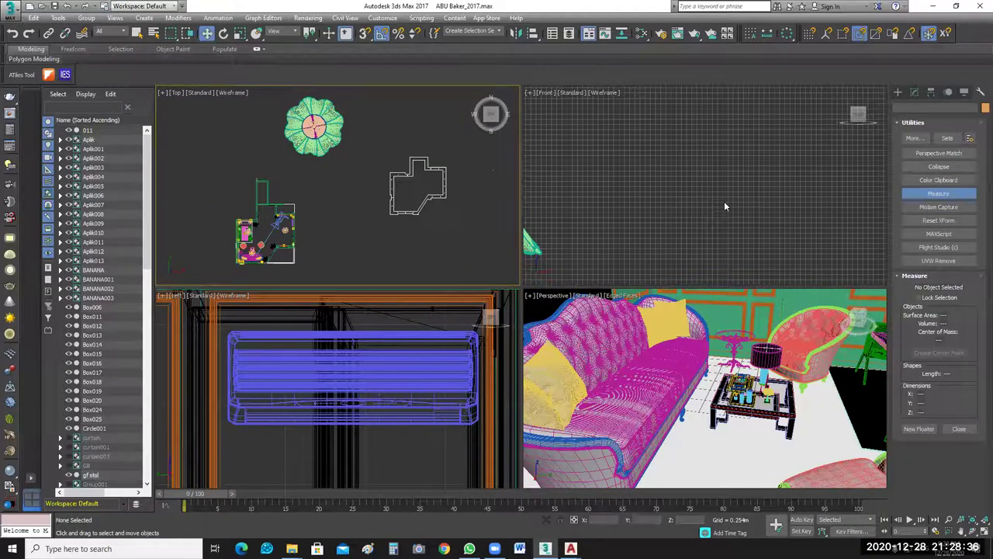
scroll(724, 201, "down", 3)
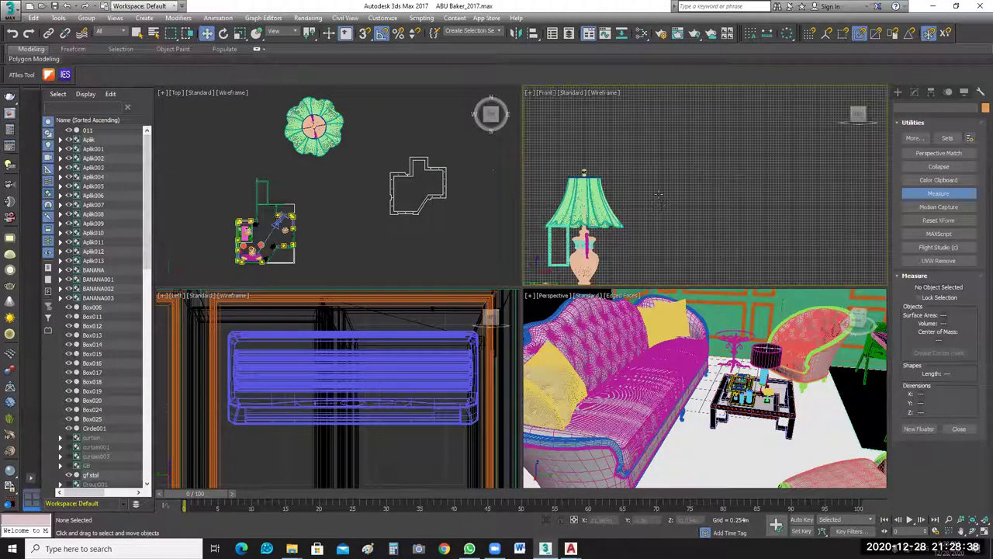
scroll(699, 199, "down", 4)
left_click_drag(360, 93, 305, 176)
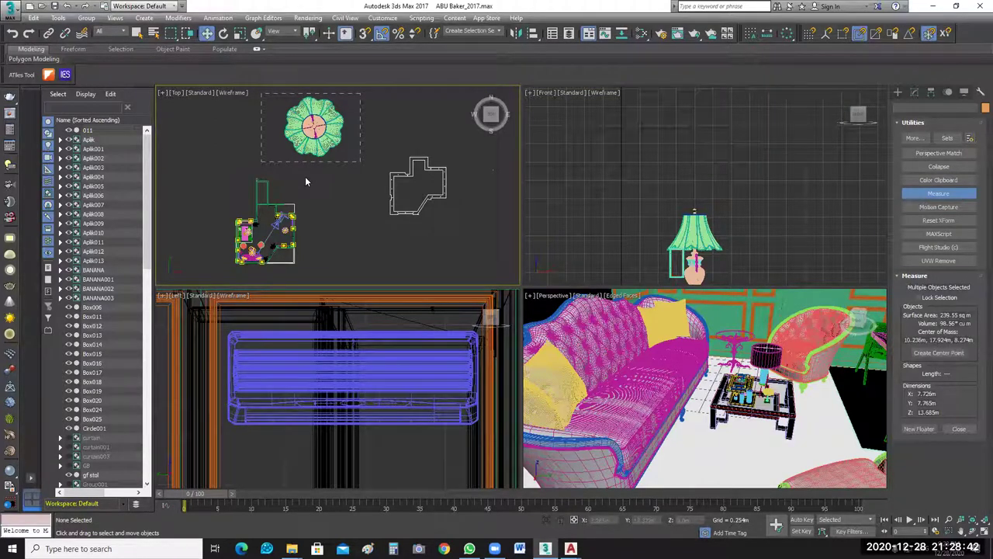
left_click(86, 18)
left_click(97, 36)
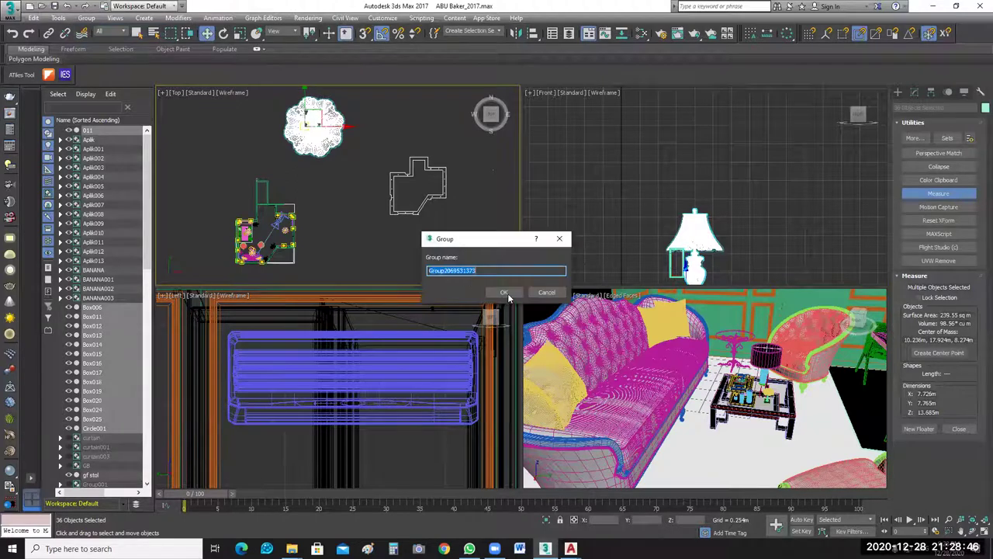
left_click(508, 293)
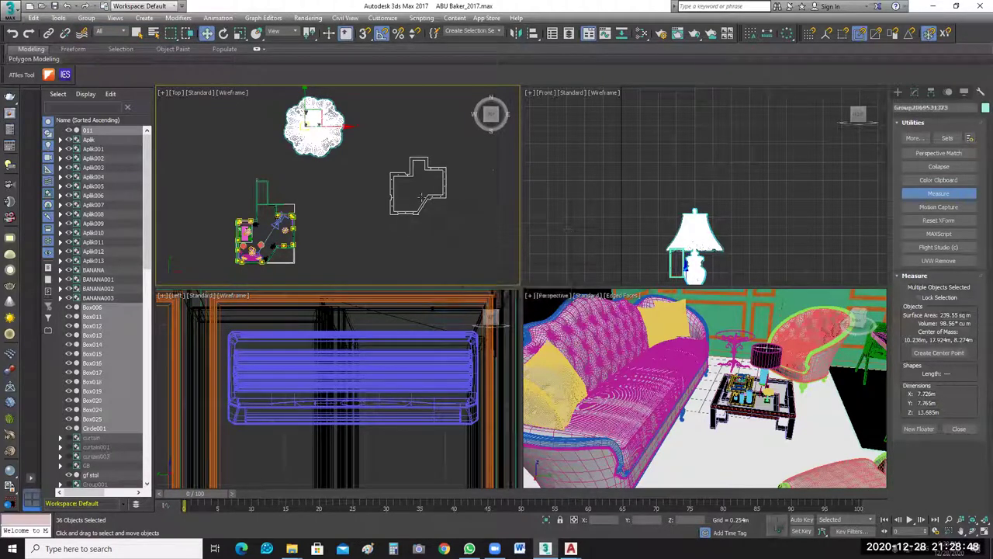
Scale the lamp group down uniformly in the front view to about 1.00 × 1.01 × 1.78 m.
scroll(741, 184, "down", 2)
scroll(621, 110, "down", 2)
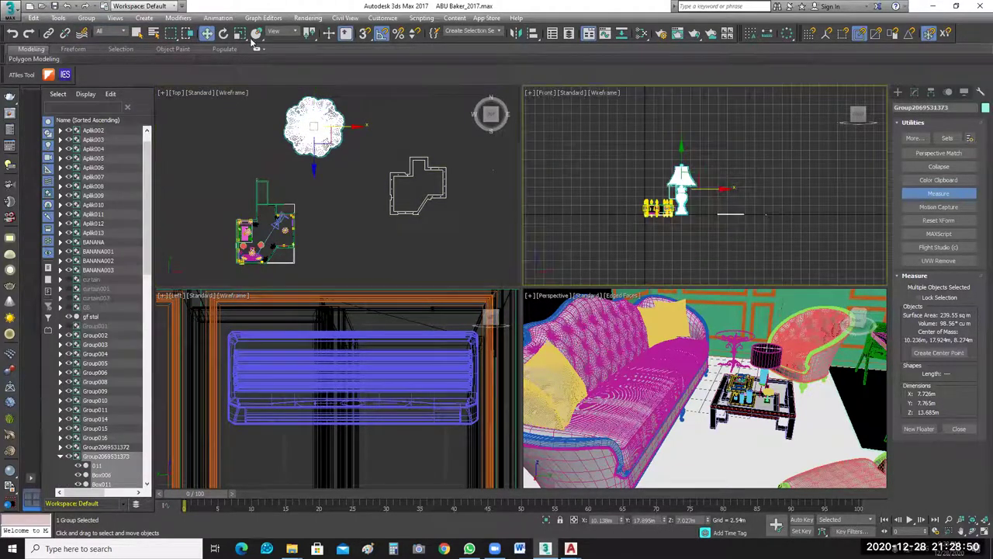
key("r")
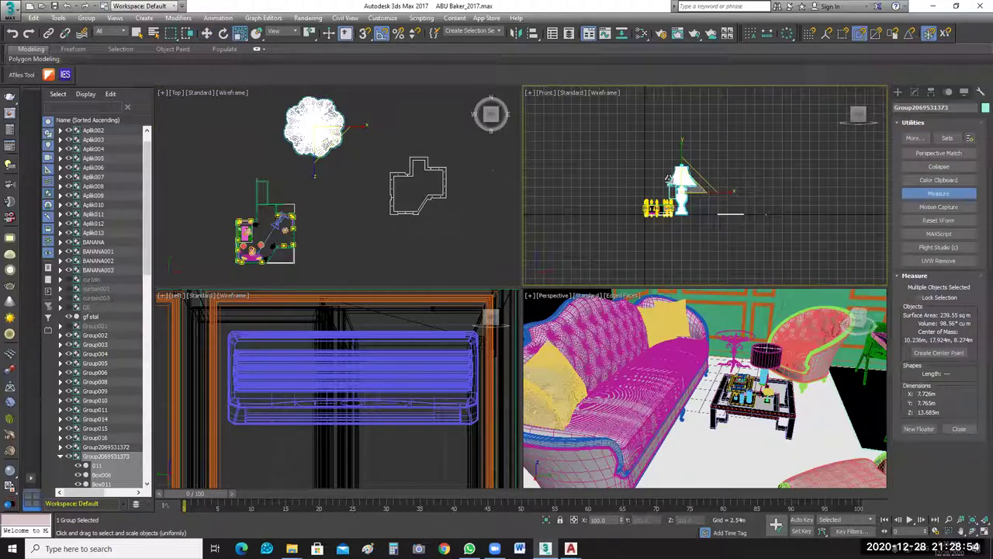
scroll(665, 179, "up", 2)
left_click_drag(665, 179, 721, 291)
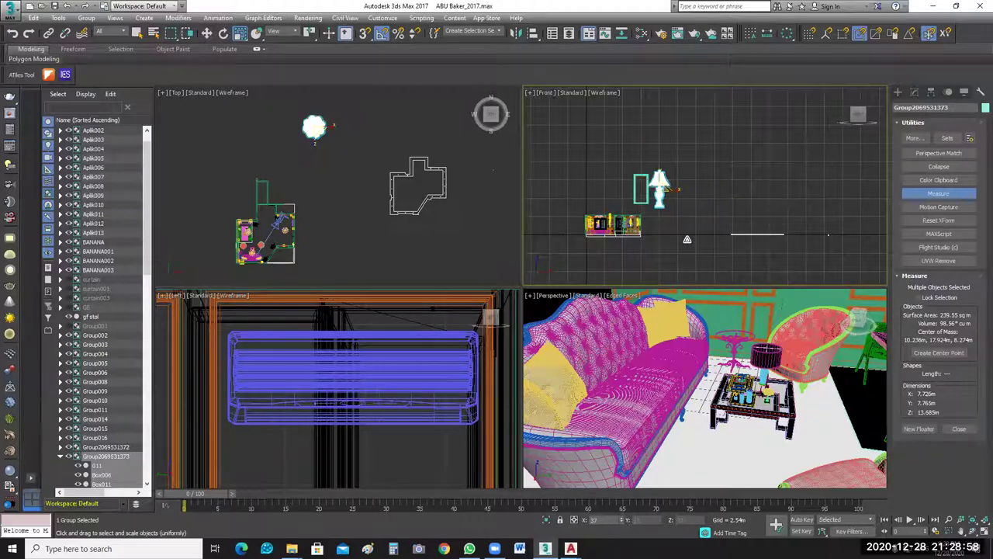
left_click_drag(687, 239, 687, 240)
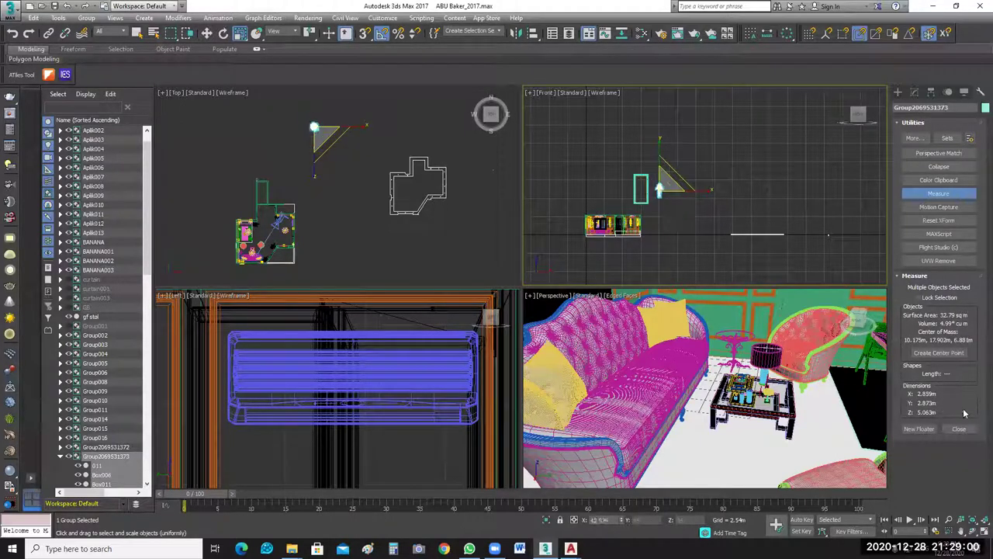
left_click(627, 224)
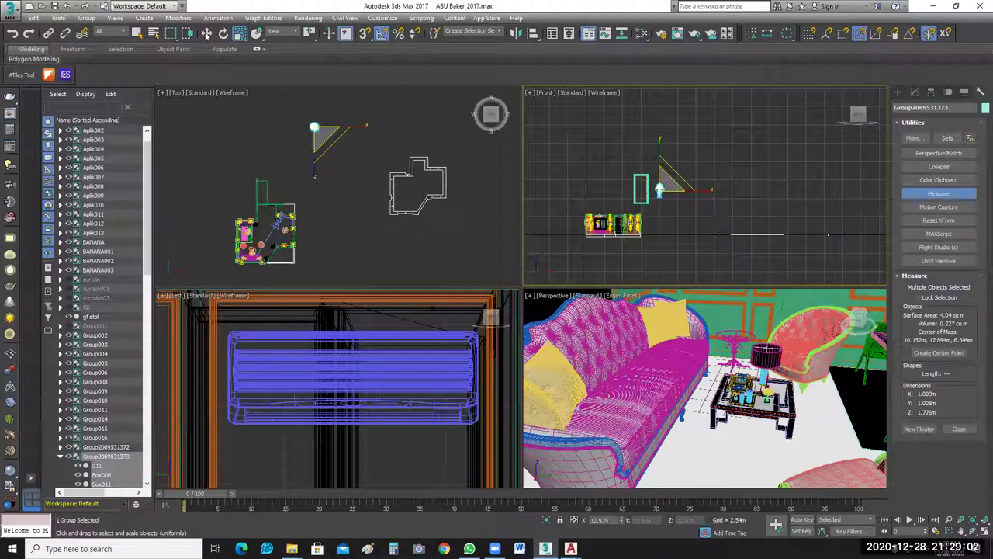
Move the lamp group south in the top view until it is level with the room's south wall, at about Y 0.19 m.
key("w")
middle_click_drag(685, 218, 670, 185)
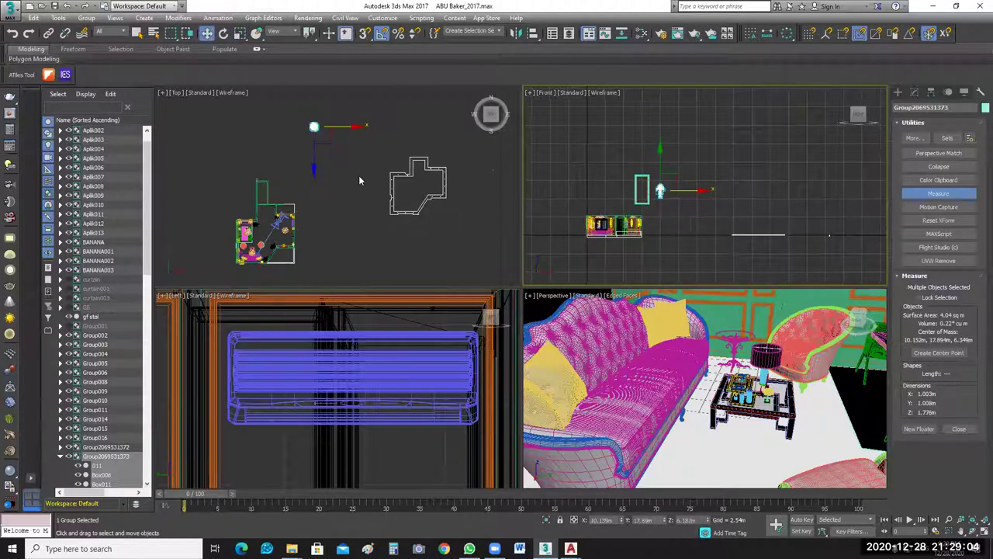
middle_click_drag(363, 165, 364, 164)
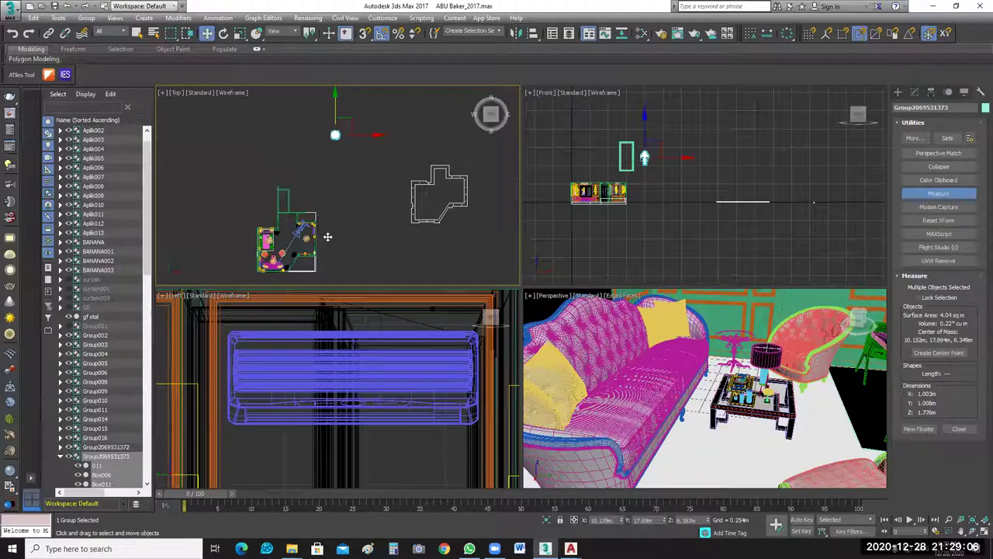
left_click_drag(335, 110, 357, 246)
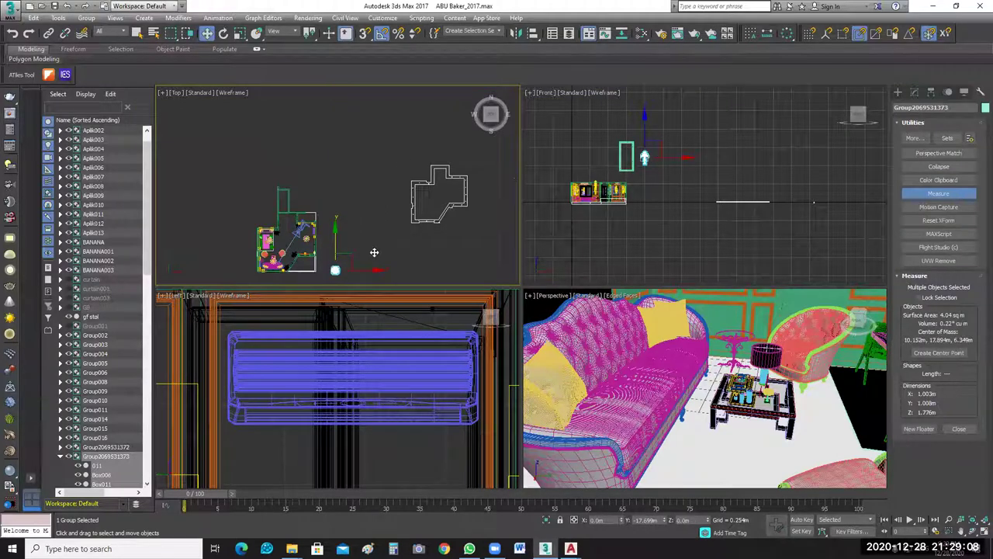
scroll(394, 244, "up", 5)
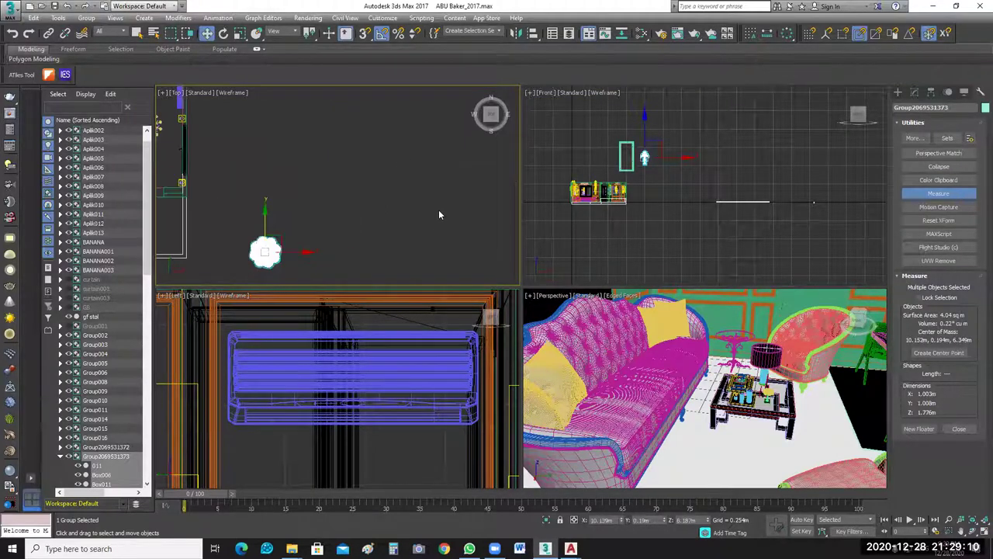
Scale the lamp group down further in the front view to about 0.39 × 0.40 × 0.70 m.
left_click(660, 184)
scroll(675, 166, "up", 4)
scroll(672, 171, "up", 3)
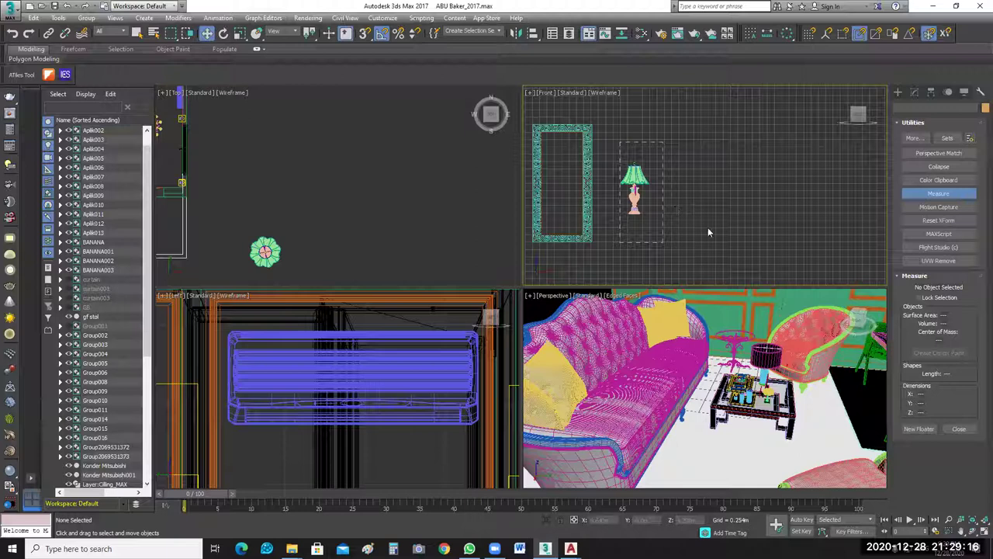
middle_click_drag(676, 214, 714, 224)
scroll(714, 224, "up", 4)
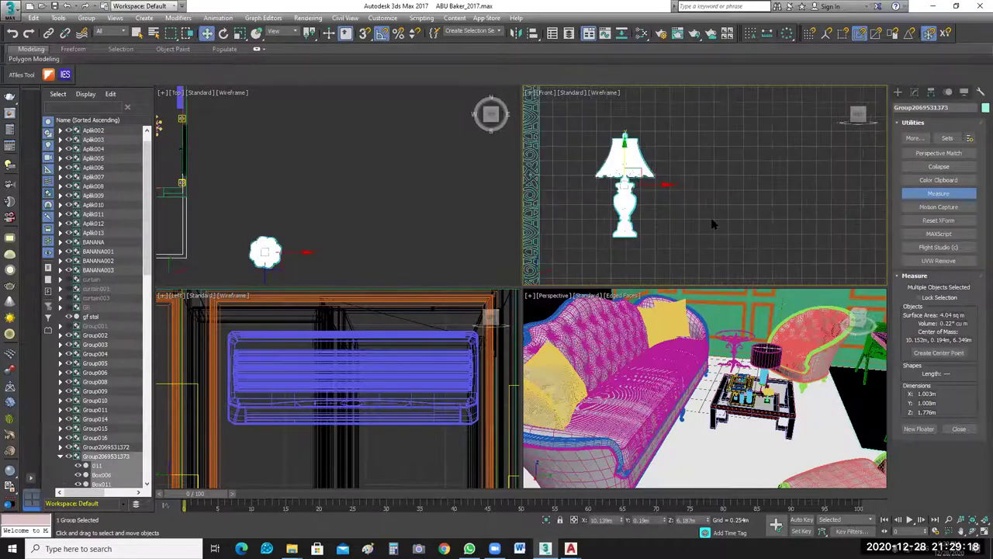
key("r")
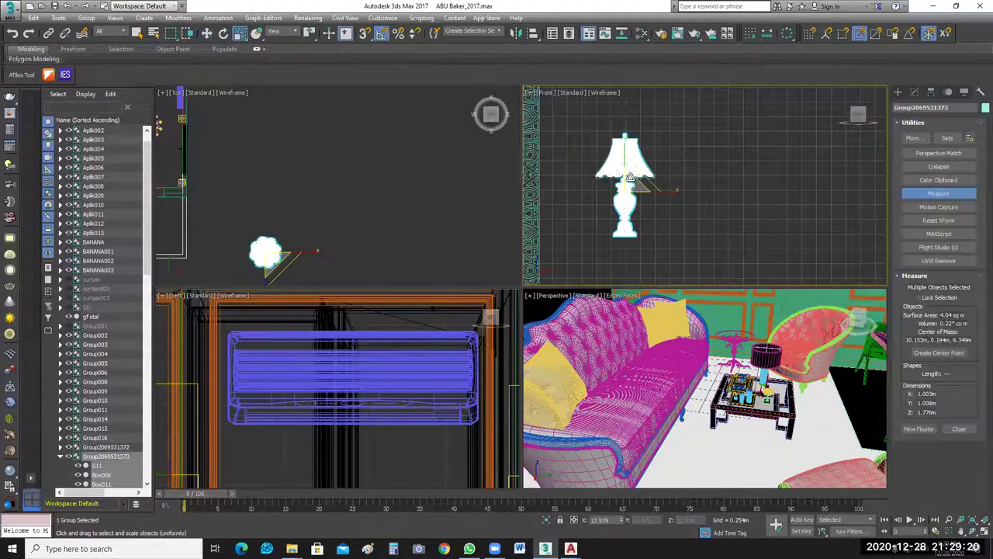
left_click_drag(629, 178, 667, 234)
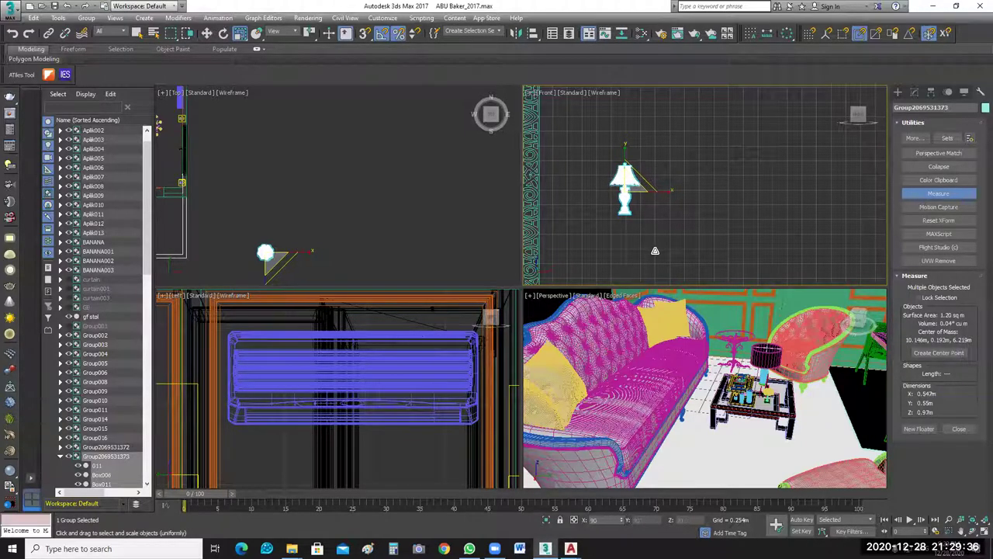
left_click_drag(655, 251, 655, 250)
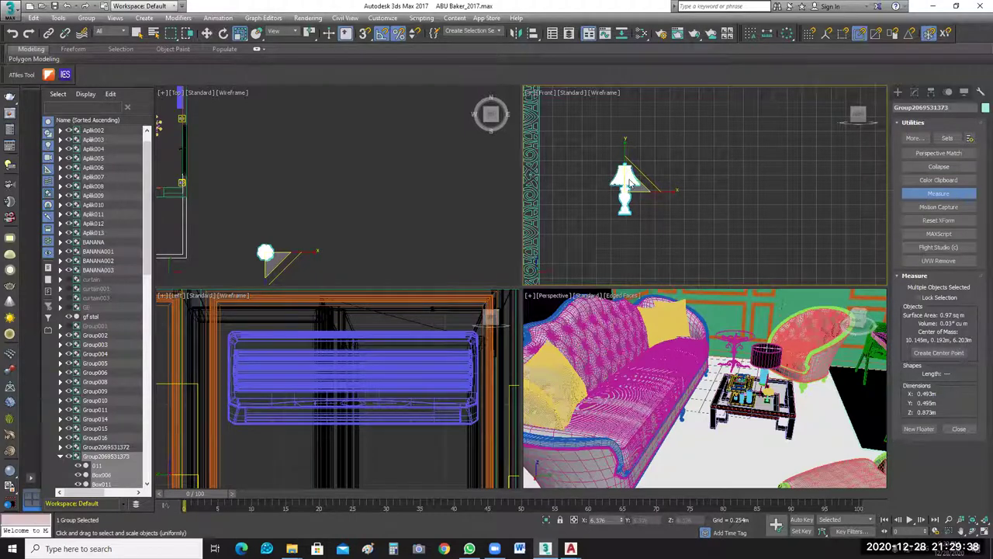
left_click(664, 211)
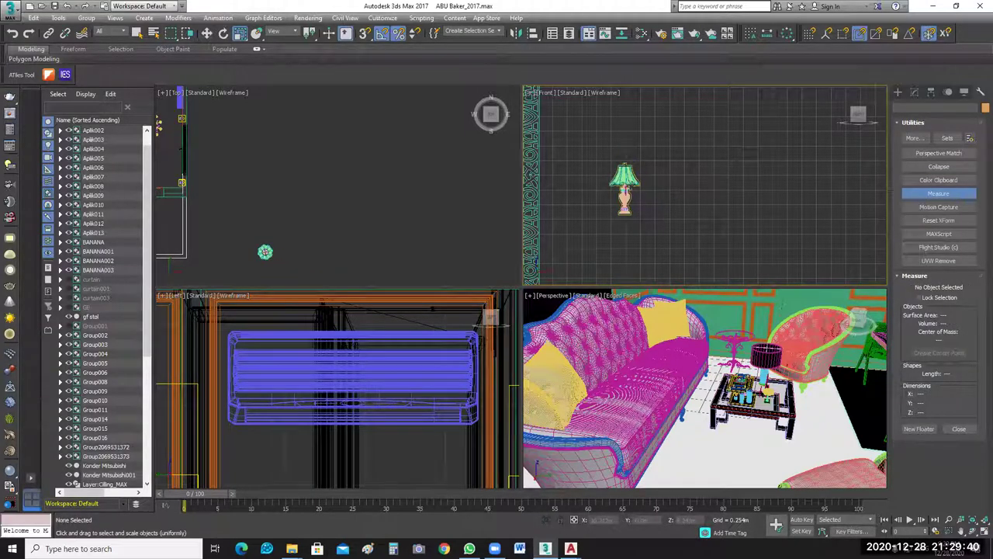
left_click(627, 185)
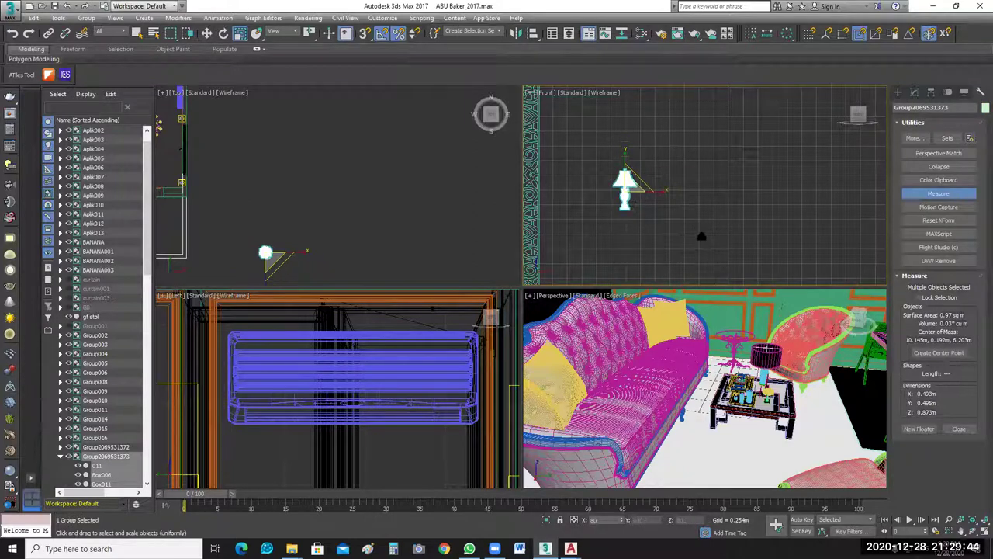
left_click(714, 256)
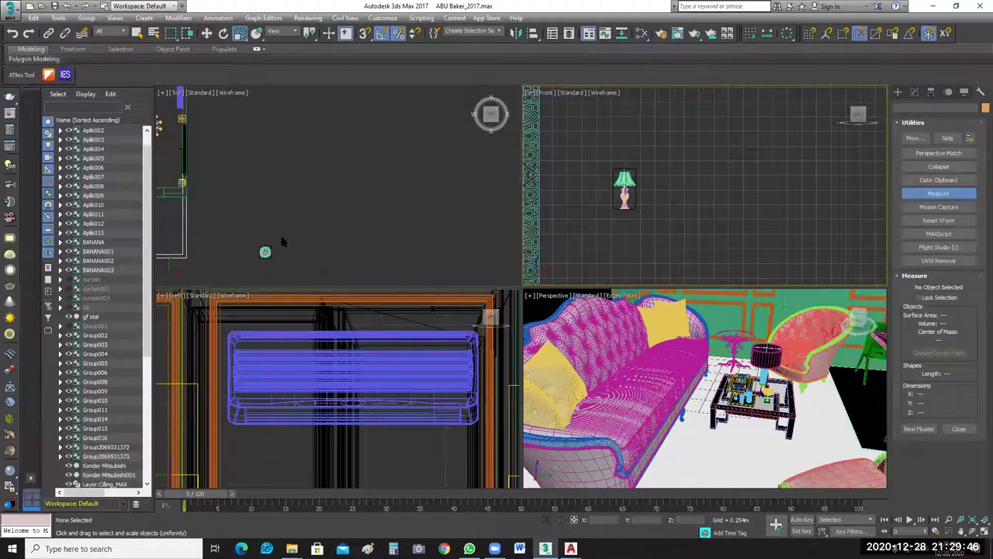
Select the table lamp group east of the floor plan and move it west in the top view to about X 5.16 m.
key("w")
left_click_drag(256, 200, 321, 235)
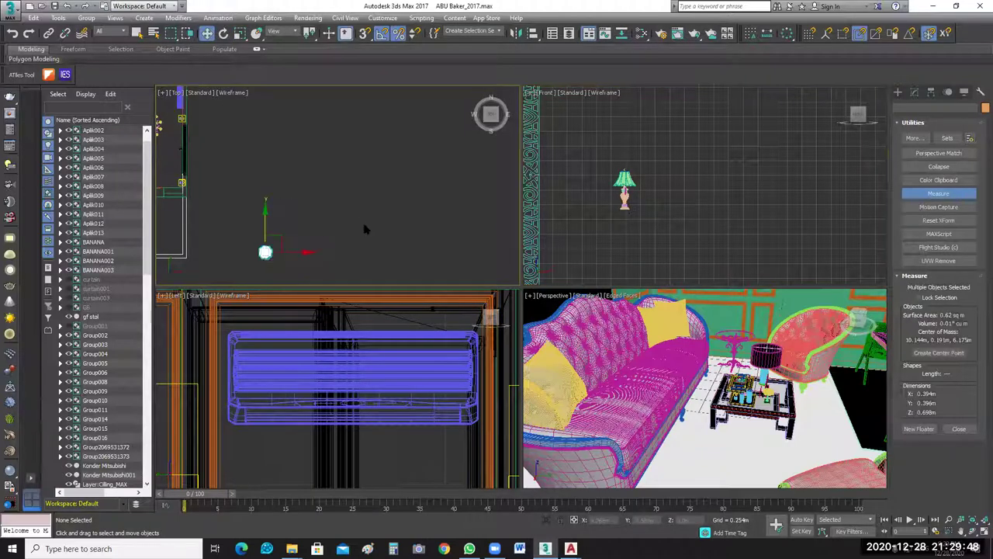
scroll(377, 227, "down", 2)
middle_click_drag(377, 227, 448, 207)
scroll(448, 207, "up", 2)
middle_click_drag(432, 270, 514, 259)
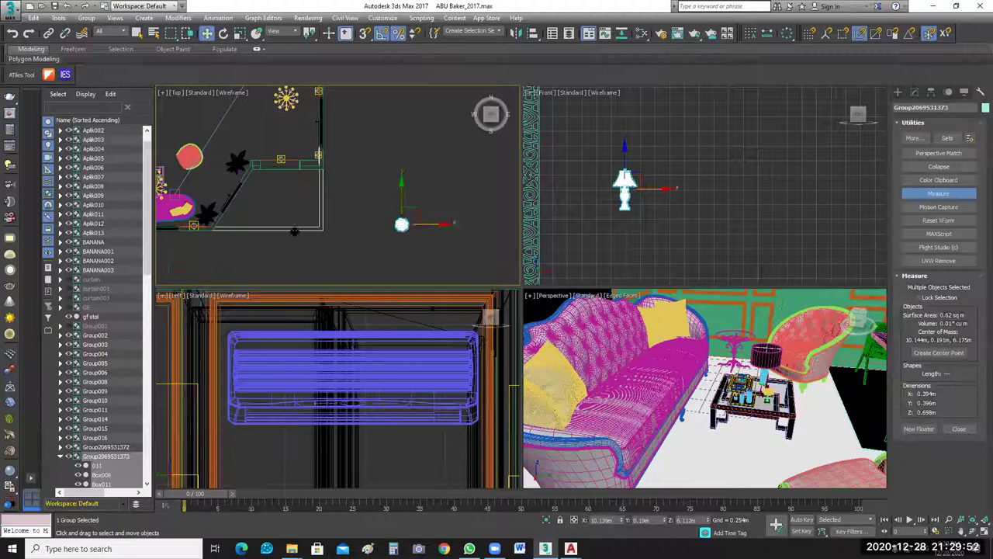
left_click_drag(444, 224, 294, 231)
middle_click_drag(285, 254, 339, 254)
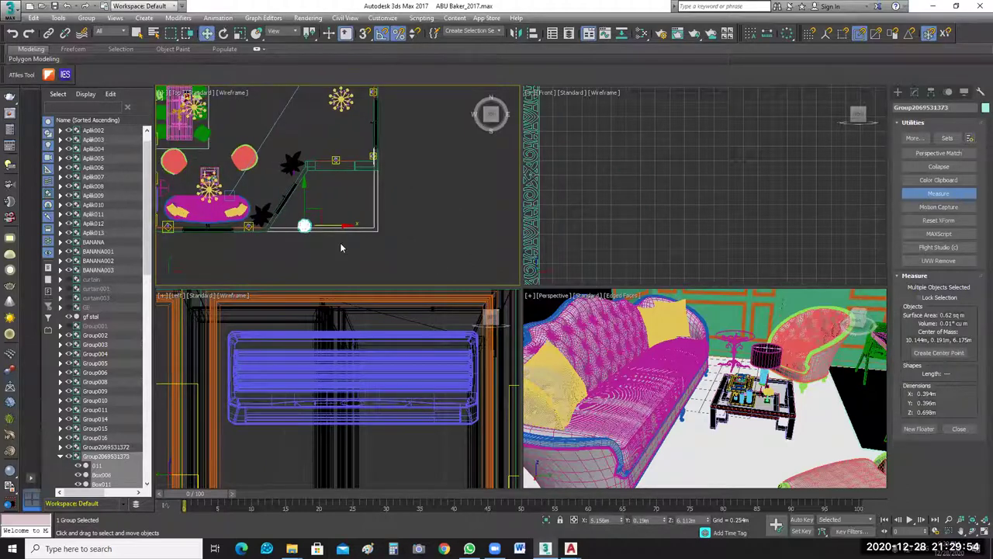
Move the lamp group further west along the south wall to the room's corner beside the sofa, at about X 0.38 m.
scroll(404, 245, "up", 2)
middle_click_drag(405, 246, 488, 261)
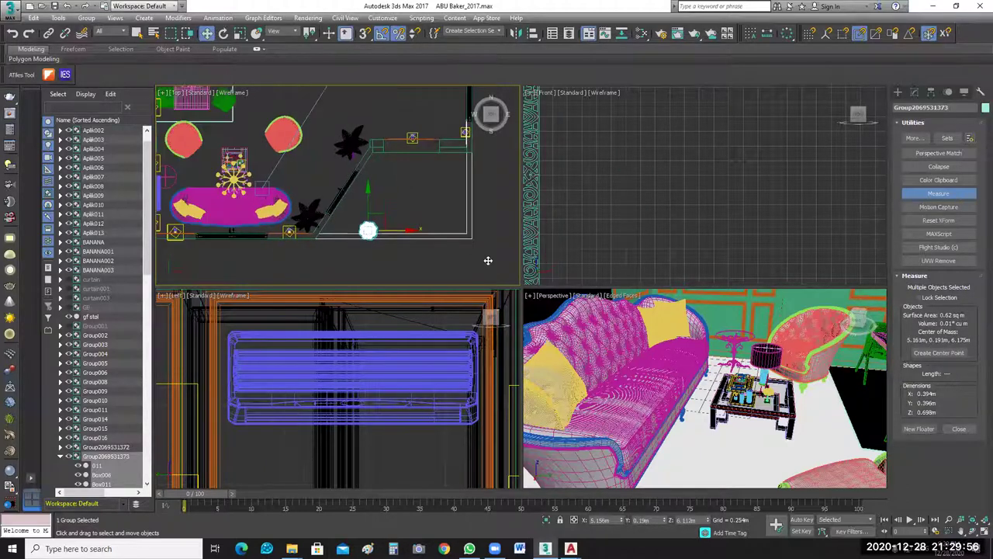
left_click_drag(401, 231, 285, 230)
middle_click_drag(270, 251, 416, 256)
left_click_drag(392, 236, 298, 235)
middle_click_drag(298, 223, 308, 210)
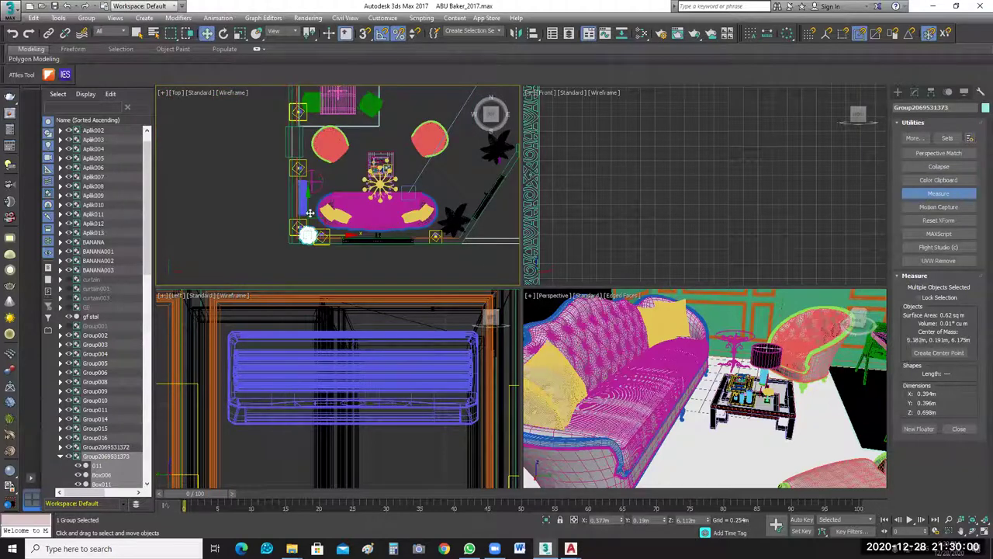
Move the lamp group north in the top view onto the round side table, at about Y 1.45 m.
scroll(306, 225, "up", 2)
key("ctrl+z")
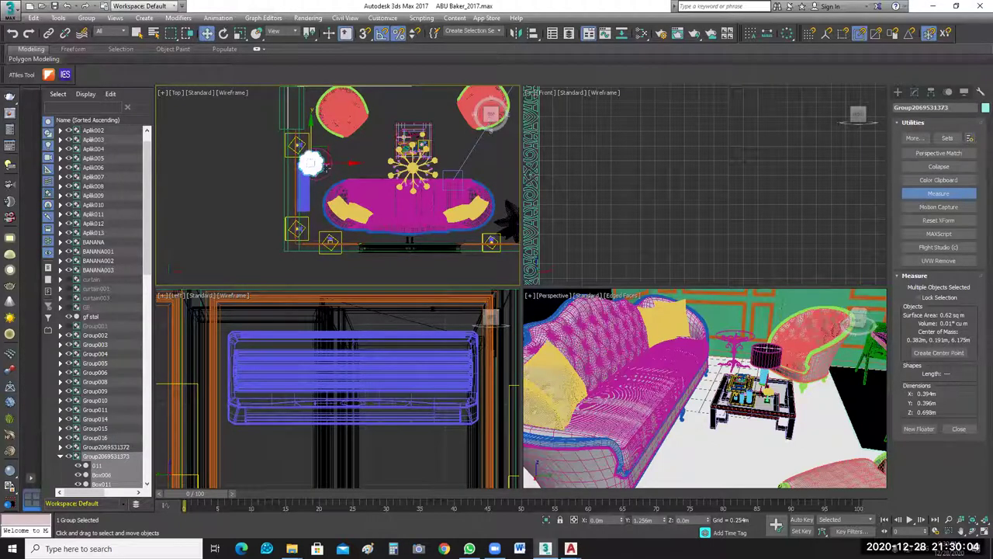
scroll(337, 180, "up", 3)
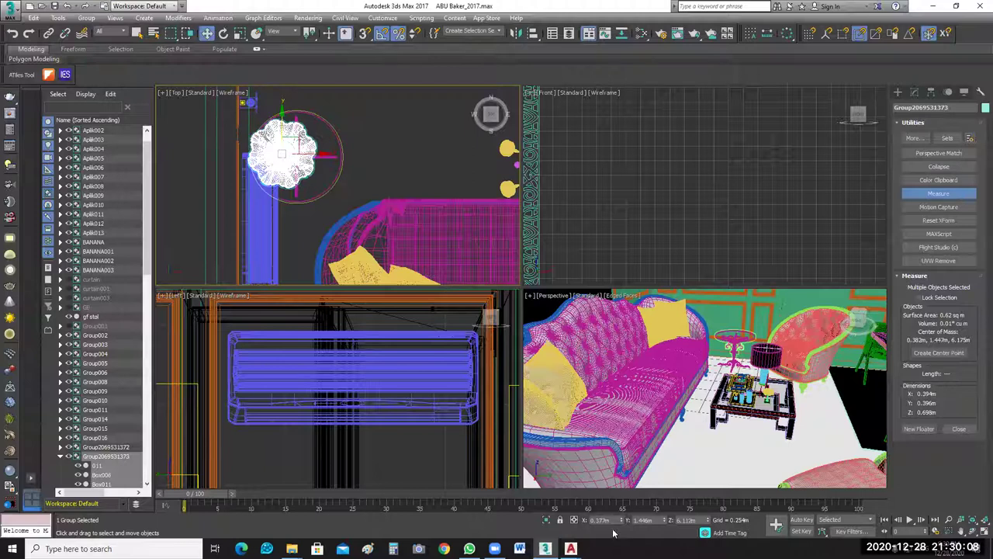
Add the round side table to the lamp selection, isolate both objects and bring them into the front view.
key("ctrl+z")
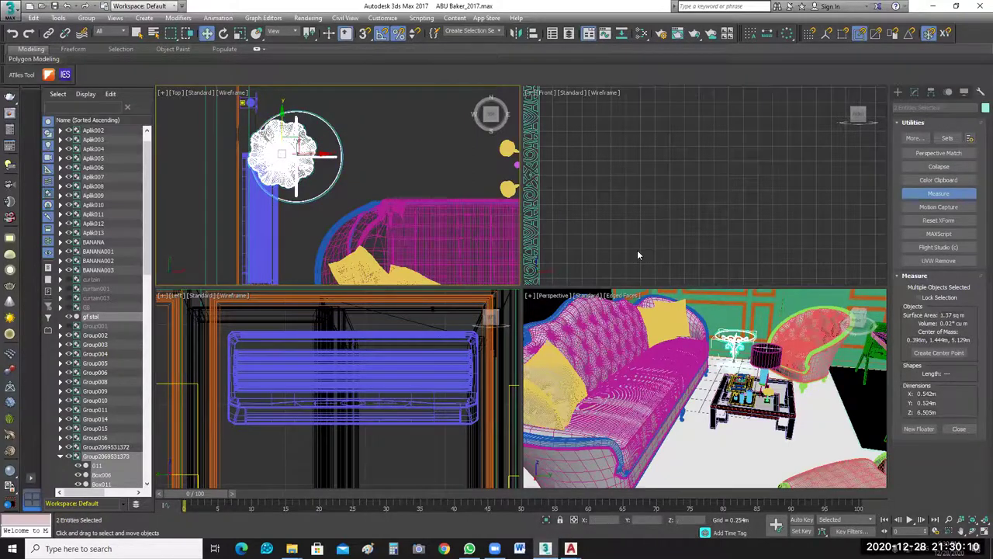
key("alt+q")
right_click(674, 204)
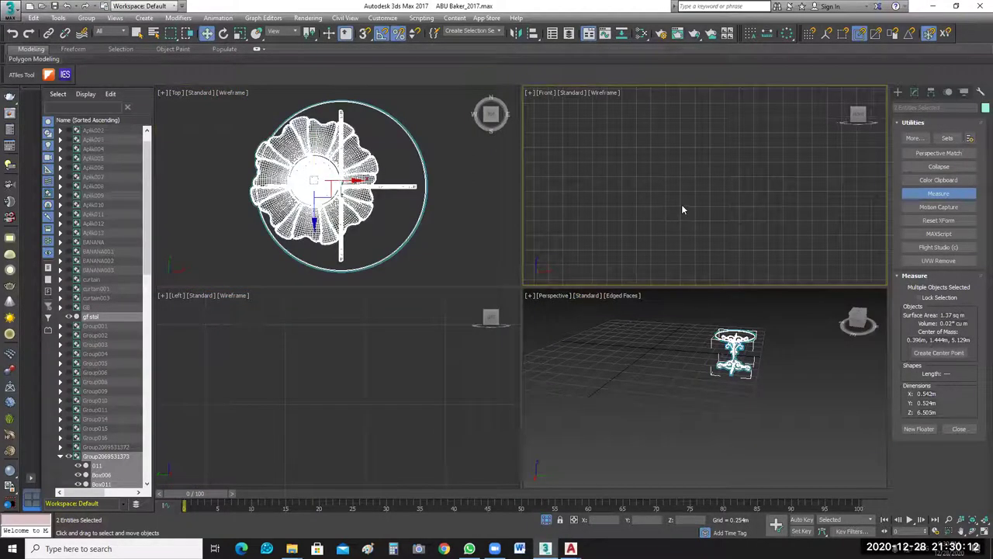
scroll(699, 216, "down", 5)
scroll(669, 227, "up", 7)
middle_click_drag(635, 180, 656, 191)
scroll(656, 191, "down", 2)
Align the lamp group to the side table in the front view by Y Position, current object Minimum to target object Maximum.
left_click(613, 122)
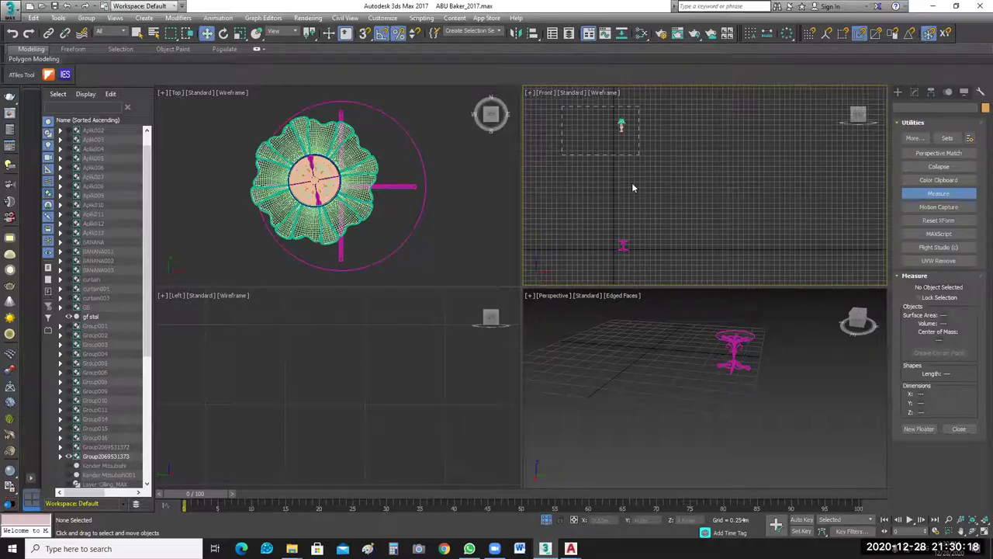
left_click(621, 124)
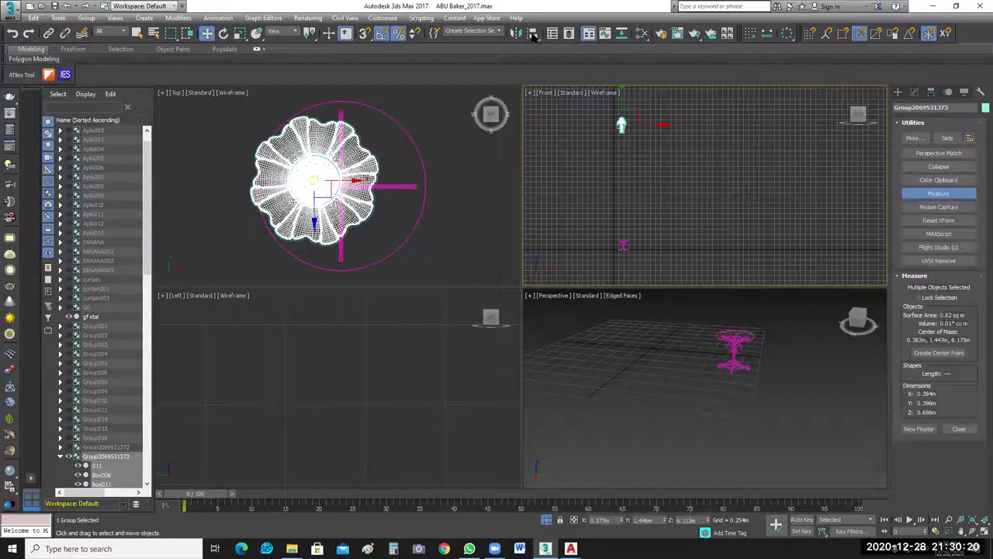
left_click(532, 33)
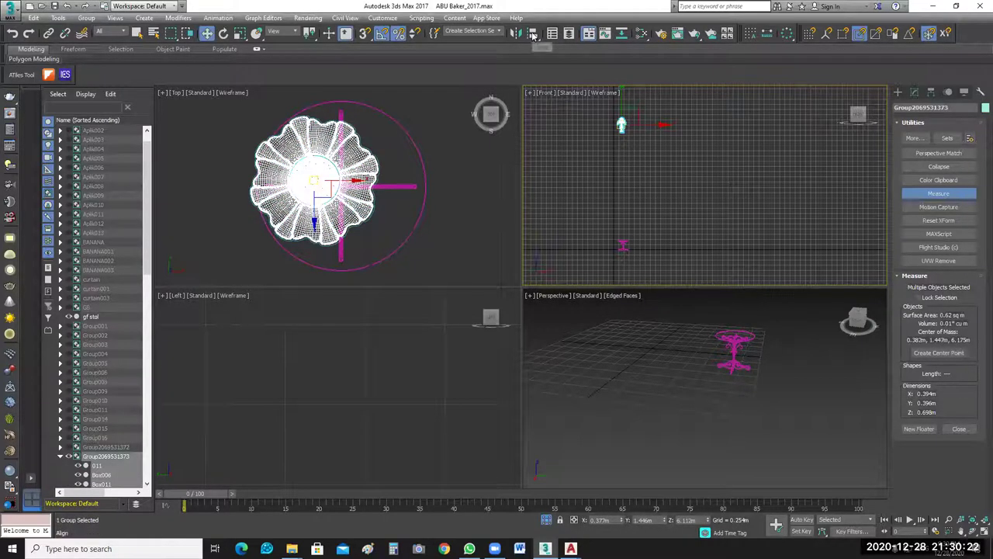
left_click(623, 246)
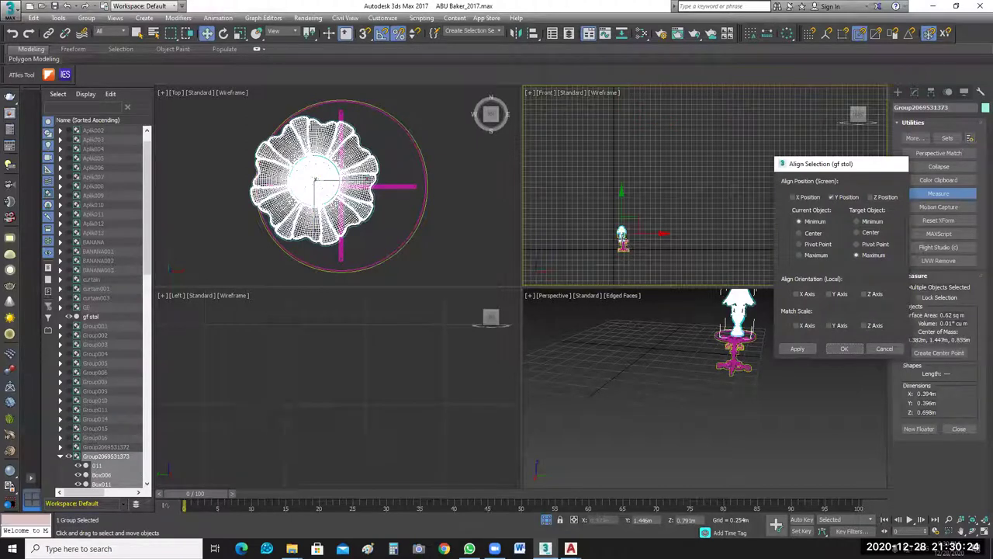
key("Return")
Centre the lamp group on the round tabletop in the top view, at about X 0.455 m and Y 1.437 m, and deselect it.
scroll(628, 246, "up", 7)
scroll(385, 205, "up", 1)
left_click_drag(350, 172, 352, 180)
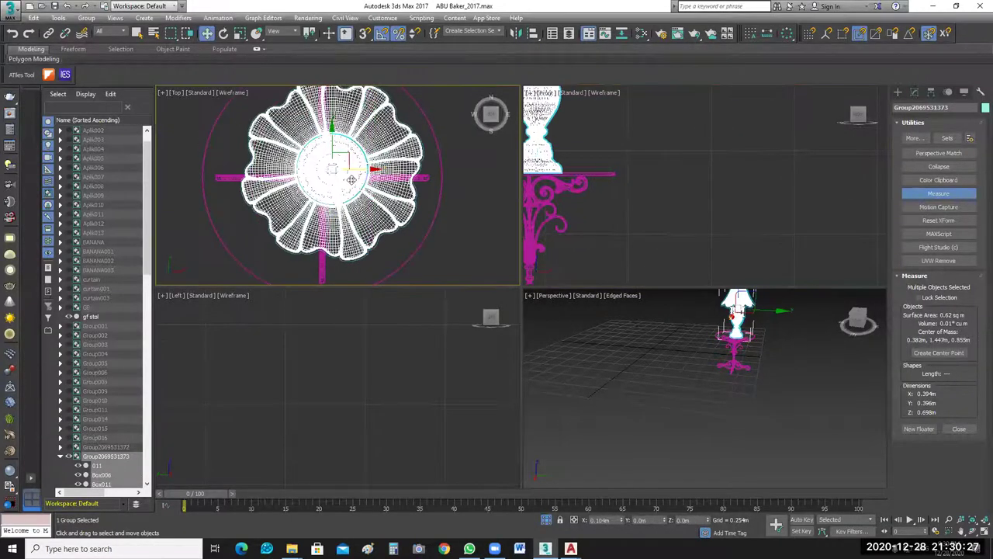
scroll(467, 195, "down", 3)
left_click(474, 191)
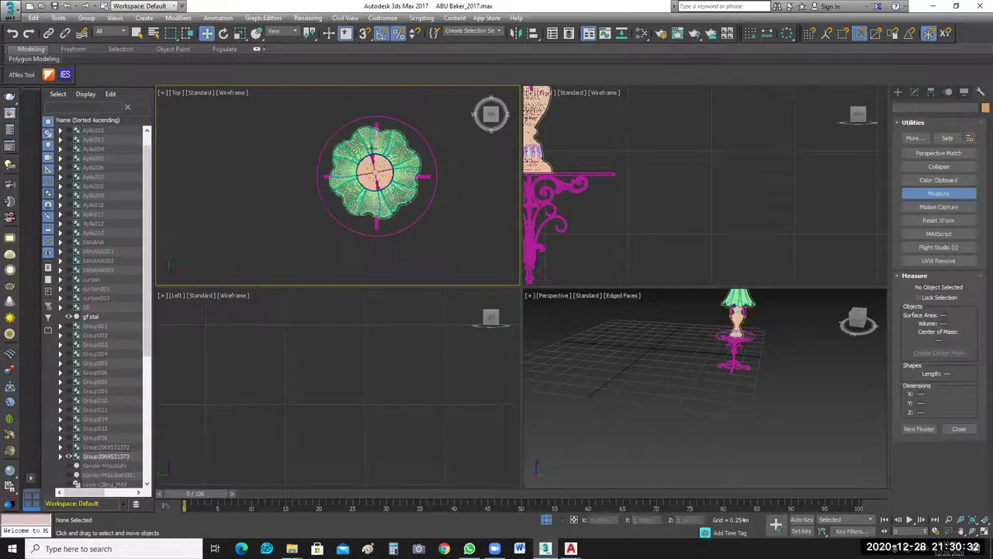
left_click(375, 151)
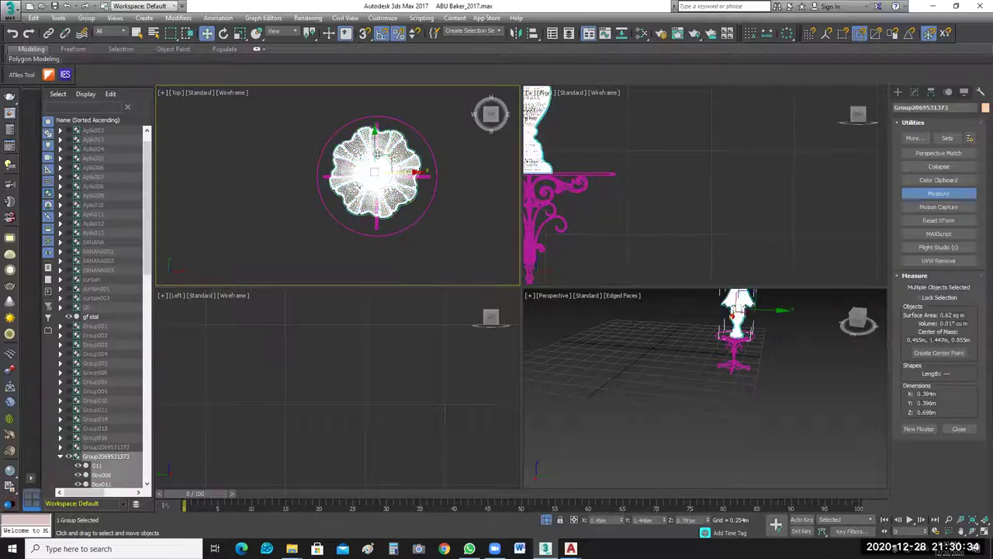
left_click_drag(374, 148, 400, 179)
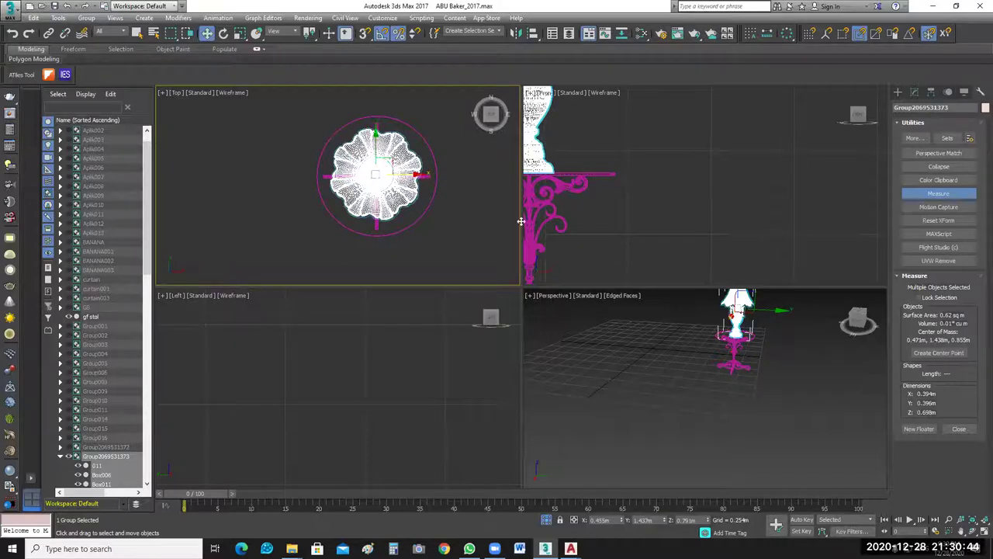
left_click(640, 216)
left_click(678, 411)
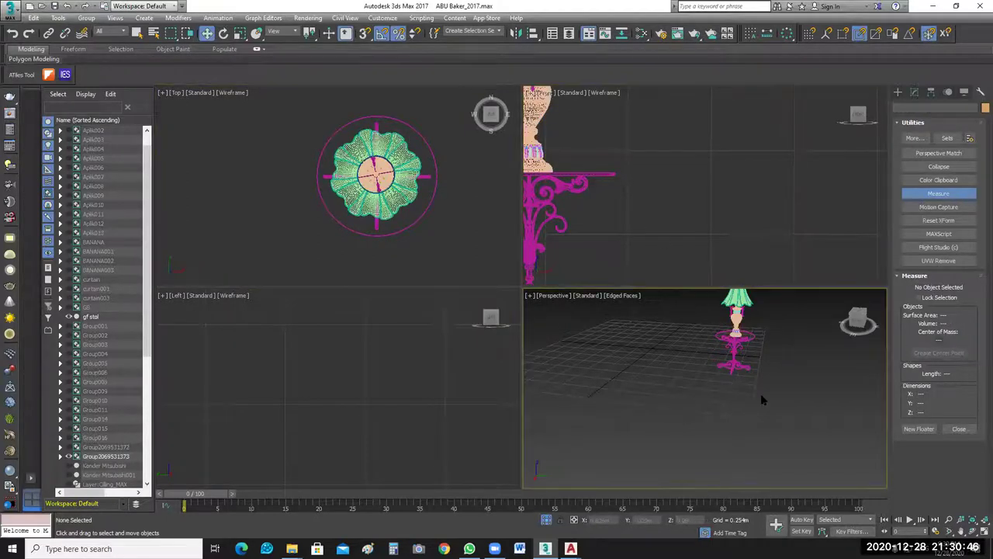
Exit isolation to bring back the whole room and save the scene.
scroll(761, 399, "down", 2)
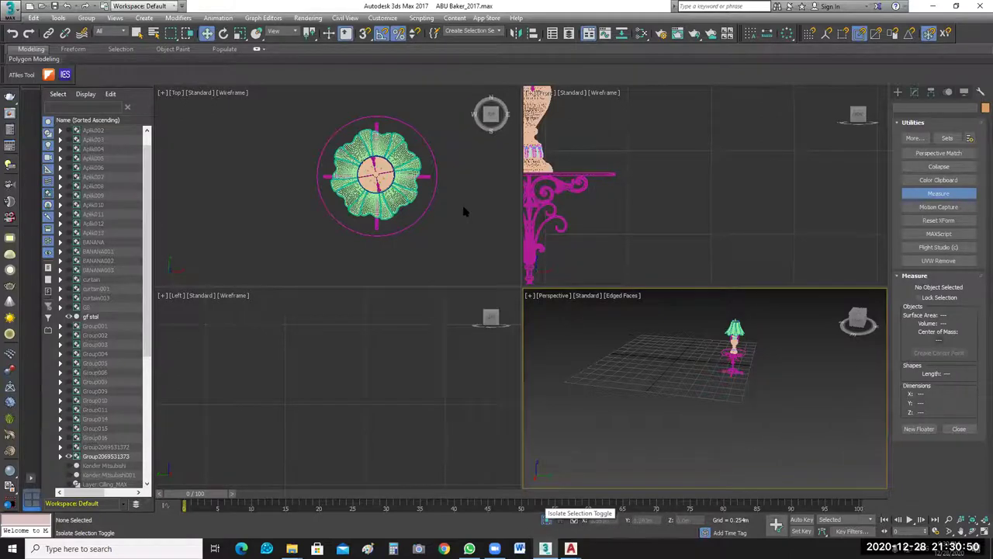
key("alt+q")
scroll(459, 208, "down", 6)
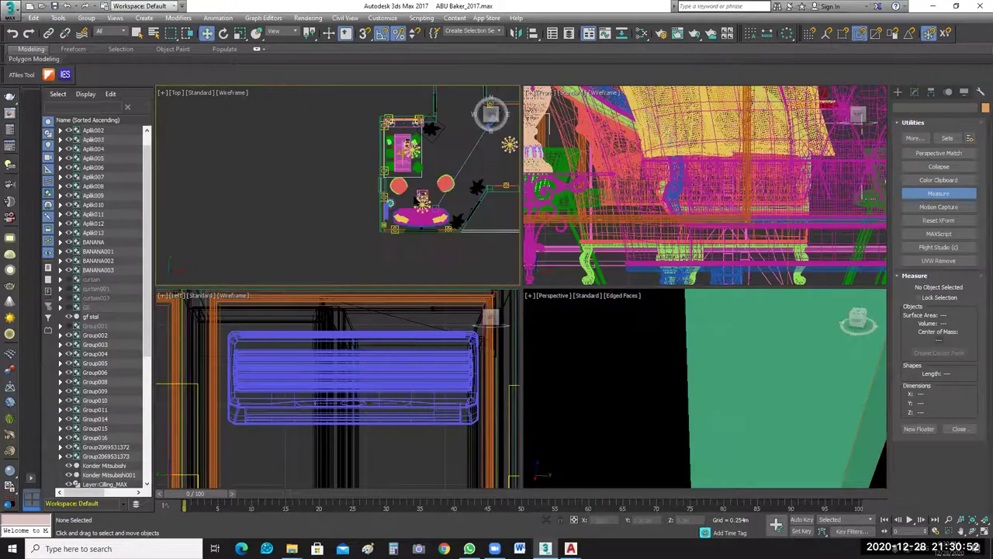
scroll(416, 202, "down", 2)
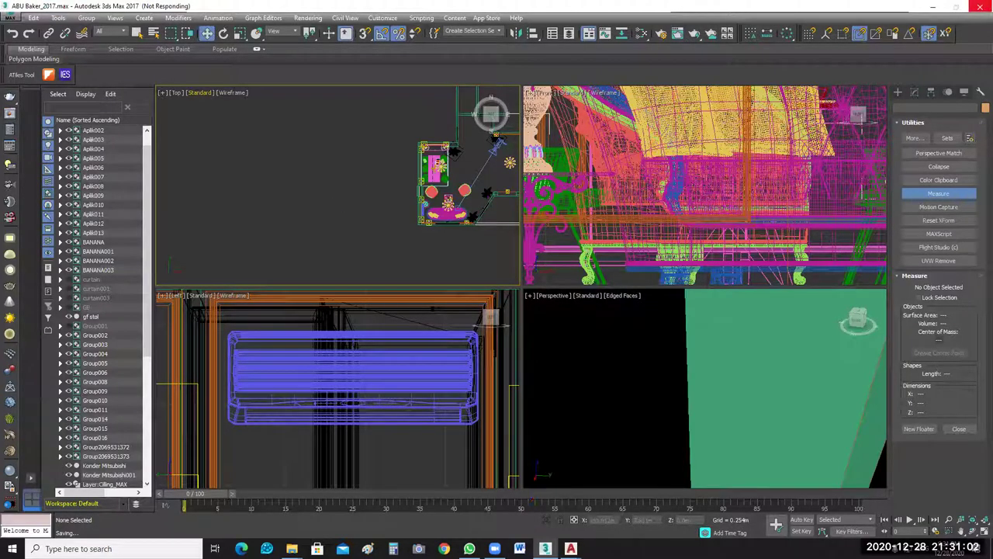
Switch to File Explorer to view model folder 25, and return to 3ds Max.
mouse_move(292, 547)
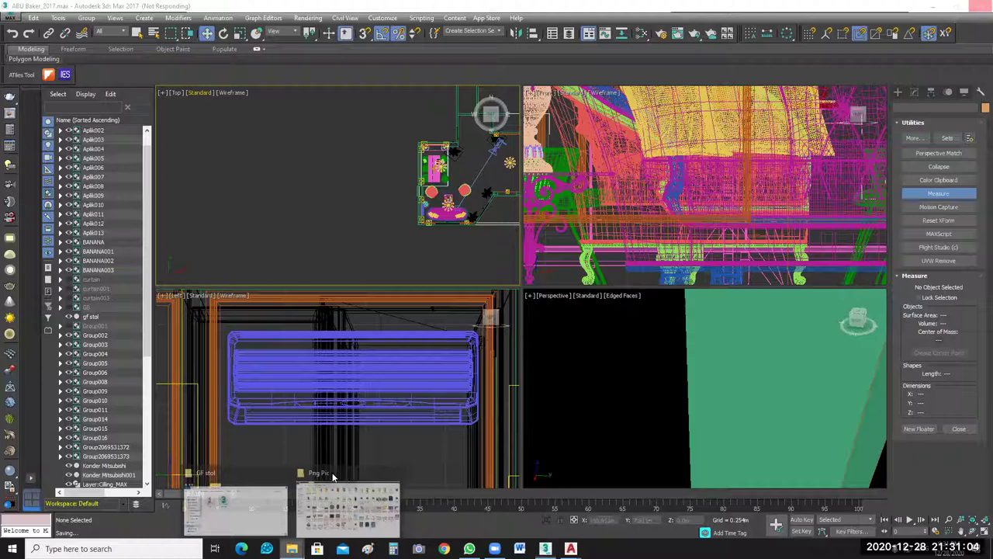
left_click(568, 60)
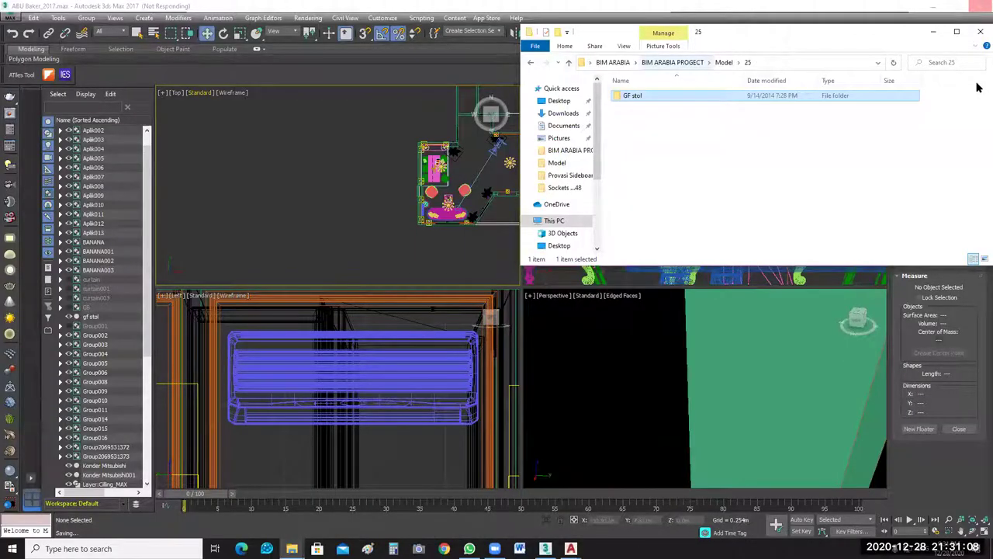
left_click(417, 226)
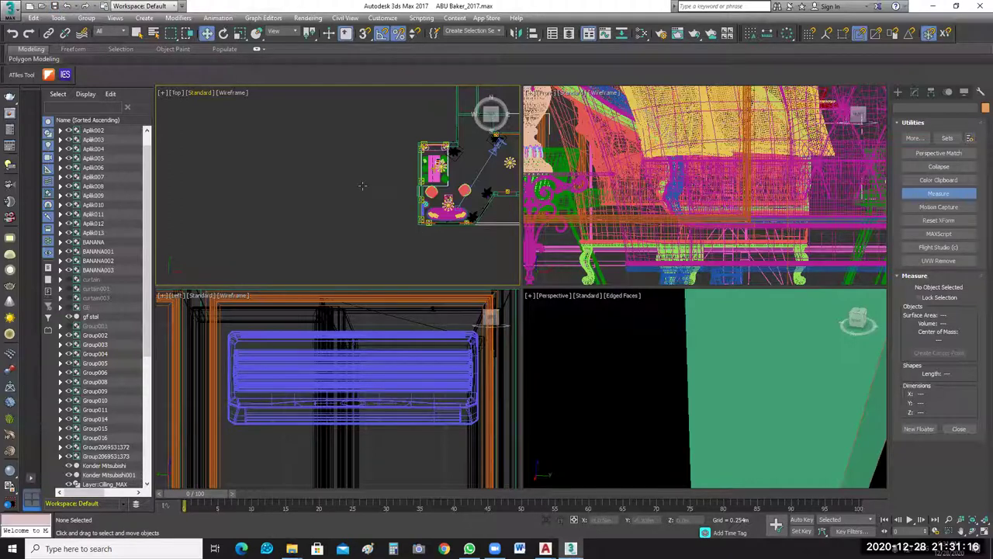
Find the stray Layer:Cornace-Section001 shape northeast of the floor plan in the top view and delete it.
scroll(403, 212, "down", 3)
key("z")
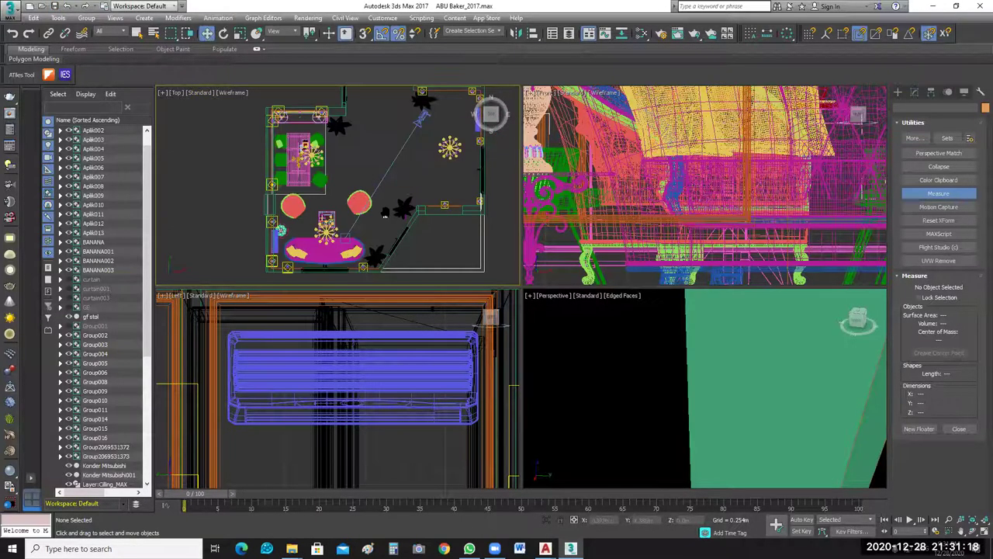
middle_click_drag(385, 212, 333, 235)
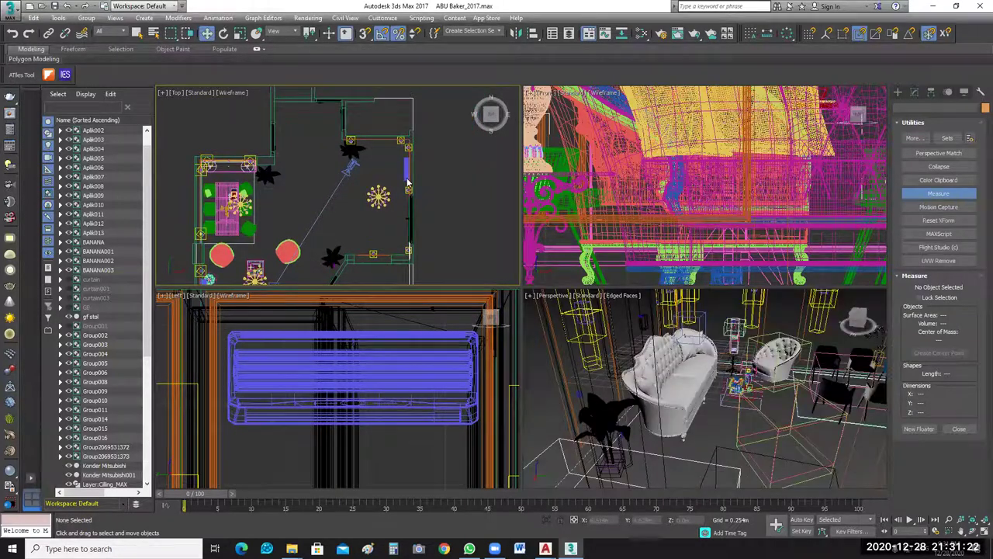
scroll(427, 216, "up", 3)
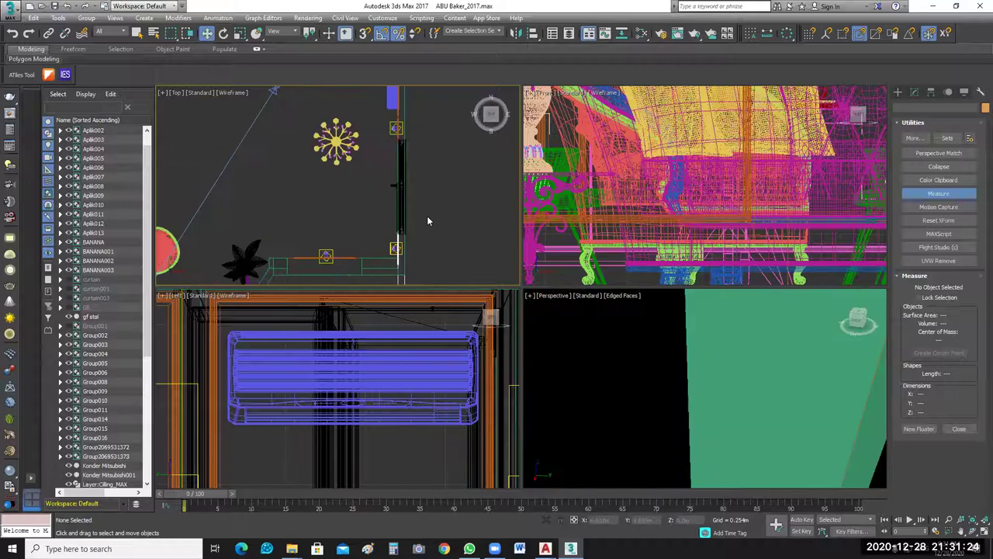
scroll(598, 288, "down", 3)
scroll(458, 192, "down", 6)
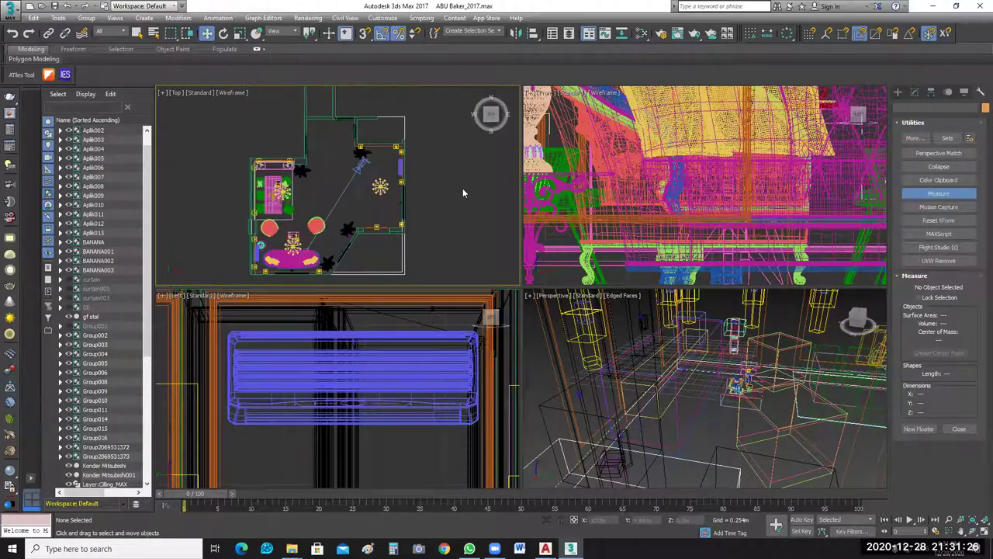
middle_click_drag(517, 195, 469, 211)
scroll(469, 206, "up", 4)
scroll(456, 185, "up", 1)
scroll(468, 174, "up", 4)
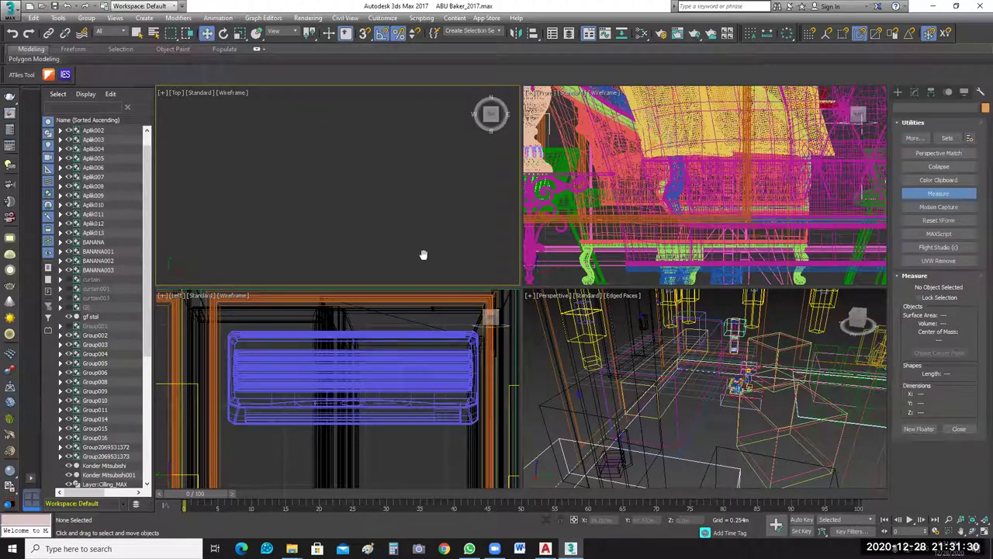
mouse_move(360, 236)
left_mouse_down()
mouse_move(456, 228)
mouse_move(438, 159)
left_mouse_up()
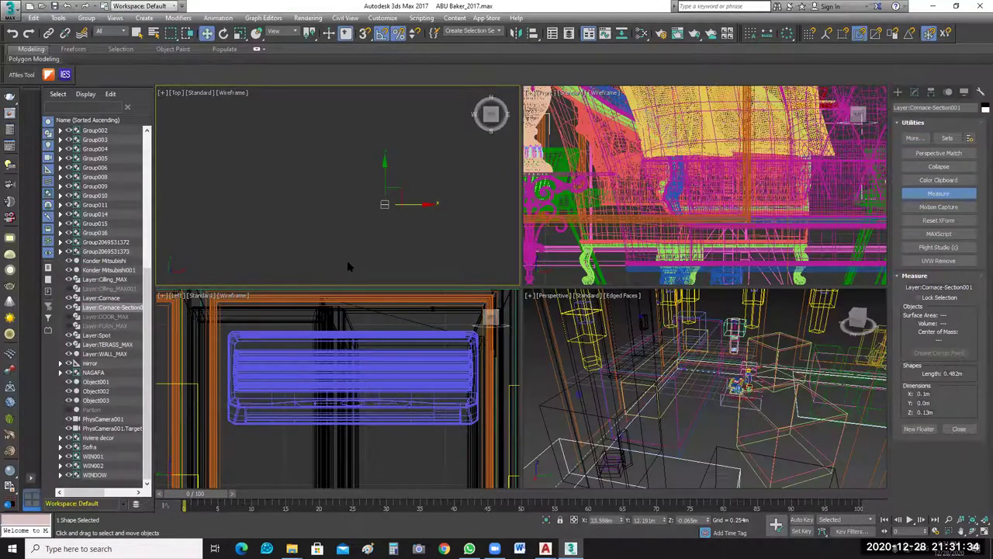
left_click(329, 207)
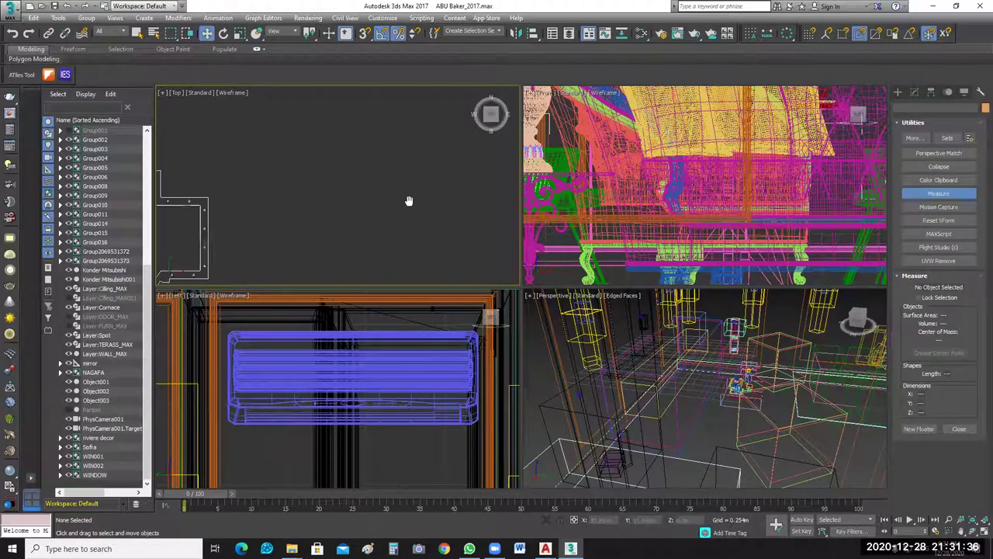
Fit the floor plan in the top view, shrink the 3ds Max window, and stretch the File Explorer window beside it to full screen height.
scroll(340, 157, "up", 3)
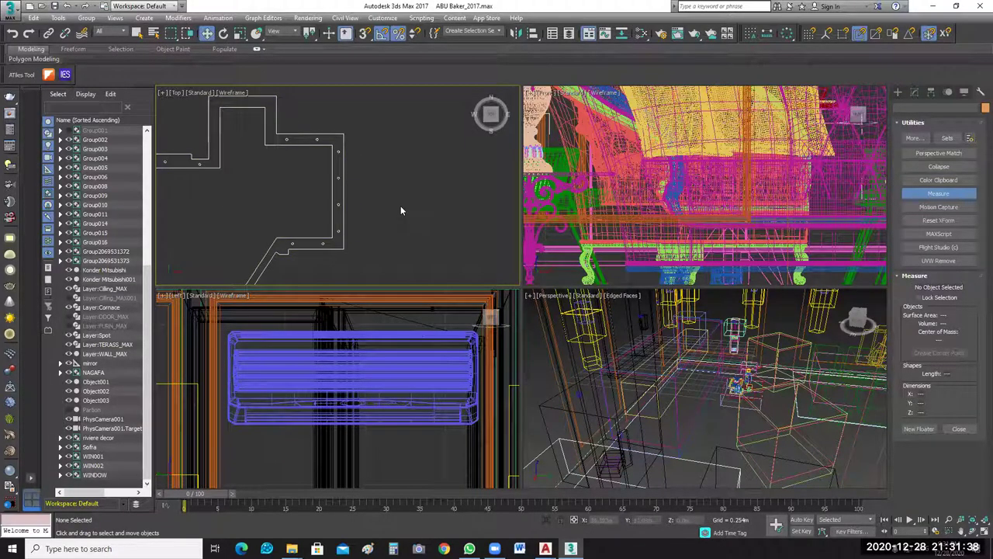
scroll(419, 190, "down", 3)
middle_click_drag(432, 206, 431, 212)
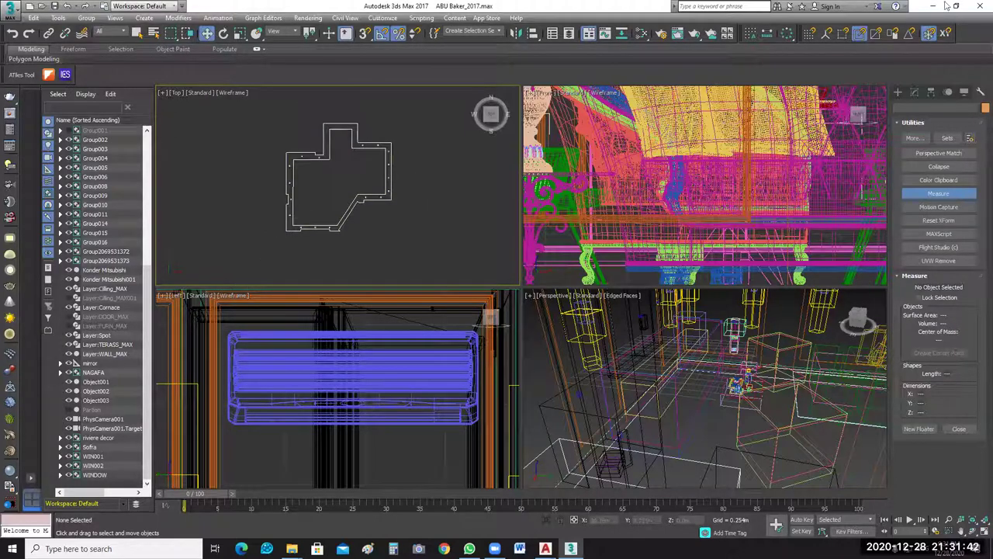
key("super+Down")
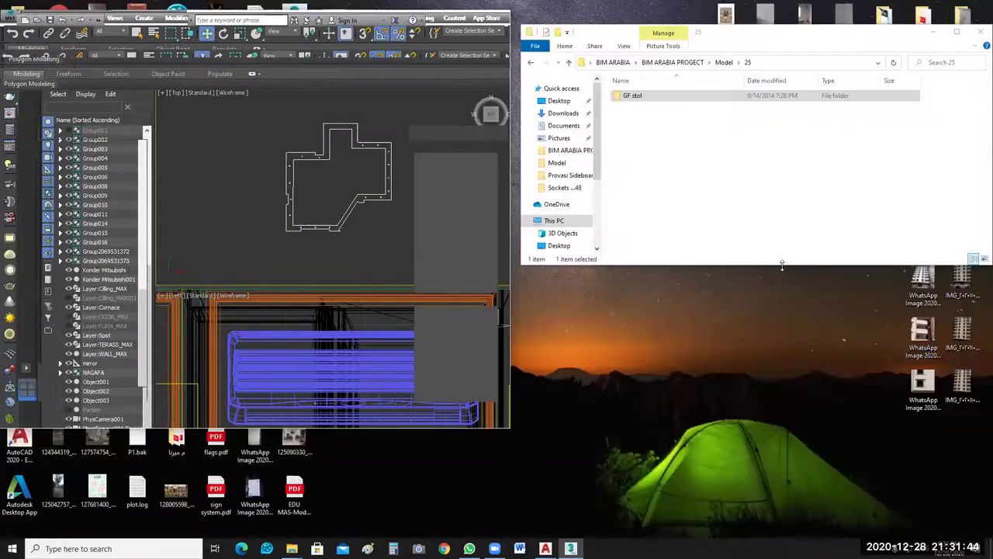
left_click_drag(773, 509, 774, 552)
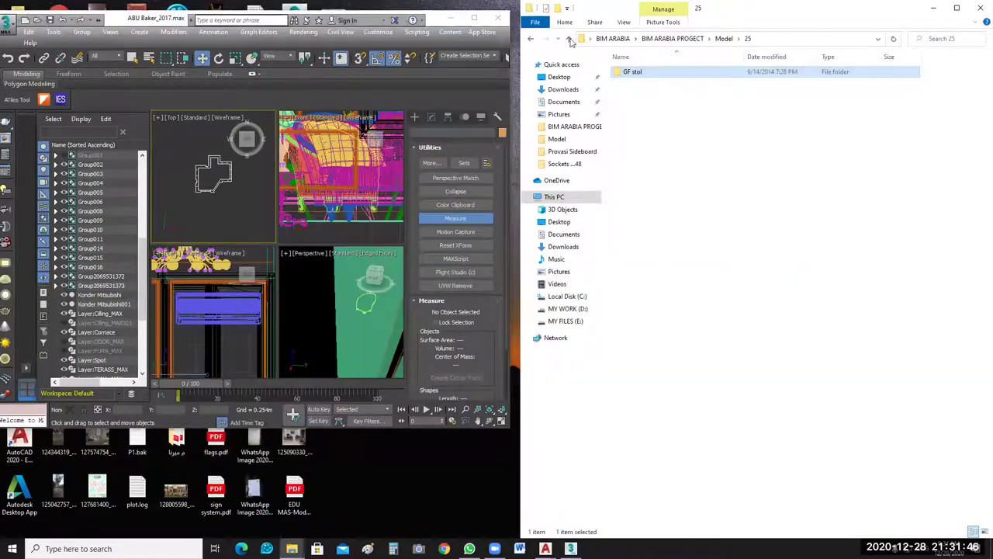
Go up to the parent Model folder and maximize the File Explorer window to browse its thumbnails.
left_click(569, 40)
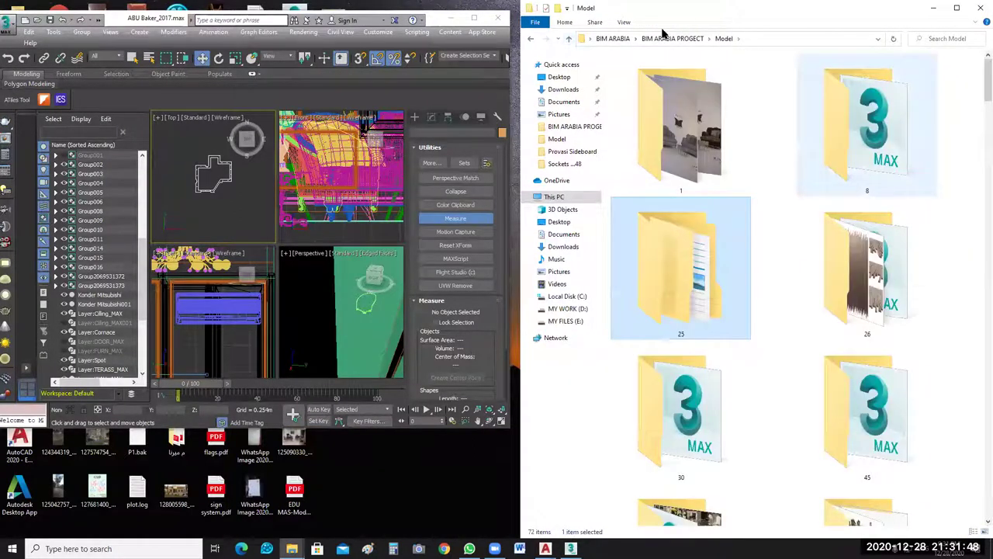
scroll(935, 182, "down", 5)
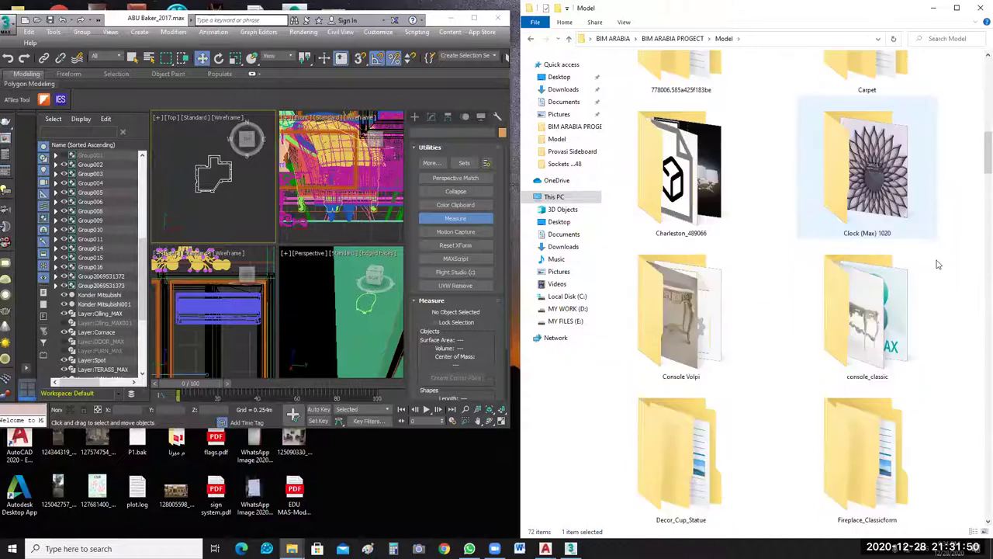
scroll(960, 248, "down", 10)
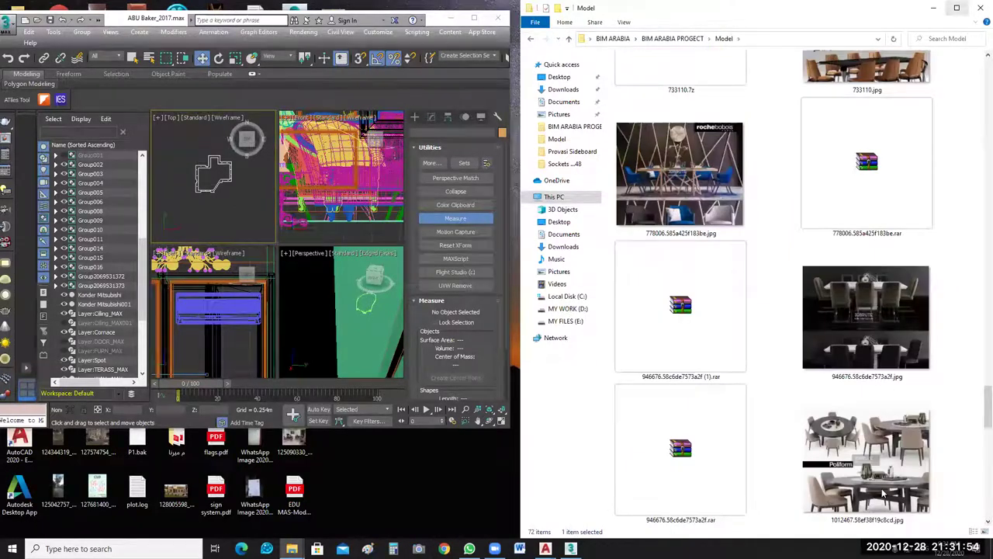
key("super+Up")
scroll(683, 324, "up", 3)
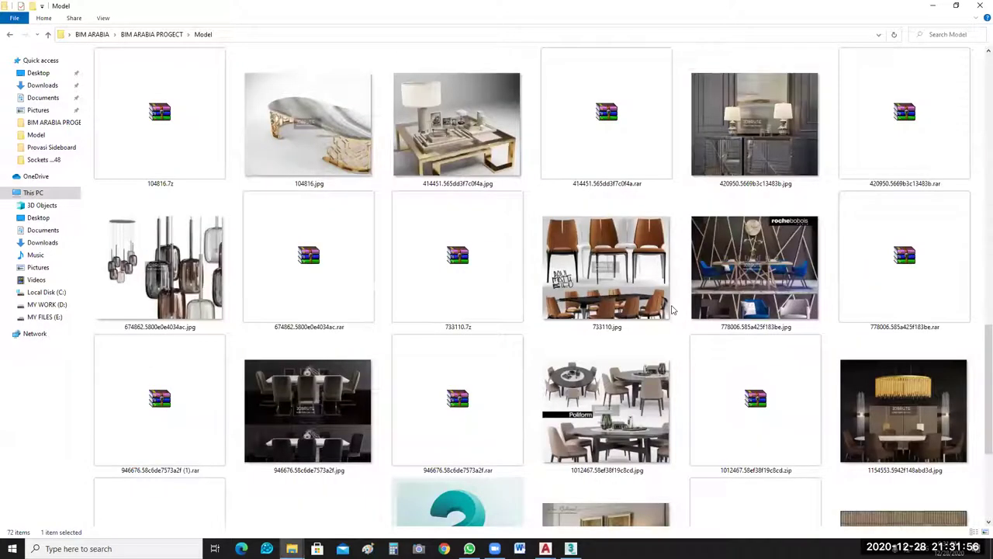
View the marble-top table picture 104816.jpg and look through the Model folder's subfolders and pictures for further furniture.
left_click(306, 148)
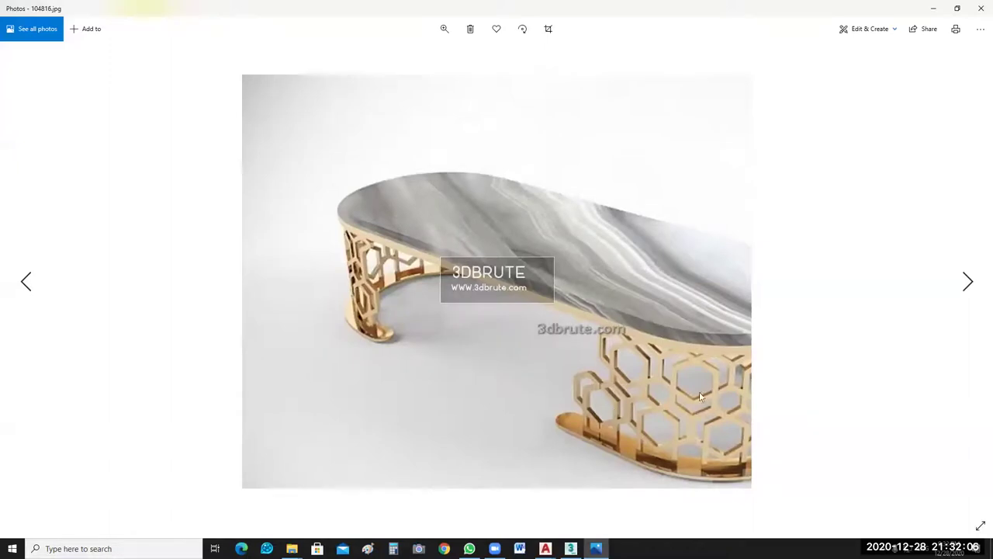
left_click(979, 12)
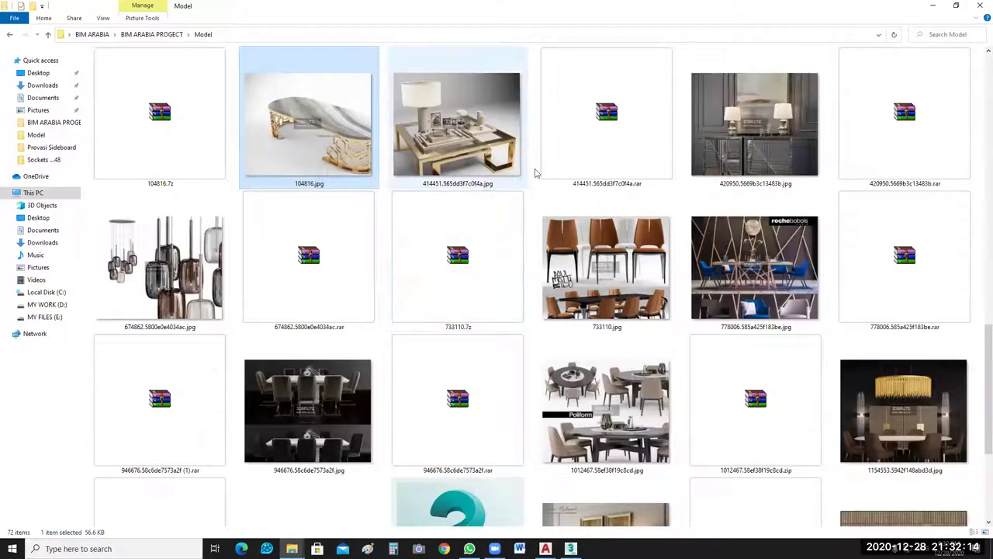
scroll(499, 187, "up", 3)
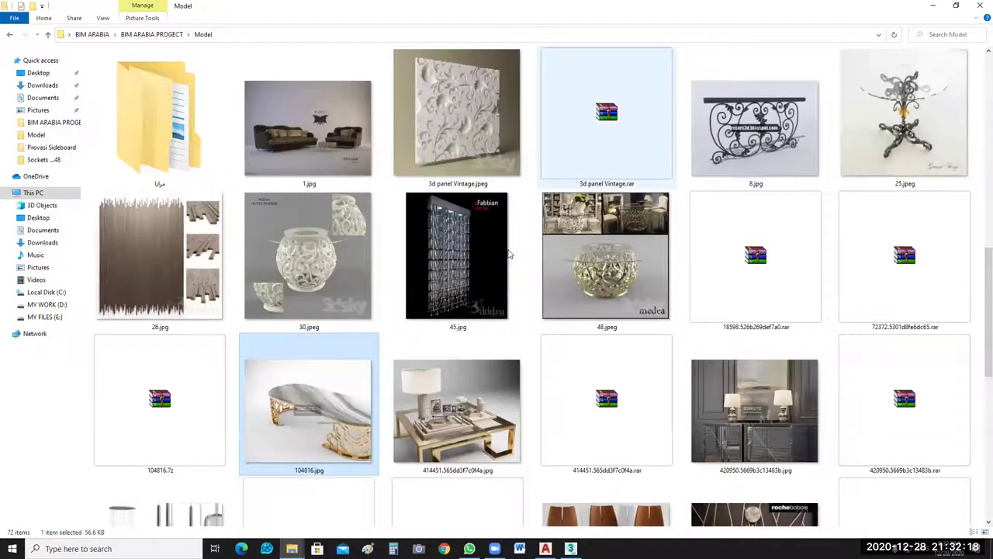
scroll(394, 310, "up", 3)
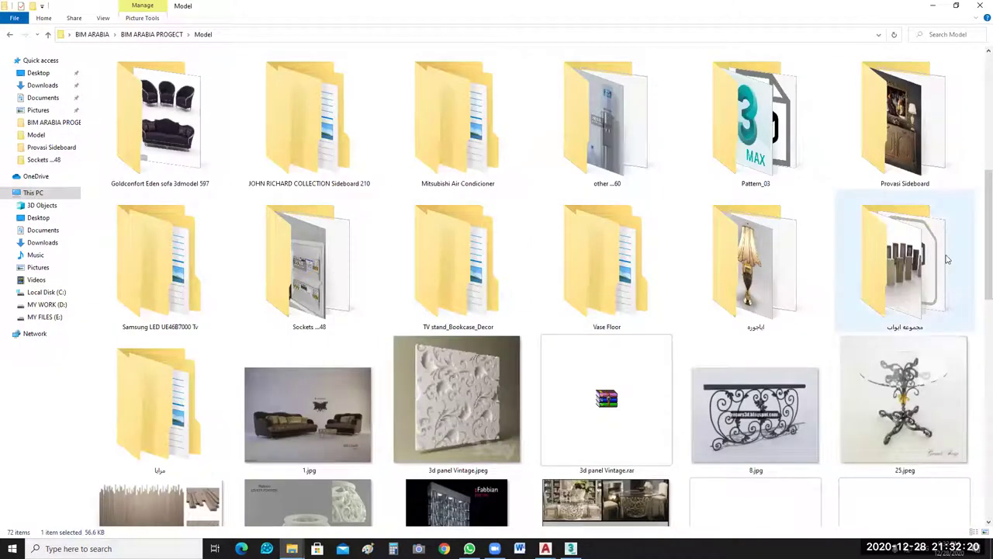
left_click(476, 160)
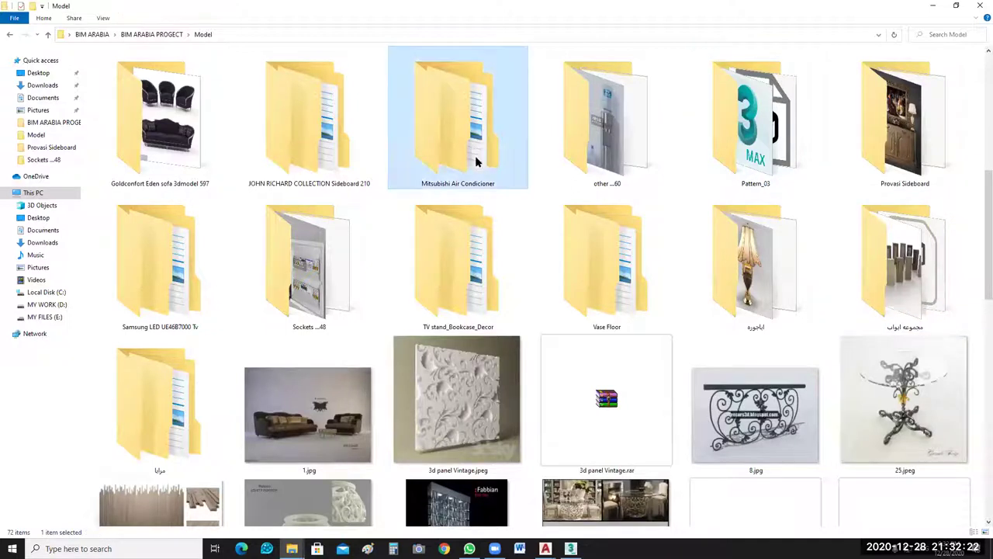
scroll(476, 161, "up", 3)
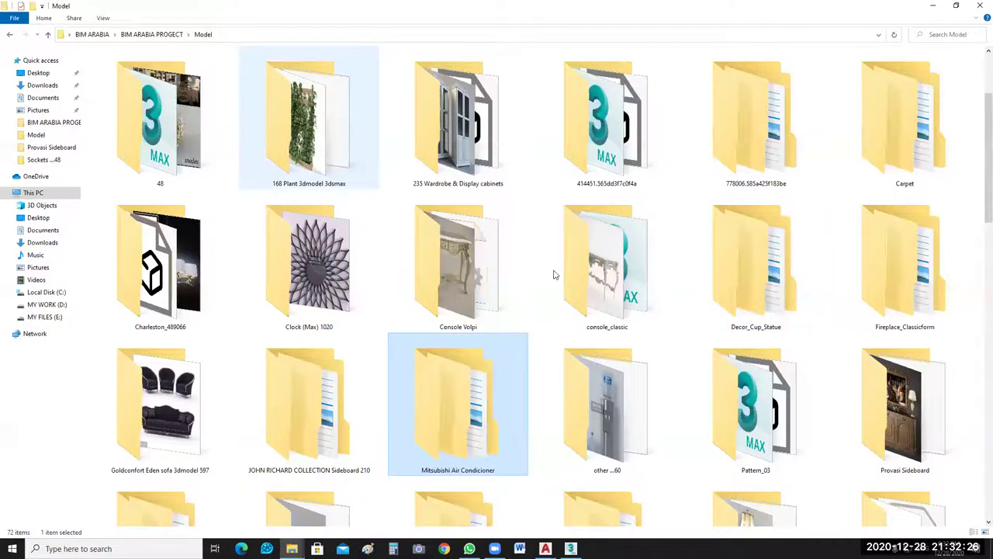
scroll(560, 272, "up", 1)
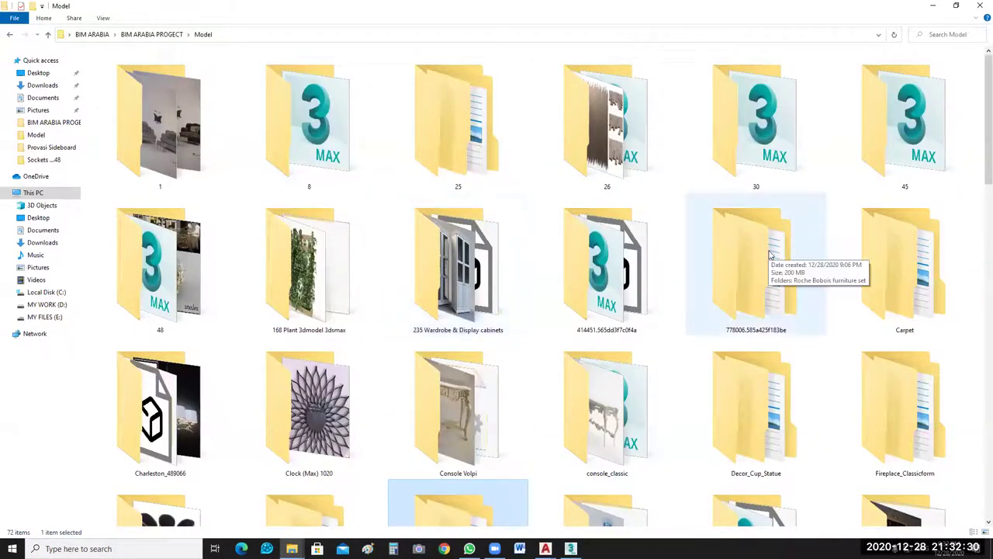
scroll(688, 309, "down", 2)
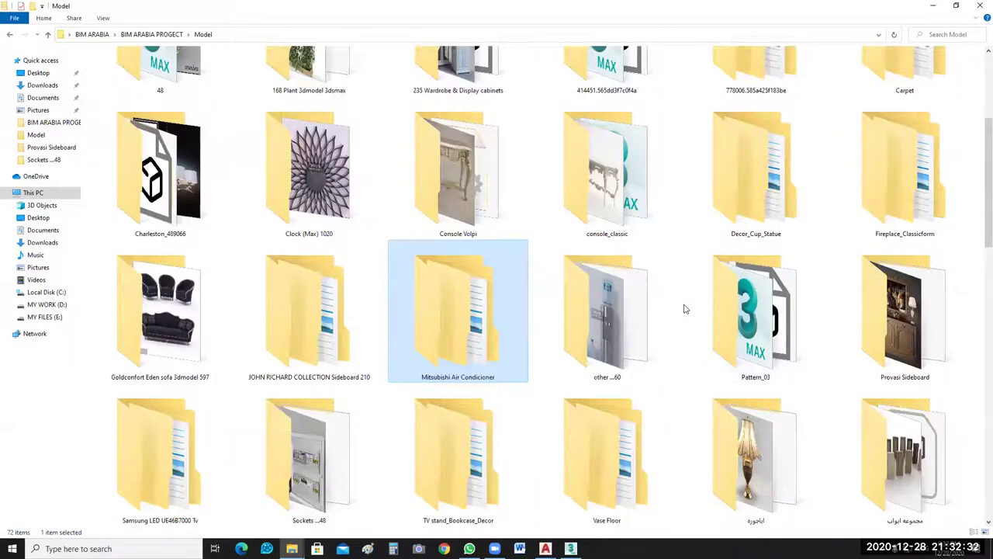
scroll(765, 337, "down", 2)
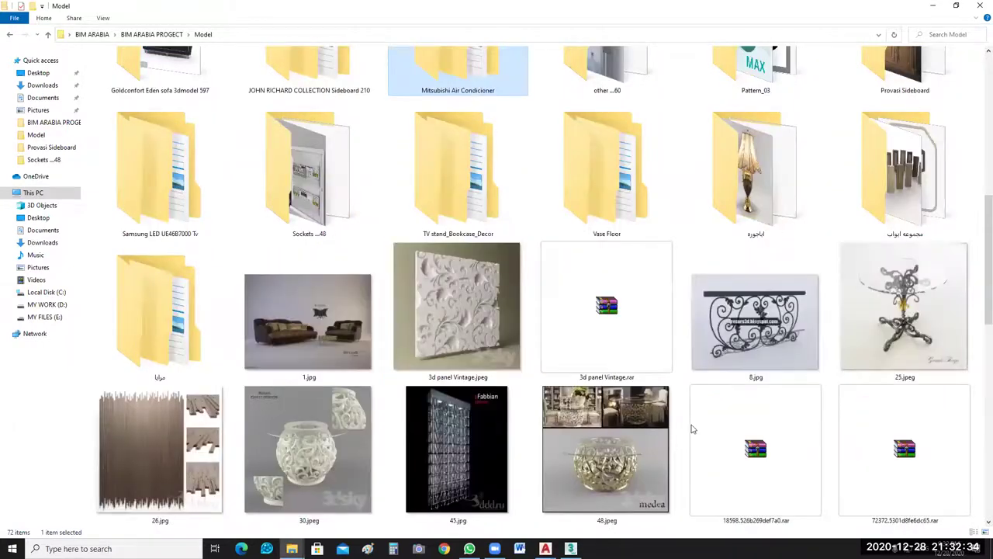
scroll(675, 411, "down", 2)
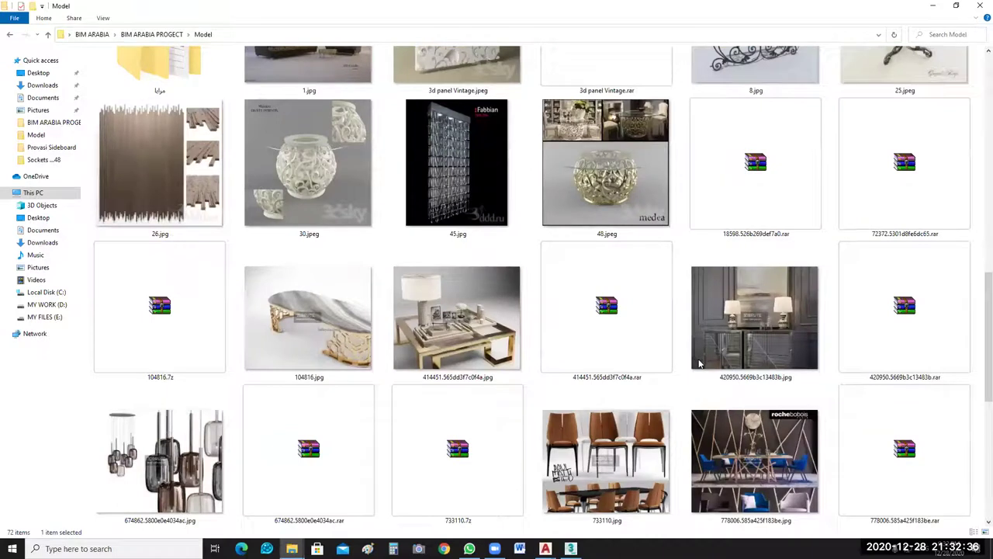
scroll(691, 380, "down", 3)
scroll(675, 373, "up", 10)
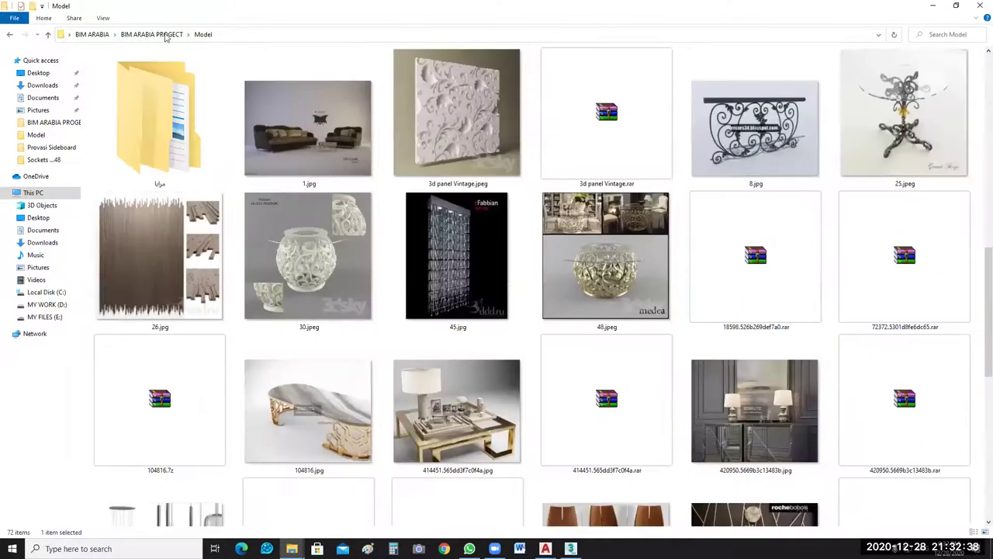
Open the MODEL library folder inside My Cources > MAX on the MY WORK (D:) drive.
left_click(47, 304)
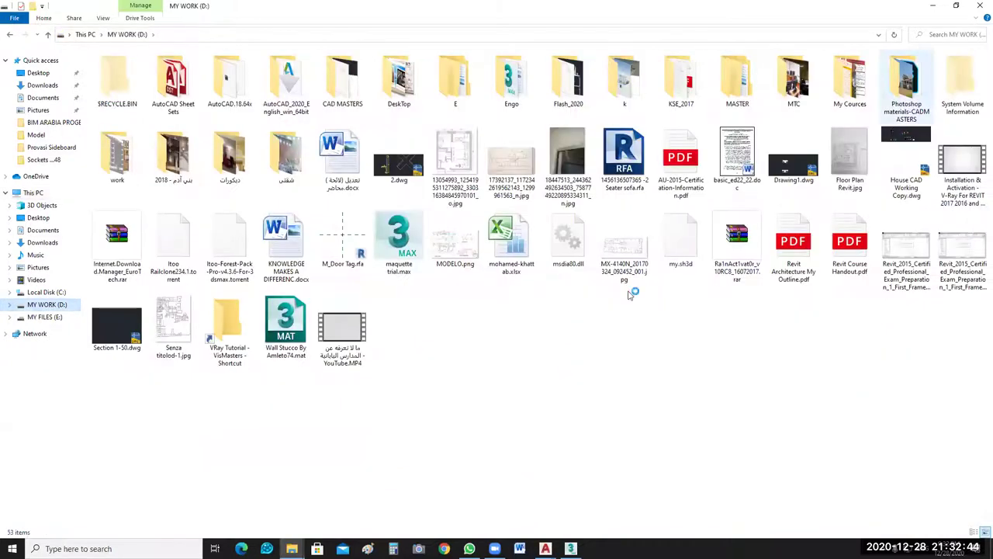
left_click(629, 292)
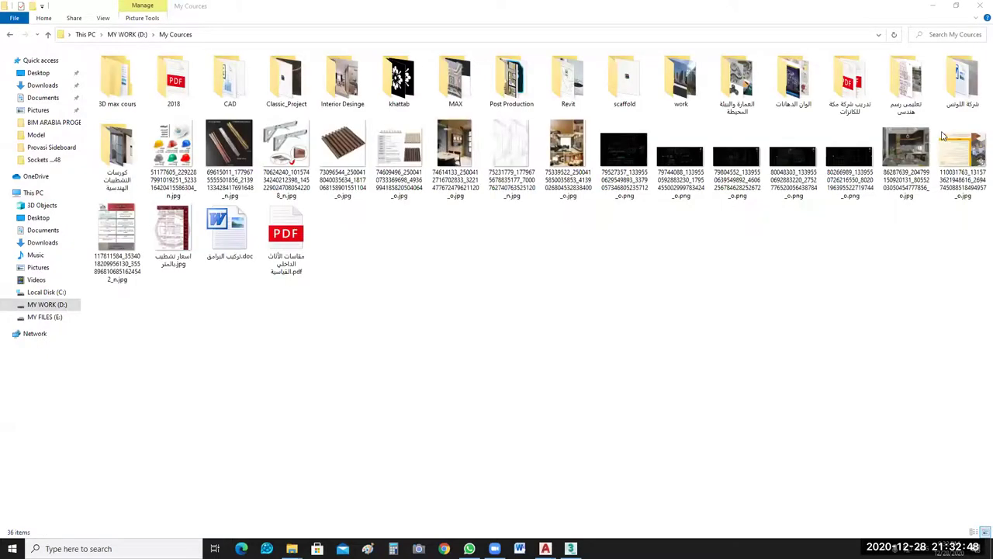
left_click(944, 136)
left_click(458, 76)
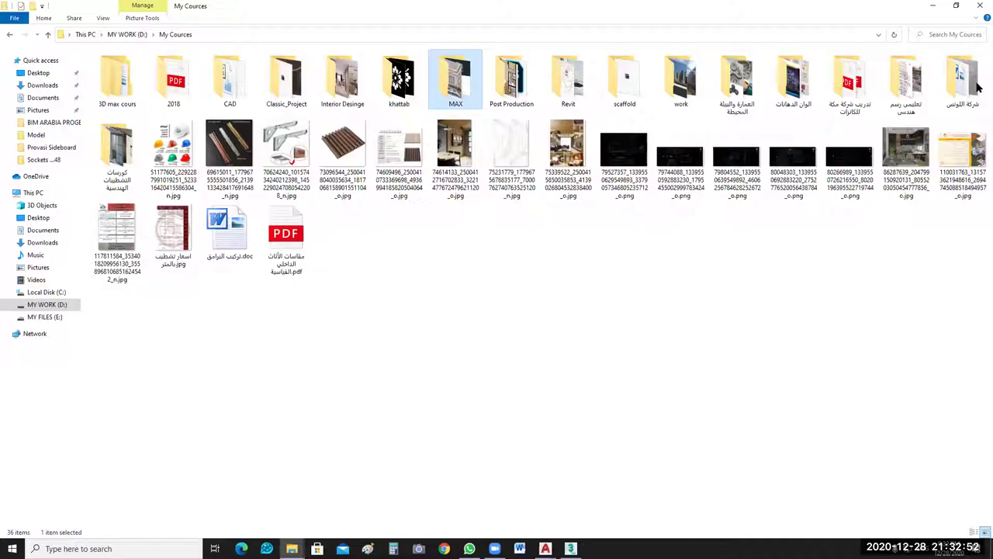
key("Return")
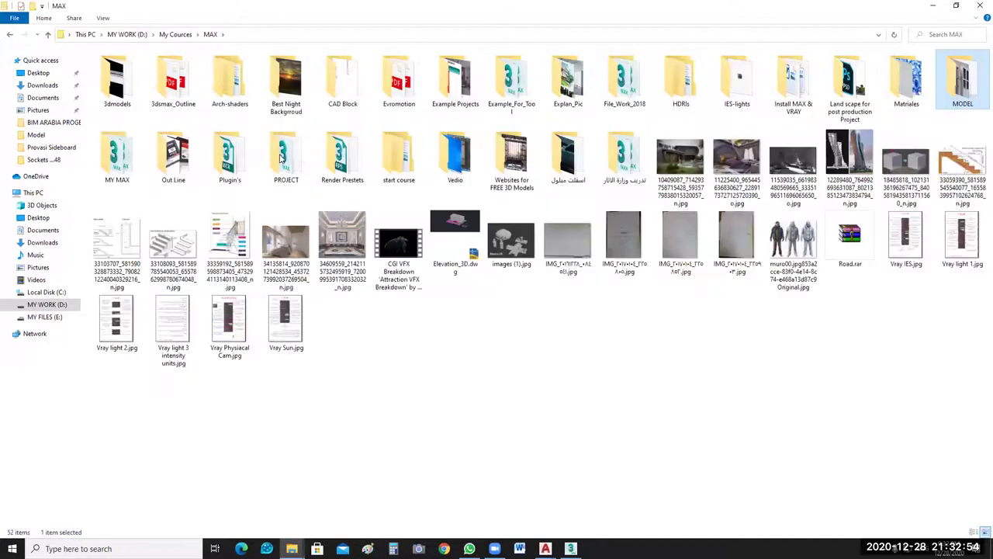
key("Return")
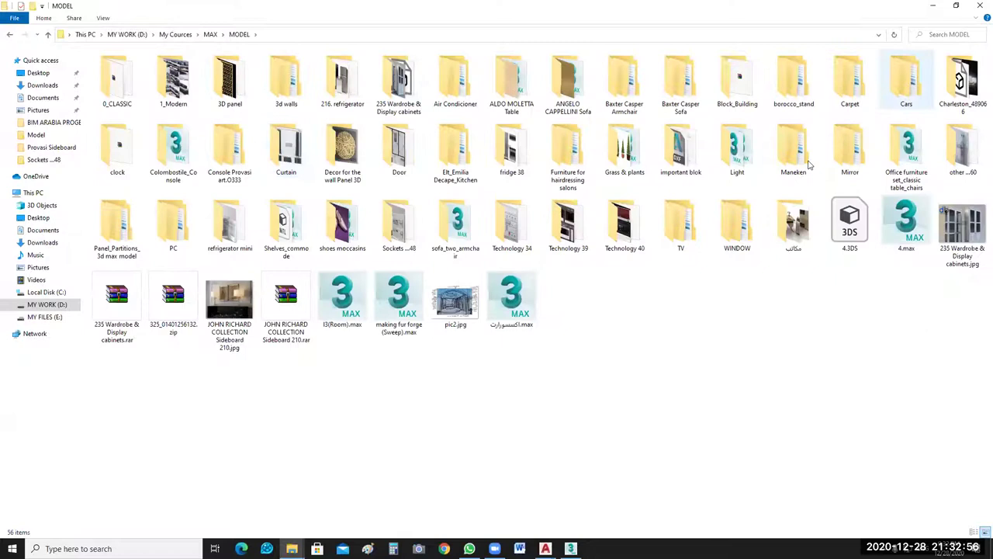
Examine the lamp and chandelier models in the library's Light folder, including the contents of its spot subfolder.
left_click(740, 162)
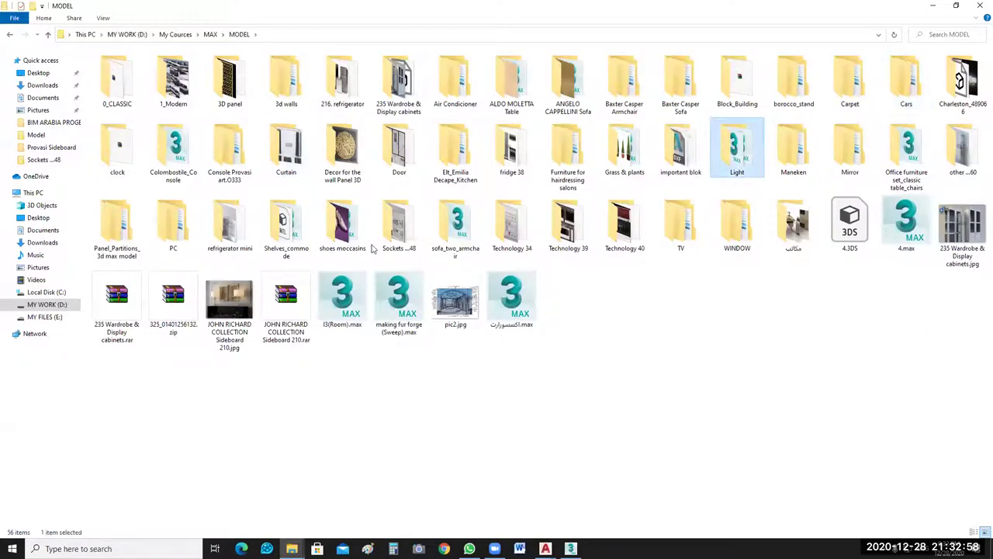
key("Return")
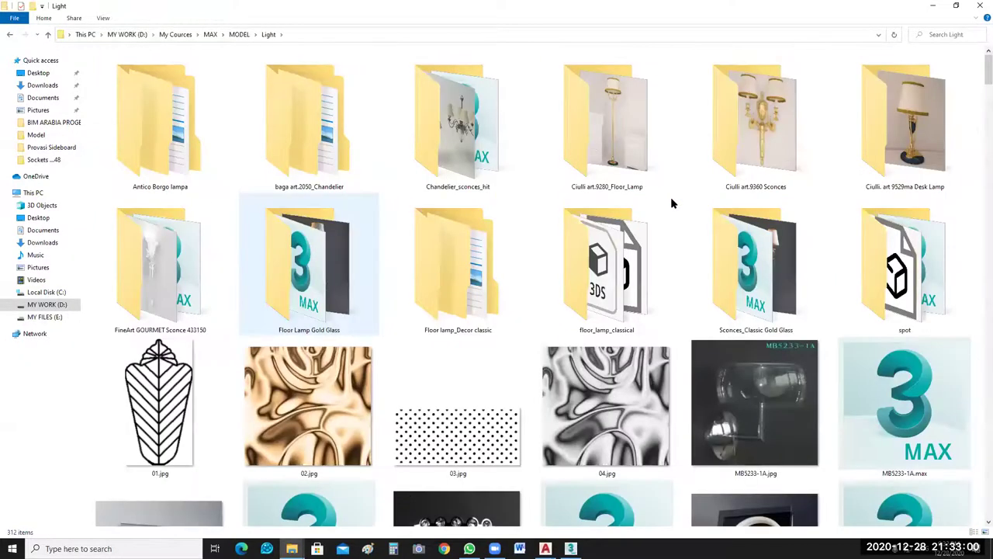
left_click(908, 171)
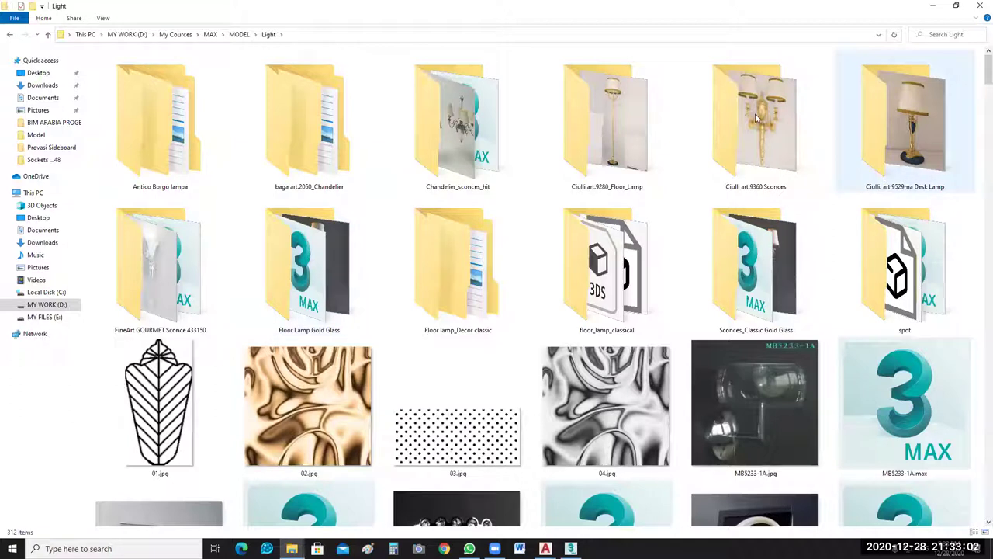
left_click(428, 167)
left_click(644, 291)
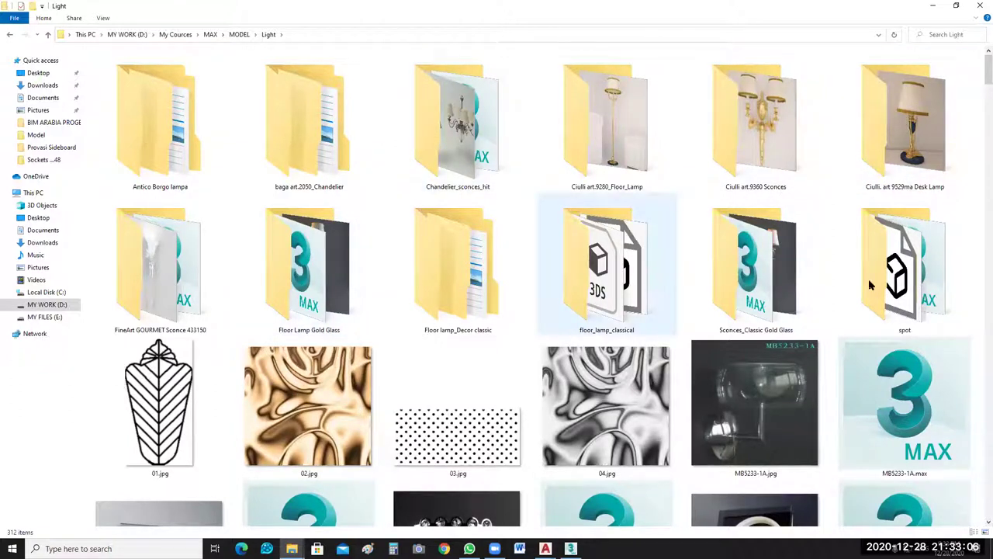
key("Right")
key("Right")
key("Return")
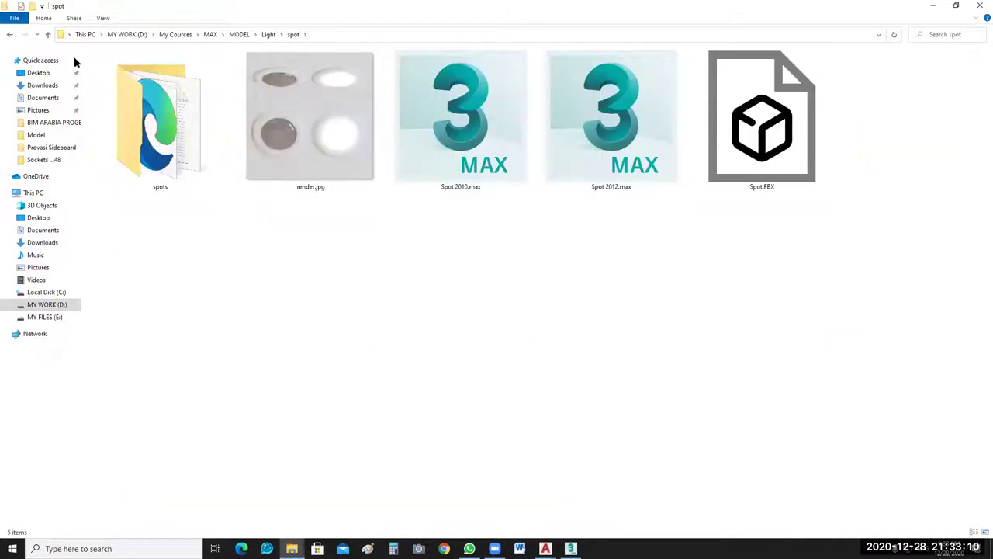
key("BackSpace")
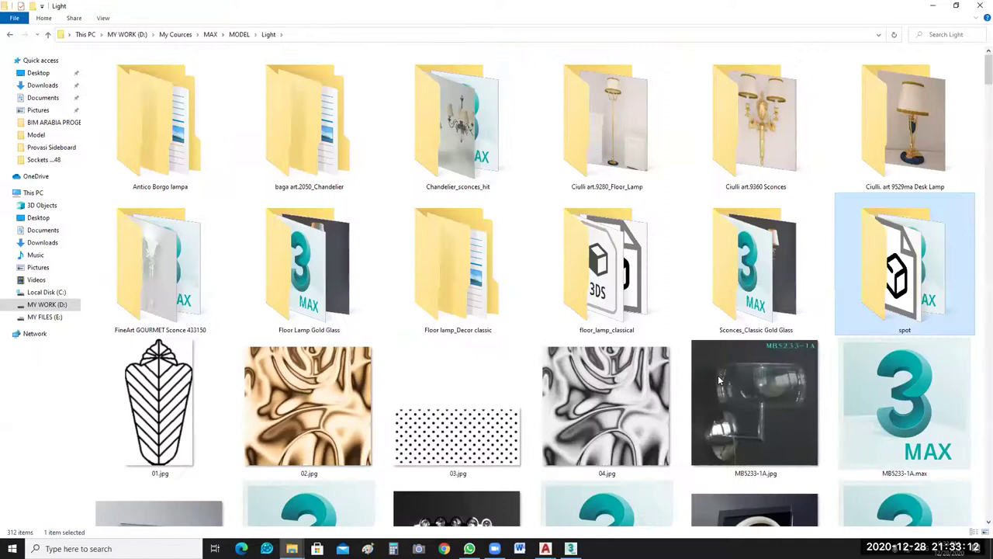
left_click(437, 283)
left_click(127, 163)
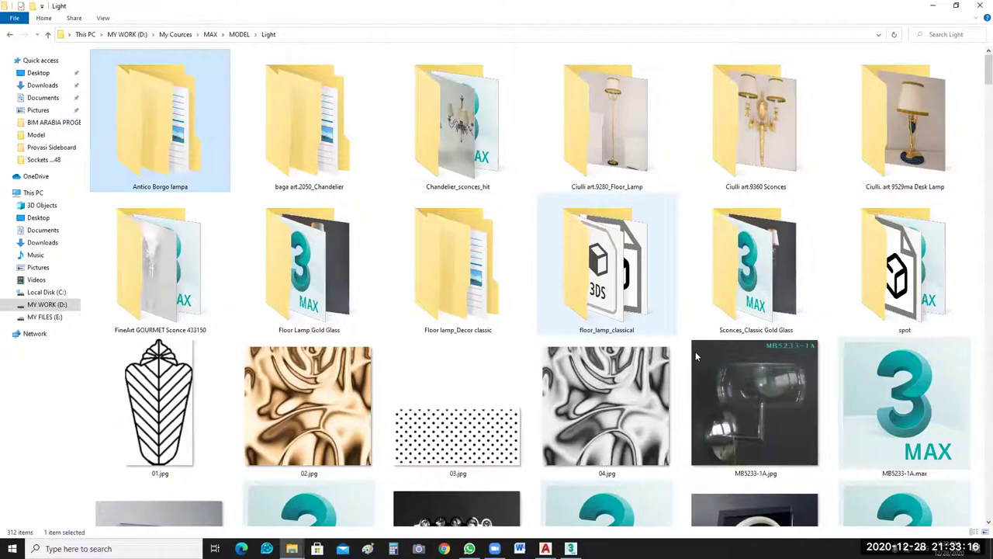
scroll(618, 375, "down", 10)
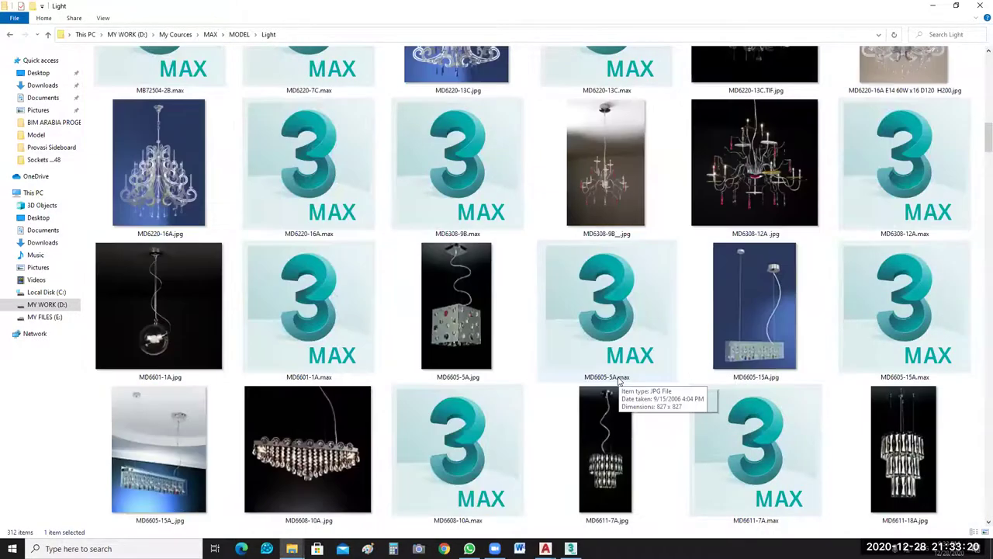
scroll(617, 374, "up", 10)
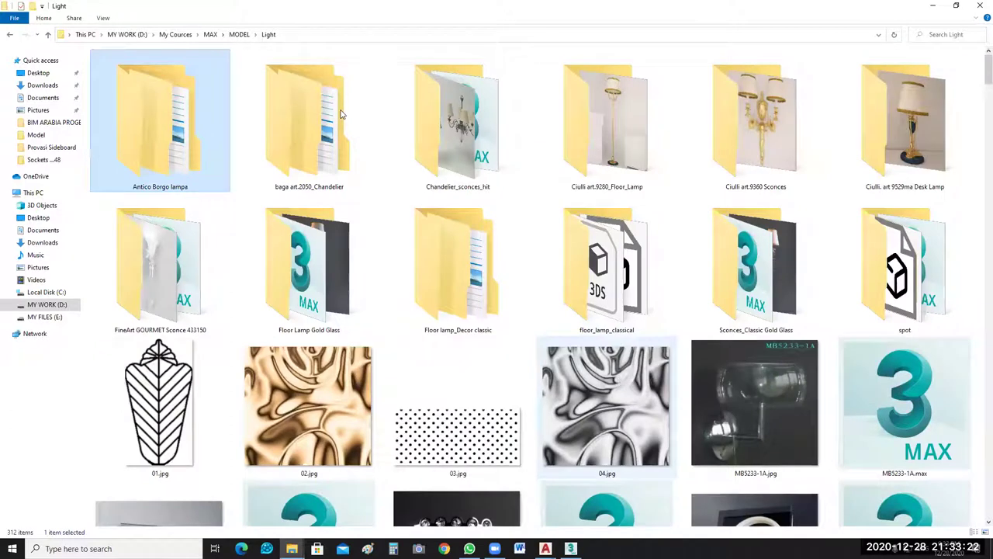
Return to the MODEL library folder and open its 1_Modern subfolder.
left_click(8, 35)
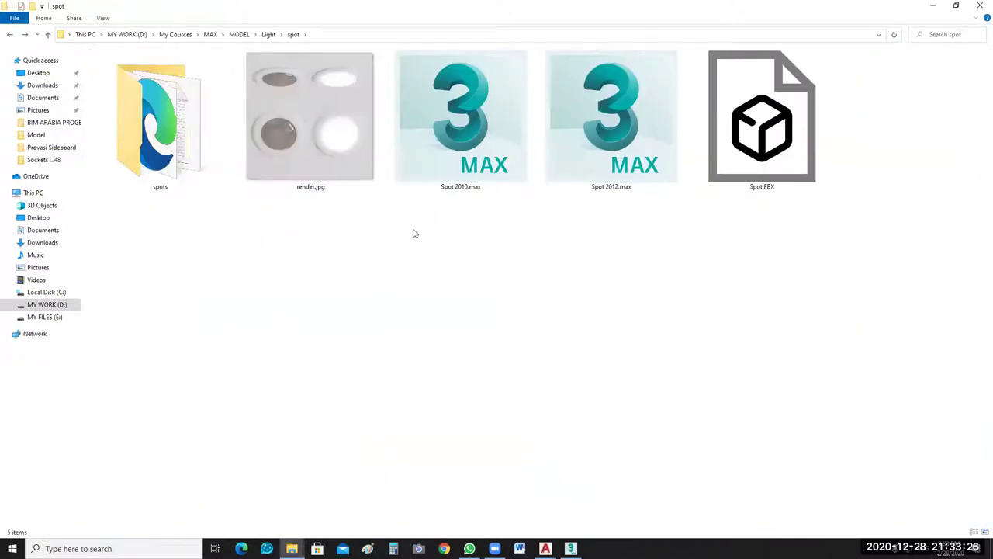
key("BackSpace")
key("BackSpace")
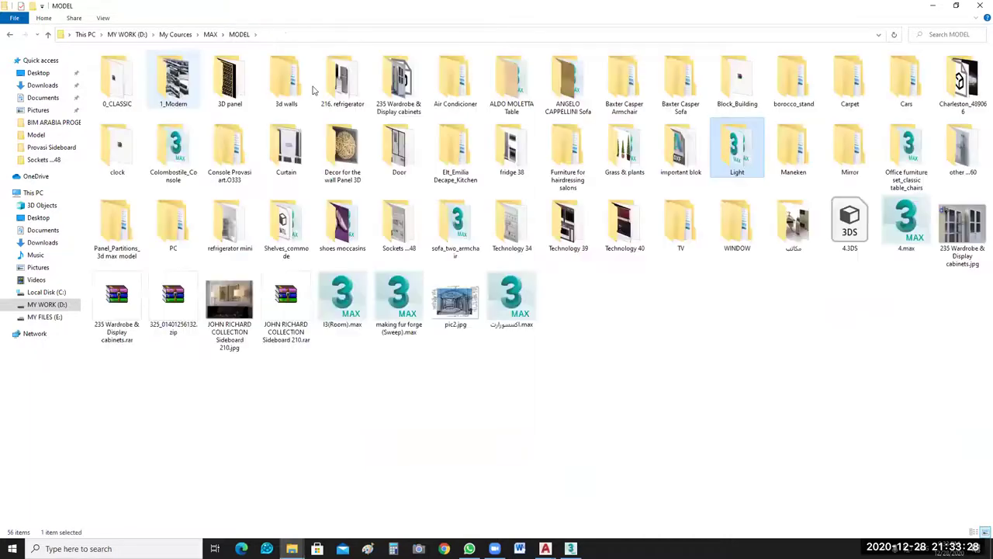
key("F5")
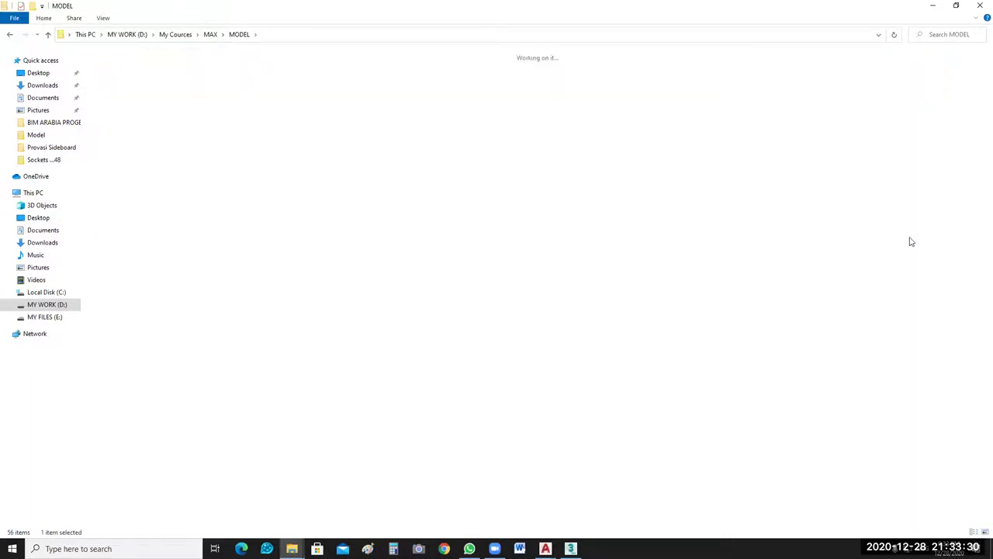
double_click(741, 290)
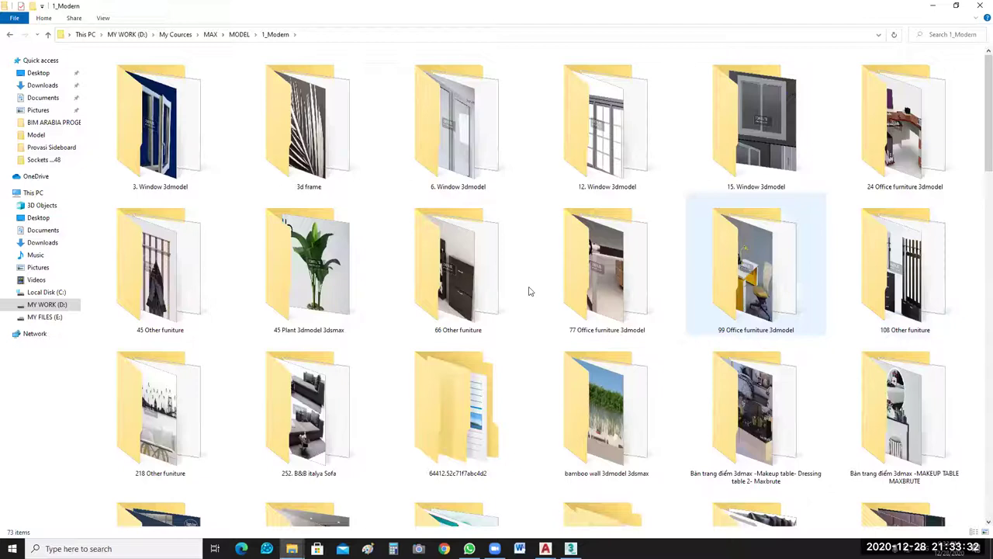
View the picture in the 252. B&B italya Sofa folder, close it, and go back to 1_Modern.
double_click(325, 415)
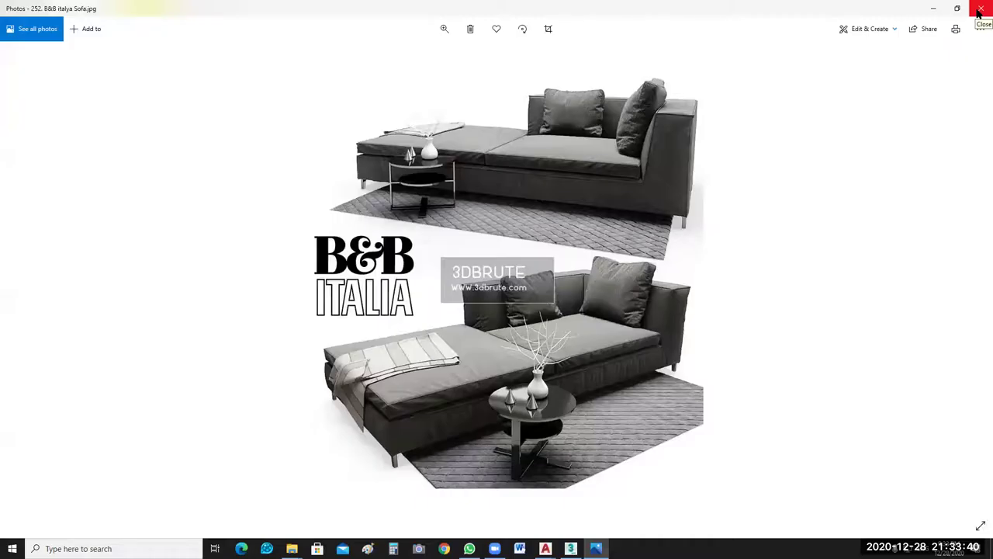
left_click(980, 8)
left_click(9, 34)
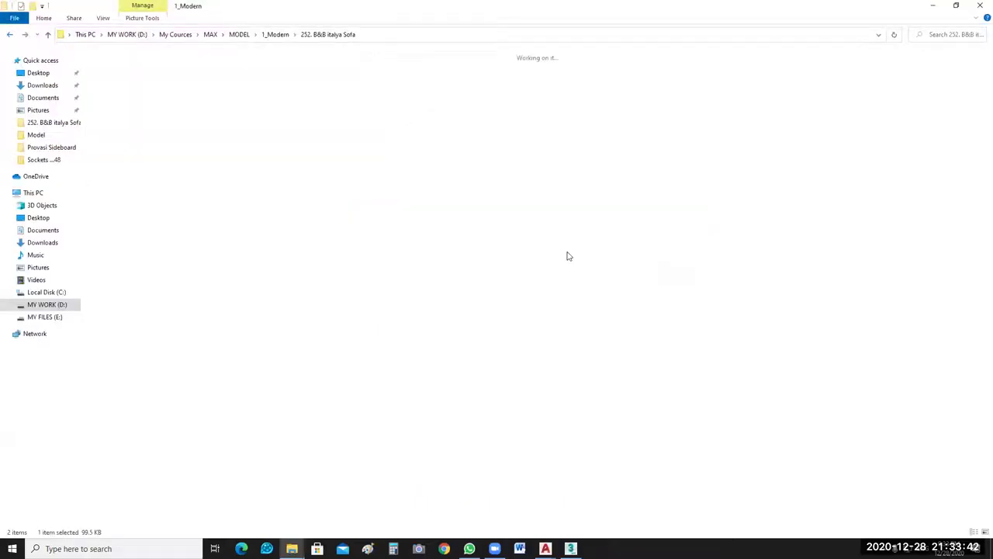
Look inside the Makeup table- Dressing table 2- Maxbrute folder in 1_Modern and return to the folder list.
left_click(470, 398)
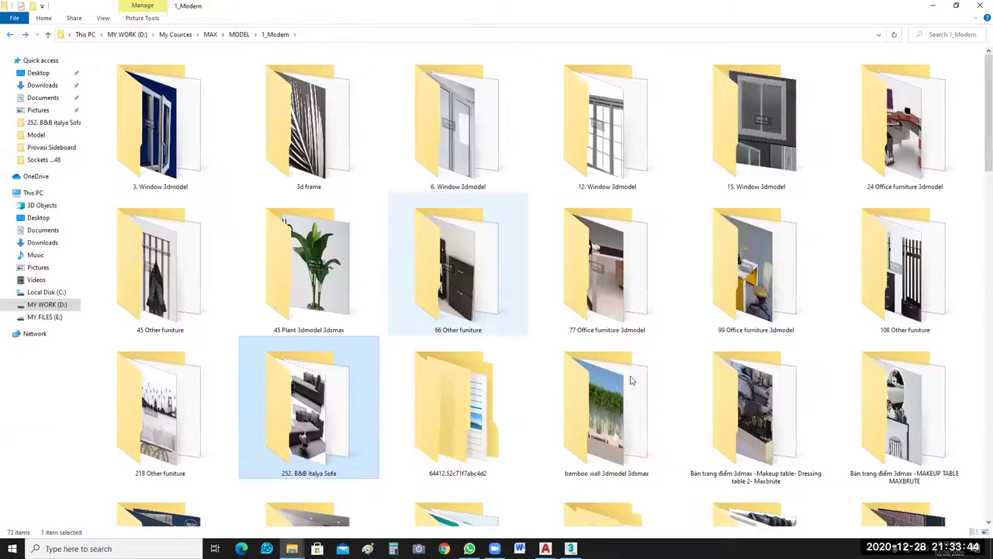
scroll(749, 140, "down", 3)
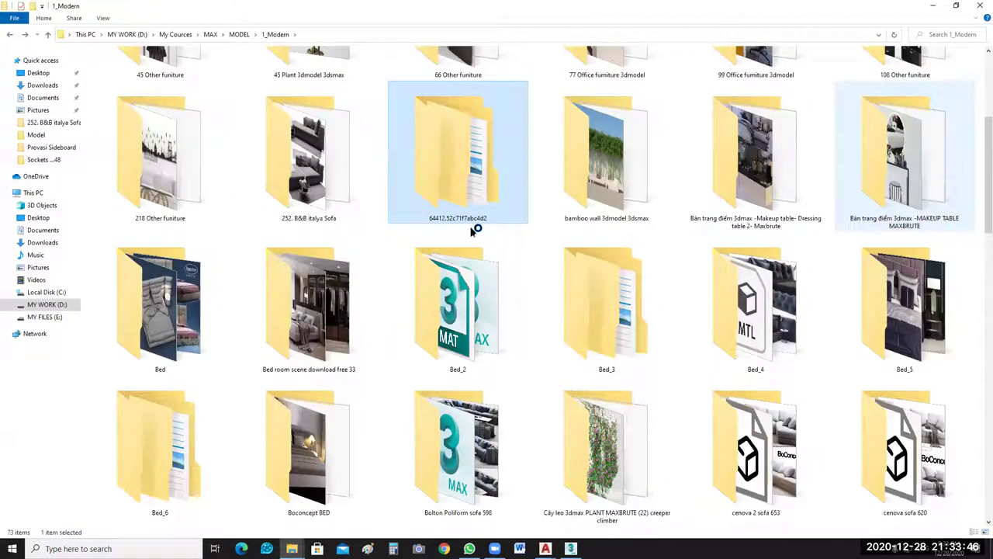
key("Right")
key("Right")
key("Return")
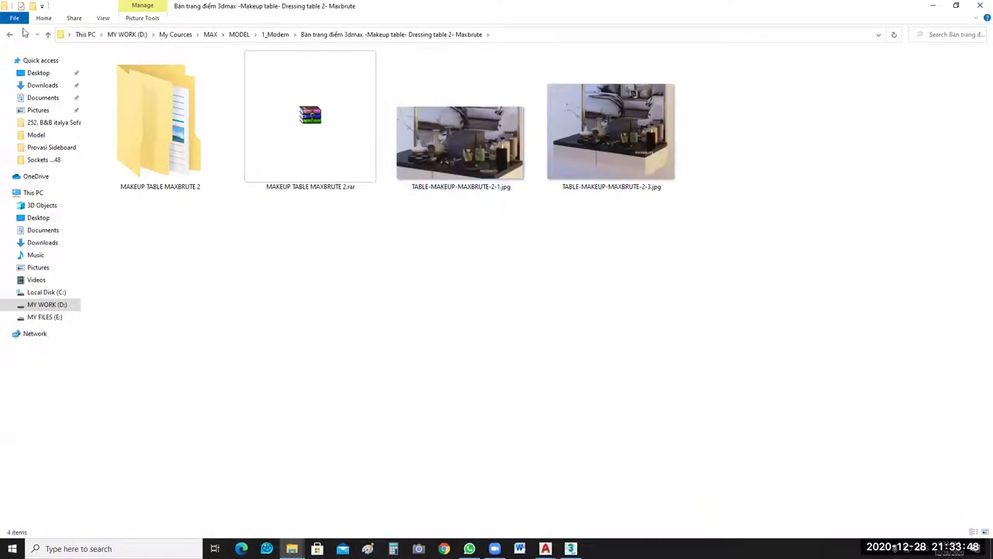
left_click(14, 33)
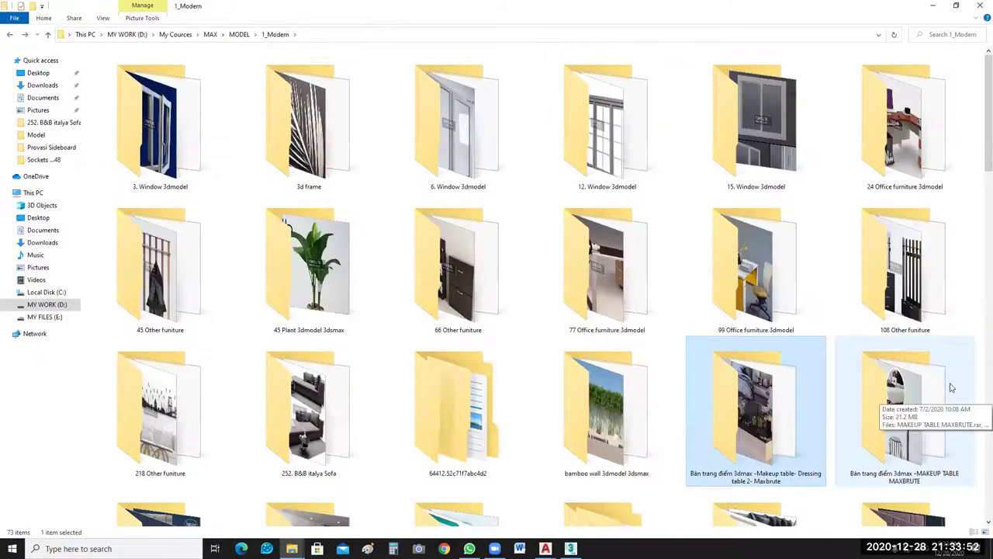
View the picture in the Bolton Poliform sofa 598 folder, close it, and go back to 1_Modern.
scroll(971, 349, "down", 3)
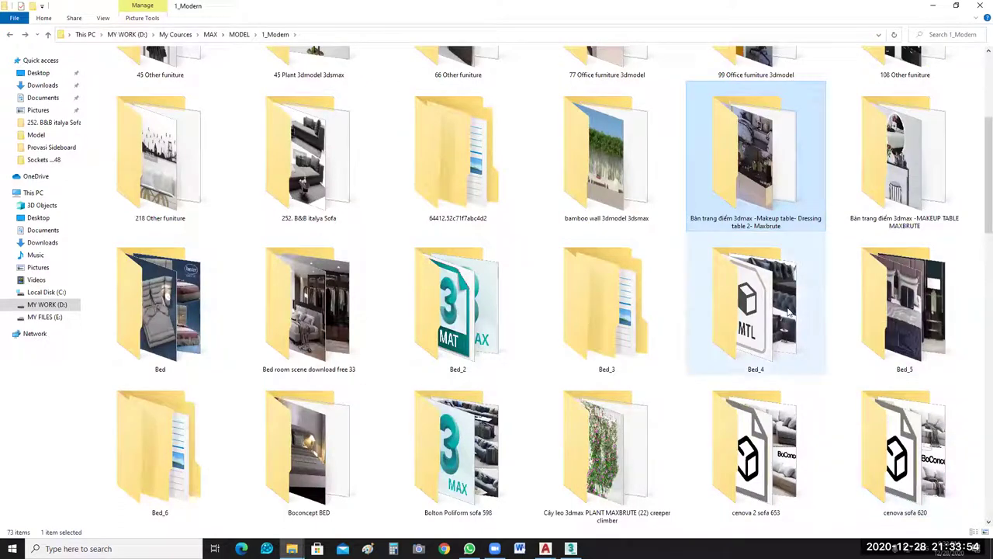
left_click(201, 365)
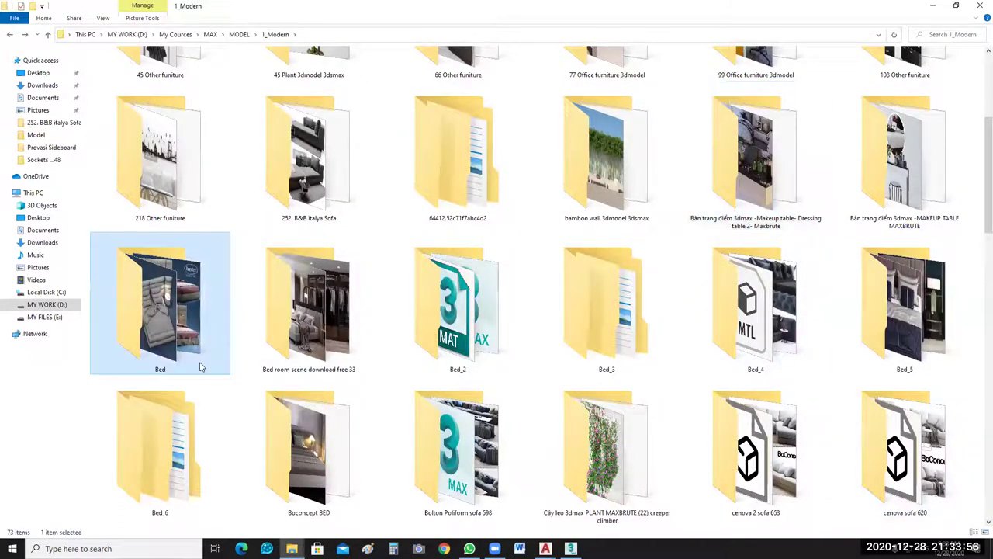
scroll(411, 171, "down", 3)
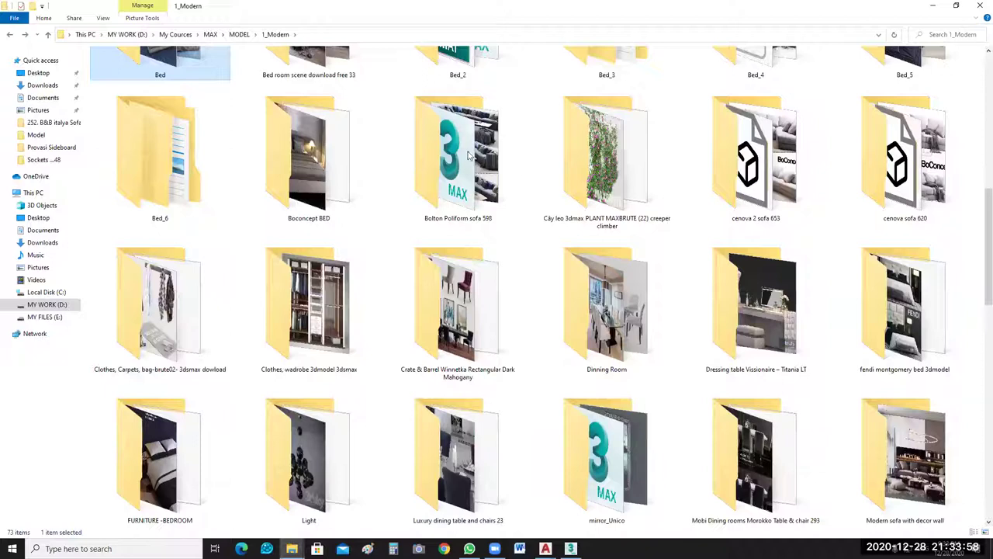
left_click(470, 155)
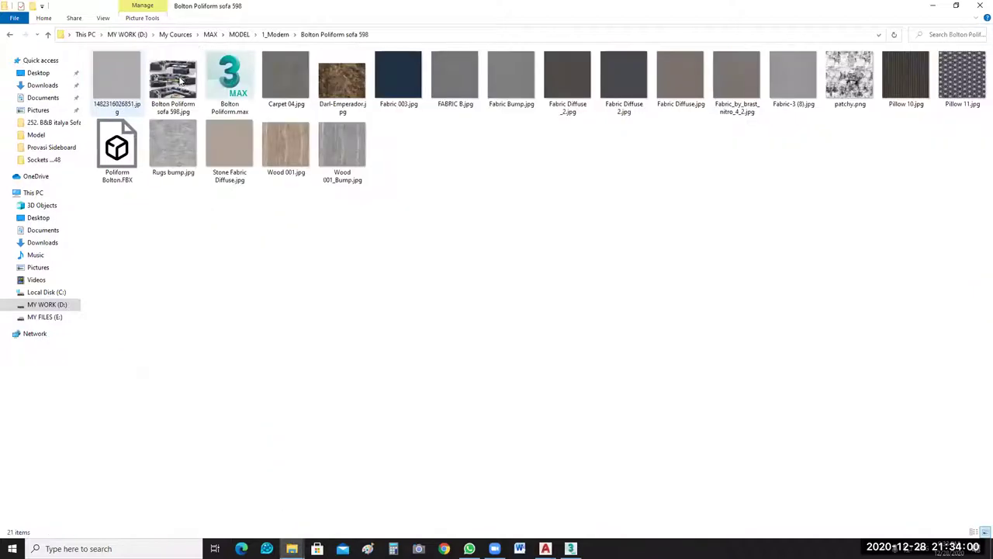
double_click(174, 80)
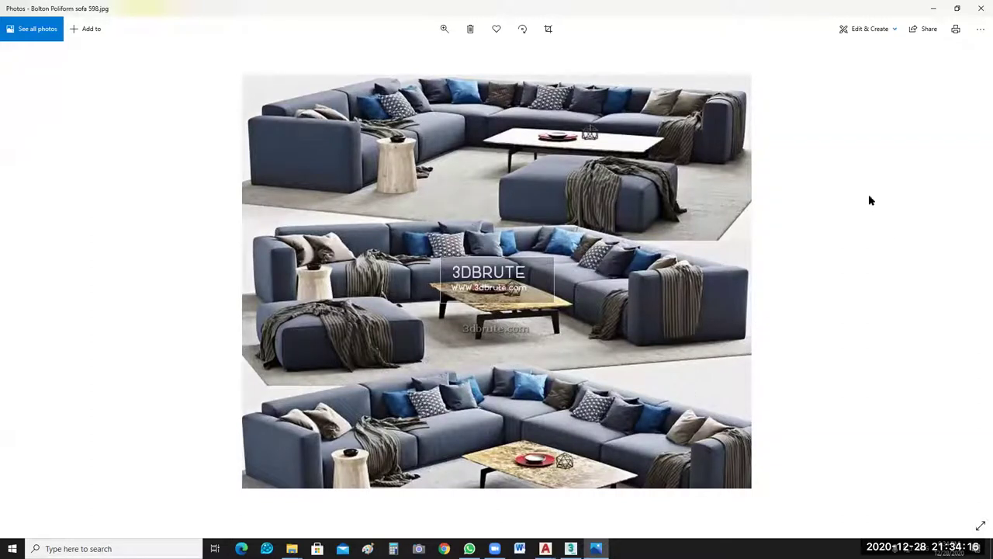
left_click(979, 9)
left_click(47, 34)
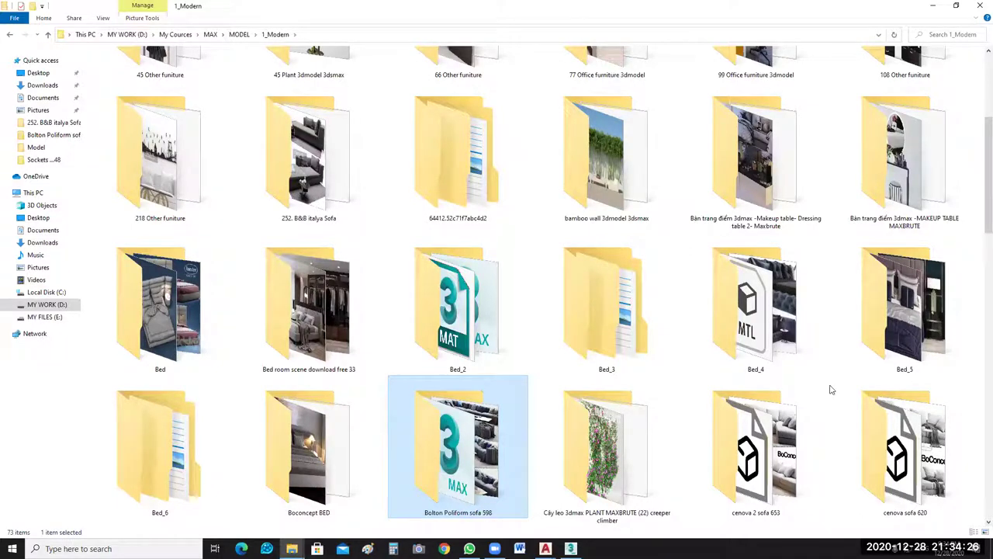
Check the Bed_4 folder and view the picture in the cenova 2 sofa 653 folder, returning to 1_Modern.
double_click(795, 301)
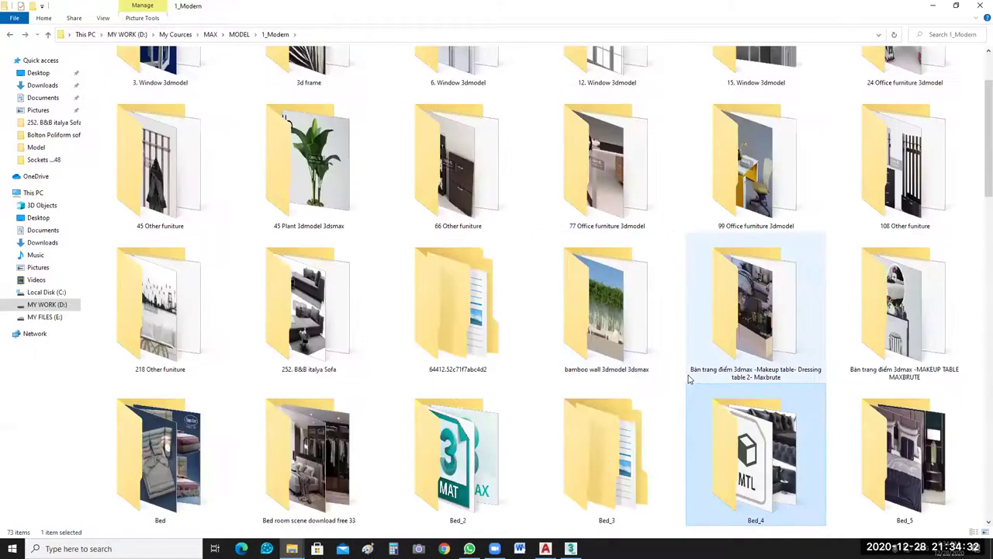
key("alt+Left")
left_click(440, 310)
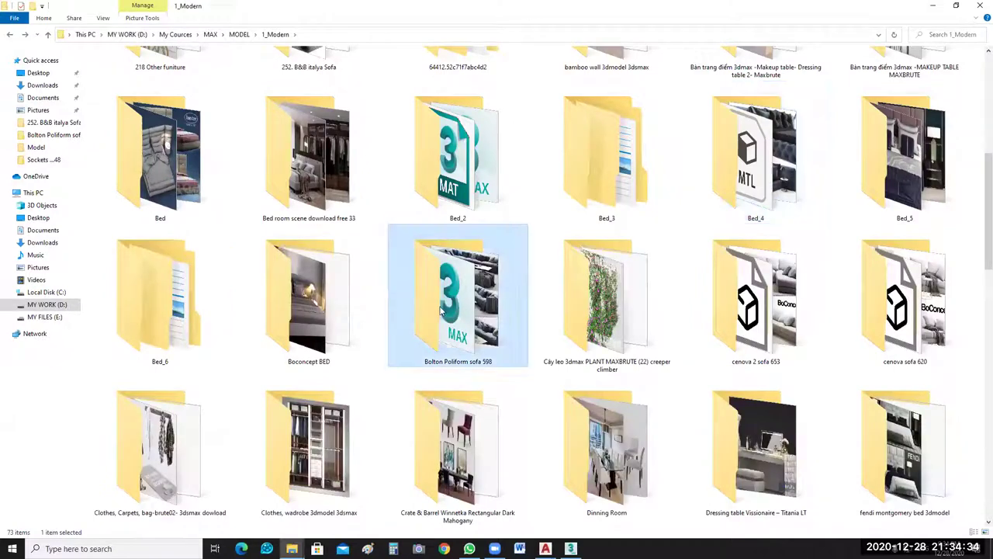
left_click(772, 326)
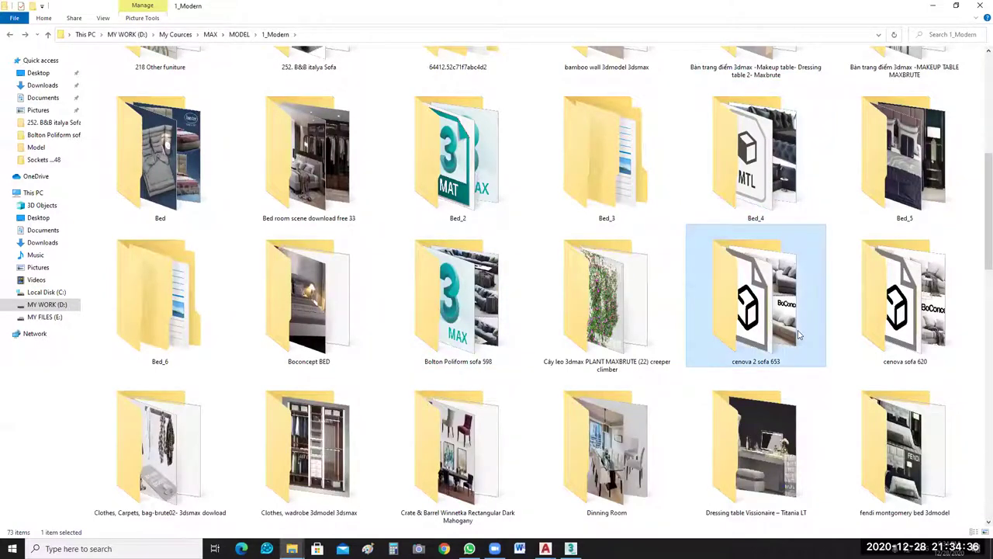
double_click(799, 335)
double_click(467, 135)
key("Return")
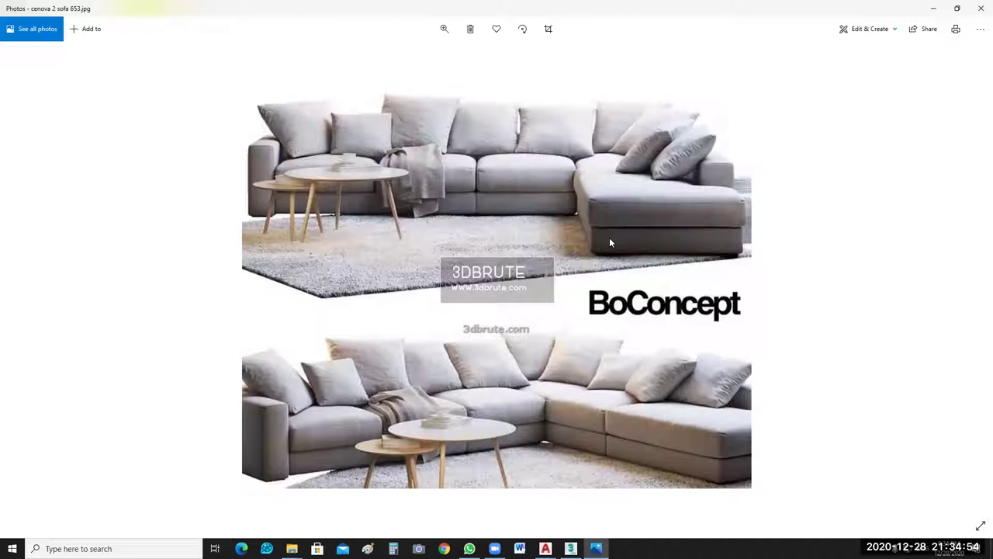
left_click(980, 8)
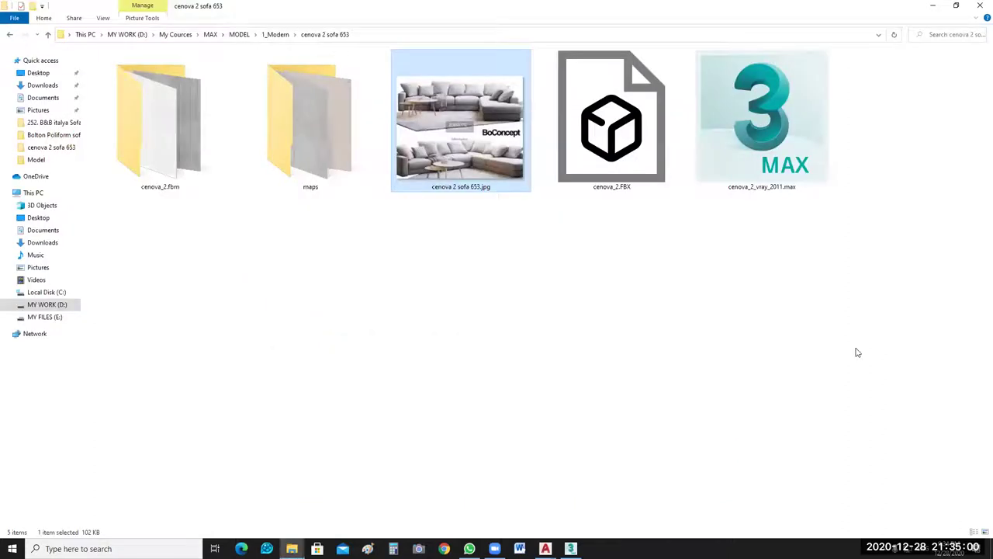
key("BackSpace")
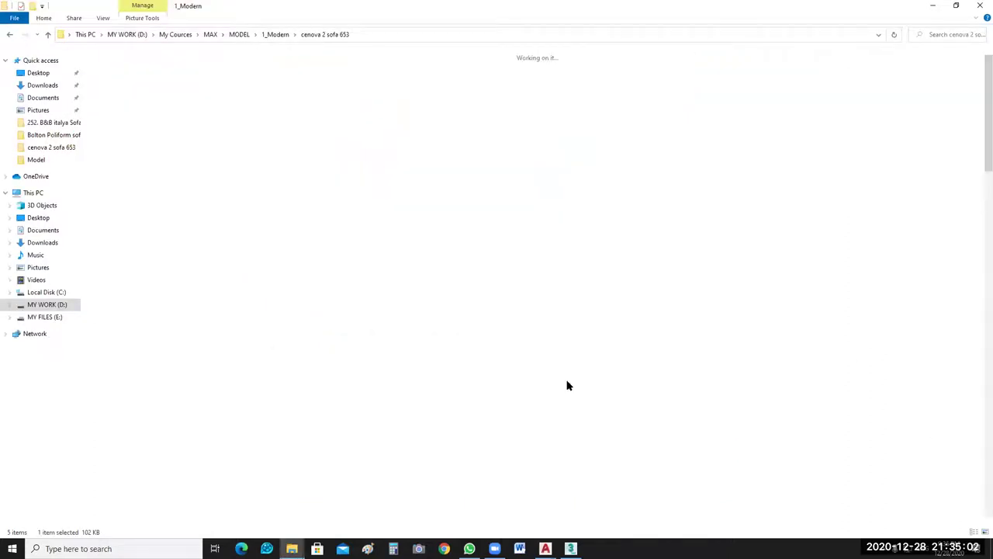
View the picture in the cenova sofa 620 folder, close it, and go back to 1_Modern.
key("Return")
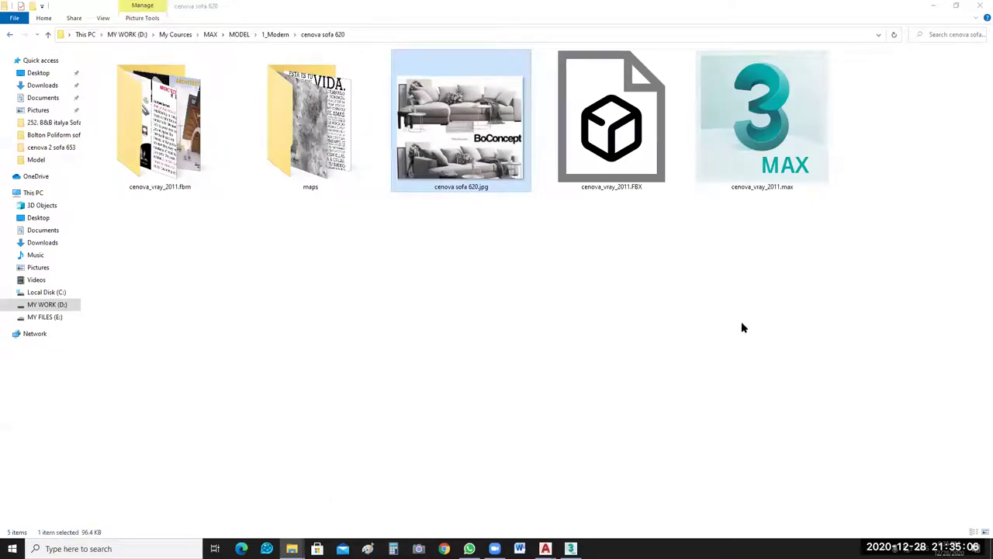
key("Return")
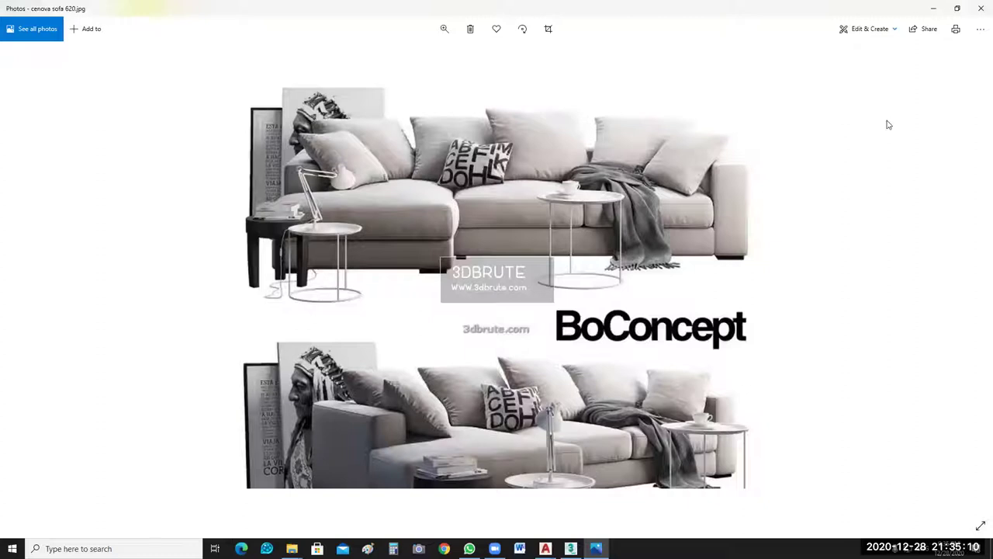
key("alt+F4")
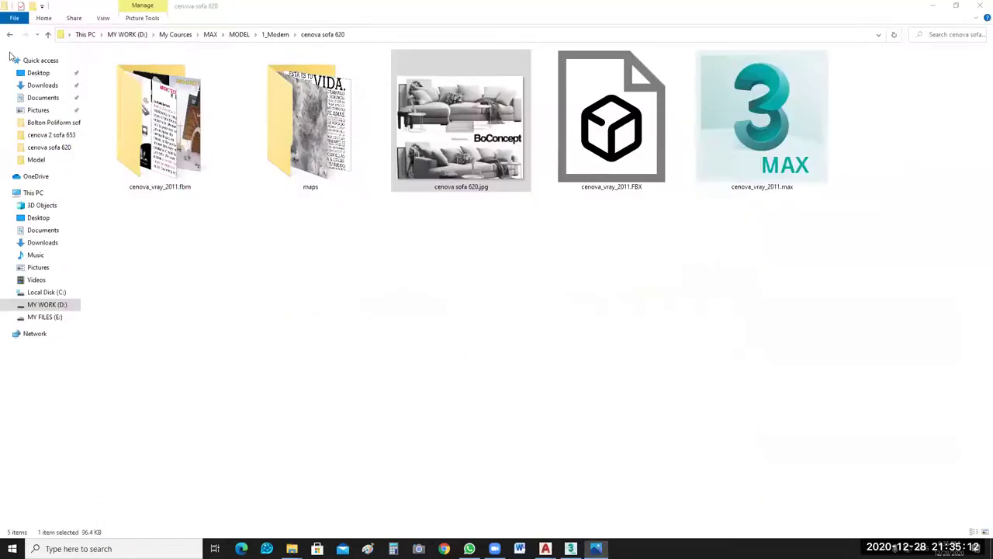
key("BackSpace")
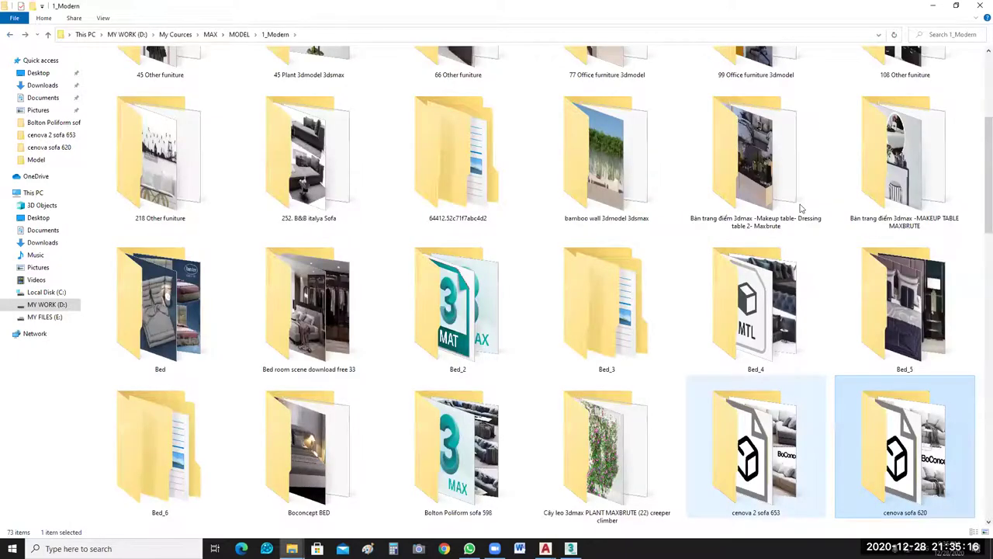
View the table-and-chair-23-Maxbrute-3.jpg picture in the Luxury dining table and chairs 23 folder and close it.
scroll(802, 208, "down", 3)
left_click(801, 207)
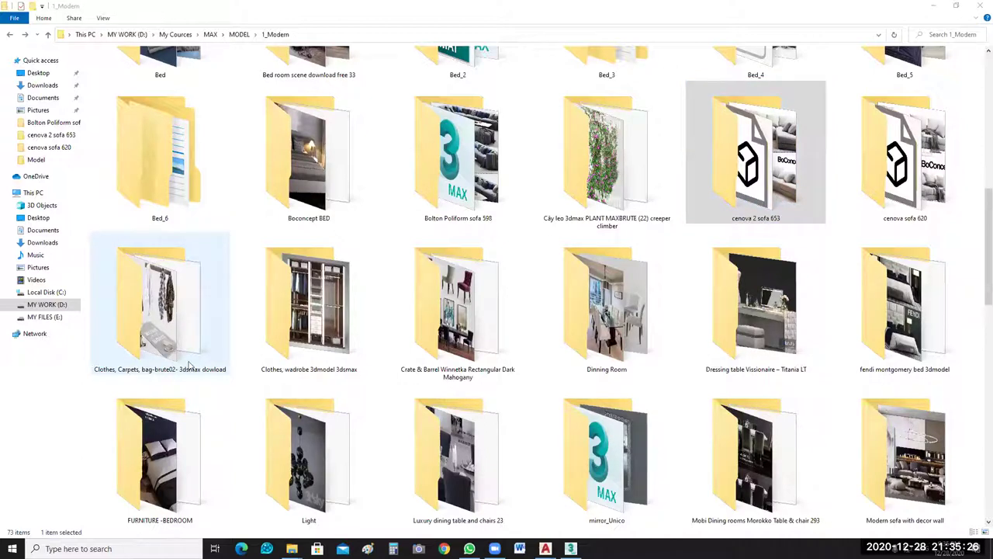
left_click(349, 448)
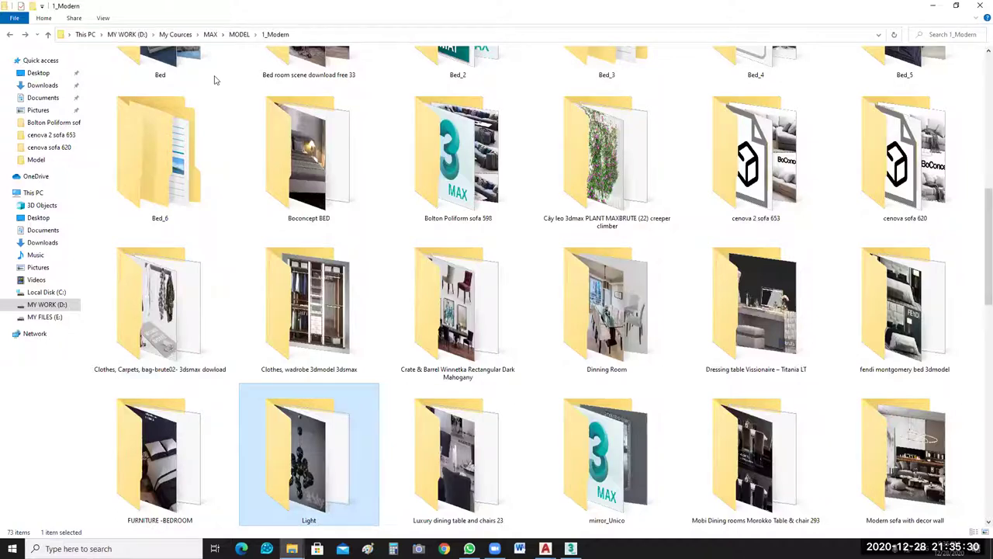
double_click(457, 458)
key("Return")
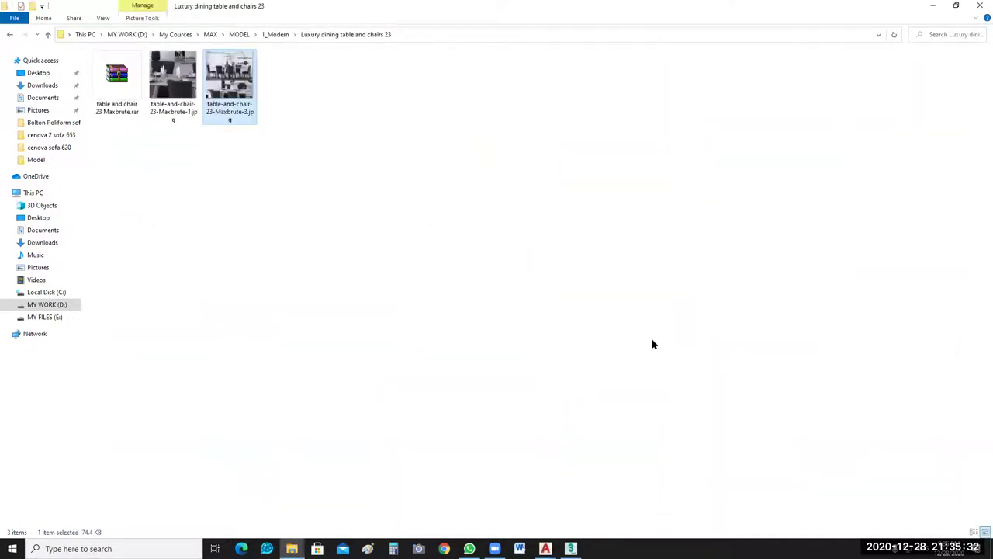
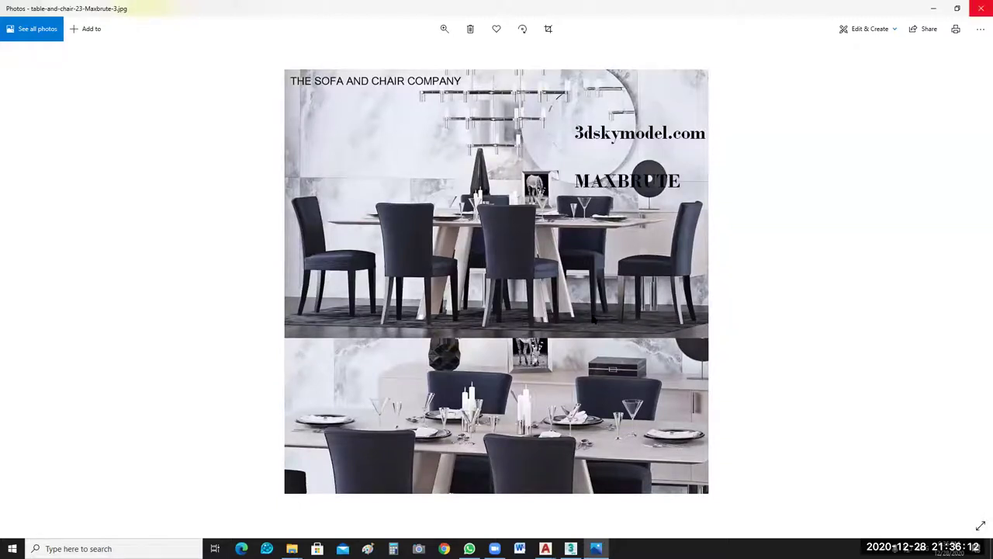
key("alt+F4")
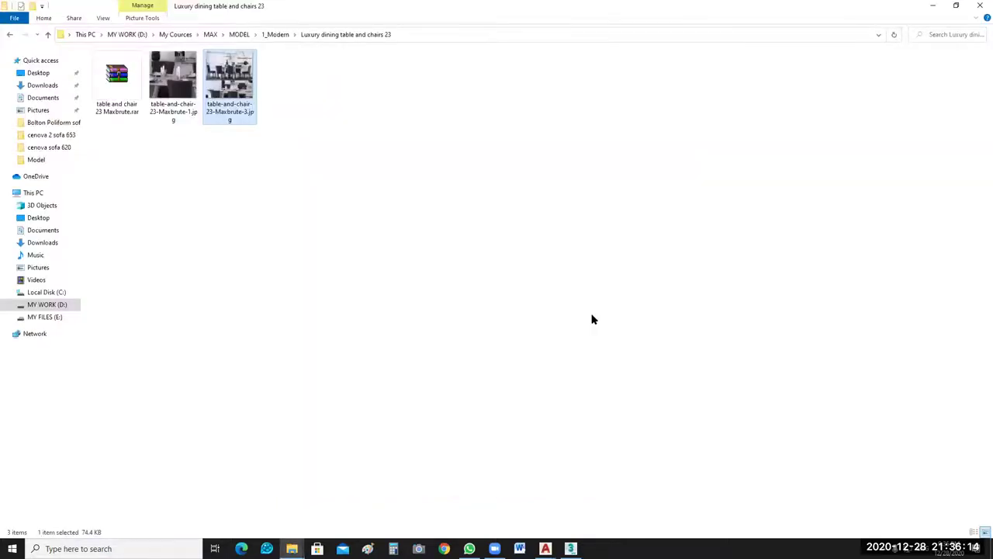
Extract table and chair 23 Maxbrute.rar to its suggested destination folder and close the archive window.
key("Home")
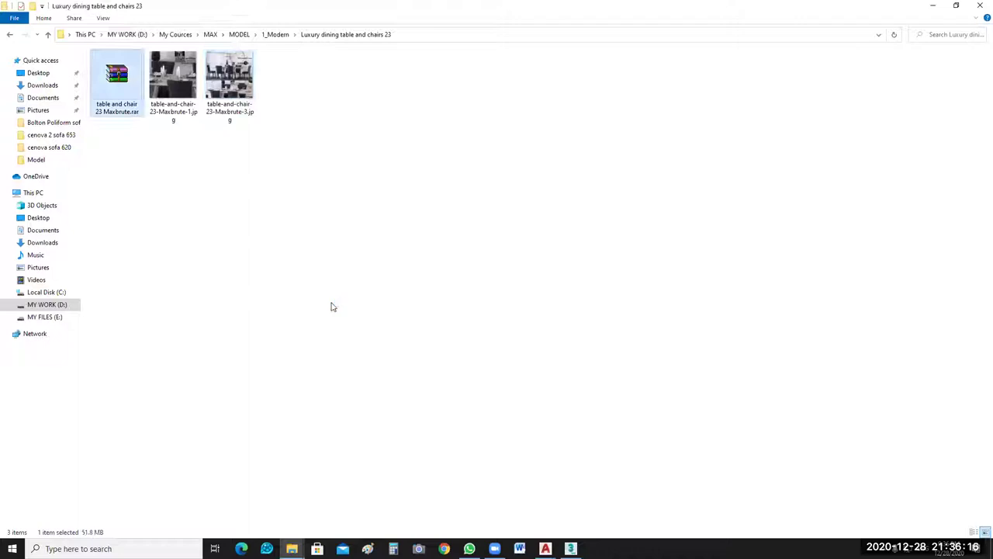
key("Return")
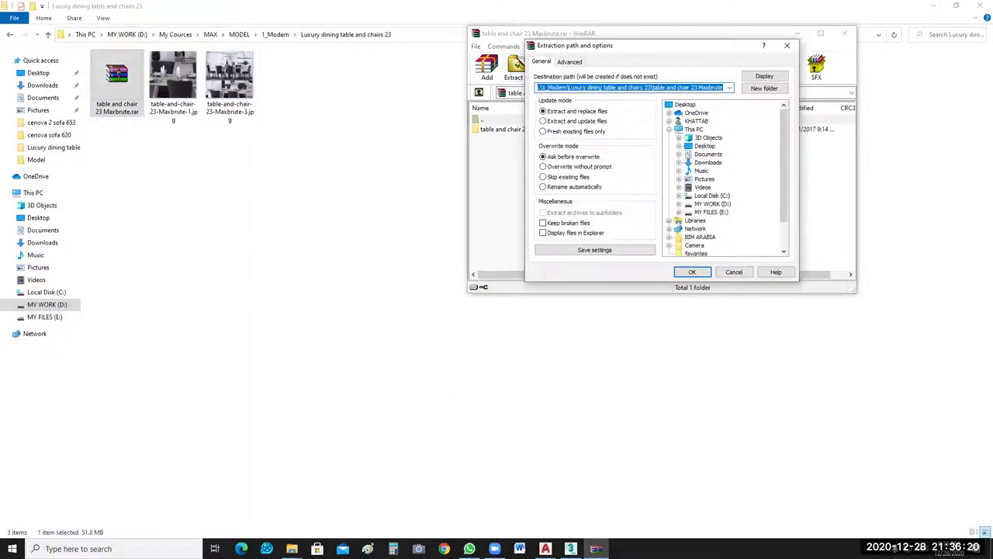
key("Return")
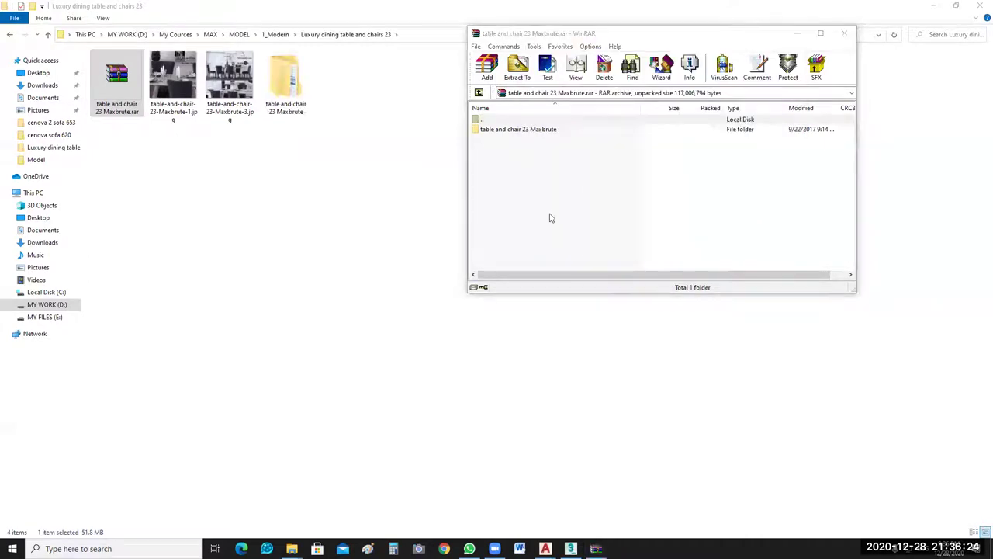
left_click(847, 35)
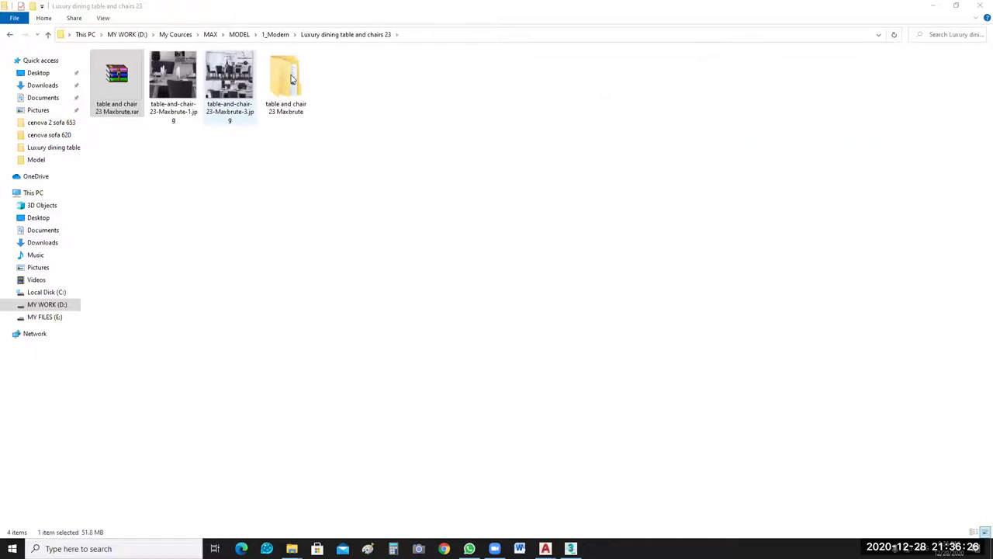
Open the nested table and chair 23 Maxbrute folder, with the Explorer window restored beside 3ds Max.
key("Return")
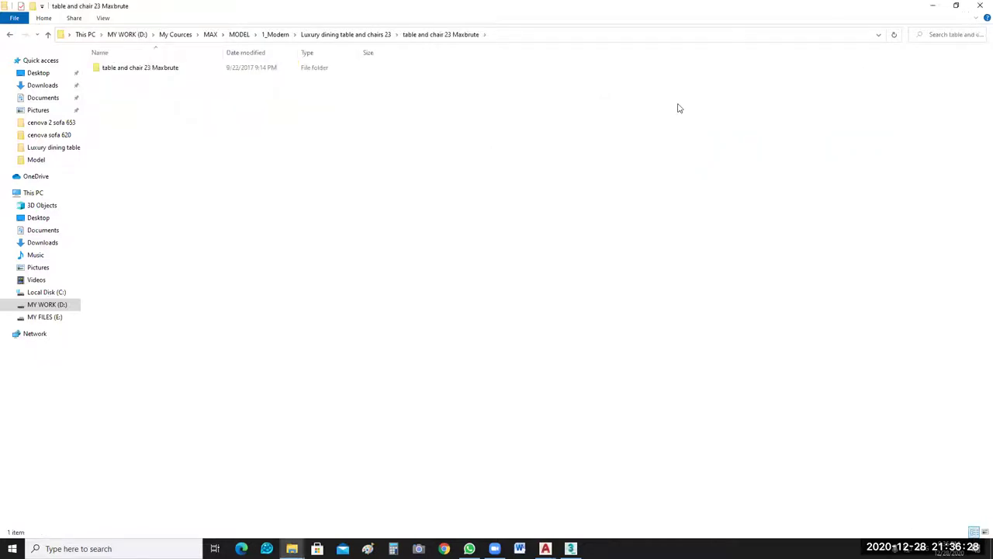
left_click(956, 5)
left_click(660, 95)
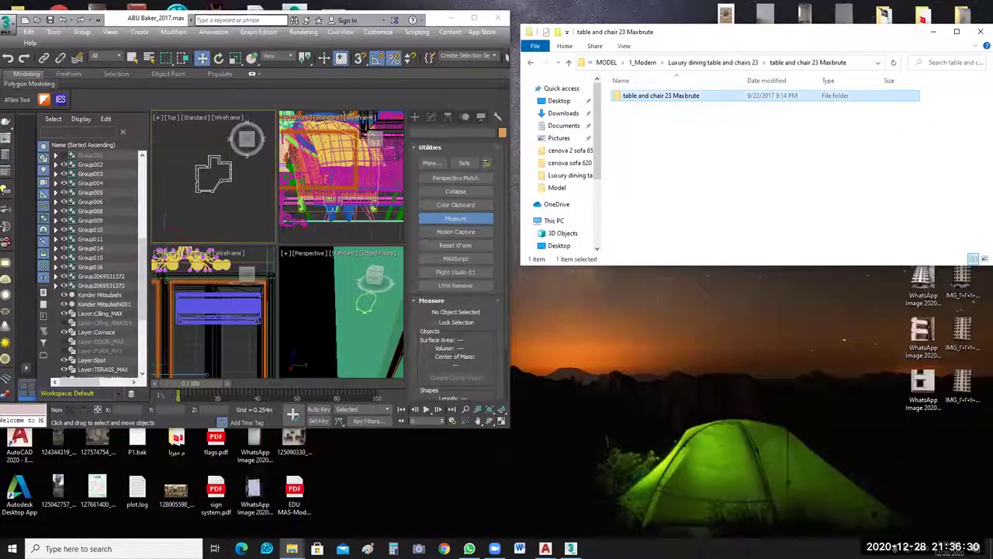
Switch to 3ds Max, maximize the Perspective viewport and bring the whole apartment model into view.
left_click(387, 333)
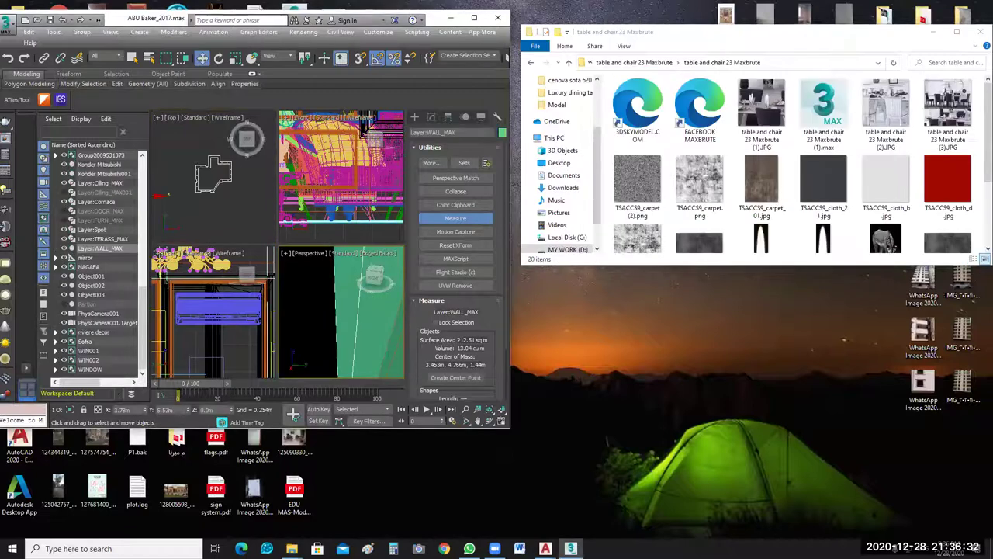
key("alt+w")
scroll(331, 303, "down", 3)
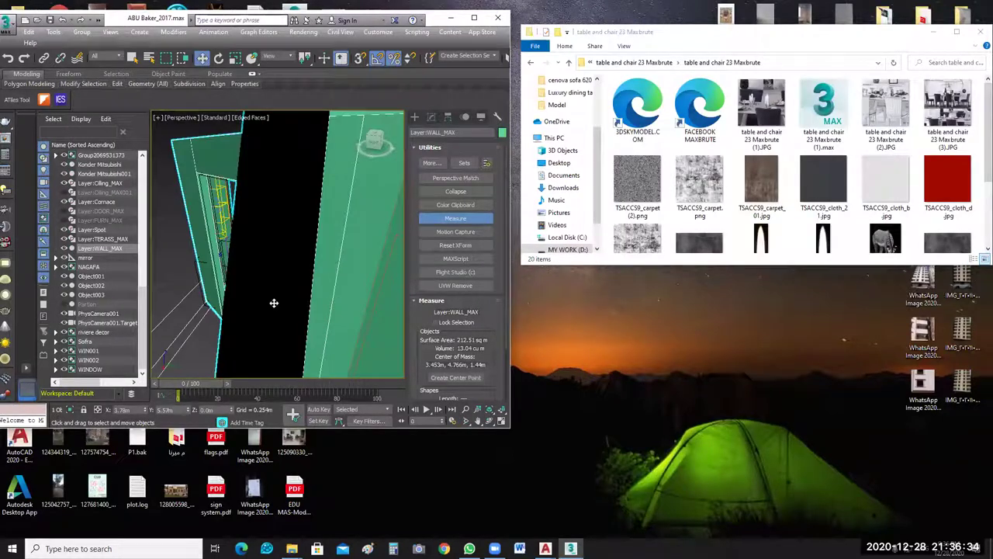
left_click(468, 423)
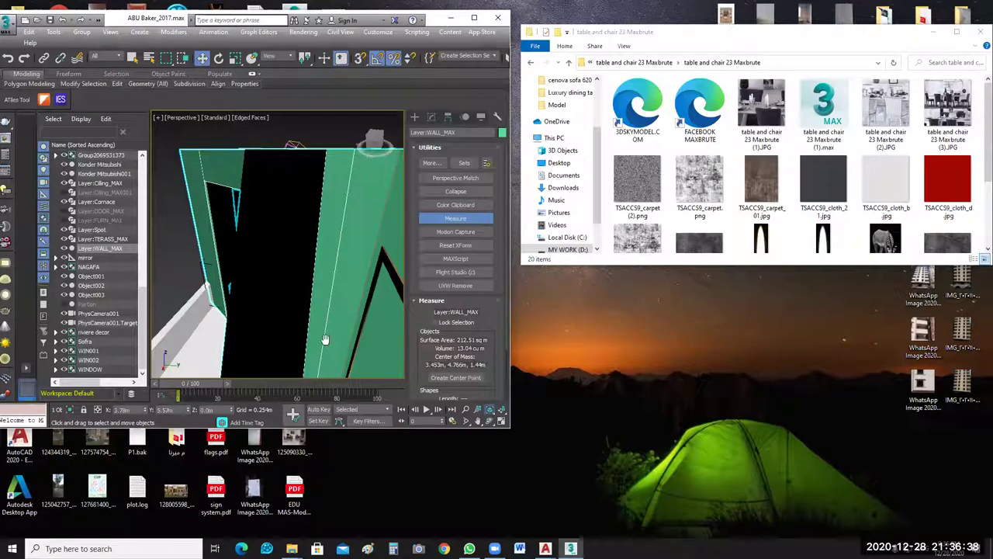
scroll(325, 339, "down", 5)
middle_click_drag(325, 339, 302, 318)
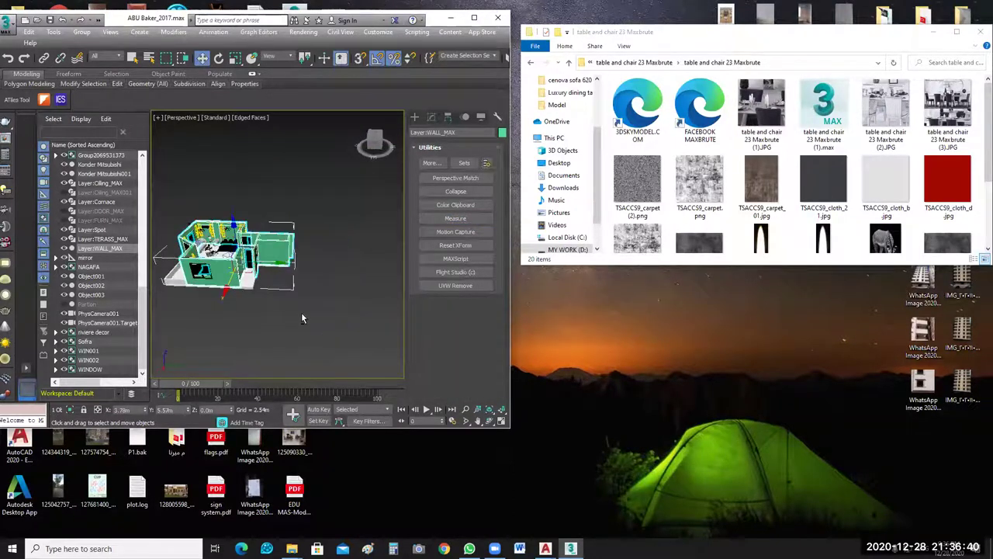
Merge table and chair 23 Maxbrute (1).max from the extracted folder into the scene and place the dining set beside the apartment model.
left_click(888, 213)
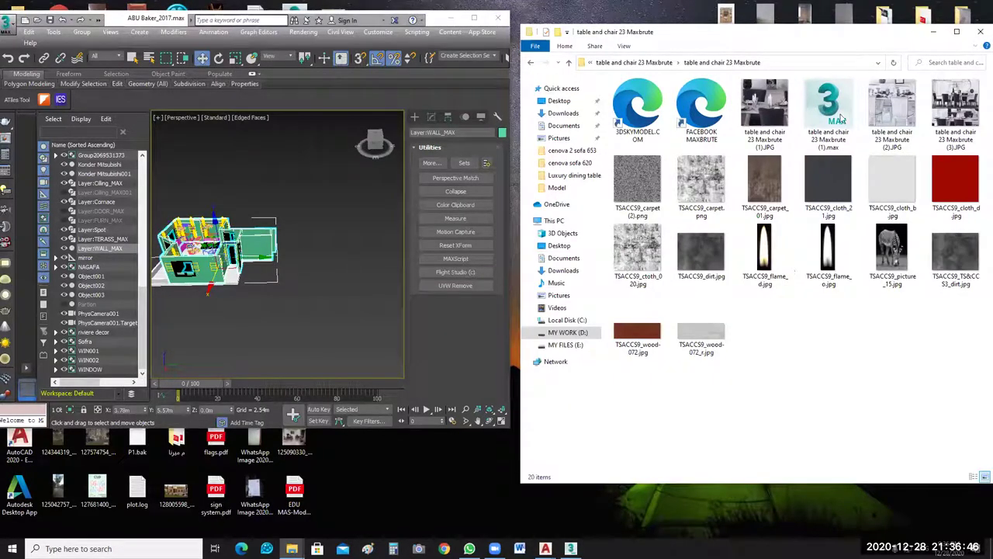
left_click_drag(843, 122, 304, 317)
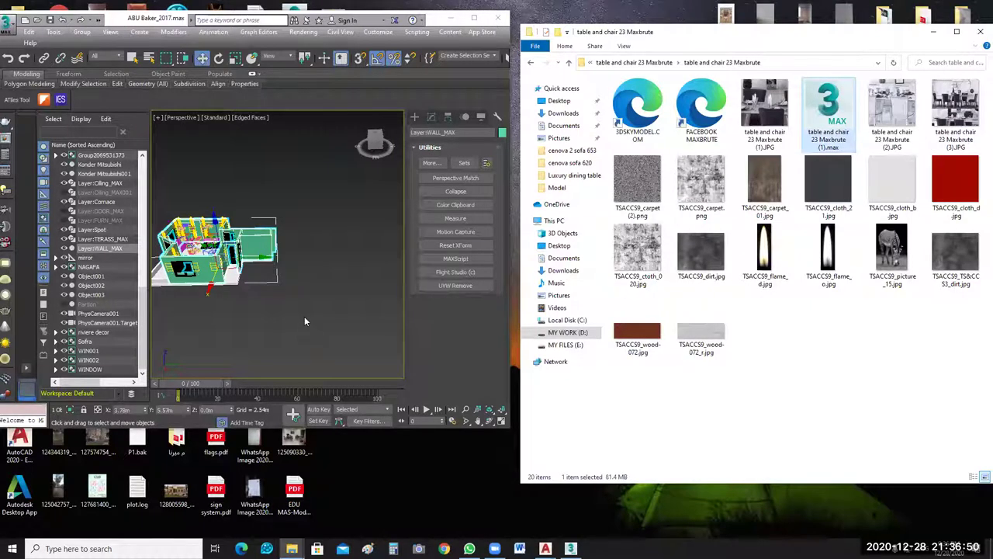
left_click(343, 337)
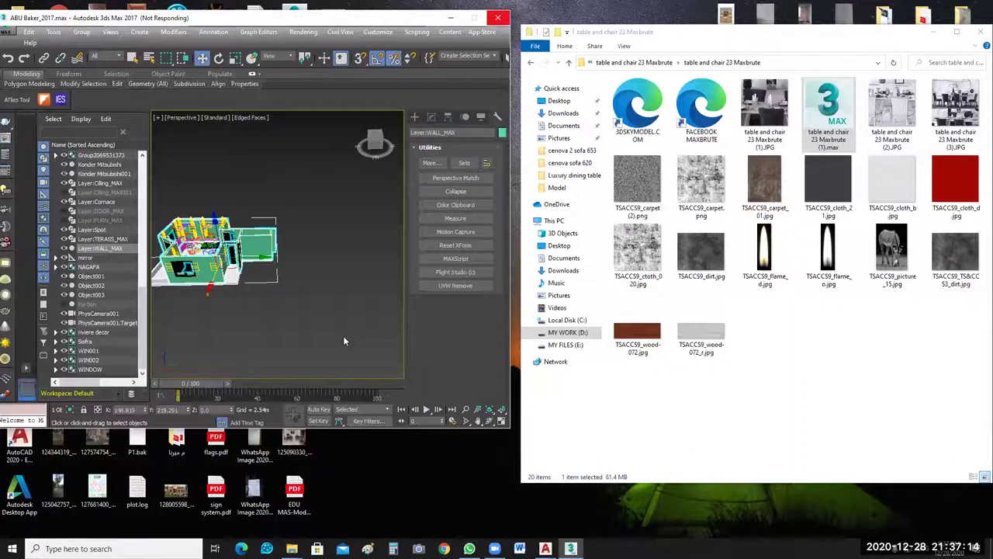
left_click(303, 294)
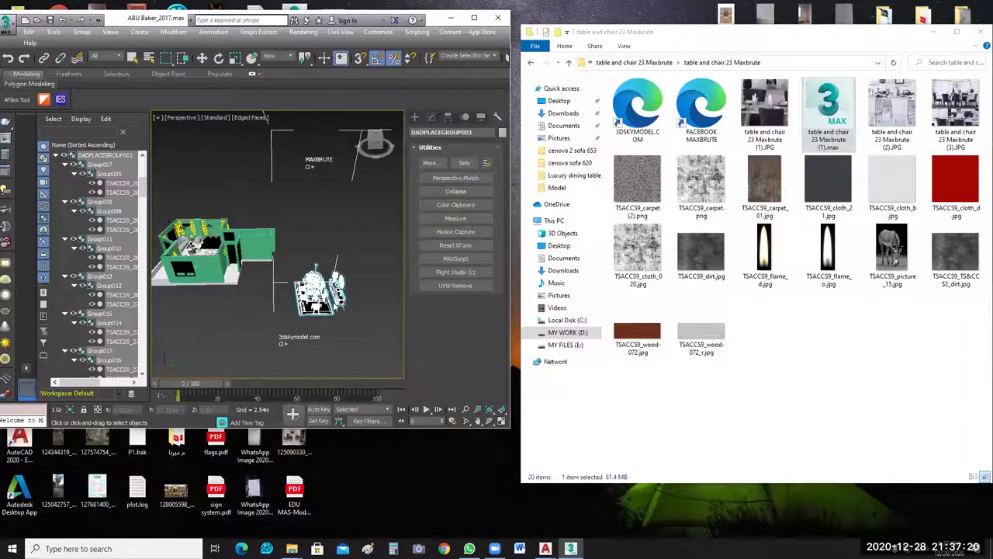
left_click(335, 306)
key("z")
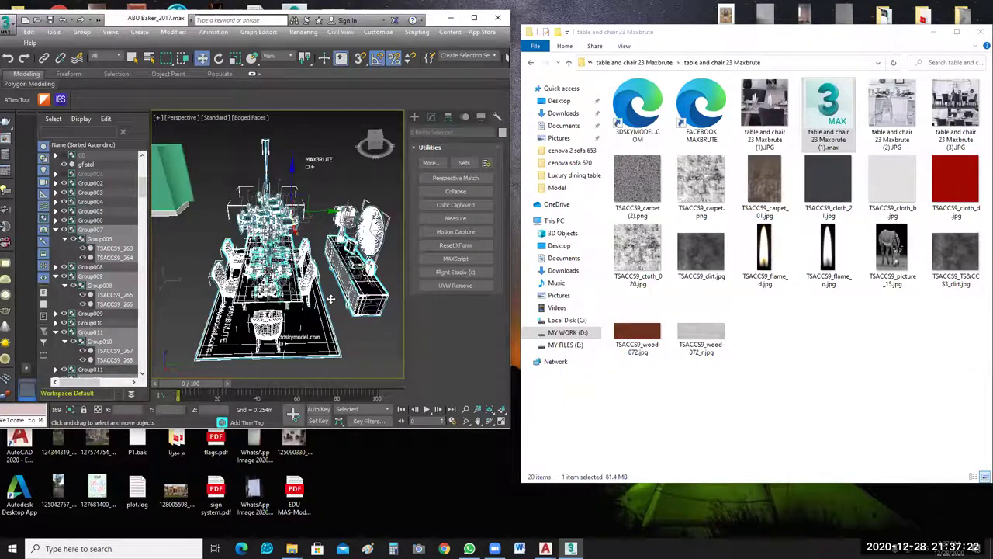
Enlarge the 3ds Max window, isolate the merged dining set and show it in a maximized Top viewport.
scroll(316, 277, "down", 3)
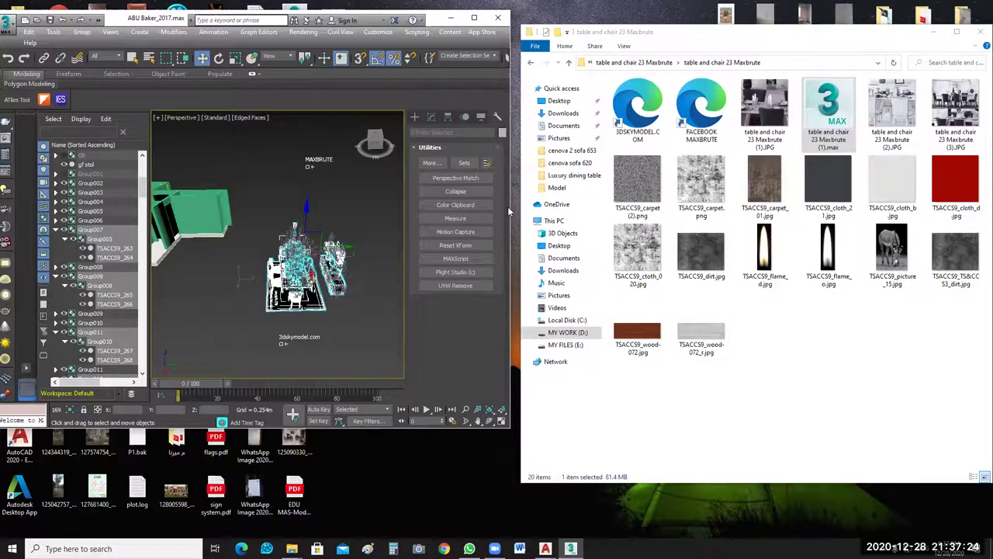
key("super+Up")
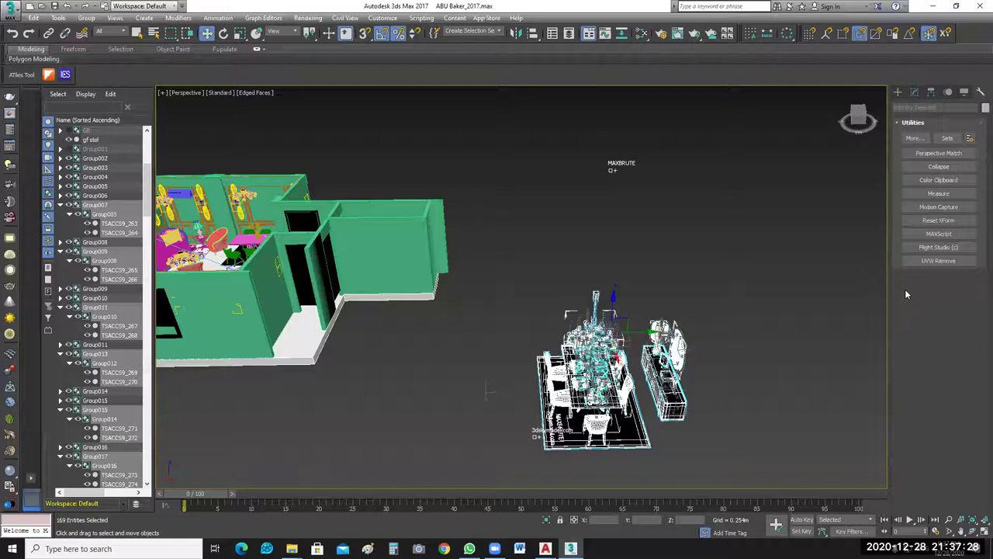
key("alt+w")
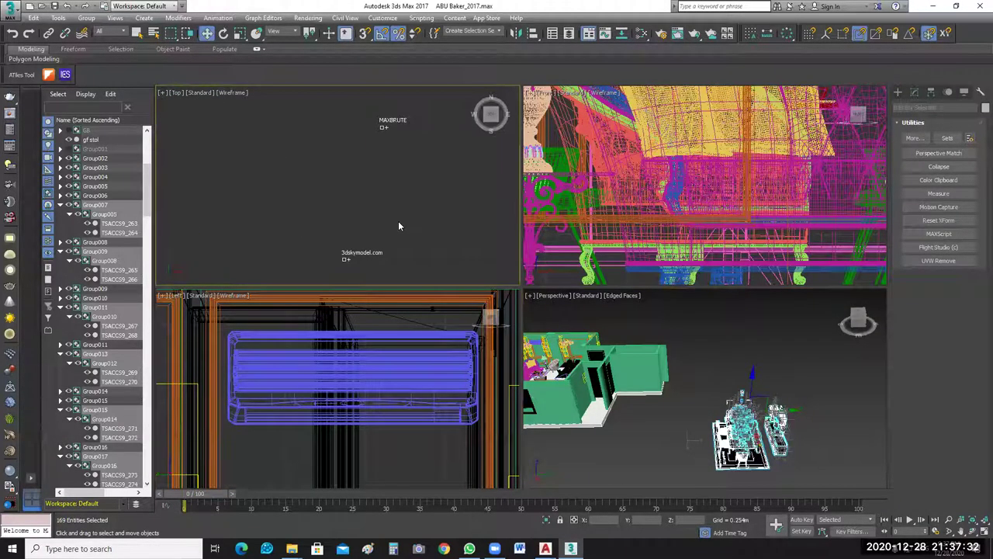
right_click(386, 211)
left_click(547, 520)
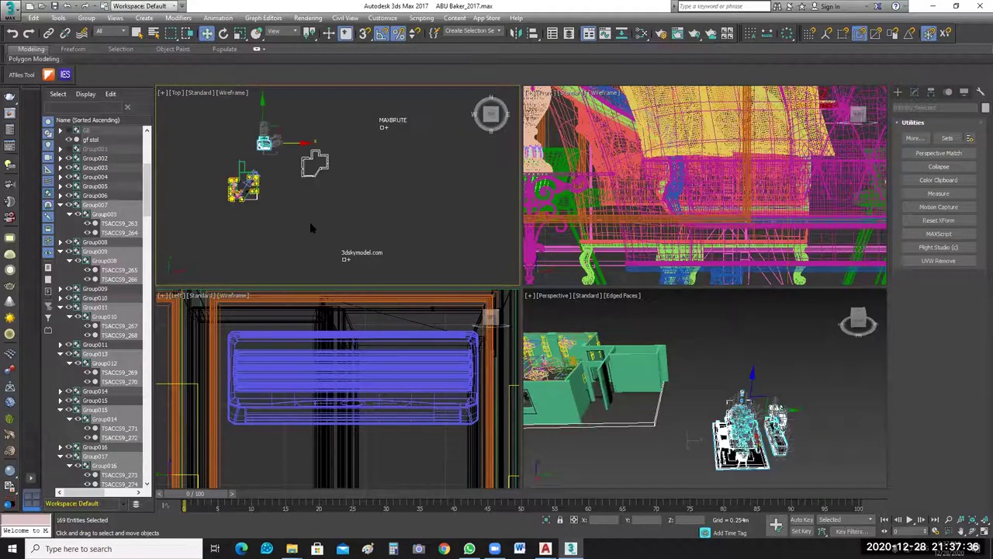
left_click(401, 249)
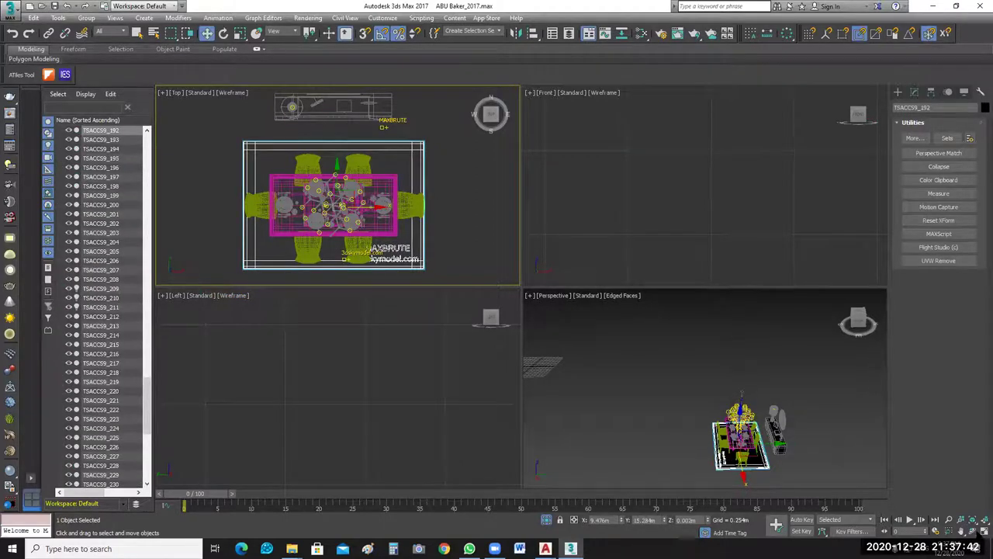
key("alt+w")
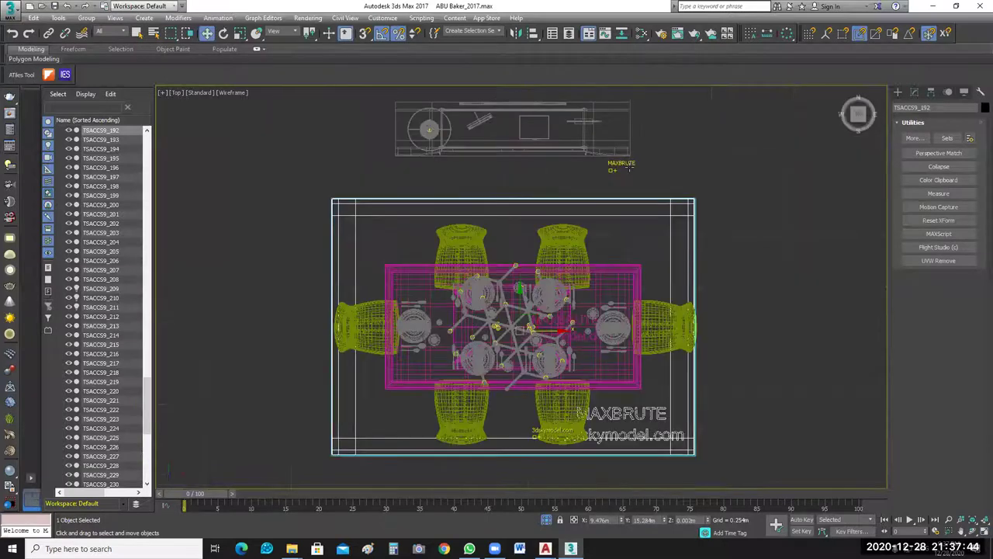
Delete the yellow MAXBRUTE and 3dskymodel.com label helpers lying over the dining set.
left_click(627, 161)
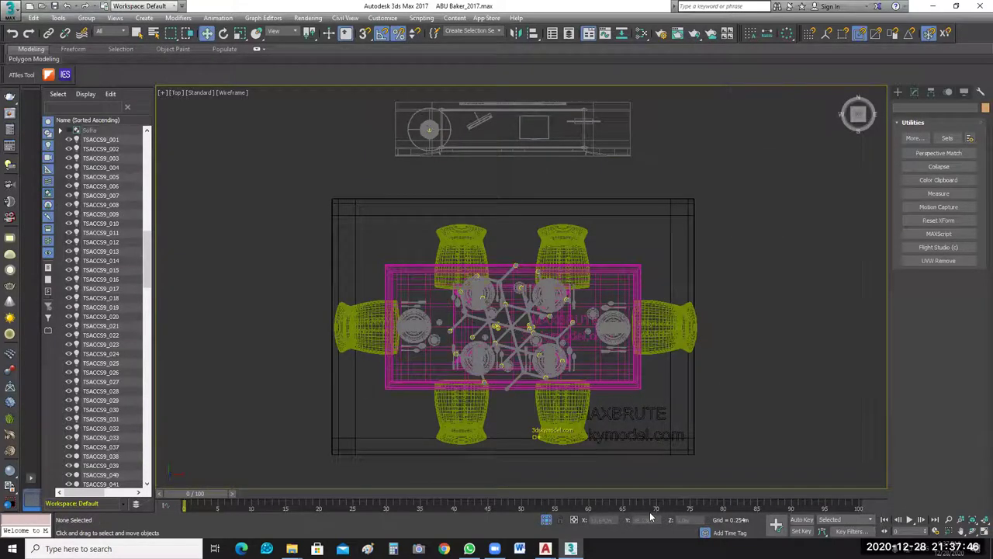
left_click(644, 413)
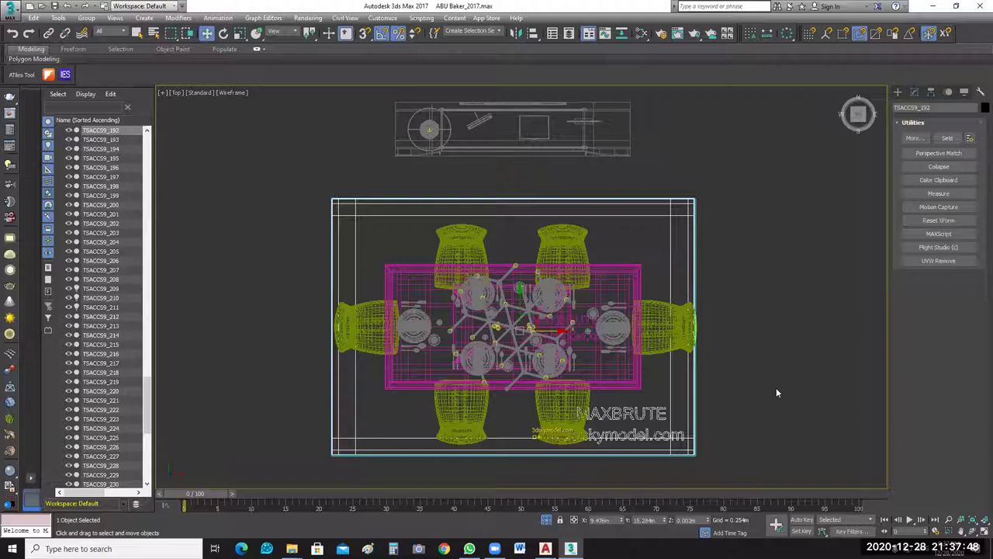
left_click(535, 429)
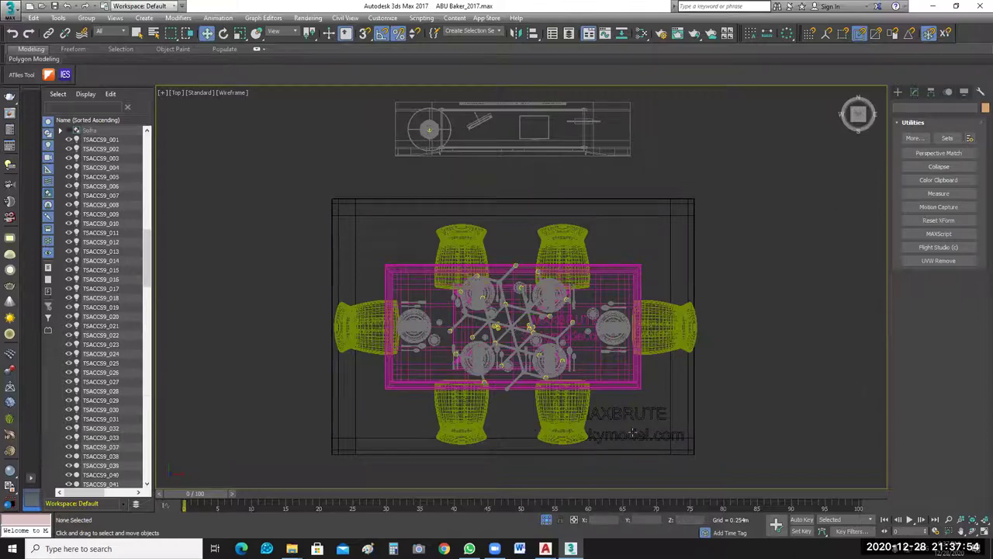
Inspect the rug object carrying the MAXBRUTE and 3dskymodel.com watermark text up close, then deselect it.
left_click(632, 435)
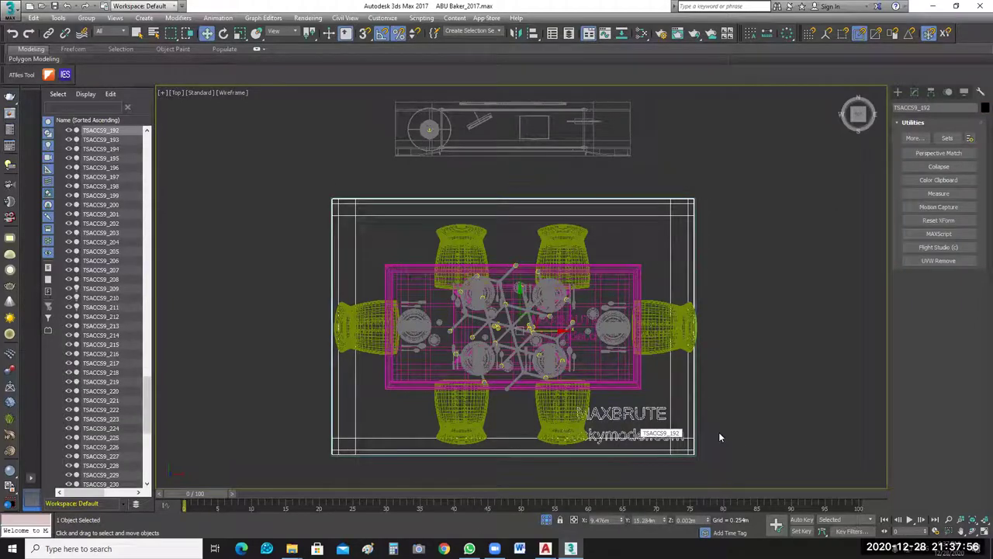
scroll(698, 388, "up", 3)
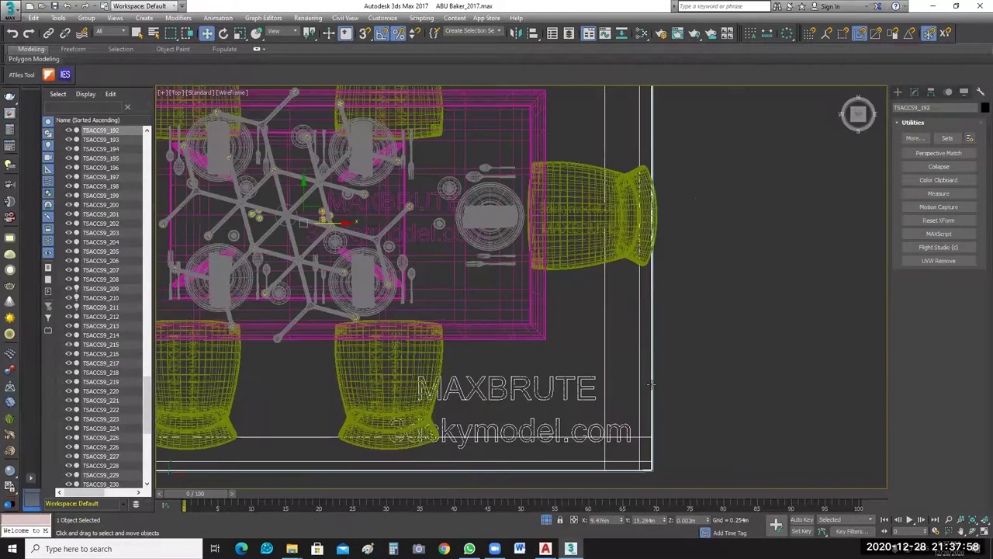
scroll(668, 386, "up", 2)
left_click(648, 384)
left_click(648, 391)
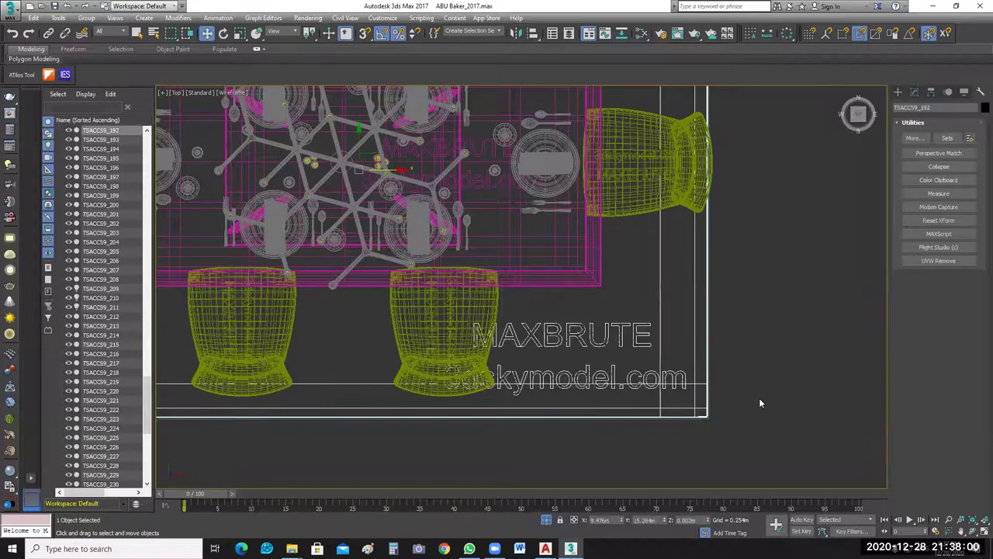
left_click(661, 342)
scroll(661, 342, "down", 3)
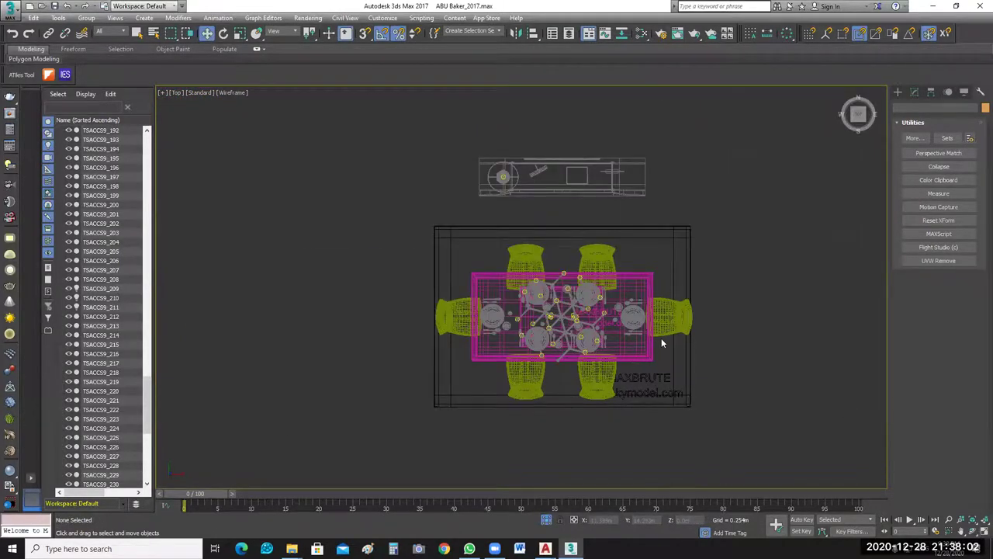
Restore the four-viewport layout and frame the isolated dining set in all the viewports.
key("alt+w")
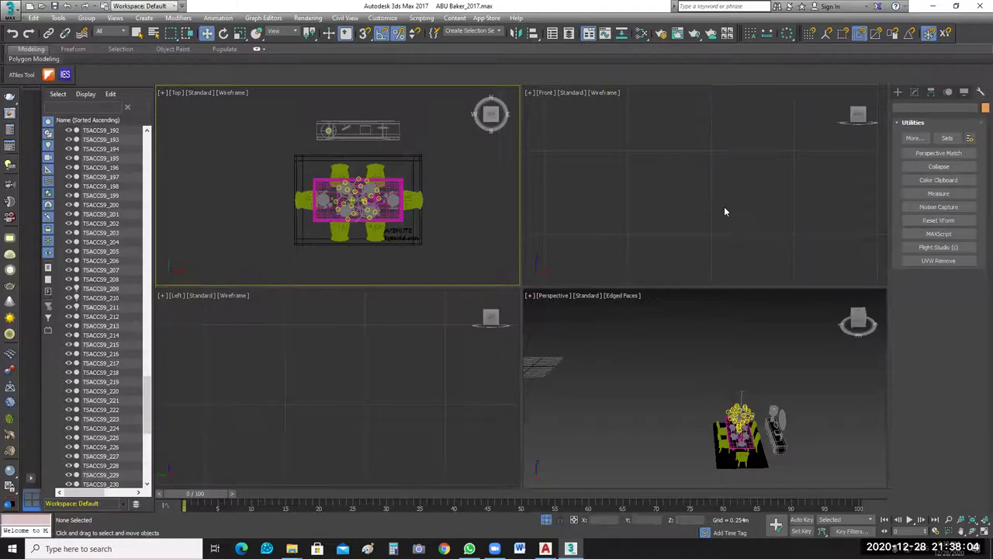
left_click(724, 211)
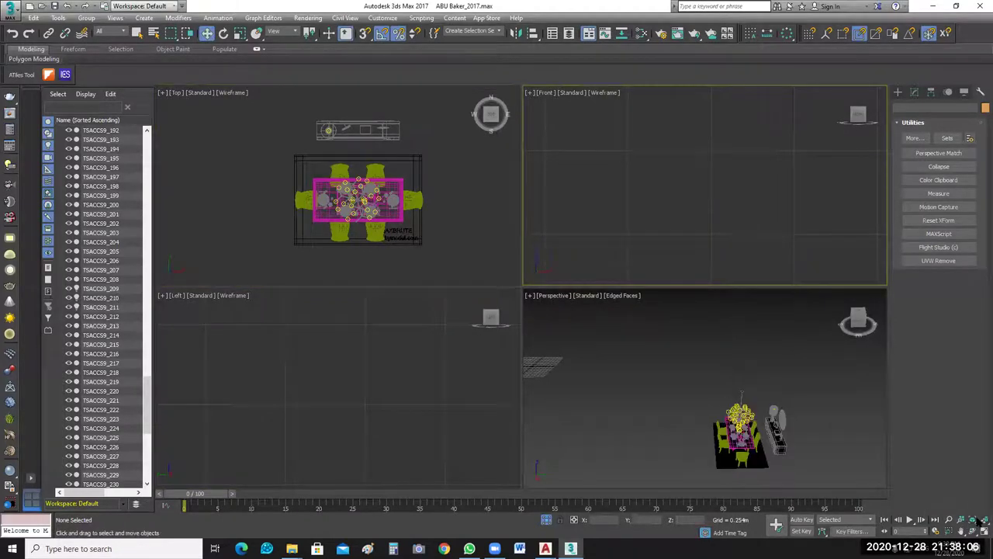
key("z")
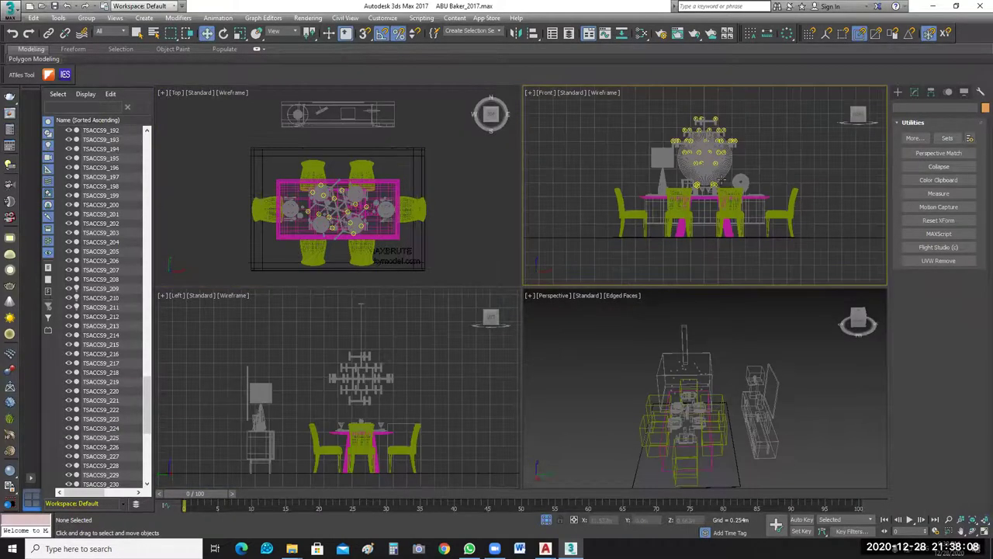
scroll(722, 177, "up", 2)
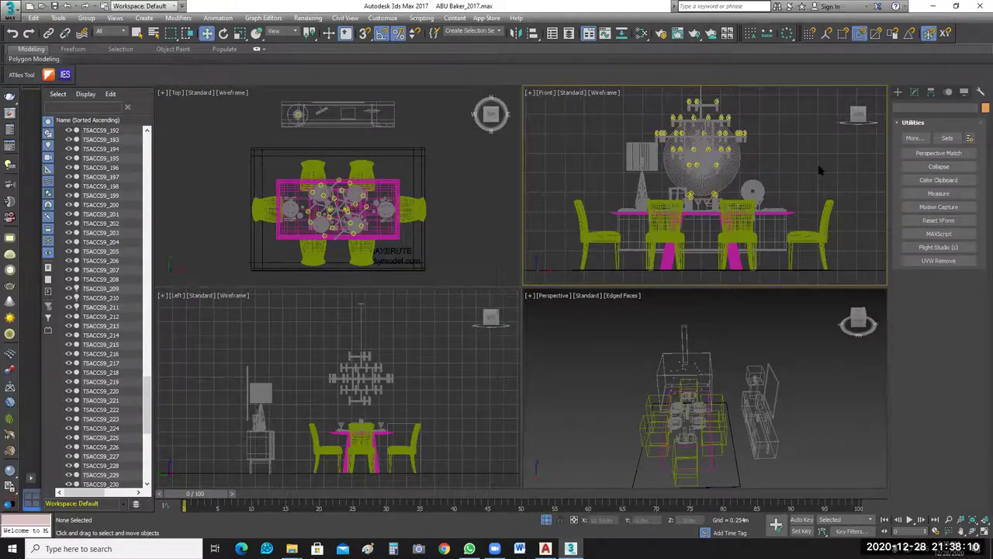
scroll(466, 194, "down", 2)
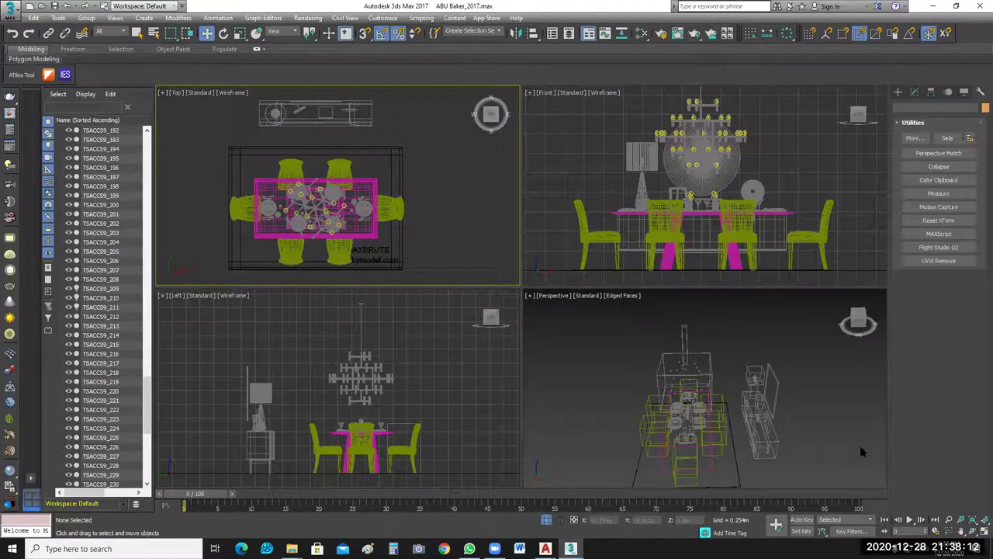
scroll(466, 194, "down", 2)
scroll(823, 403, "down", 2)
scroll(829, 426, "up", 2)
scroll(439, 211, "up", 2)
Select every object of the dining set in the Top viewport, ungroup the outer groups and clear the selection.
left_click_drag(436, 113, 270, 268)
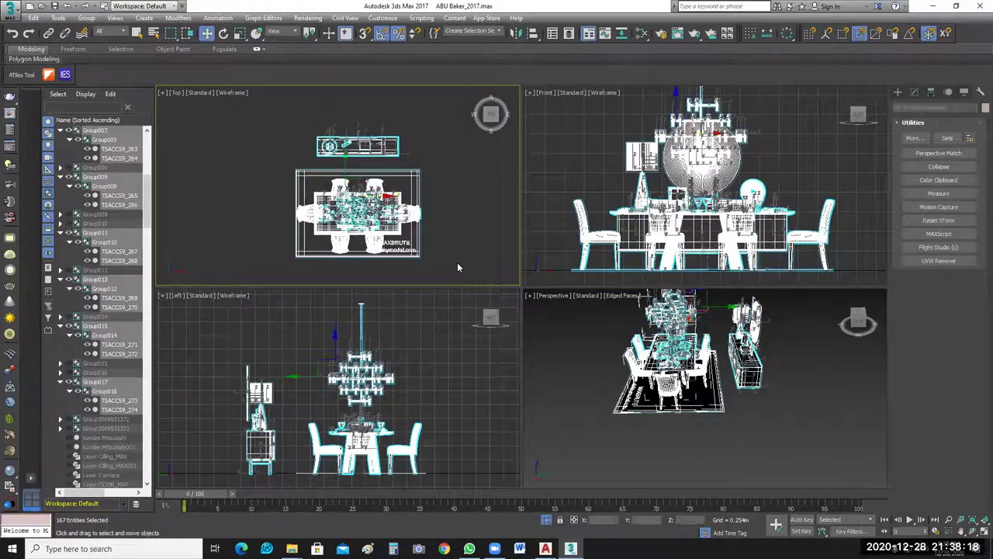
left_click(92, 18)
left_click(133, 44)
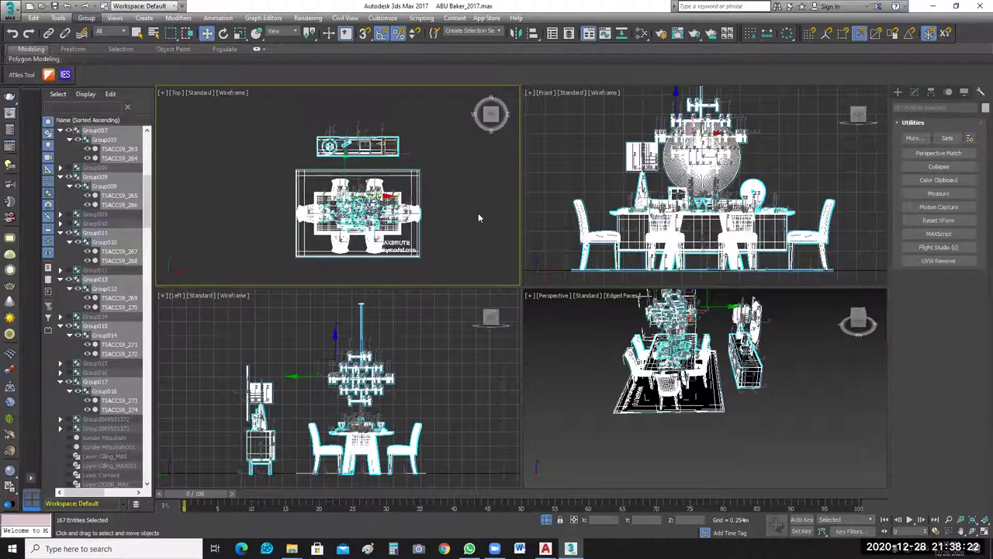
left_click(440, 225)
Select the rug with the watermark text and check which grouping commands are available for it.
left_click(401, 242)
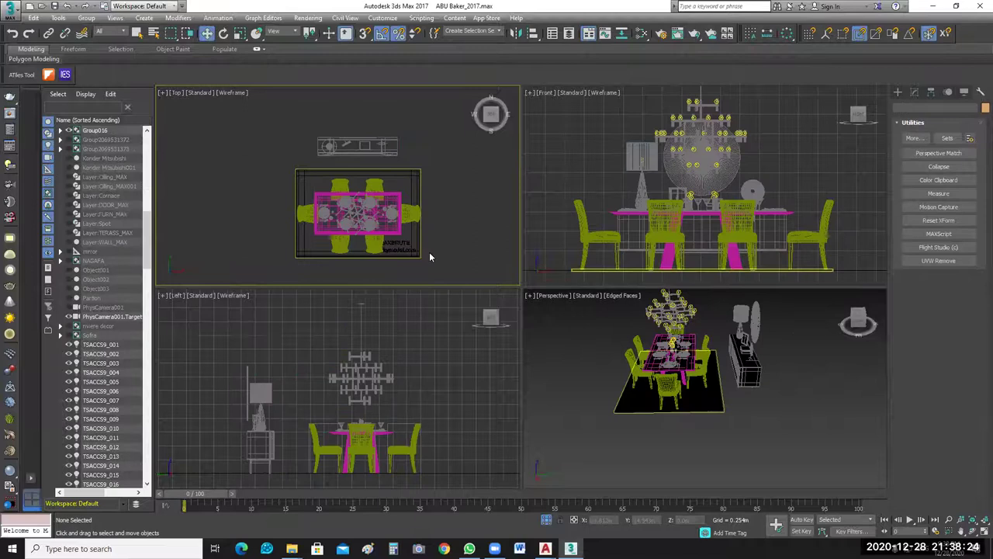
scroll(430, 252, "up", 3)
middle_click_drag(466, 224, 493, 217)
scroll(469, 228, "up", 2)
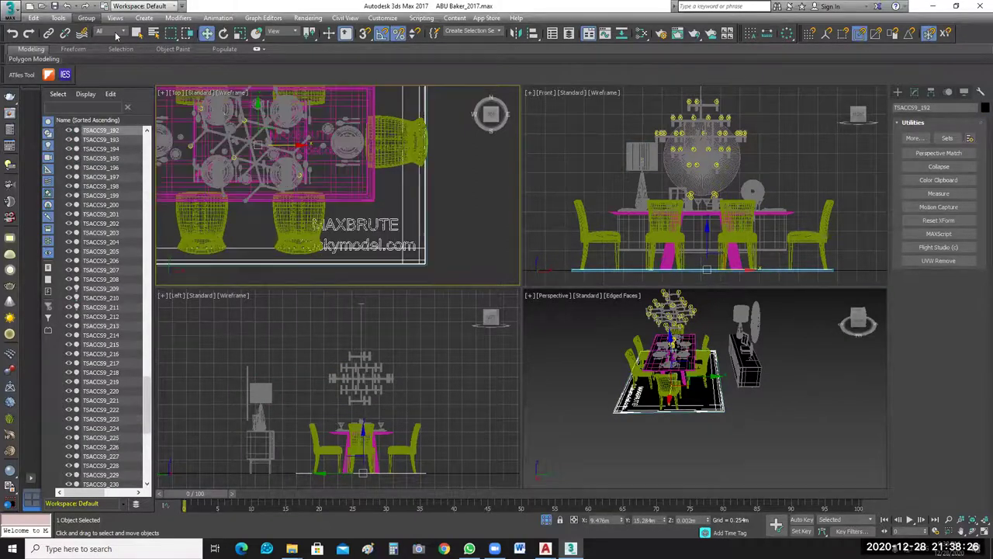
left_click(105, 19)
mouse_move(87, 18)
left_click(466, 236)
left_click(426, 244)
left_click(489, 225)
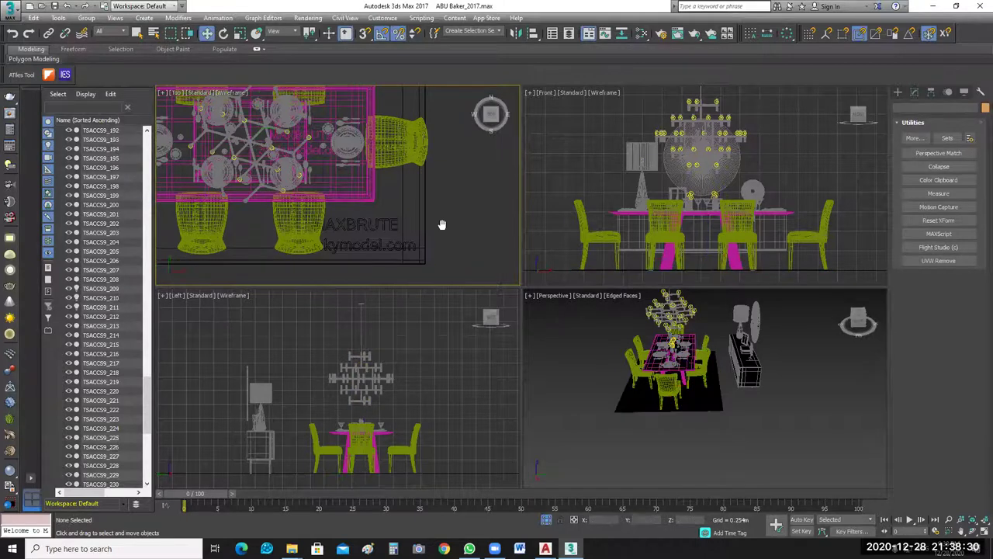
Select all objects of the isolated dining set and group them under the name DINNING.
scroll(450, 186, "down", 5)
middle_click_drag(446, 166, 431, 177)
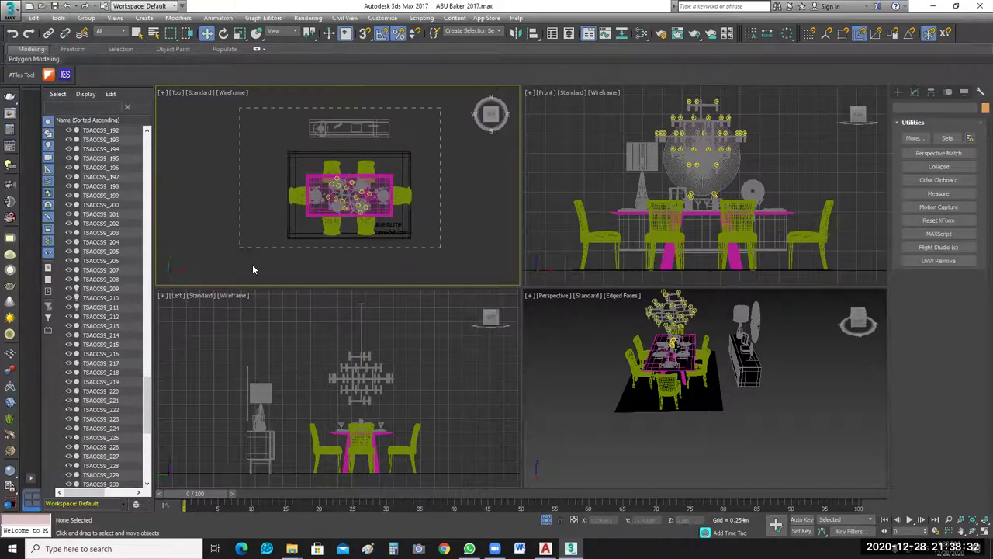
key("ctrl+a")
left_click(86, 17)
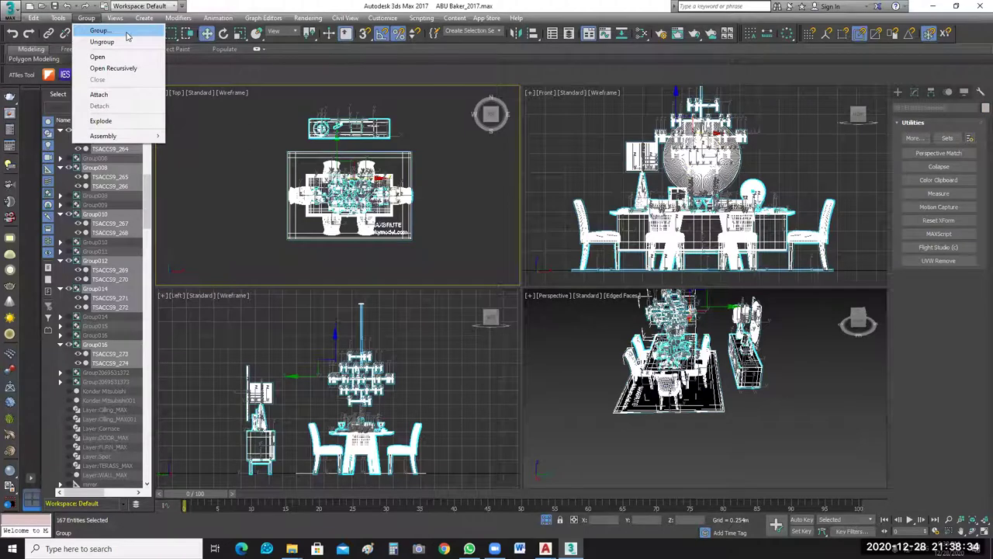
left_click(126, 31)
type("GIN")
type("INI")
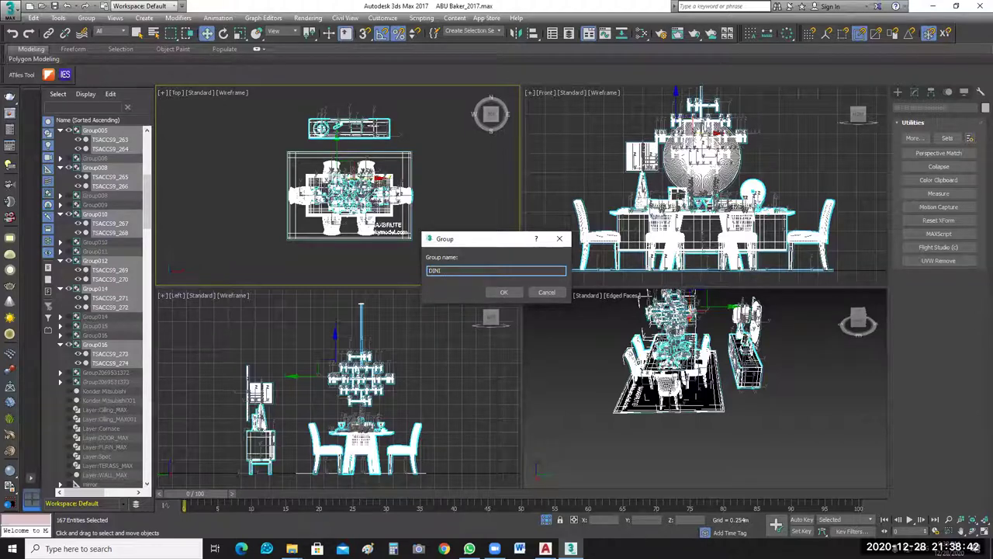
type("NG")
left_click(504, 291)
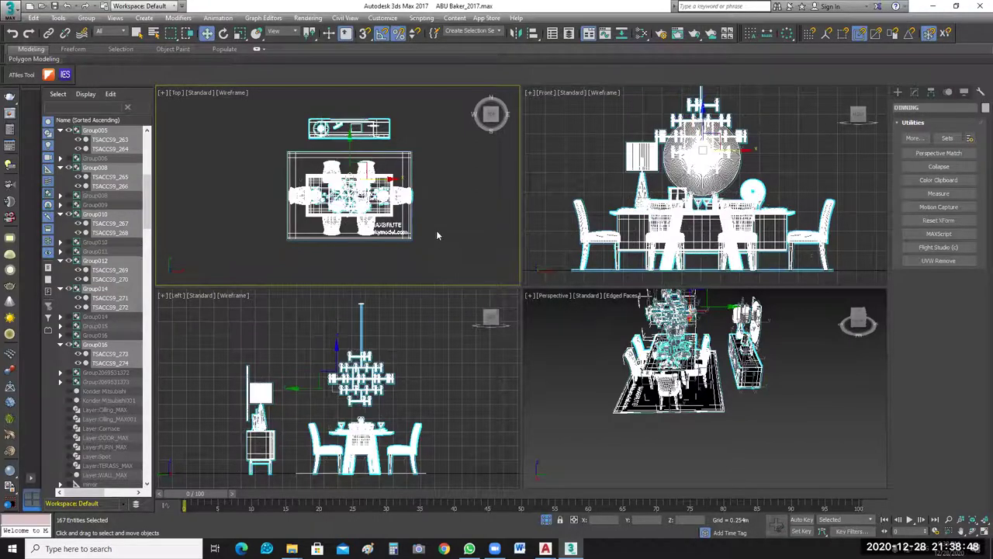
left_click(460, 229)
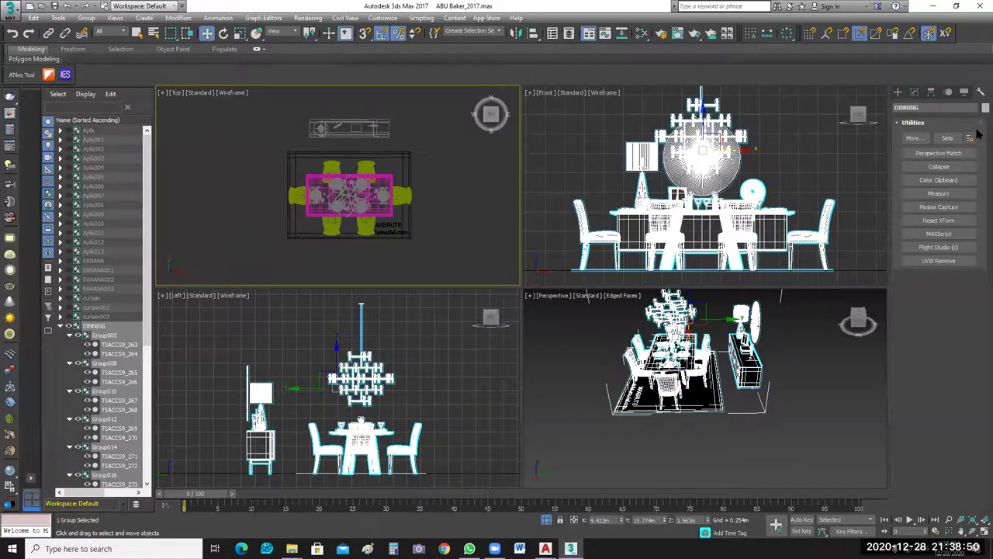
Measure the overall dimensions of the DINNING group and exit isolation to show the rest of the scene.
left_click(939, 193)
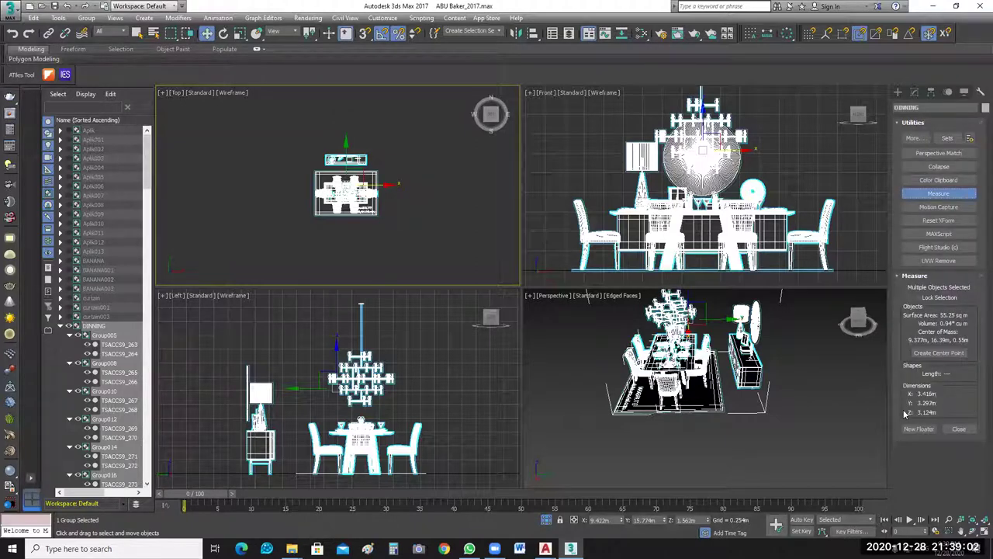
left_click(414, 222)
scroll(361, 138, "down", 3)
left_click(547, 520)
scroll(429, 249, "down", 4)
middle_click_drag(430, 248, 348, 195)
scroll(292, 185, "up", 5)
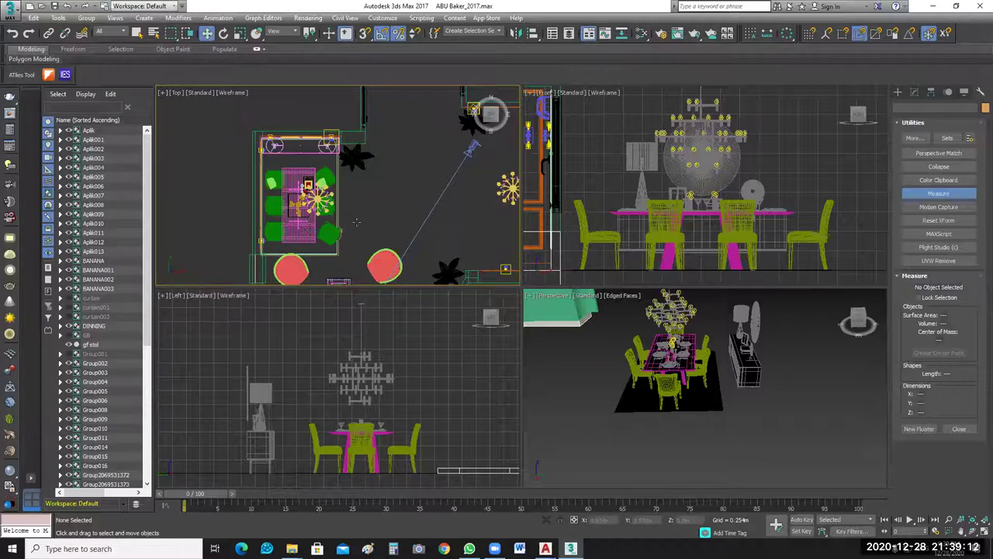
Move the existing Sofra dining set and the sideboard group behind it out of the room, past the plan's left wall.
left_click(312, 218)
left_click_drag(345, 197, 177, 202)
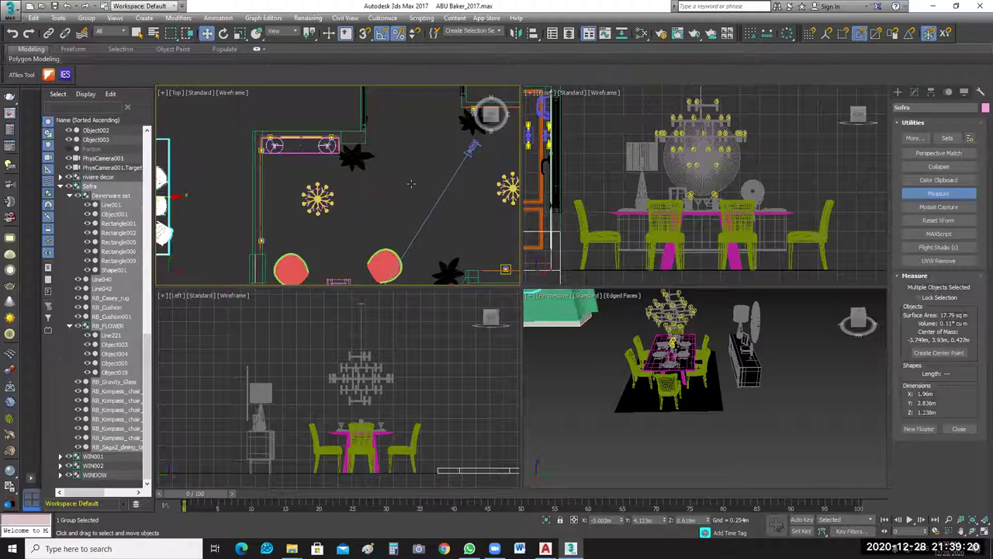
left_click(325, 146)
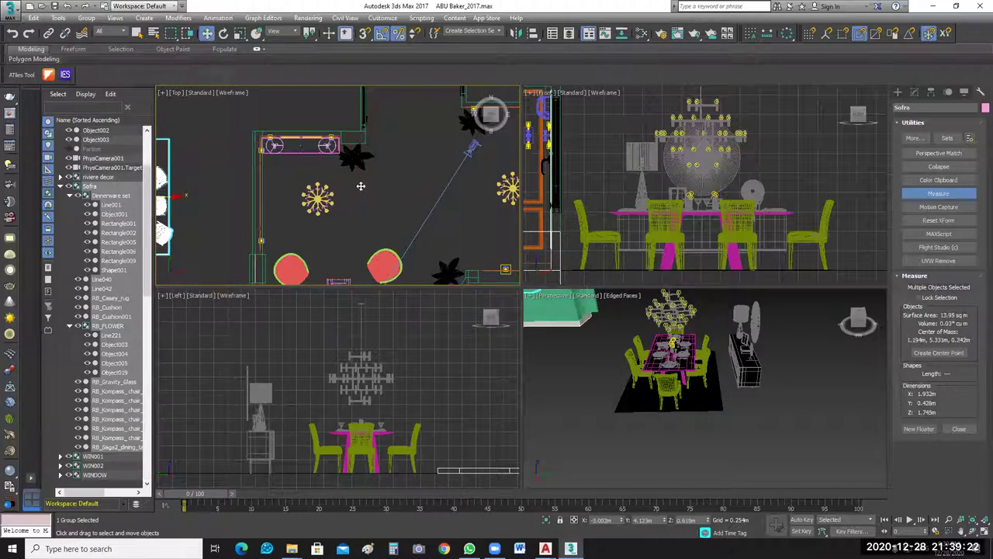
scroll(359, 186, "down", 2)
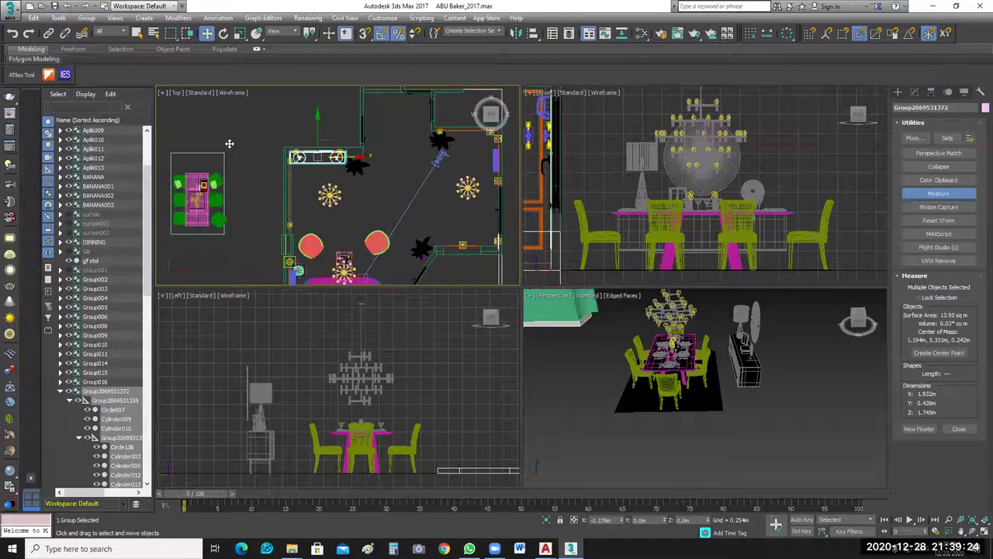
left_click_drag(236, 145, 263, 125)
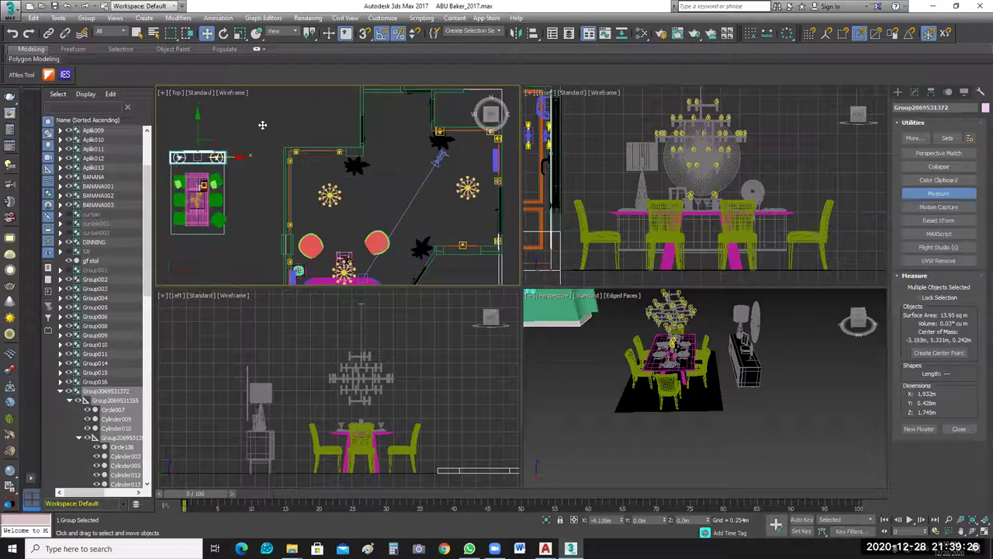
left_click(262, 125)
key("alt+w")
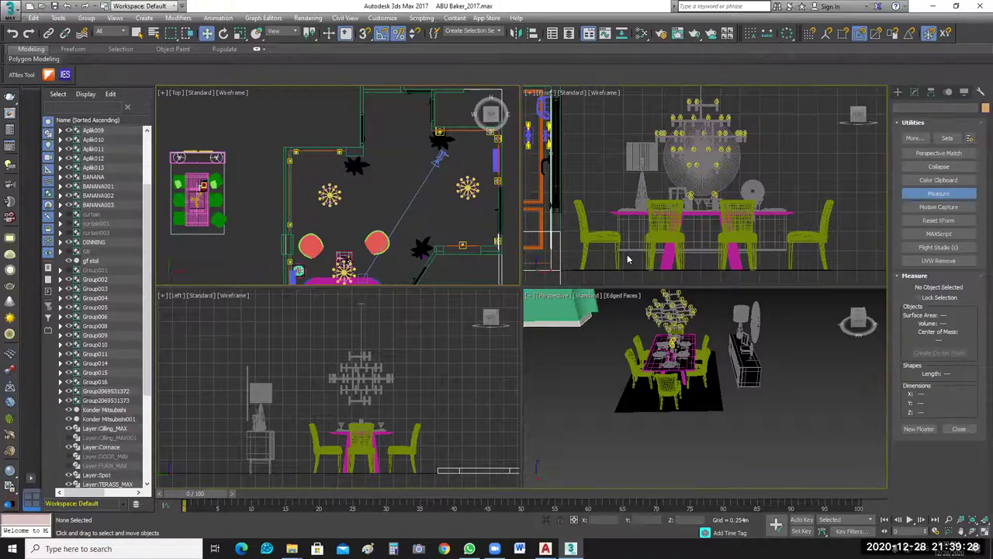
Enlarge the Top view and isolate the DINNING group together with the WALL_MAX wall layer.
key("alt+w")
scroll(619, 188, "down", 2)
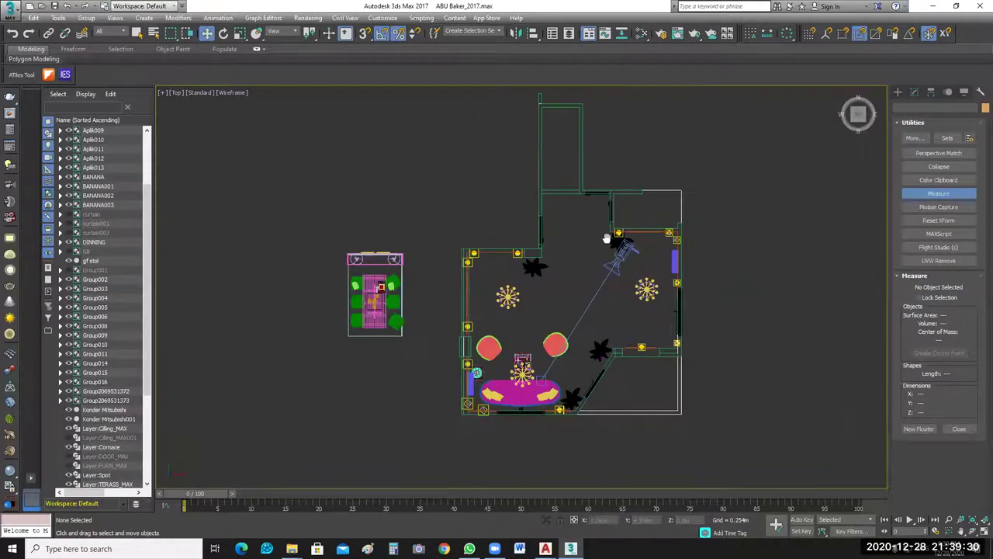
scroll(706, 148, "down", 2)
scroll(749, 112, "down", 1)
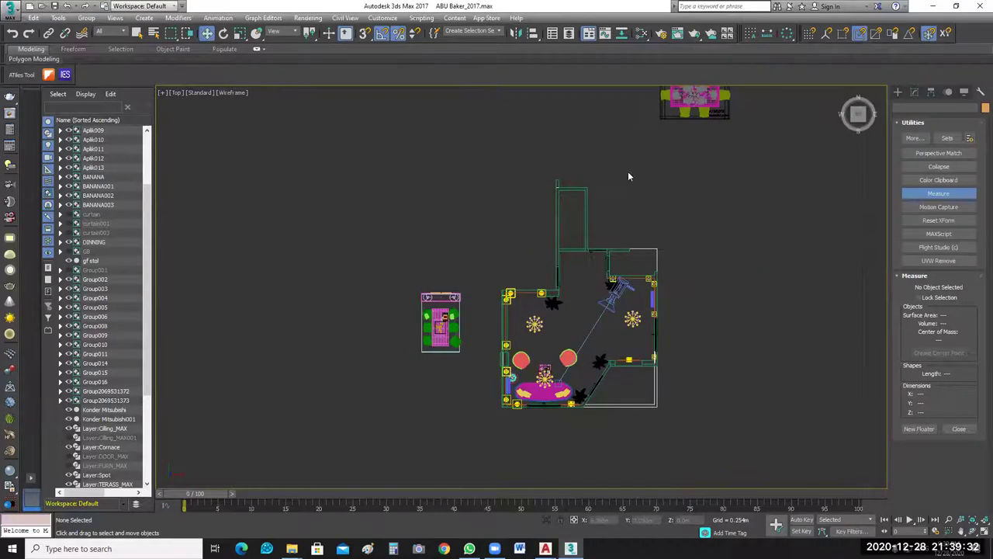
middle_click_drag(629, 177, 588, 233)
left_click(616, 204)
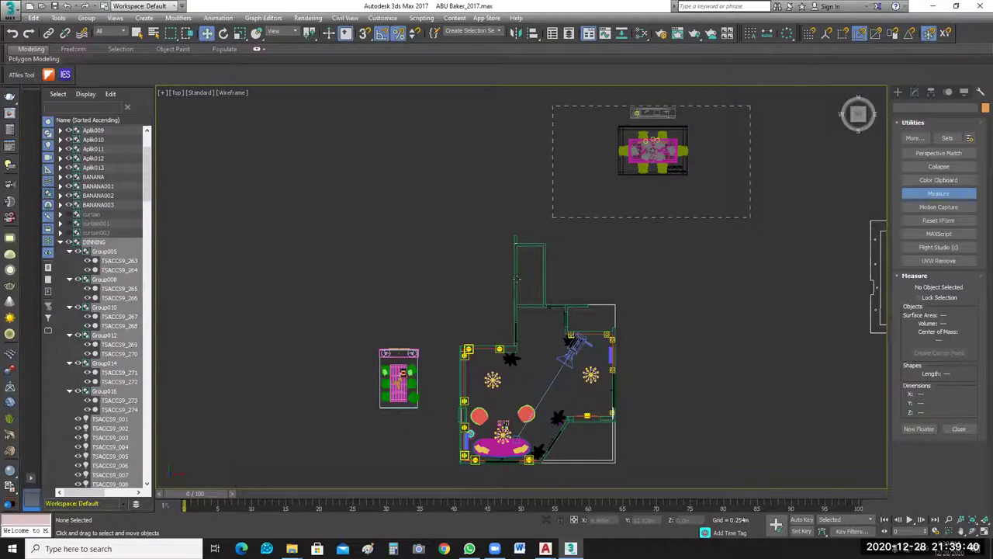
left_click_drag(516, 278, 518, 279)
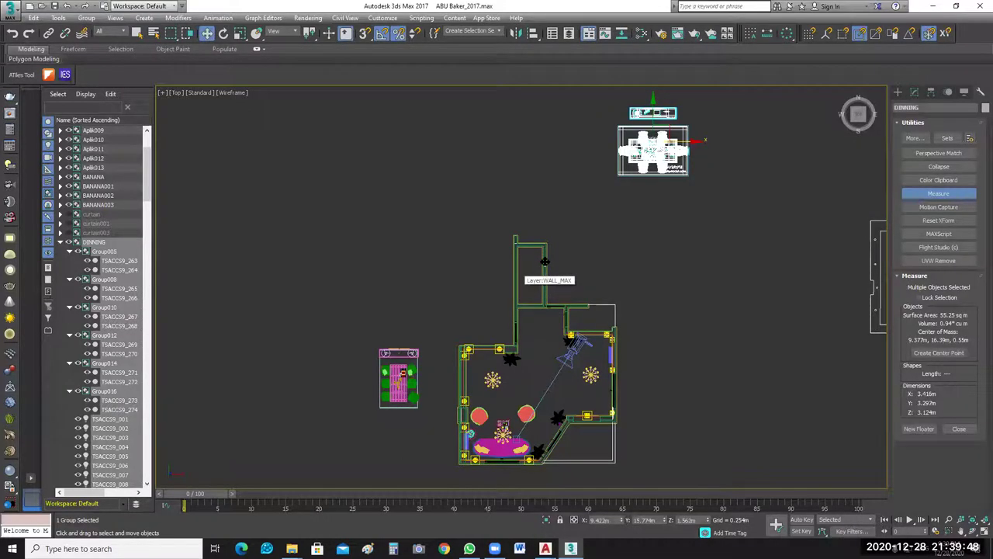
left_click(546, 520)
Move the DINNING group alone down and left from outside the plan onto the room's upper-left corner.
left_click_drag(599, 126, 564, 217)
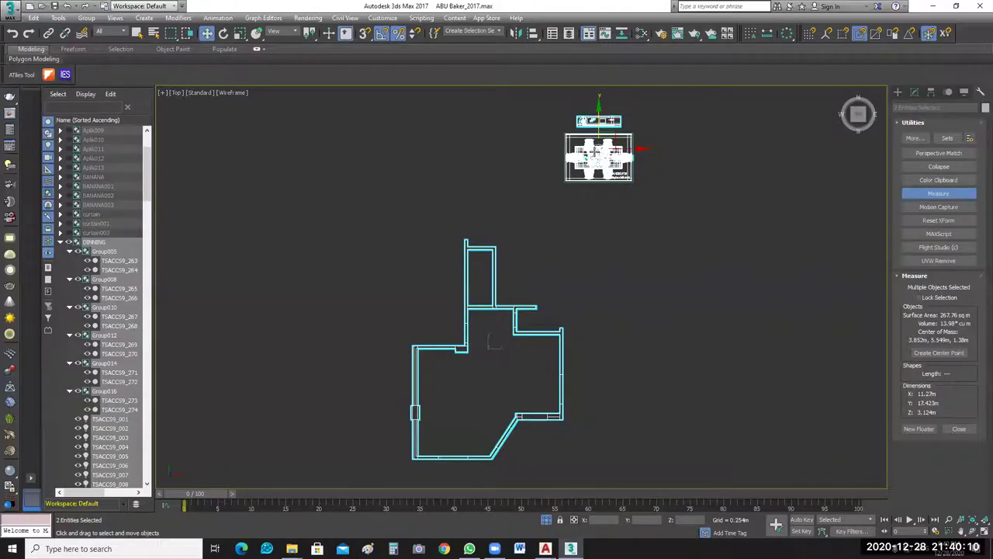
left_click(630, 186)
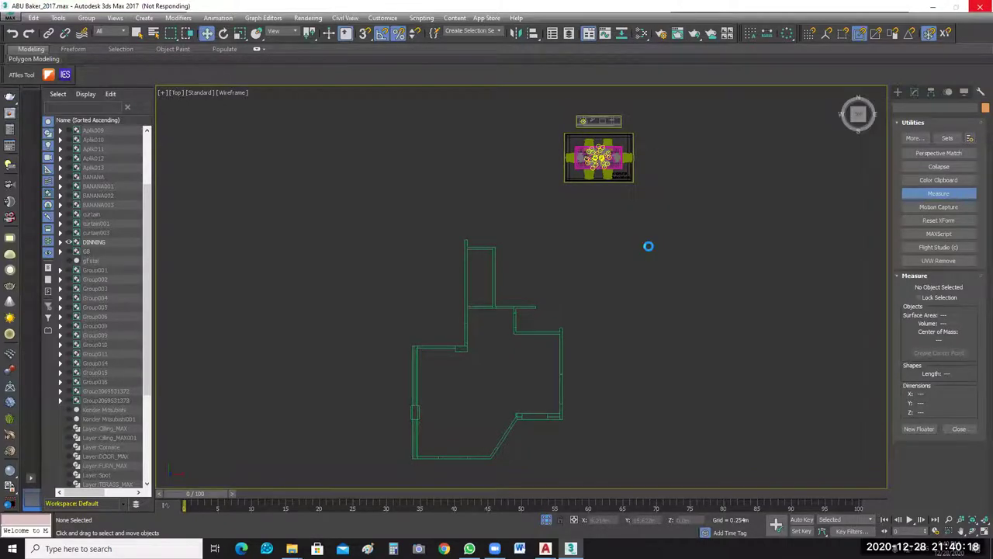
left_click(602, 147)
left_click_drag(601, 148, 571, 317)
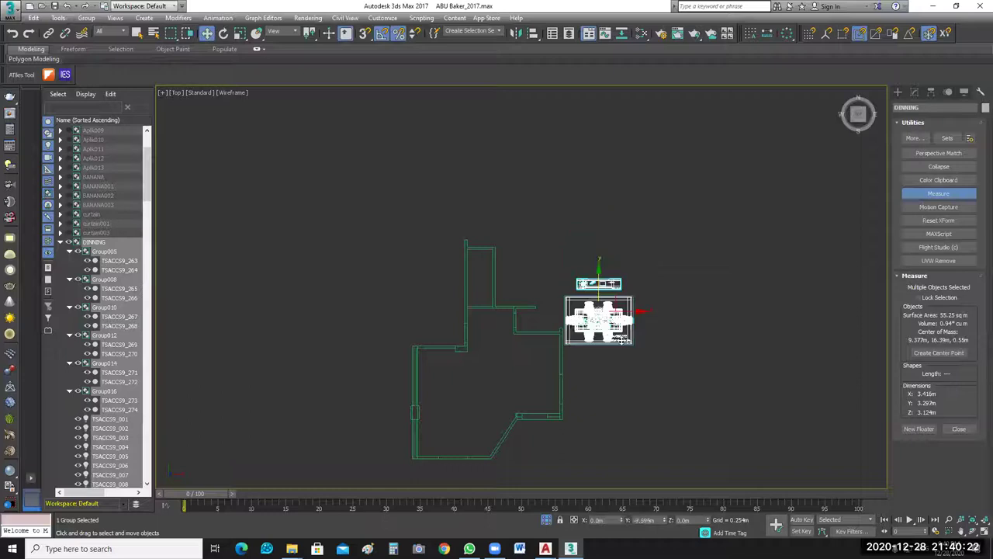
left_click_drag(621, 339, 733, 347)
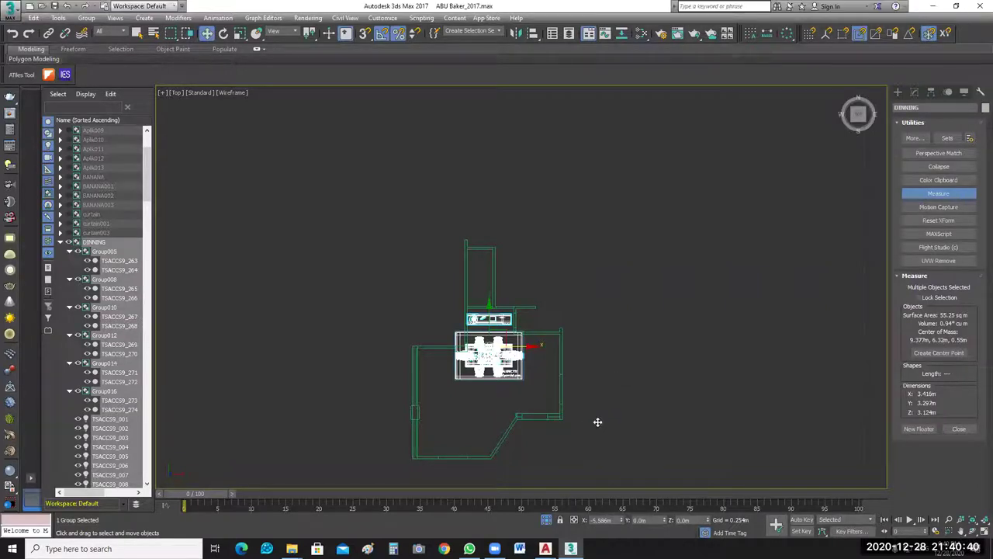
scroll(597, 421, "up", 2)
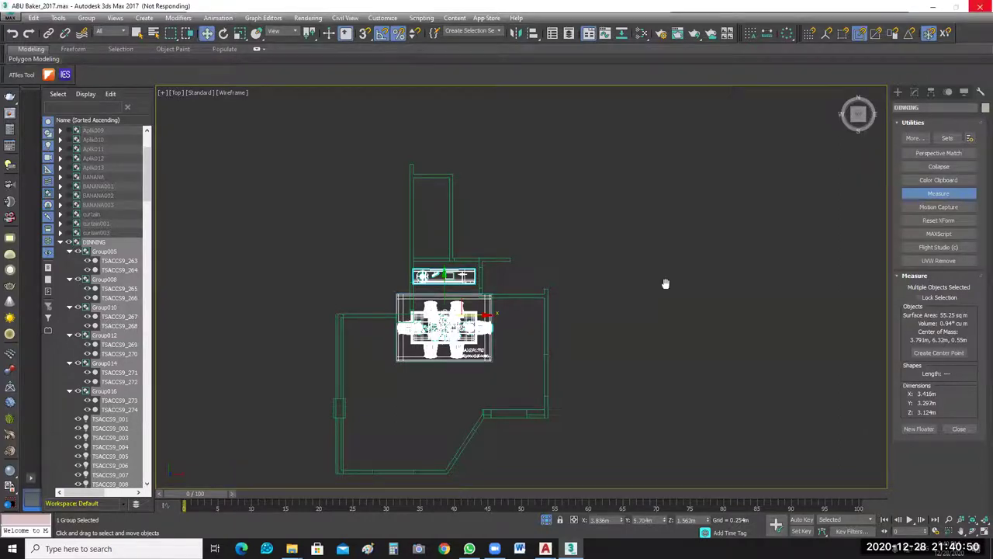
middle_click_drag(666, 284, 740, 275)
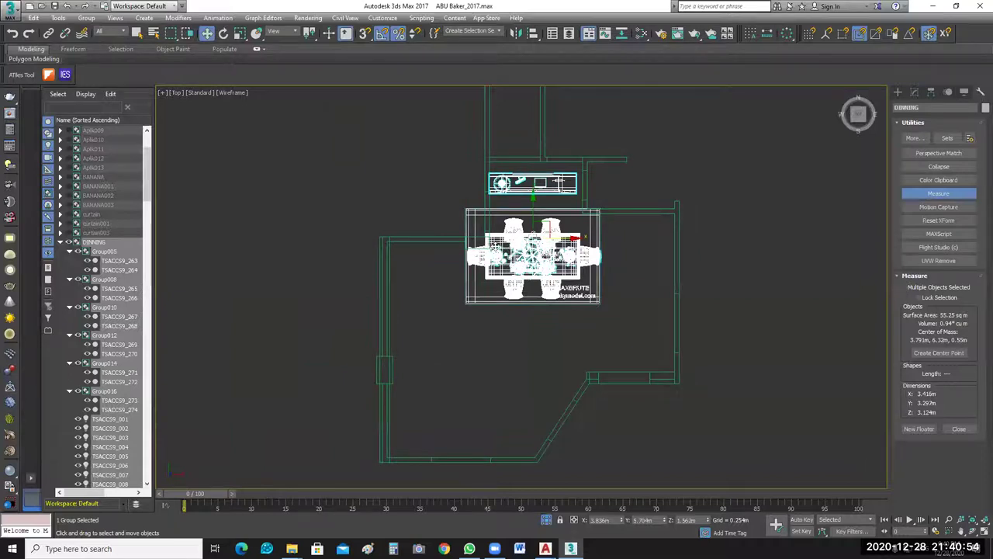
left_click_drag(493, 246, 453, 211)
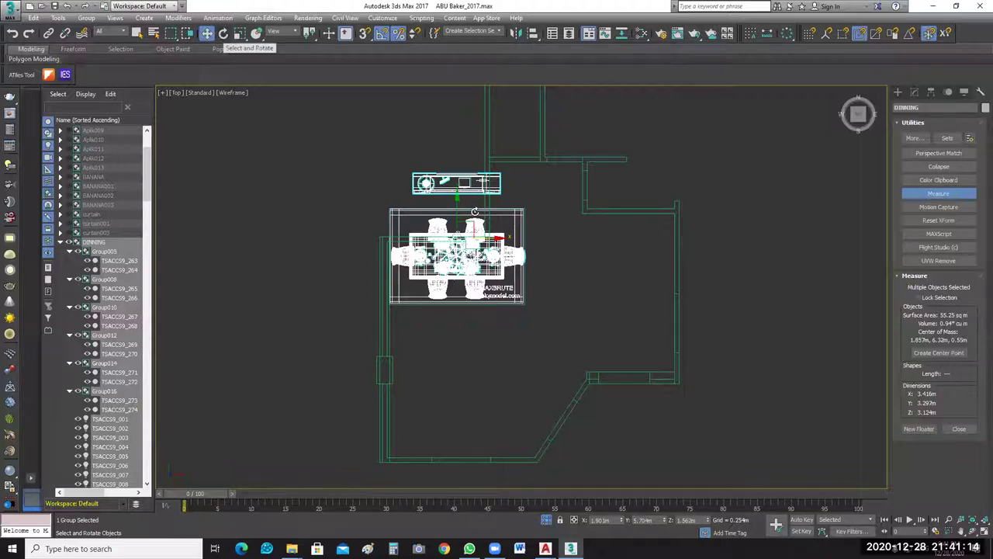
Try rotating the DINNING group 180 degrees about the Z axis and undo each attempt.
key("e")
left_click_drag(485, 227, 487, 233)
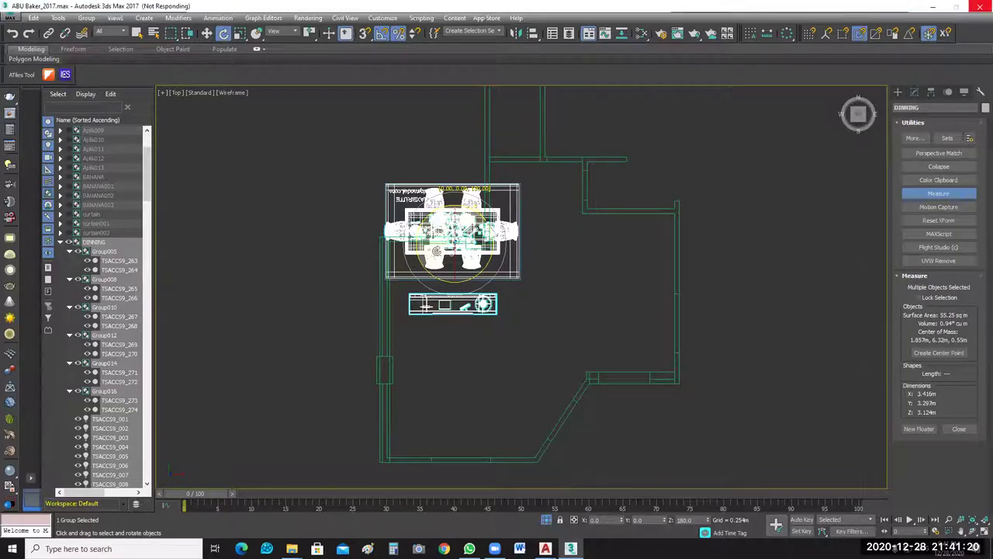
key("ctrl+z")
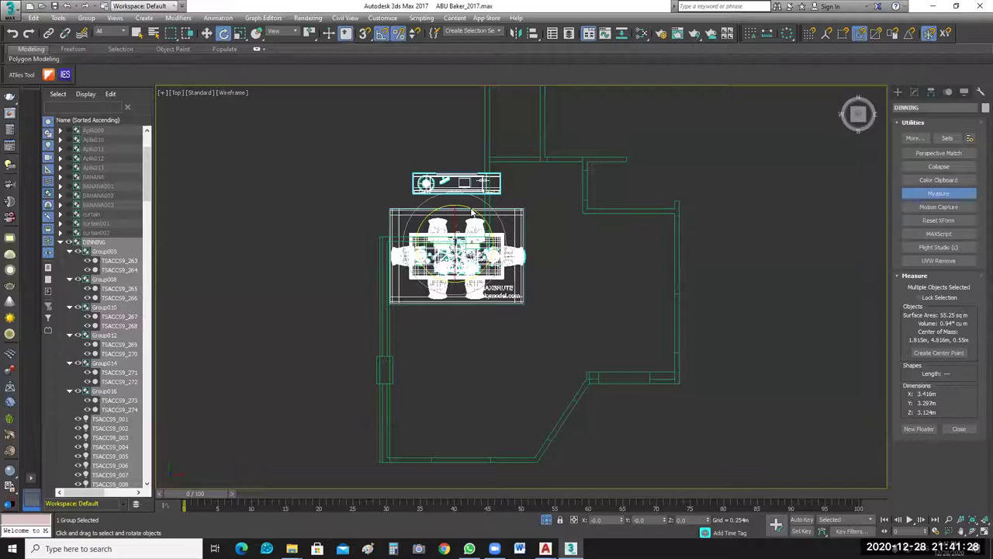
left_click_drag(468, 208, 489, 259)
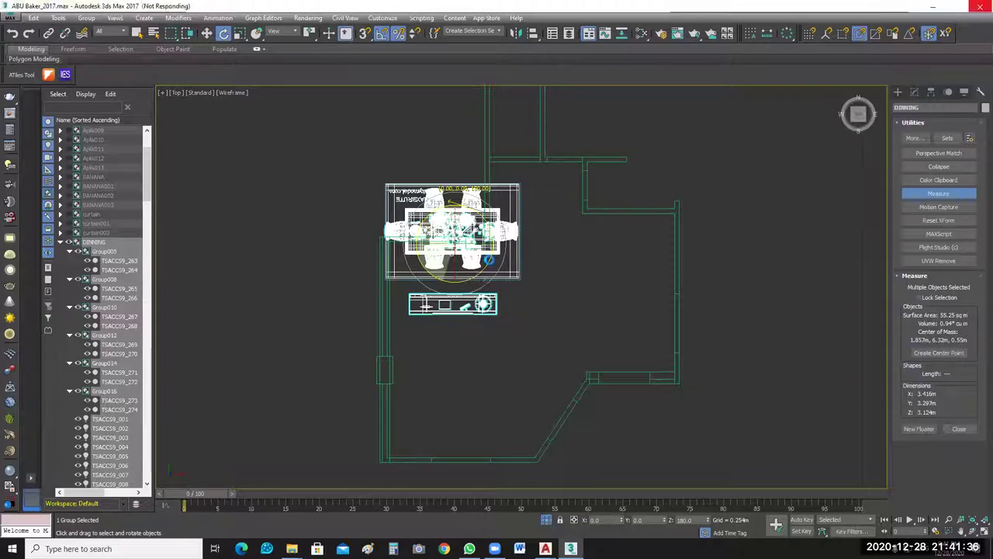
key("ctrl+z")
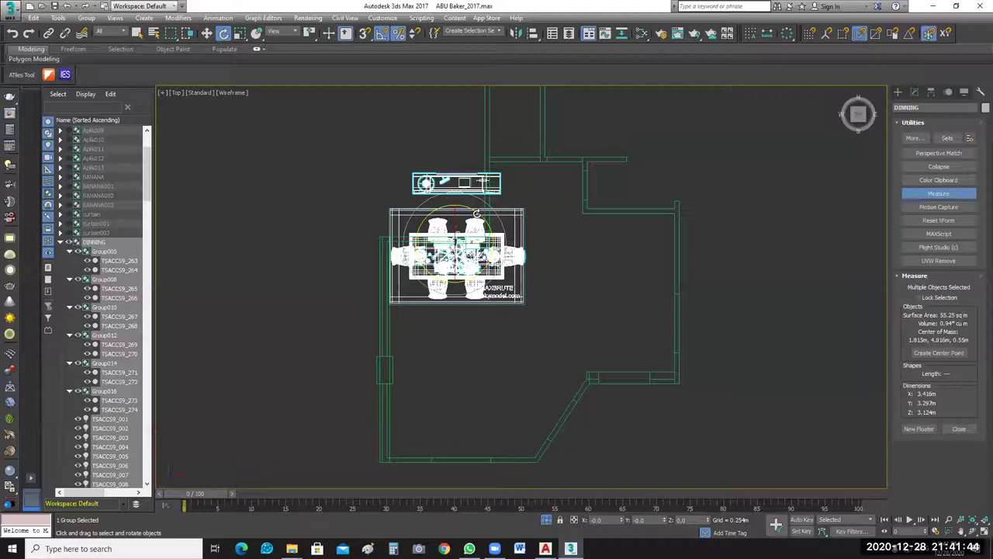
left_click_drag(476, 213, 481, 217)
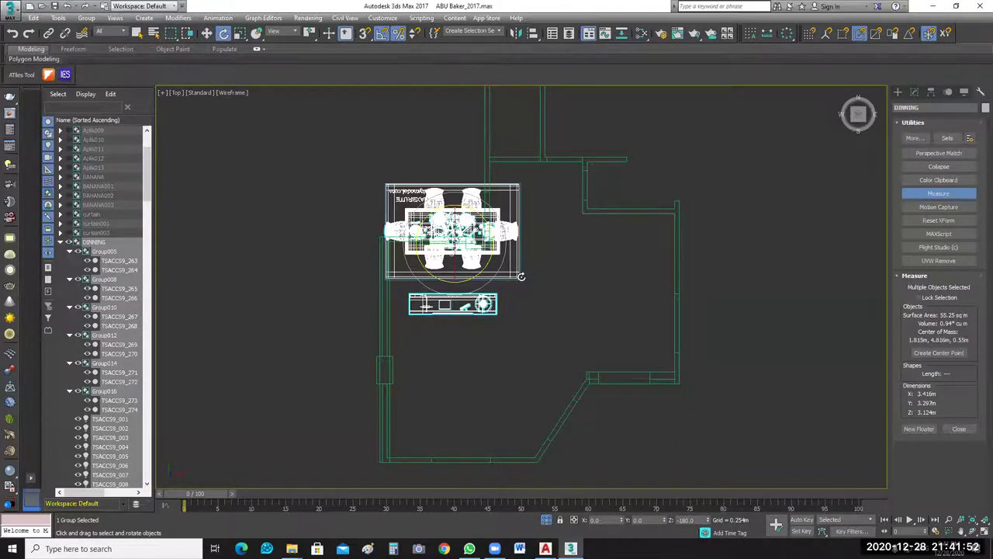
key("ctrl+z")
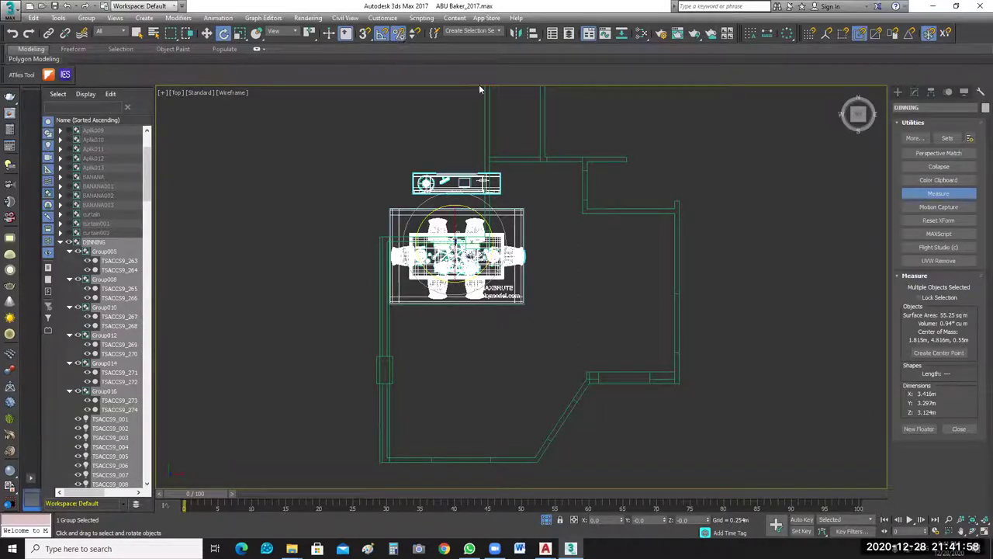
Reselect the DINNING group and rotate it to a net 90 degrees counterclockwise, so its sideboard lies along the left wall.
left_click(360, 161)
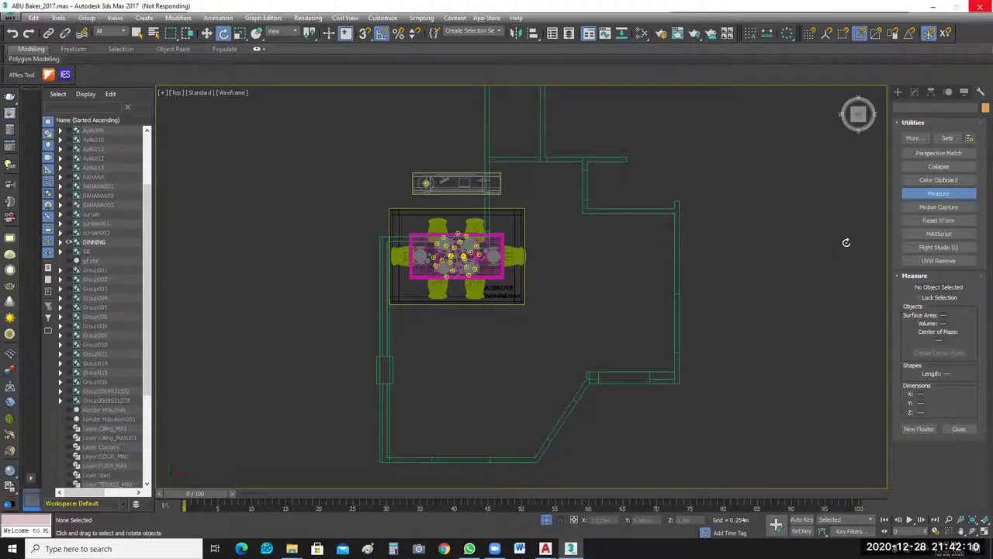
left_click(482, 219)
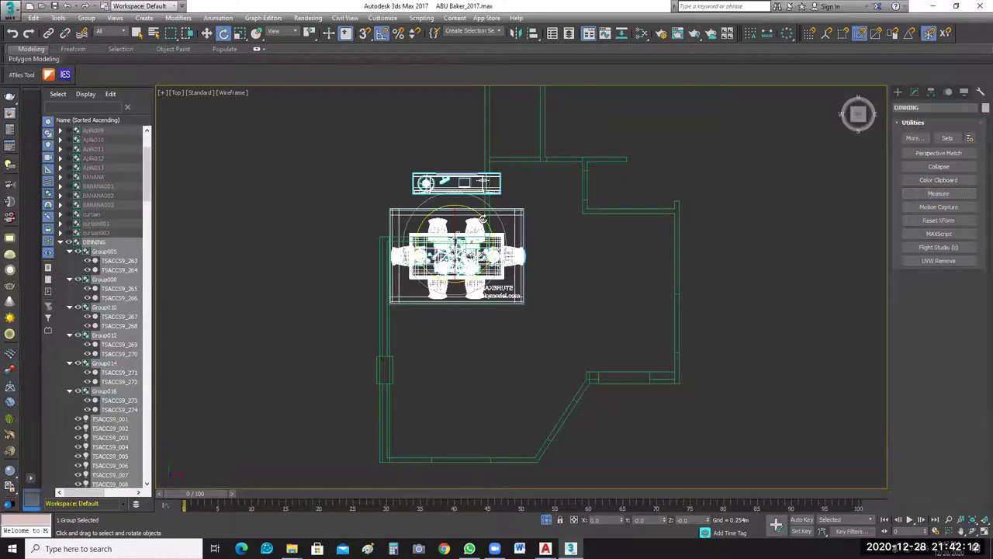
left_click_drag(482, 218, 483, 221)
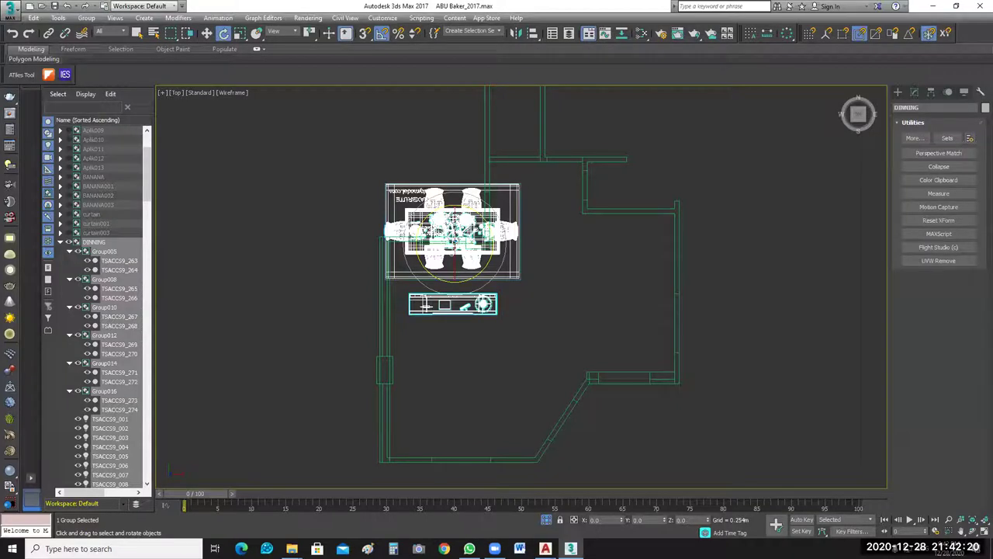
left_click_drag(453, 218, 457, 226)
Move the rotated DINNING group down into the room's upper-left corner, to about X 1.7 m and Y 3.9 m.
key("w")
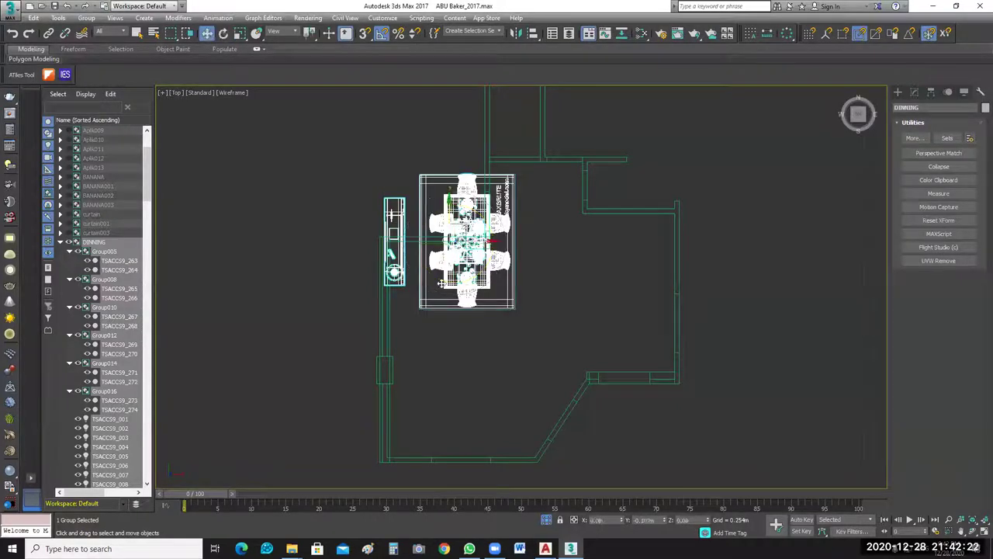
left_click_drag(442, 284, 442, 358)
left_click_drag(443, 284, 443, 280)
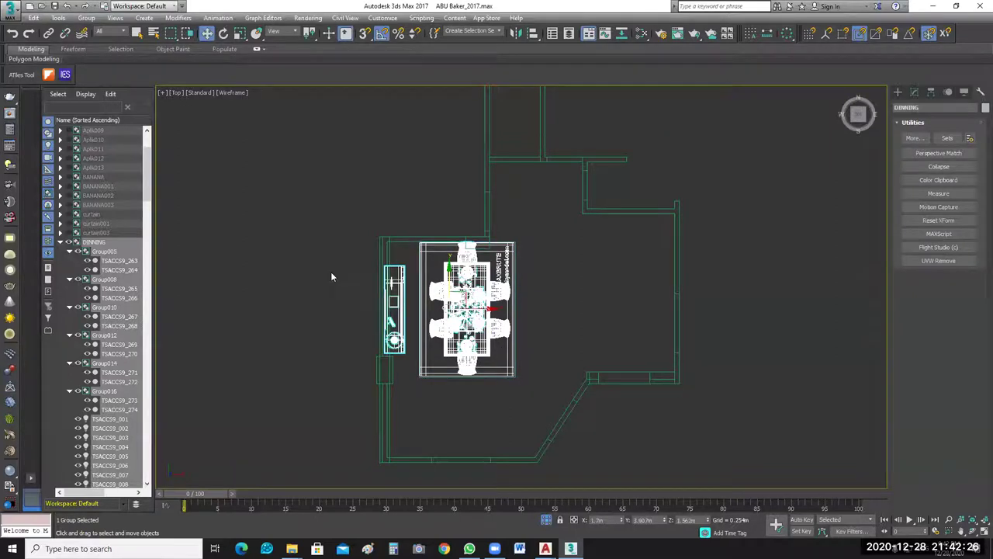
Inspect the DINNING group's fit against the walls and move it out past the left wall to about X -2.08 m.
scroll(397, 248, "up", 2)
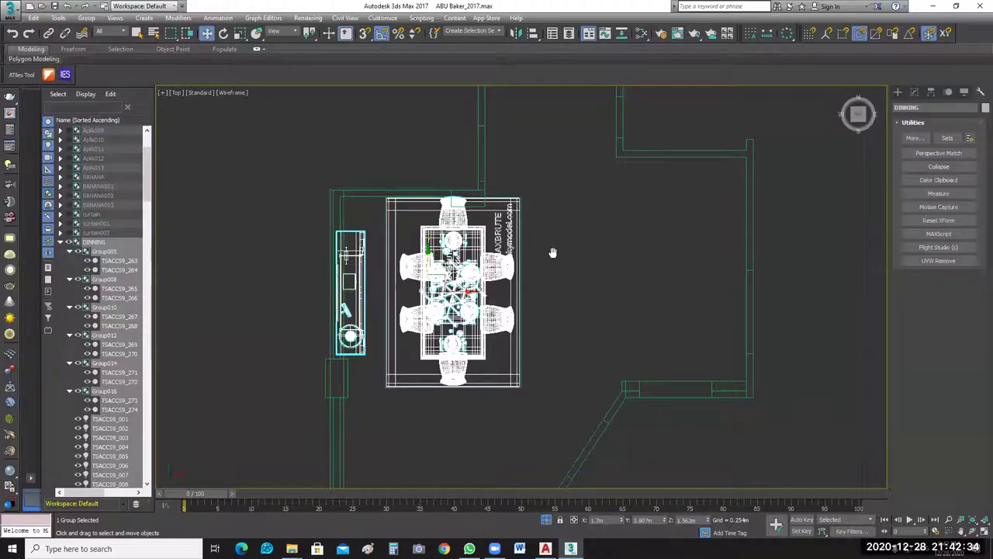
scroll(596, 227, "up", 3)
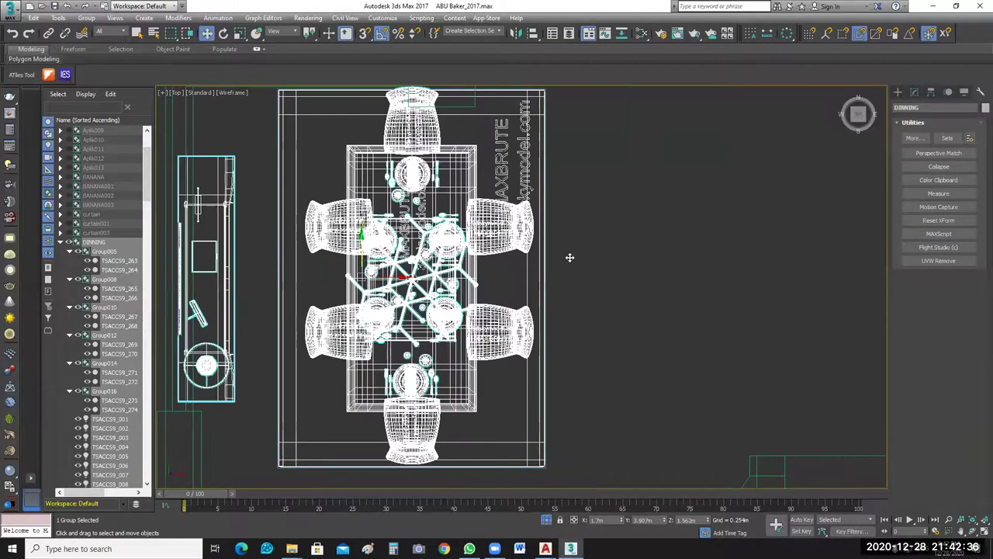
scroll(436, 219, "down", 2)
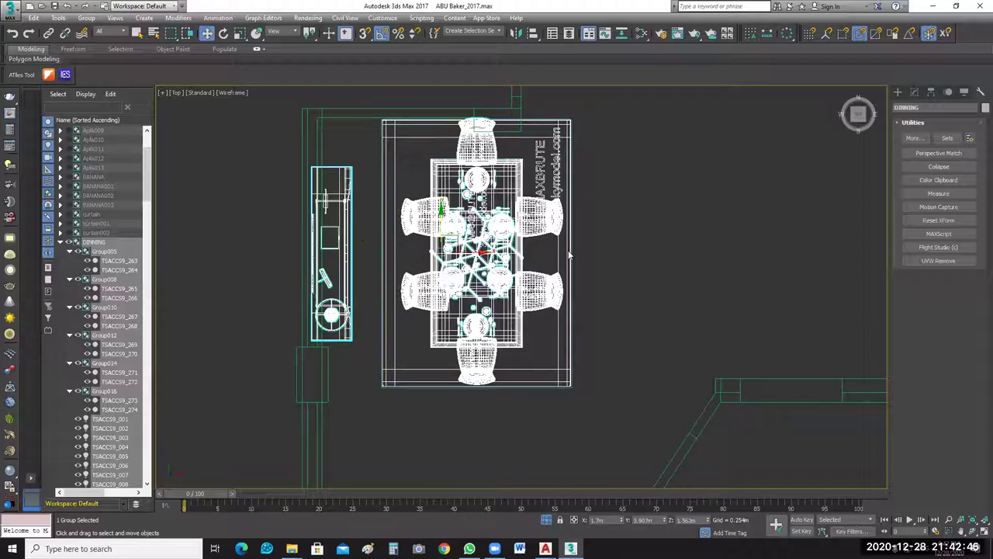
middle_click_drag(587, 237, 561, 239)
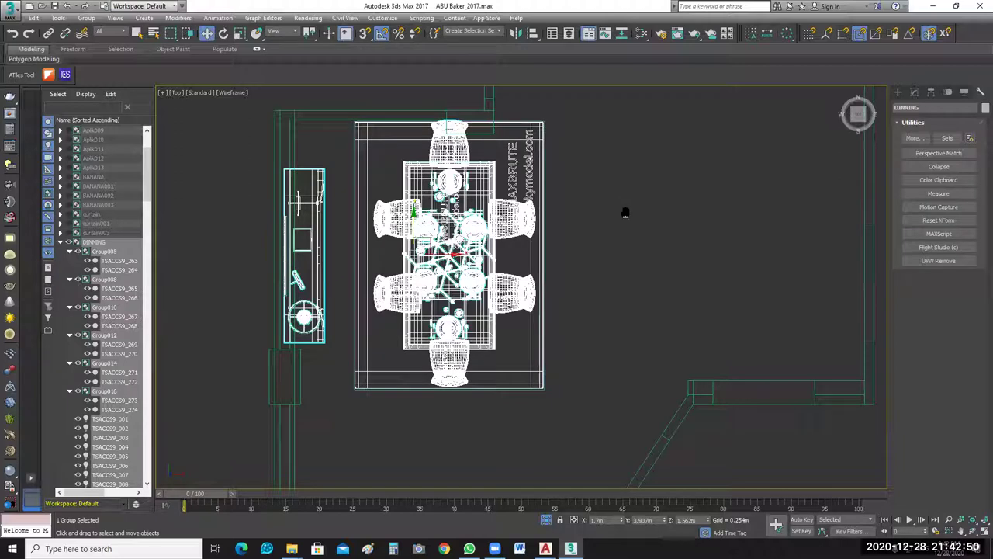
middle_click_drag(625, 212, 616, 213)
scroll(332, 242, "down", 3)
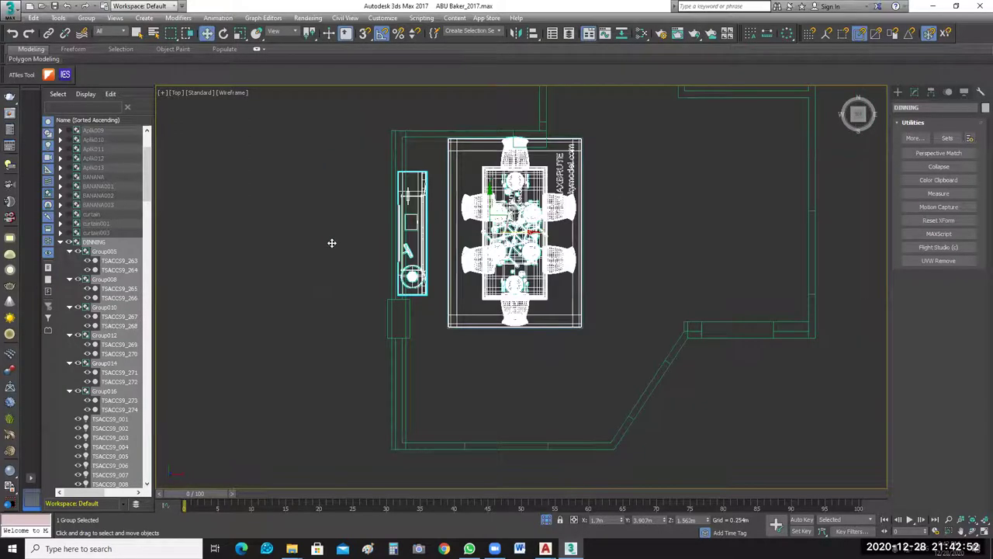
middle_click_drag(793, 254, 583, 255)
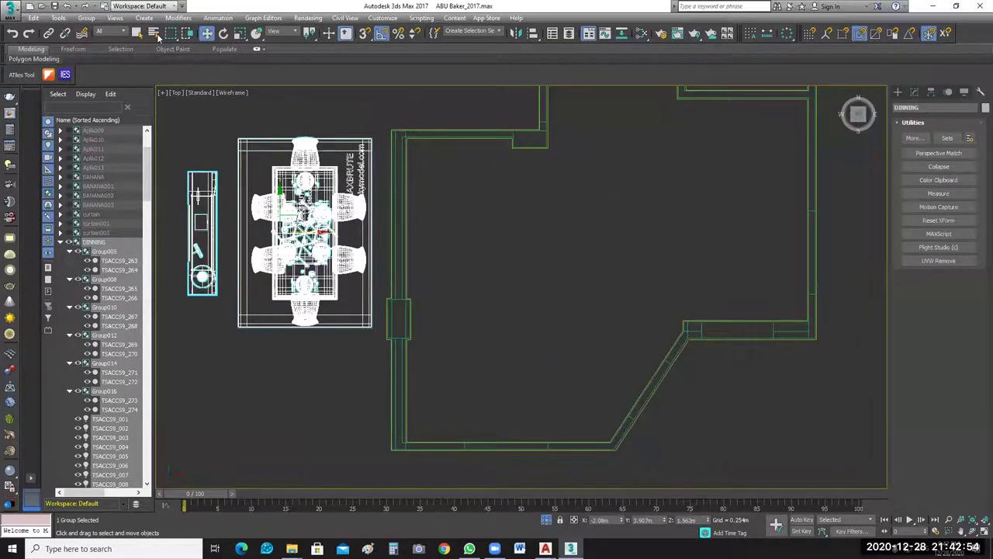
Ungroup DINNING and regroup only the dining table, chairs, rug and chandelier under the default name, leaving out the sideboard.
left_click(86, 17)
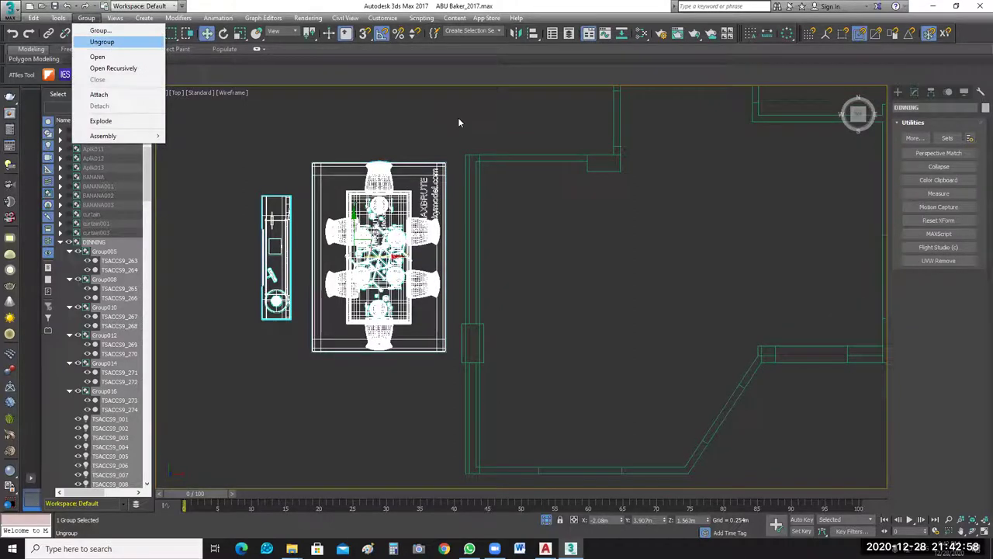
left_click(103, 41)
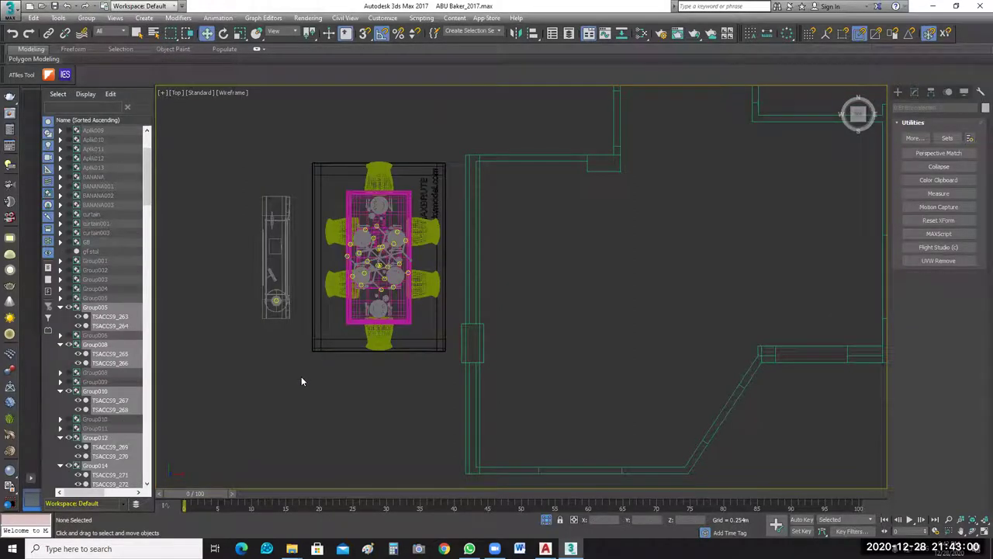
left_click_drag(302, 378, 457, 117)
left_click(86, 17)
left_click(98, 29)
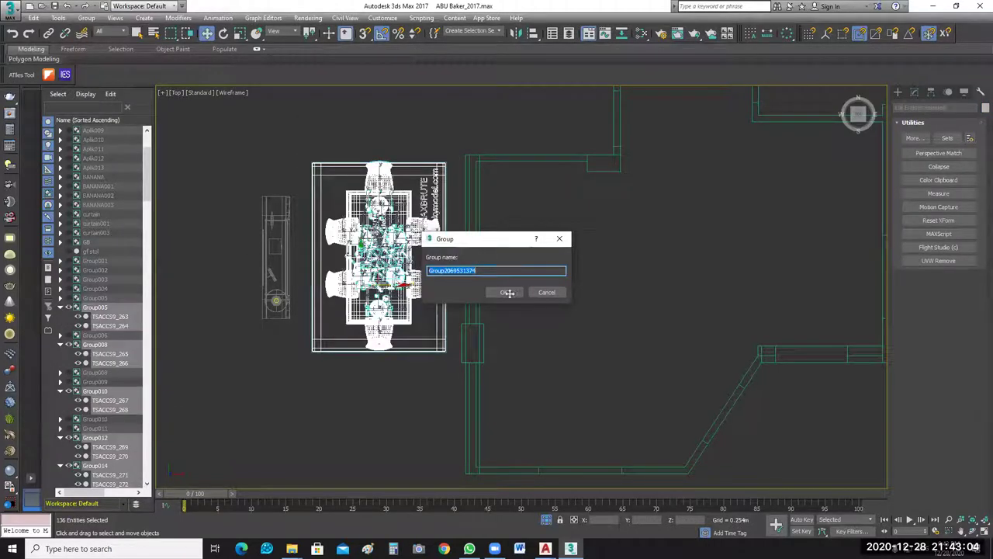
left_click(506, 293)
Move the dining table group into the room to about X 1.11 m and scale it uniformly to 80%.
left_click_drag(409, 256, 644, 244)
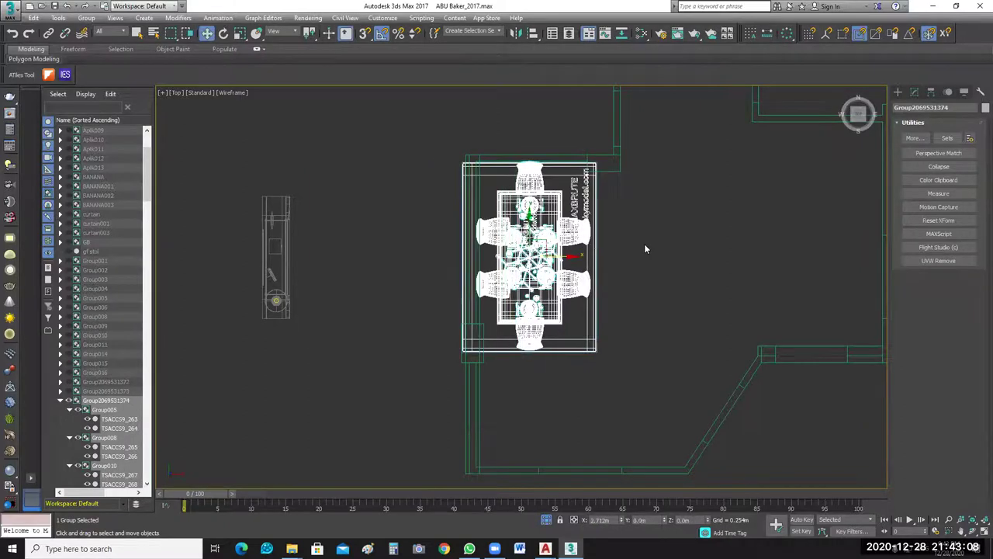
scroll(636, 218, "up", 2)
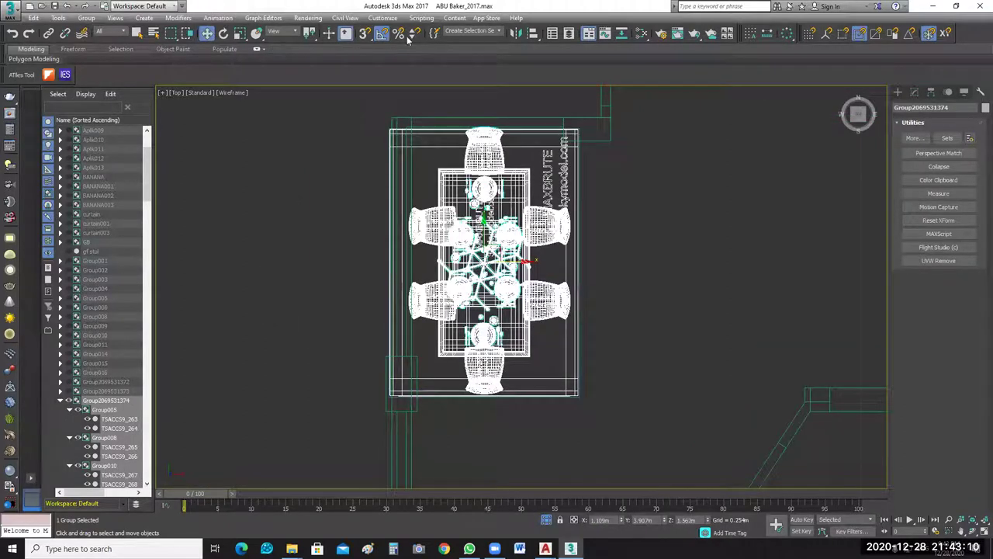
key("r")
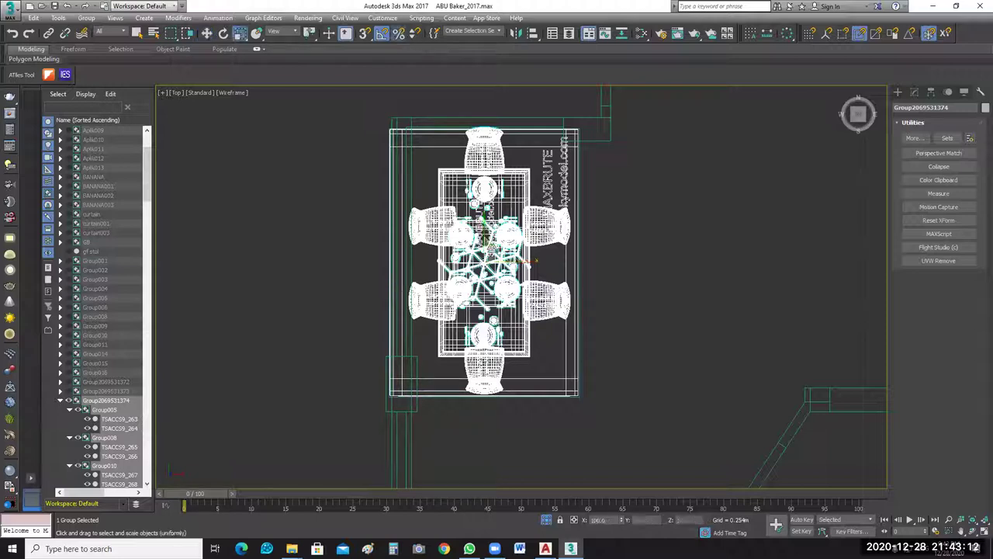
key("r")
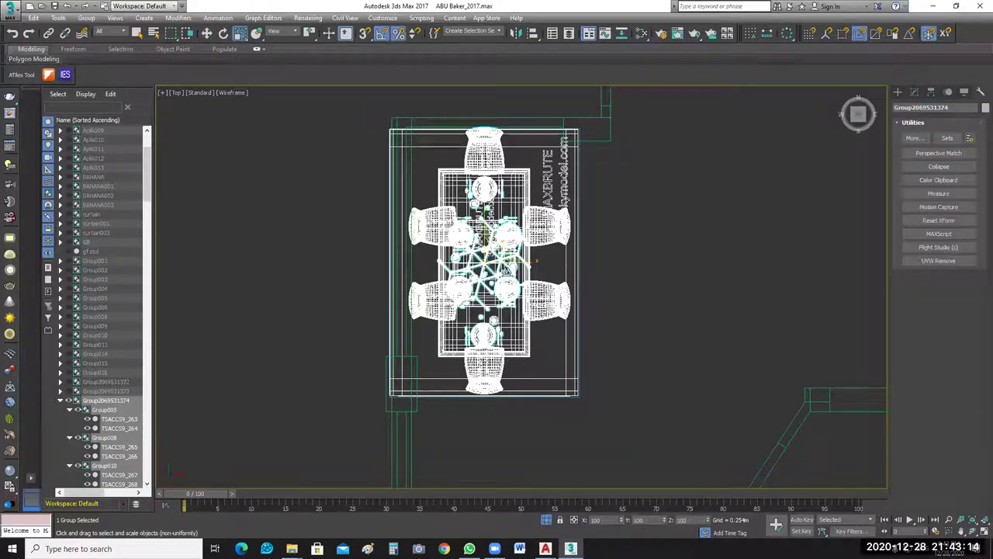
key("r")
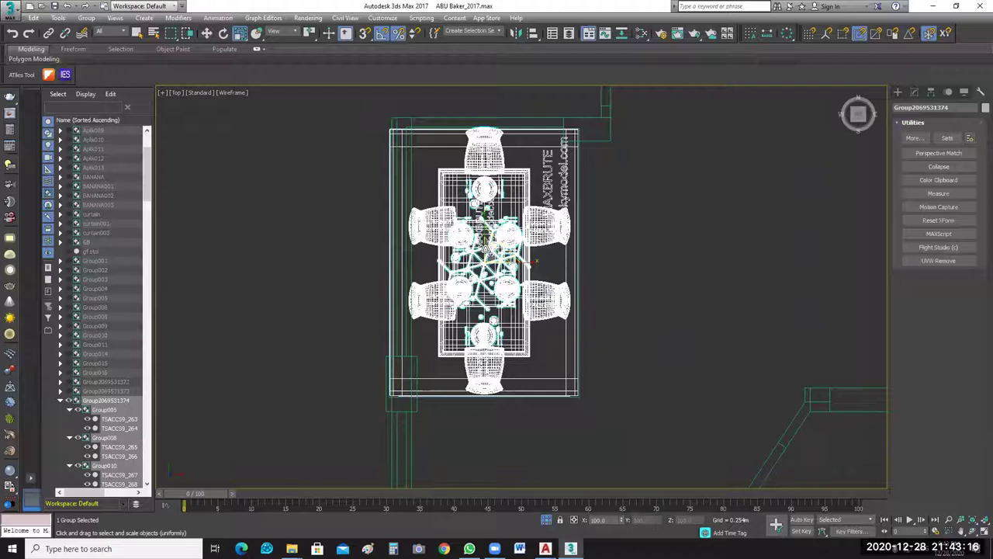
left_click_drag(495, 260, 502, 272)
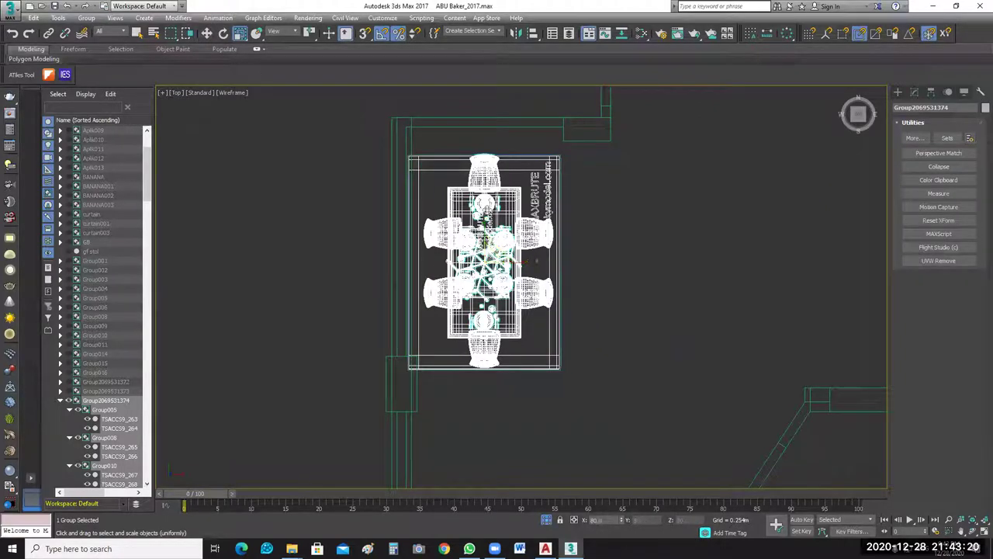
Move the scaled table group up close to the room's upper wall, to about Y 4.14 m, and deselect it.
key("w")
left_click_drag(489, 231, 489, 210)
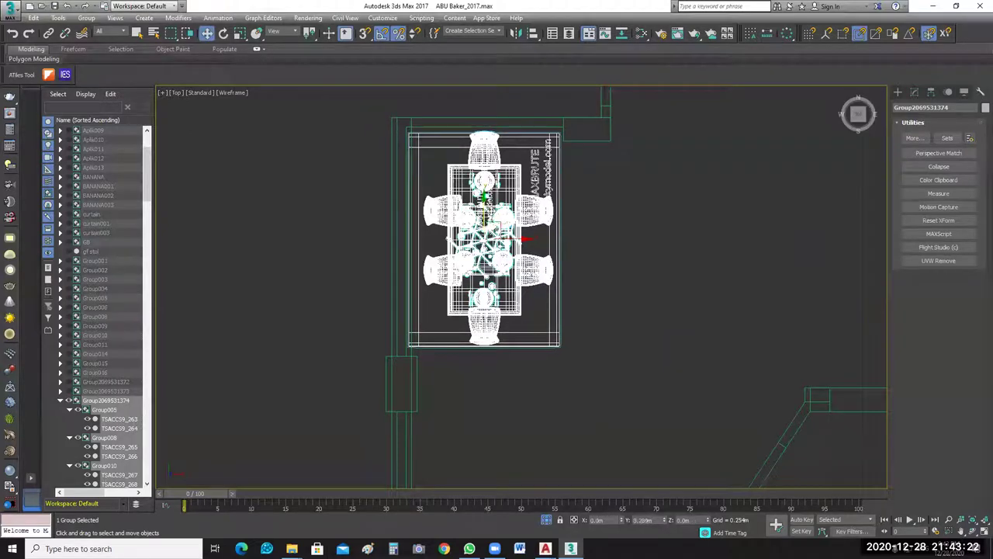
left_click_drag(522, 241, 522, 246)
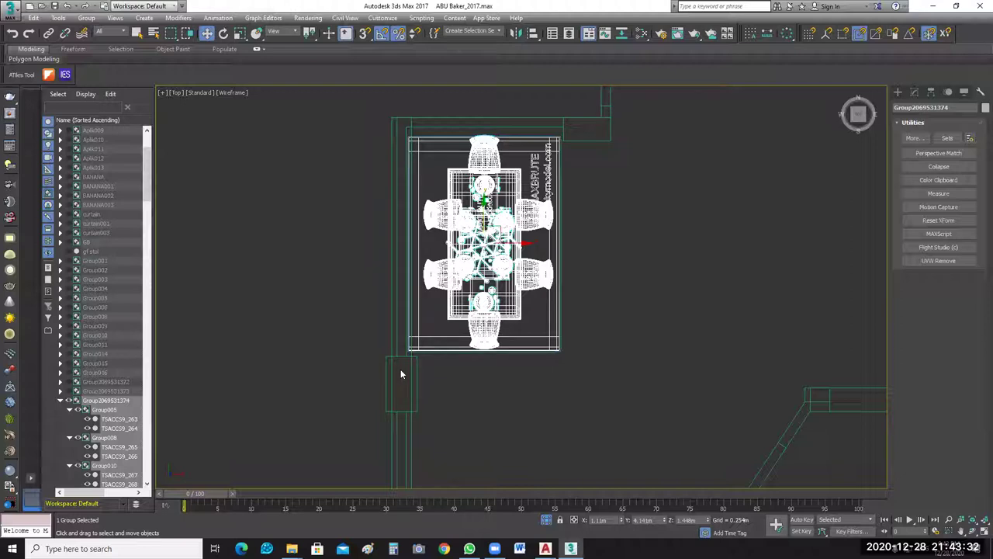
left_click(266, 319)
Select all the sideboard objects outside the left wall and group them under the default name.
scroll(265, 319, "down", 2)
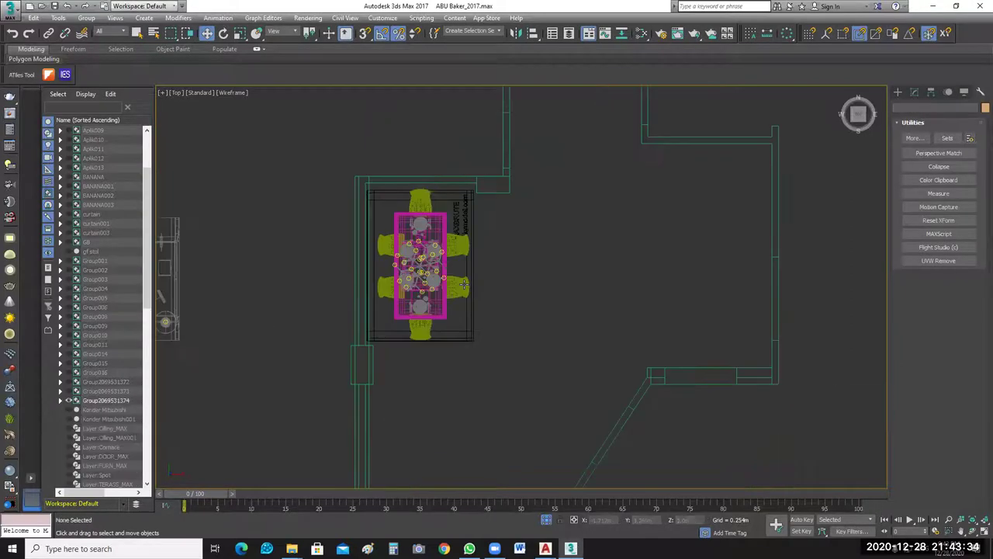
middle_click_drag(382, 261, 588, 234)
scroll(328, 303, "up", 2)
middle_click_drag(363, 305, 225, 350)
left_click_drag(337, 157, 272, 394)
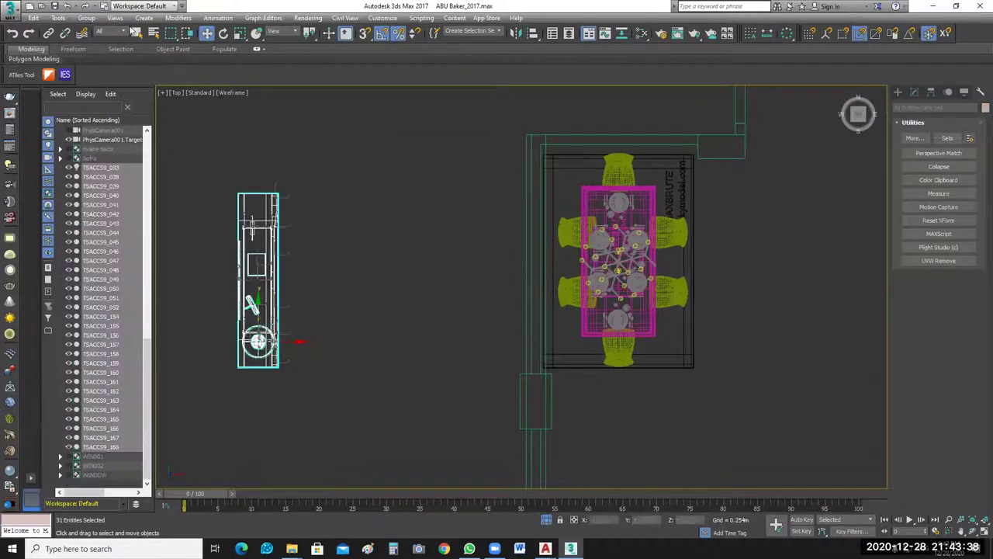
left_click(87, 18)
left_click(99, 29)
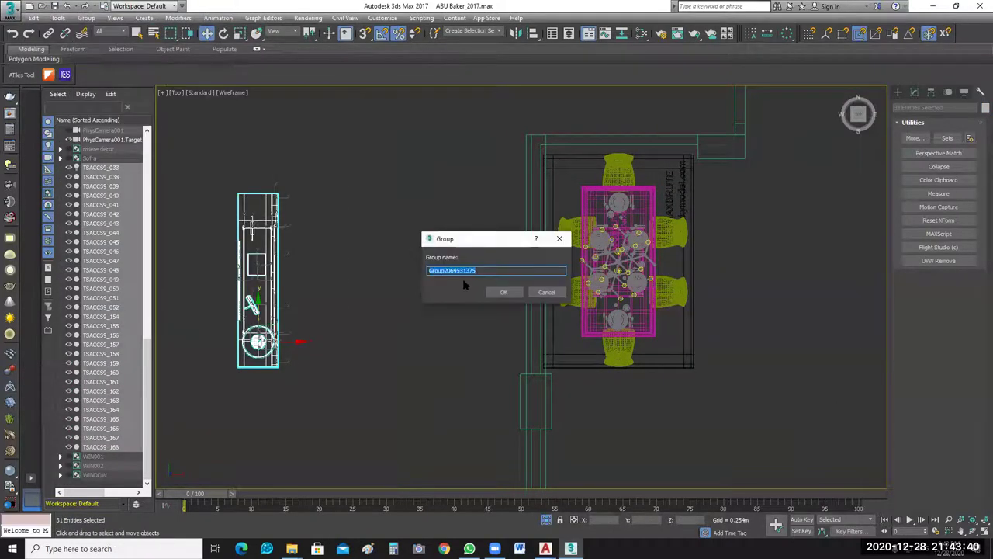
left_click(502, 292)
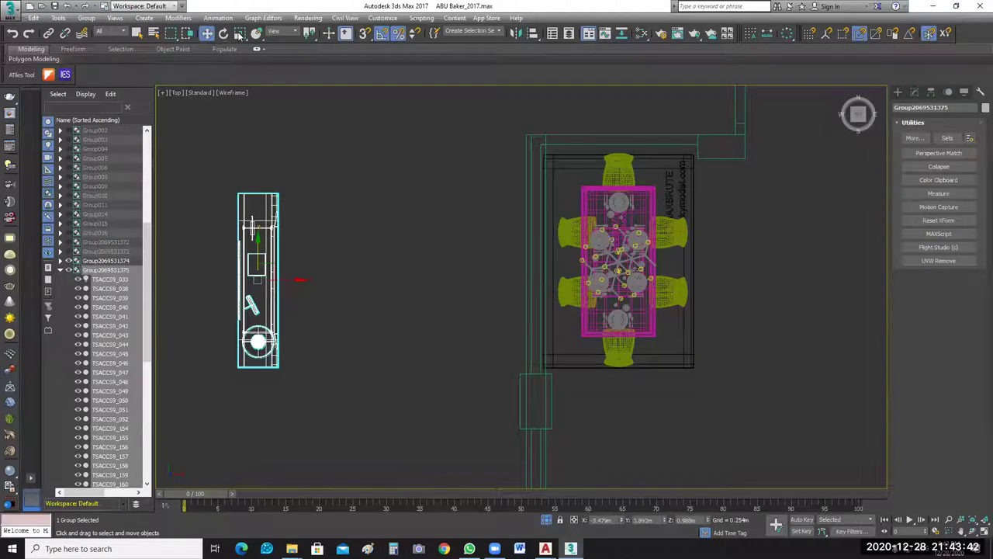
Scale the sideboard group uniformly to 70% and place it in the room's upper-left corner, at about X 0.34 m and Y 4.80 m.
left_click(239, 35)
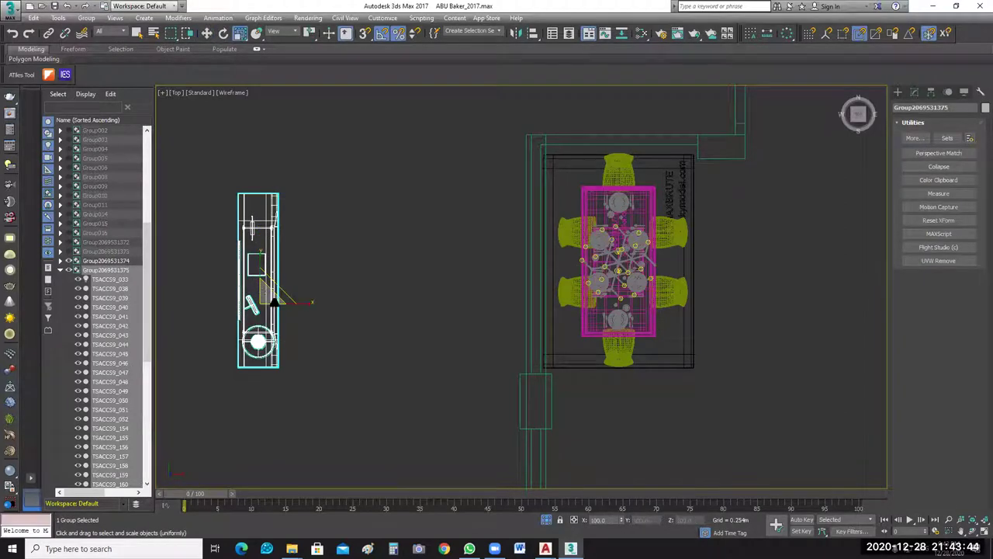
left_click_drag(283, 312, 277, 325)
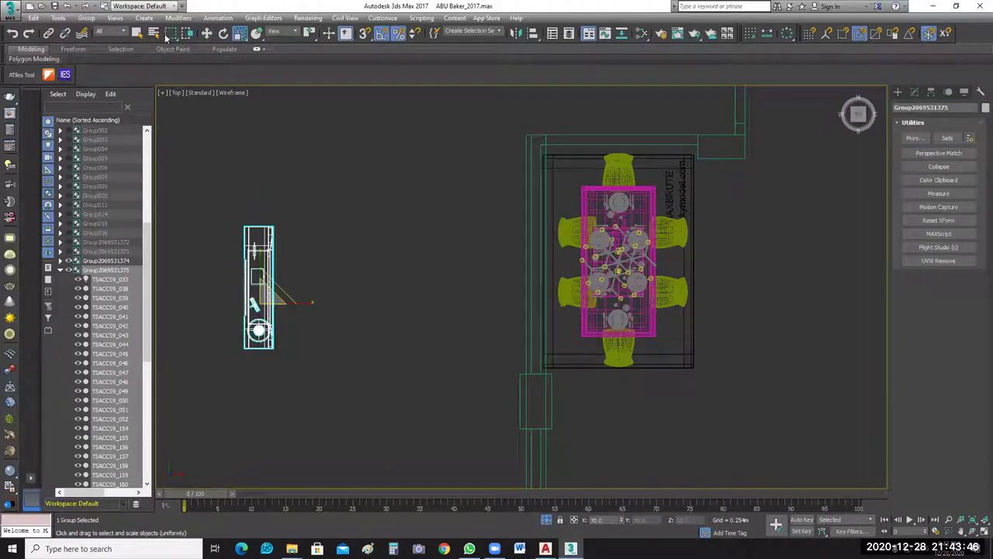
key("w")
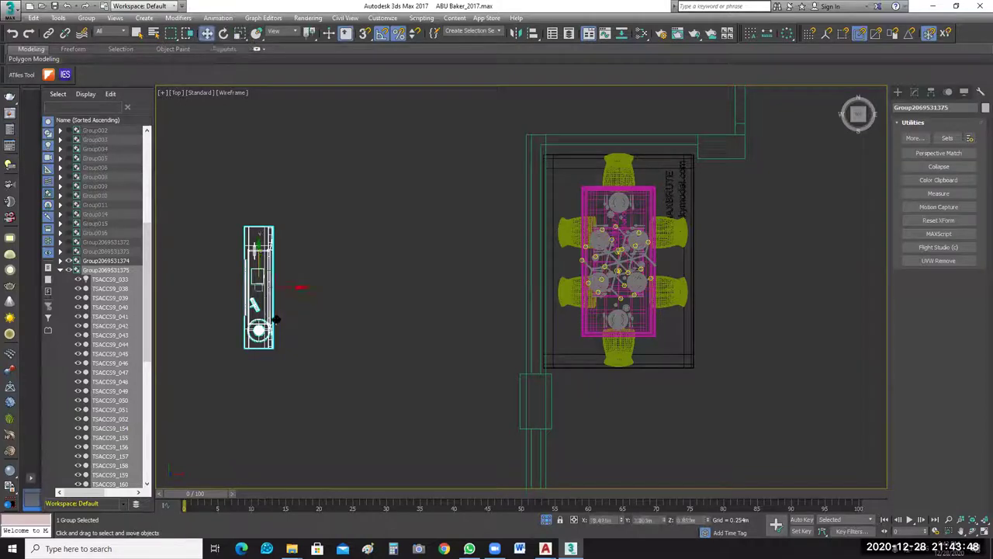
left_click_drag(535, 292, 557, 292)
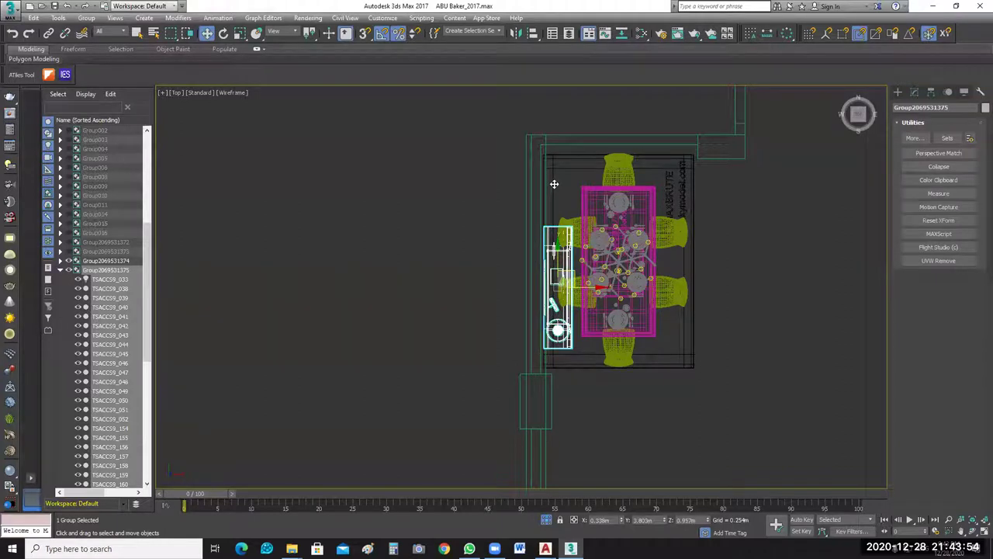
left_click_drag(556, 264, 554, 186)
Shift the table group slightly right and down, away from the sideboard, to about X 1.17 m and Y 4.06 m.
middle_click_drag(644, 255, 529, 255)
scroll(528, 255, "up", 2)
left_click(577, 300)
middle_click_drag(578, 299, 577, 310)
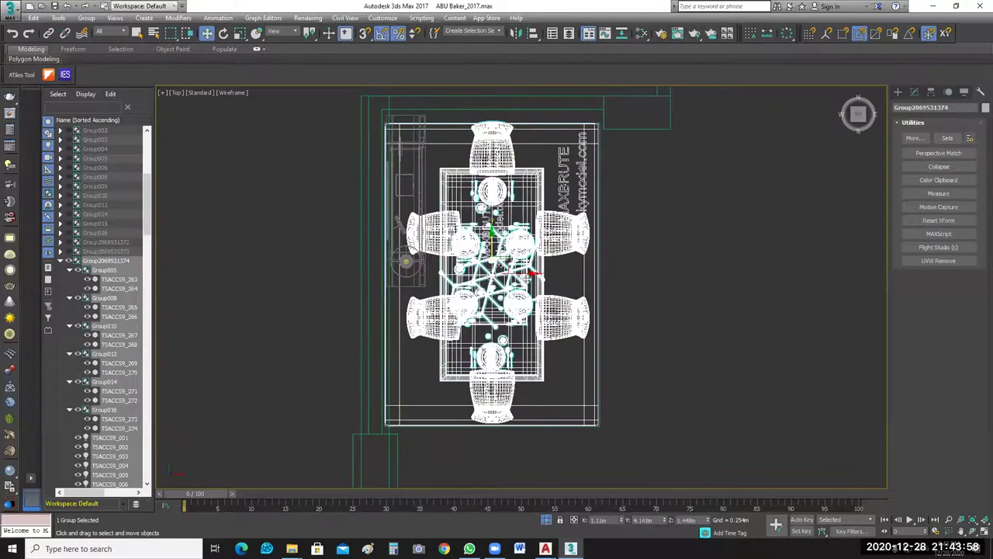
left_click_drag(530, 273, 538, 273)
left_click_drag(498, 239, 499, 249)
Check the sideboard's placement beside the table, then select the table group and measure its overall dimensions.
left_click(421, 162)
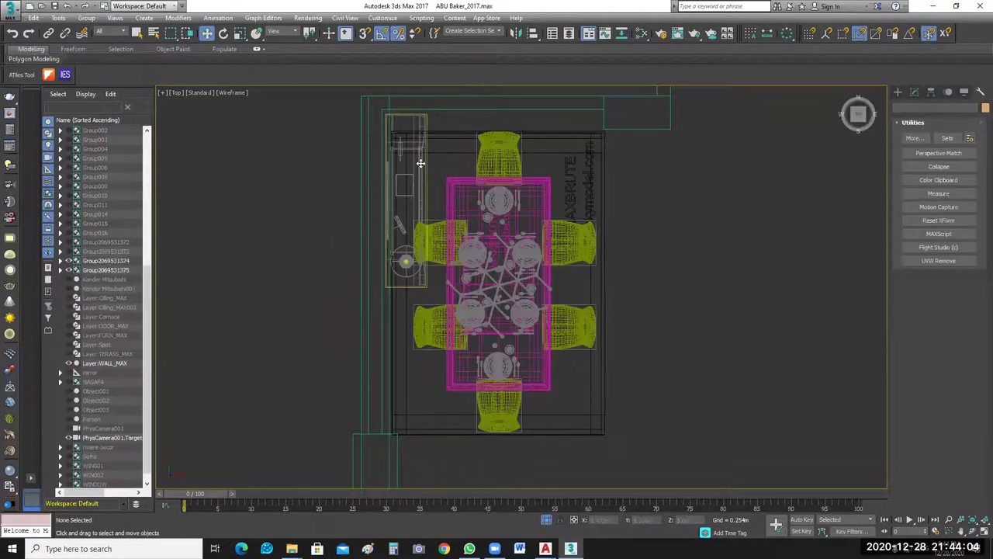
middle_click_drag(691, 193, 697, 244)
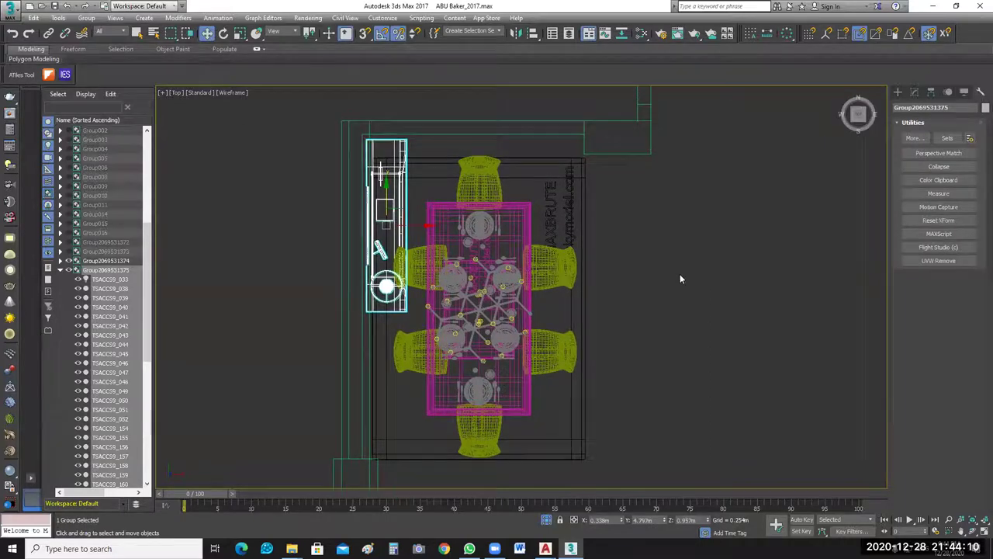
scroll(679, 276, "down", 3)
middle_click_drag(689, 278, 647, 274)
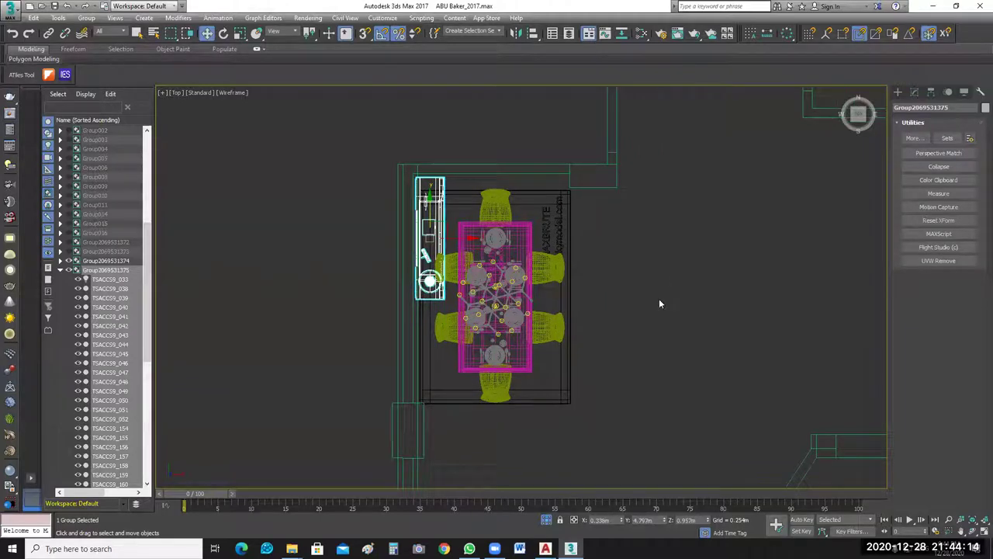
left_click(511, 241)
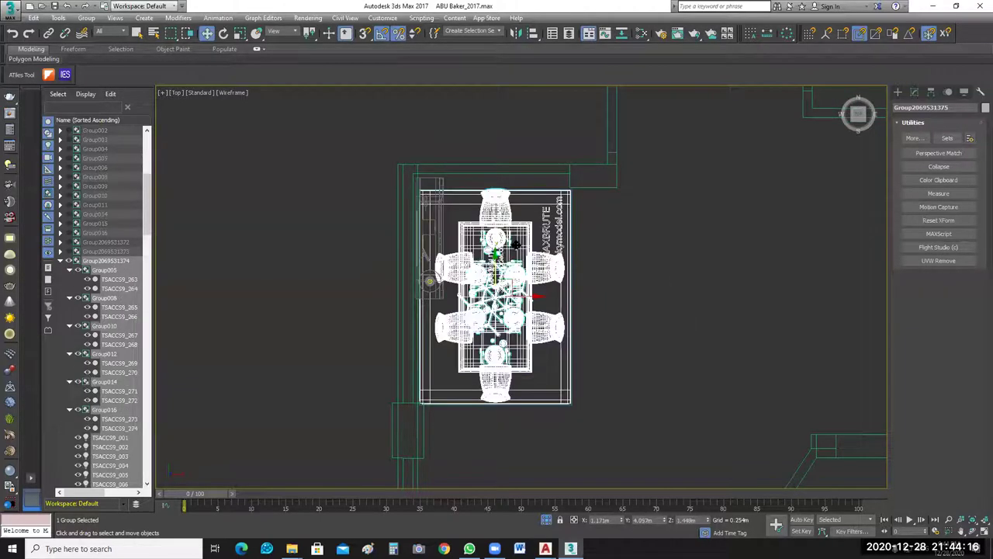
left_click(940, 192)
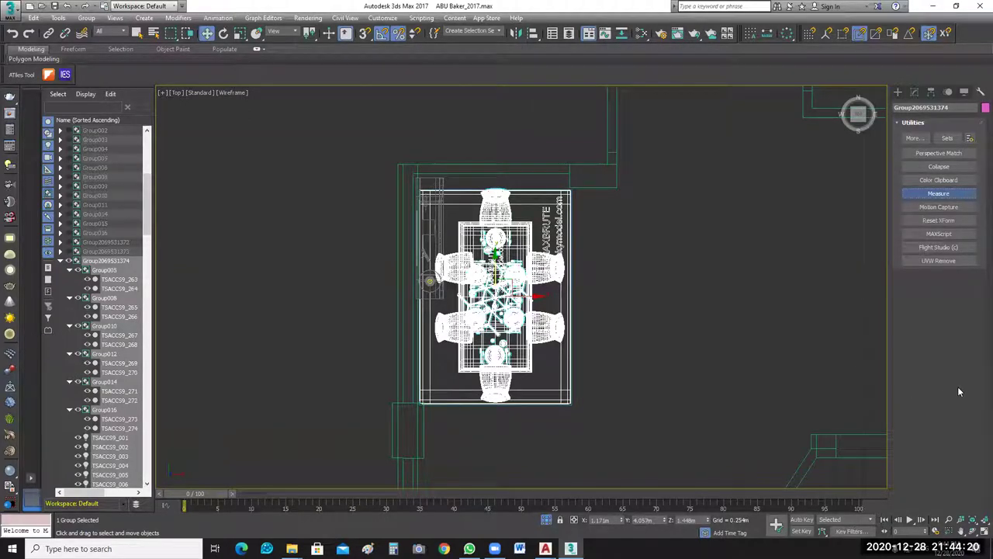
left_click(949, 192)
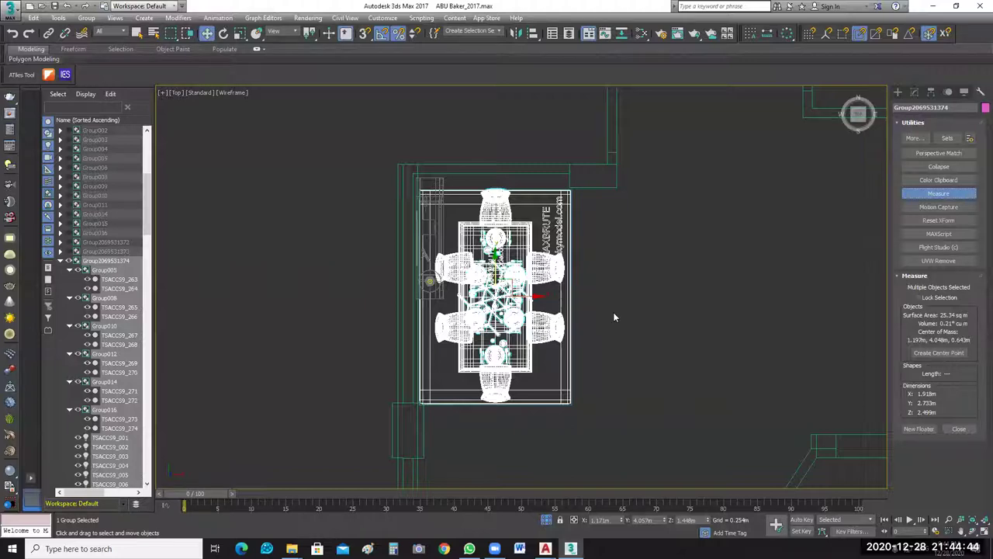
Examine the dining set in the Perspective view against the room walls, then close the measurement and deselect the group.
scroll(613, 312, "up", 2)
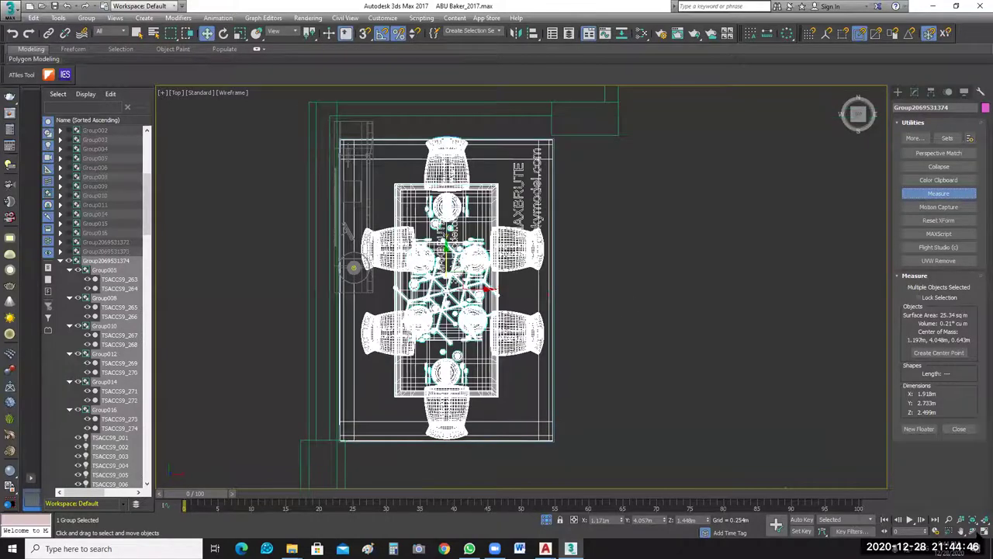
key("alt+w")
middle_click(720, 402)
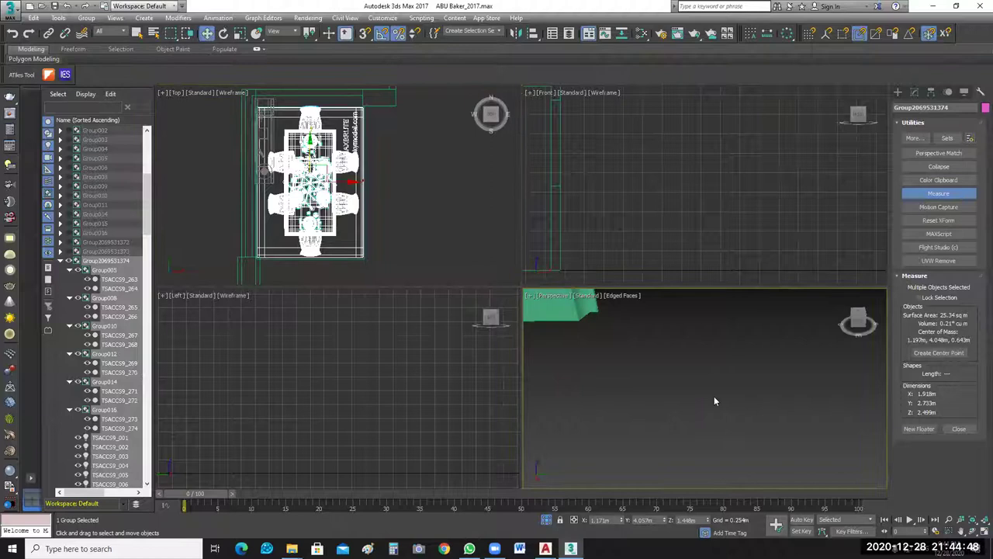
middle_click_drag(651, 405, 665, 409)
key("z")
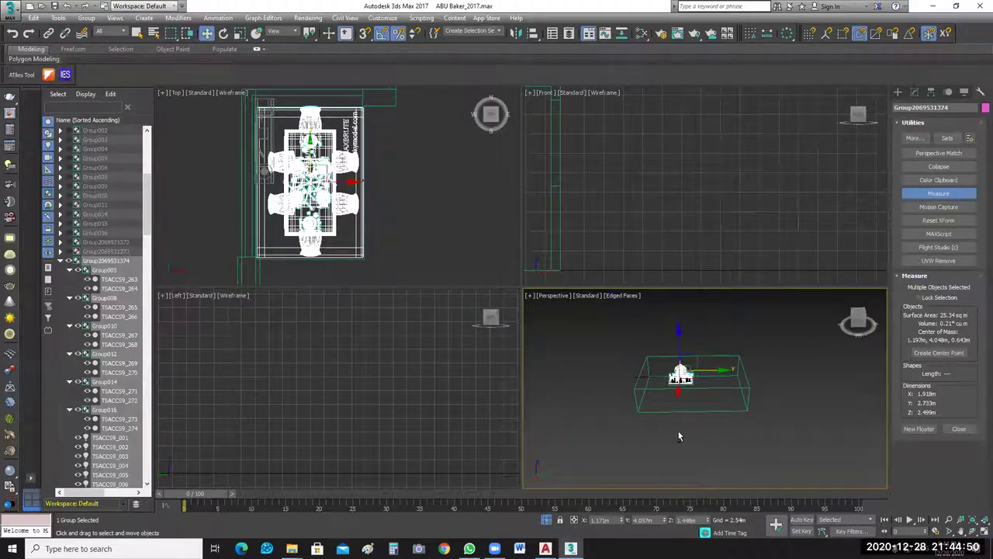
scroll(680, 371, "up", 5)
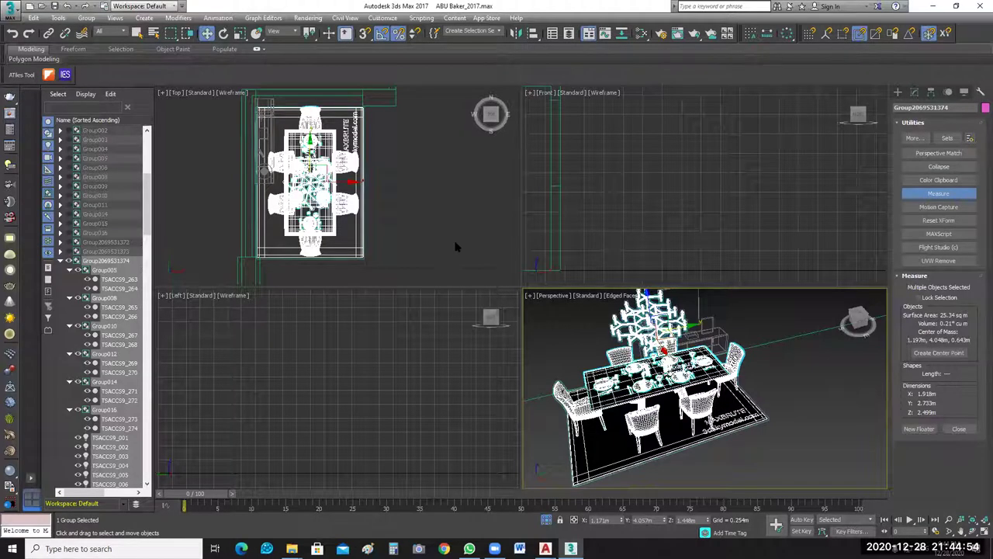
scroll(720, 432, "down", 4)
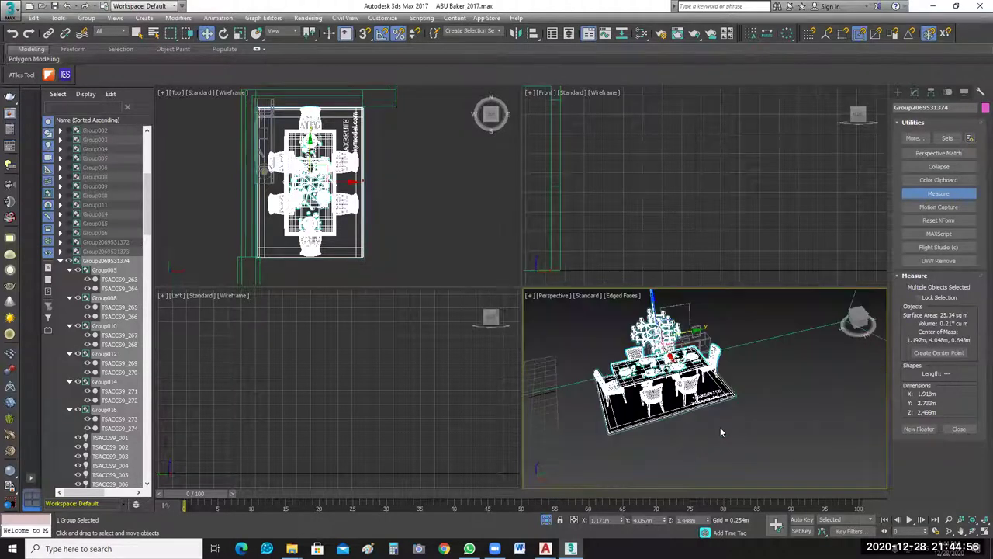
middle_click_drag(702, 434, 724, 455)
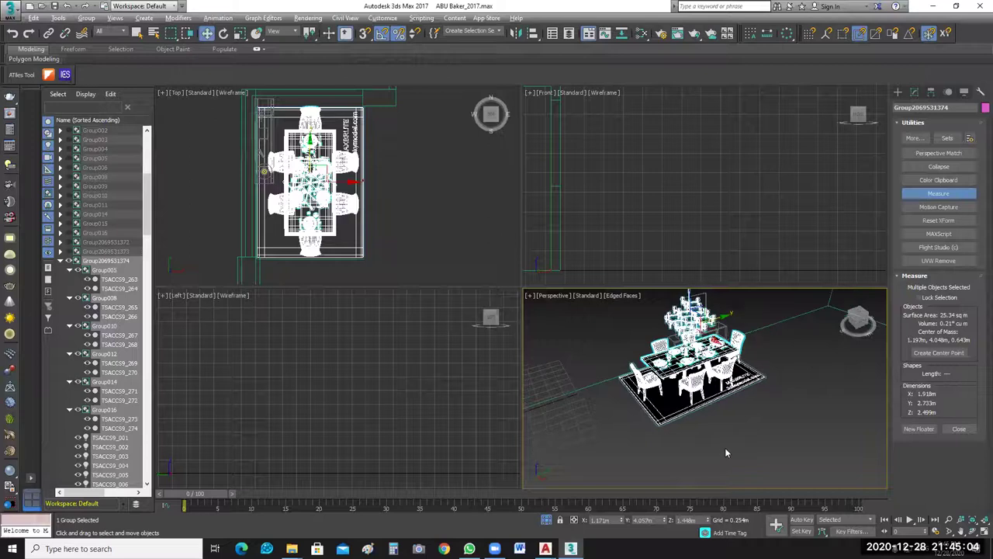
key("alt+q")
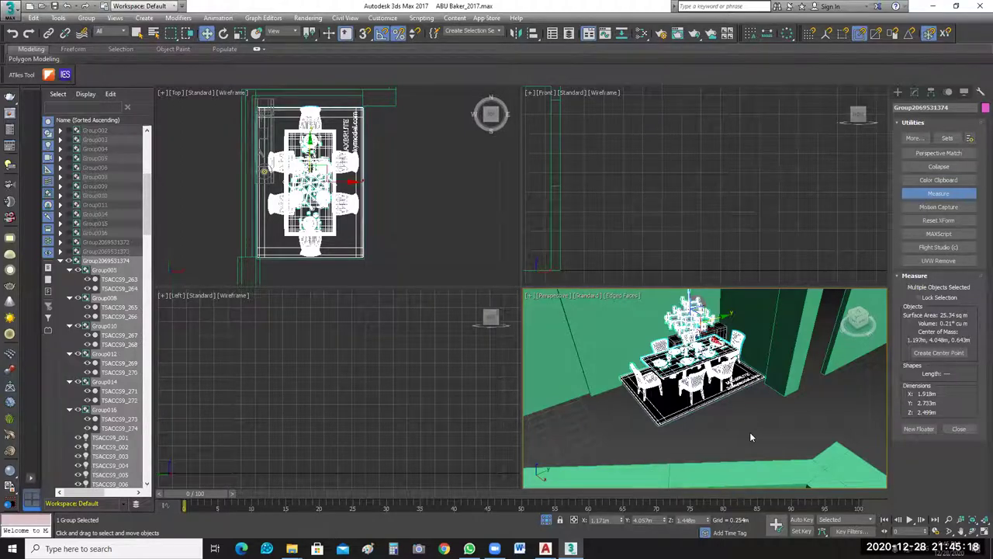
left_click_drag(329, 164, 898, 461)
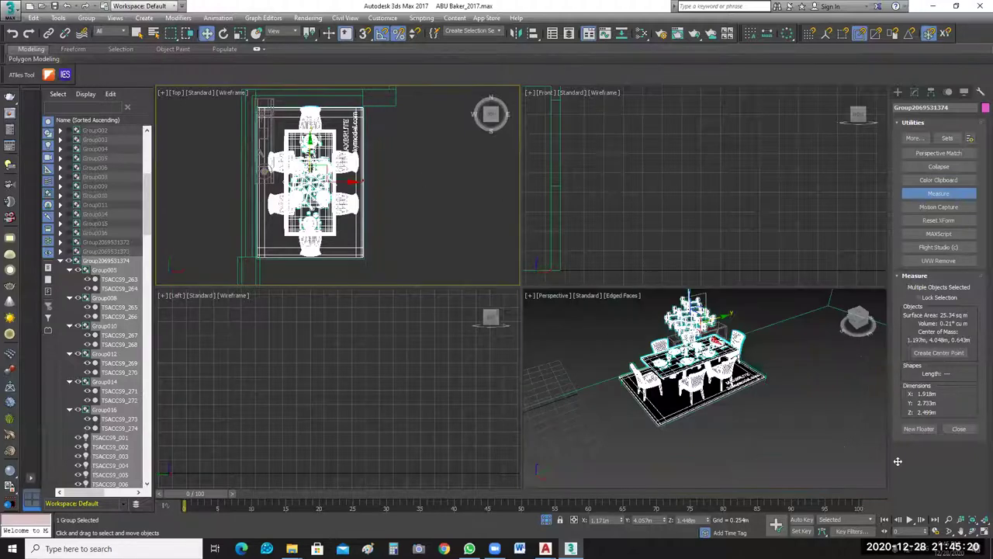
left_click(962, 199)
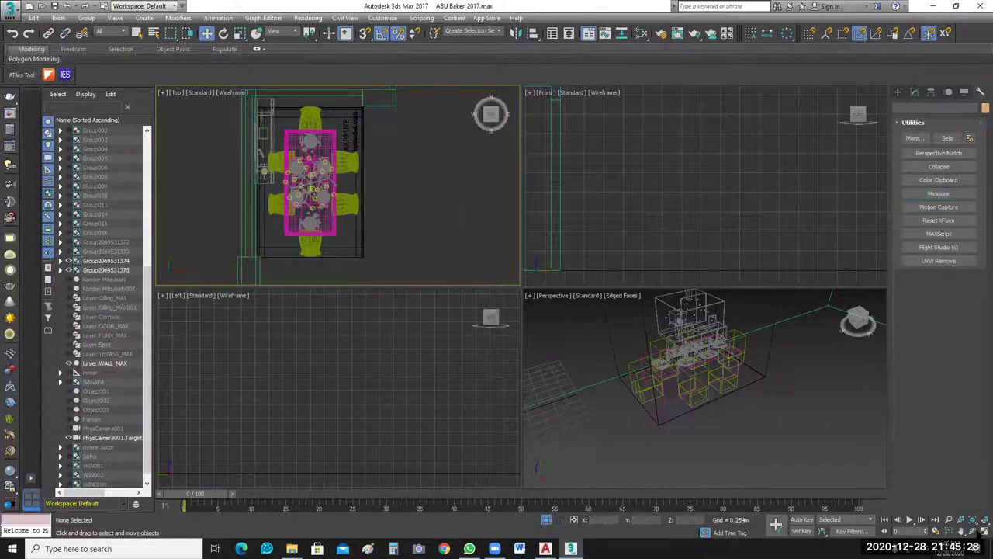
Move the table group about 0.31 m down in the Top view, away from the room's upper wall.
key("alt+w")
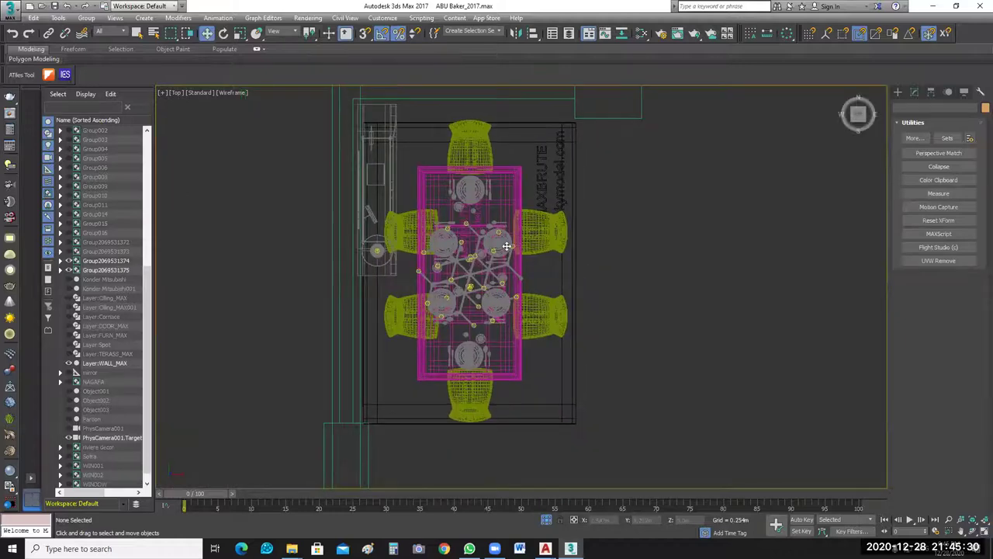
left_click(466, 237)
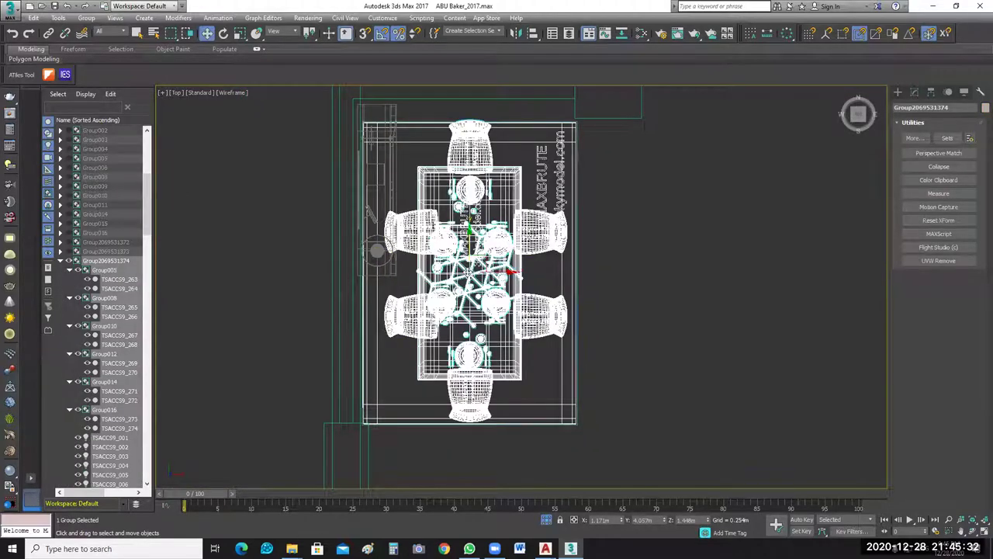
left_click_drag(637, 277, 644, 313)
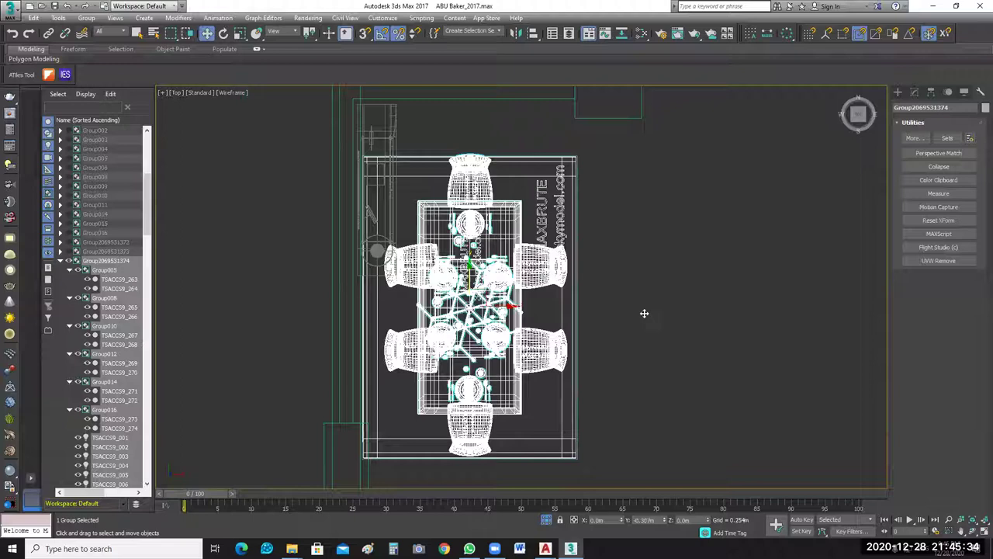
Try rotating the sideboard group -90° and placing it along the room's upper wall, above the table set.
left_click(397, 143)
left_click(224, 32)
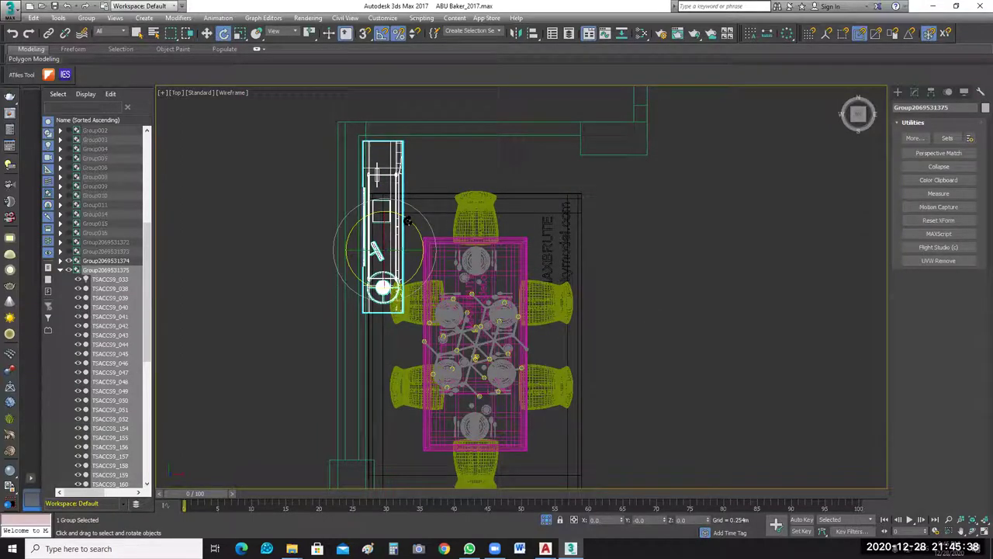
left_click_drag(423, 235, 244, 48)
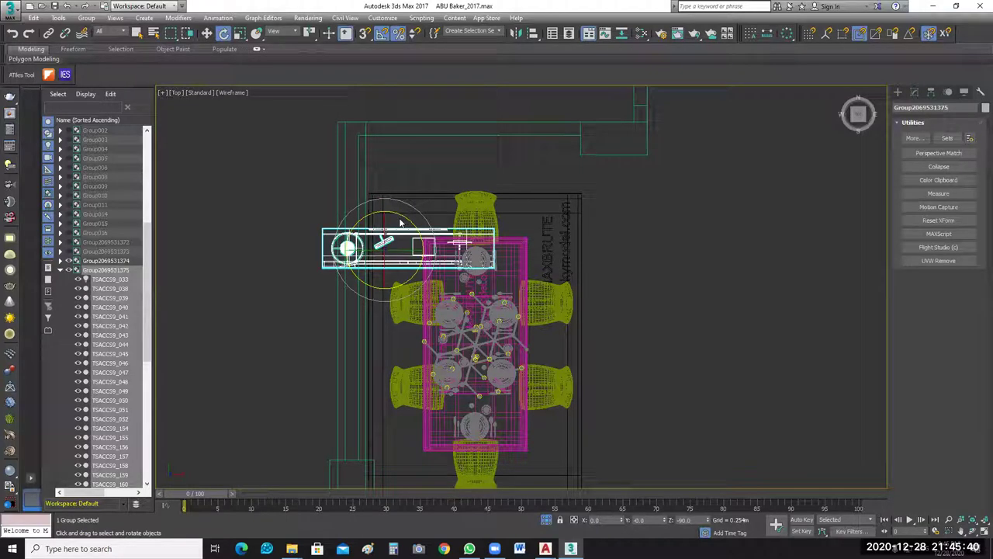
key("w")
left_click_drag(413, 184, 424, 124)
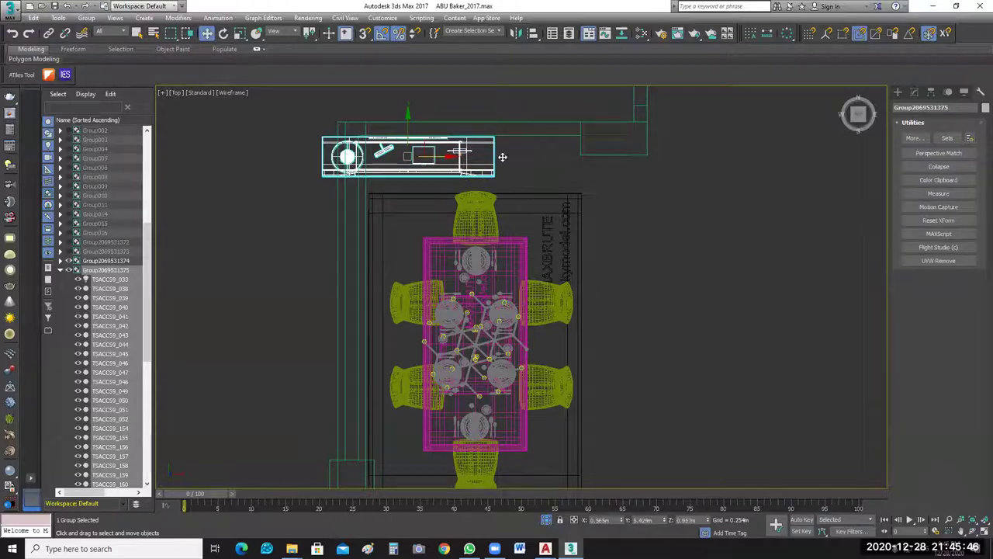
left_click_drag(436, 158, 499, 158)
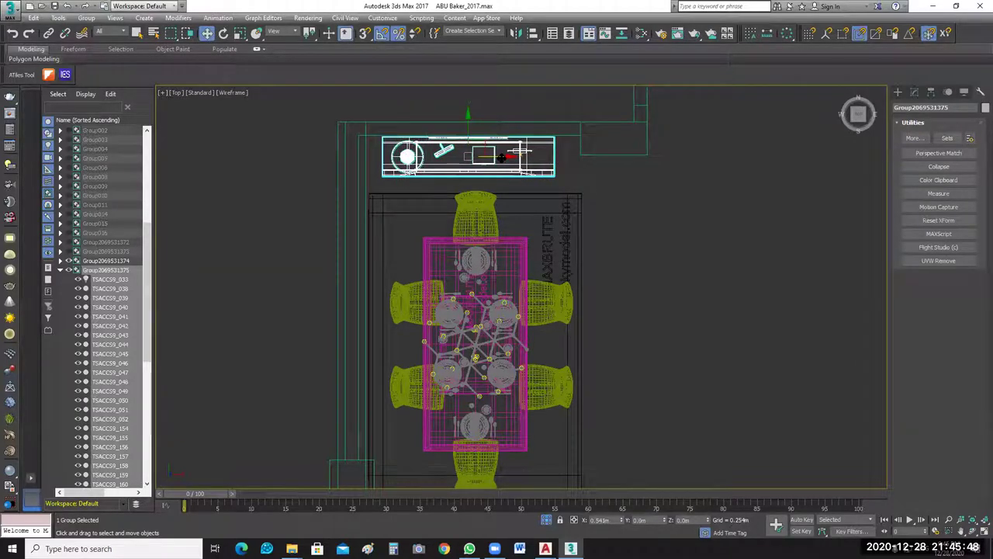
left_click(649, 246)
Nudge the table group up to about Y 3.78 m and slightly right, away from the left wall.
scroll(648, 246, "down", 1)
middle_click_drag(649, 246, 607, 197)
scroll(608, 197, "down", 1)
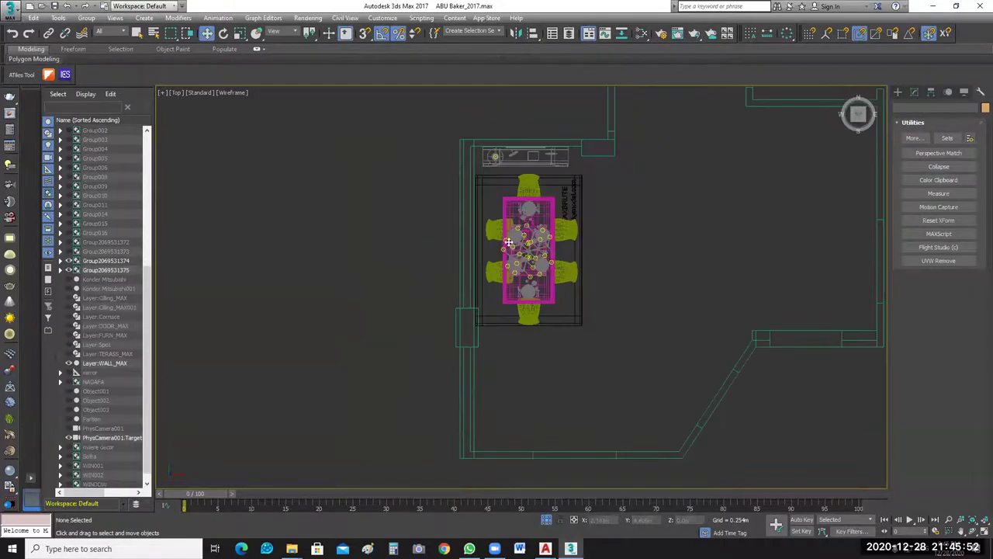
left_click(513, 239)
scroll(509, 233, "up", 2)
left_click_drag(506, 237, 507, 234)
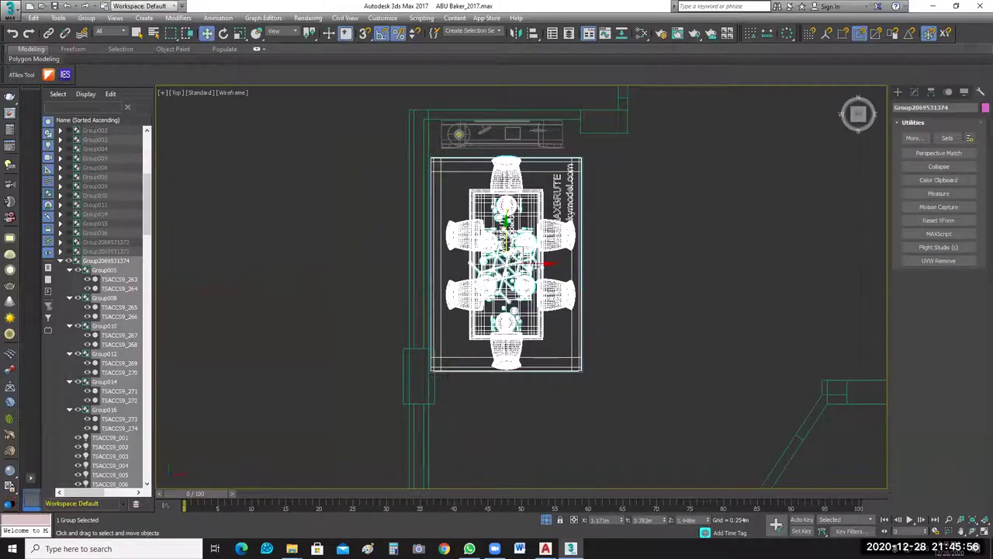
left_click_drag(535, 265, 543, 265)
middle_click_drag(671, 365, 645, 332)
left_click(617, 274)
middle_click_drag(617, 274, 593, 224)
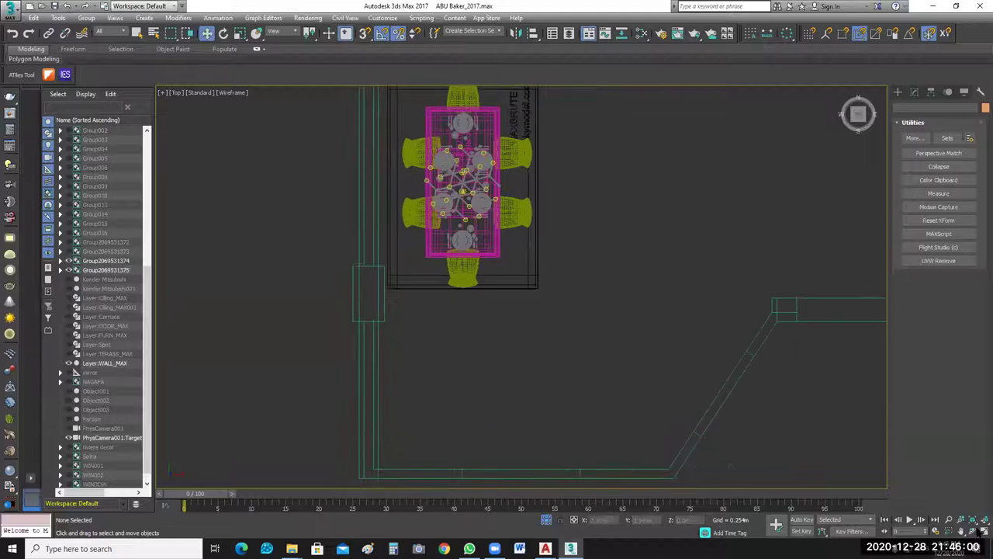
Move the table group about 0.44 m further right, to about X 1.73 m, and deselect it.
left_click(984, 532)
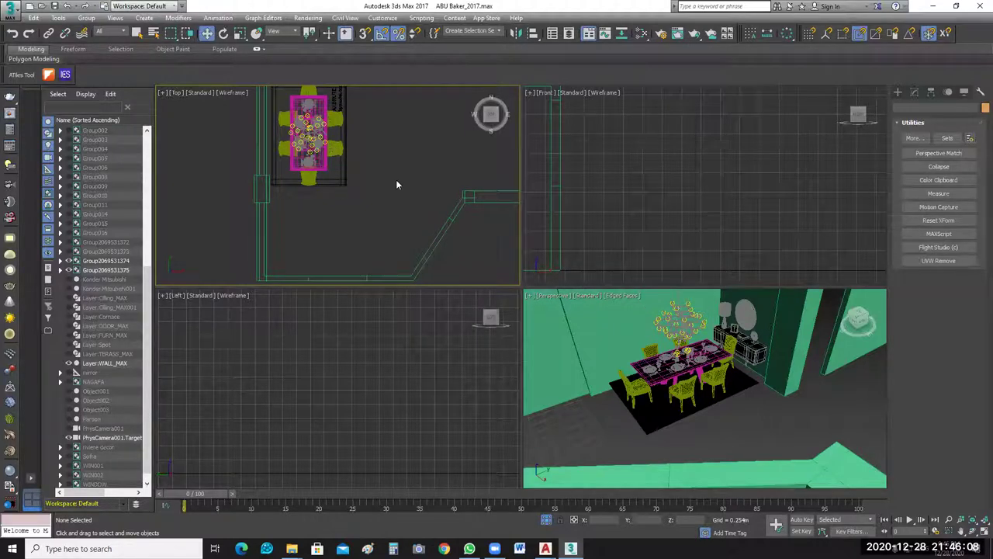
middle_click_drag(461, 245, 464, 255)
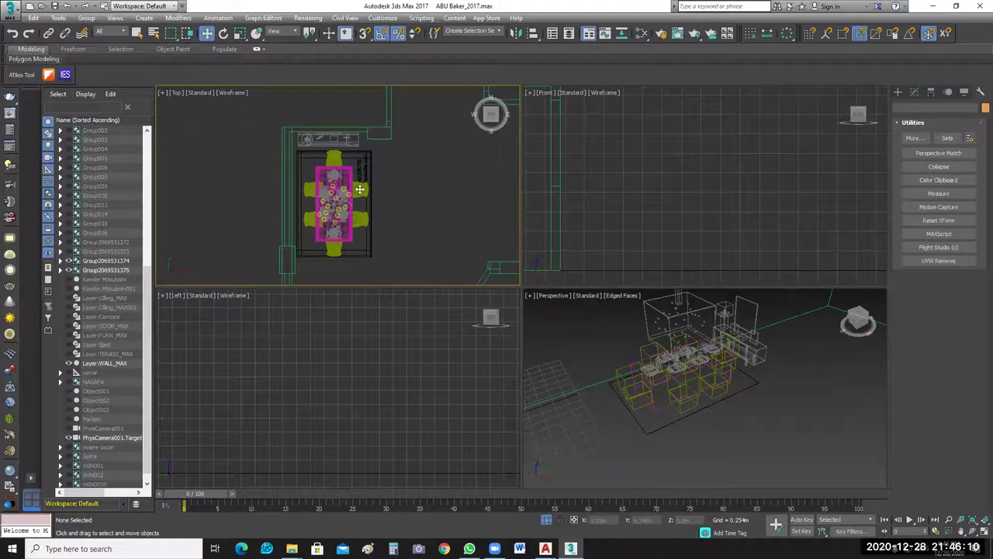
mouse_move(368, 204)
left_mouse_down()
mouse_move(393, 199)
mouse_move(384, 200)
left_mouse_up()
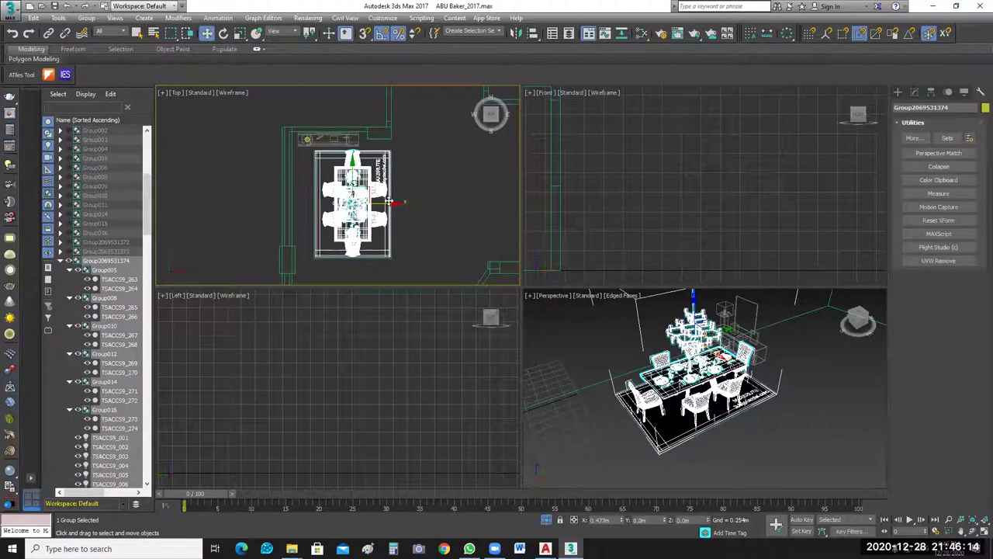
key("ctrl+d")
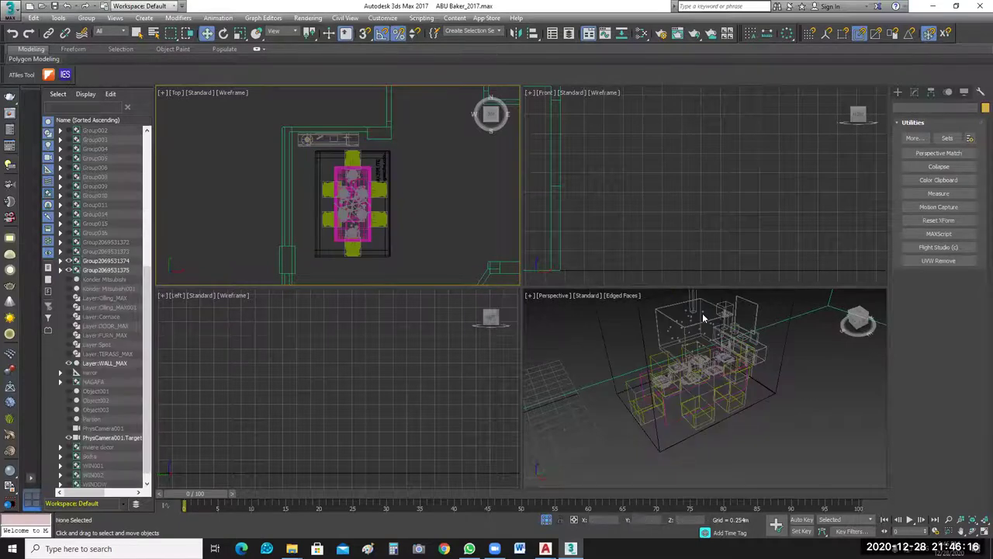
Rotate the sideboard group back by 90° and place it against the left wall beside the table.
key("alt+w")
middle_click_drag(667, 337, 610, 315)
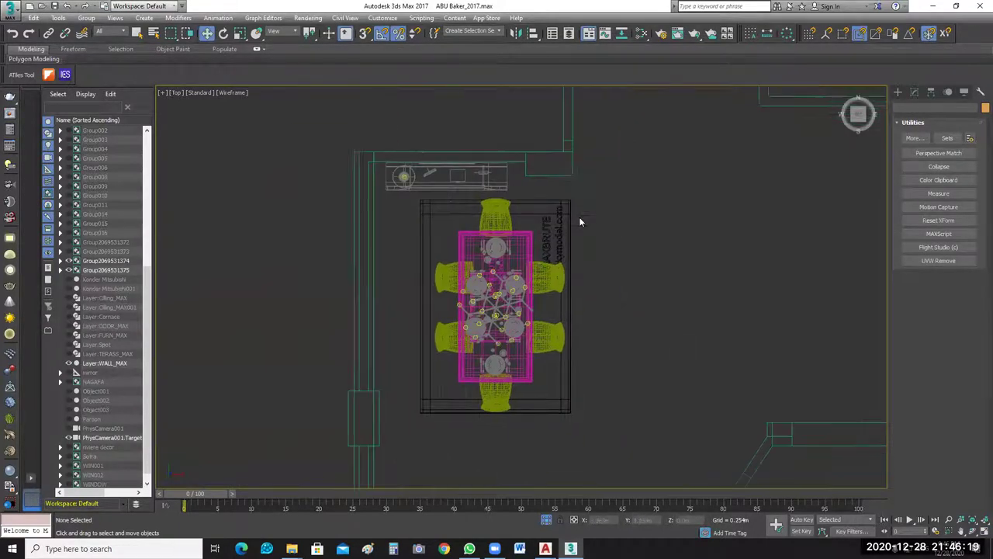
left_click(223, 34)
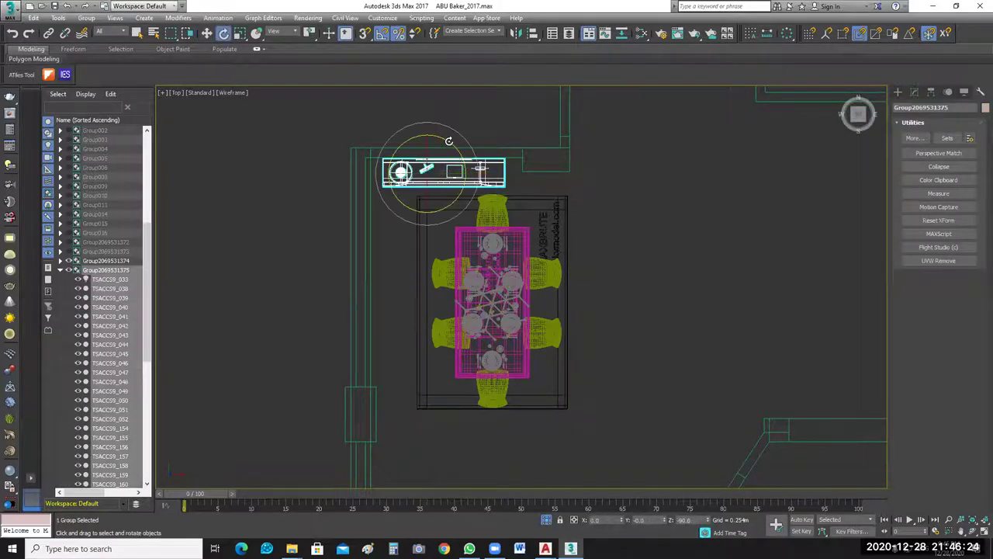
left_click_drag(449, 141, 423, 141)
key("w")
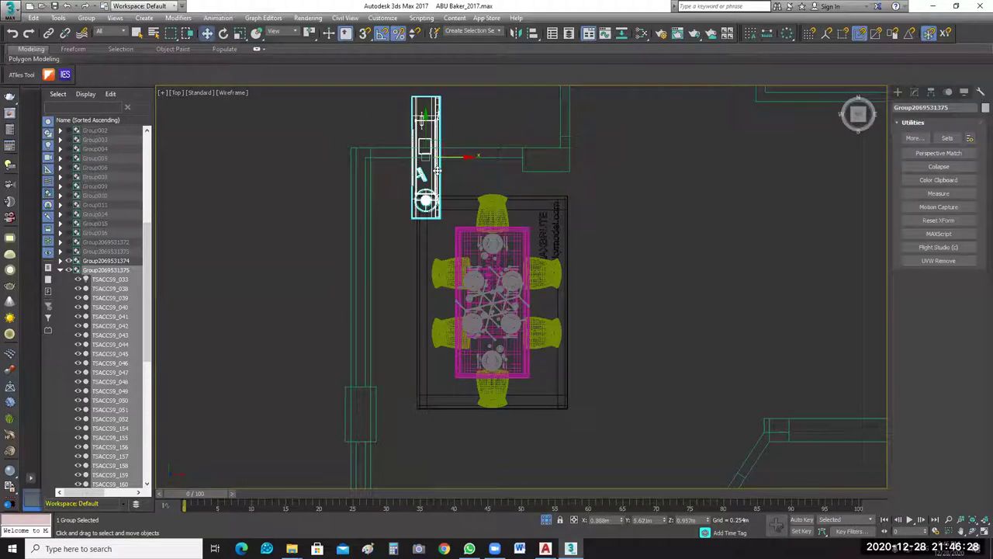
left_click_drag(426, 155, 384, 248)
Enlarge the sideboard group slightly and uniformly, then slide it down along the left wall at about X 0.35 m.
key("r")
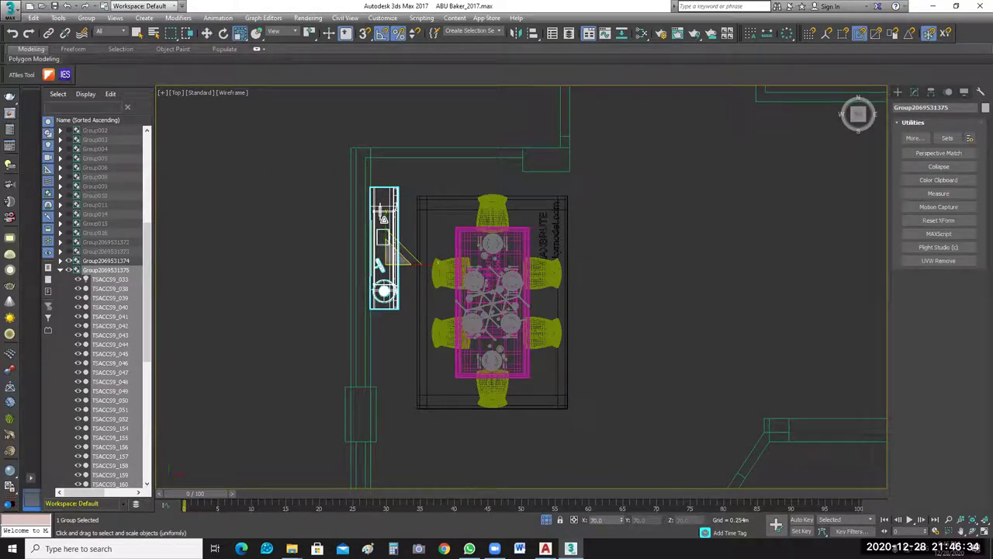
left_click_drag(392, 252, 388, 237)
key("w")
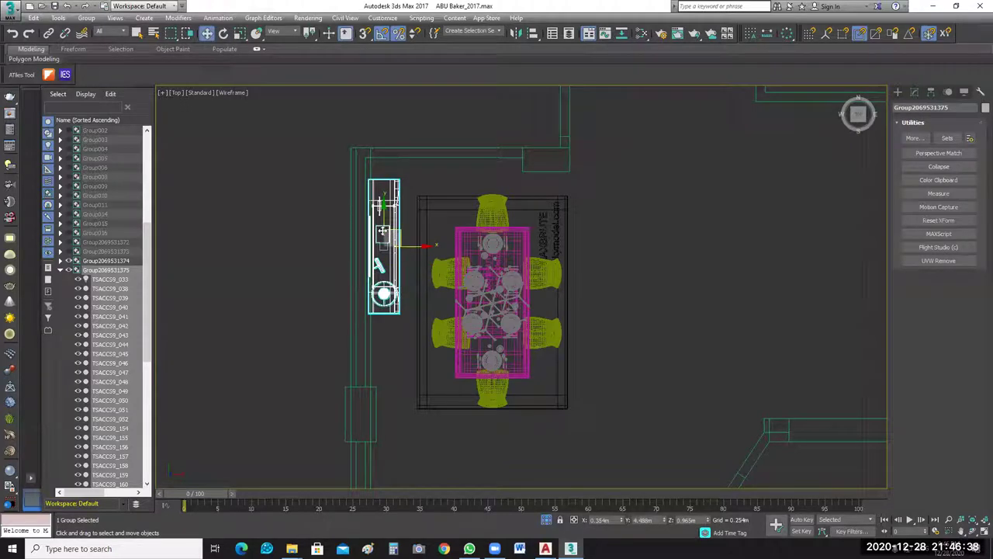
left_click_drag(382, 230, 381, 242)
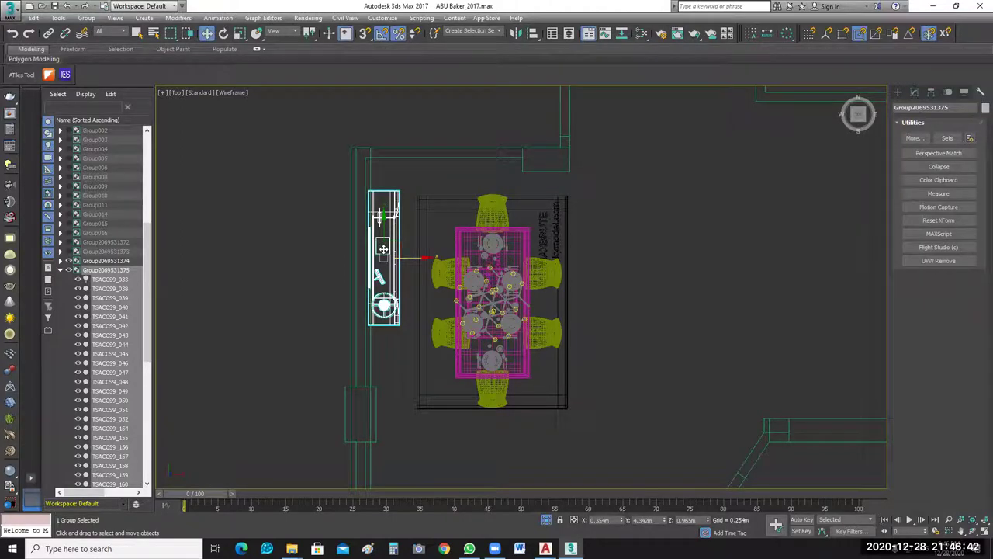
left_click_drag(403, 249, 403, 265)
Move the table group up to about Y 4.01 m to line it up with the sideboard, and deselect it.
left_click(519, 248)
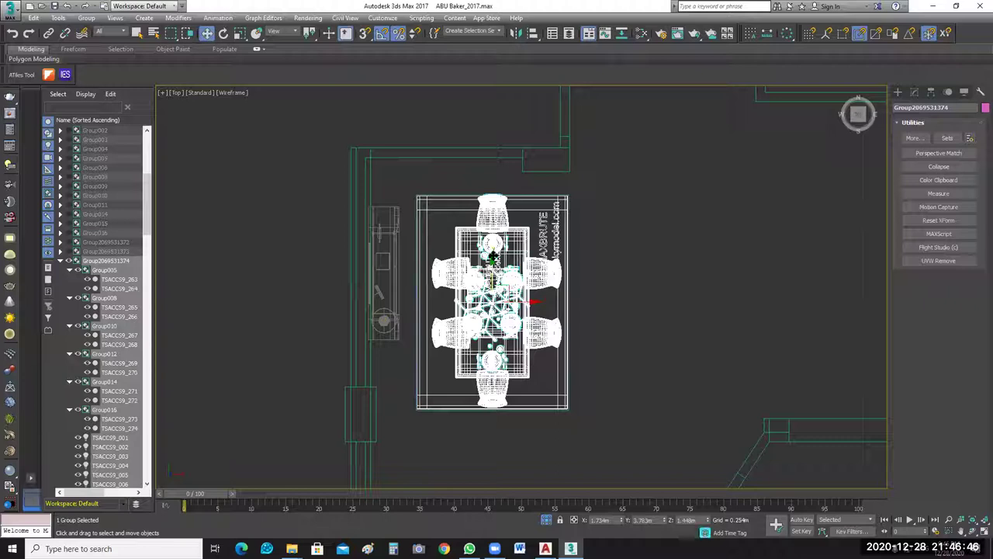
left_click_drag(494, 256, 494, 238)
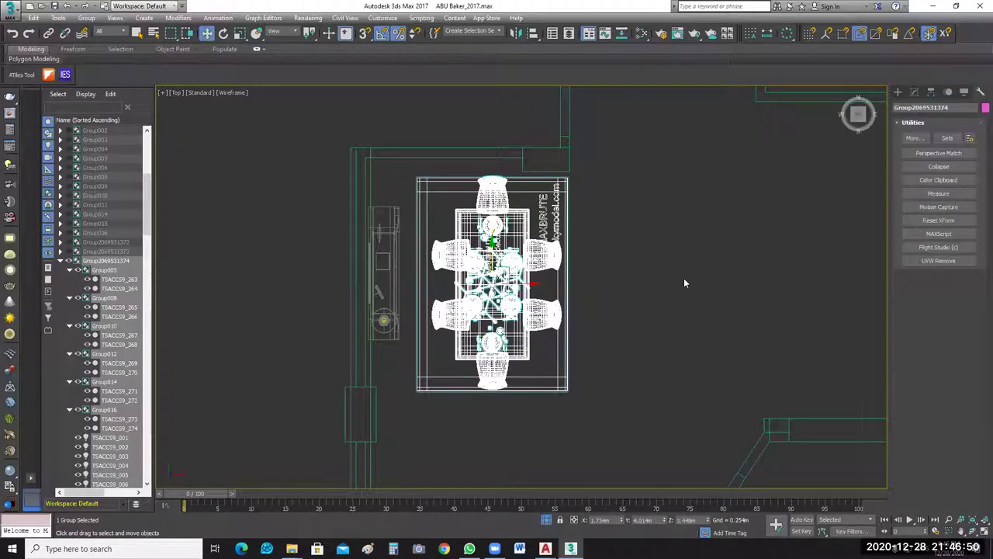
left_click(712, 279)
scroll(945, 476, "down", 3)
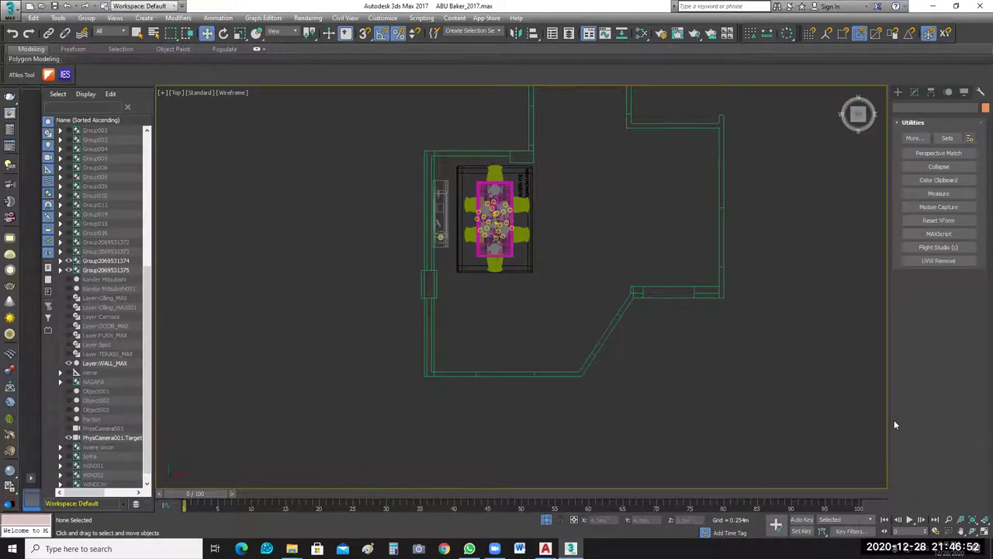
Check the table and sideboard in a shaded Perspective view, then end the isolation to show the whole apartment.
key("alt+w")
left_click(803, 407)
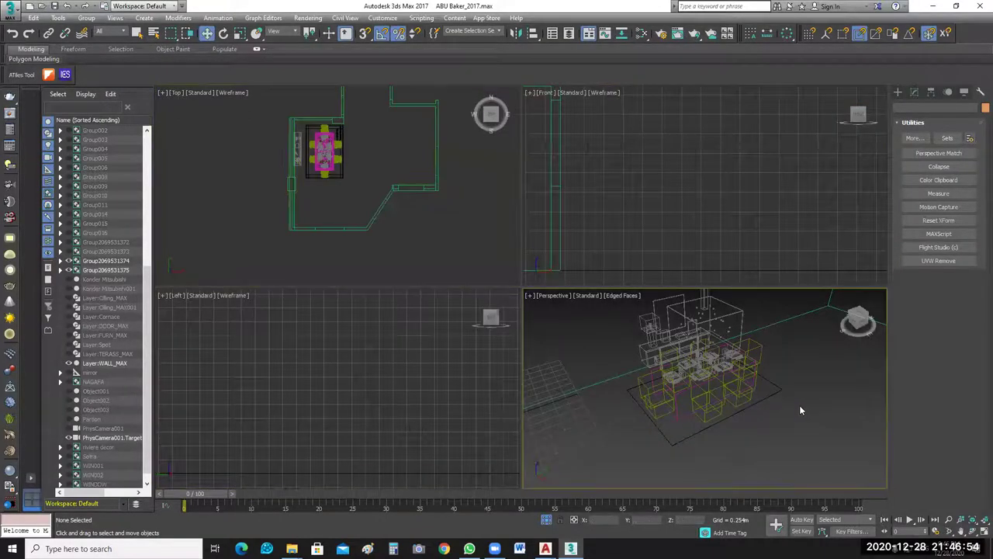
key("F3")
mouse_move(777, 406)
middle_mouse_down("alt")
mouse_move(742, 424)
mouse_move(807, 404)
mouse_move(772, 388)
middle_mouse_up("alt")
scroll(700, 329, "up", 5)
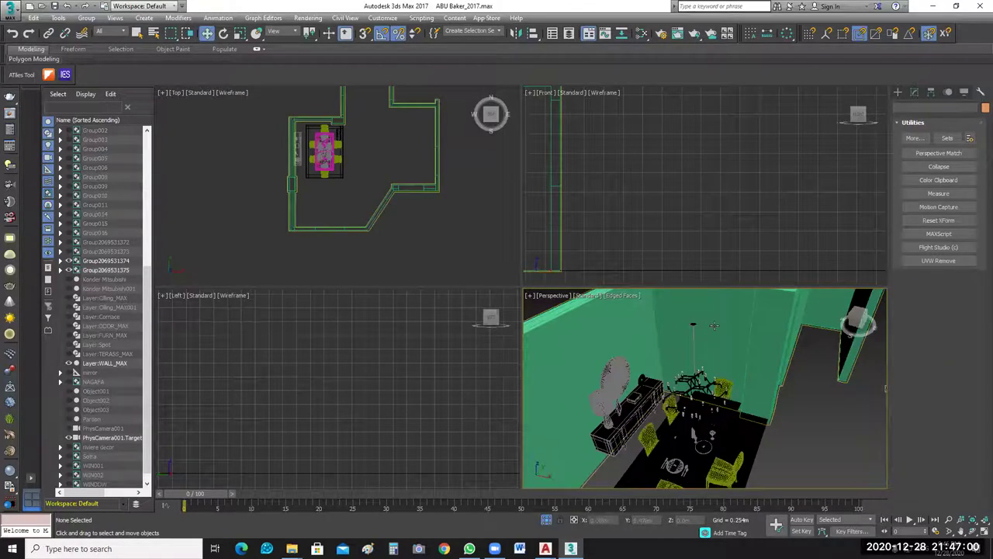
left_click(727, 355)
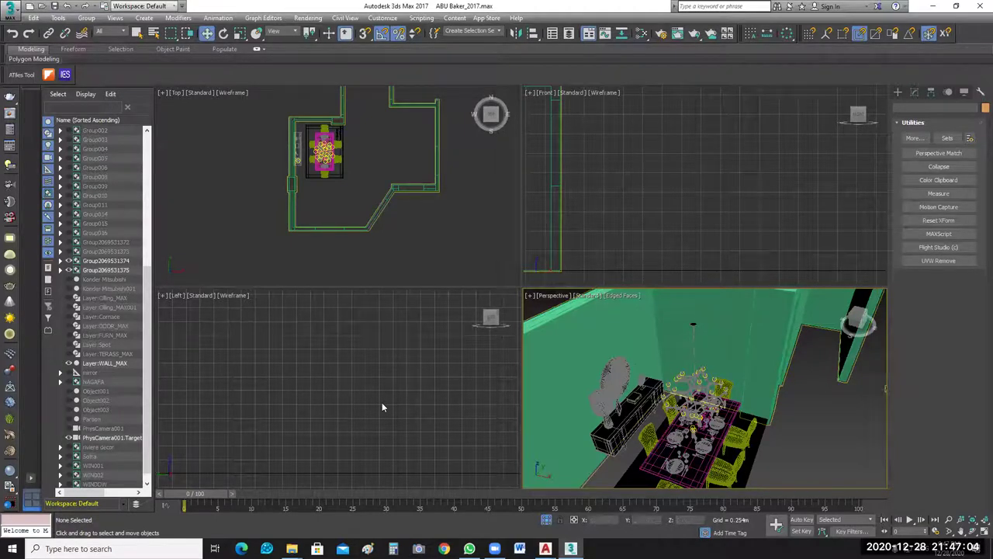
left_click(436, 223)
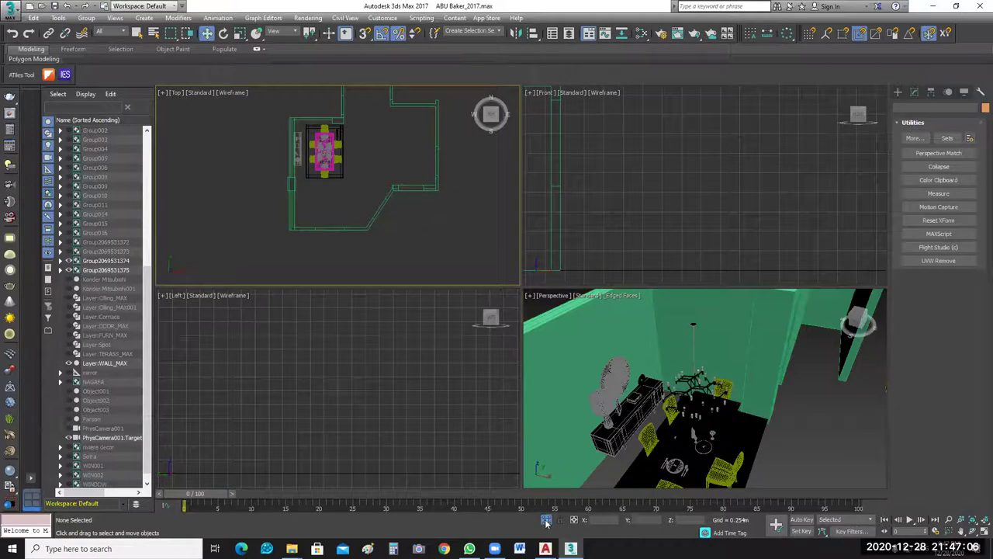
key("alt+q")
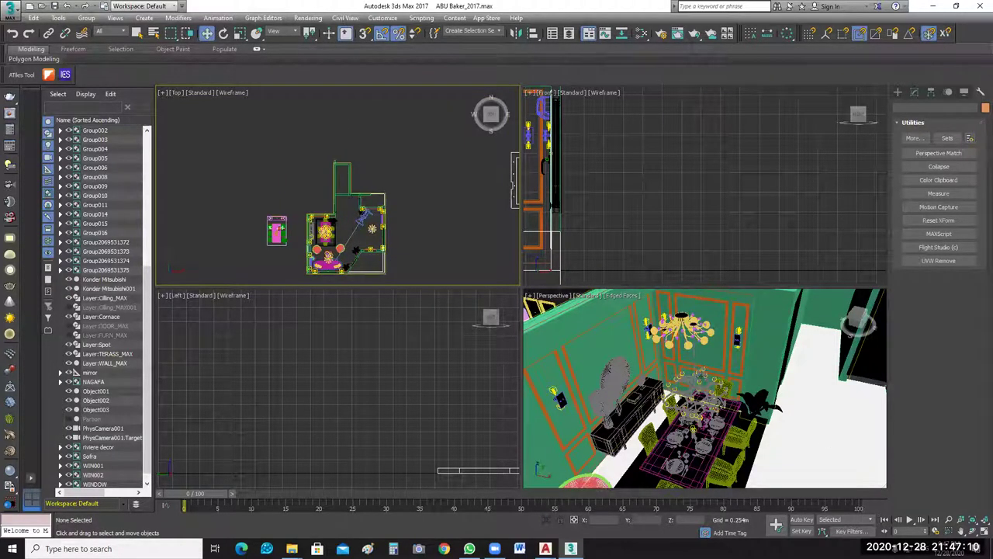
Select the table group, the sideboard group and the floor slab, and isolate them in the viewports.
left_click(711, 213)
scroll(682, 234, "down", 3)
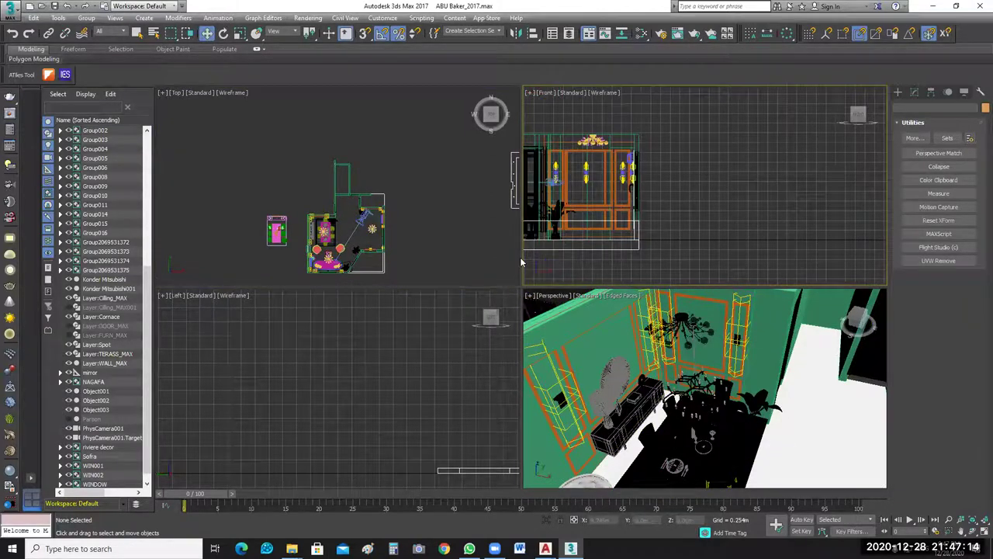
middle_click_drag(599, 259, 854, 266)
right_click(326, 237)
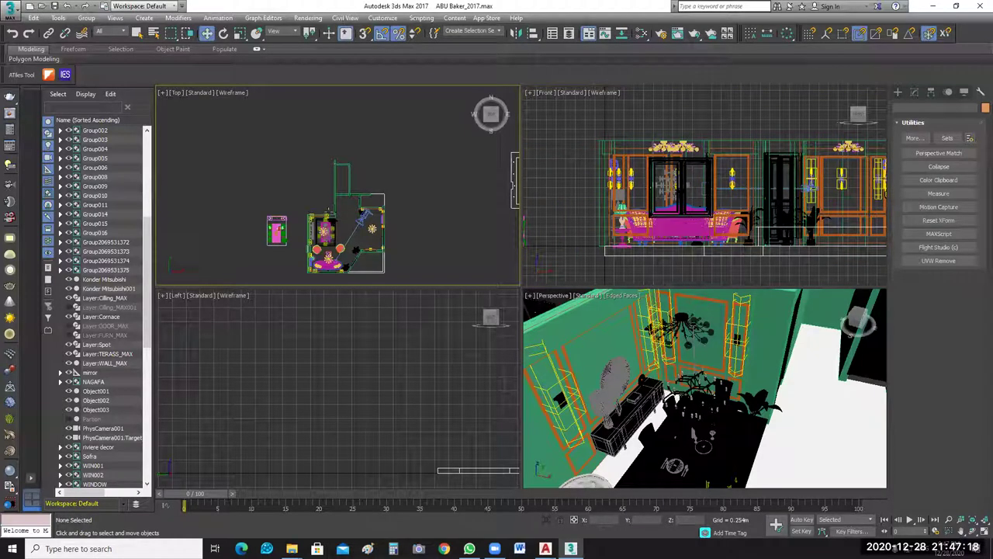
scroll(328, 212, "up", 3)
left_click(327, 221)
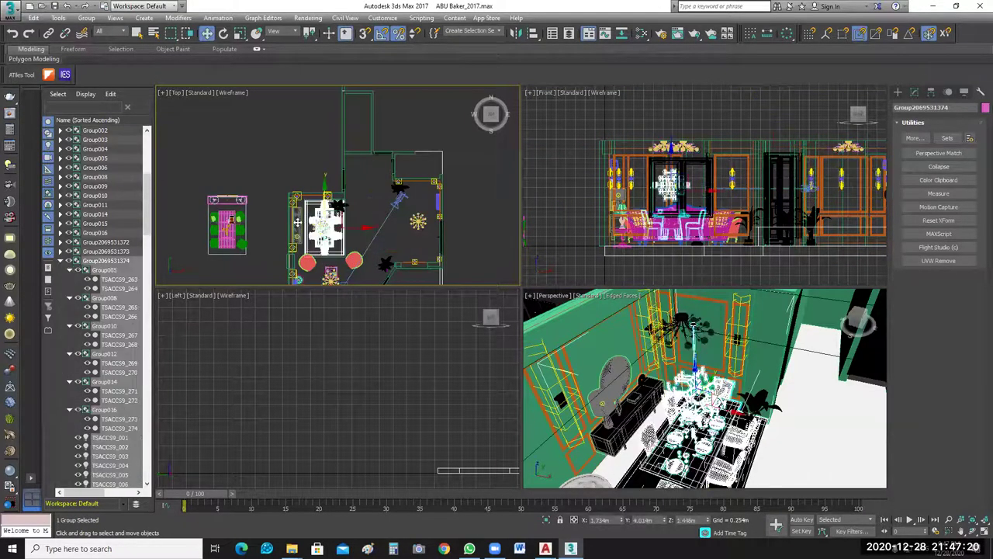
left_click(693, 379, "ctrl")
left_click(665, 255, "ctrl")
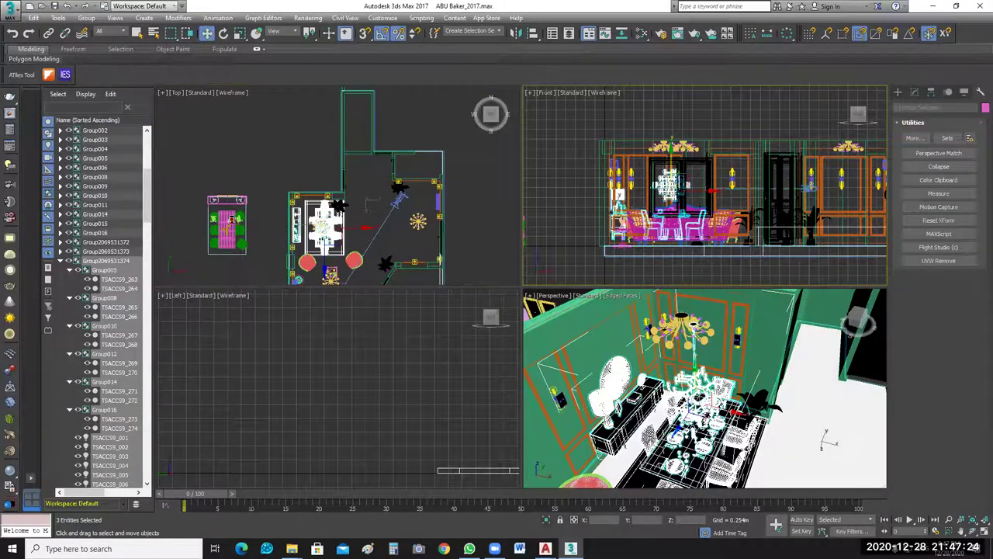
left_click(547, 520)
left_click(741, 210)
scroll(618, 210, "up", 4)
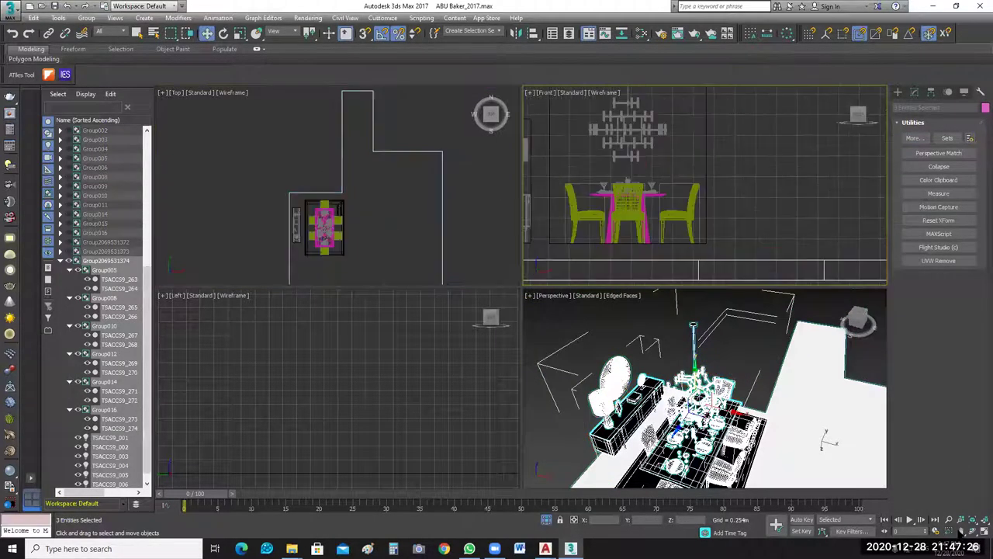
Align the table and sideboard groups to the floor slab in the Front view, matching their minimum Y to the slab's maximum, and deselect them.
key("alt+w")
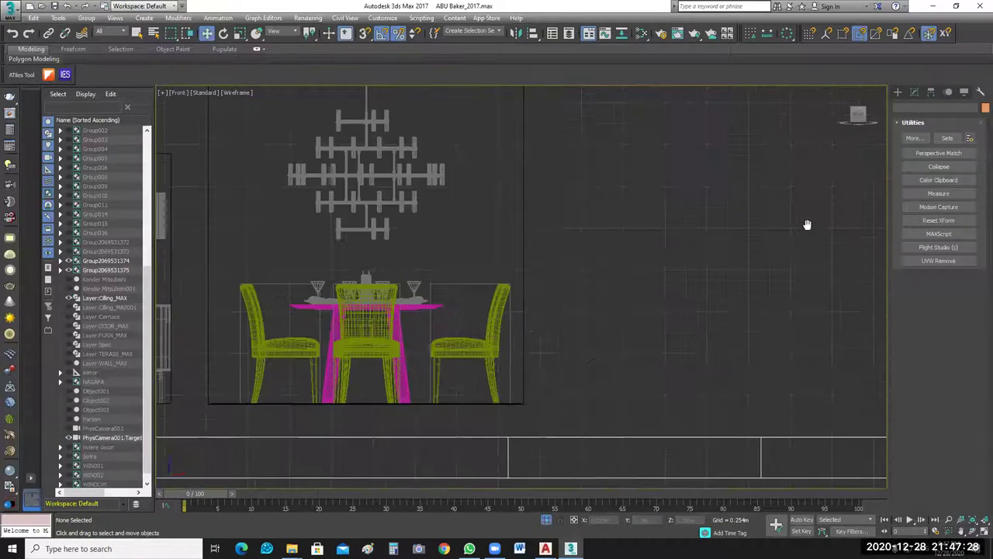
scroll(808, 236, "down", 2)
left_click_drag(740, 284, 377, 317)
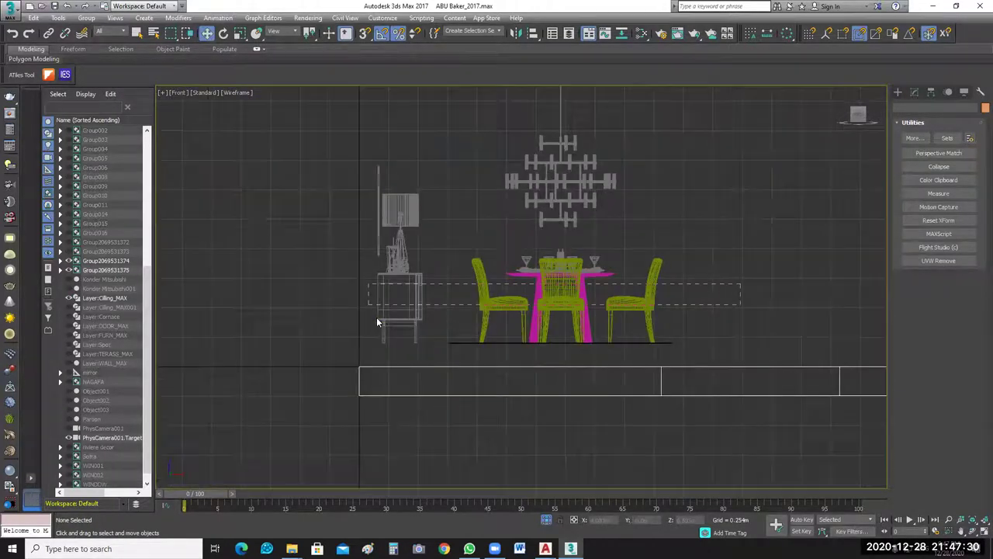
left_click(532, 35)
left_click(641, 395)
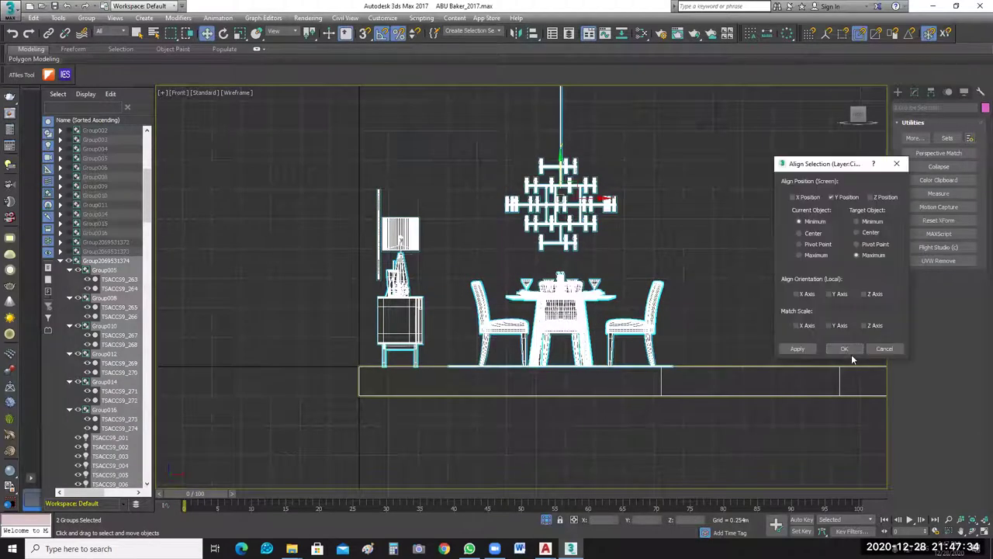
left_click(847, 348)
middle_click_drag(671, 191, 668, 238)
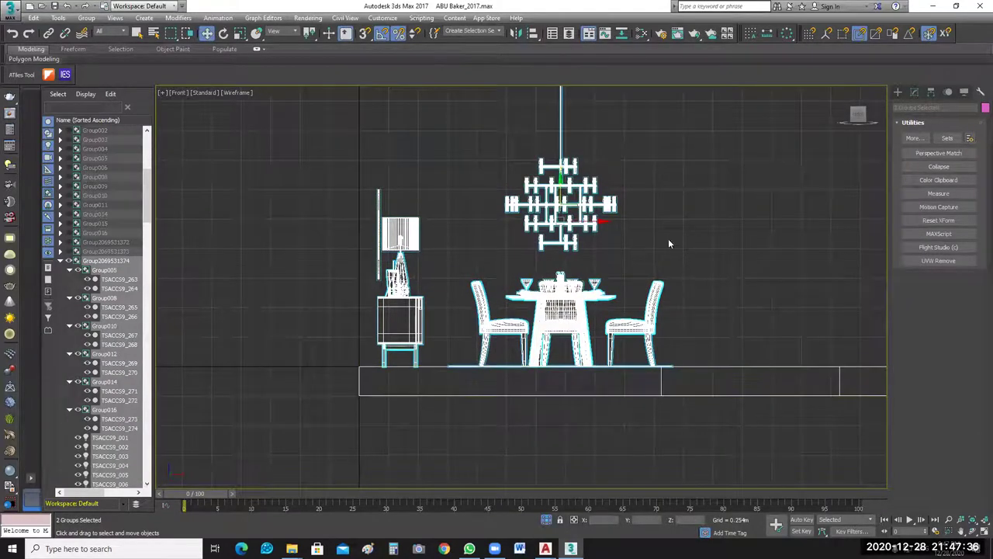
left_click(622, 220)
middle_click_drag(558, 275, 558, 304)
left_click_drag(653, 196, 505, 288)
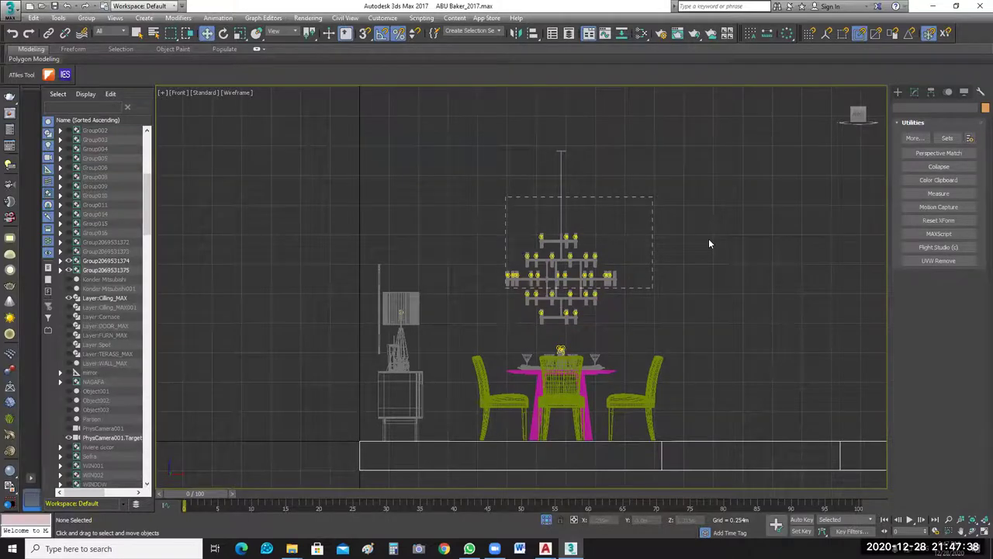
left_click(702, 296)
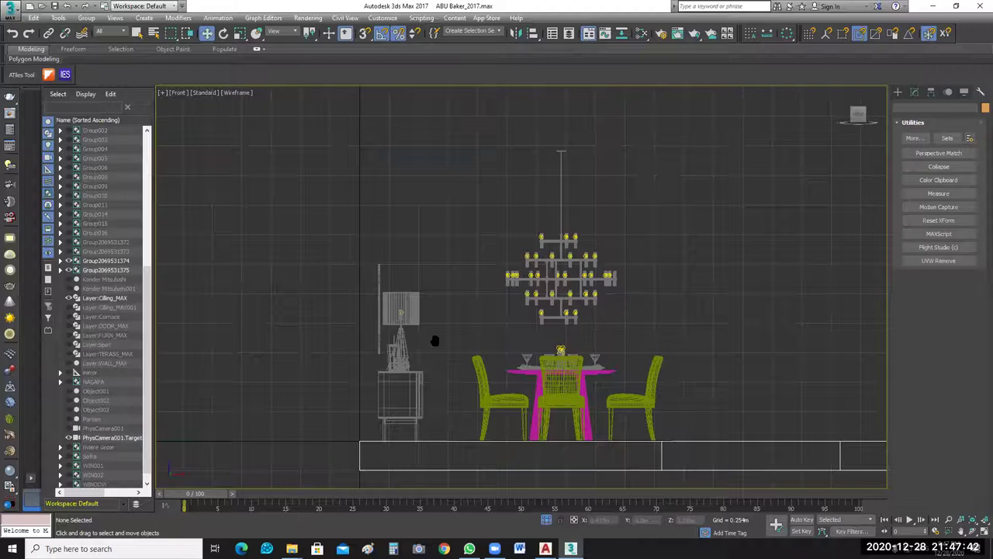
Measure the sideboard group's dimensions with the Measure utility, then deselect the group and close the utility.
scroll(447, 331, "up", 2)
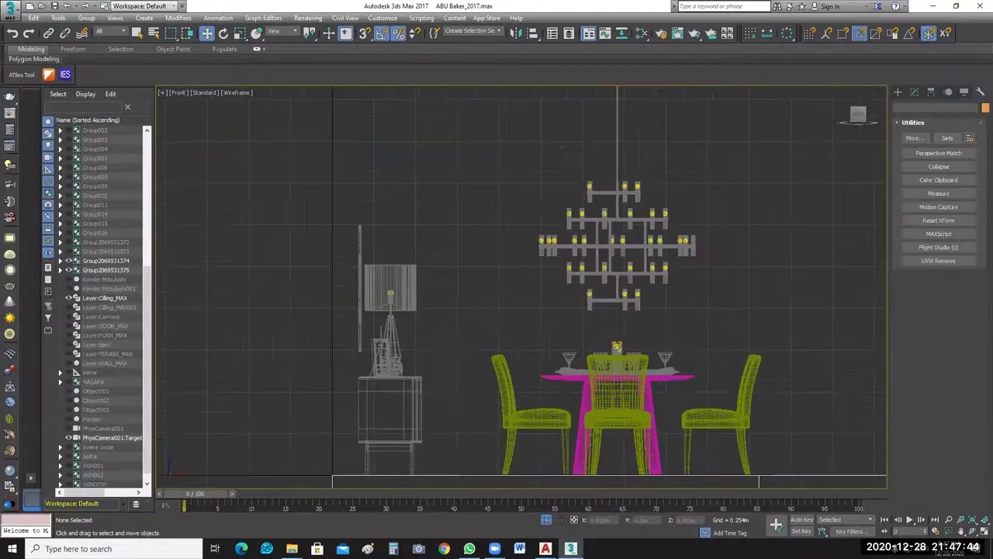
scroll(427, 479, "up", 2)
left_click(419, 376)
left_click(939, 194)
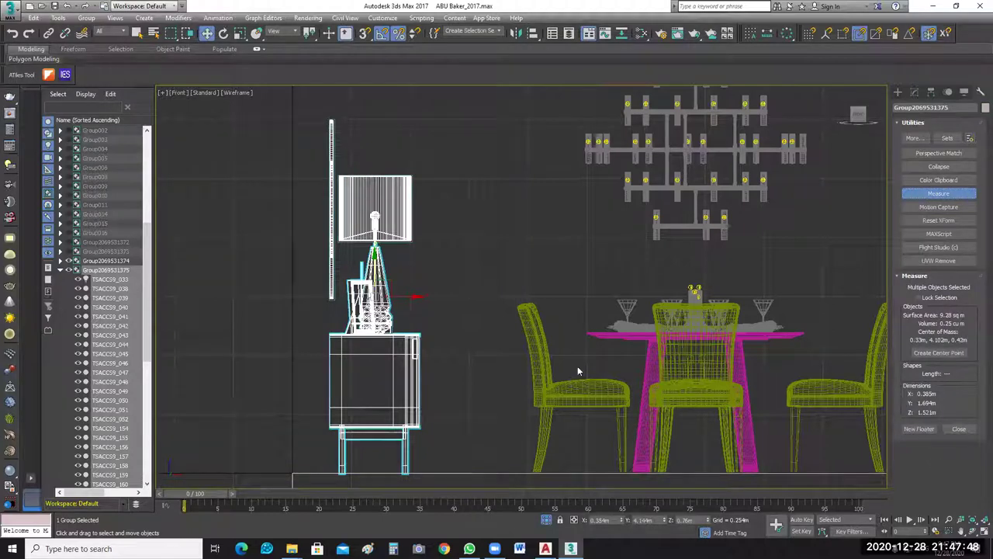
middle_click_drag(518, 260, 522, 247)
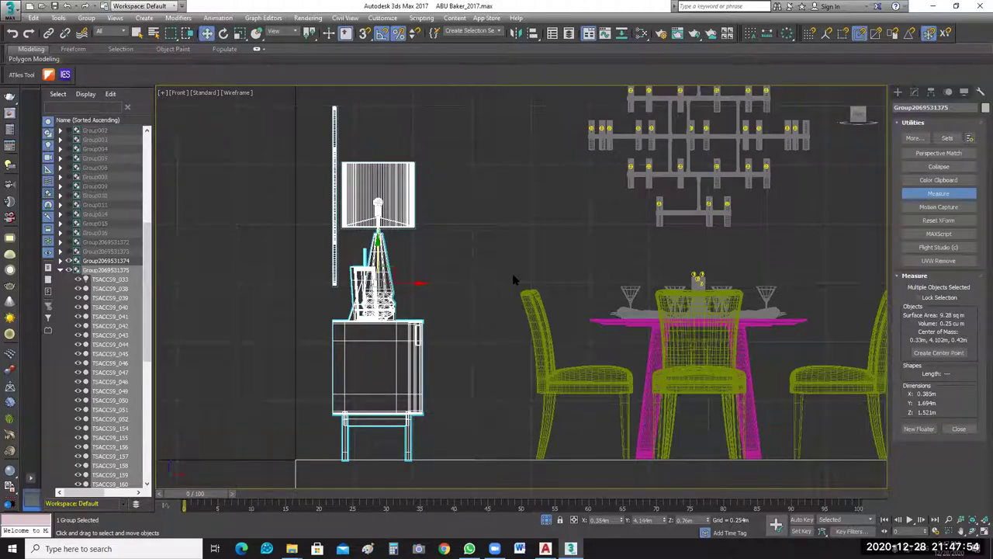
left_click(489, 233)
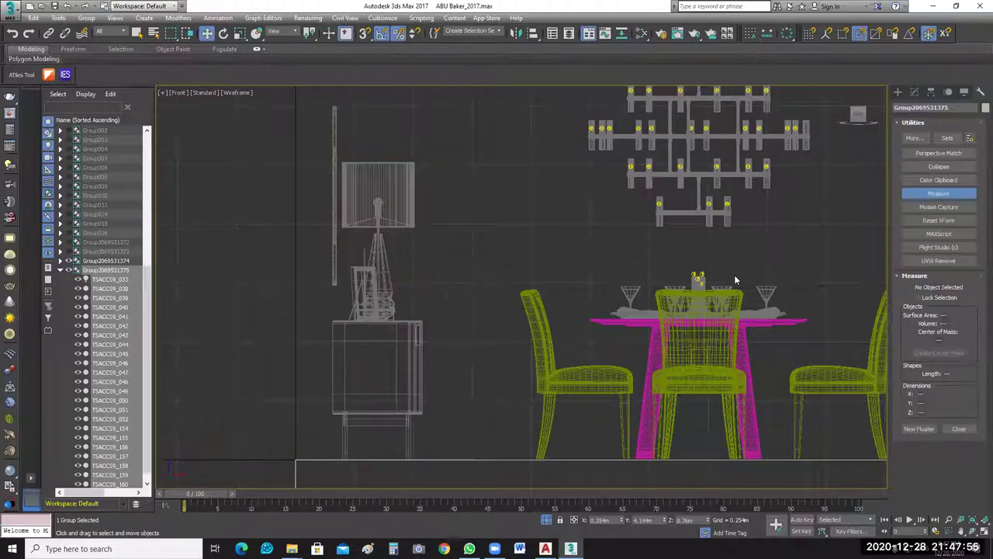
left_click(942, 194)
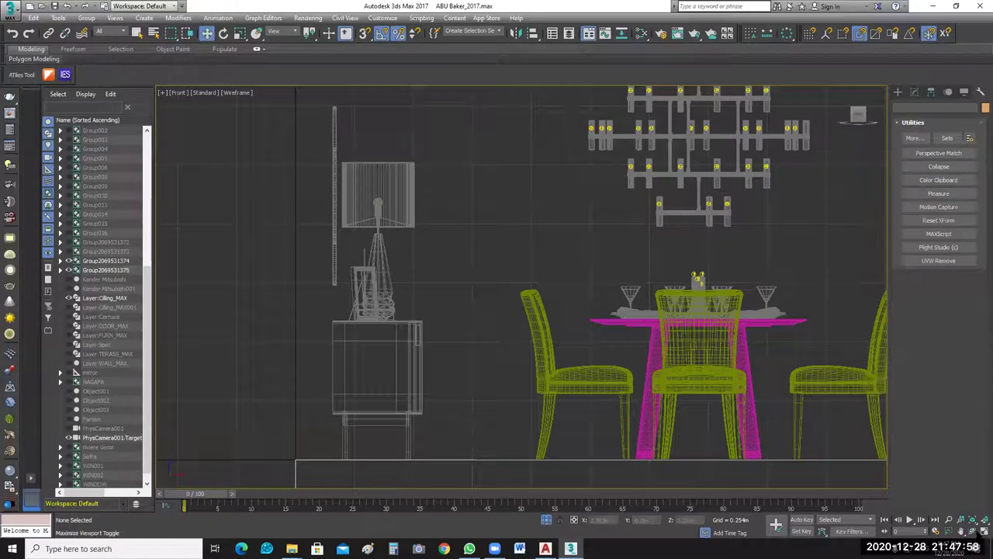
Unhide the ceiling slab Layer:Cilling_MAX001 alongside the isolated dining groups.
key("alt+w")
scroll(686, 218, "down", 5)
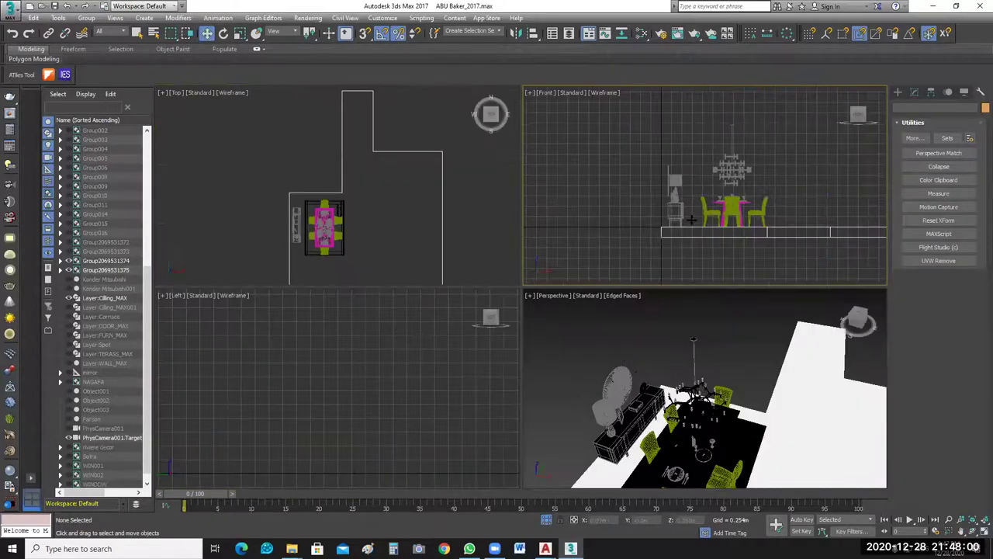
left_click(698, 190)
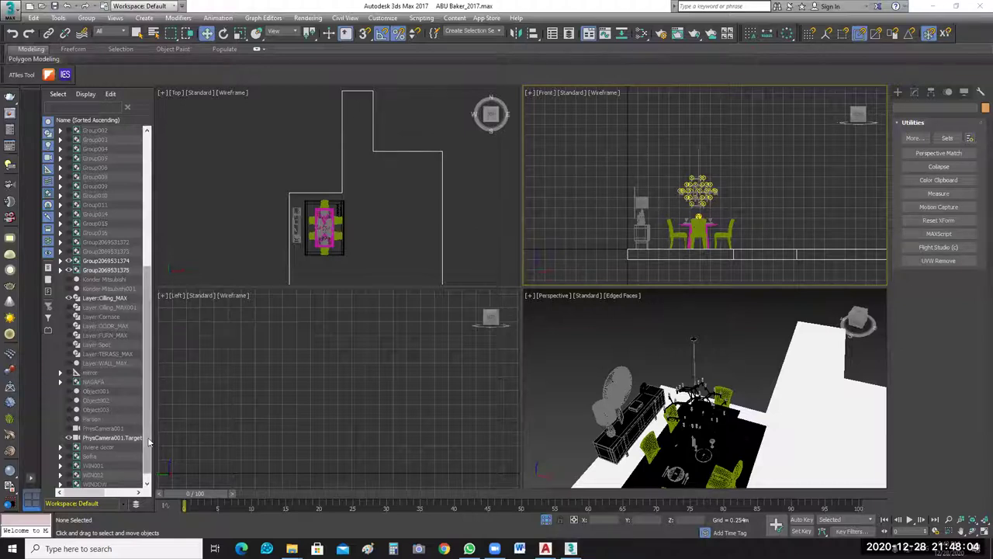
scroll(100, 309, "down", 1)
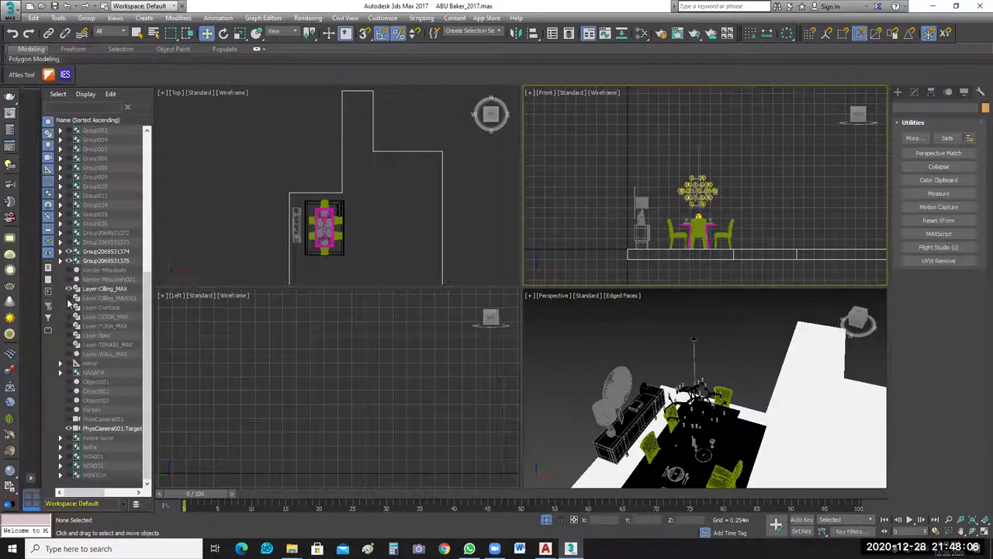
left_click(68, 298)
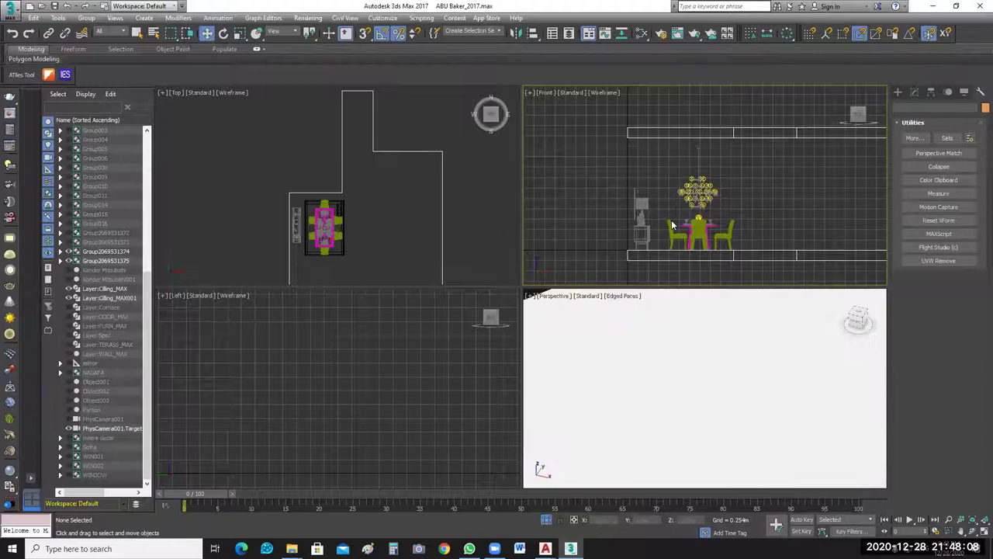
Examine the dining set and chandelier against the ceiling and floor slabs in the Front and Perspective views.
middle_click_drag(689, 216, 686, 232)
left_click(715, 205)
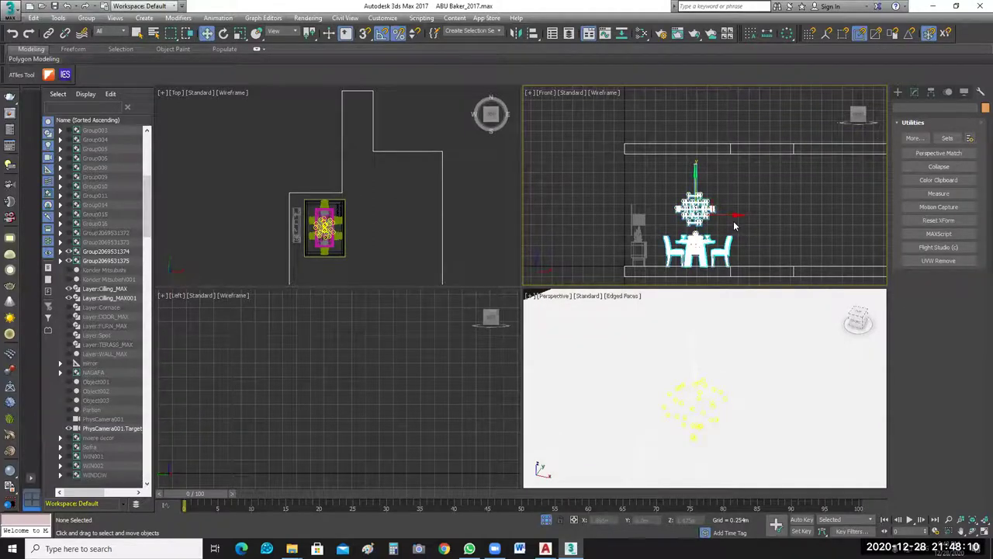
scroll(739, 198, "up", 1)
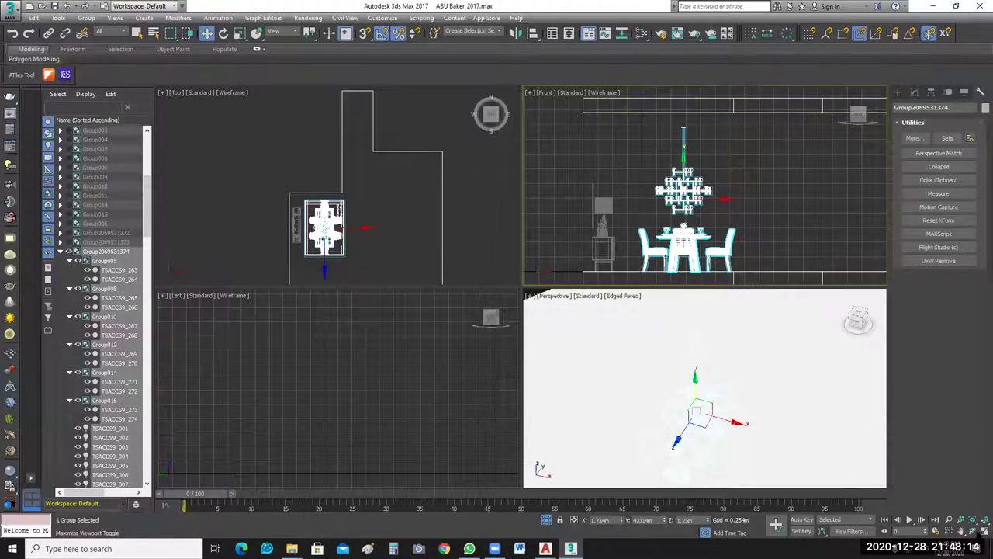
left_click(702, 378)
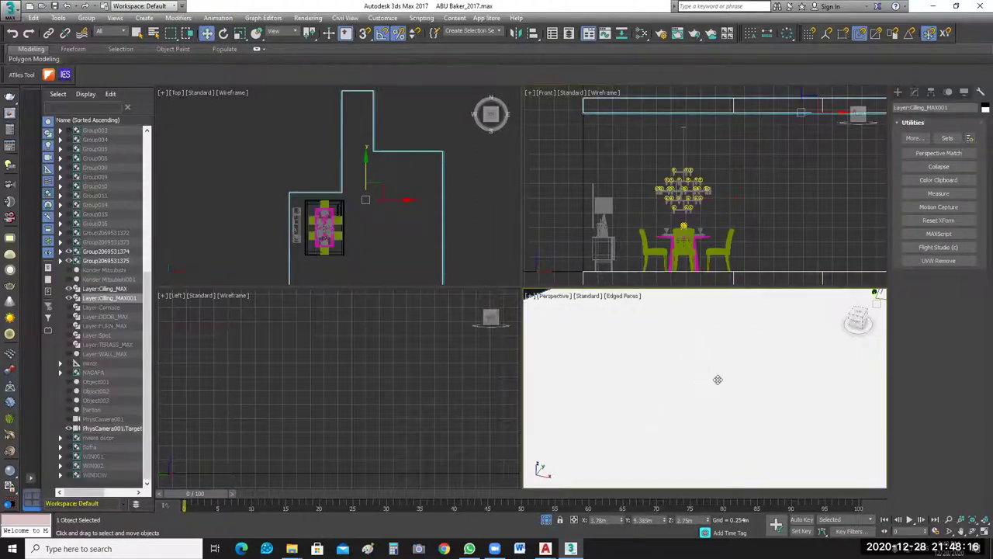
scroll(717, 380, "down", 3)
right_click(746, 136)
middle_click_drag(777, 207, 757, 182)
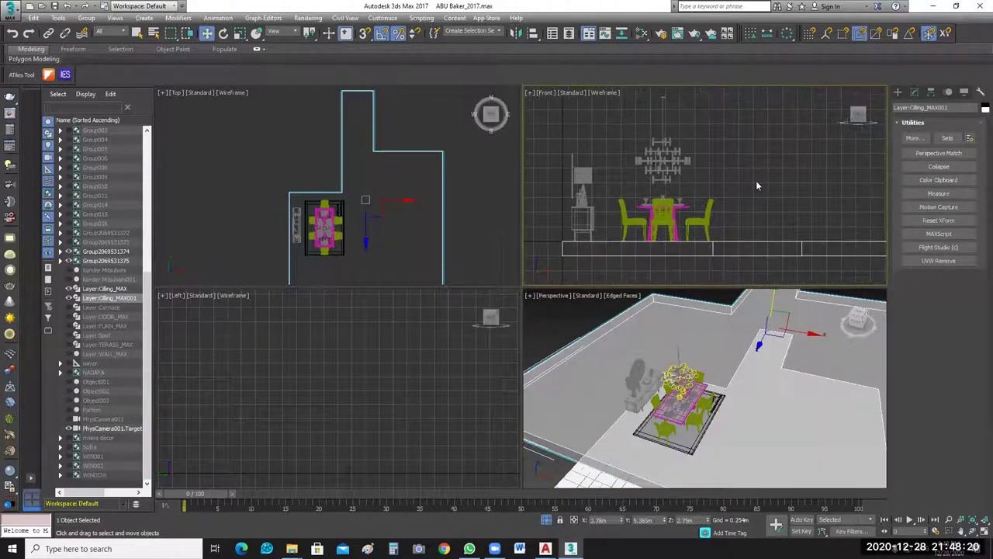
scroll(756, 183, "down", 3)
scroll(725, 336, "down", 2)
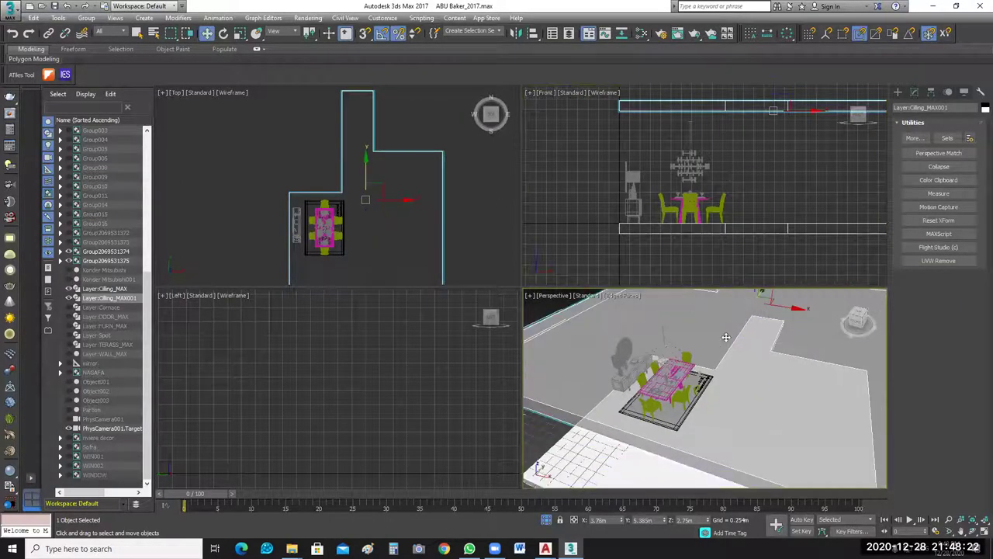
middle_click_drag(725, 336, 730, 339, "alt")
scroll(707, 331, "up", 4)
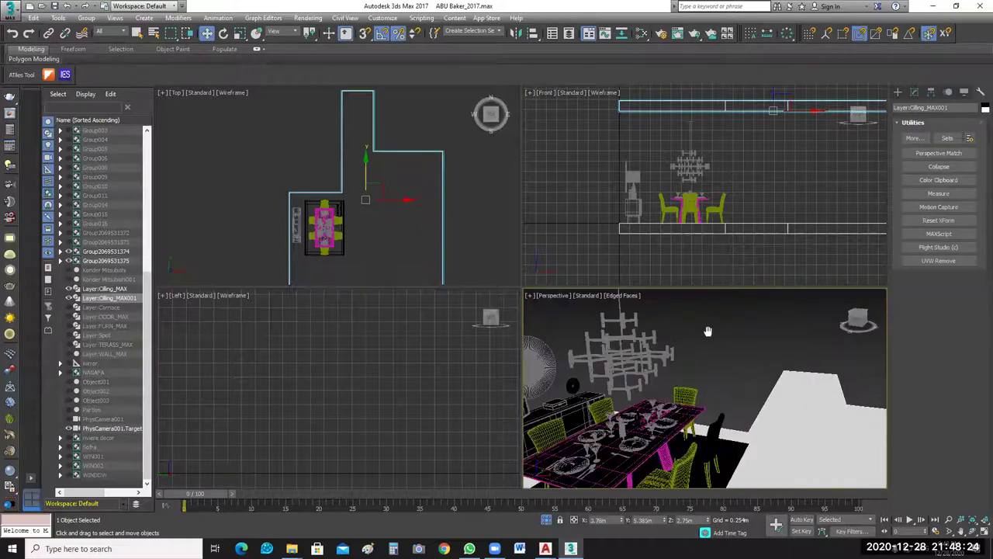
scroll(709, 335, "down", 4)
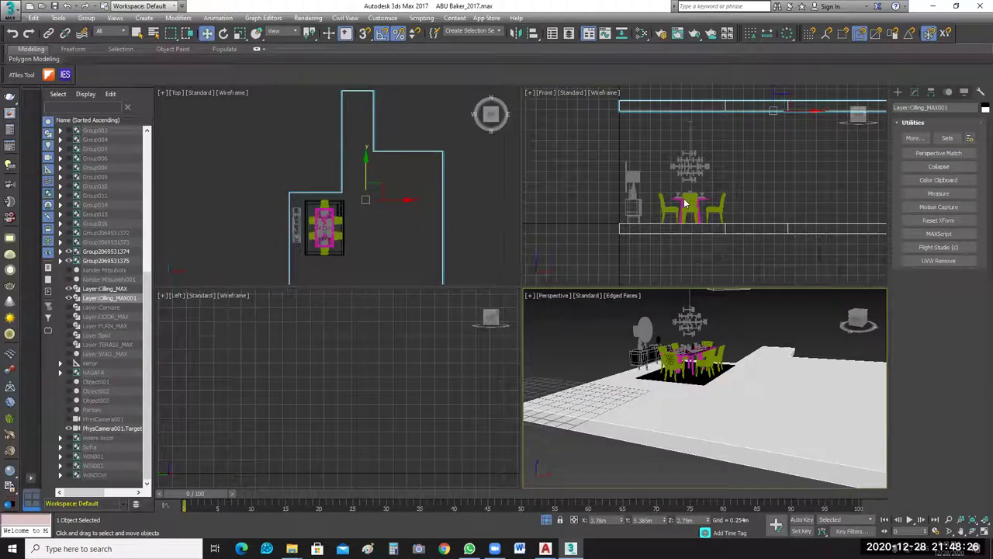
Select the table and sideboard groups and scale them up slightly together, bringing the chandelier's rod close to the ceiling, then deselect them.
left_click(686, 203)
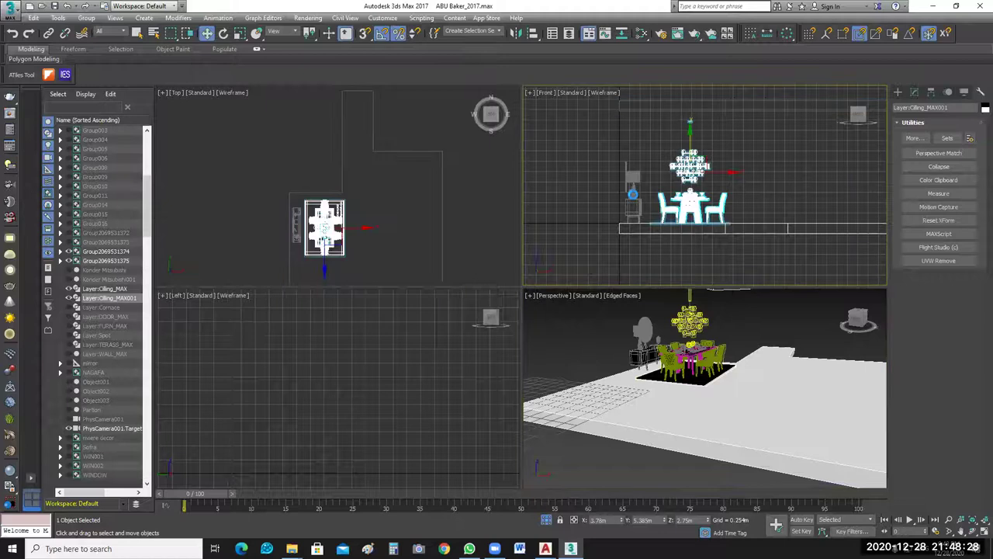
scroll(737, 150, "up", 2)
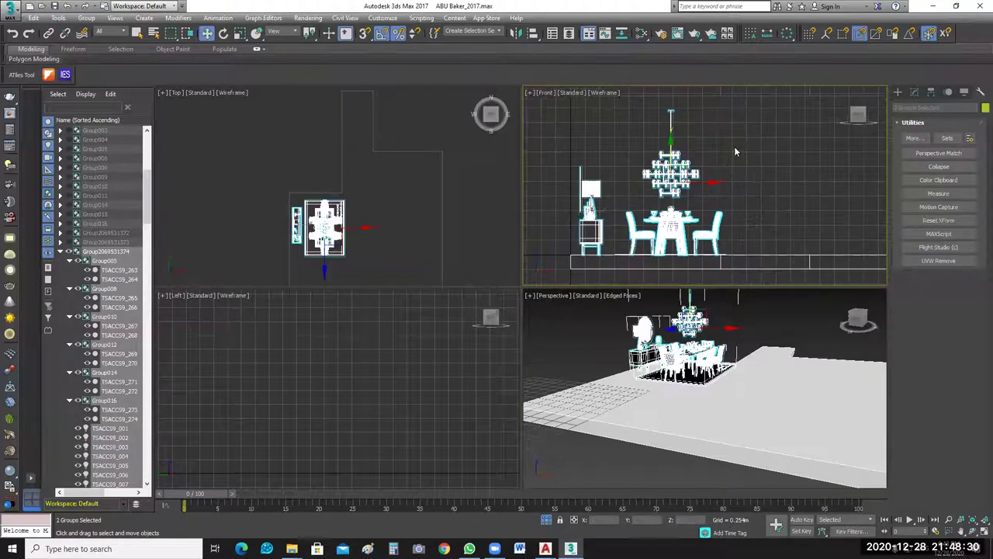
left_click(240, 34)
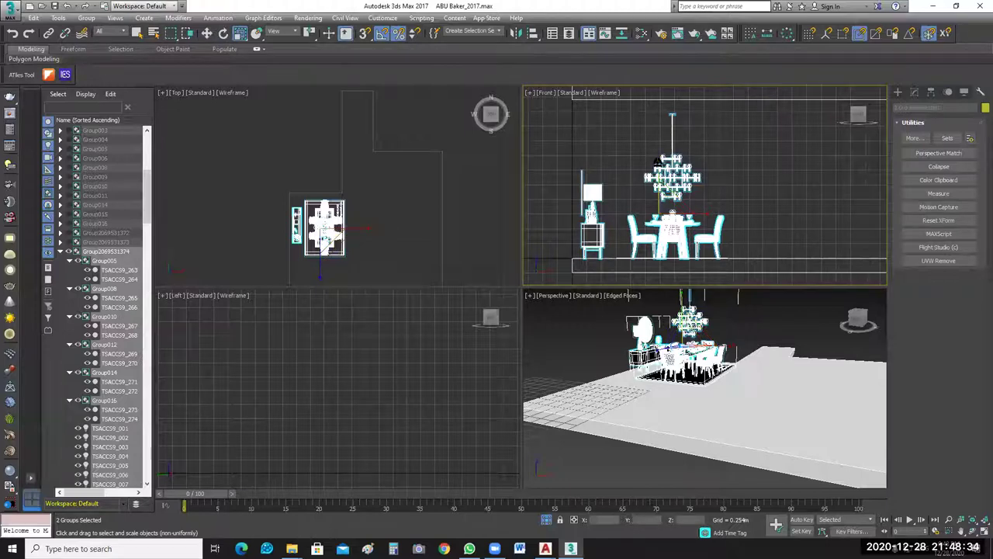
left_click_drag(659, 162, 660, 169)
left_click(534, 151)
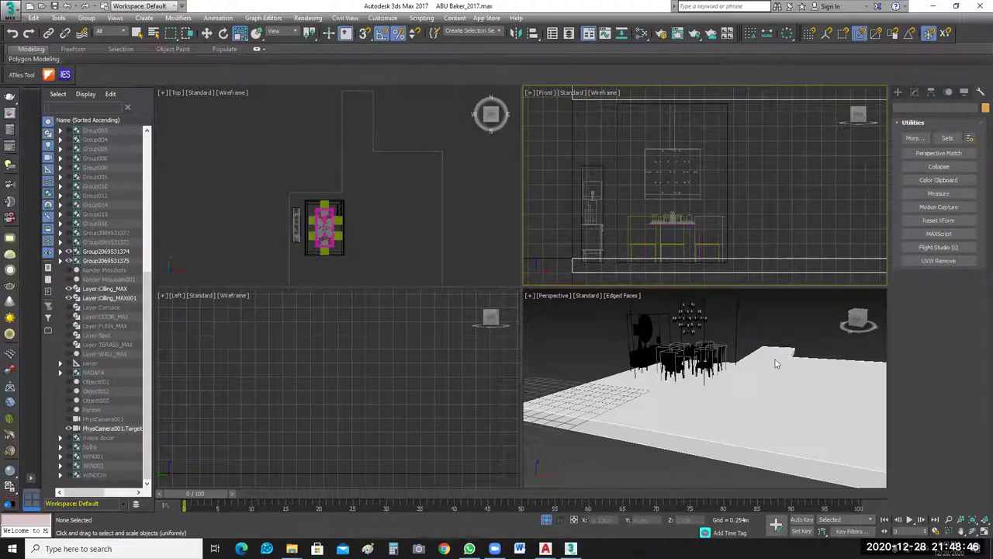
Realign the enlarged table and sideboard groups onto the floor slab, matching their minimum Y to the slab's maximum.
key("alt+w")
middle_click_drag(679, 280, 779, 220)
left_click_drag(303, 318, 774, 319)
middle_click_drag(773, 319, 765, 285)
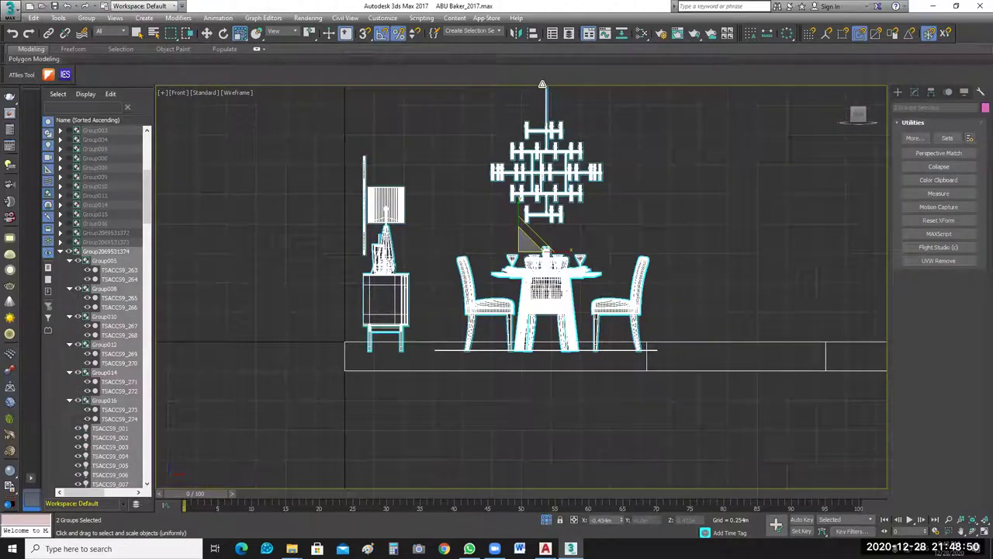
left_click(531, 35)
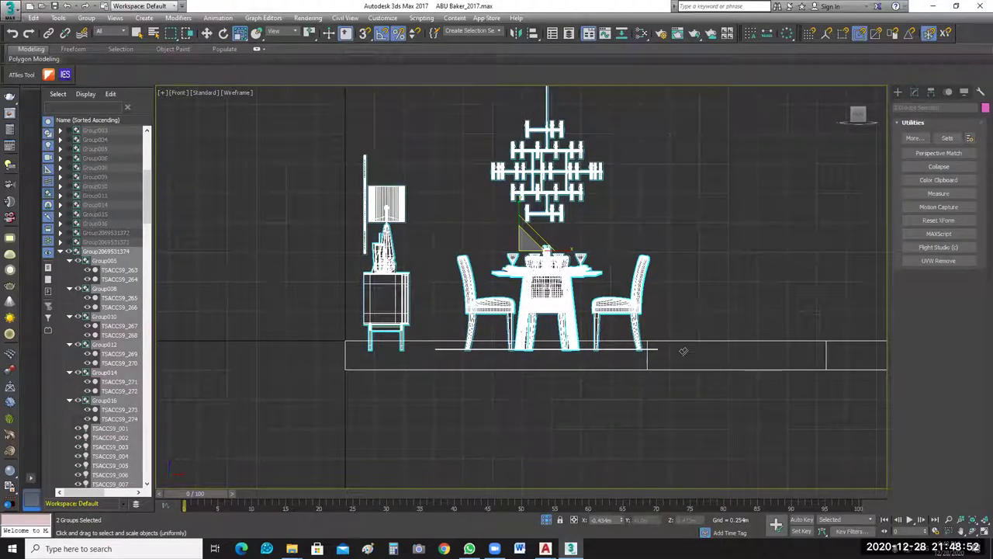
left_click(701, 339)
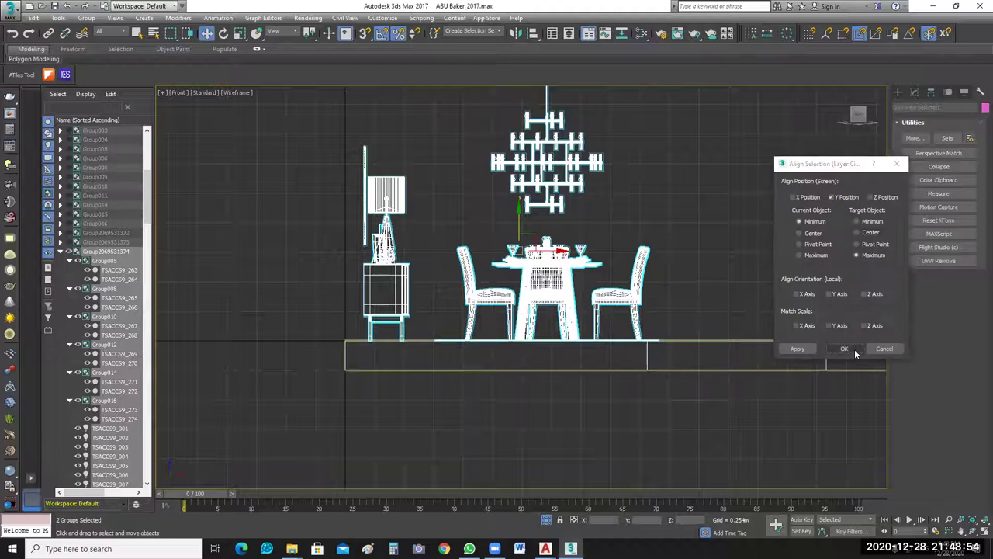
key("Return")
Check the chandelier's rod against the ceiling in the Front view, then deselect the groups and inspect the dining set in Perspective.
scroll(751, 293, "down", 4)
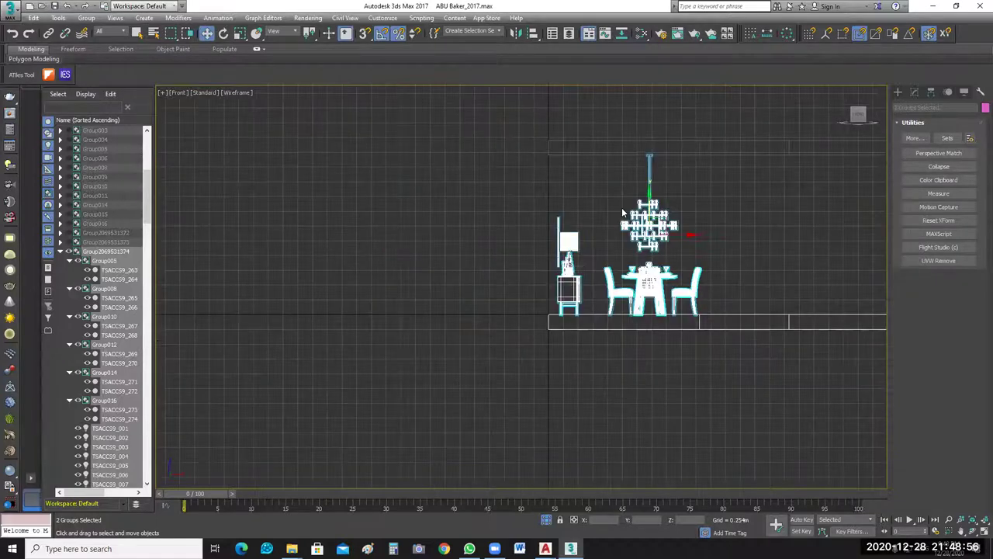
scroll(662, 153, "up", 8)
scroll(606, 221, "down", 2)
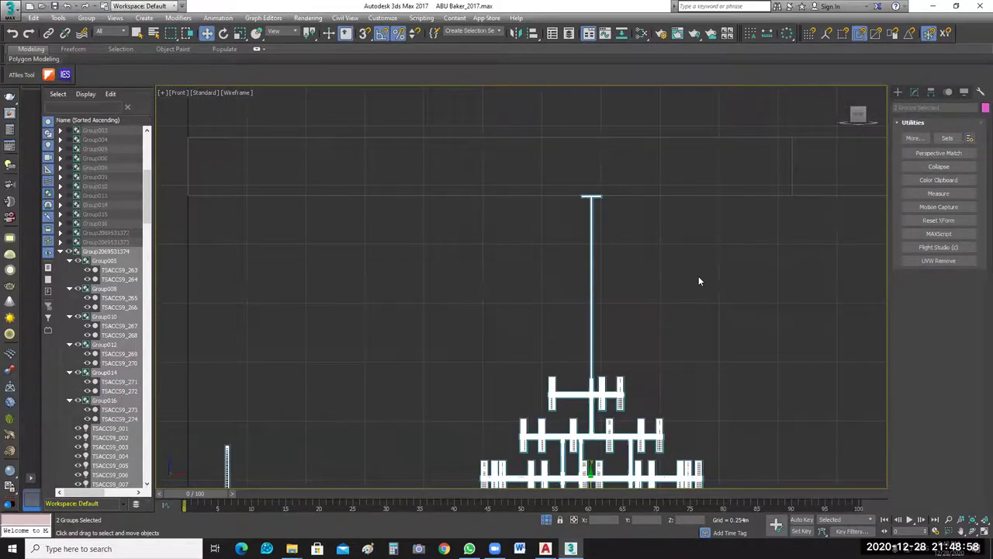
scroll(699, 281, "down", 6)
scroll(695, 281, "down", 3)
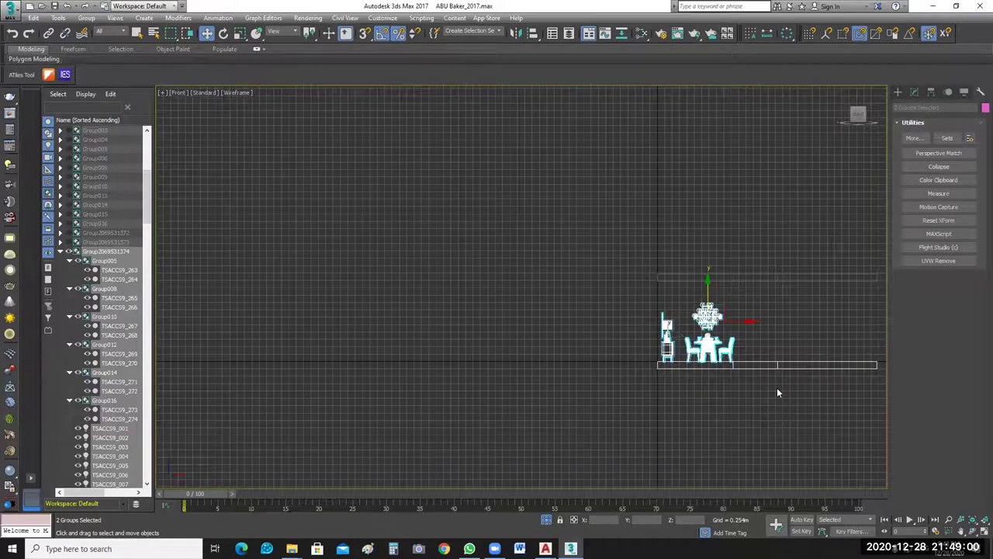
key("alt+w")
left_click(778, 401)
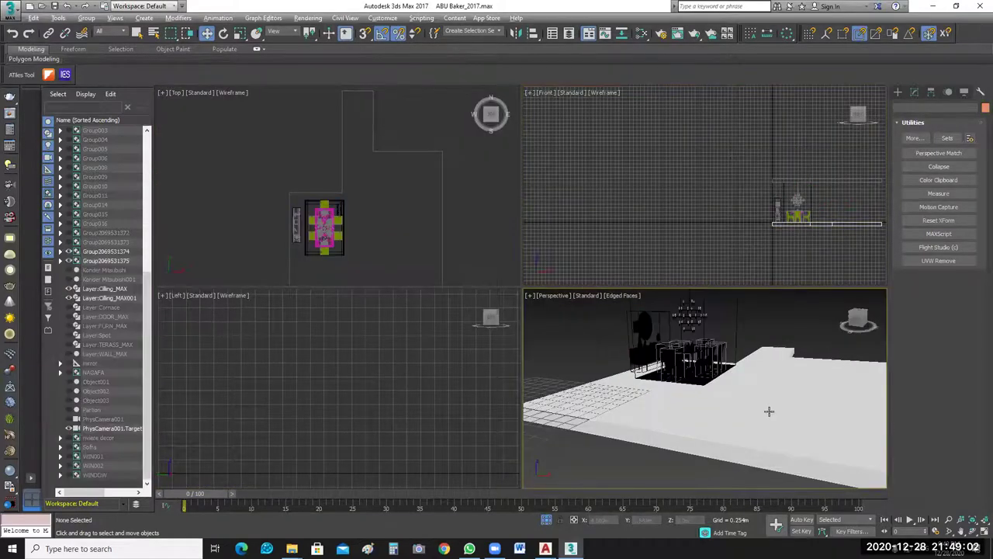
scroll(760, 414, "up", 3)
scroll(776, 413, "down", 3)
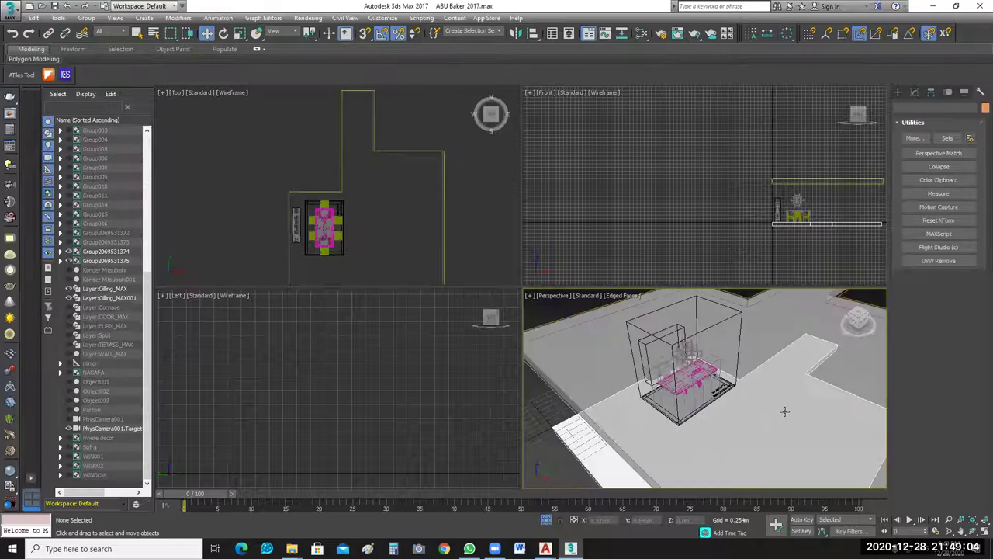
left_click(481, 232)
scroll(806, 217, "up", 6)
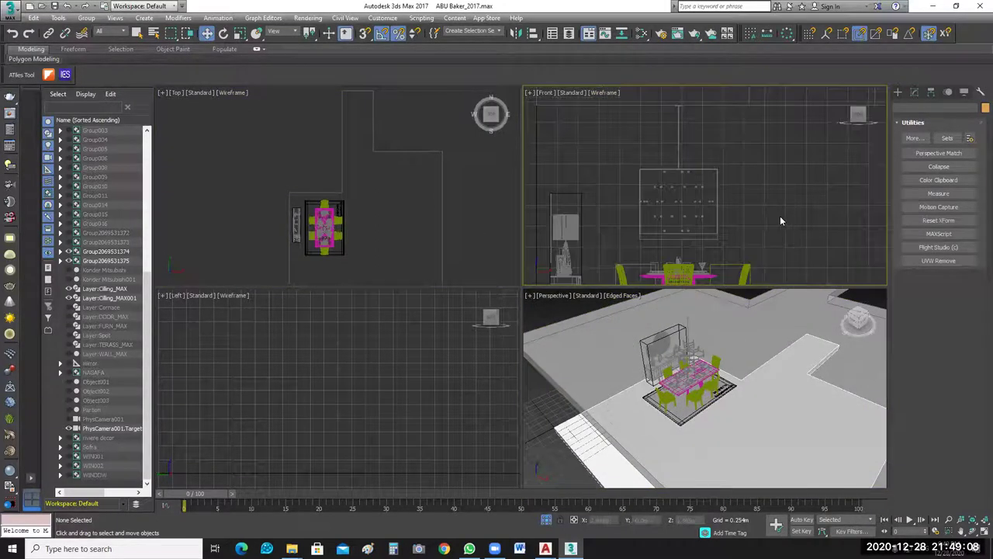
Examine the dining set, chandelier and sideboard placement in the Front, Top and Perspective views.
middle_click_drag(773, 209, 758, 179)
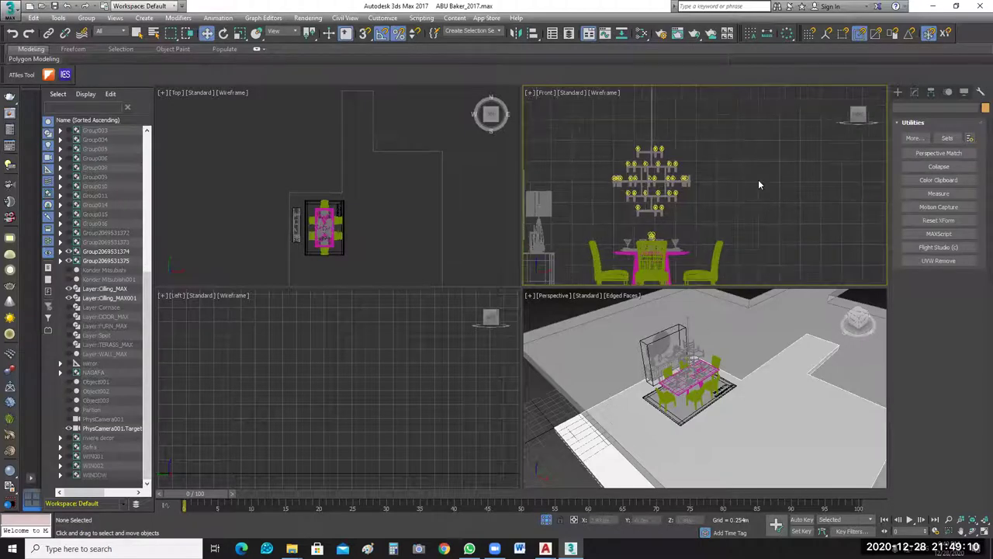
middle_click_drag(685, 189, 683, 211)
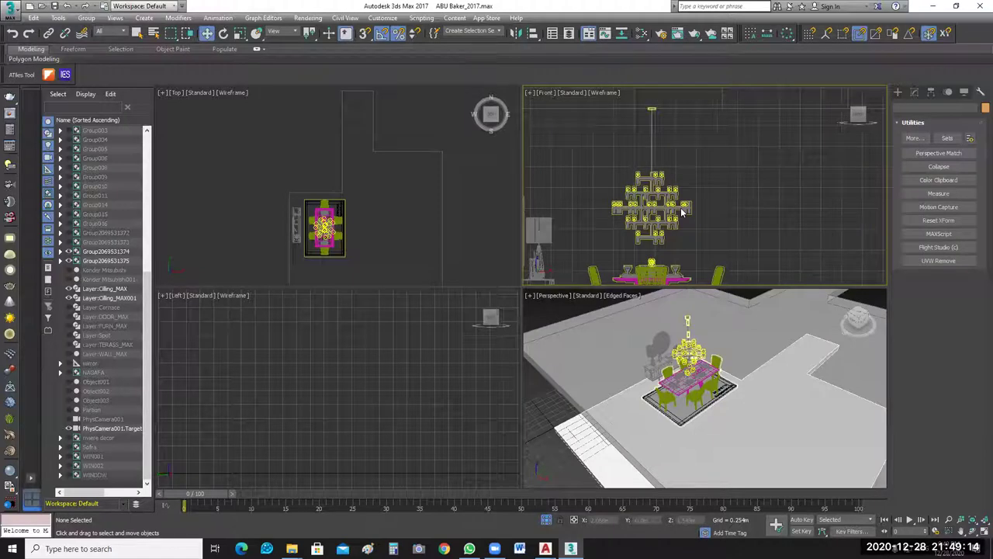
middle_click_drag(623, 253, 658, 226)
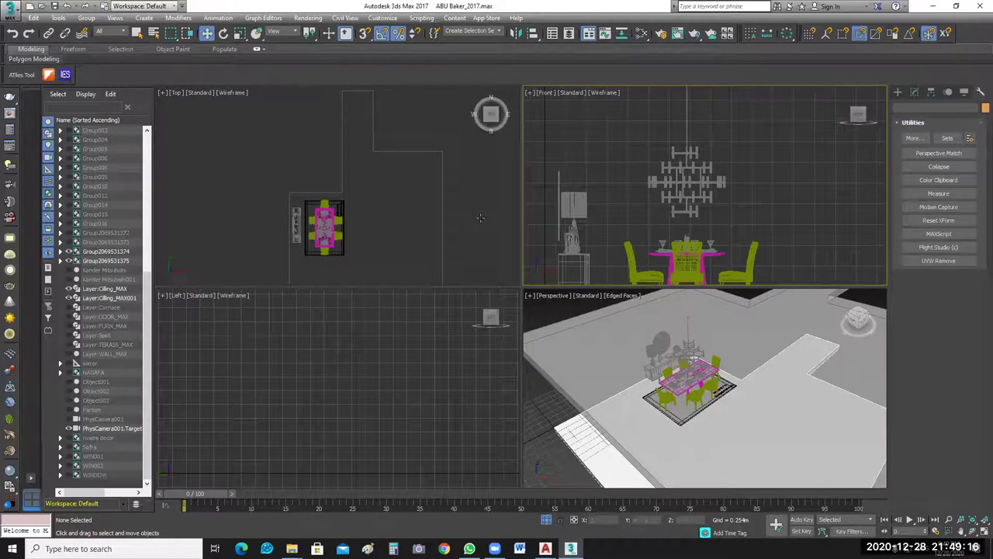
scroll(286, 232, "up", 3)
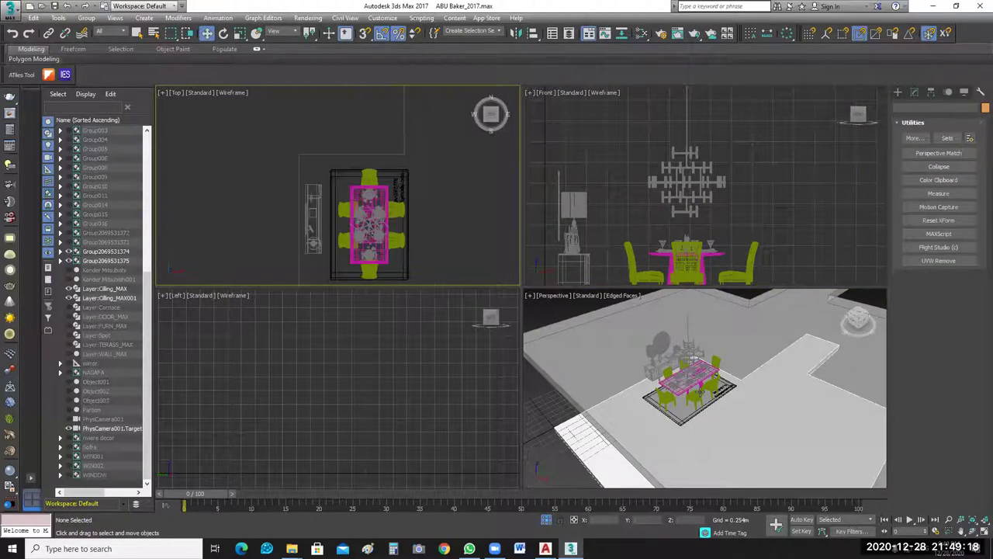
middle_click_drag(710, 419, 741, 444, "alt")
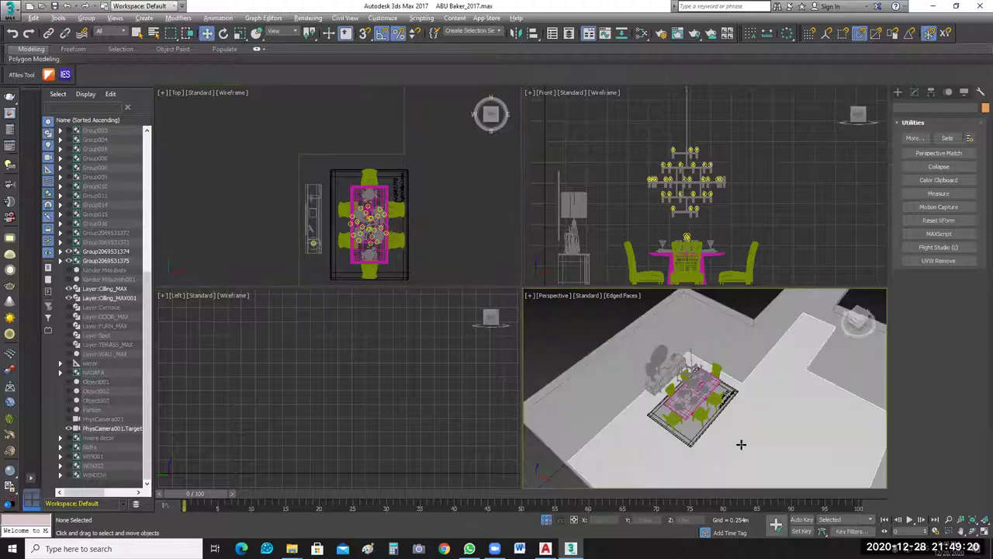
scroll(434, 264, "up", 4)
middle_click_drag(444, 257, 461, 248)
Select the sideboard group and stretch it slightly along its length in the Top view, then deselect it.
left_click(222, 179)
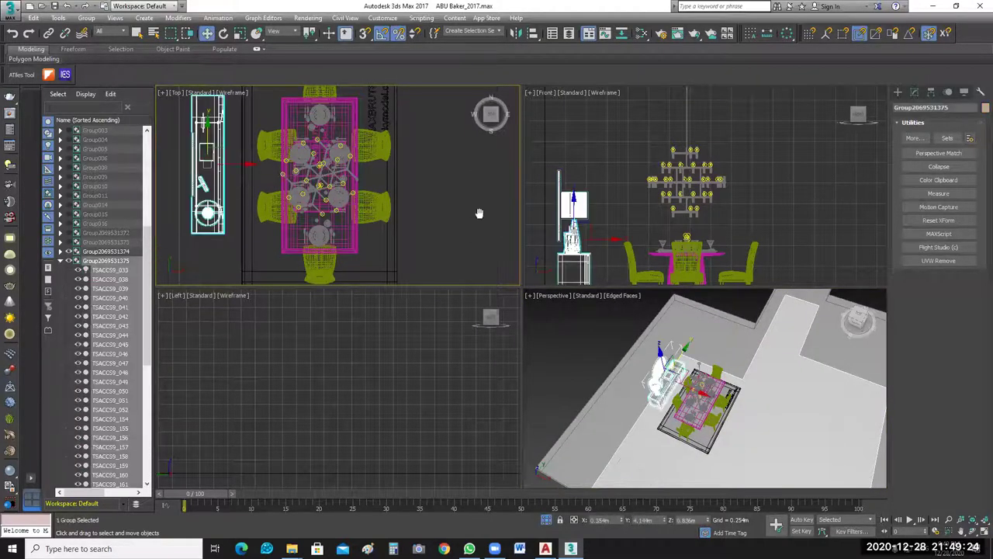
middle_click_drag(480, 213, 487, 215)
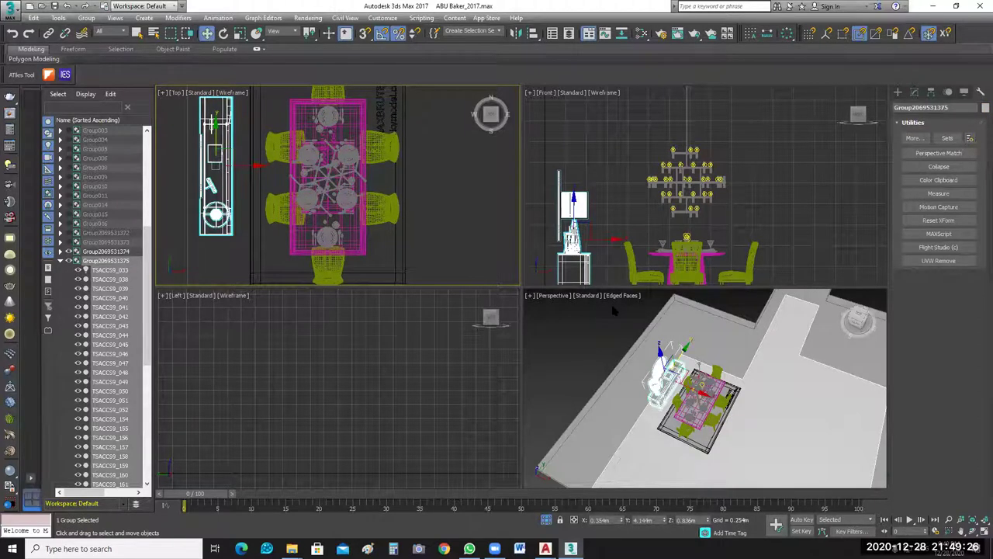
middle_click_drag(274, 193, 276, 193)
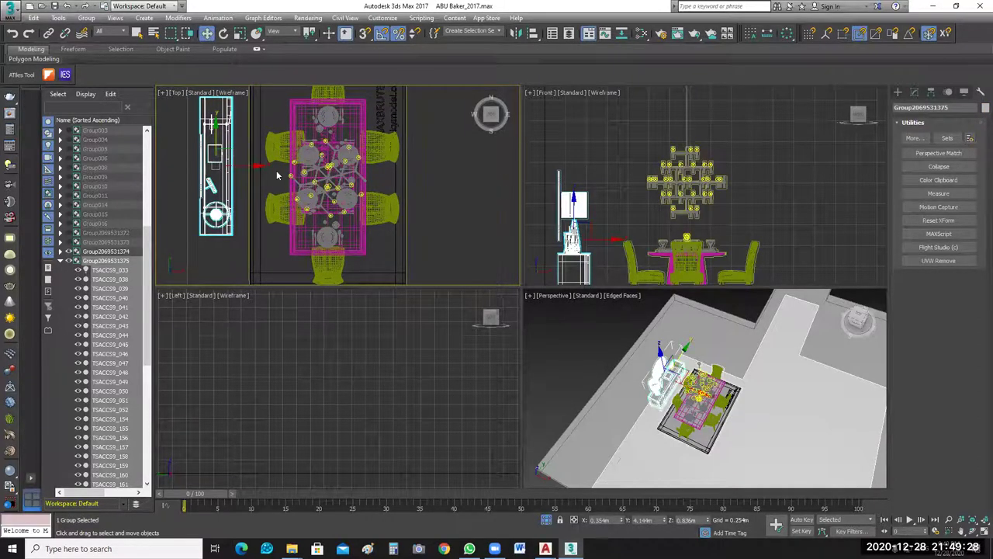
scroll(277, 170, "down", 2)
left_click(240, 33)
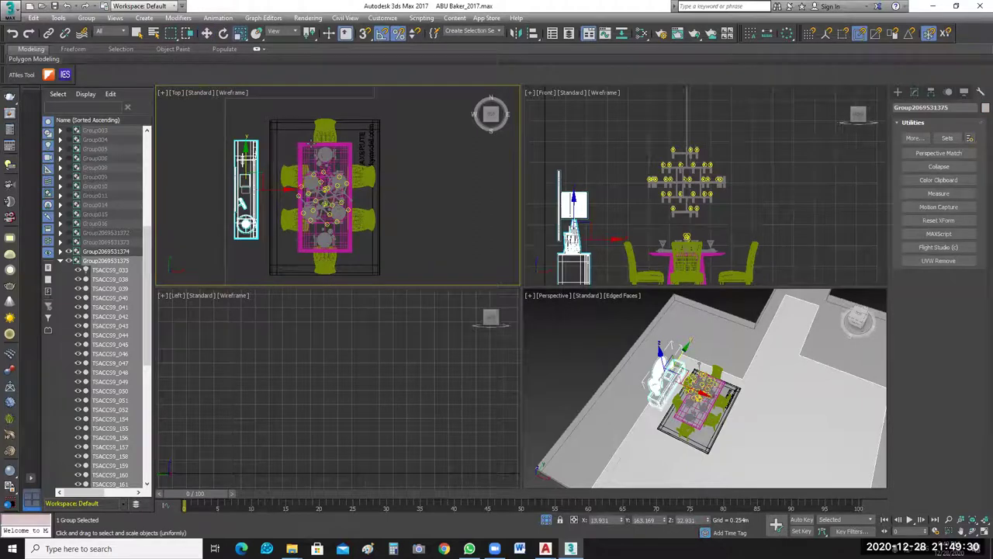
left_click_drag(246, 154, 246, 144)
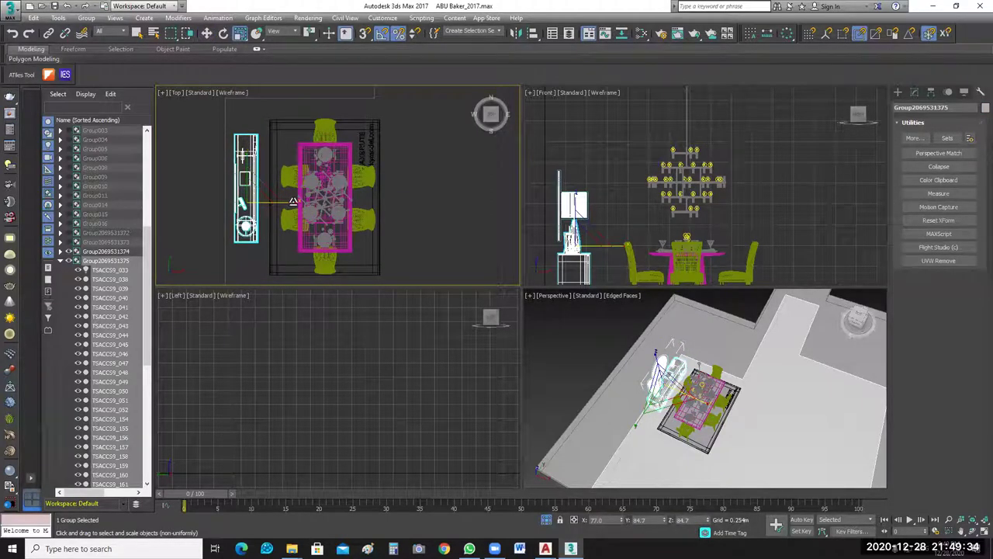
key("w")
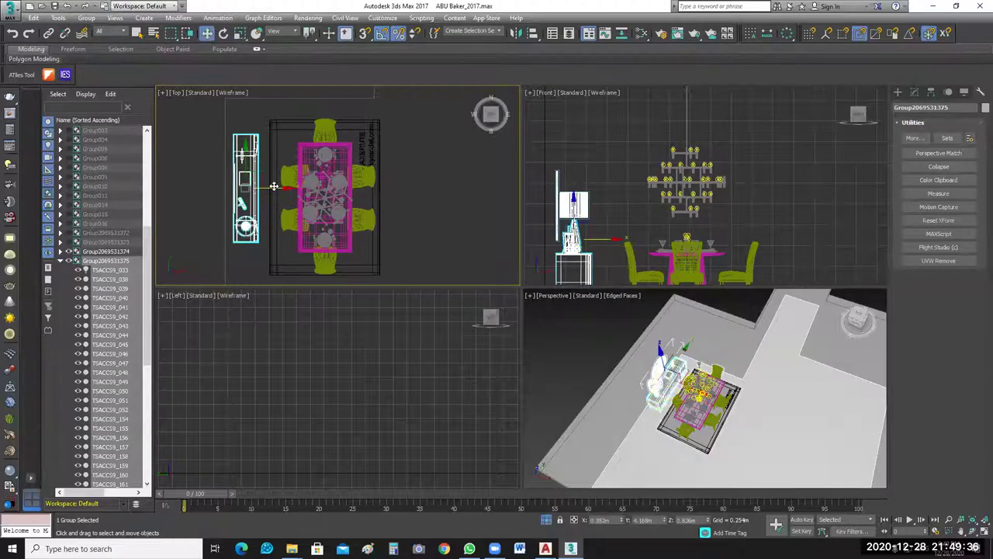
left_click(240, 259)
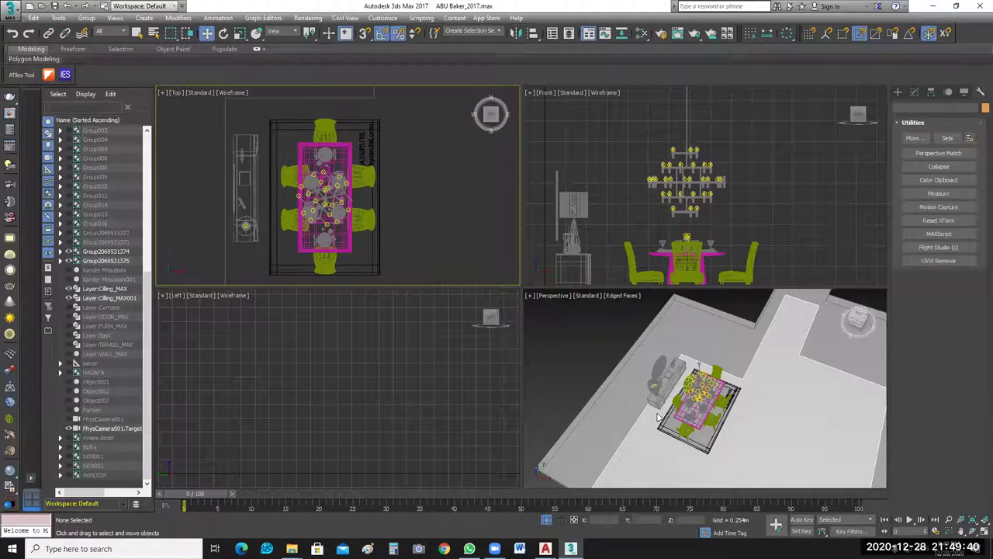
Move the sideboard group along Y so it is centred on the dining table's length, then deselect it.
left_click(694, 423)
middle_click_drag(668, 381, 683, 386, "alt")
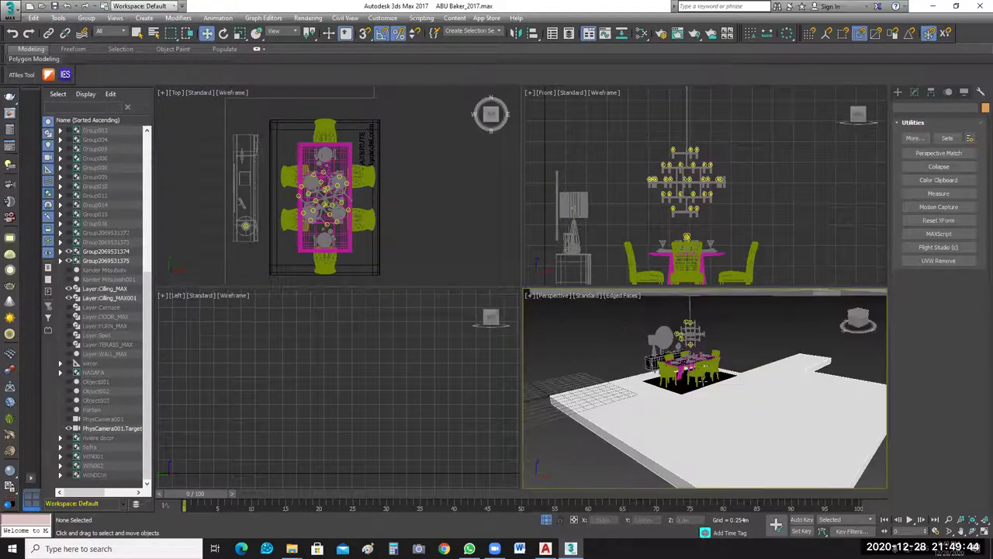
scroll(697, 399, "up", 5)
middle_click_drag(697, 399, 674, 396, "alt")
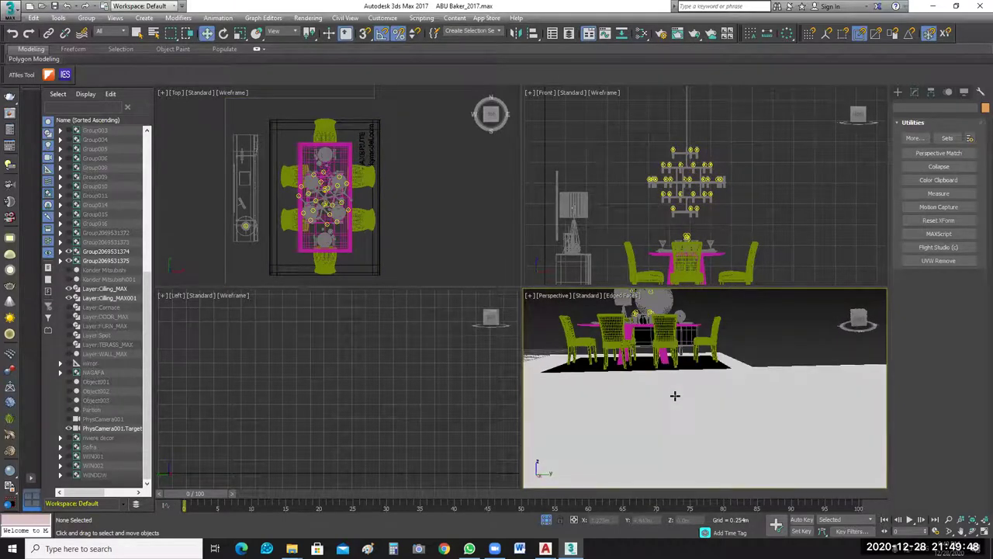
left_click(451, 231)
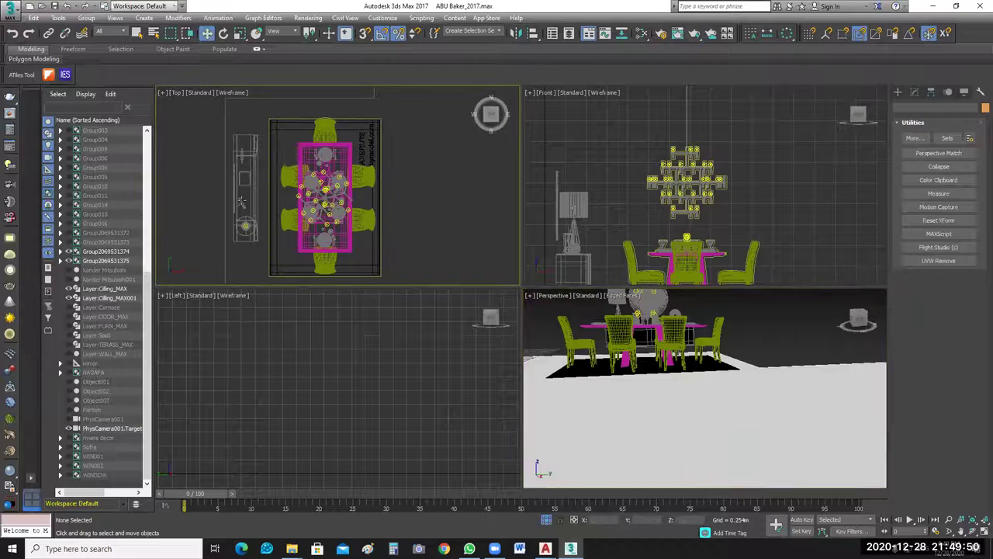
left_click(242, 200)
middle_click_drag(487, 224, 436, 205)
scroll(436, 206, "down", 2)
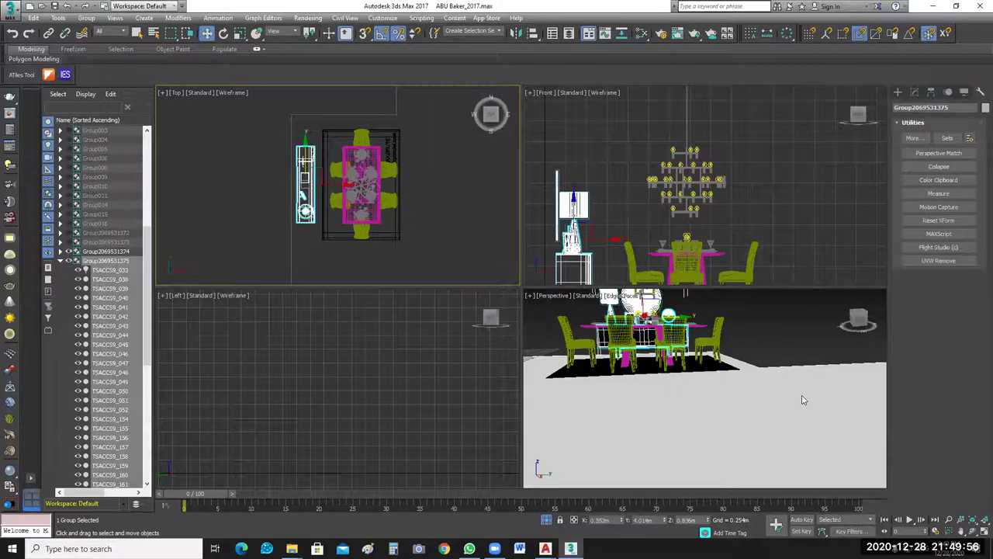
scroll(779, 336, "up", 2)
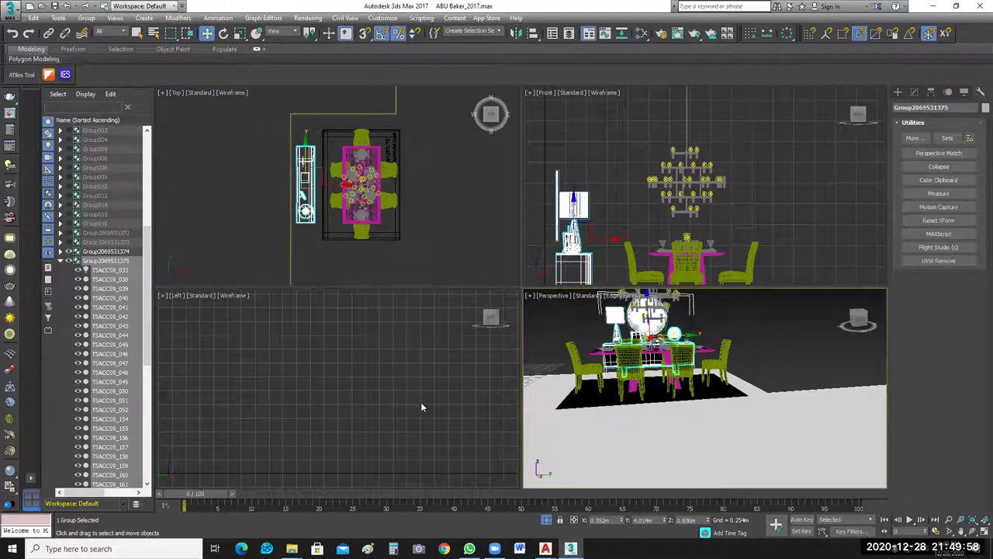
left_click(451, 417)
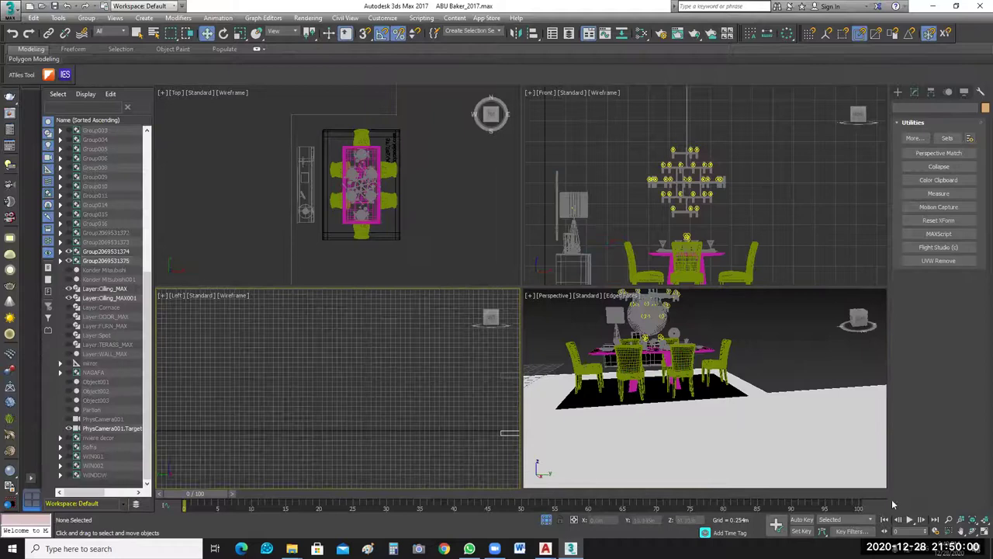
Frame the model in the Left view and check the sideboard and chandelier against the table there and in the Front view.
key("z")
middle_click(528, 386)
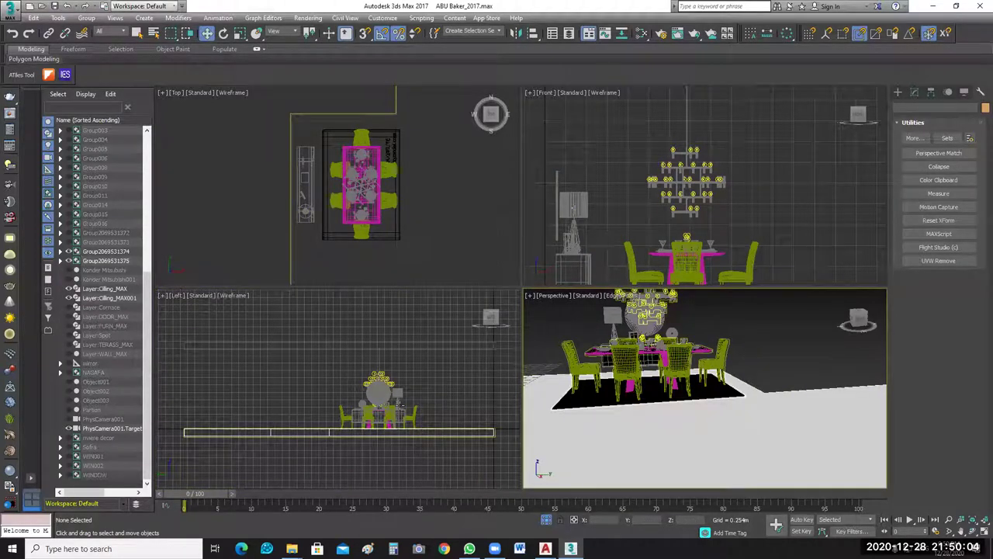
scroll(401, 409, "up", 4)
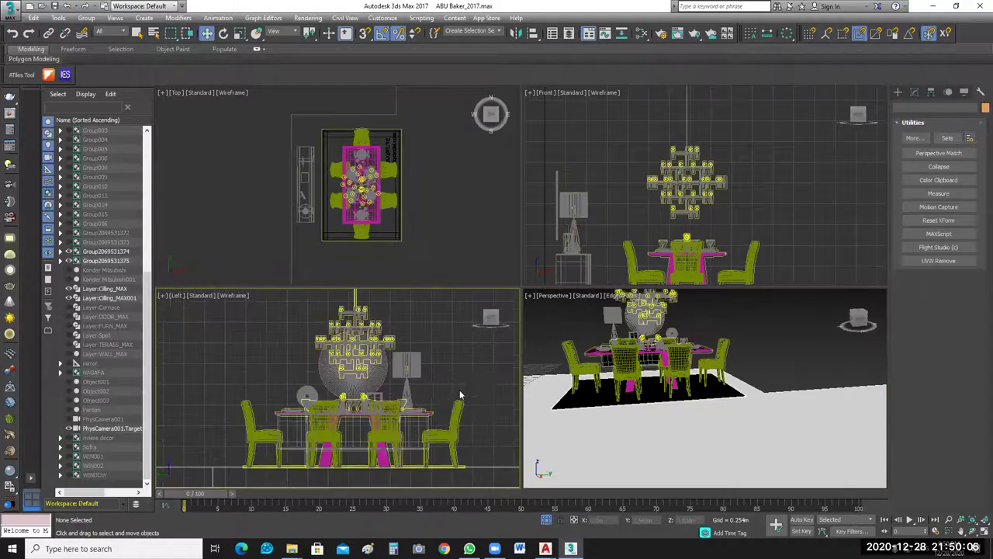
scroll(459, 396, "up", 2)
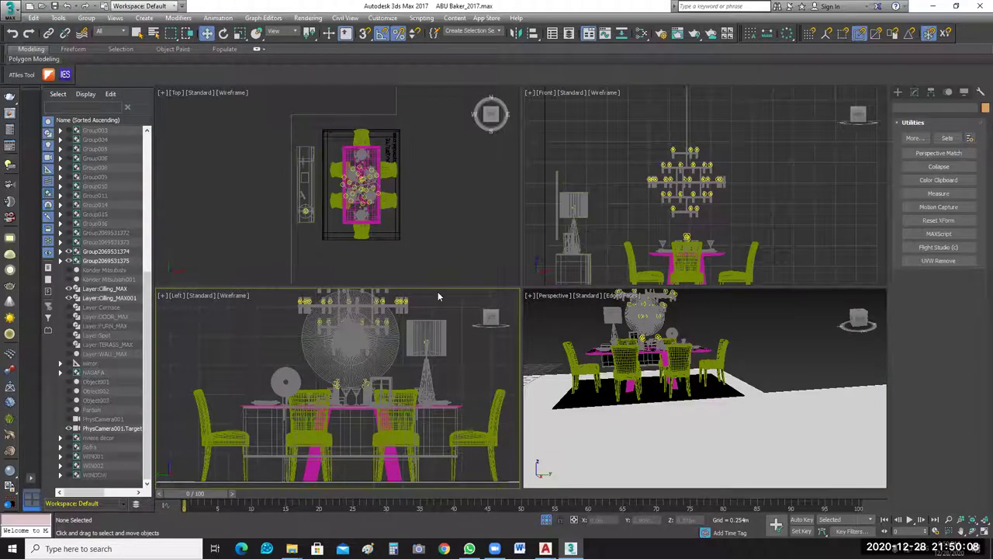
left_click(459, 218)
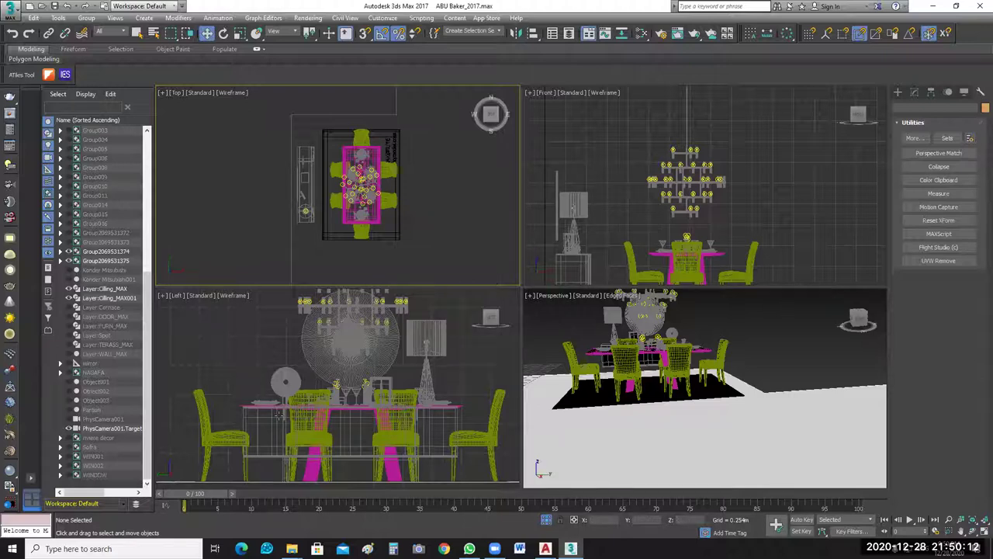
left_click(775, 246)
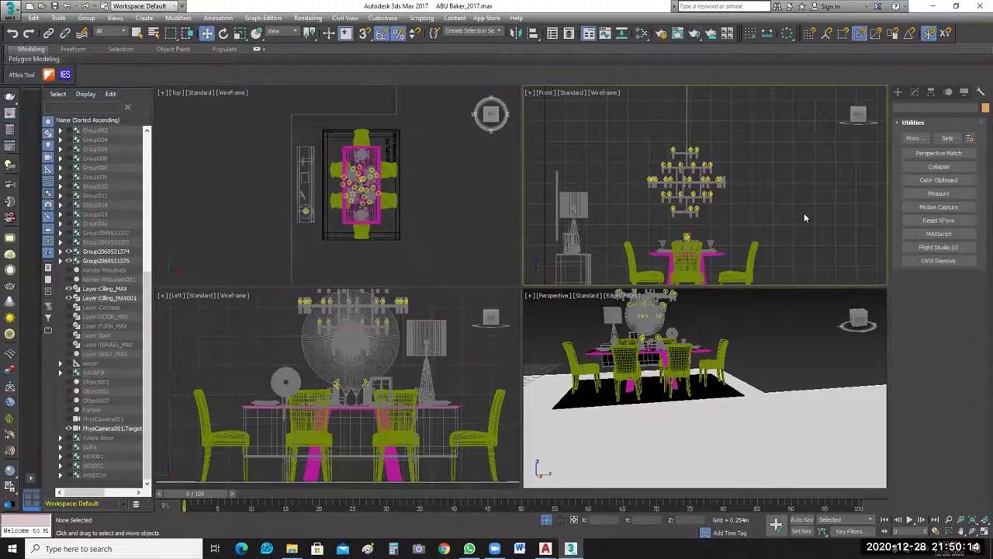
scroll(799, 217, "down", 3)
middle_click_drag(719, 204, 729, 210)
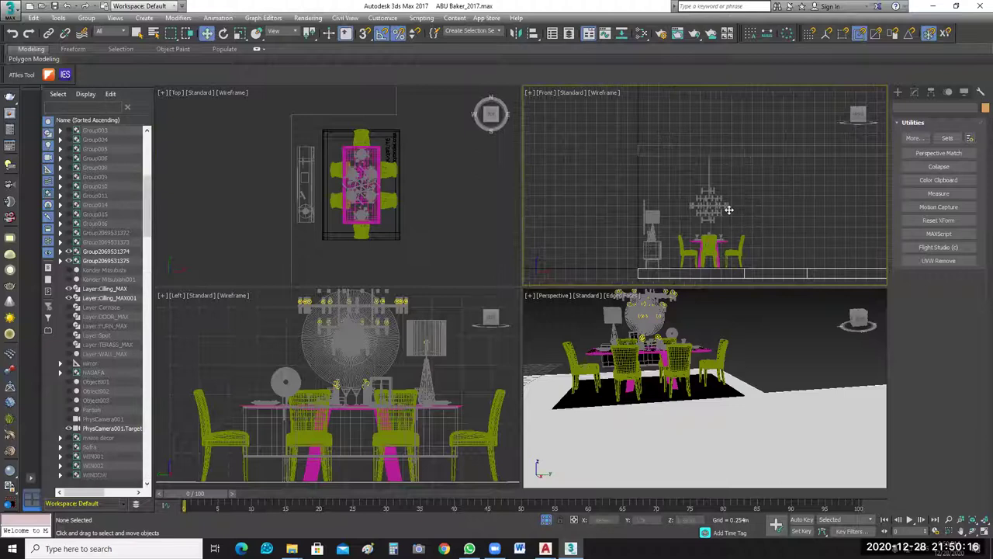
Open the table set's group and select only the chandelier parts in the Front view.
left_click(729, 209)
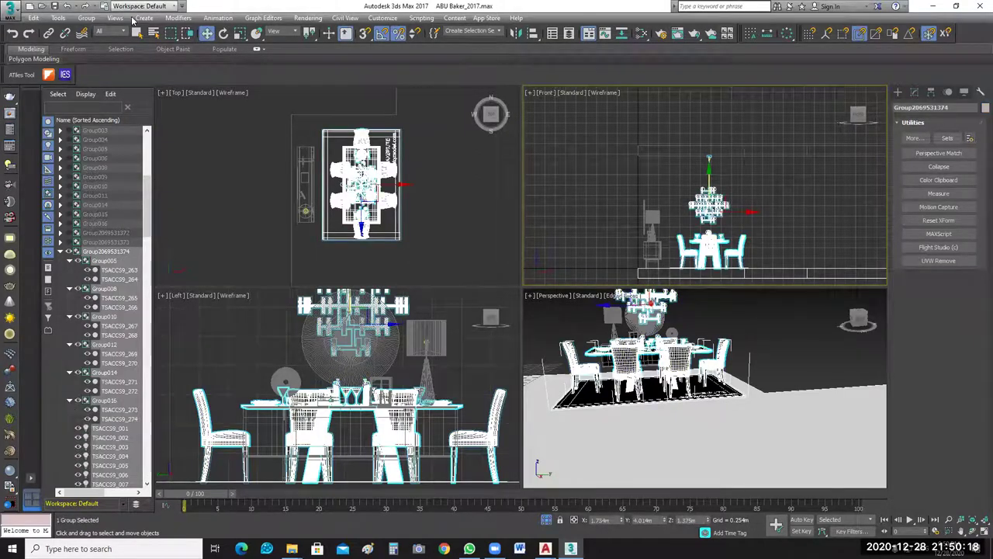
left_click(86, 17)
left_click(108, 57)
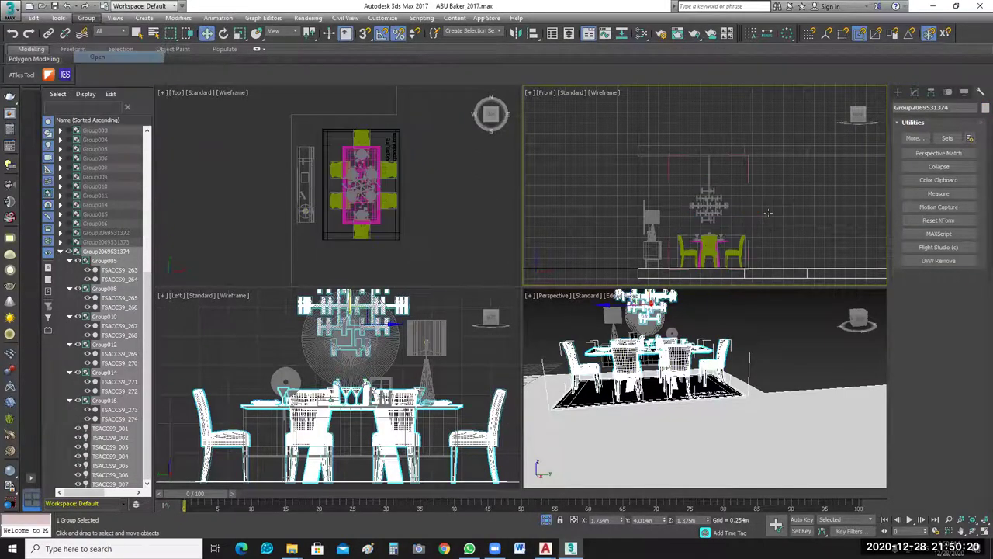
left_click(713, 192)
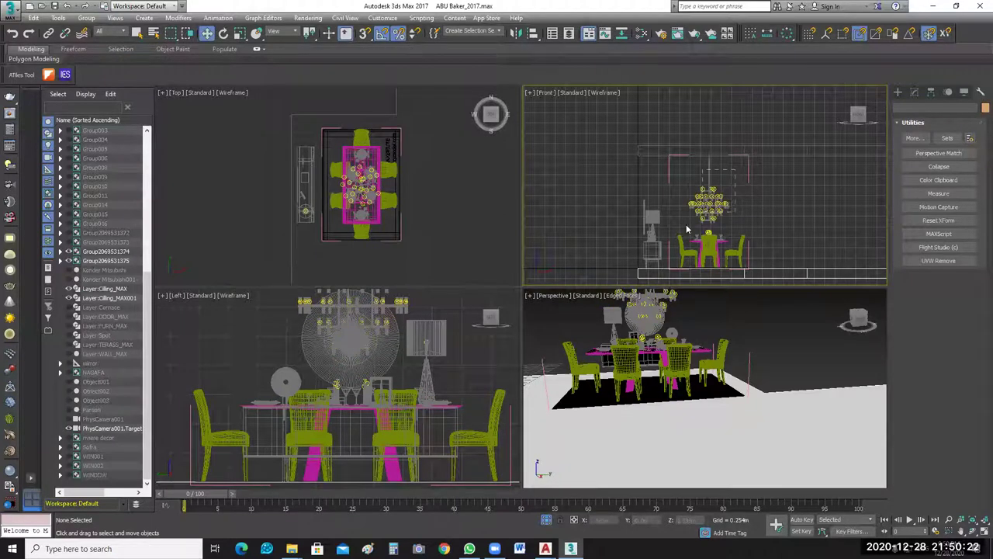
scroll(721, 182, "up", 2)
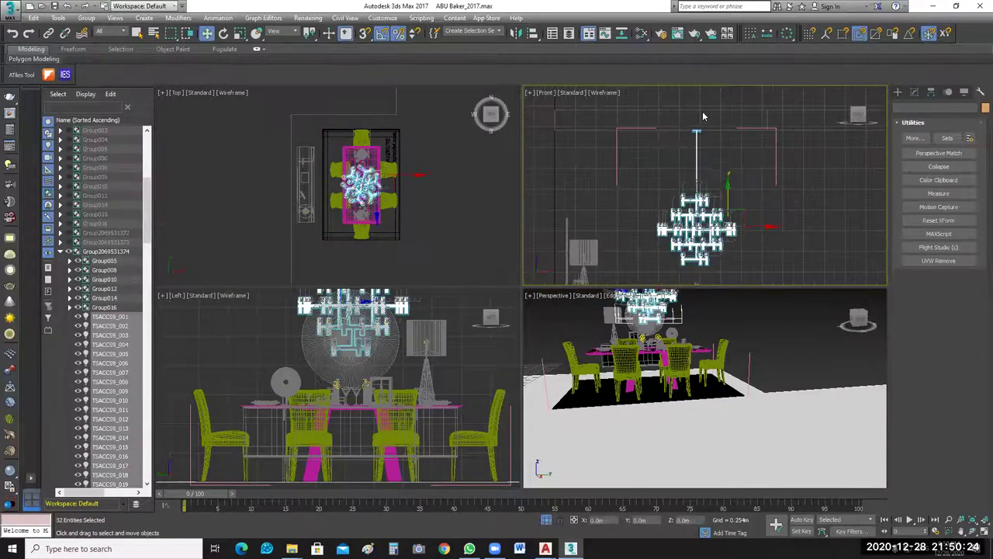
Shrink the chandelier slightly in height and move it up toward the ceiling in the Front view.
scroll(721, 181, "up", 1)
scroll(779, 180, "down", 2)
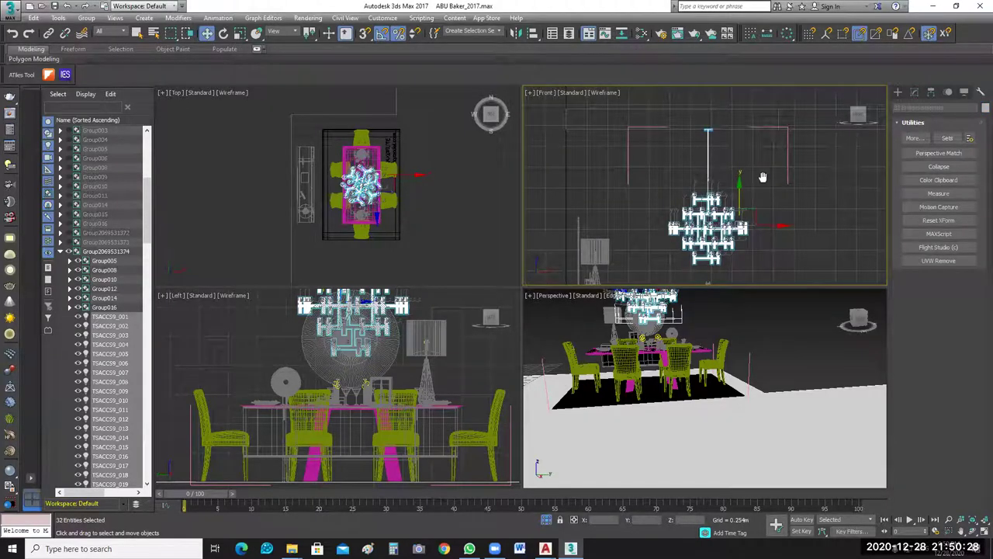
key("r")
middle_click_drag(705, 181, 659, 170)
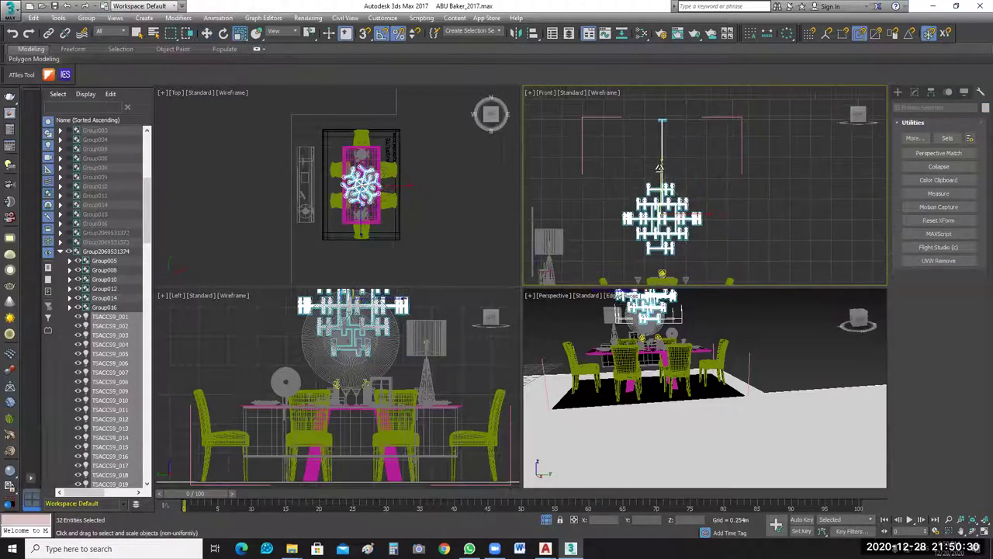
left_click(207, 32)
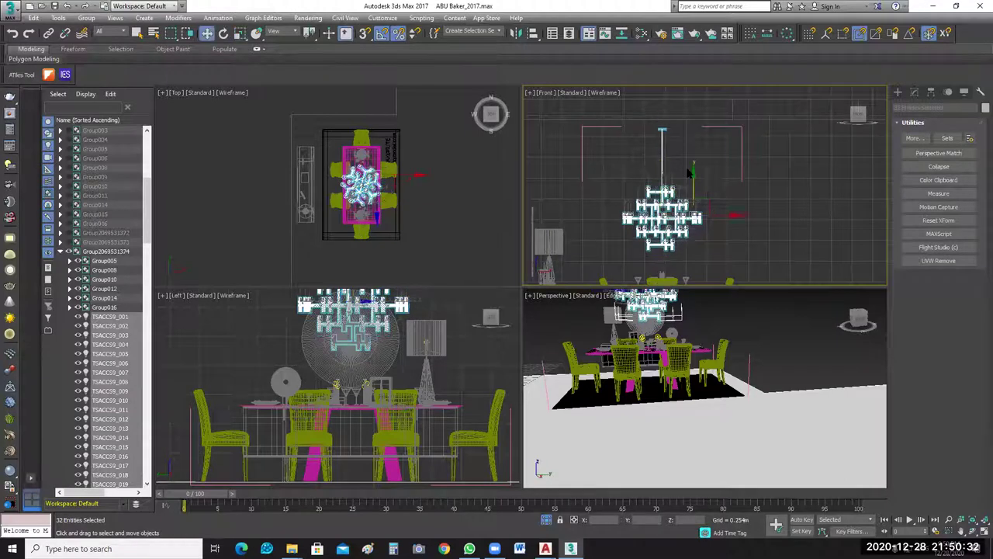
left_click_drag(693, 173, 696, 164)
scroll(725, 248, "up", 5)
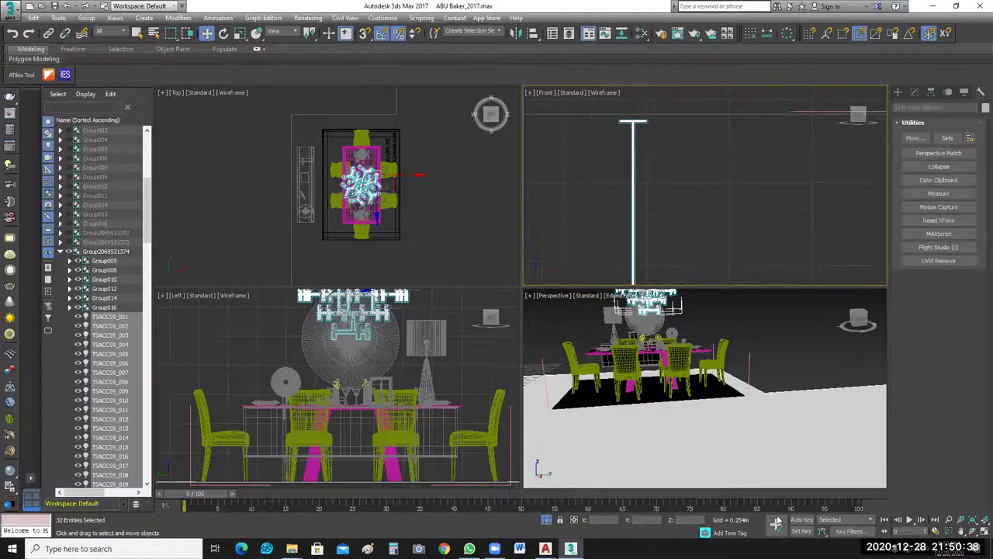
scroll(734, 241, "down", 3)
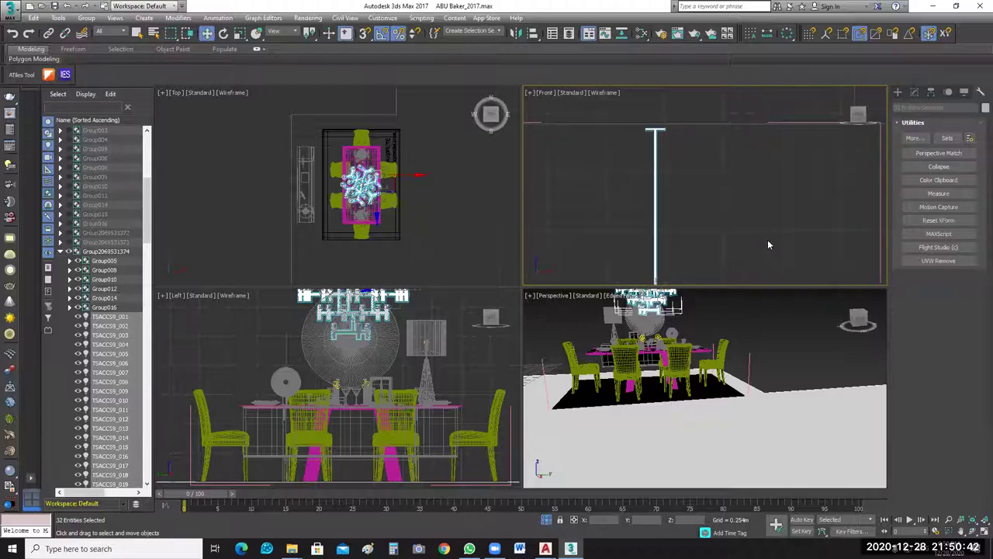
scroll(767, 239, "down", 2)
left_click(533, 34)
left_click(727, 153)
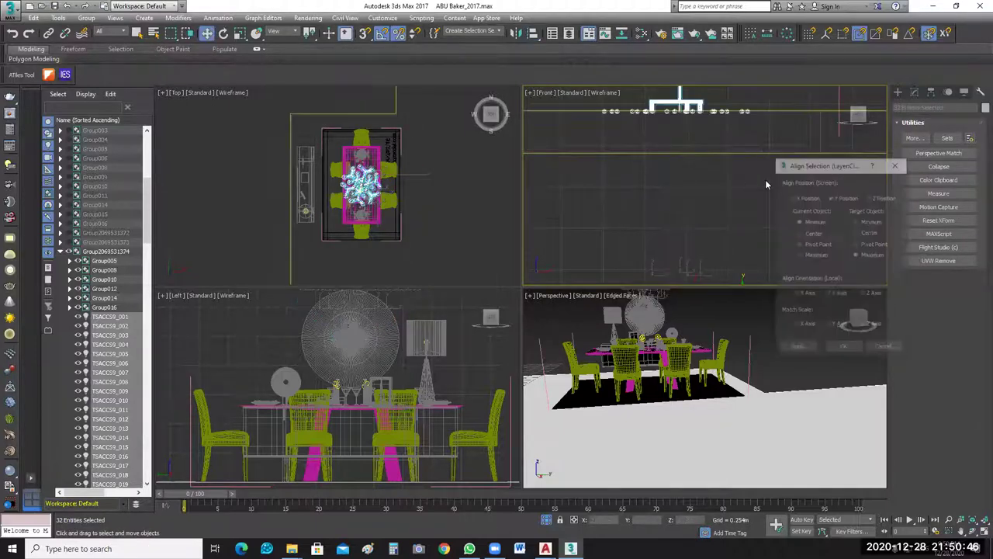
left_click(856, 222)
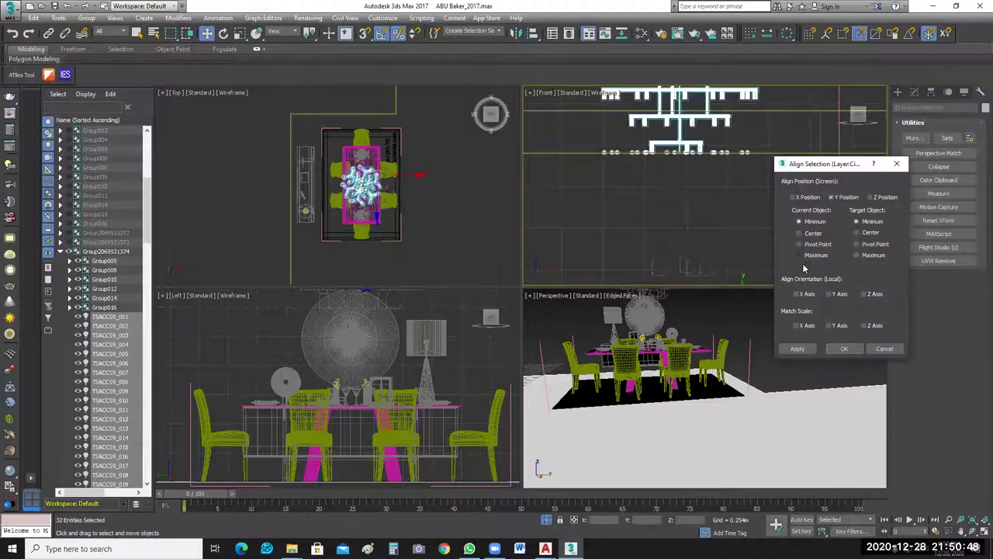
left_click(807, 256)
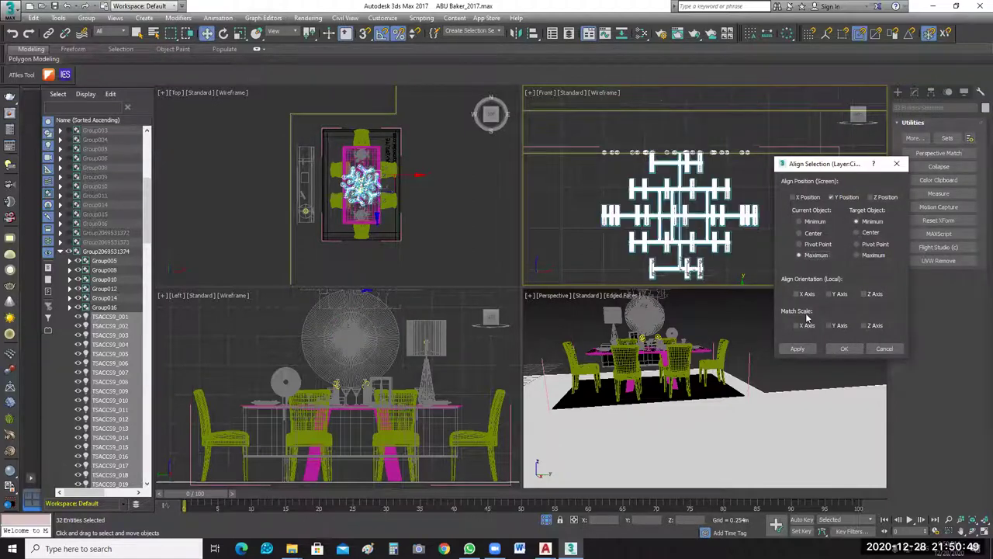
left_click(884, 349)
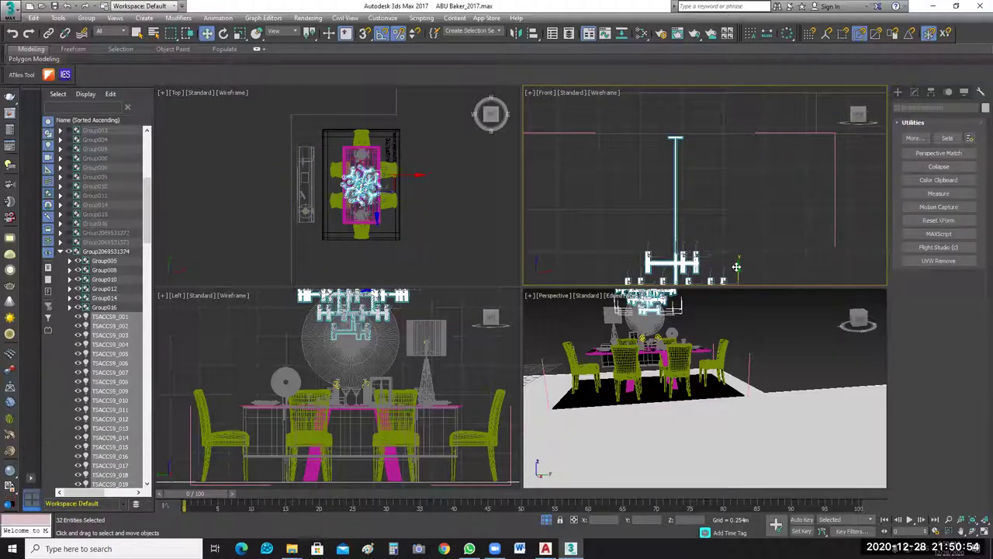
Move the chandelier up along Y in the Front view so its ceiling plate meets the underside of the ceiling slab.
left_click_drag(736, 267, 724, 146)
scroll(708, 150, "up", 4)
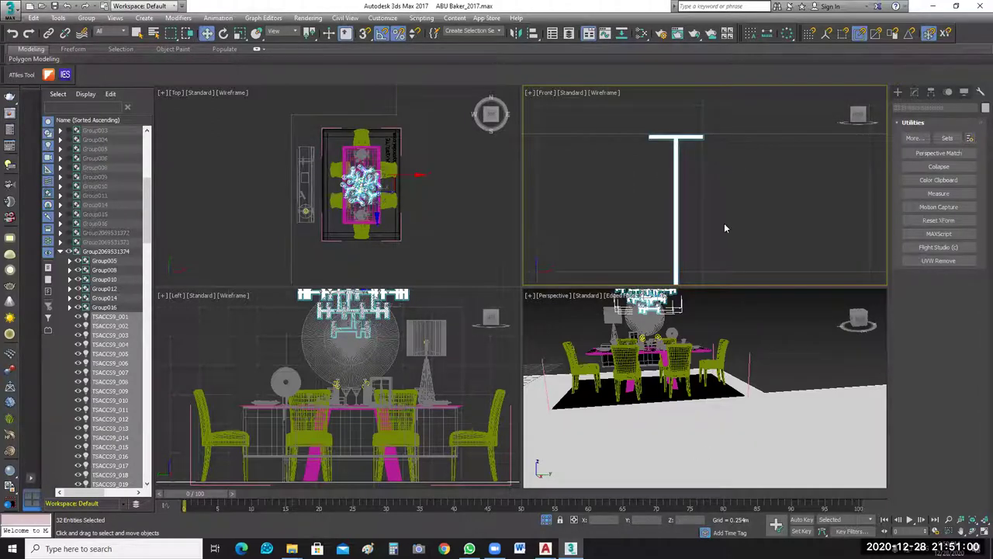
scroll(723, 178, "down", 3)
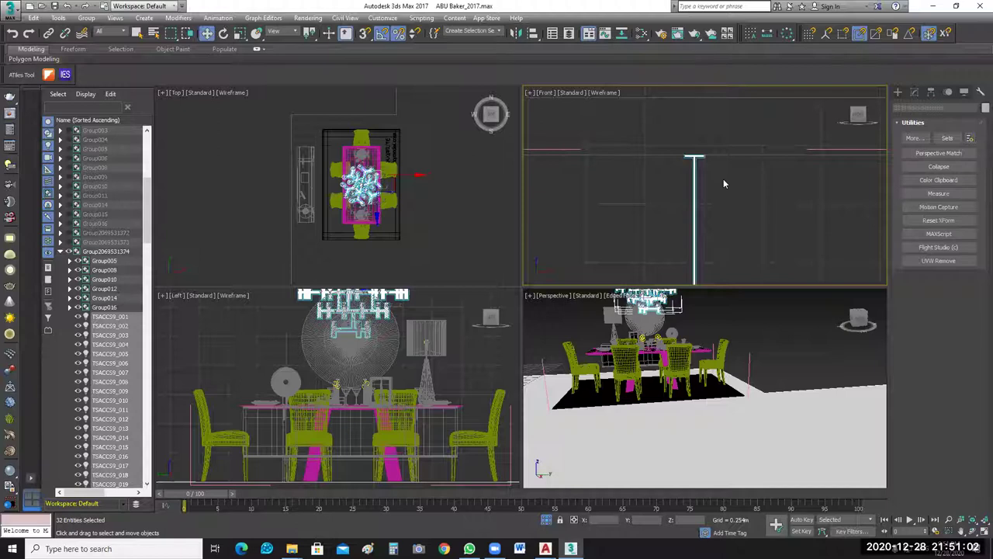
scroll(744, 248, "down", 2)
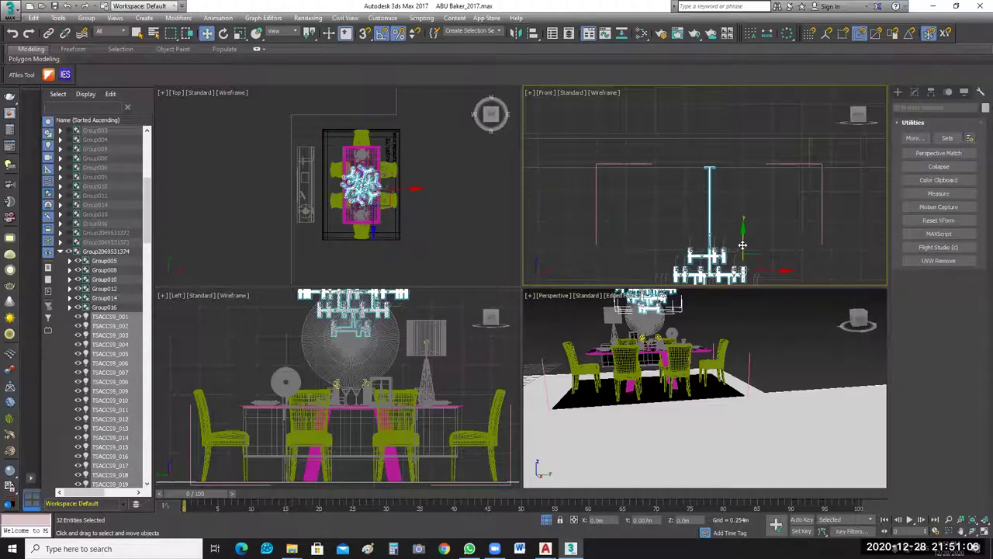
left_click(703, 183)
scroll(708, 186, "up", 4)
scroll(775, 219, "down", 5)
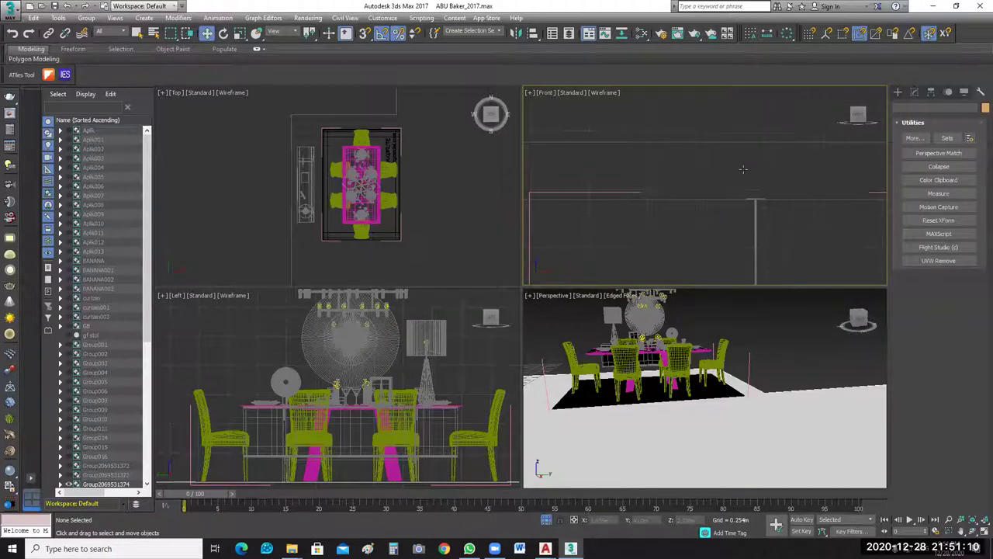
Restore the selection of all chandelier parts and check the ceiling plate against the ceiling line in the Front view.
left_click(807, 255)
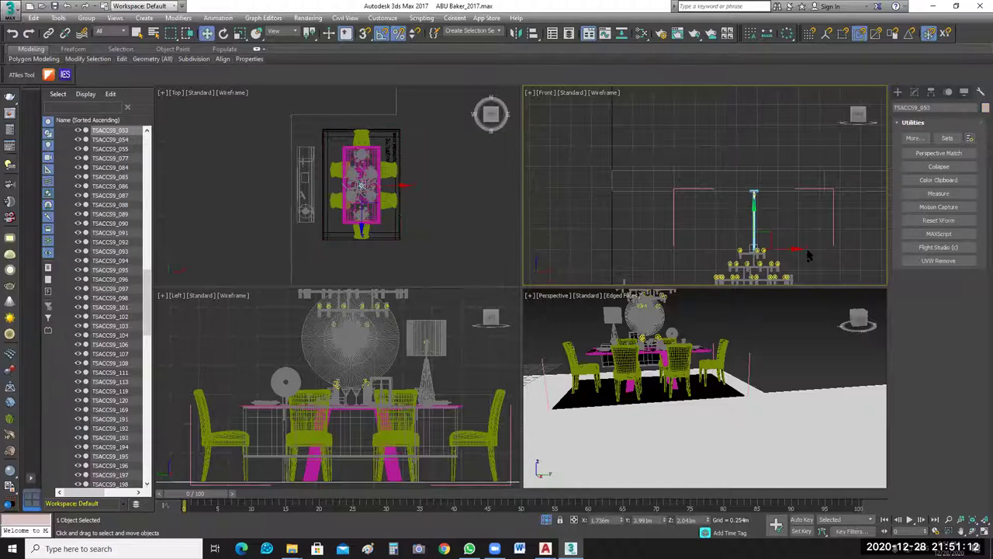
left_click(810, 250)
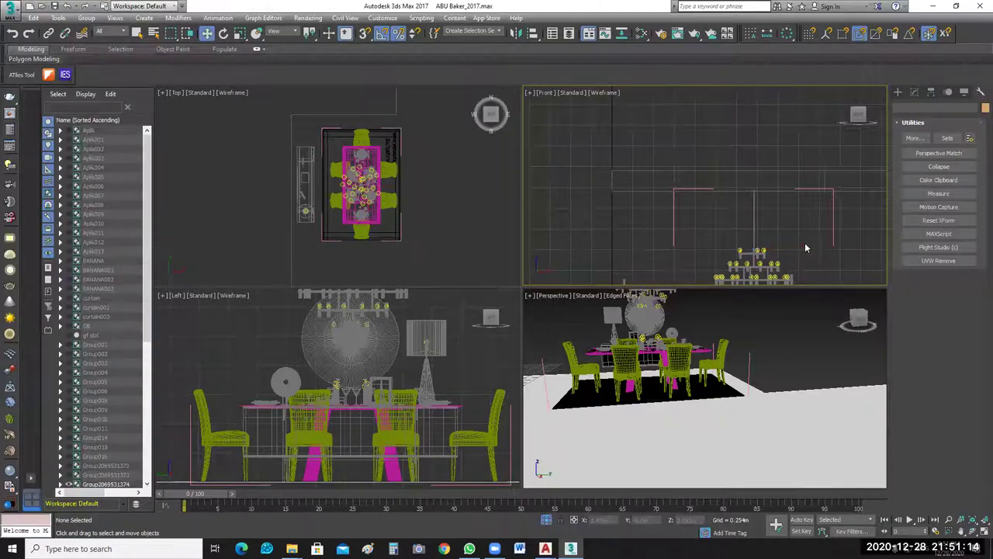
left_click(804, 244)
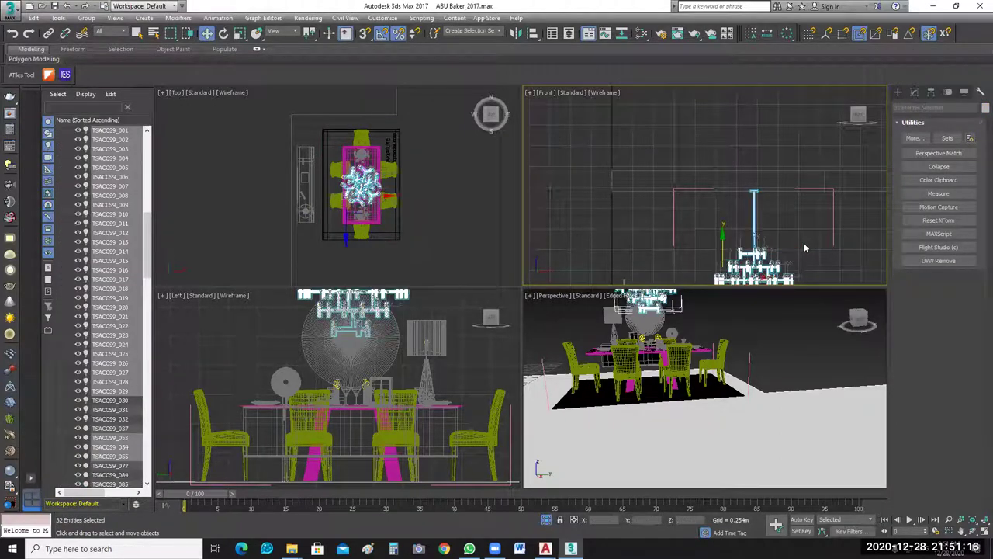
scroll(763, 188, "up", 6)
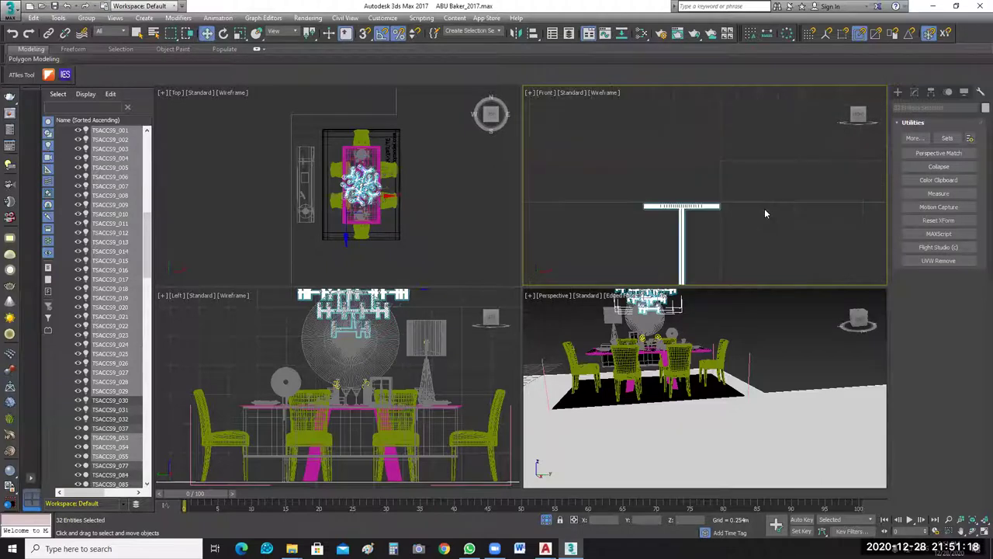
scroll(787, 233, "down", 5)
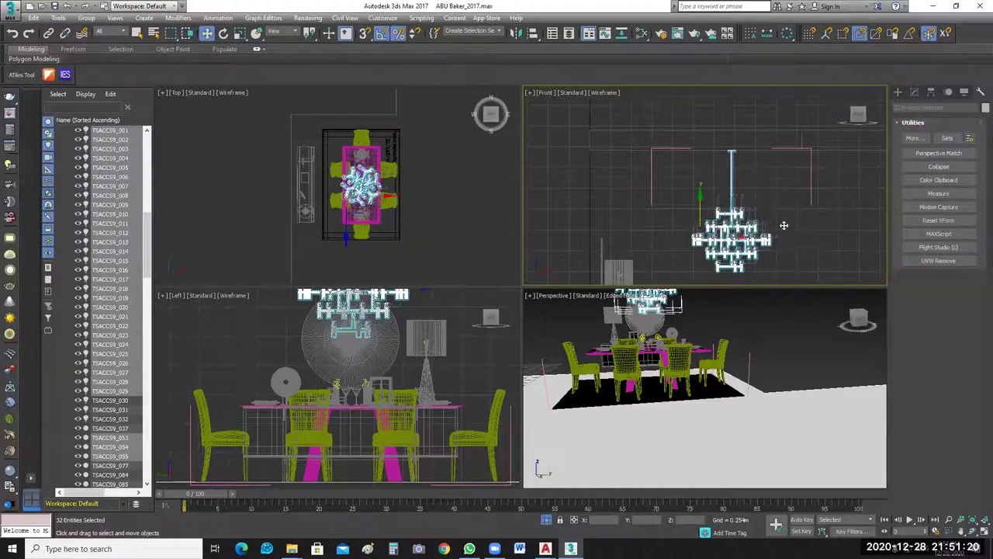
Close the table set's group around the chandelier, deselect it and save the scene.
scroll(783, 229, "down", 4)
left_click(86, 17)
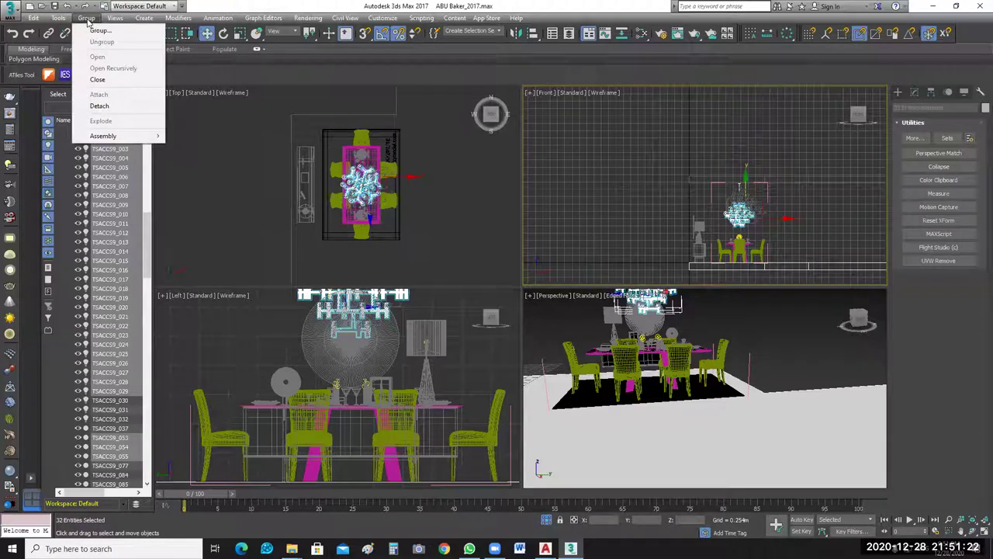
left_click(114, 83)
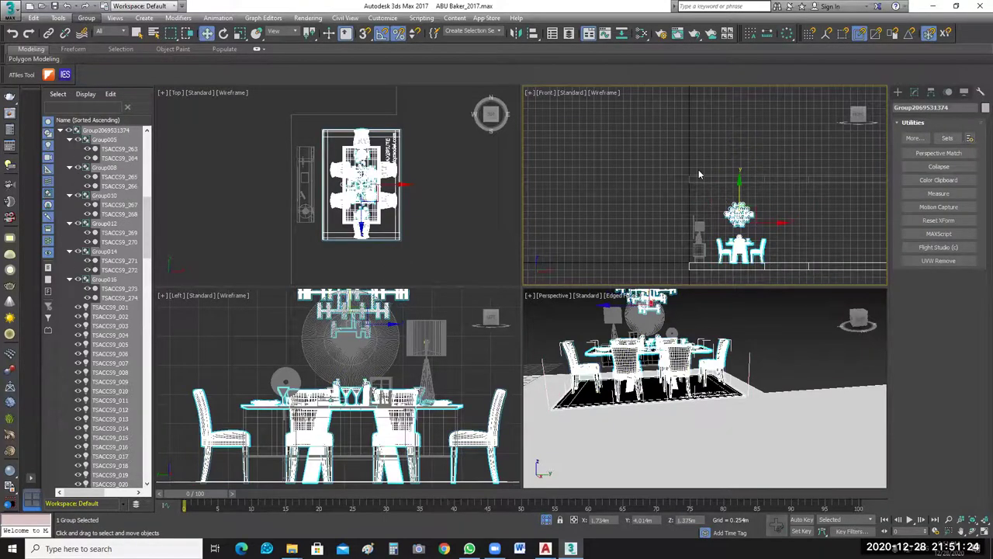
left_click(419, 206)
left_click(54, 6)
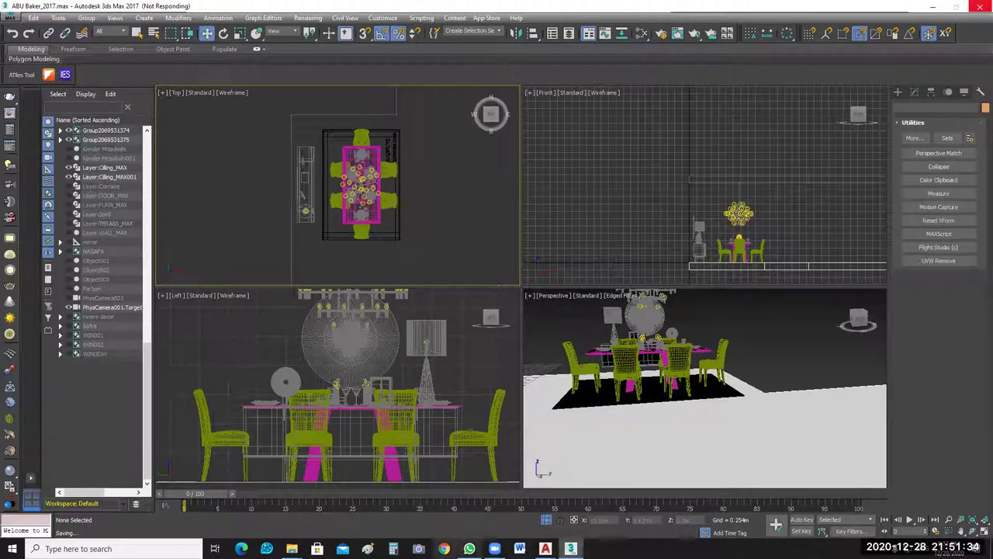
Switch to File Explorer, go up from the table and chair 23 Maxbrute folder to 1_Modern and maximize the window.
mouse_move(292, 548)
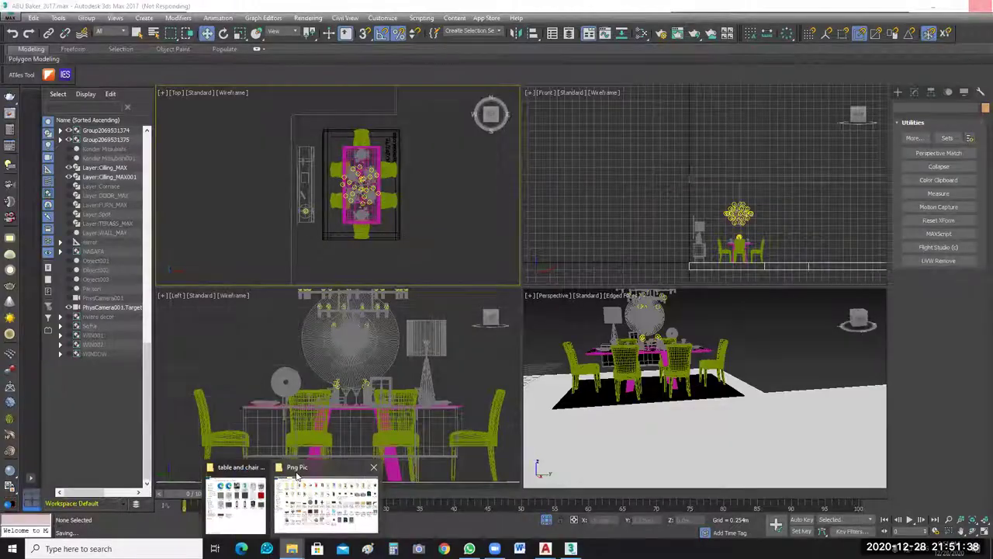
left_click(297, 473)
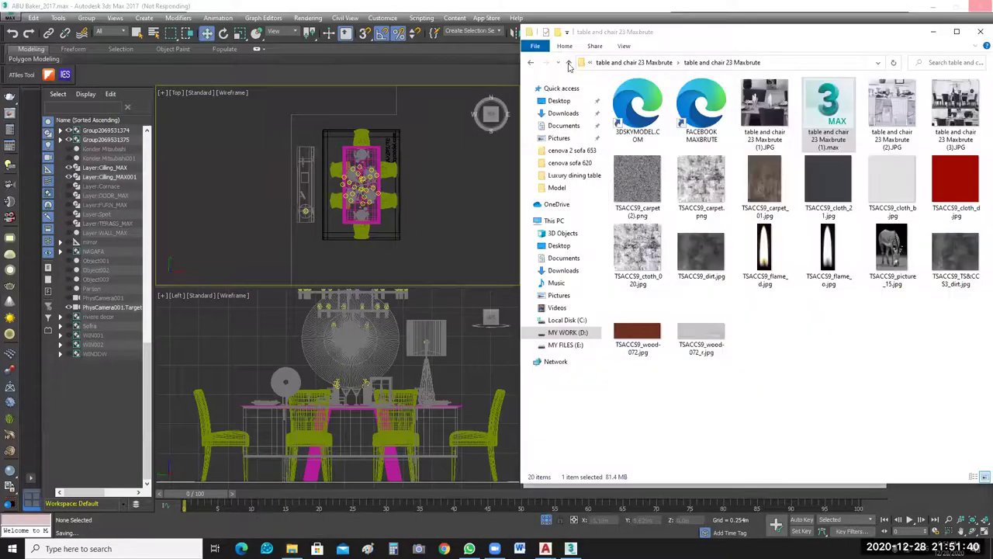
left_click(569, 63)
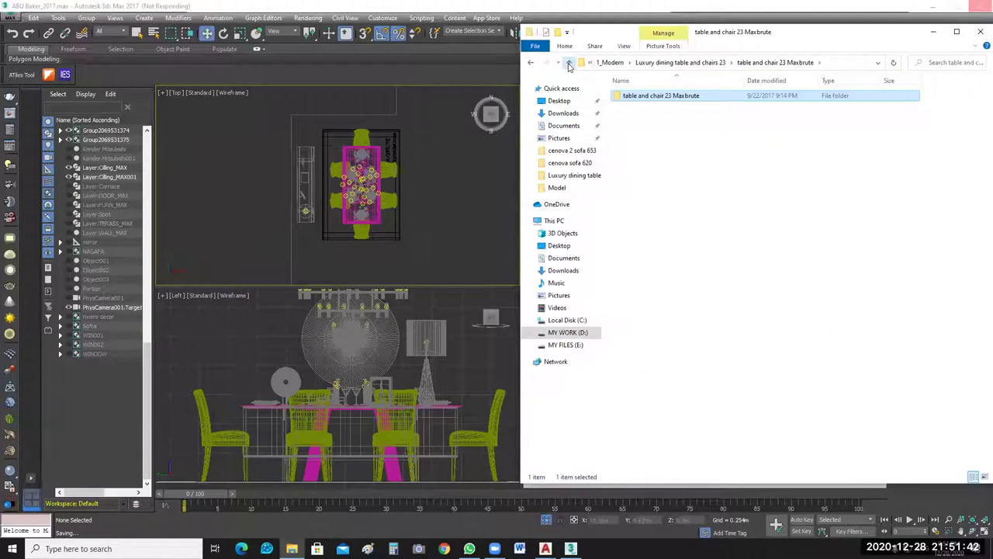
left_click(569, 64)
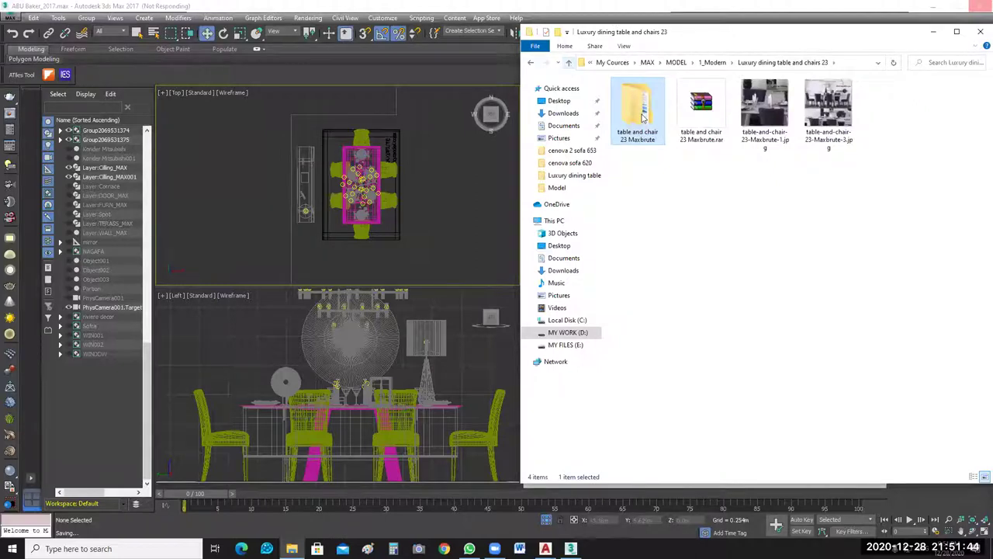
left_click(568, 64)
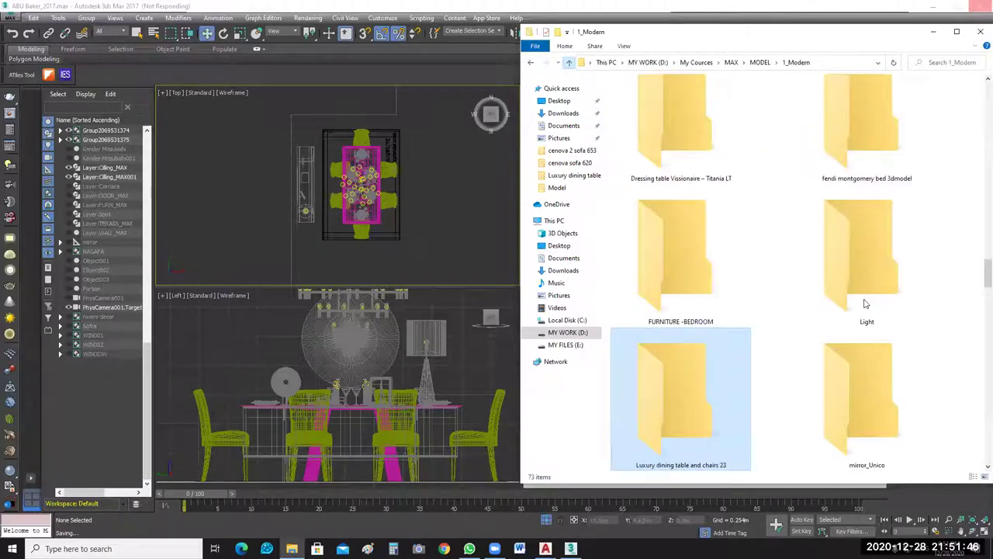
left_click(957, 32)
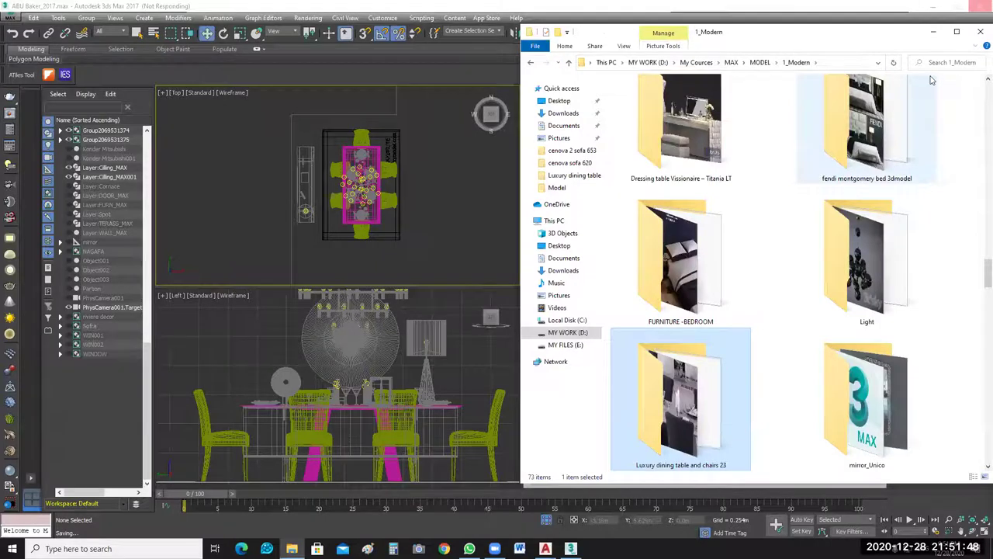
key("super+Up")
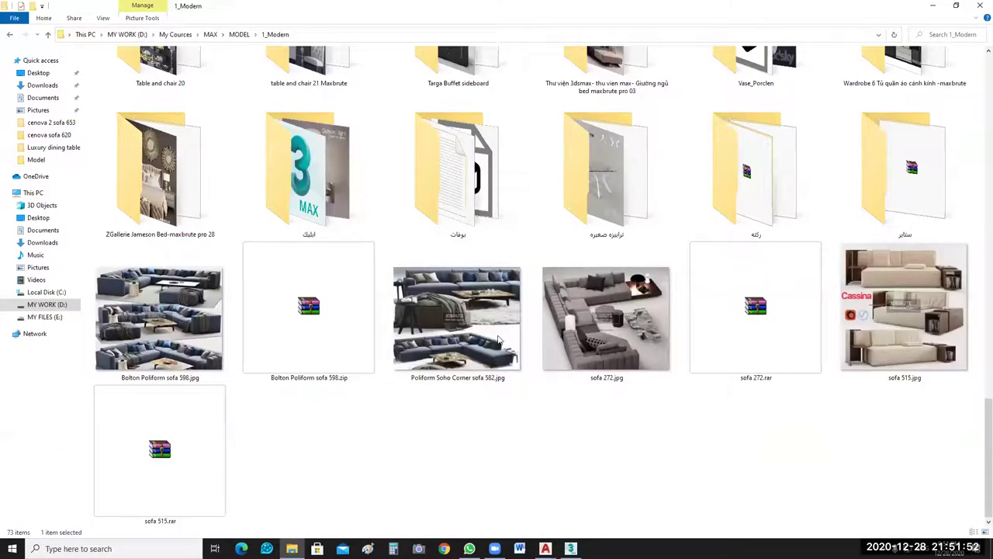
Browse 1_Modern for a living room model, preview the picture in the Modern sofa with decor wall folder, and return to 1_Modern.
scroll(641, 336, "up", 5)
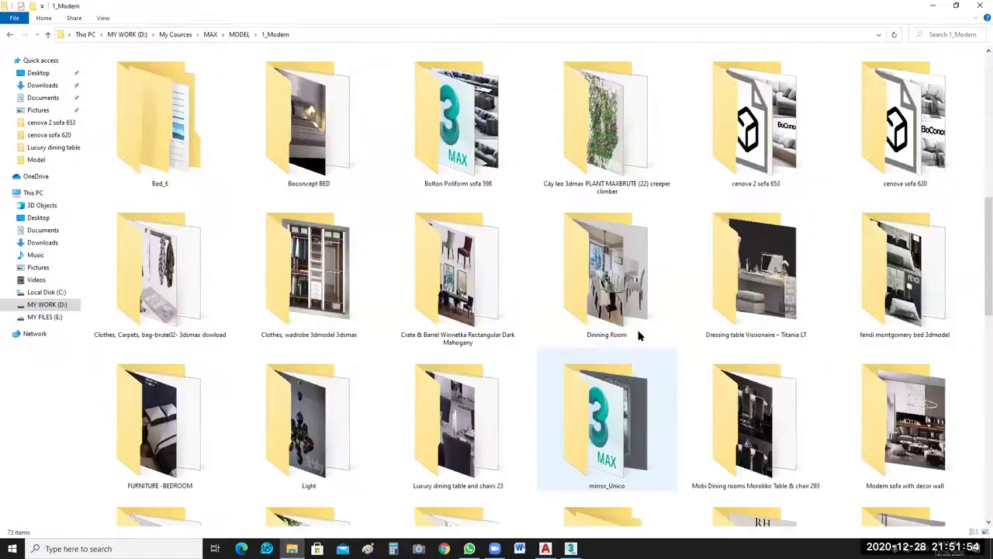
scroll(452, 199, "down", 2)
left_click(455, 189)
left_click(918, 171)
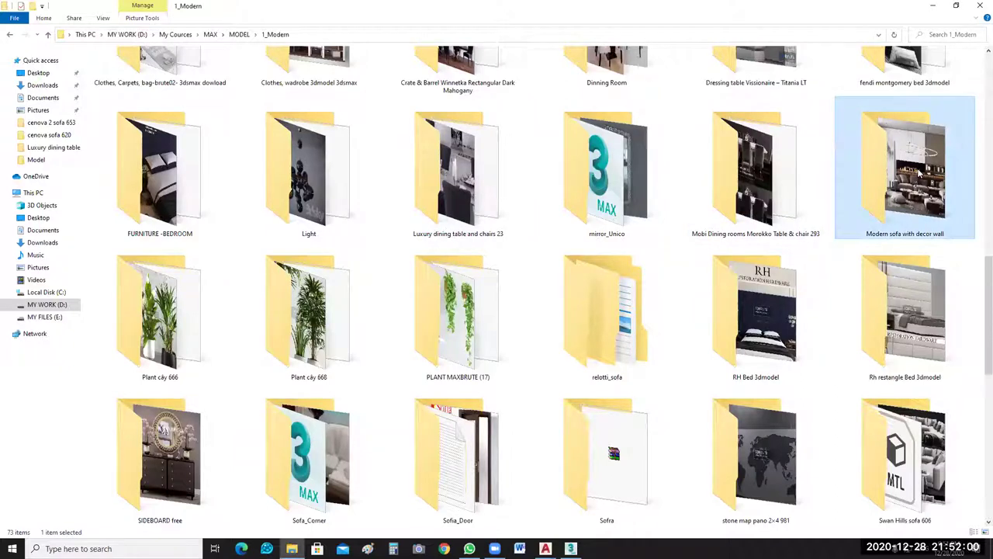
double_click(918, 170)
double_click(172, 89)
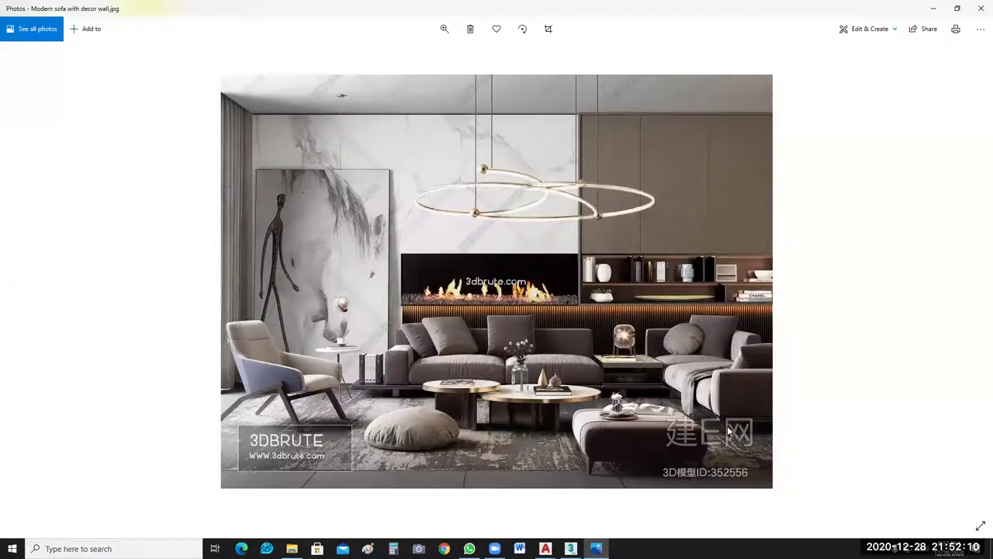
key("alt+Tab")
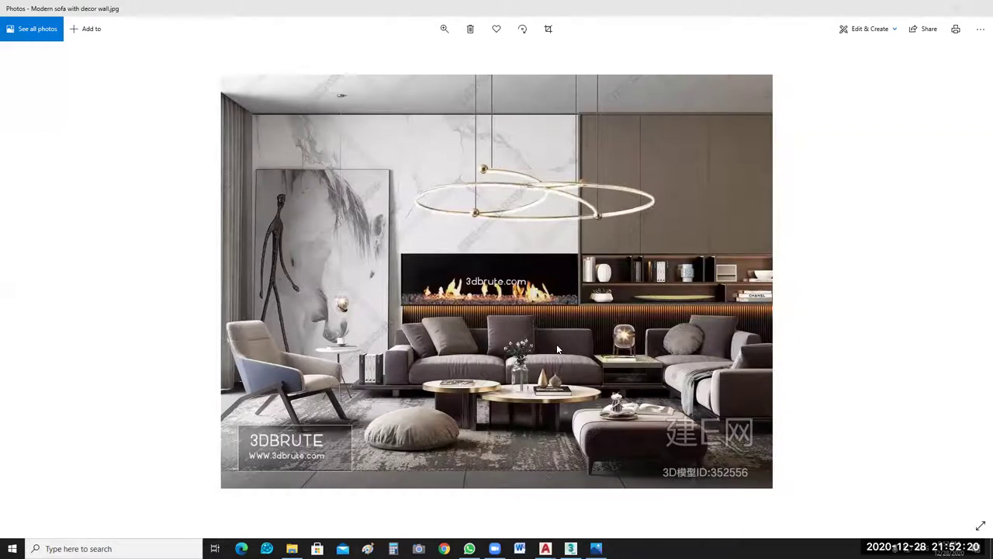
left_click(979, 8)
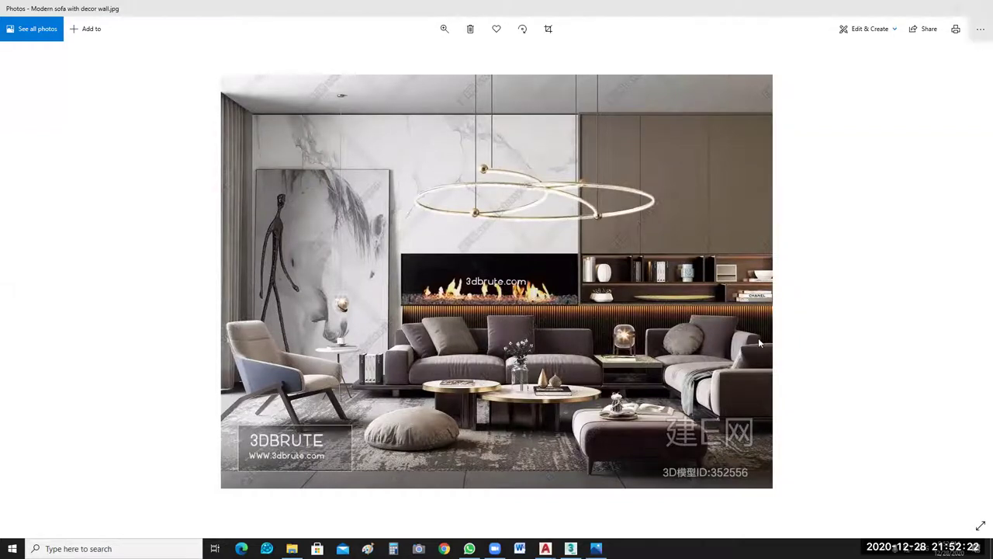
left_click(12, 36)
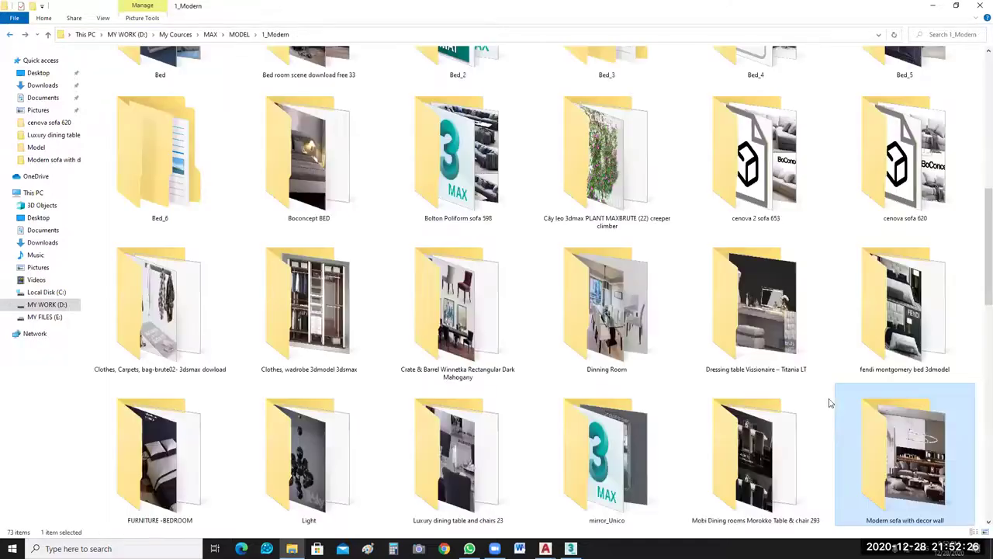
Open the Sofa_Corner folder, show its files as extra large icons and preview SofaCorner.jpg.
scroll(250, 304, "down", 3)
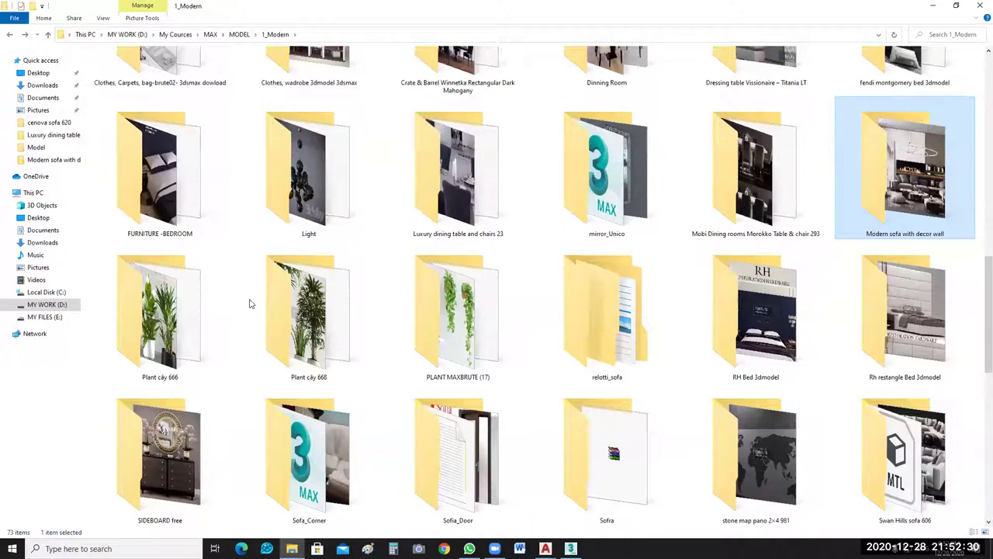
double_click(339, 458)
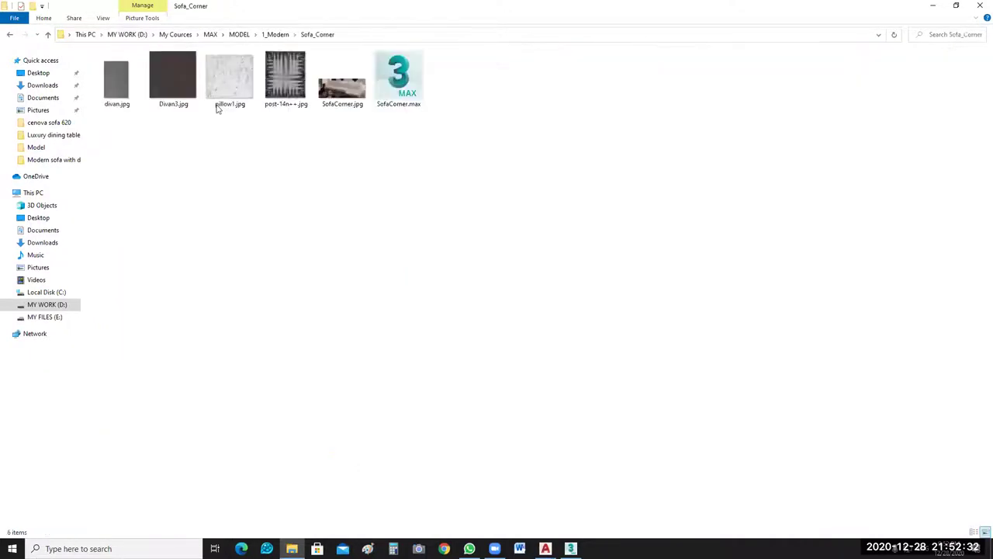
left_click(104, 21)
left_click(135, 33)
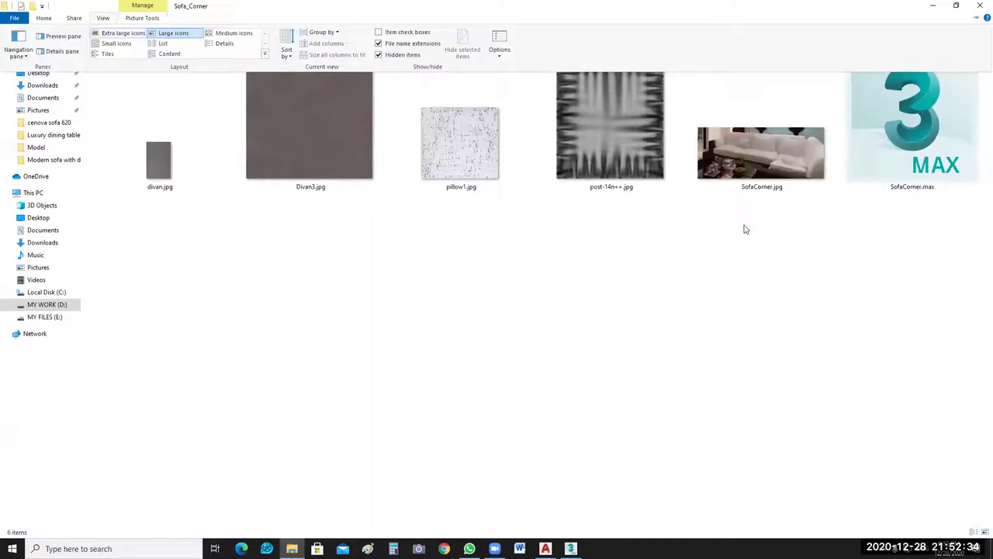
left_click(744, 229)
double_click(767, 181)
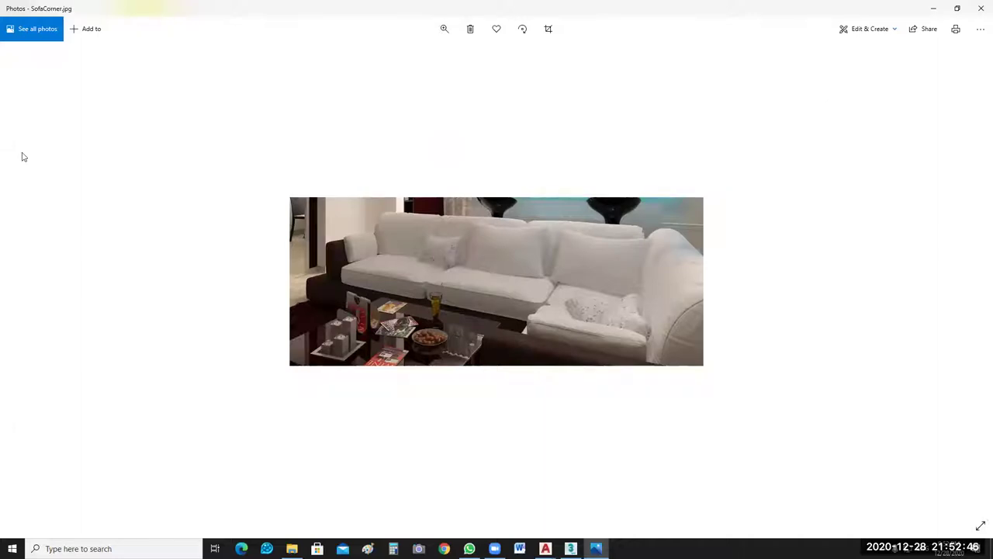
Leave the Sofa_Corner folder, preview the picture in the Swan Hills sofa 606 folder, and return to 1_Modern.
left_click(977, 12)
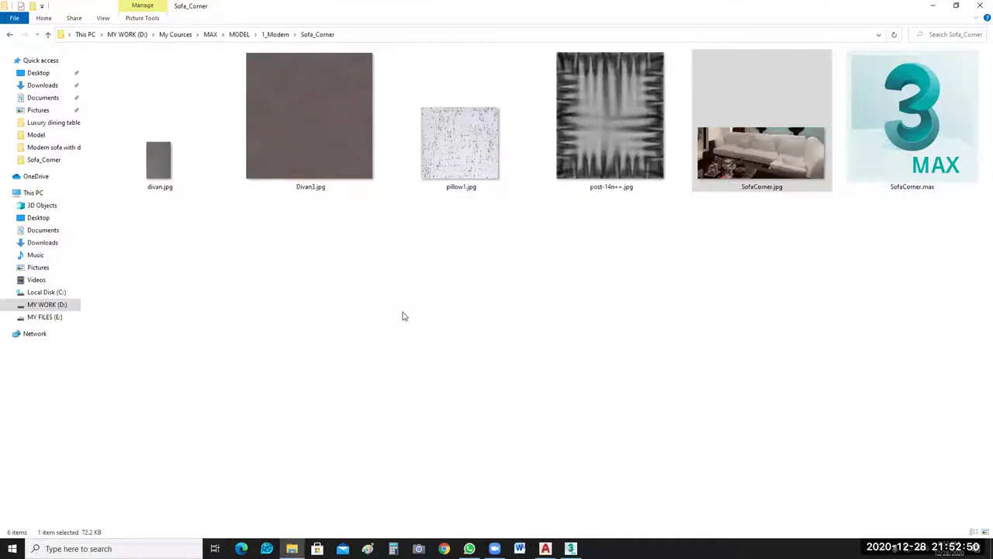
key("BackSpace")
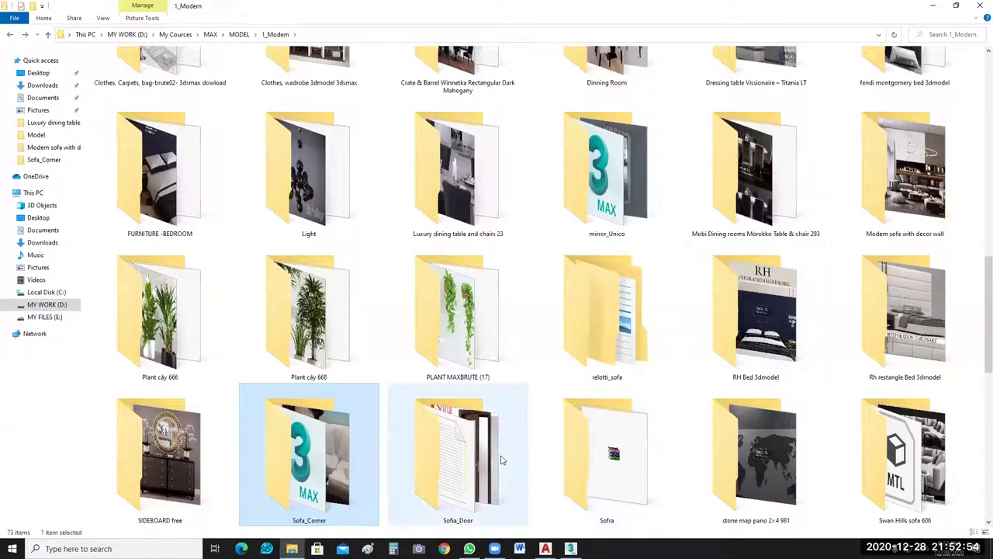
left_click(457, 461)
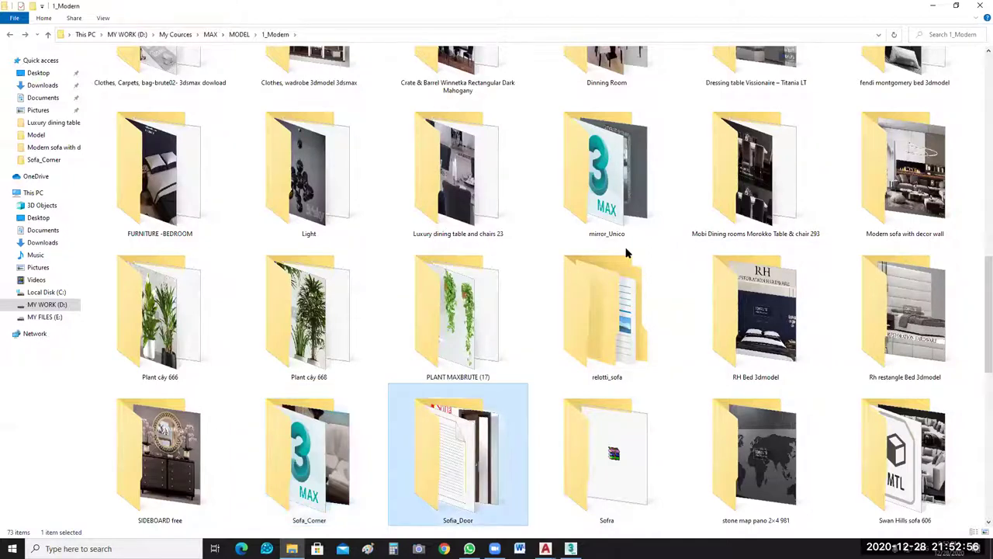
scroll(927, 174, "down", 3)
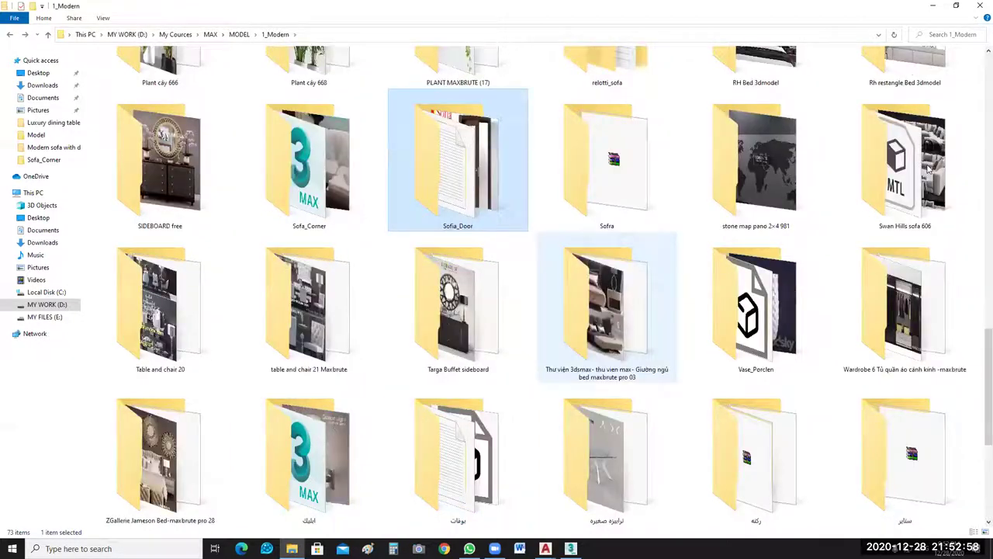
left_click(927, 170)
double_click(896, 99)
key("s")
key("Return")
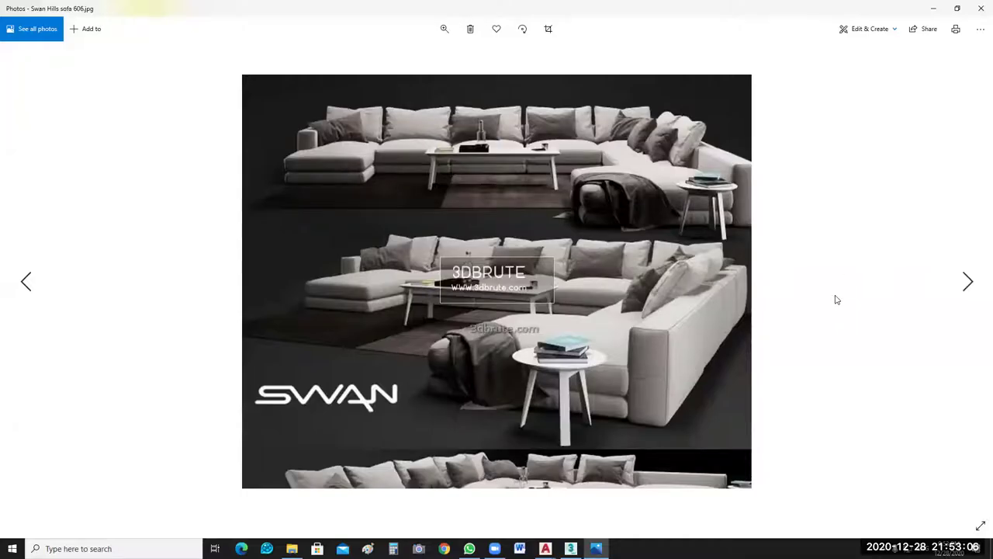
left_click(980, 8)
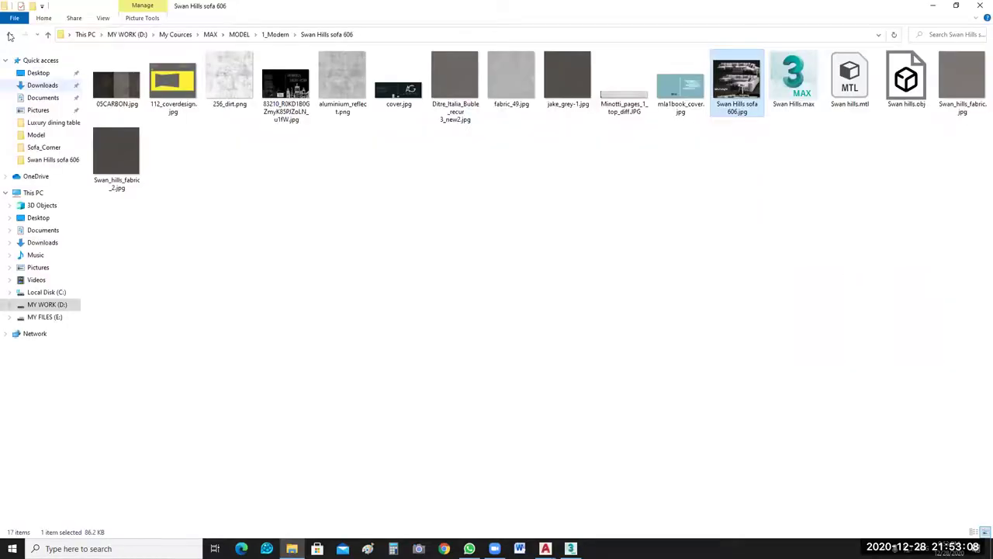
key("BackSpace")
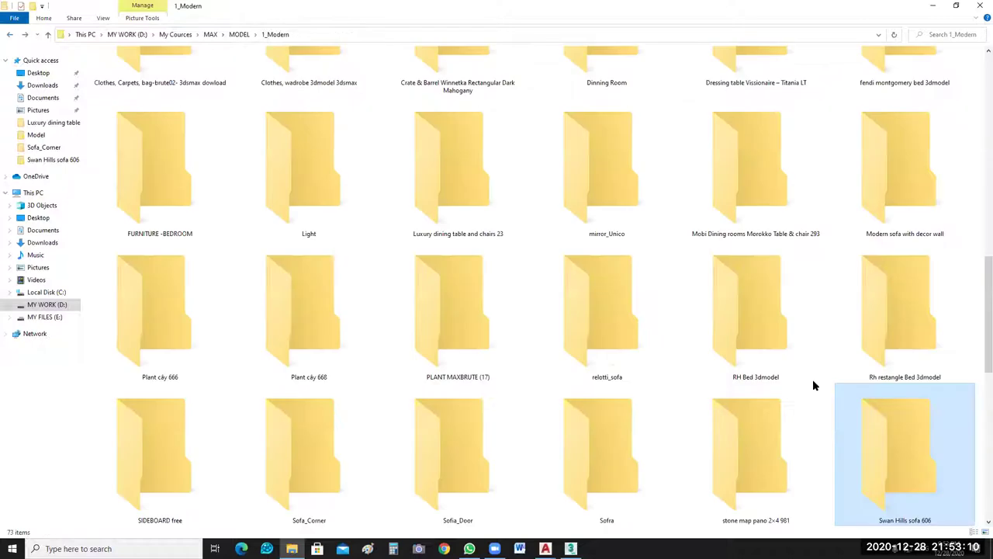
Open the table and chair 21 Maxbrute folder, preview table-and-chair-21-Maxbrute.jpg and return to 1_Modern.
scroll(543, 337, "down", 3)
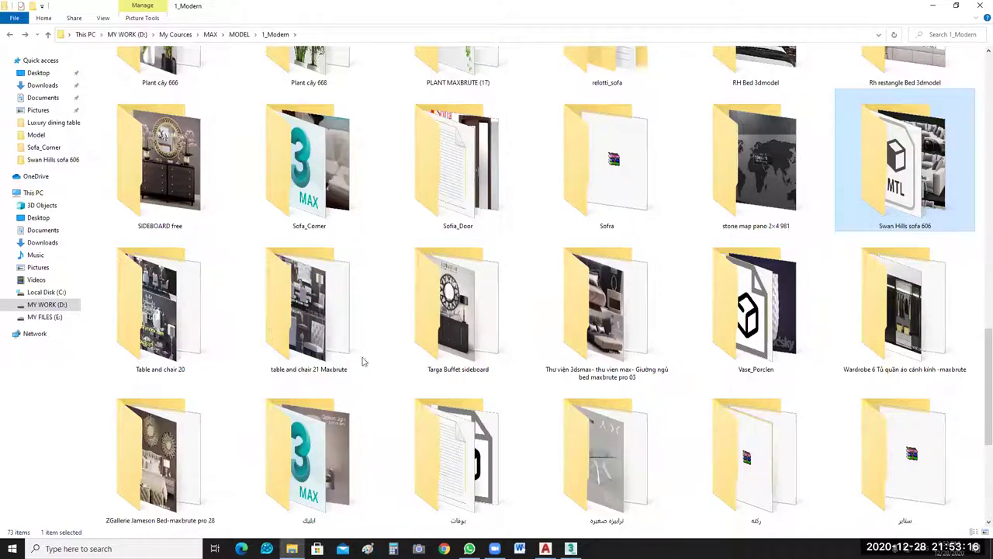
double_click(173, 77)
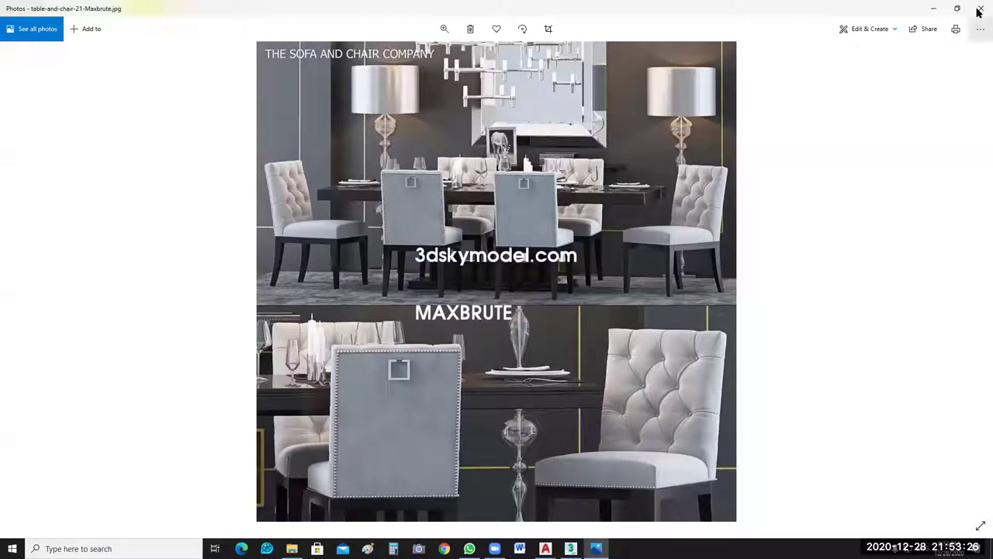
key("alt+F4")
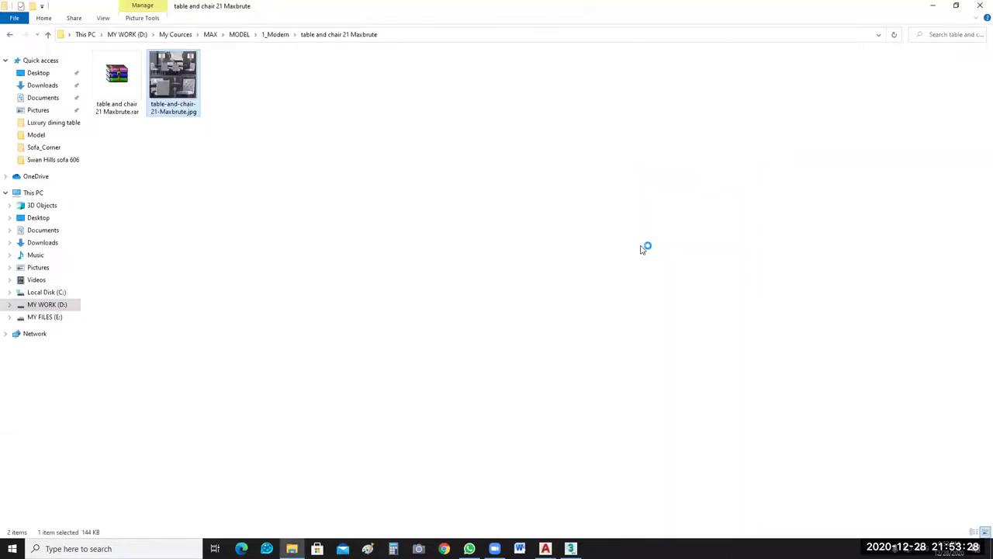
key("BackSpace")
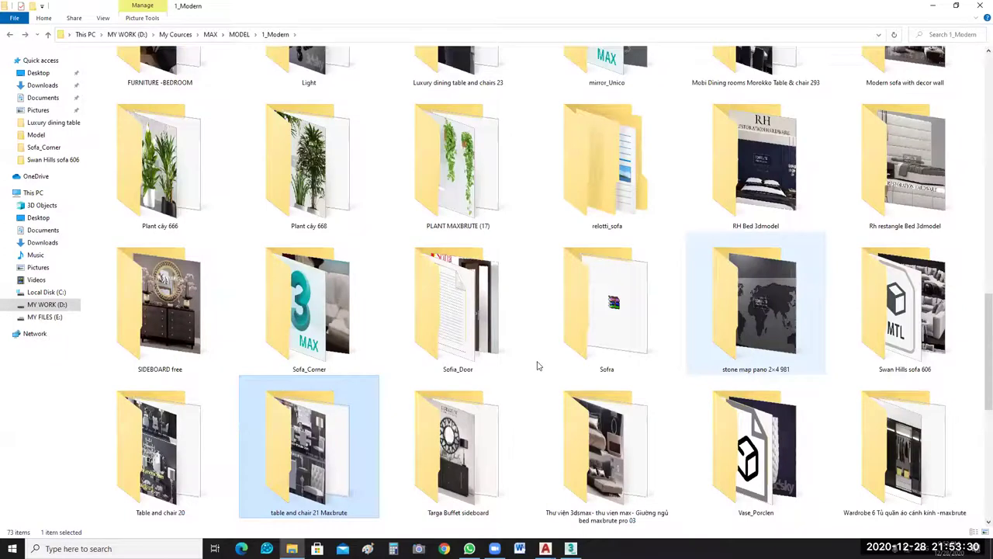
Look through the sofa pictures at the end of 1_Modern, then revisit the Modern sofa with decor wall folder and go back.
scroll(317, 381, "down", 3)
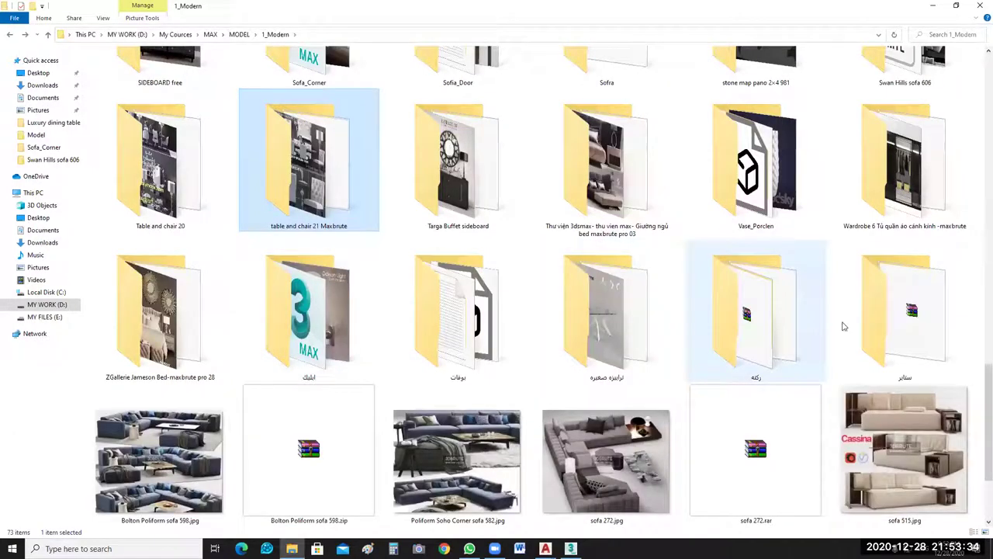
scroll(577, 454, "down", 2)
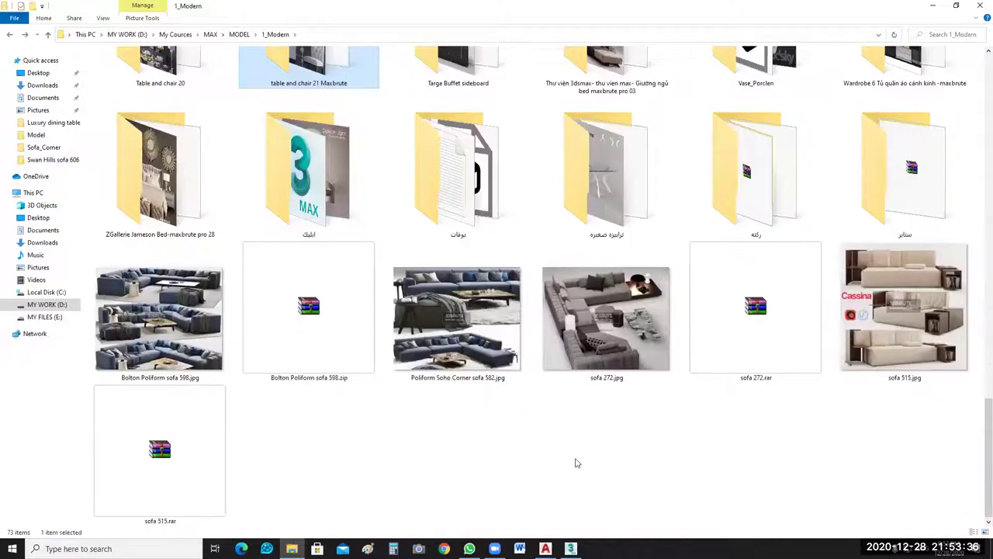
left_click(613, 334)
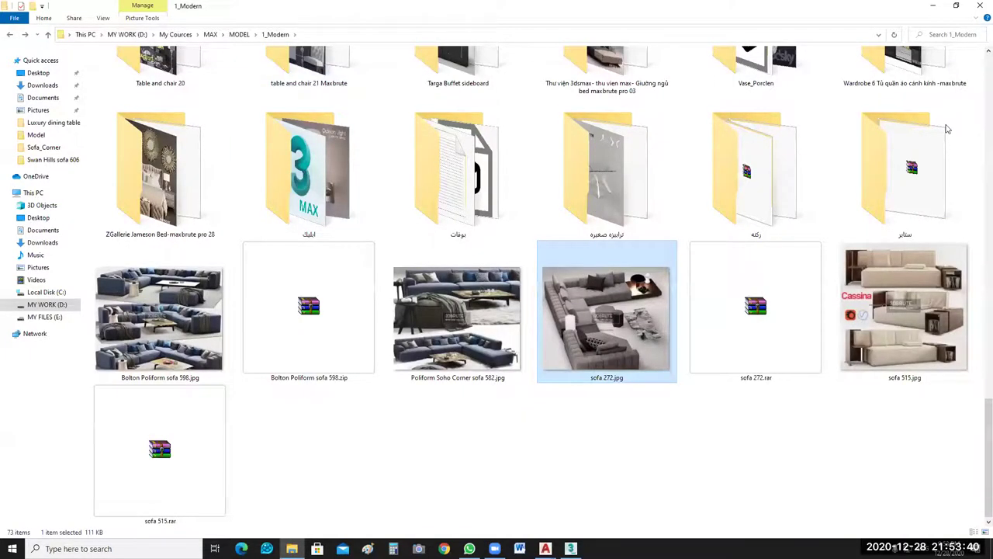
scroll(946, 130, "up", 3)
key("alt+Right")
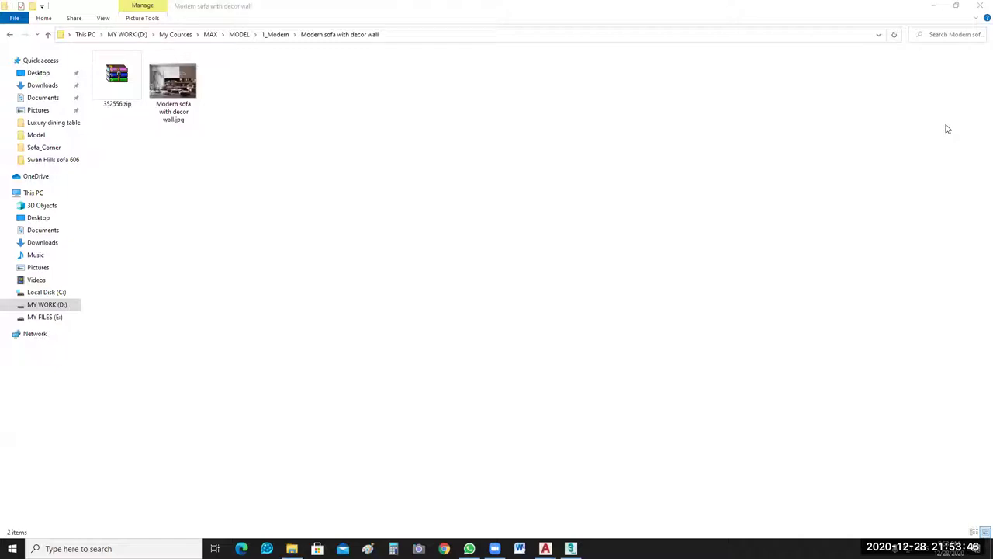
key("ctrl")
left_click(10, 38)
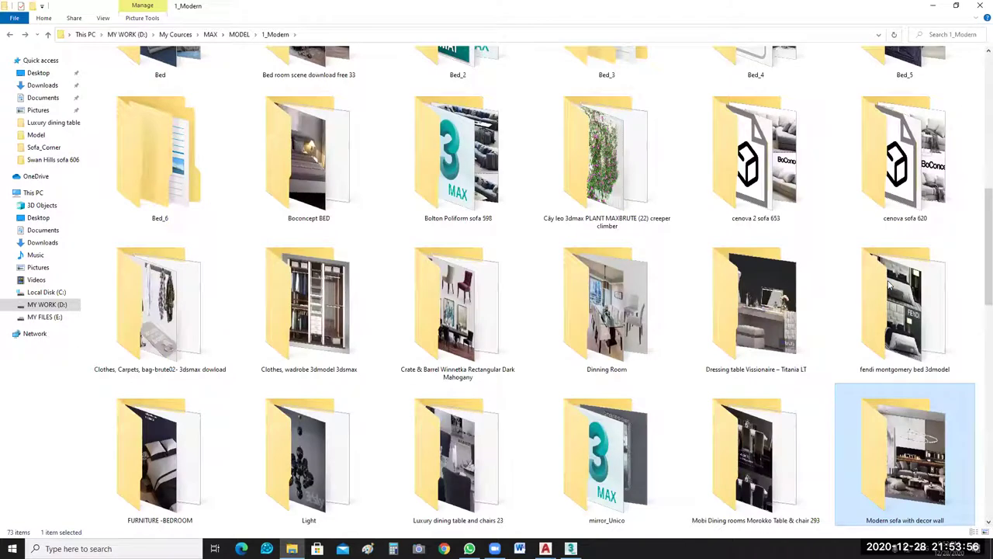
Browse all of 1_Modern for another sofa, preview cenova 2 sofa 653.jpg from its folder and return to 1_Modern.
left_click(638, 432)
scroll(749, 452, "down", 10)
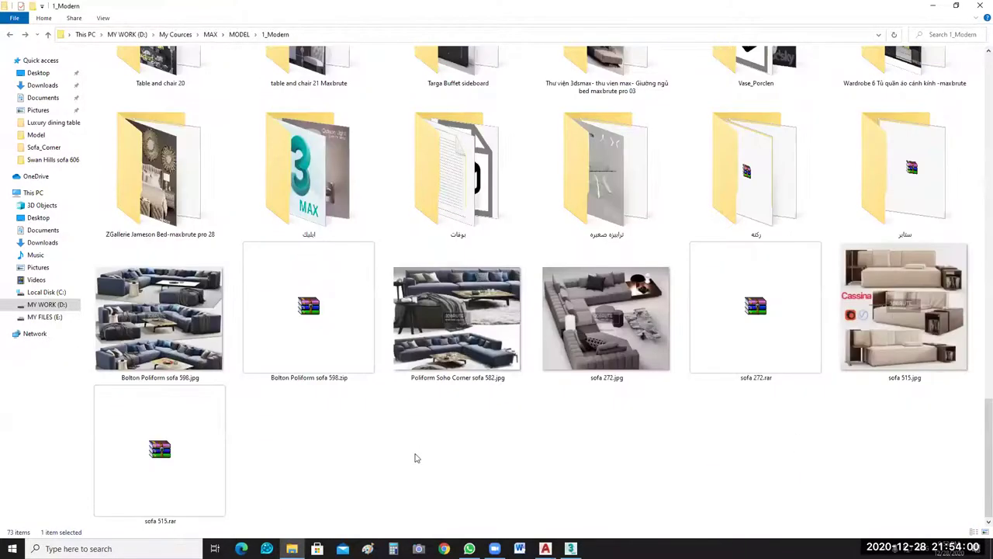
scroll(392, 221, "up", 10)
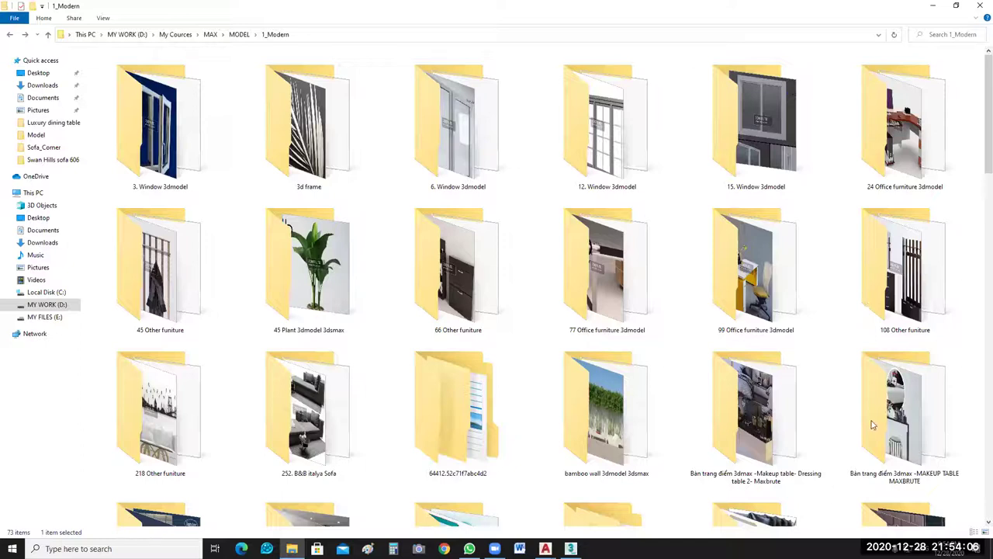
left_click(767, 415)
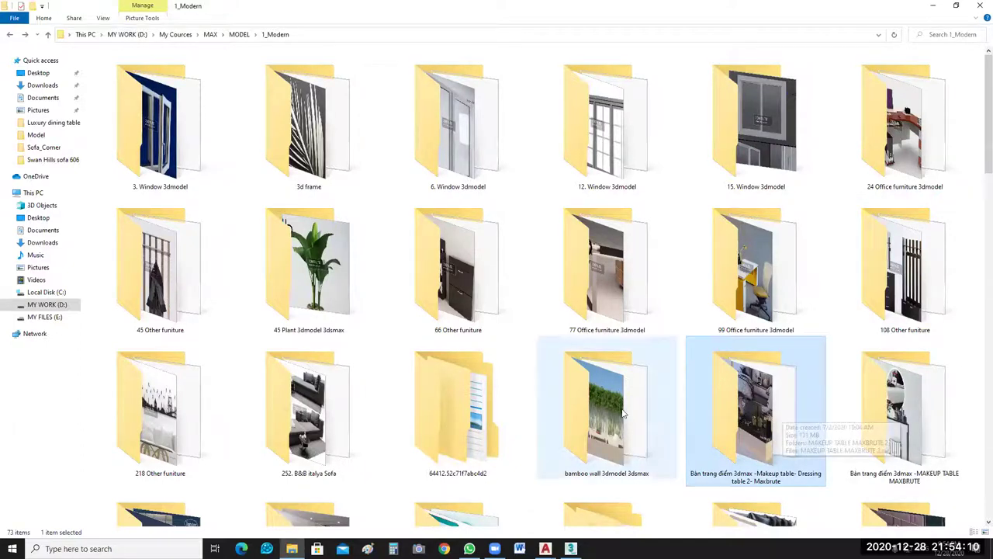
scroll(687, 415, "down", 3)
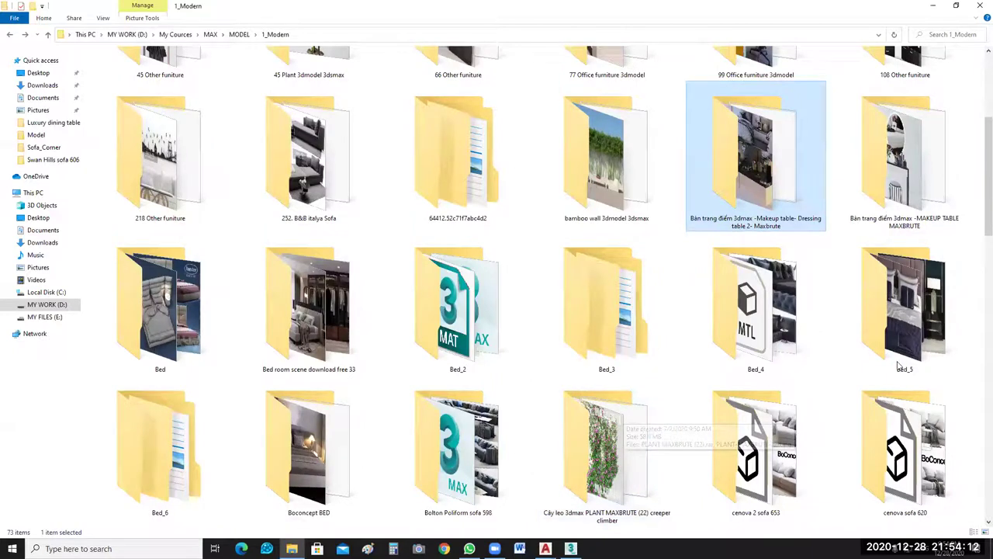
scroll(815, 412, "down", 3)
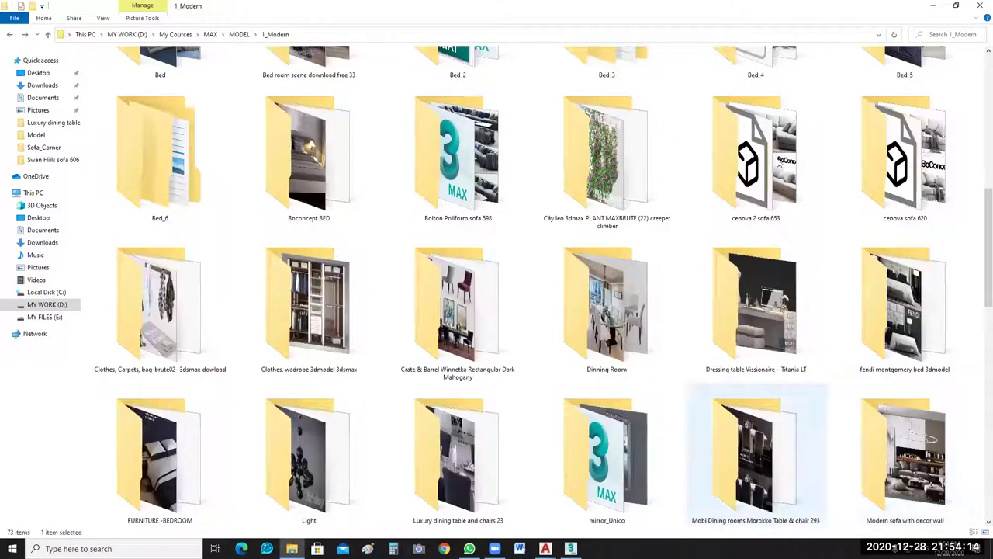
double_click(778, 161)
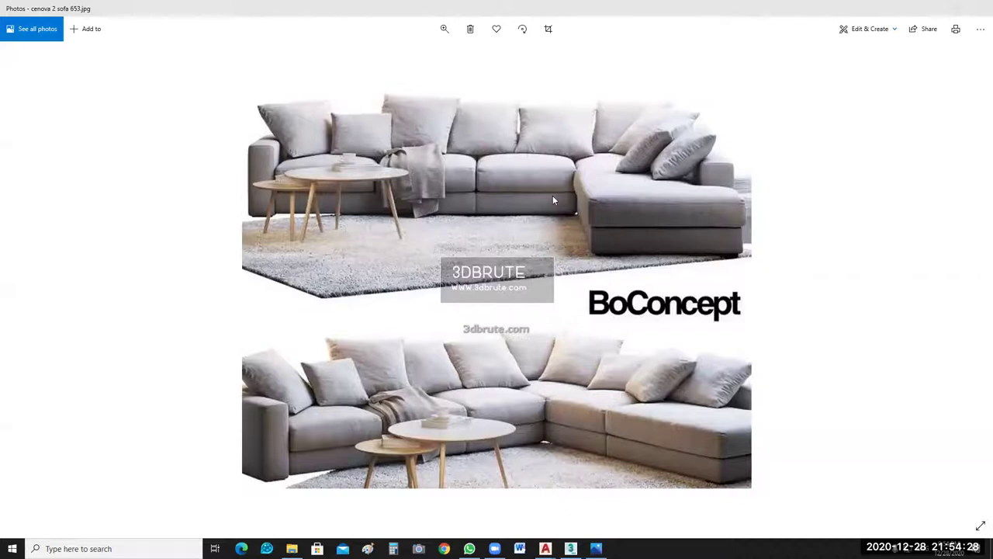
left_click(978, 11)
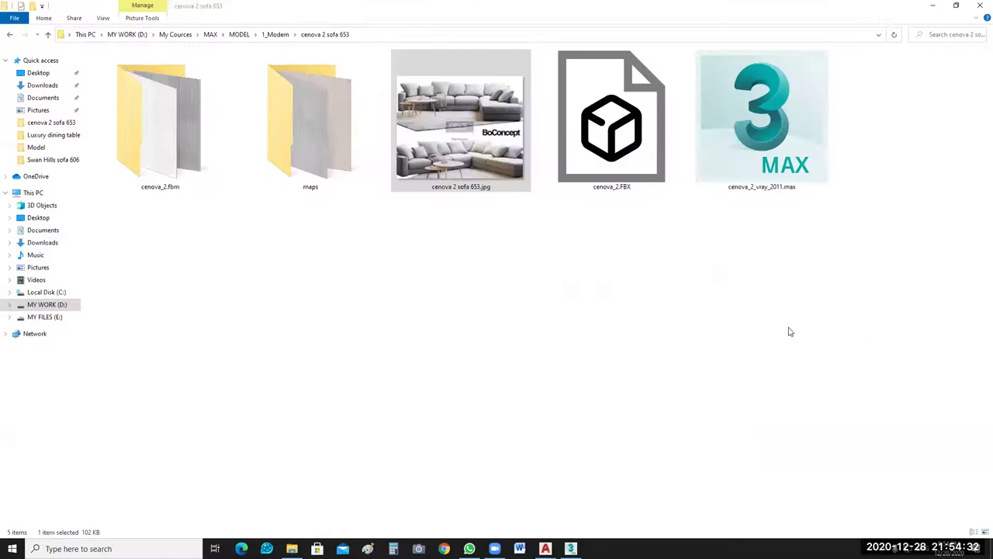
key("BackSpace")
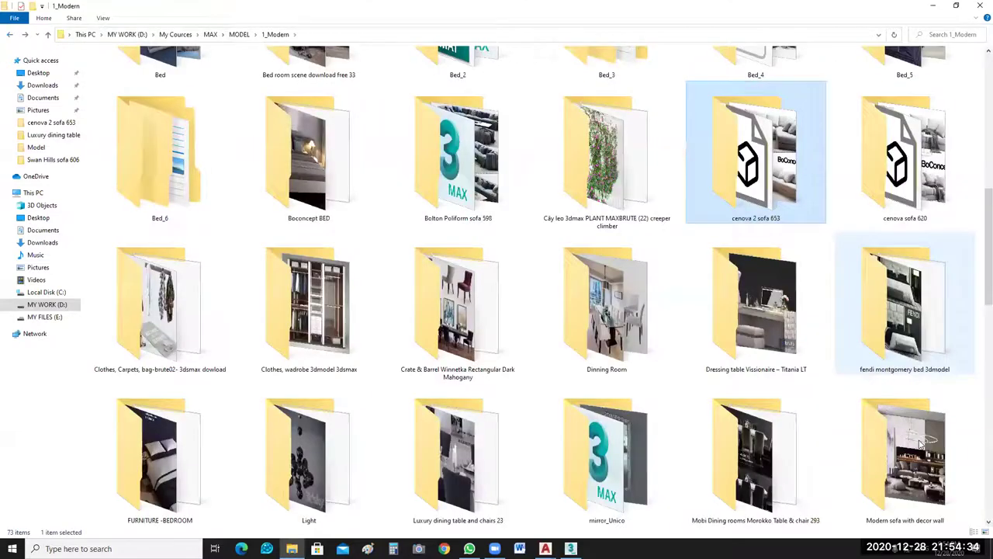
Preview the picture in the Modern sofa with decor wall folder and extract 352556.zip there into a 352556 folder.
double_click(168, 80)
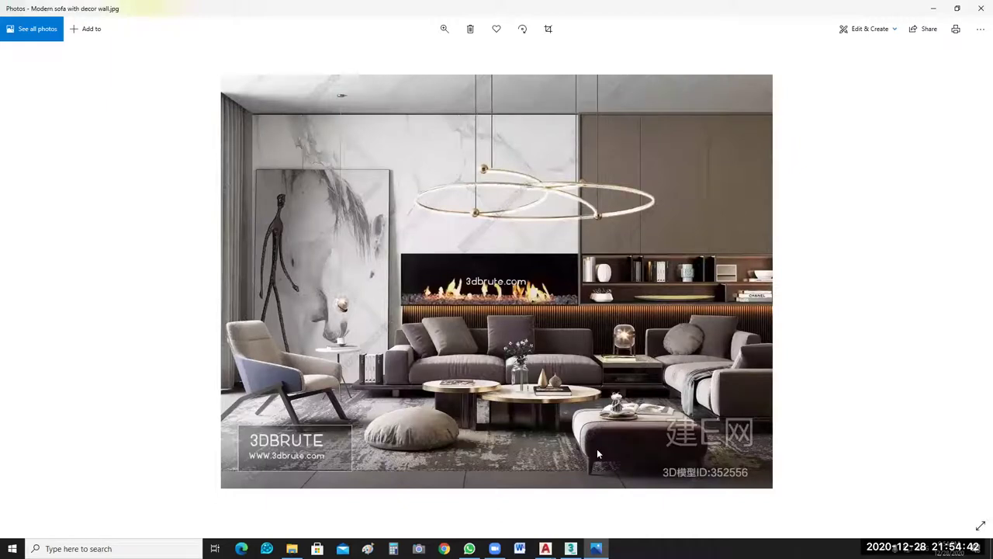
key("alt+F4")
double_click(121, 80)
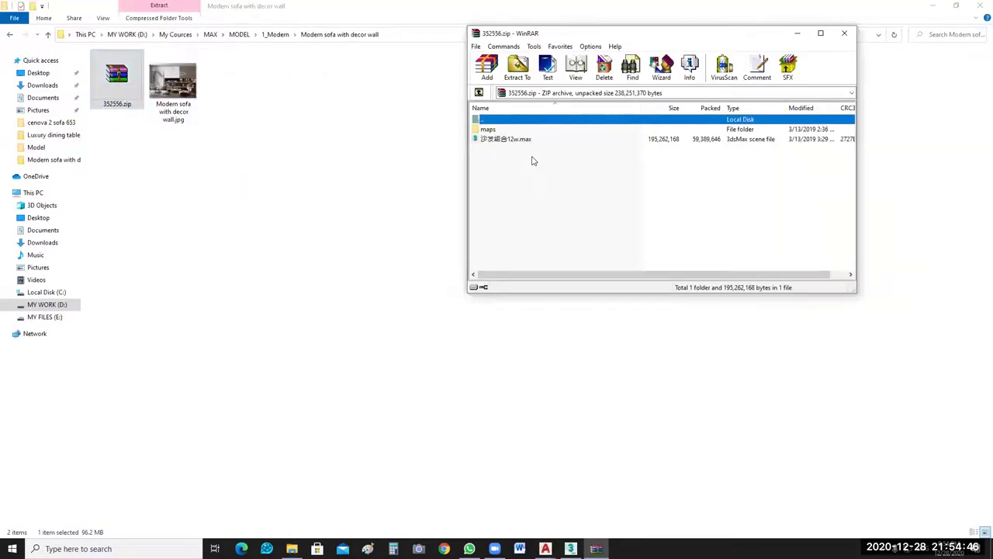
left_click(517, 69)
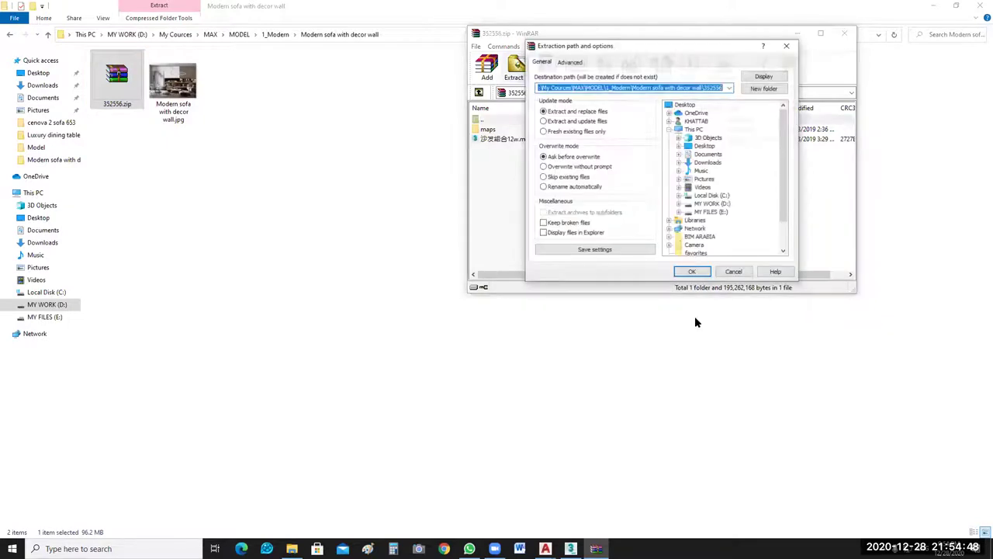
key("Return")
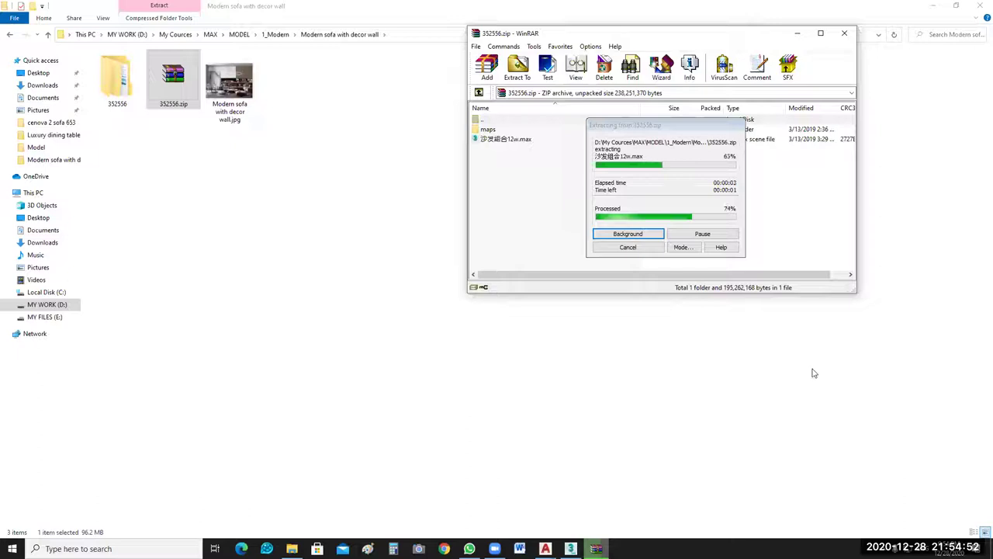
left_click(845, 33)
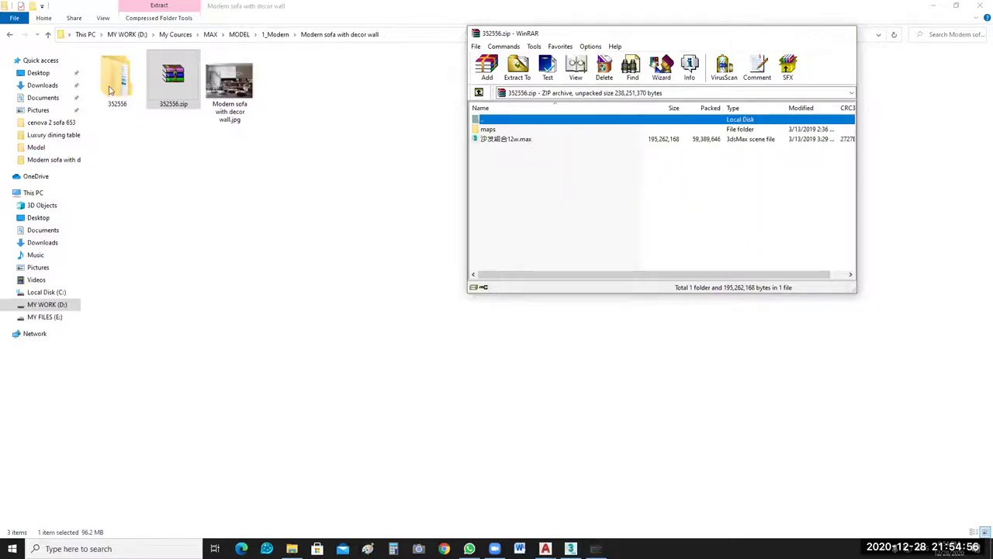
Open the extracted 352556 folder, select its .max scene file and restore the Explorer window to a smaller size.
double_click(109, 91)
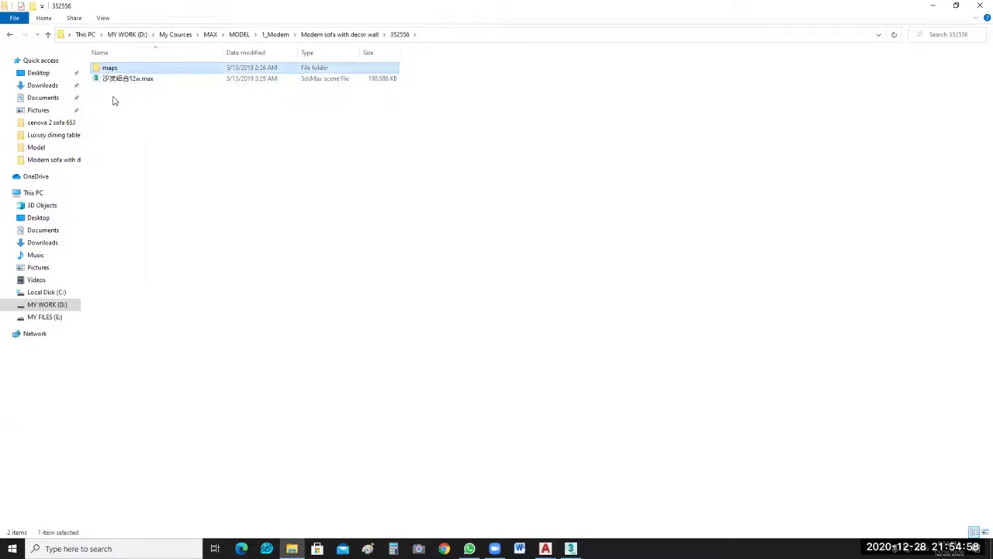
left_click(128, 81)
left_click(957, 8)
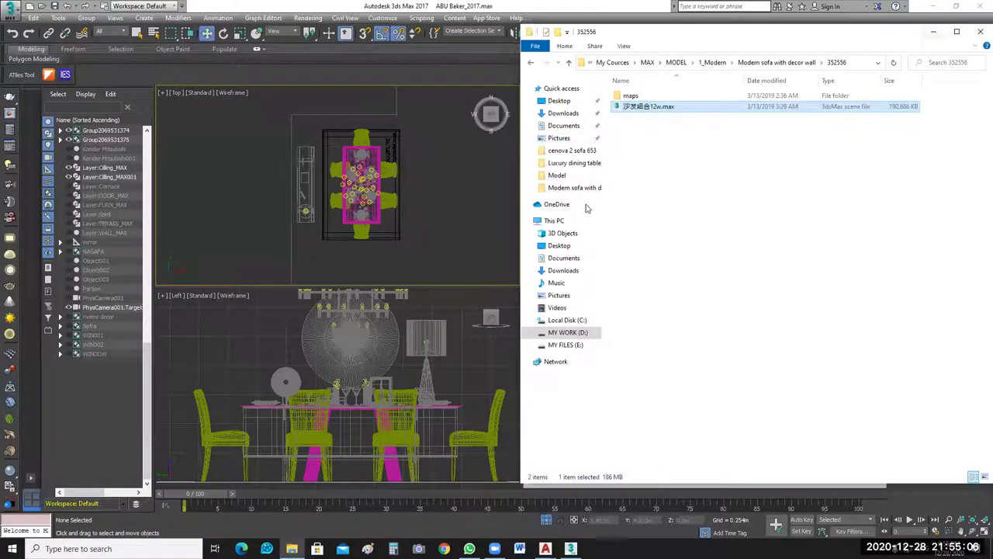
Shrink the 3ds Max window beside Explorer, merge the 352556 folder's .max scene file into the Perspective view and resolve the duplicate material name.
middle_click_drag(309, 284, 332, 278)
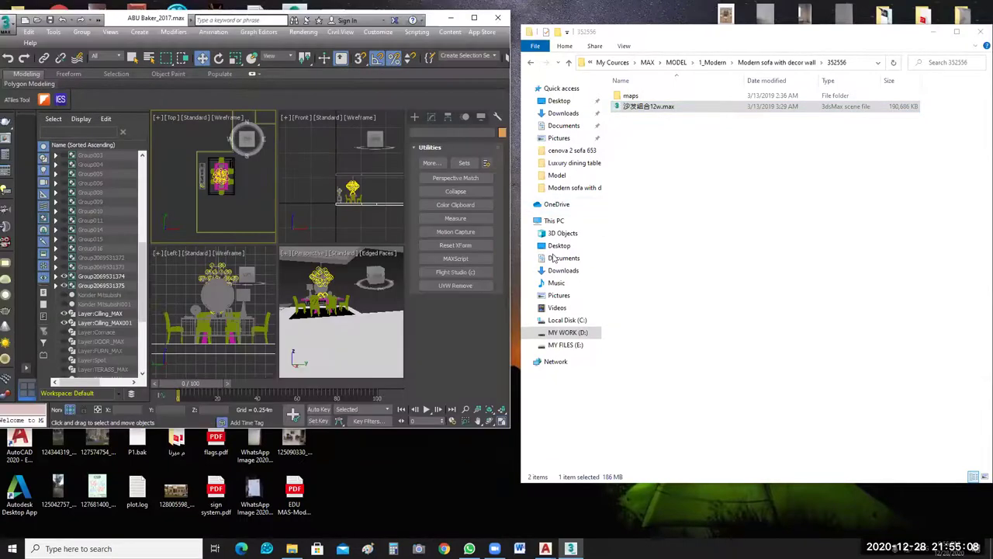
key("alt+w")
key("z")
key("alt+w")
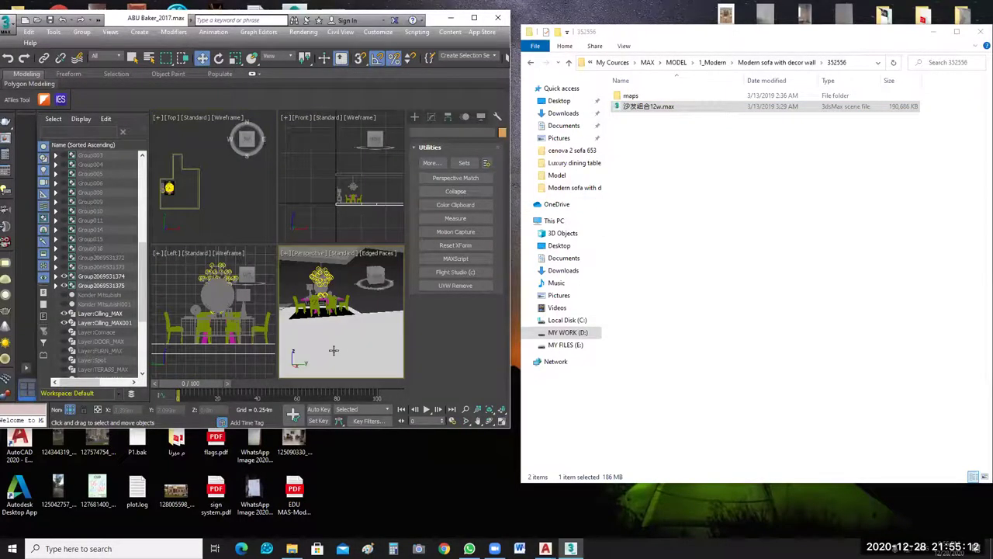
key("alt+w")
scroll(305, 281, "down", 3)
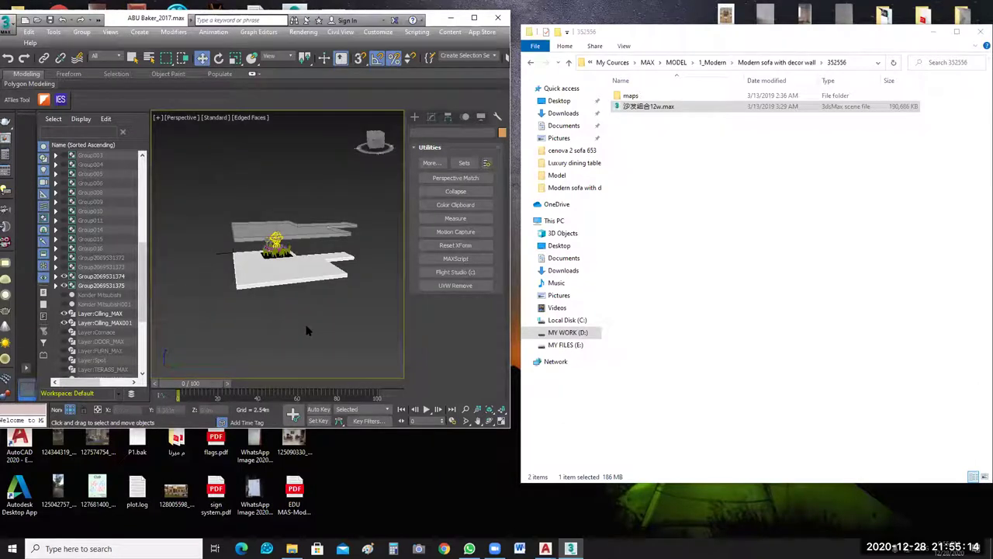
middle_click_drag(318, 315, 291, 322, "alt")
left_click_drag(288, 319, 290, 309)
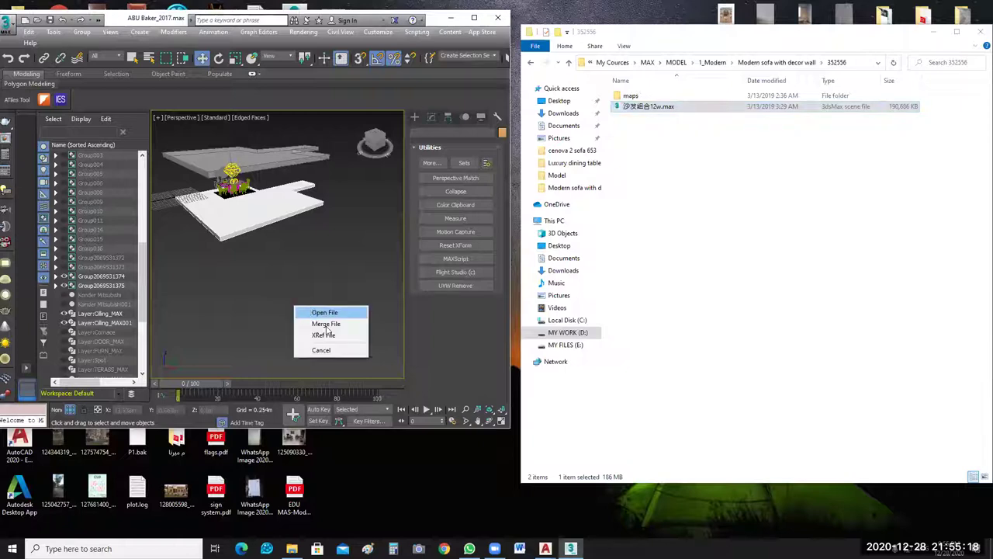
left_click(327, 324)
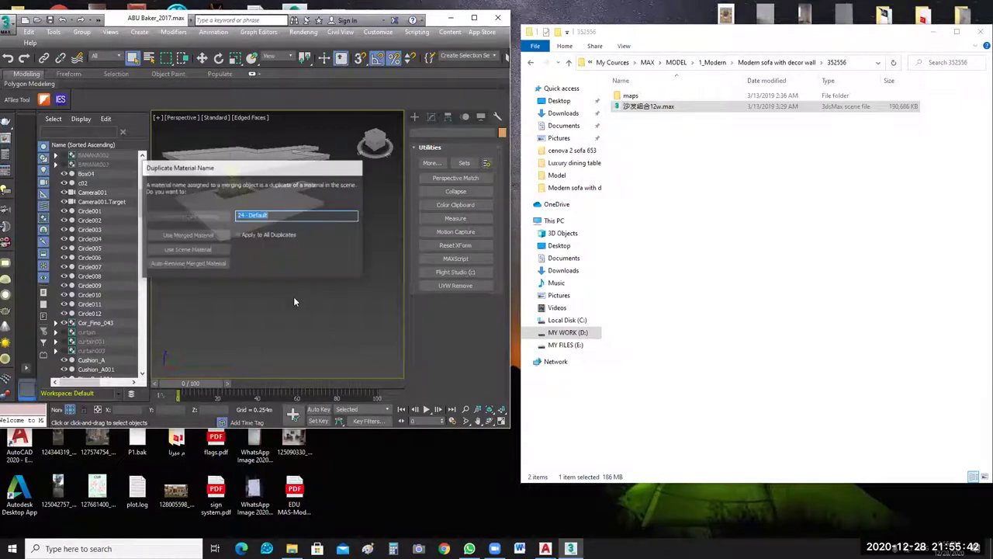
left_click(200, 244)
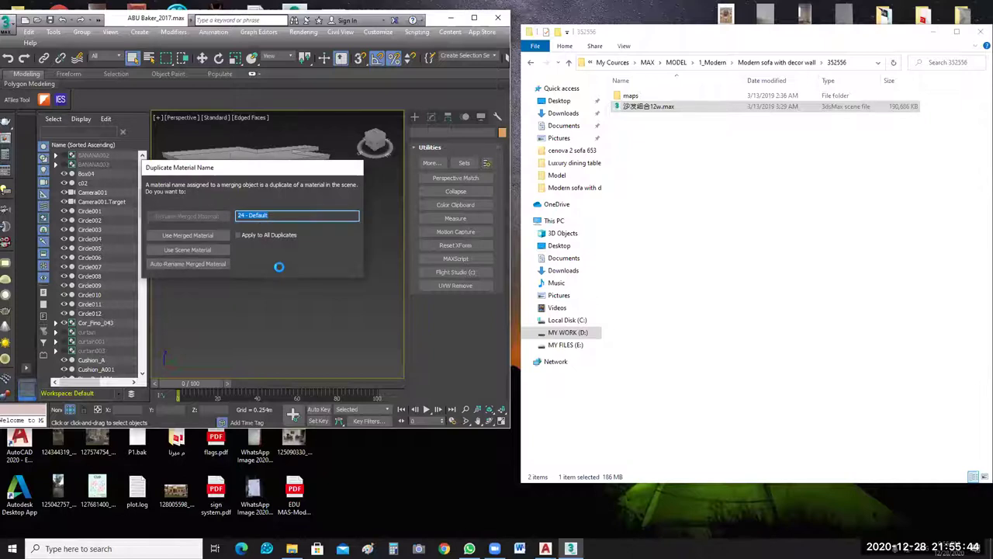
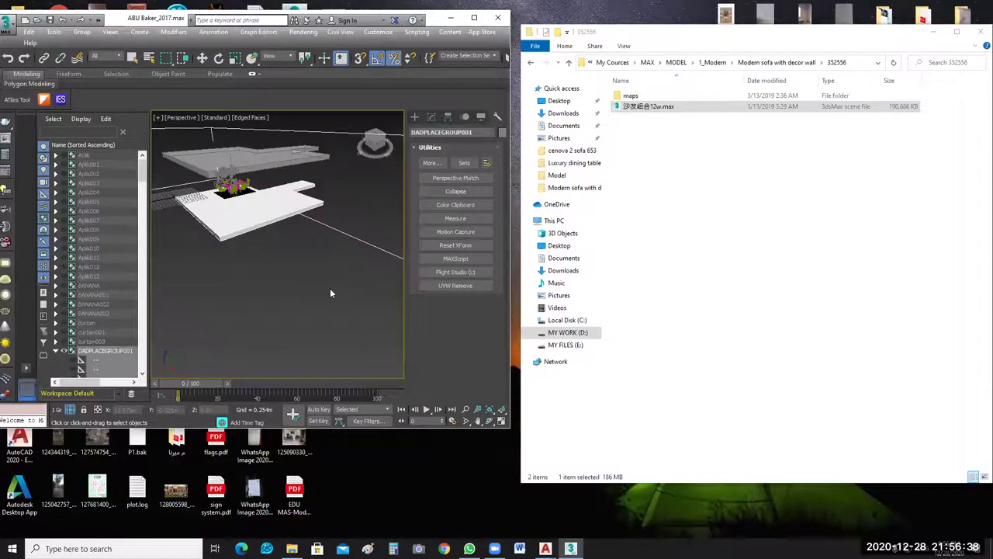
Locate the merged sofa set in the Perspective view, activate the Move tool and maximize the 3ds Max window.
scroll(342, 298, "down", 5)
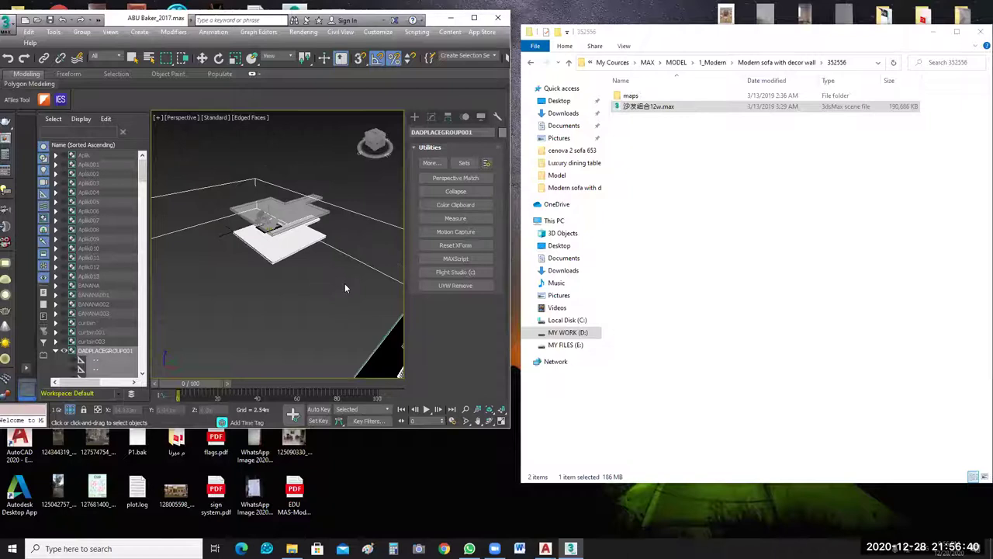
scroll(304, 320, "down", 2)
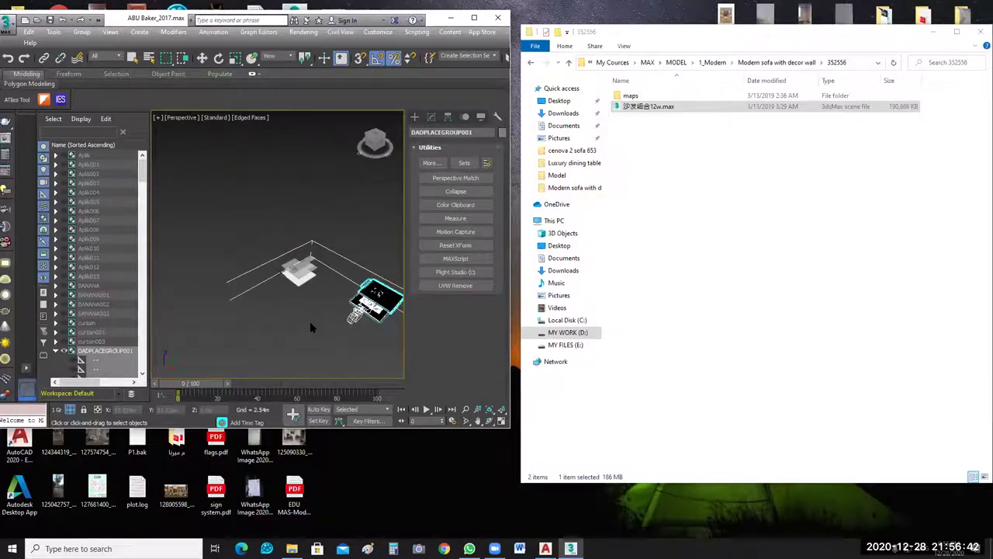
scroll(309, 321, "up", 2)
scroll(309, 322, "down", 1)
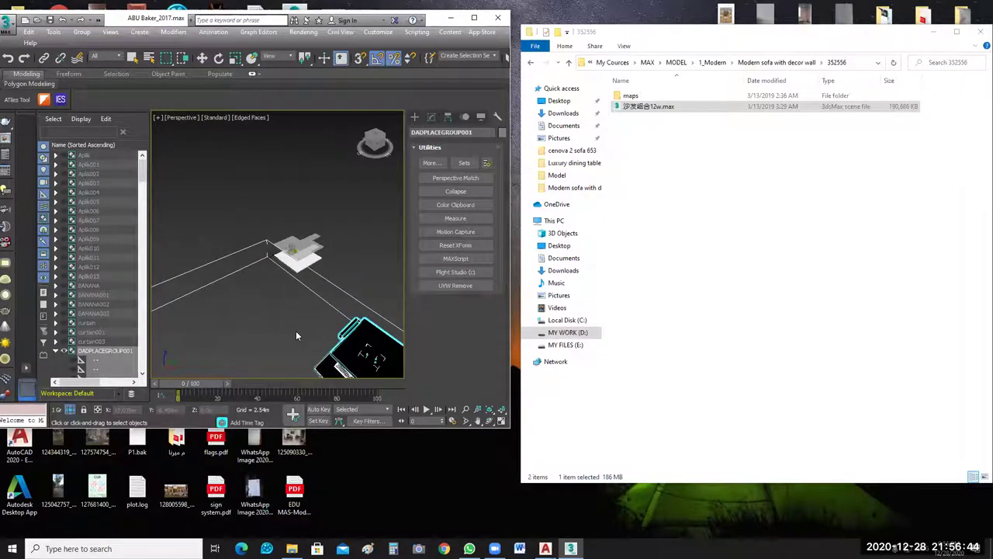
middle_click_drag(296, 331, 343, 324, "alt")
key("w")
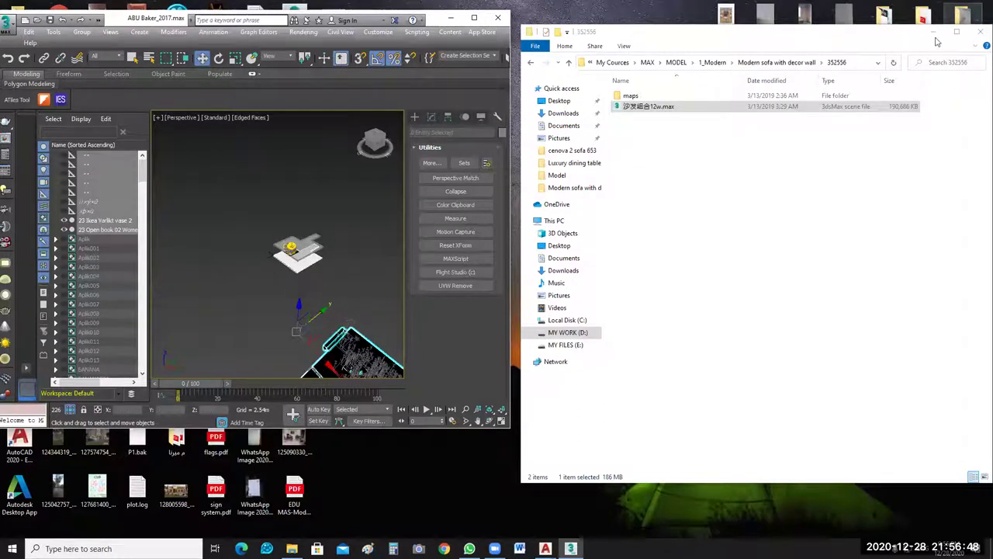
left_click(474, 17)
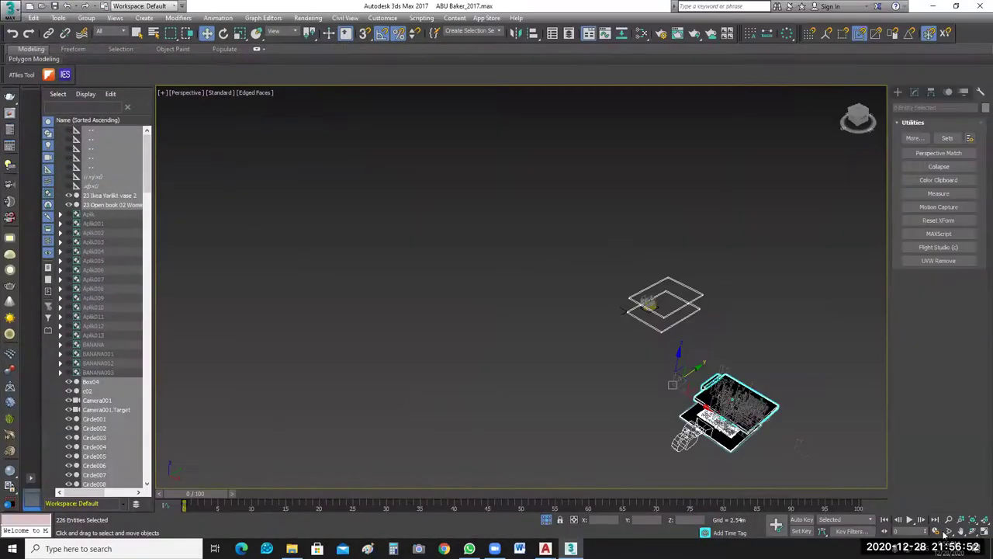
Show all four viewports, frame the merged sofa set in the Top view and clear the selection.
key("alt+w")
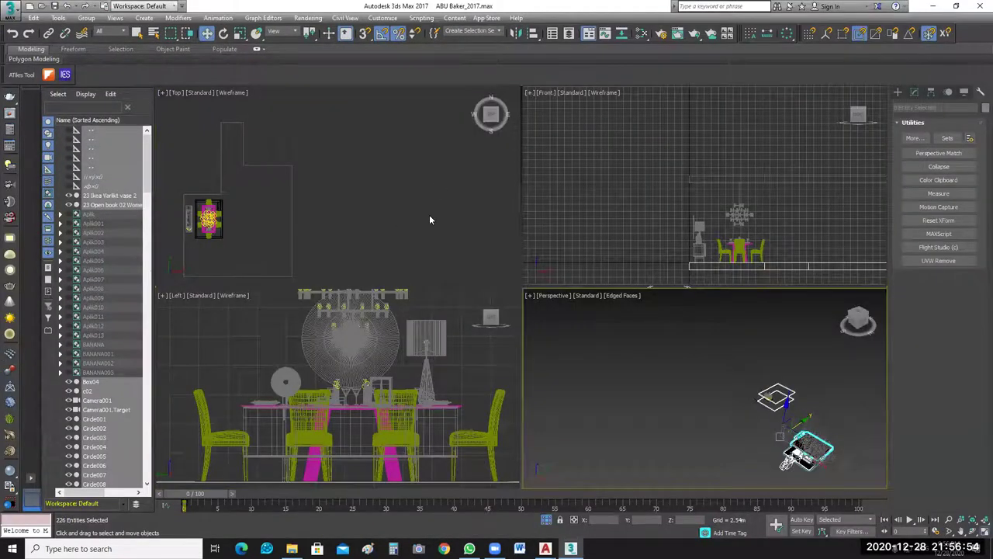
scroll(429, 220, "down", 2)
scroll(325, 133, "down", 1)
scroll(458, 256, "up", 1)
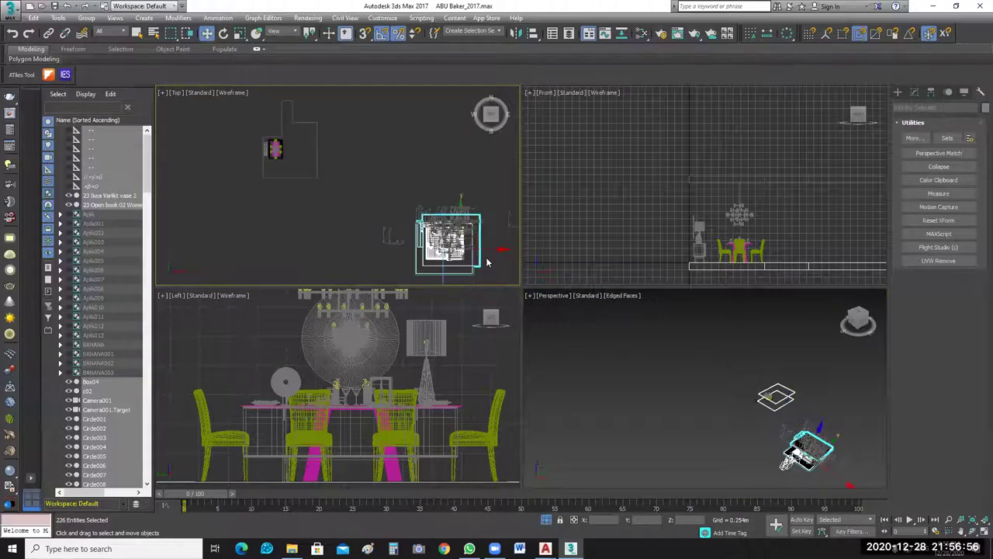
key("z")
scroll(451, 188, "down", 3)
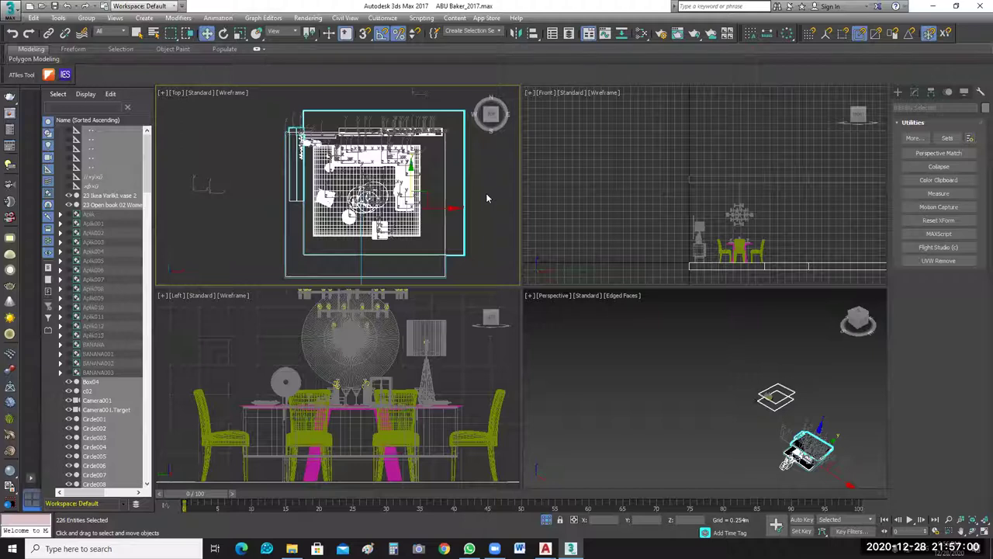
left_click(486, 192)
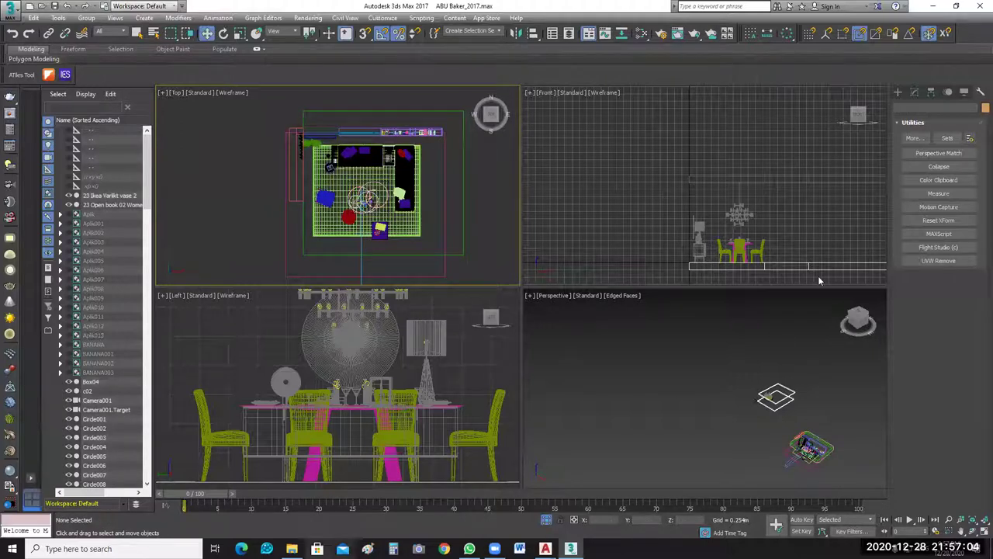
Open Modern sofa with decor wall.jpg in a smaller window and compare it with the merged set in a maximized Top view.
key("alt+Tab")
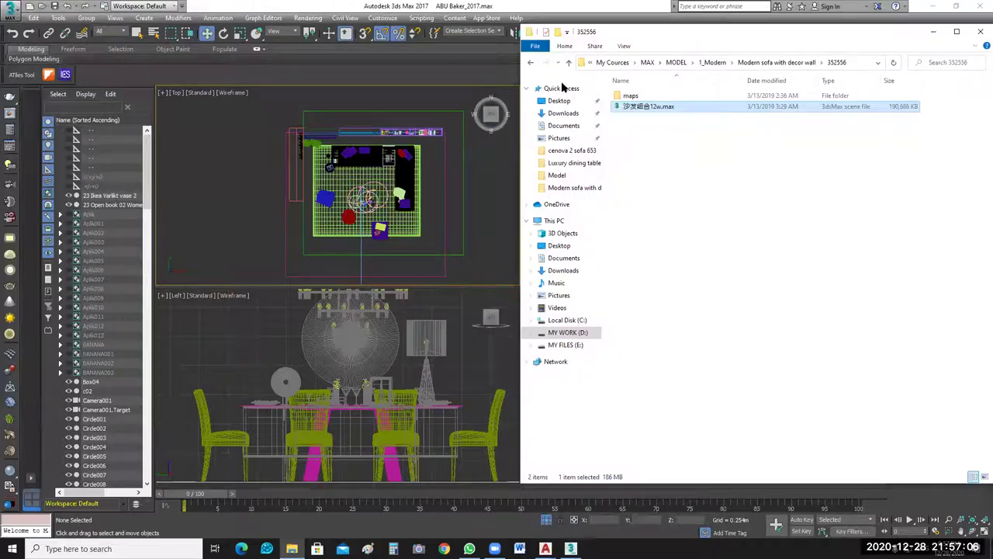
key("alt+Left")
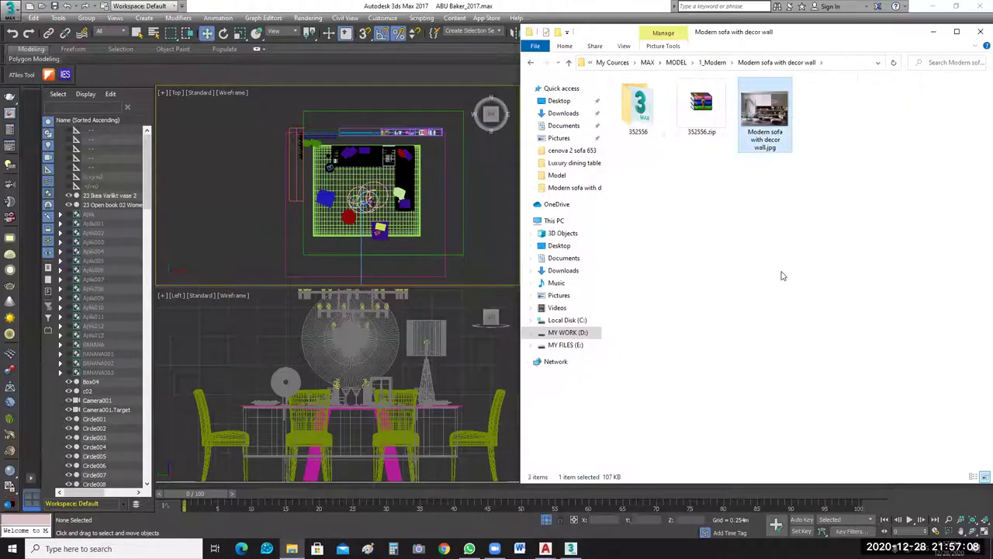
key("Return")
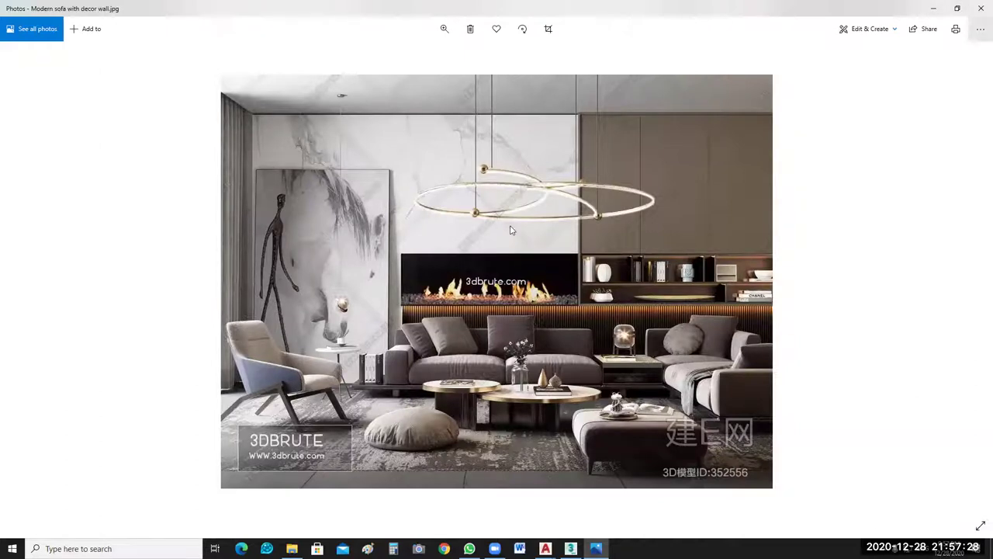
key("super+Down")
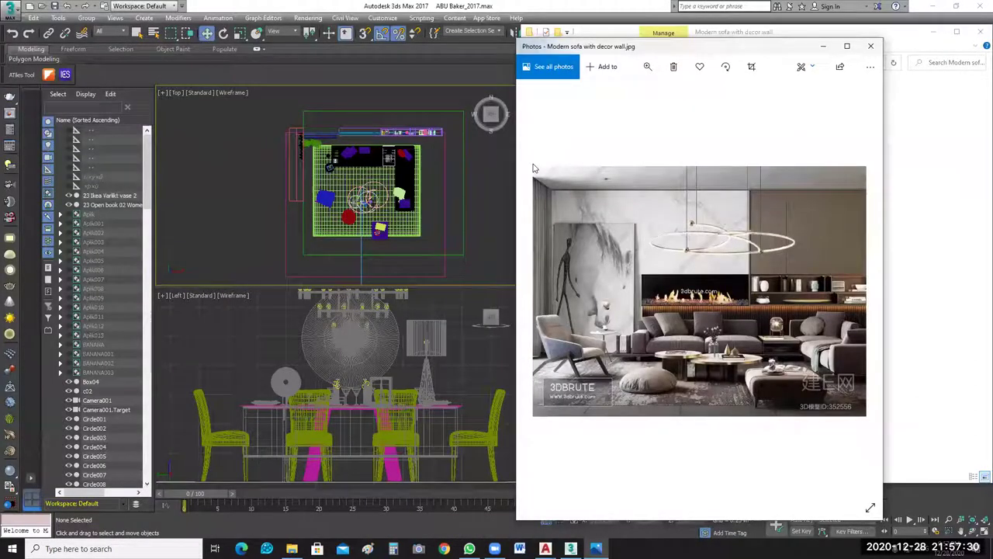
left_click(445, 179)
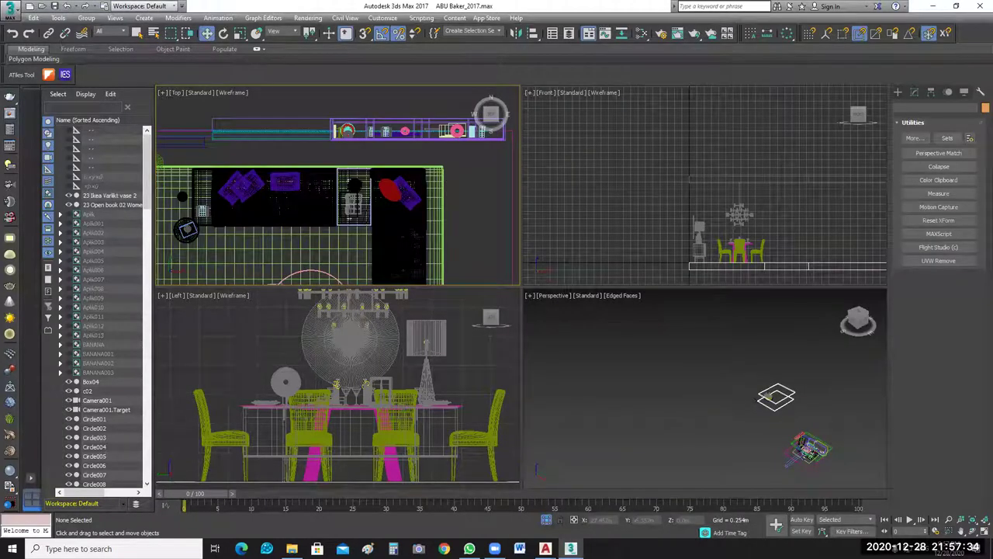
key("z")
key("alt+w")
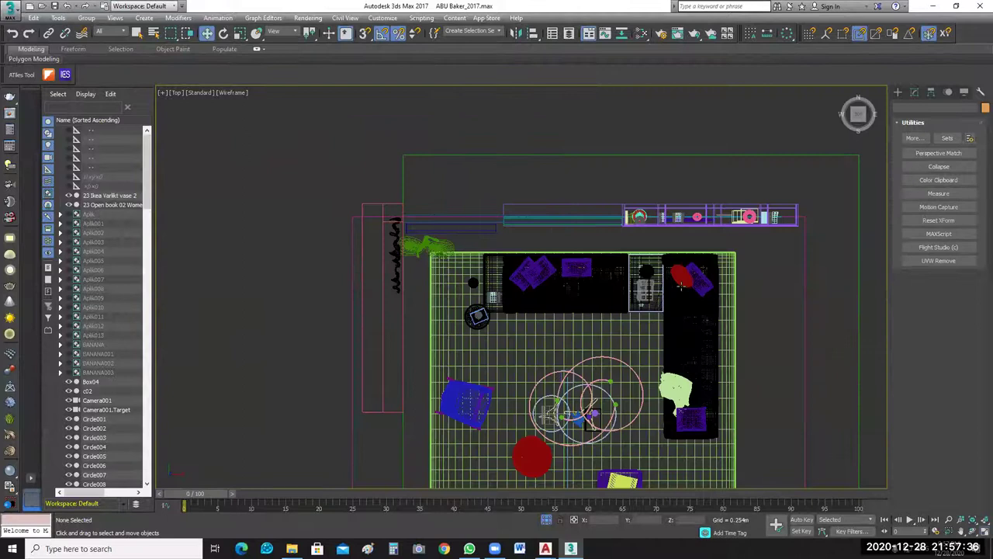
middle_click_drag(585, 230, 539, 188)
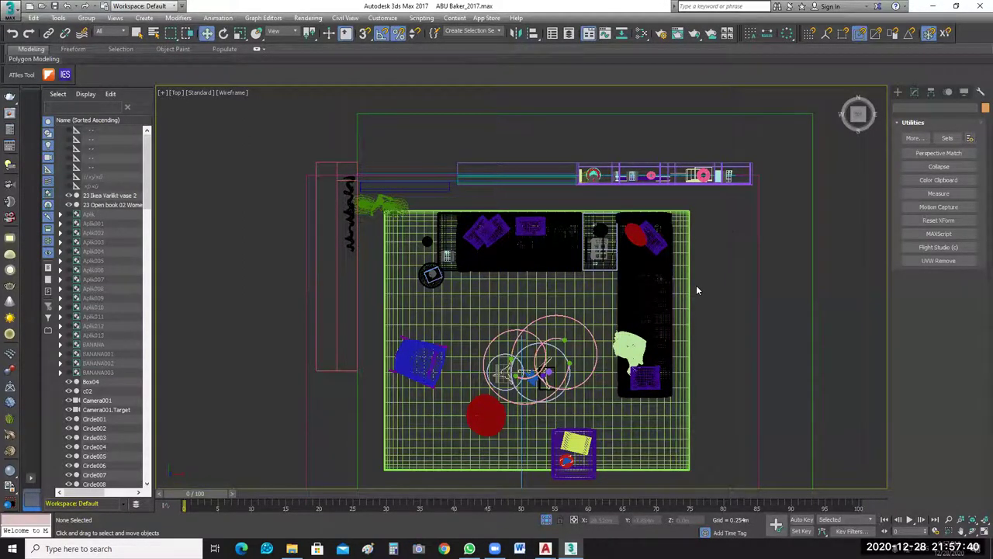
scroll(660, 368, "down", 3)
middle_click_drag(660, 368, 637, 308)
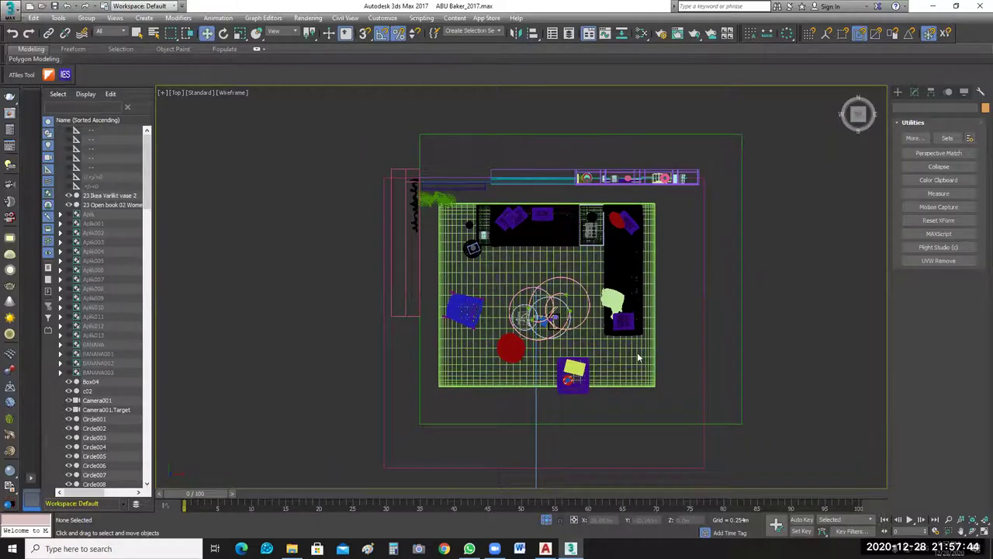
scroll(637, 352, "down", 3)
scroll(720, 289, "up", 3)
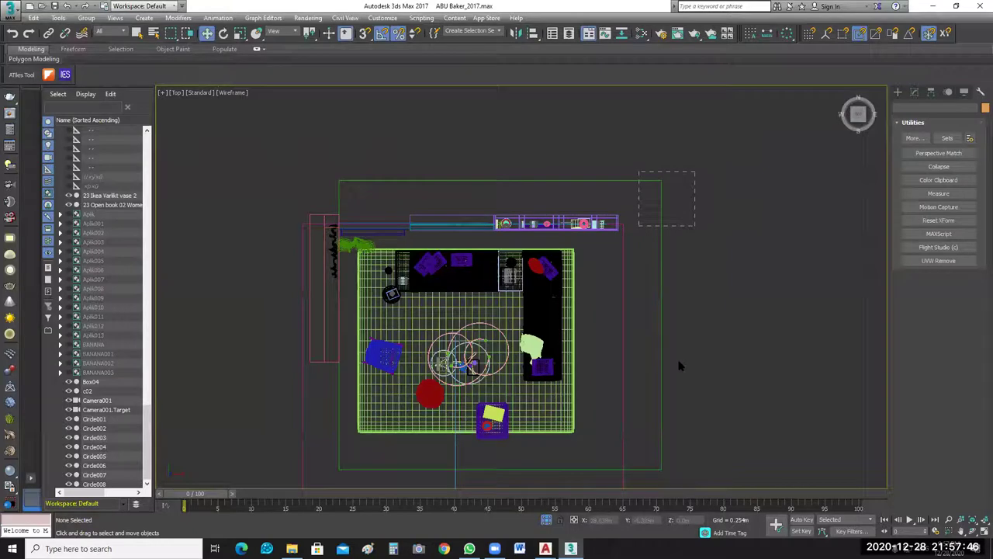
Select the outer green rectangle around the merged set, check the reference picture again and delete that rectangle.
left_click_drag(639, 171, 694, 225)
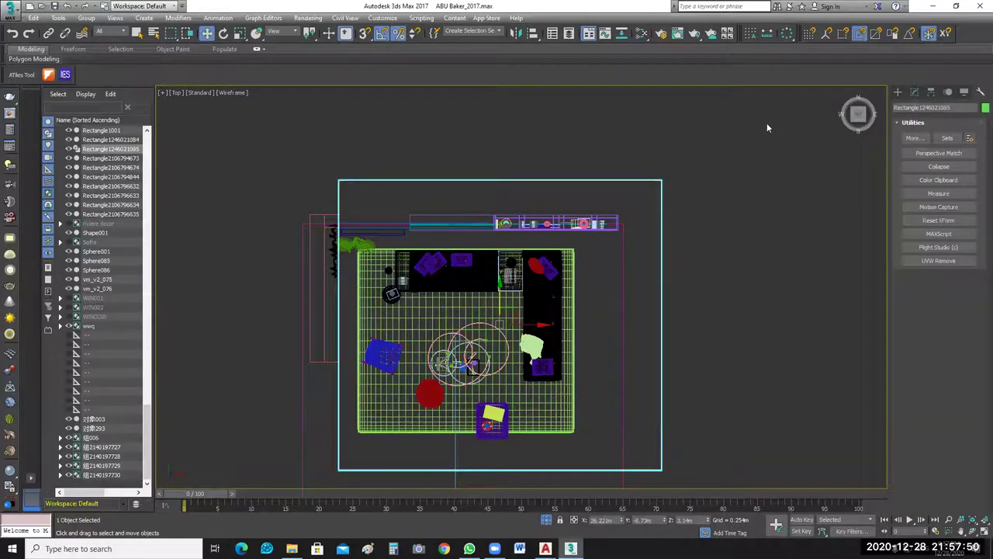
key("alt+Tab")
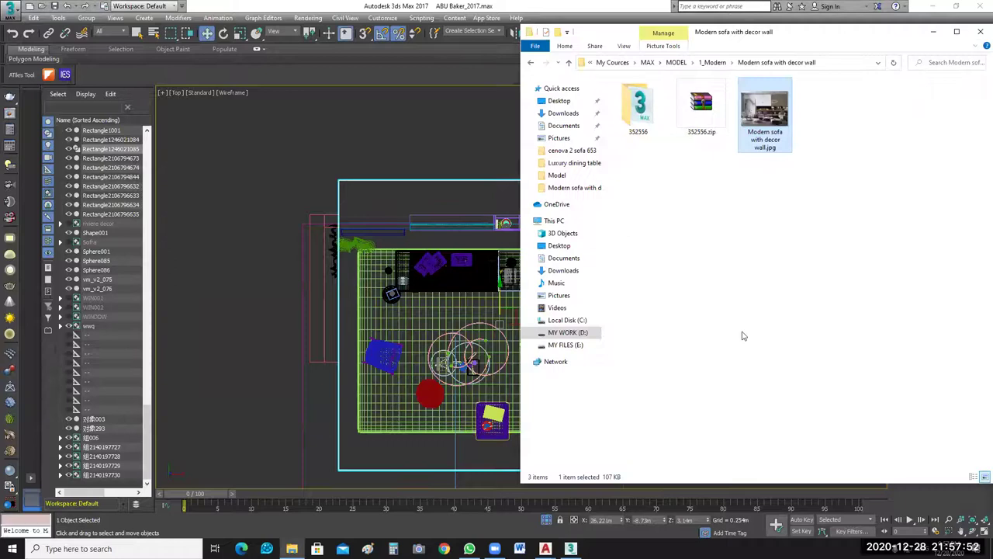
key("Return")
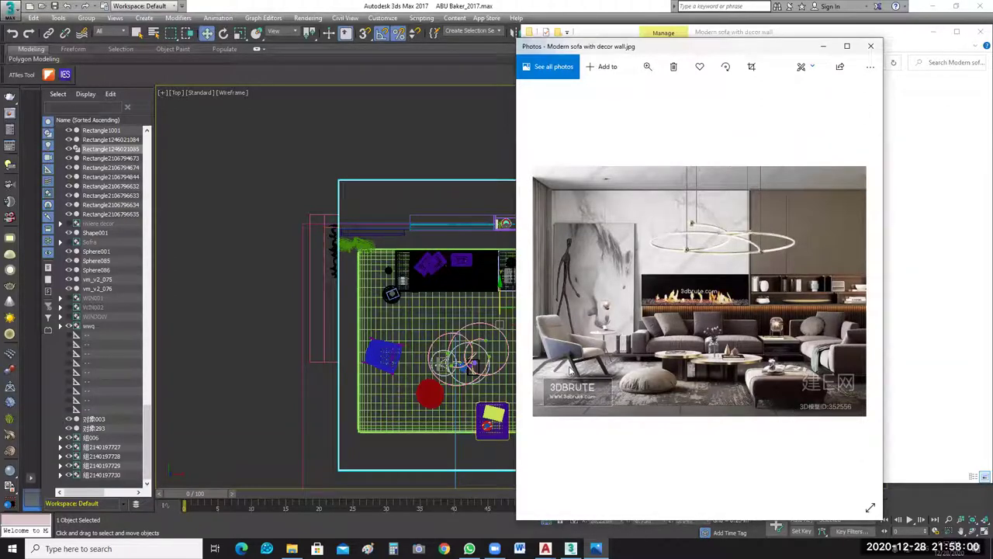
left_click(871, 46)
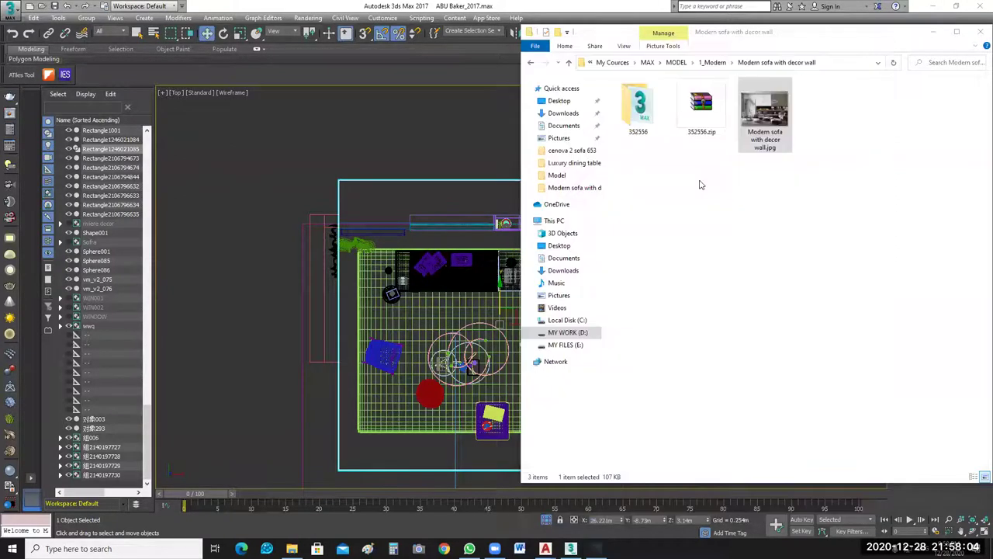
left_click(700, 184)
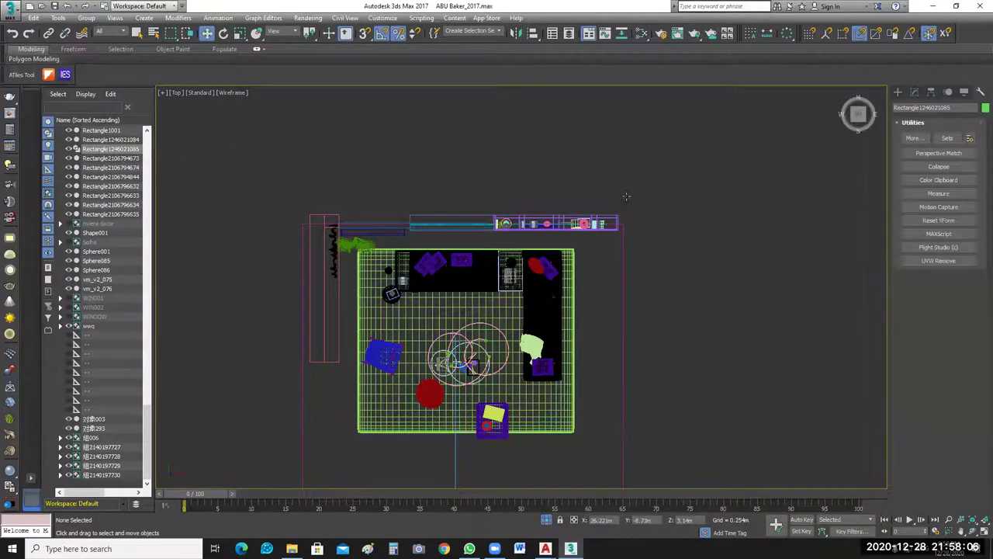
key("Delete")
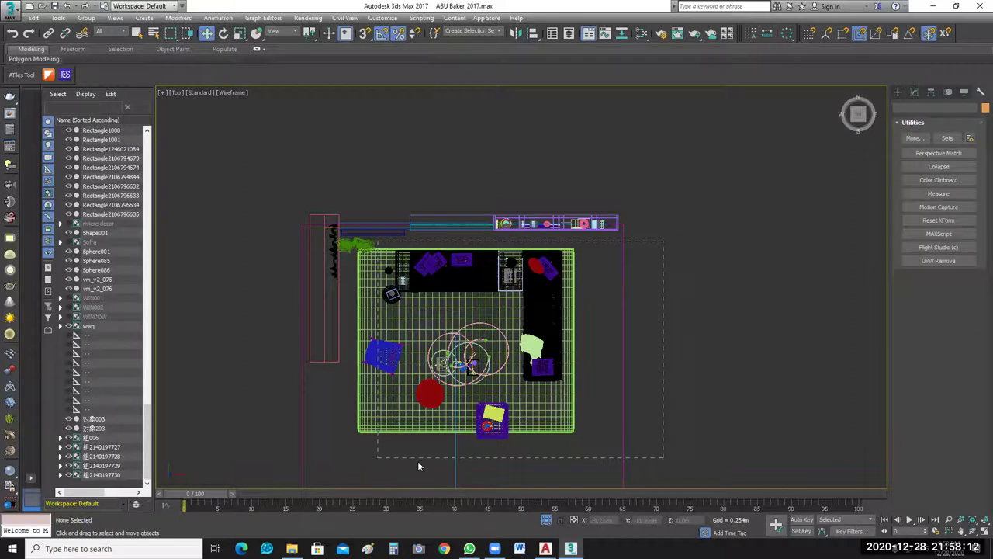
Select the sofas, rug, tables and chandelier together, move them about 9.7 m along X away from the decor wall and clear the selection.
key("ctrl+a")
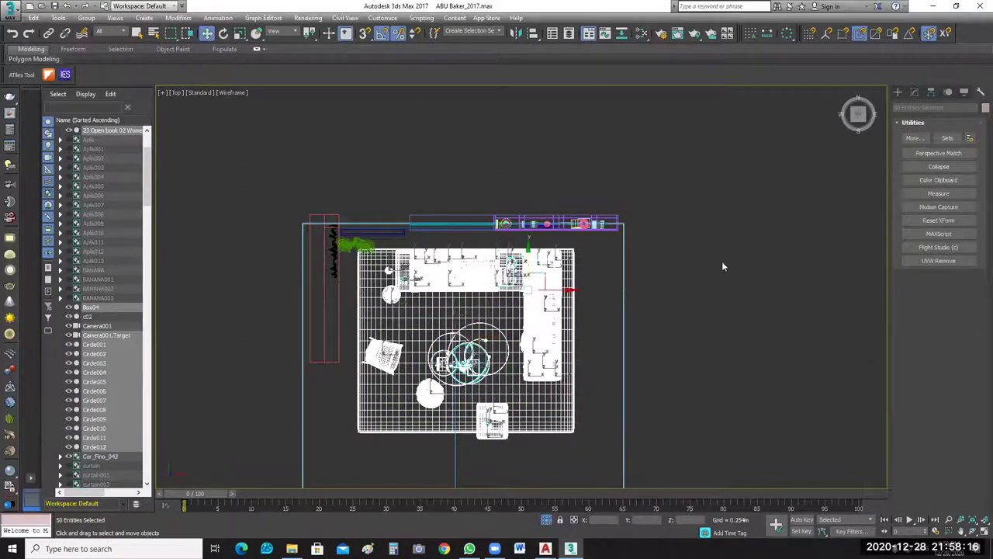
key("z")
middle_click_drag(538, 245, 468, 234)
left_click_drag(527, 225, 720, 224)
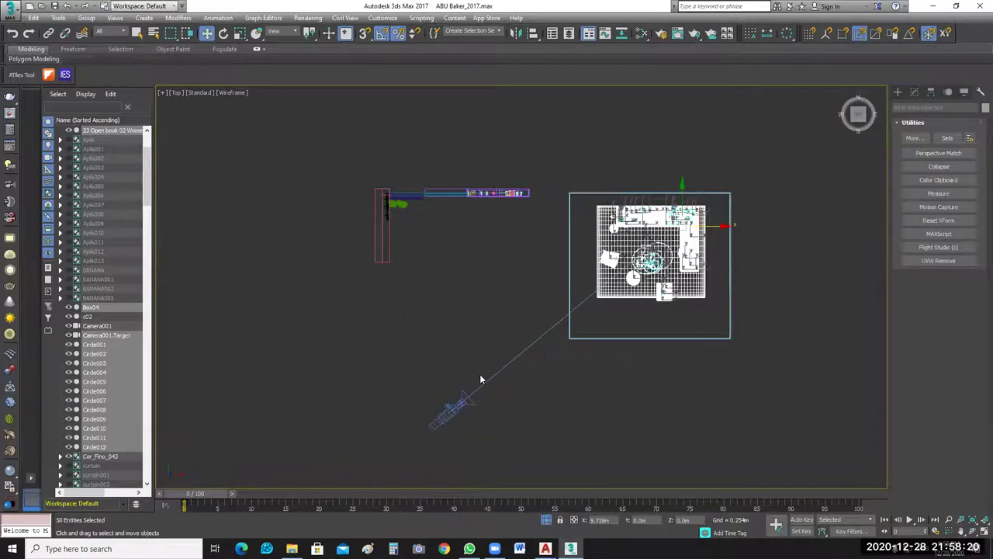
left_click(416, 207)
Compare the decor wall in the Top view with the reference picture Modern sofa with decor wall.jpg.
scroll(415, 207, "up", 3)
scroll(443, 229, "up", 2)
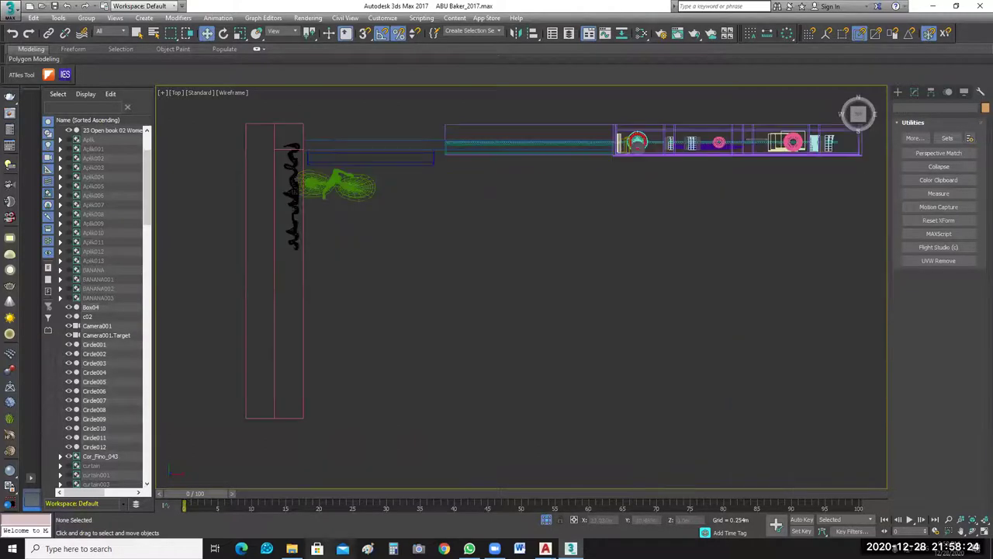
key("alt+Tab")
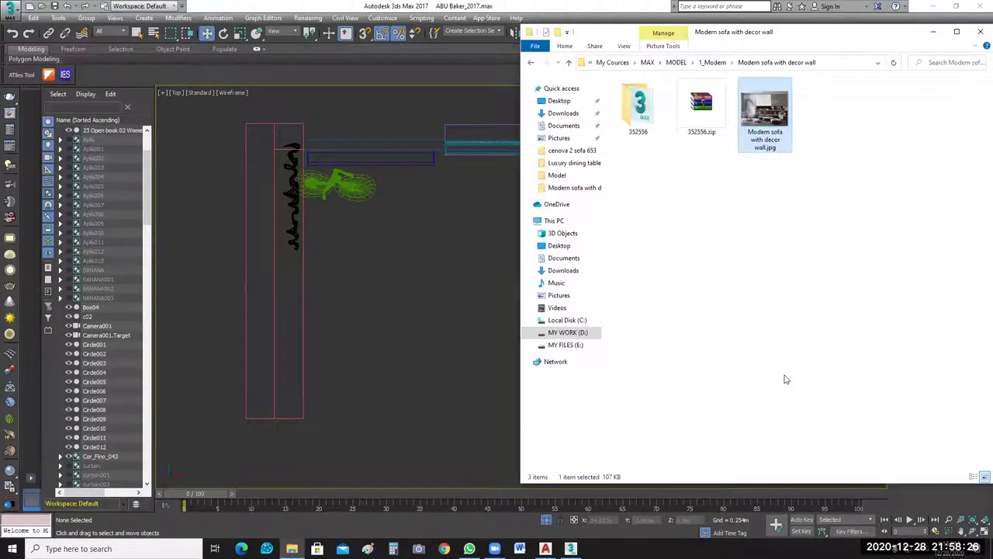
double_click(767, 113)
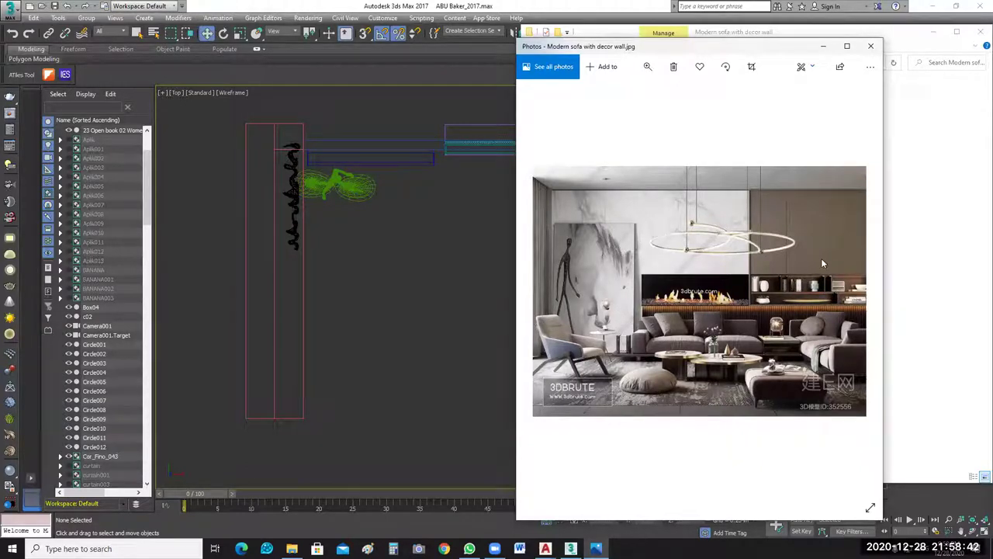
left_click(460, 214)
middle_click_drag(853, 214, 721, 242)
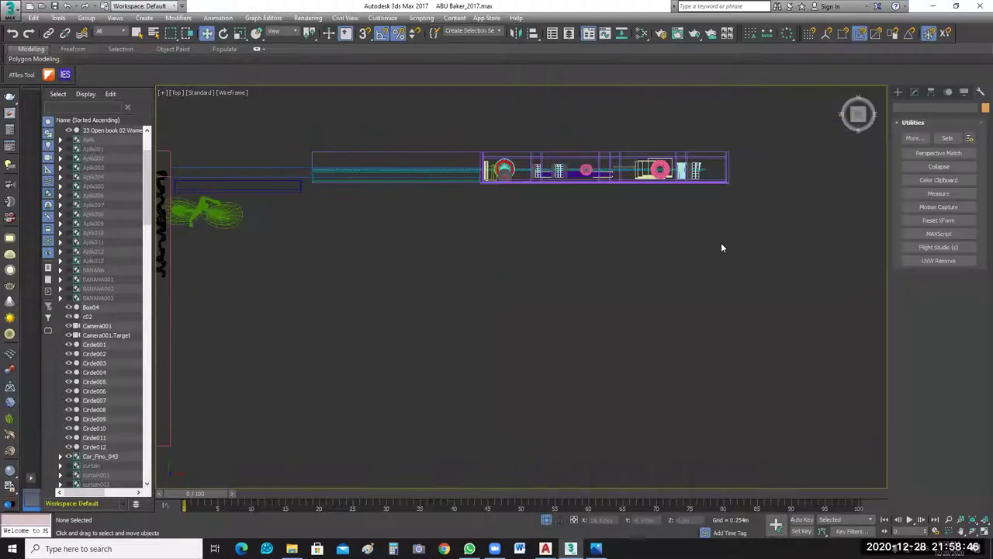
Inspect the decor wall's shelf frame and its curtain in the Perspective view, selecting each to identify it.
left_click(721, 183)
left_click(983, 531)
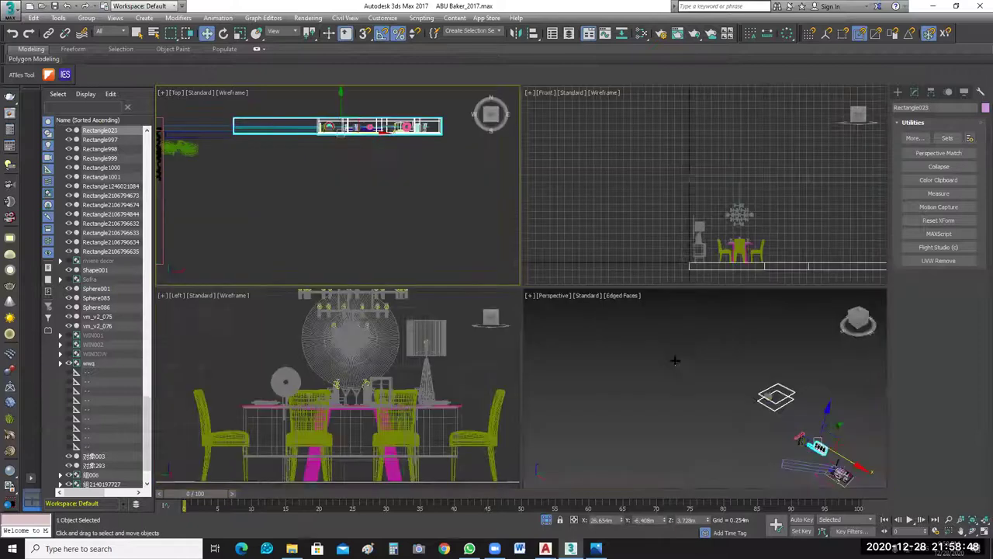
key("z")
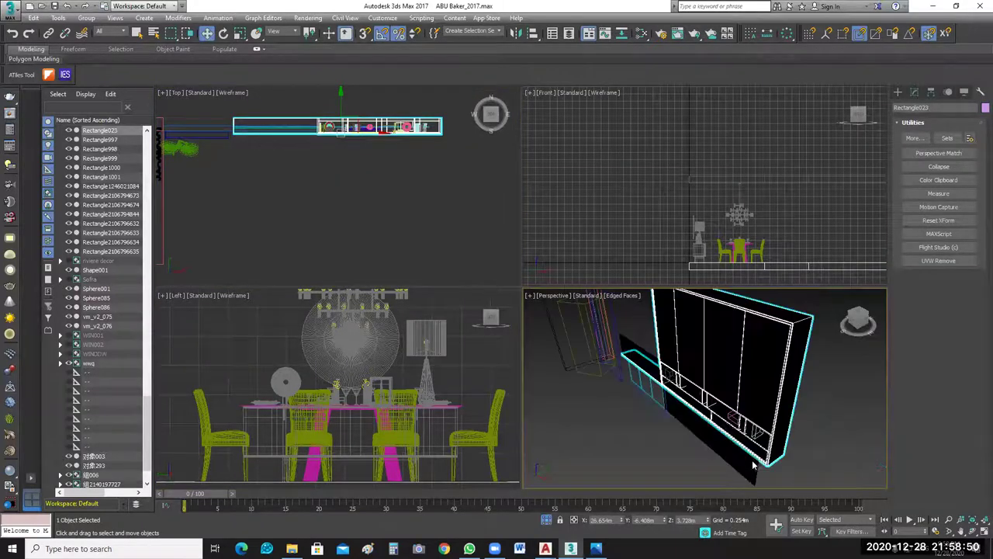
scroll(816, 437, "down", 3)
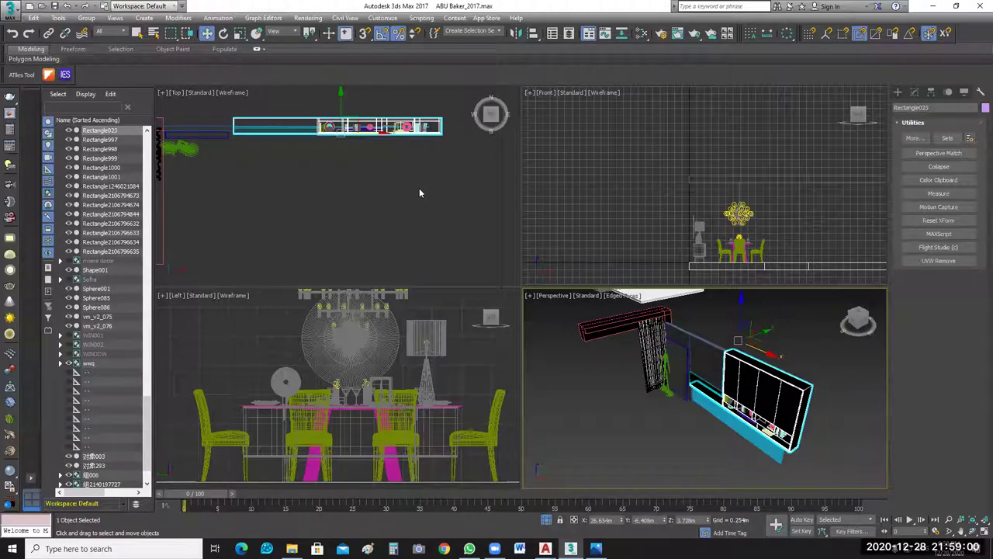
scroll(419, 188, "down", 5)
scroll(444, 144, "up", 2)
left_click_drag(443, 128, 242, 253)
middle_click(643, 325)
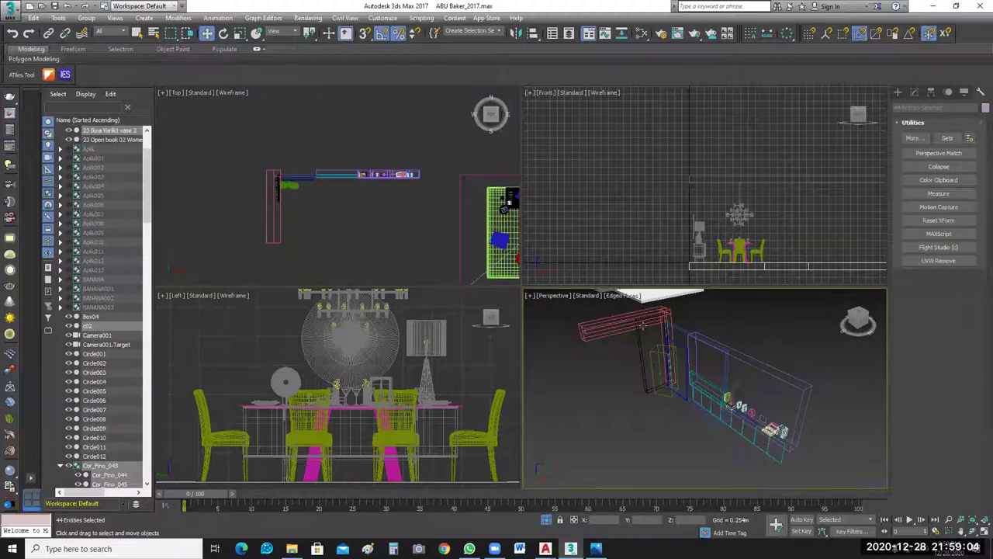
scroll(643, 324, "up", 4)
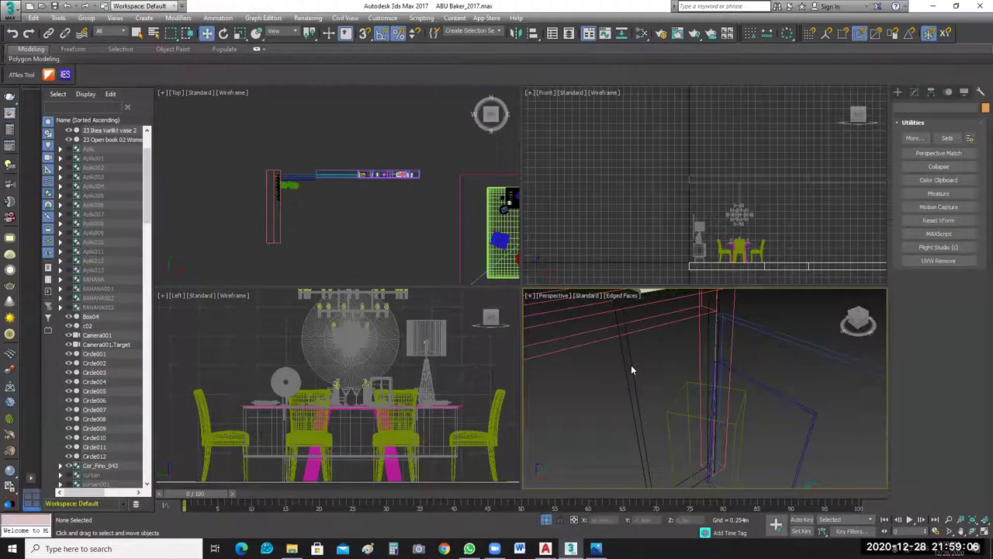
left_click(630, 371)
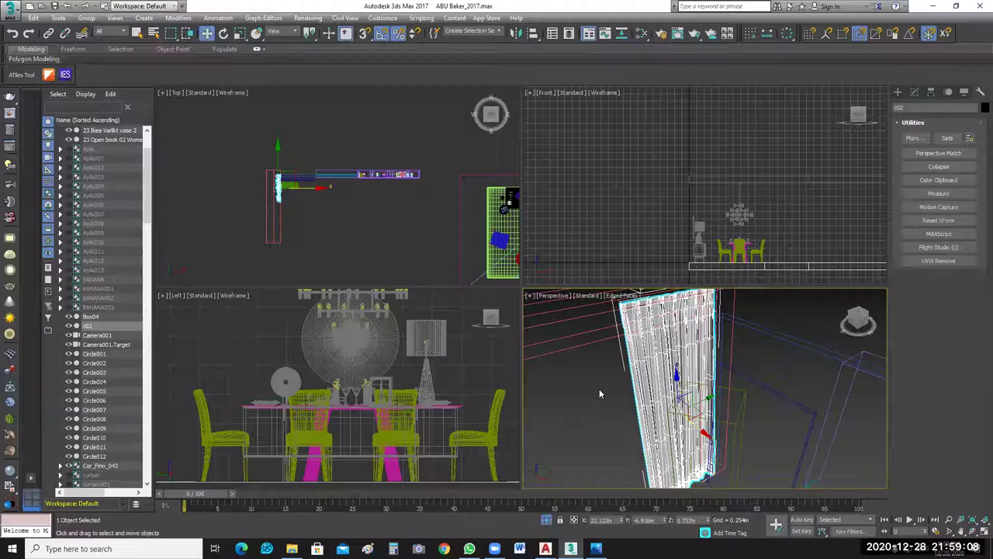
Select the whole decor wall with its shelves, curtain and statue in the Top view and delete it.
scroll(599, 393, "down", 5)
left_click_drag(437, 133, 225, 276)
key("Delete")
scroll(339, 223, "down", 2)
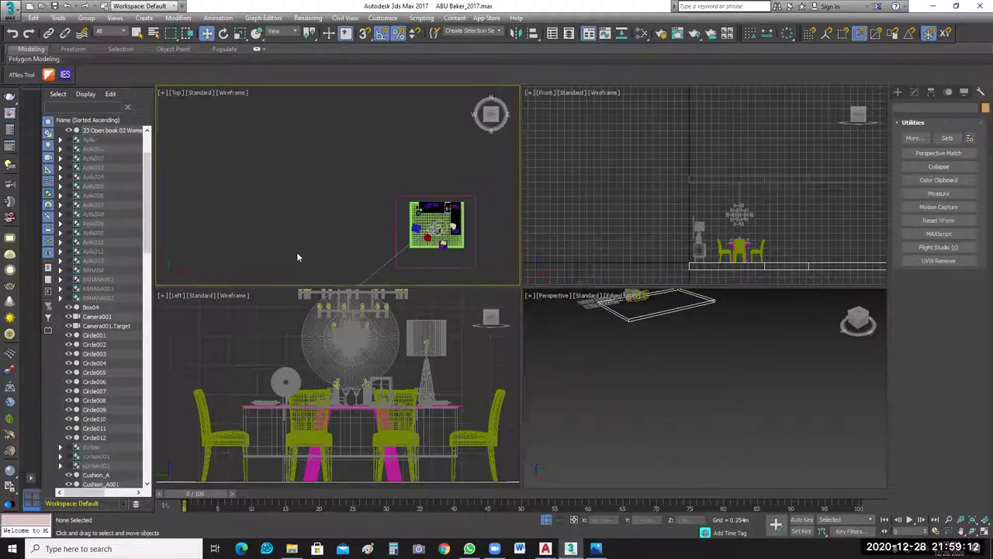
Delete the merged camera and its target beside the sofa set.
middle_click_drag(297, 252, 278, 200)
left_click(315, 253)
key("Delete")
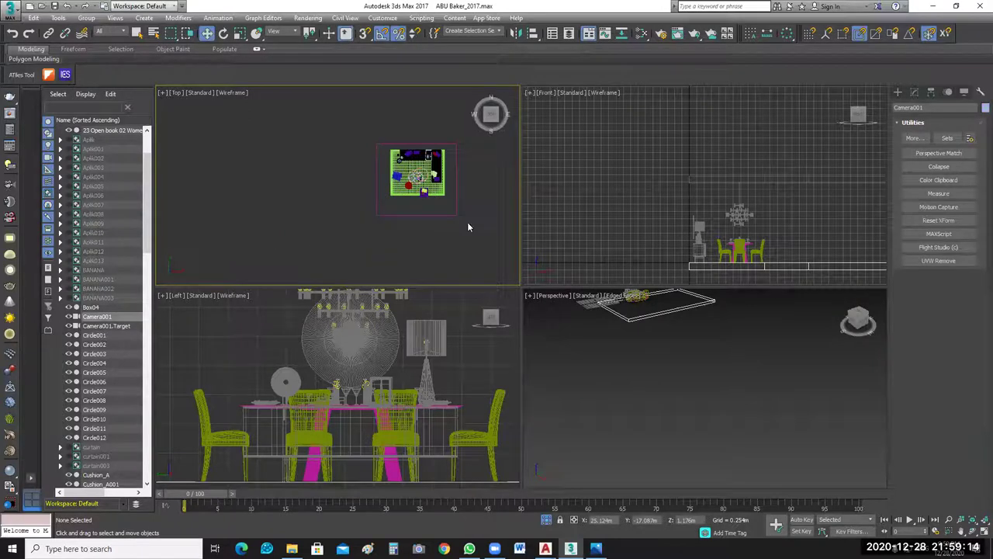
key("Delete")
Delete the rectangular box Box04 that surrounds the sofa set.
scroll(478, 179, "up", 2)
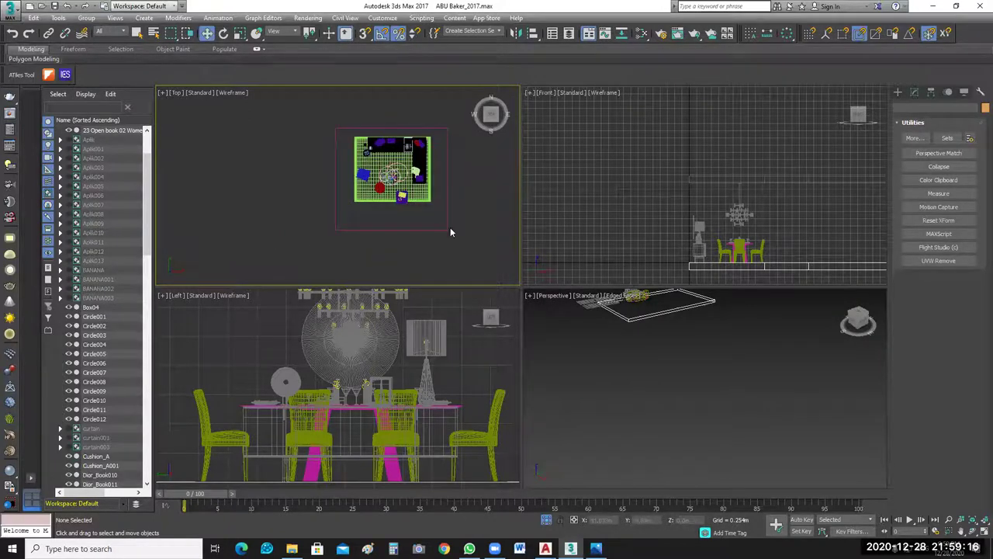
scroll(442, 237, "up", 2)
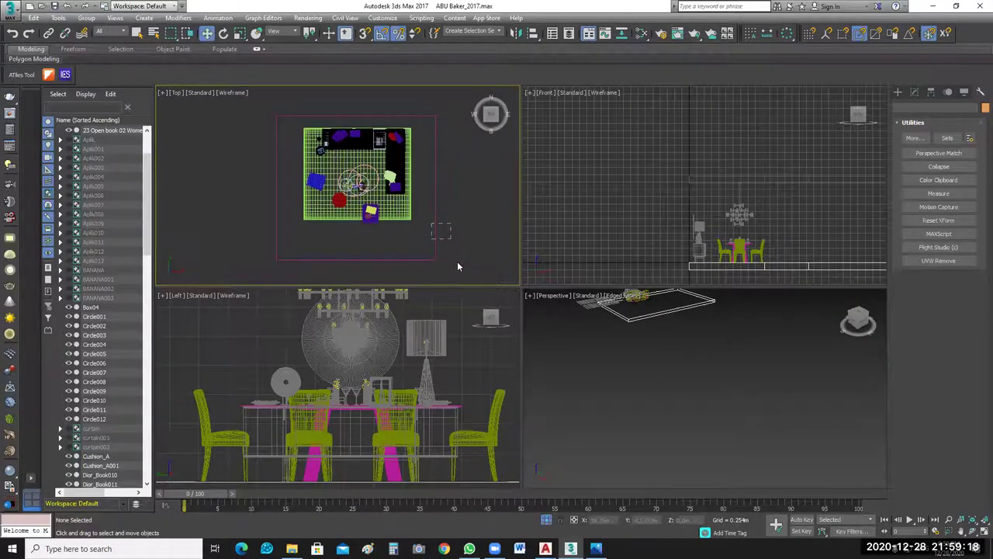
left_click(457, 266)
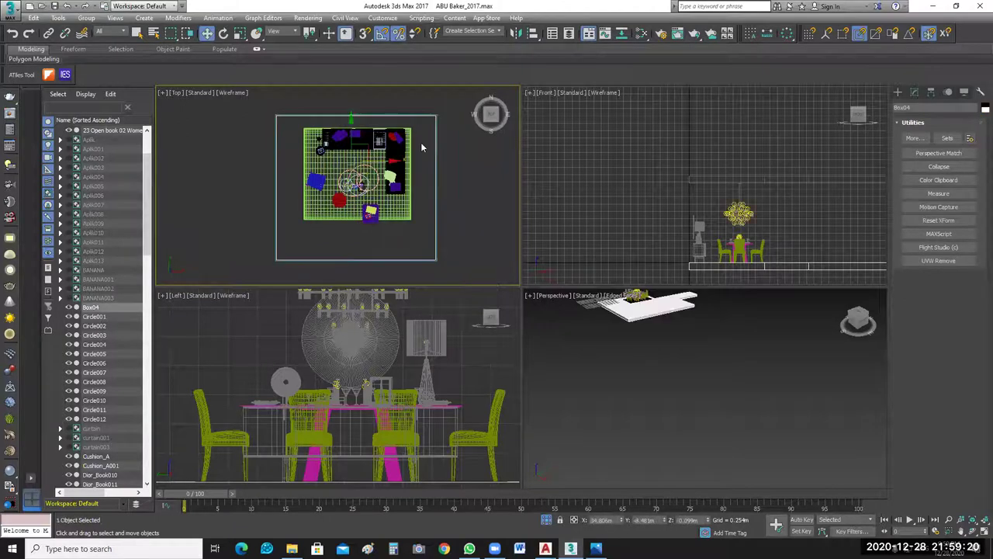
key("Delete")
Select all the sofas, rug, tables and chandelier in the Top view and group them as Rokna.
scroll(429, 137, "up", 3)
scroll(429, 136, "down", 2)
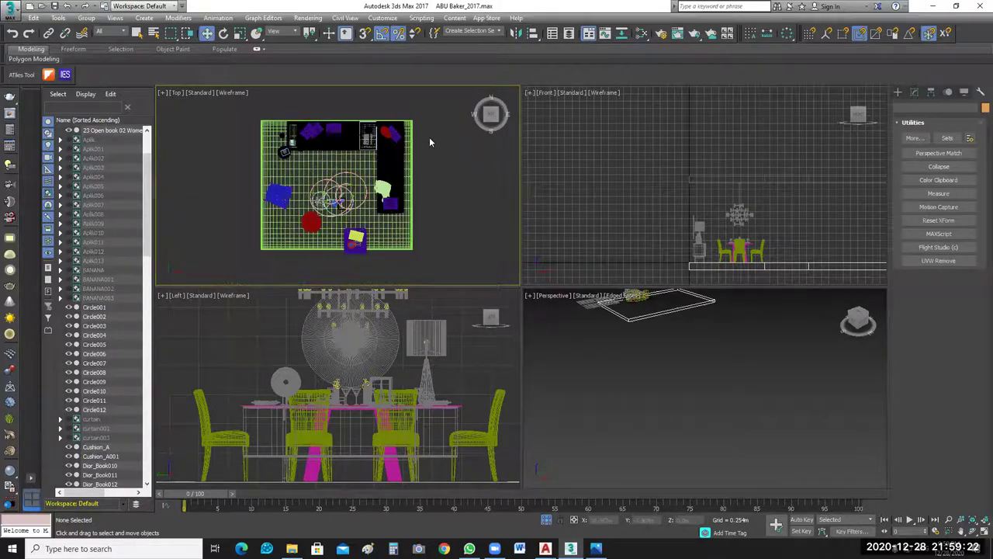
left_click_drag(426, 103, 259, 263)
left_click(86, 18)
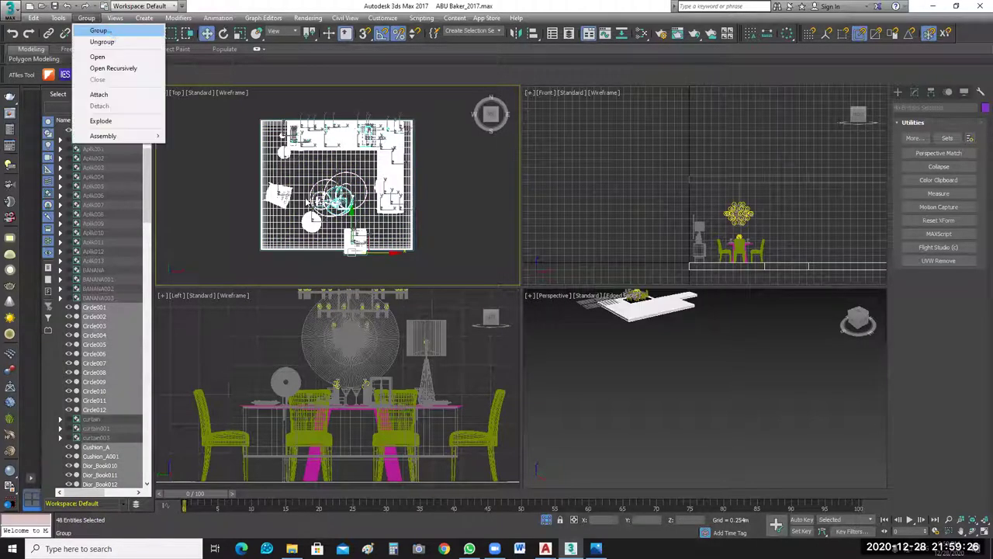
left_click(101, 28)
type("Rokna")
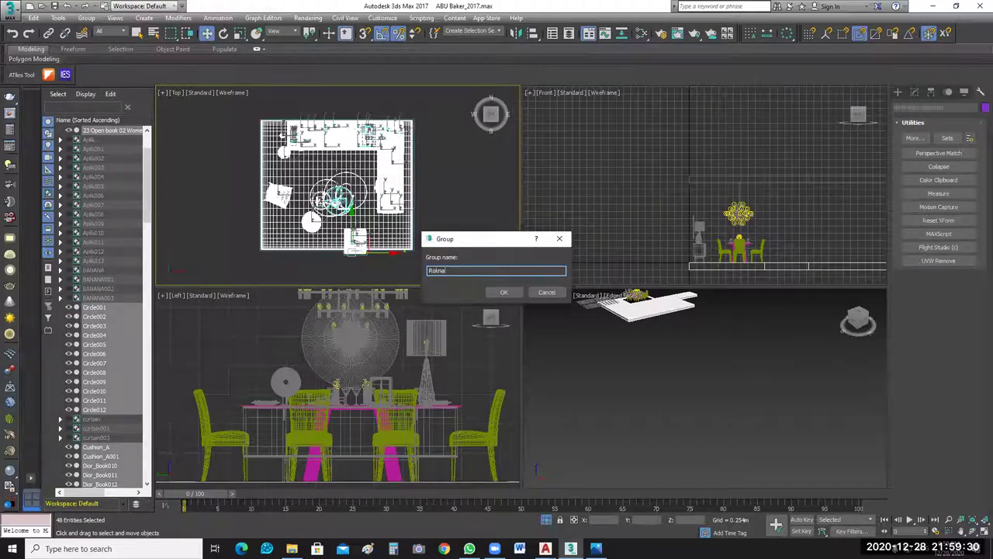
key("Return")
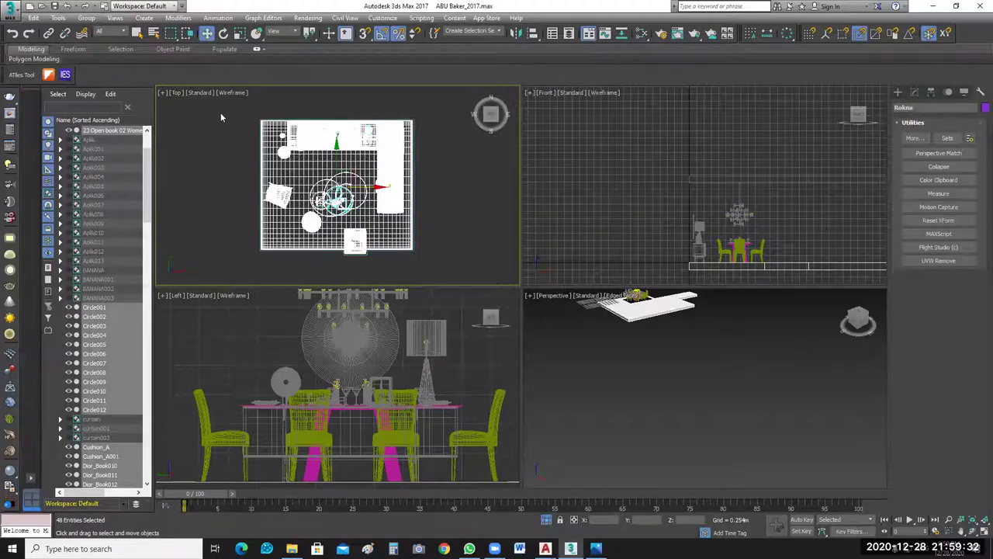
Move the Rokna group beside the apartment outline, to about X 10.3 m and Y 4.3 m.
scroll(439, 181, "down", 3)
scroll(474, 220, "down", 3)
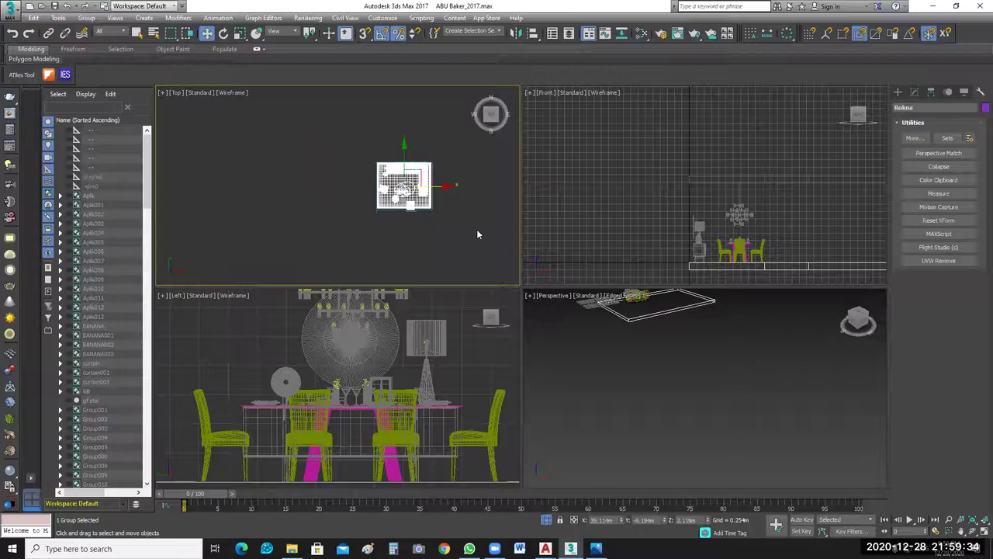
scroll(475, 221, "down", 4)
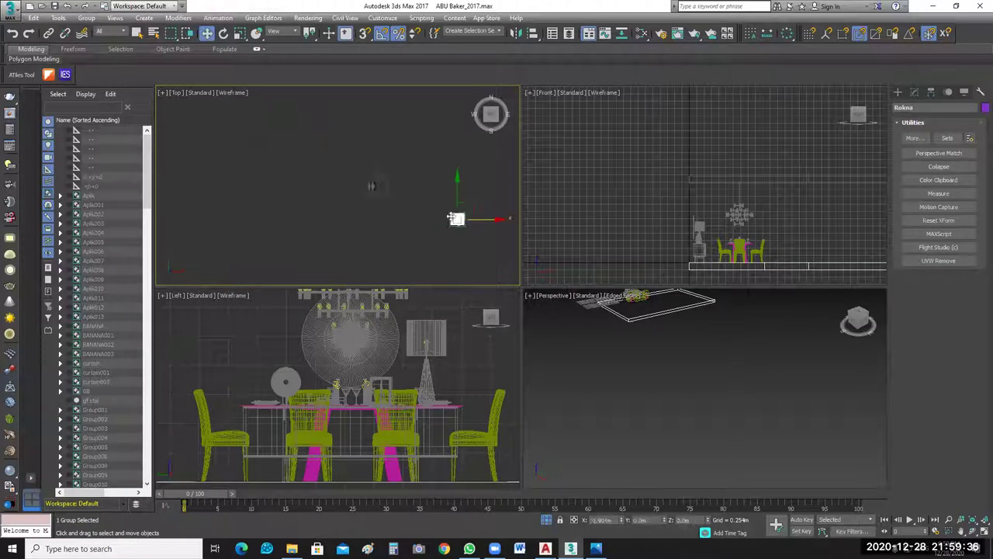
left_click_drag(410, 218, 395, 218)
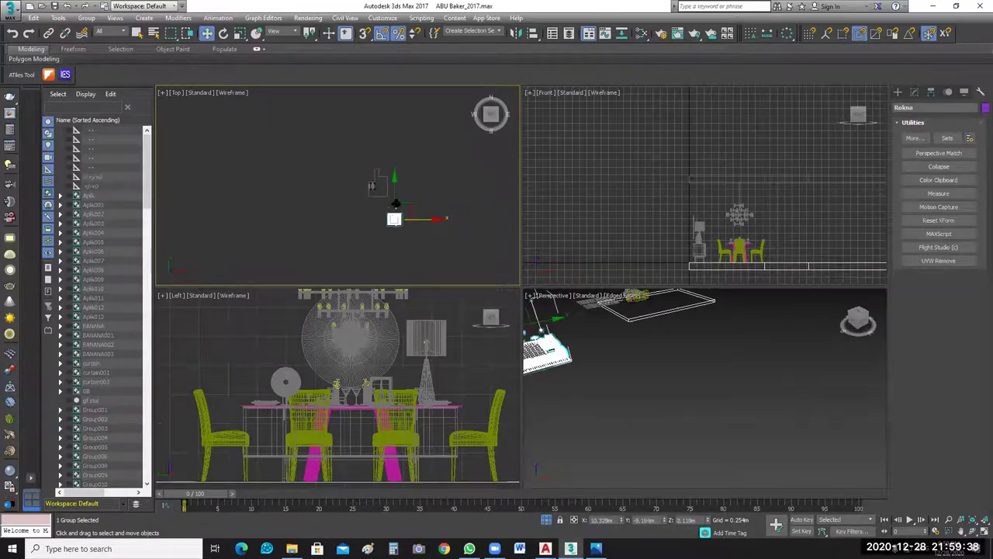
scroll(394, 204, "up", 2)
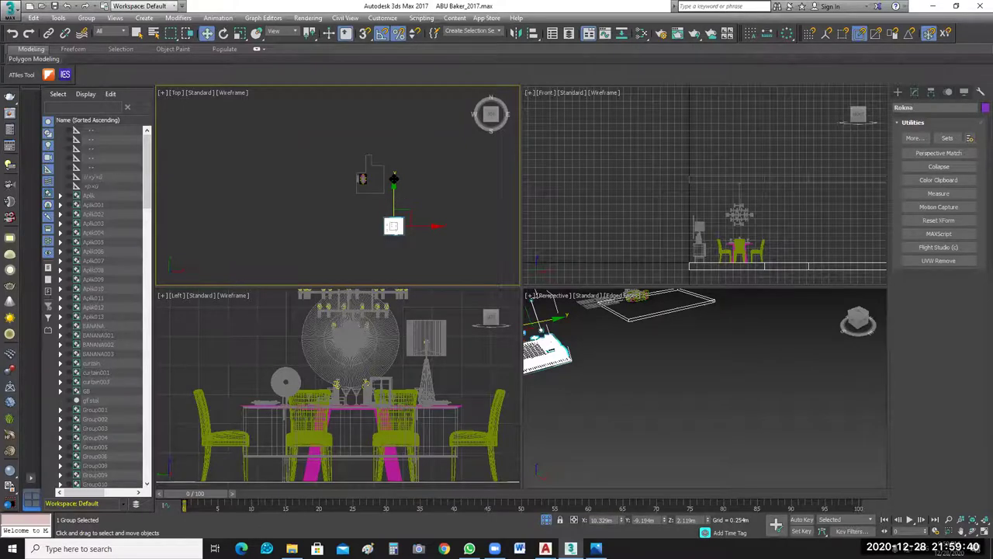
key("ctrl+z")
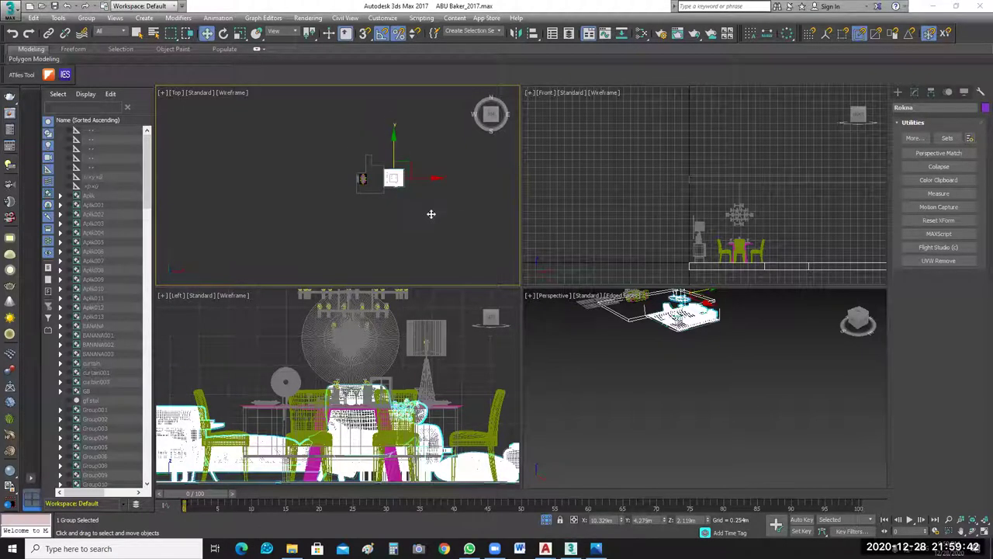
Rotate the Rokna group 90 degrees clockwise in a maximized Top view and clear the selection.
scroll(433, 218, "up", 3)
scroll(436, 213, "up", 4)
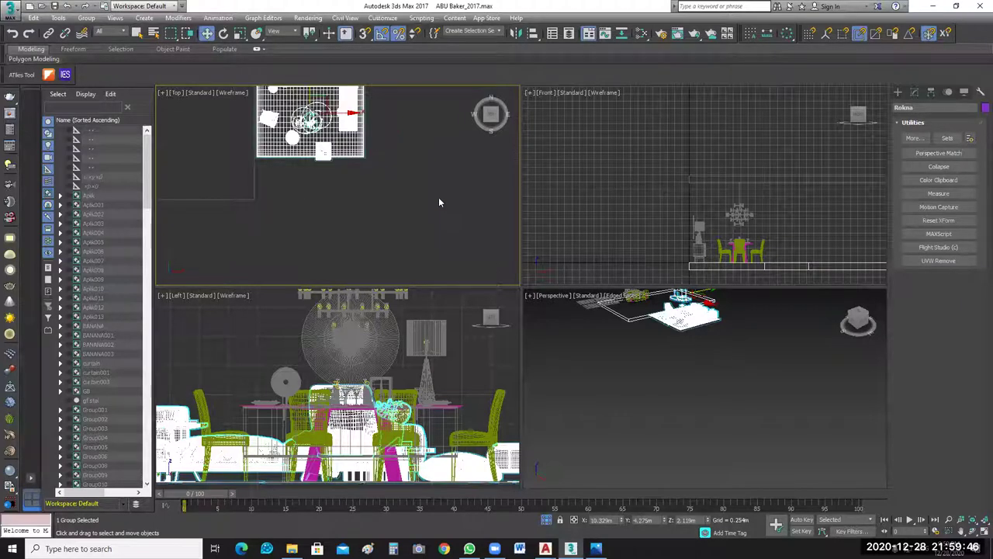
scroll(438, 155, "up", 2)
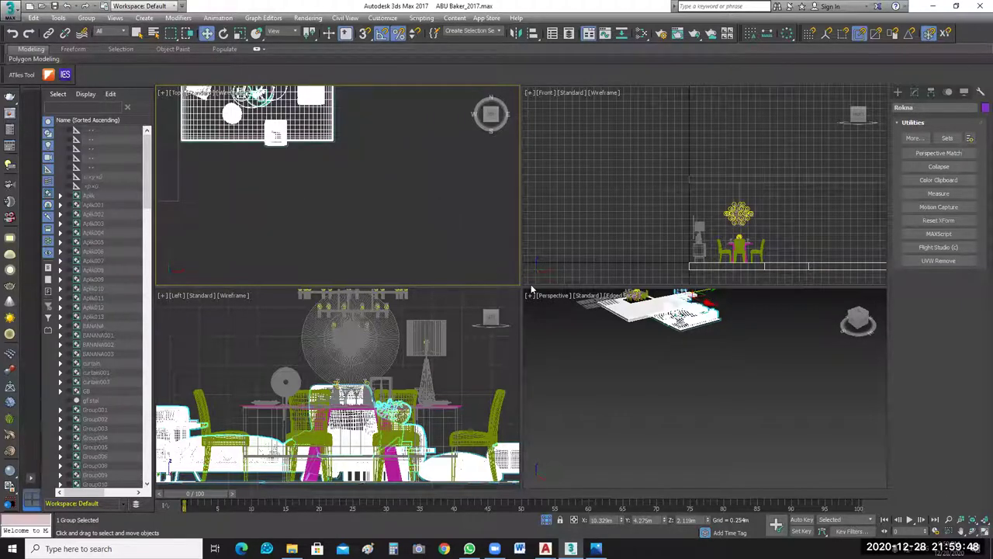
key("alt+w")
middle_click_drag(606, 378, 655, 415)
middle_click_drag(617, 292, 717, 370)
scroll(711, 327, "down", 2)
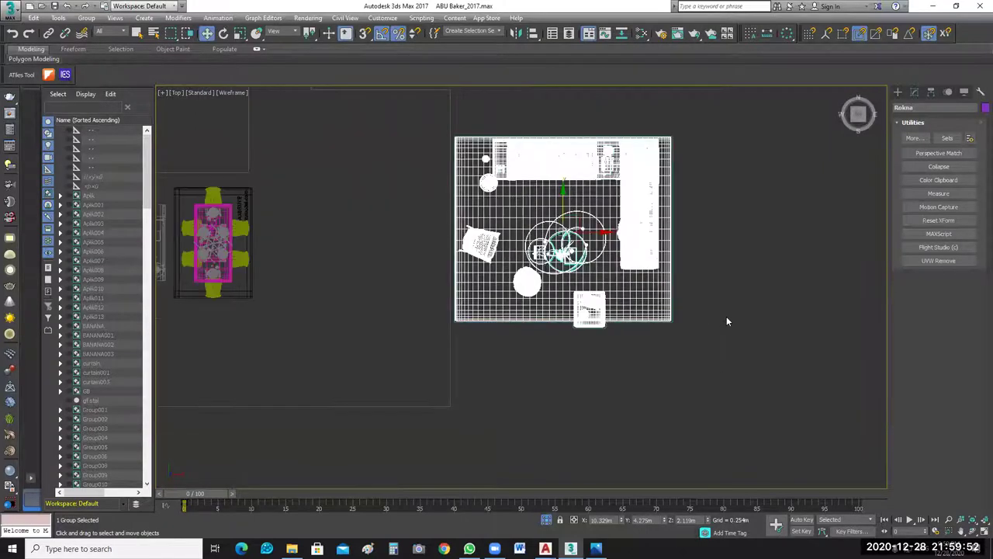
scroll(726, 318, "down", 2)
middle_click_drag(499, 124, 474, 127)
key("e")
left_click_drag(610, 233, 715, 263)
left_click(601, 270)
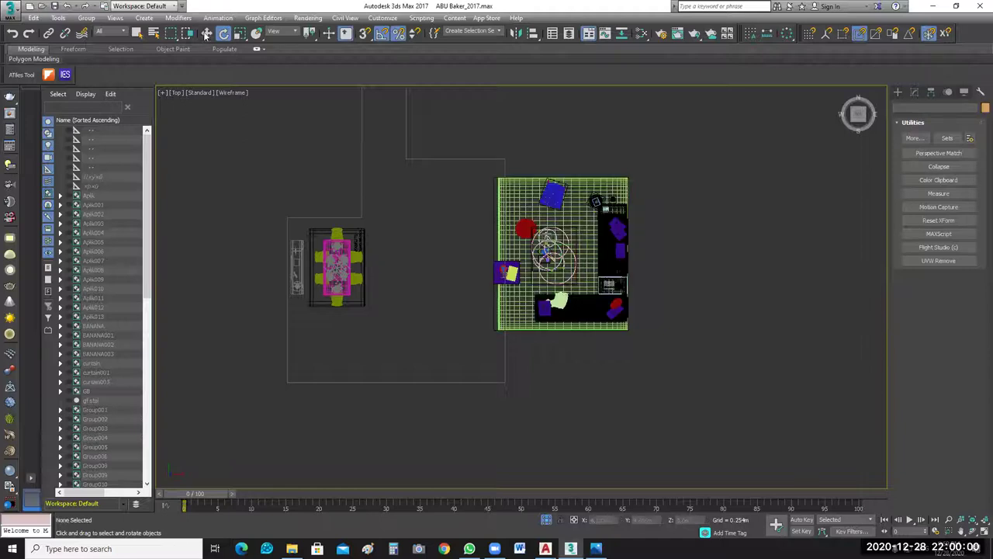
Measure the Rokna group's dimensions, scale it uniformly to 80% and clear the selection.
left_click(206, 33)
left_click(592, 241)
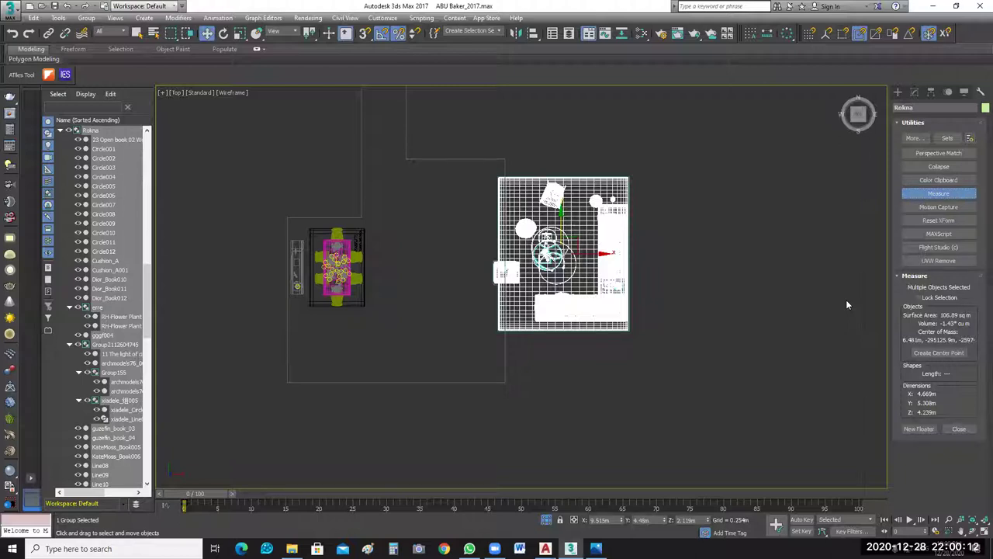
left_click(240, 33)
left_click_drag(582, 240, 593, 251)
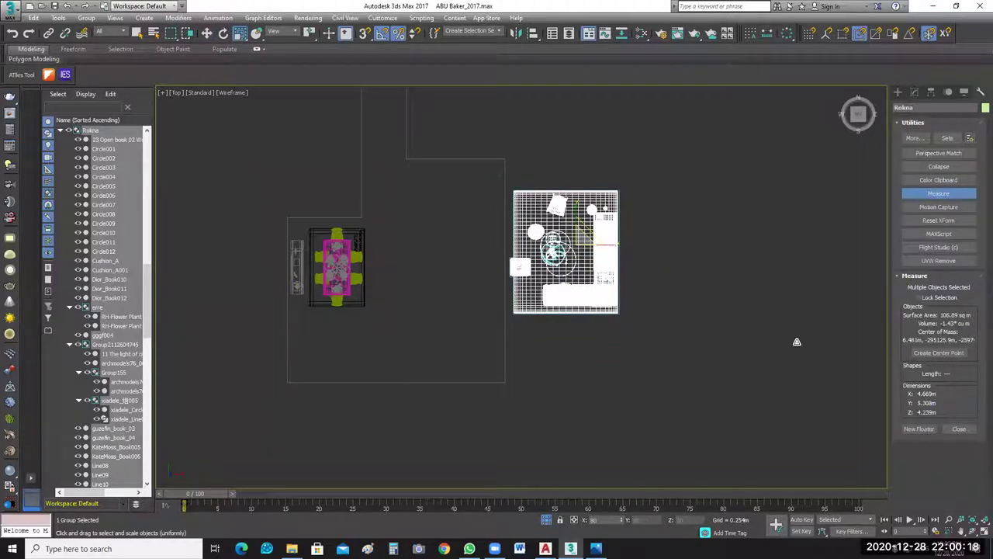
left_click(840, 419)
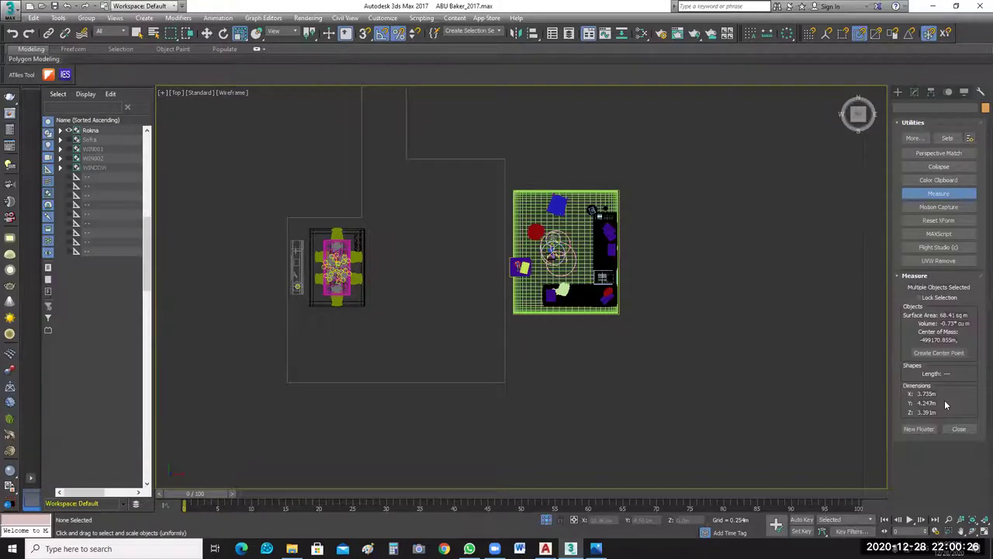
Move the Rokna group about 4 m in negative X into the apartment, beside the dining set.
left_click(643, 311)
scroll(551, 233, "up", 2)
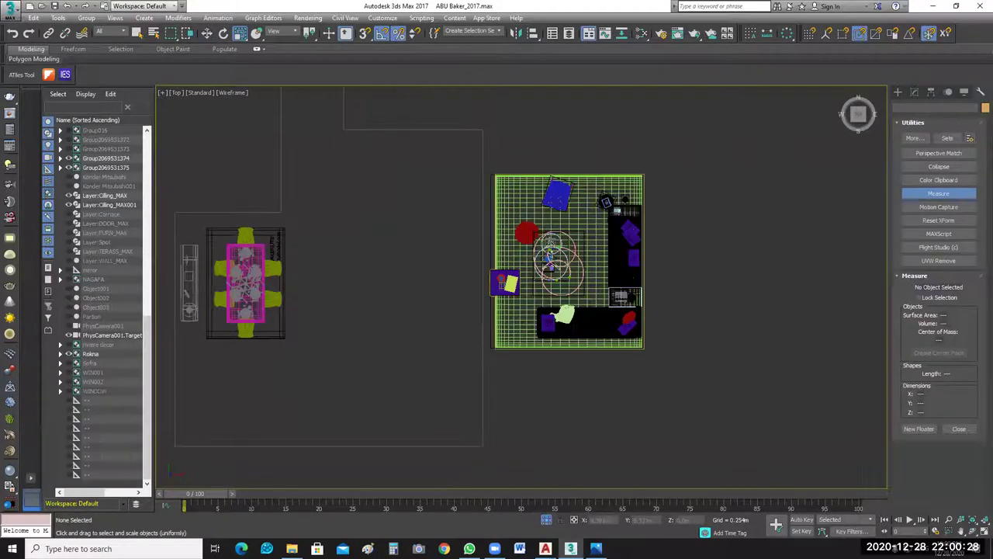
scroll(570, 239, "up", 2)
key("w")
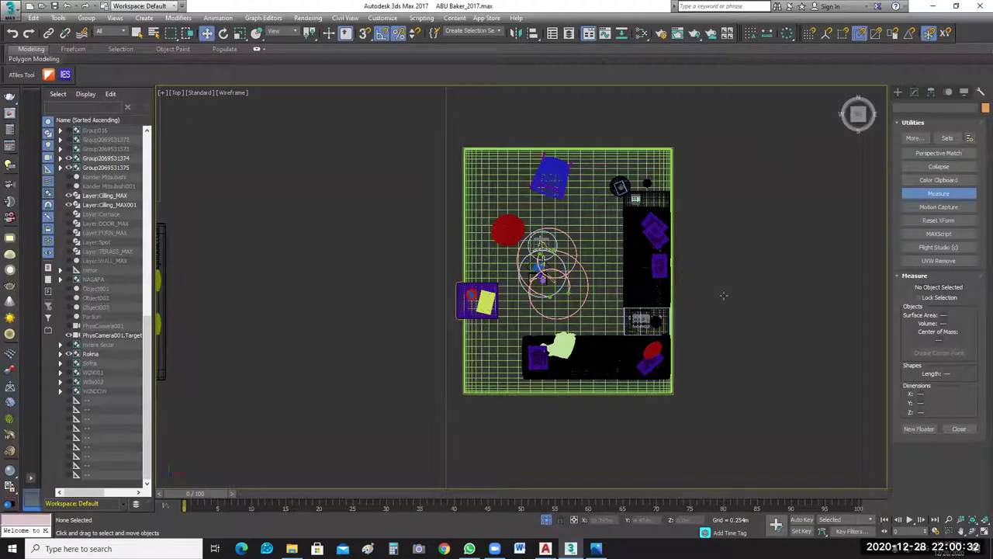
key("ctrl+z")
scroll(725, 297, "down", 2)
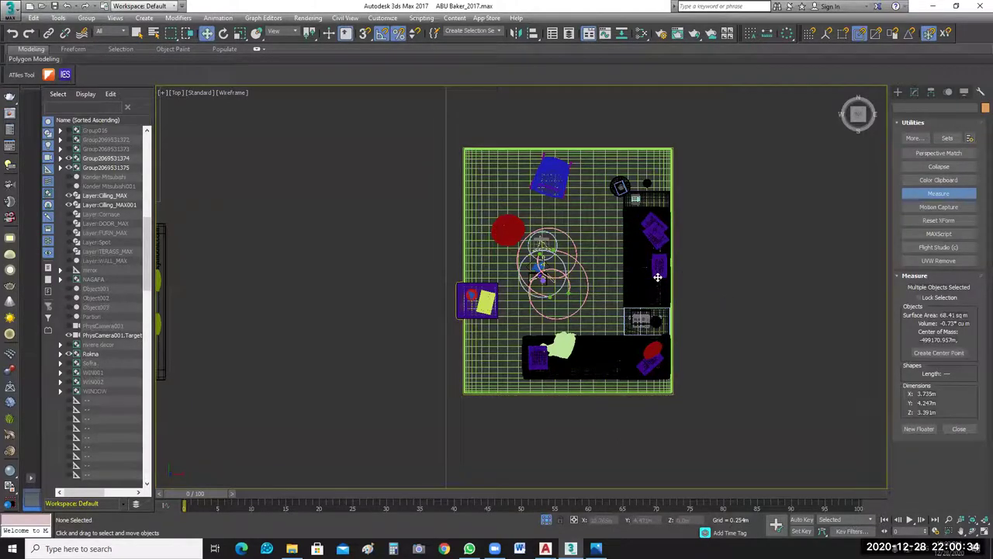
left_click_drag(586, 271, 484, 267)
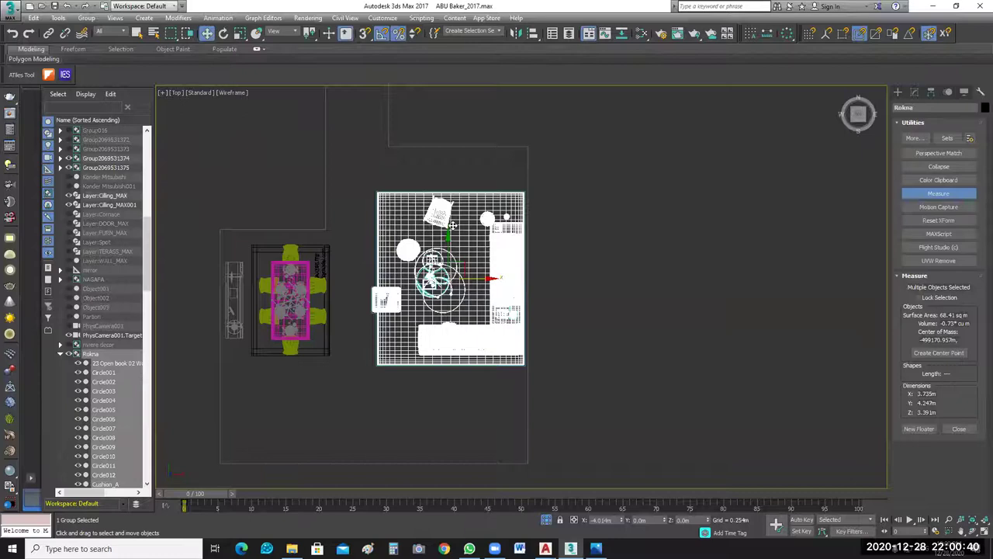
Move the Rokna group about 0.7 m in positive Y, clear the selection and unhide the Layer:WALL_MAX walls.
left_click_drag(454, 220, 454, 191)
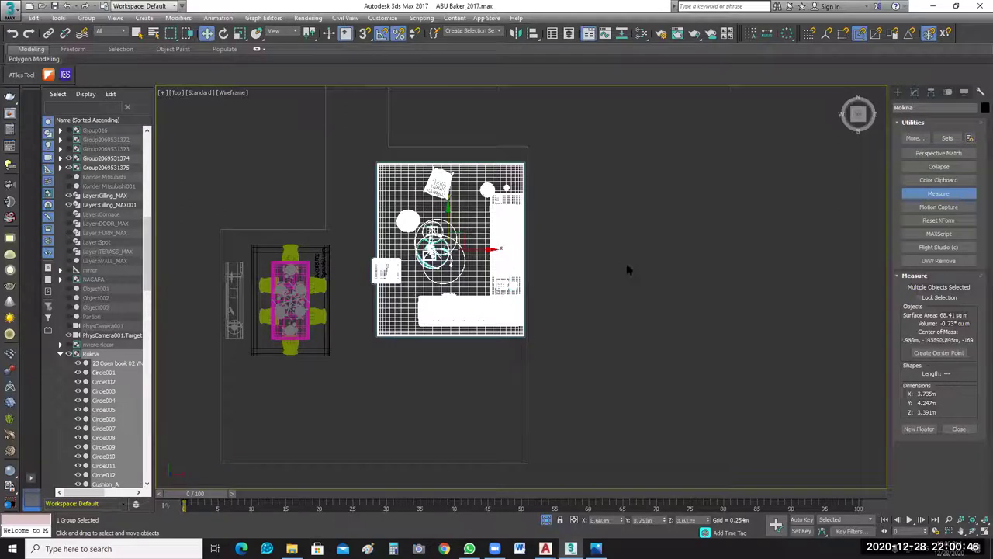
left_click(631, 283)
middle_click_drag(626, 300, 642, 296)
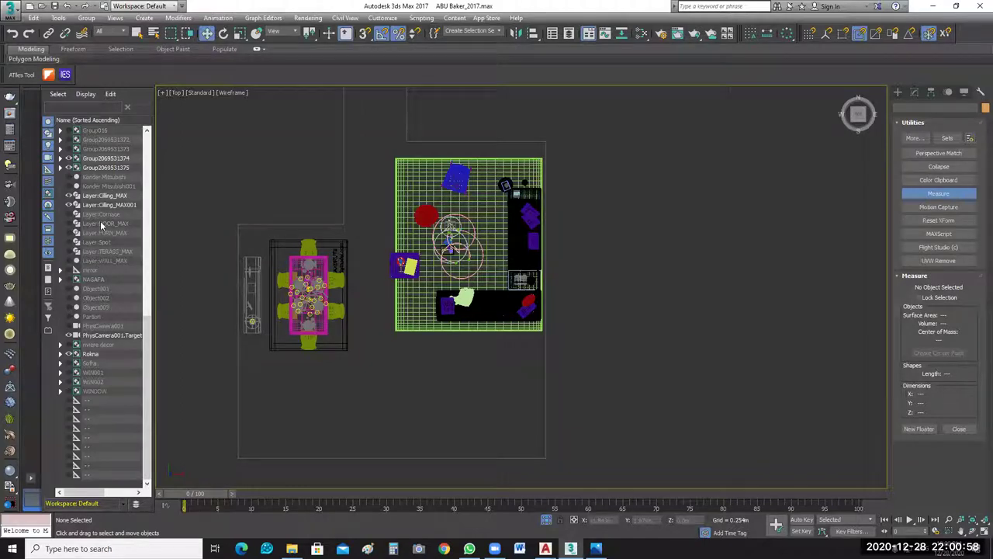
left_click(68, 261)
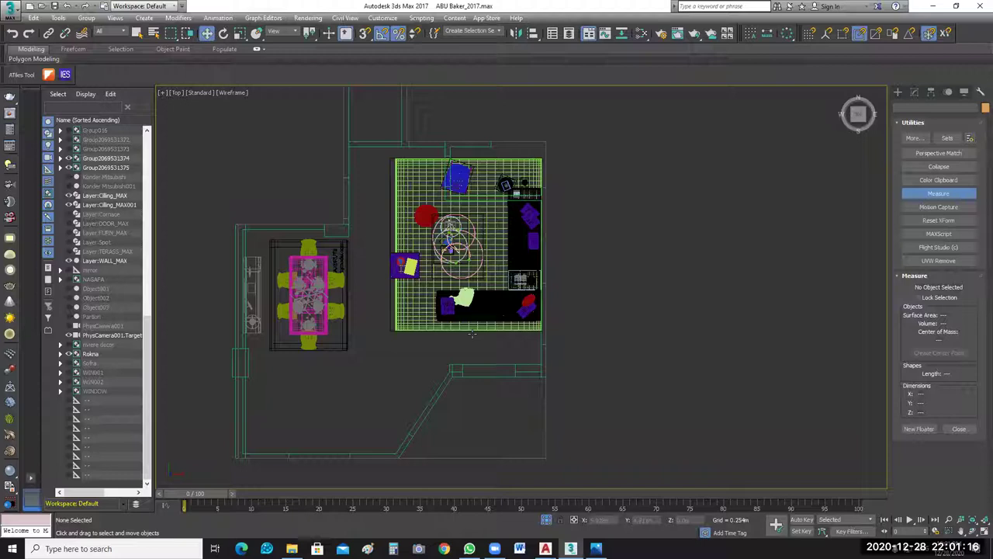
Move the Rokna group in negative Y to about Y 4.3 m, toward the wall below the seating area.
left_click(459, 230)
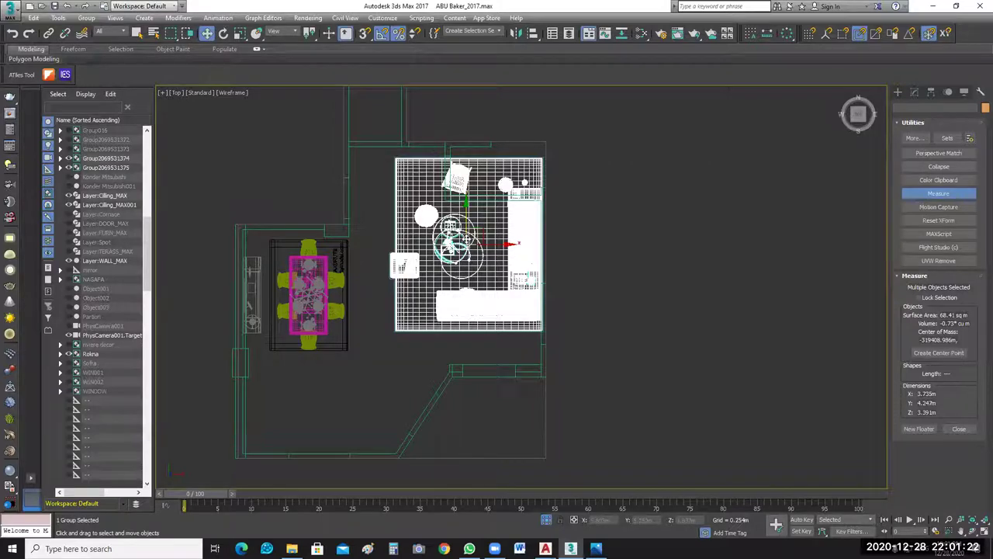
left_click_drag(466, 239, 466, 266)
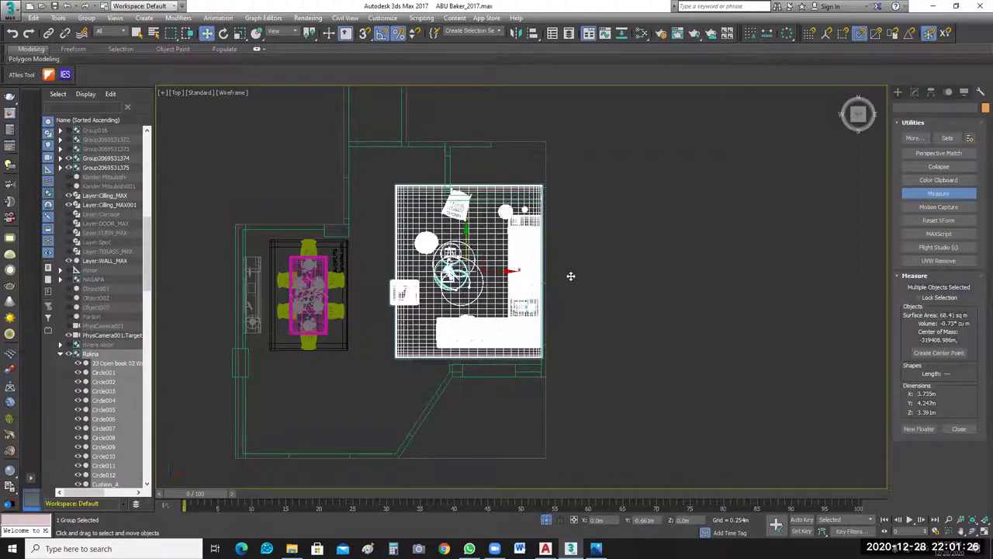
left_click_drag(492, 255, 478, 284)
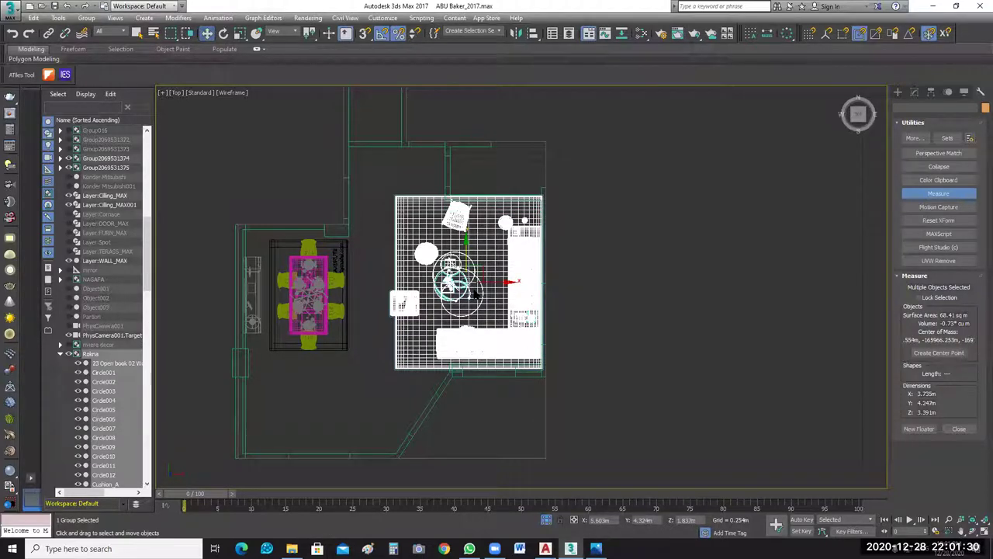
Scale the Rokna group uniformly to 90% twice so it fits between the walls.
key("r")
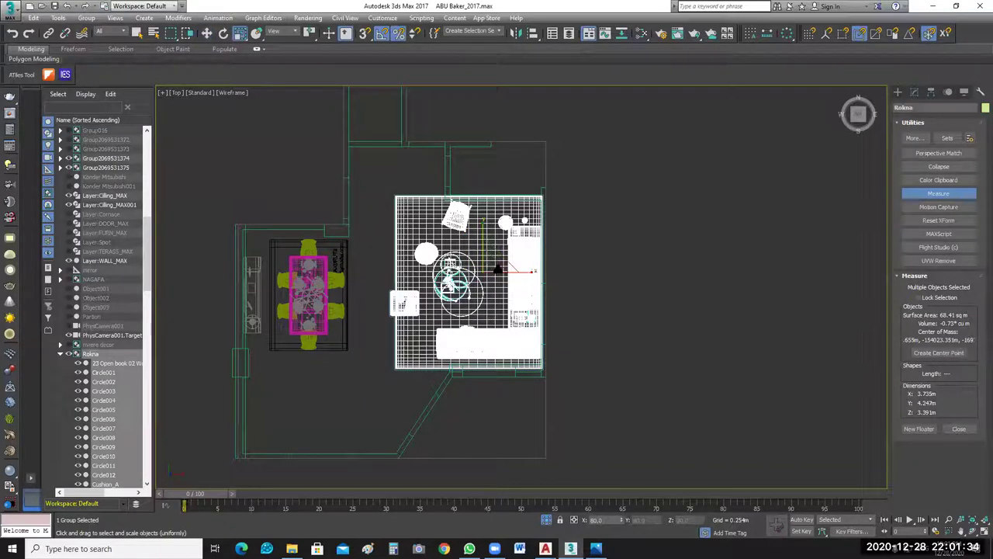
left_click_drag(497, 270, 497, 281)
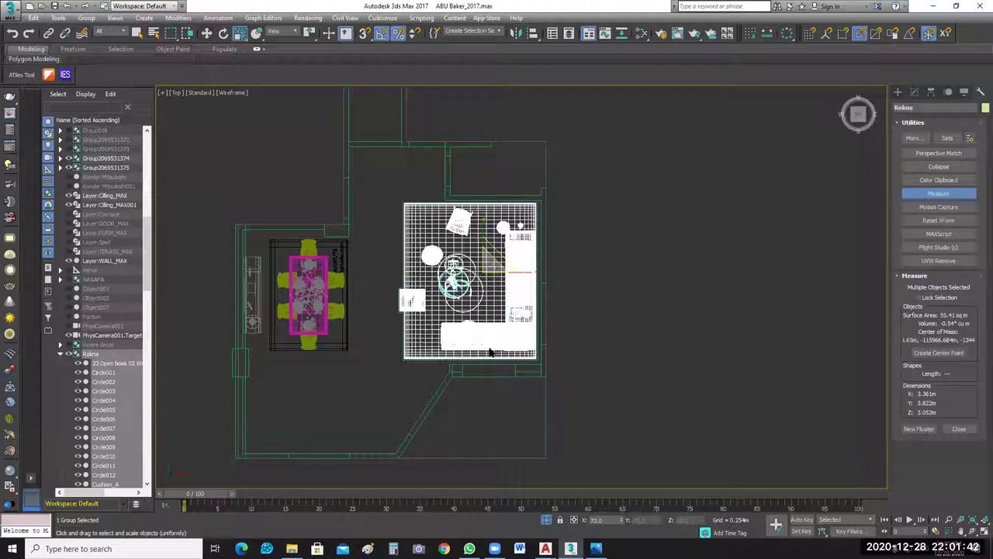
left_click_drag(489, 263, 627, 355)
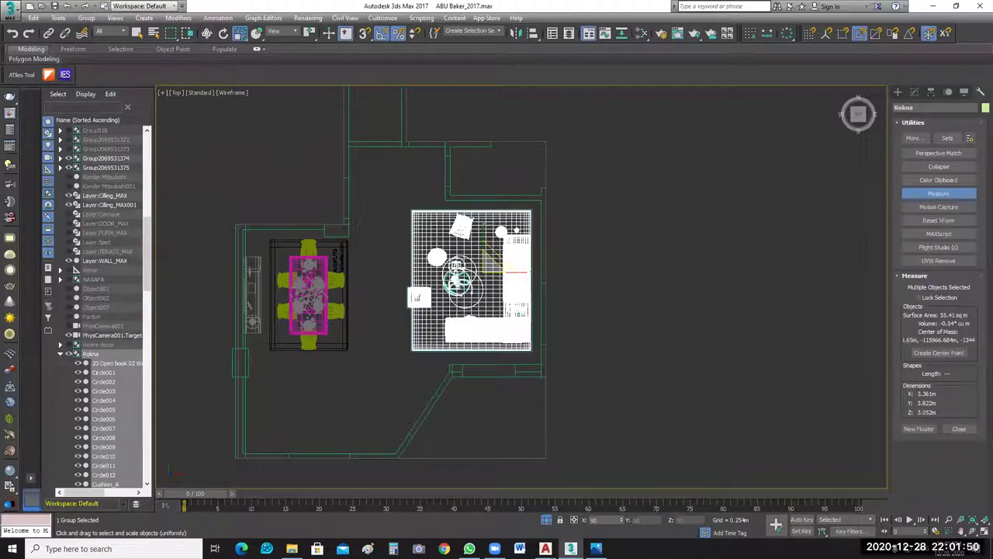
Reposition the Rokna group within the living area walls at about X 5.85 m and Y 4.2 m.
key("w")
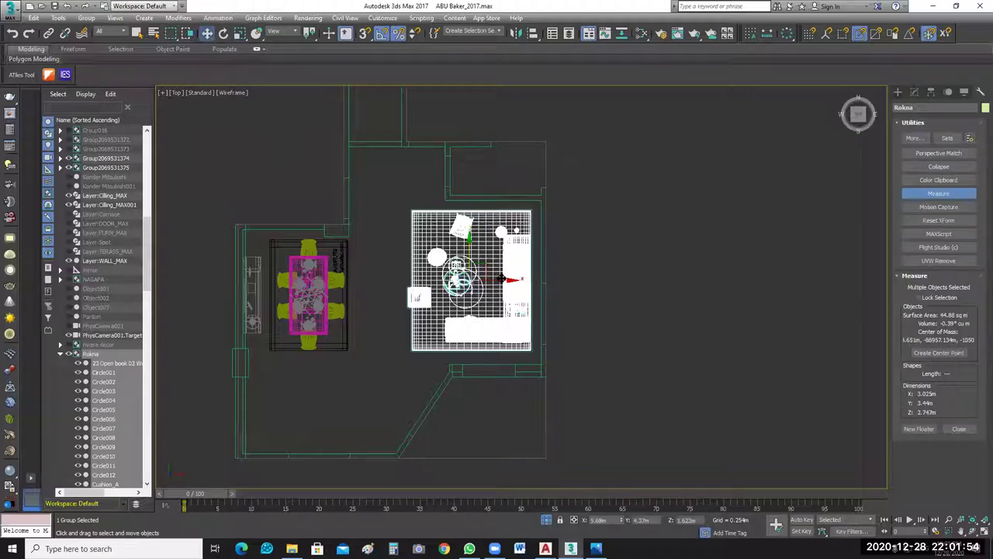
left_click_drag(501, 278, 506, 279)
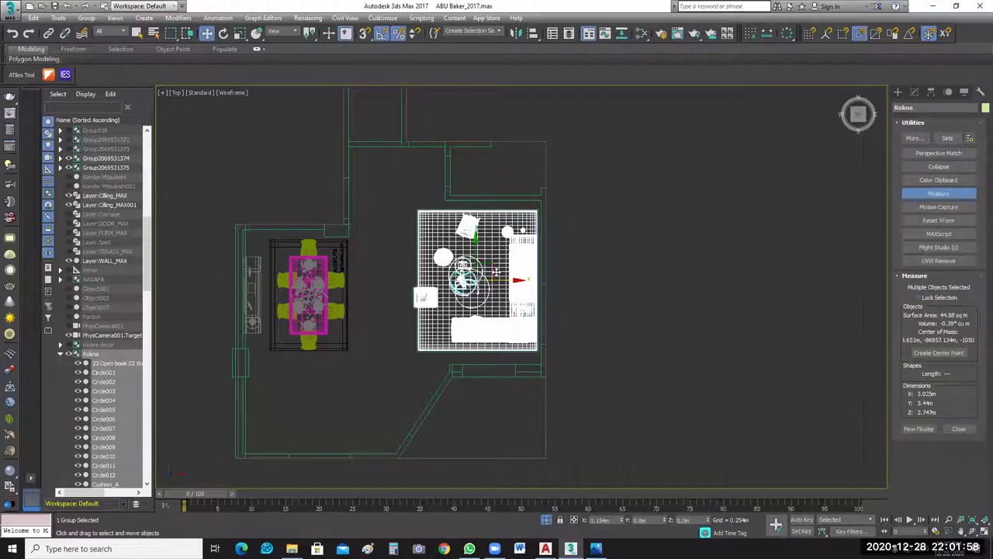
left_click_drag(496, 273, 504, 278)
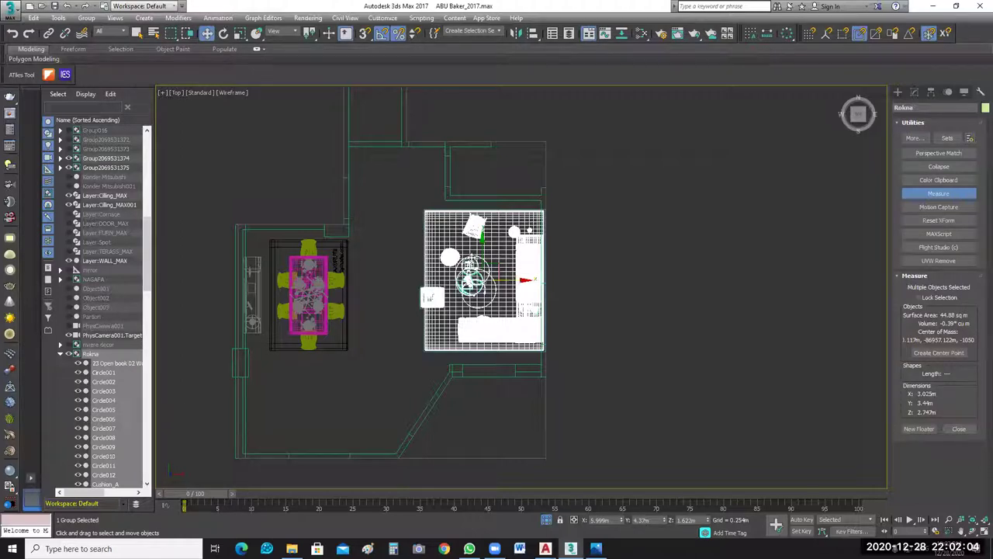
left_click_drag(481, 253, 475, 252)
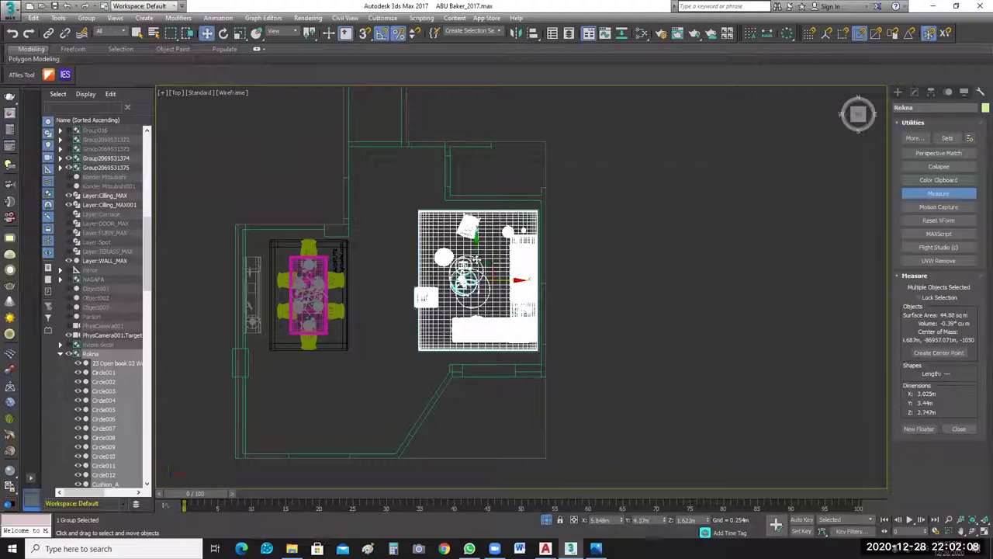
left_click_drag(484, 271, 484, 277)
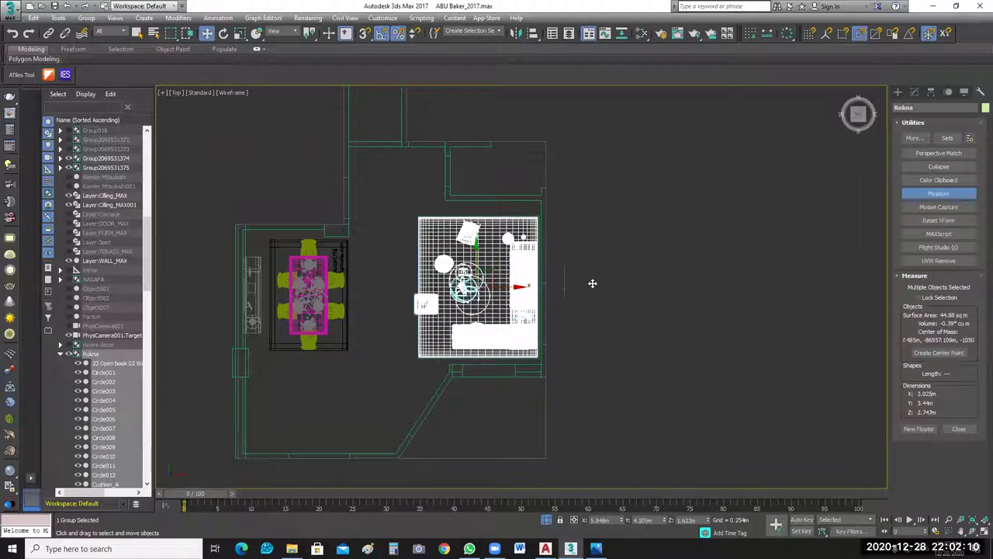
Scale the Rokna group non-uniformly, stretching it to about 3.78 m in Y and reducing it to 90% in X.
left_click(240, 34)
left_click(522, 227)
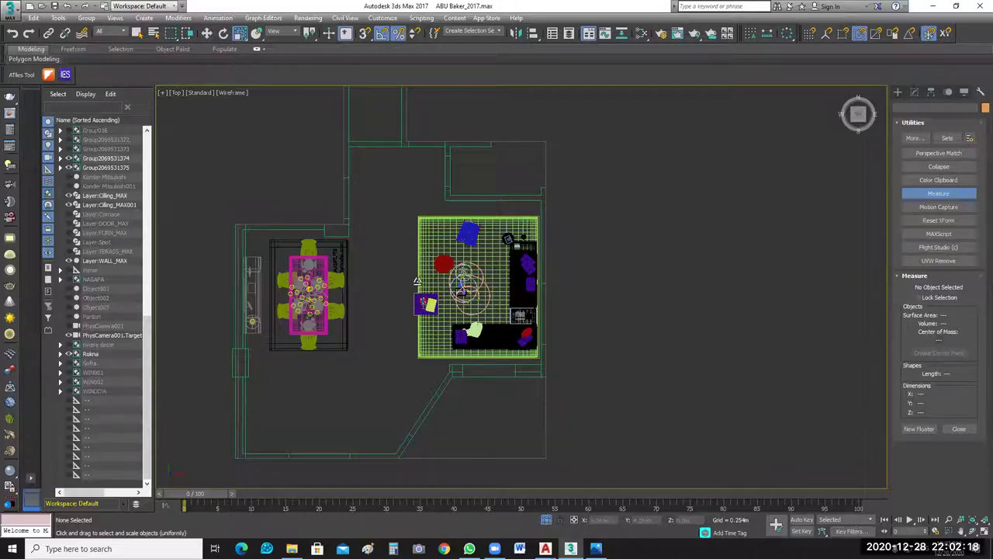
left_click(489, 232)
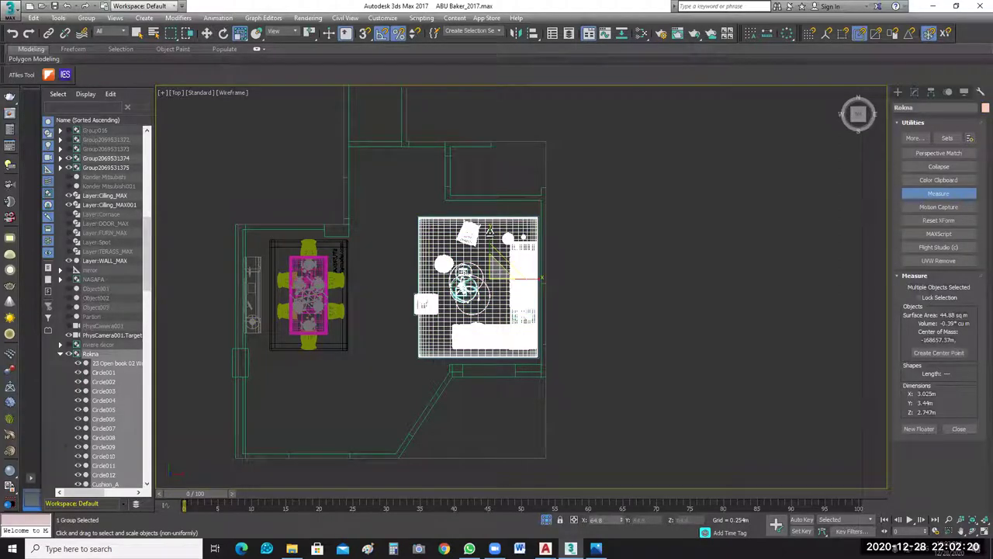
left_click_drag(535, 278, 529, 278)
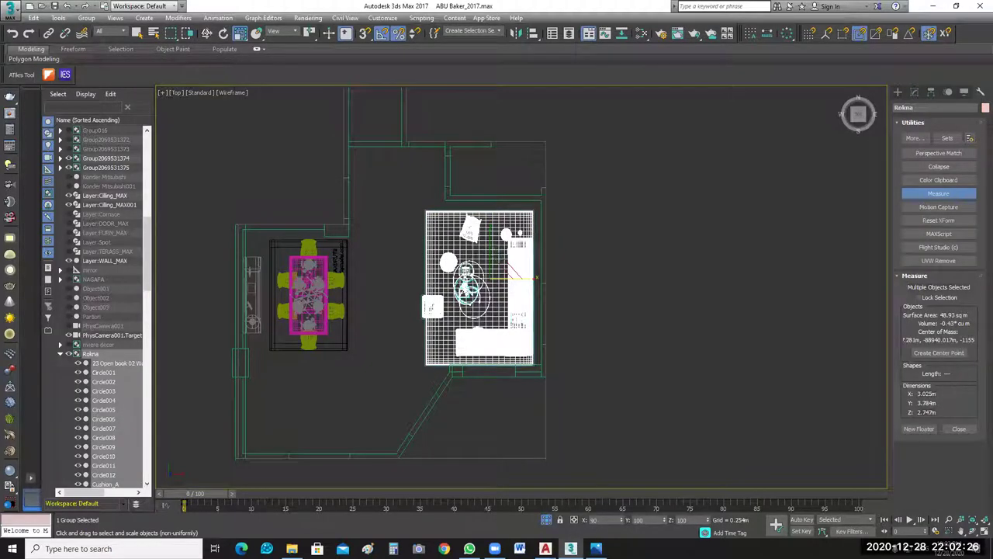
Move the Rokna group about 0.15 m in positive X and 0.115 m in positive Y, and clear the selection.
key("w")
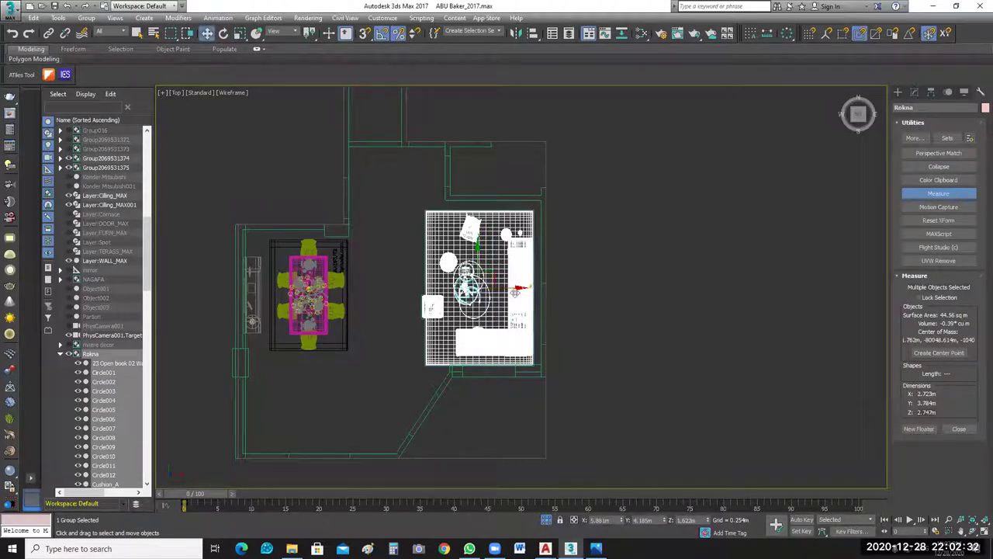
left_click_drag(515, 288, 521, 288)
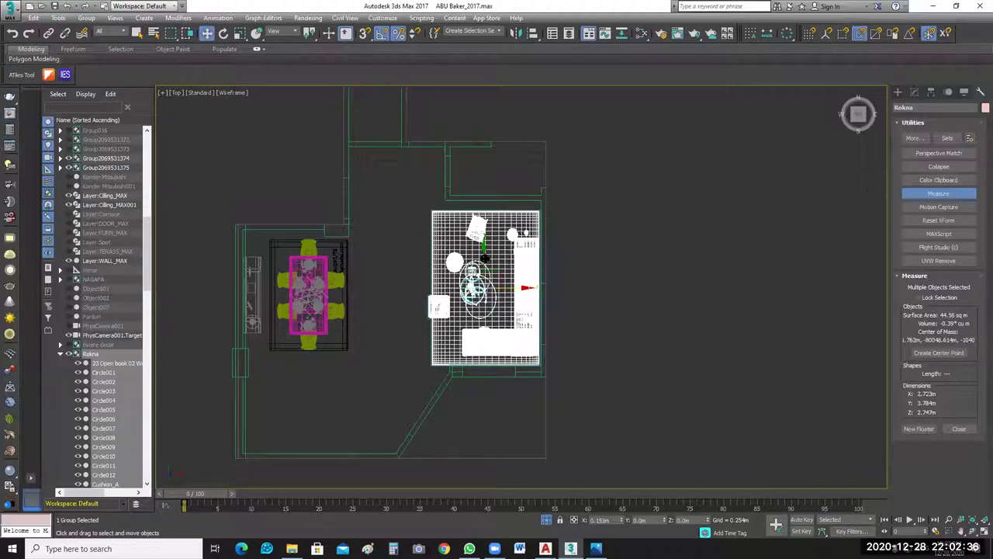
left_click_drag(484, 259, 484, 255)
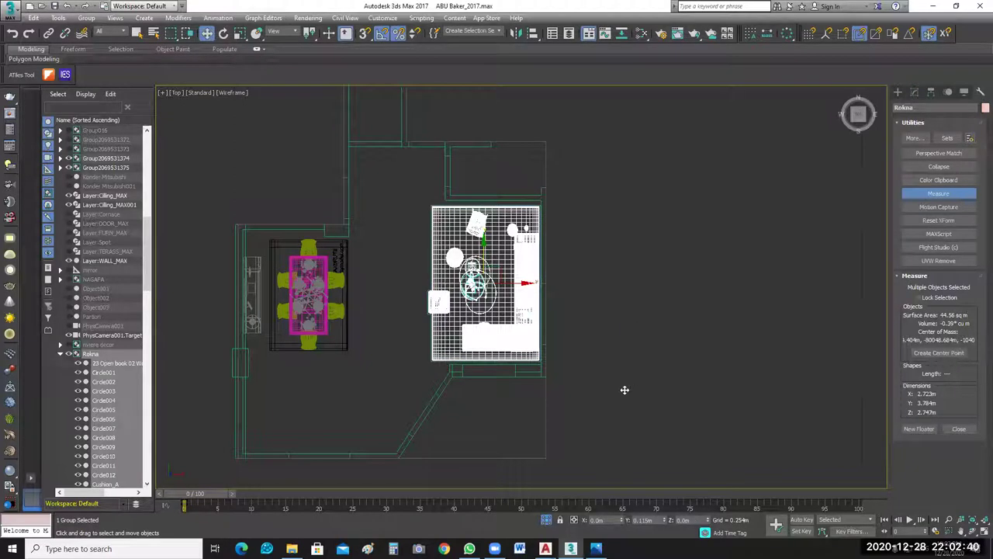
left_click(619, 415)
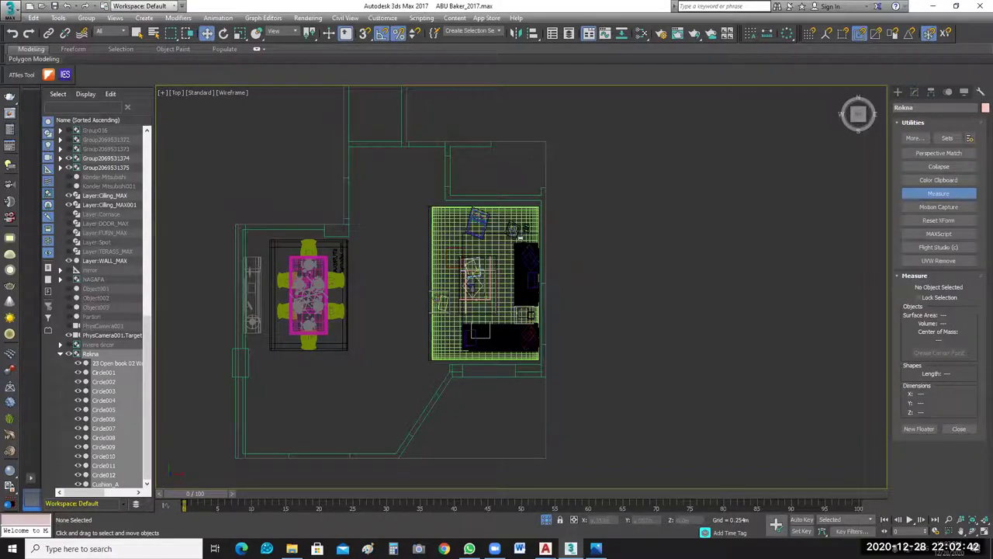
Restore the four-viewport layout and hide the Layer:Cilling_MAX001 ceiling to expose the interior in the Perspective view.
key("alt+w")
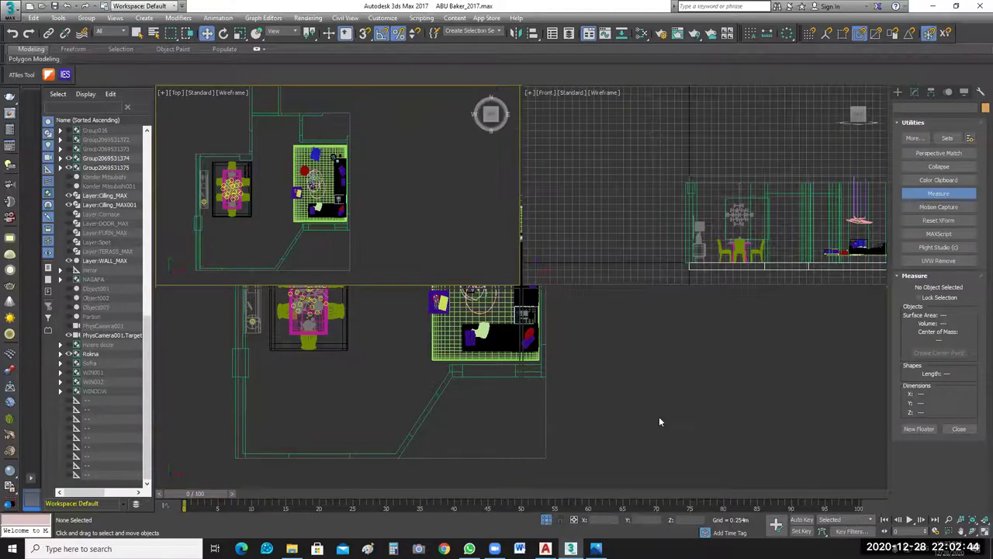
middle_click_drag(622, 389, 650, 444)
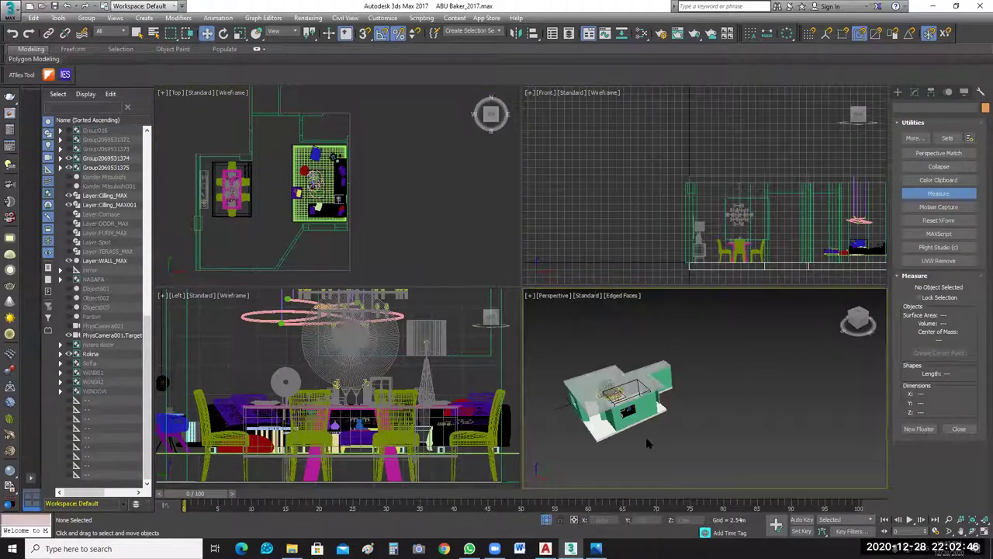
scroll(643, 423, "up", 5)
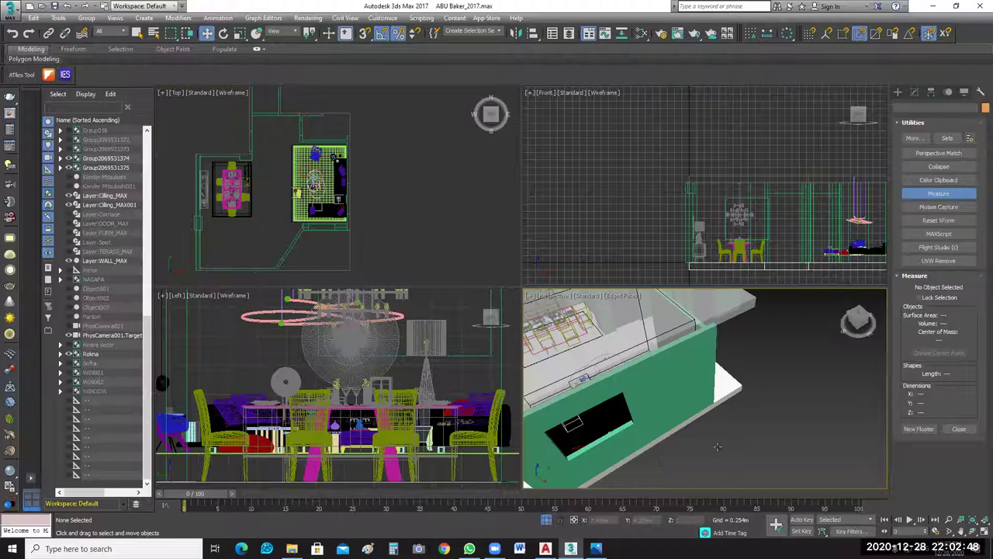
scroll(651, 446, "up", 3)
scroll(644, 438, "up", 4)
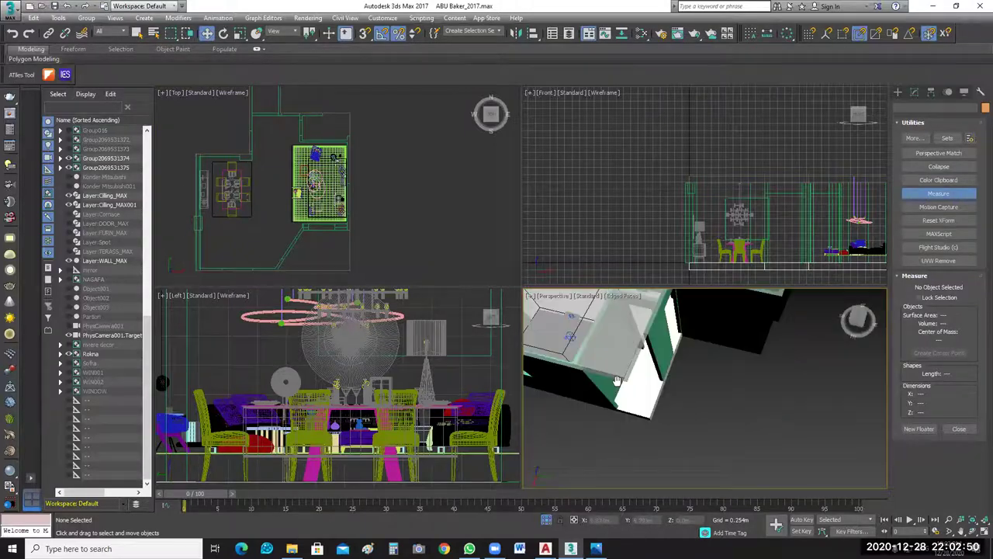
middle_click_drag(653, 354, 732, 448)
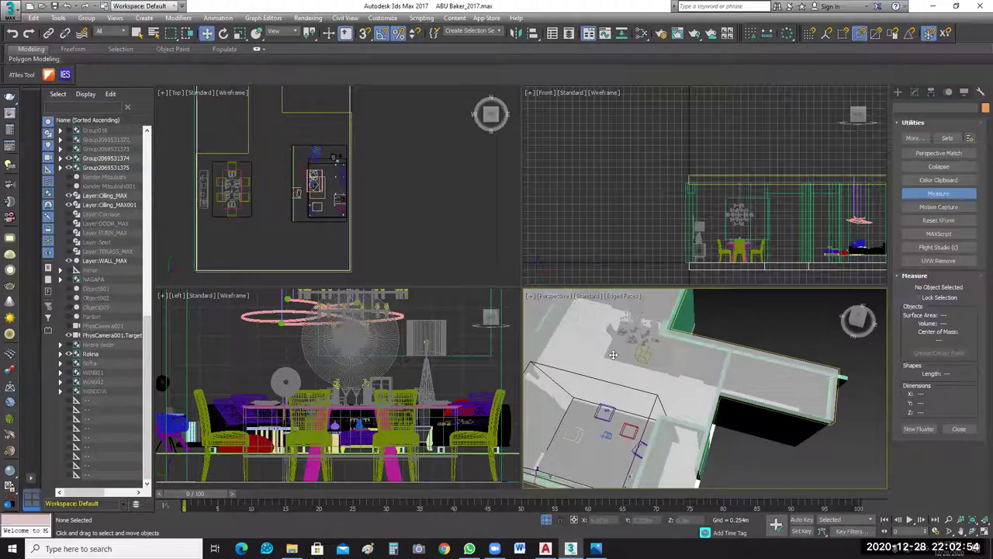
scroll(613, 355, "up", 2)
left_click(609, 390)
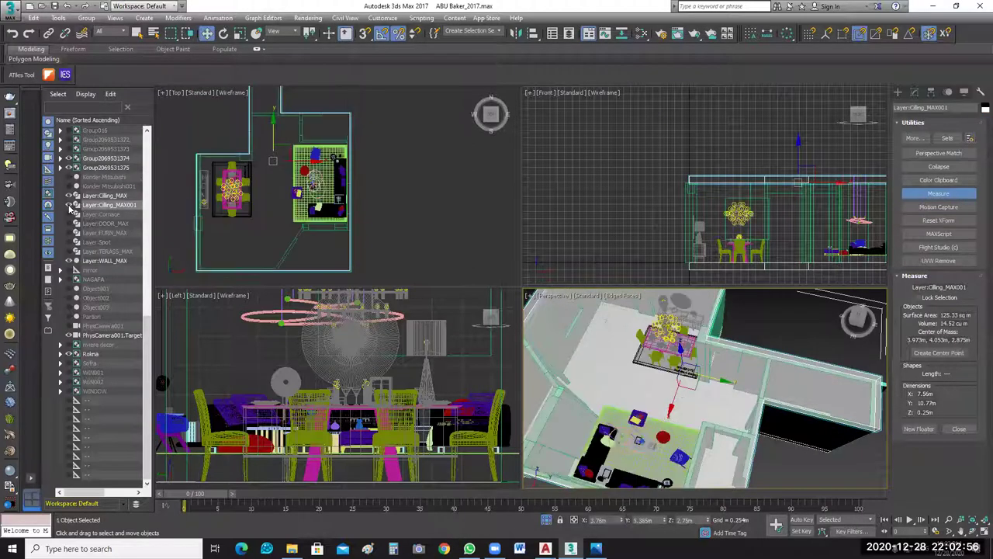
key("Delete")
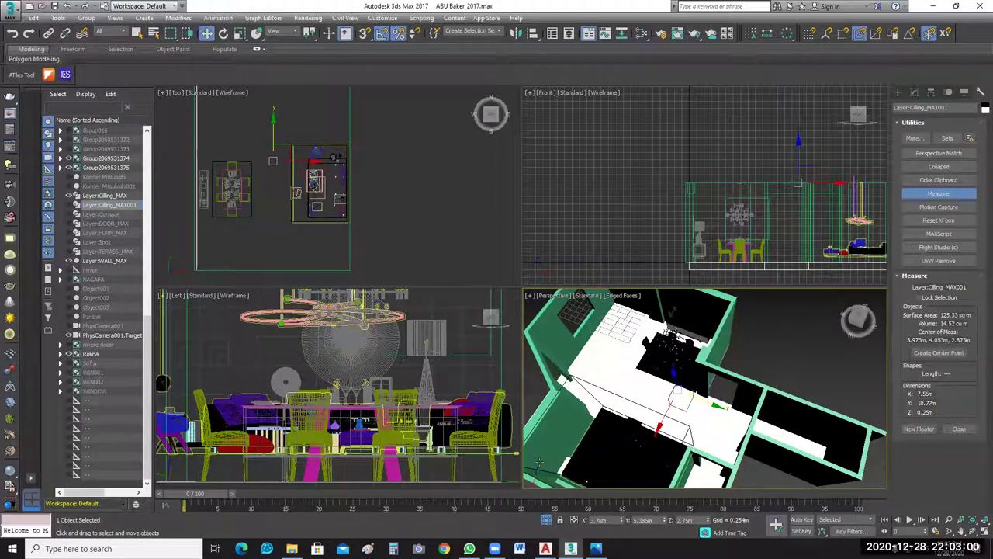
Inspect the furnished apartment from several angles in the Perspective view and save the scene.
middle_click_drag(528, 457, 630, 471, "alt")
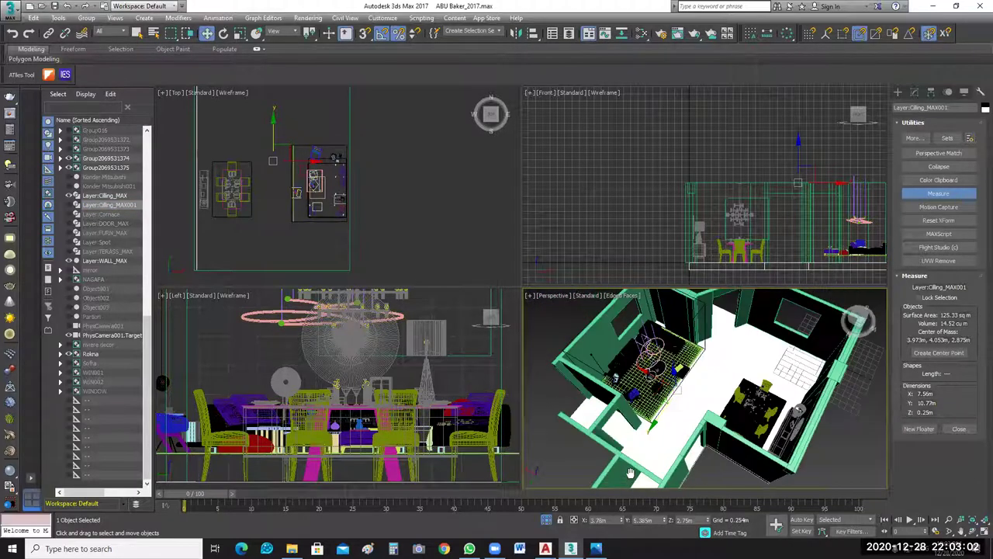
key("shift+z")
middle_click_drag(634, 436, 608, 377, "alt")
middle_click_drag(562, 411, 821, 429, "alt")
scroll(821, 429, "down", 5)
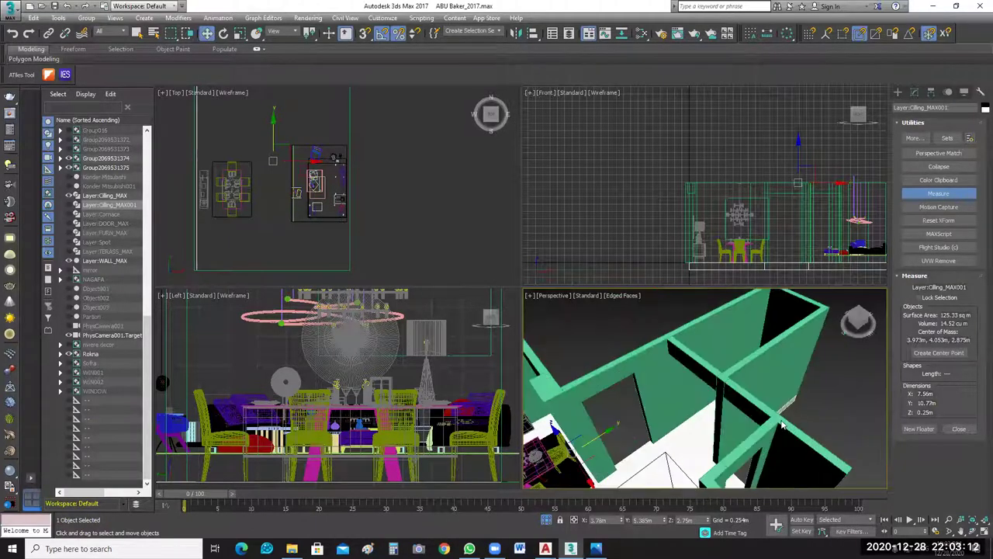
left_click(55, 6)
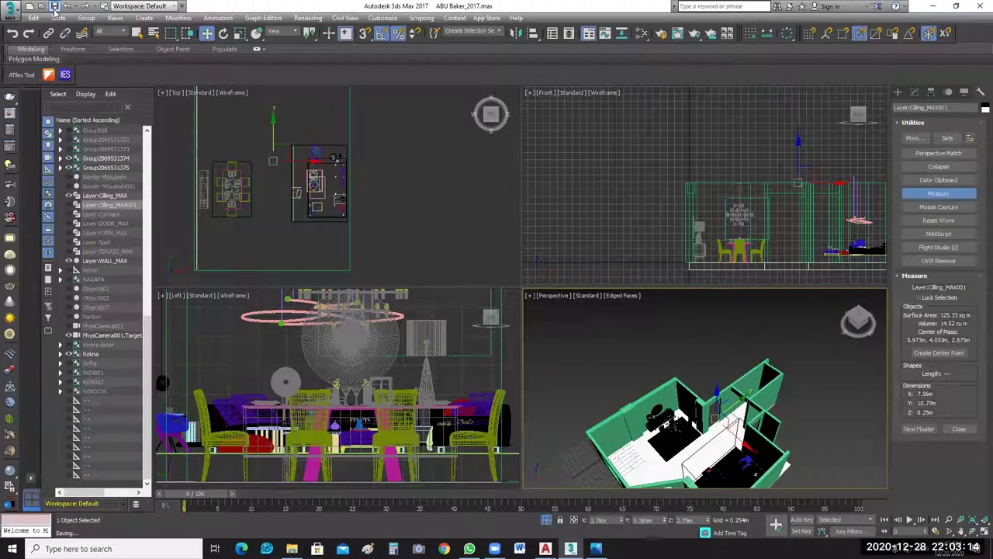